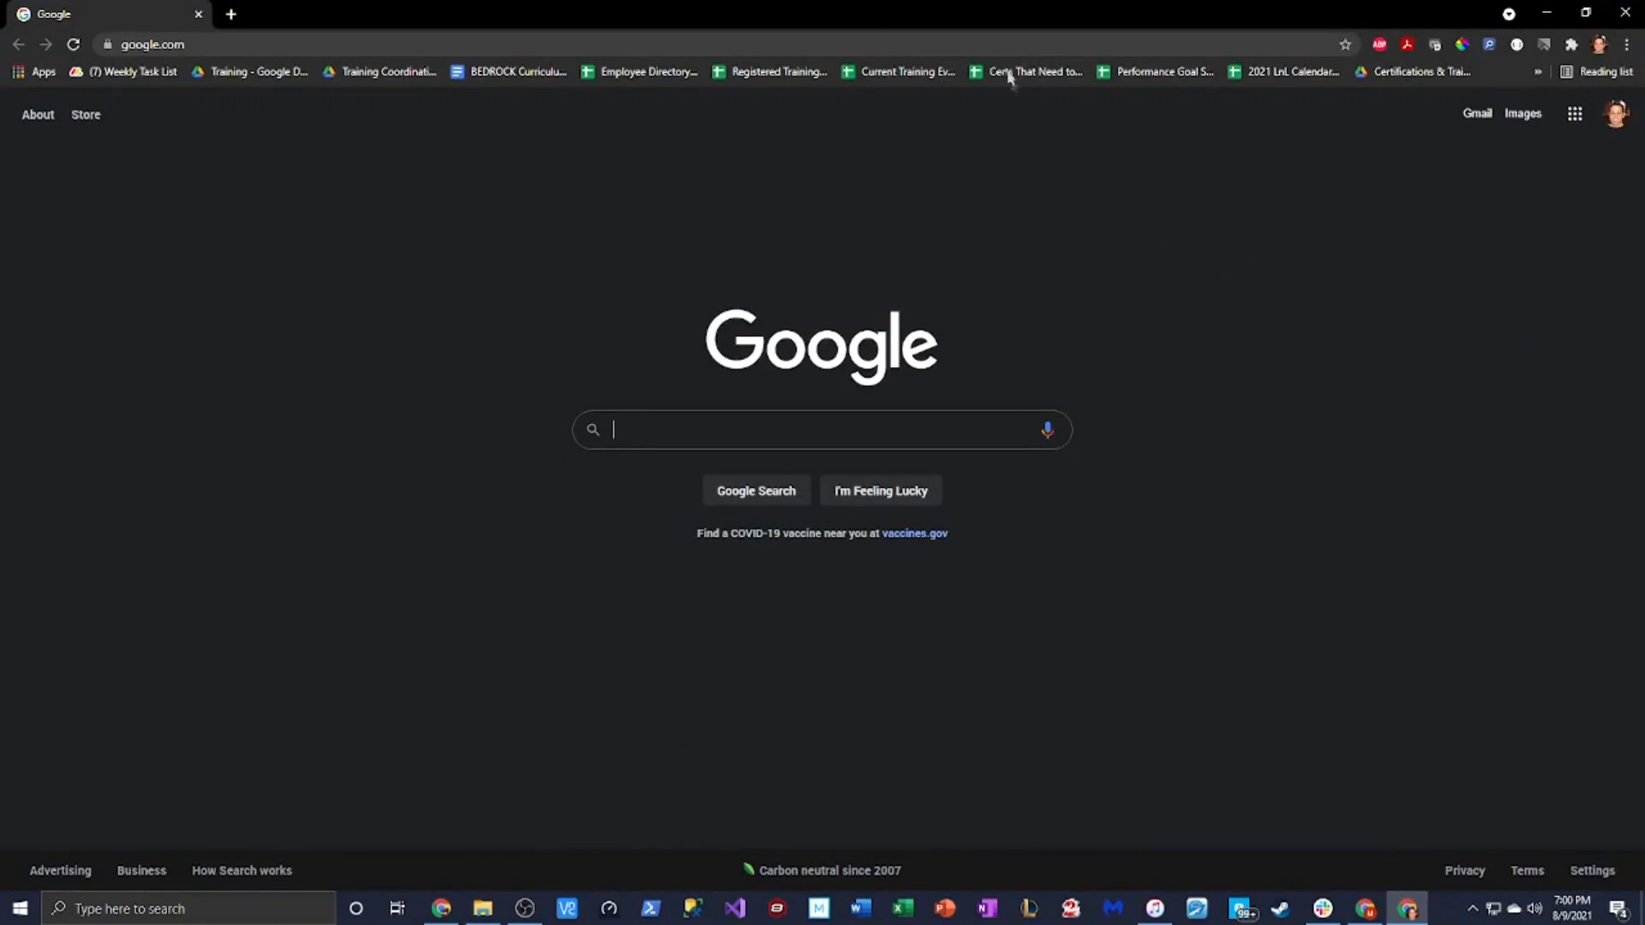
# Go to the Decisions server login page at jlabserver:8083
pyautogui.click(1016, 47)
pyautogui.write('jlb')
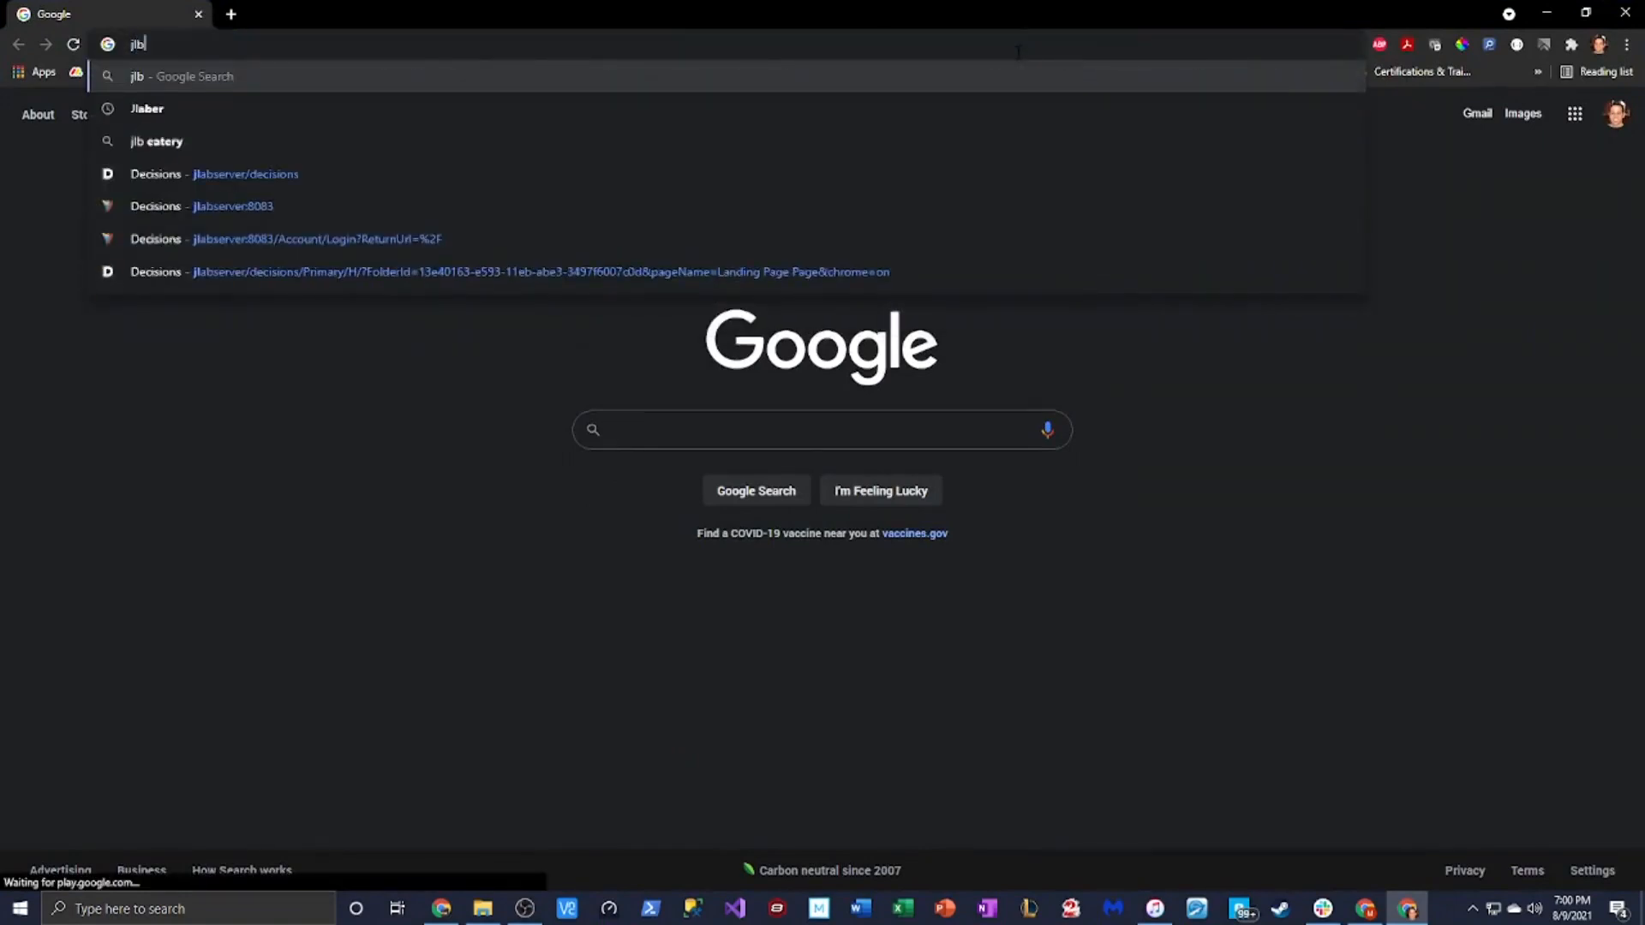
pyautogui.press('BackSpace')
pyautogui.press('Down')
pyautogui.press('Down')
pyautogui.press('Down')
pyautogui.press('Down')
pyautogui.press('Down')
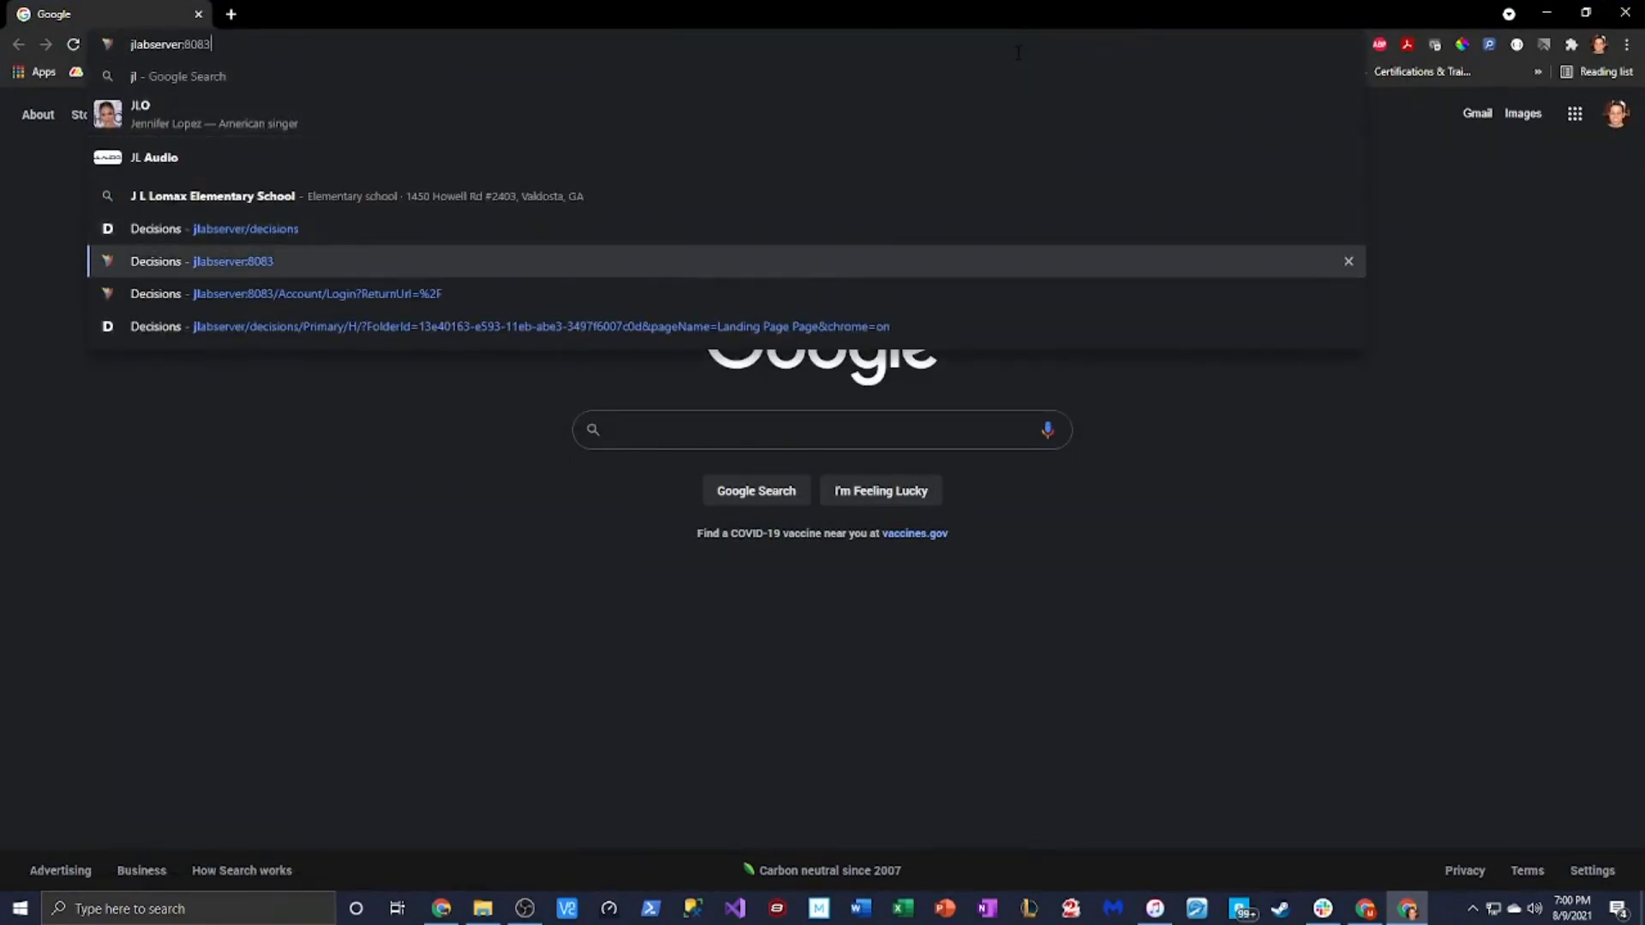
pyautogui.press('Return')
# Sign in with the saved admin login and password, dismissing Chrome's password popups
pyautogui.click(732, 443)
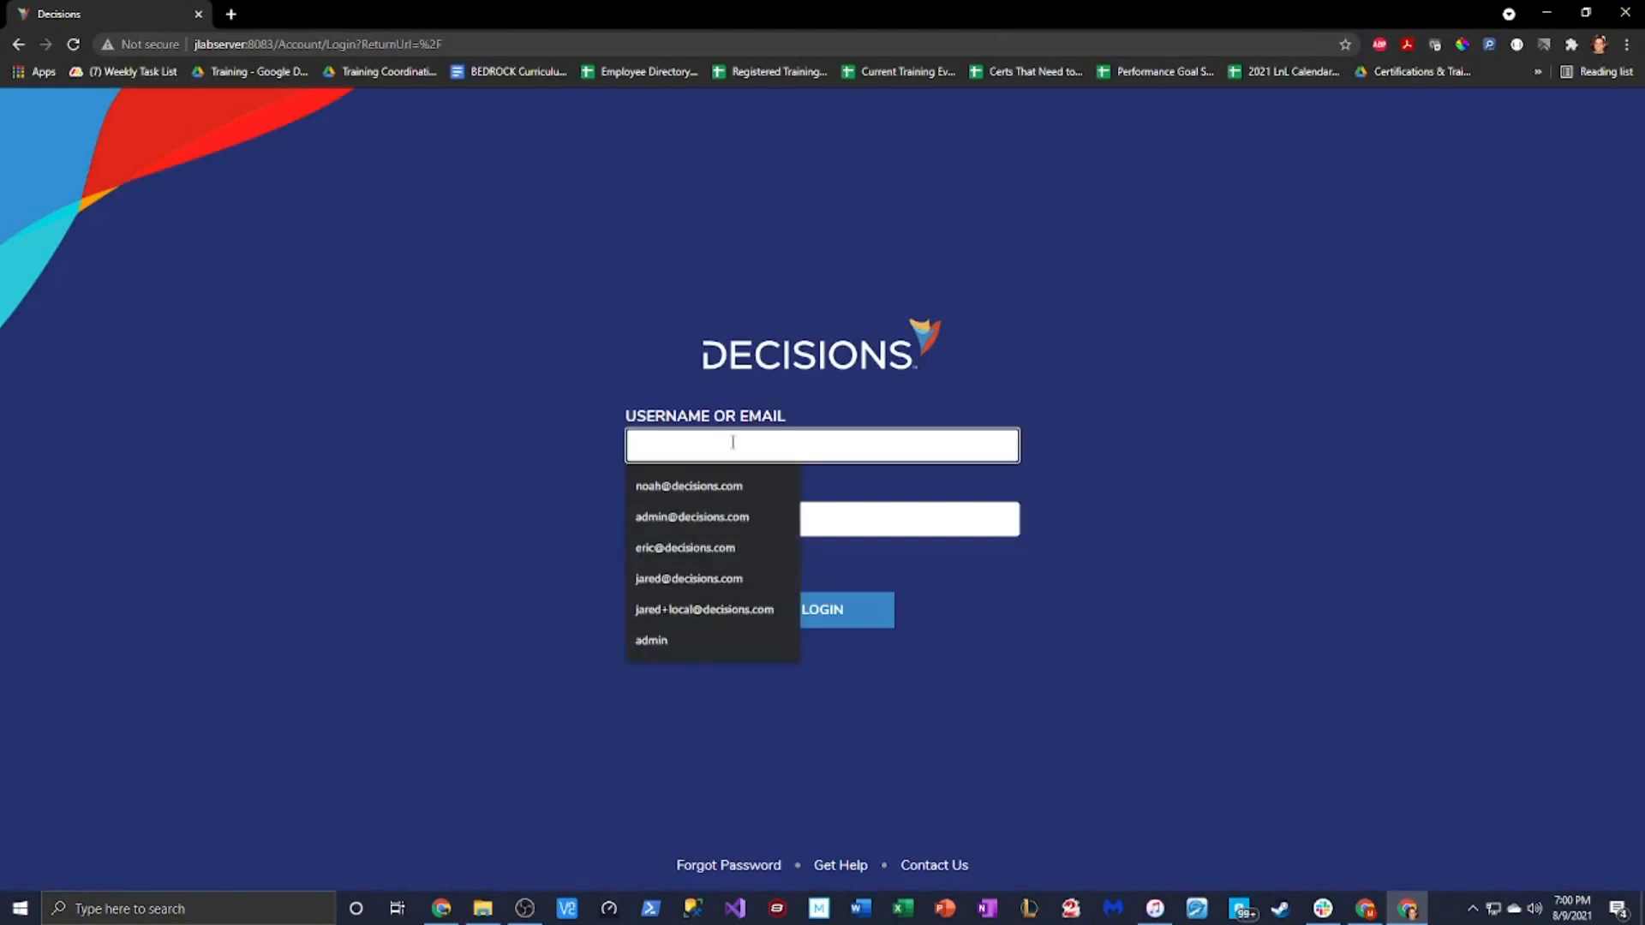
pyautogui.press('Down')
pyautogui.press('Down')
pyautogui.press('Down')
pyautogui.press('Up')
pyautogui.press('Tab')
pyautogui.write('•••••')
pyautogui.press('Return')
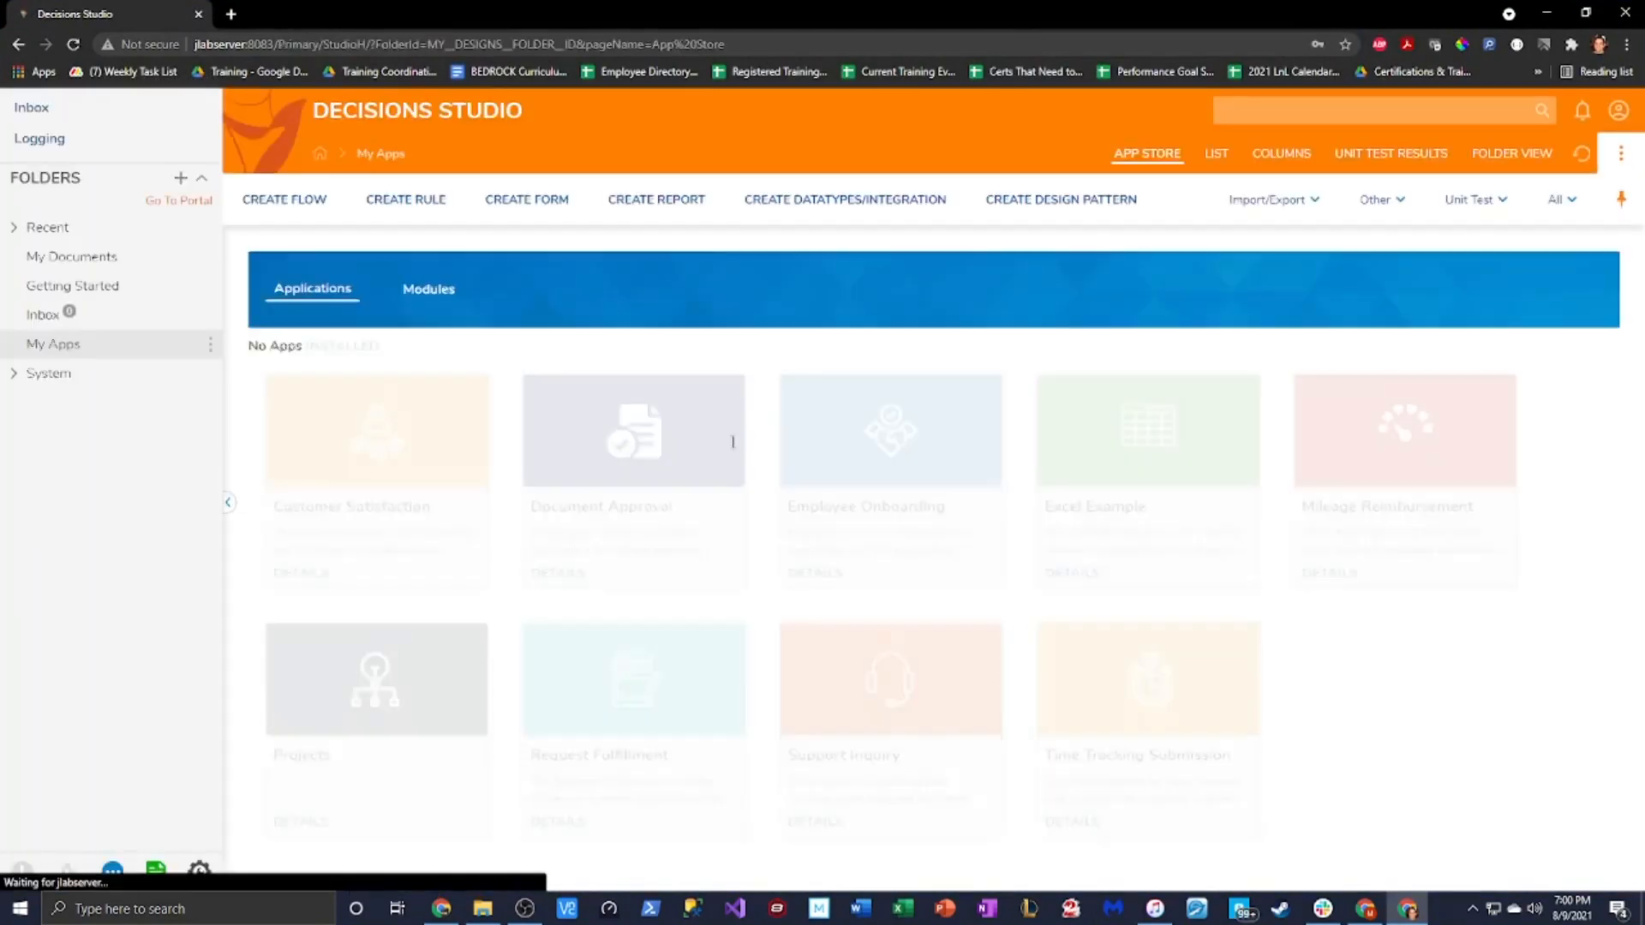
pyautogui.click(975, 292)
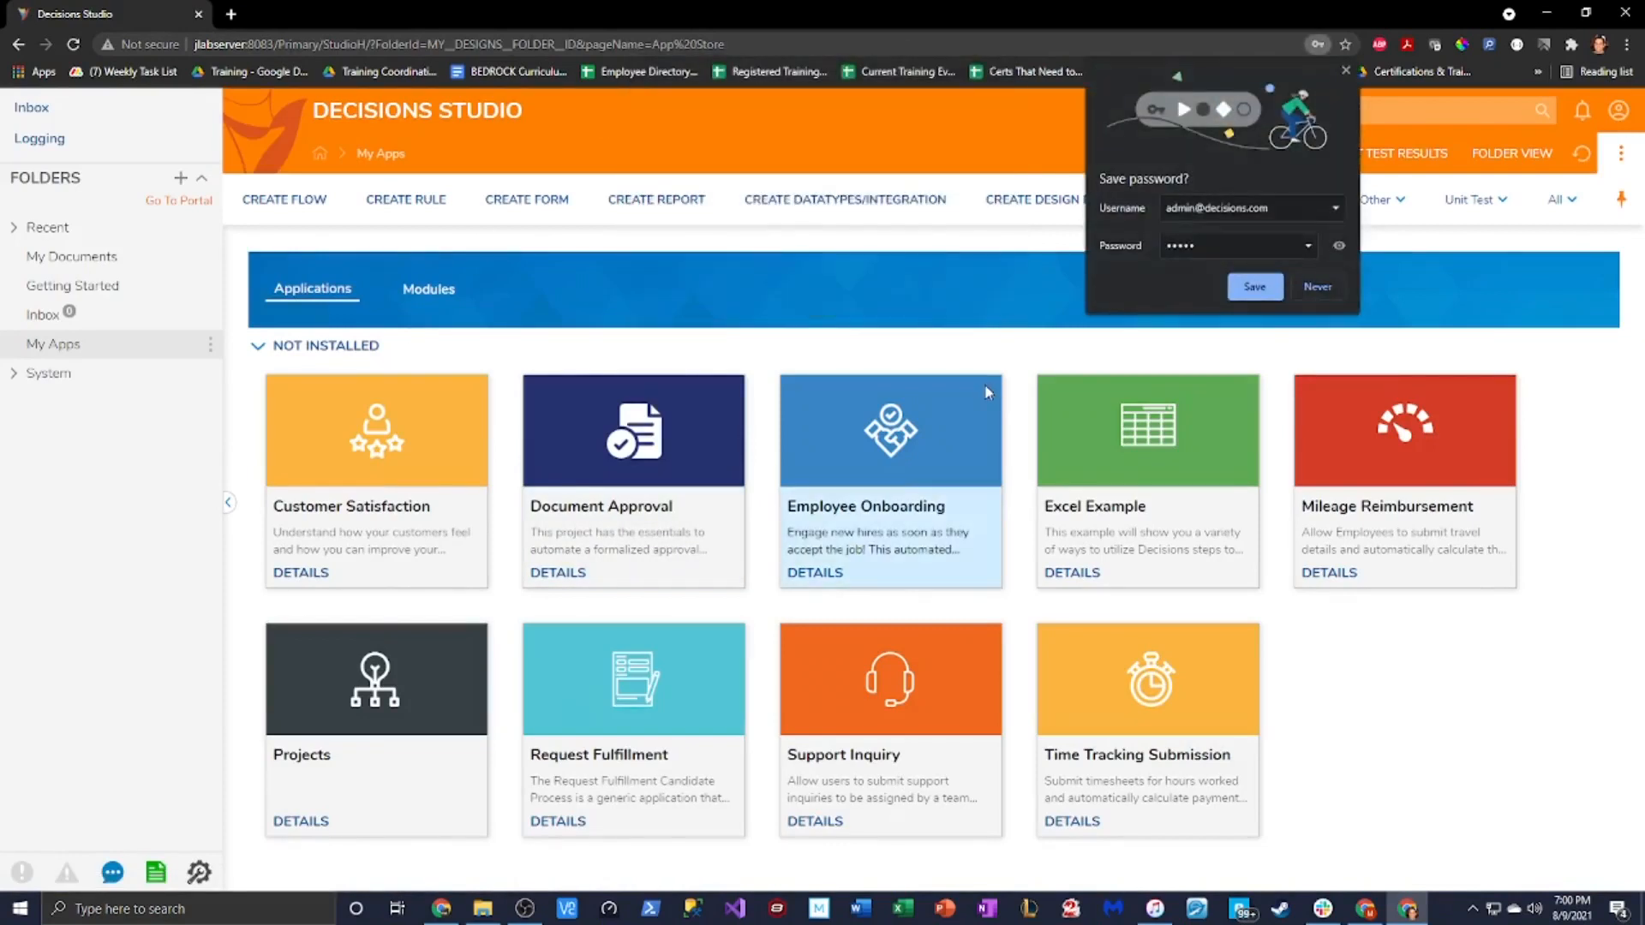
pyautogui.click(1328, 291)
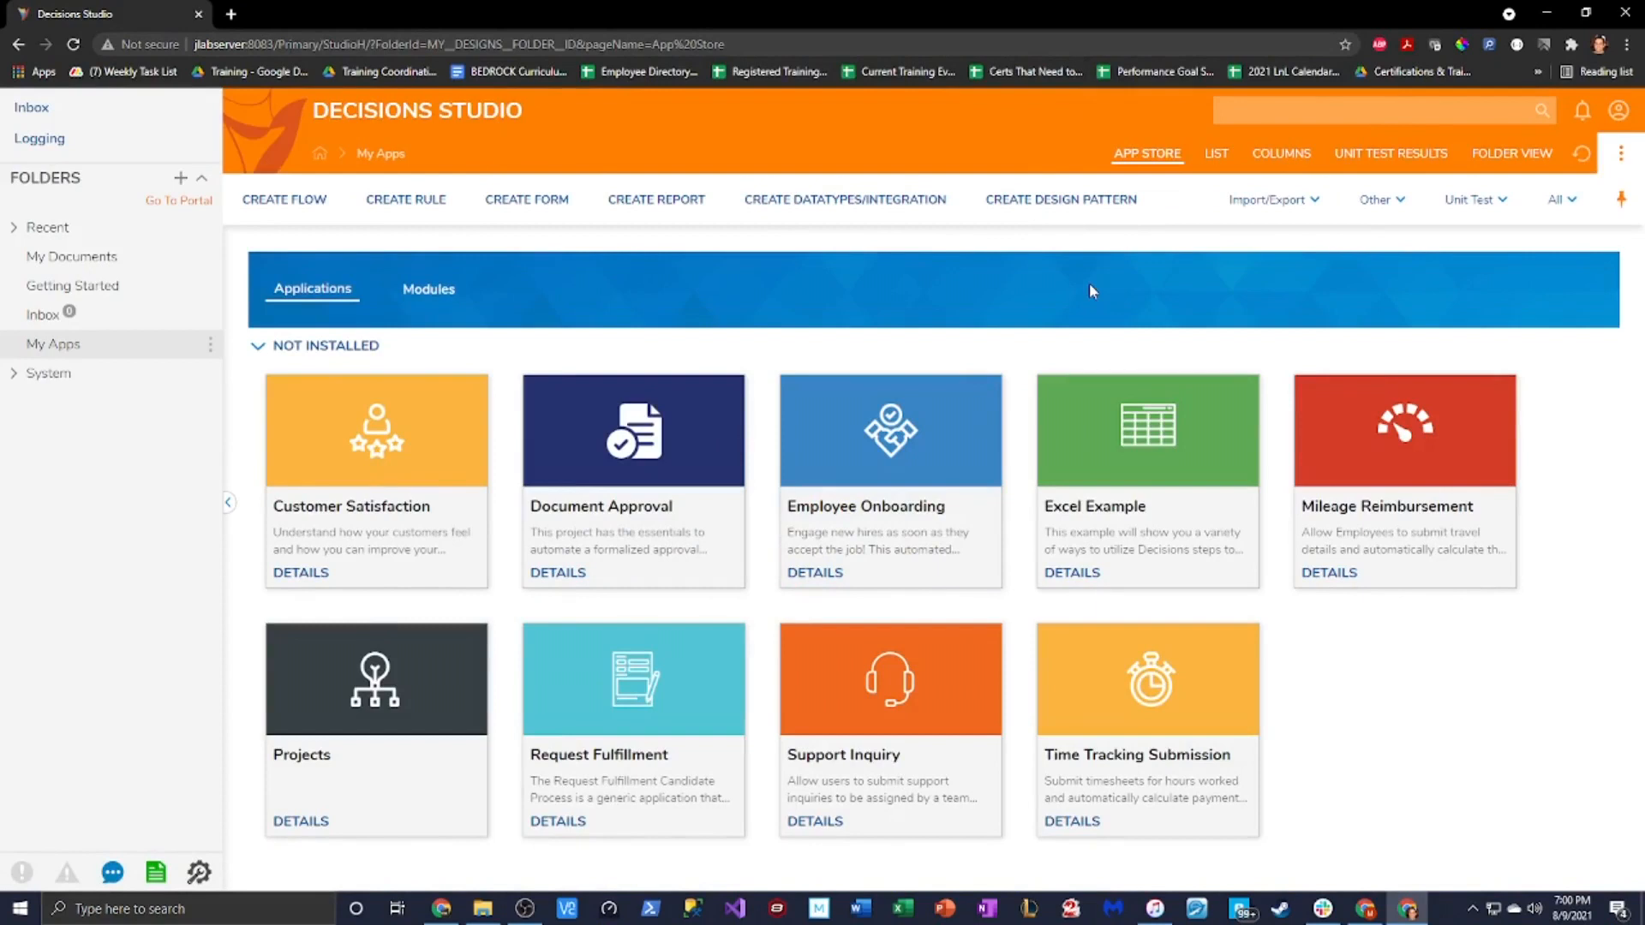
# From the My Apps menu, create a root-level designer project named My Calculator App
pyautogui.click(214, 346)
pyautogui.moveTo(303, 339)
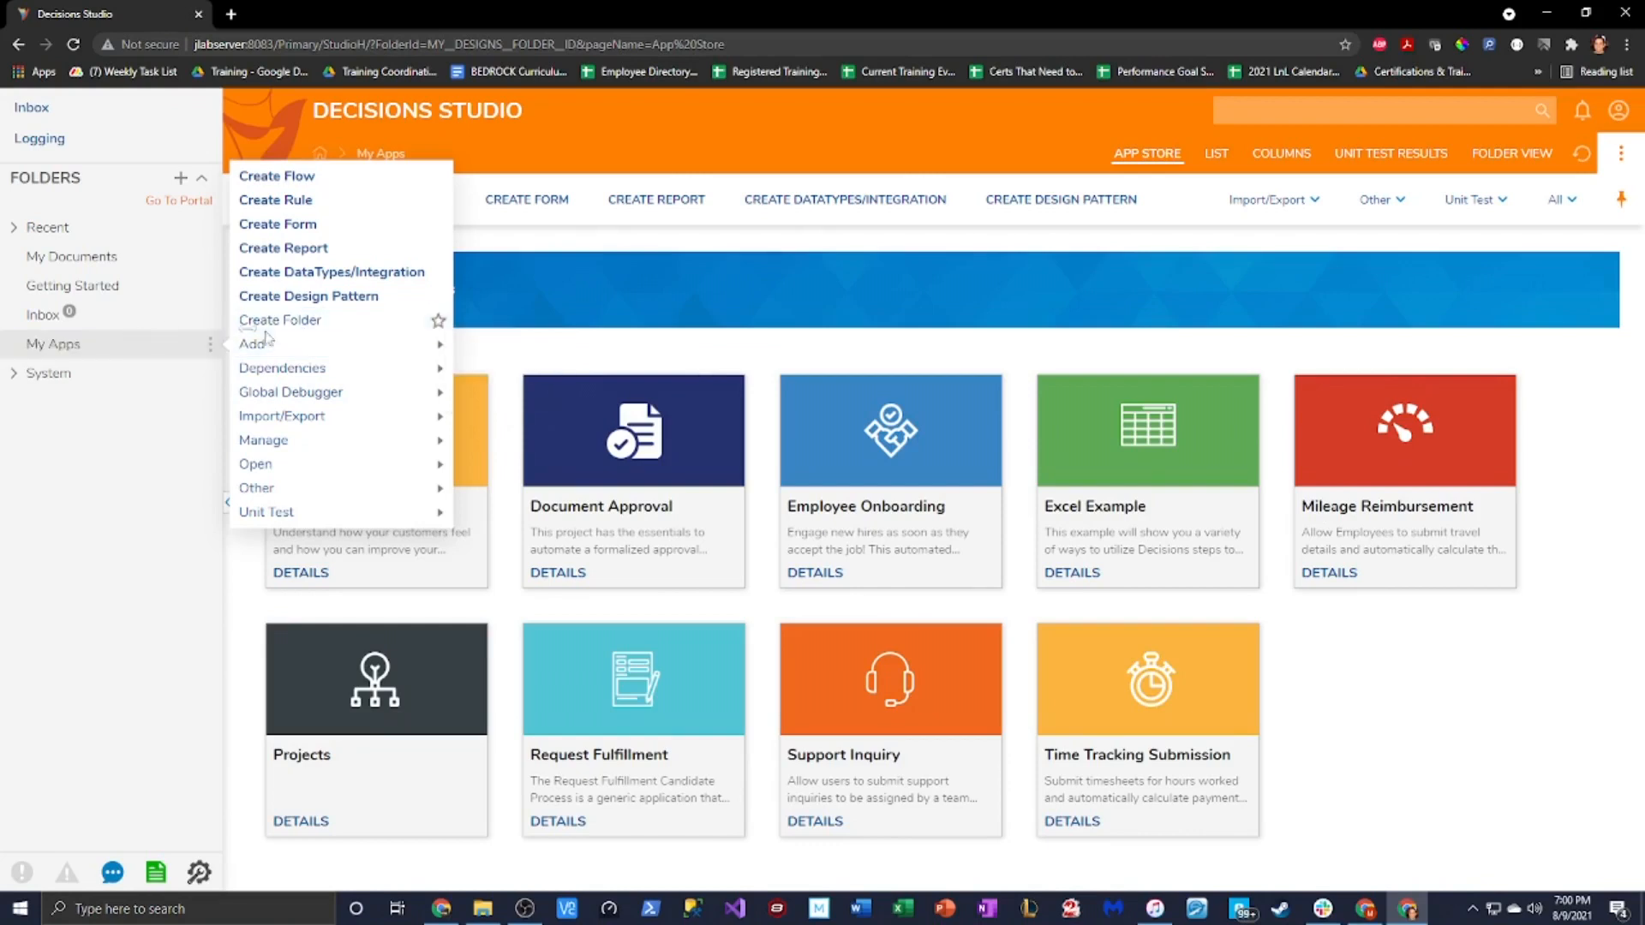
pyautogui.click(343, 325)
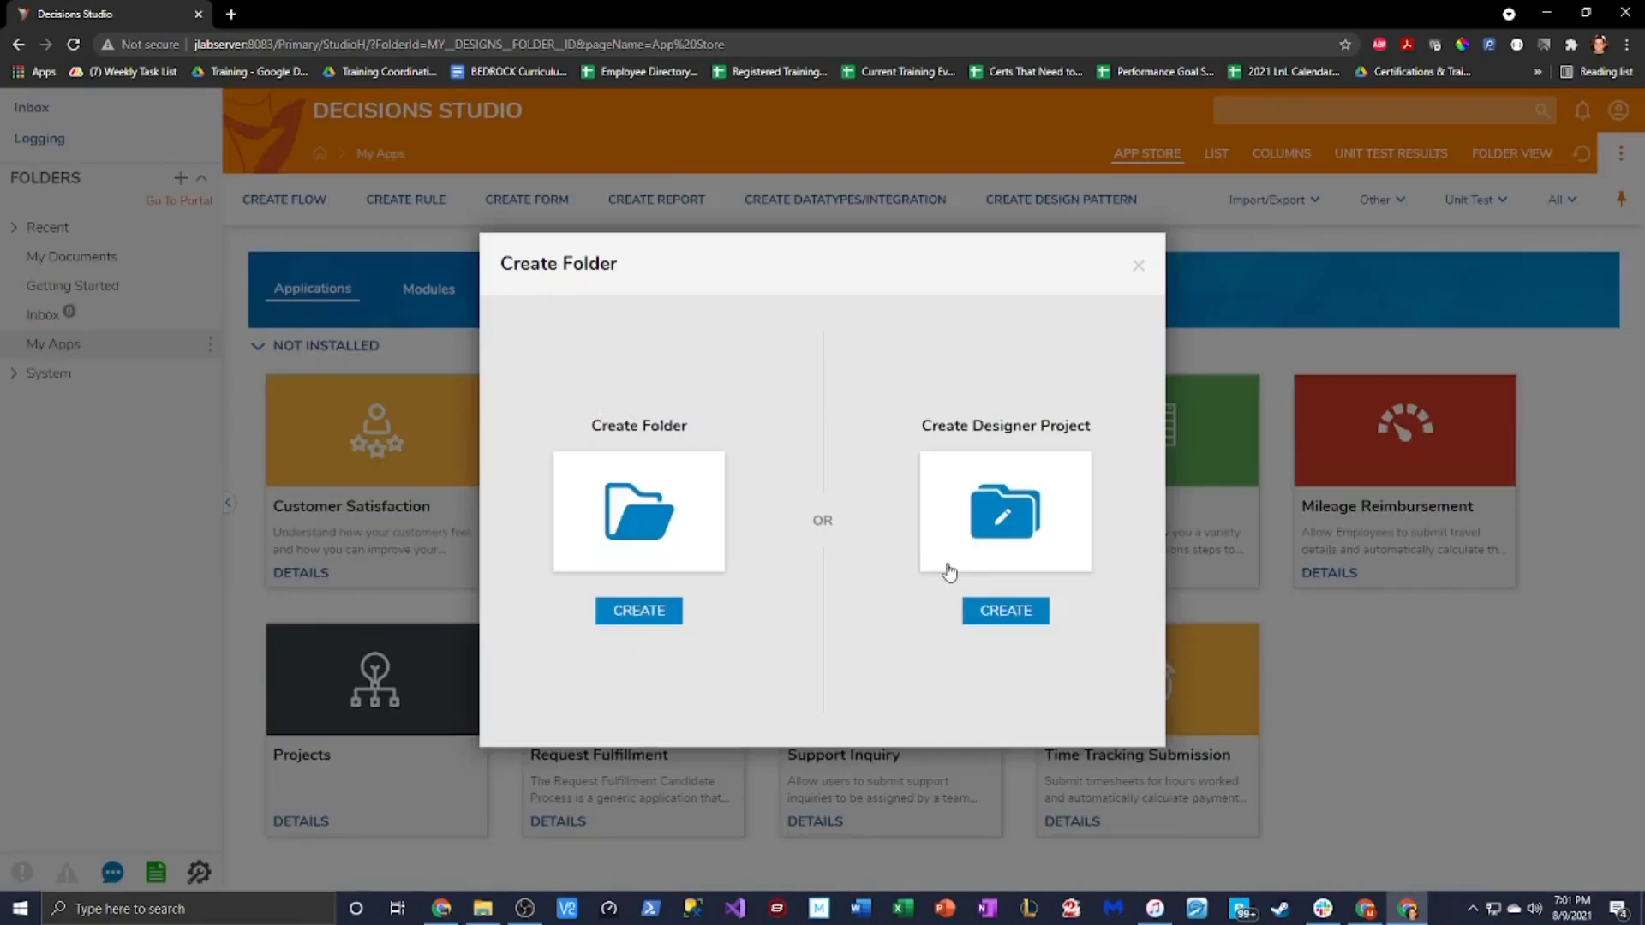
pyautogui.click(1011, 615)
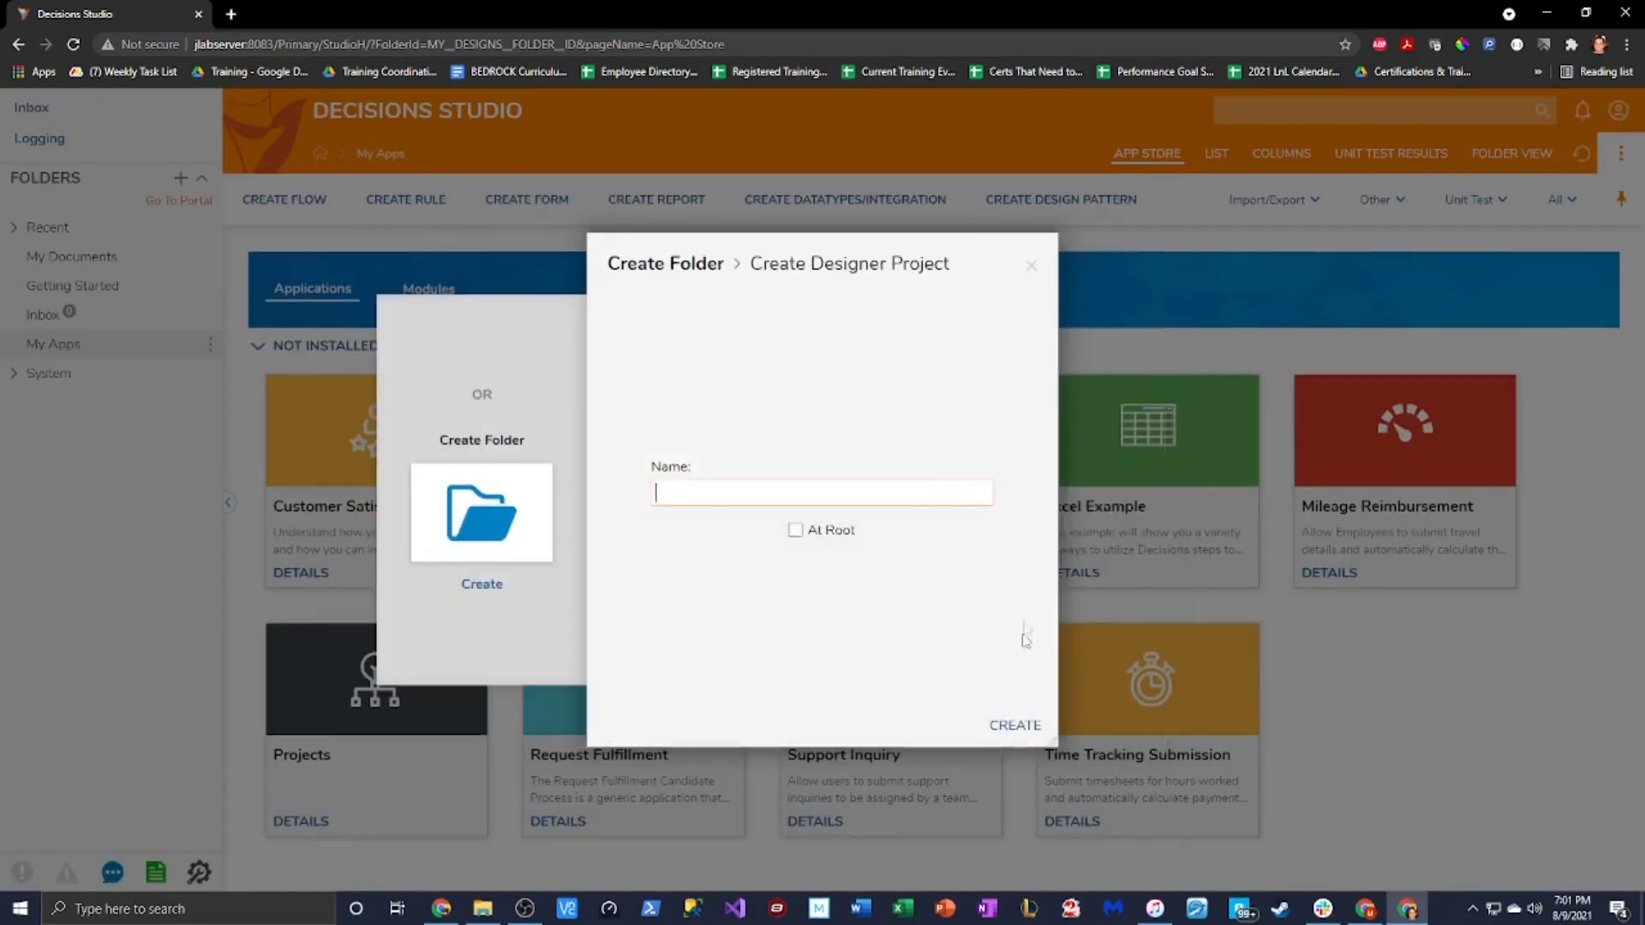
pyautogui.click(790, 529)
pyautogui.click(841, 501)
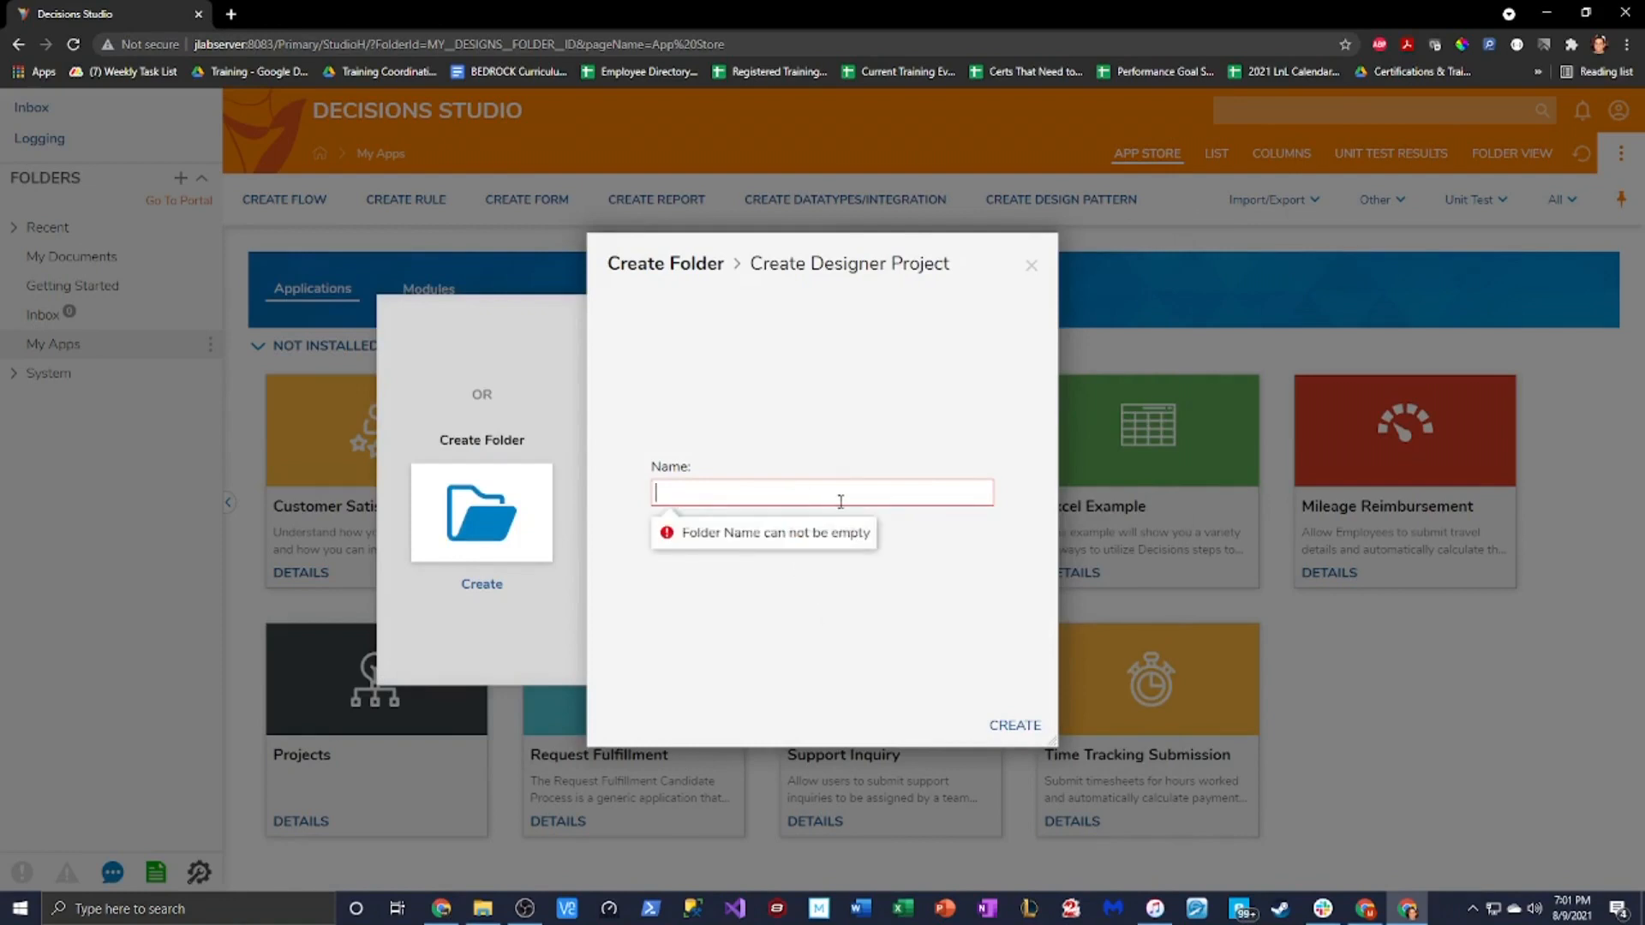
pyautogui.write('My calculator App')
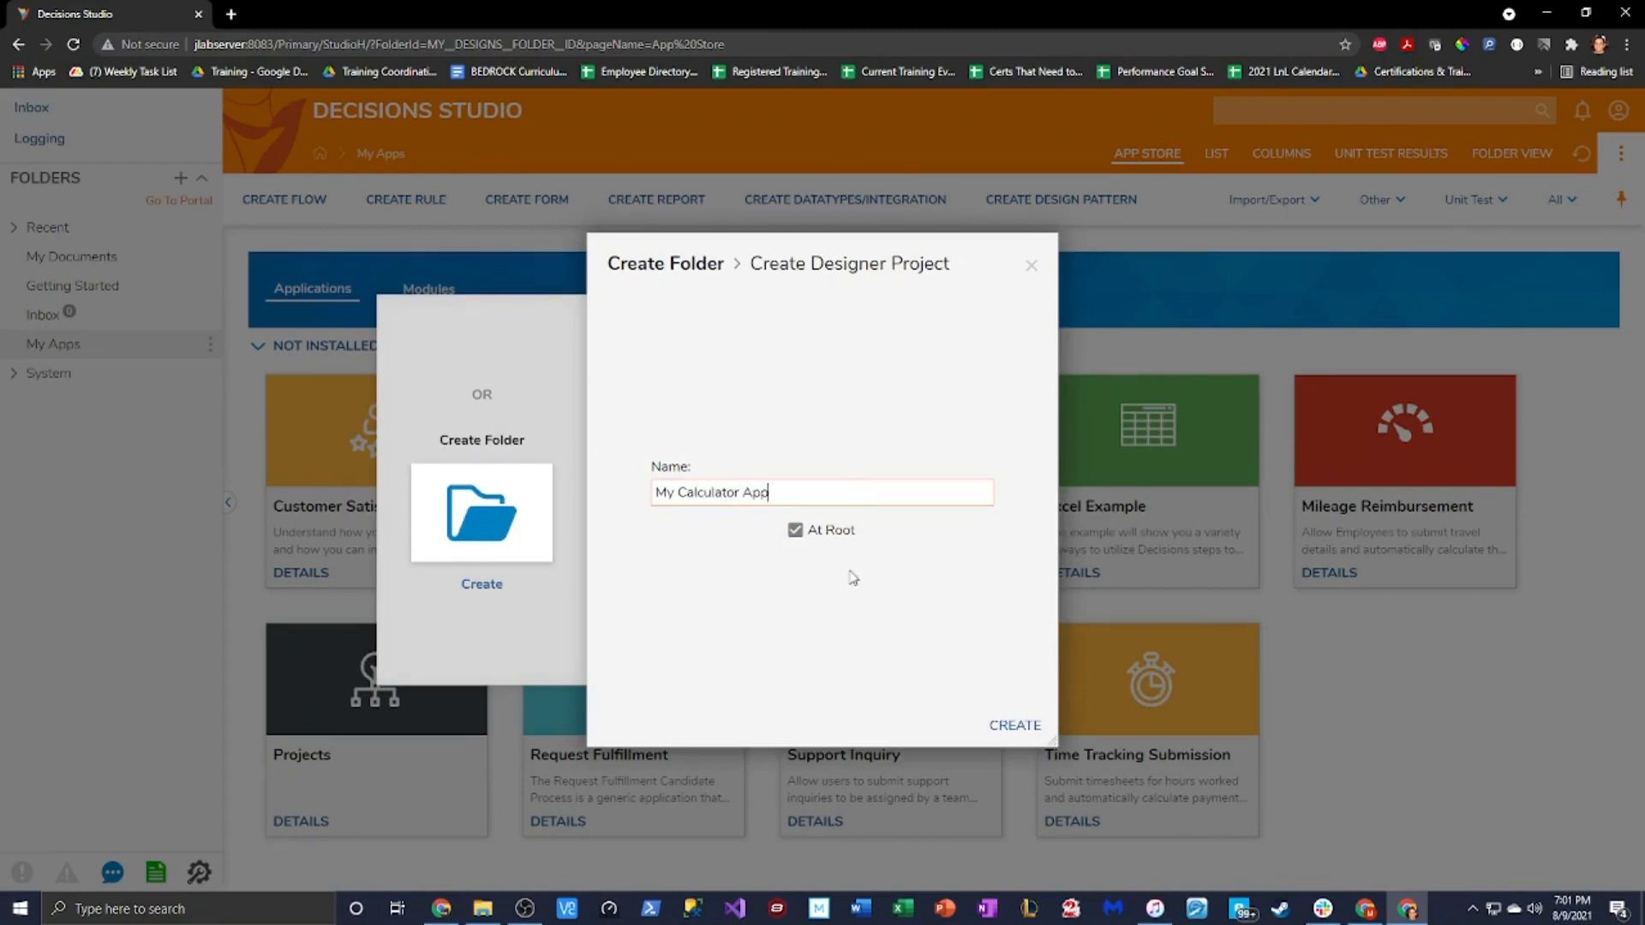
pyautogui.click(1015, 725)
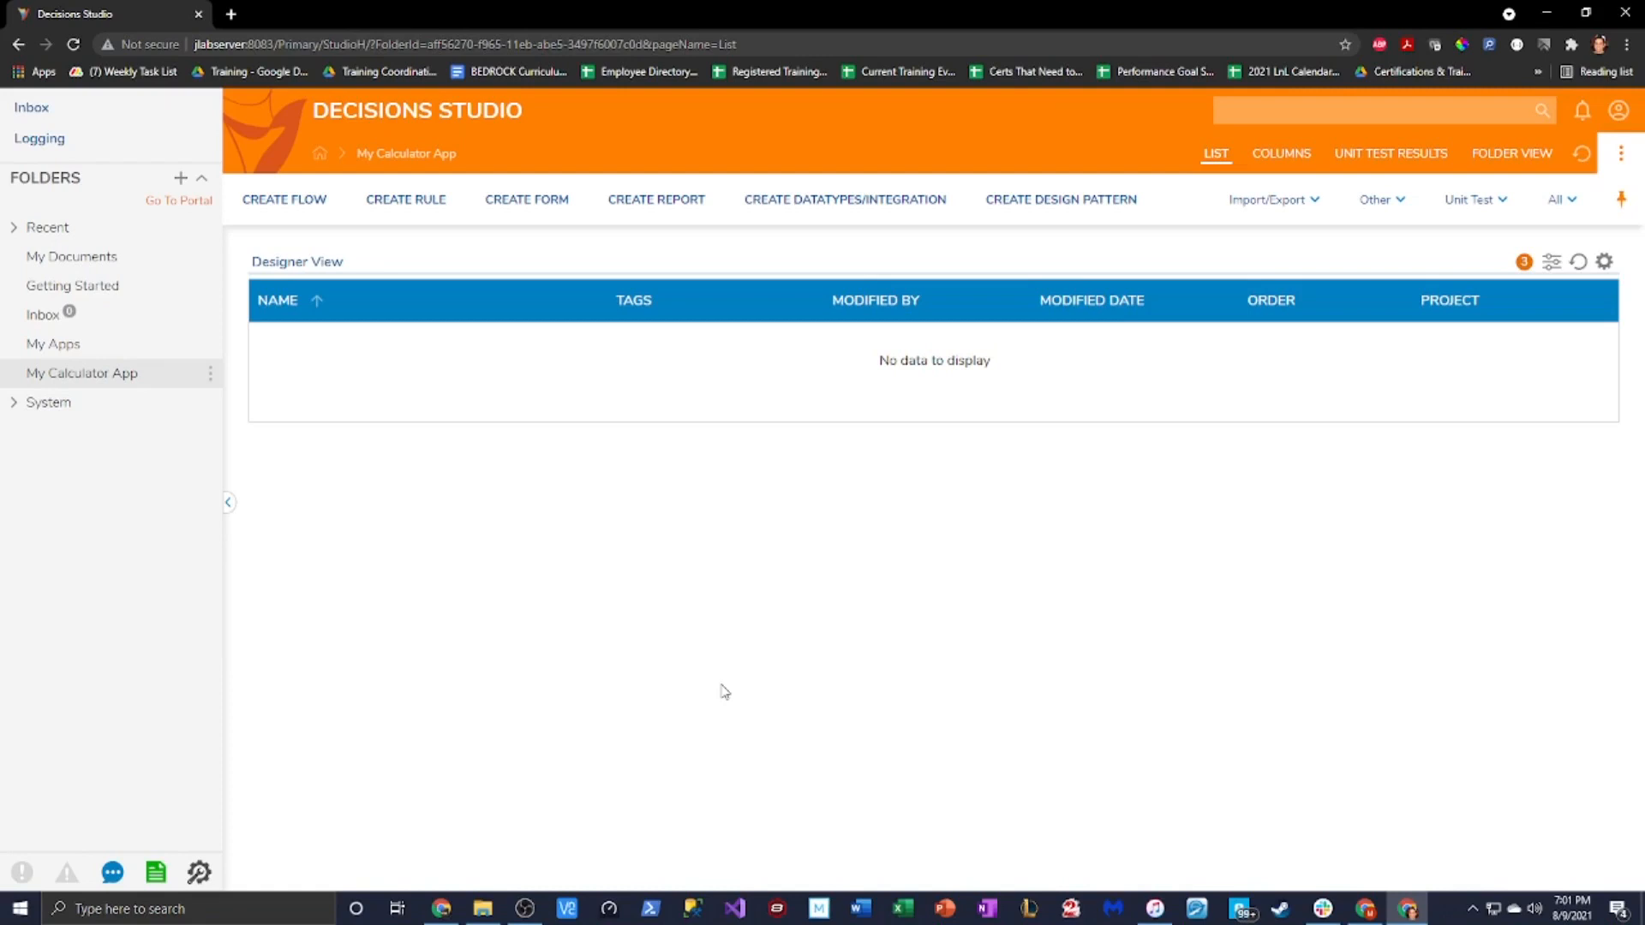
# Create a normal Form named Calculator, replacing the default 'Form 1' name
pyautogui.click(549, 201)
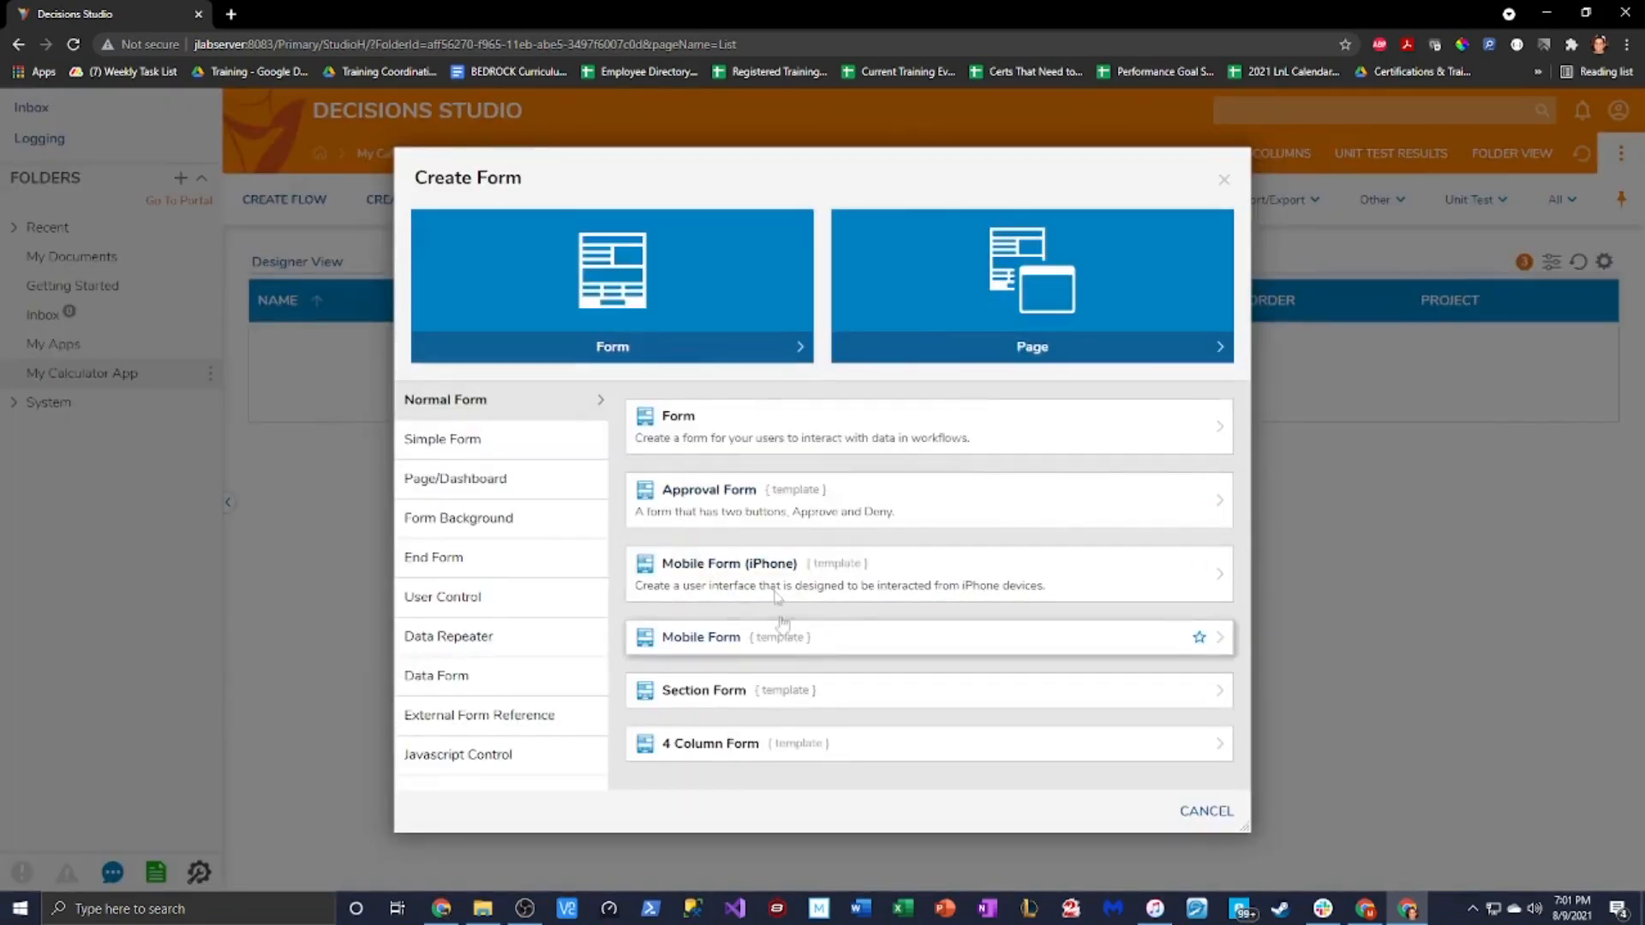
pyautogui.click(669, 309)
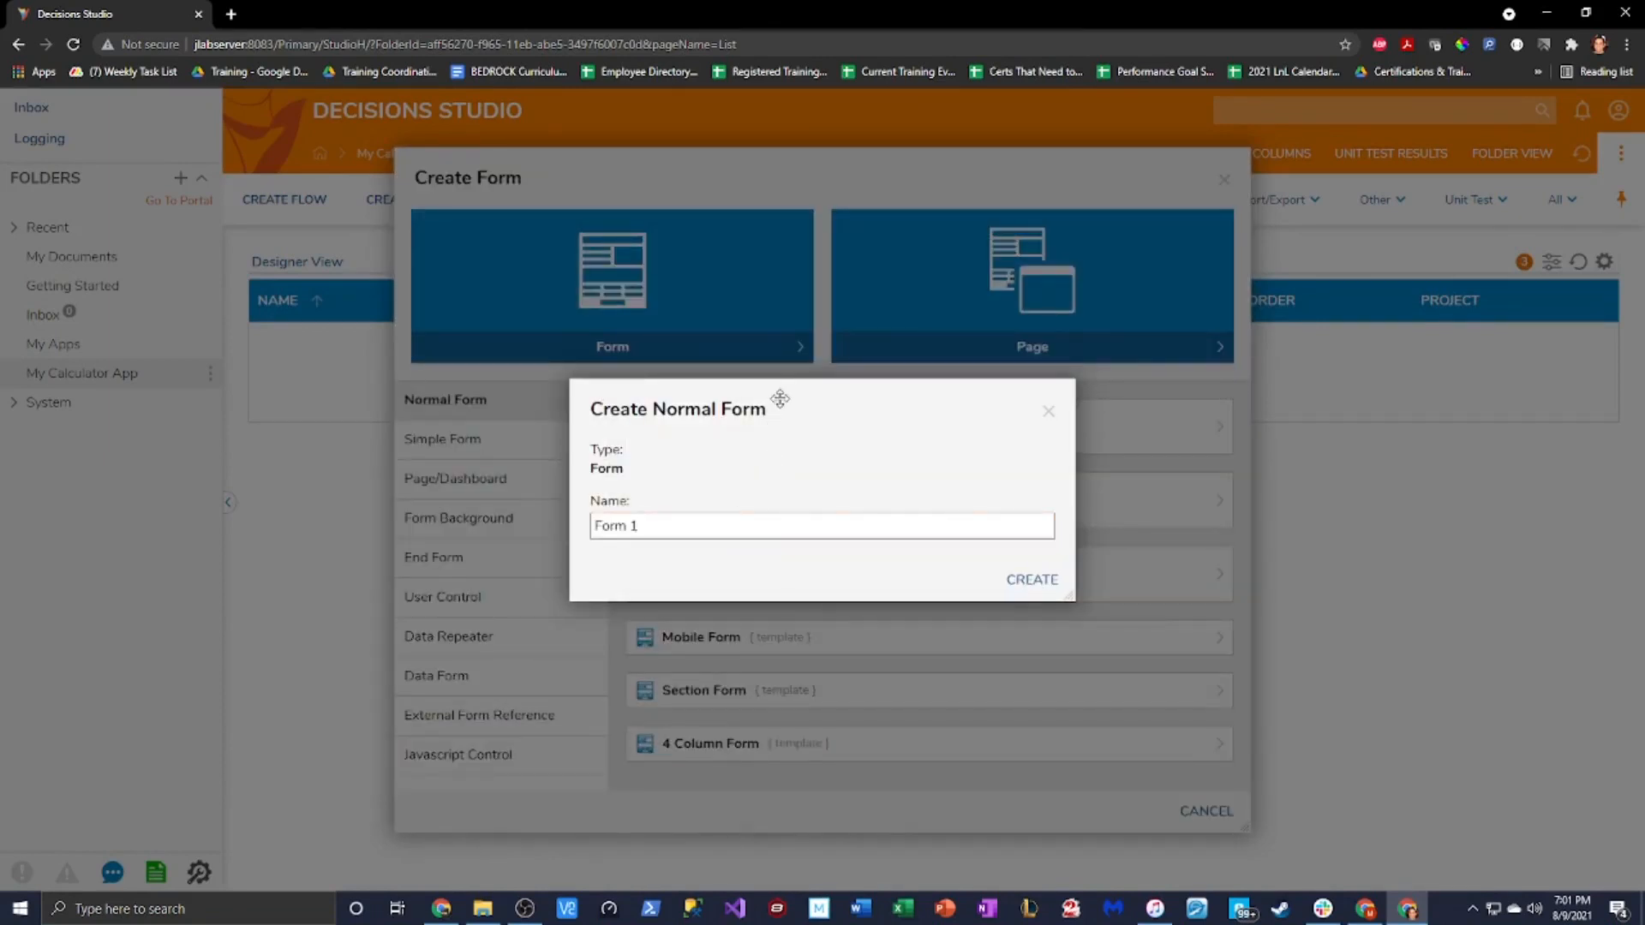
pyautogui.moveTo(778, 397); pyautogui.dragTo(1018, 399)
pyautogui.click(839, 557)
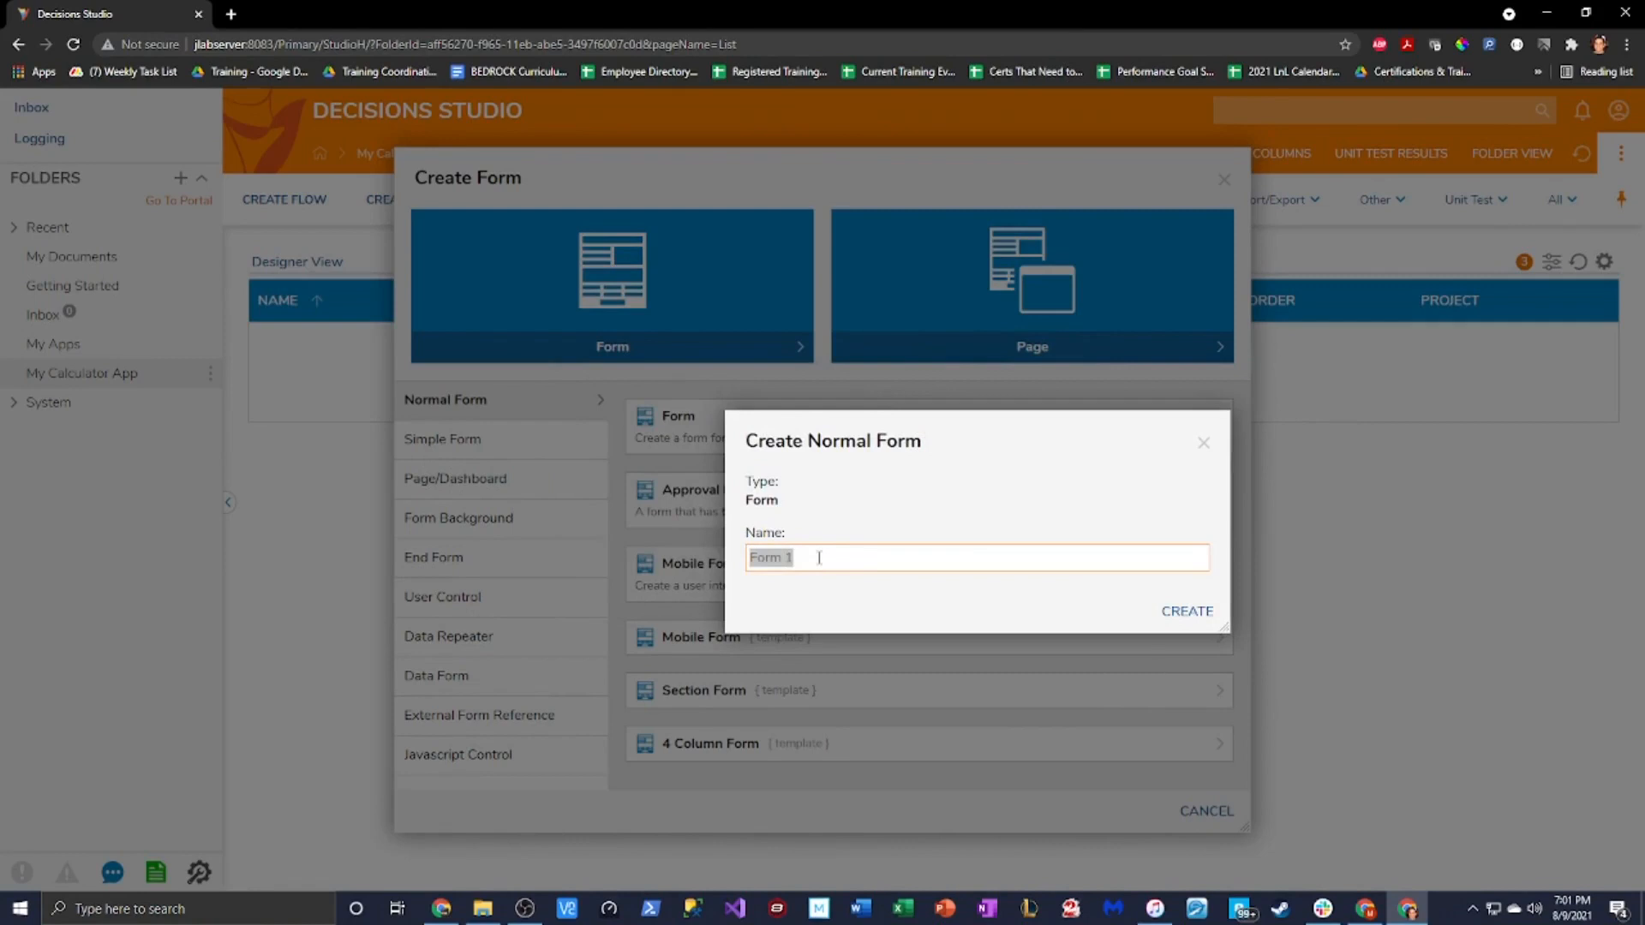
pyautogui.write('Calculator')
pyautogui.click(1209, 624)
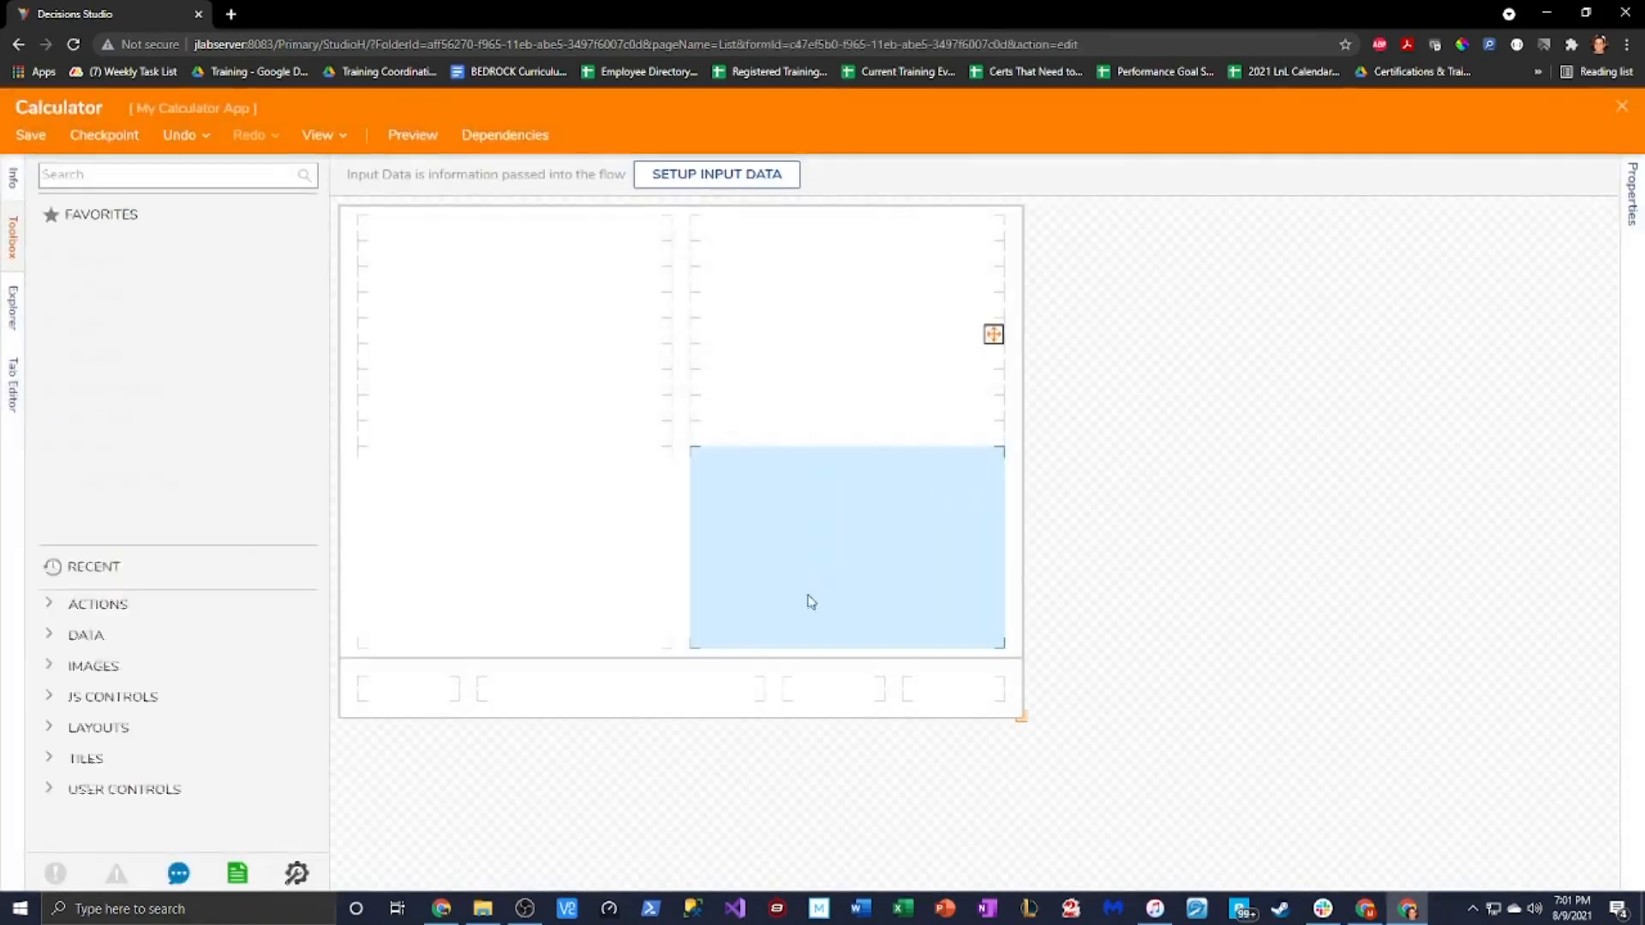
# Shrink the form's design area and drop a Grid Layout found by searching 'Grid'
pyautogui.moveTo(1021, 718); pyautogui.dragTo(819, 684)
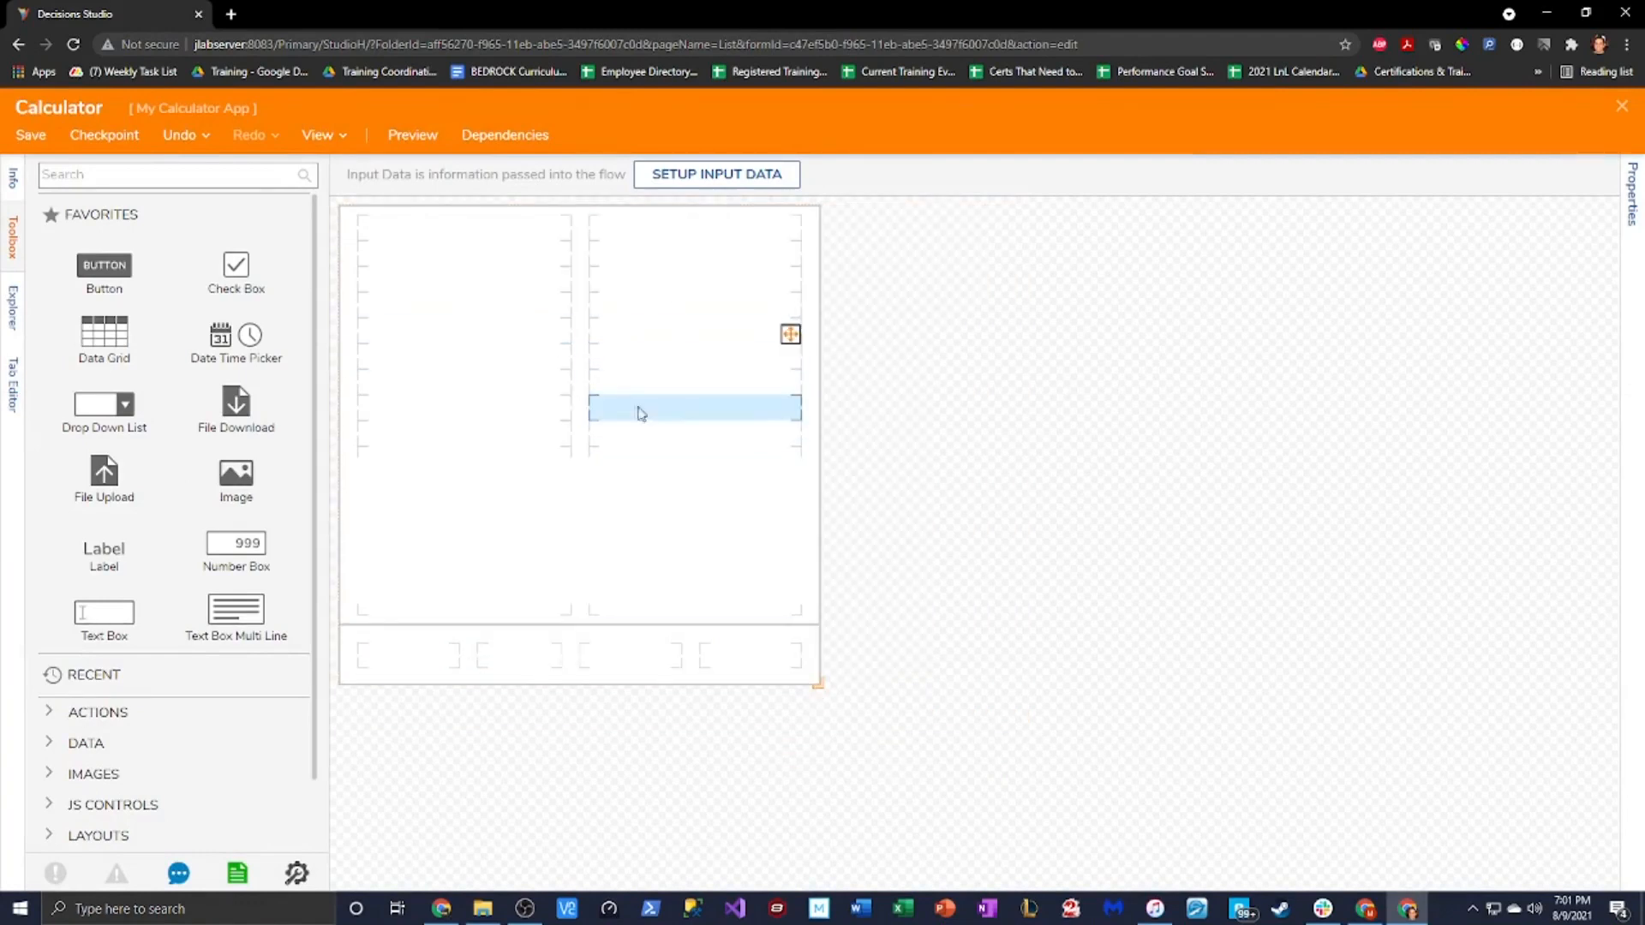
pyautogui.click(139, 177)
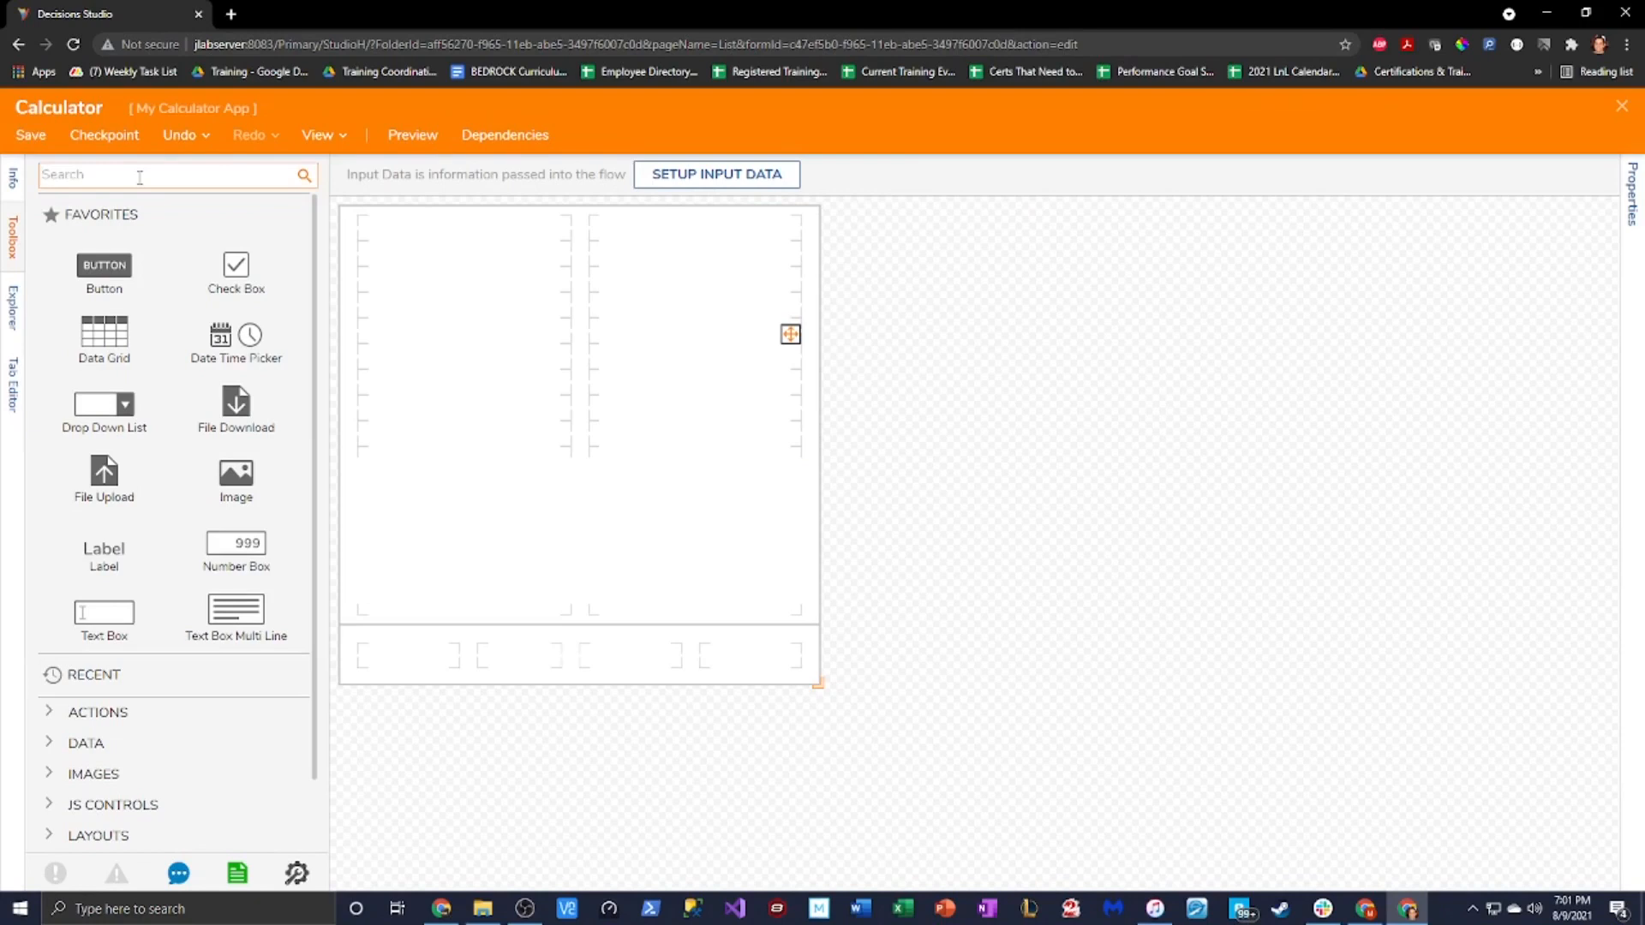
pyautogui.write('Grid')
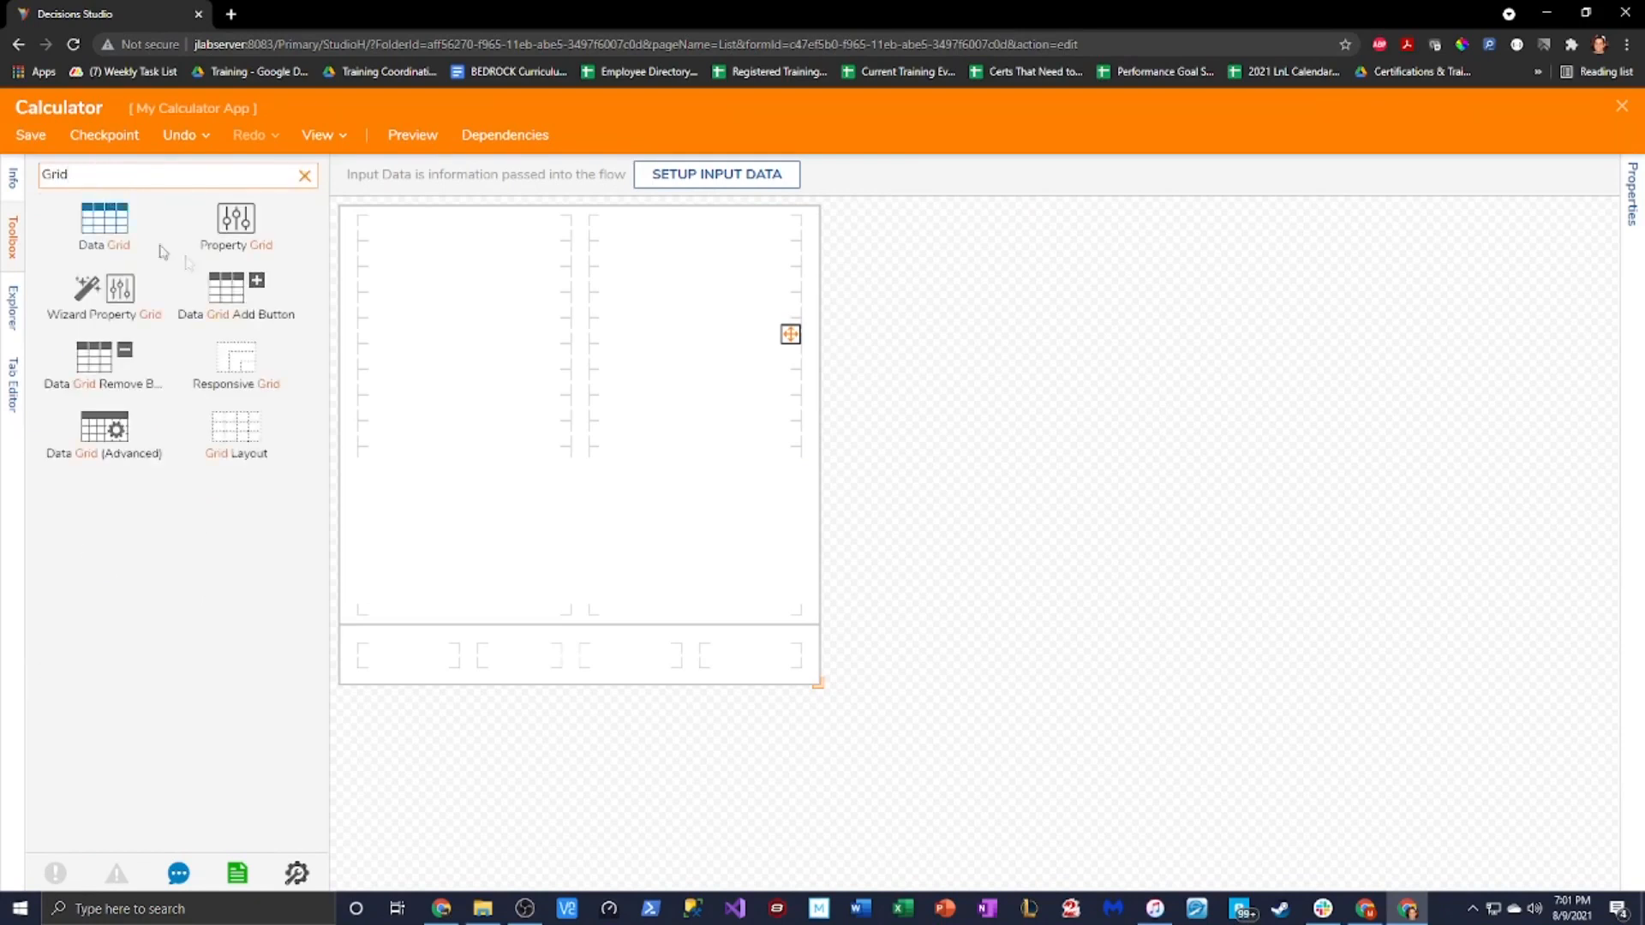
pyautogui.moveTo(240, 438); pyautogui.dragTo(572, 330)
# Stretch the Grid Layout across both columns and down to the form's bottom
pyautogui.click(575, 306)
pyautogui.click(580, 323)
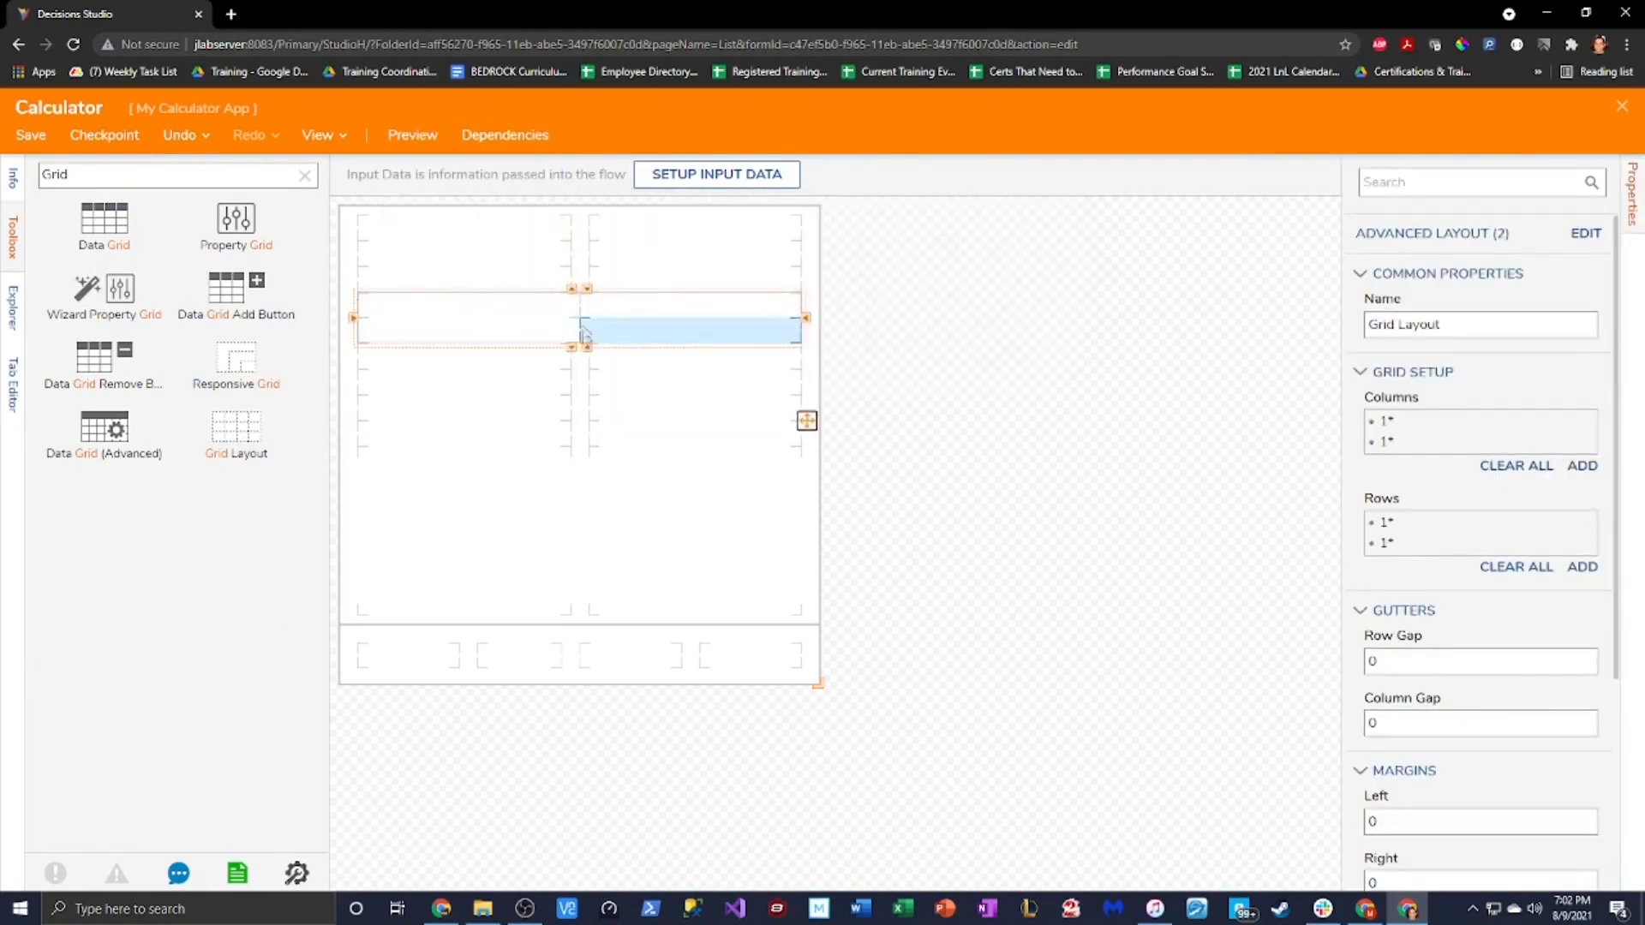
pyautogui.click(572, 347)
pyautogui.click(572, 373)
pyautogui.click(573, 398)
pyautogui.click(572, 424)
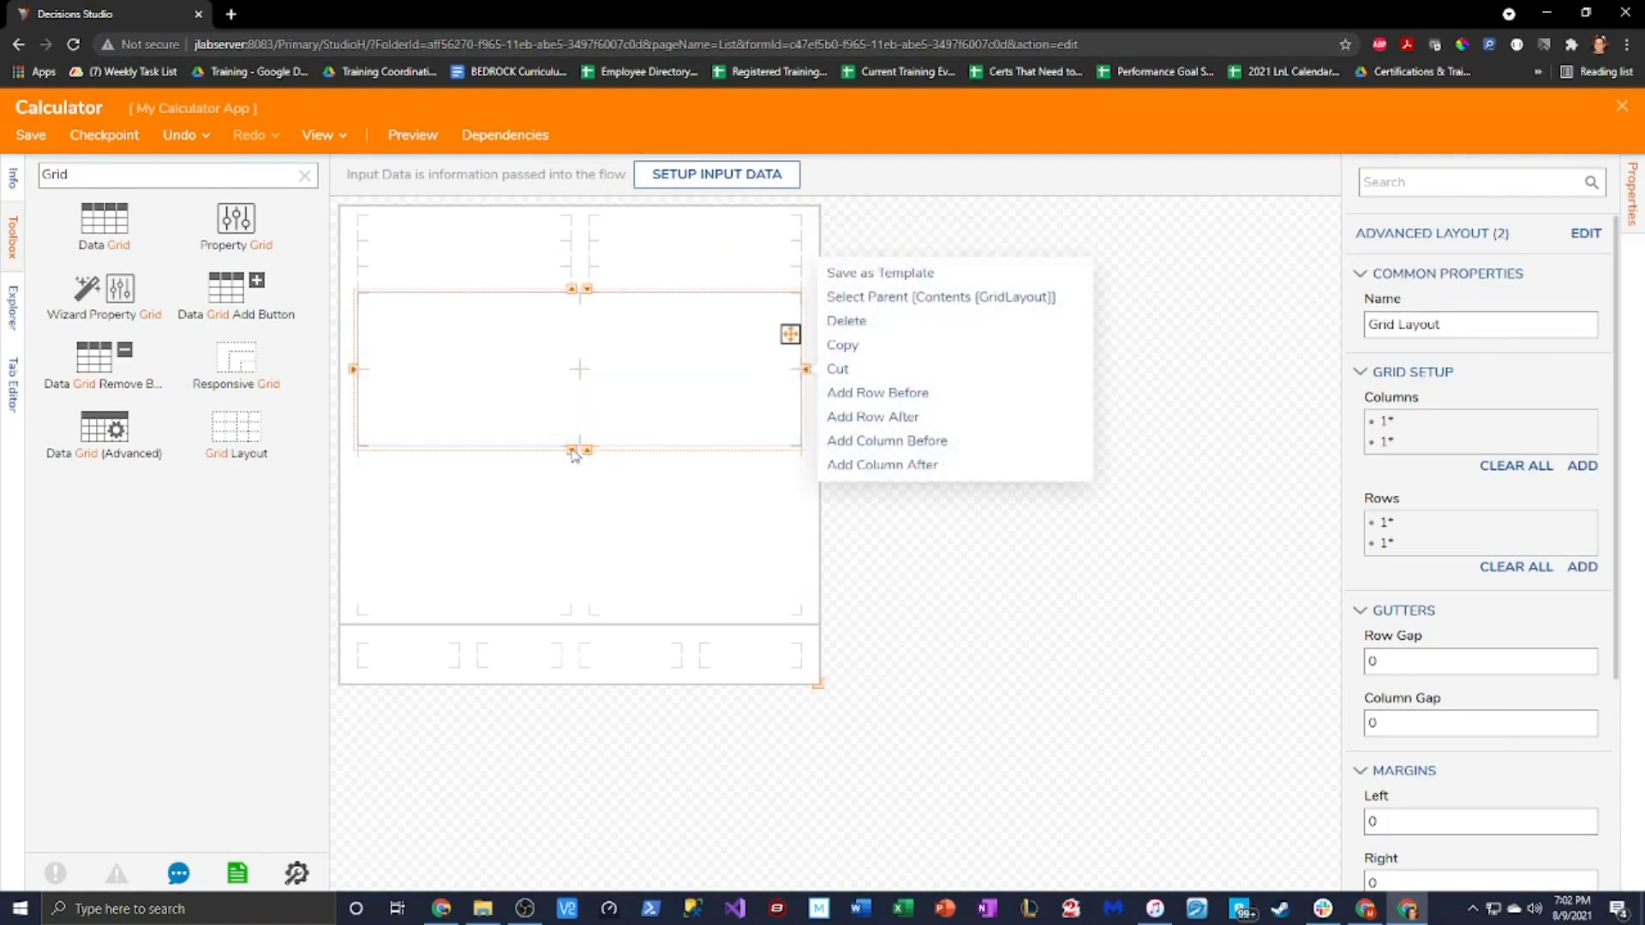
pyautogui.click(572, 457)
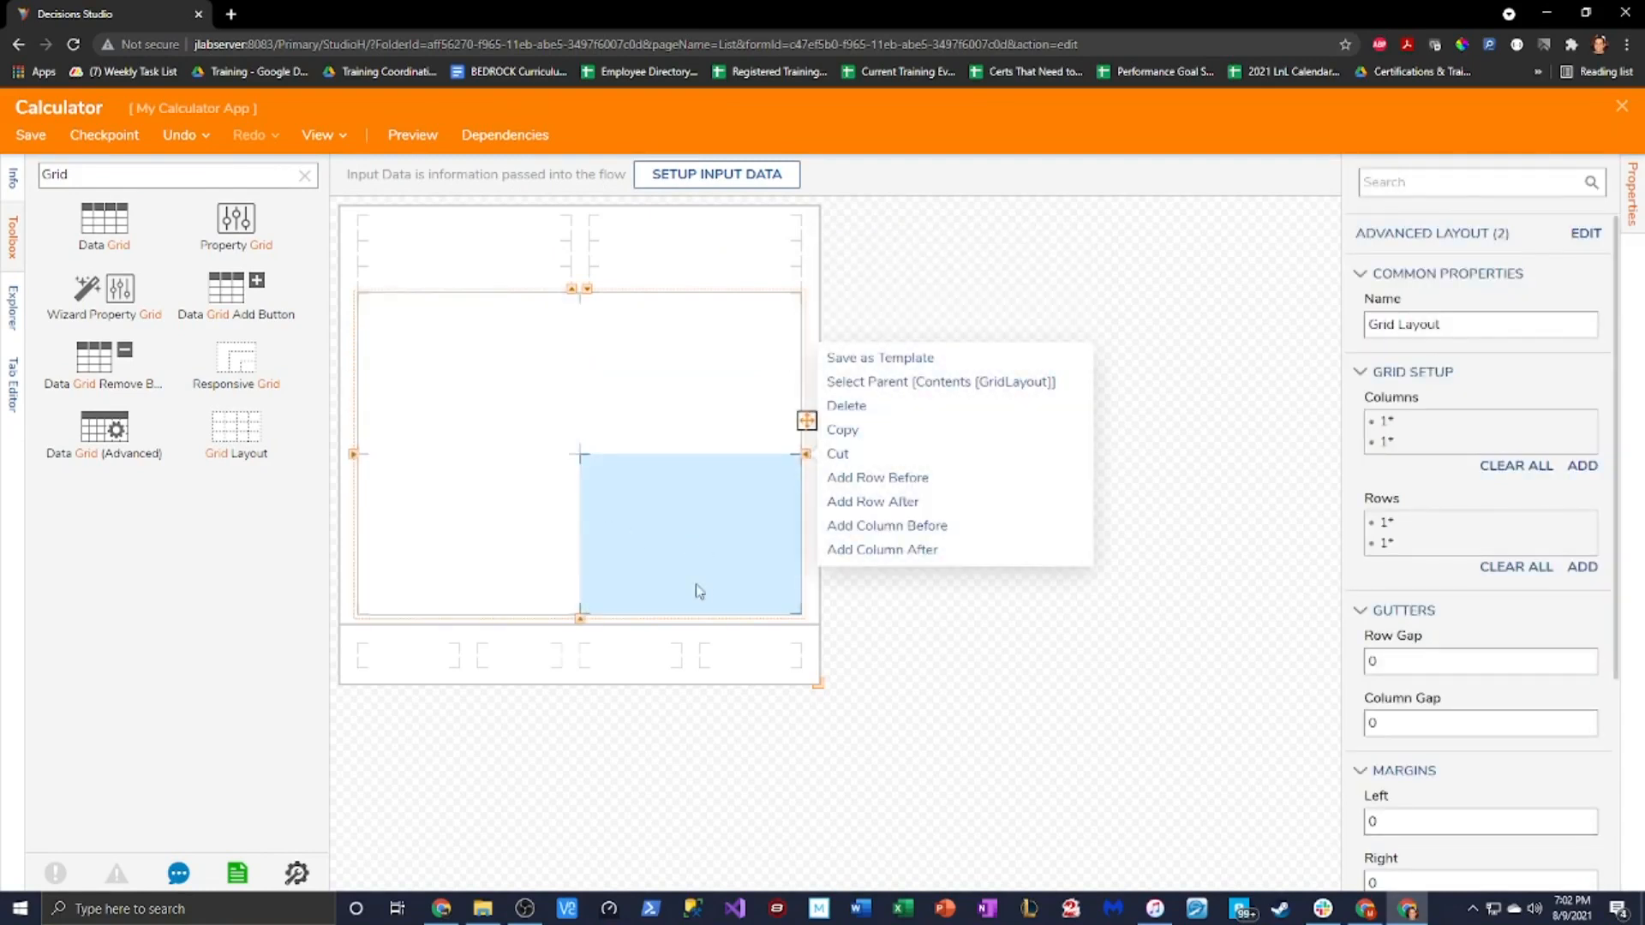
pyautogui.click(958, 345)
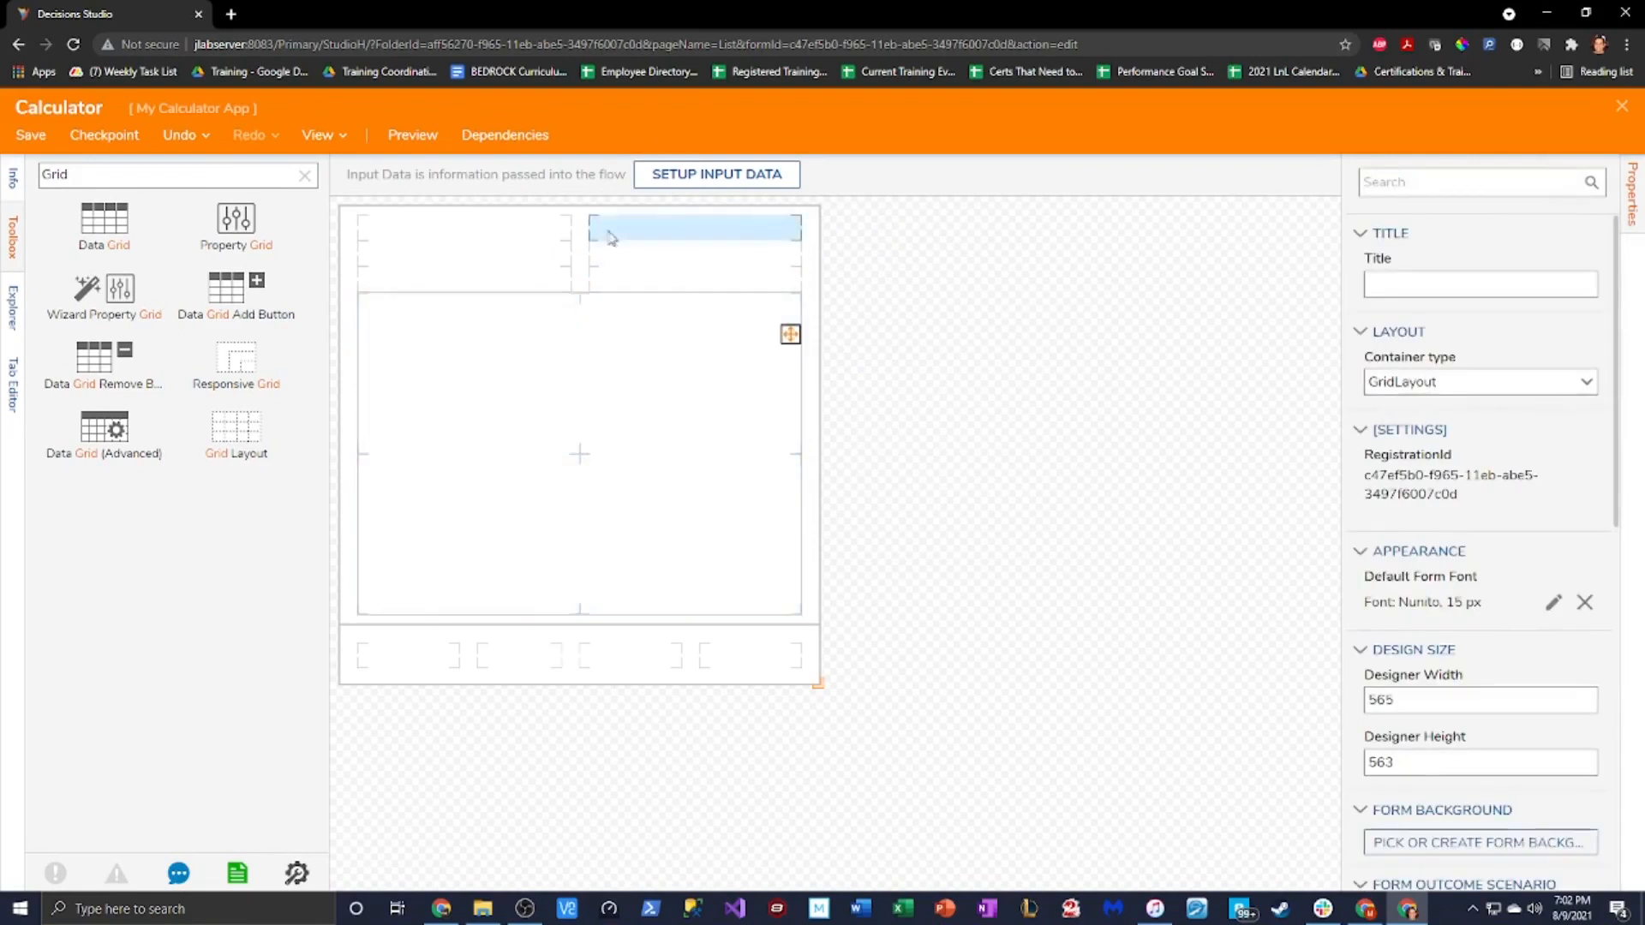
pyautogui.doubleClick(193, 176)
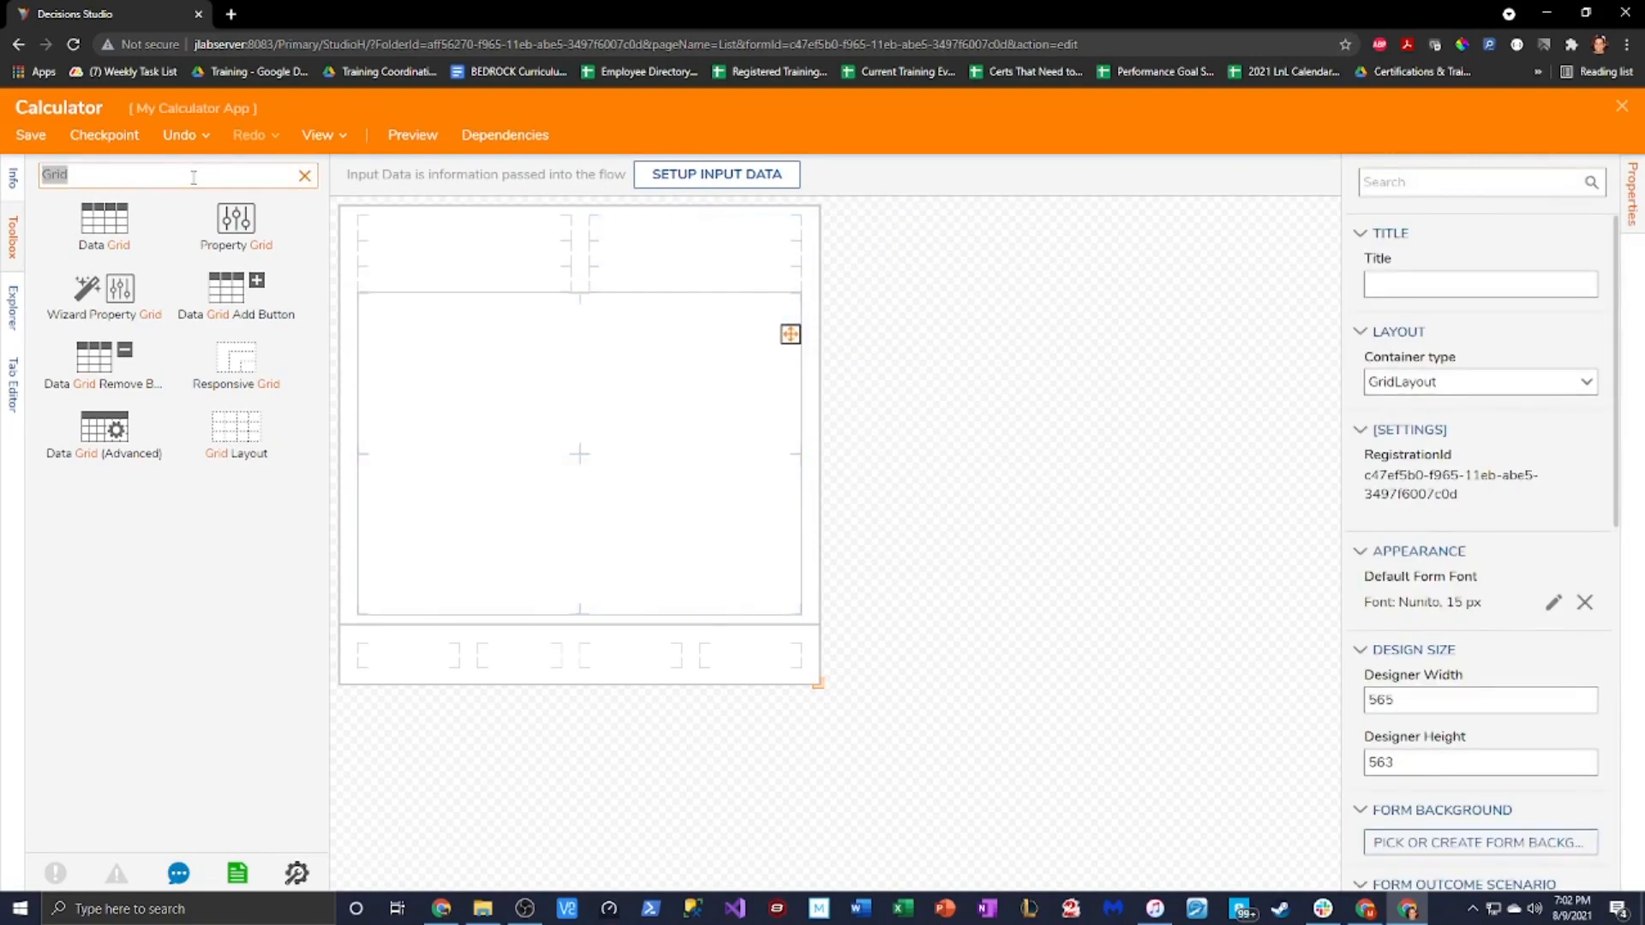
# Drop a Text Box Multi Line into the top-left cell and widen it across both columns
pyautogui.write('Multi')
pyautogui.moveTo(236, 225); pyautogui.dragTo(463, 249)
pyautogui.rightClick(466, 276)
pyautogui.click(458, 272)
pyautogui.click(576, 255)
pyautogui.click(583, 297)
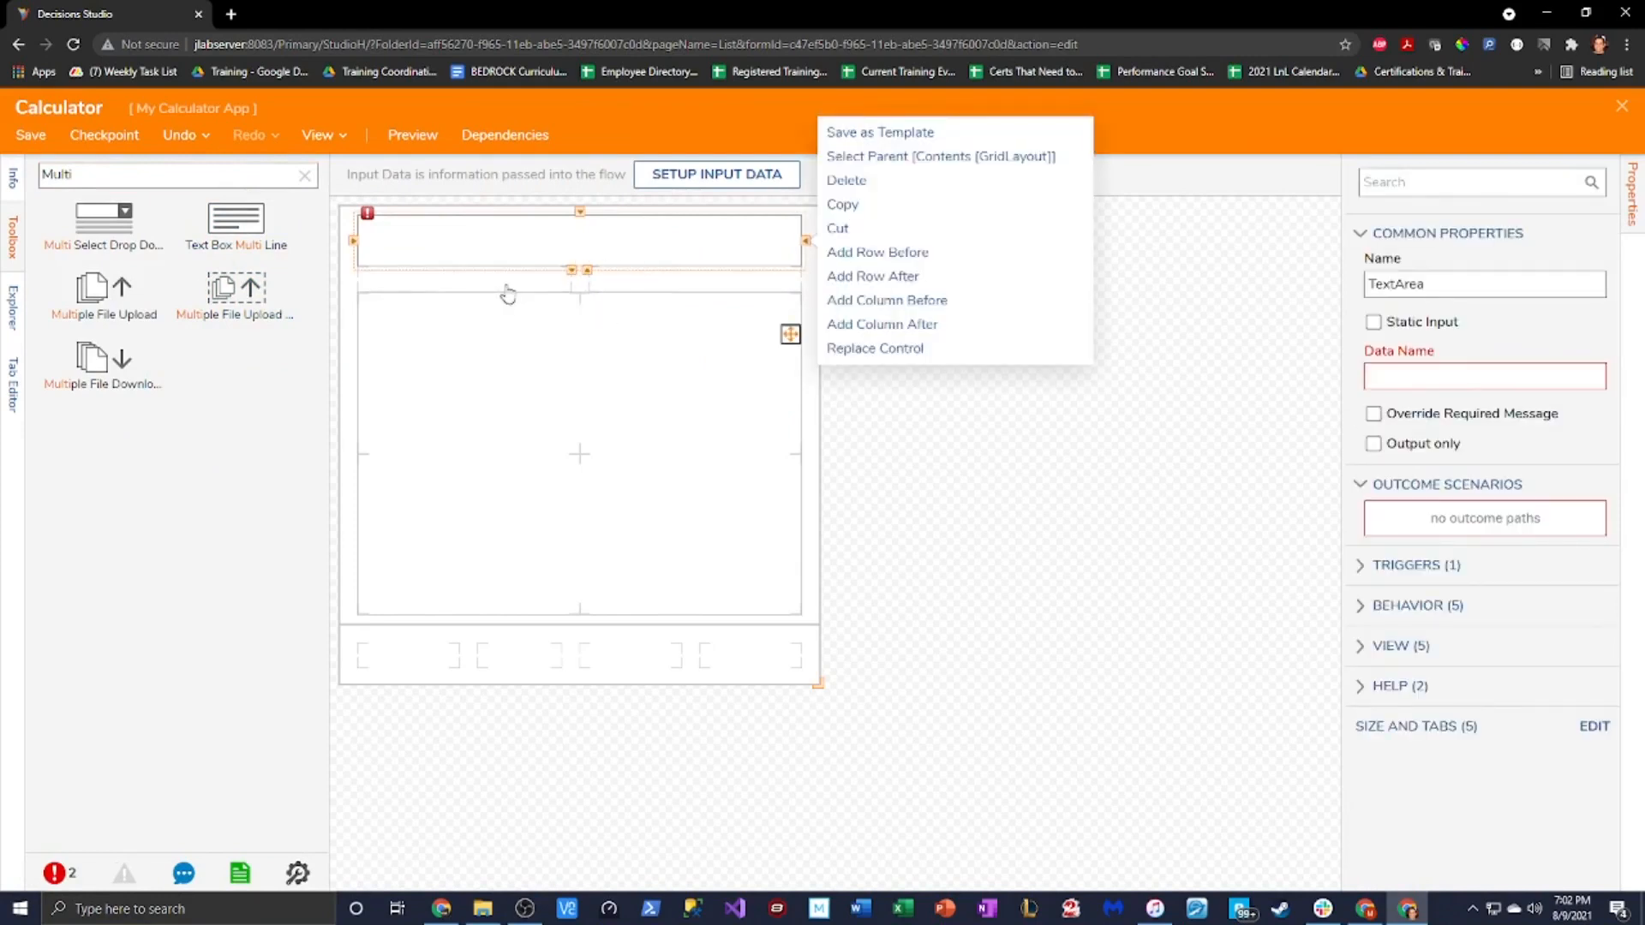
pyautogui.click(502, 294)
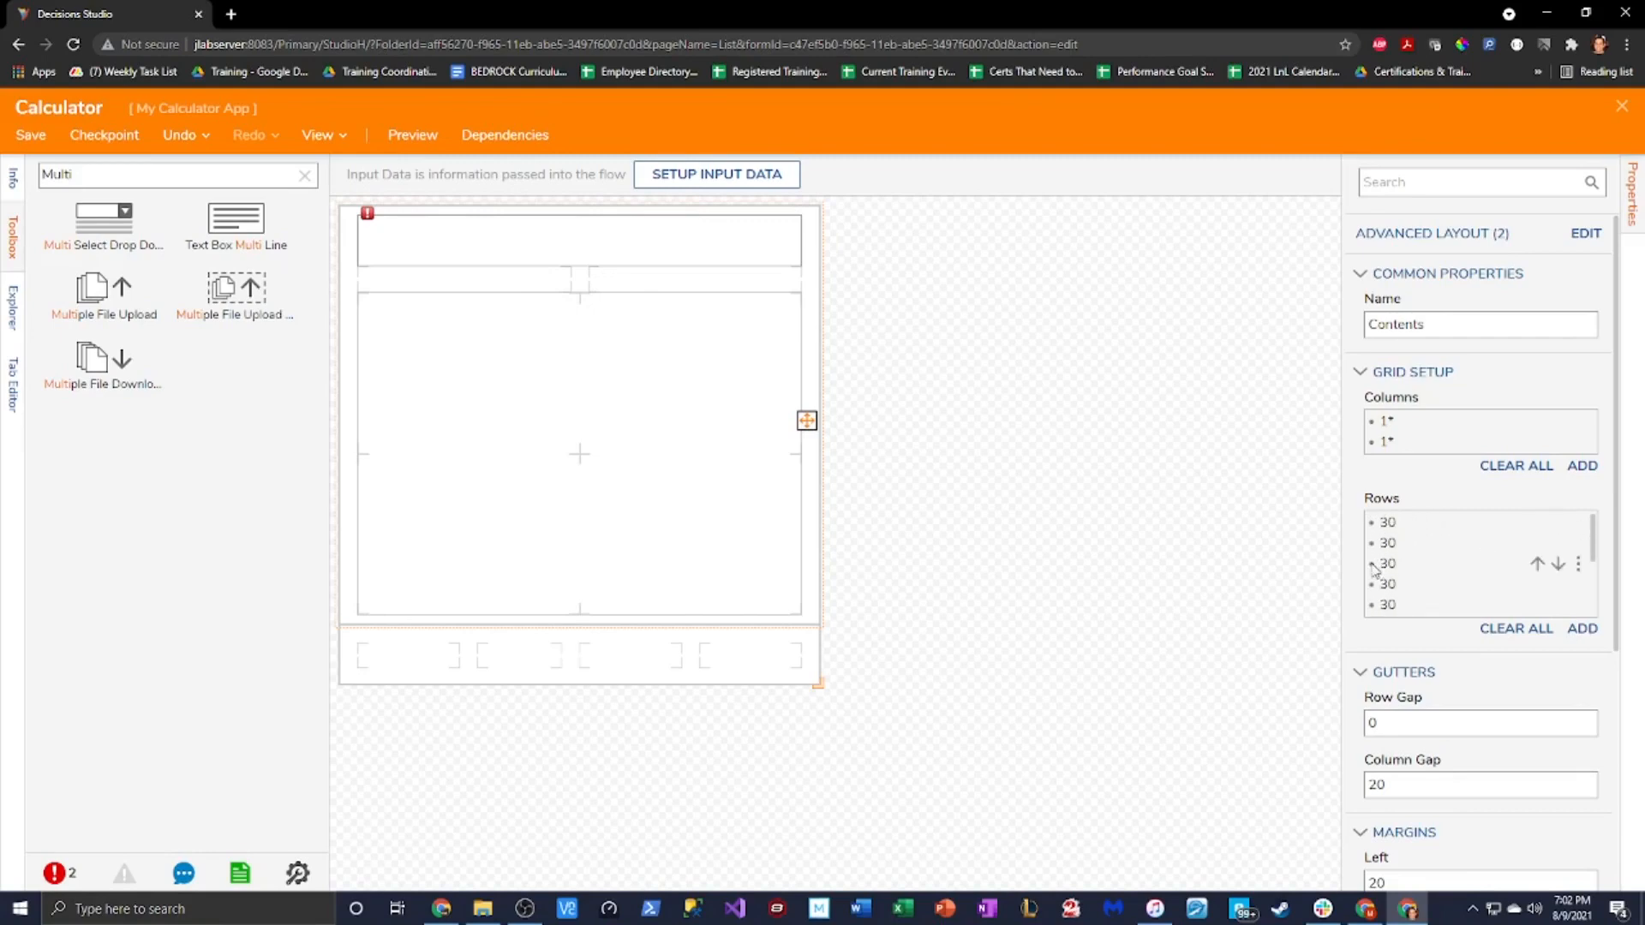
# Set the third Contents grid row's height to 5
pyautogui.click(1577, 569)
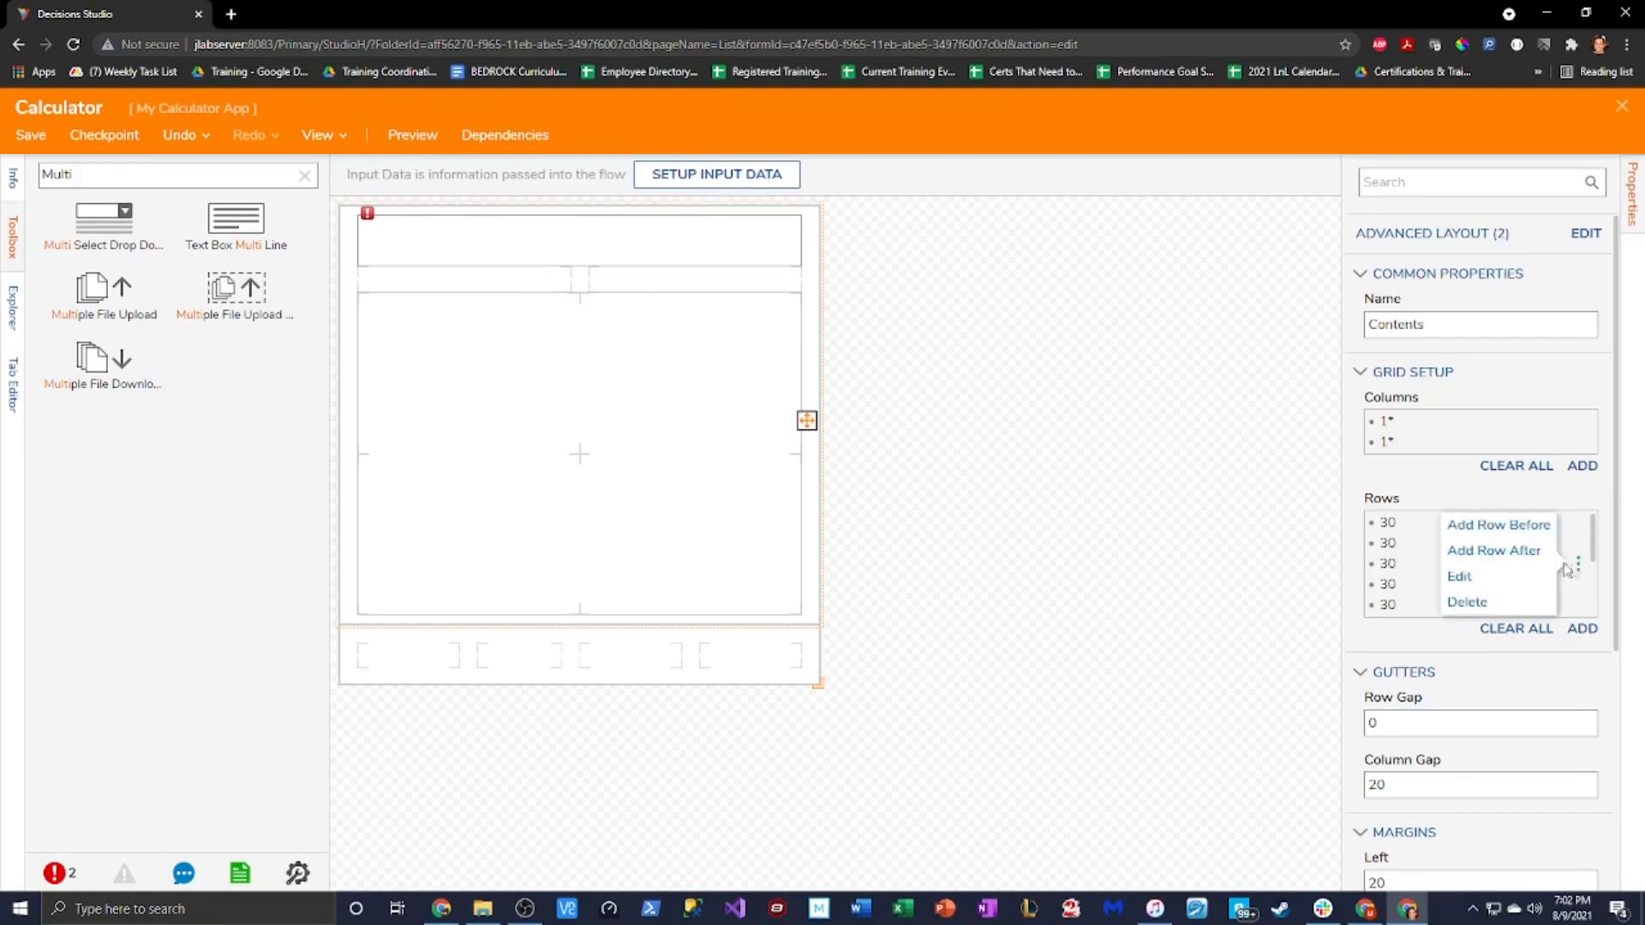
pyautogui.click(1475, 576)
pyautogui.press('Tab')
pyautogui.press('Tab')
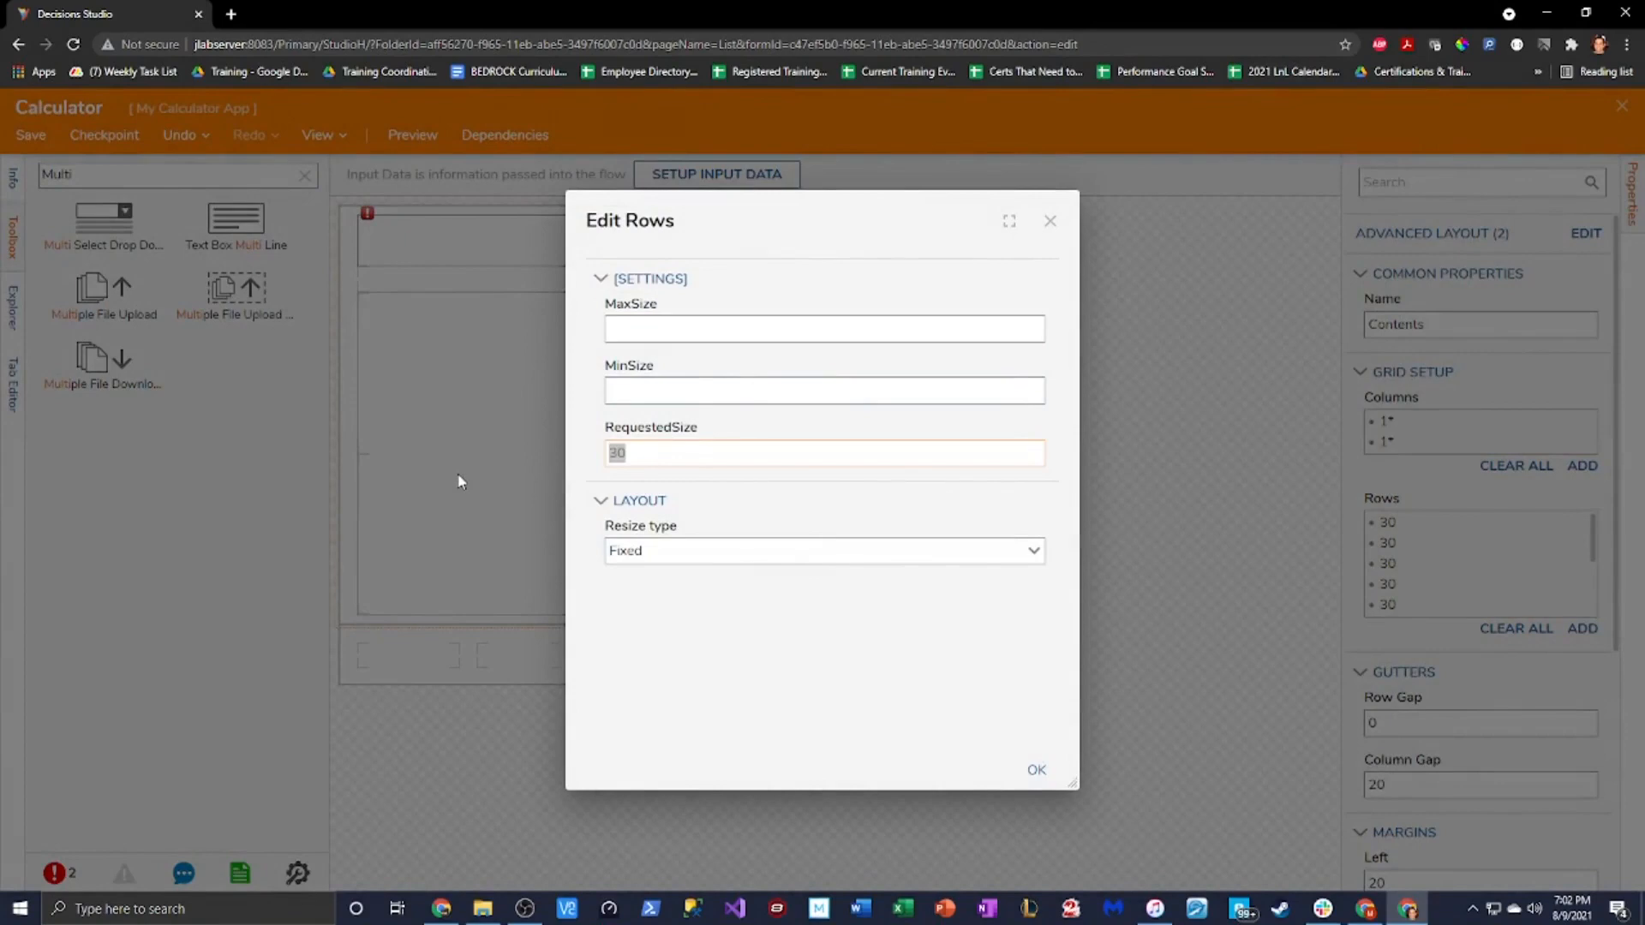
pyautogui.write('5')
pyautogui.click(1037, 771)
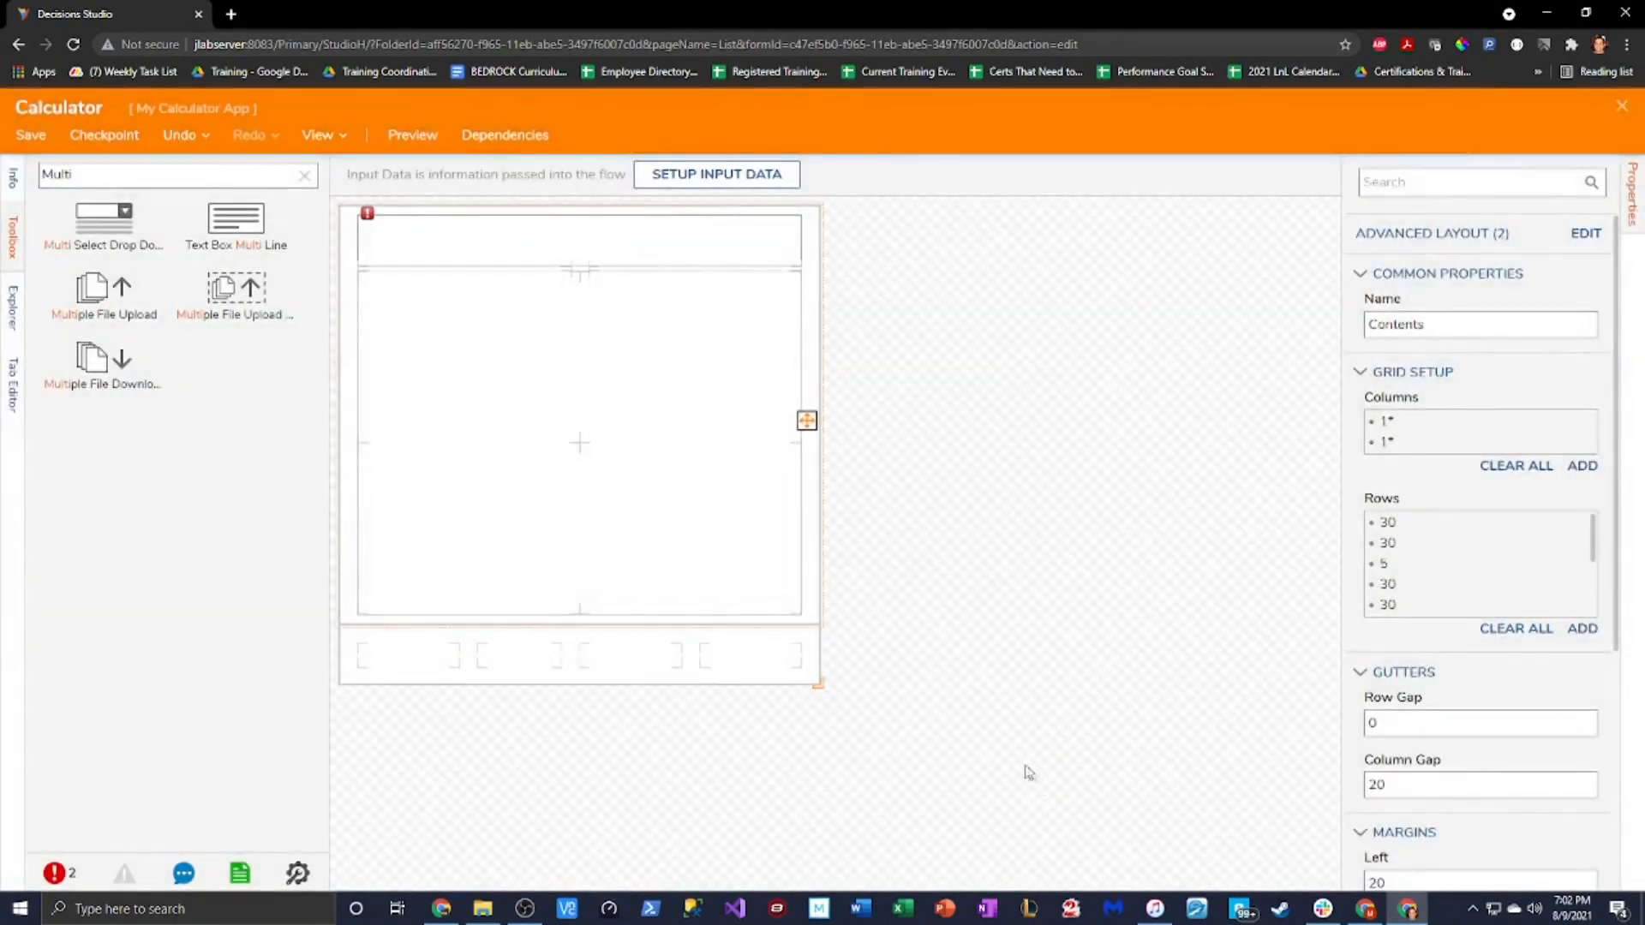
# Select the top text area and nudge its bottom edge up slightly
pyautogui.click(576, 283)
pyautogui.click(588, 293)
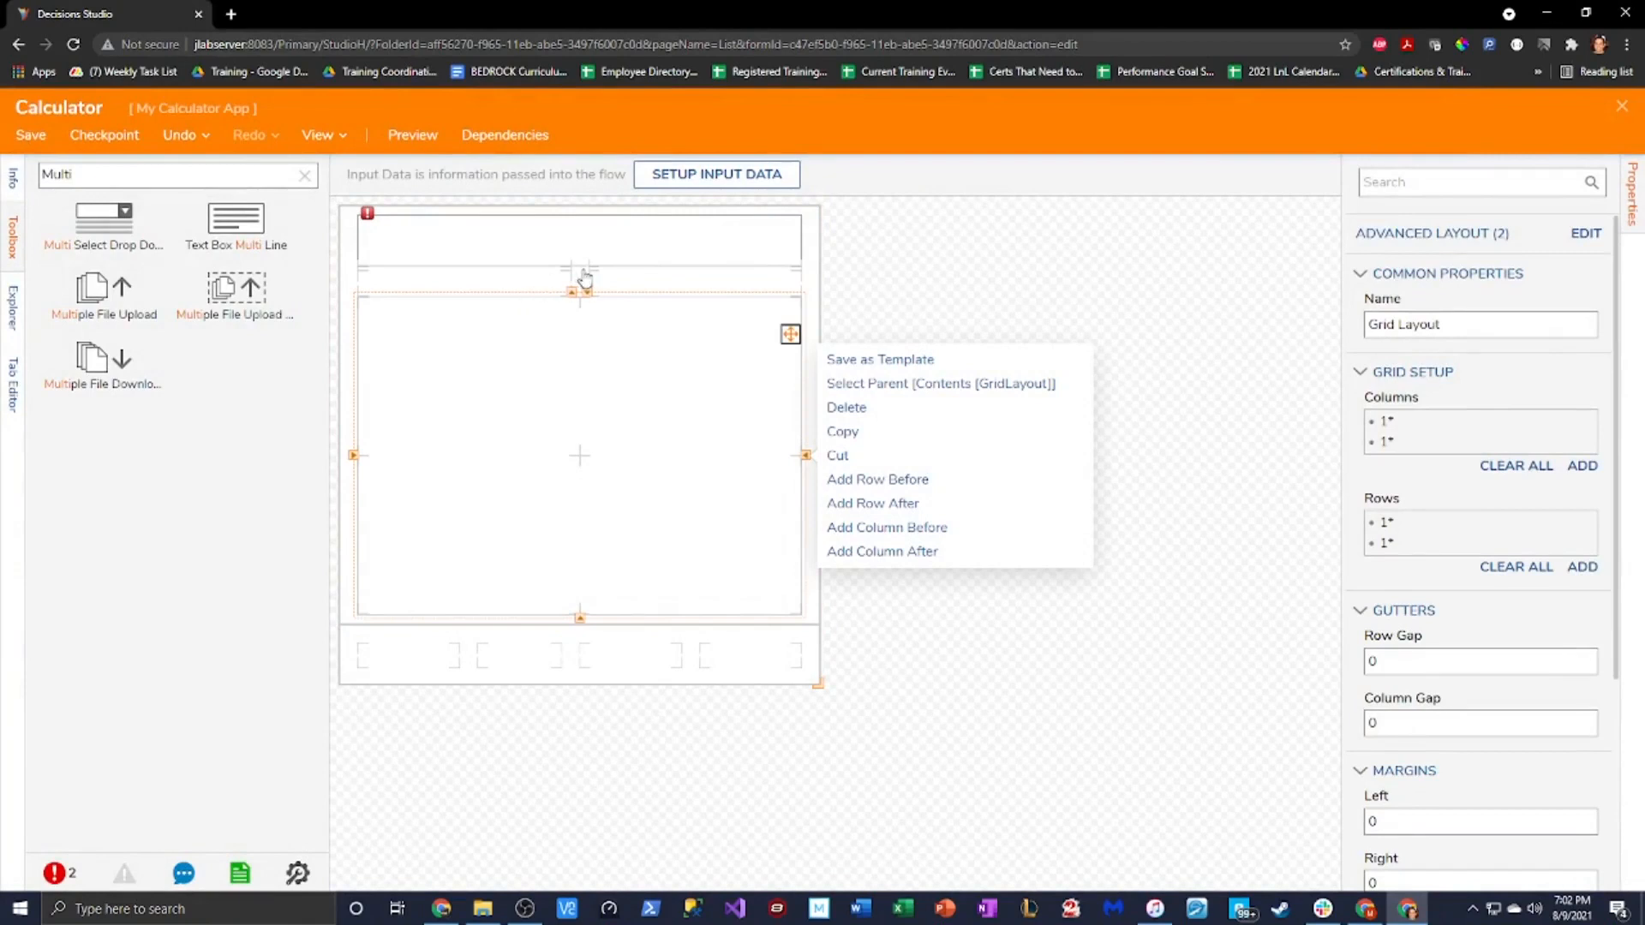
pyautogui.click(588, 267)
pyautogui.click(573, 272)
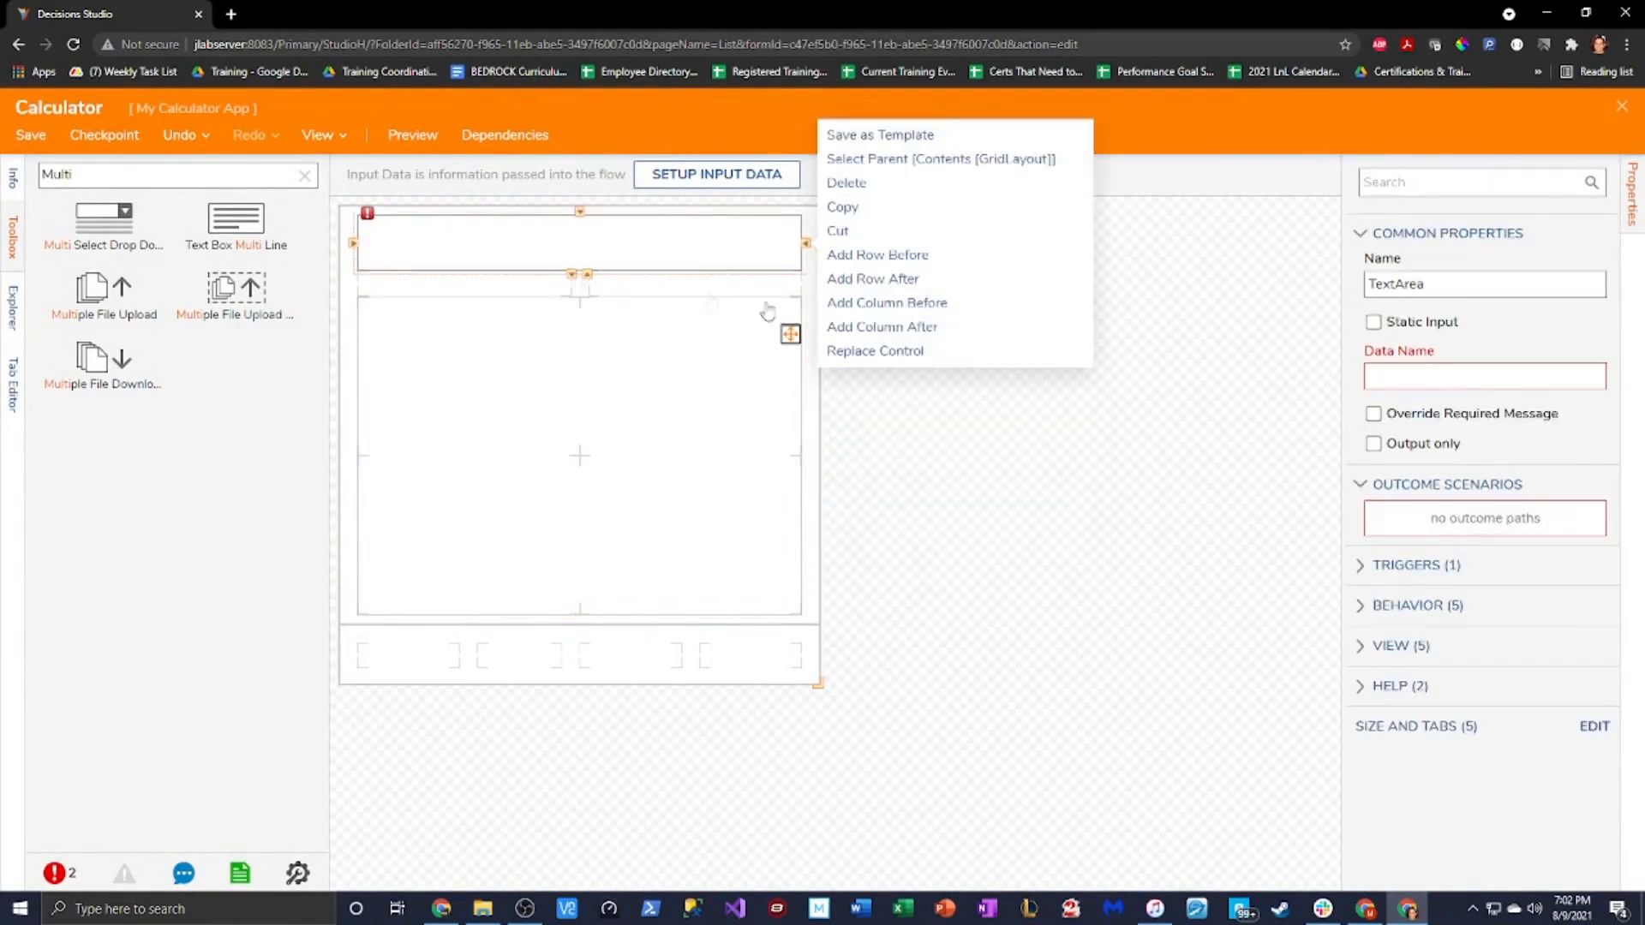
pyautogui.click(908, 470)
pyautogui.click(660, 265)
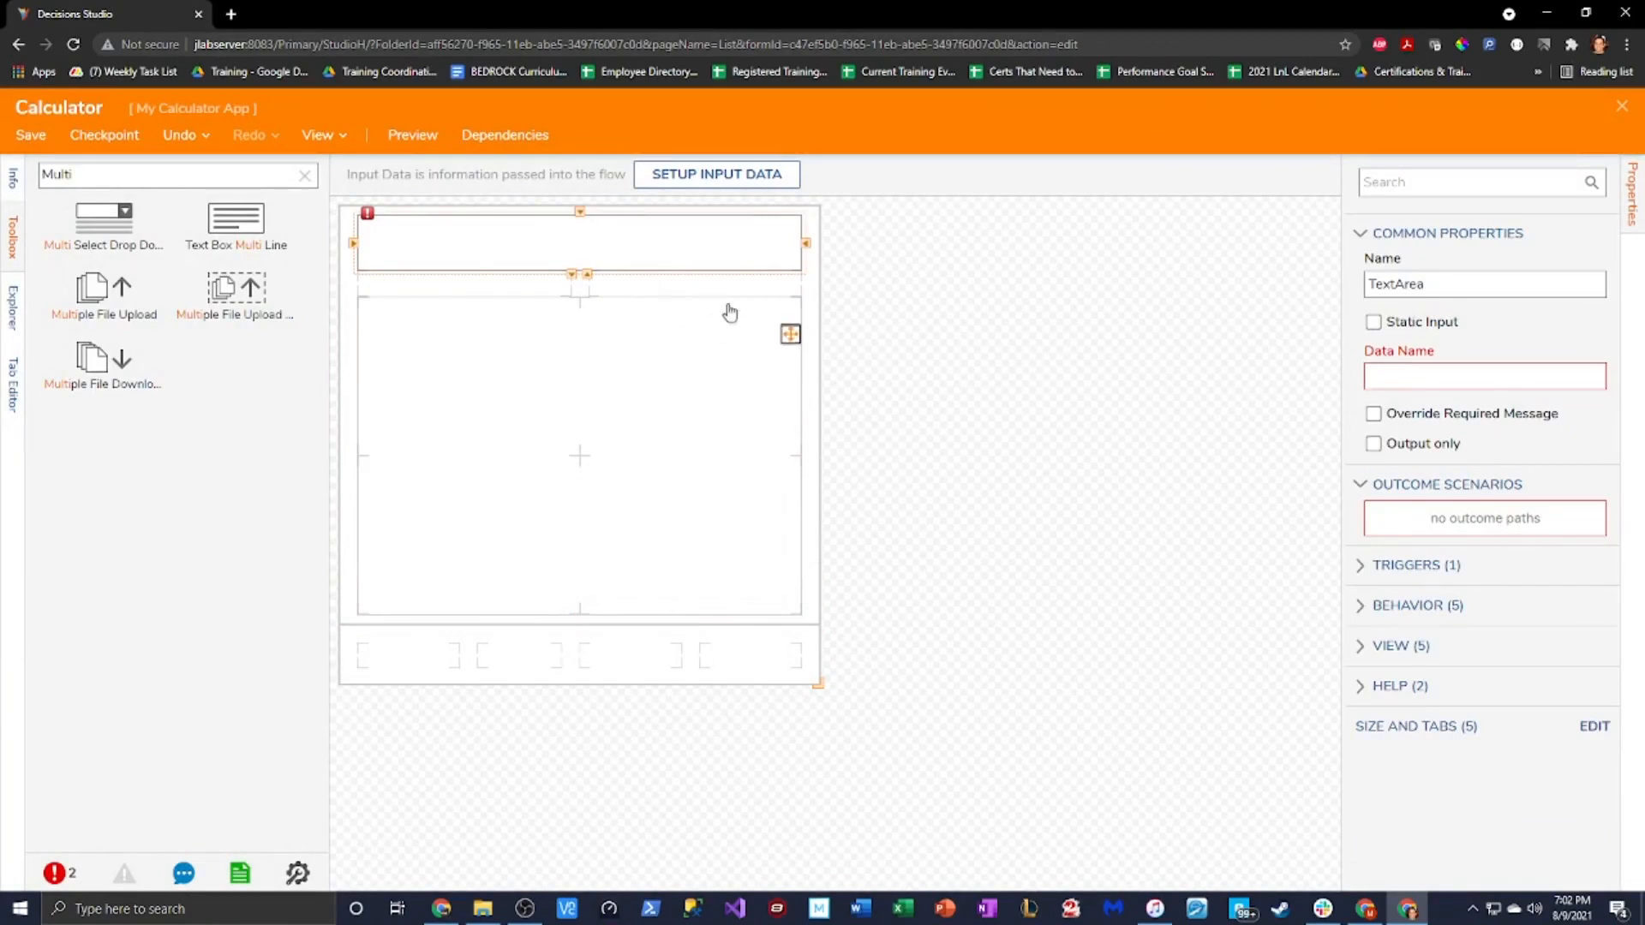
pyautogui.rightClick(578, 276)
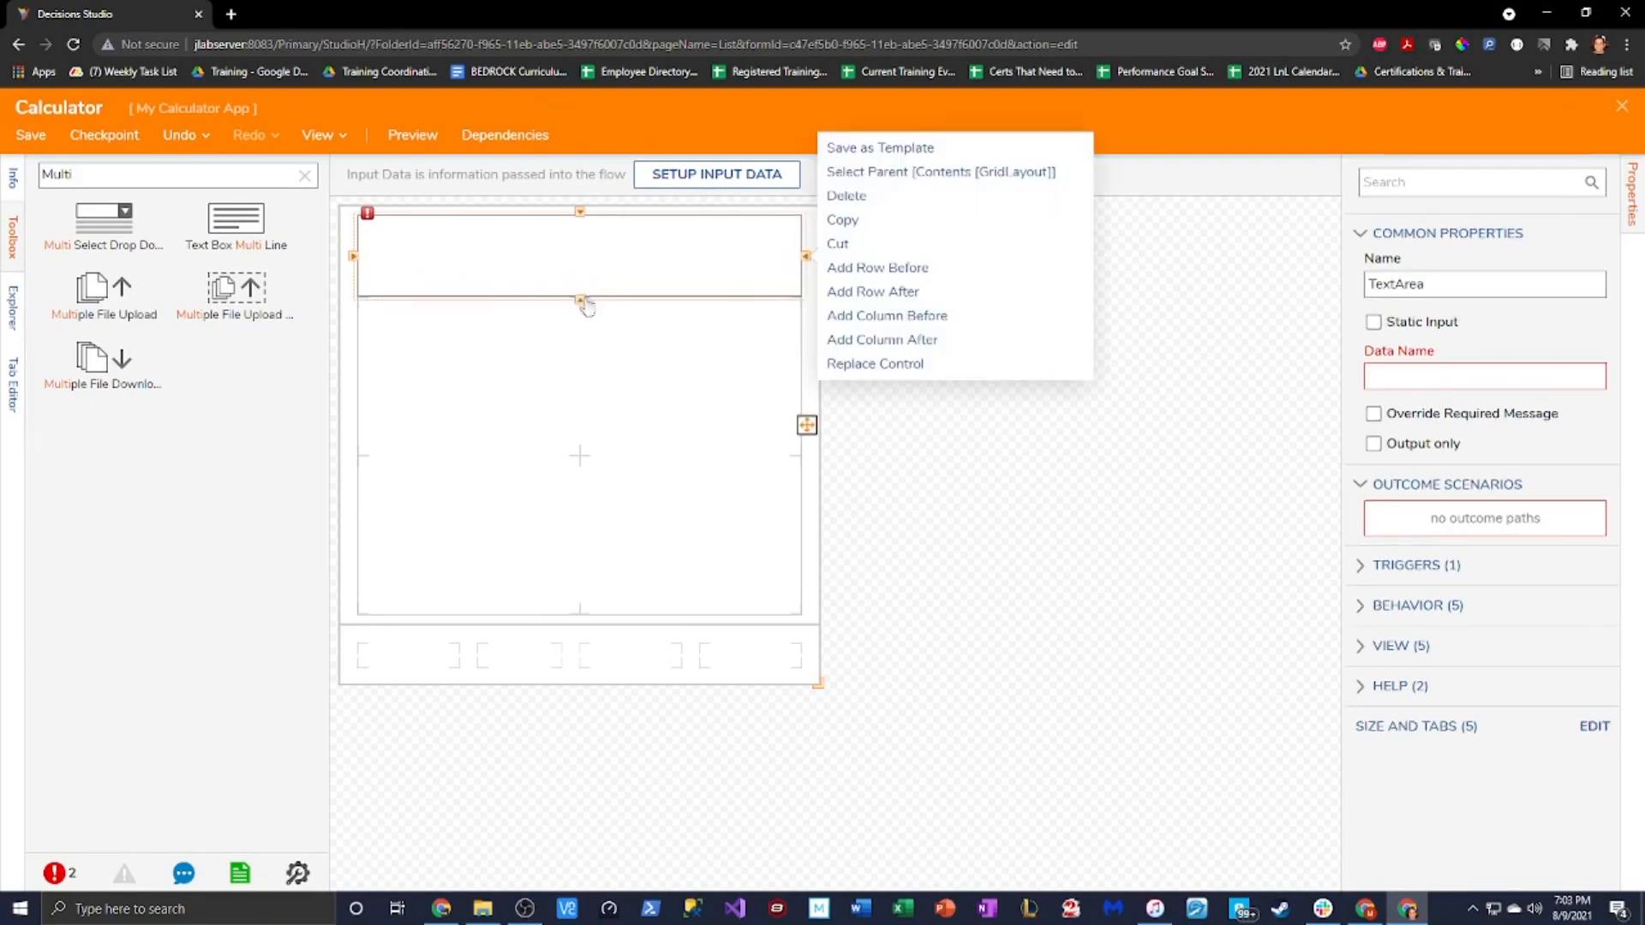
pyautogui.rightClick(602, 273)
pyautogui.moveTo(589, 275); pyautogui.dragTo(588, 270)
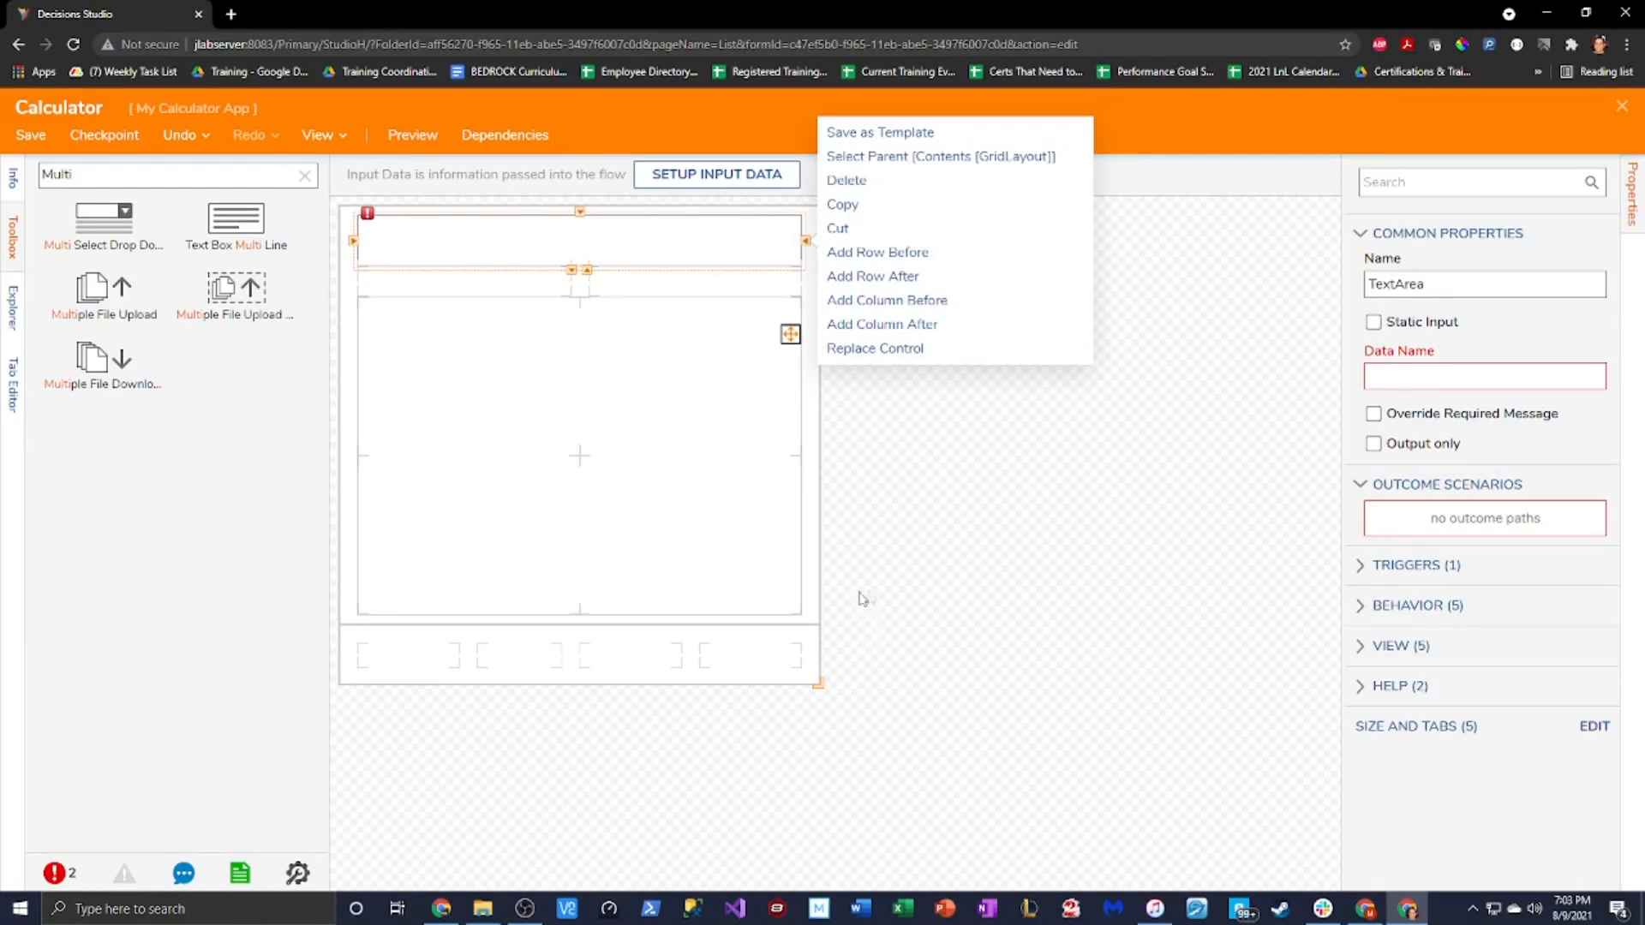
pyautogui.click(929, 505)
pyautogui.click(682, 281)
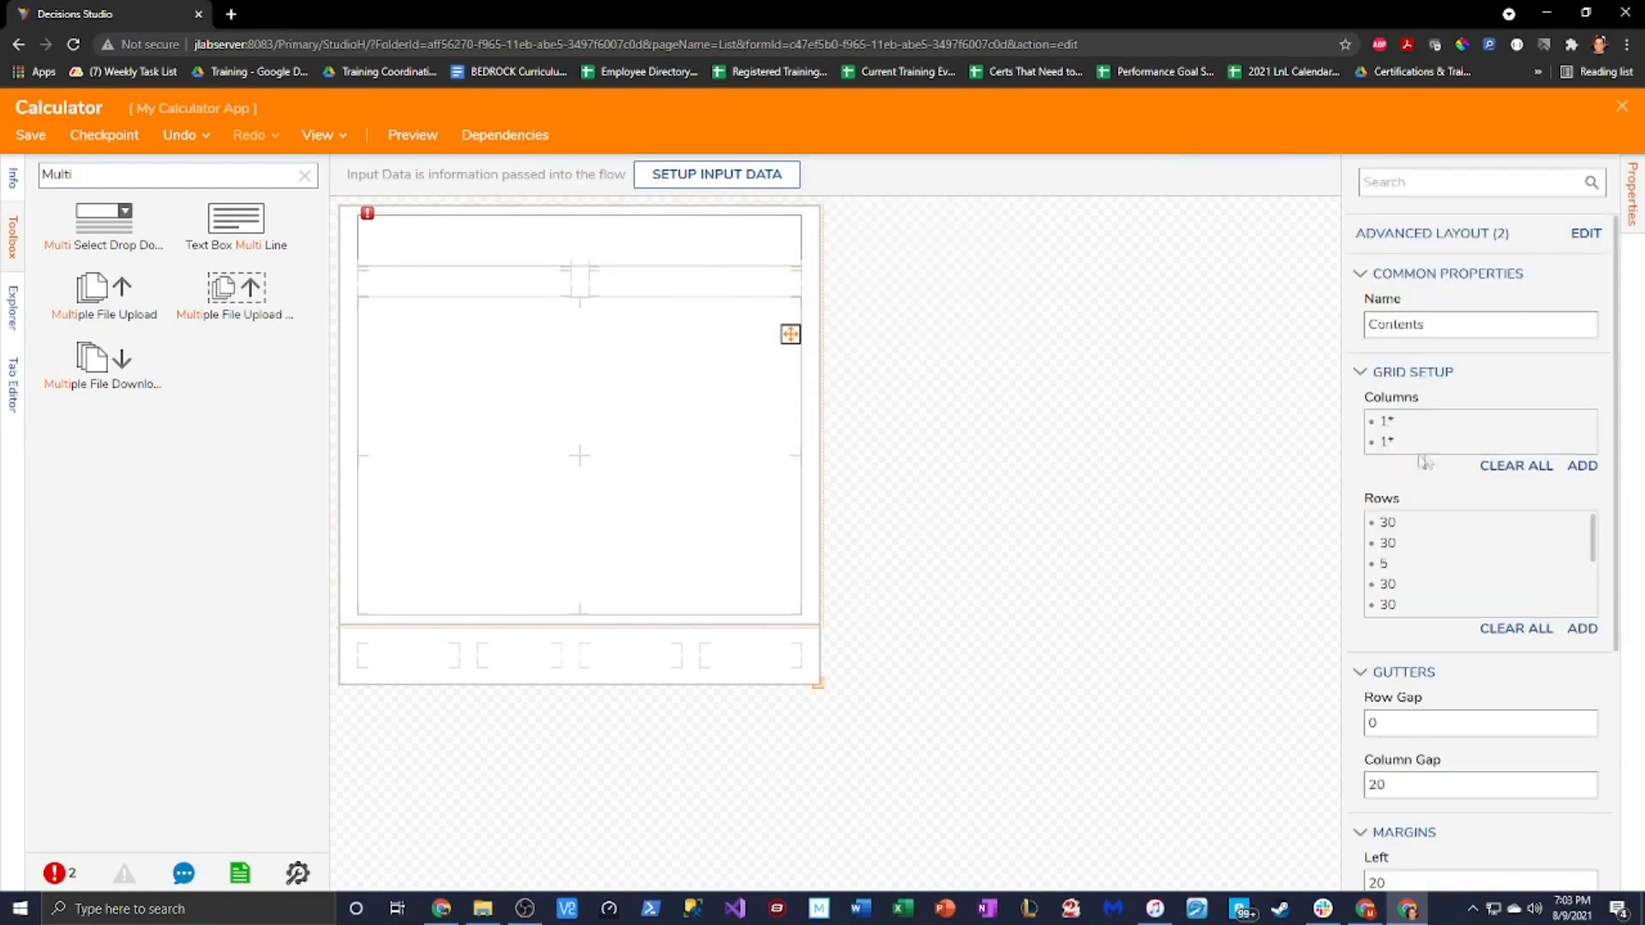
# Set Contents grid row 4 to height 5 and row 3 to height 30
pyautogui.click(1578, 586)
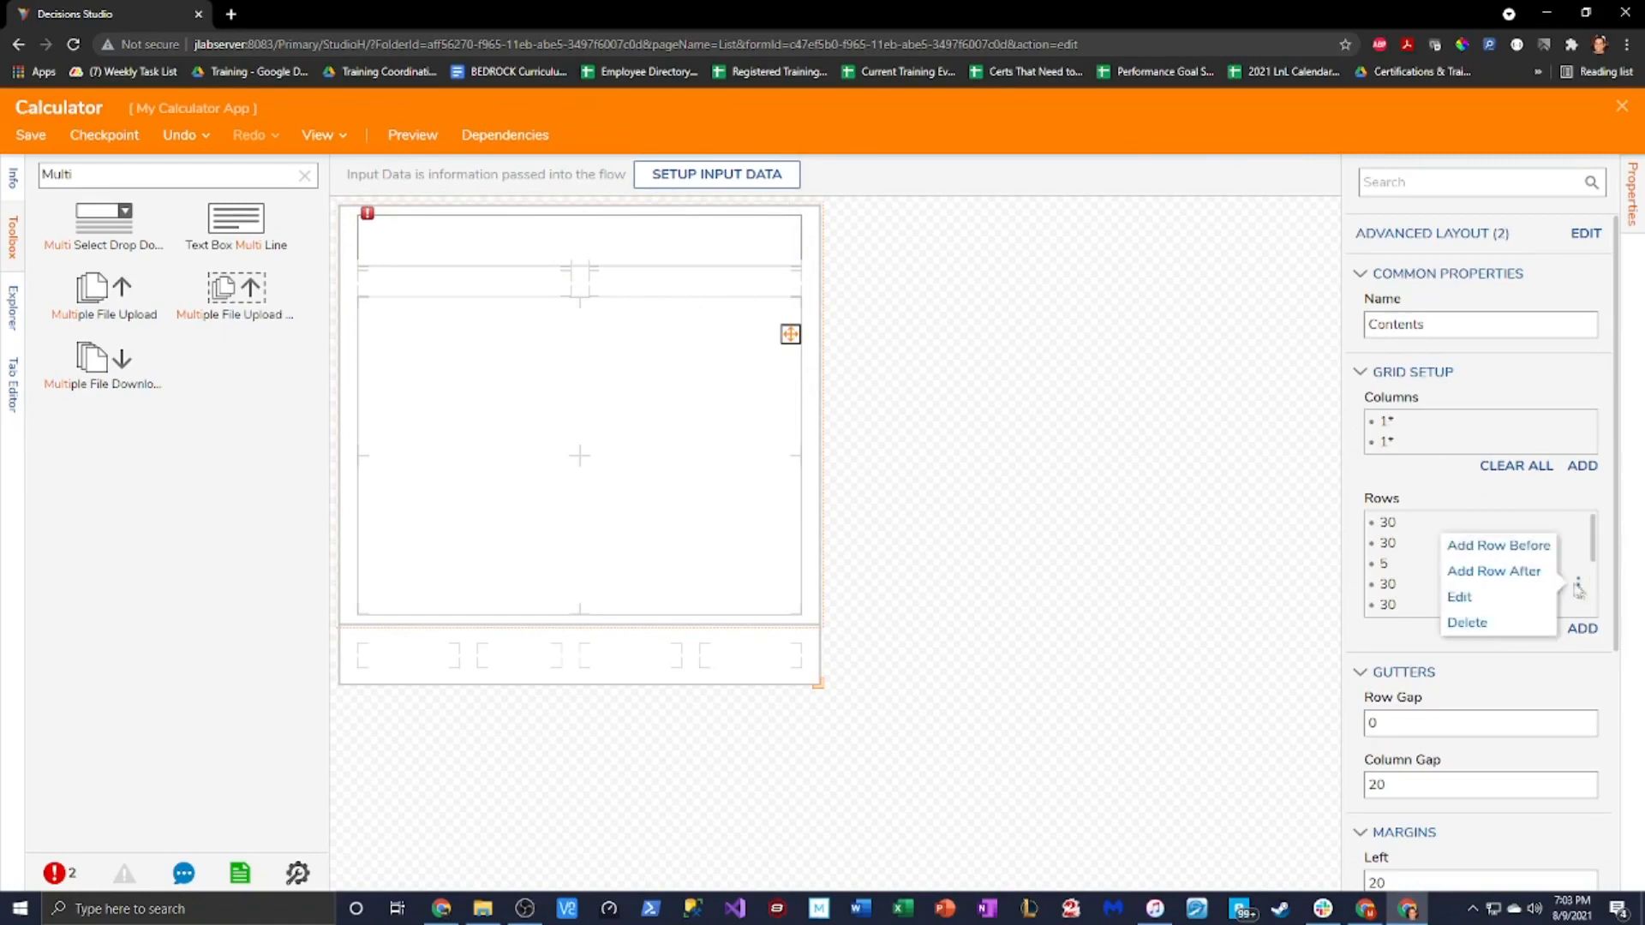
pyautogui.click(1496, 595)
pyautogui.doubleClick(648, 450)
pyautogui.write('5')
pyautogui.click(1036, 771)
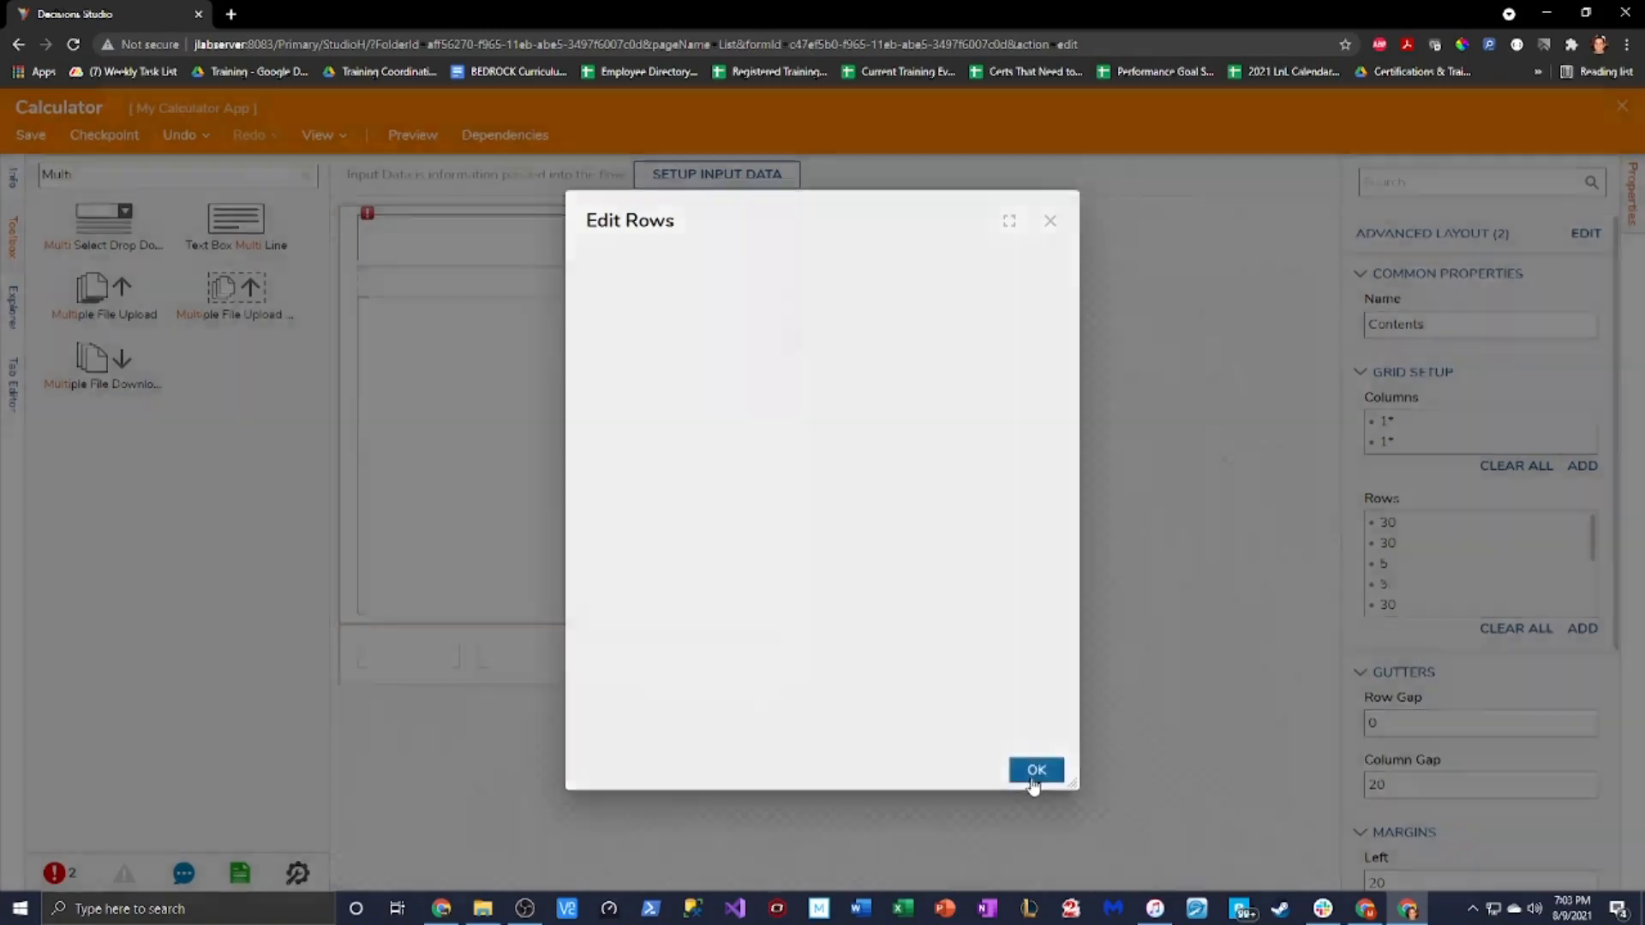
pyautogui.click(1579, 567)
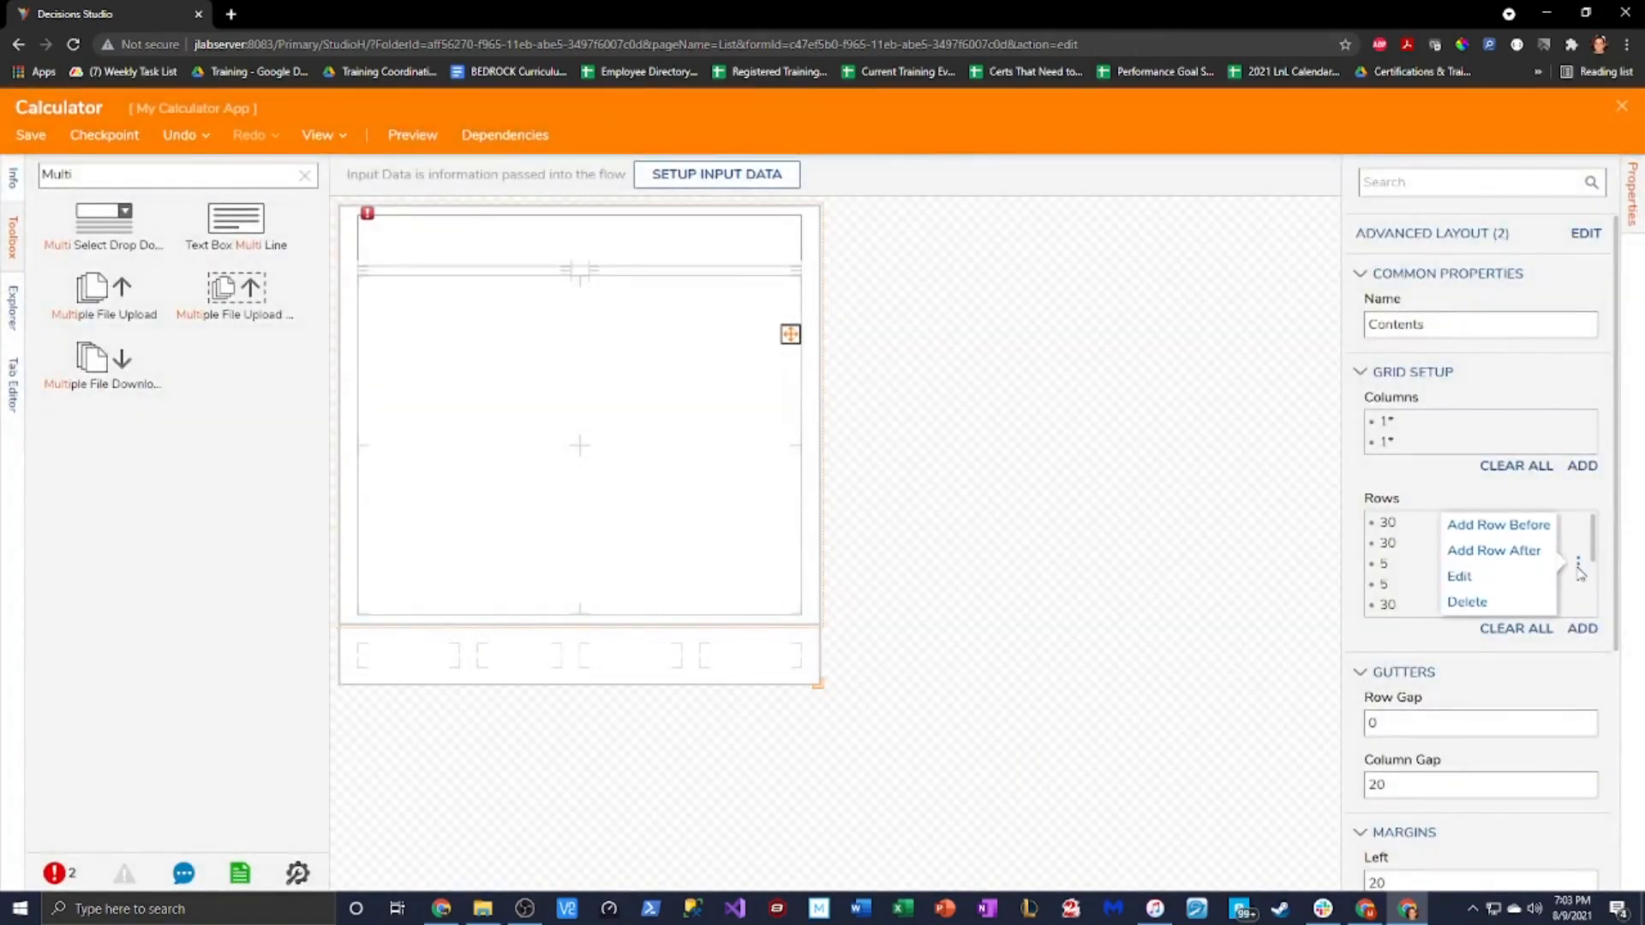
pyautogui.click(1461, 577)
pyautogui.doubleClick(641, 452)
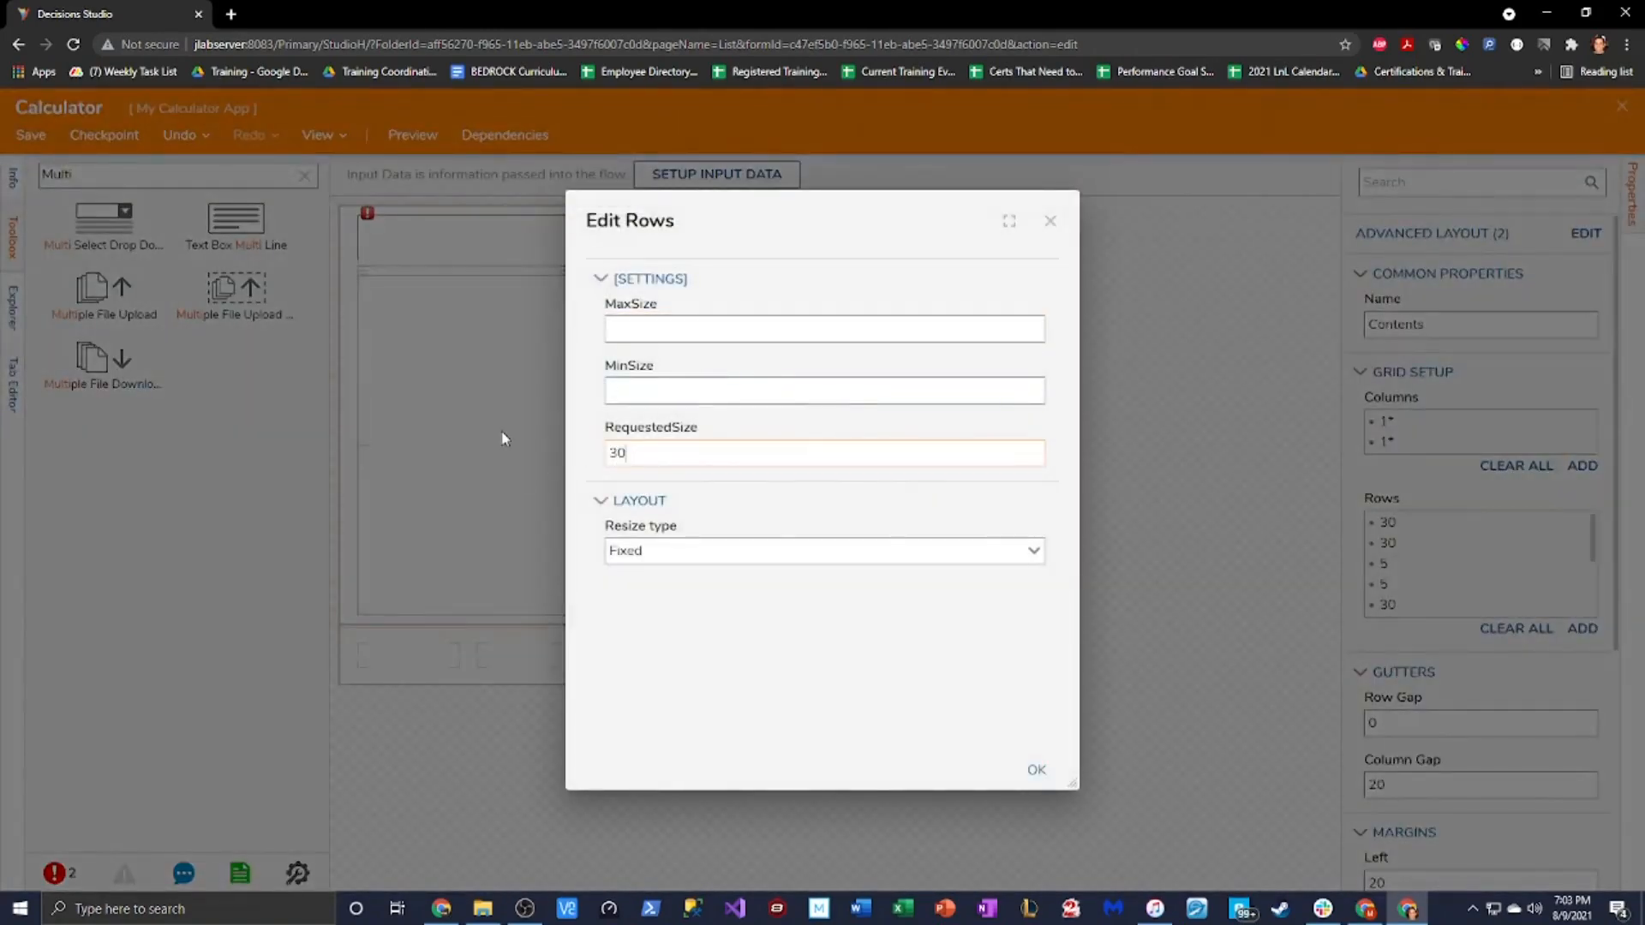
pyautogui.click(1037, 771)
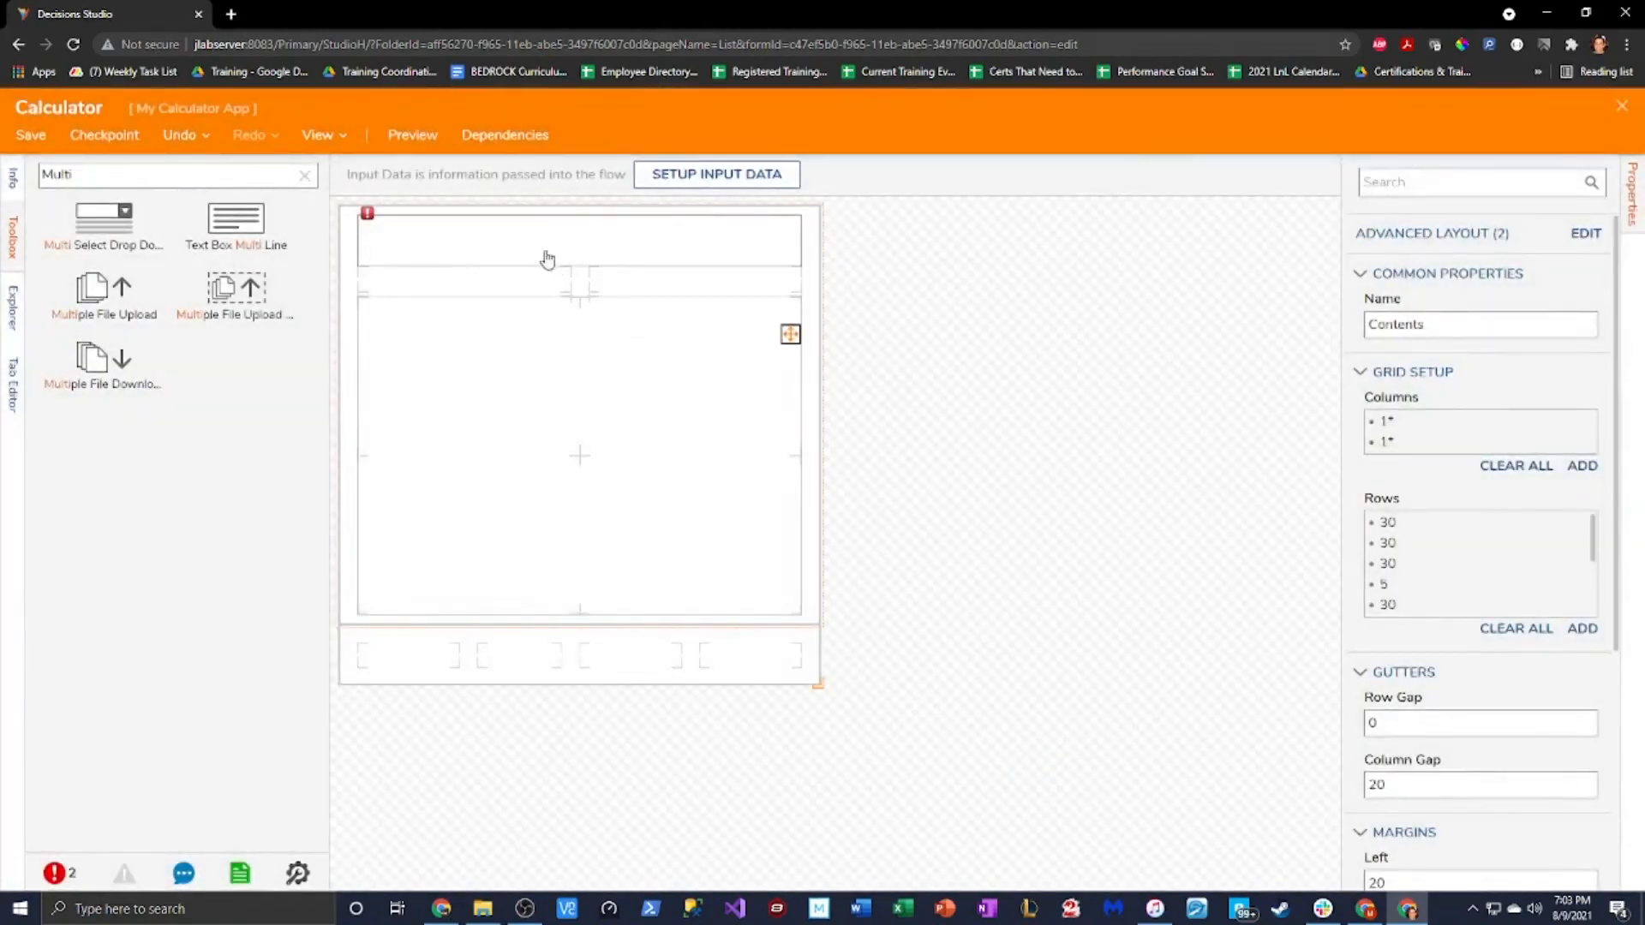
# Stretch the TextArea down one row so it spans both 30-px rows
pyautogui.click(575, 282)
pyautogui.click(571, 272)
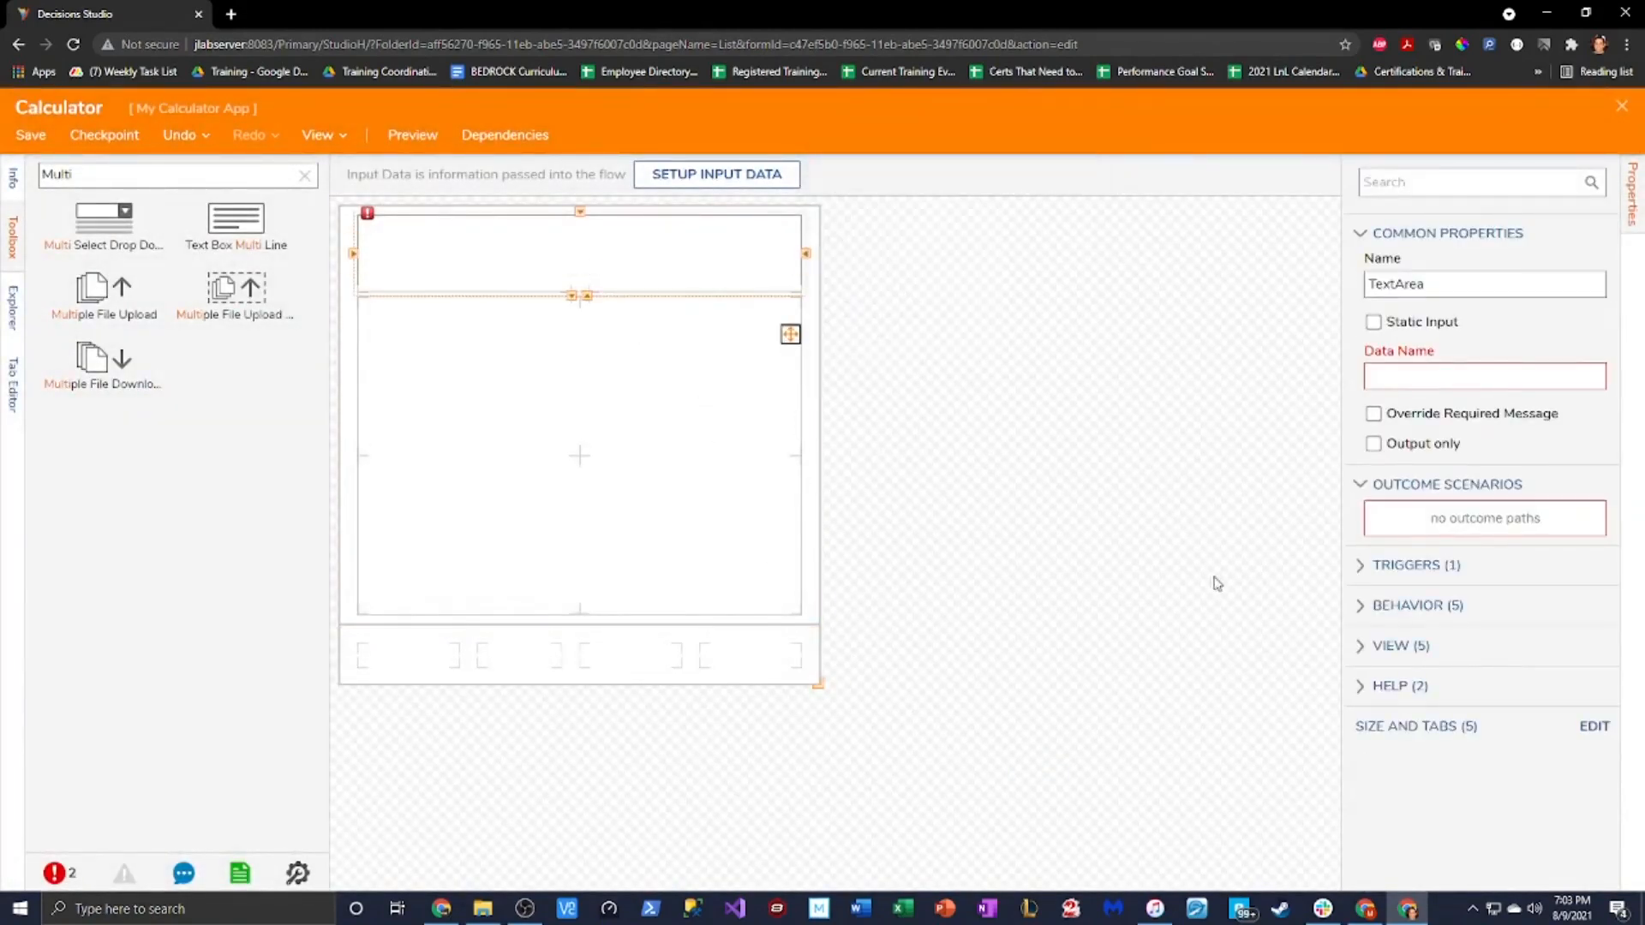
pyautogui.click(635, 504)
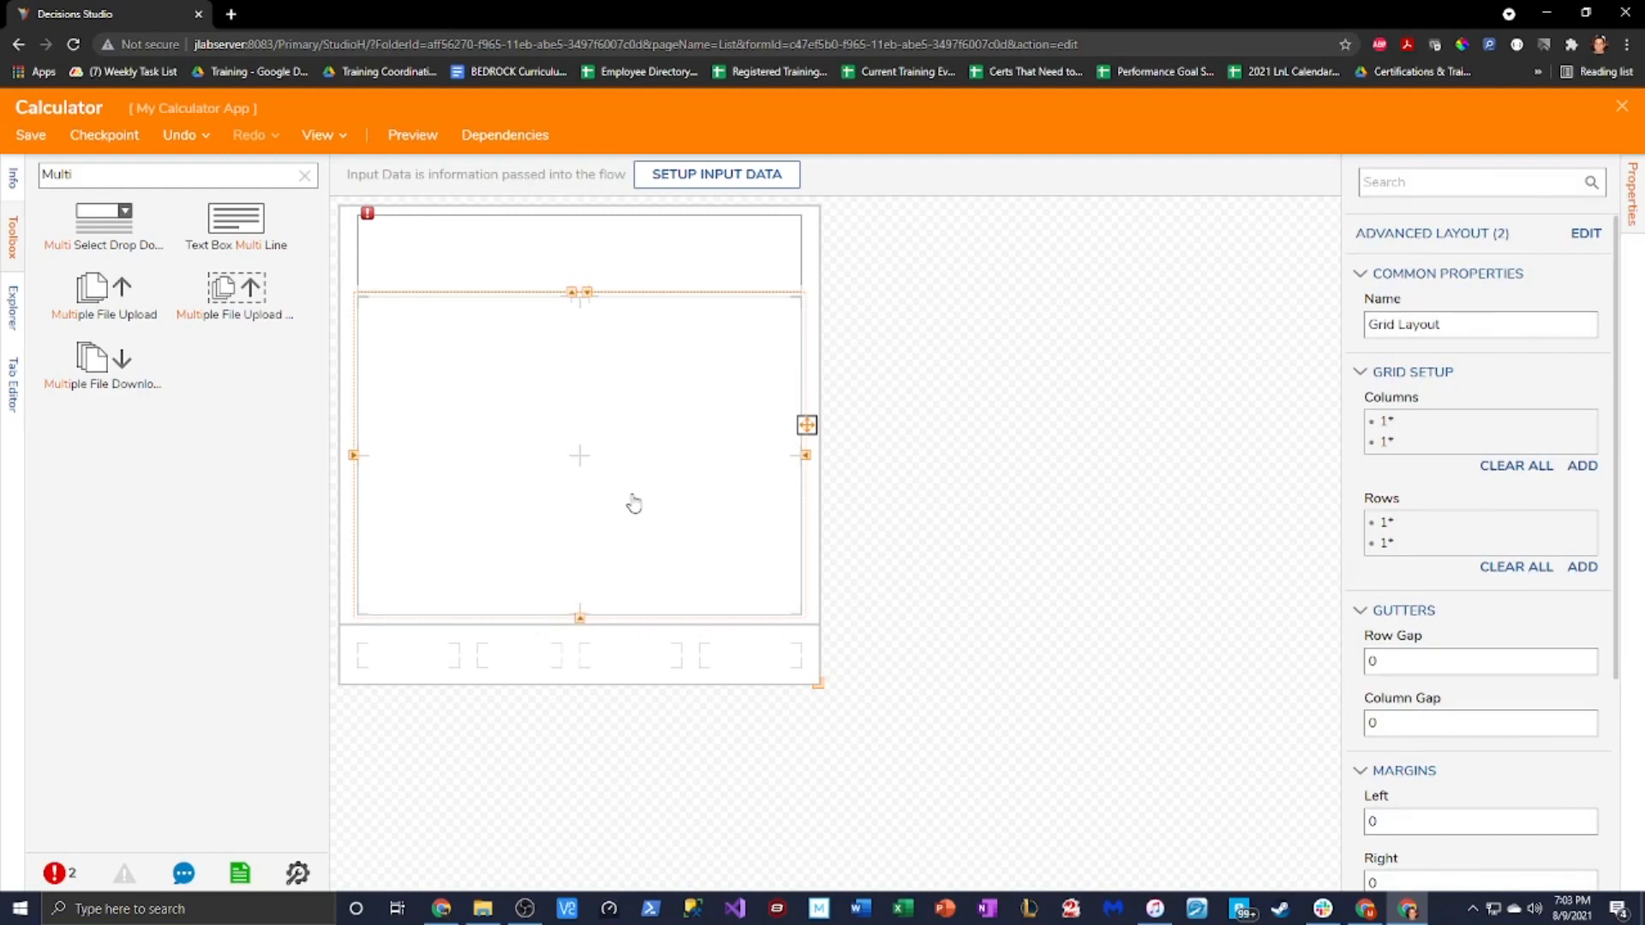
pyautogui.click(518, 233)
# Set the TextArea's Data Name to CalculatorScreen, then drop a Button into the bottom row
pyautogui.click(1457, 375)
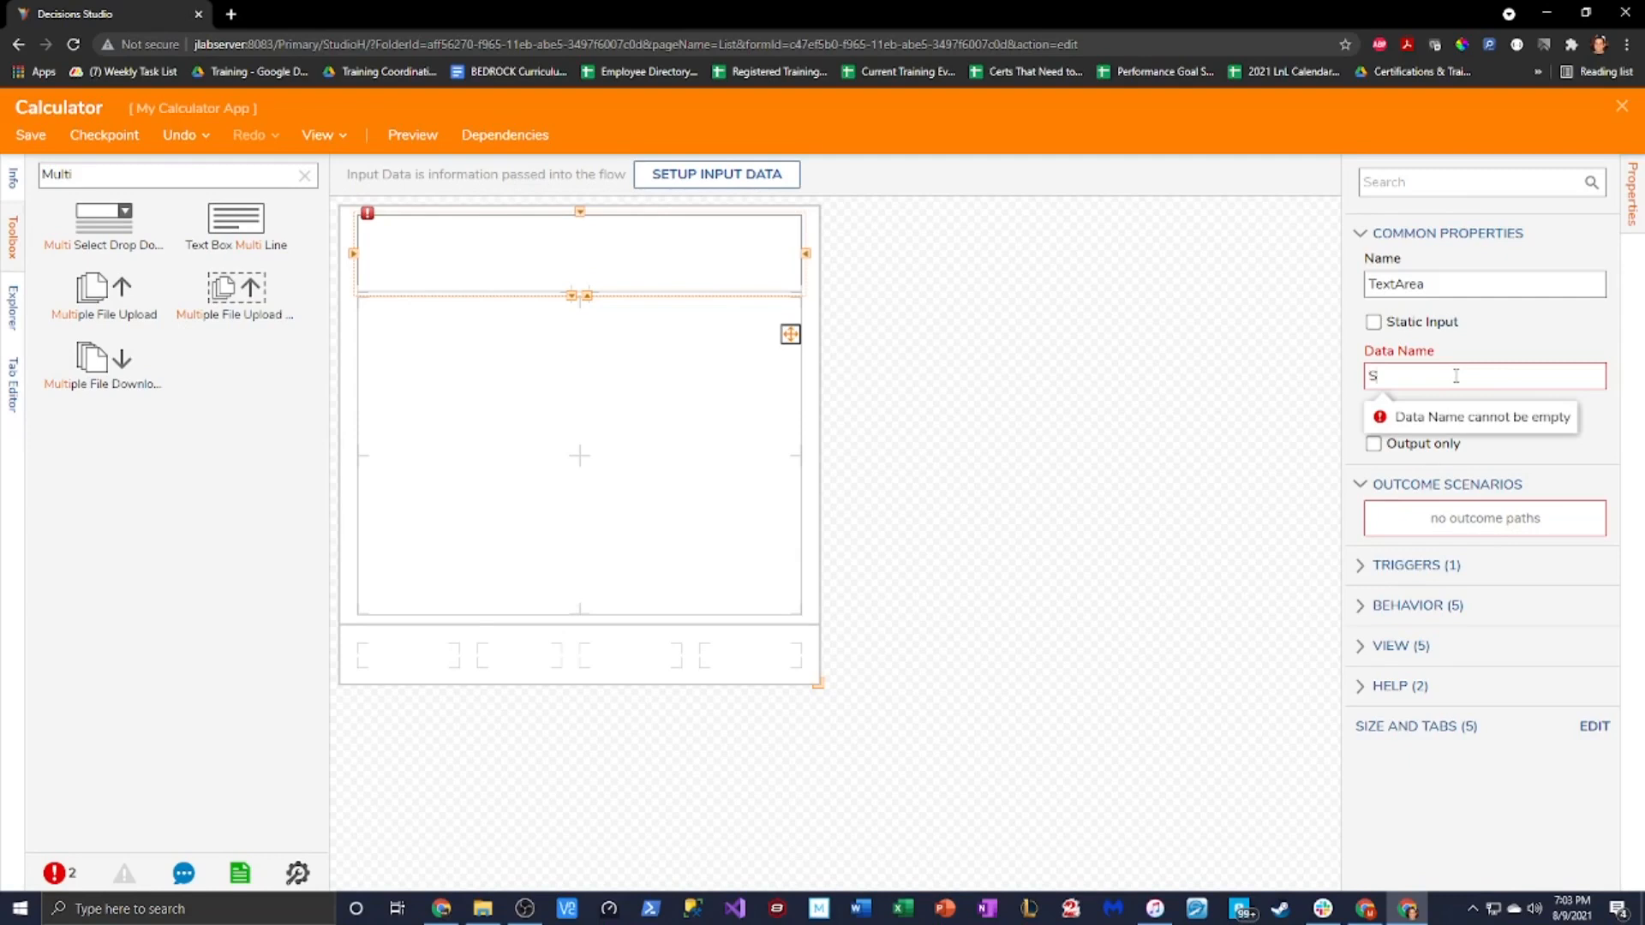
pyautogui.write('culatorScreen')
pyautogui.click(1128, 448)
pyautogui.click(704, 522)
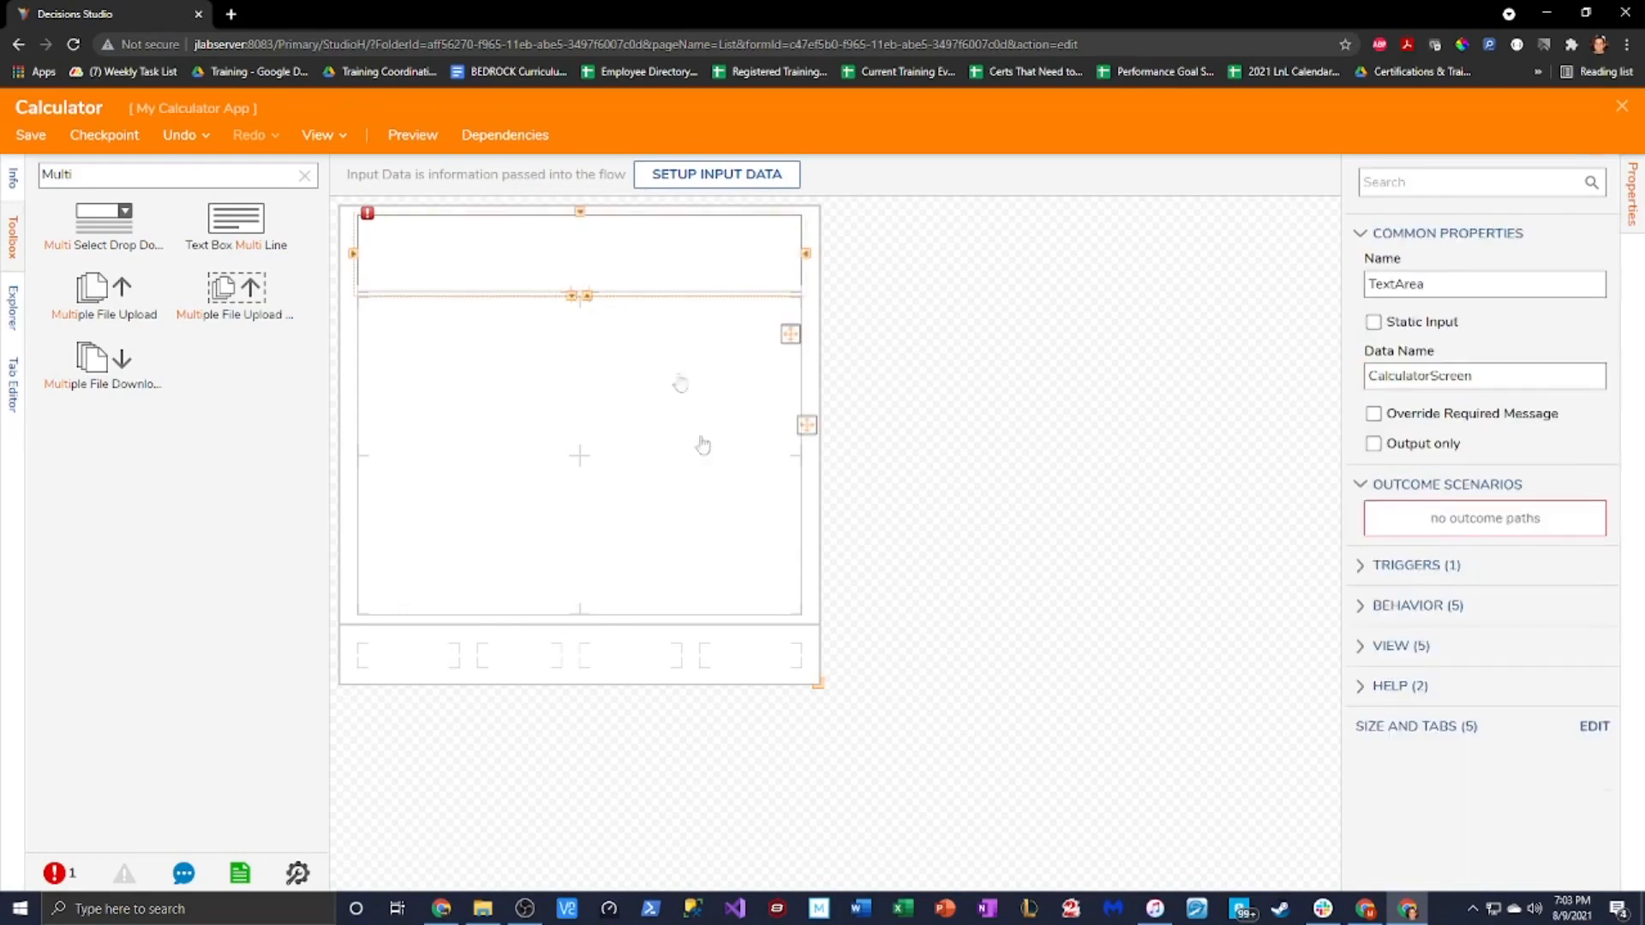
pyautogui.click(303, 177)
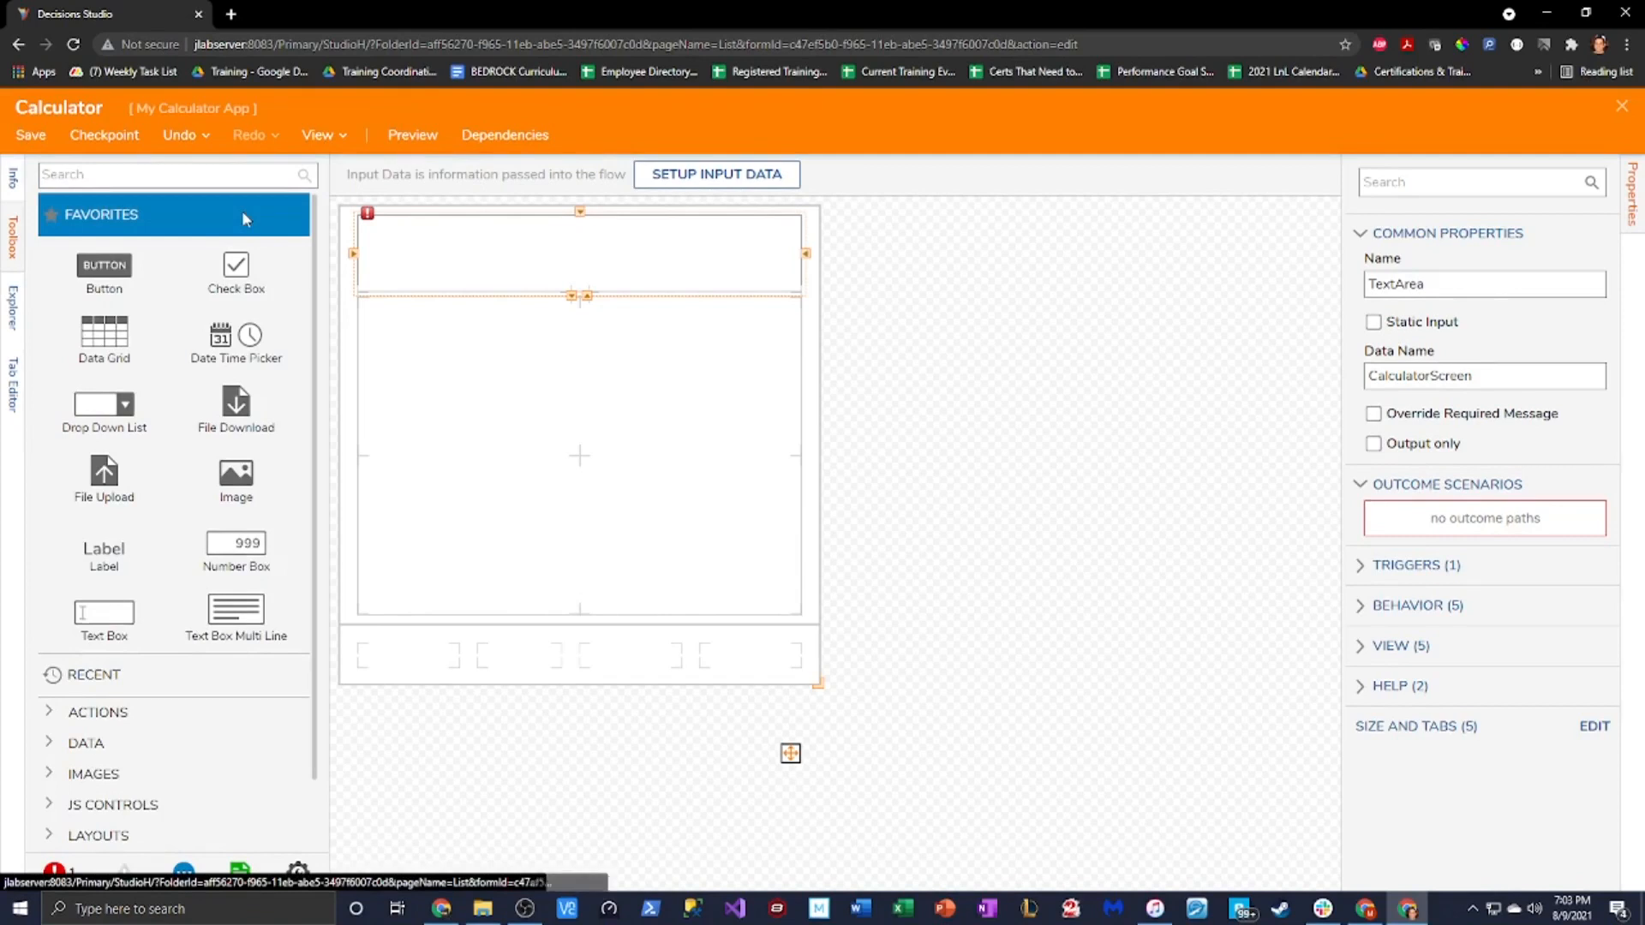
pyautogui.moveTo(103, 266); pyautogui.dragTo(741, 656)
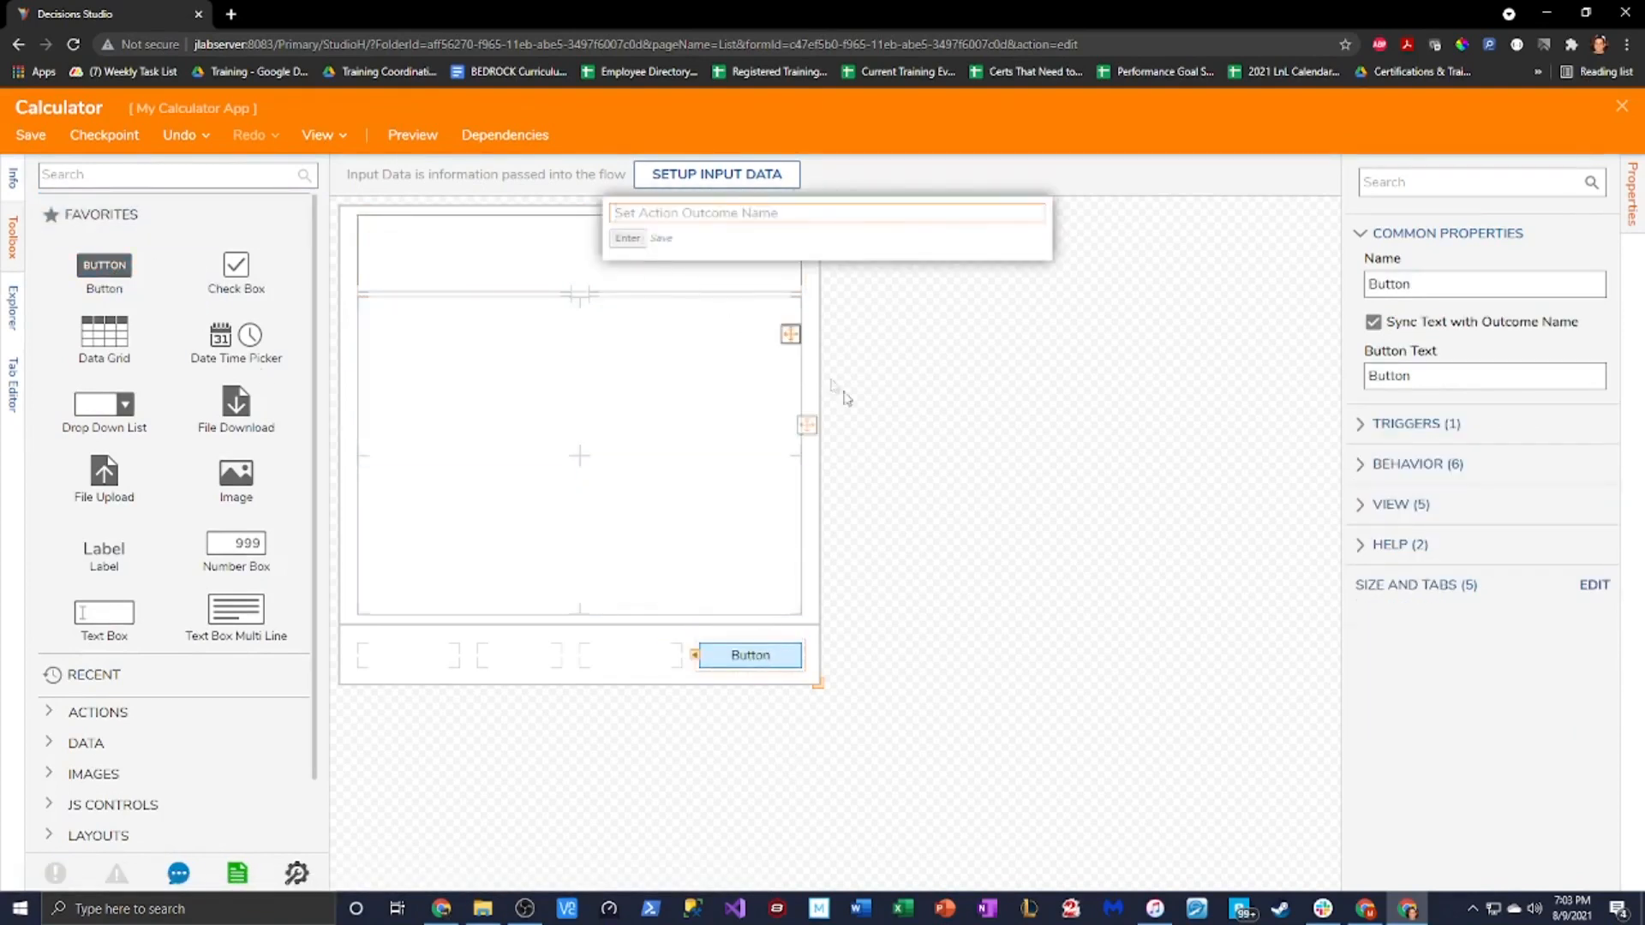
# Dismiss the outcome name prompt and change the new button's text to Done
pyautogui.click(963, 433)
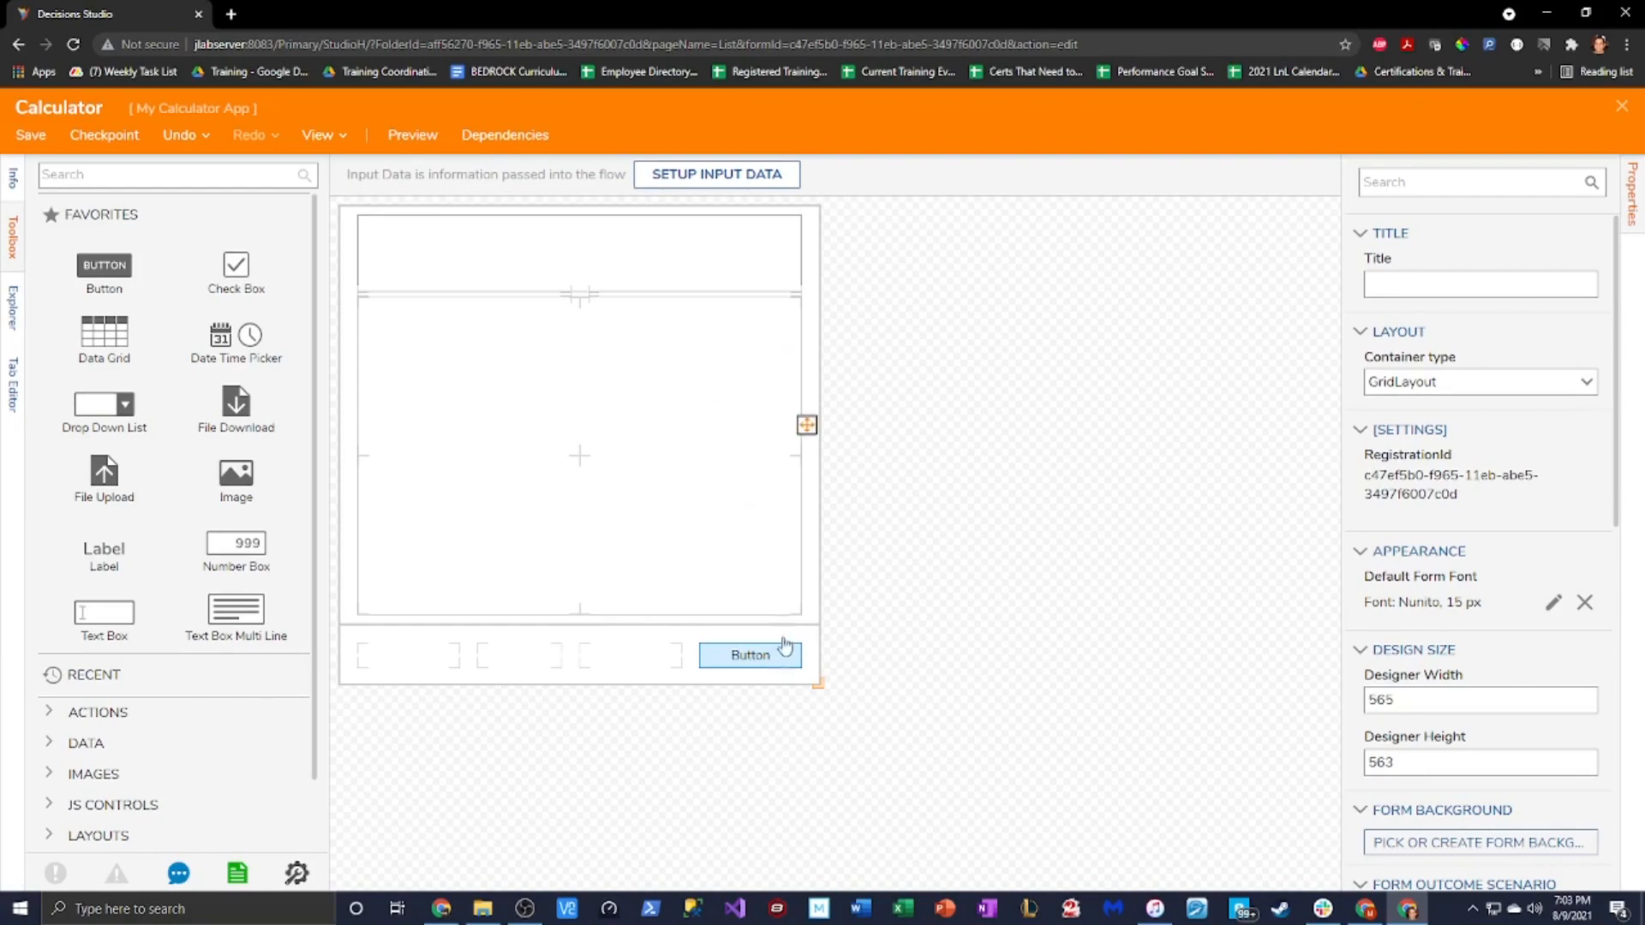
pyautogui.click(775, 655)
pyautogui.moveTo(1438, 380); pyautogui.dragTo(1389, 383)
pyautogui.press('BackSpace')
pyautogui.press('BackSpace')
pyautogui.press('BackSpace')
pyautogui.press('BackSpace')
pyautogui.write('one')
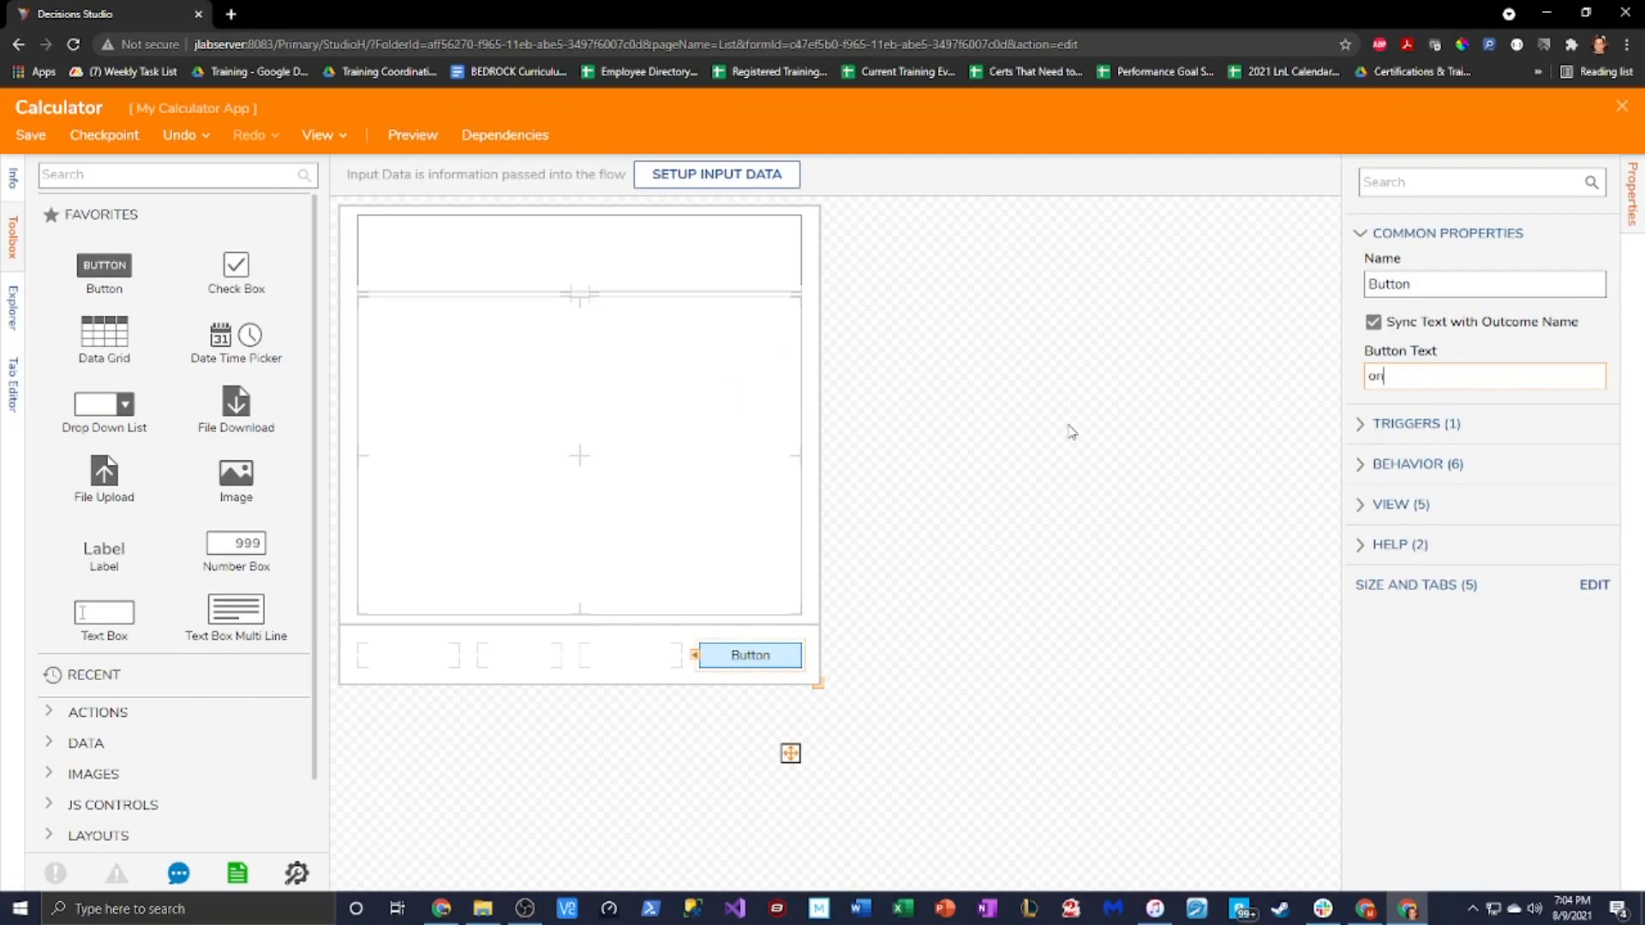
pyautogui.press('BackSpace')
pyautogui.press('BackSpace')
pyautogui.press('BackSpace')
pyautogui.write('one')
pyautogui.press('BackSpace')
pyautogui.press('BackSpace')
pyautogui.press('BackSpace')
pyautogui.write('dd')
pyautogui.press('BackSpace')
pyautogui.press('BackSpace')
pyautogui.write('Done')
pyautogui.click(719, 449)
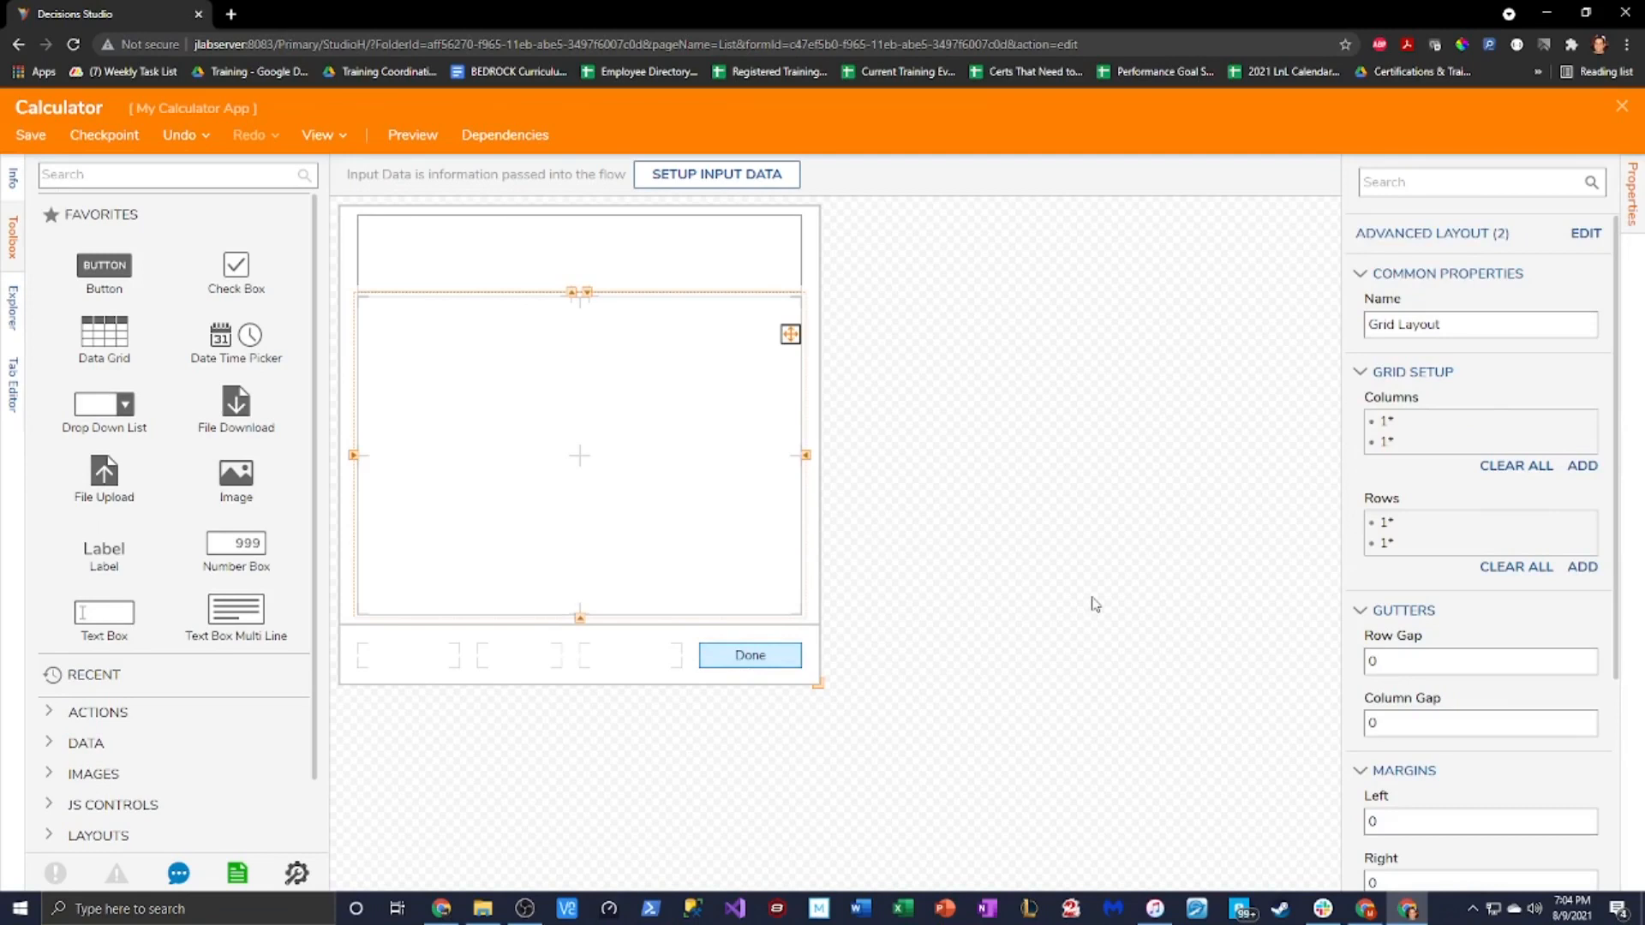
# In the main grid's Advanced Layout, add a new 1* column line and a 1* row line
pyautogui.click(677, 246)
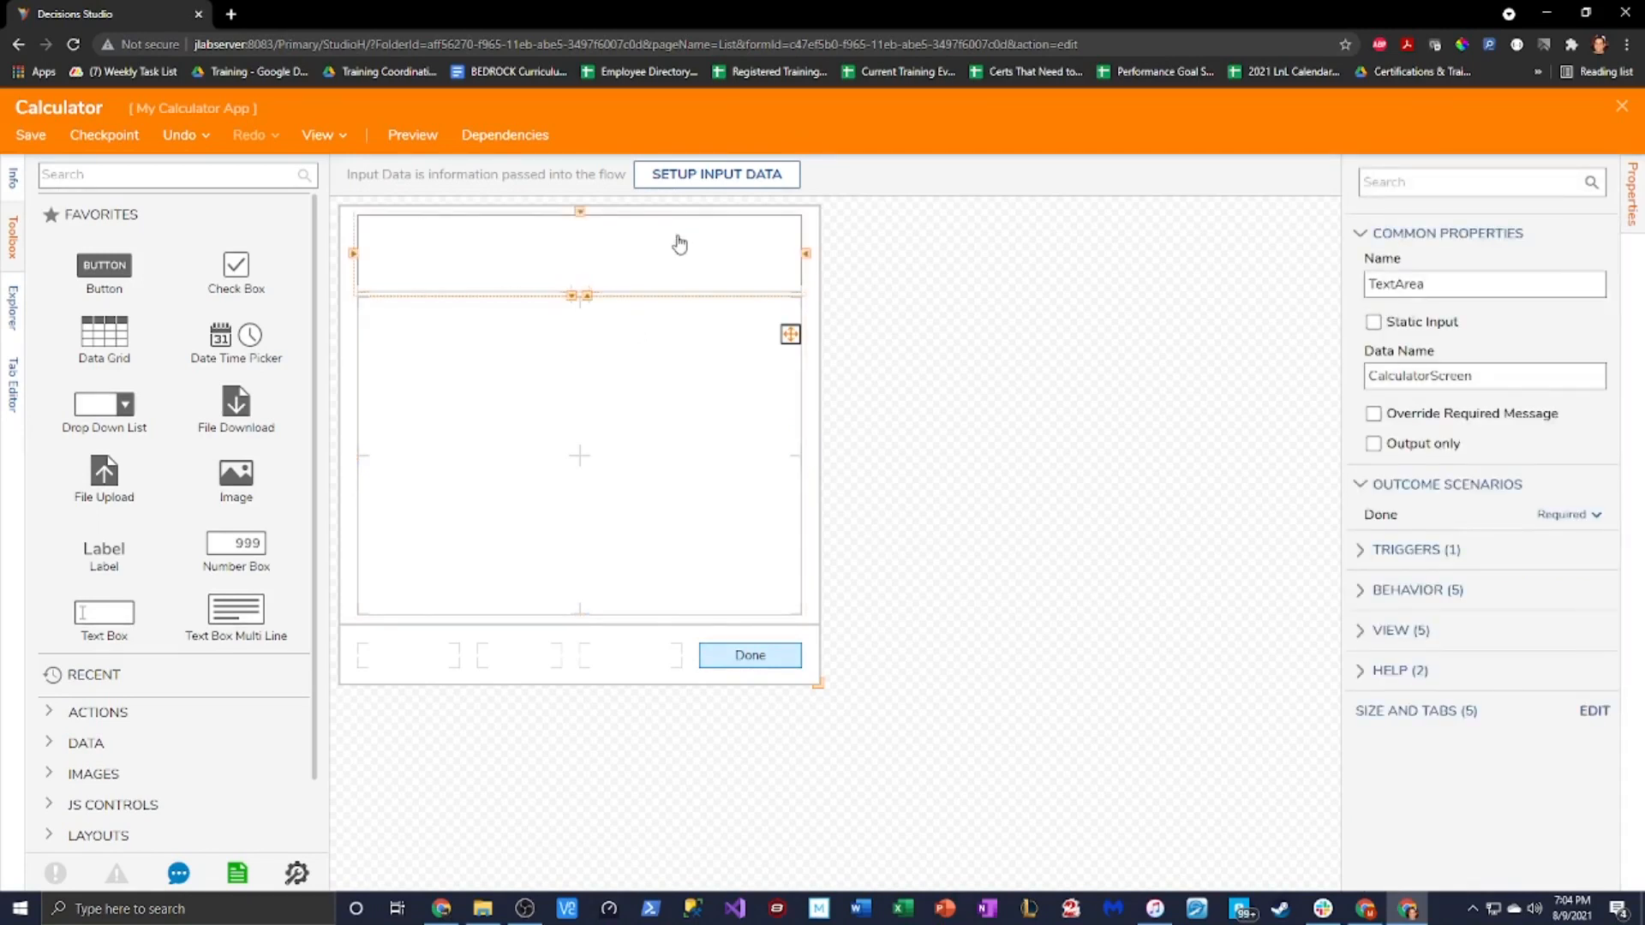
pyautogui.click(617, 414)
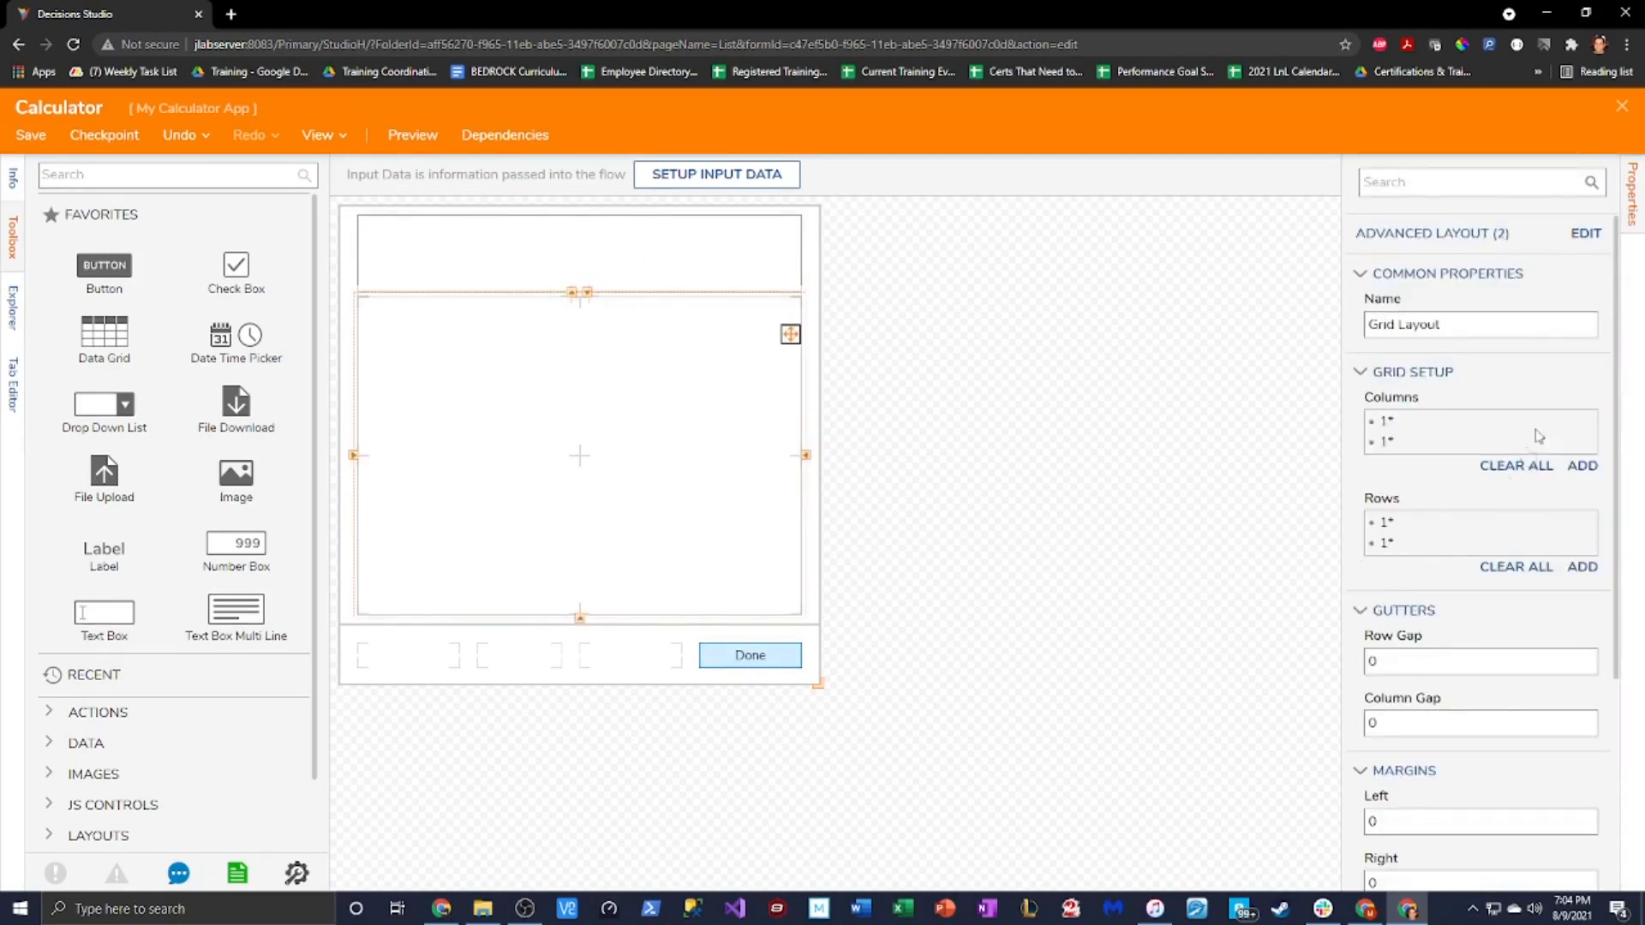
pyautogui.click(1585, 234)
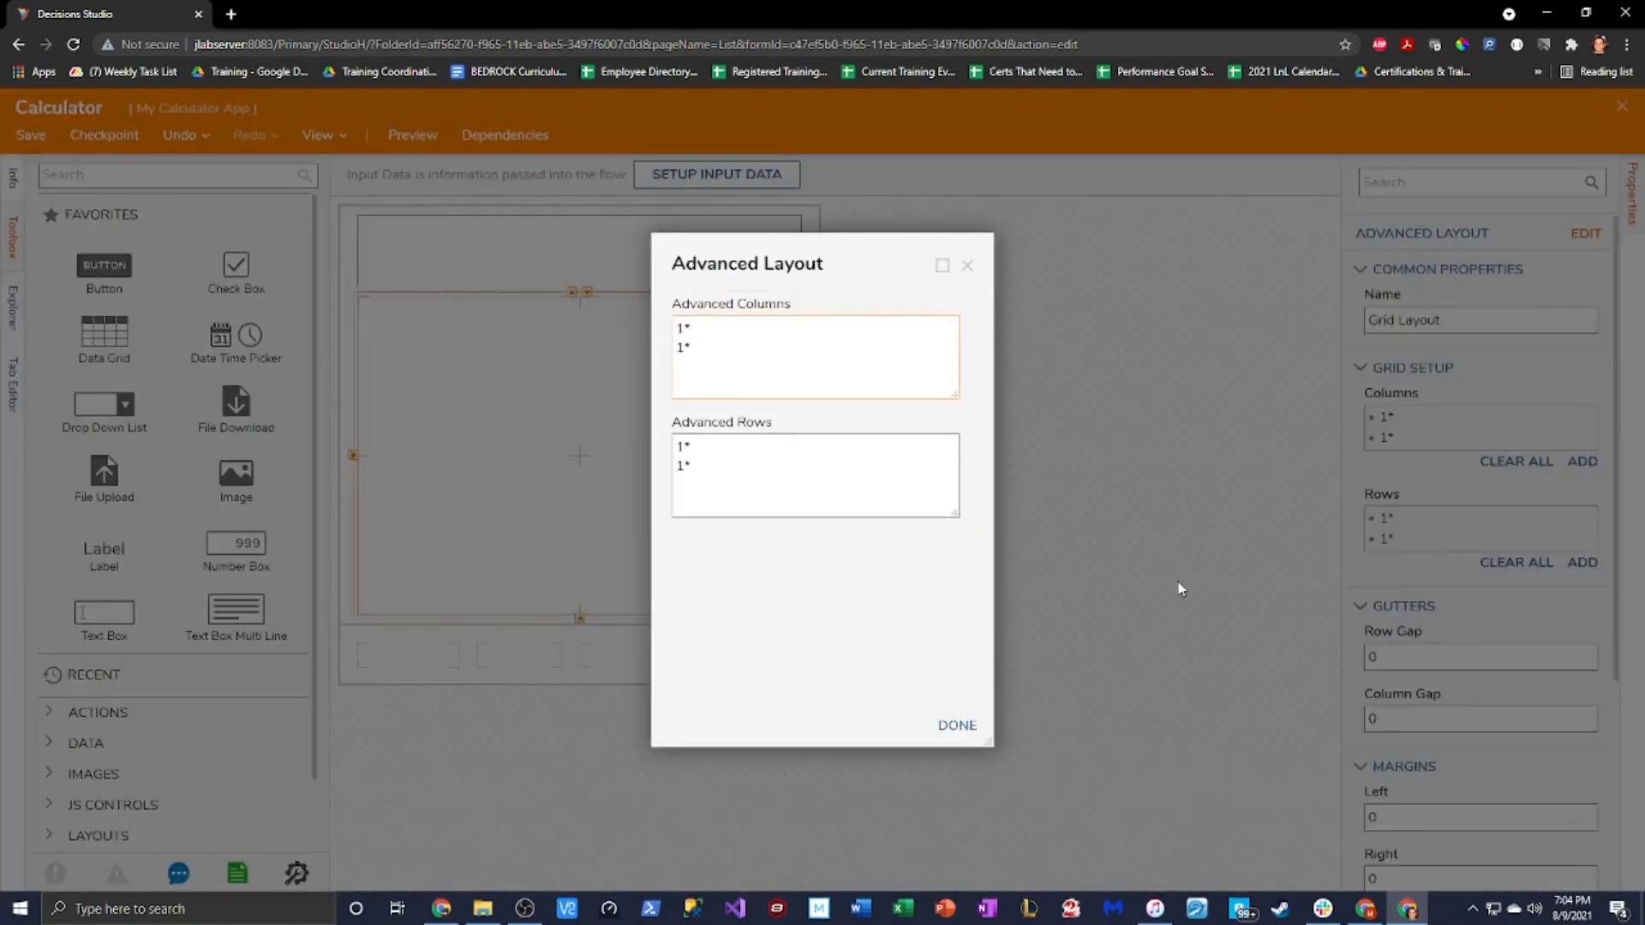
pyautogui.moveTo(807, 261); pyautogui.dragTo(1070, 251)
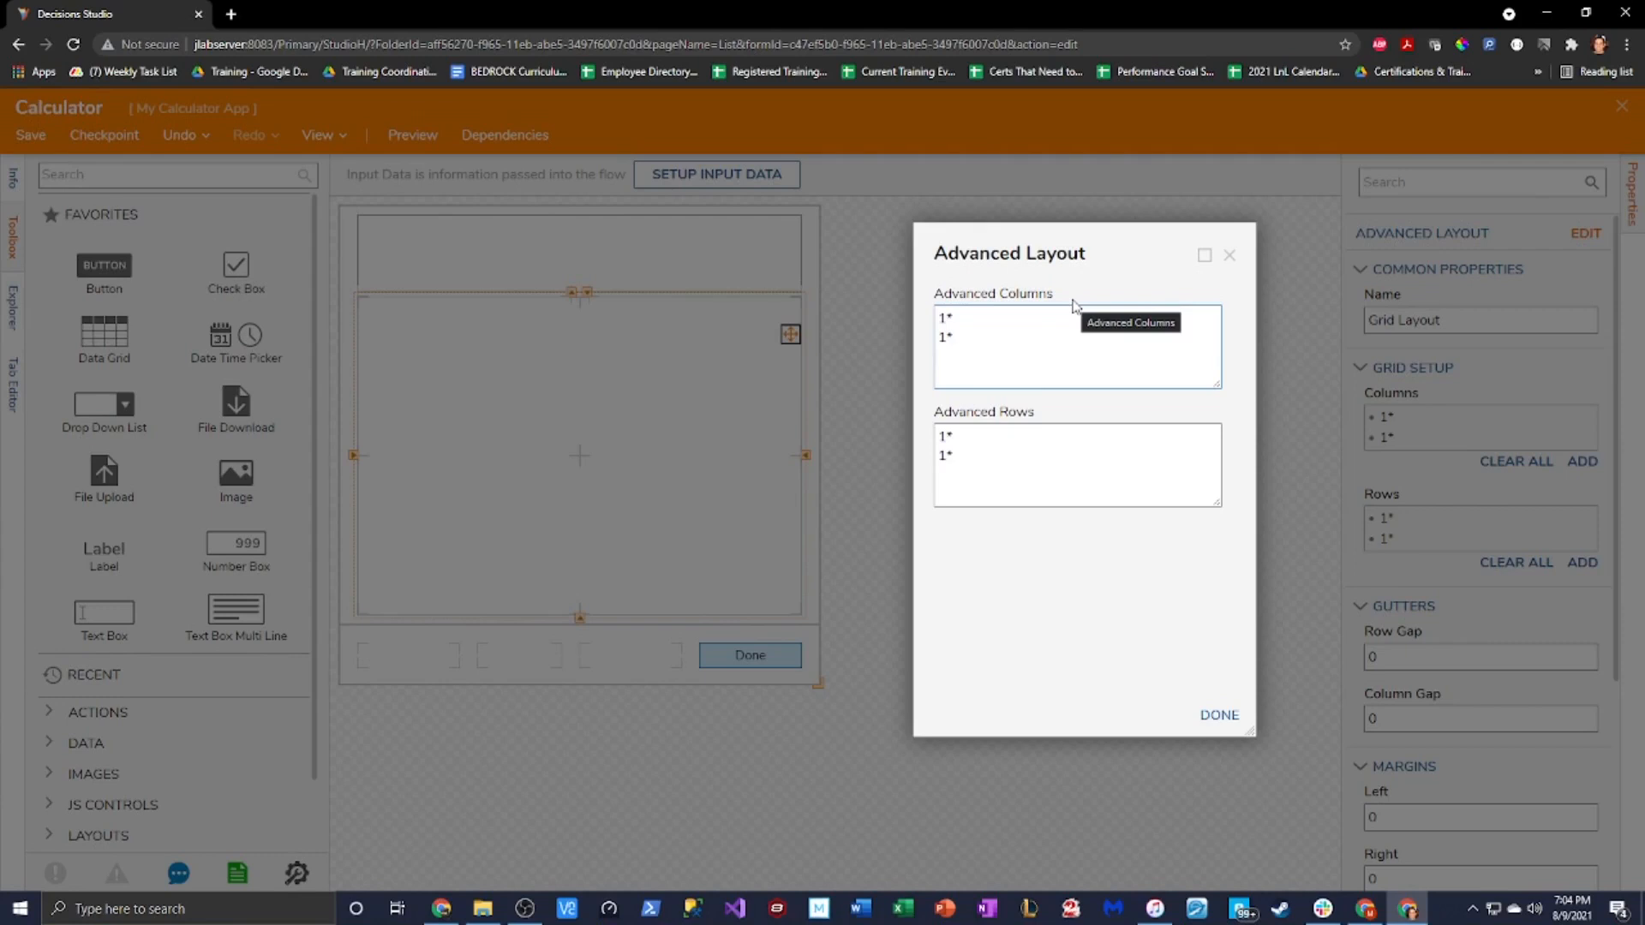
pyautogui.click(968, 346)
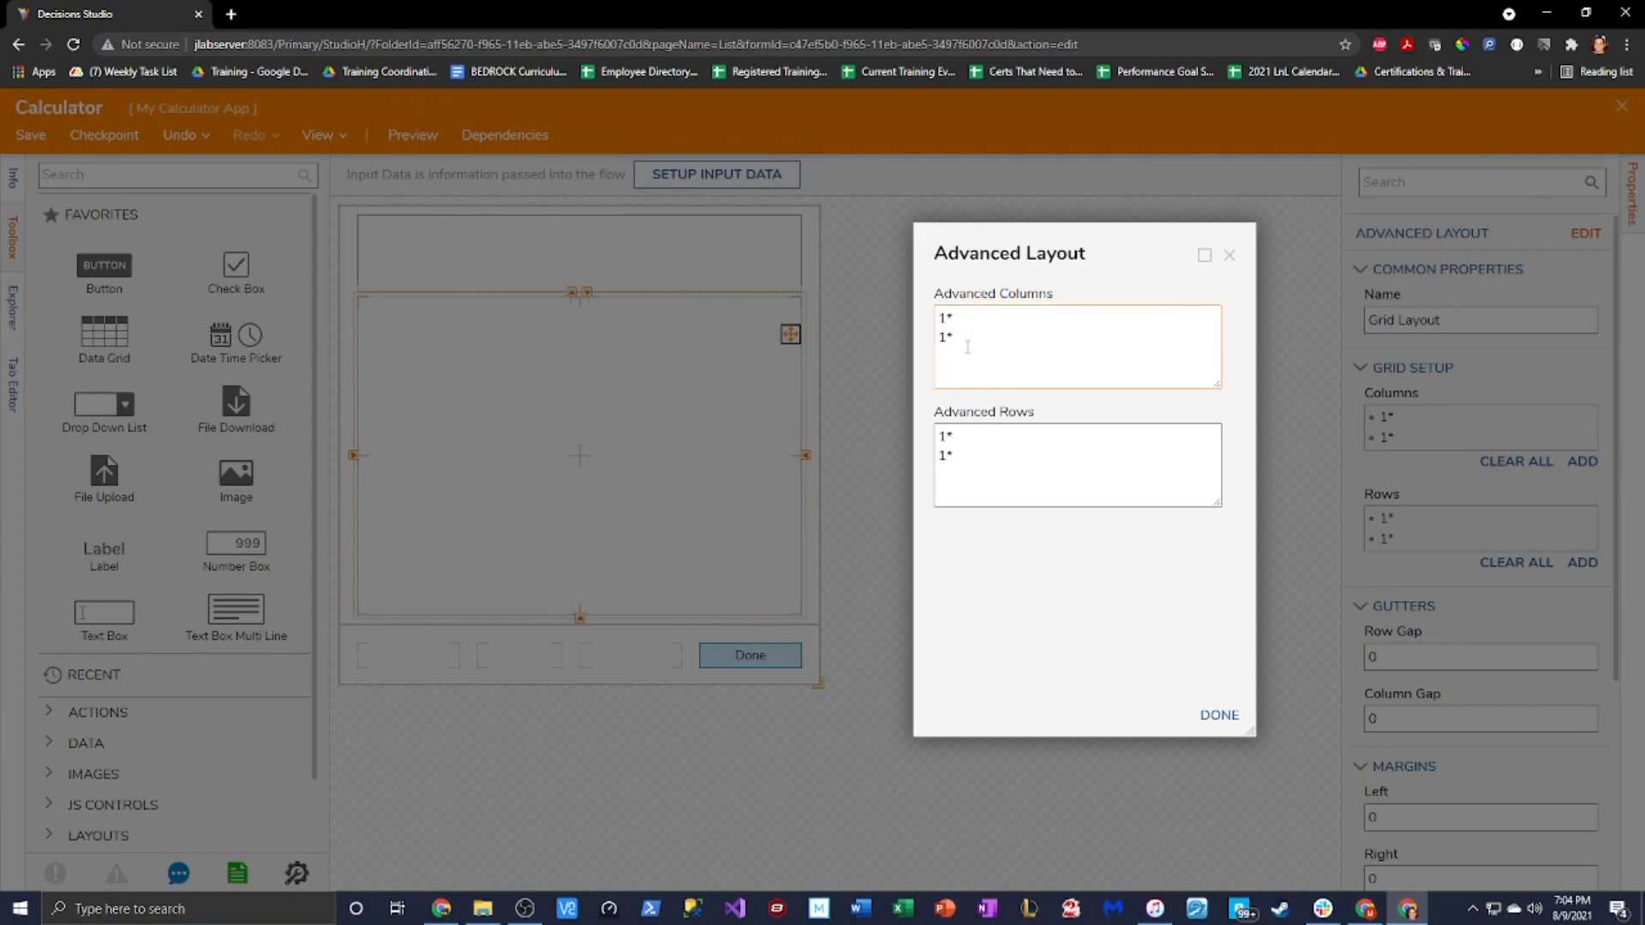
pyautogui.press('Return')
pyautogui.write('1*')
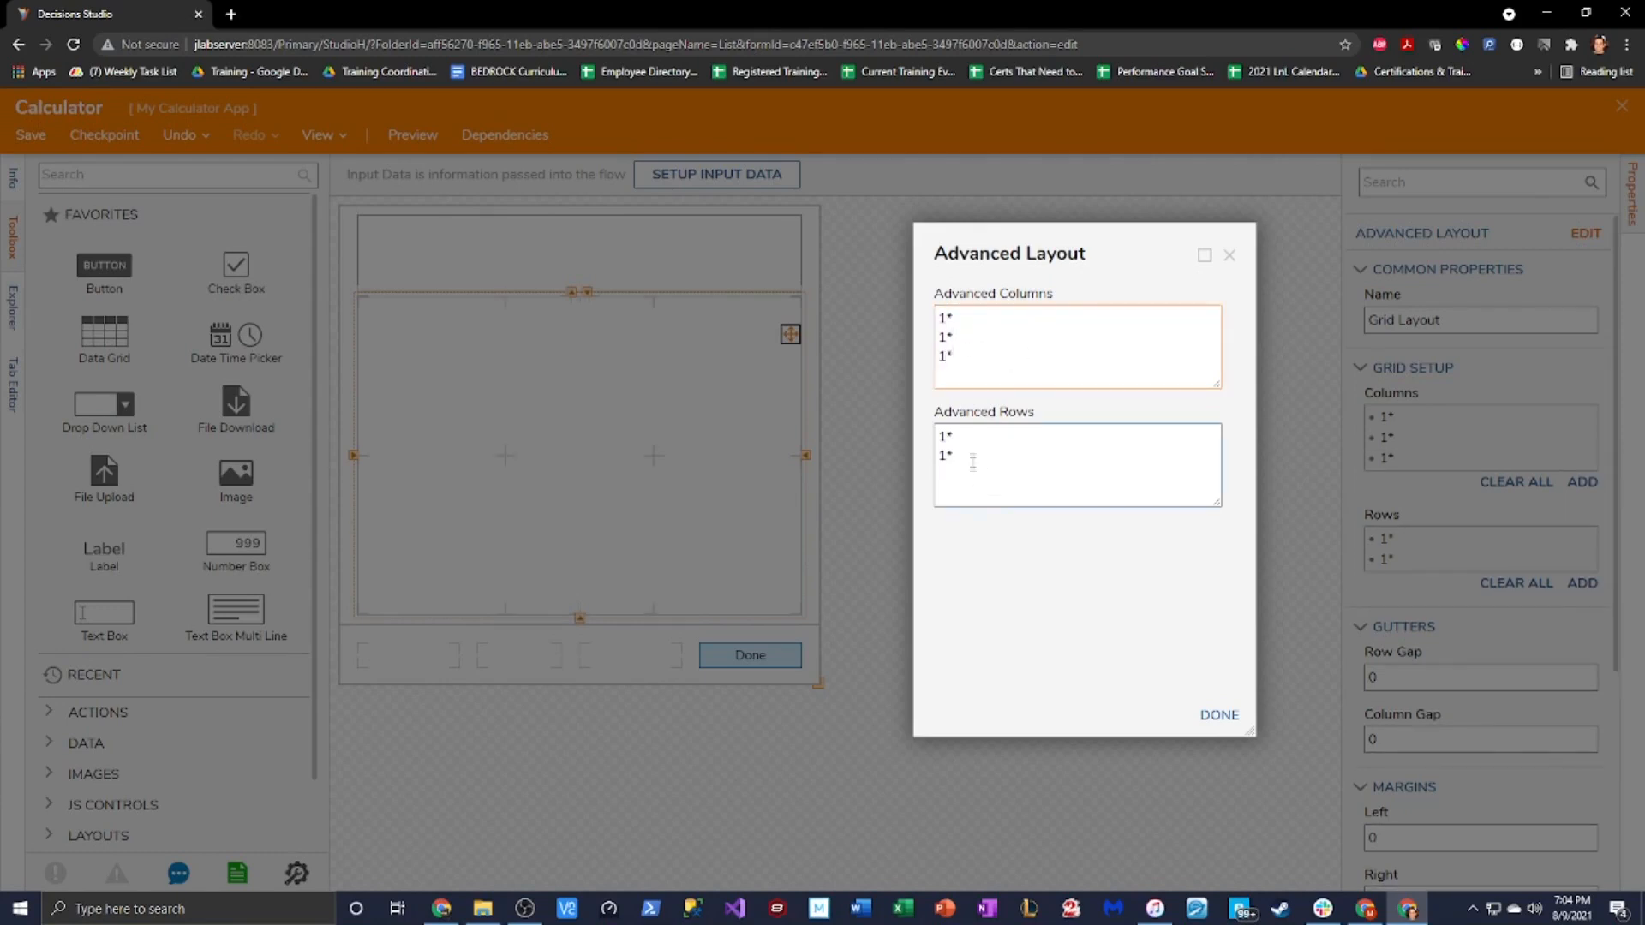
pyautogui.click(965, 455)
pyautogui.write('1*')
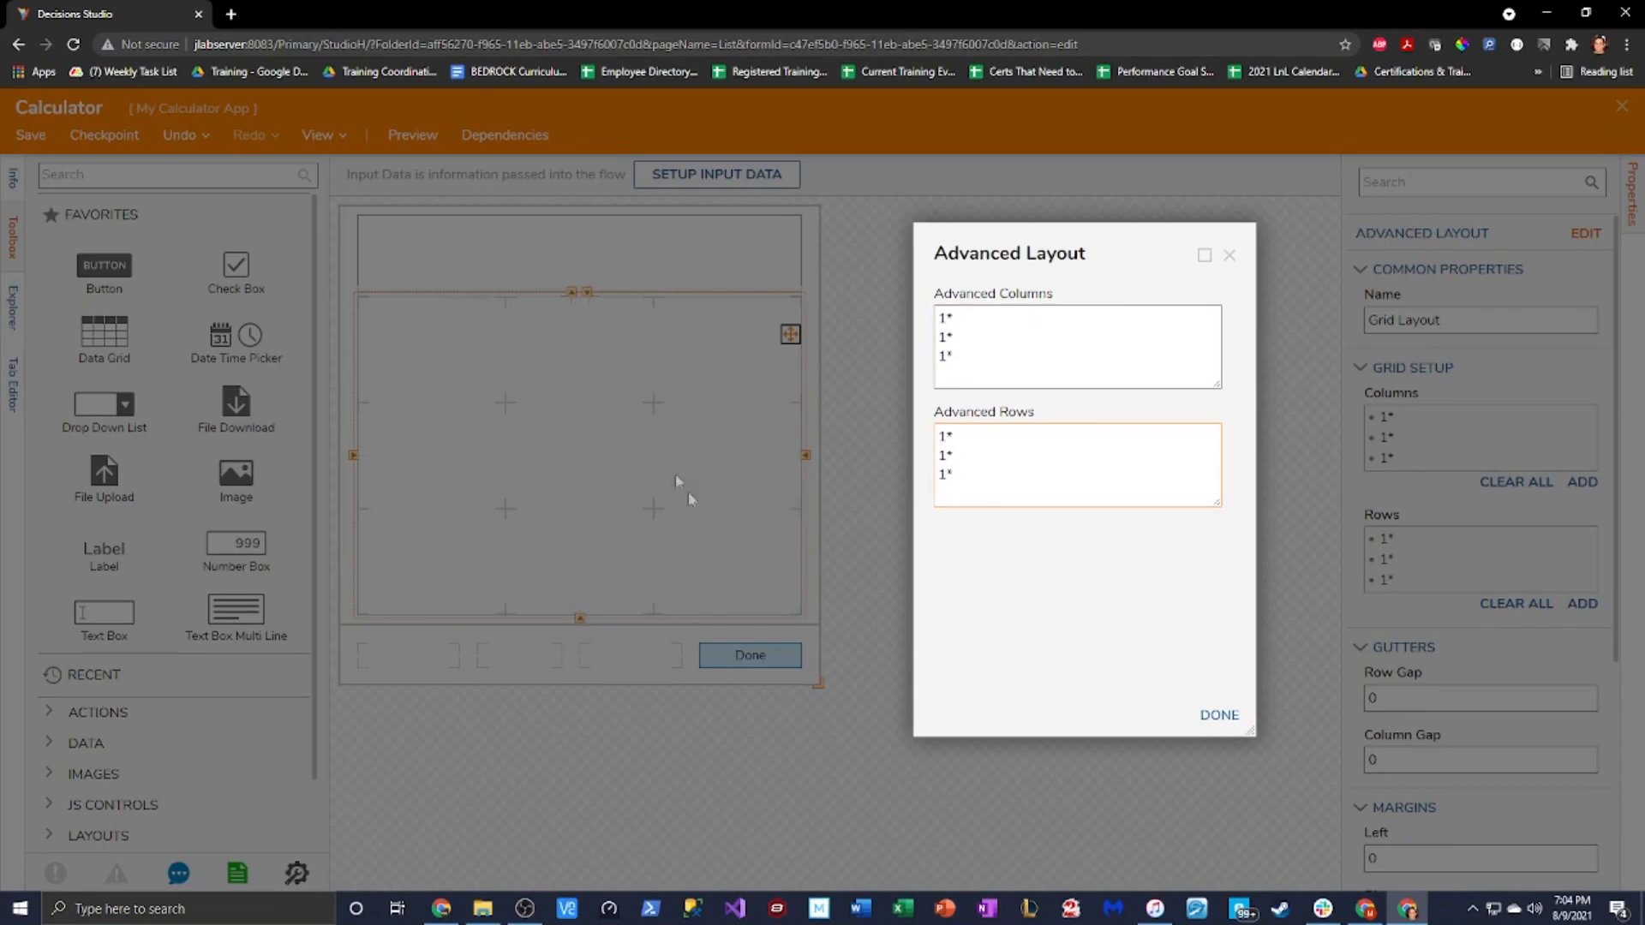
# Make the fourth column 1.50* wide and apply the layout
pyautogui.click(971, 353)
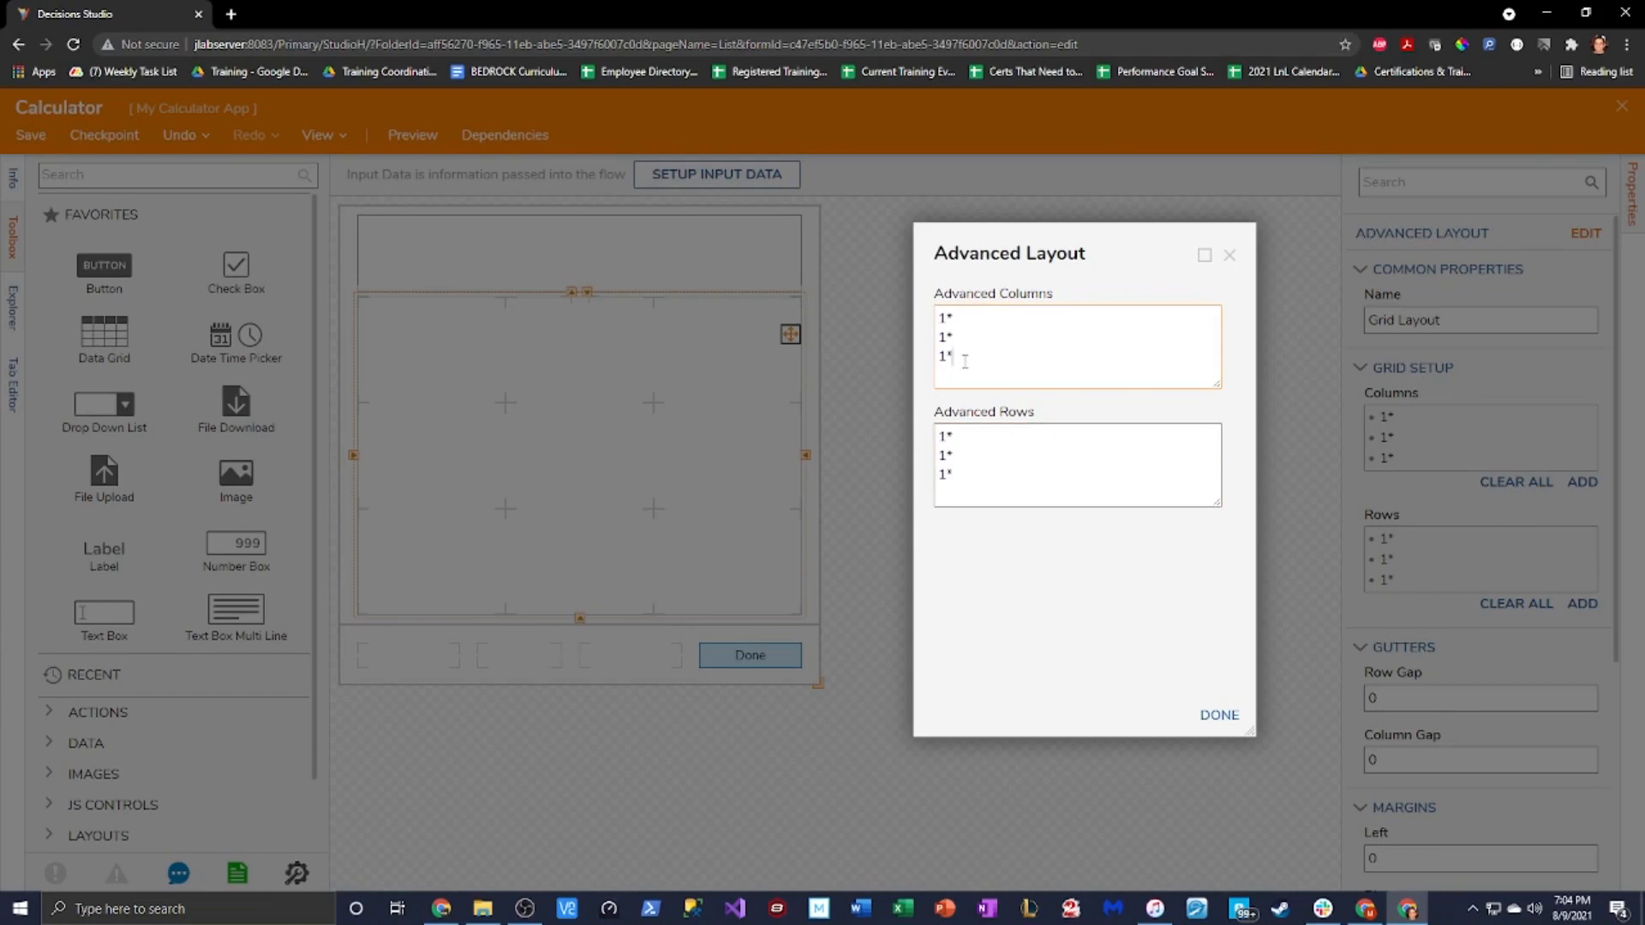
pyautogui.write('1*')
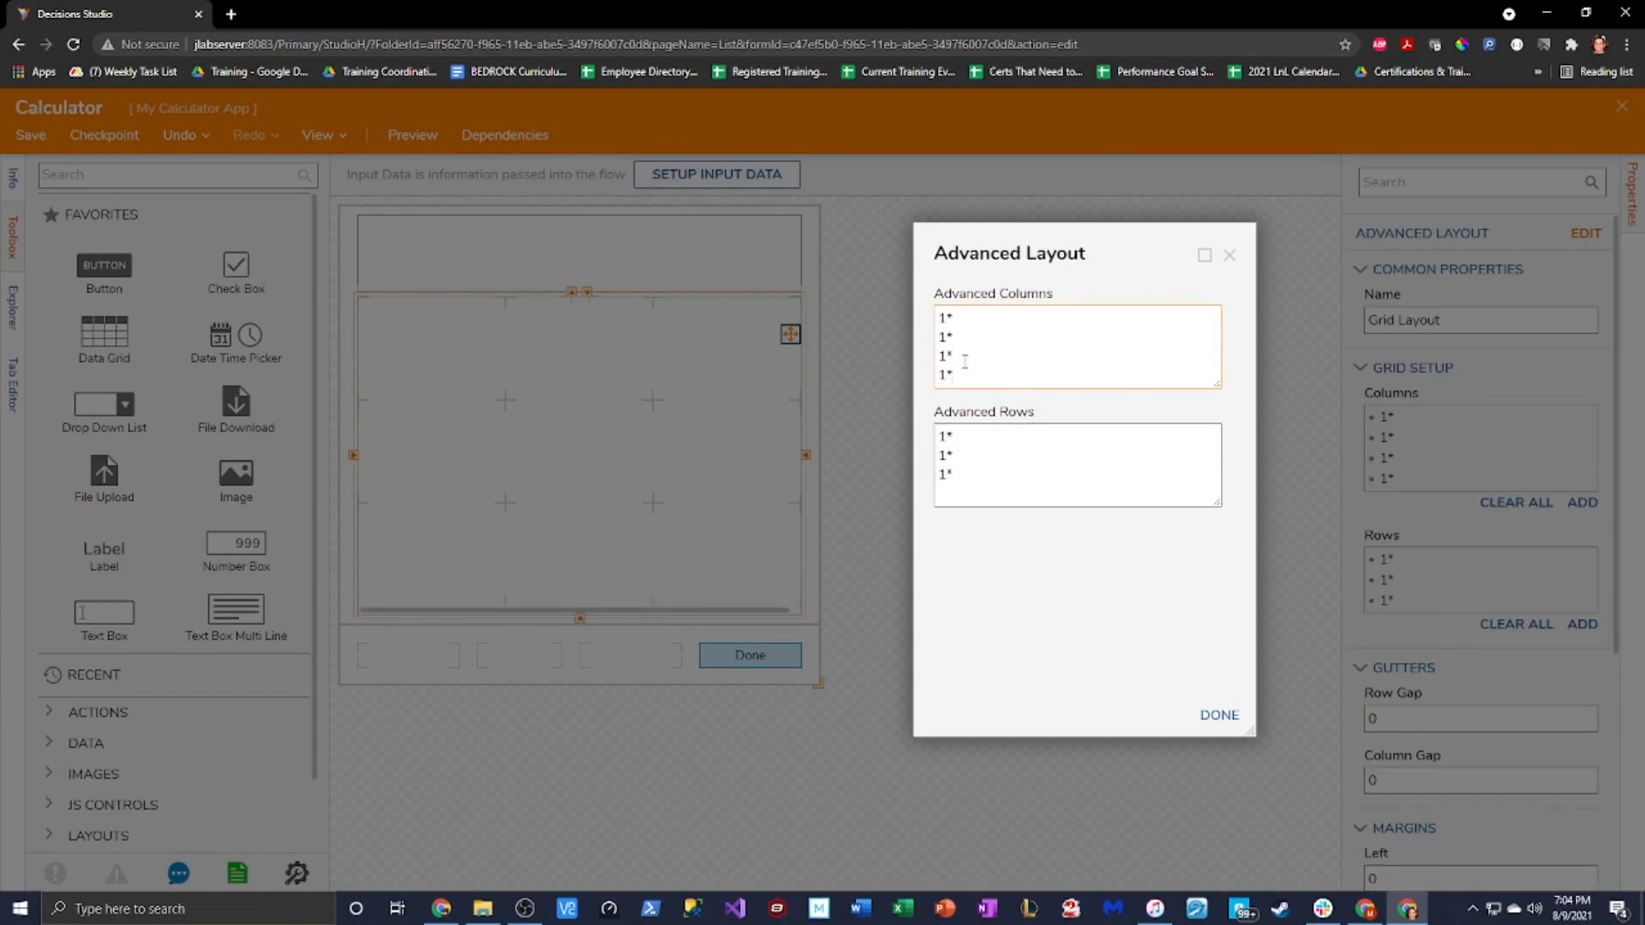
pyautogui.write(' 1.7')
pyautogui.press('BackSpace')
pyautogui.write('50*')
pyautogui.click(1220, 716)
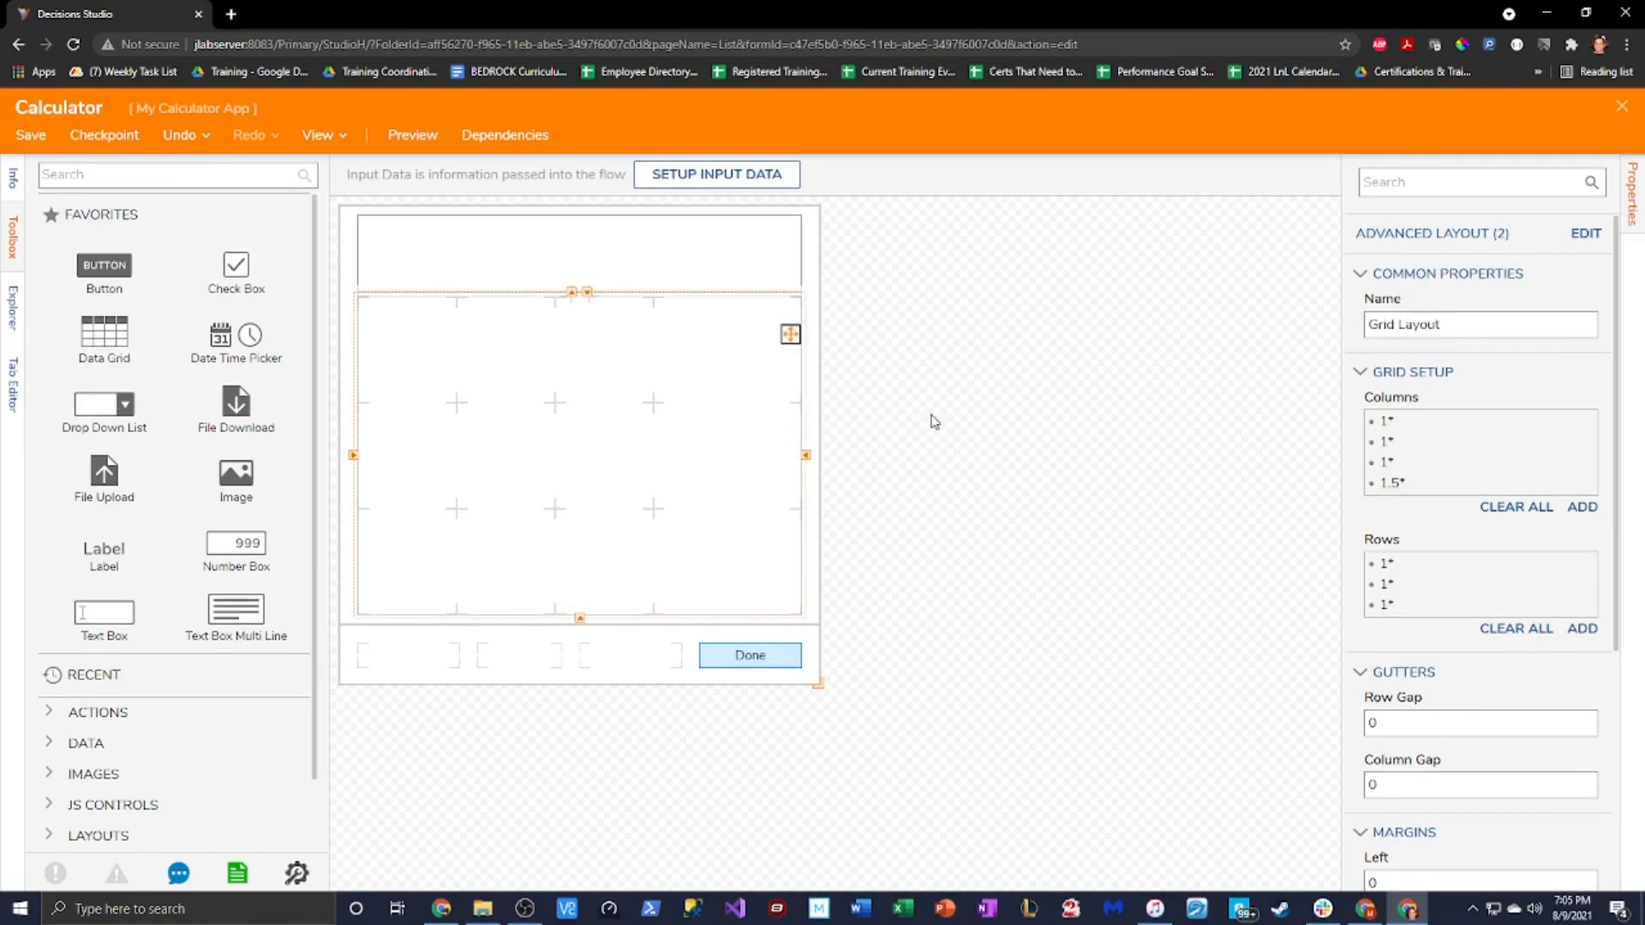
# Add a fourth 1* line under Advanced Rows and apply it, making a 4×4 grid
pyautogui.click(1586, 235)
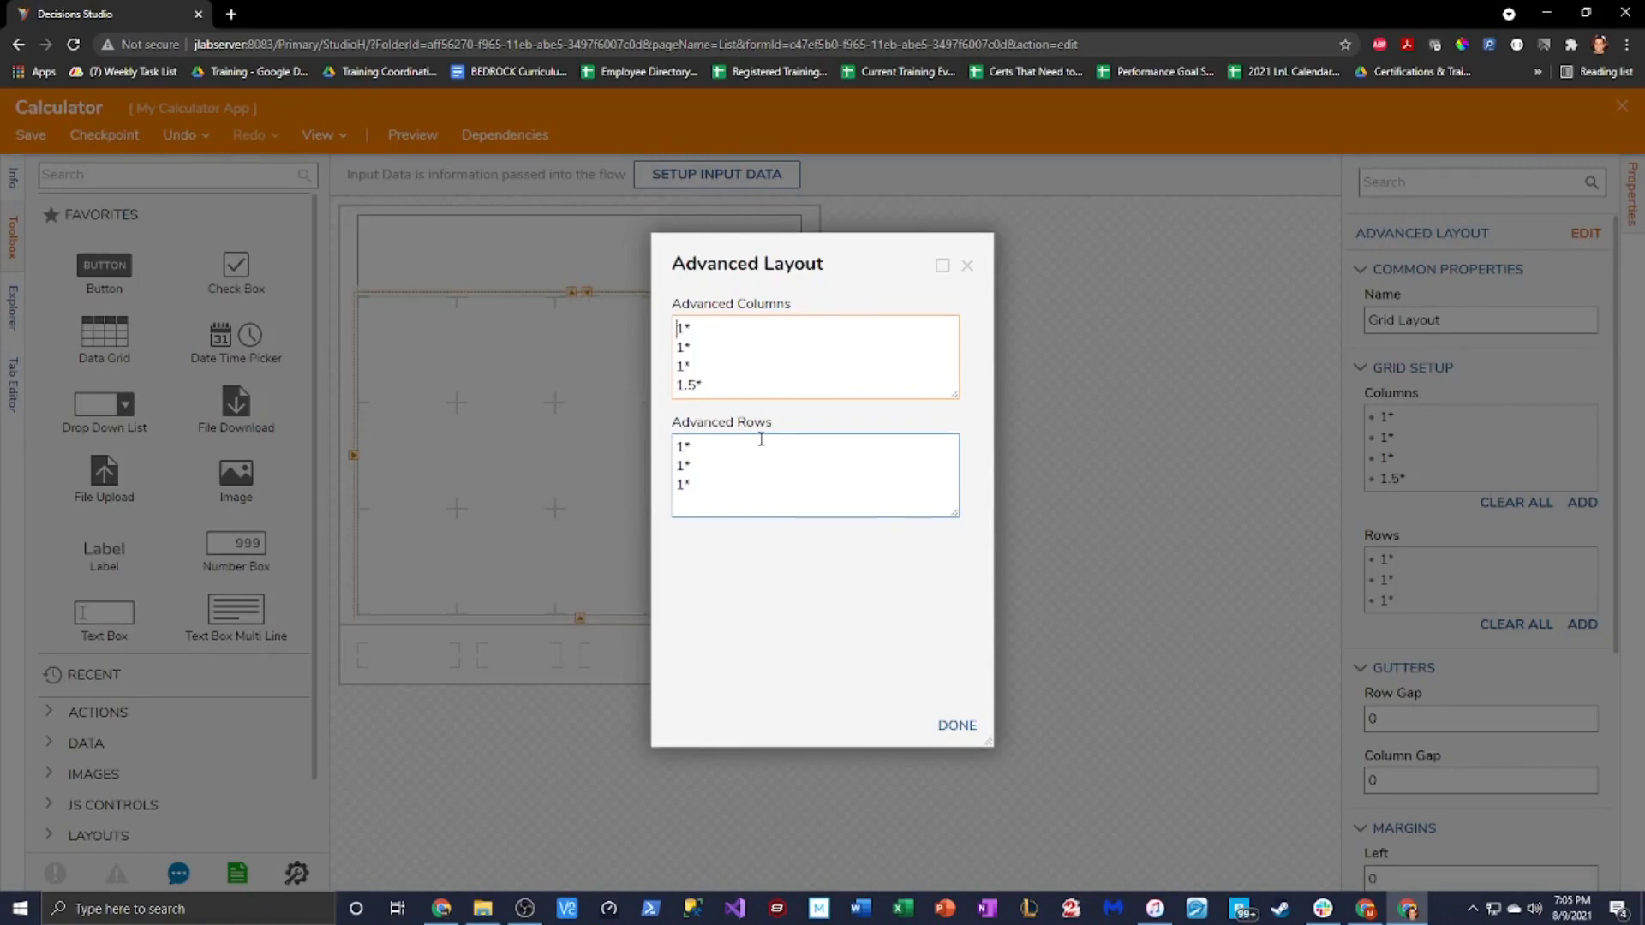
pyautogui.click(772, 495)
pyautogui.press('Return')
pyautogui.write('1*')
pyautogui.click(954, 739)
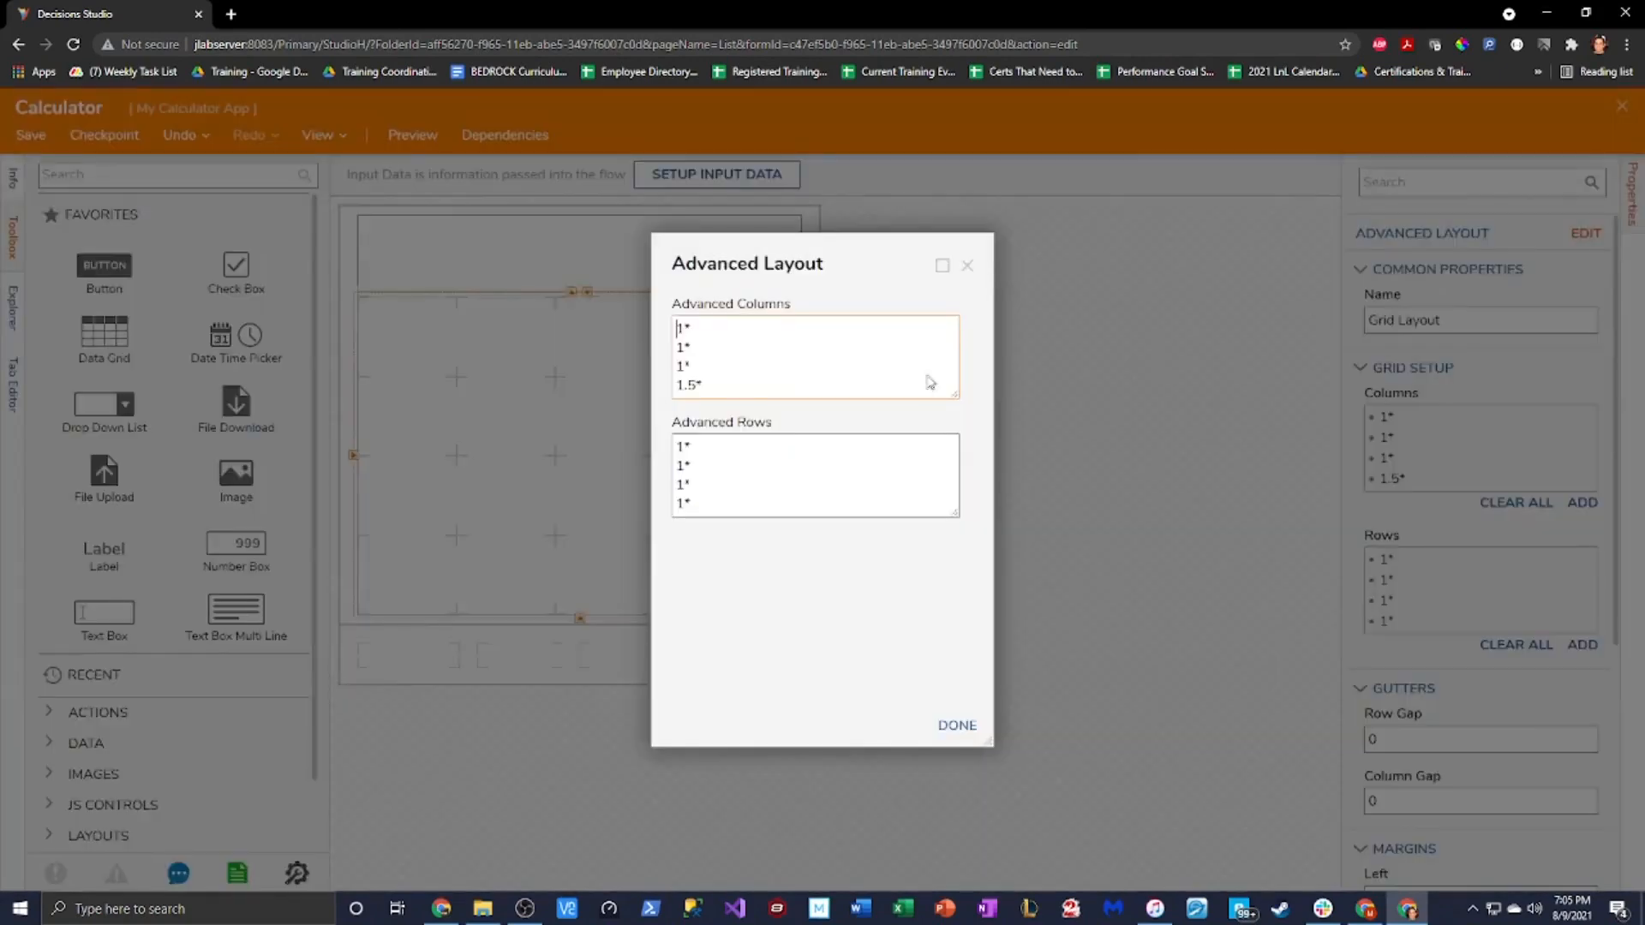
pyautogui.click(1586, 234)
pyautogui.click(957, 725)
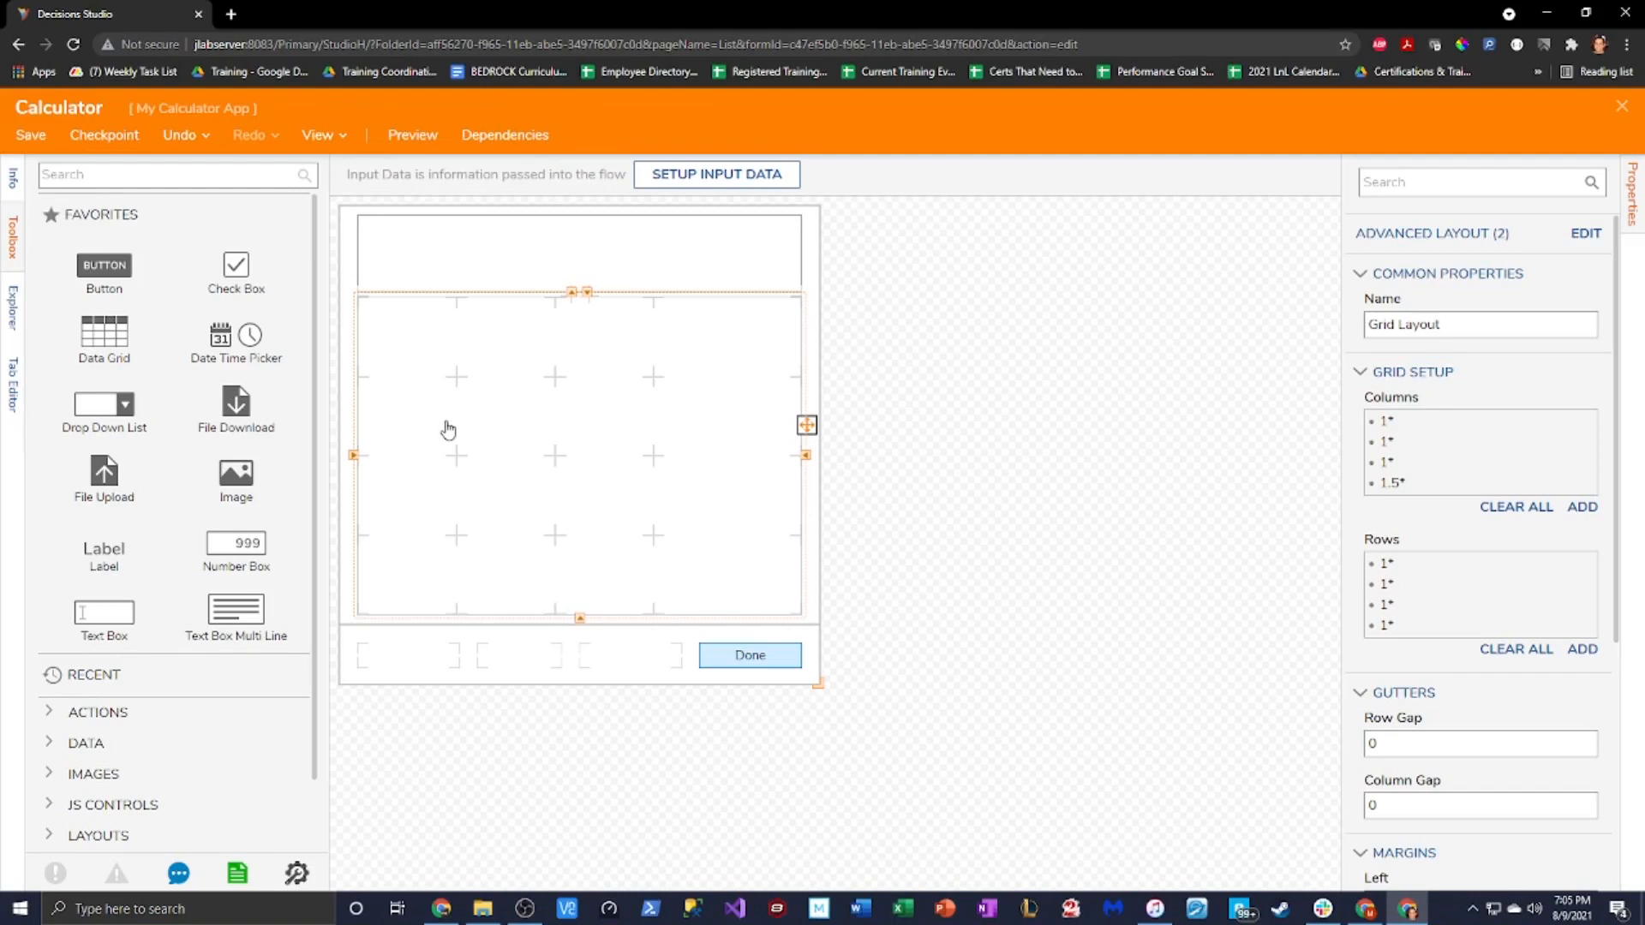
pyautogui.click(146, 176)
# Place an Event Button in the grid's top-left cell and add a row after its row
pyautogui.write('Event Button')
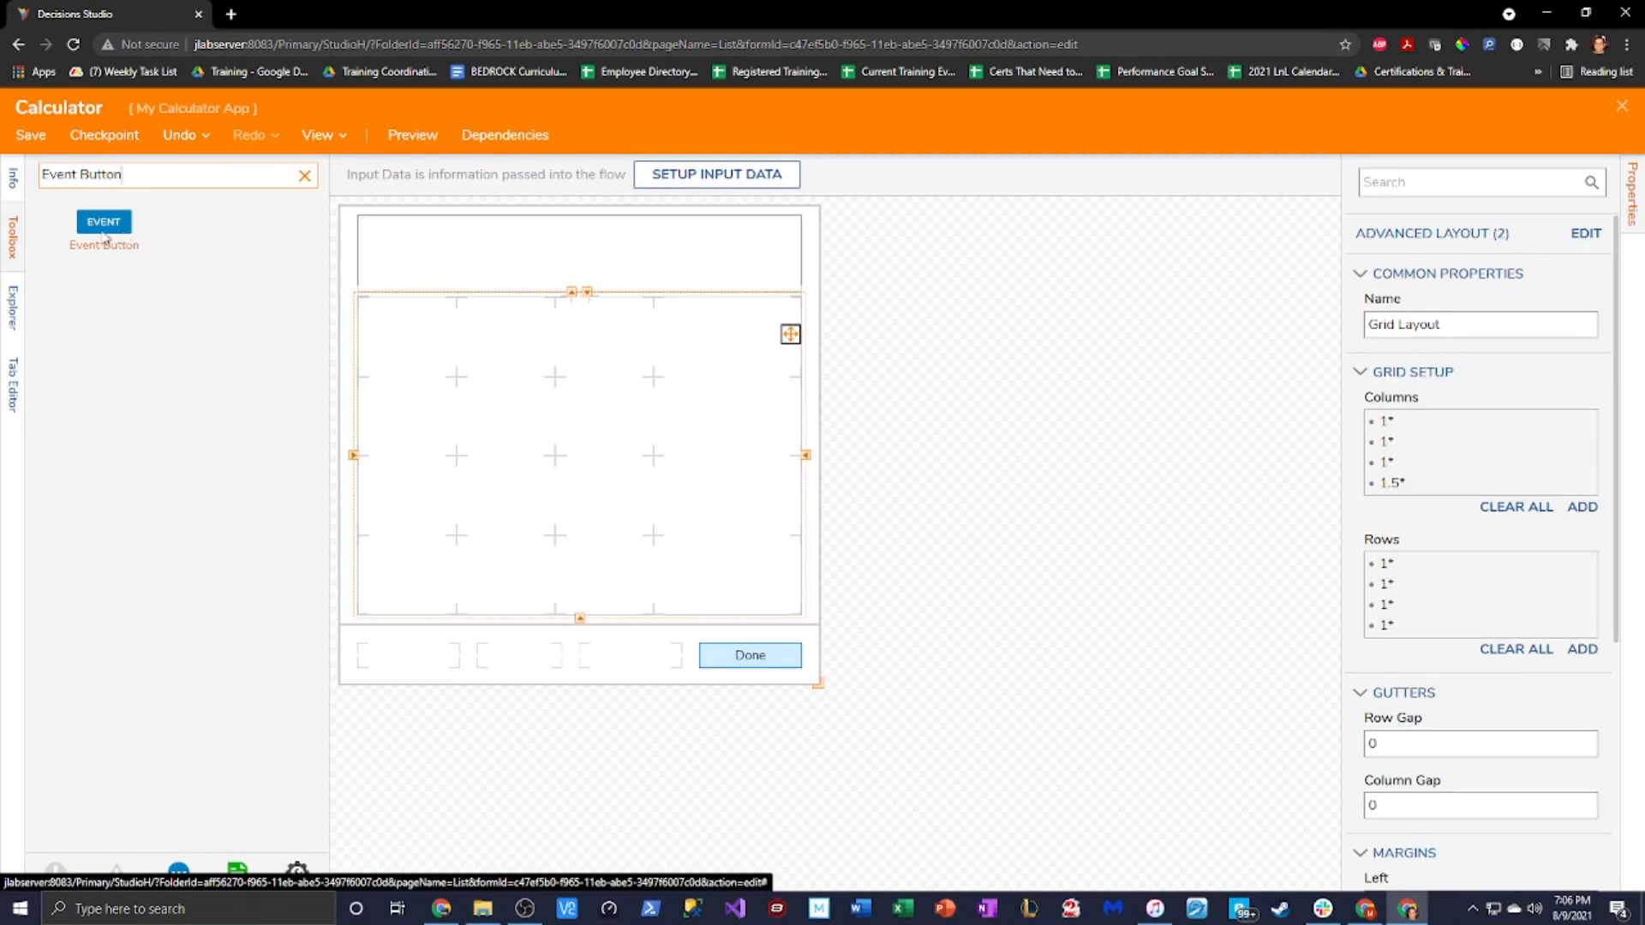
pyautogui.moveTo(104, 221); pyautogui.dragTo(466, 335)
pyautogui.rightClick(469, 336)
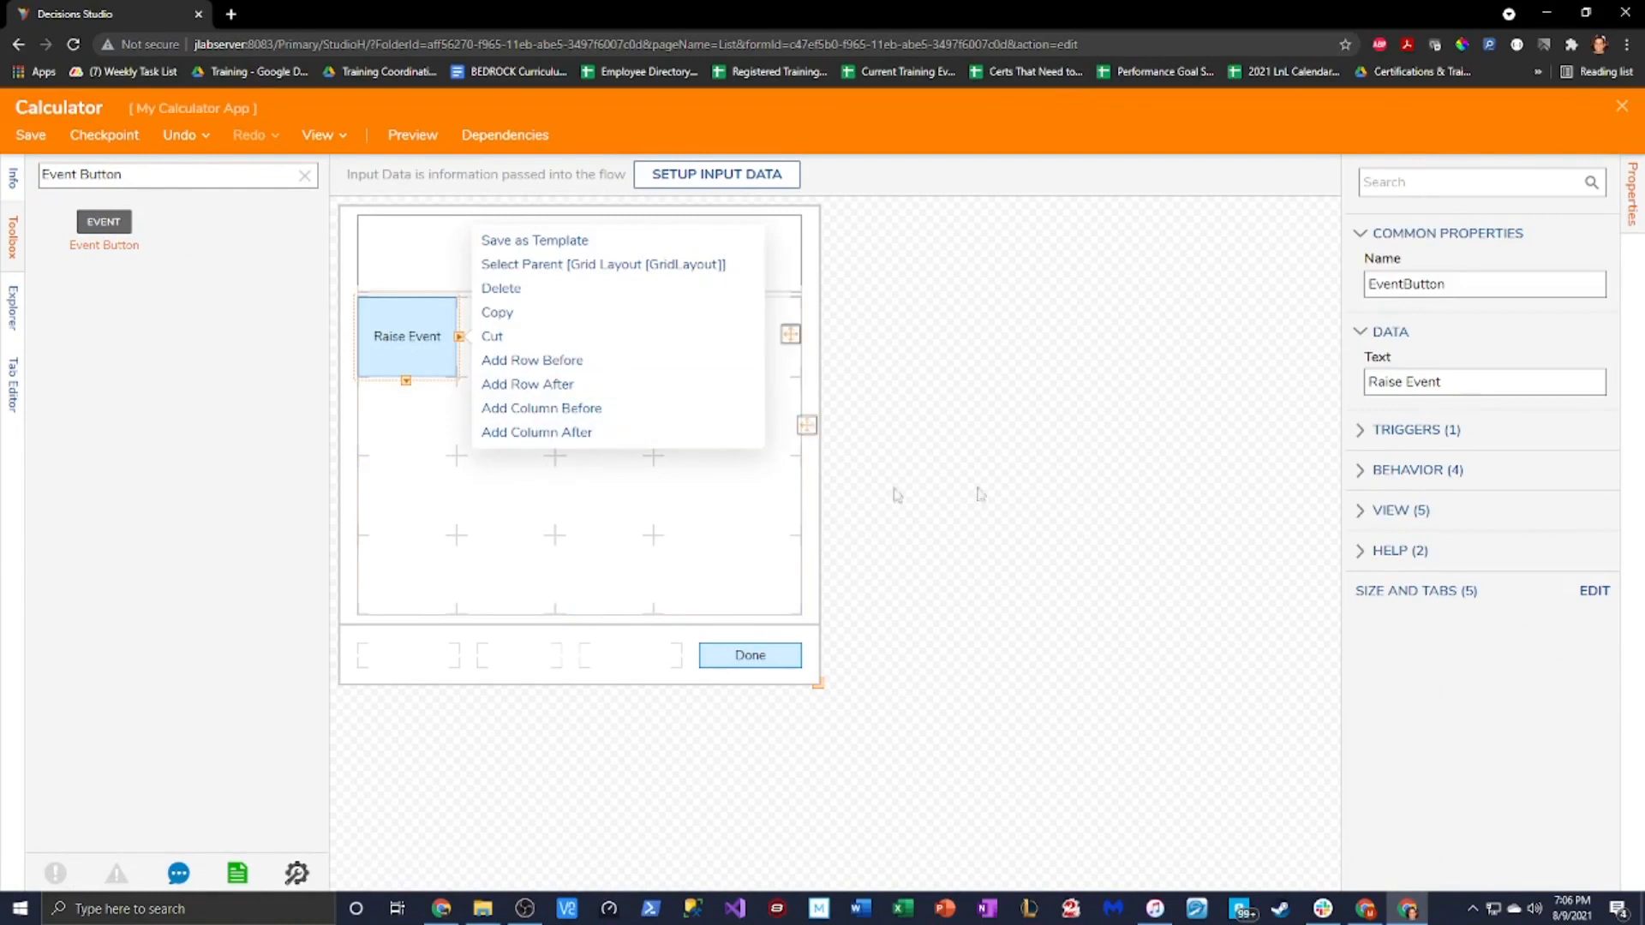
pyautogui.click(610, 383)
# Set the button's Text to + and its Name to Plus Event Button
pyautogui.moveTo(1457, 383); pyautogui.dragTo(1151, 405)
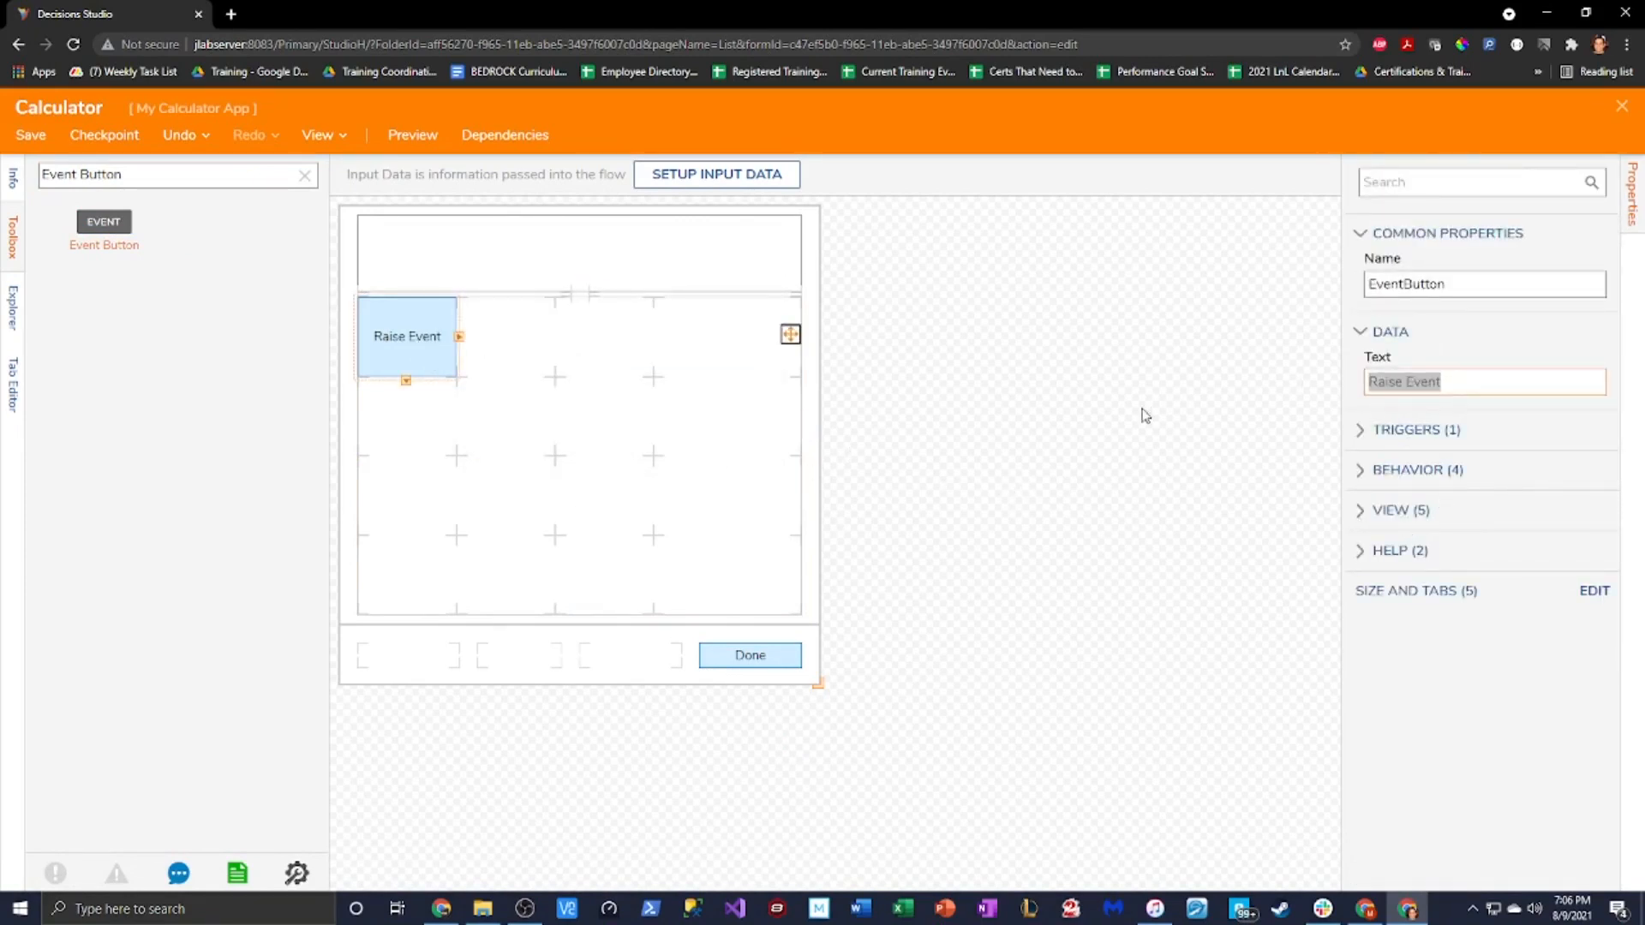
pyautogui.write('+')
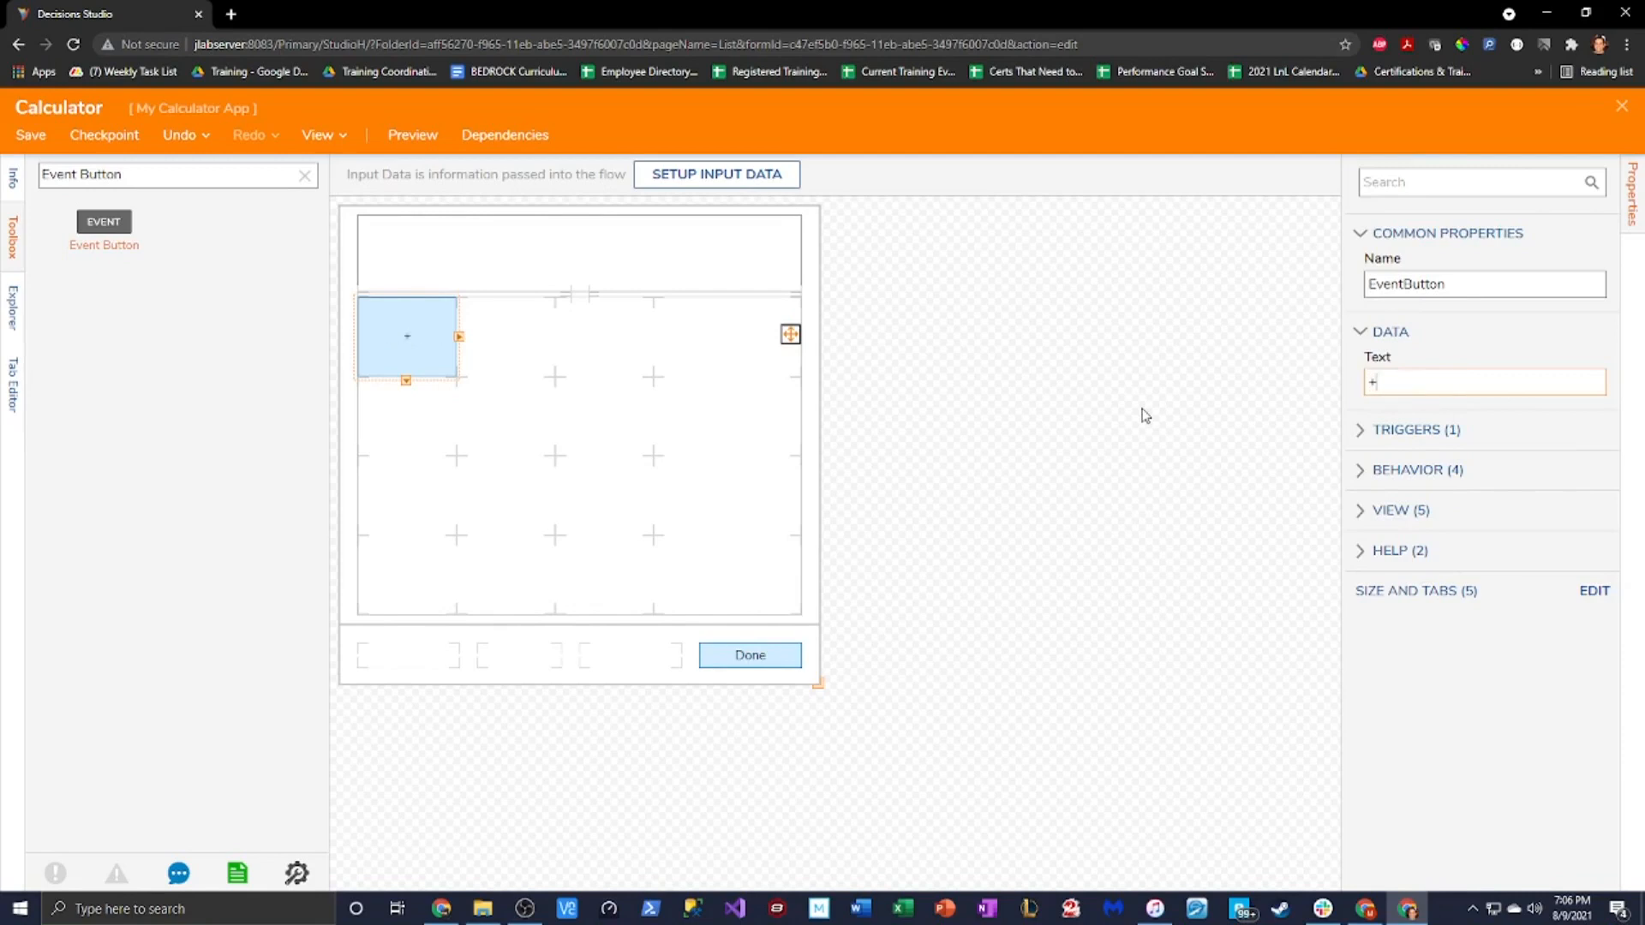
pyautogui.moveTo(1465, 284); pyautogui.dragTo(1220, 315)
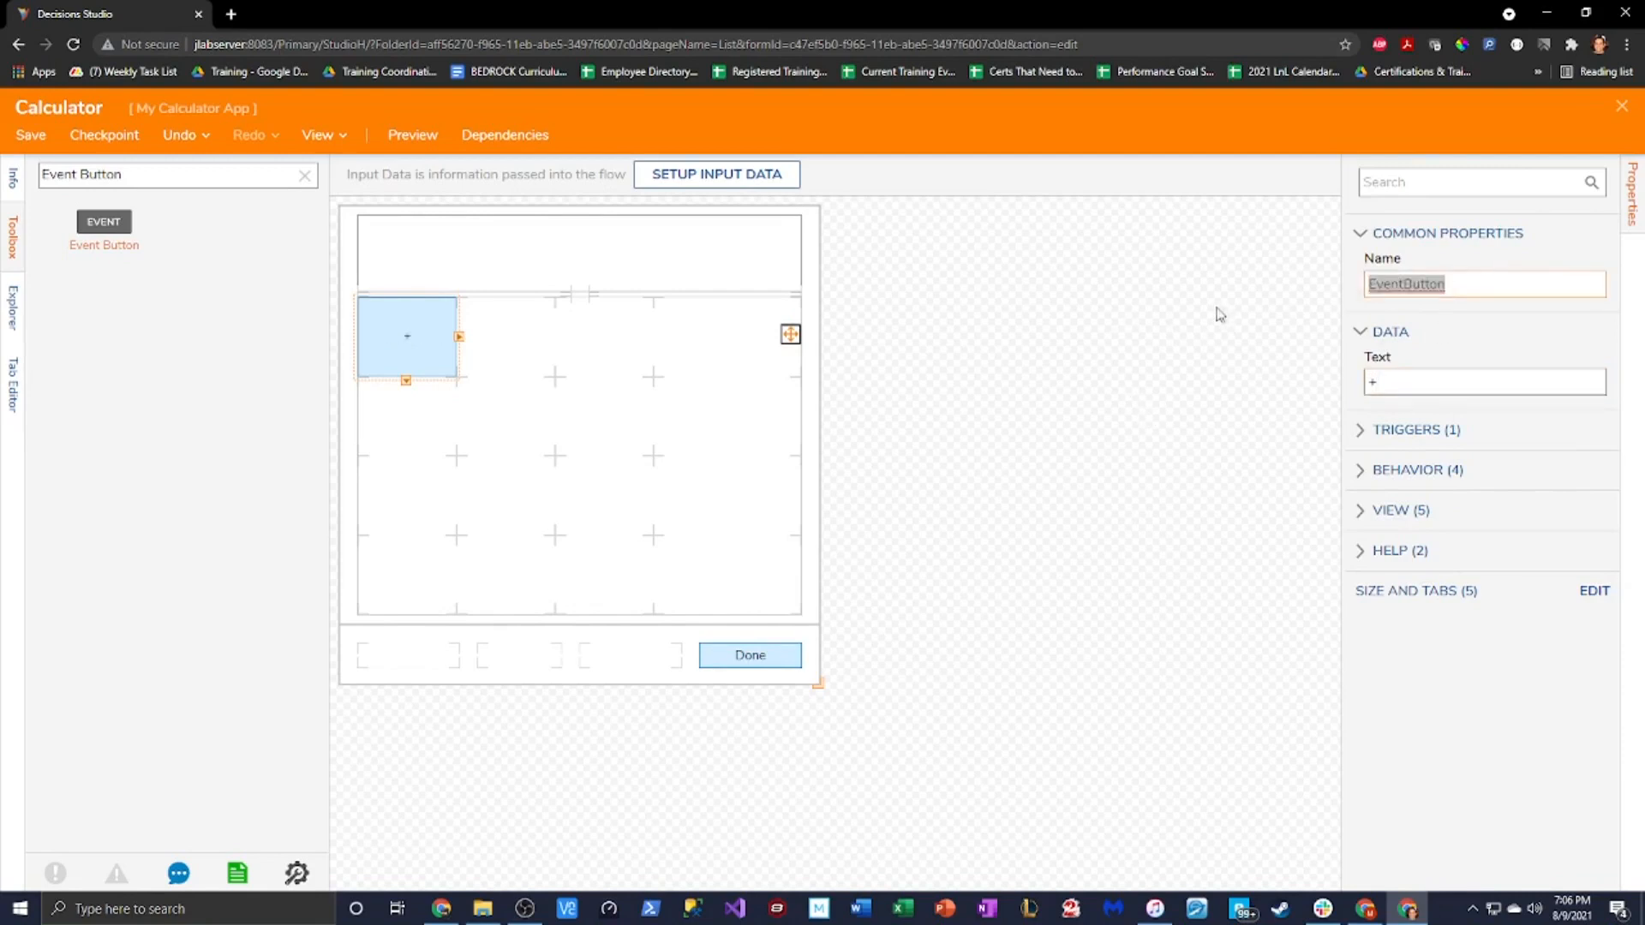
pyautogui.write('Plus B')
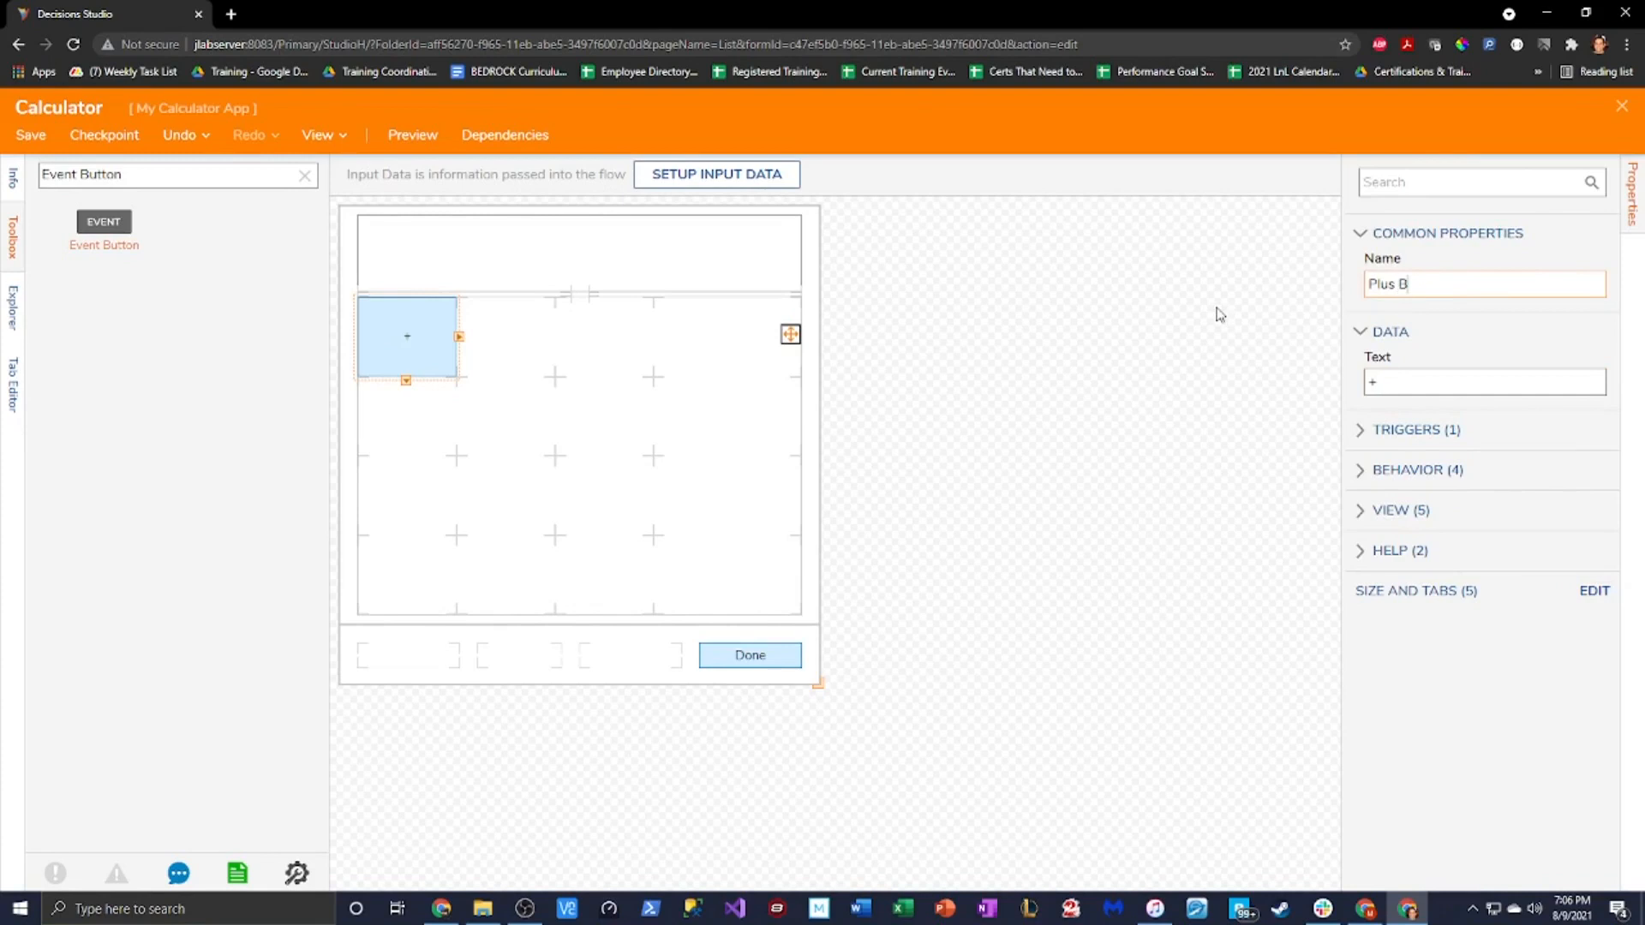
pyautogui.write('utton')
pyautogui.click(1398, 284)
pyautogui.write('Event')
# Add a second Event Button with Text - and Name Minus Event Button
pyautogui.moveTo(101, 238); pyautogui.dragTo(510, 343)
pyautogui.moveTo(1452, 380); pyautogui.dragTo(1157, 393)
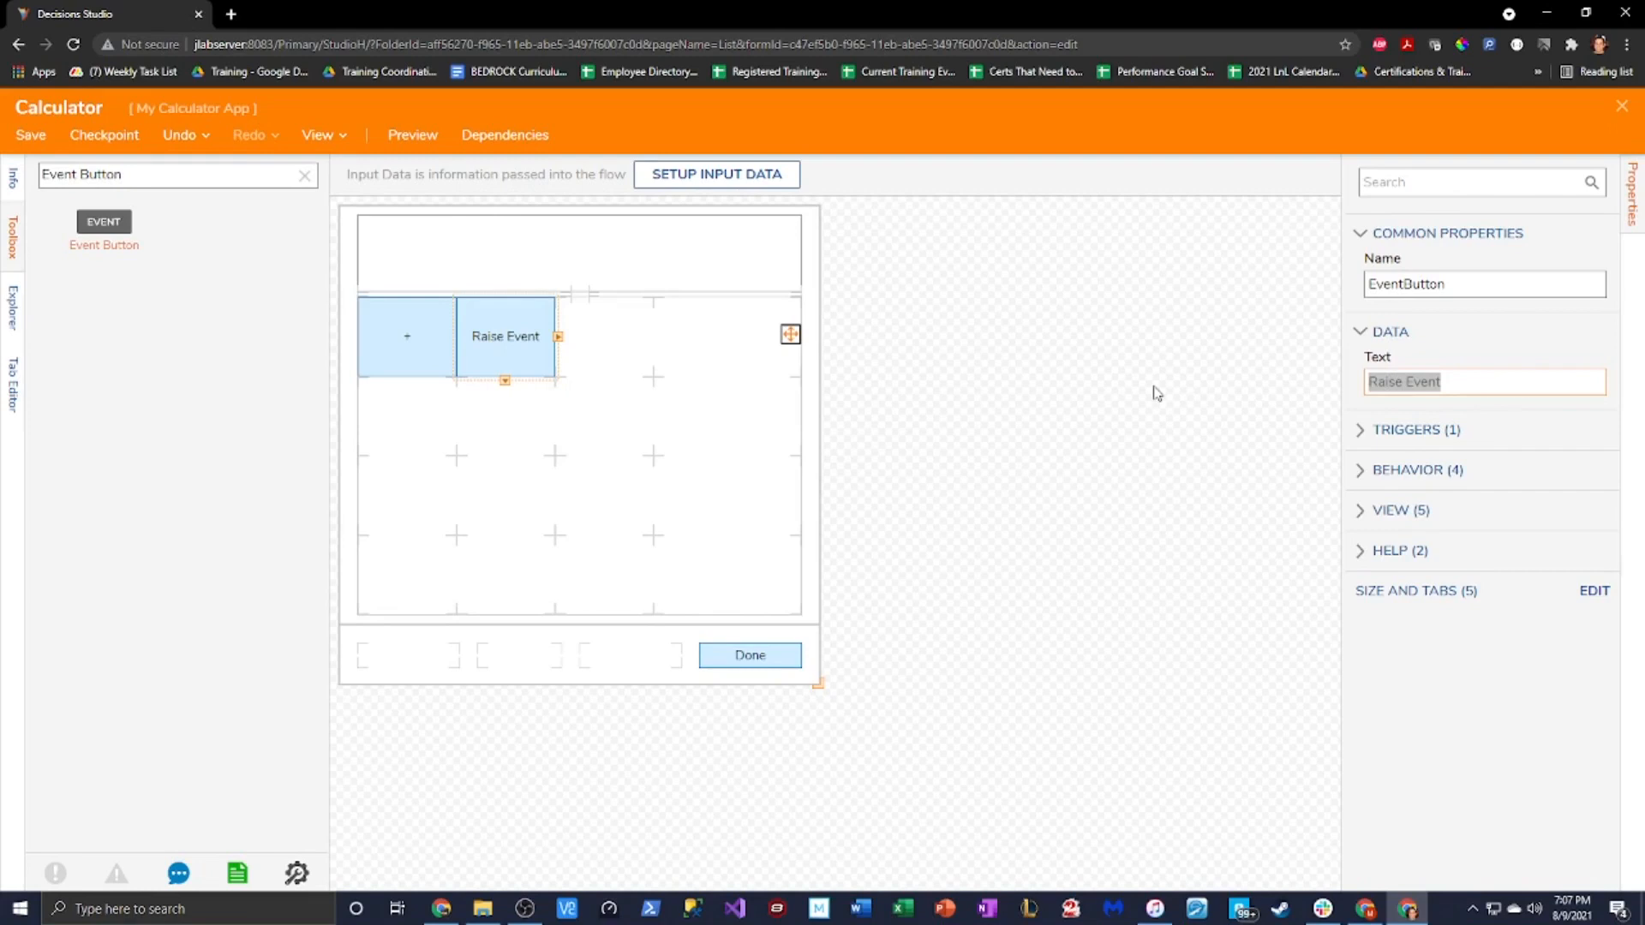
pyautogui.write('-')
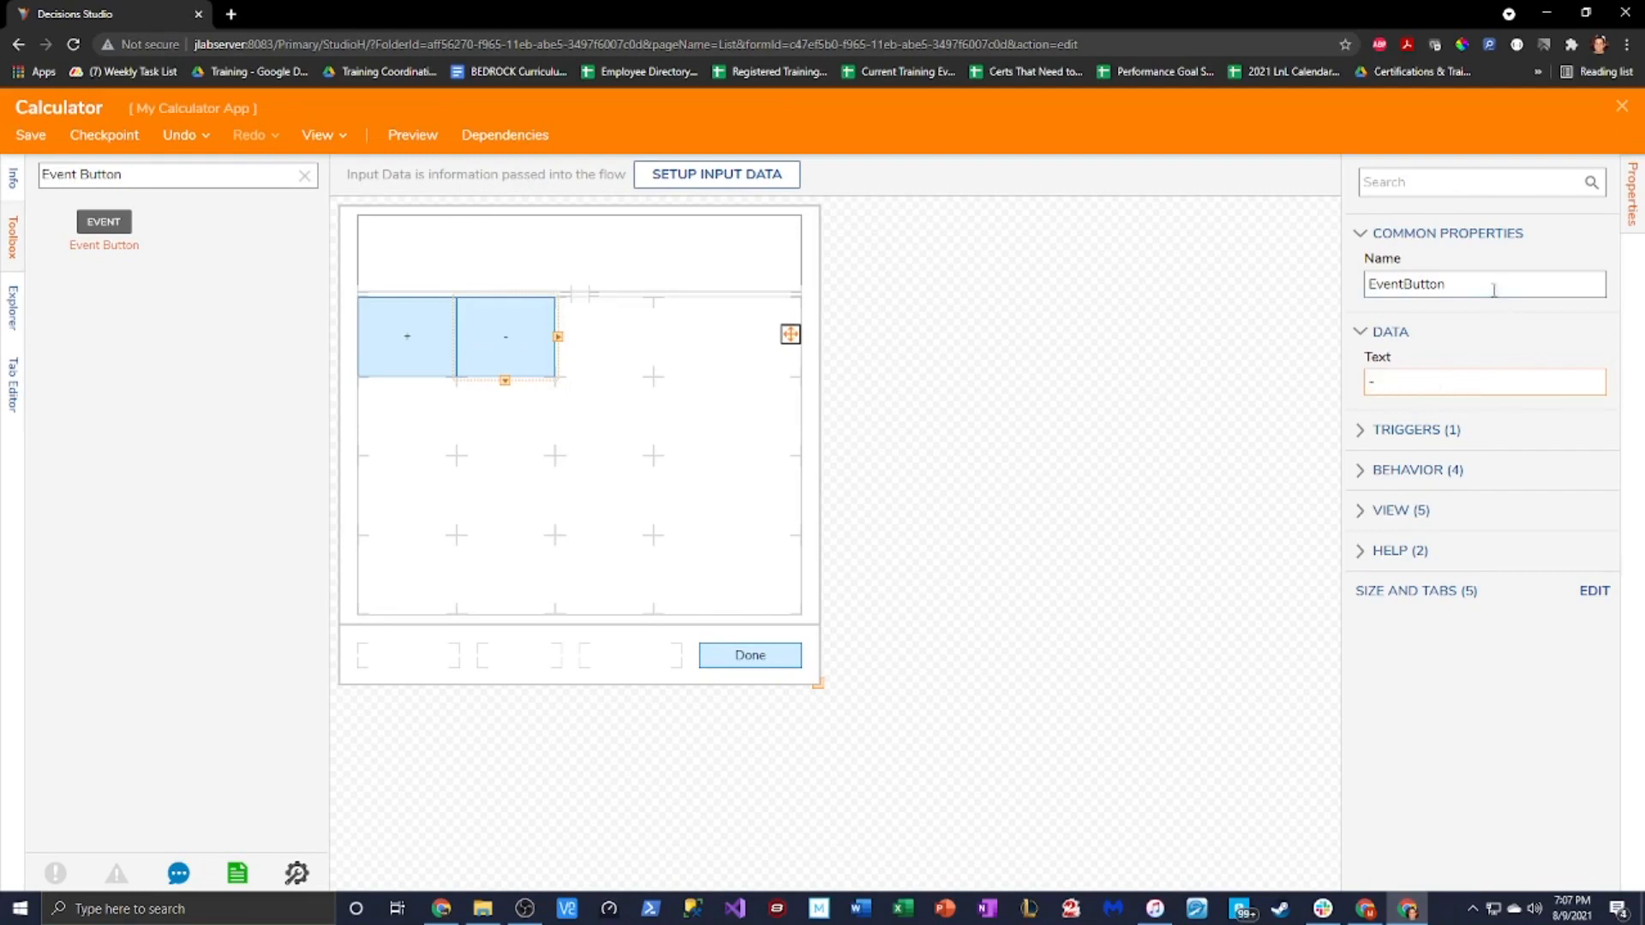
pyautogui.moveTo(1446, 283); pyautogui.dragTo(1183, 318)
pyautogui.press('BackSpace')
pyautogui.press('BackSpace')
pyautogui.press('BackSpace')
pyautogui.write('Minus')
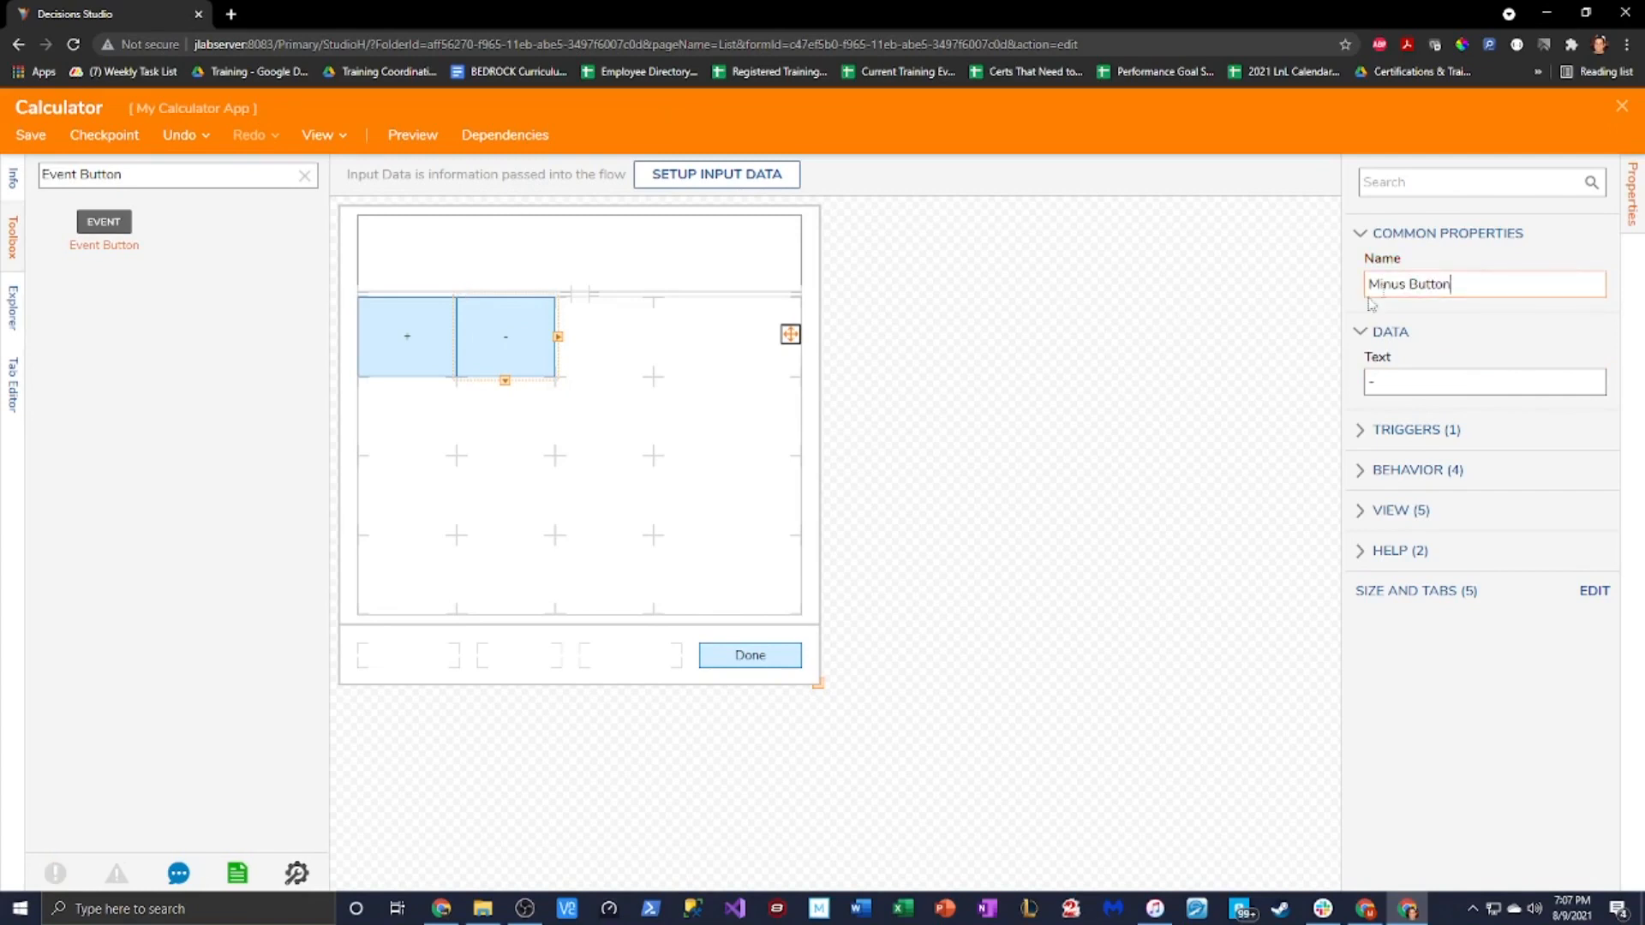
pyautogui.write(' Event')
# Move the - button into the top row's third cell and select the grid
pyautogui.click(409, 359)
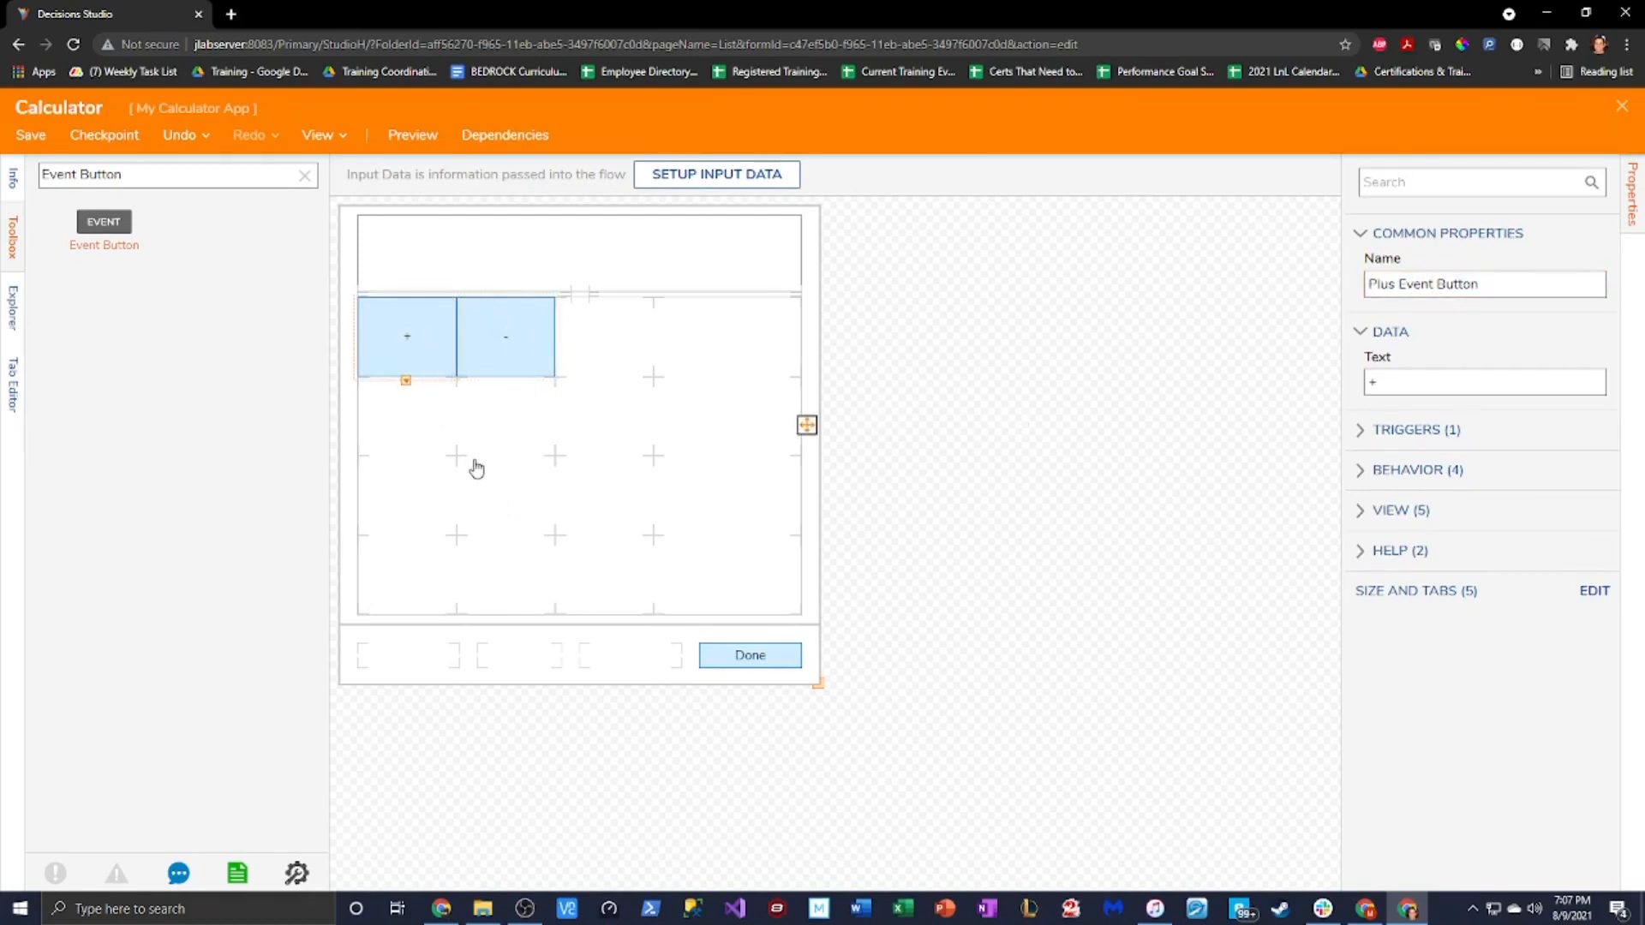
pyautogui.moveTo(510, 343); pyautogui.dragTo(548, 343)
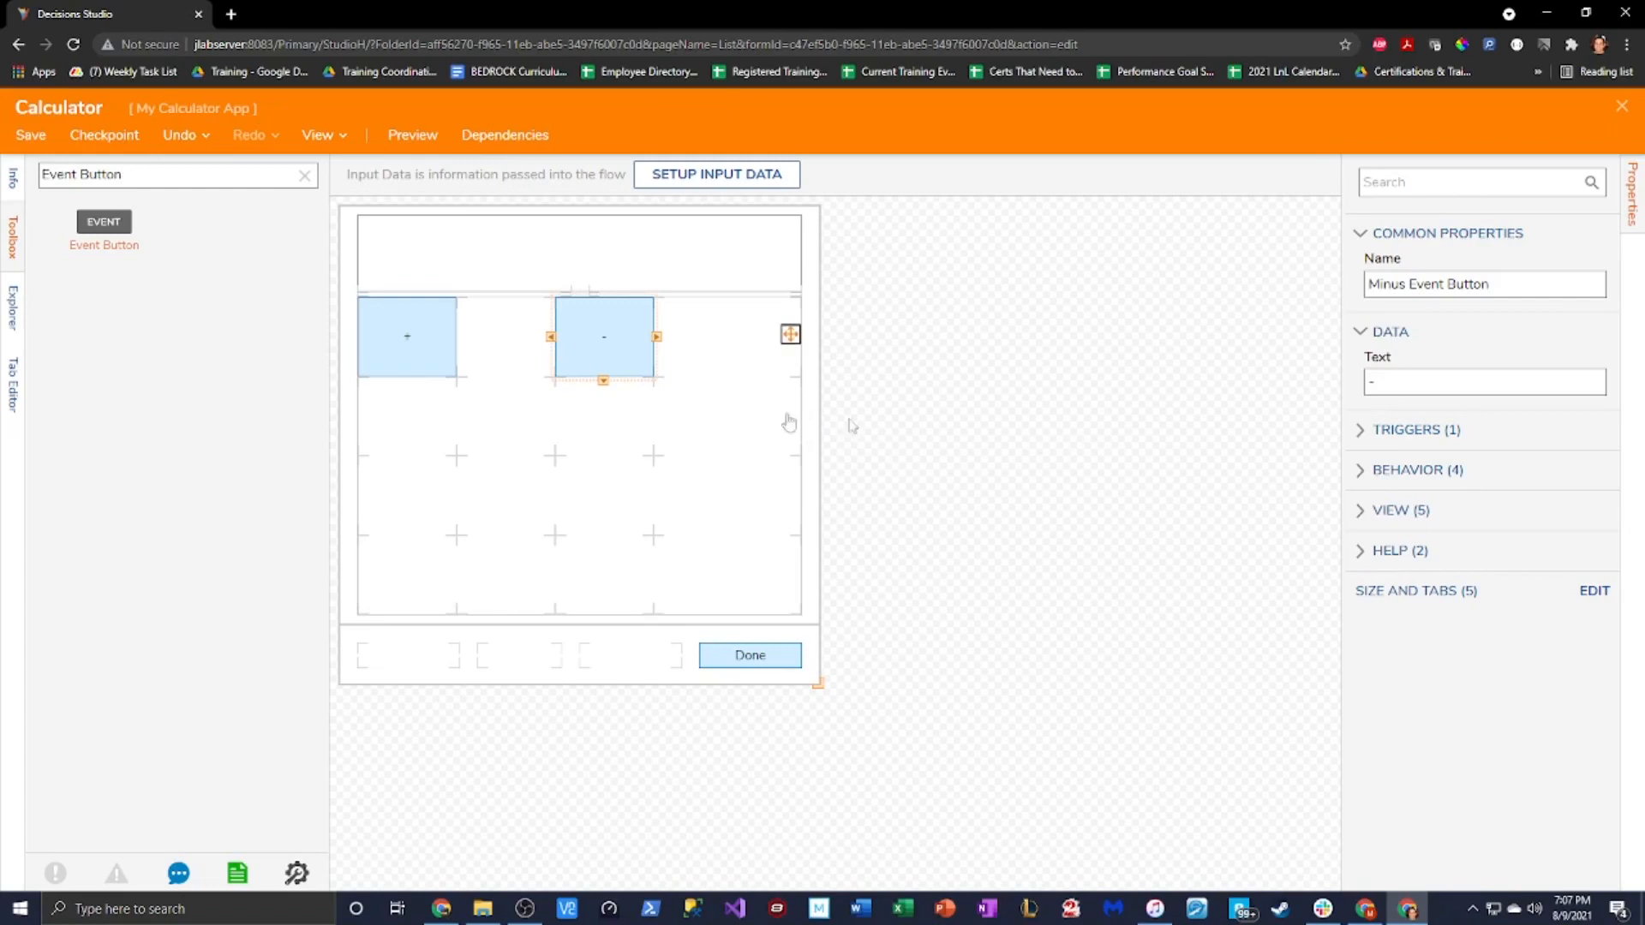
pyautogui.click(629, 438)
# In the grid's advanced layout, insert 5-unit spacer columns between the button columns
pyautogui.moveTo(1508, 448)
pyautogui.click(1586, 233)
pyautogui.press('Return')
pyautogui.write('5')
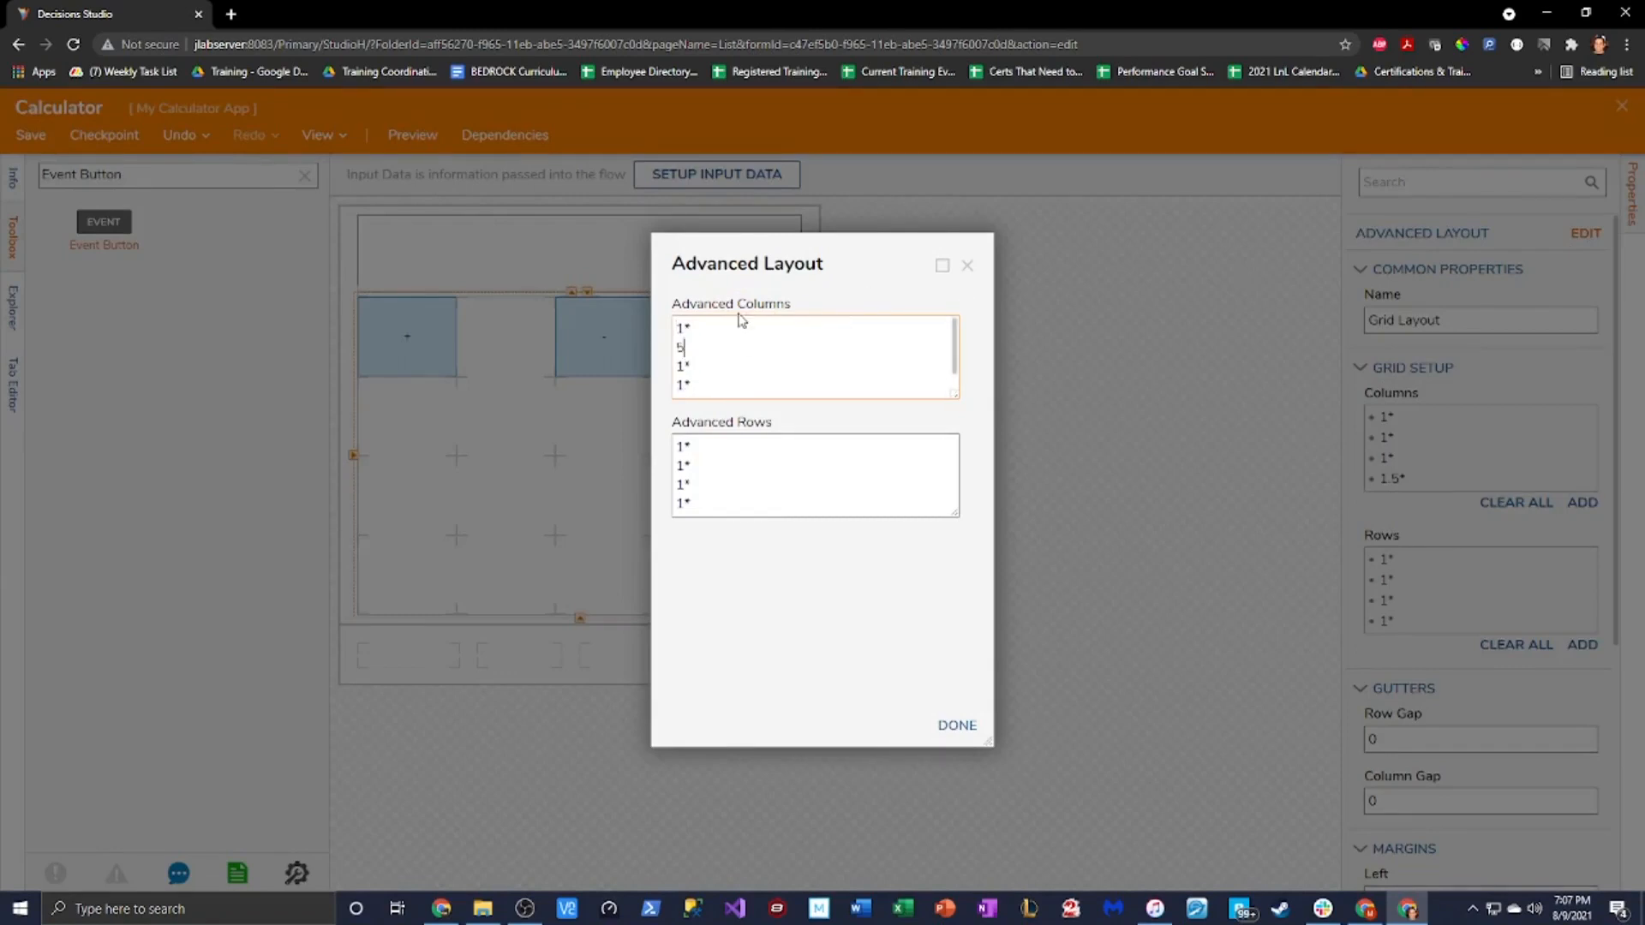
pyautogui.press('Right')
pyautogui.press('Return')
pyautogui.write('5')
pyautogui.press('Down')
pyautogui.press('Right')
pyautogui.press('Right')
pyautogui.press('Up')
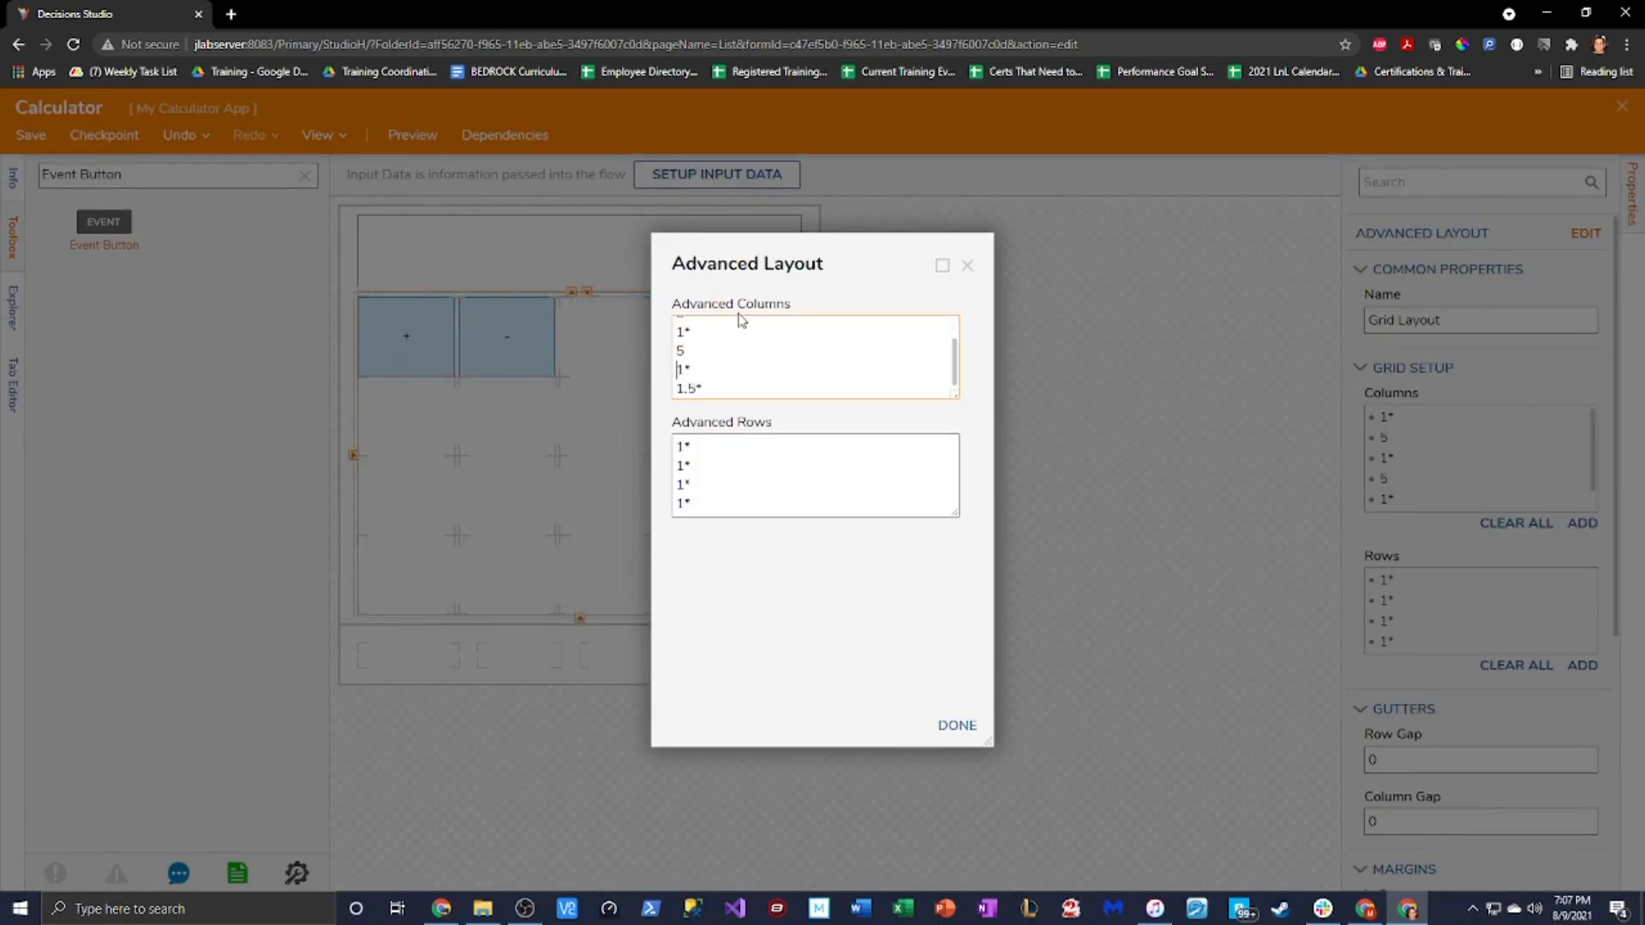
pyautogui.press('Return')
pyautogui.write('5')
pyautogui.press('Down')
pyautogui.press('Return')
pyautogui.write('5')
# Insert 5-unit spacer rows between the button rows and apply the layout
pyautogui.click(719, 439)
pyautogui.press('Return')
pyautogui.write('5')
pyautogui.press('Down')
pyautogui.press('Right')
pyautogui.press('Return')
pyautogui.write('5')
pyautogui.press('Down')
pyautogui.press('Right')
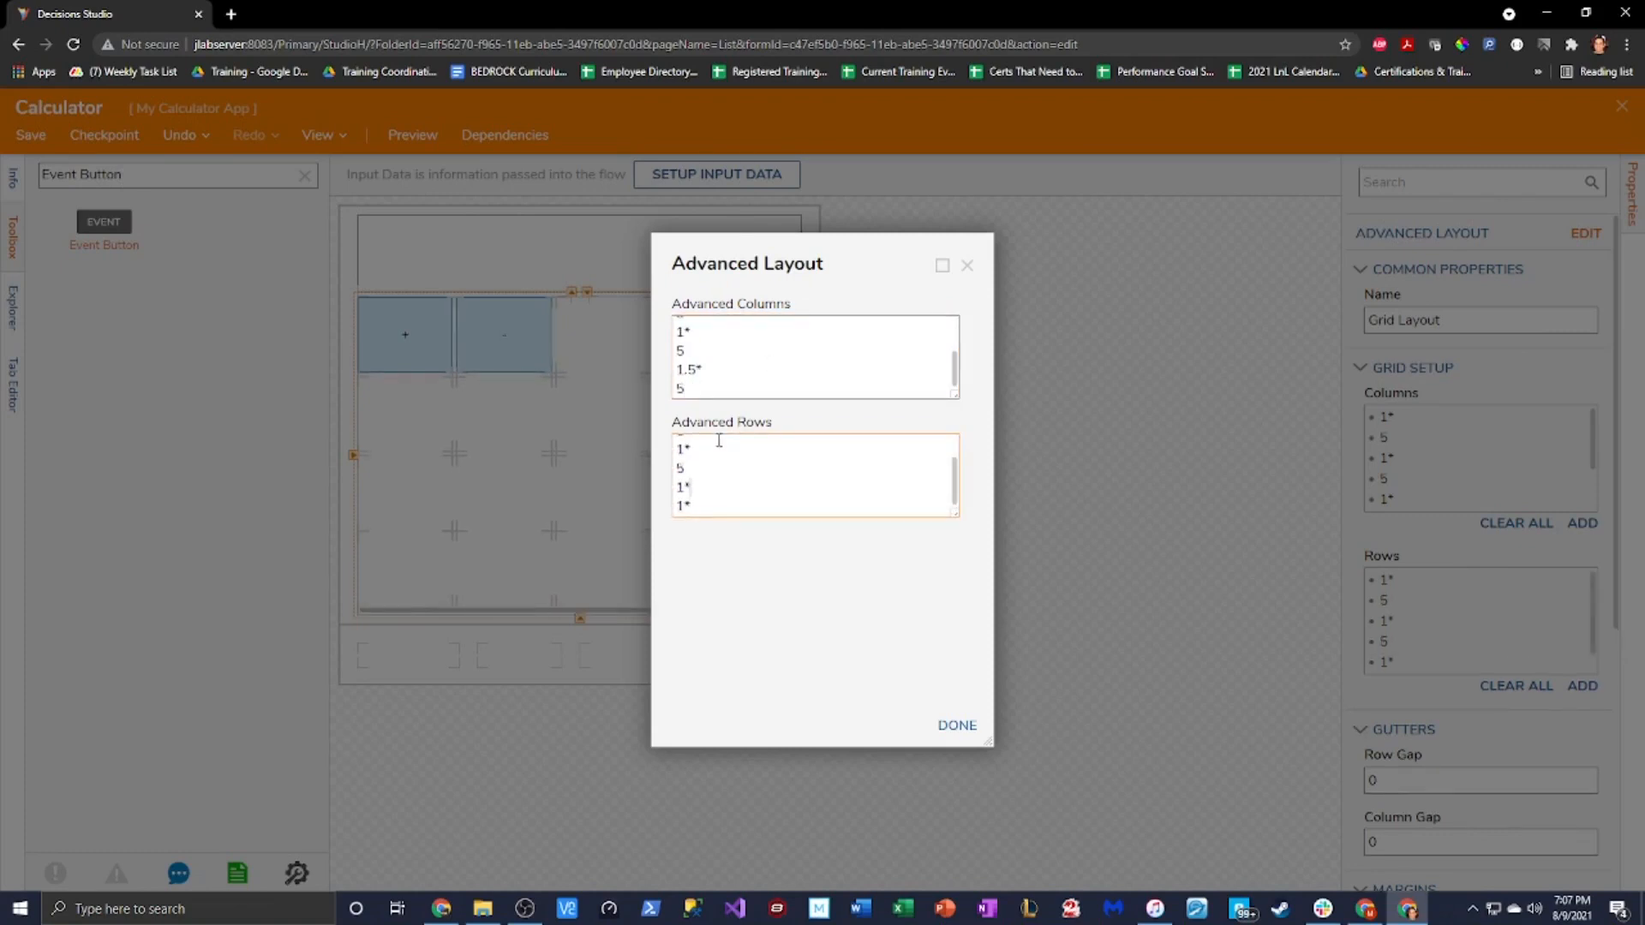
pyautogui.scroll(-1, 738, 480)
pyautogui.scroll(1, 751, 489)
pyautogui.click(956, 725)
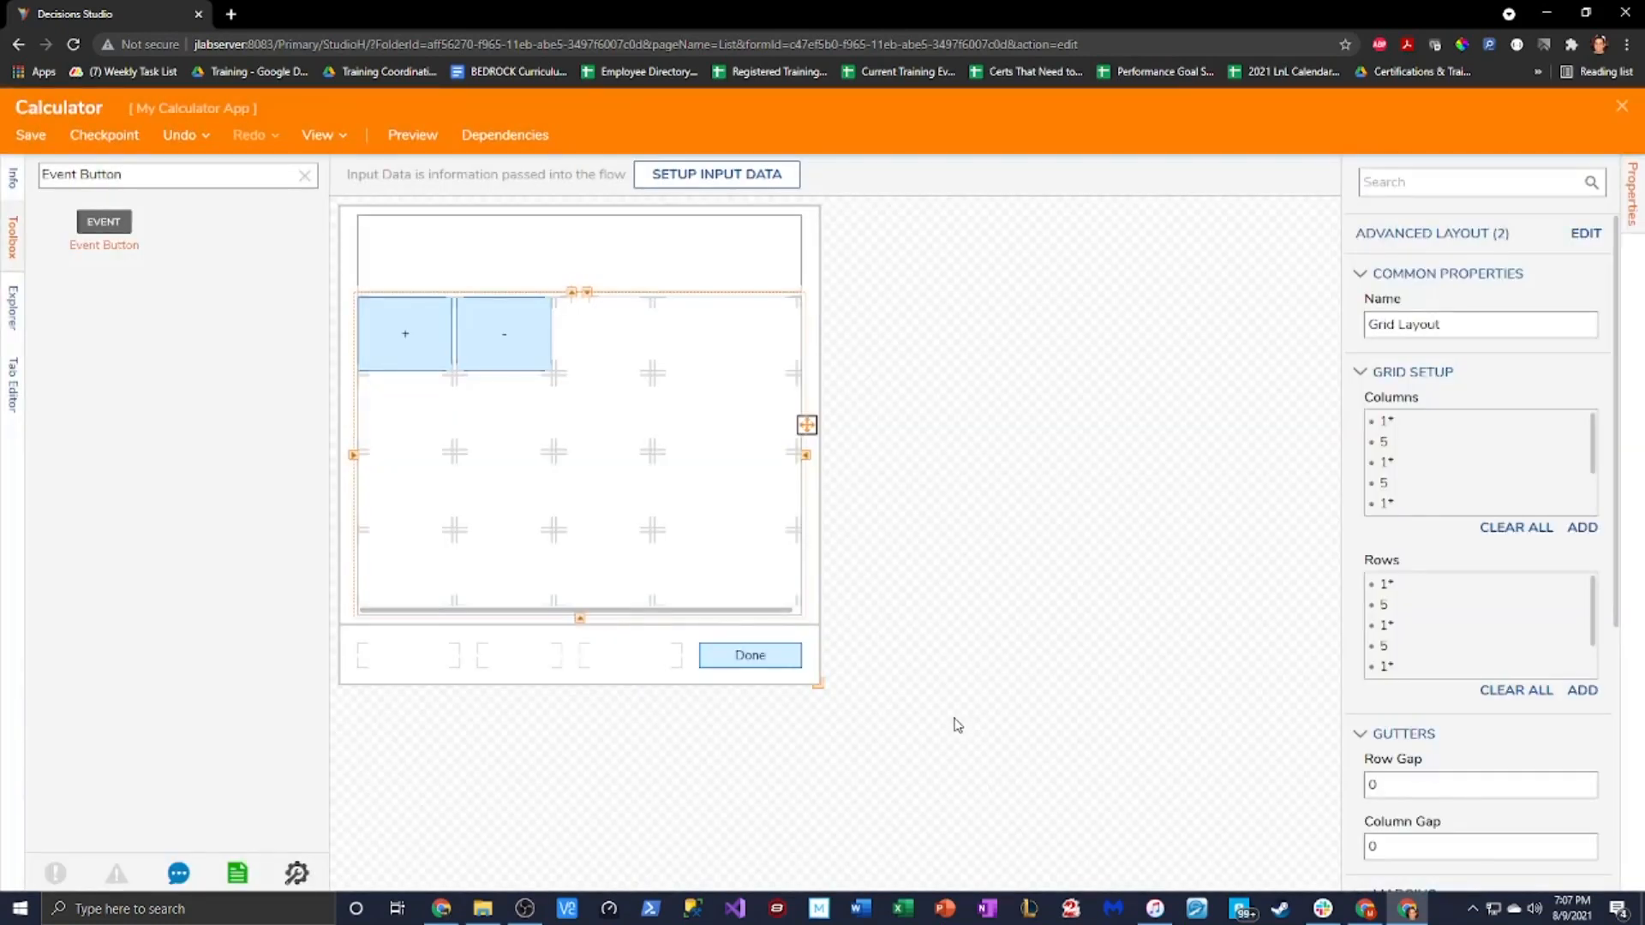
# Add an event button right of the - button, labelled / with a Divide Event name
pyautogui.click(524, 347)
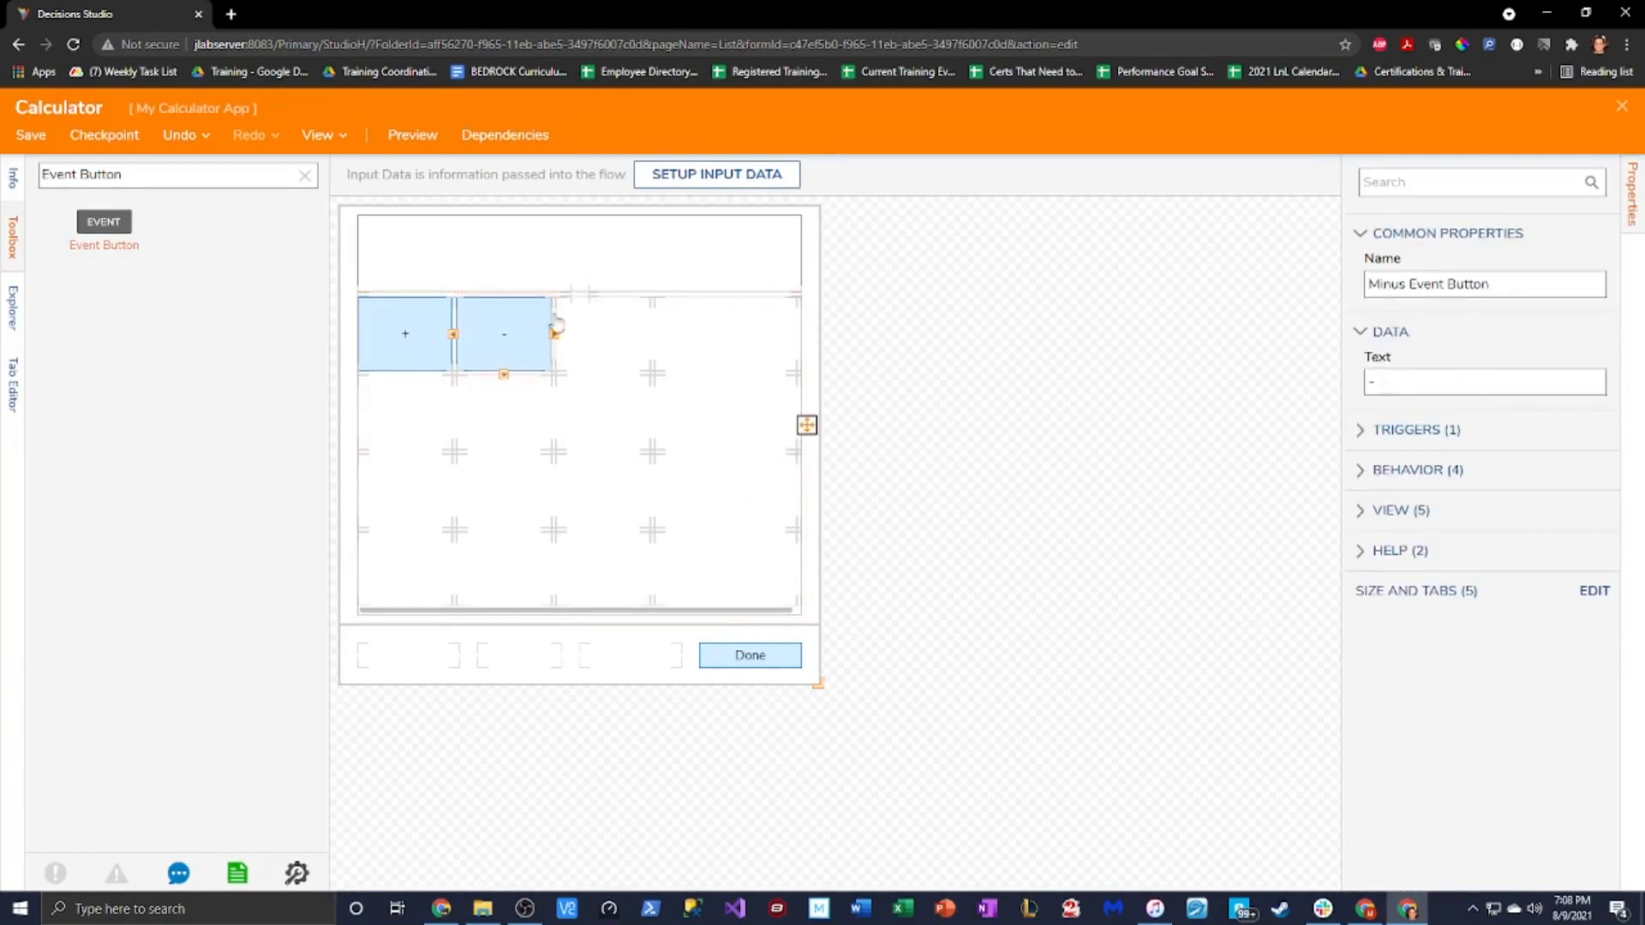
pyautogui.moveTo(103, 221); pyautogui.dragTo(604, 333)
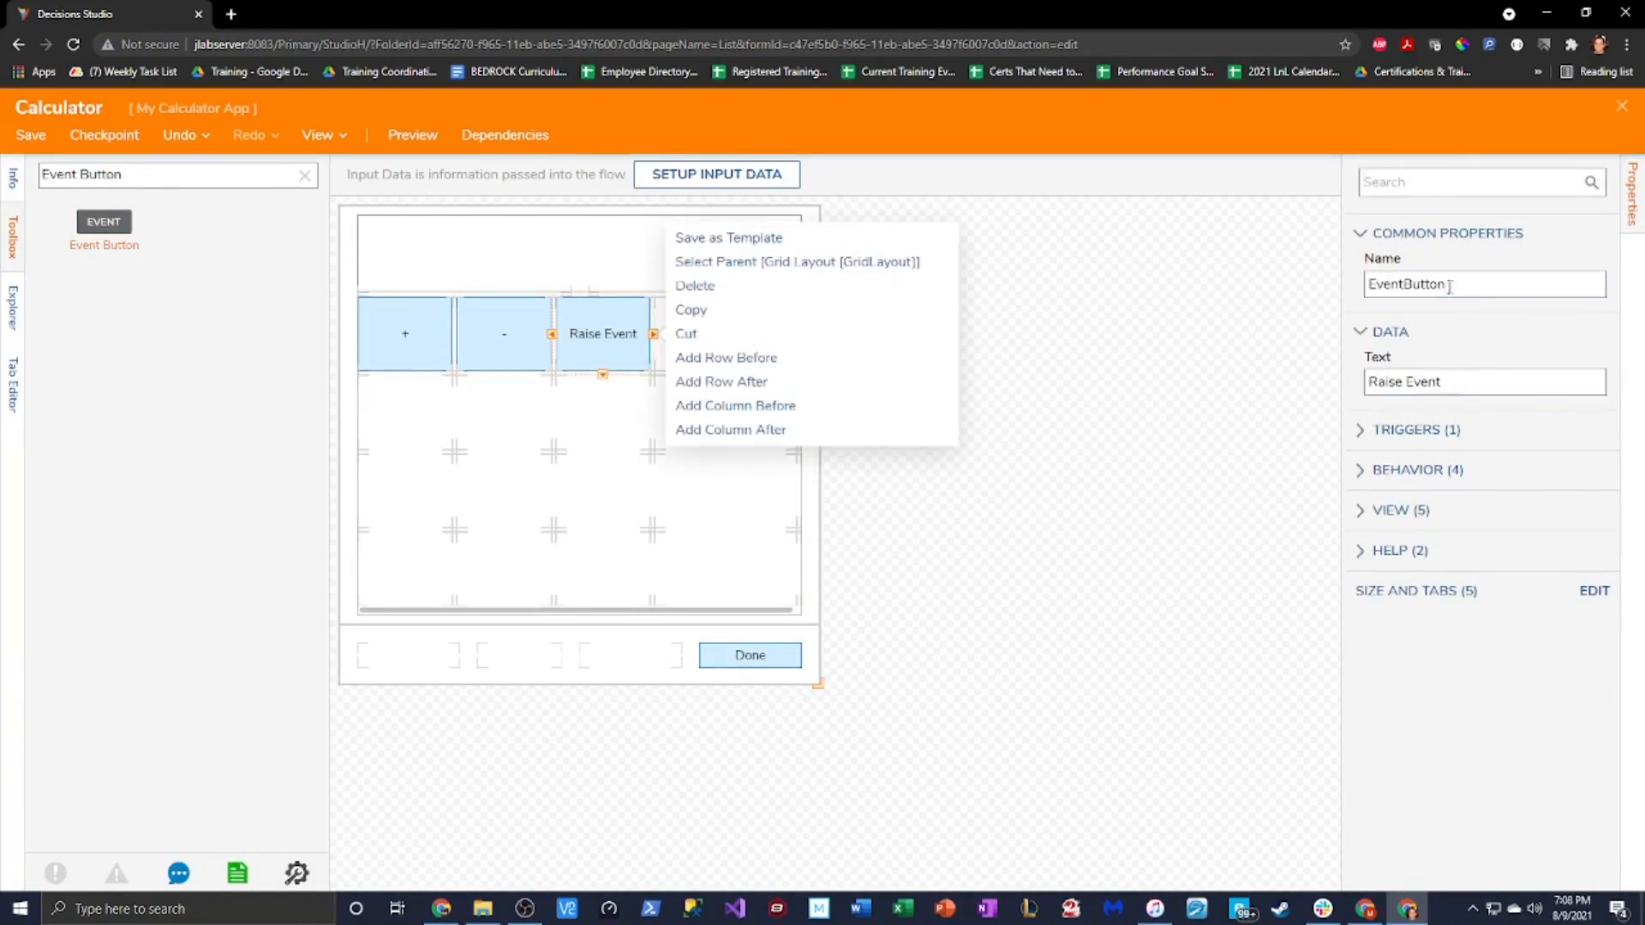
pyautogui.moveTo(1449, 287); pyautogui.dragTo(1110, 327)
pyautogui.press('BackSpace')
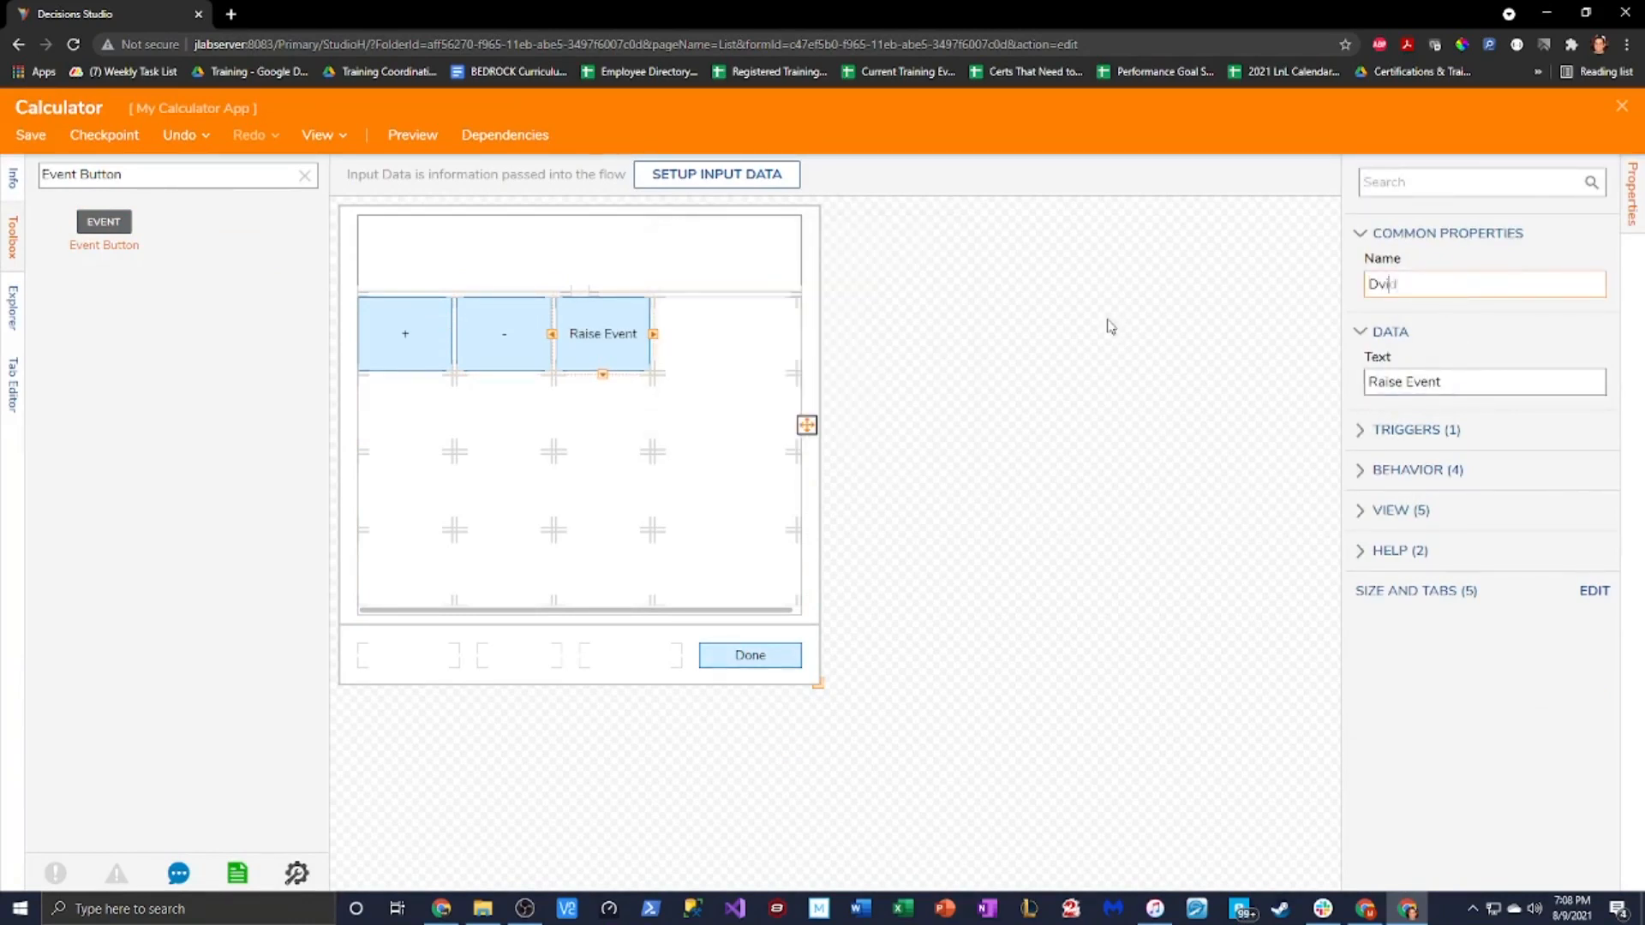
pyautogui.write('Divide Event B')
pyautogui.press('Tab')
pyautogui.write('/')
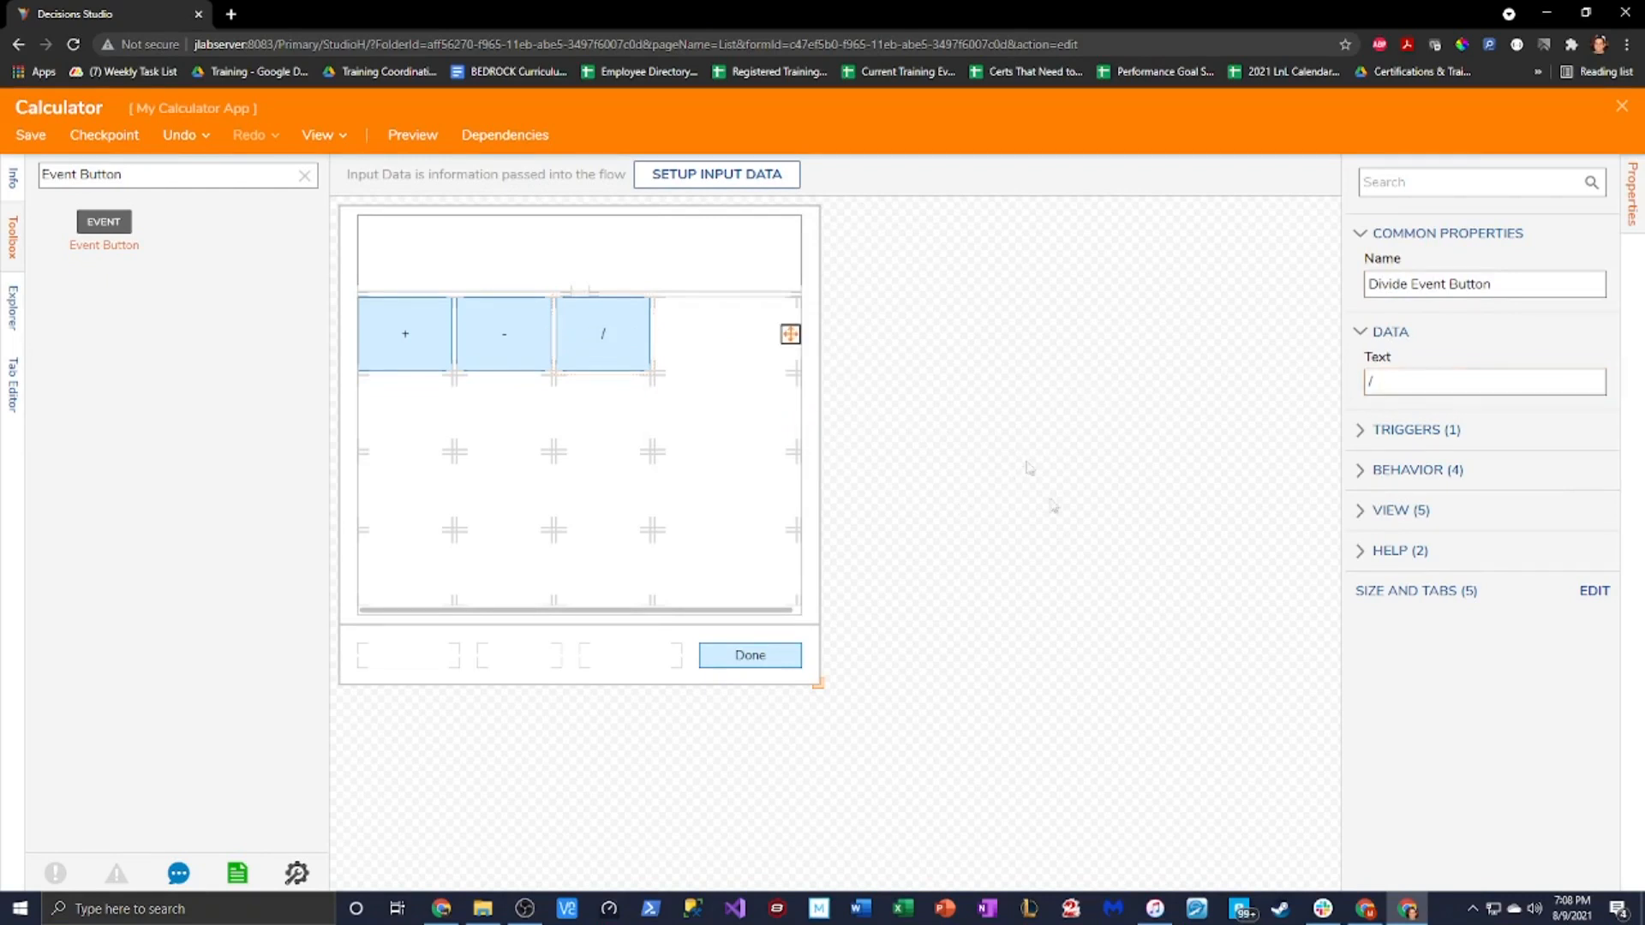
pyautogui.click(932, 450)
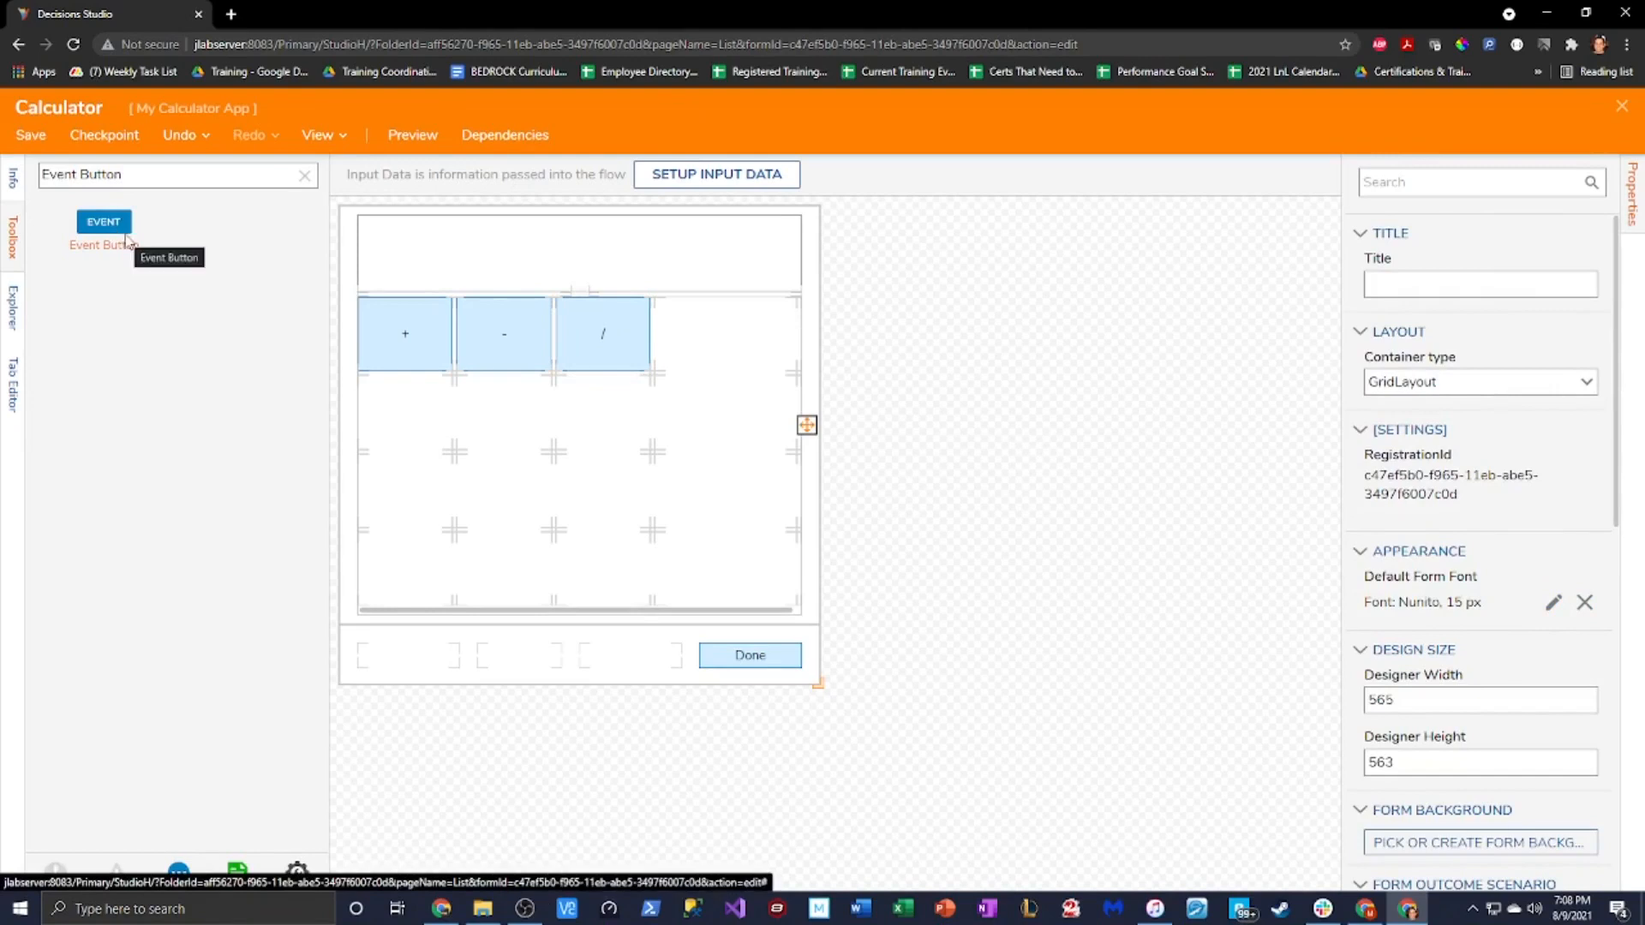
# Add an event button right of the / button, labelled x and named Multiply Event Button
pyautogui.moveTo(118, 231); pyautogui.dragTo(724, 336)
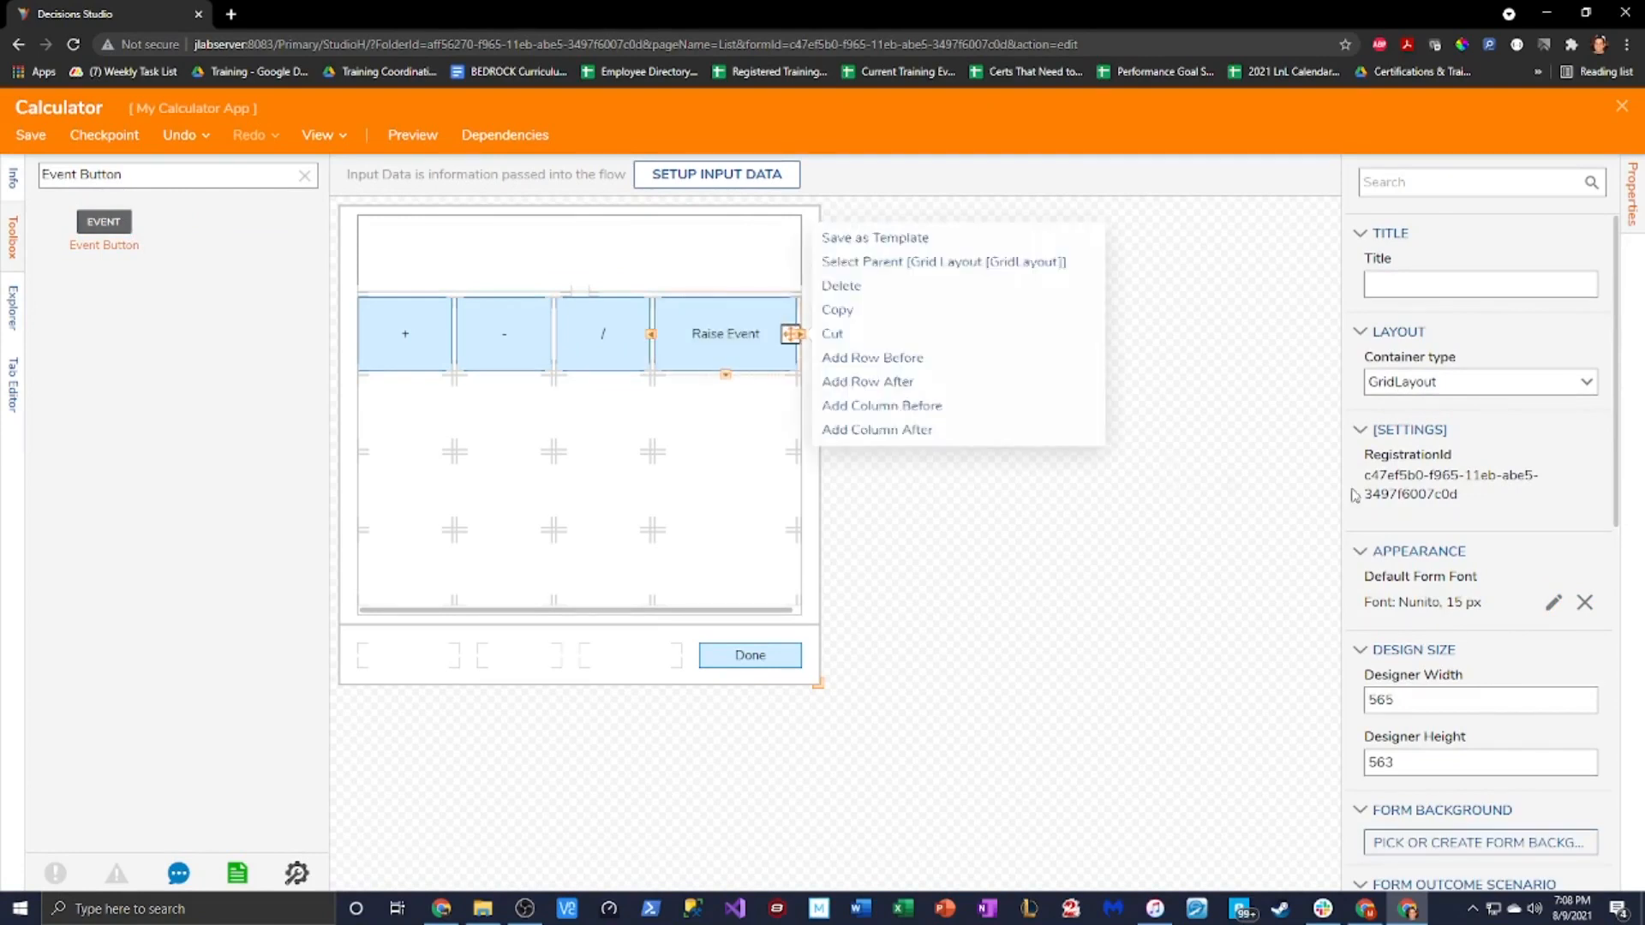
pyautogui.tripleClick(1475, 381)
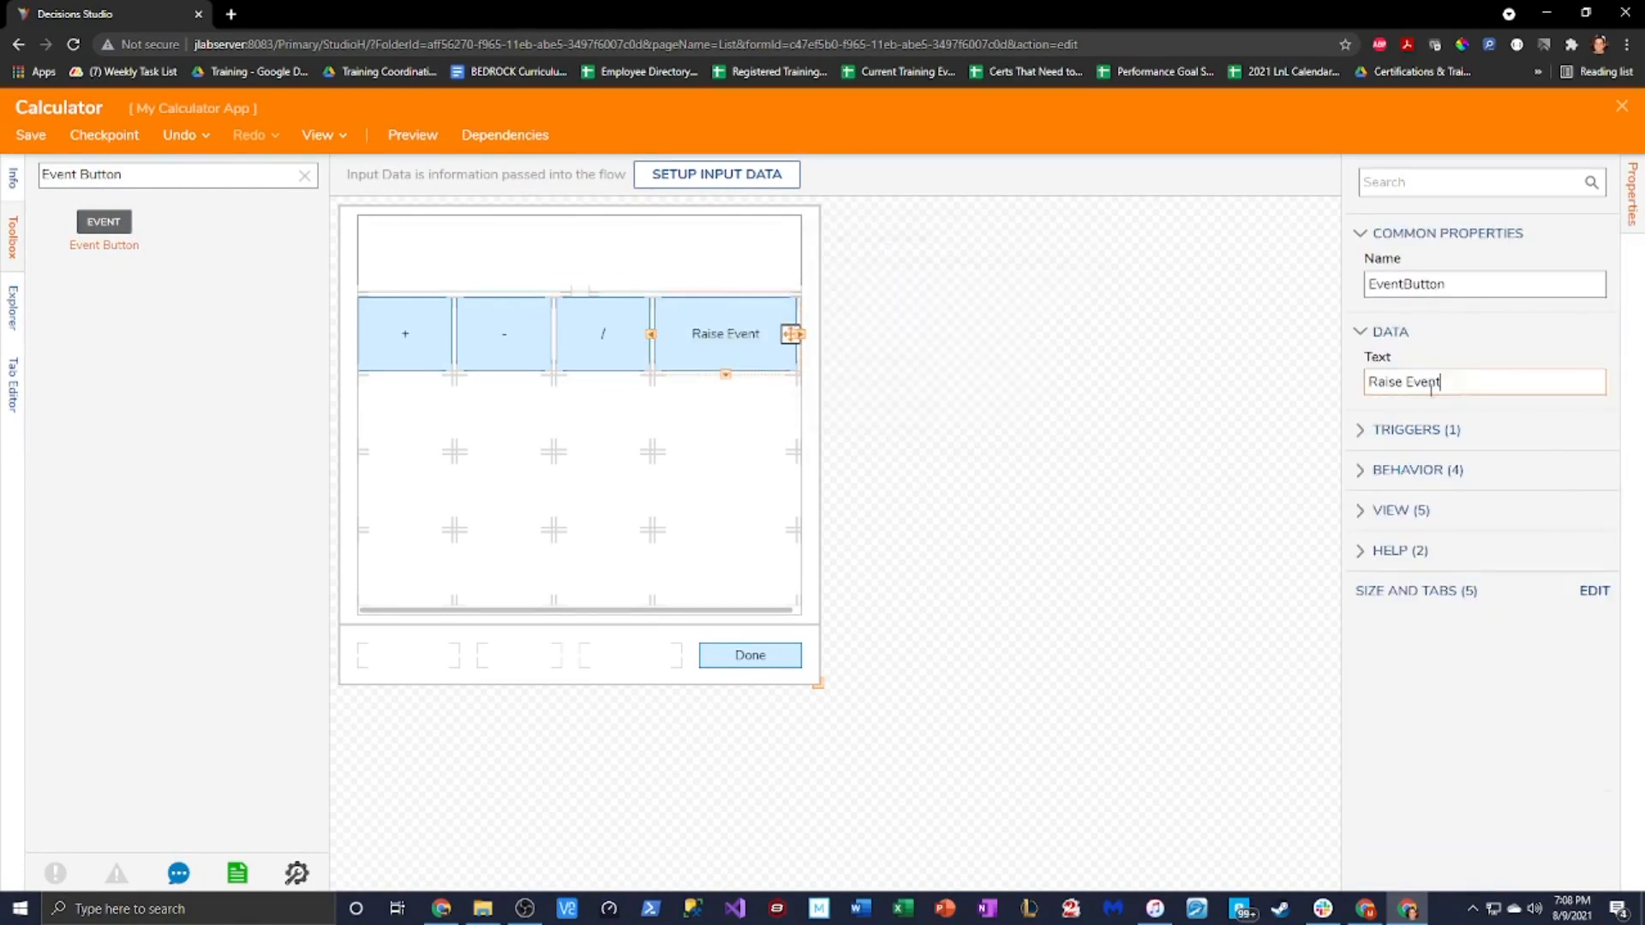
pyautogui.write('x')
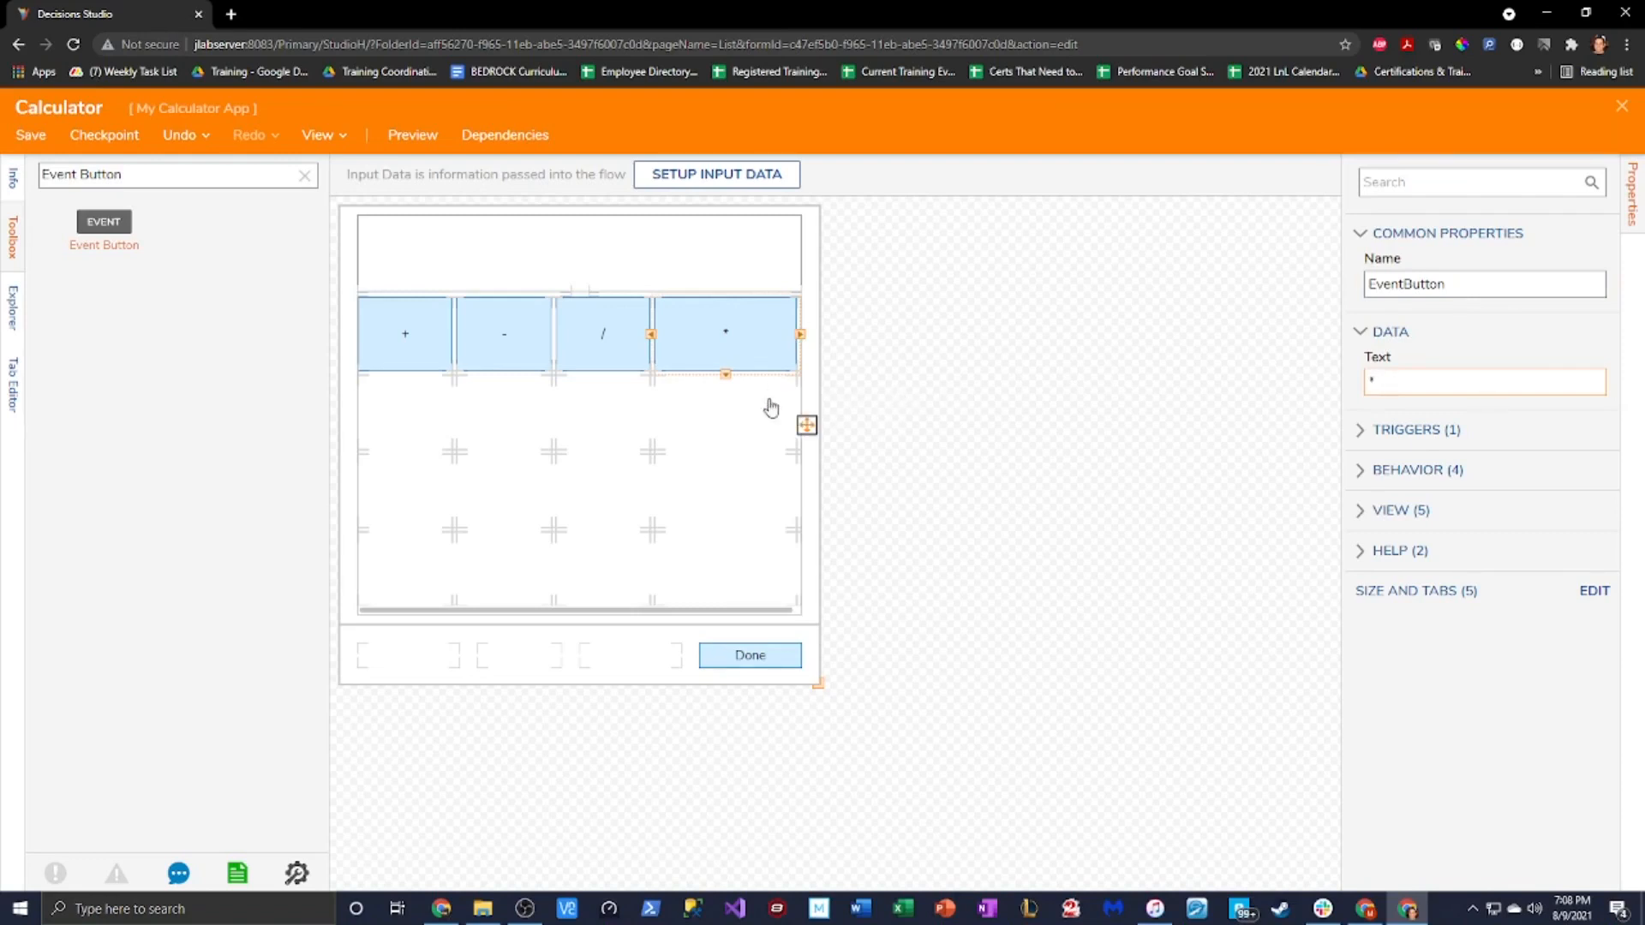
pyautogui.doubleClick(1471, 296)
pyautogui.write('Ev')
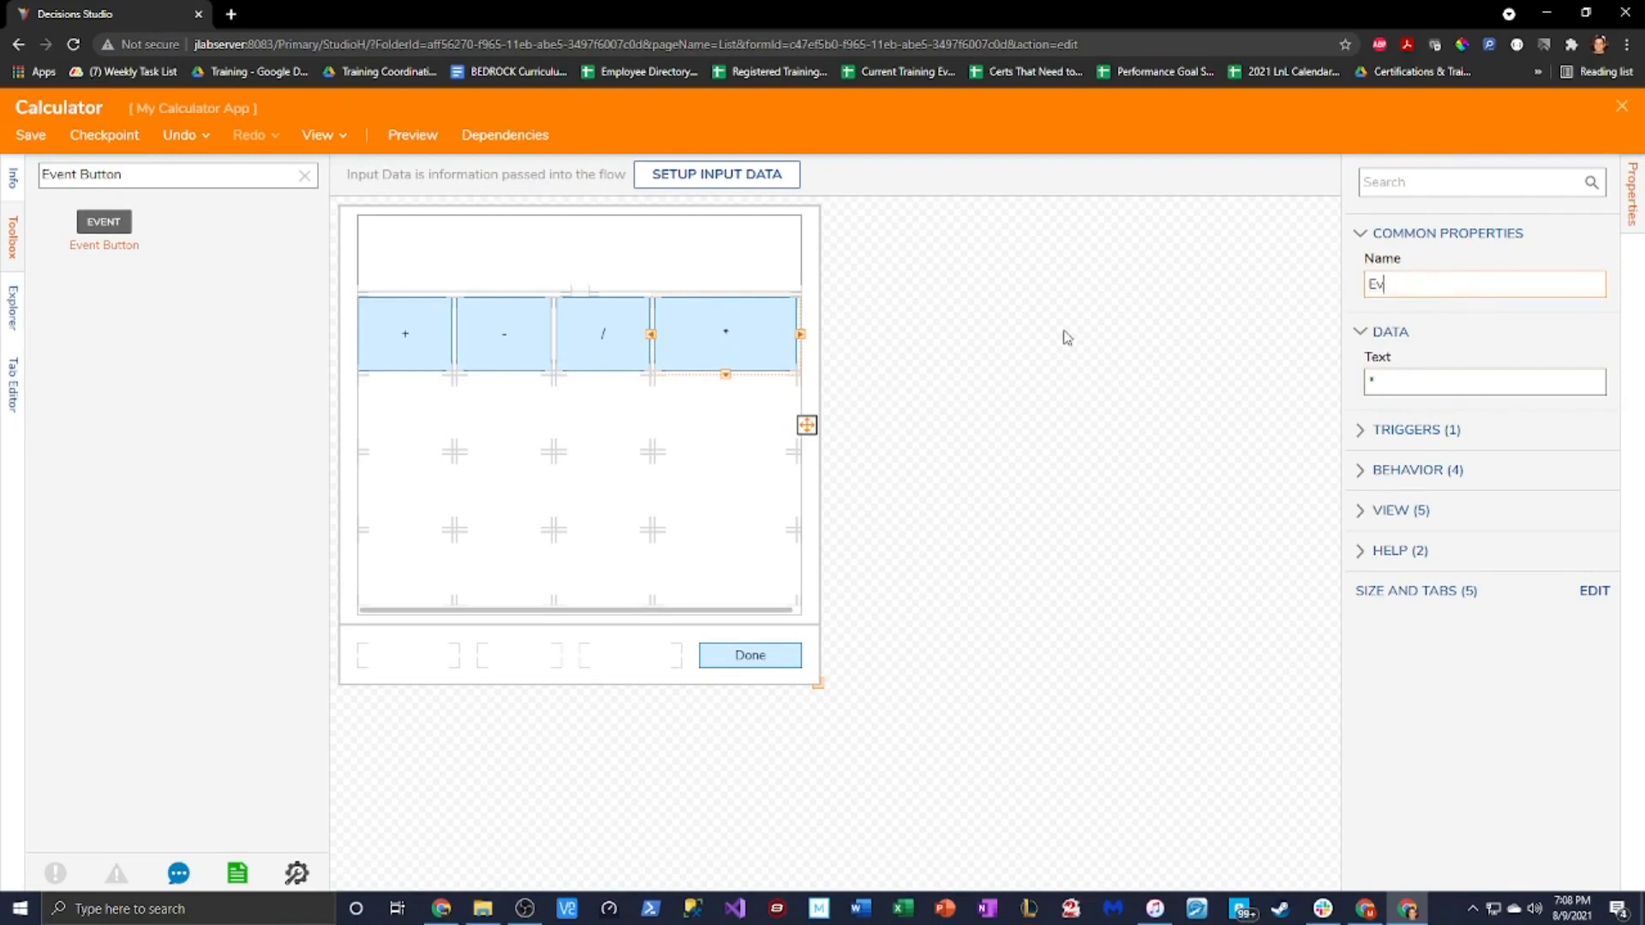
pyautogui.write('Multiply Event Button')
# Add digit event buttons 1, 2 and 3 in the row under the operators, each named after its digit
pyautogui.click(948, 474)
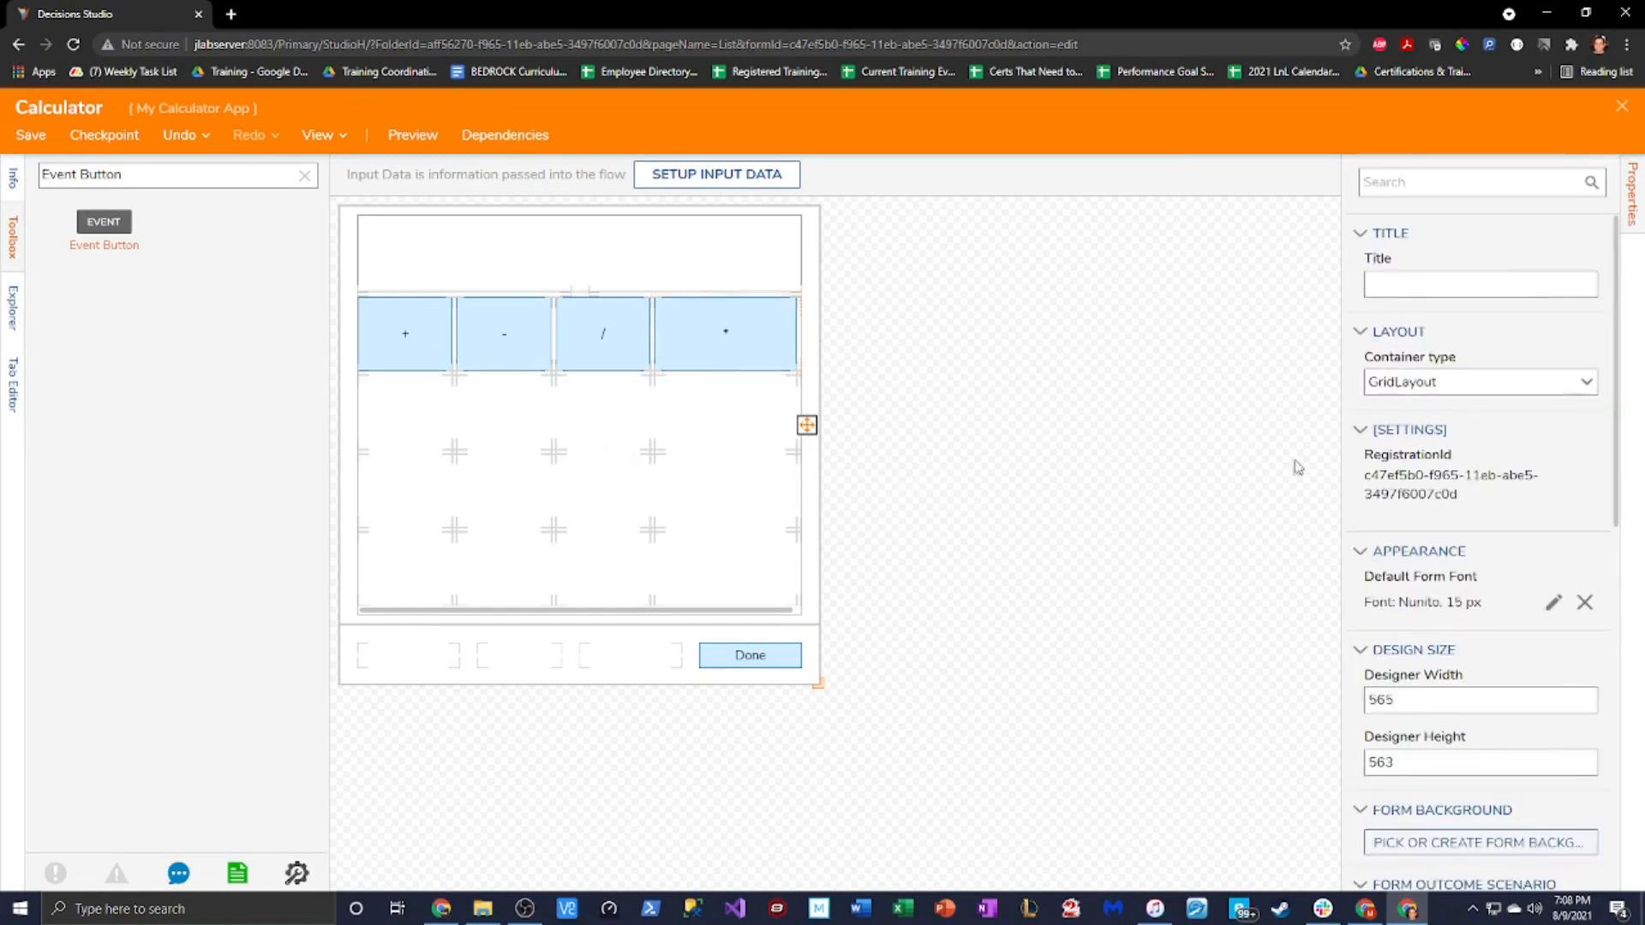
pyautogui.moveTo(128, 239); pyautogui.dragTo(395, 411)
pyautogui.moveTo(1471, 386); pyautogui.dragTo(1093, 395)
pyautogui.write('1')
pyautogui.click(1376, 284)
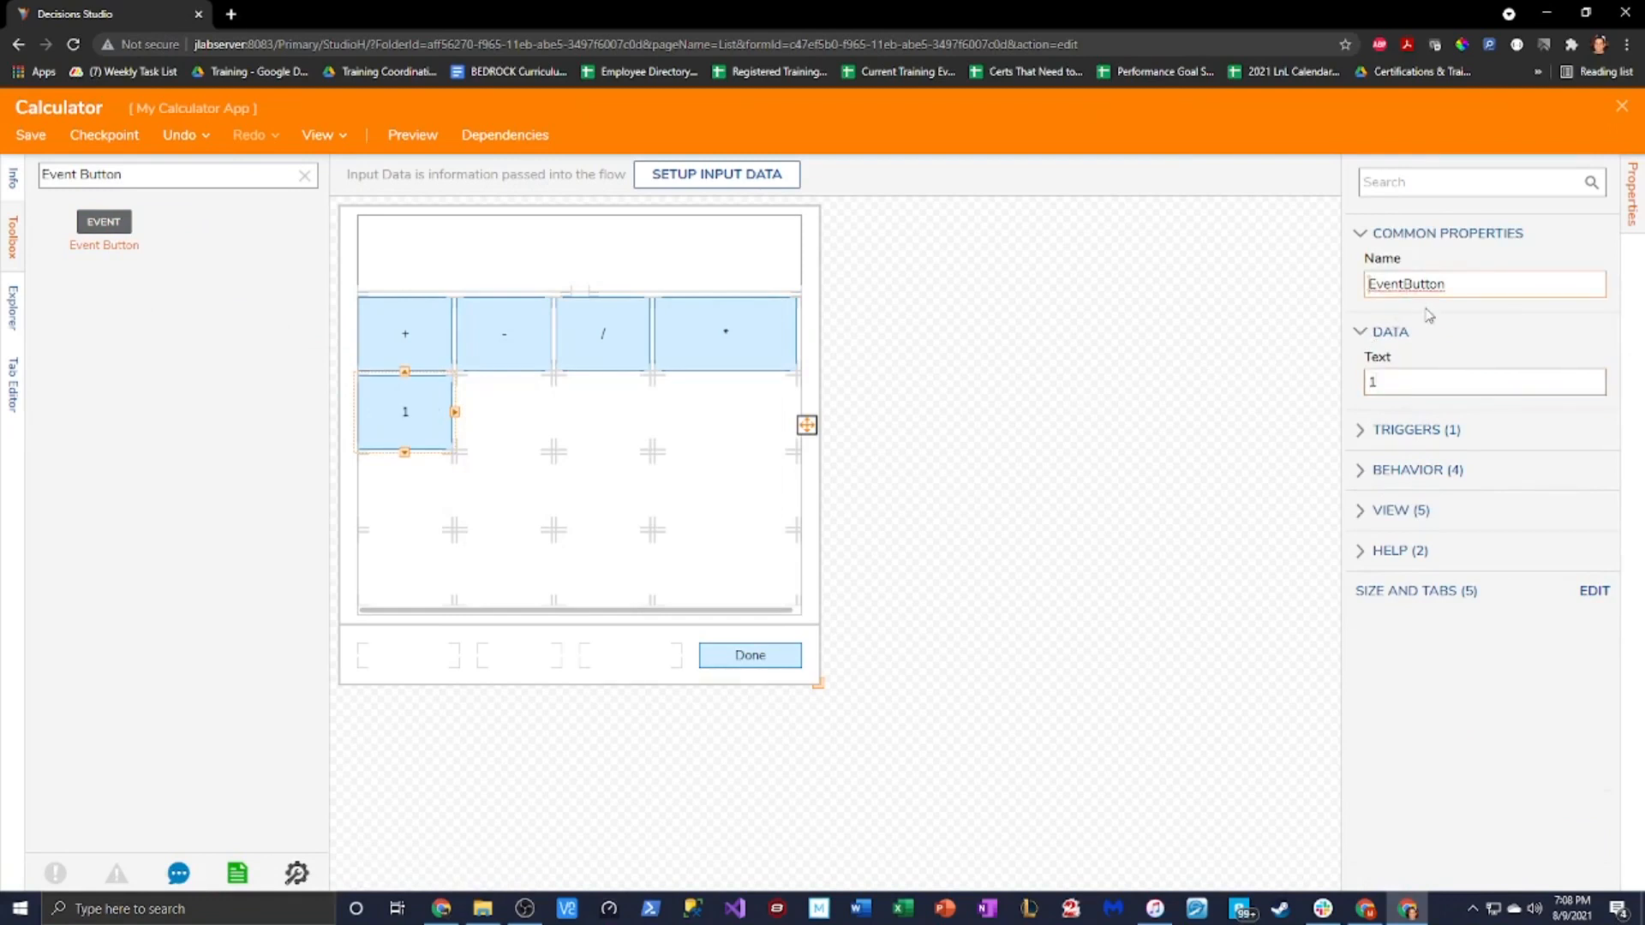
pyautogui.write('1')
pyautogui.click(1418, 284)
pyautogui.moveTo(103, 221); pyautogui.dragTo(480, 419)
pyautogui.write('R2')
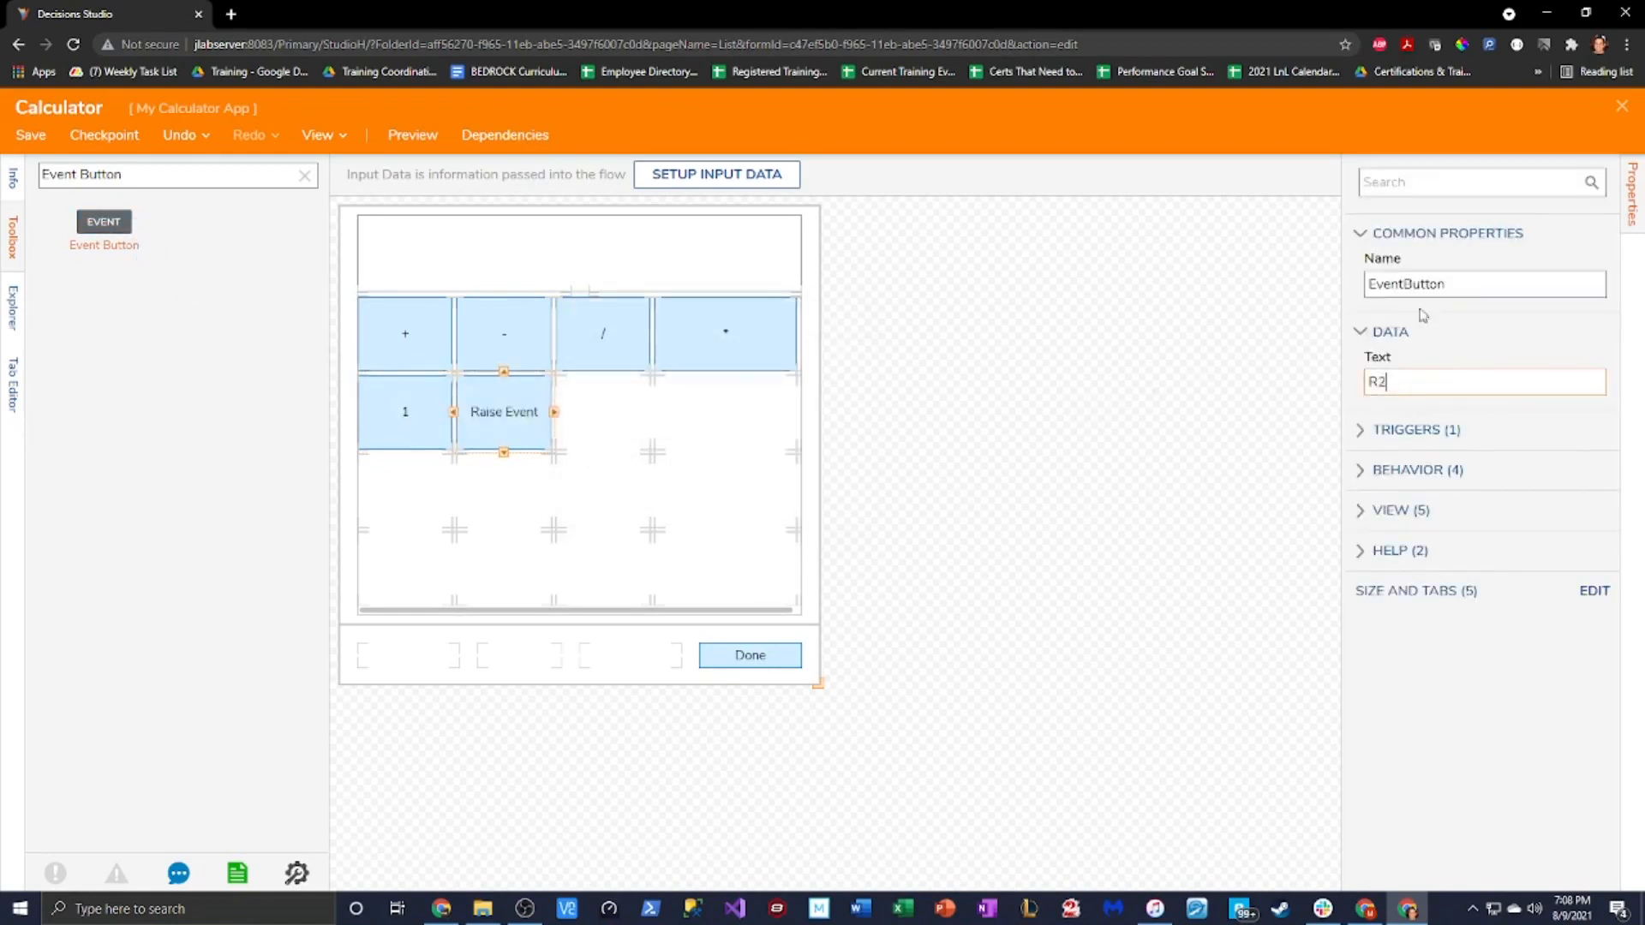
pyautogui.press('BackSpace')
pyautogui.press('BackSpace')
pyautogui.write('2')
pyautogui.click(1367, 284)
pyautogui.write('2')
pyautogui.moveTo(104, 221); pyautogui.dragTo(600, 415)
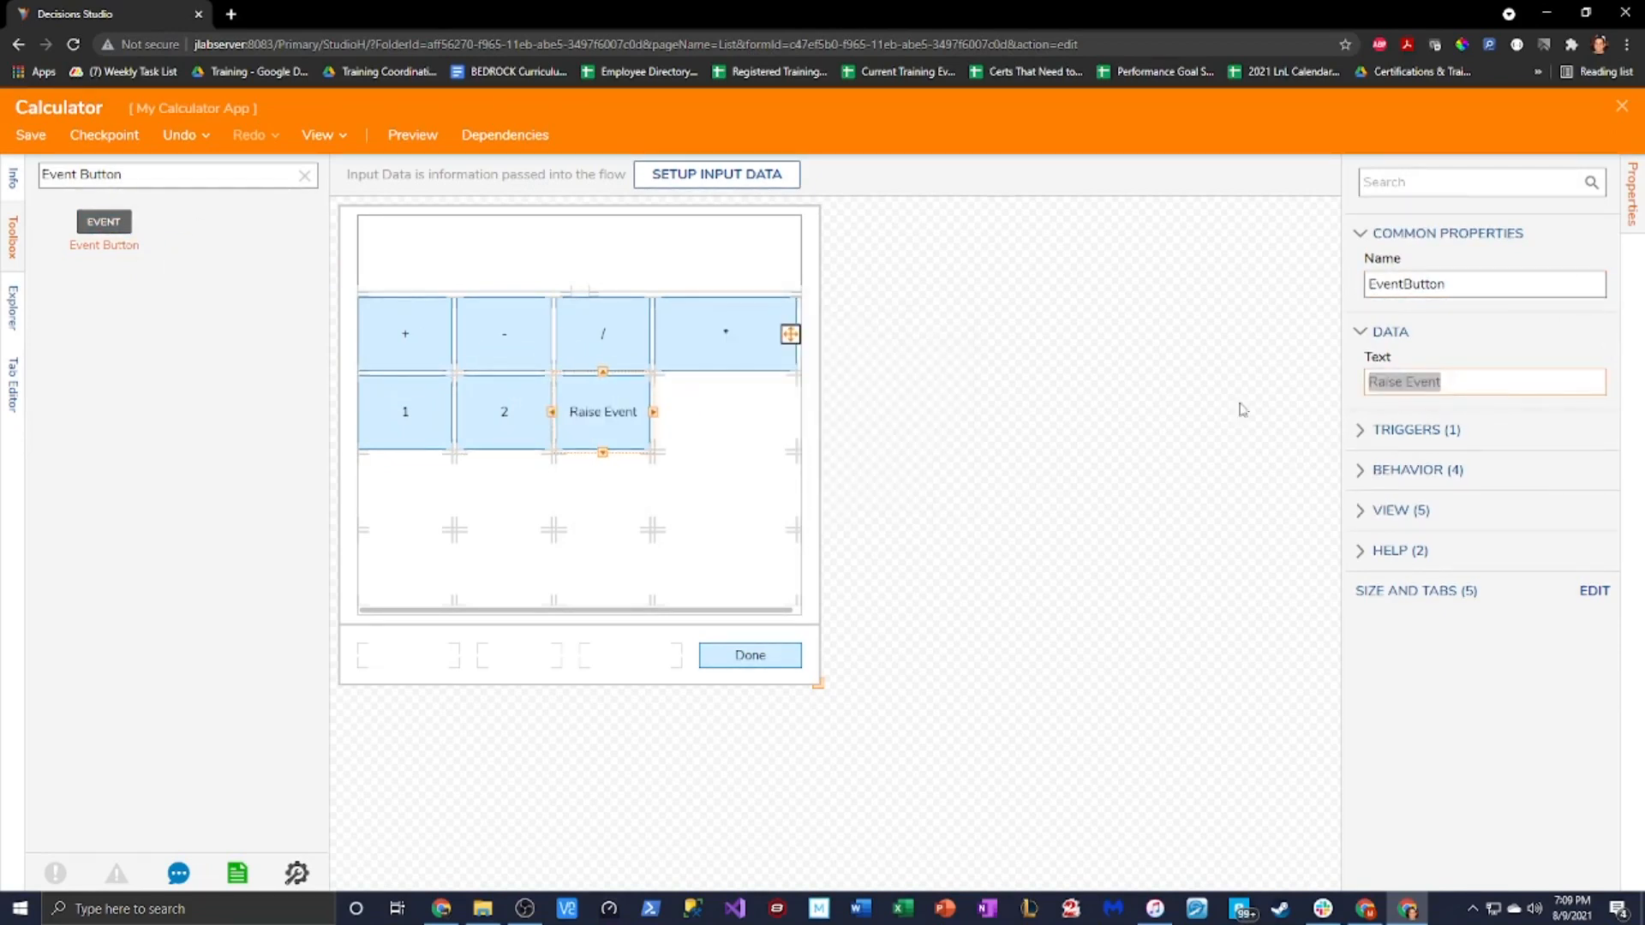
pyautogui.write('3')
pyautogui.click(1370, 284)
pyautogui.write('3')
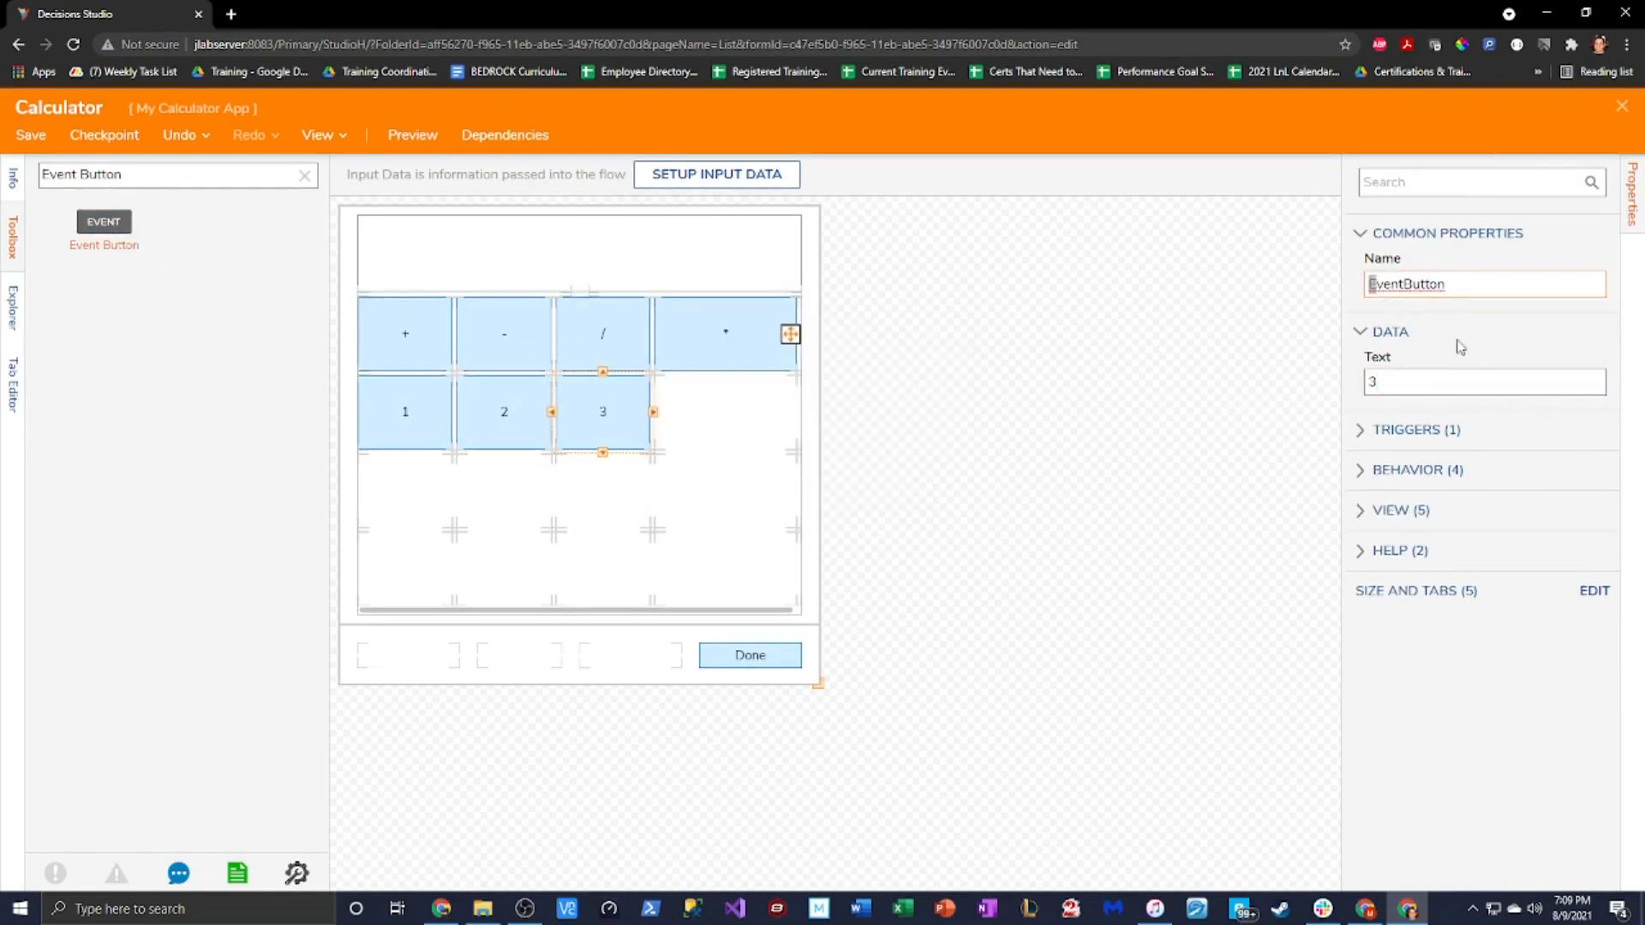
# Add digit event buttons 4, 5 and 6 in the next row, each named after its digit
pyautogui.moveTo(104, 222); pyautogui.dragTo(395, 490)
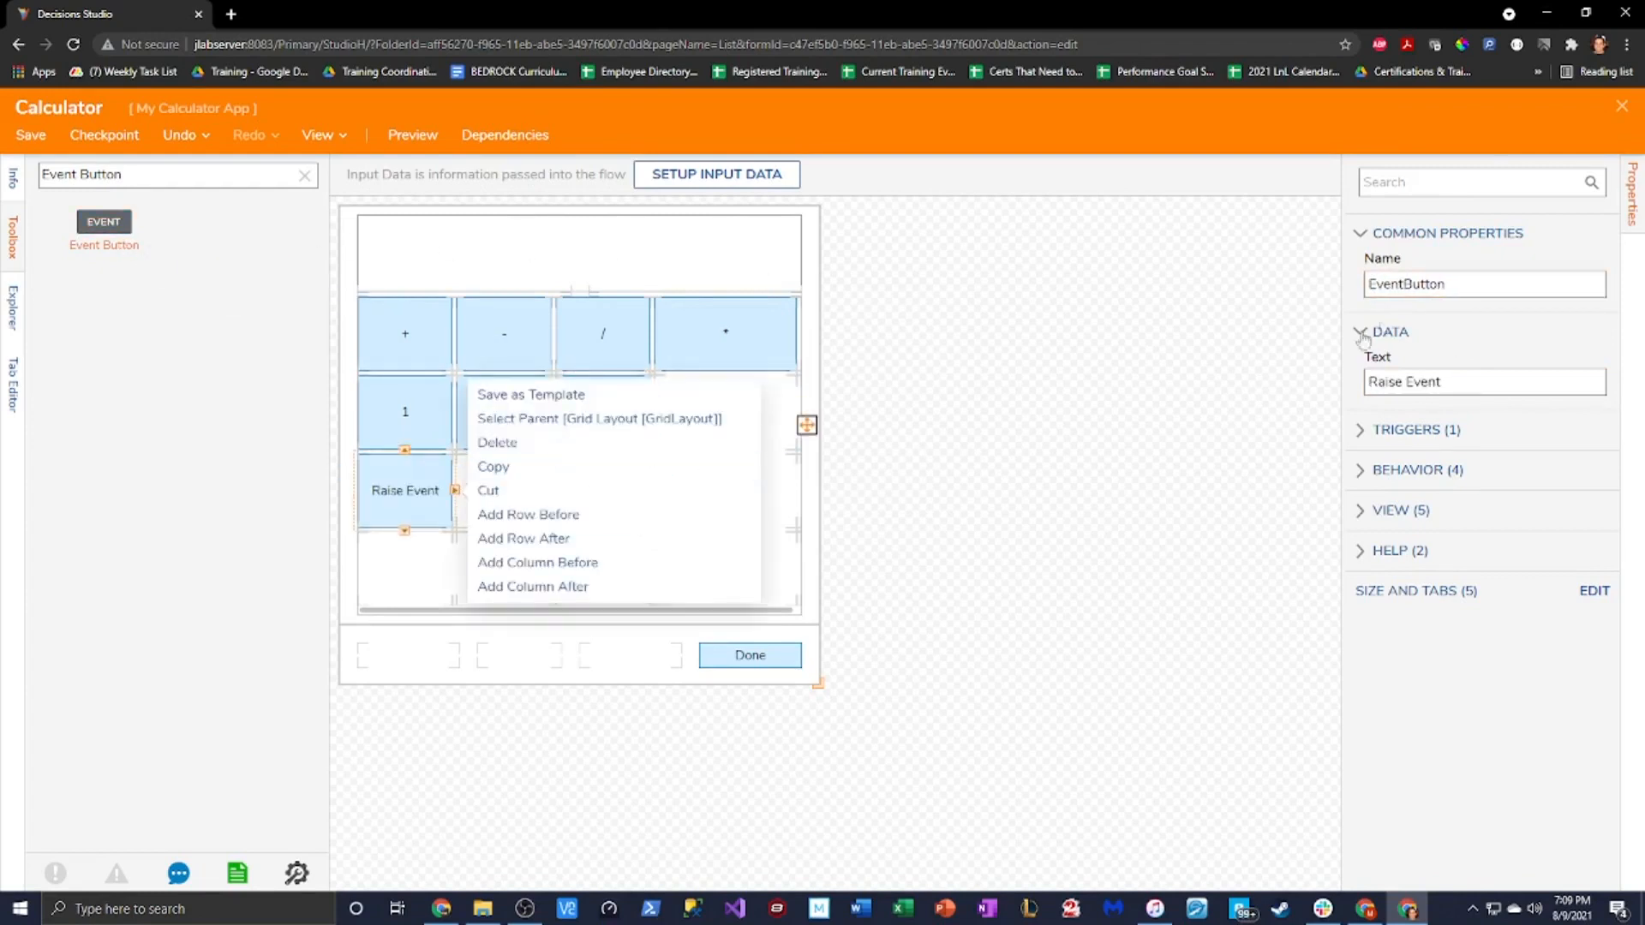
pyautogui.tripleClick(1459, 385)
pyautogui.write('4')
pyautogui.click(1425, 298)
pyautogui.write('4')
pyautogui.moveTo(103, 221); pyautogui.dragTo(548, 467)
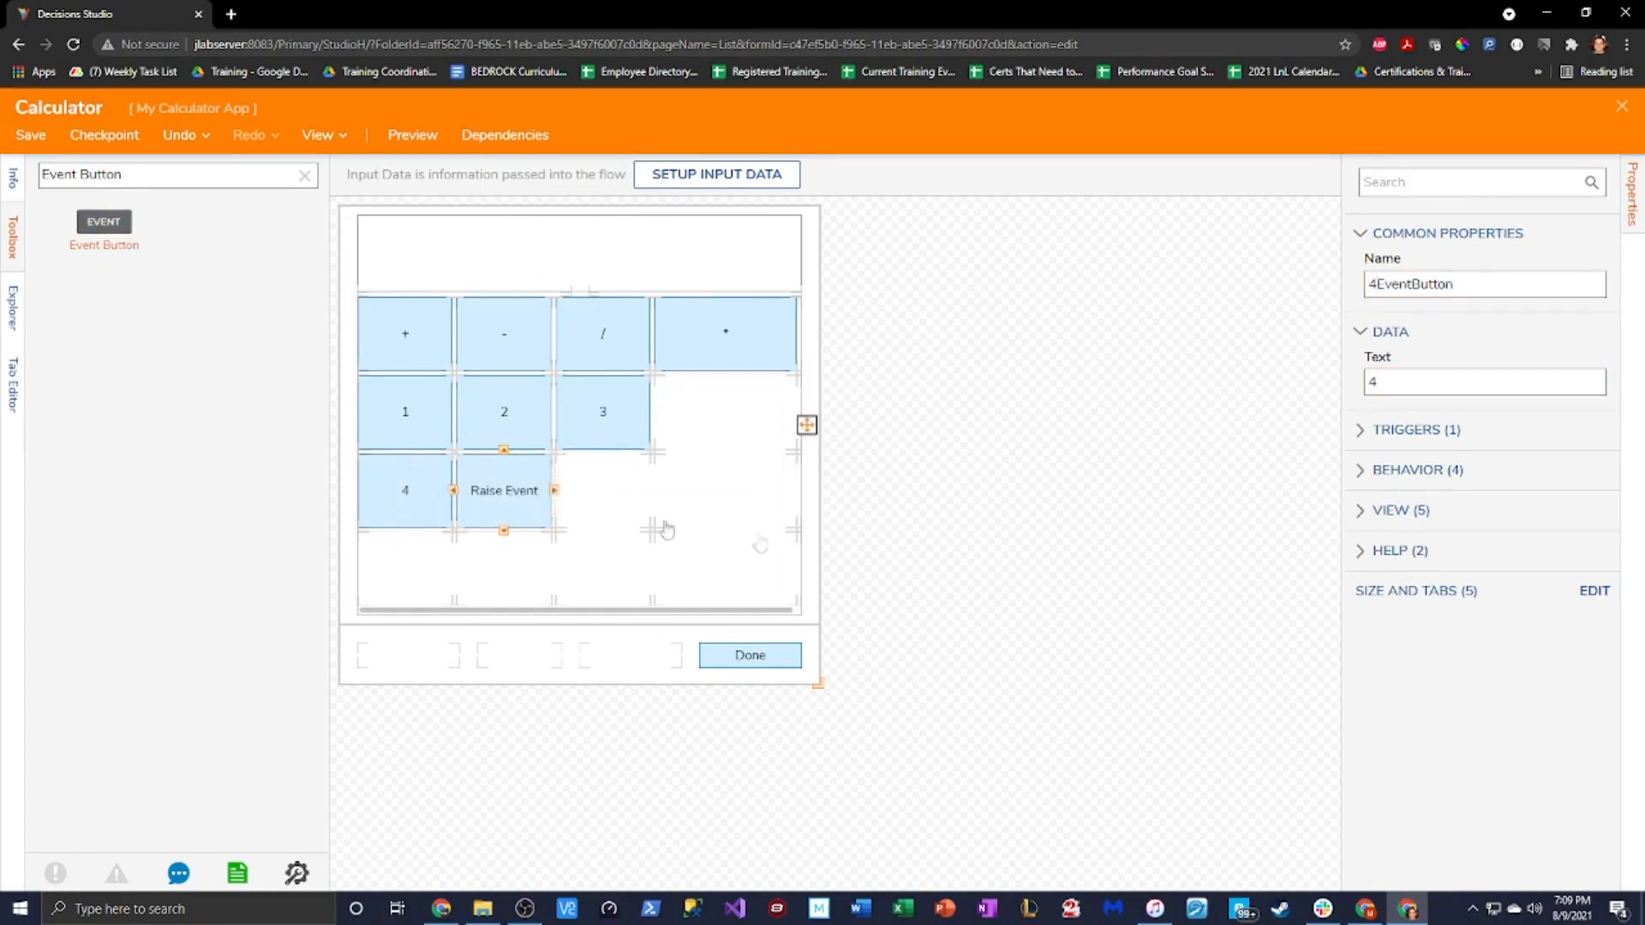
pyautogui.click(1371, 290)
pyautogui.write('5')
pyautogui.tripleClick(1457, 382)
pyautogui.write('5')
pyautogui.moveTo(104, 221); pyautogui.dragTo(604, 488)
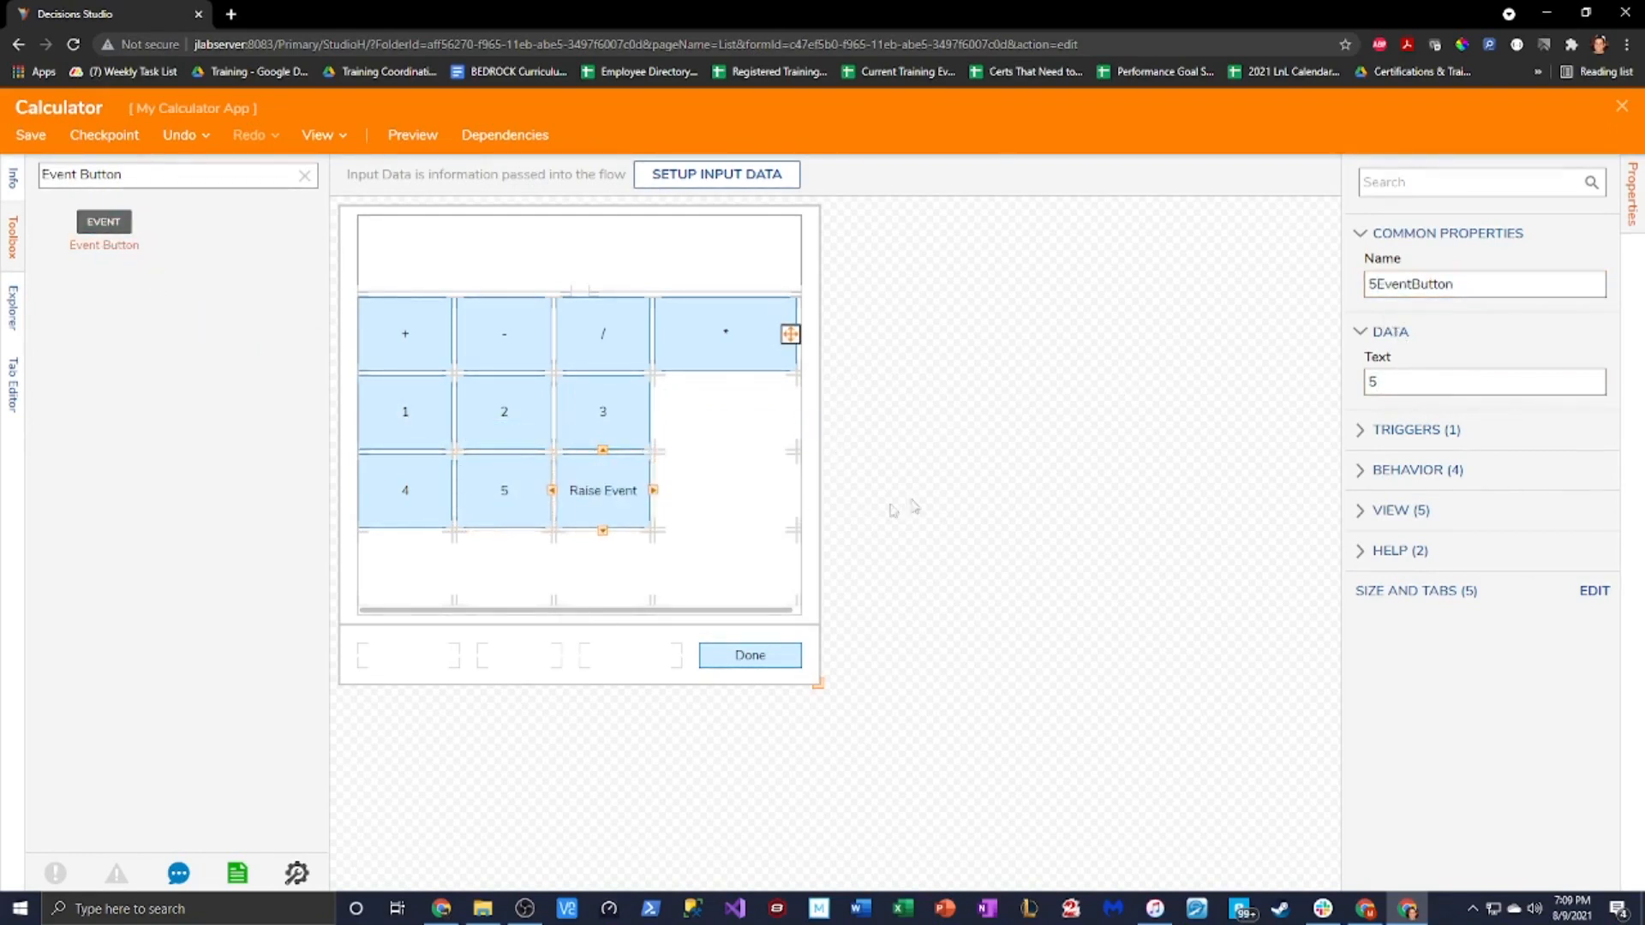
pyautogui.click(1368, 283)
pyautogui.write('6')
pyautogui.moveTo(1456, 381); pyautogui.dragTo(1389, 382)
pyautogui.write('6')
pyautogui.press('BackSpace')
pyautogui.press('BackSpace')
pyautogui.press('BackSpace')
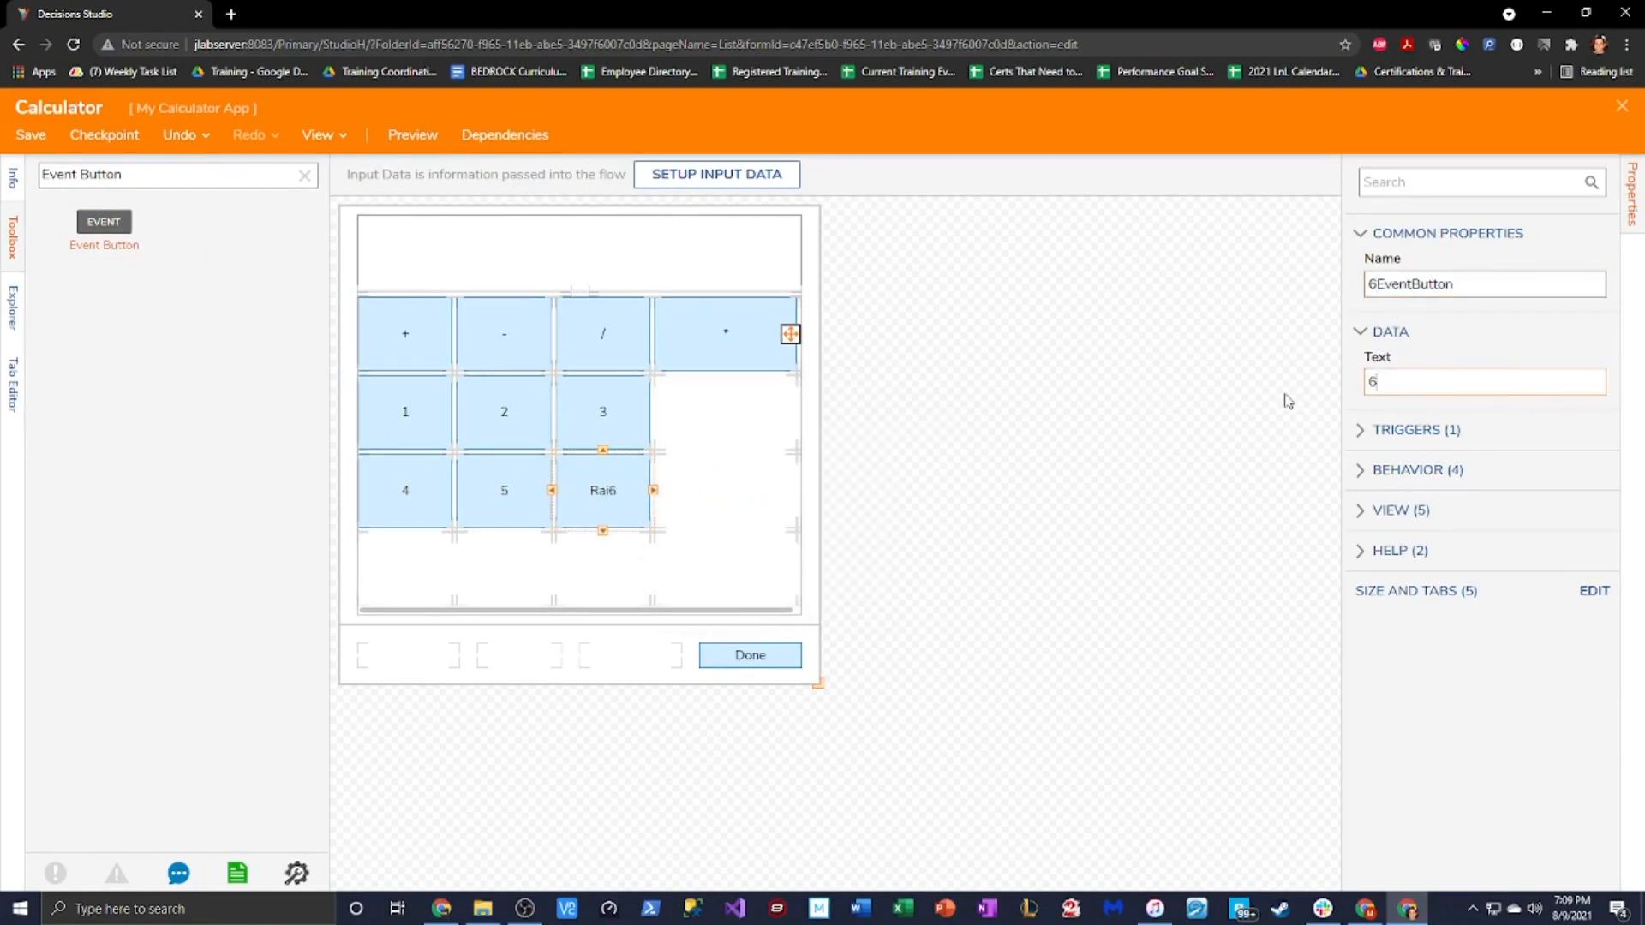
# Add digit event buttons 7, 8 and 9 in the bottom row, each named after its digit
pyautogui.moveTo(103, 224); pyautogui.dragTo(405, 583)
pyautogui.rightClick(406, 569)
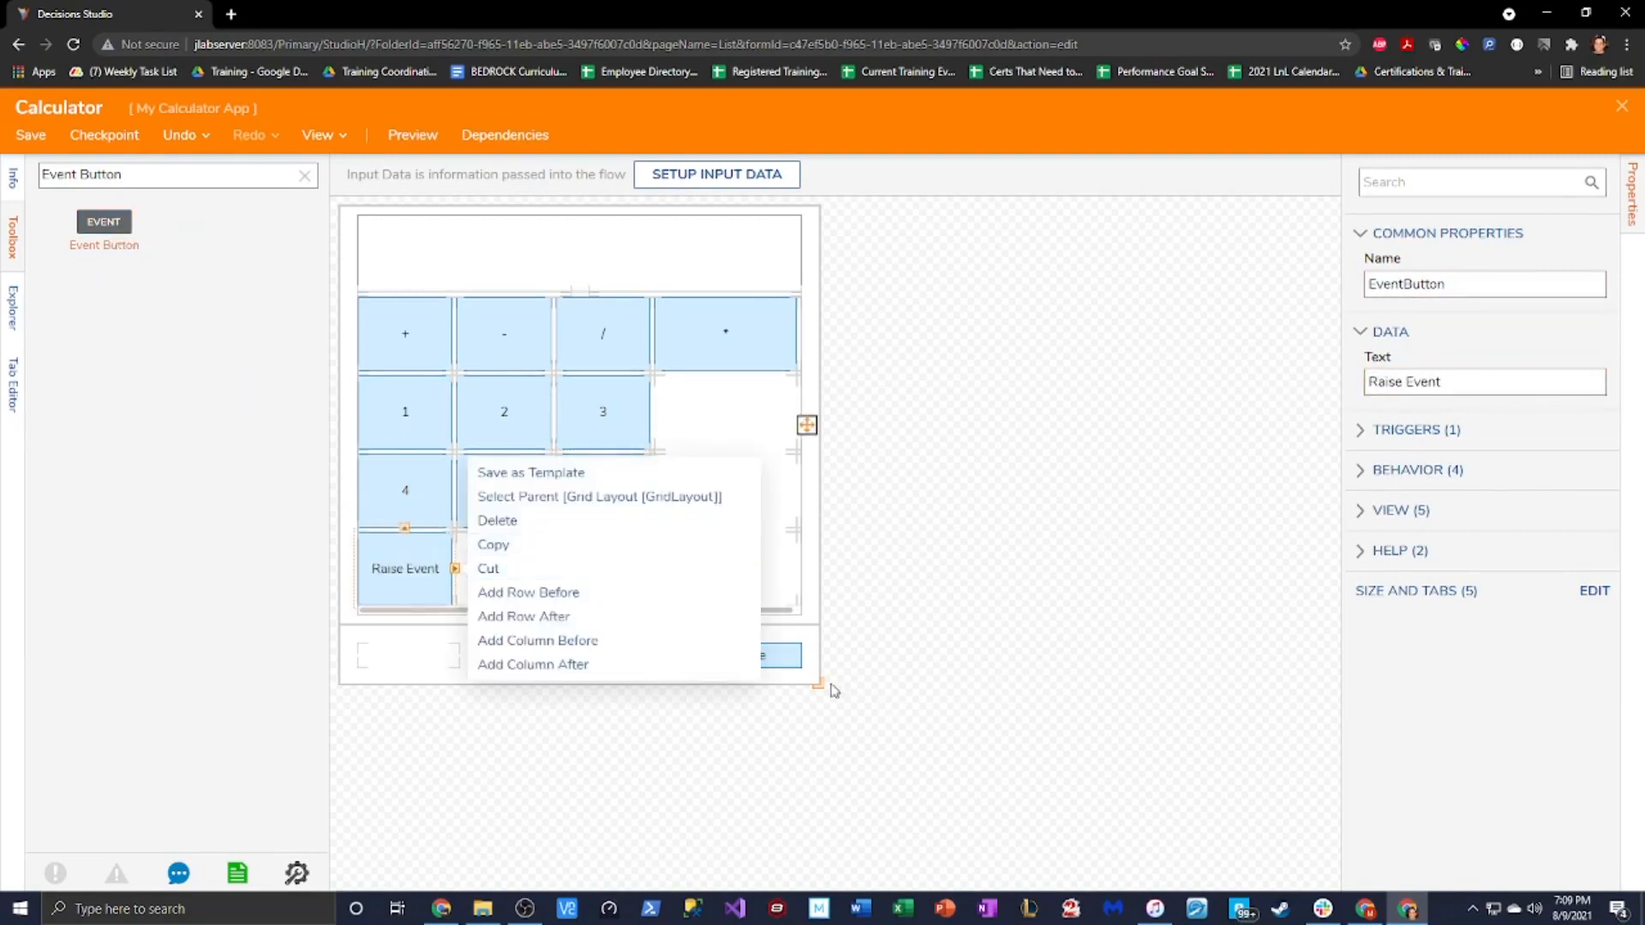
pyautogui.click(1369, 285)
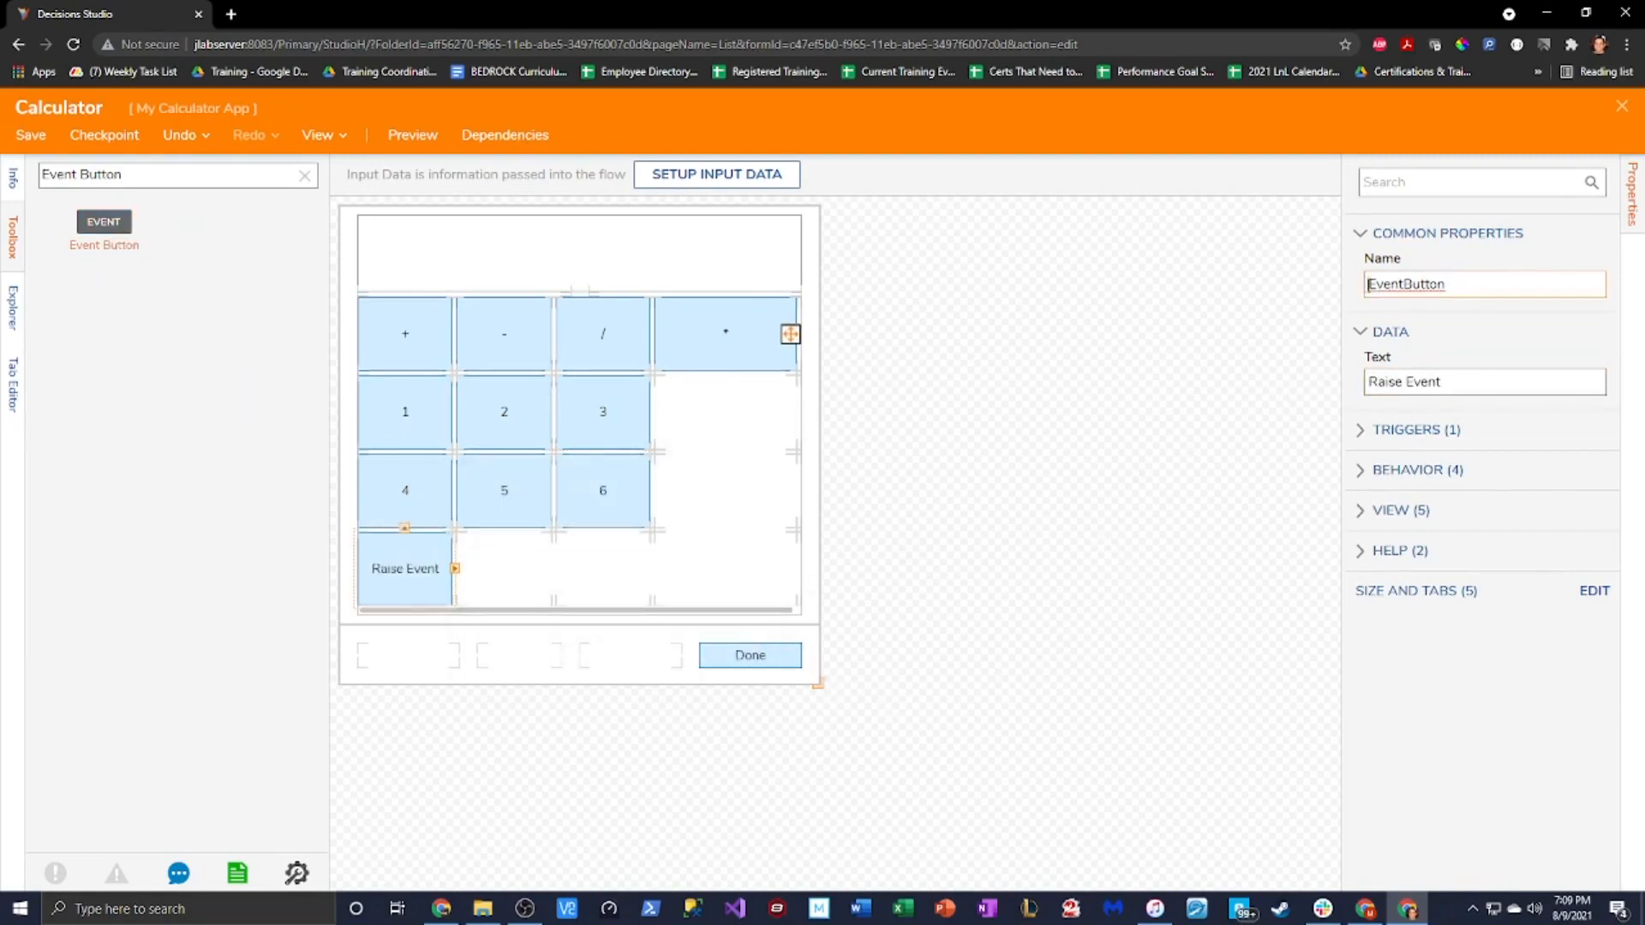
pyautogui.write('7')
pyautogui.click(1370, 383)
pyautogui.write('7')
pyautogui.hotkey('shift', 'End')
pyautogui.press('BackSpace')
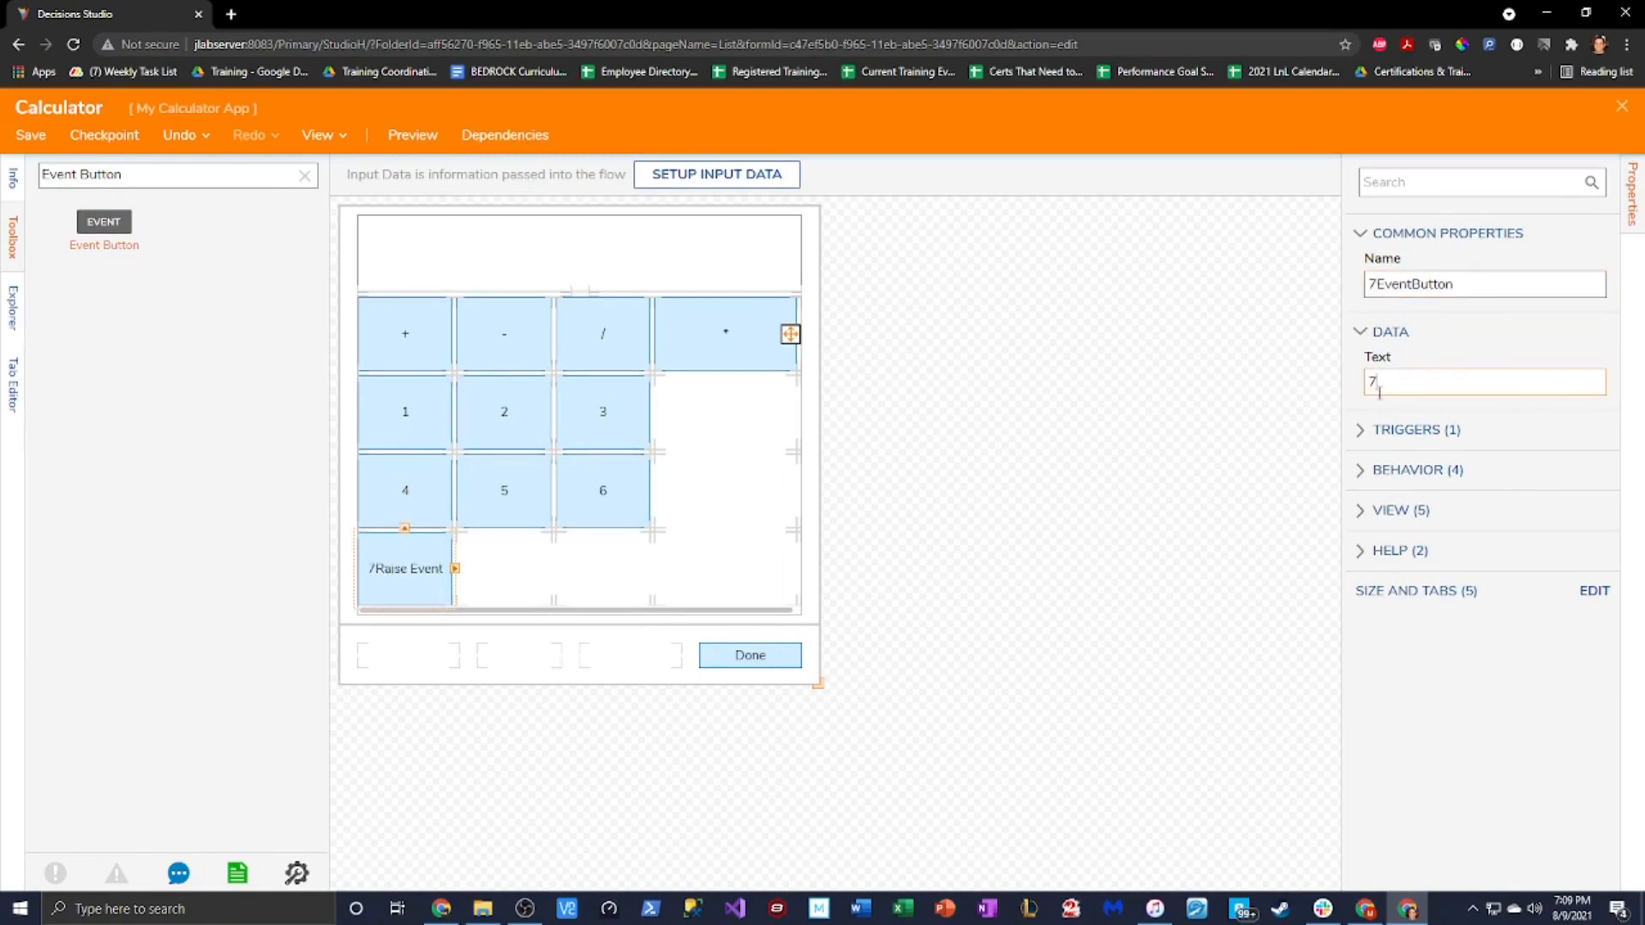
pyautogui.moveTo(116, 225); pyautogui.dragTo(506, 554)
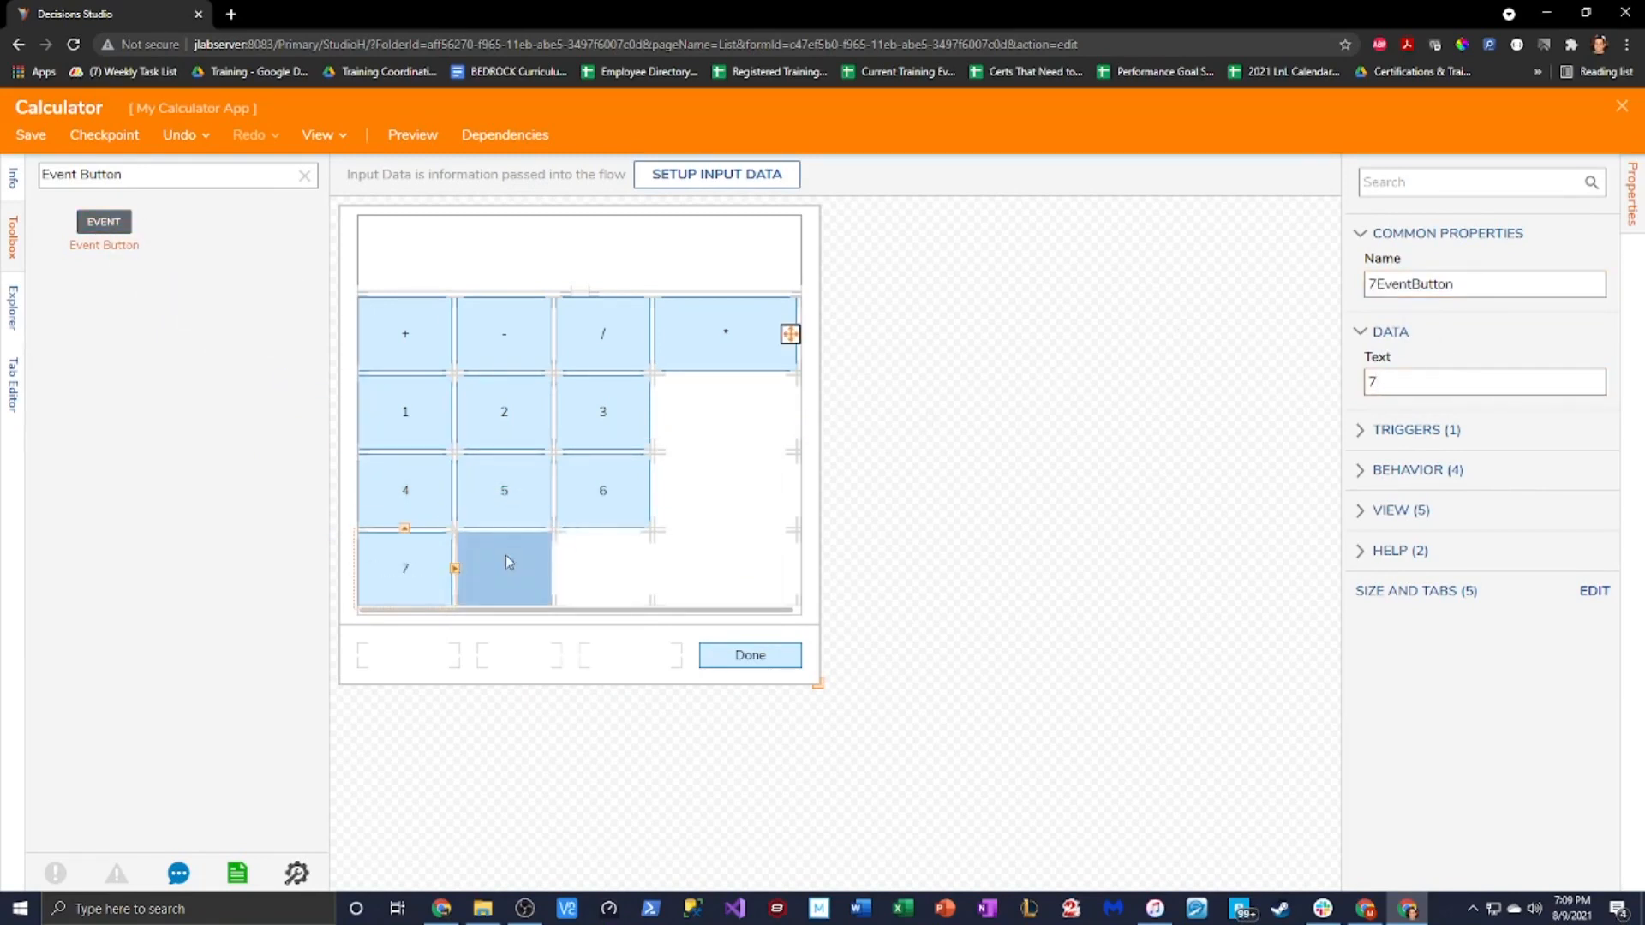
pyautogui.rightClick(505, 554)
pyautogui.click(1367, 384)
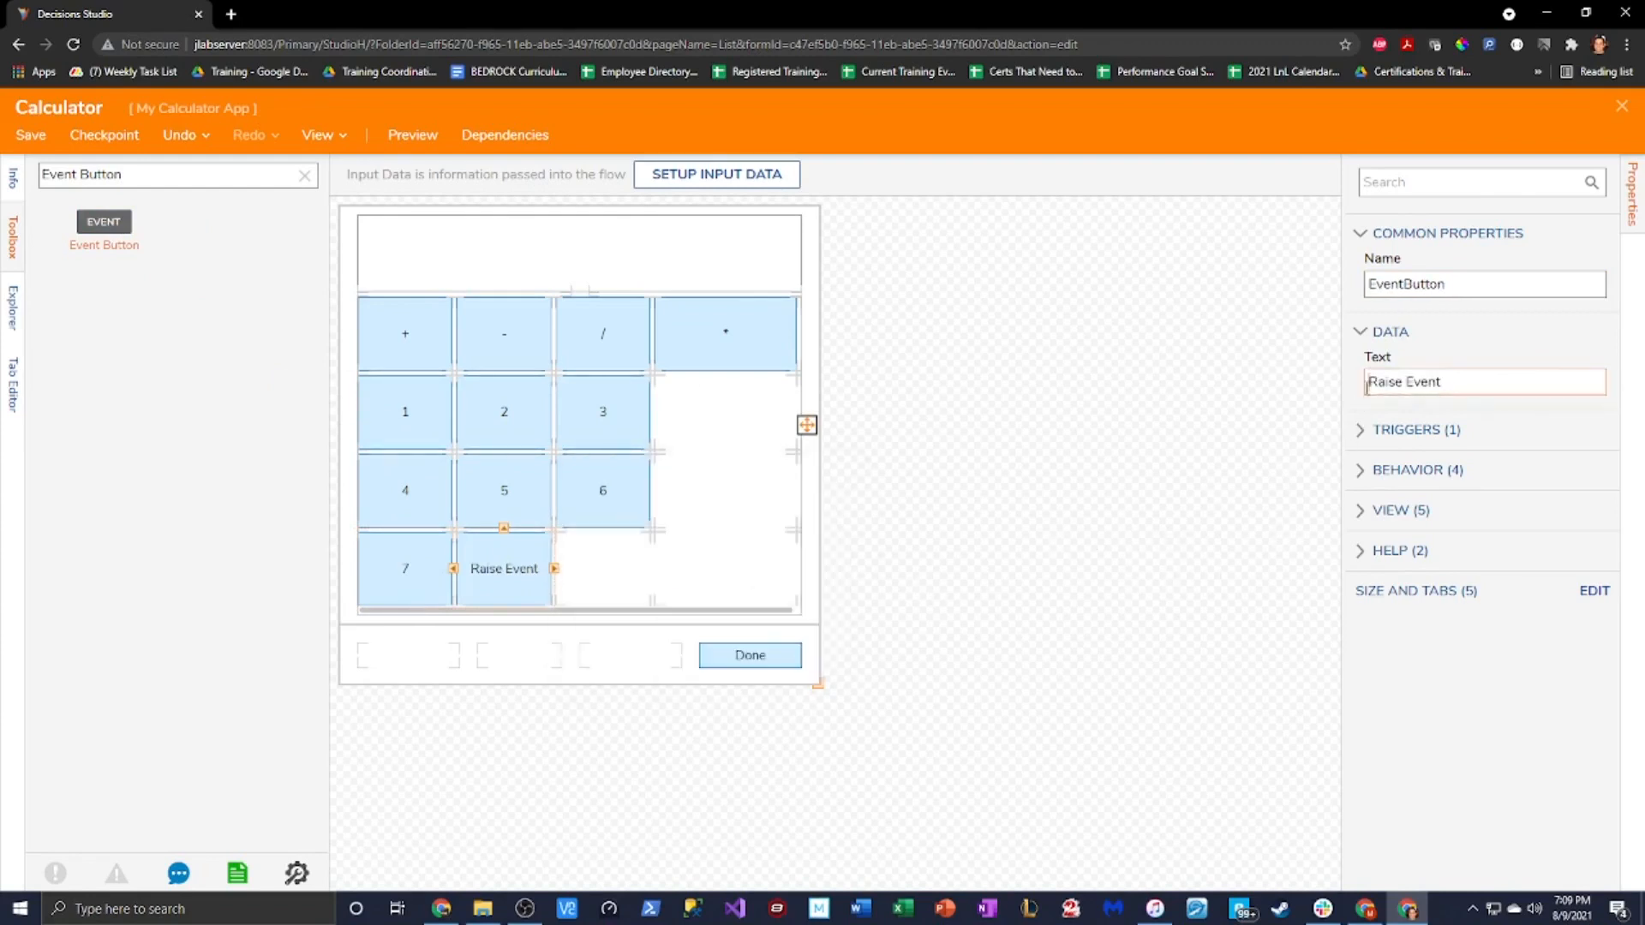
pyautogui.write('8')
pyautogui.moveTo(1468, 382); pyautogui.dragTo(1381, 387)
pyautogui.press('BackSpace')
pyautogui.click(1531, 288)
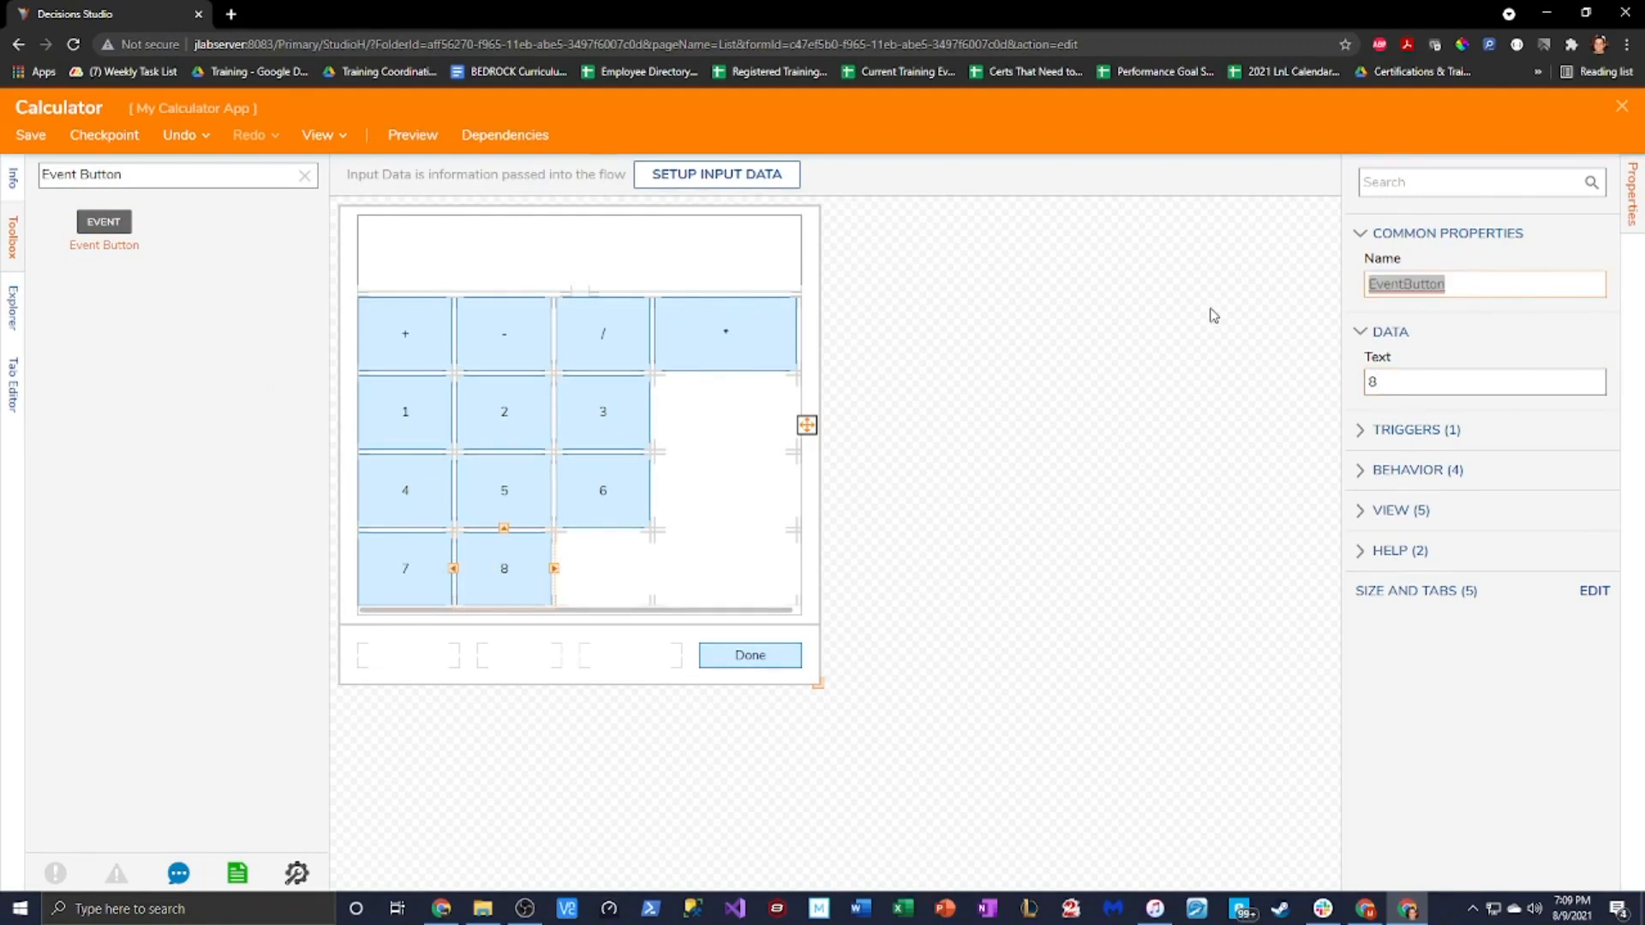
pyautogui.write('8 event b')
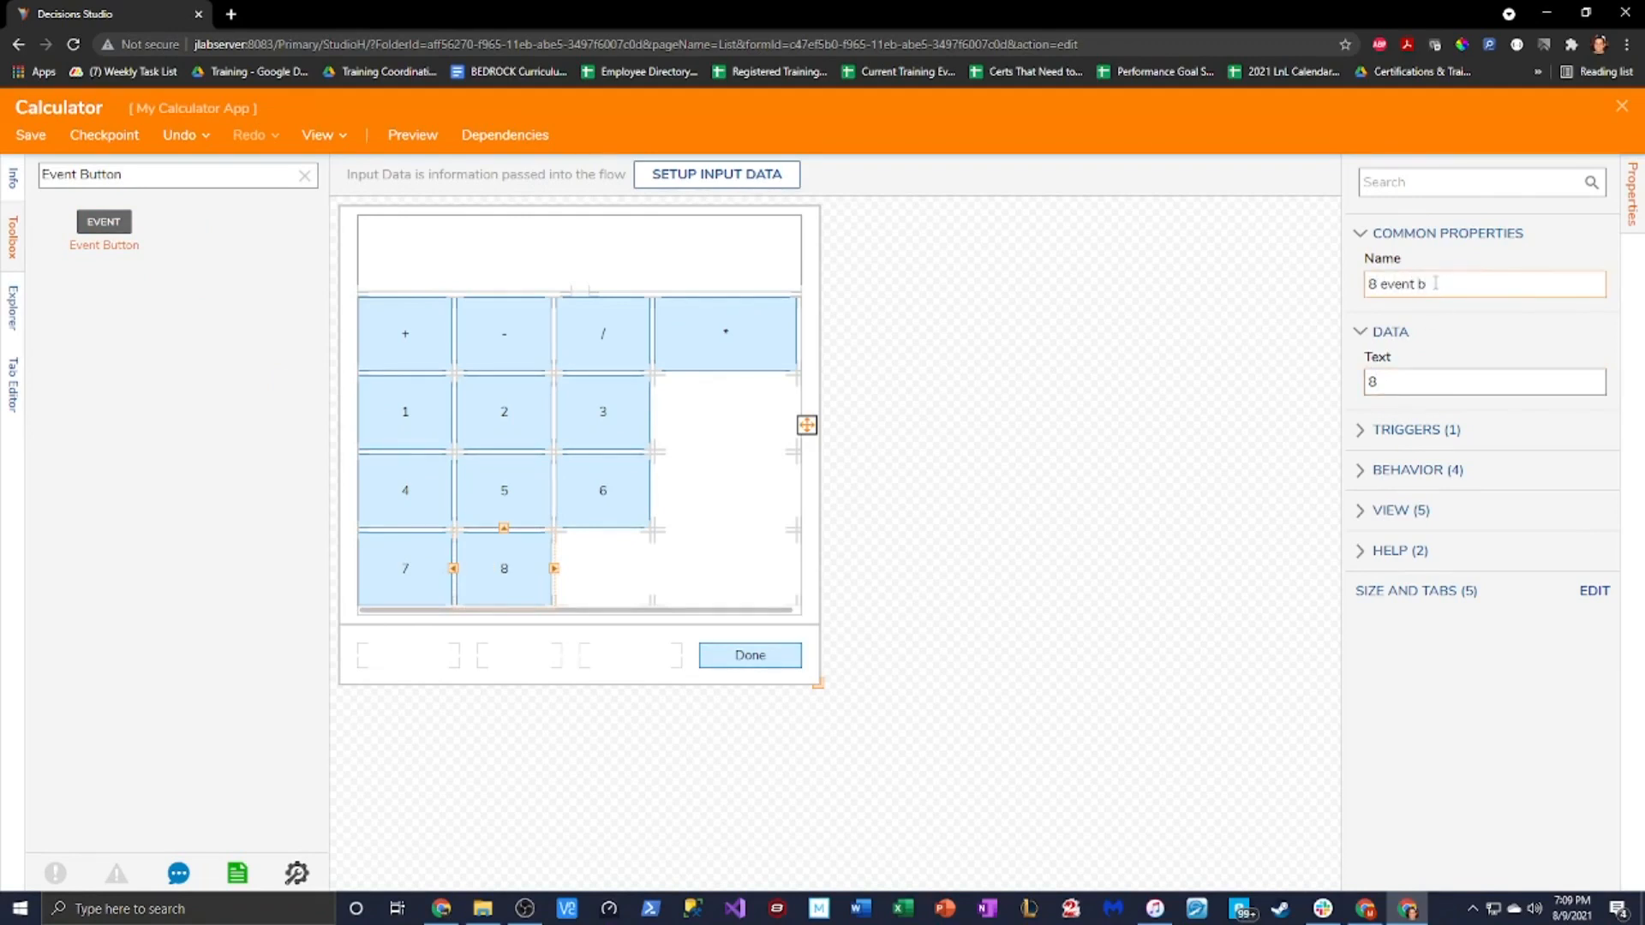
pyautogui.moveTo(103, 221); pyautogui.dragTo(603, 569)
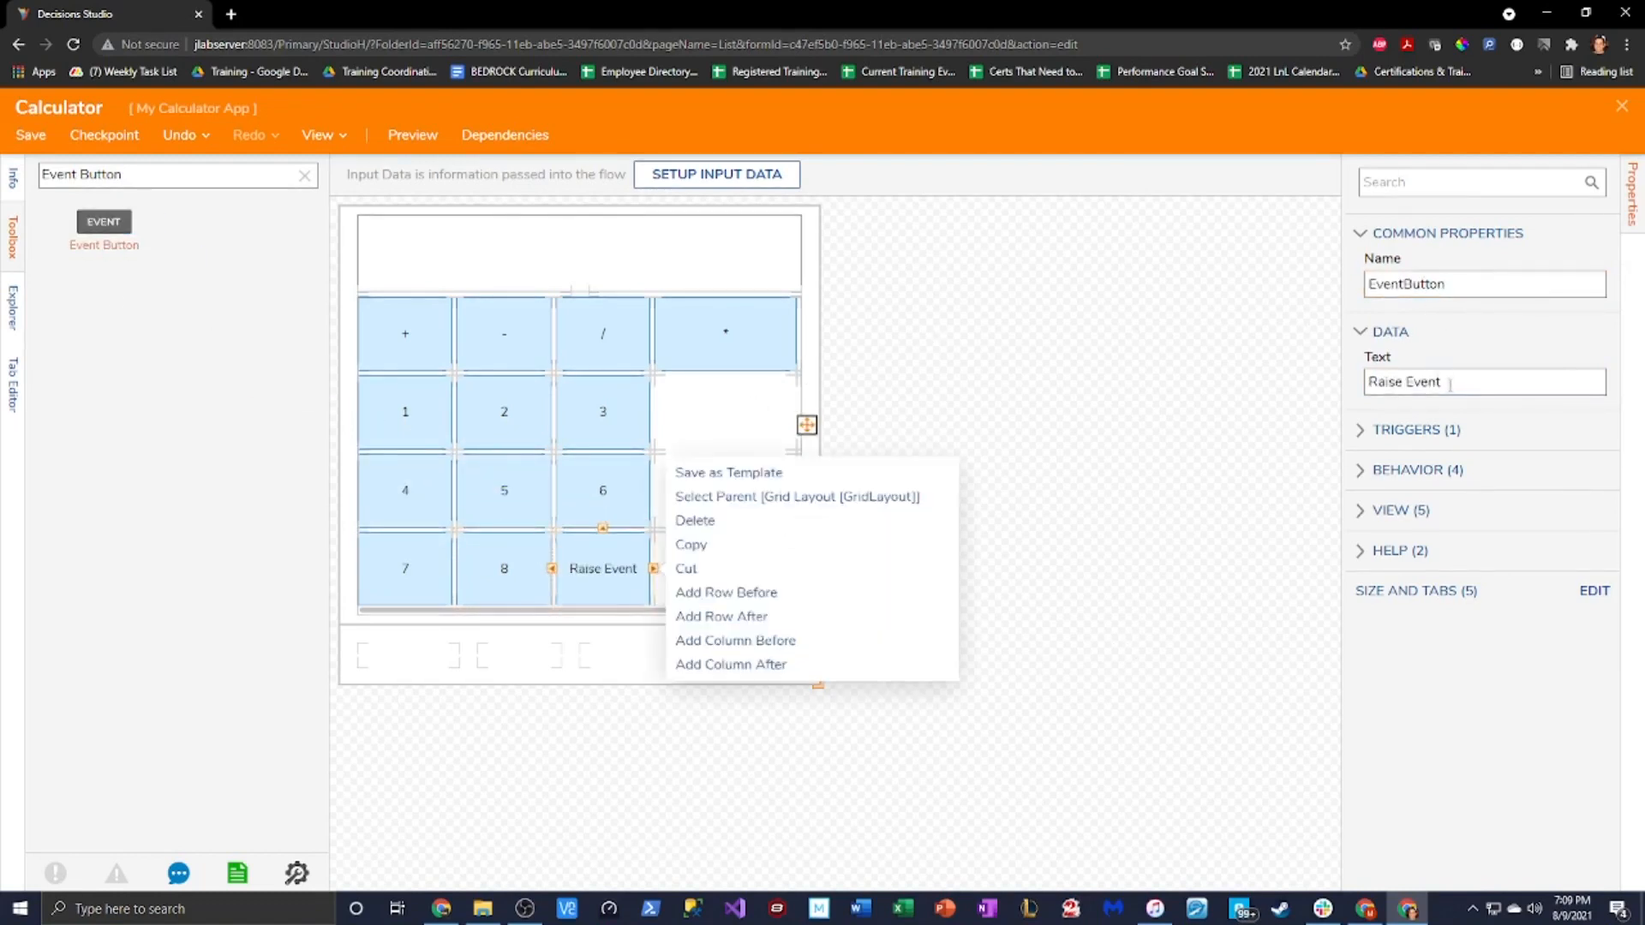
pyautogui.moveTo(1454, 382); pyautogui.dragTo(1377, 386)
pyautogui.press('BackSpace')
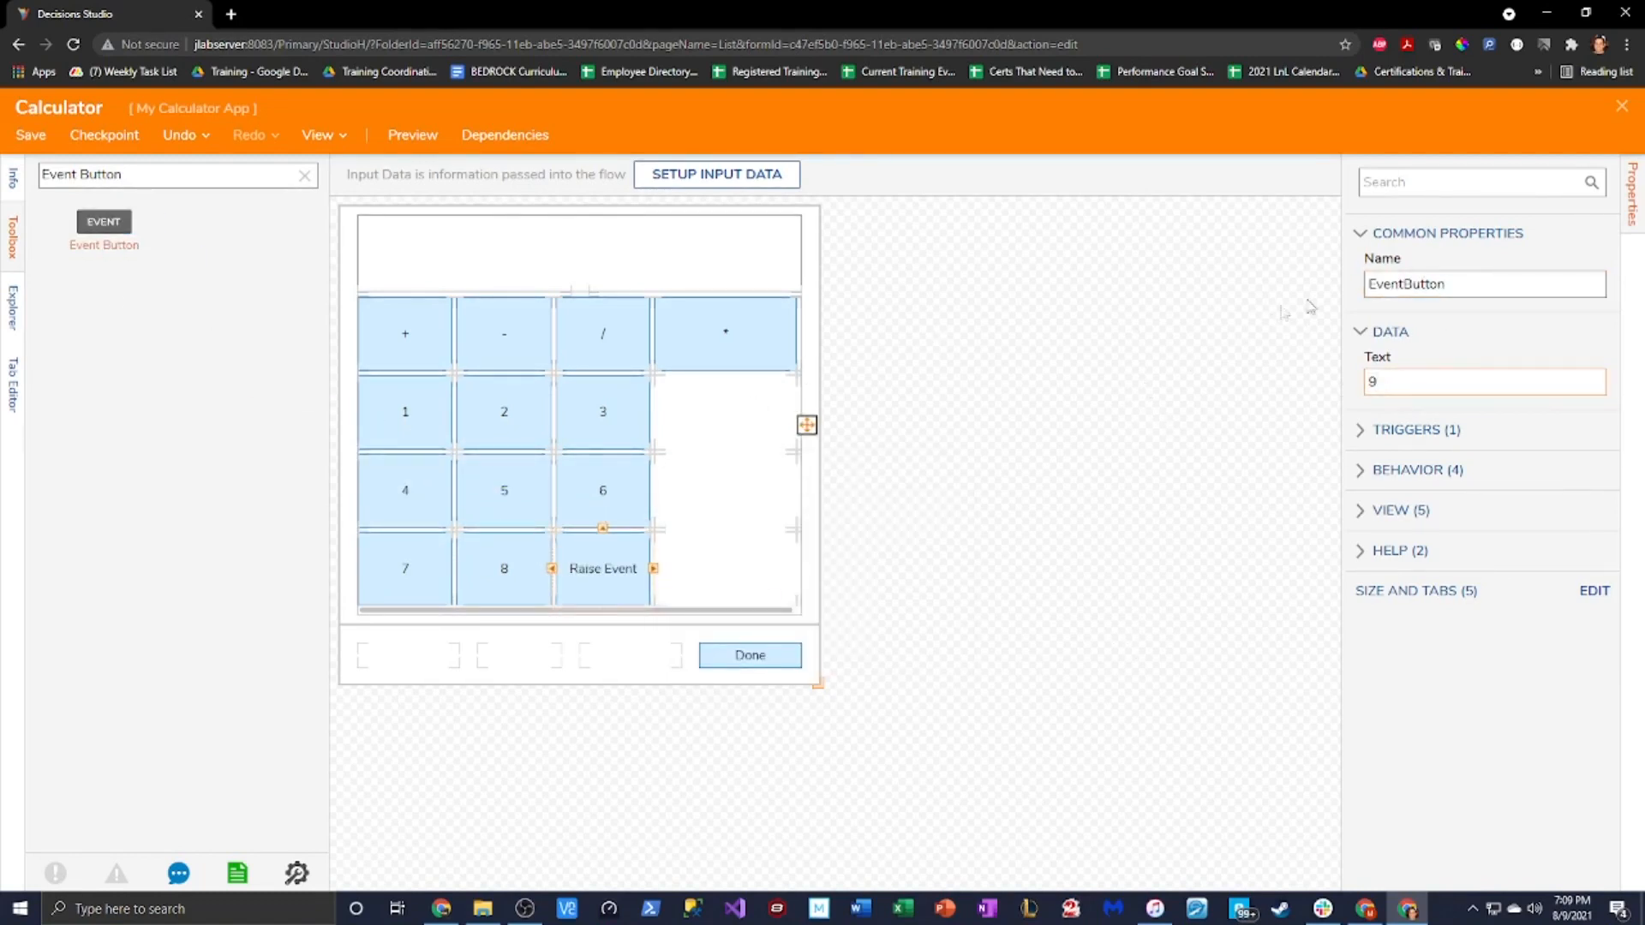
pyautogui.click(1367, 283)
pyautogui.write('9')
pyautogui.click(1028, 512)
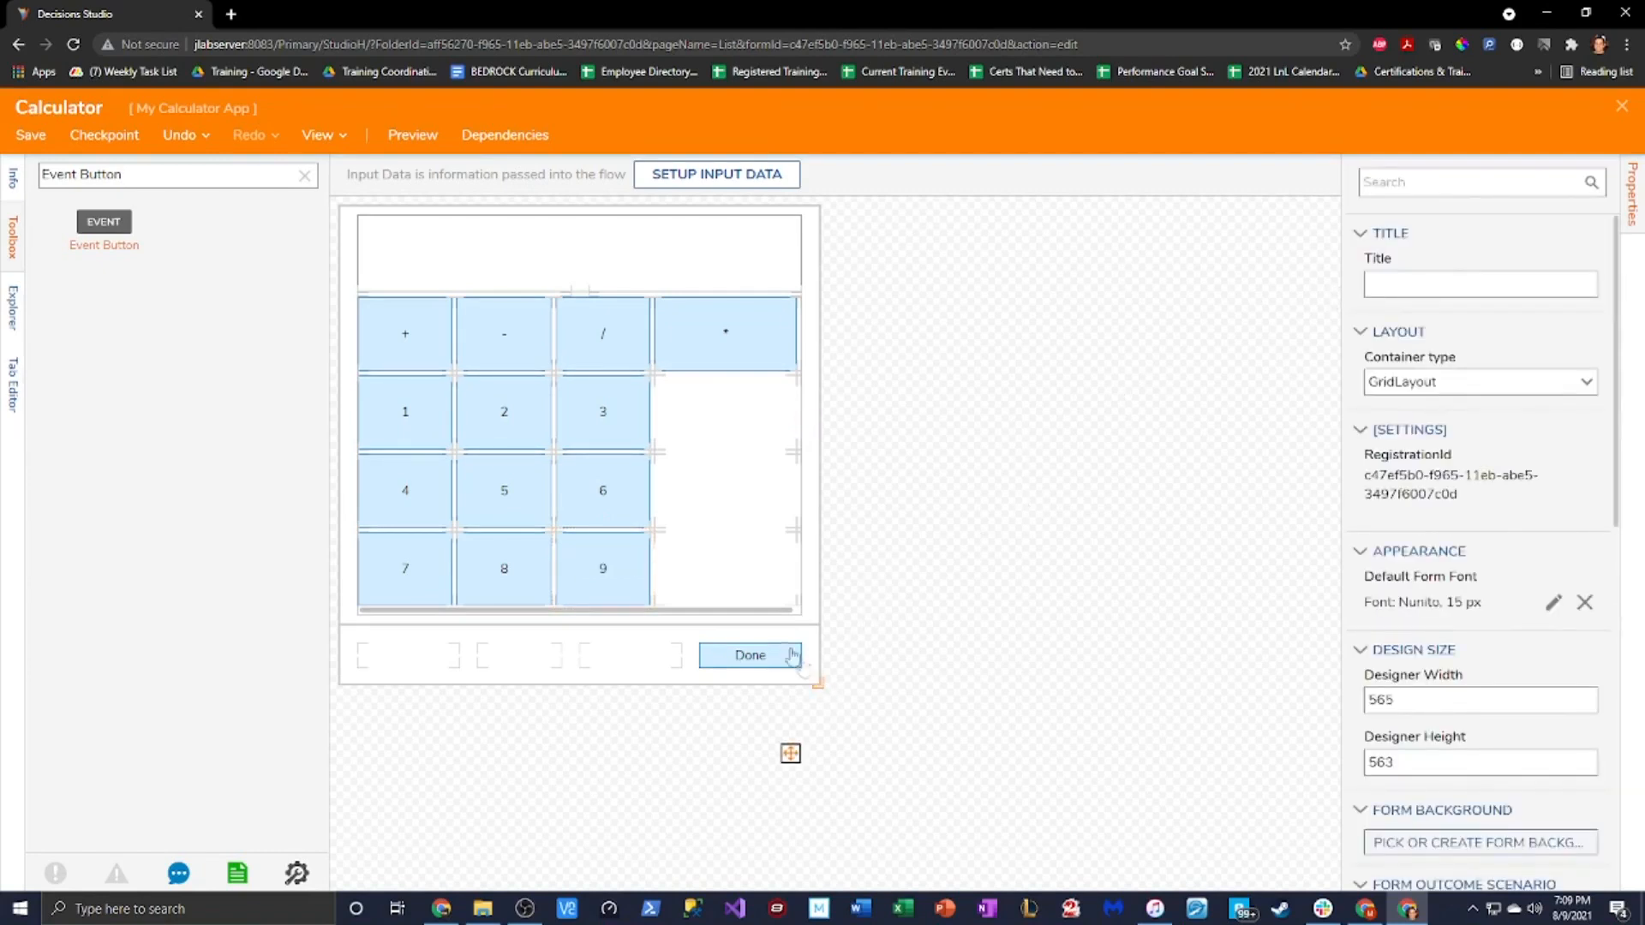
# Undo the accidental grid move and relabel the last button 9, naming it with a 9
pyautogui.moveTo(760, 617)
pyautogui.mouseDown()
pyautogui.moveTo(790, 618)
pyautogui.moveTo(767, 617)
pyautogui.mouseUp()
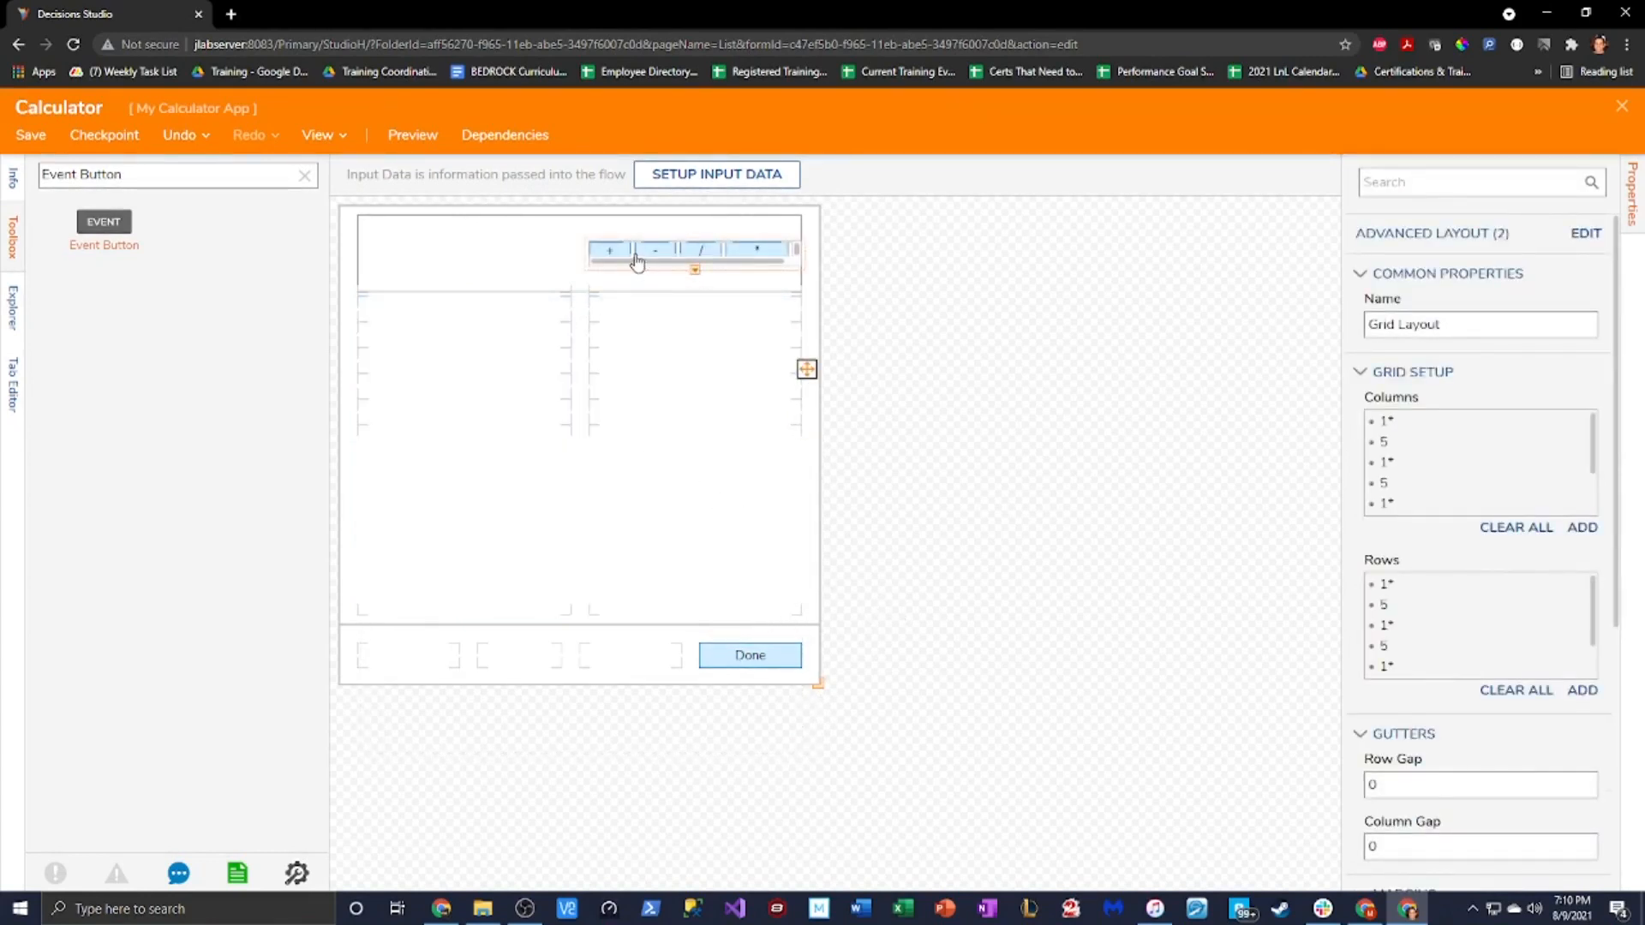
pyautogui.click(175, 145)
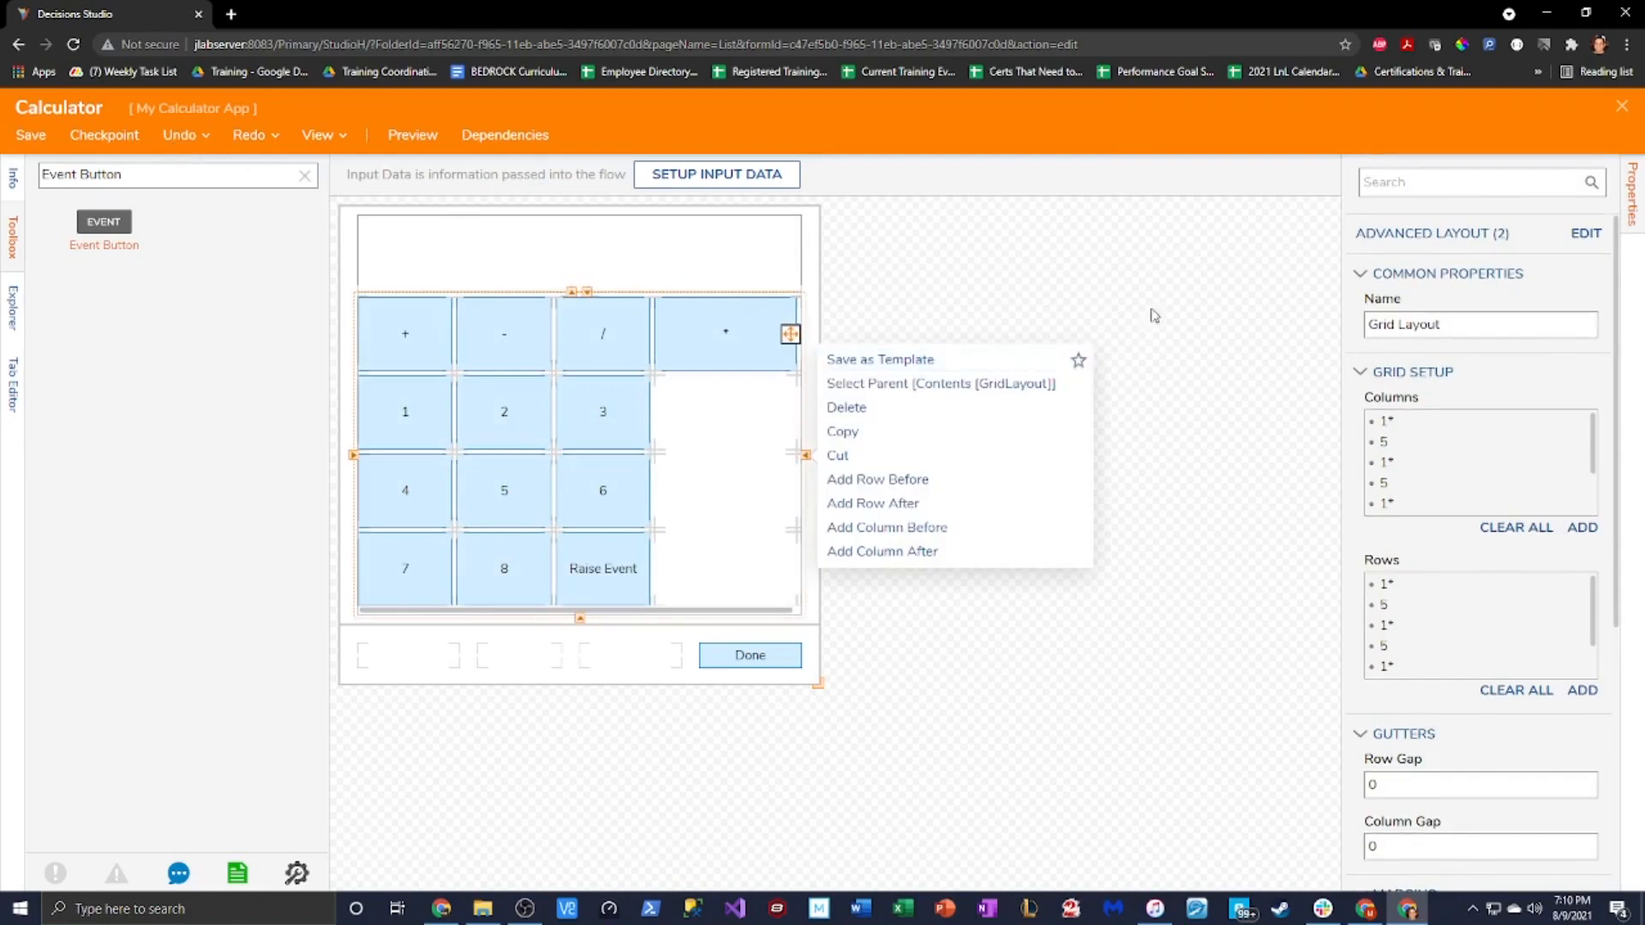
pyautogui.click(1139, 267)
pyautogui.click(624, 568)
pyautogui.click(1372, 383)
pyautogui.write('9')
pyautogui.moveTo(1450, 382); pyautogui.dragTo(1376, 383)
pyautogui.press('BackSpace')
pyautogui.click(1369, 283)
pyautogui.write('9EventButton')
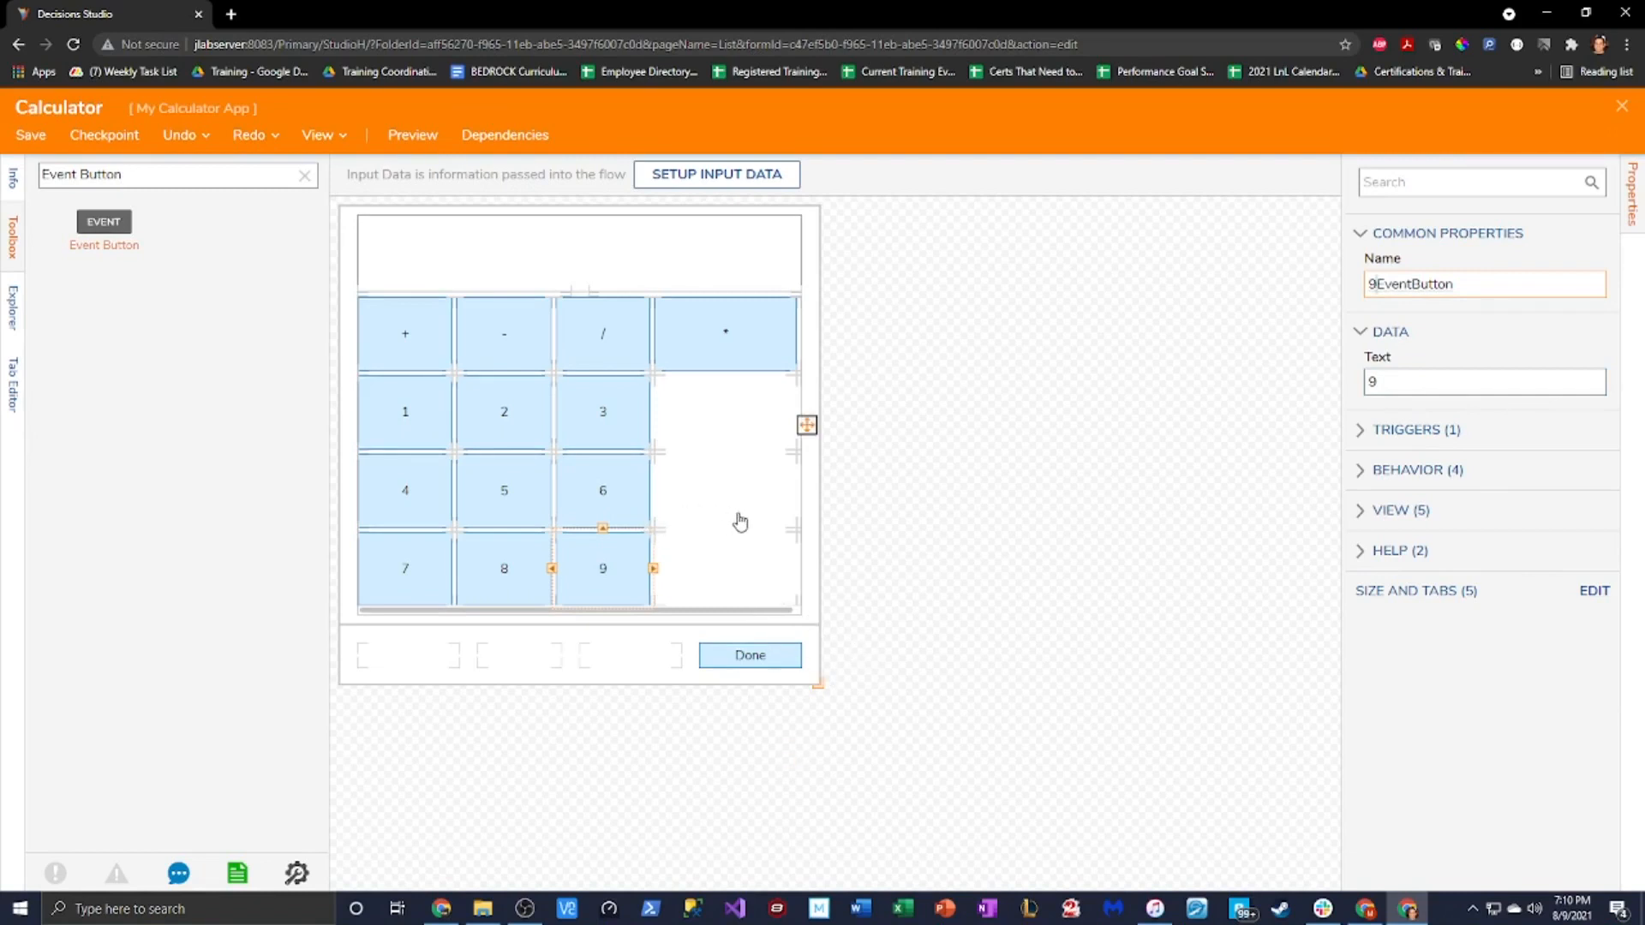
# Extend the button grid down and enlarge the calculator form to 620 × 613
pyautogui.moveTo(819, 683); pyautogui.dragTo(847, 729)
pyautogui.click(762, 553)
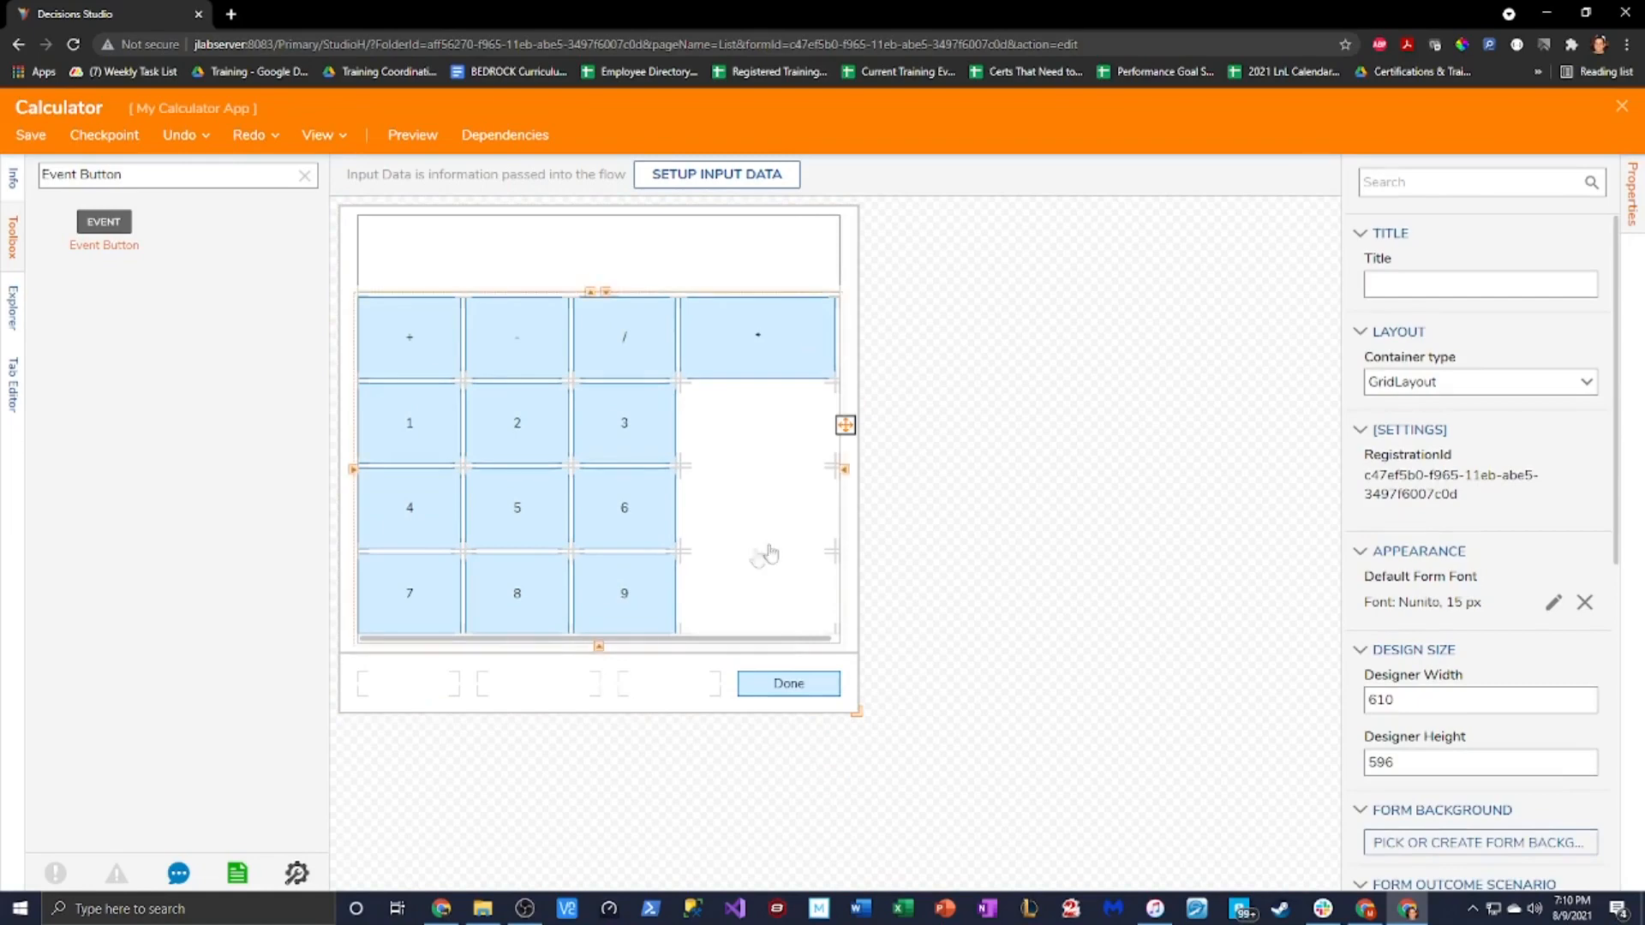
pyautogui.click(600, 648)
pyautogui.click(591, 427)
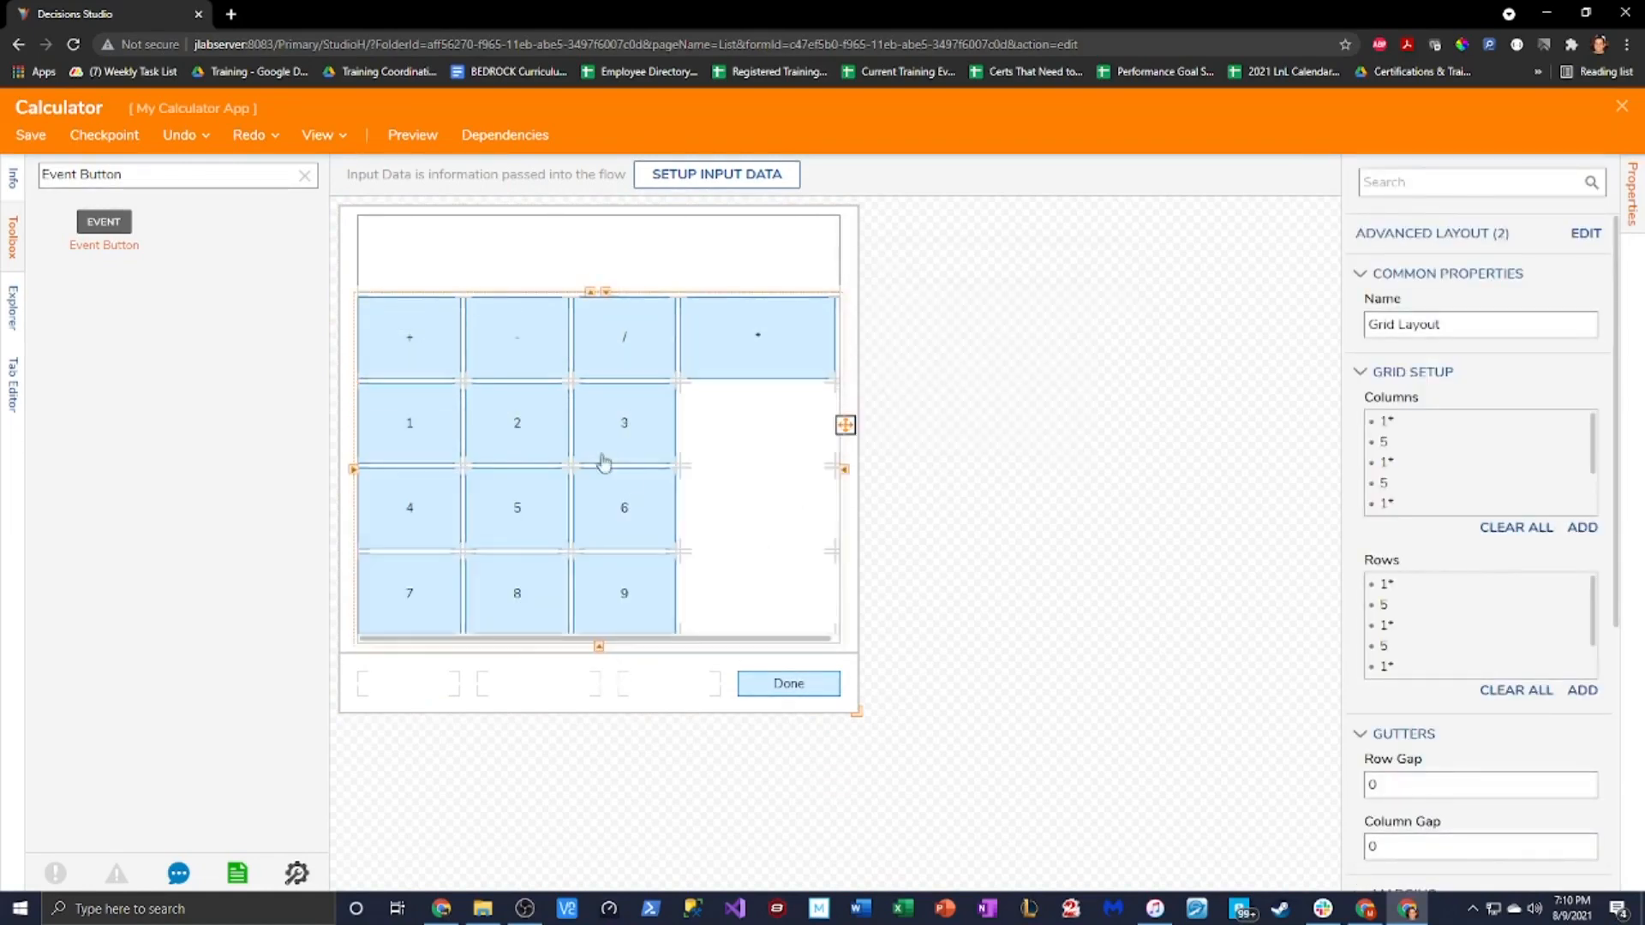
pyautogui.moveTo(858, 711); pyautogui.dragTo(868, 727)
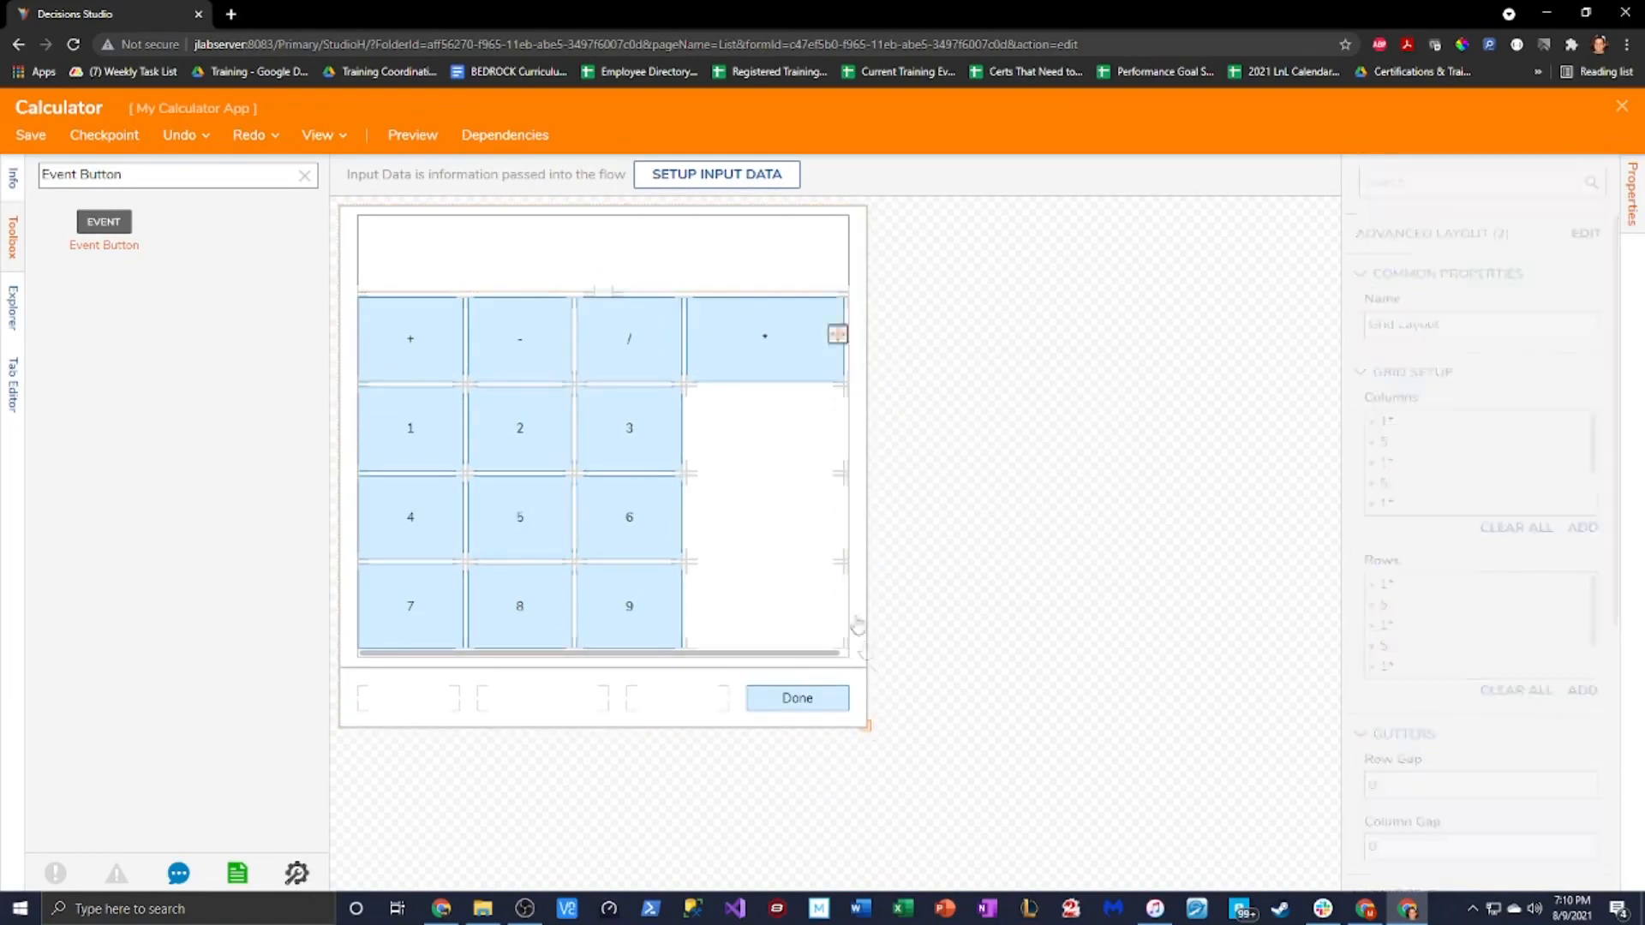
# Preview the calculator form, then add an Event Button in the bottom-right cell beside 9
pyautogui.click(409, 136)
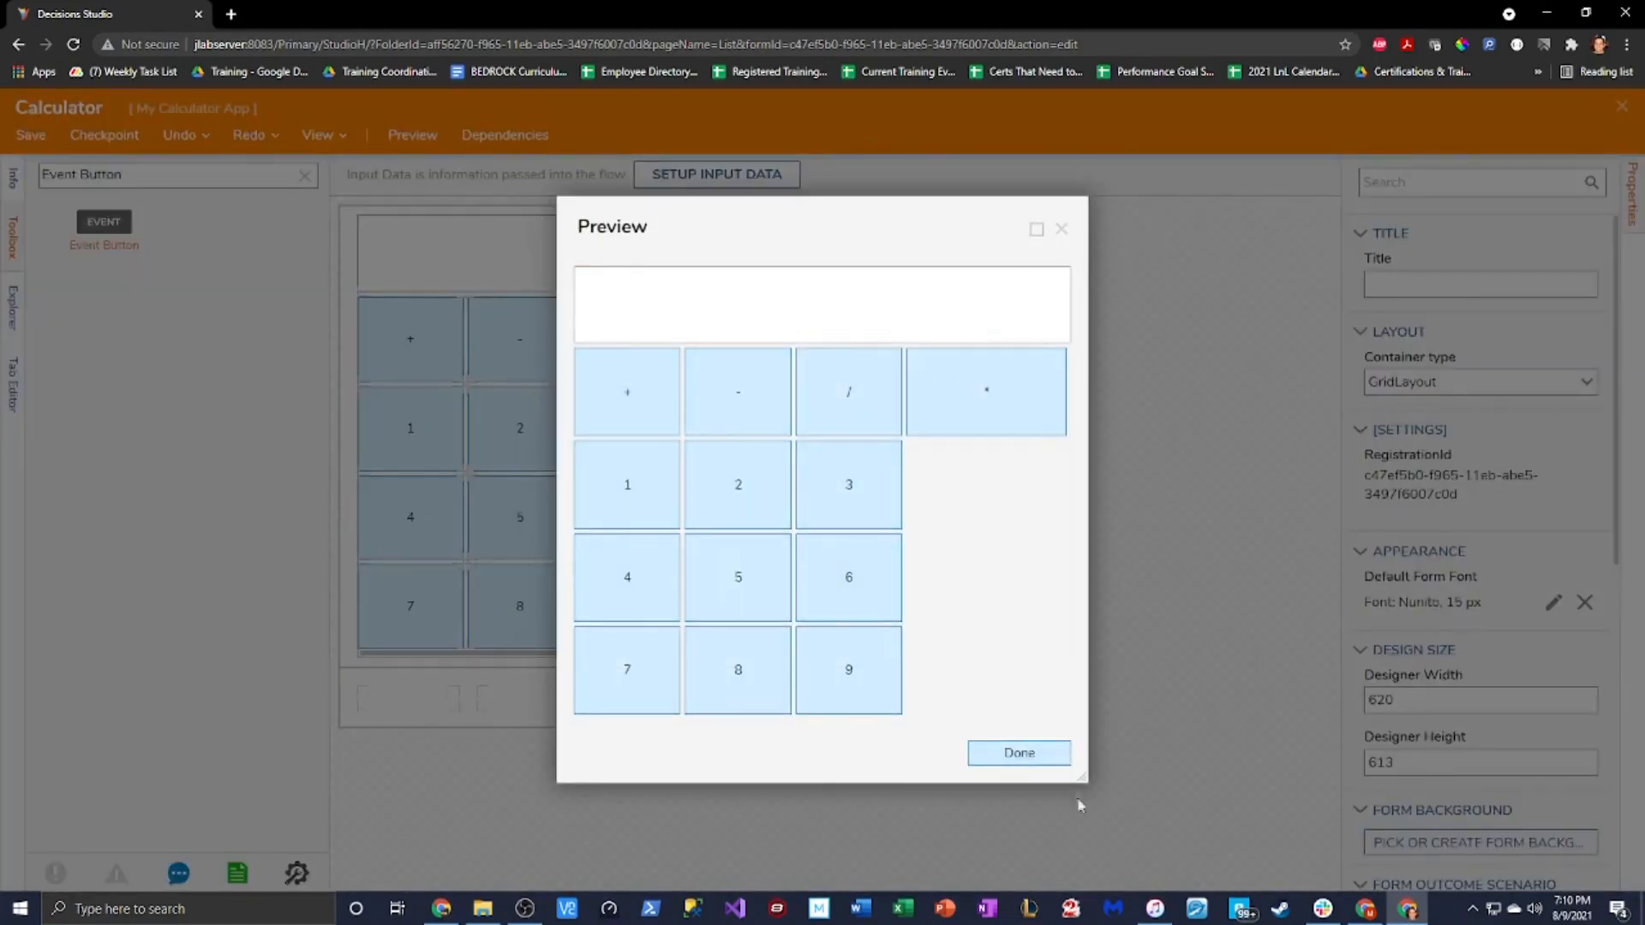
pyautogui.click(1061, 228)
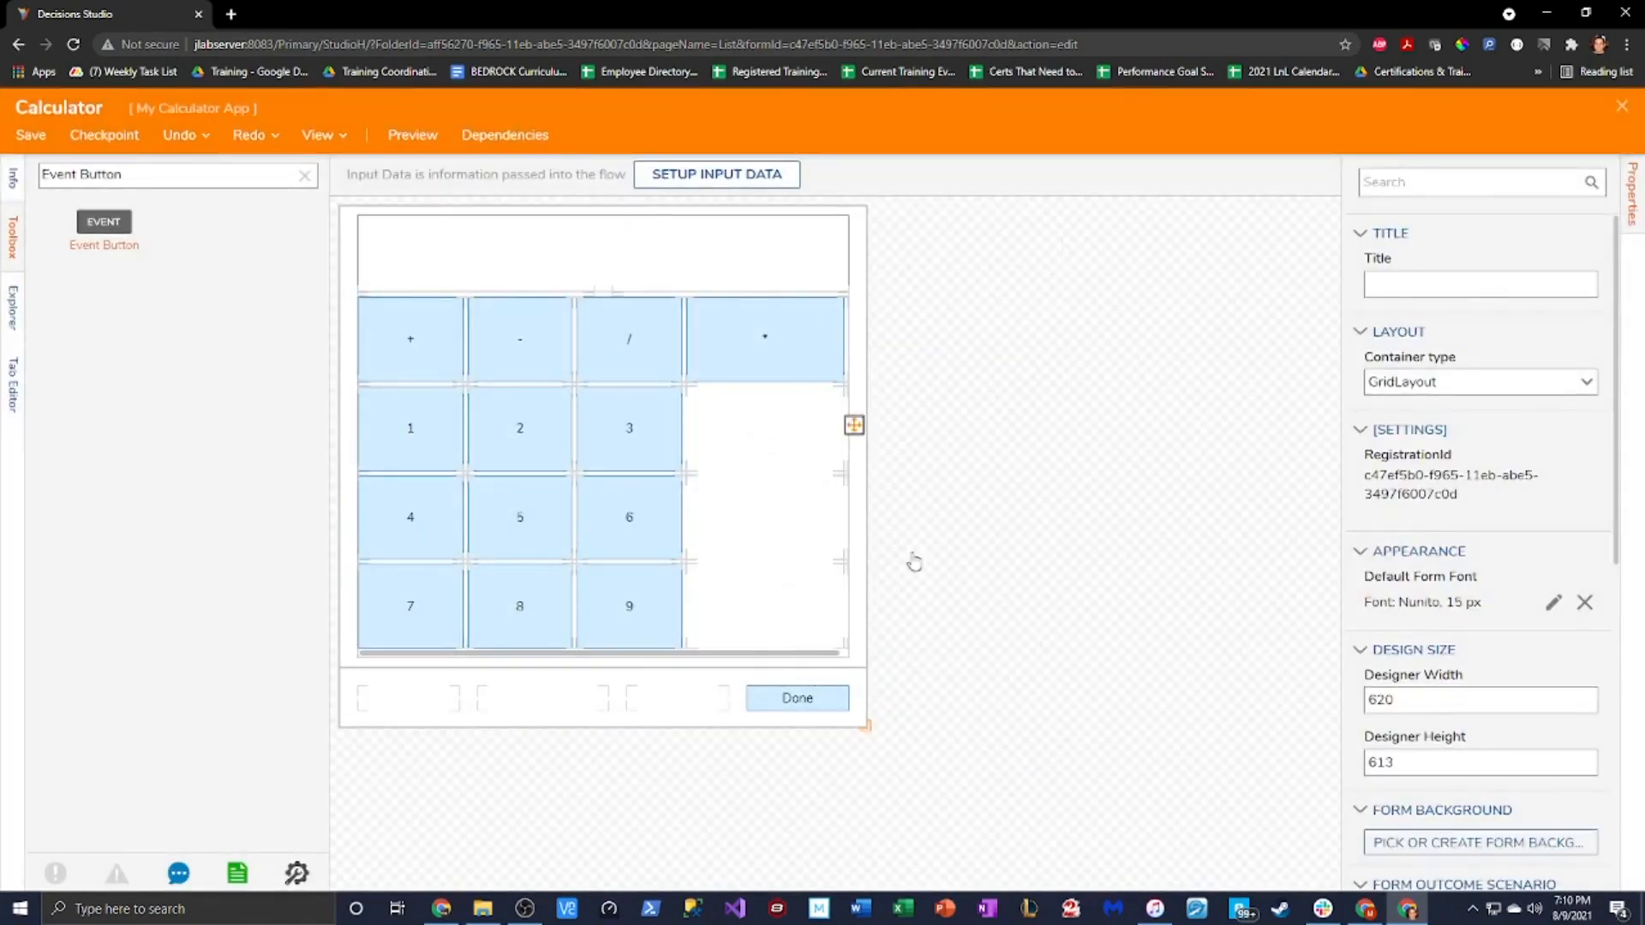
pyautogui.moveTo(104, 224); pyautogui.dragTo(762, 608)
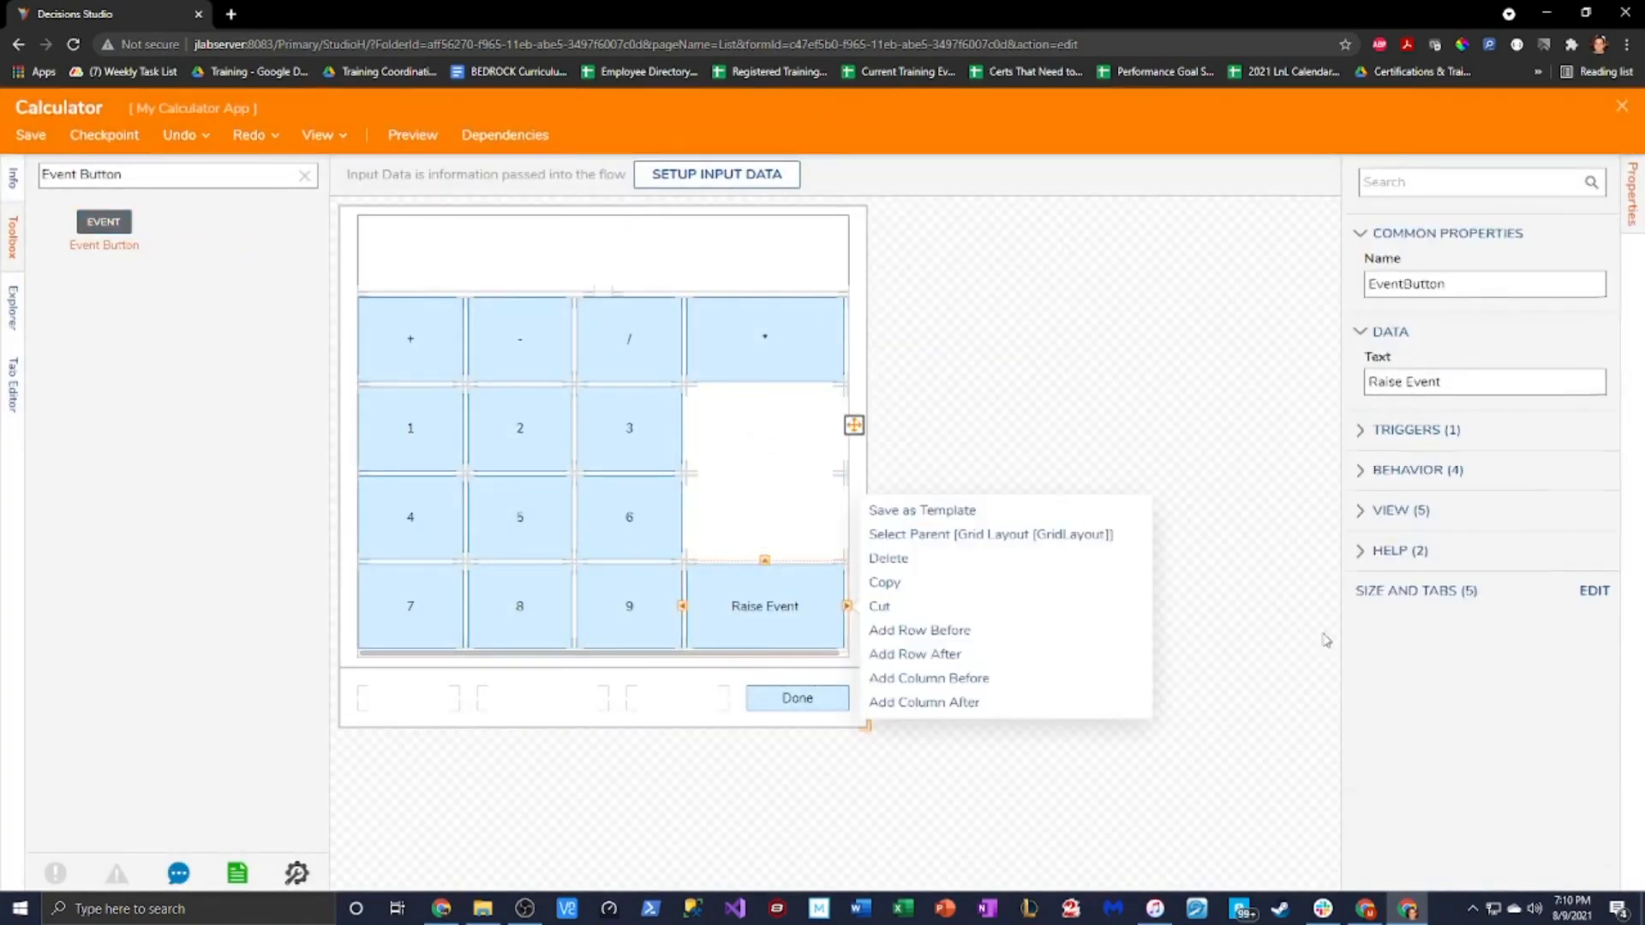
# Give the new button the label 0 and prefix its name with 0
pyautogui.click(1450, 377)
pyautogui.hotkey('ctrl', 'a')
pyautogui.write('0')
pyautogui.click(1370, 283)
pyautogui.write('0')
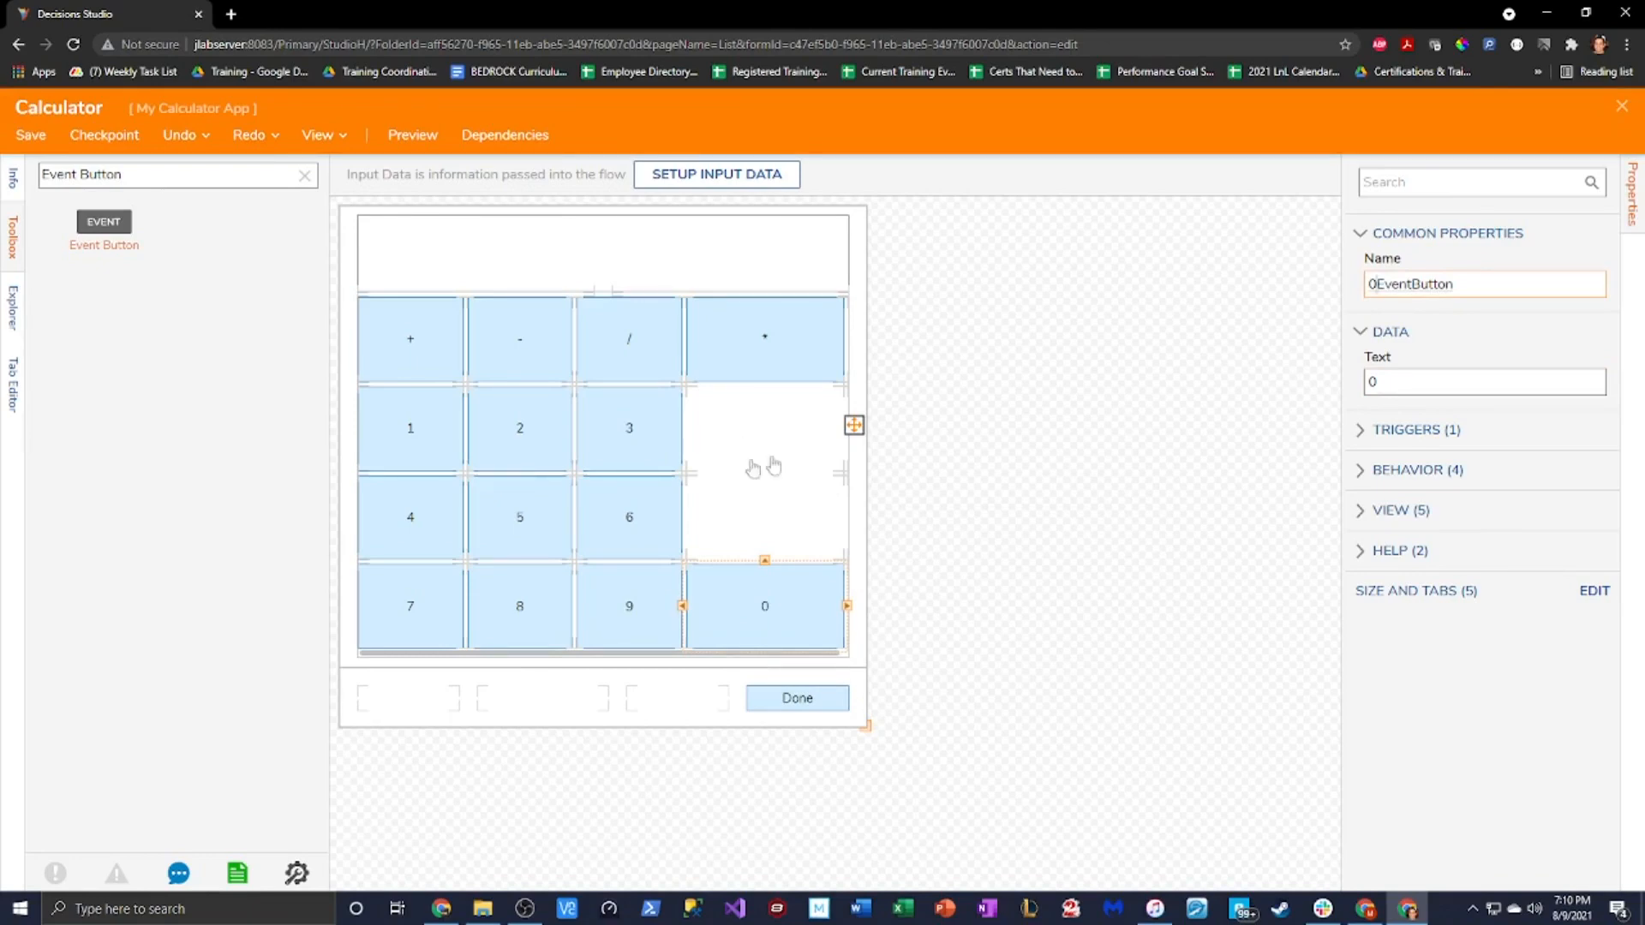
# Add an event button right of 3, labelled ^ with its name prefixed by ^
pyautogui.moveTo(103, 222); pyautogui.dragTo(807, 452)
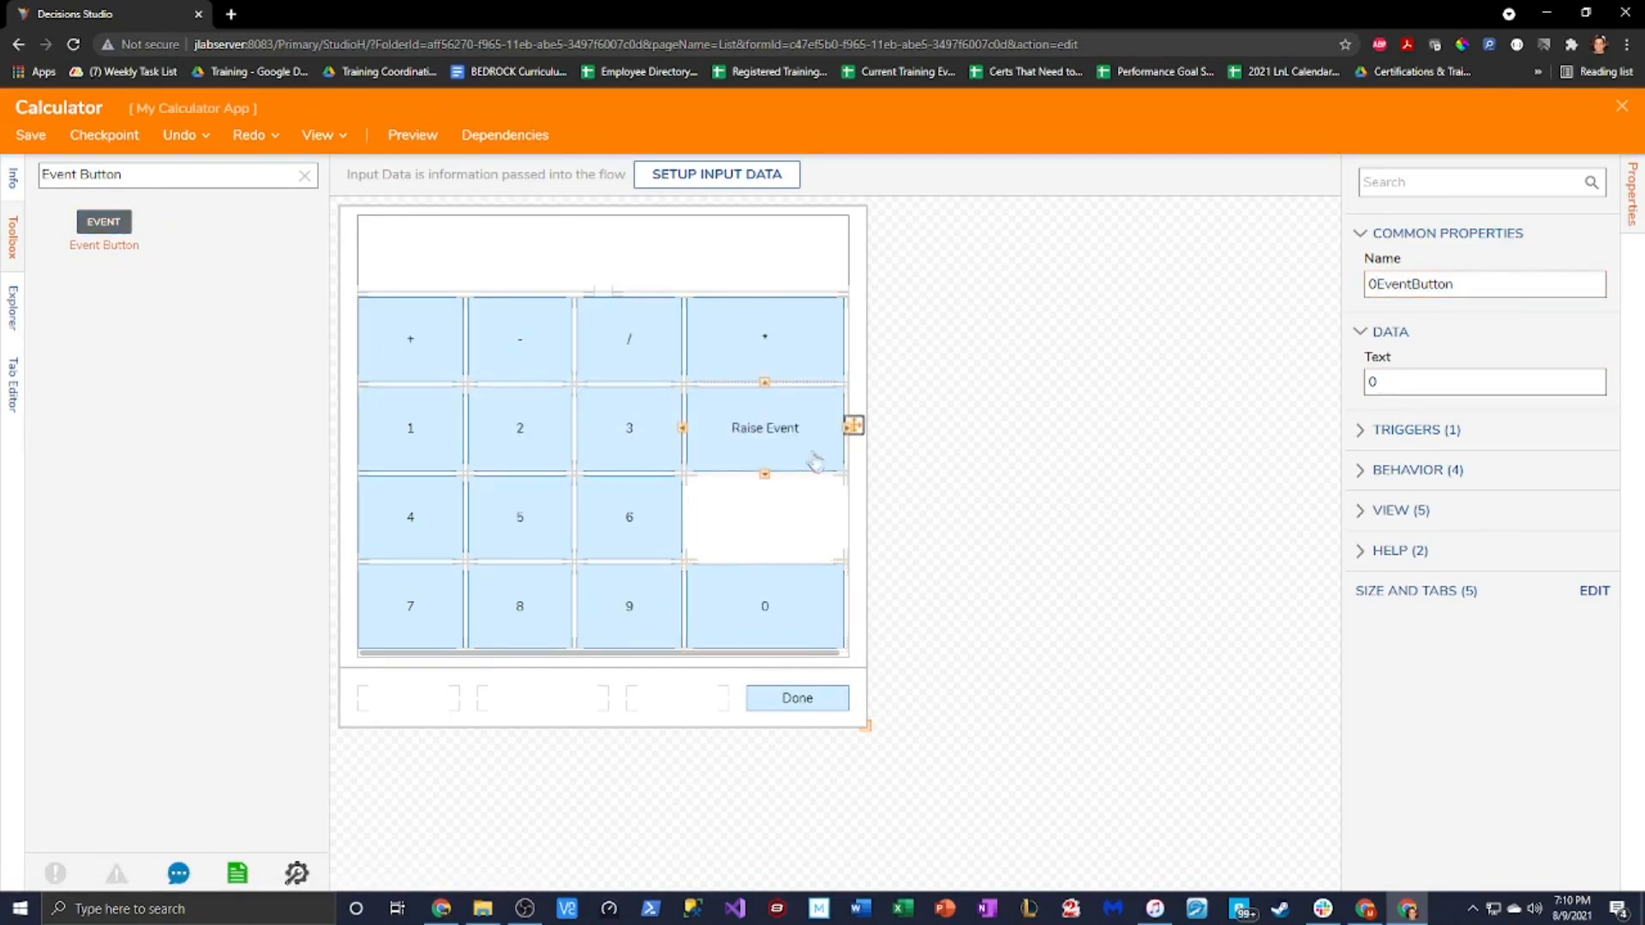
pyautogui.moveTo(1458, 378); pyautogui.dragTo(1174, 390)
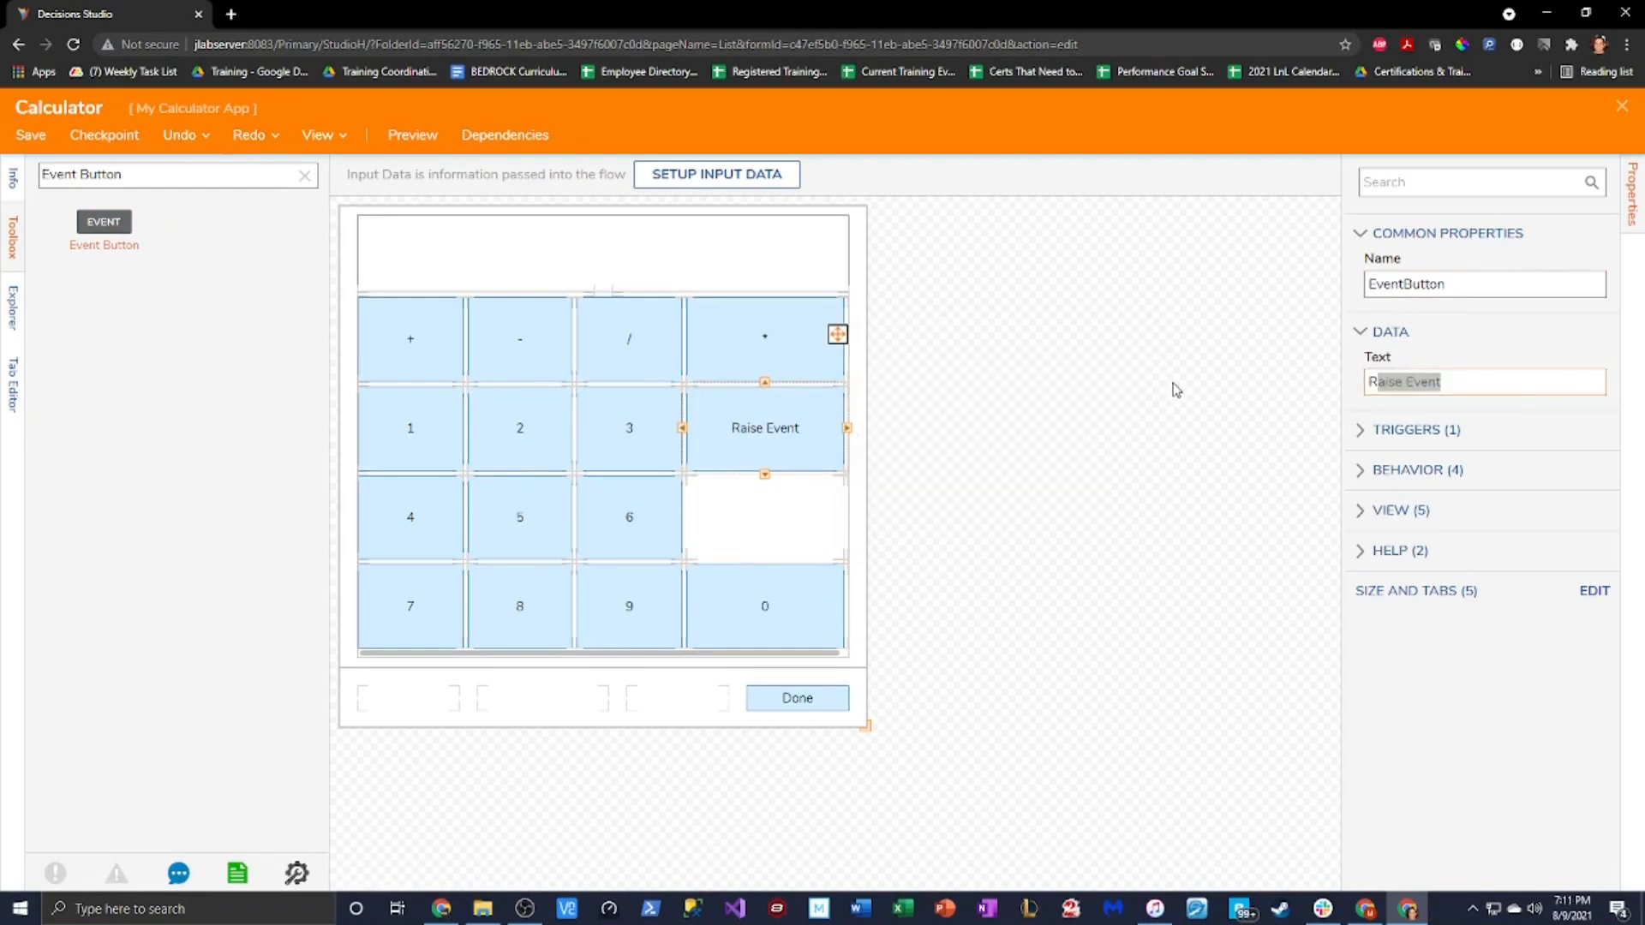
pyautogui.press('BackSpace')
pyautogui.write('^')
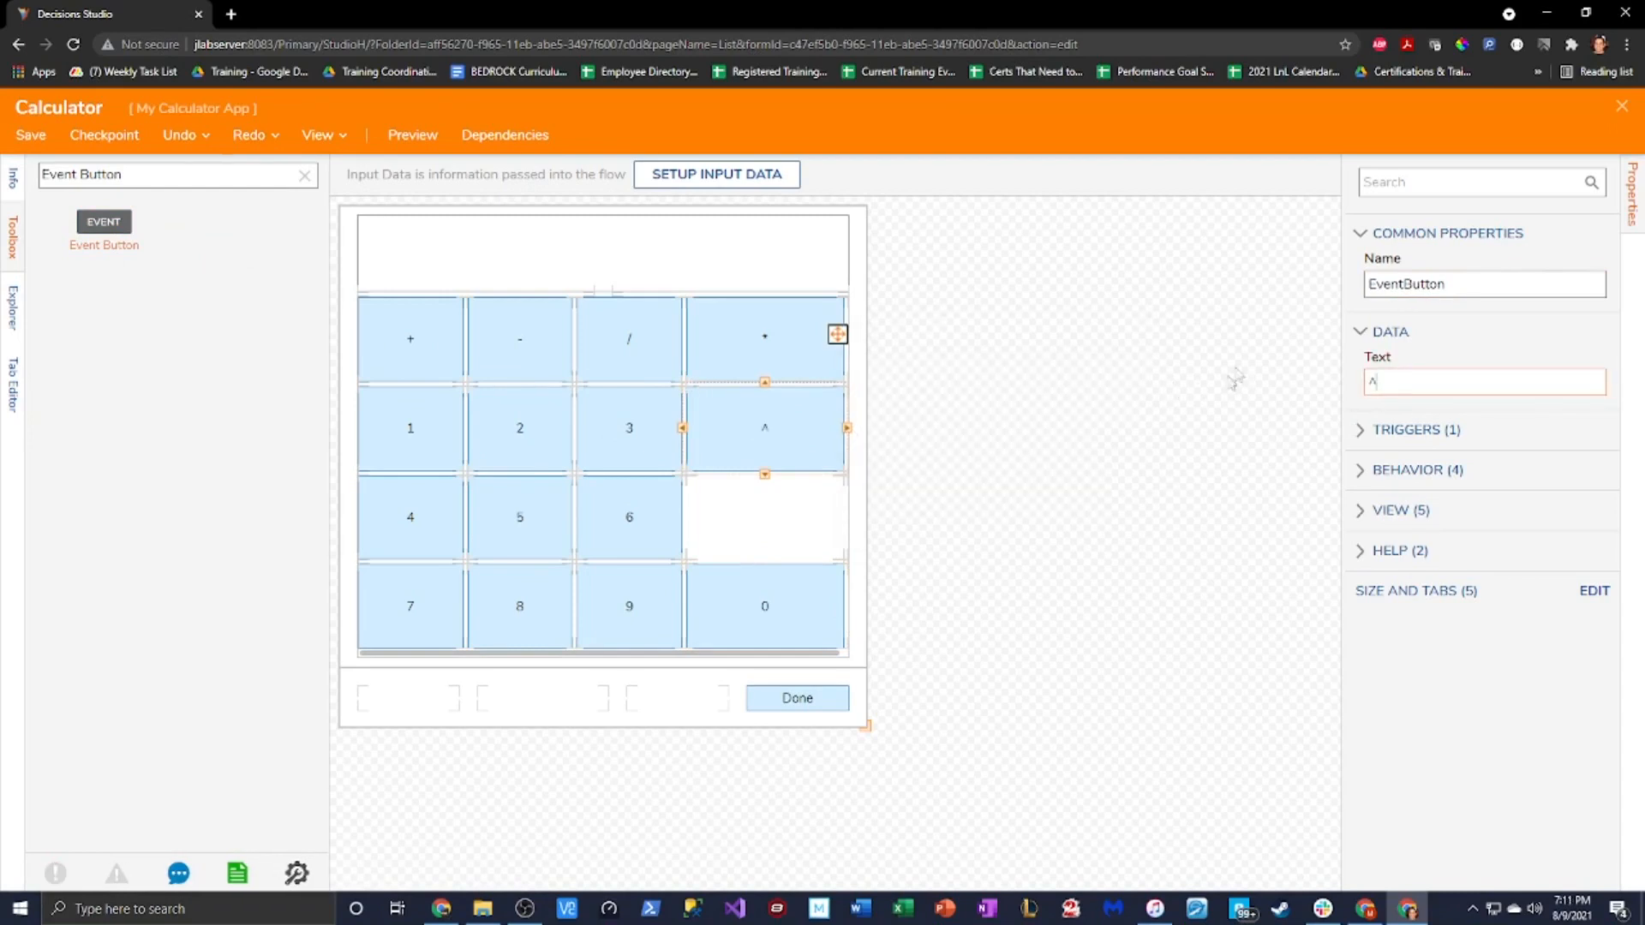
pyautogui.click(1371, 292)
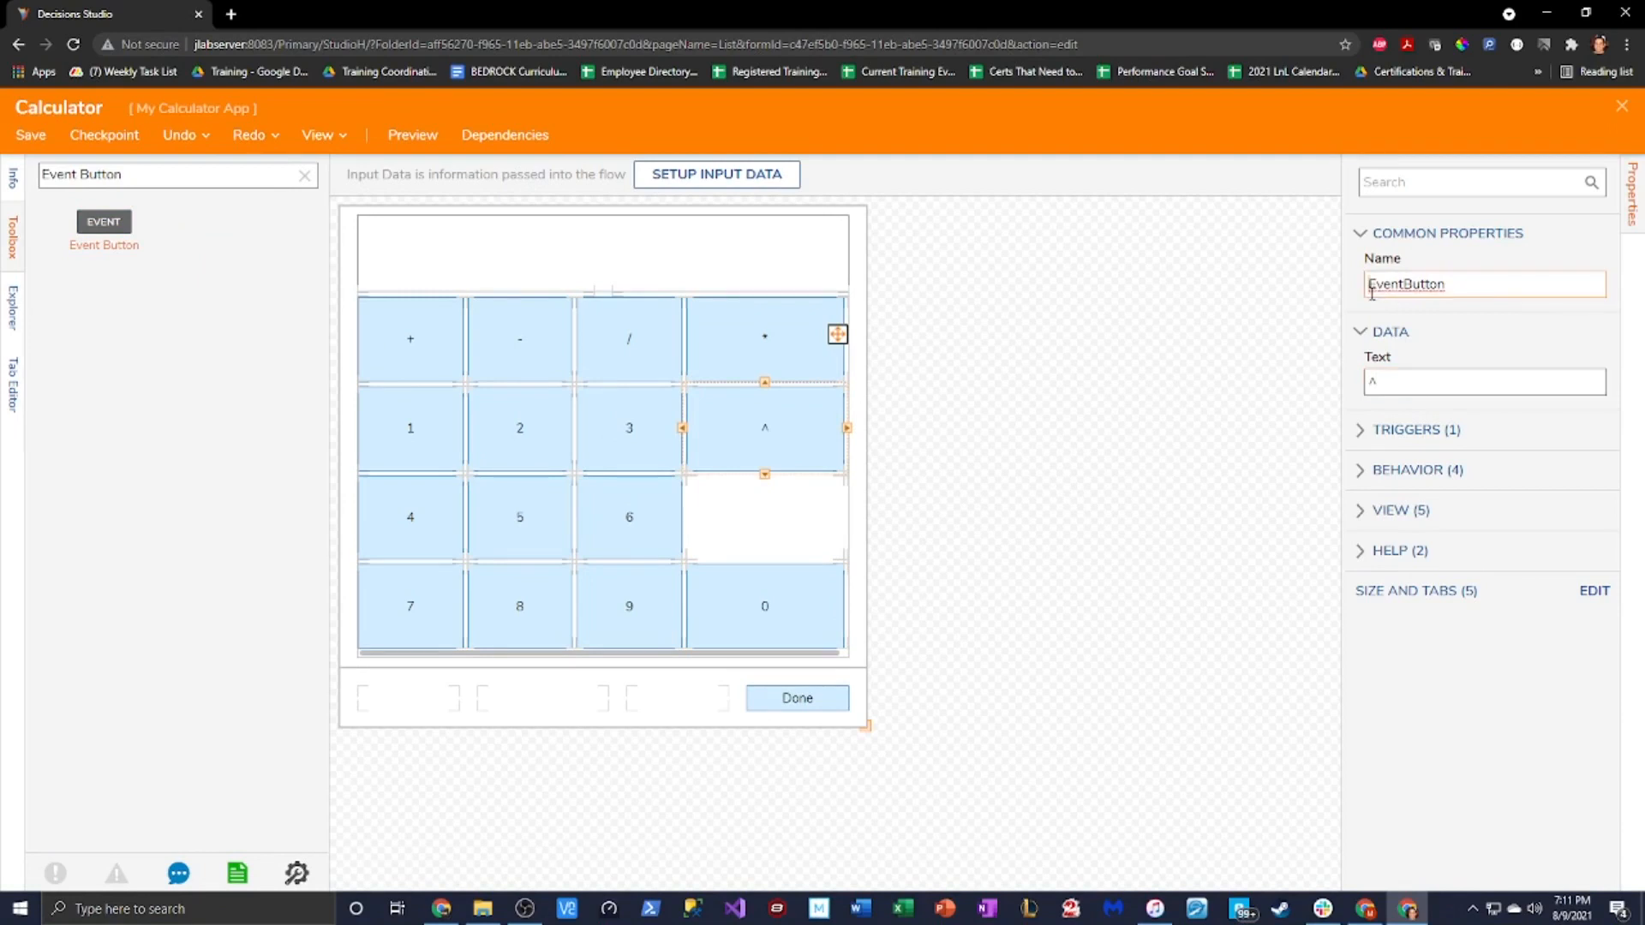
pyautogui.write('^')
# Preview the calculator layout, then settle the 0 button back in the bottom-right cell
pyautogui.click(778, 536)
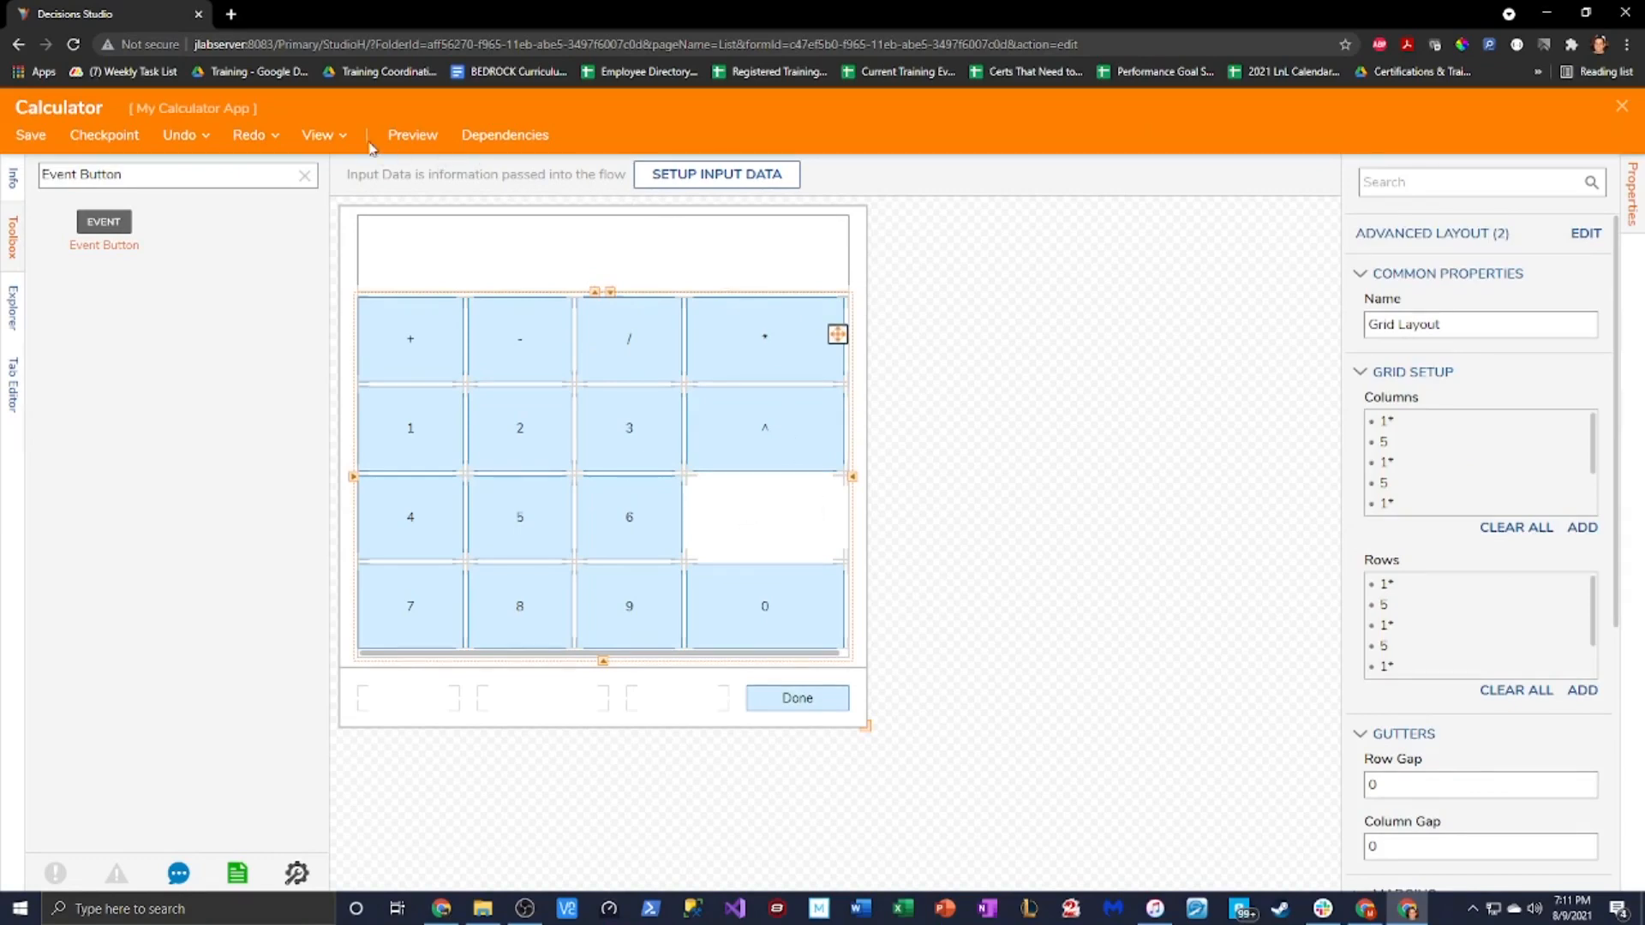
pyautogui.click(412, 135)
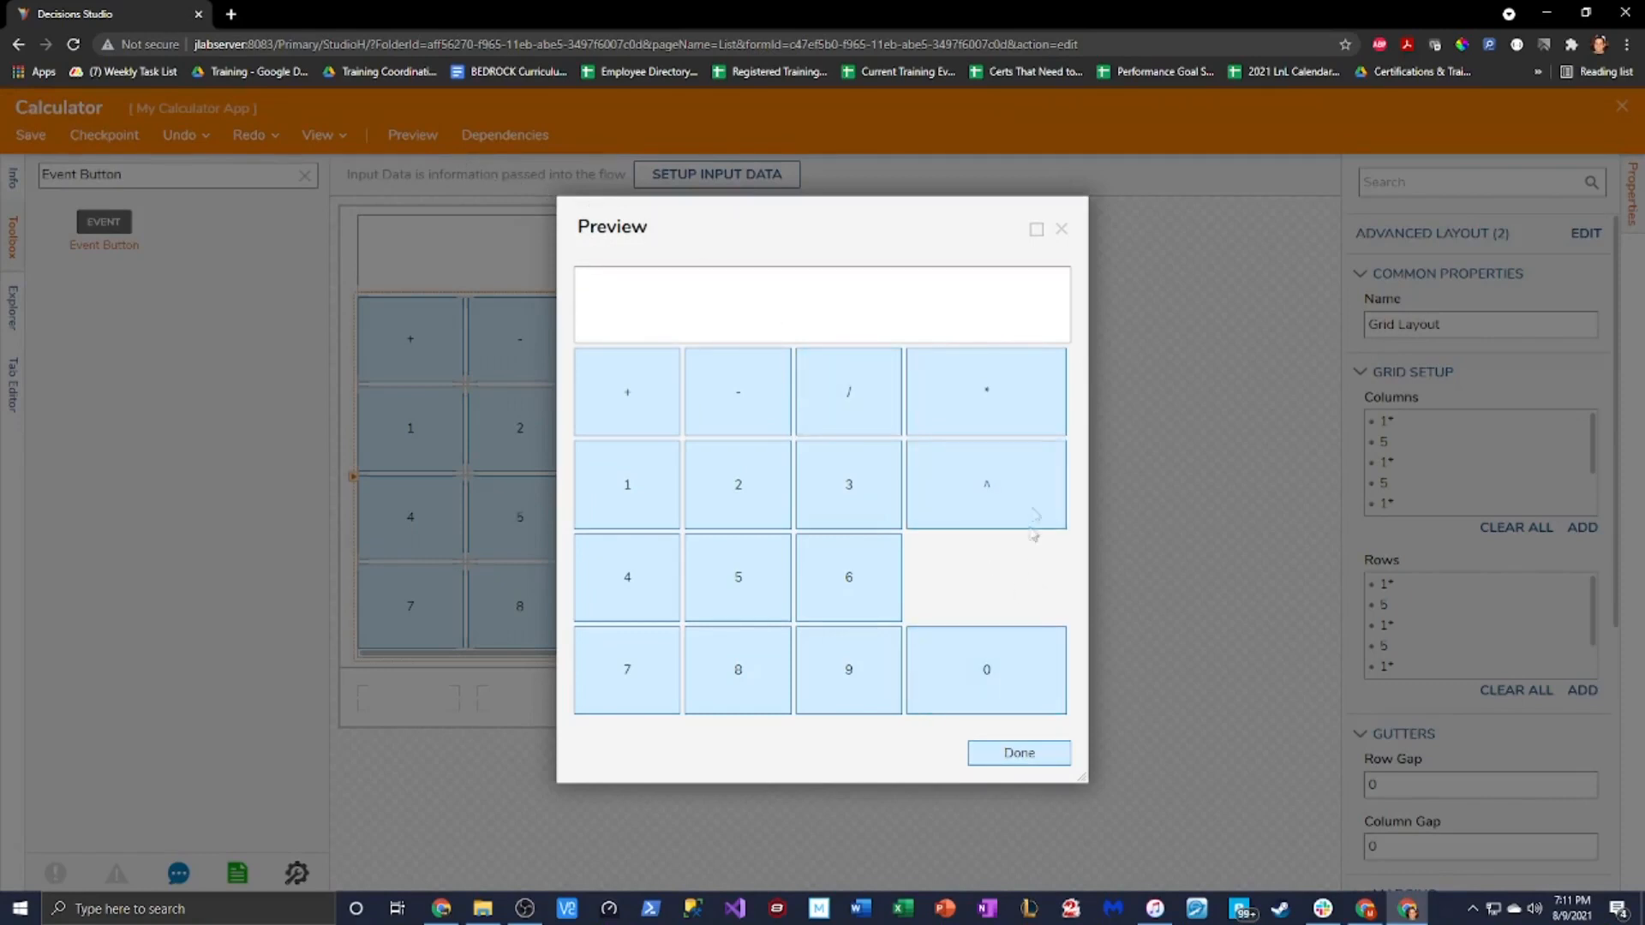
pyautogui.click(1061, 228)
pyautogui.moveTo(770, 609); pyautogui.dragTo(761, 517)
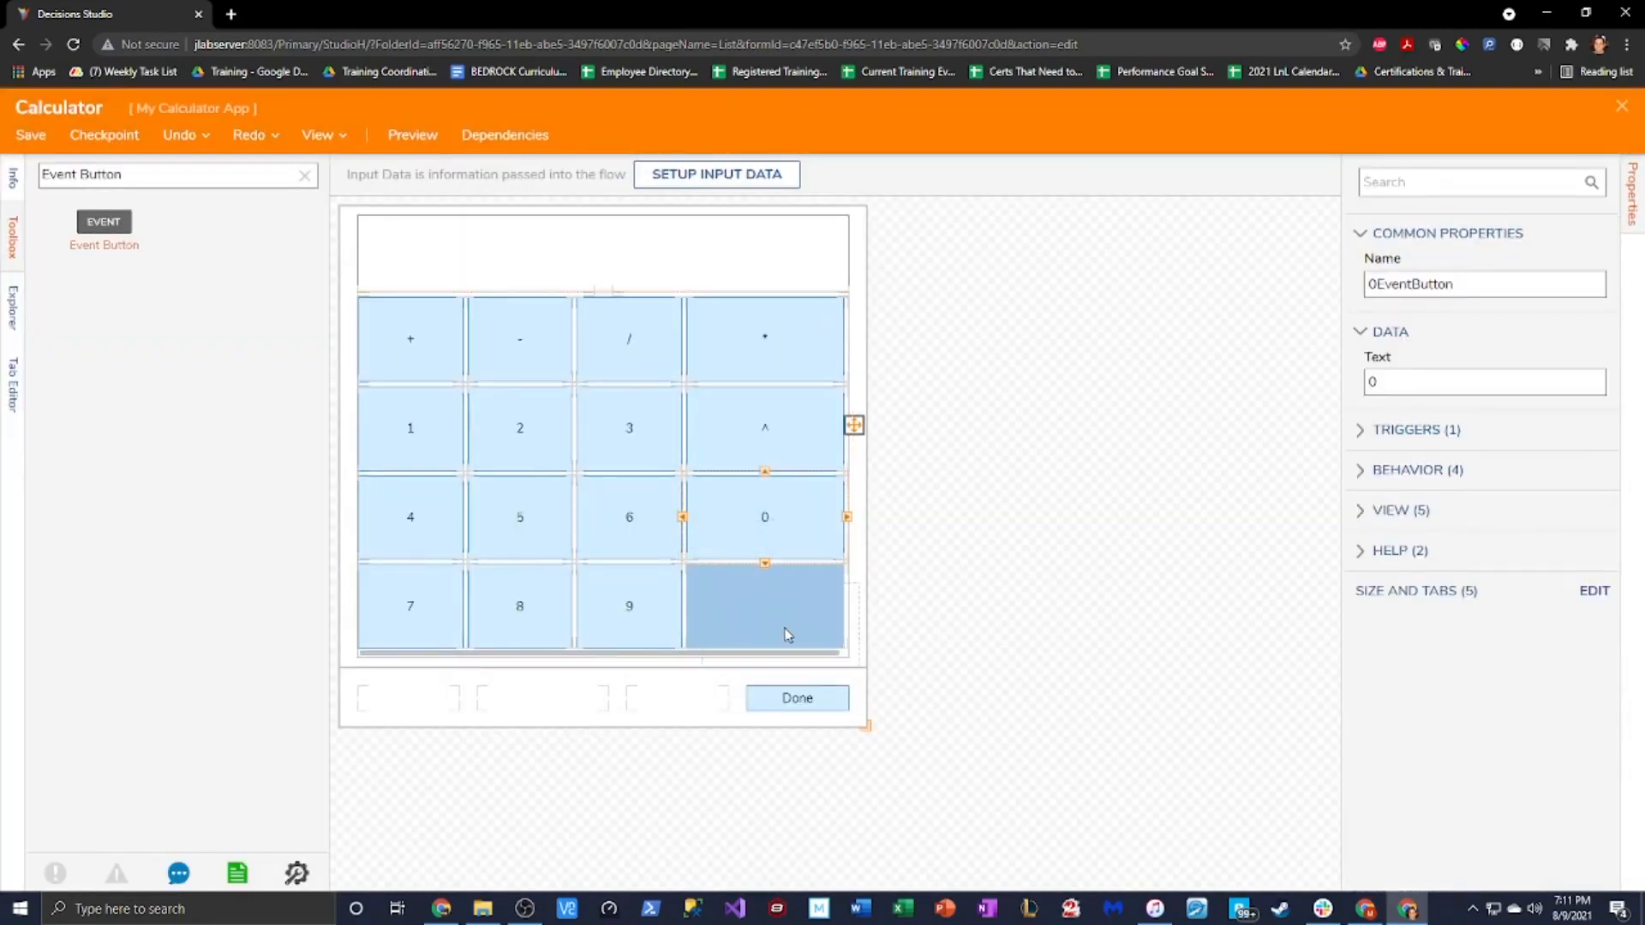
pyautogui.moveTo(809, 642); pyautogui.dragTo(811, 644)
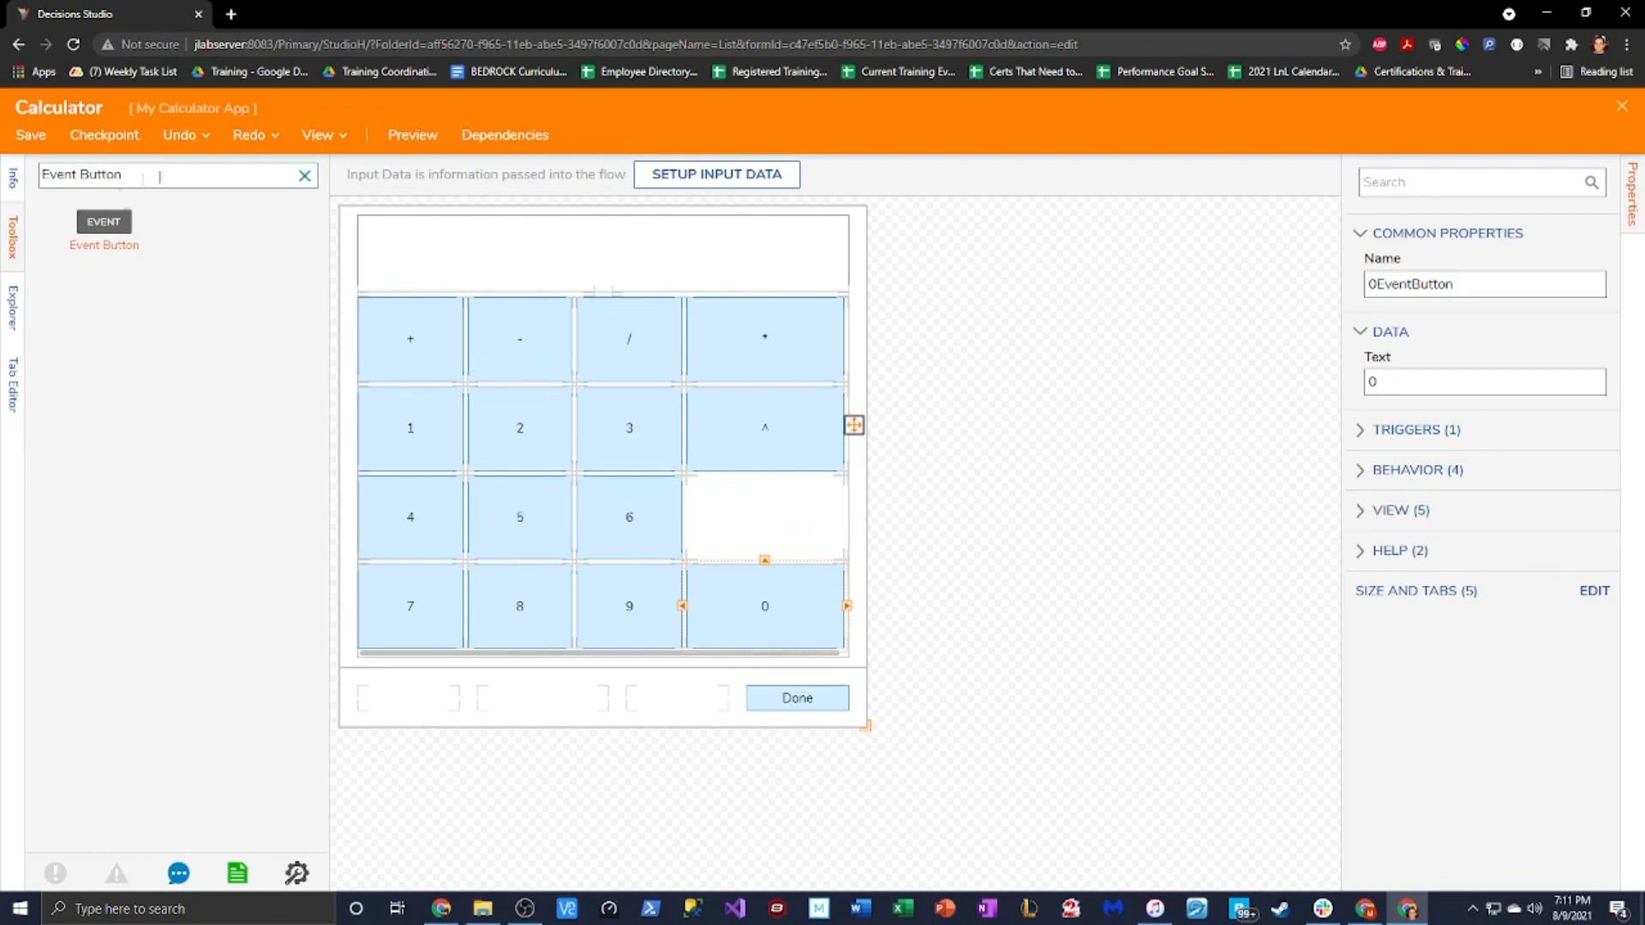
# Add an event button beside 6 labelled 'Square Root' and named SREventButton
pyautogui.moveTo(115, 240); pyautogui.dragTo(766, 516)
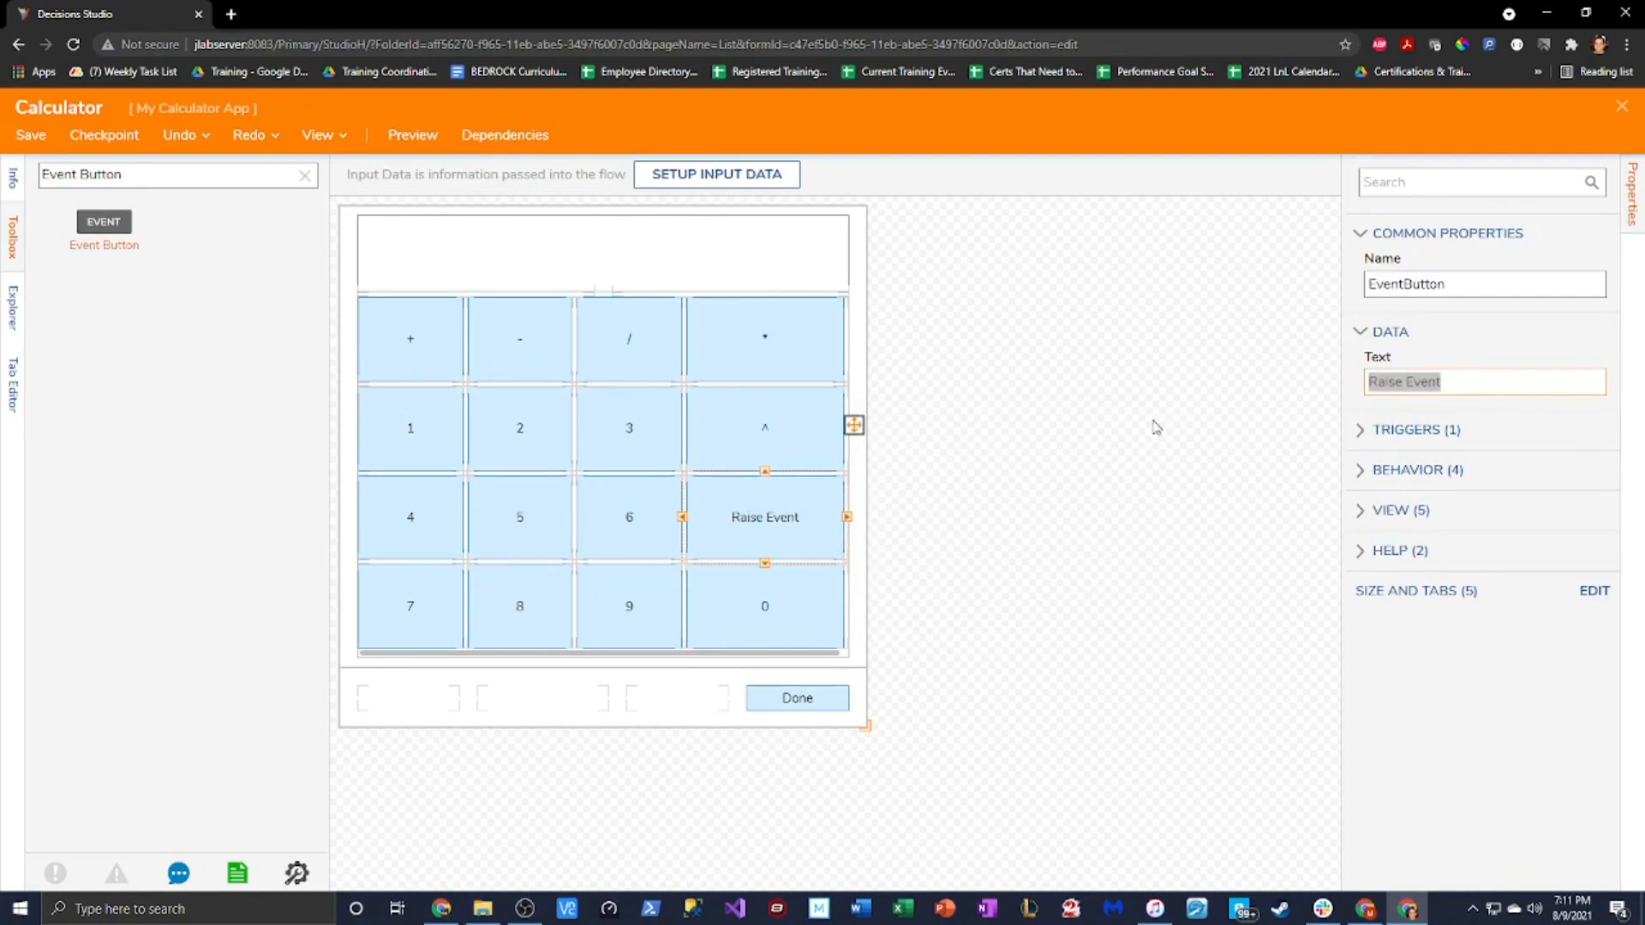
pyautogui.write('Squ')
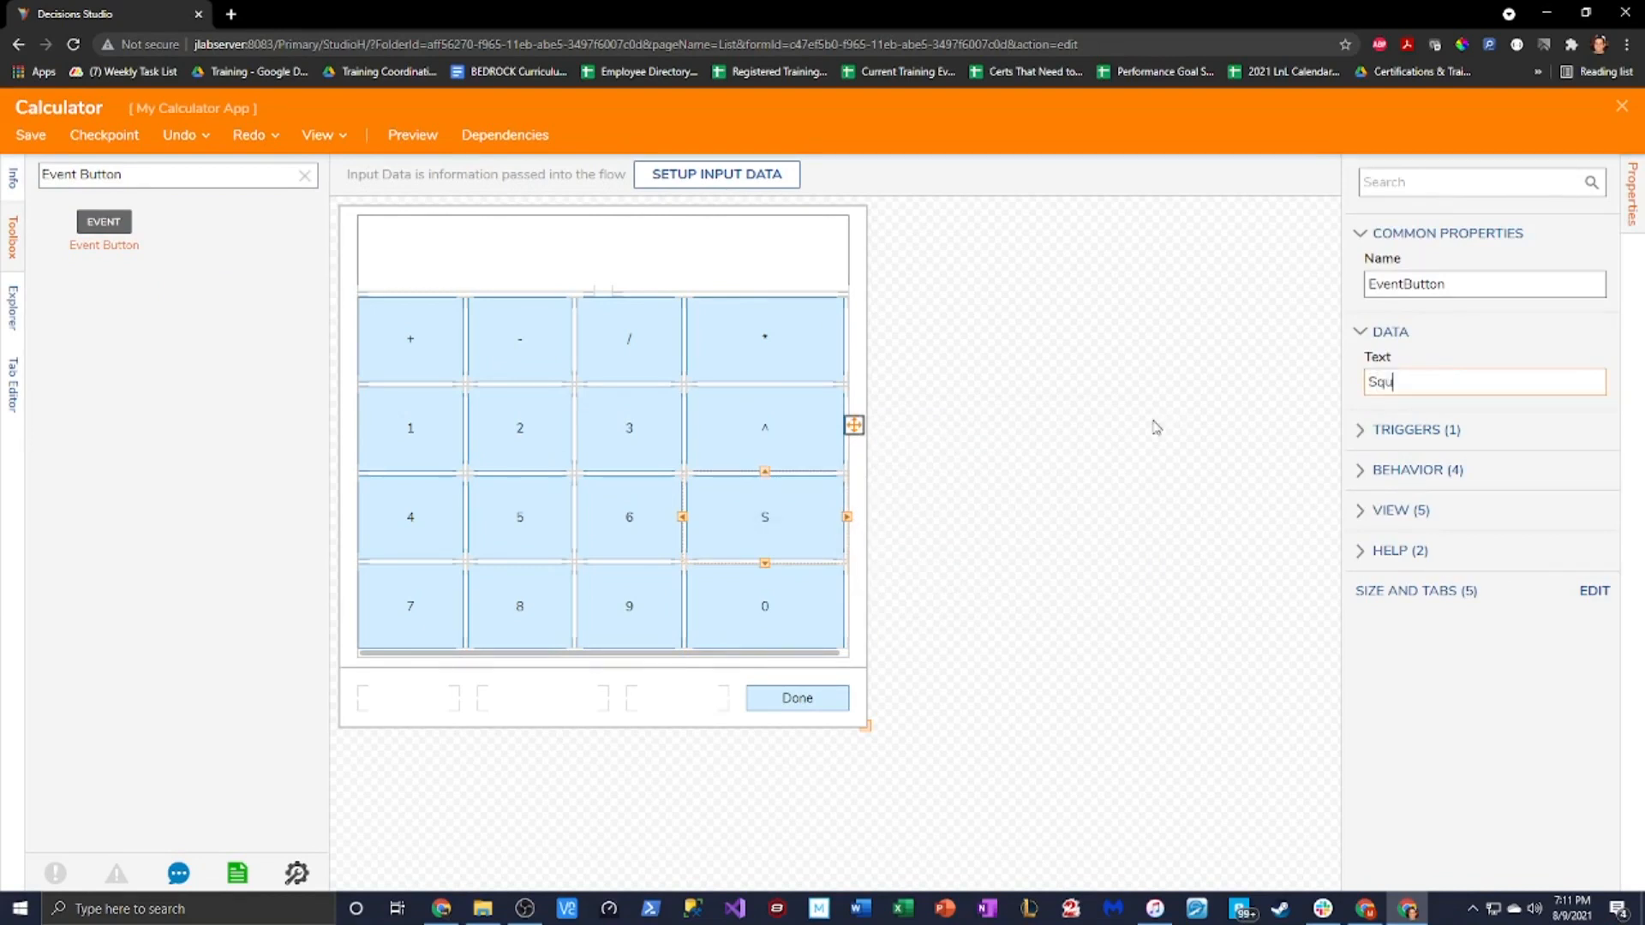
pyautogui.write('art')
pyautogui.press('BackSpace')
pyautogui.write('Root')
pyautogui.rightClick(1381, 382)
pyautogui.click(1439, 402)
pyautogui.click(1366, 284)
pyautogui.write('Sr')
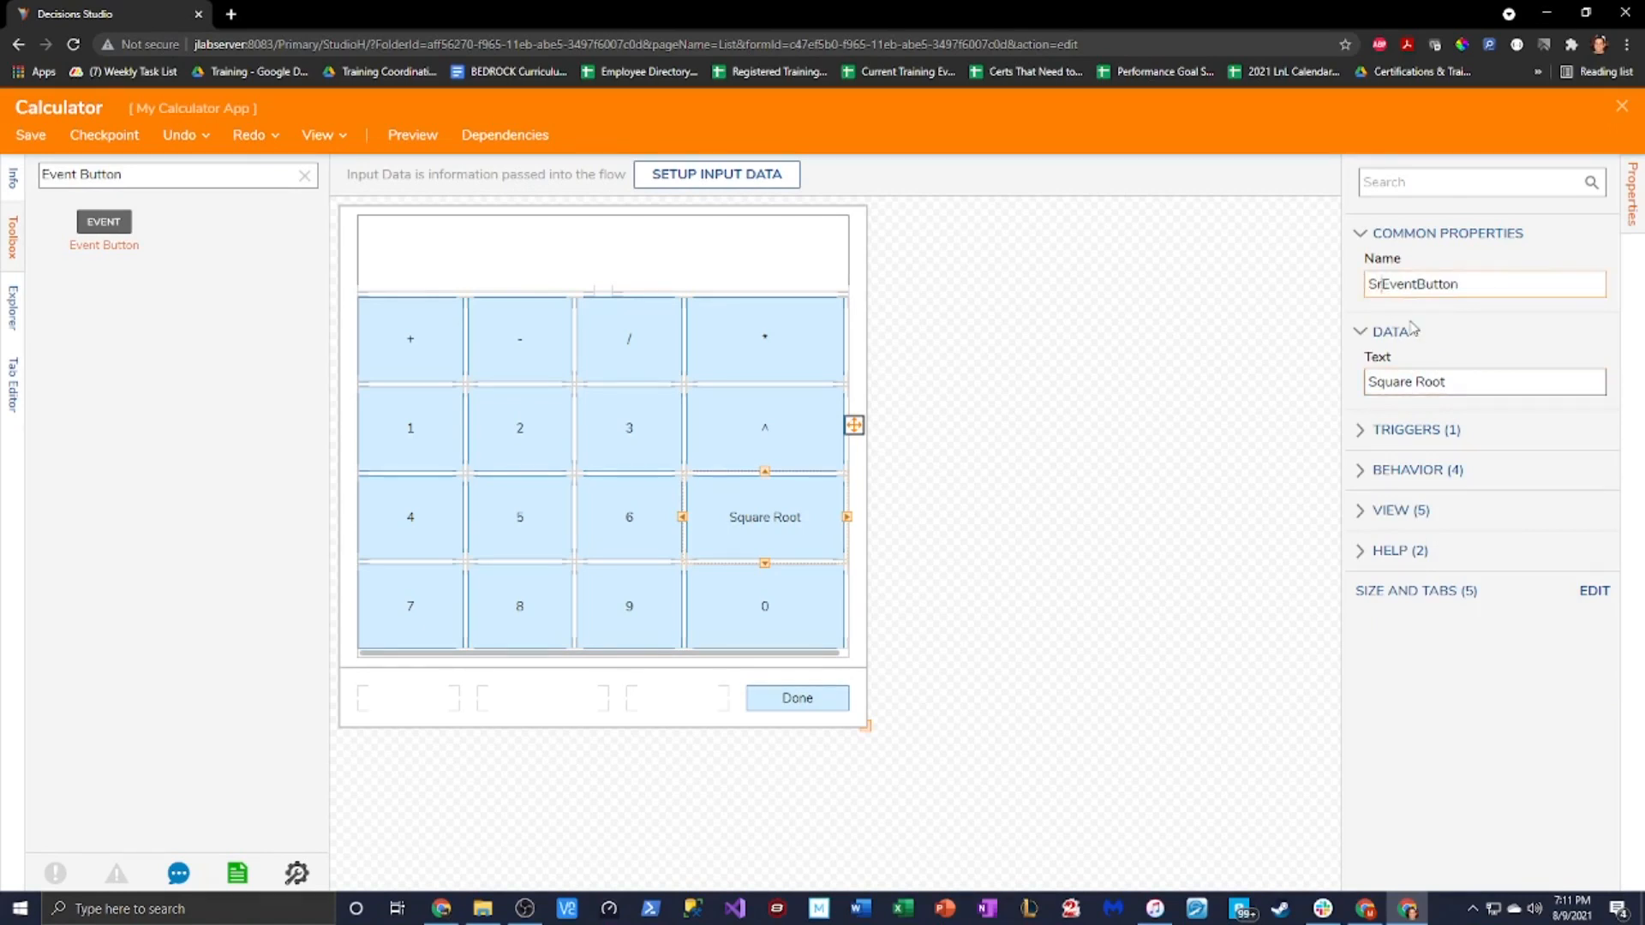
pyautogui.press('BackSpace')
pyautogui.write('R')
pyautogui.click(425, 338)
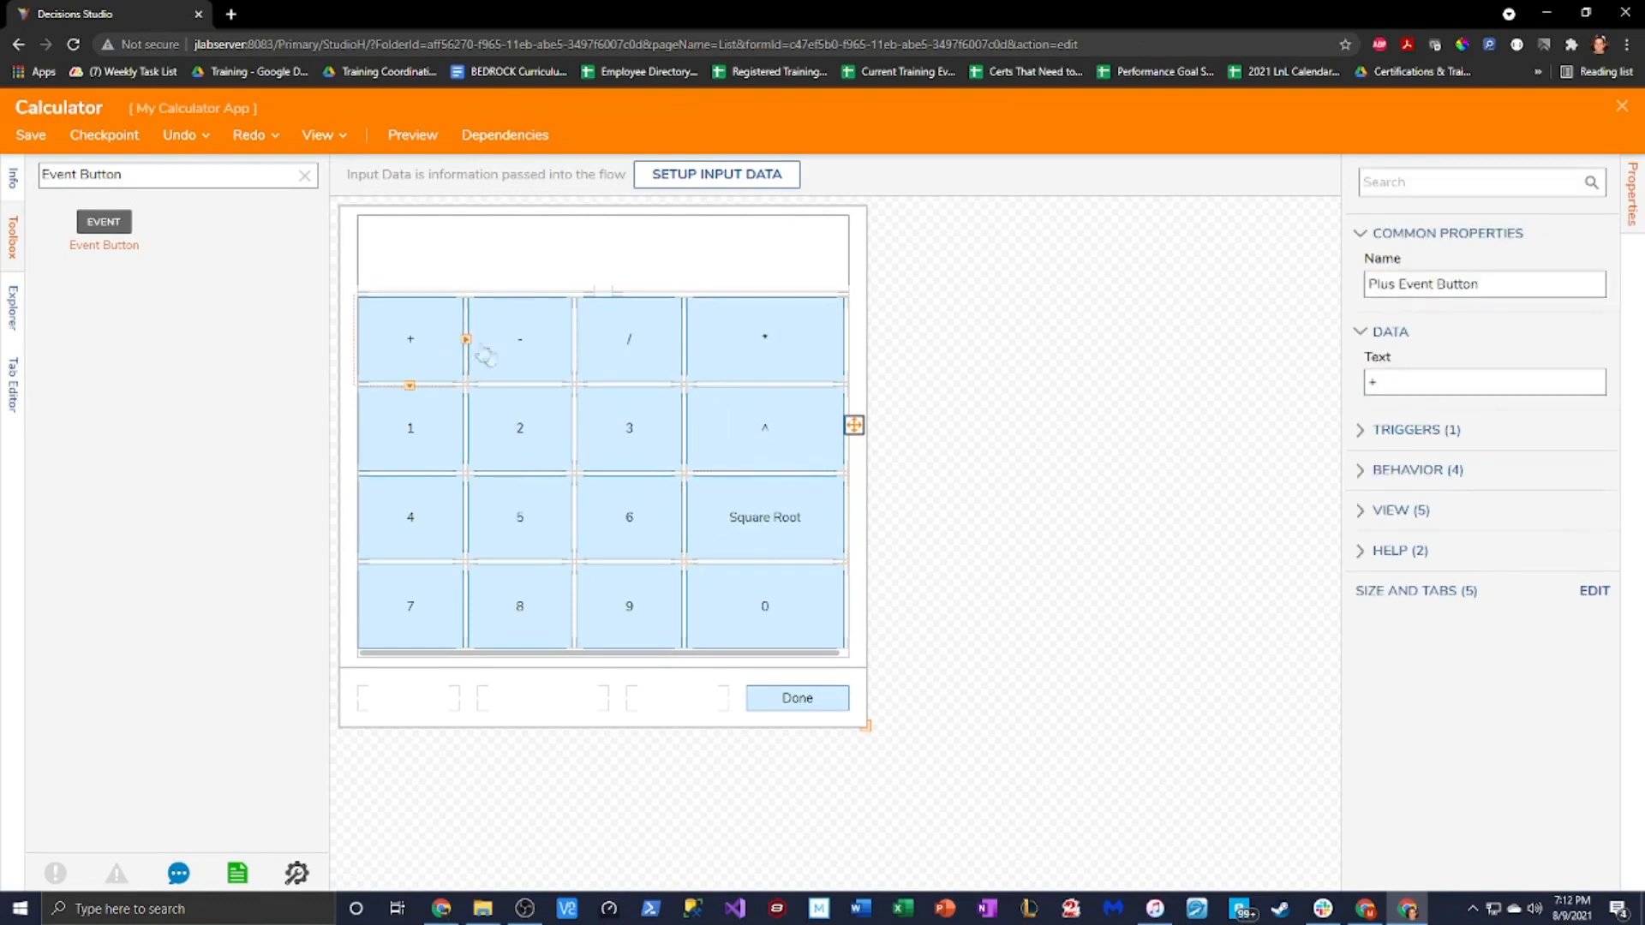
# Drag the form's corner handle until its design size is 572 × 692
pyautogui.click(633, 277)
pyautogui.click(1043, 548)
pyautogui.moveTo(869, 726); pyautogui.dragTo(826, 795)
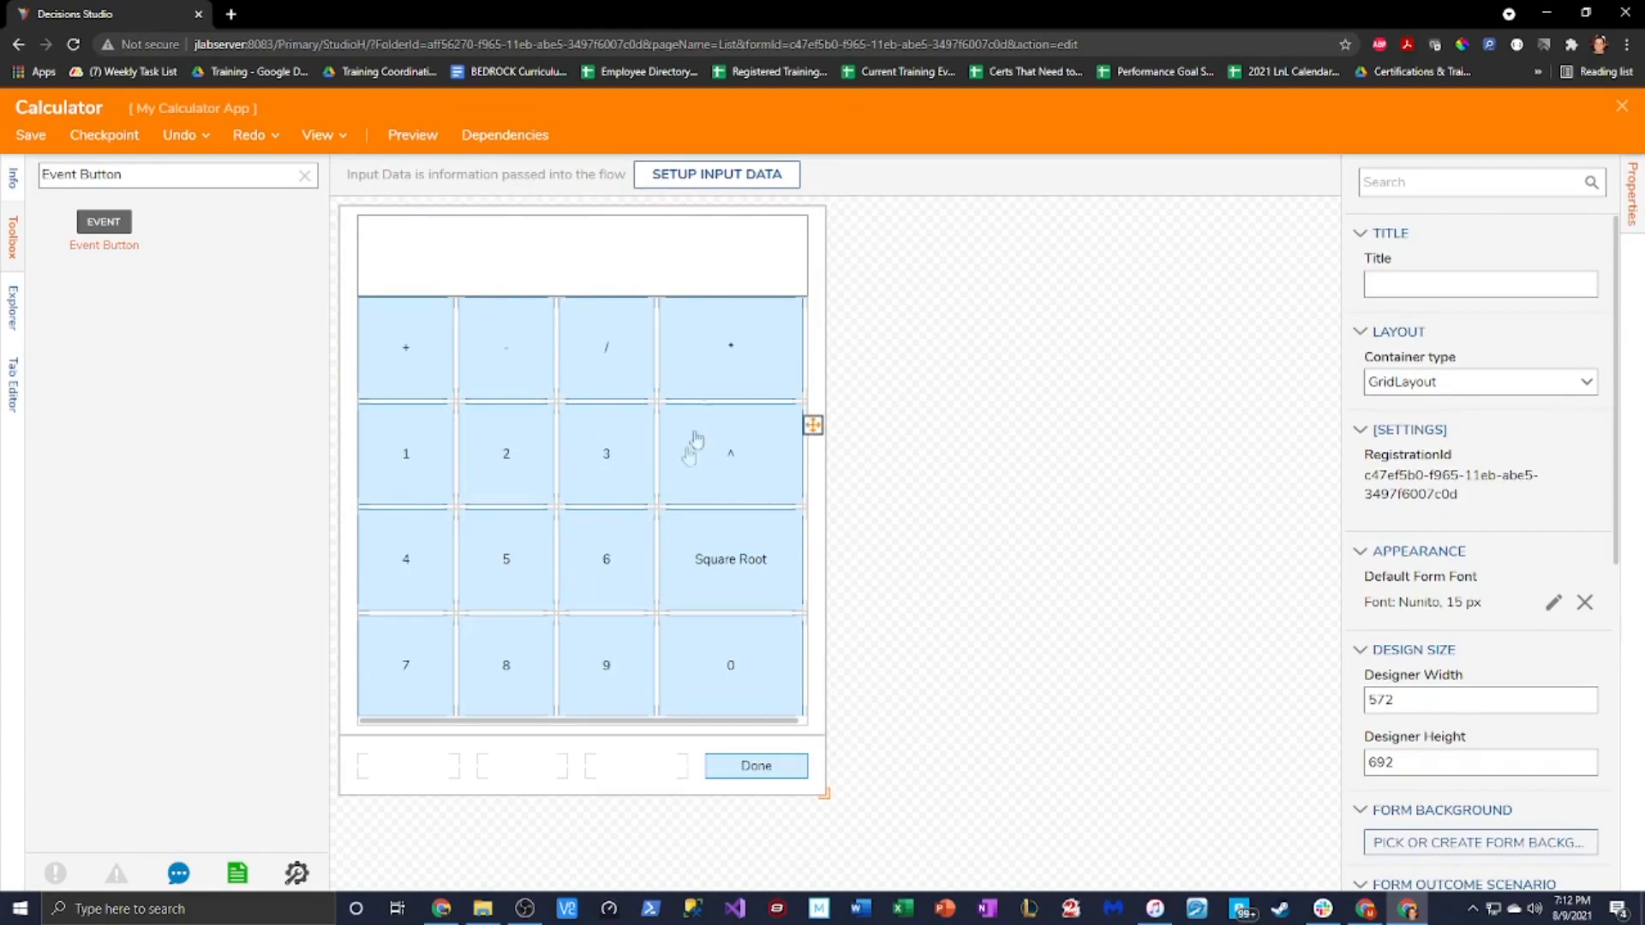
pyautogui.click(628, 271)
pyautogui.click(583, 301)
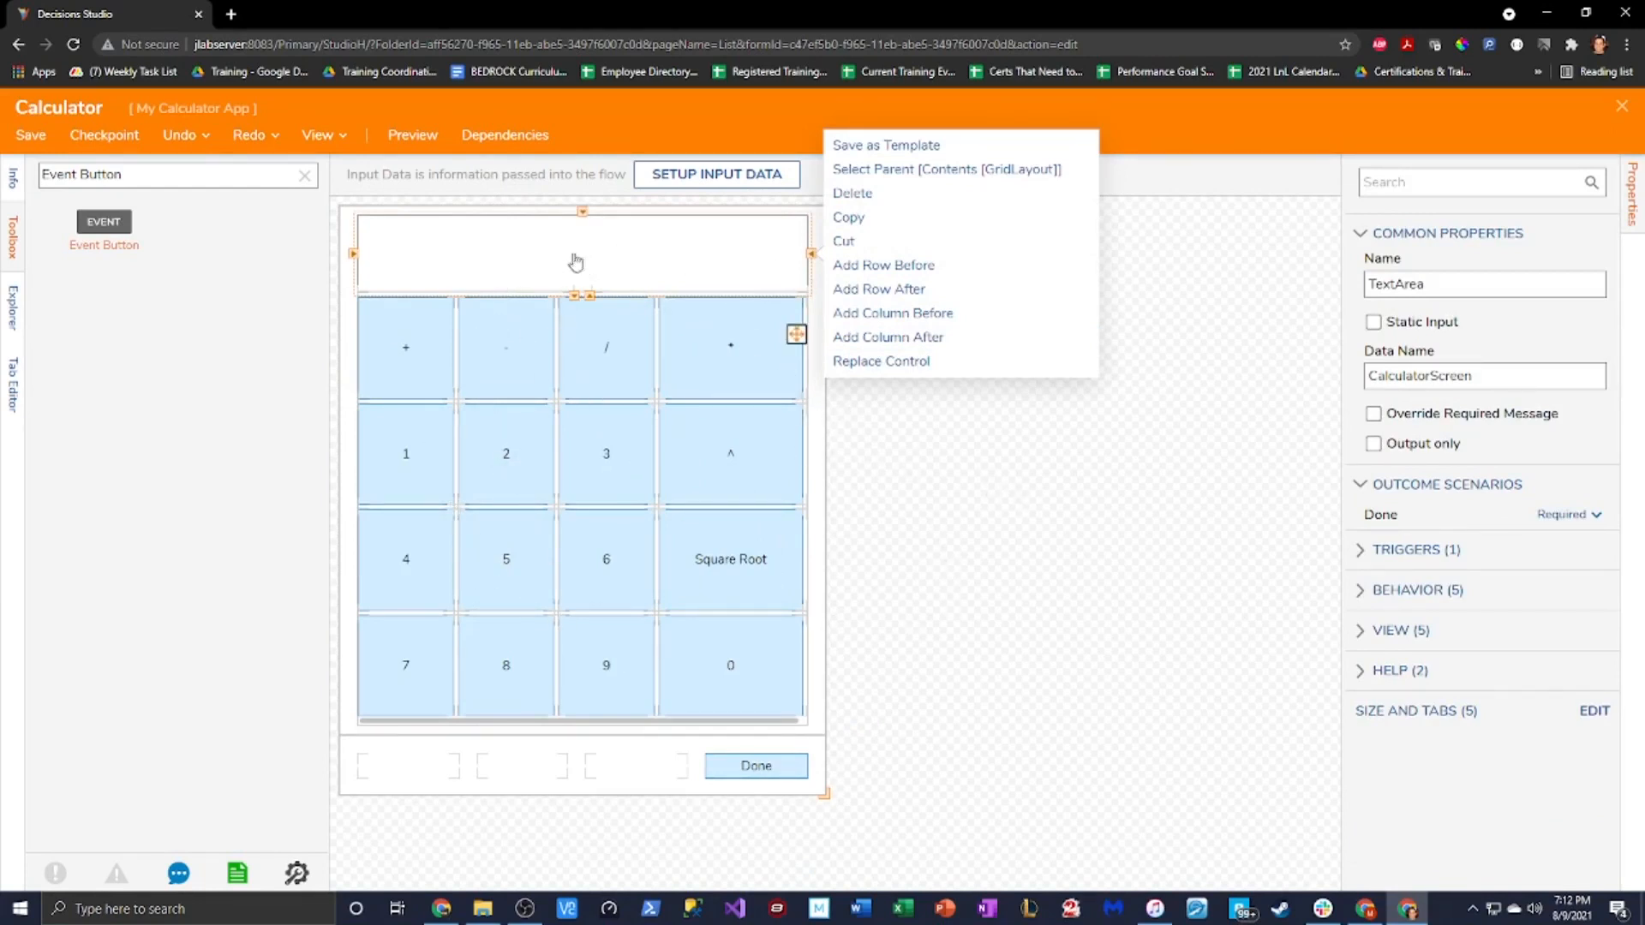
pyautogui.click(1015, 535)
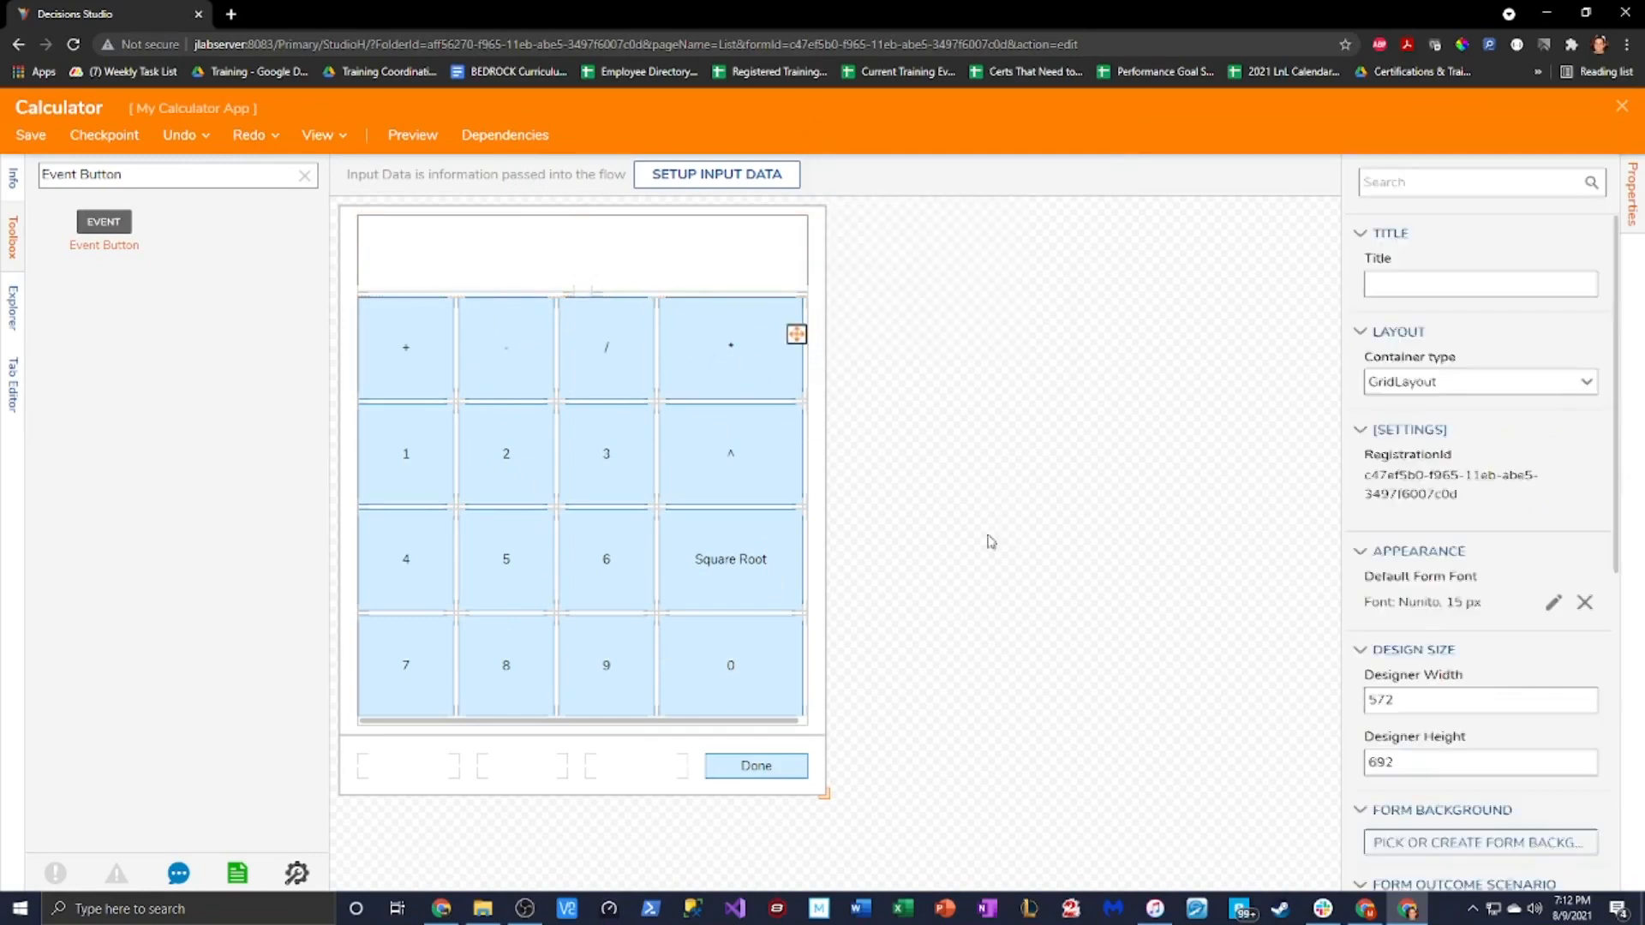
# Change the form's default Nunito font to size 18 and bold
pyautogui.click(1553, 602)
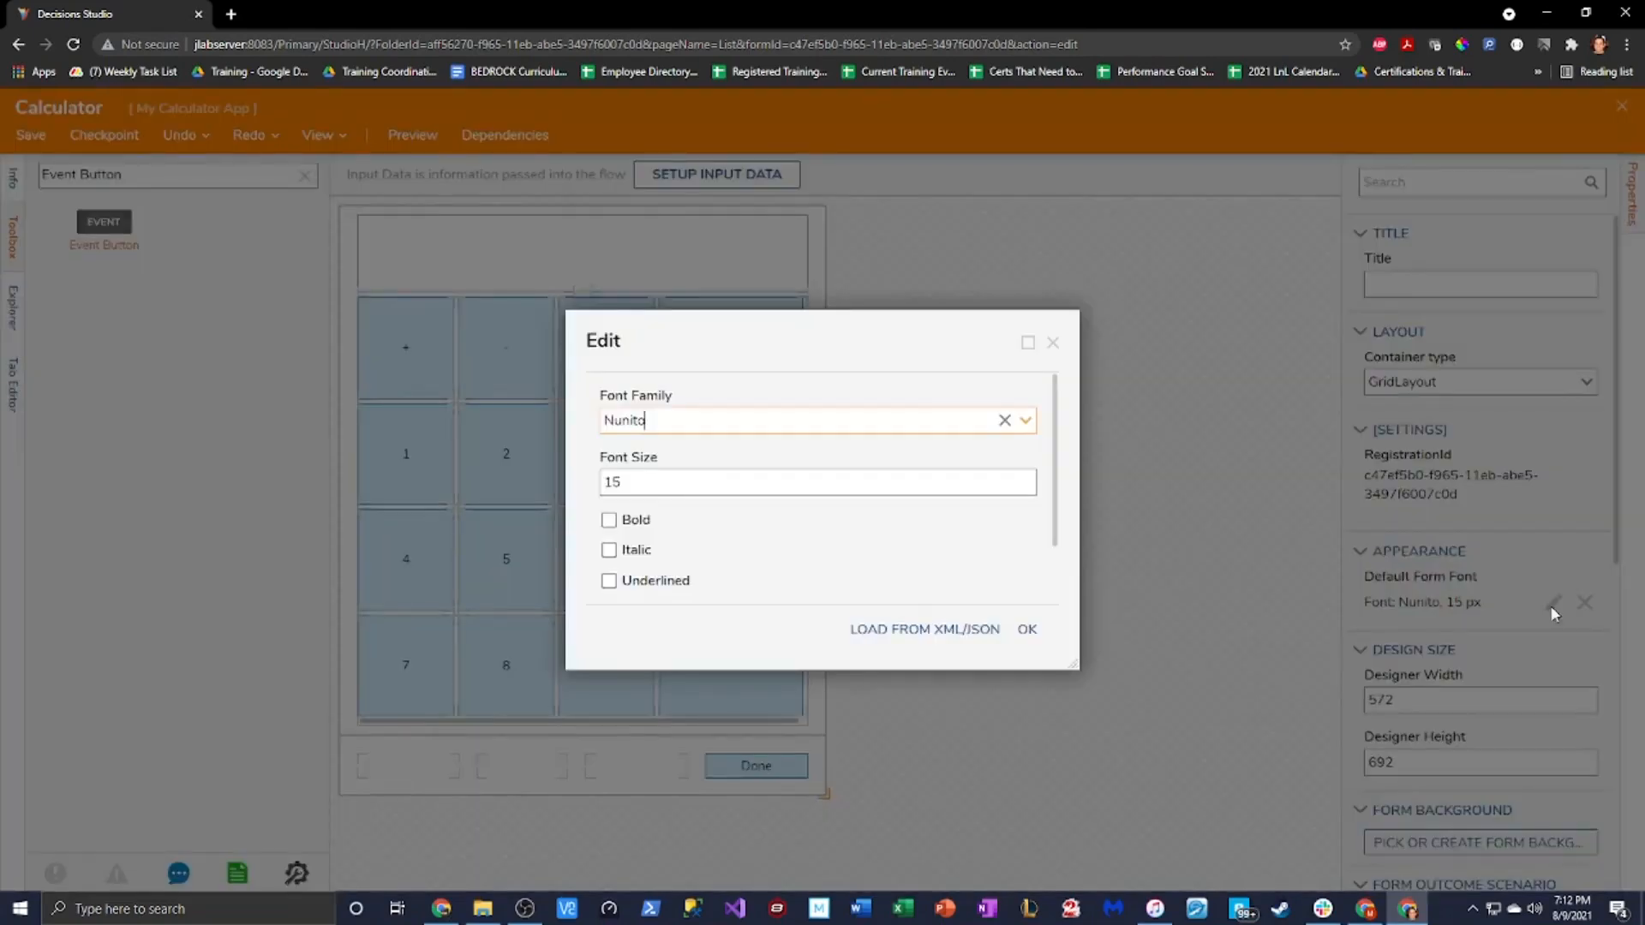
pyautogui.click(633, 485)
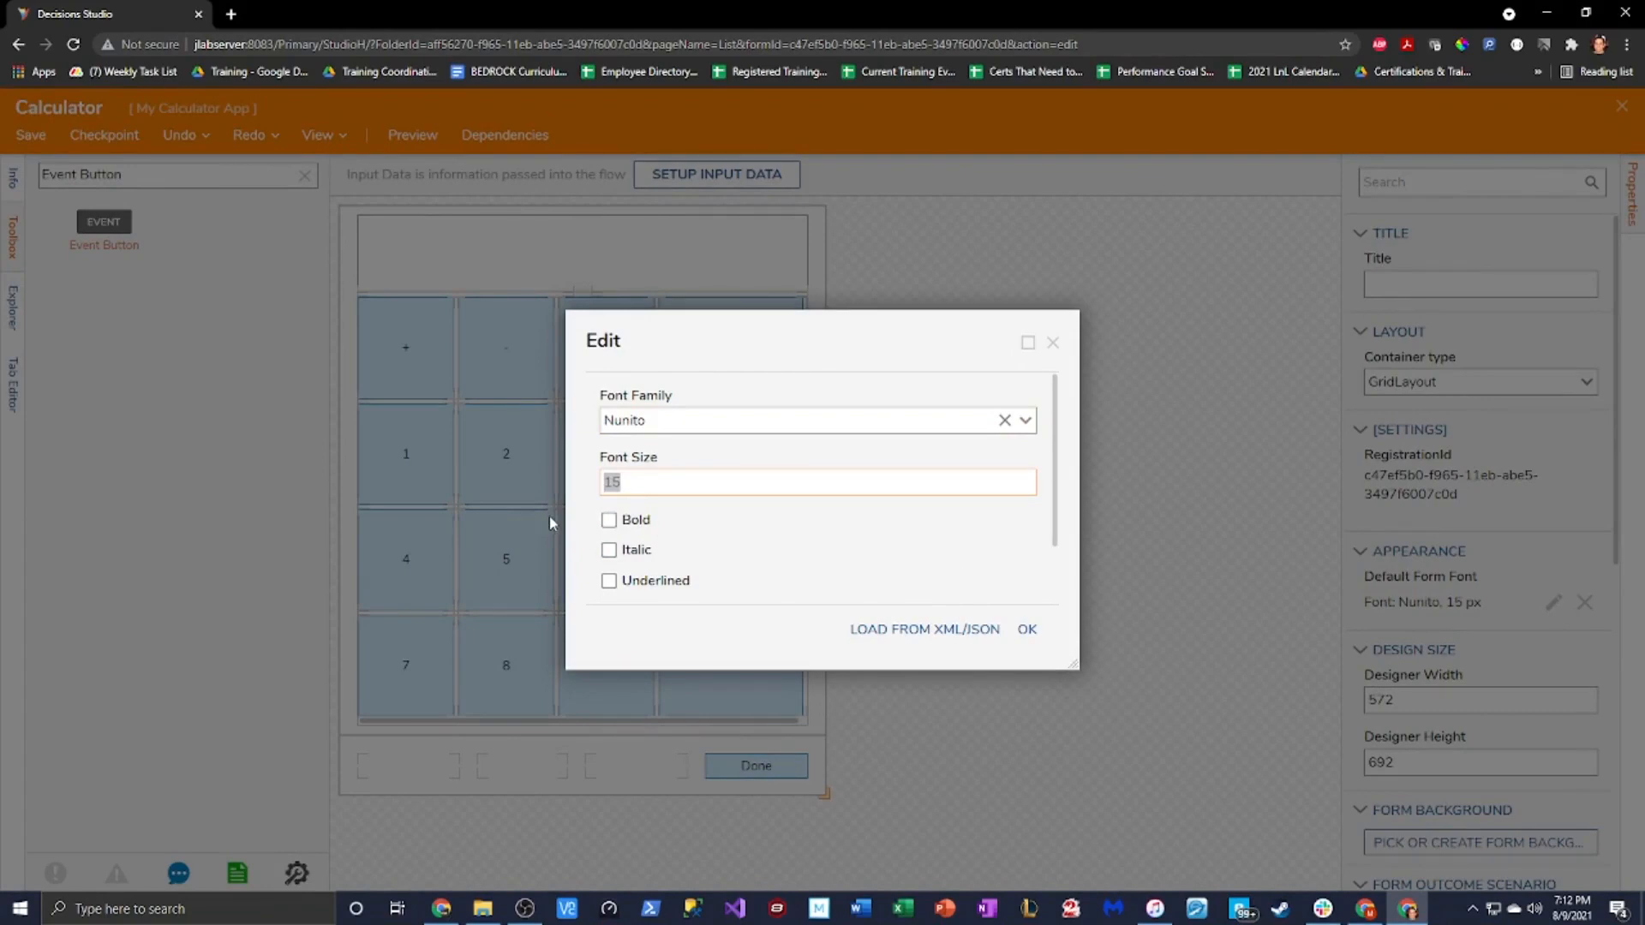
pyautogui.write('18')
pyautogui.click(1027, 631)
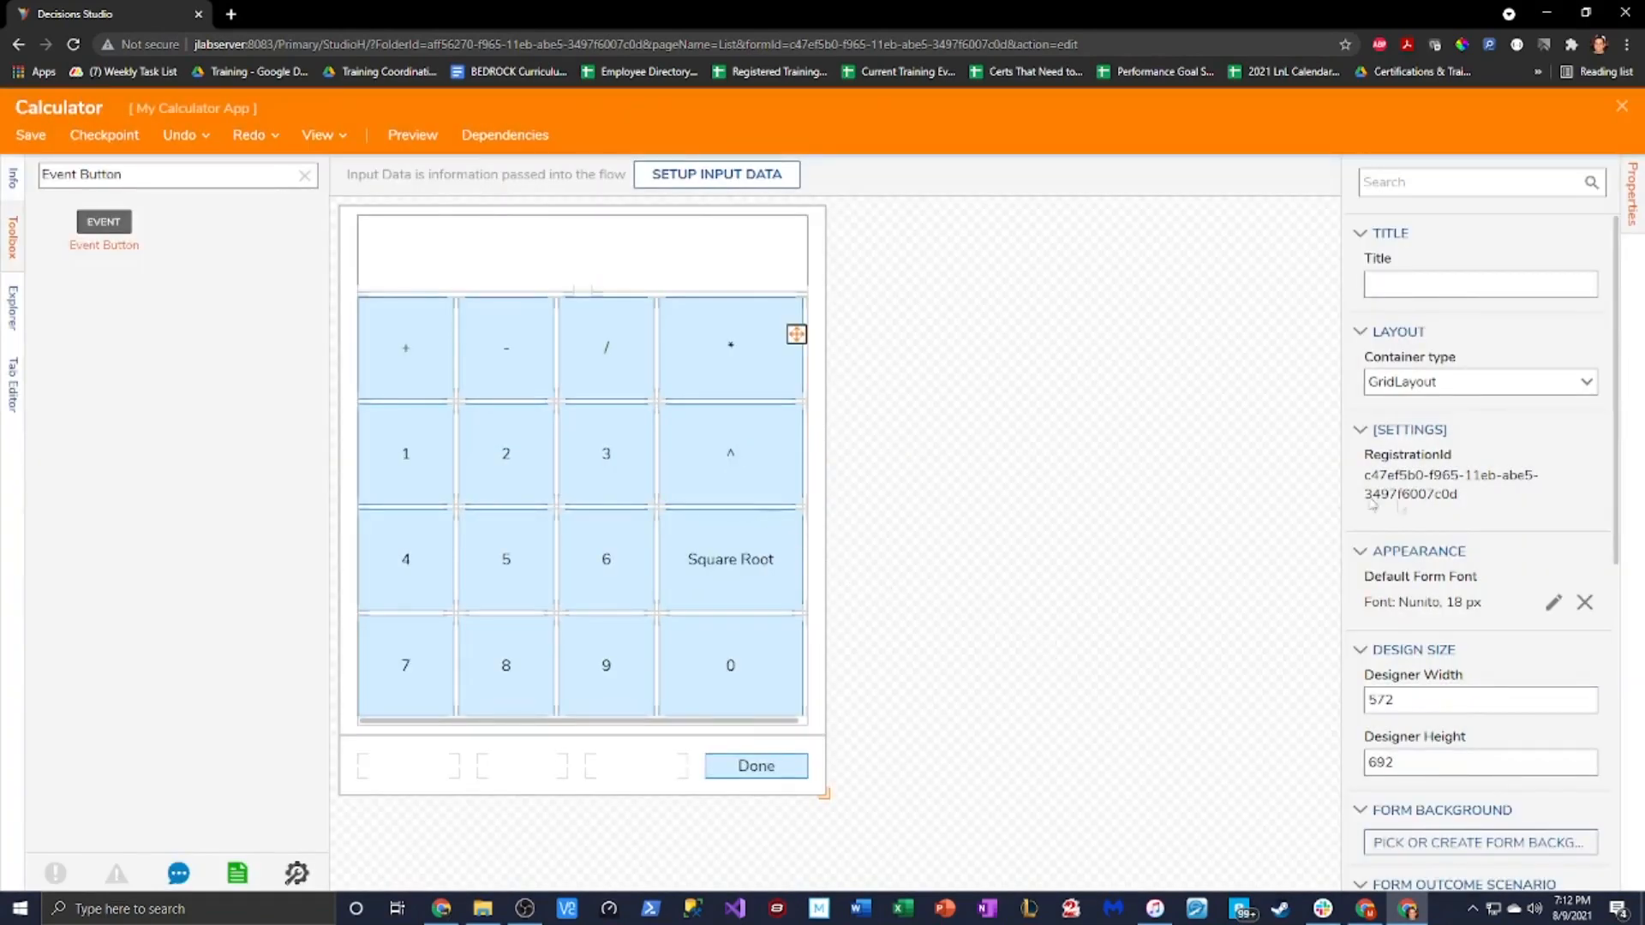
pyautogui.click(1549, 616)
pyautogui.click(606, 520)
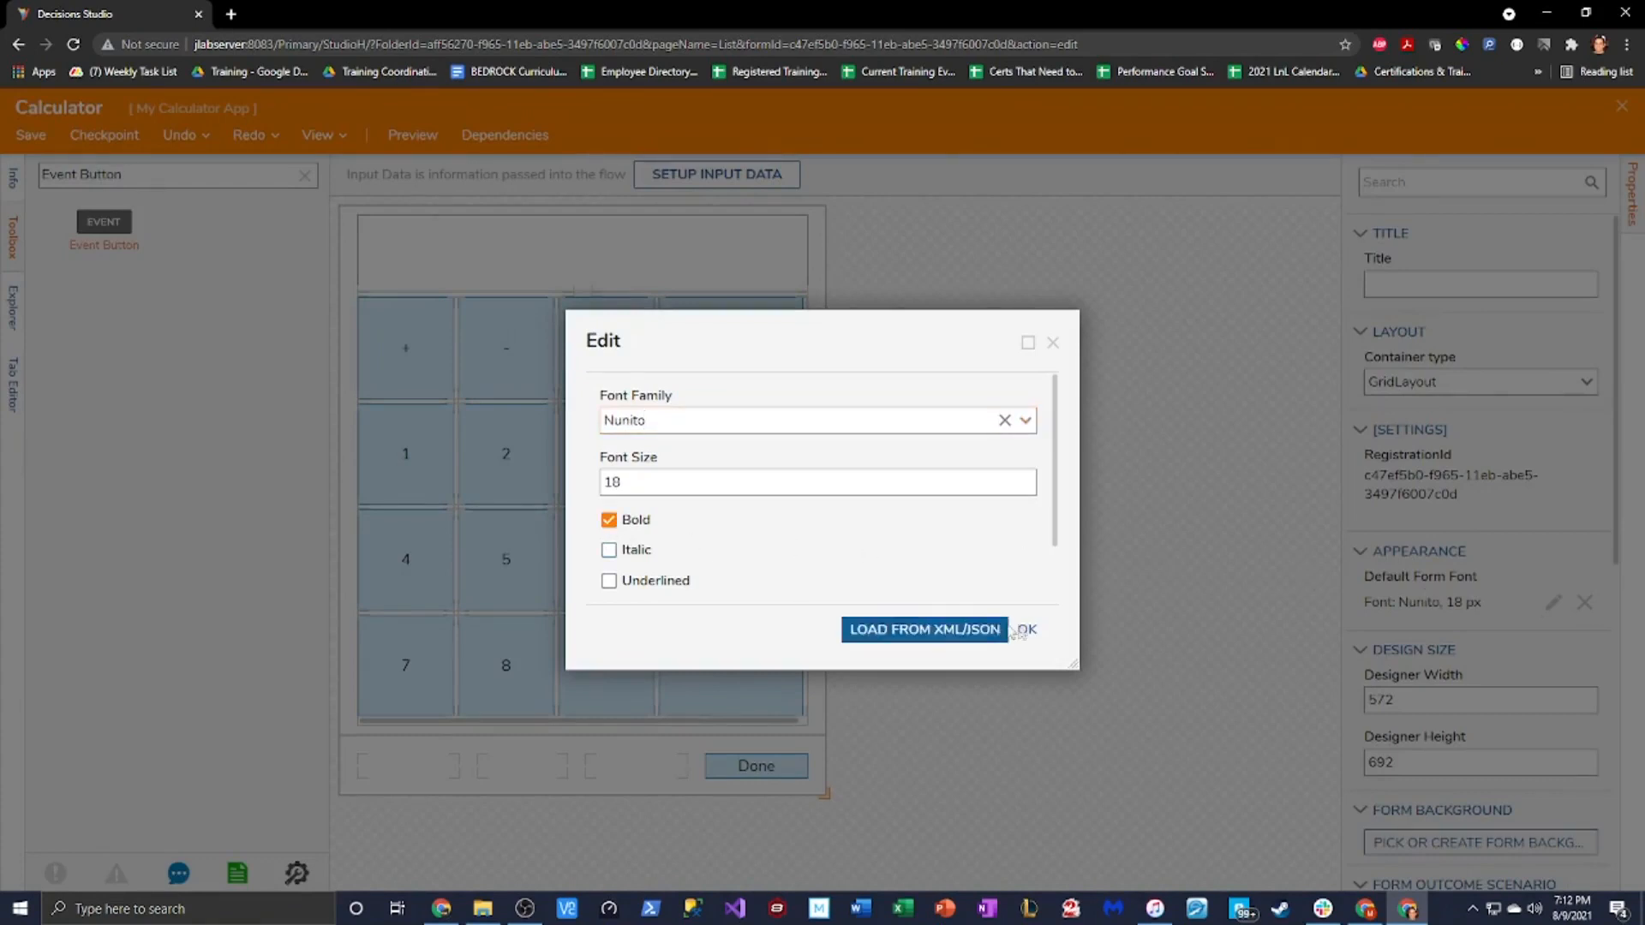
pyautogui.click(1028, 630)
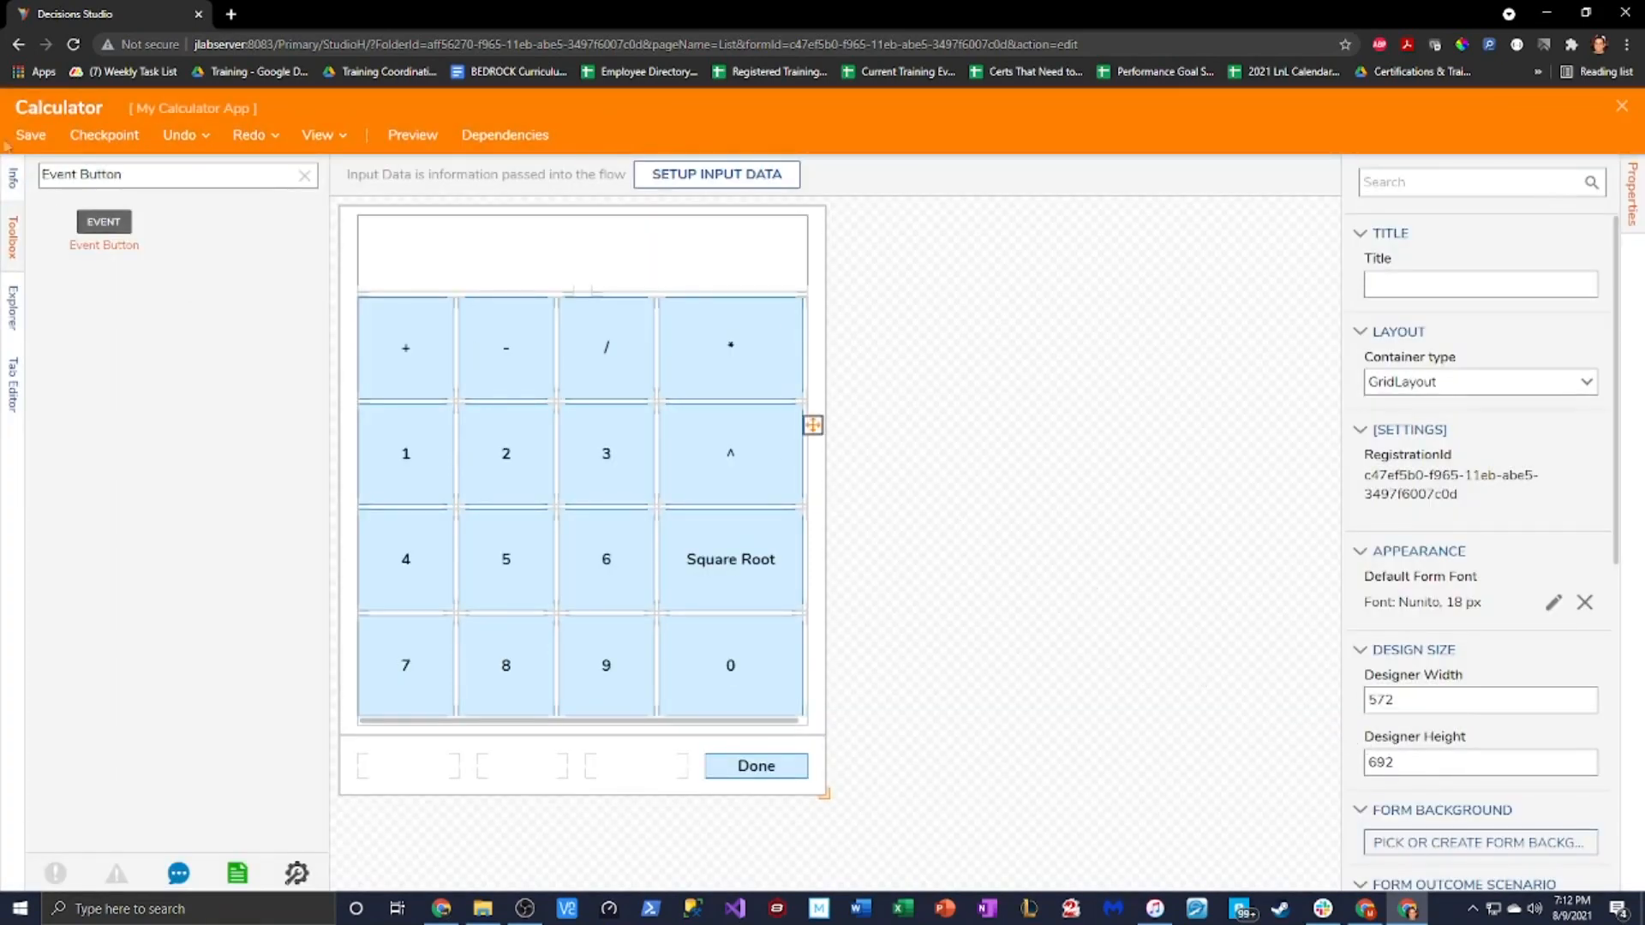
# Save the Calculator form, then bring up the display text area's context menu
pyautogui.click(32, 137)
pyautogui.click(981, 595)
pyautogui.click(689, 414)
pyautogui.click(665, 270)
pyautogui.rightClick(660, 260)
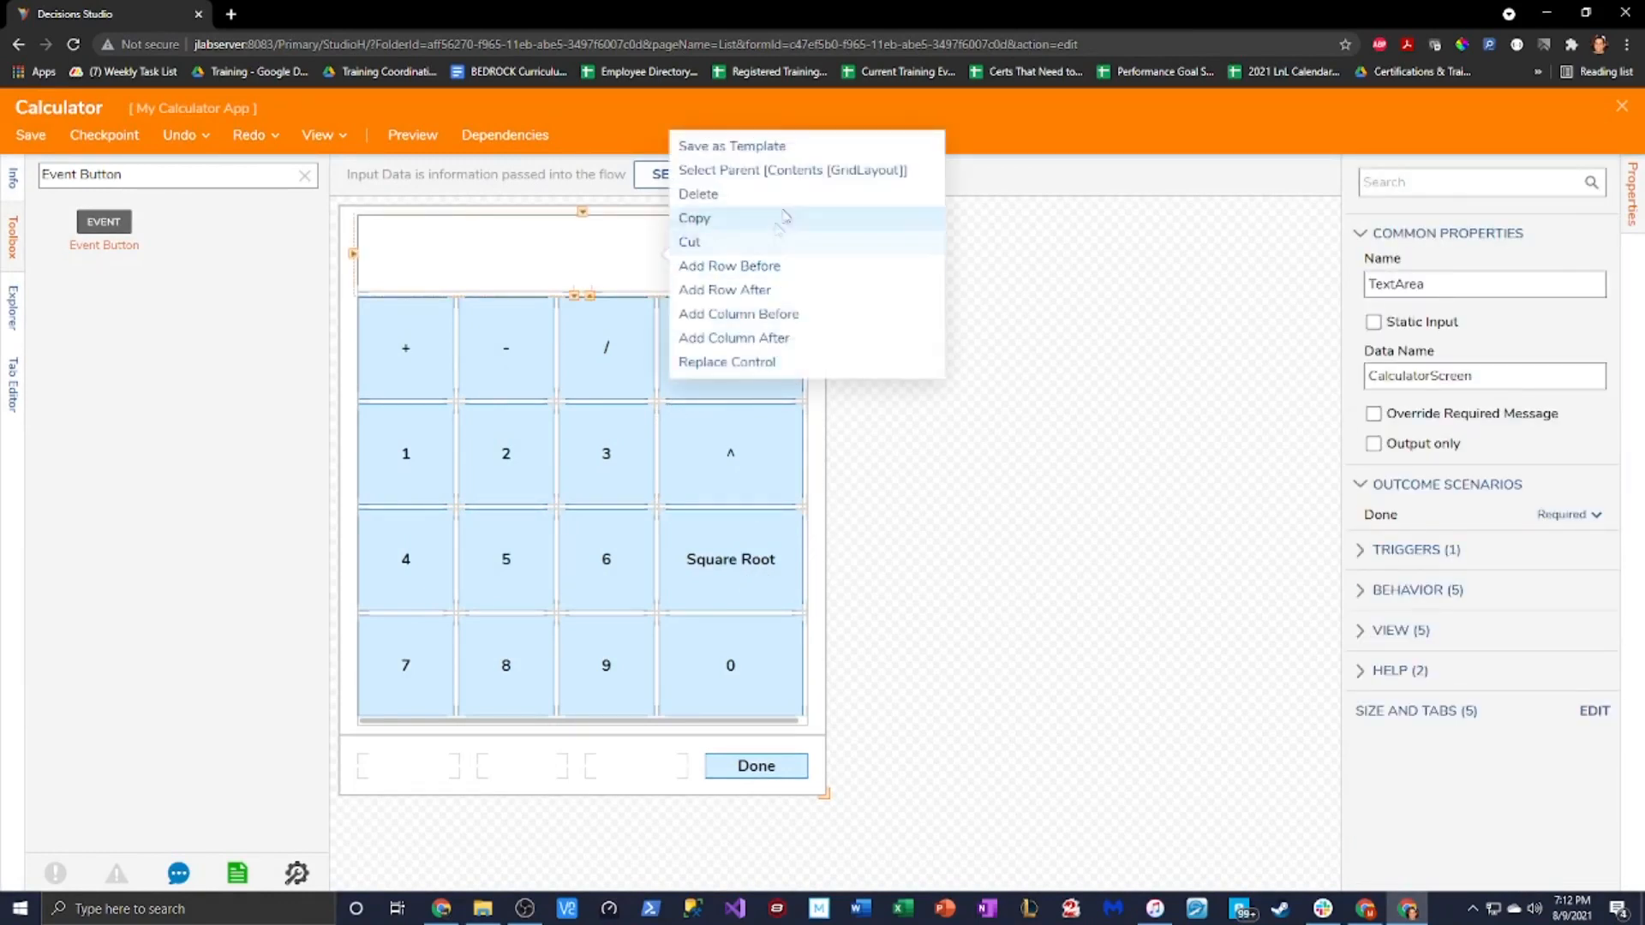
pyautogui.click(792, 169)
# Edit the layout grid's row sizes in its advanced row and column settings
pyautogui.scroll(-2, 1465, 578)
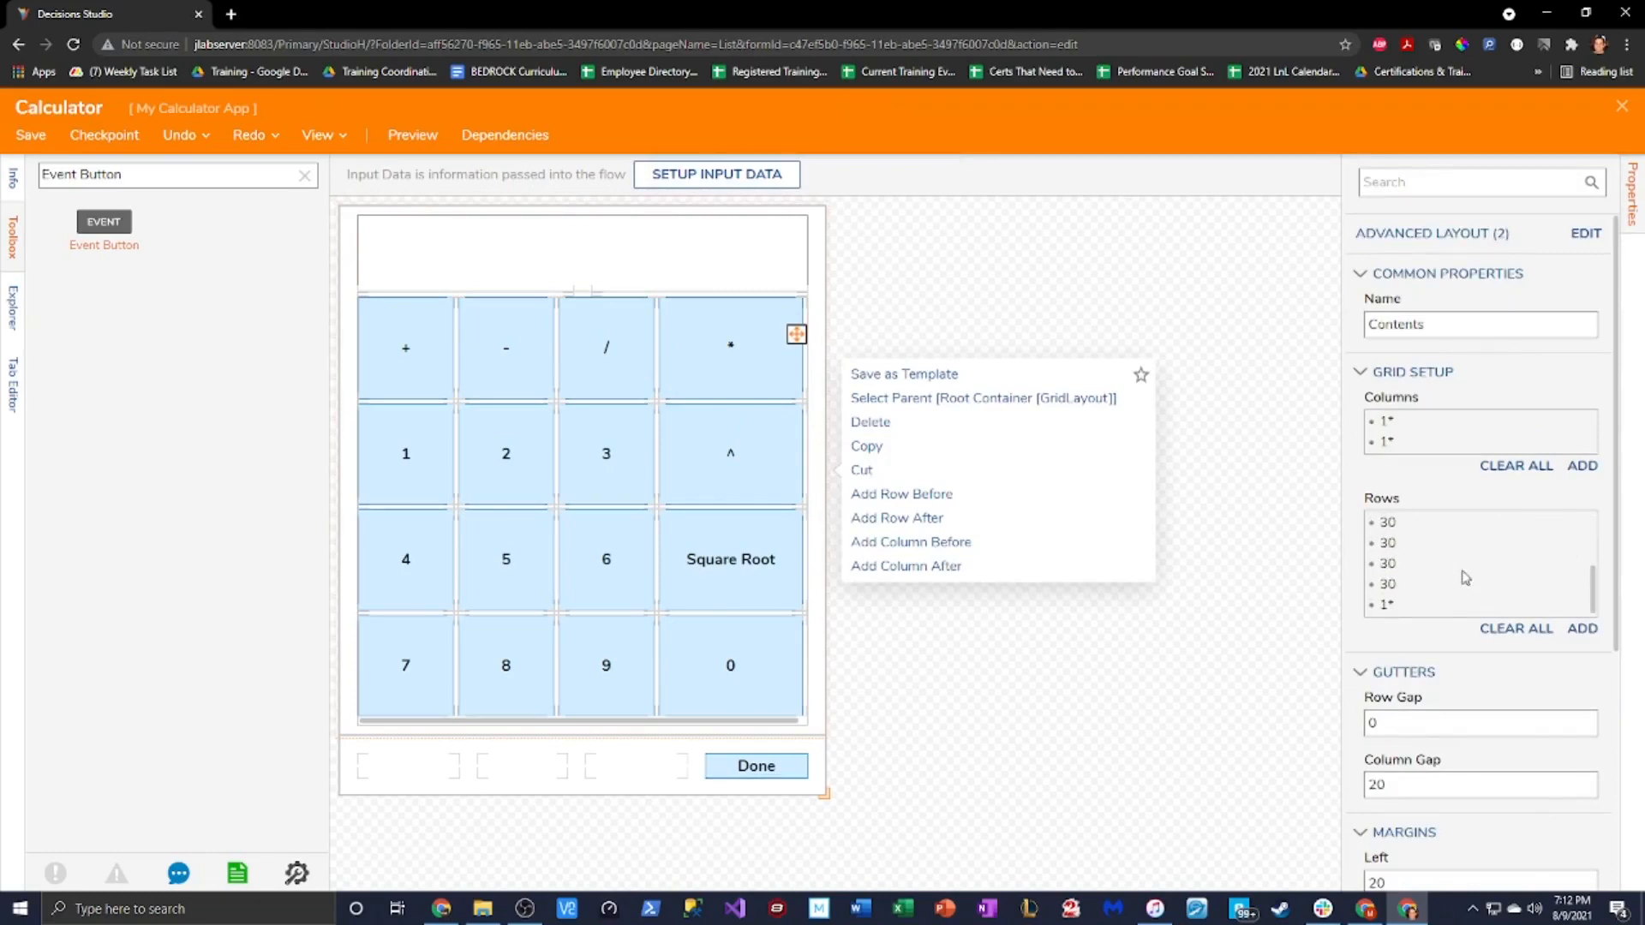
pyautogui.scroll(-3, 1466, 578)
pyautogui.scroll(2, 1538, 308)
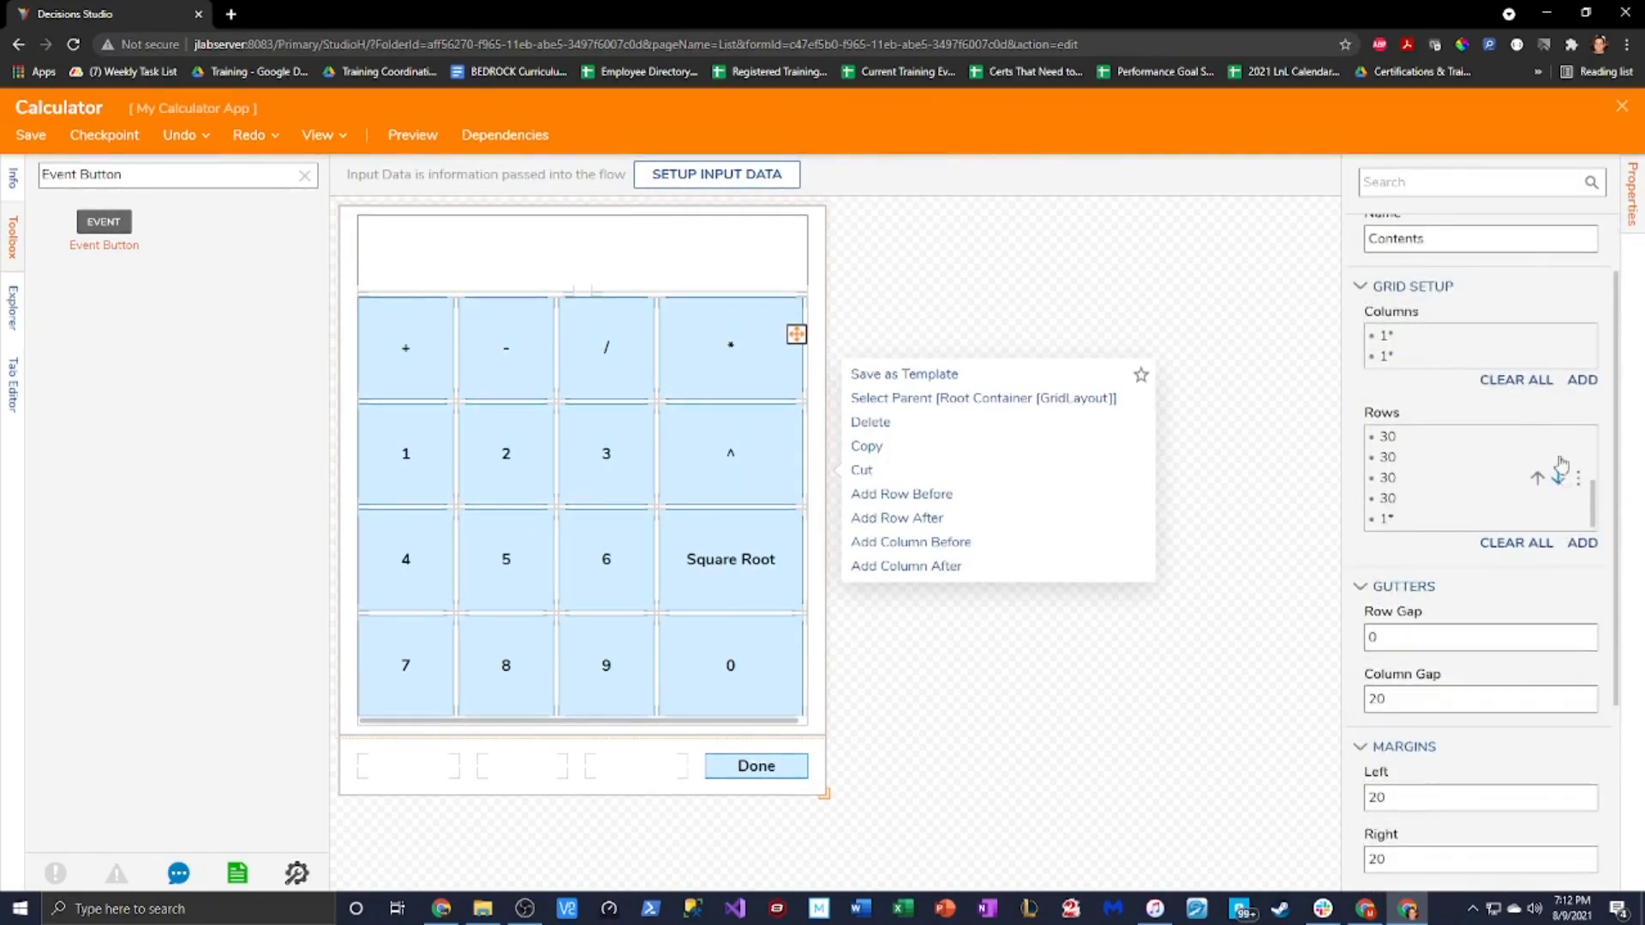
pyautogui.scroll(3, 1561, 463)
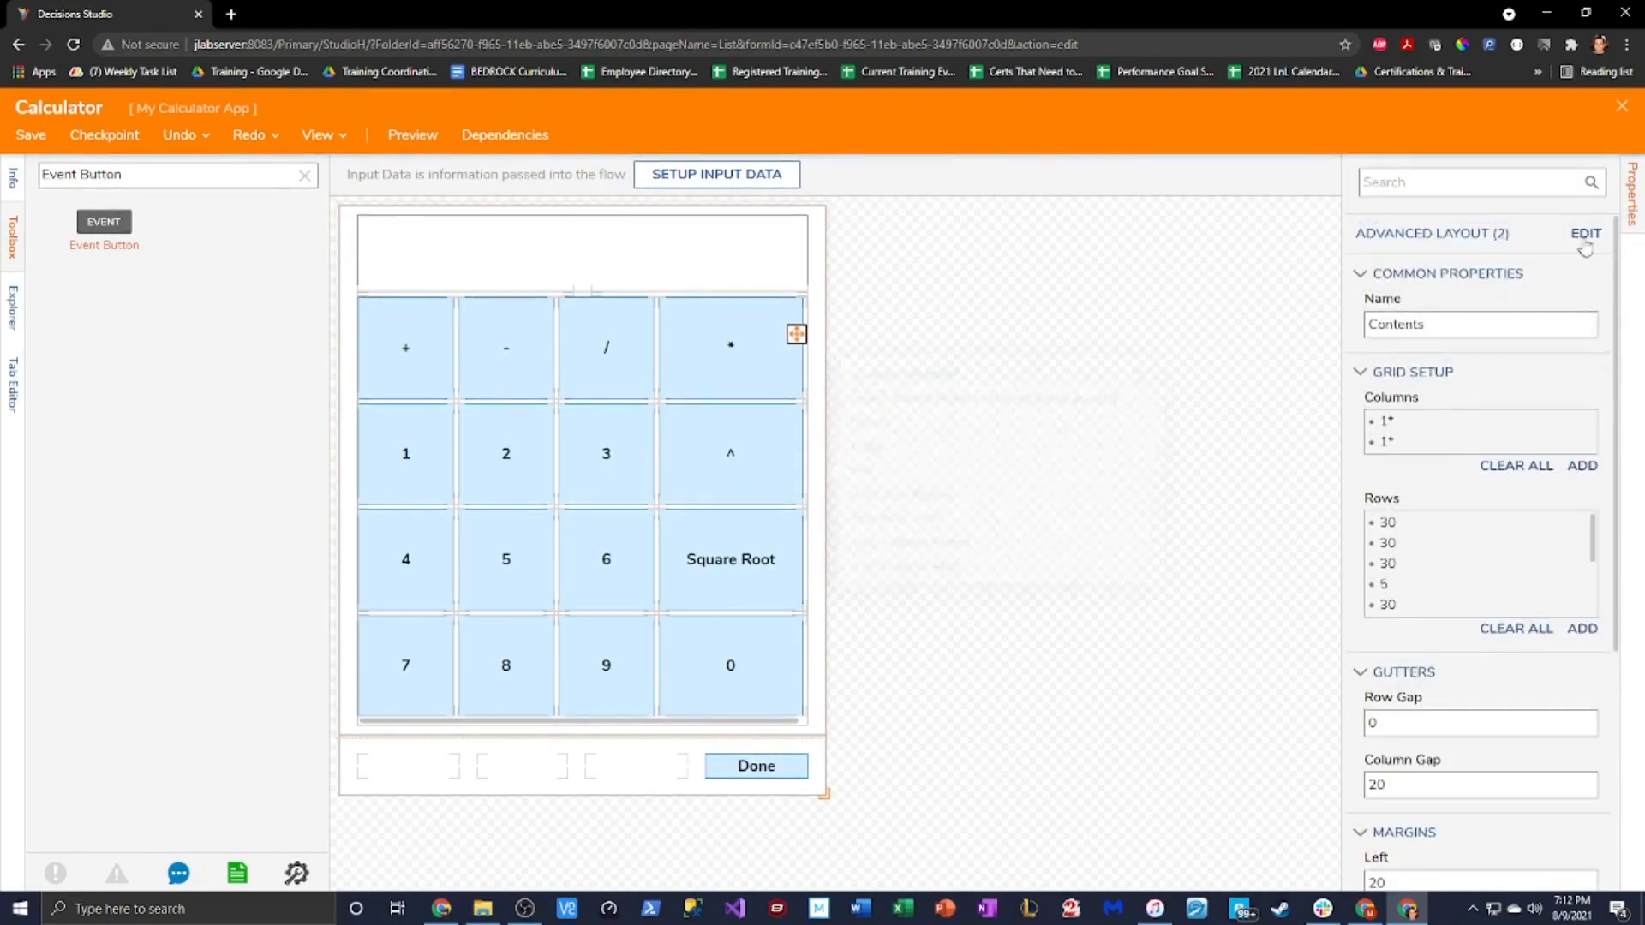
pyautogui.click(1586, 236)
pyautogui.scroll(-2, 837, 463)
pyautogui.click(710, 490)
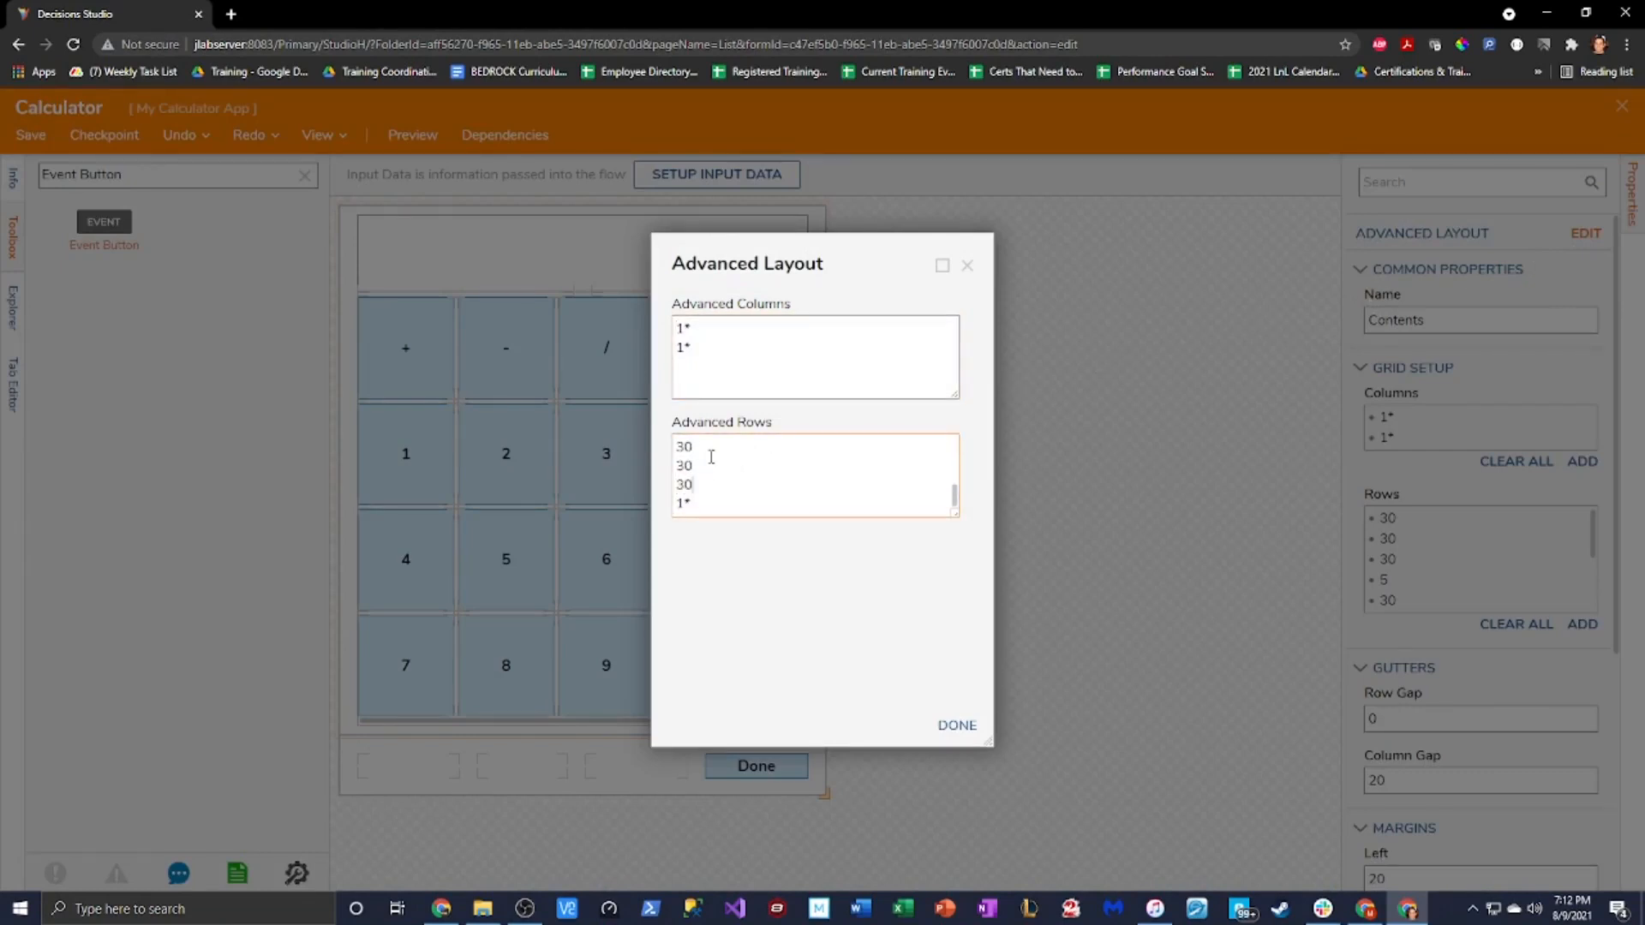
pyautogui.click(968, 725)
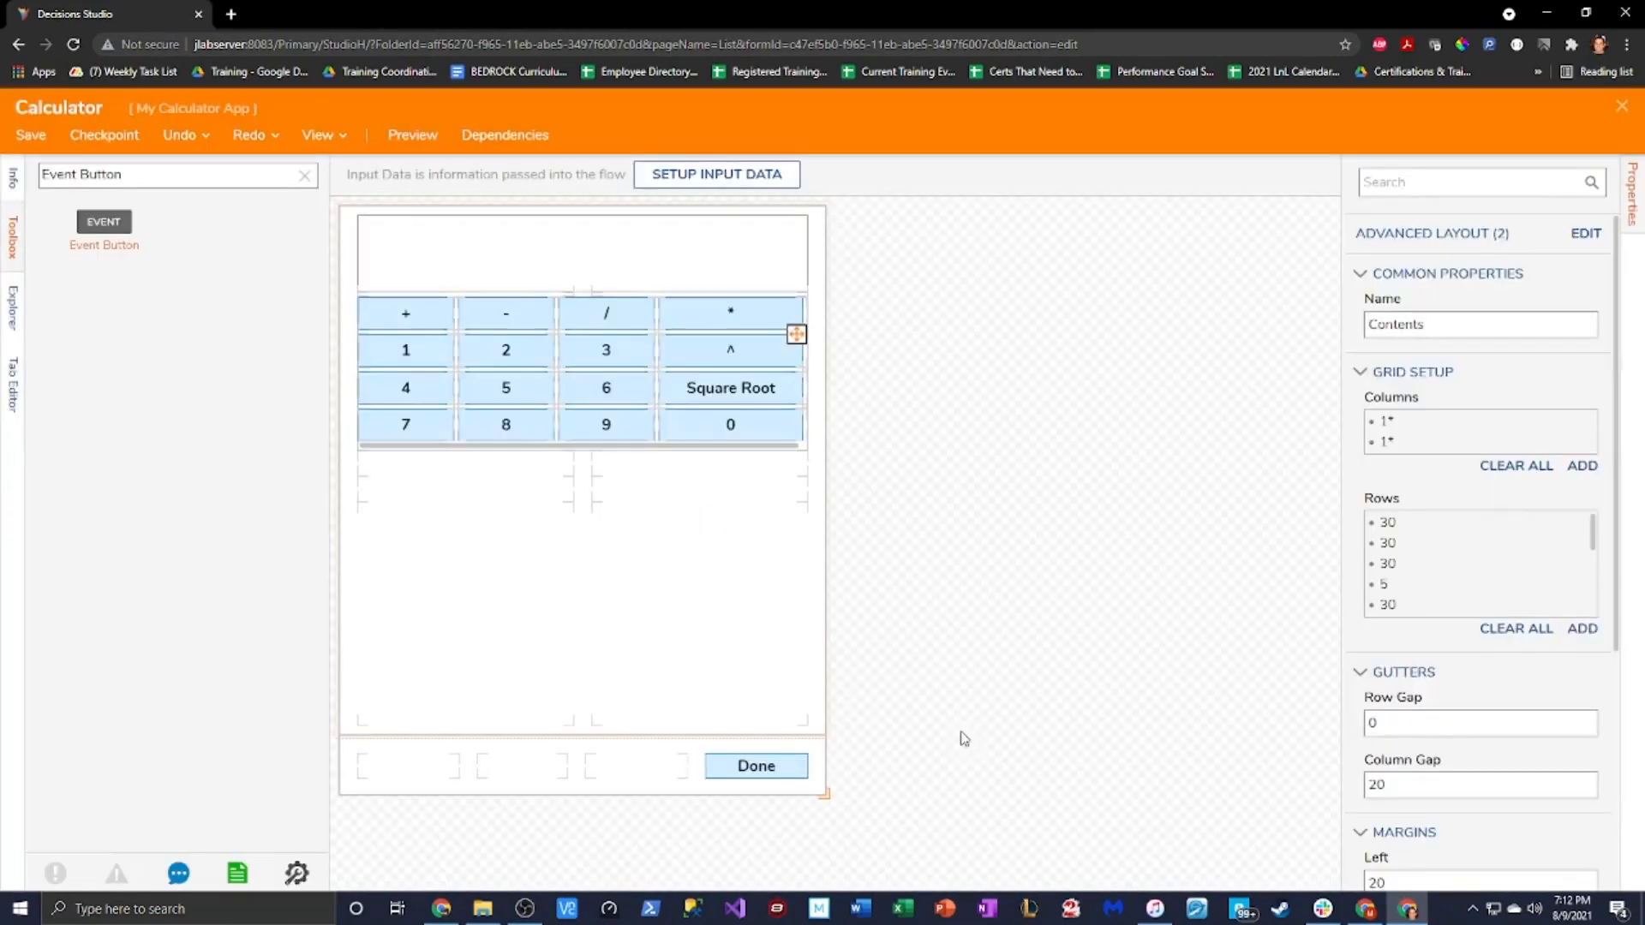
# Stretch the button grid taller, shift it down, and enlarge the display text area
pyautogui.click(753, 390)
pyautogui.click(817, 382)
pyautogui.click(659, 388)
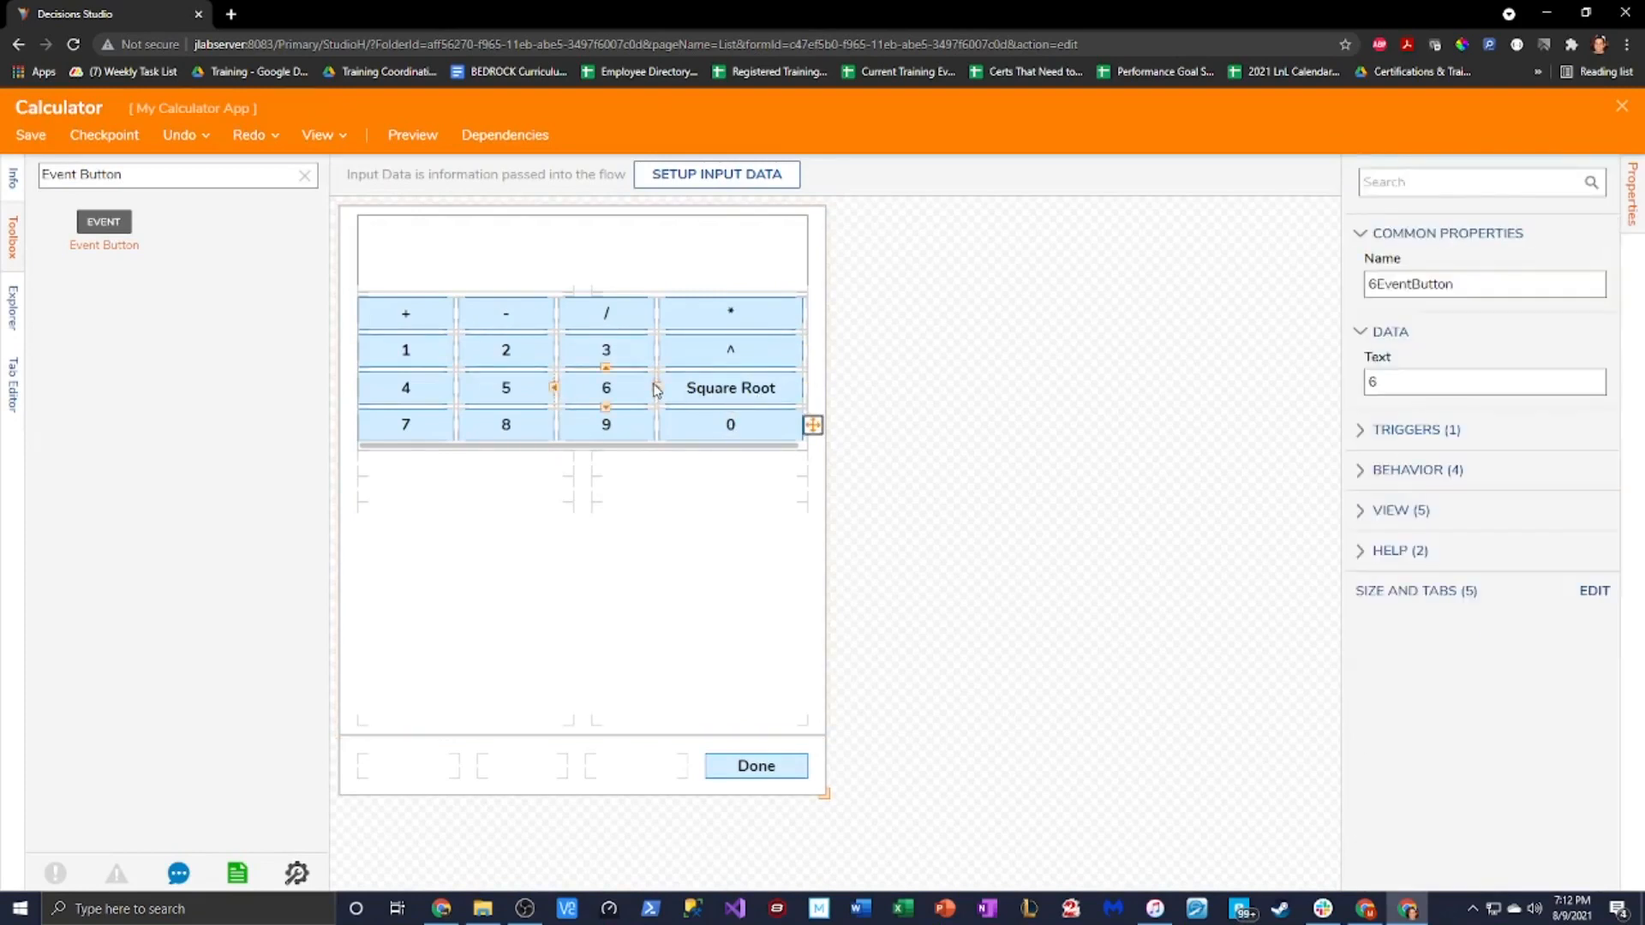
pyautogui.rightClick(659, 388)
pyautogui.click(737, 316)
pyautogui.moveTo(579, 448); pyautogui.dragTo(581, 728)
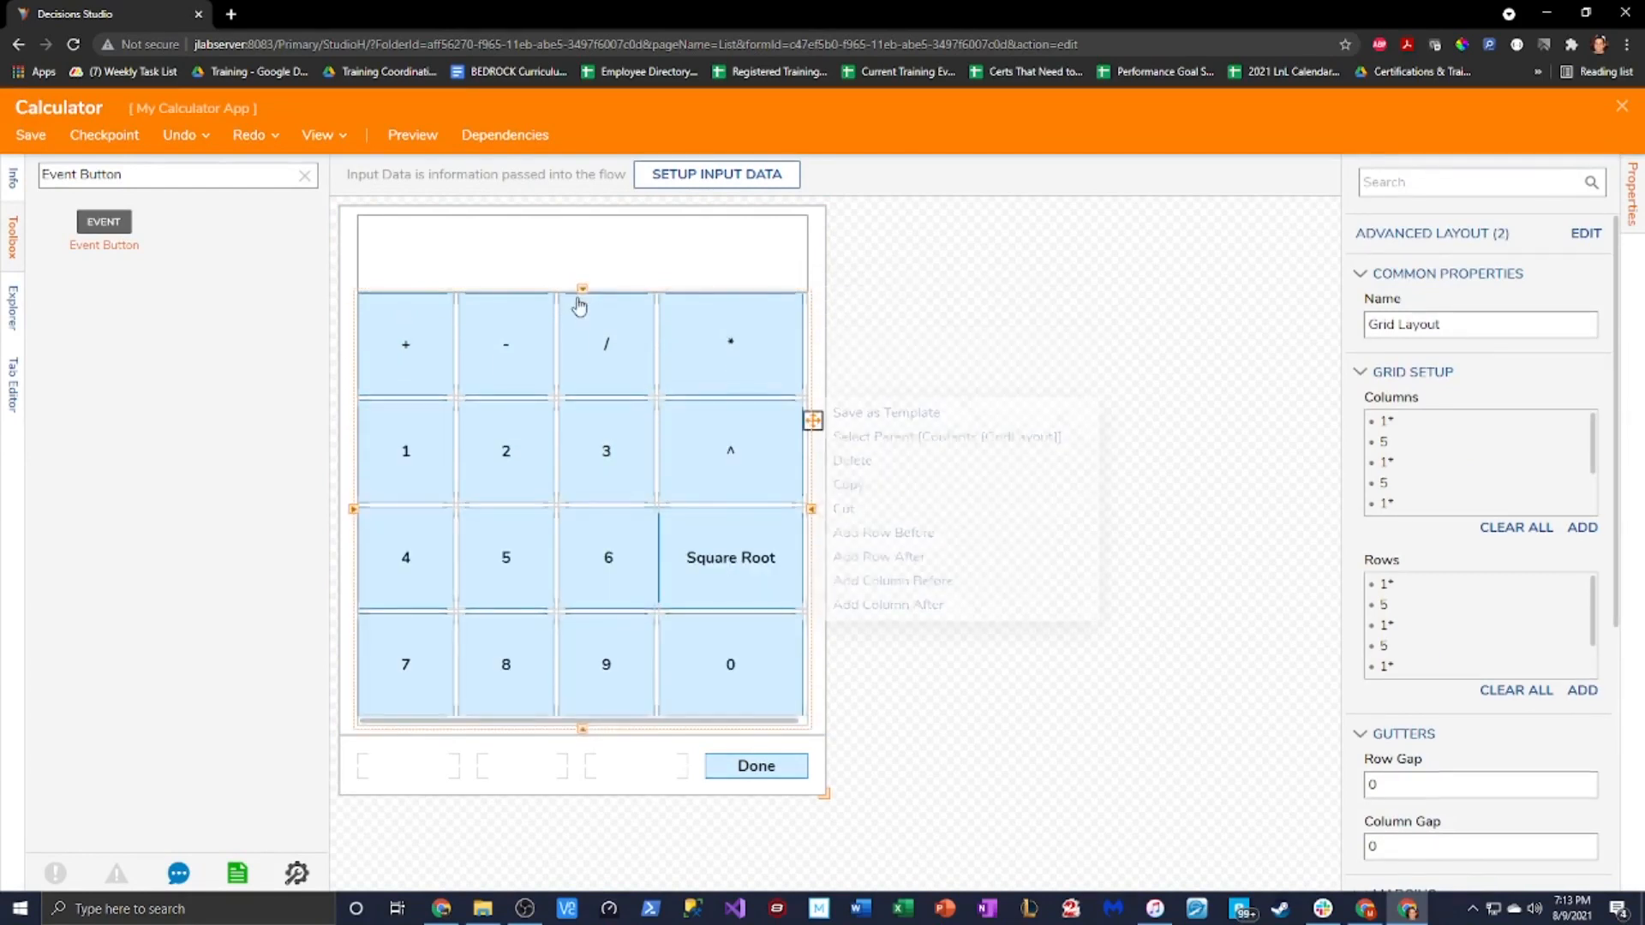
pyautogui.moveTo(584, 294); pyautogui.dragTo(591, 326)
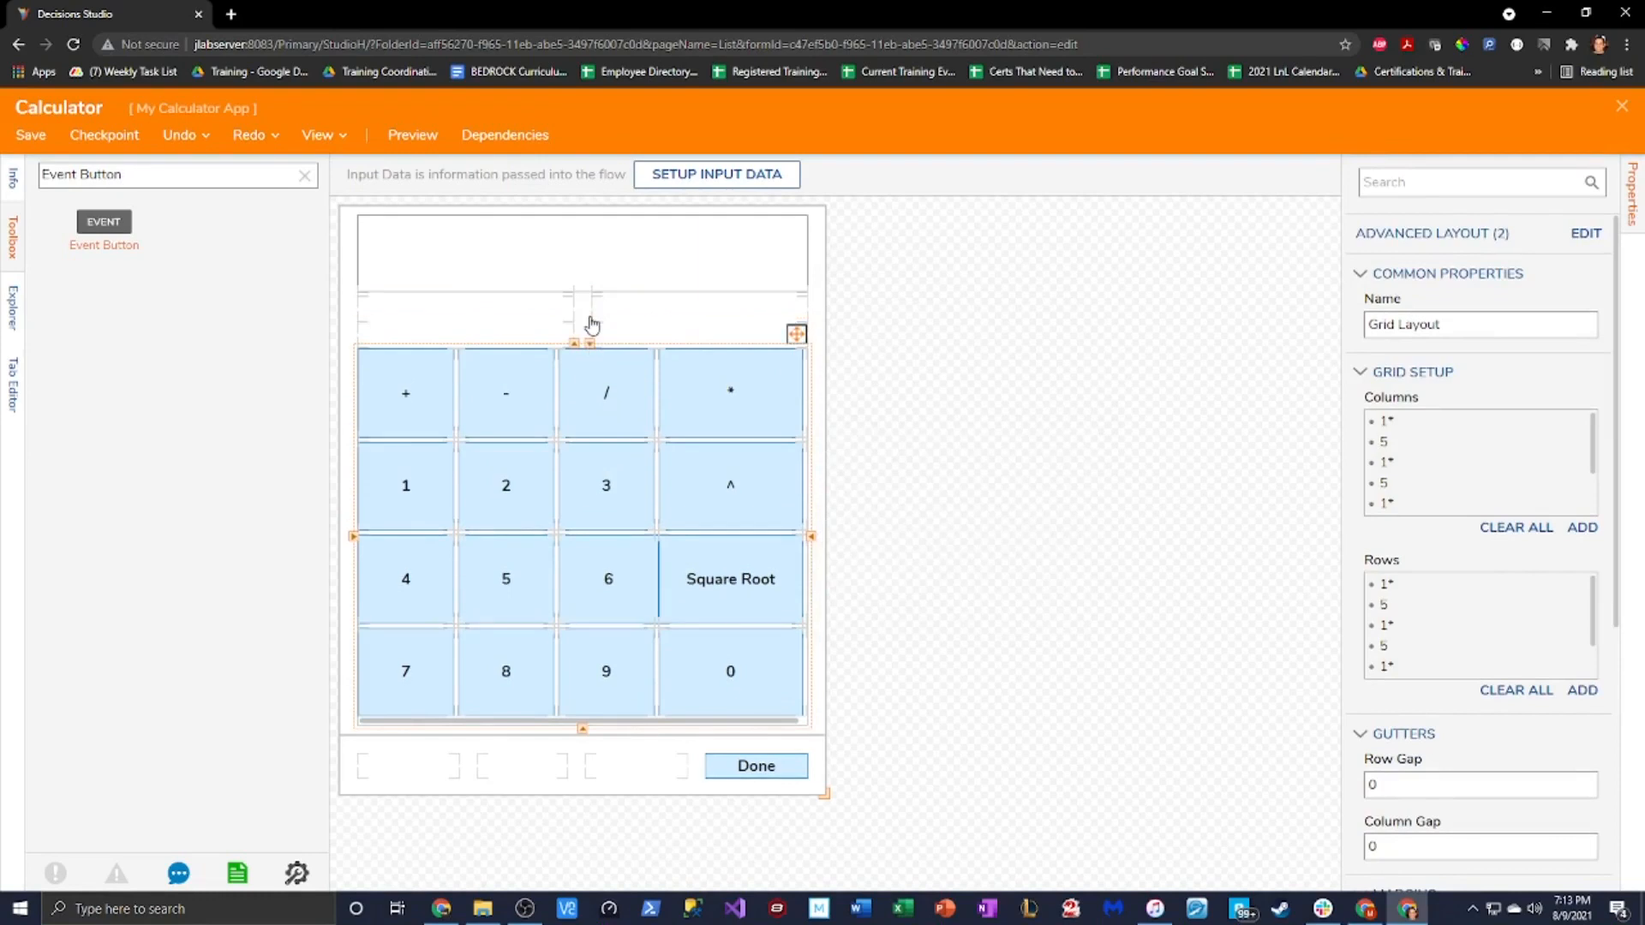
pyautogui.click(561, 265)
pyautogui.moveTo(577, 304); pyautogui.dragTo(579, 330)
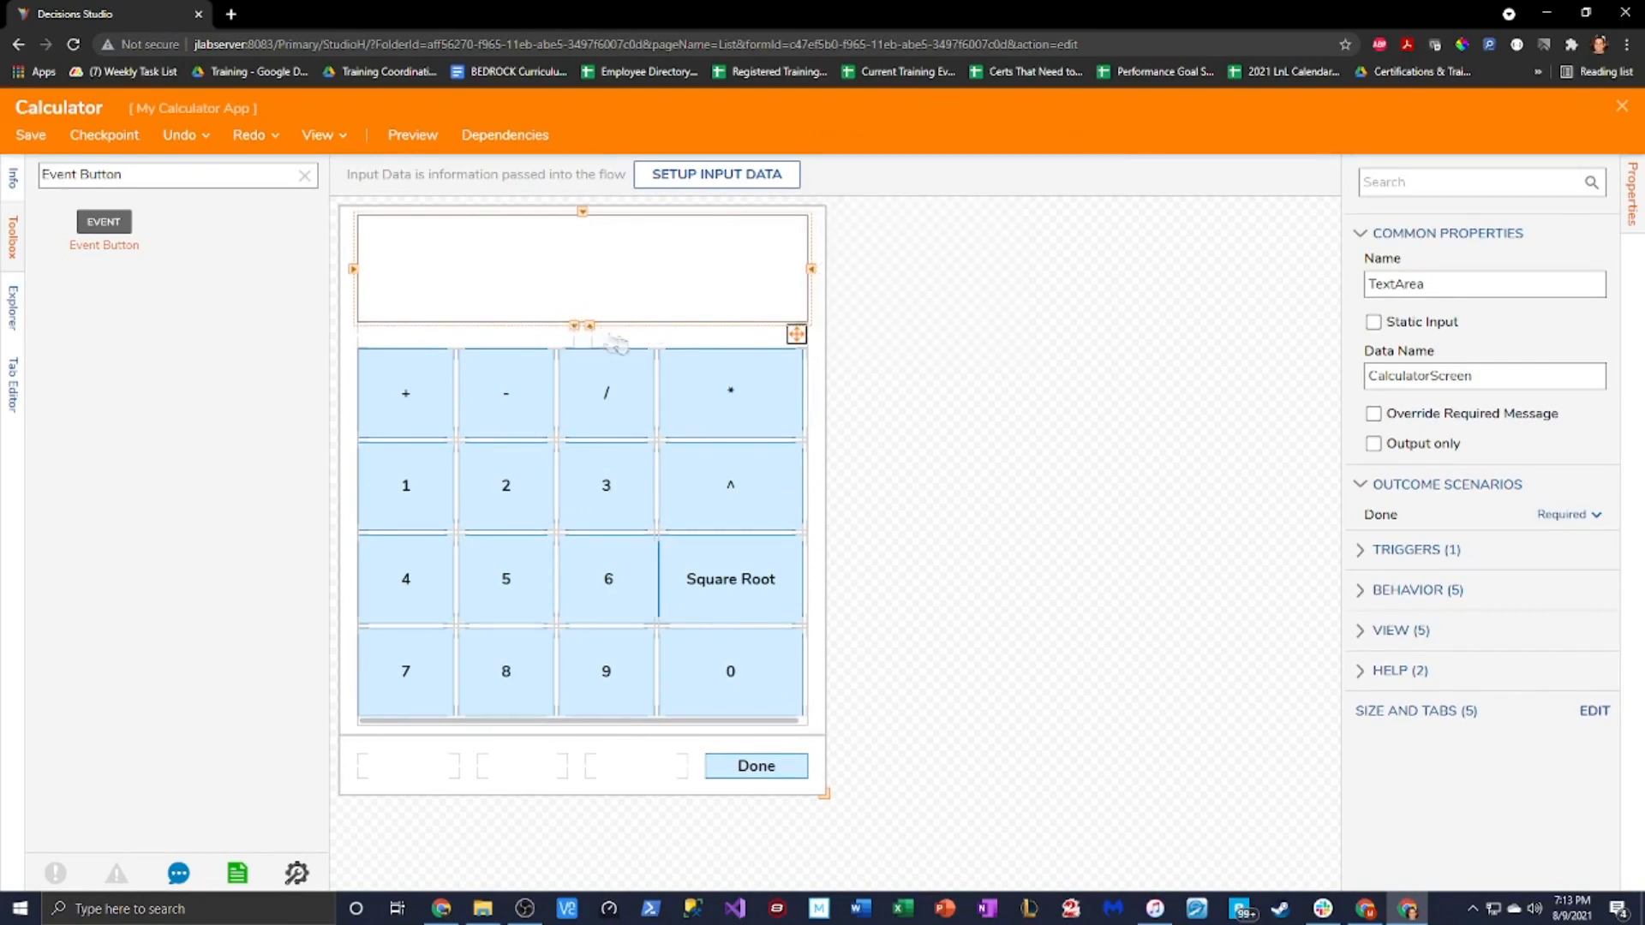
# In the Contents grid rows, adjust one row's size and set the last row to 5
pyautogui.click(605, 341)
pyautogui.click(1581, 588)
pyautogui.click(1467, 598)
pyautogui.click(686, 463)
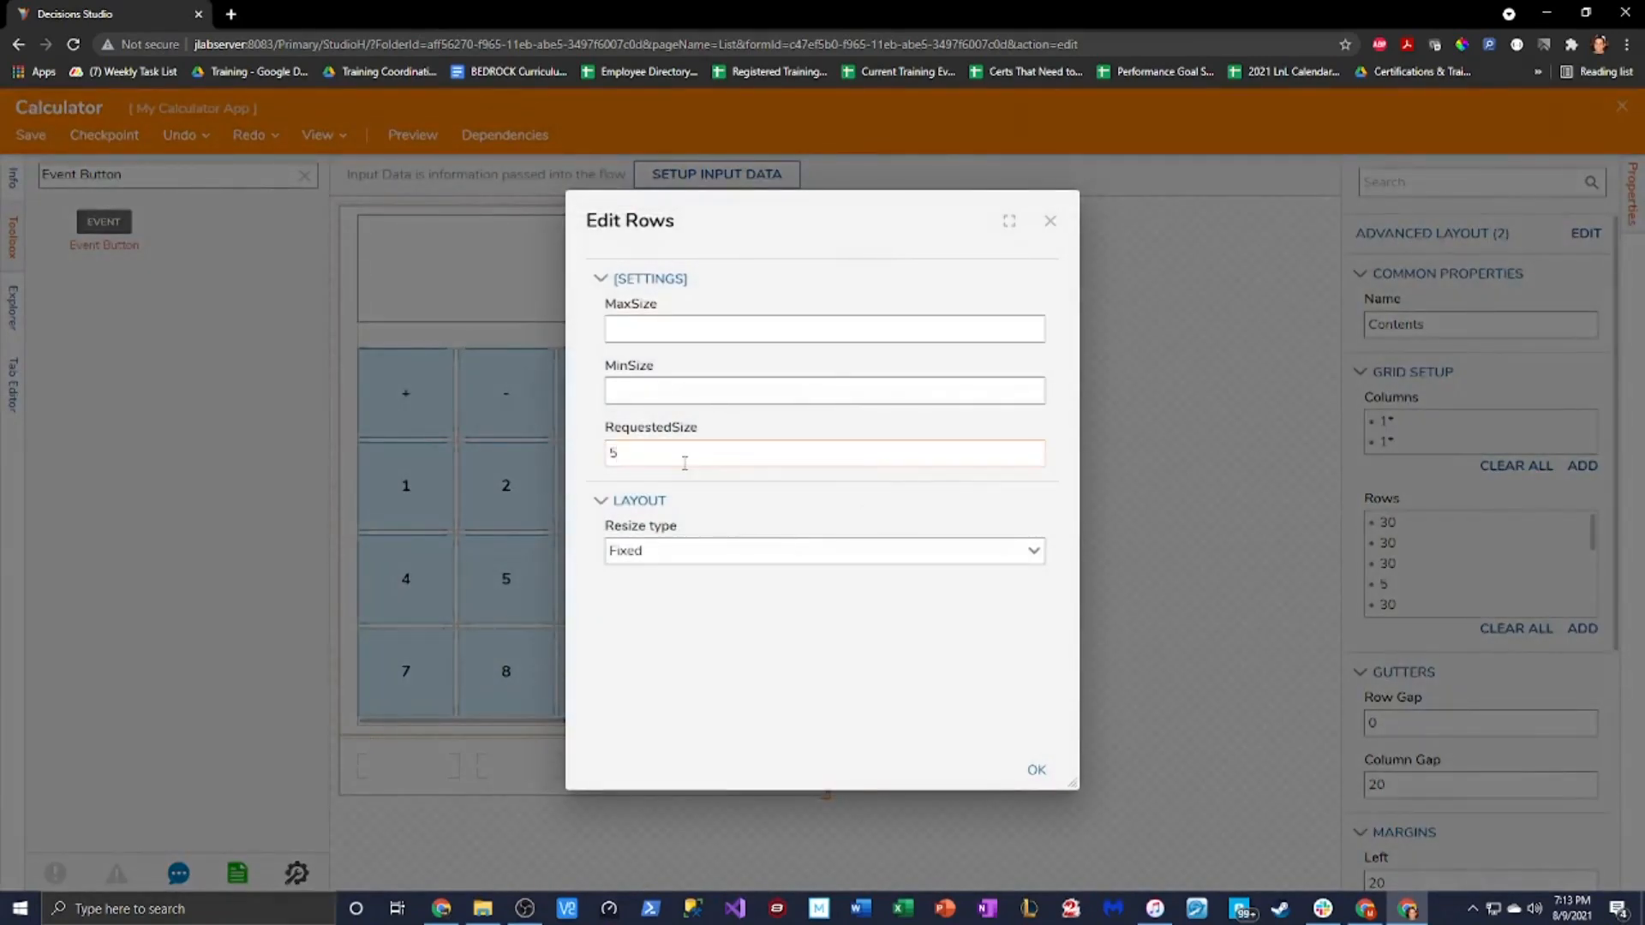
pyautogui.click(1039, 769)
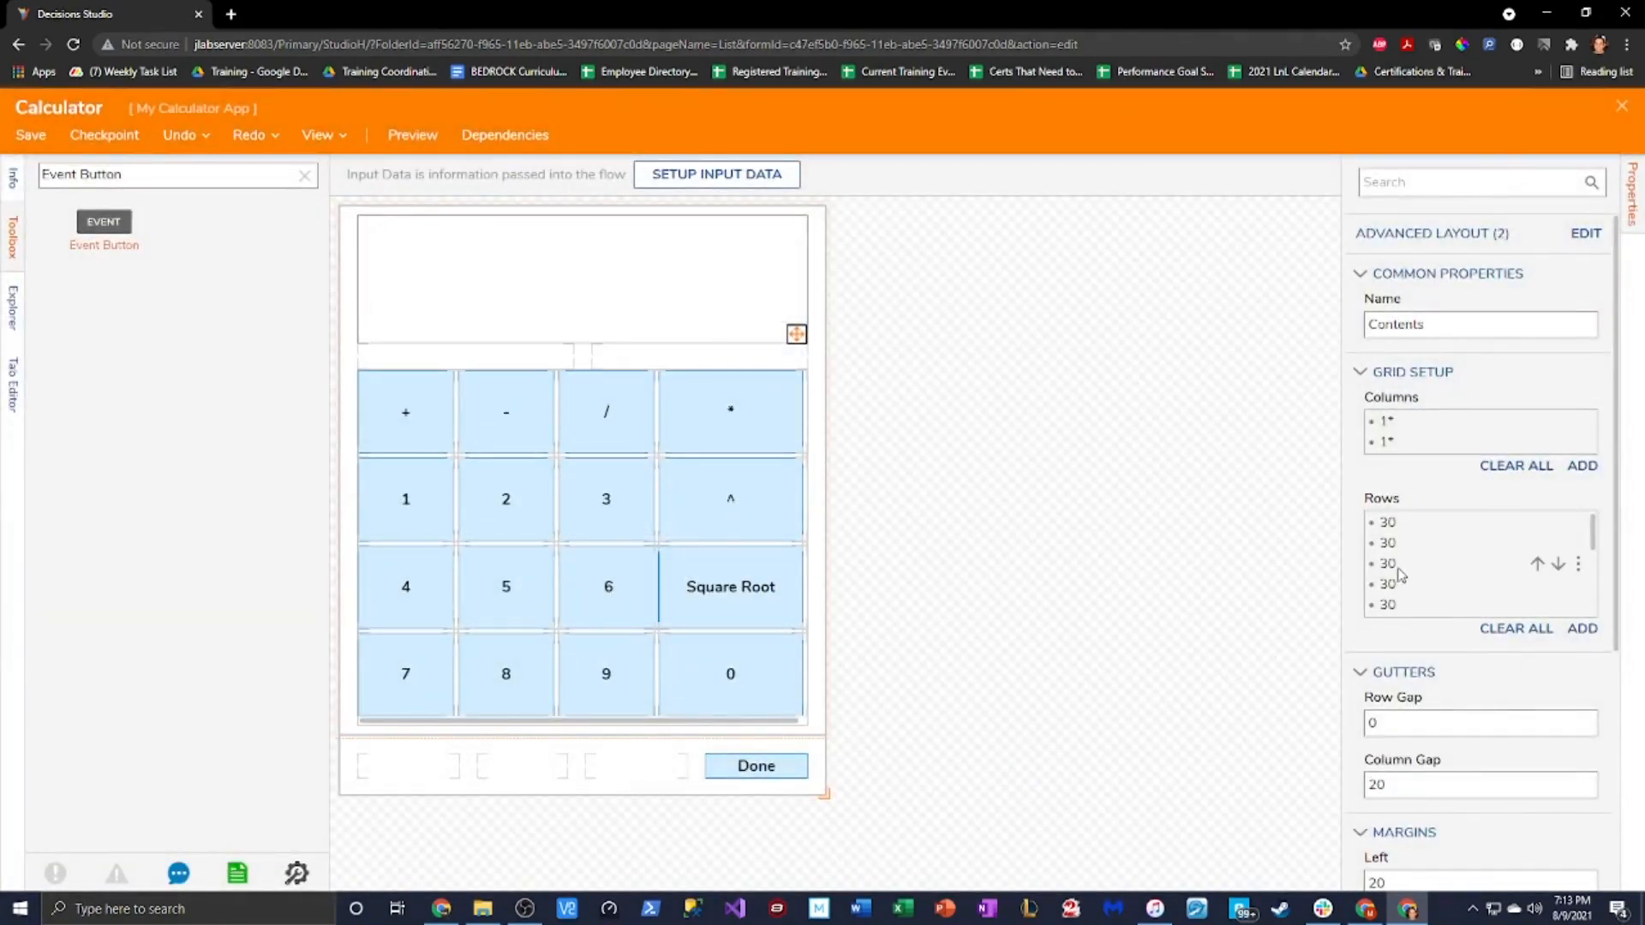
pyautogui.click(1581, 605)
pyautogui.click(1461, 618)
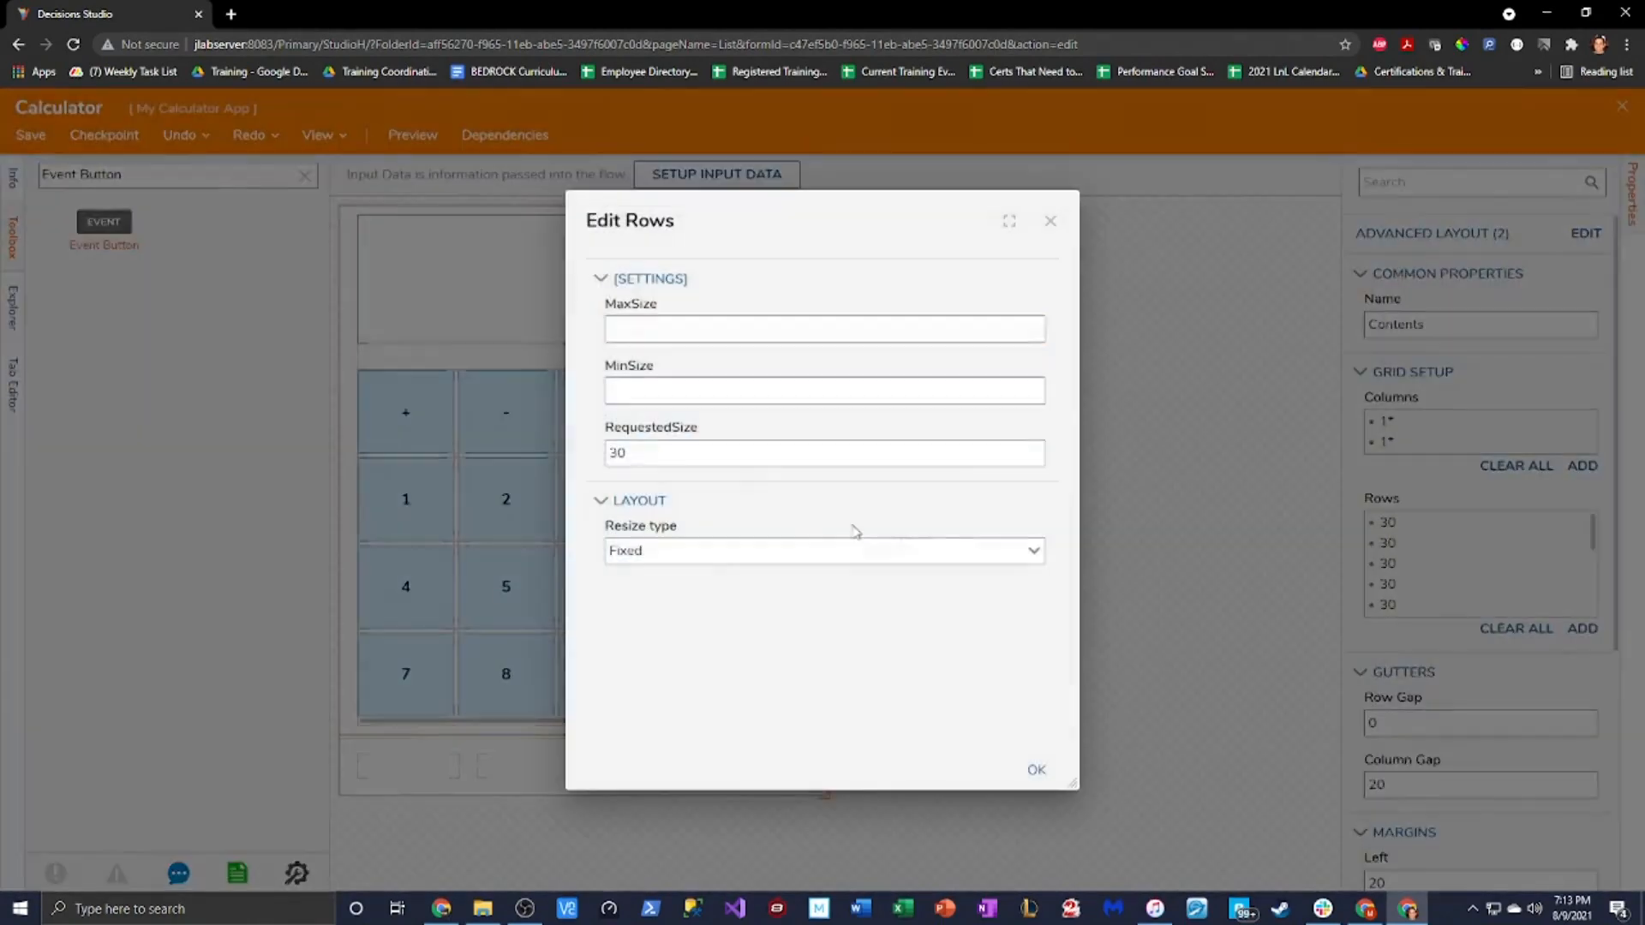
pyautogui.press('Tab')
pyautogui.press('Tab')
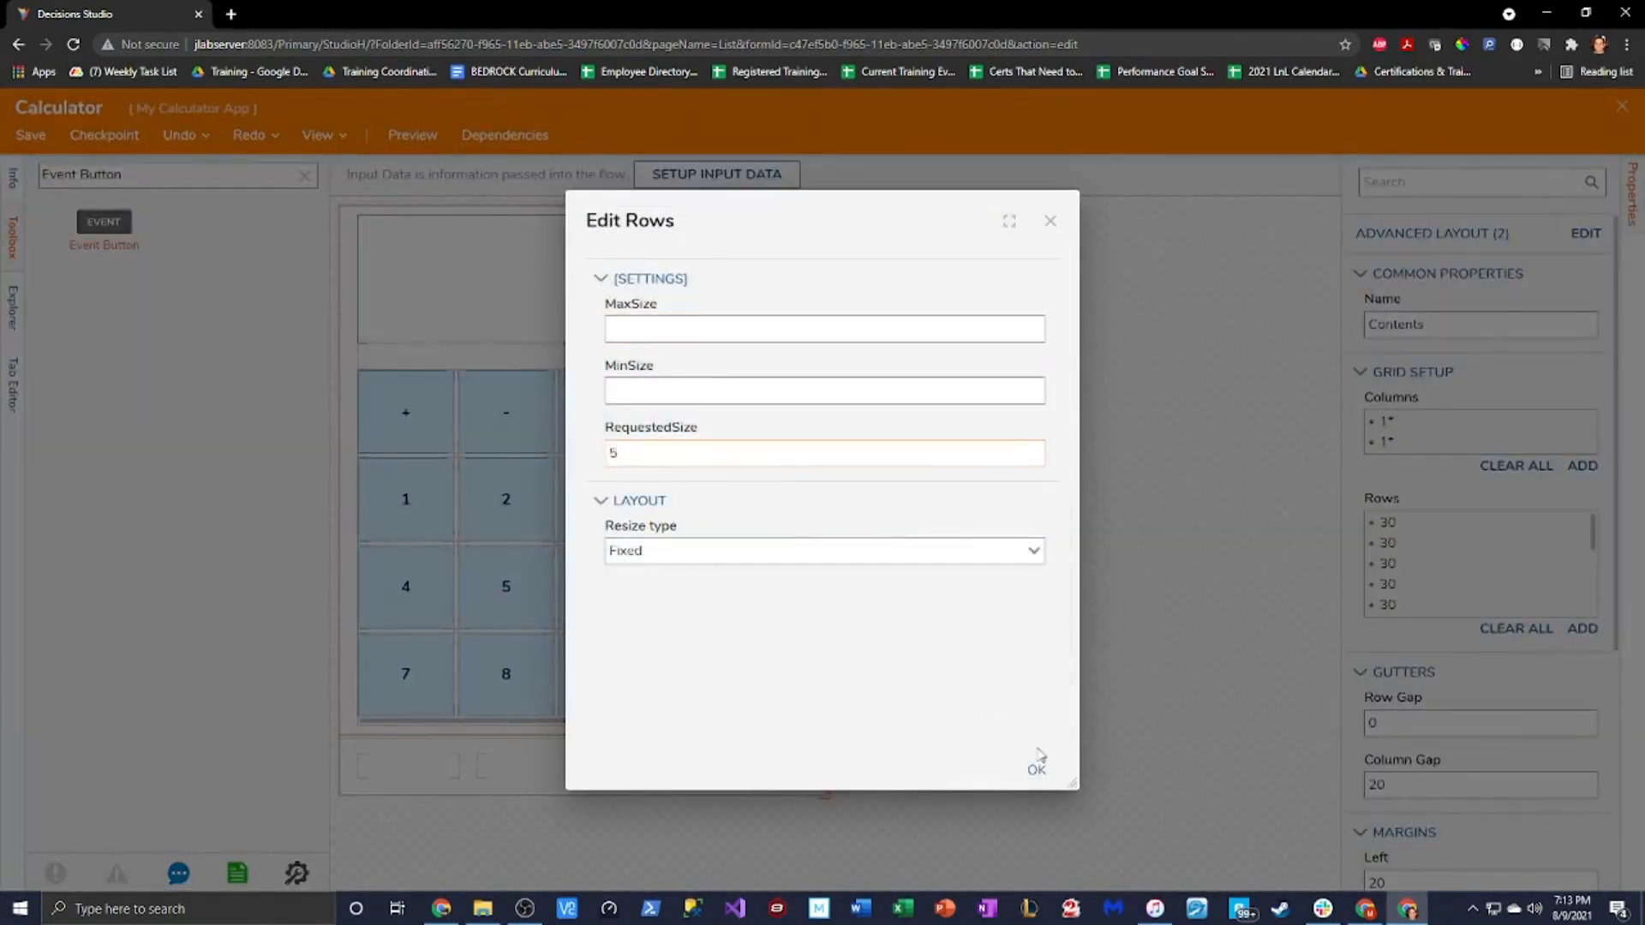
pyautogui.write('5')
pyautogui.click(1038, 764)
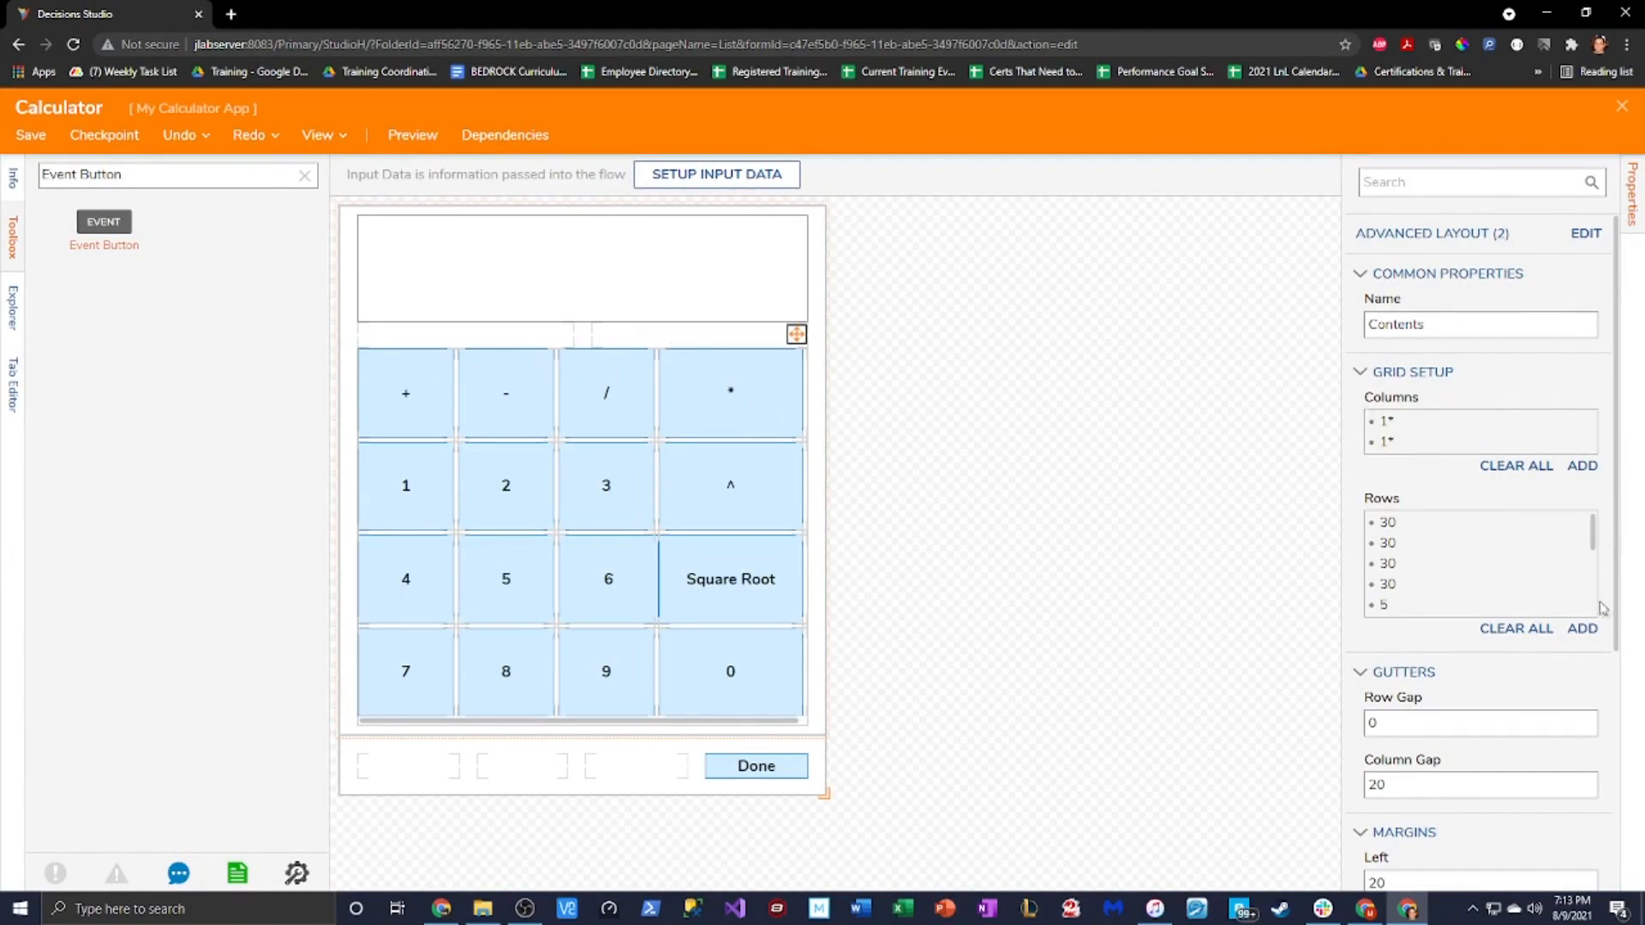
# Set the next row's size to 5 and another row's to 80, then check the display
pyautogui.scroll(-1, 1597, 540)
pyautogui.click(1467, 610)
pyautogui.write('5')
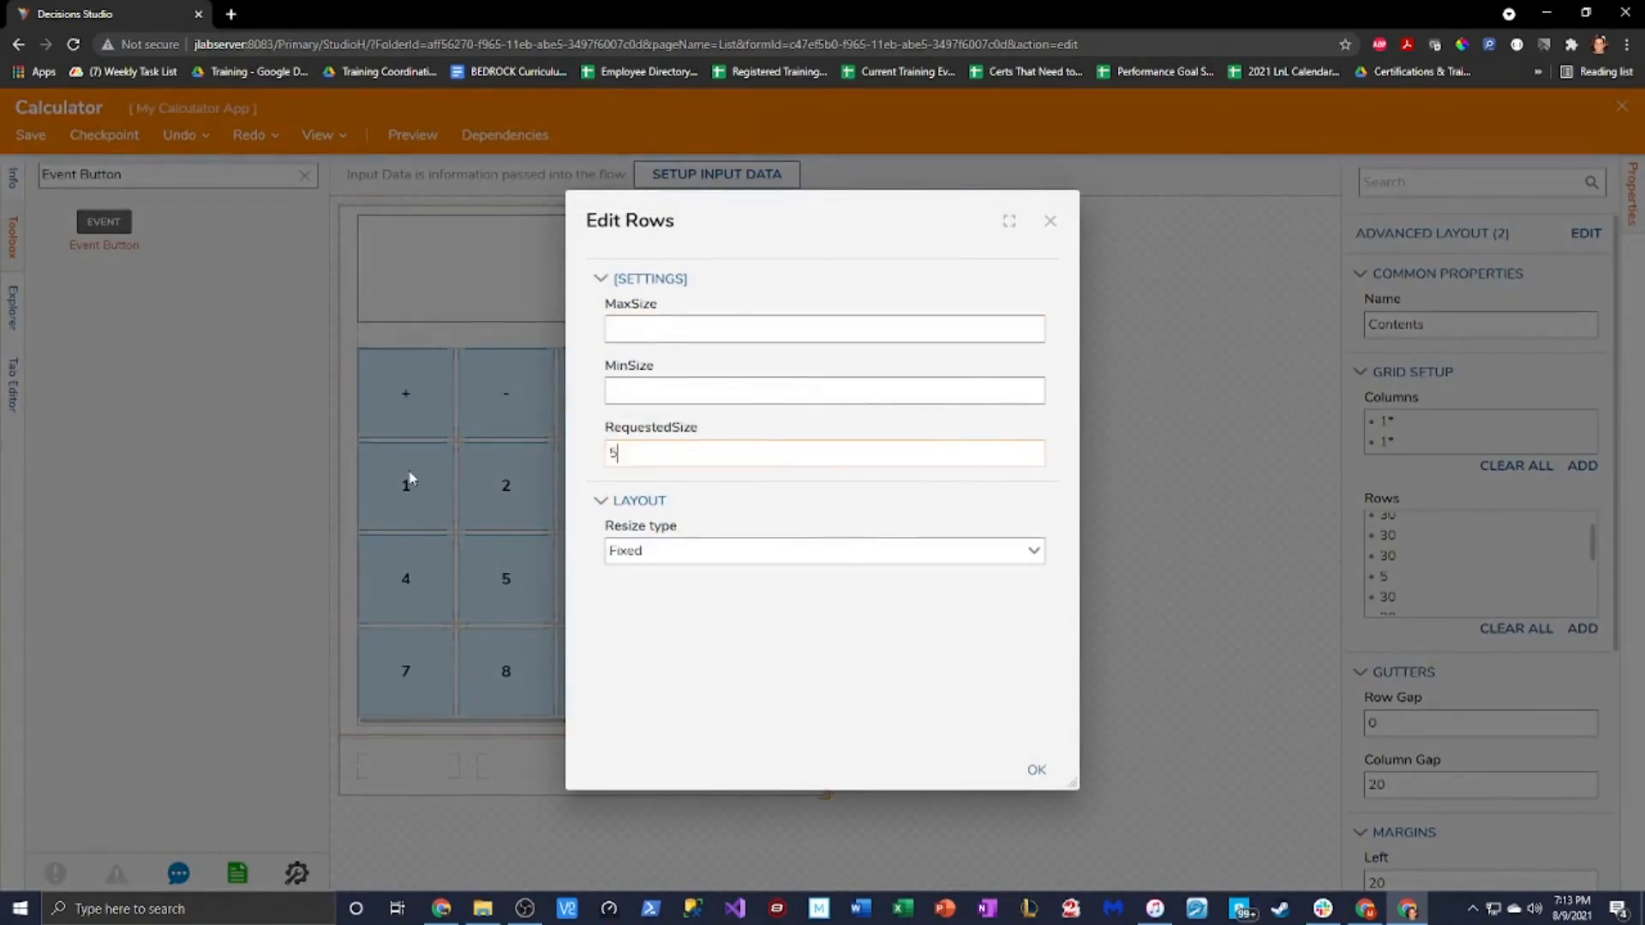
pyautogui.click(1033, 774)
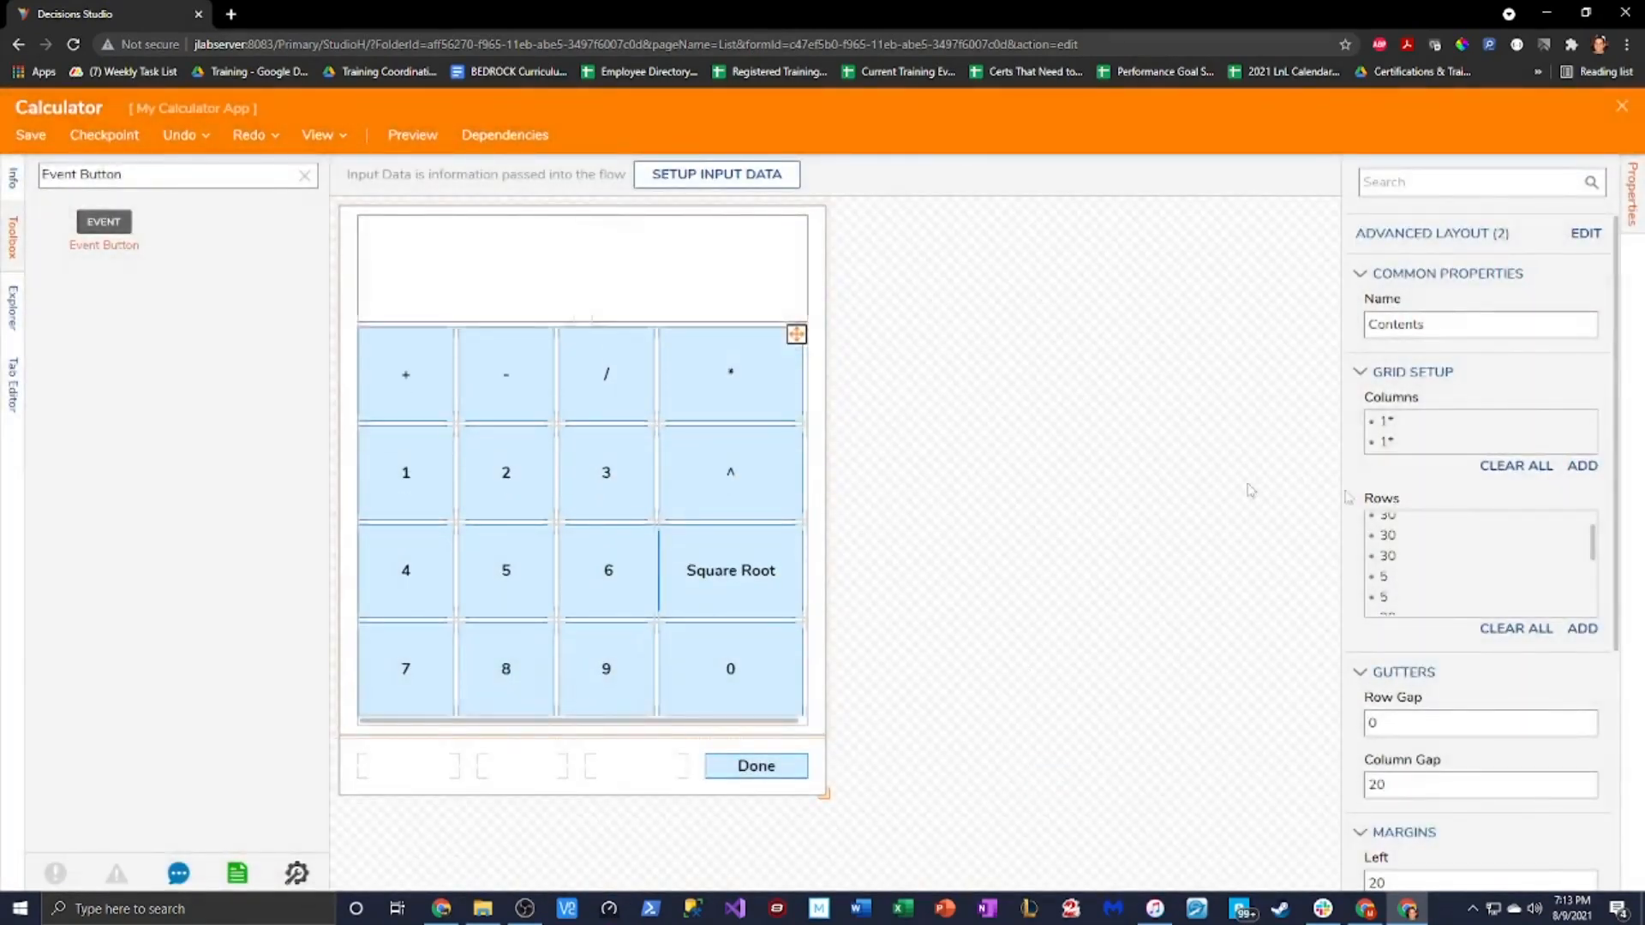
pyautogui.click(1579, 579)
pyautogui.click(1502, 600)
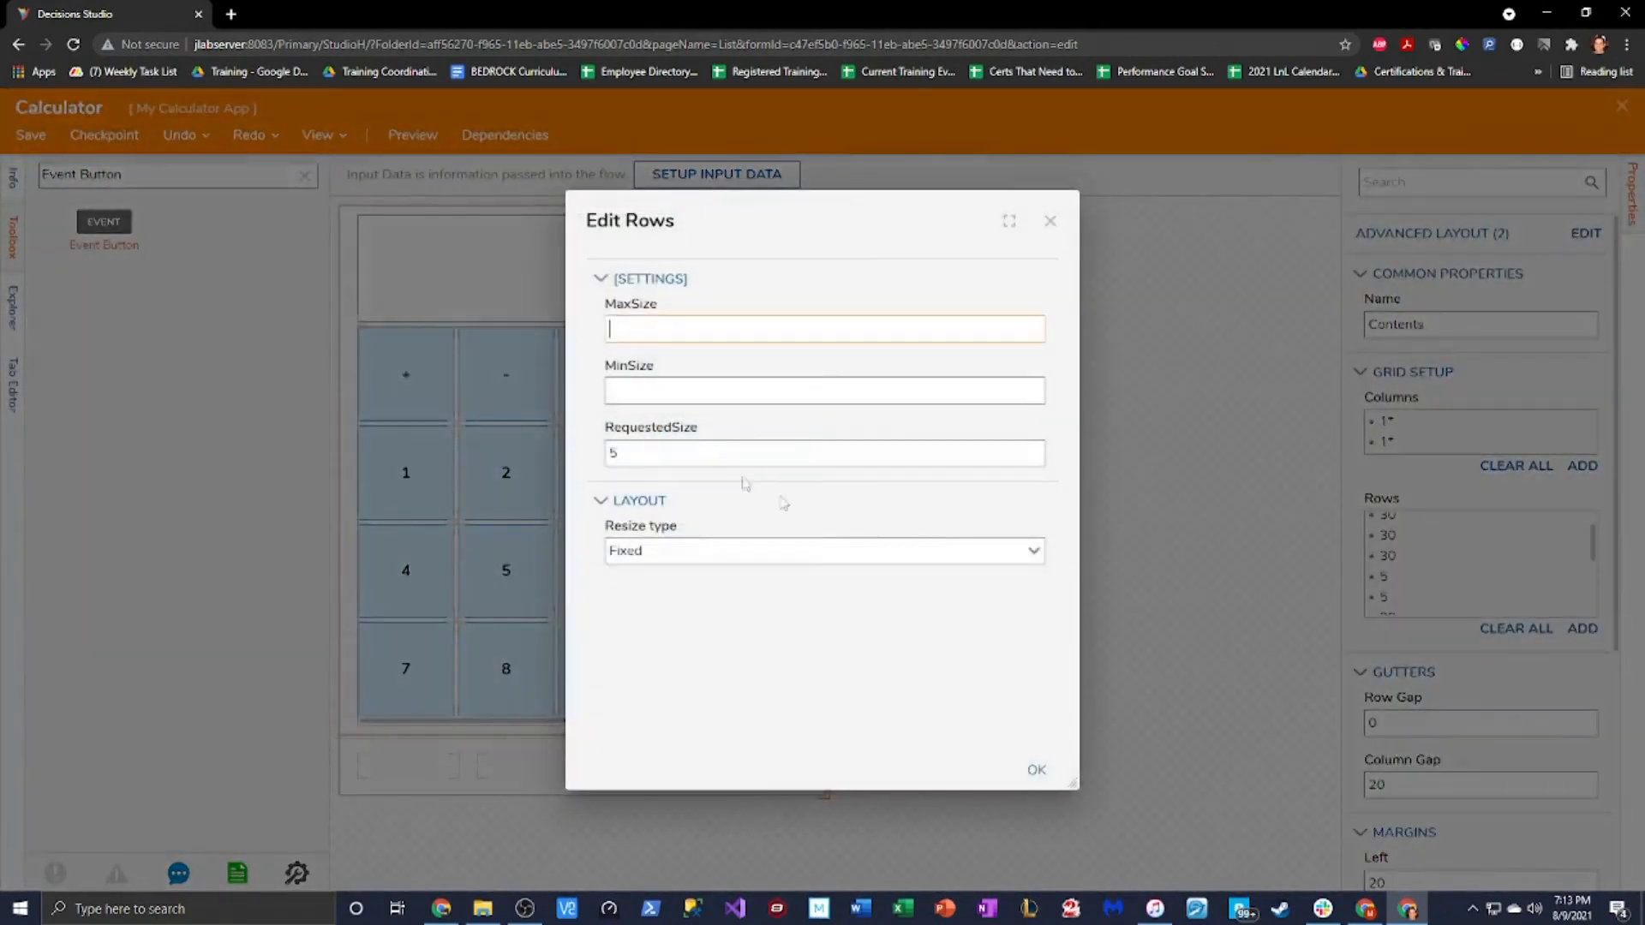
pyautogui.write('80')
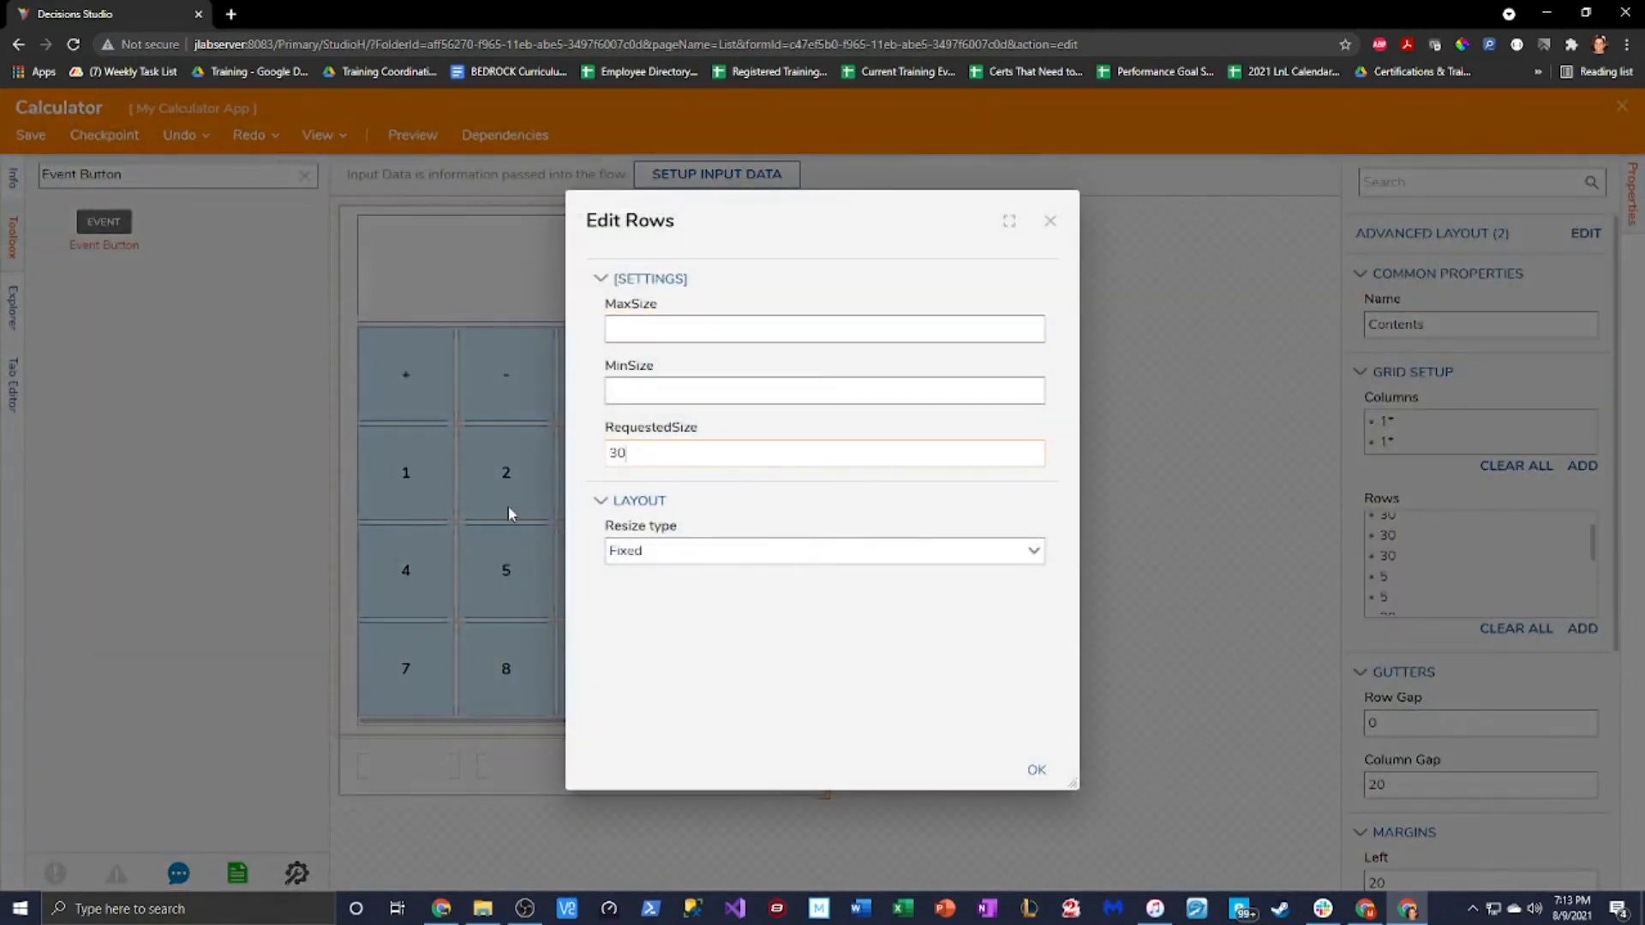
pyautogui.click(1037, 770)
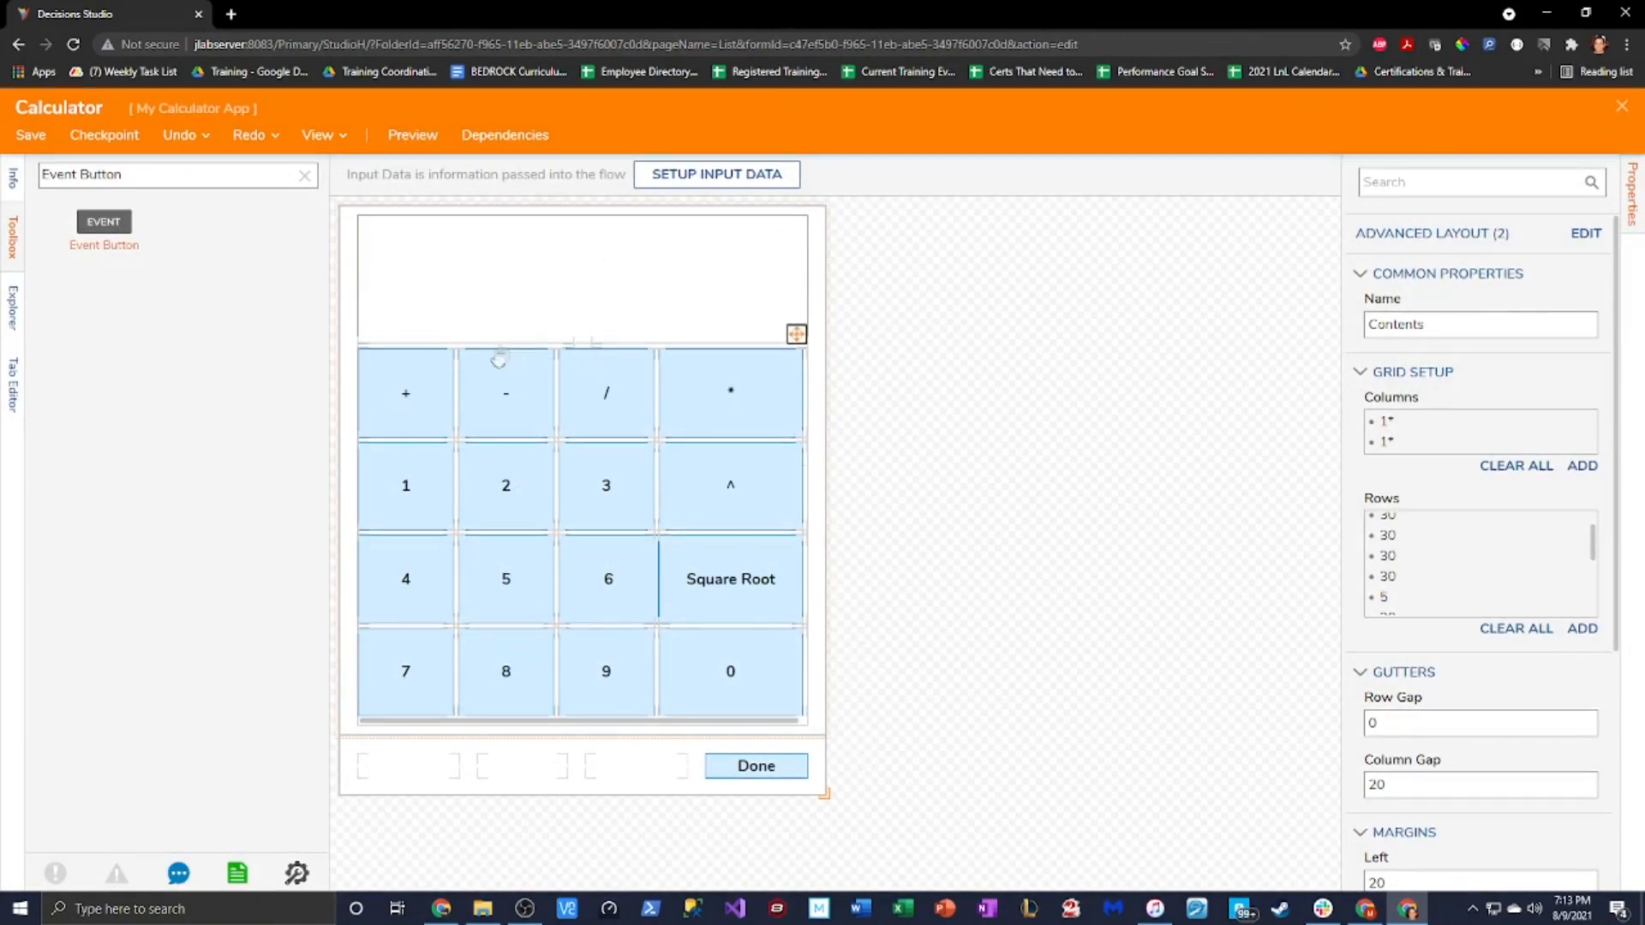
pyautogui.click(524, 269)
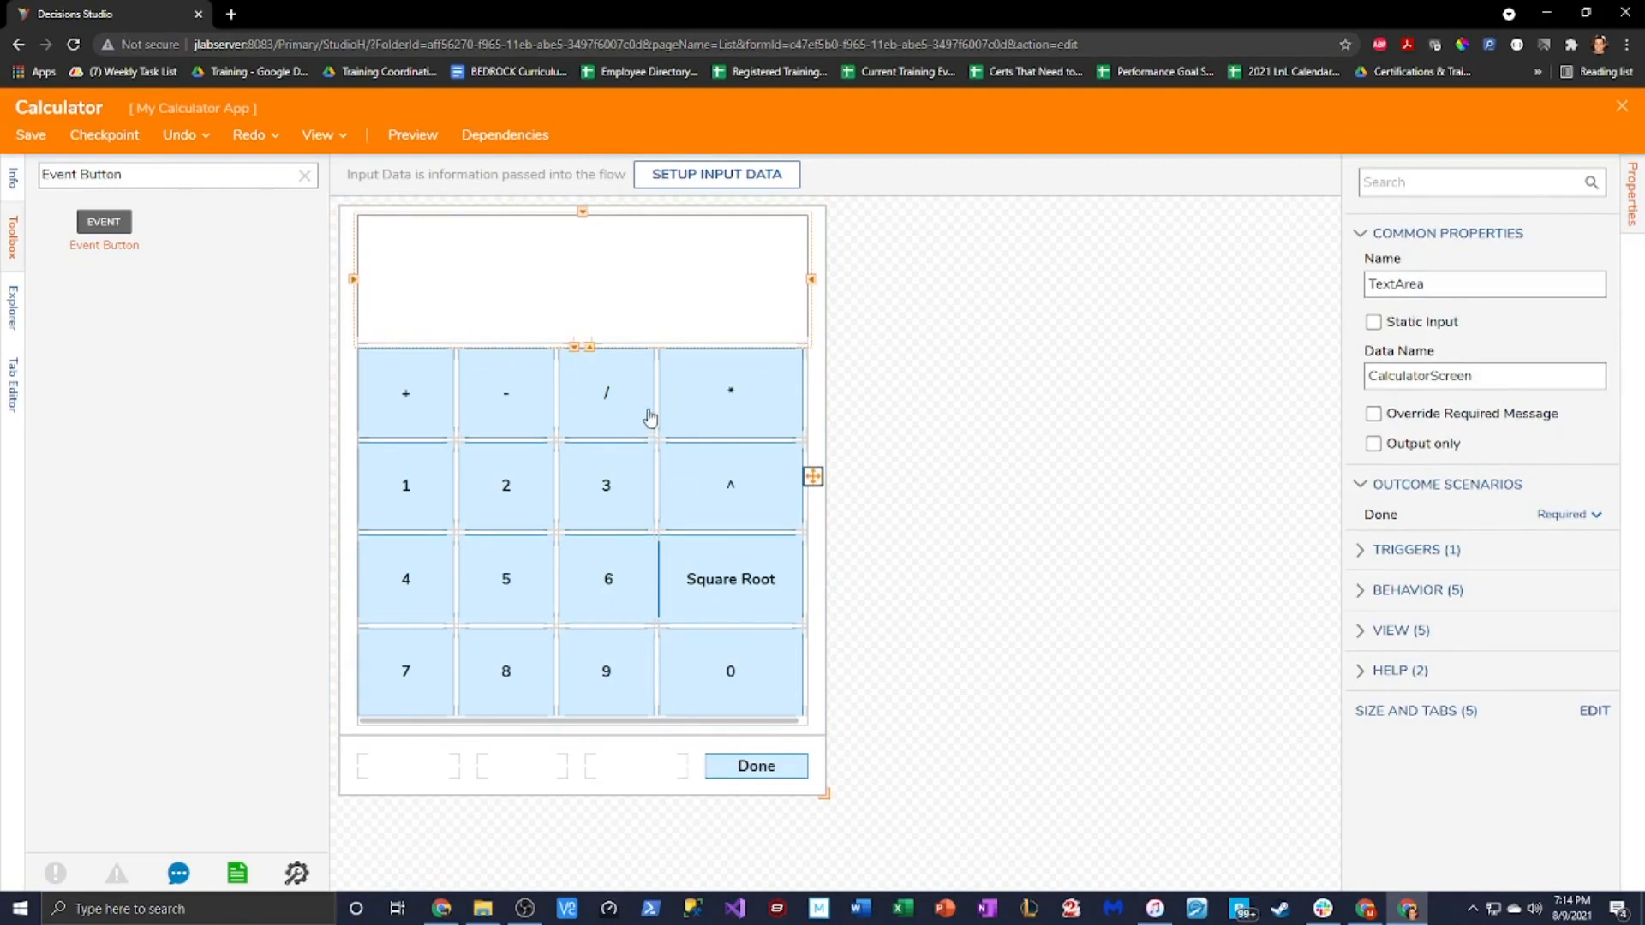
# Add an event button to the last bottom-bar slot with label and name Calculate
pyautogui.moveTo(634, 768); pyautogui.dragTo(635, 777)
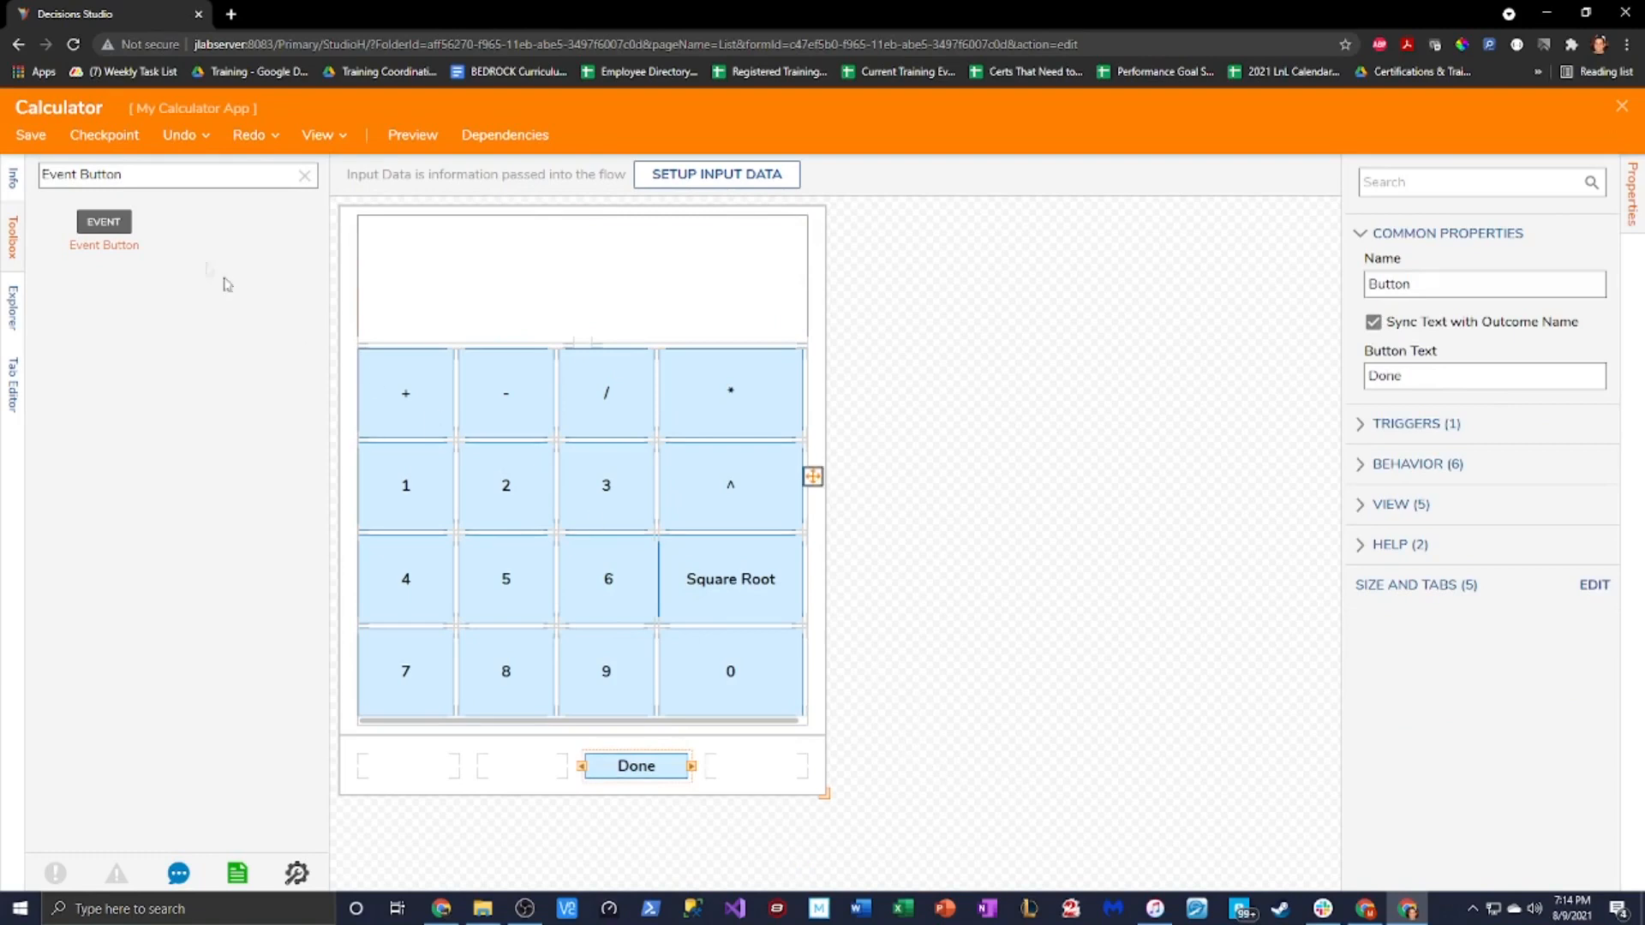
pyautogui.moveTo(104, 221); pyautogui.dragTo(753, 777)
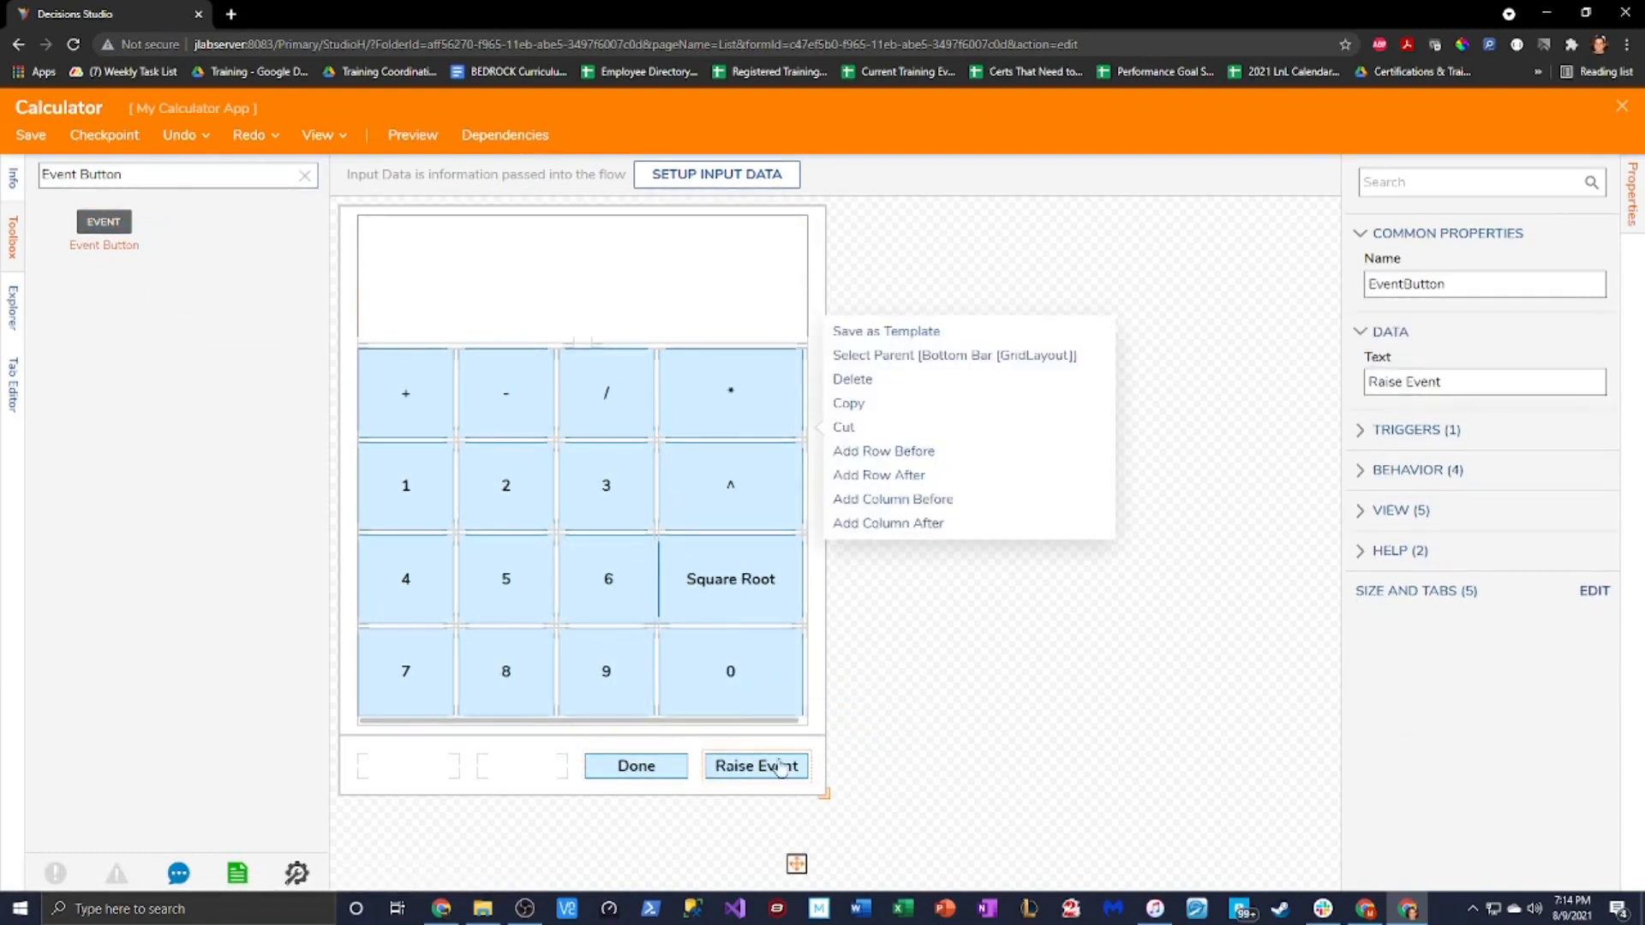
pyautogui.tripleClick(1465, 383)
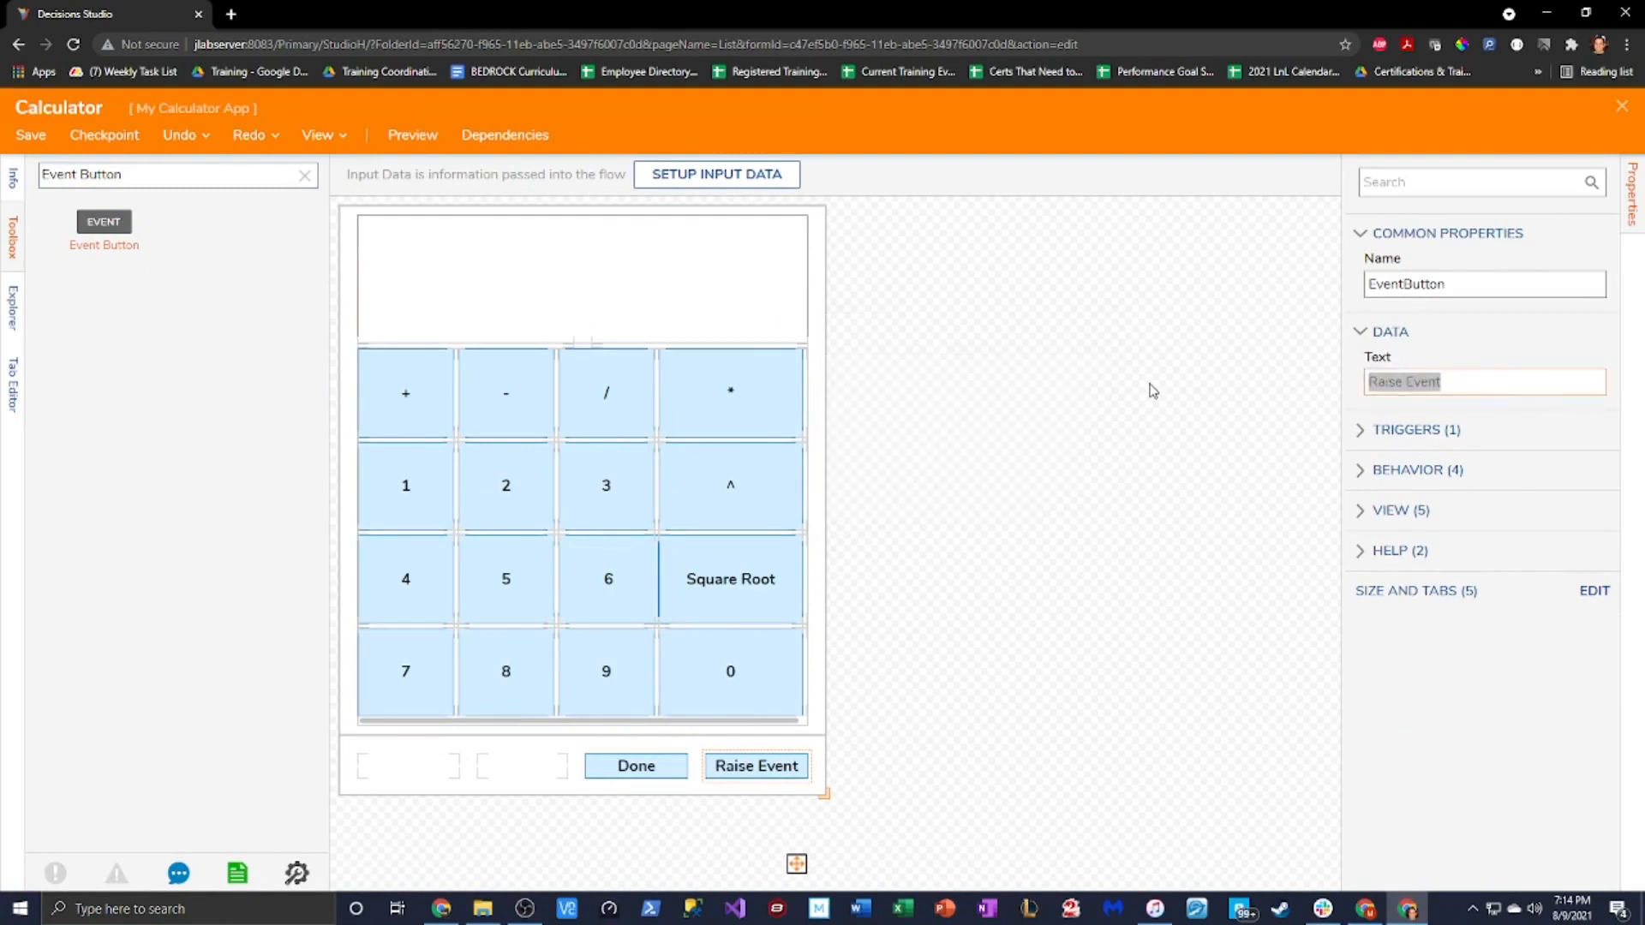
pyautogui.write('Calculate')
pyautogui.click(1394, 297)
pyautogui.write('Cal')
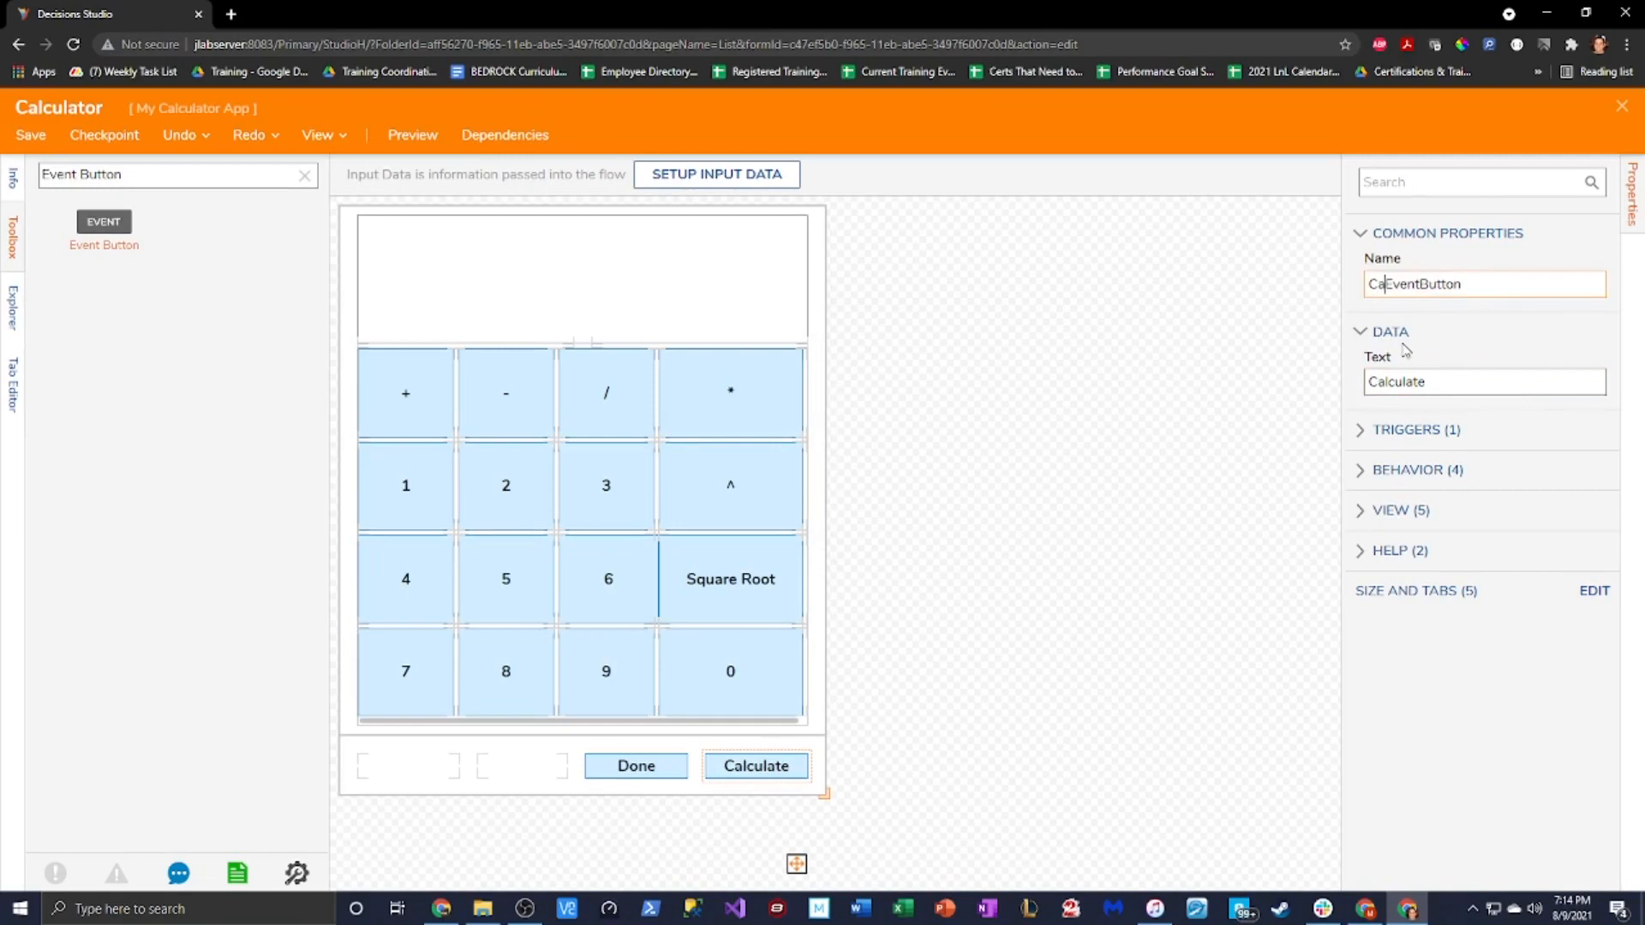
pyautogui.write('culate')
pyautogui.press('BackSpace')
pyautogui.press('BackSpace')
pyautogui.press('BackSpace')
pyautogui.press('BackSpace')
pyautogui.press('BackSpace')
pyautogui.press('BackSpace')
pyautogui.write('lculate')
pyautogui.press('BackSpace')
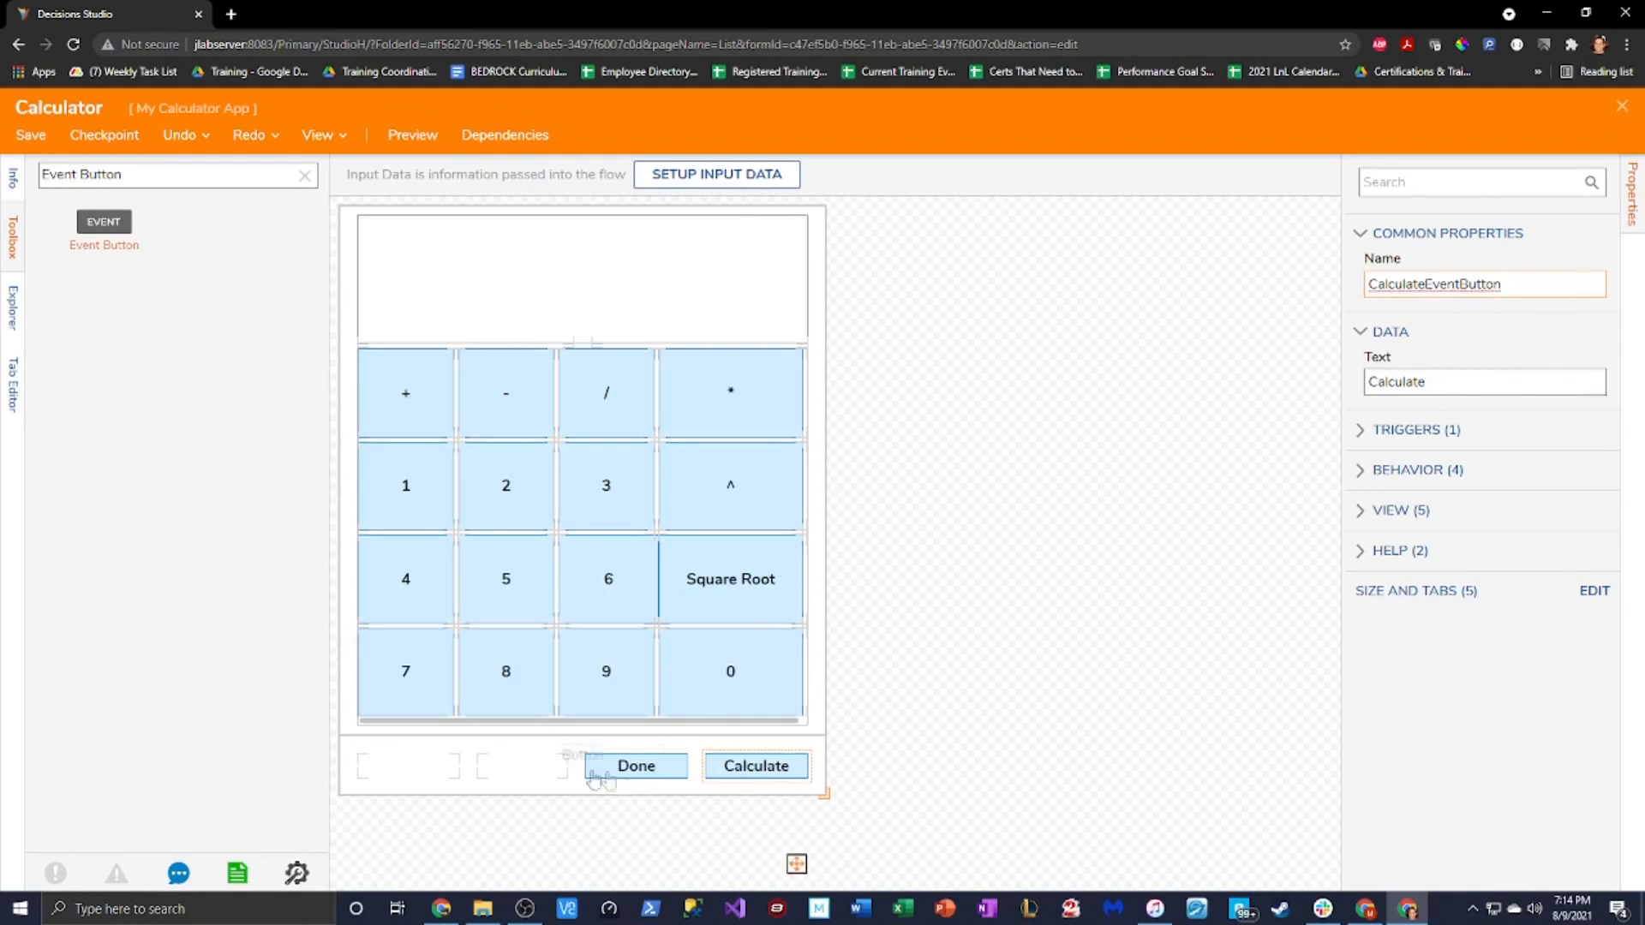
# Move Done leftmost and add a CLR button with label CLR and name prefixed CLR
pyautogui.moveTo(516, 769); pyautogui.dragTo(413, 774)
pyautogui.moveTo(103, 229); pyautogui.dragTo(636, 770)
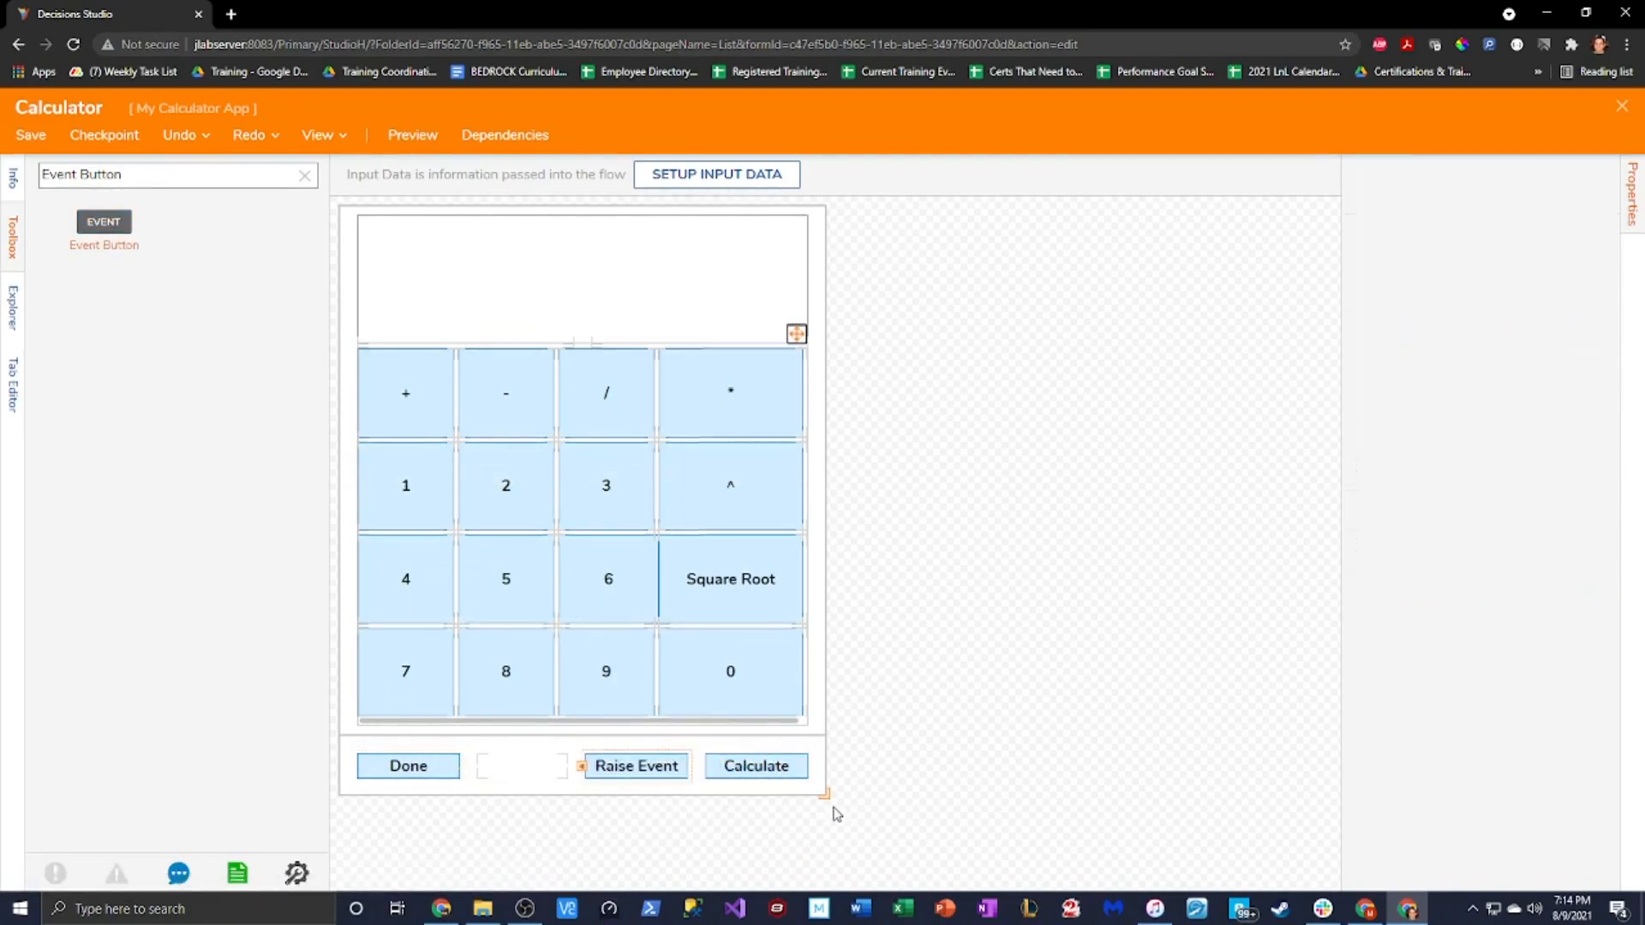
pyautogui.click(1366, 381)
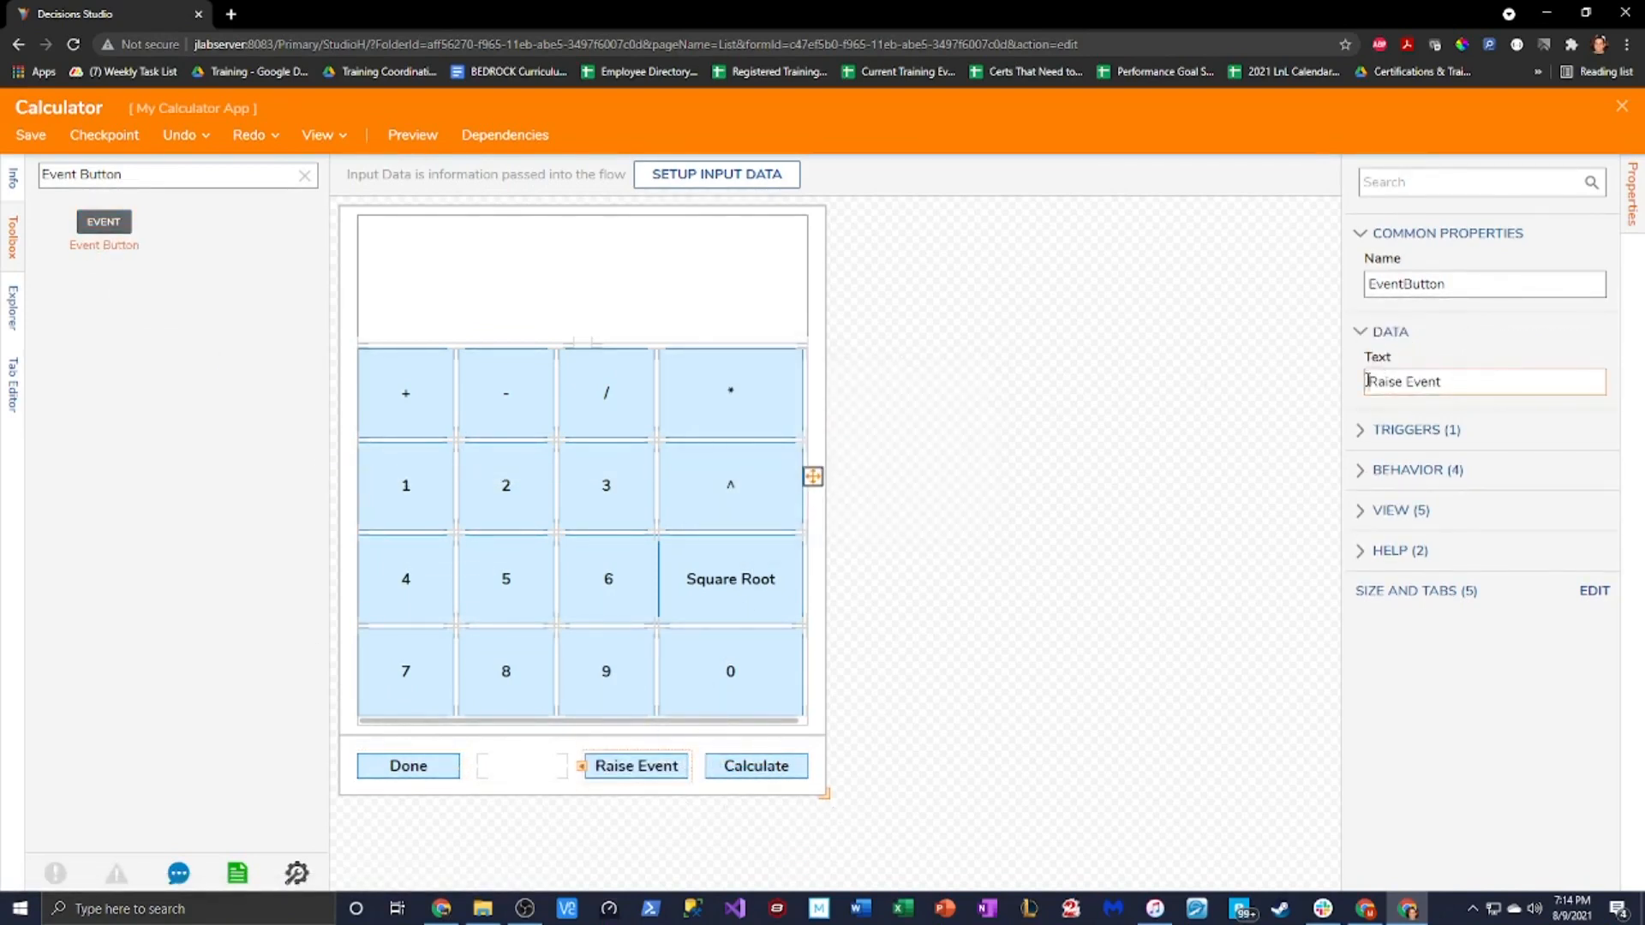
pyautogui.moveTo(1448, 383); pyautogui.dragTo(1057, 428)
pyautogui.write('CLR')
pyautogui.moveTo(1468, 283); pyautogui.dragTo(1367, 287)
pyautogui.click(1371, 285)
pyautogui.write('CLR')
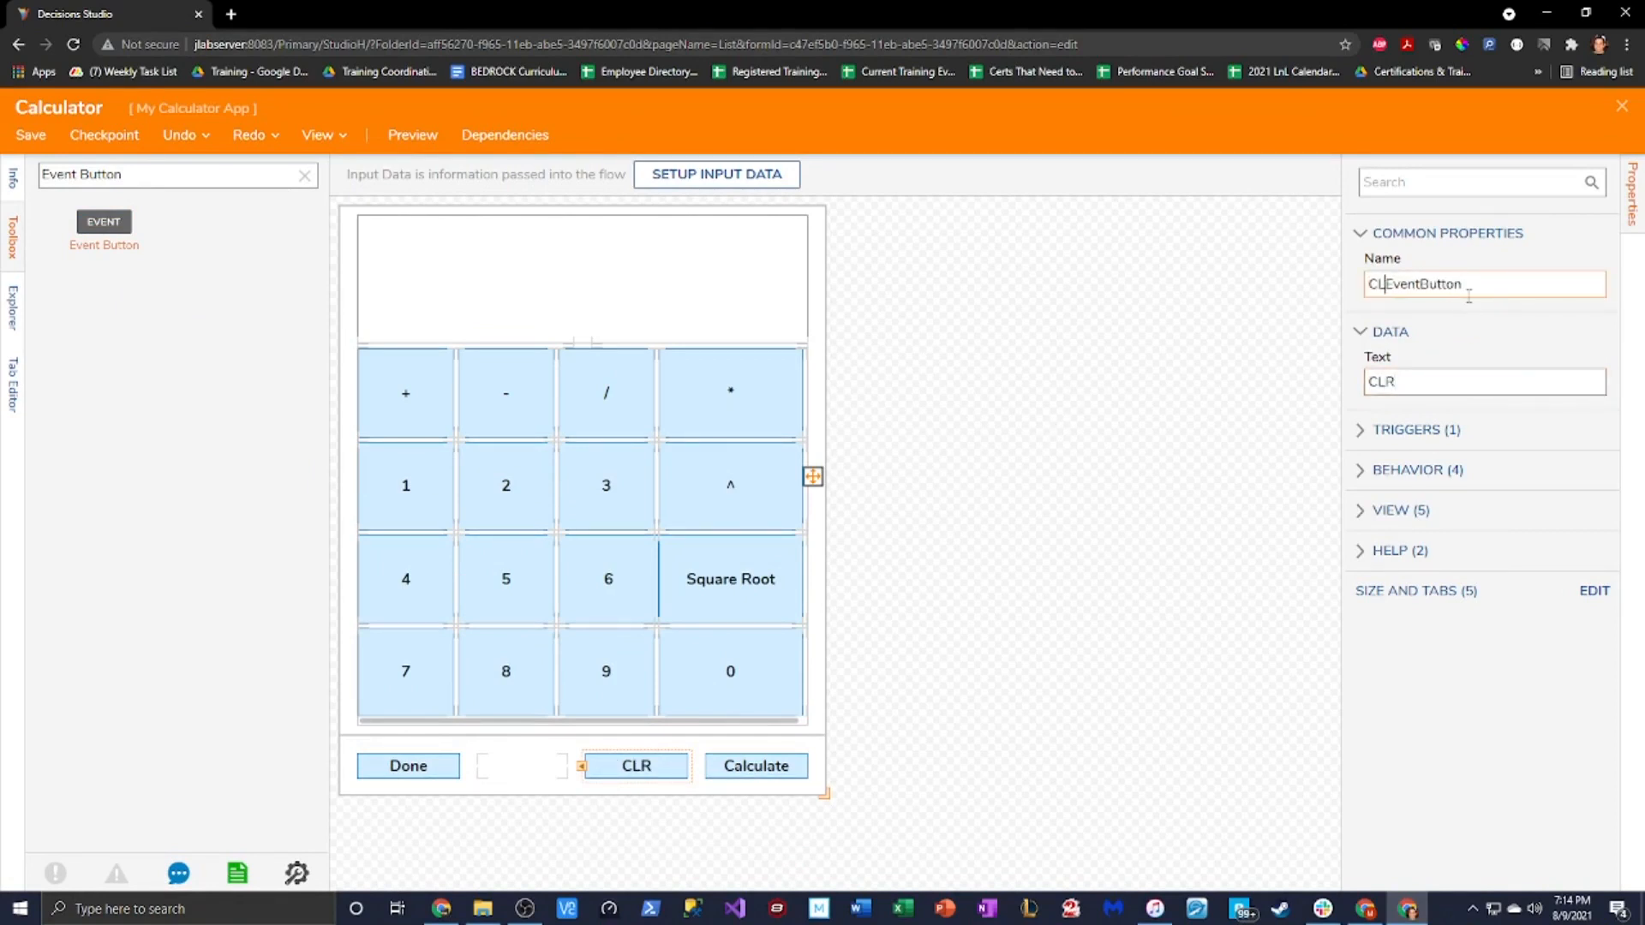
pyautogui.click(1080, 448)
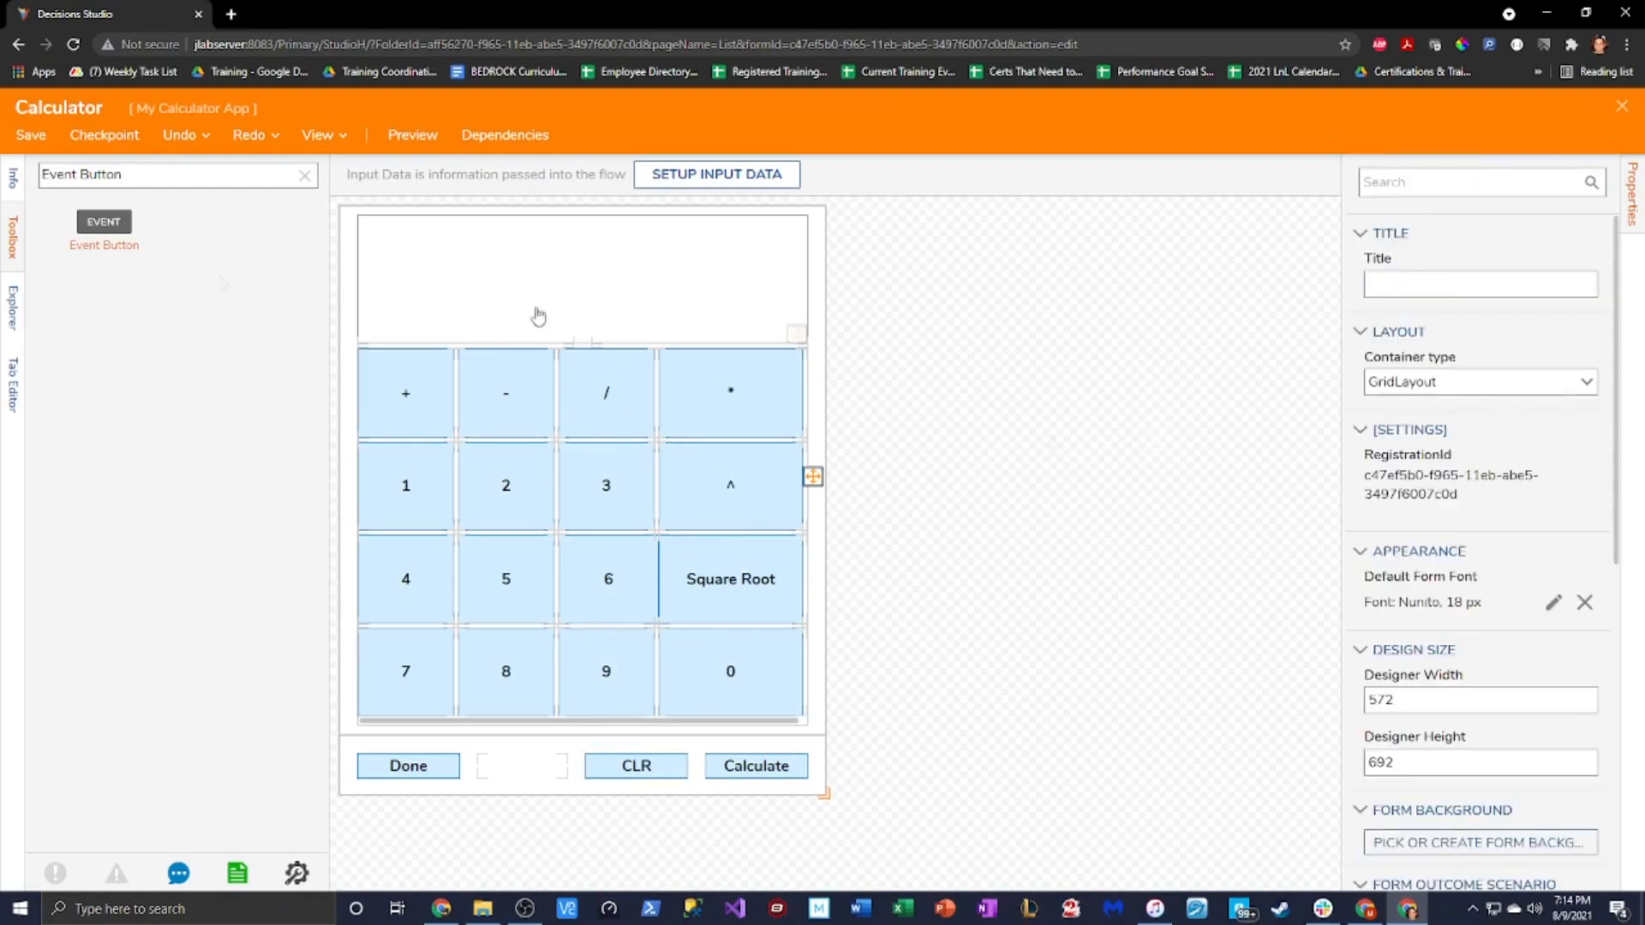
# Save the Calculator form and close the form designer
pyautogui.click(31, 134)
pyautogui.click(984, 597)
pyautogui.click(1621, 106)
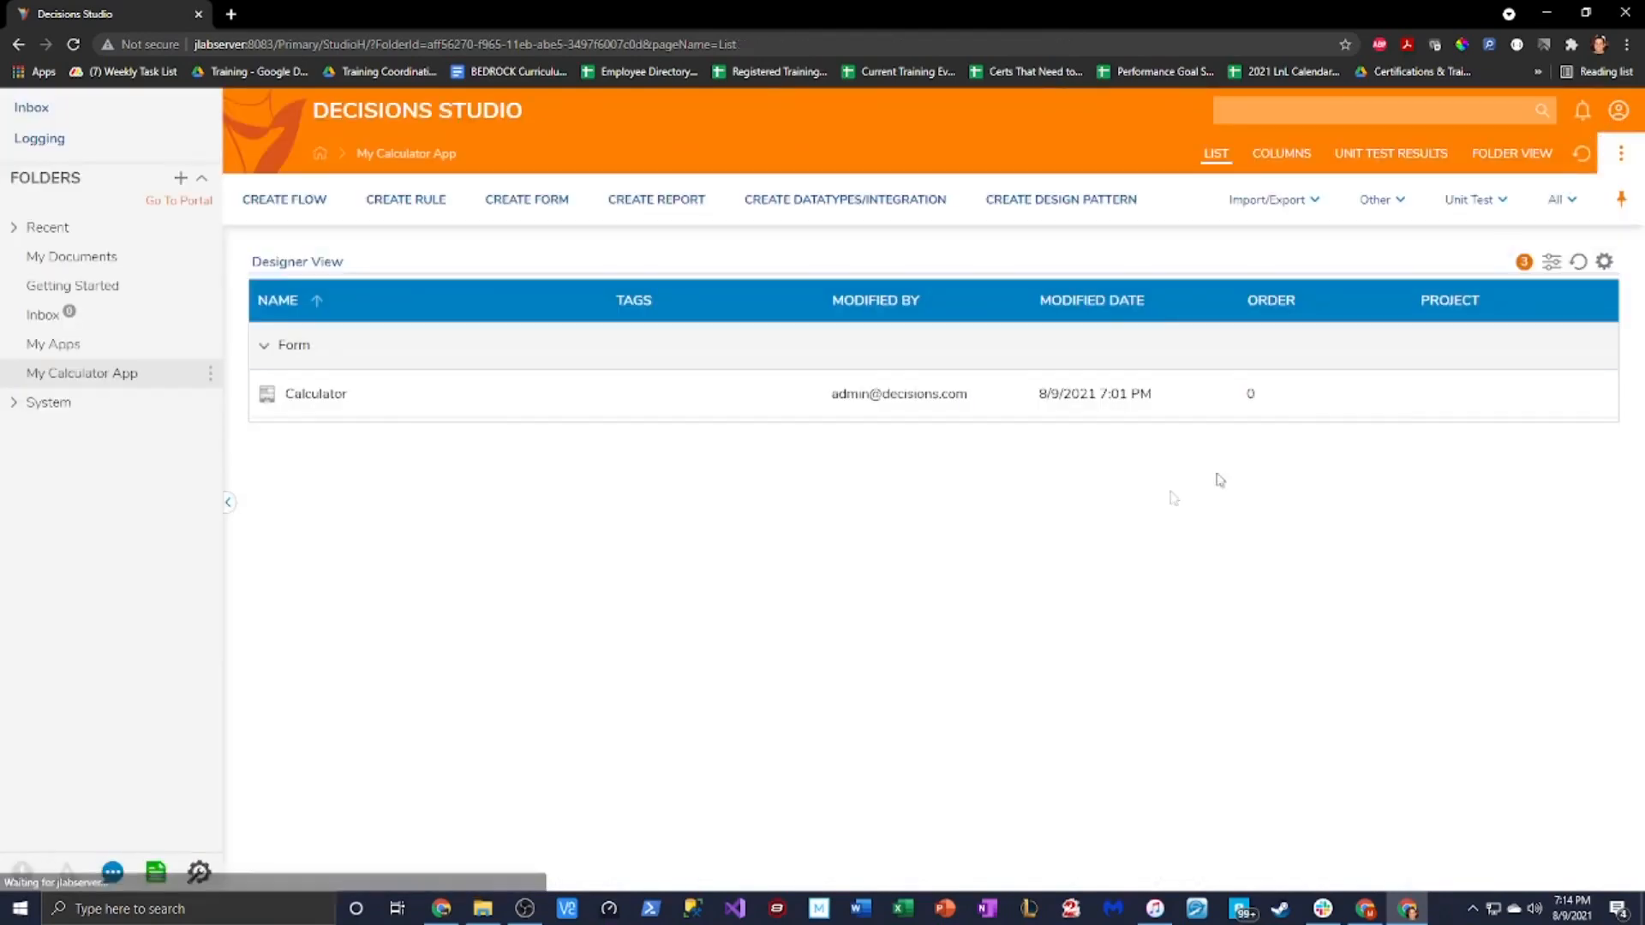
# Run the Calculator as a runtime preview, type test text in the display, clear it, and close
pyautogui.rightClick(342, 405)
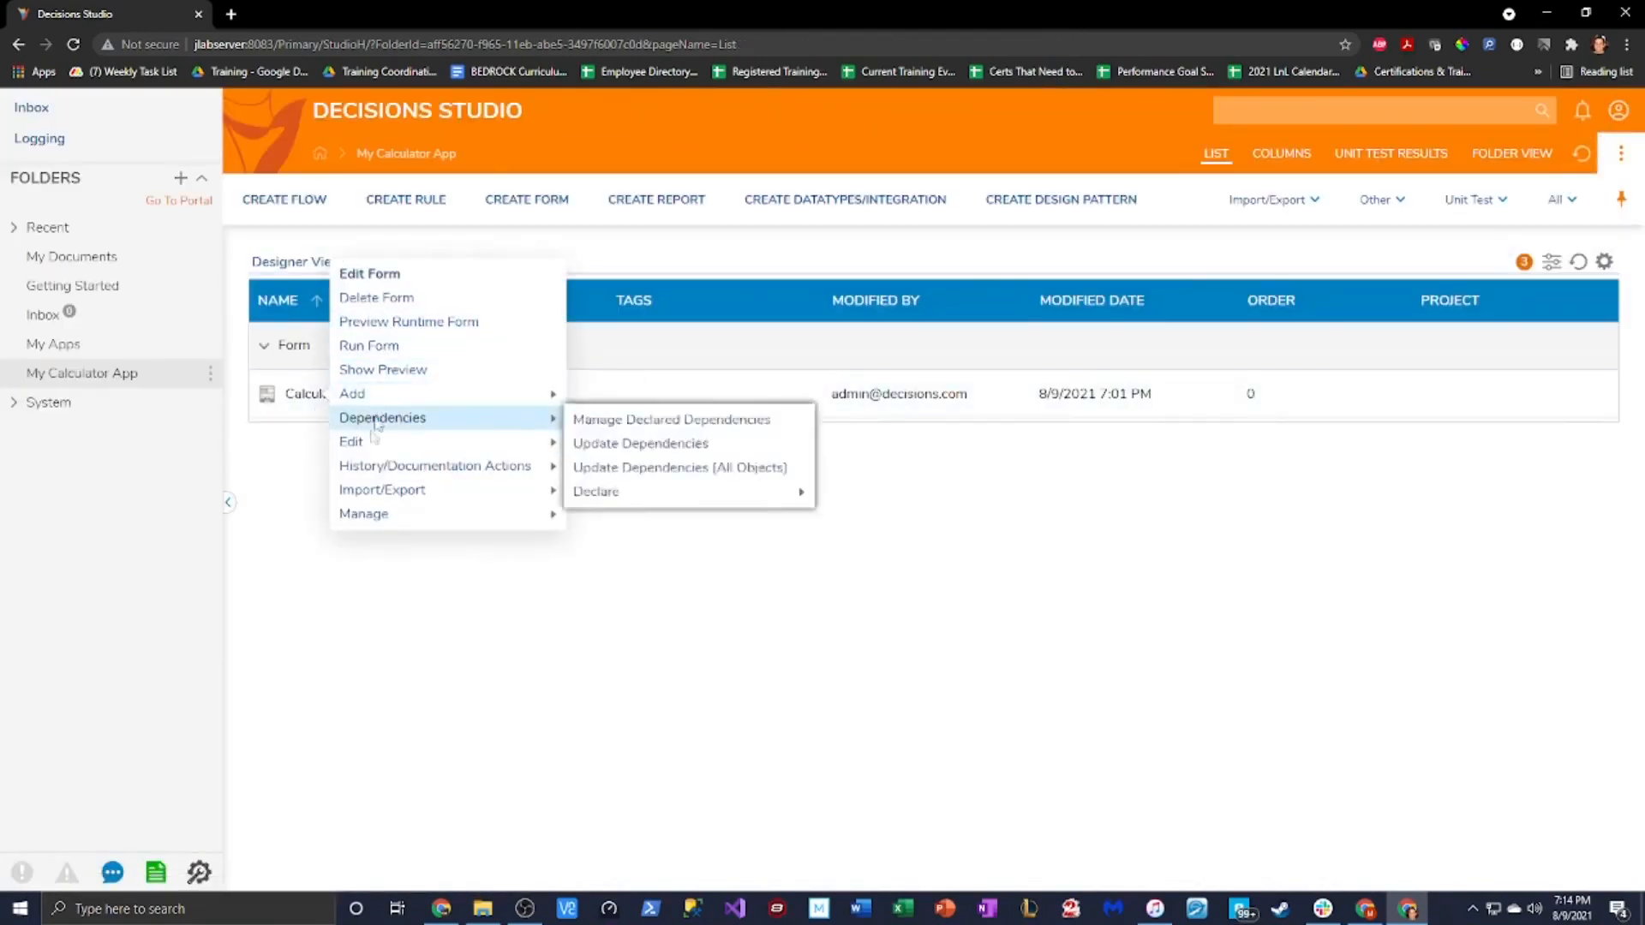
pyautogui.click(532, 322)
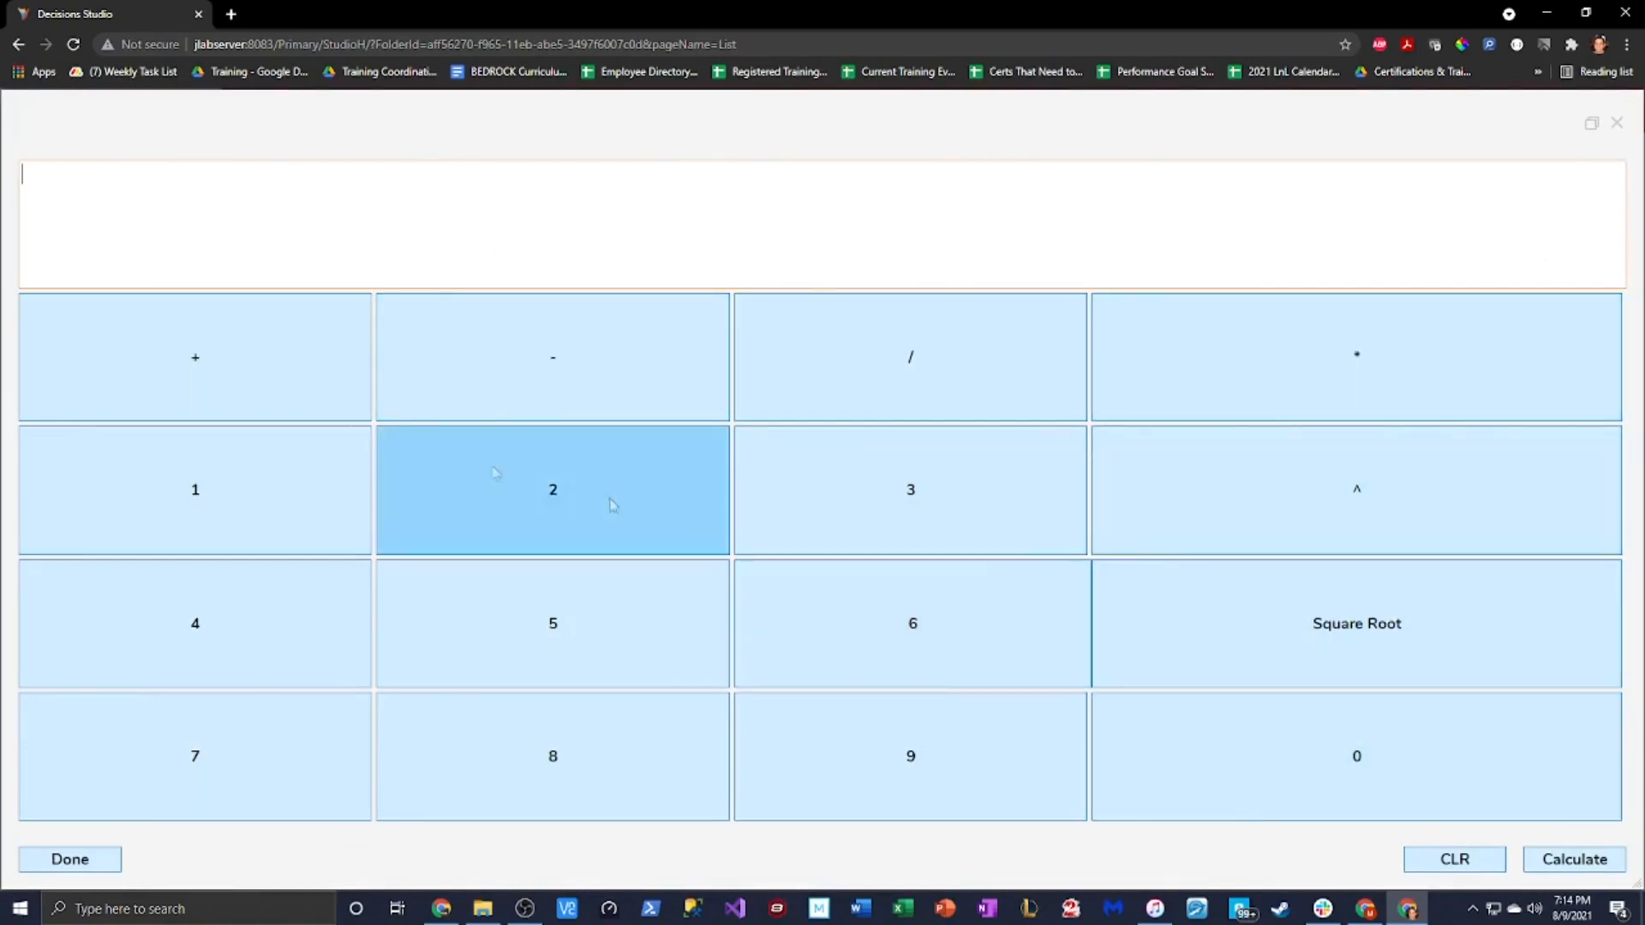
pyautogui.click(207, 243)
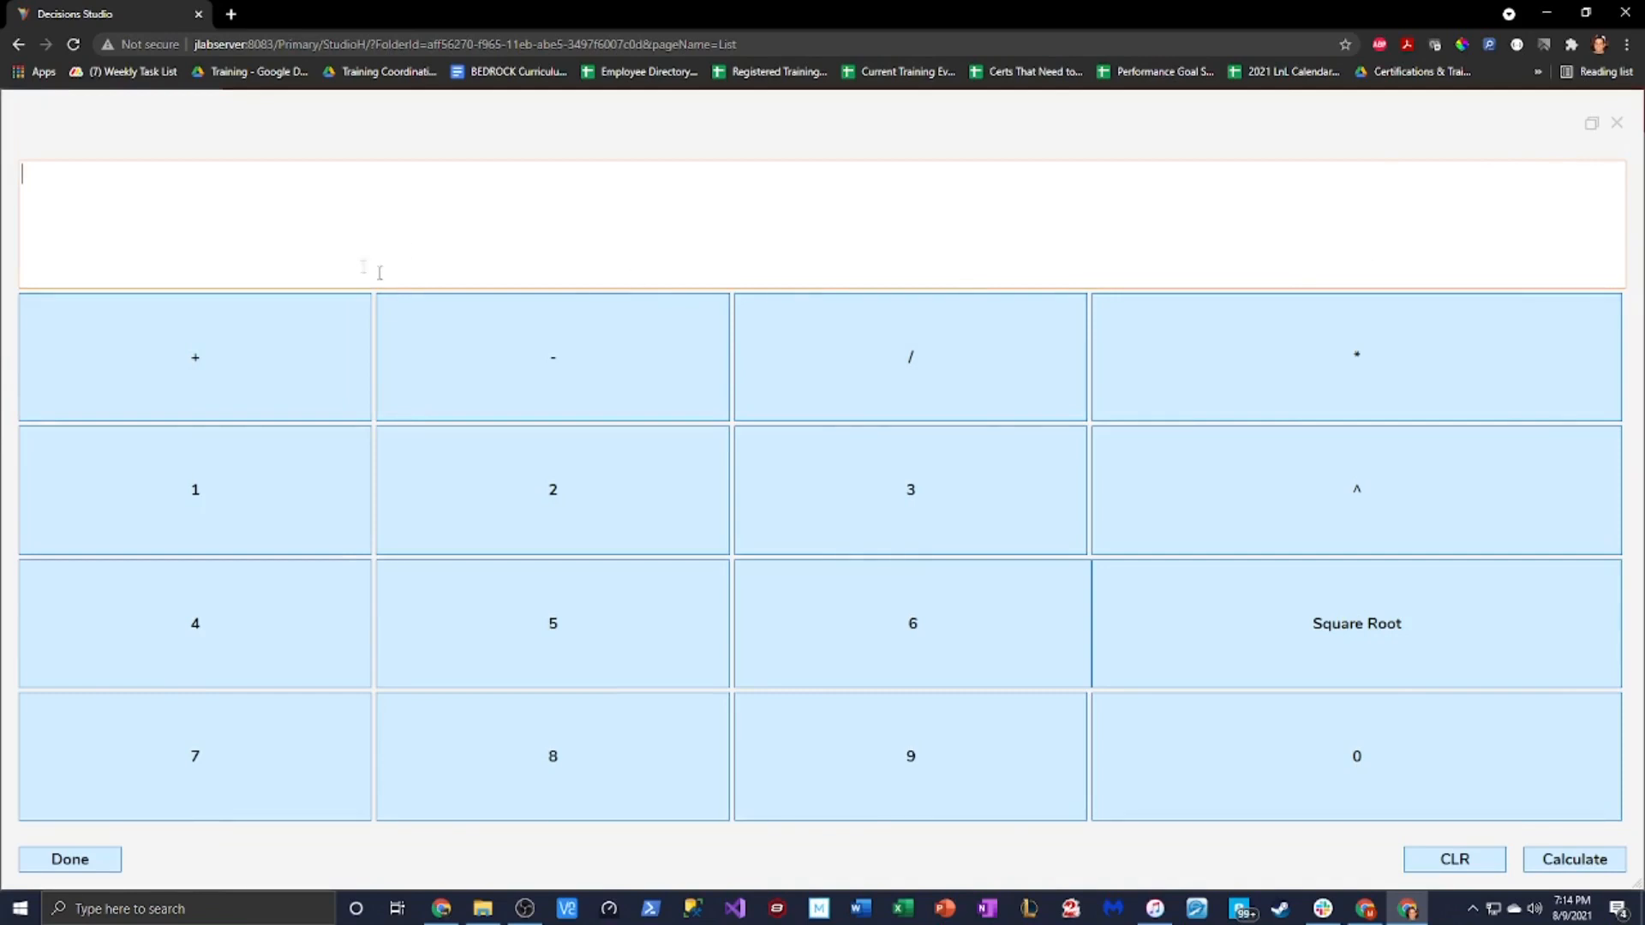
pyautogui.write(';aijdf;iadjfa')
pyautogui.hotkey('ctrl', 'a')
pyautogui.press('BackSpace')
pyautogui.click(1617, 123)
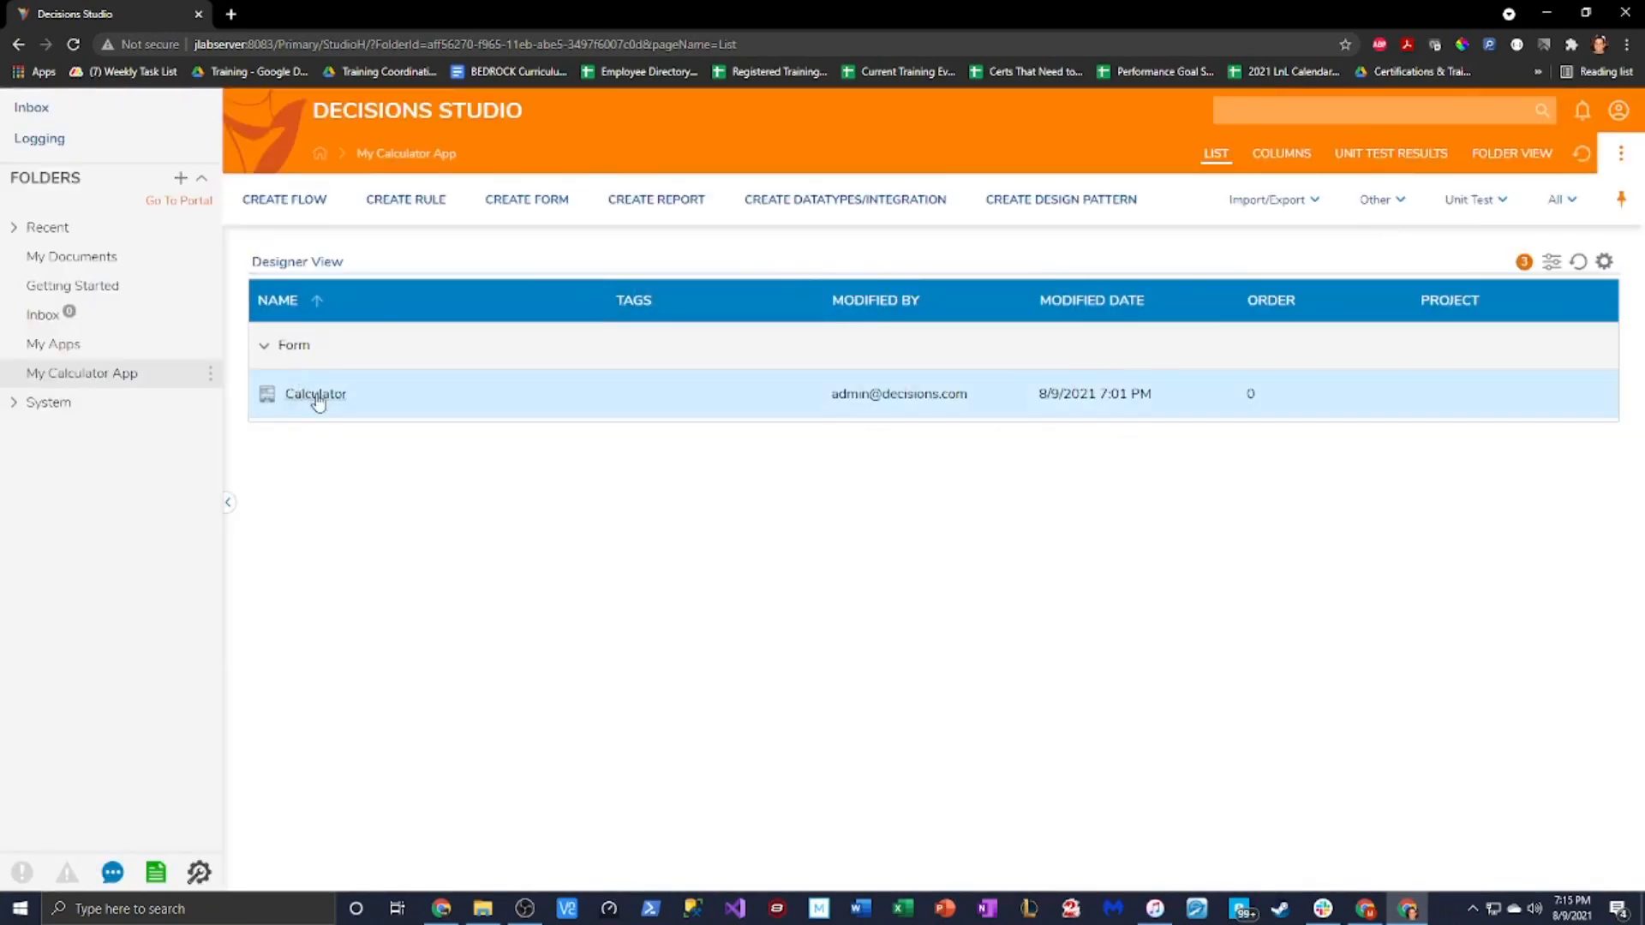
# Reopen the Calculator form and uncheck Initially Enabled on the display text area
pyautogui.click(319, 399)
pyautogui.click(368, 273)
pyautogui.click(676, 272)
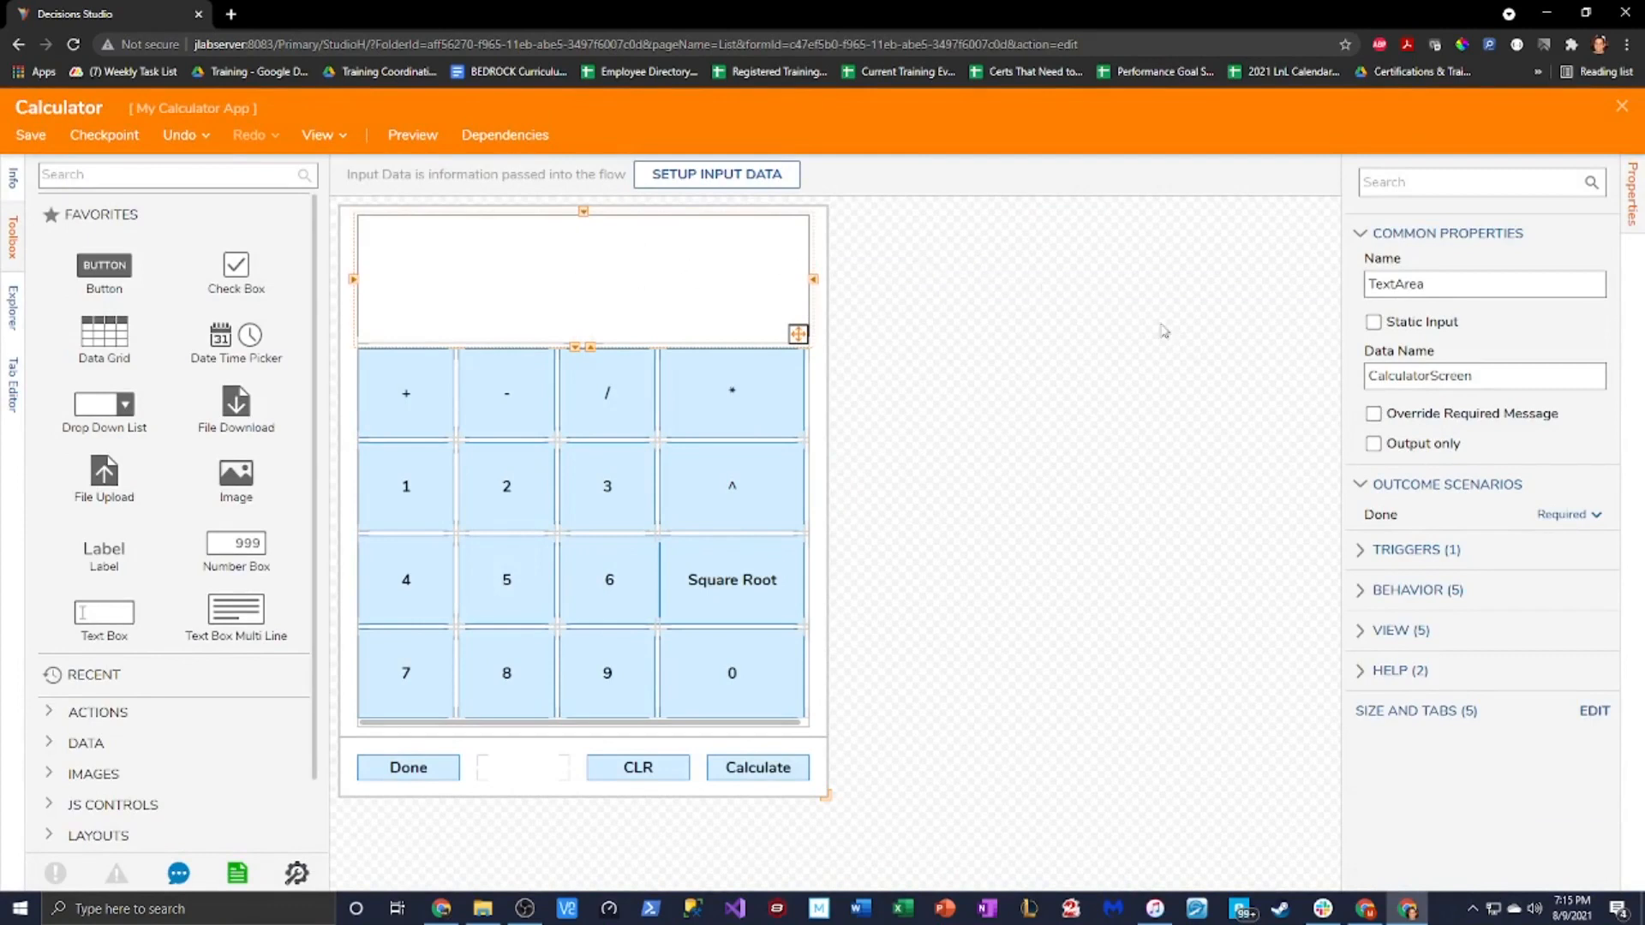
pyautogui.moveTo(1495, 375); pyautogui.dragTo(1187, 385)
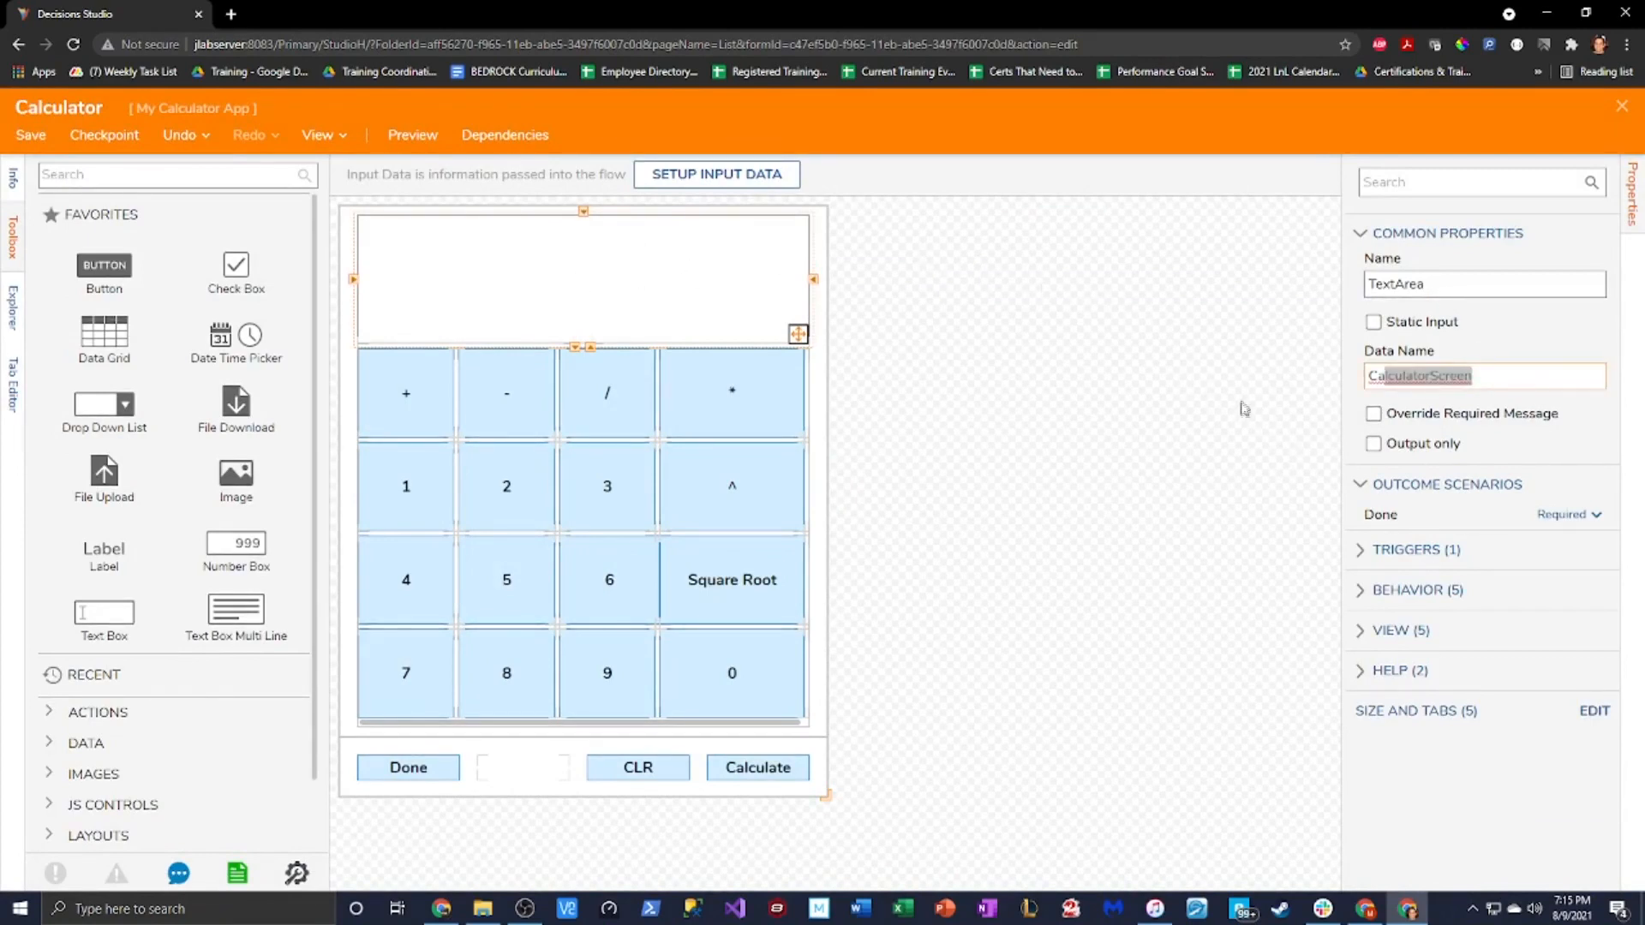
pyautogui.click(1369, 591)
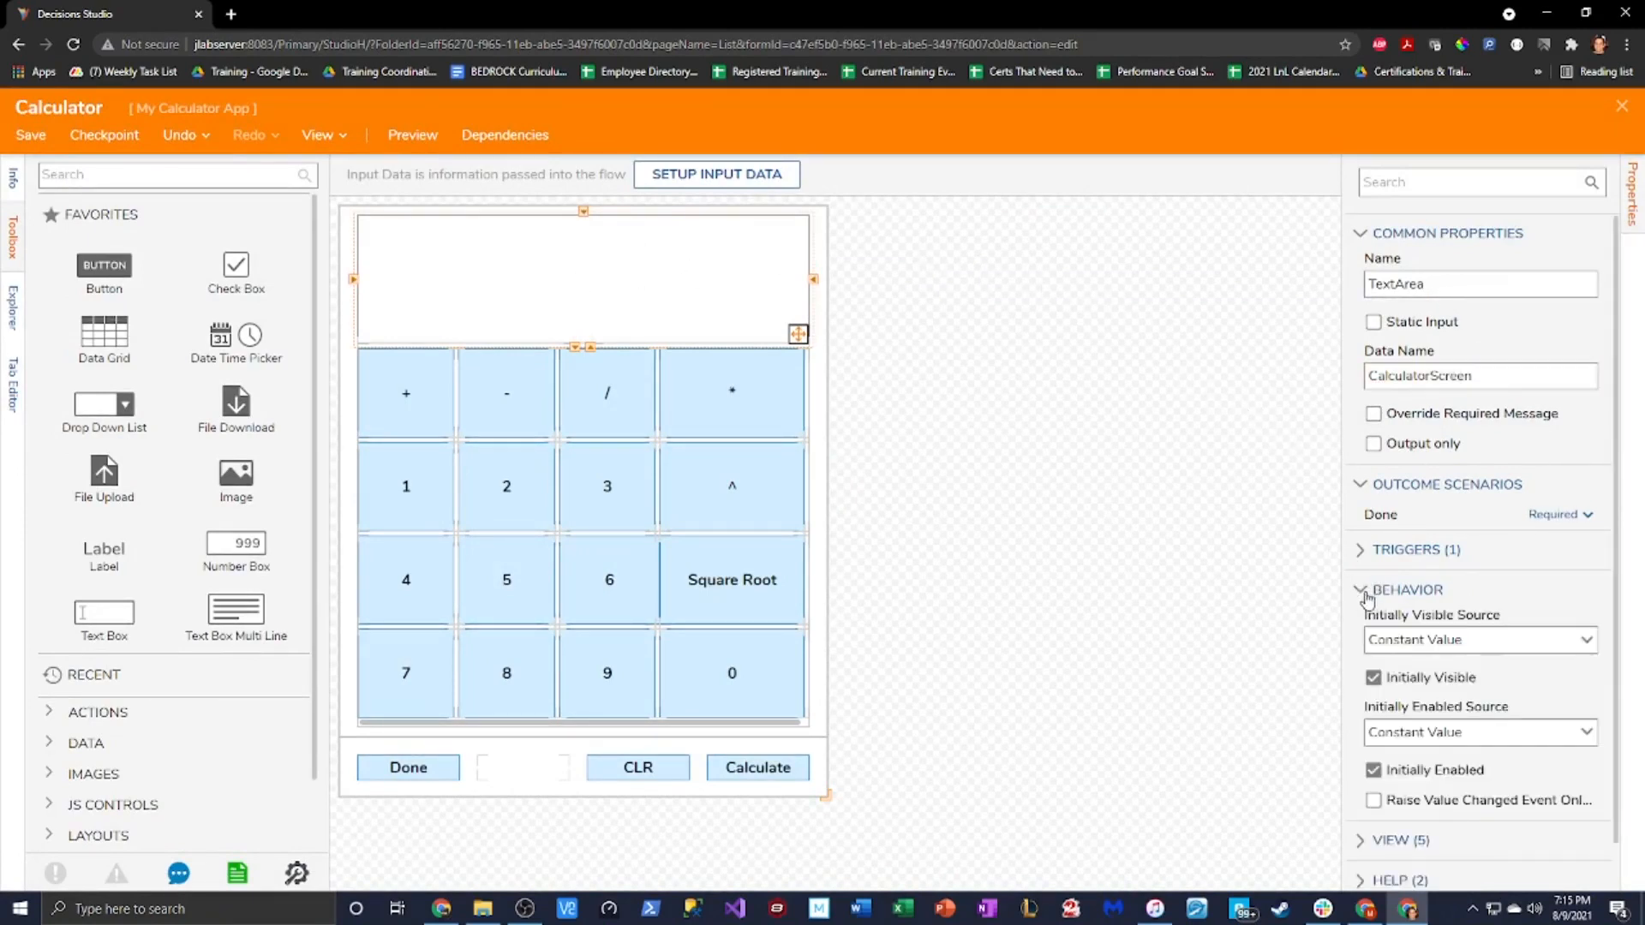
pyautogui.click(1374, 720)
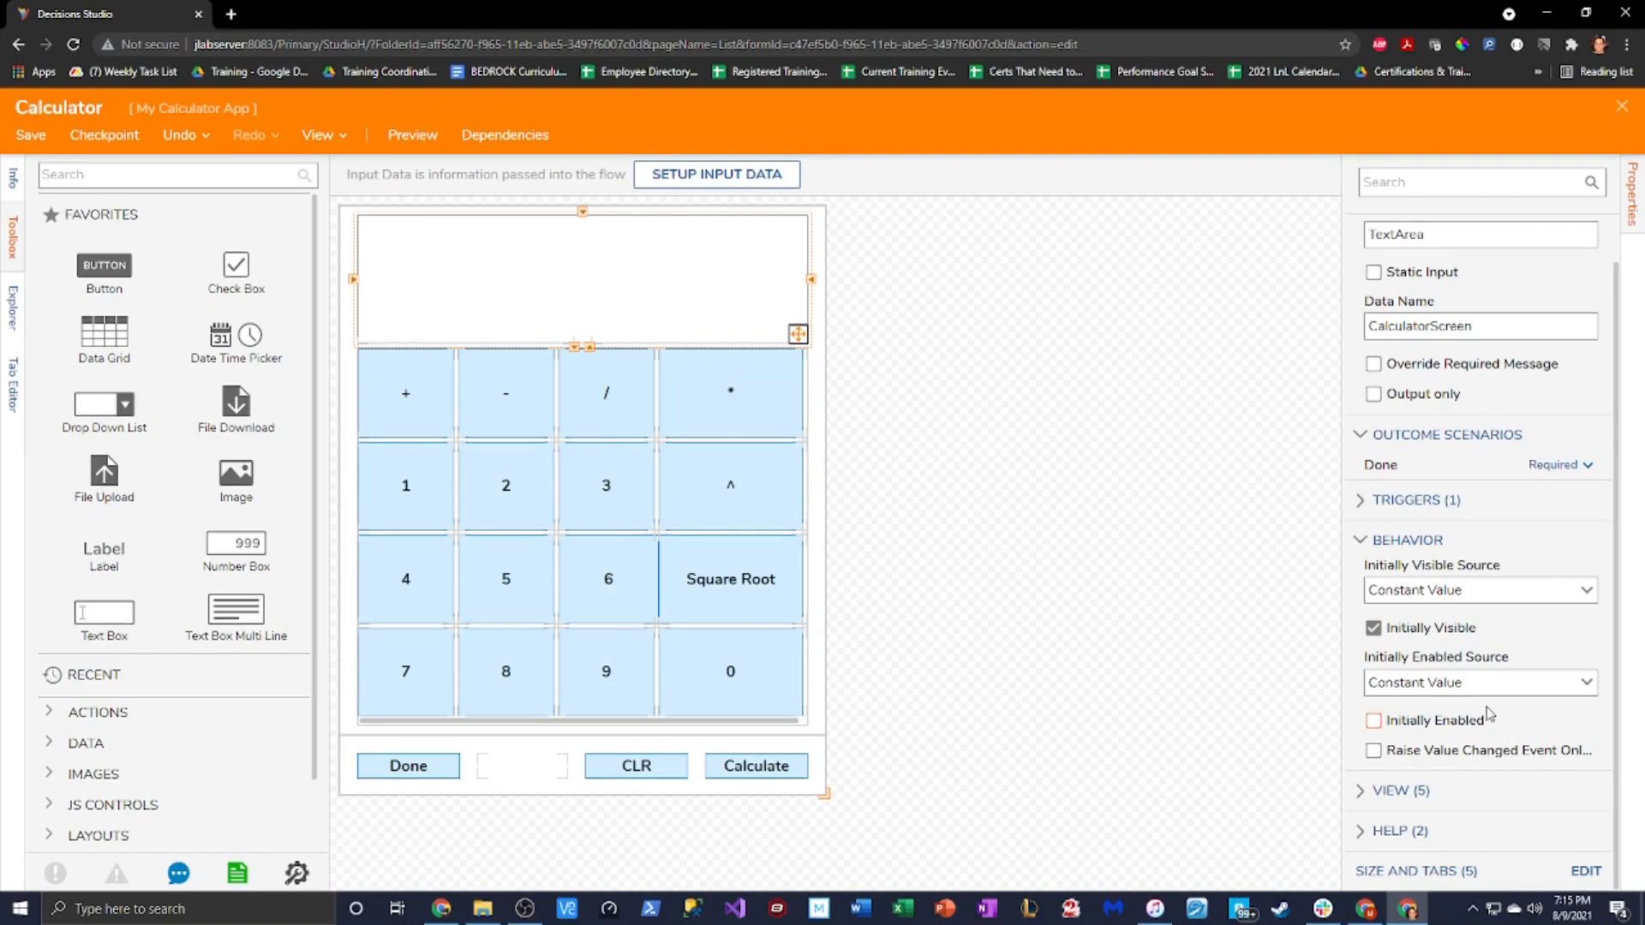
# Toggle the text area's Use Form Font off and back on, leaving its label font unchanged
pyautogui.click(1387, 792)
pyautogui.scroll(-2, 1445, 738)
pyautogui.scroll(-1, 1405, 715)
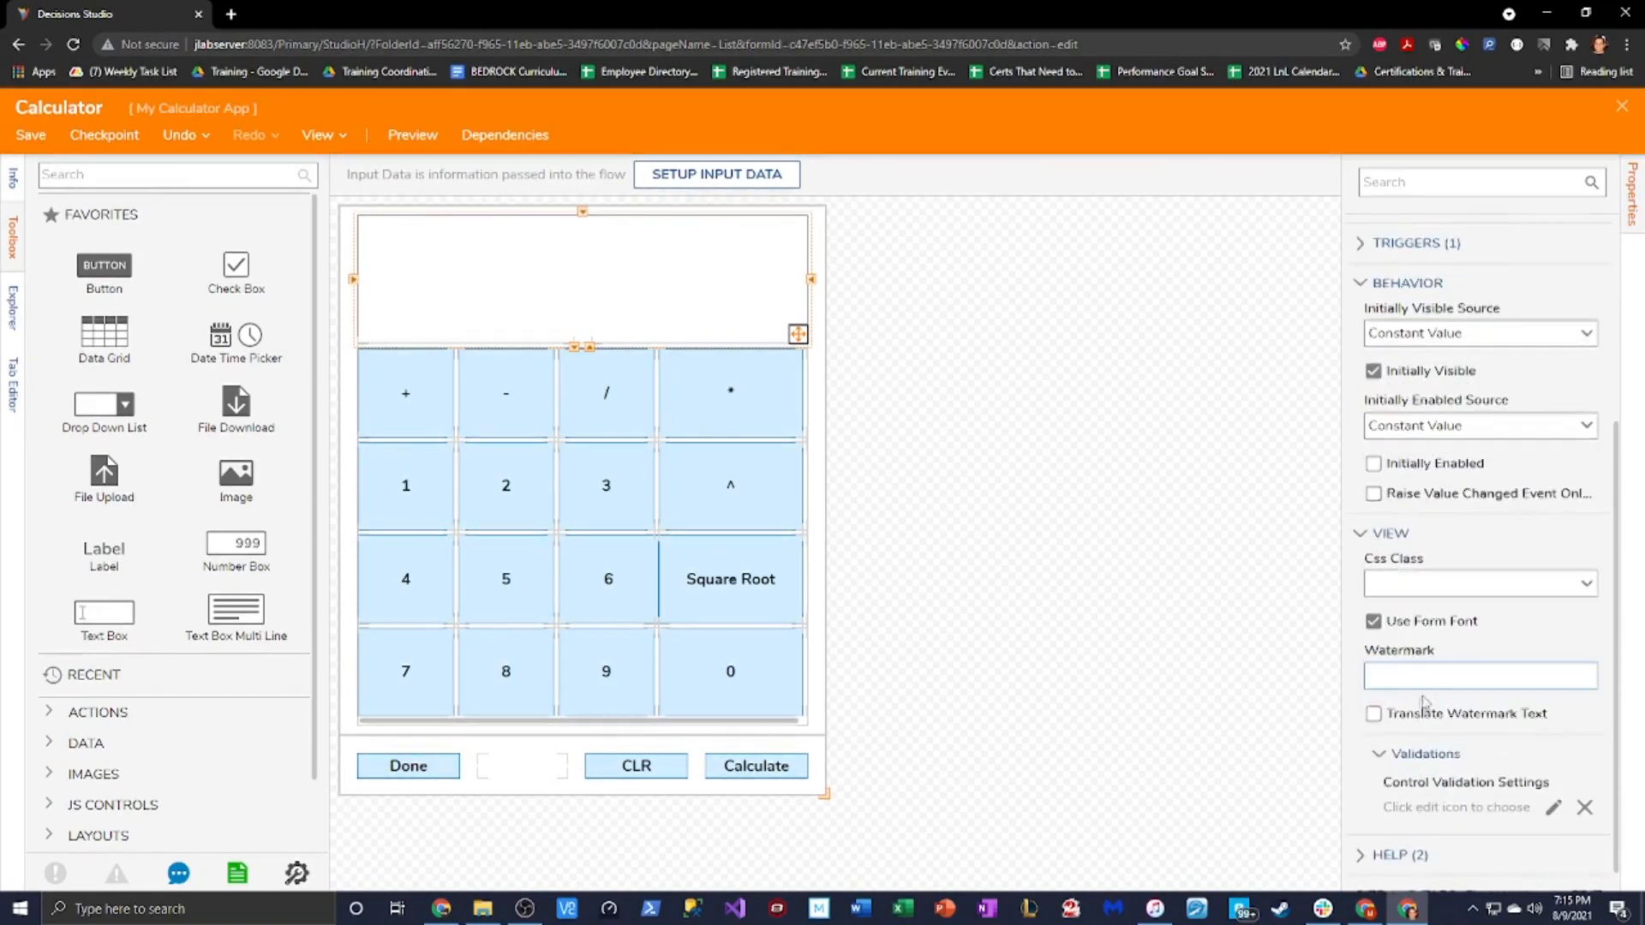
pyautogui.click(1400, 622)
pyautogui.scroll(-1, 1456, 625)
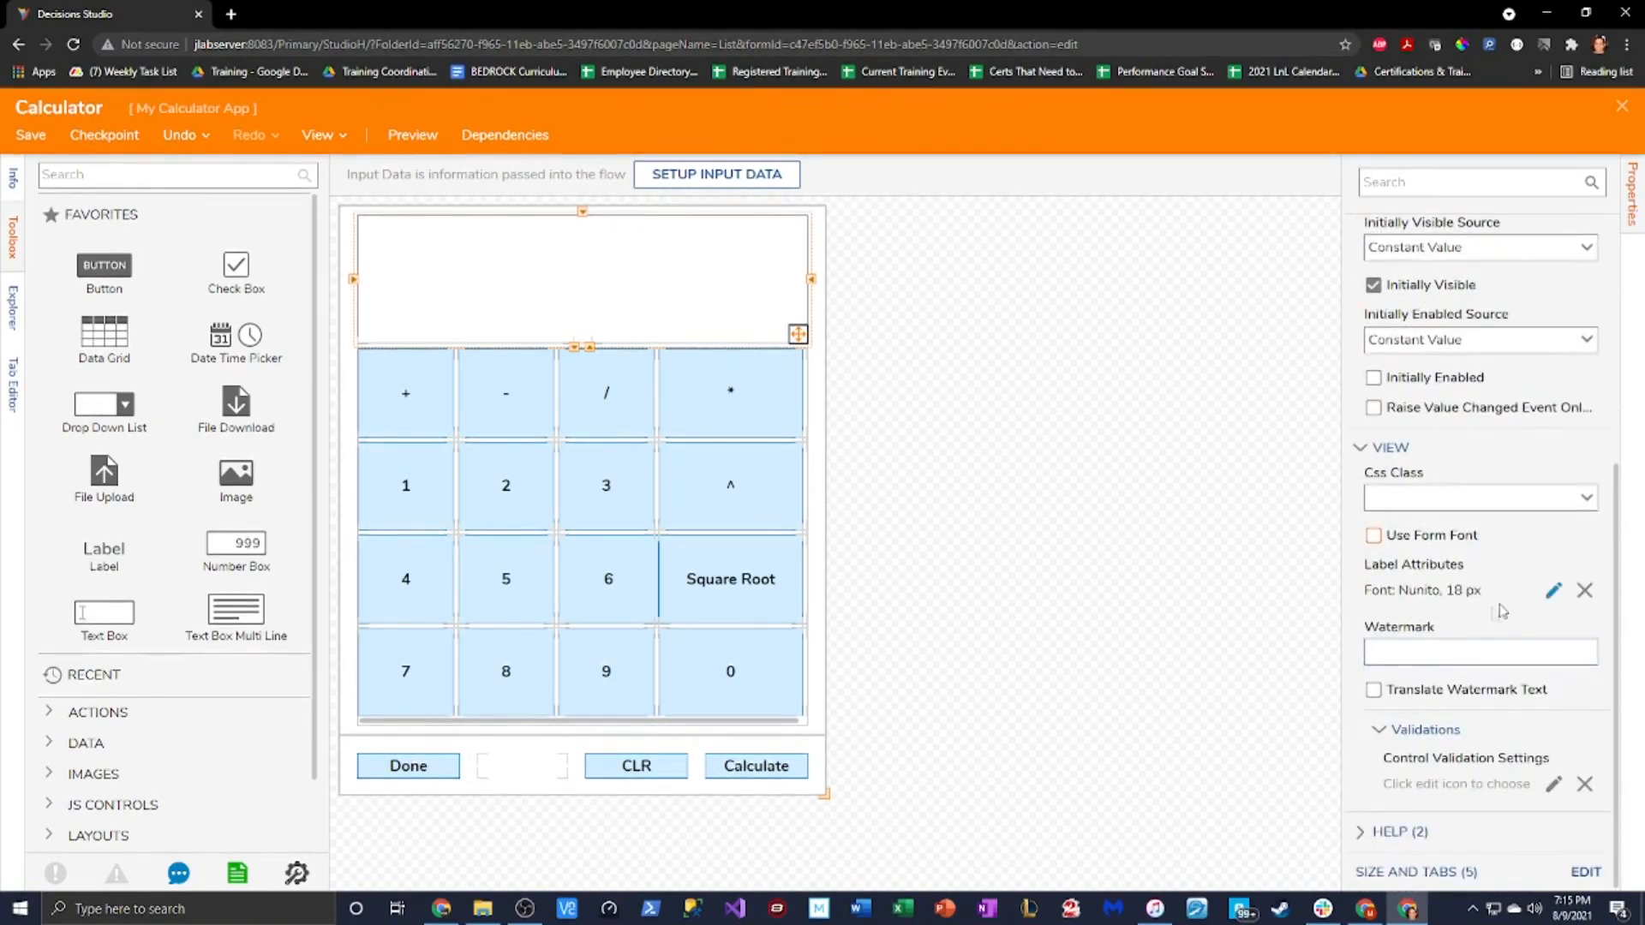
pyautogui.click(1554, 592)
pyautogui.click(1053, 342)
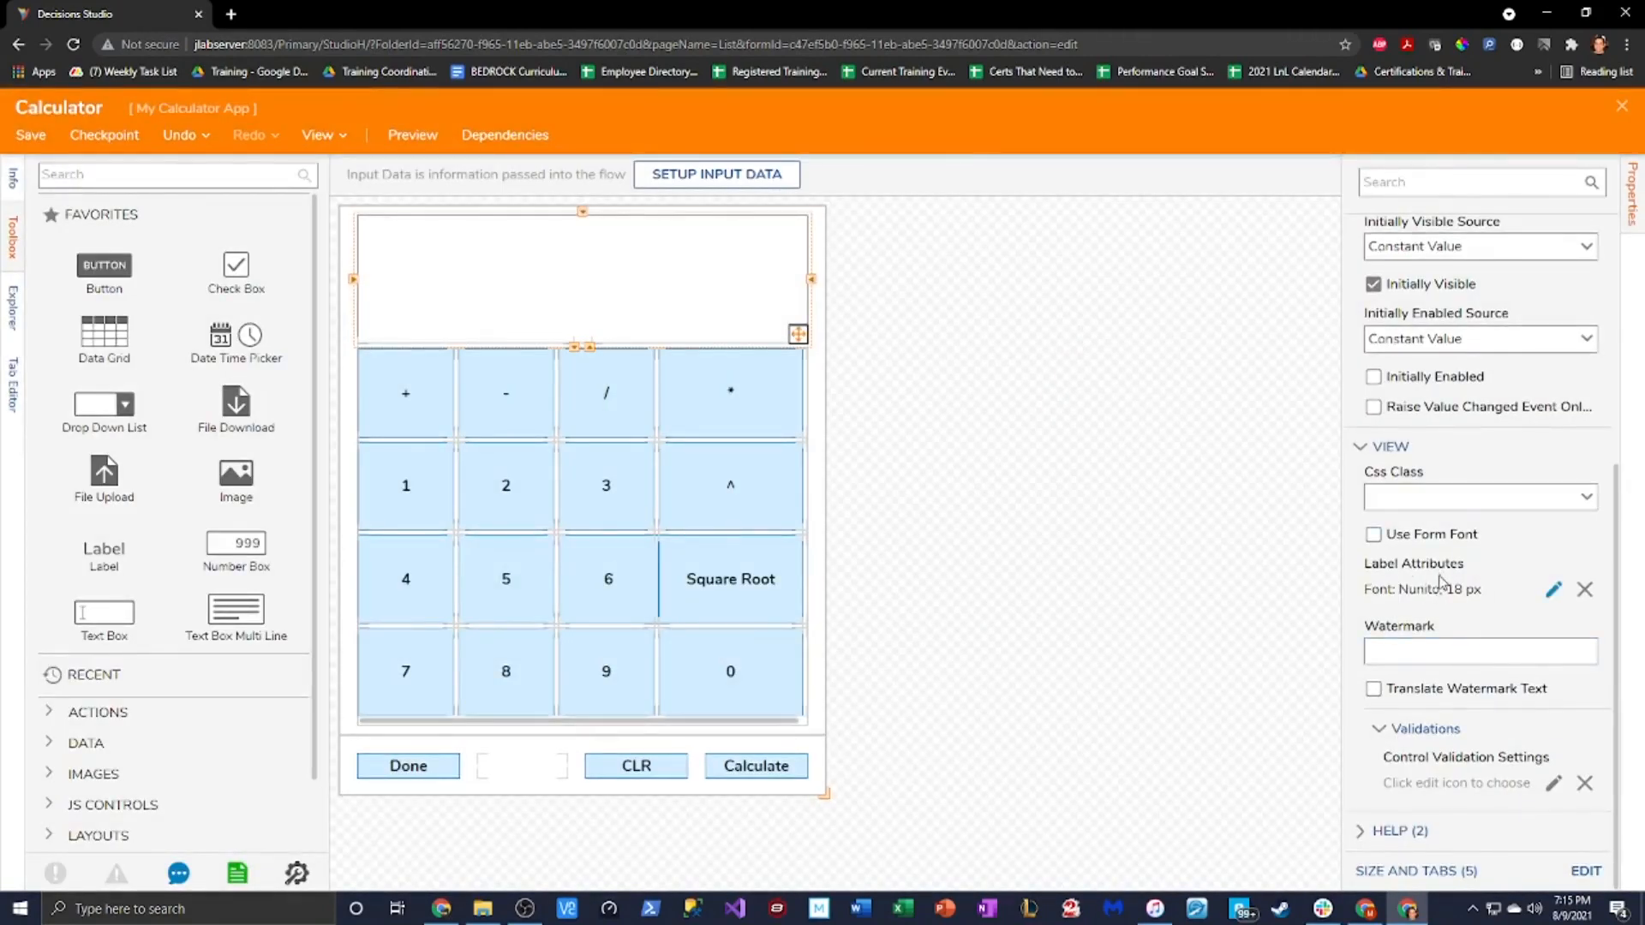
pyautogui.scroll(1, 1379, 567)
pyautogui.click(1373, 620)
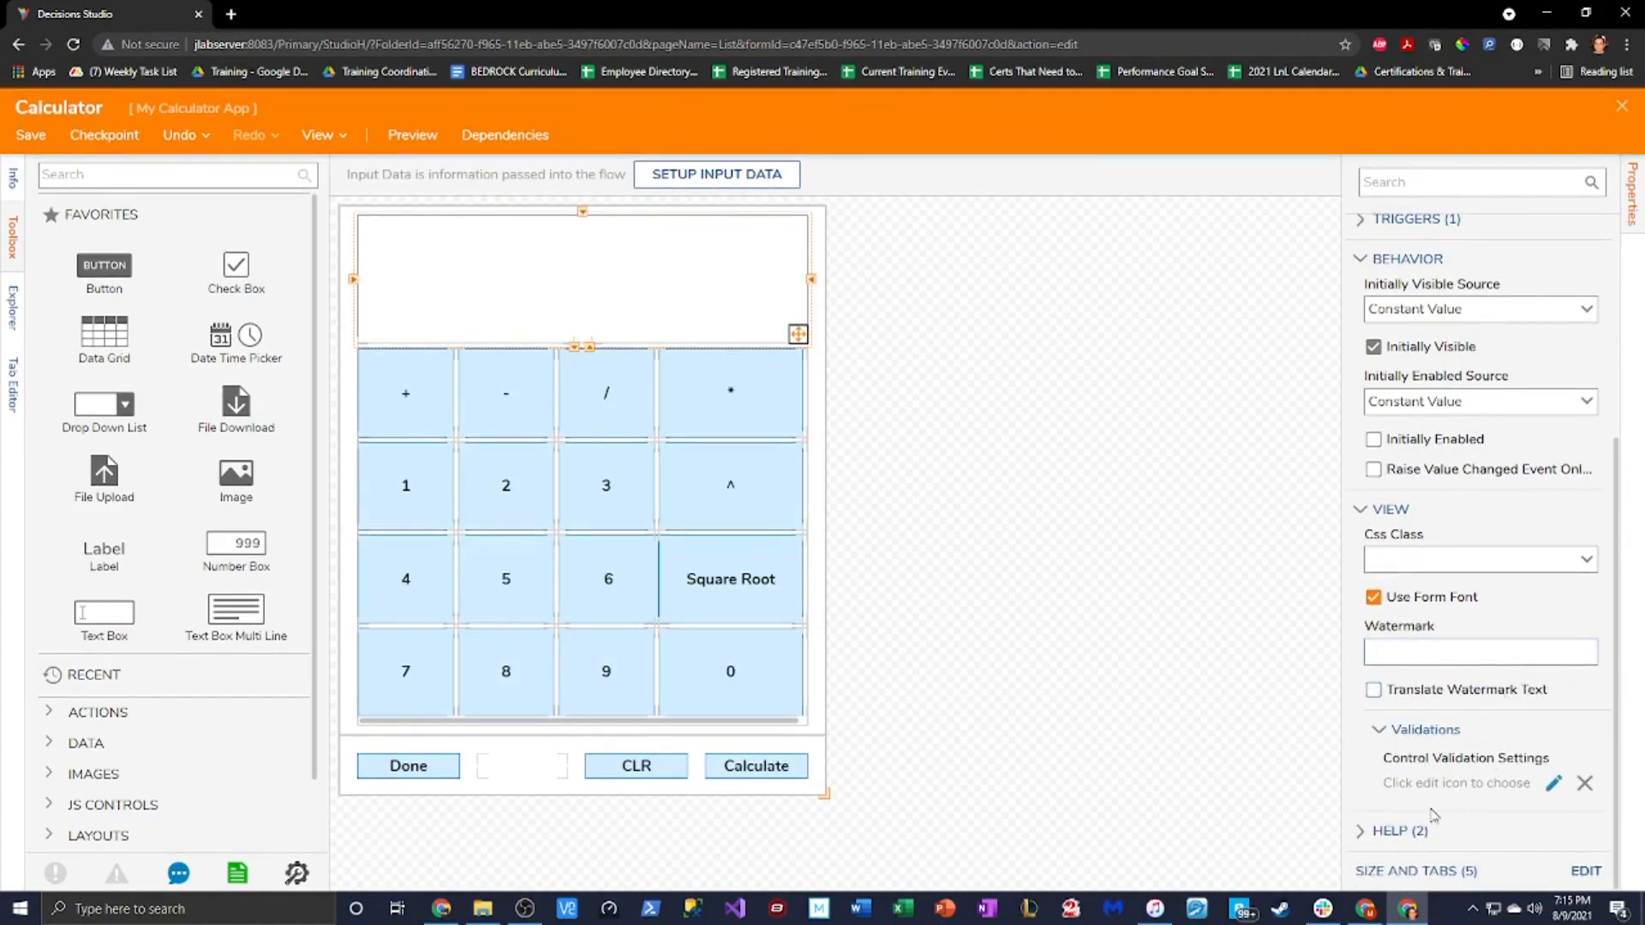
pyautogui.scroll(2, 1435, 814)
pyautogui.scroll(2, 1444, 797)
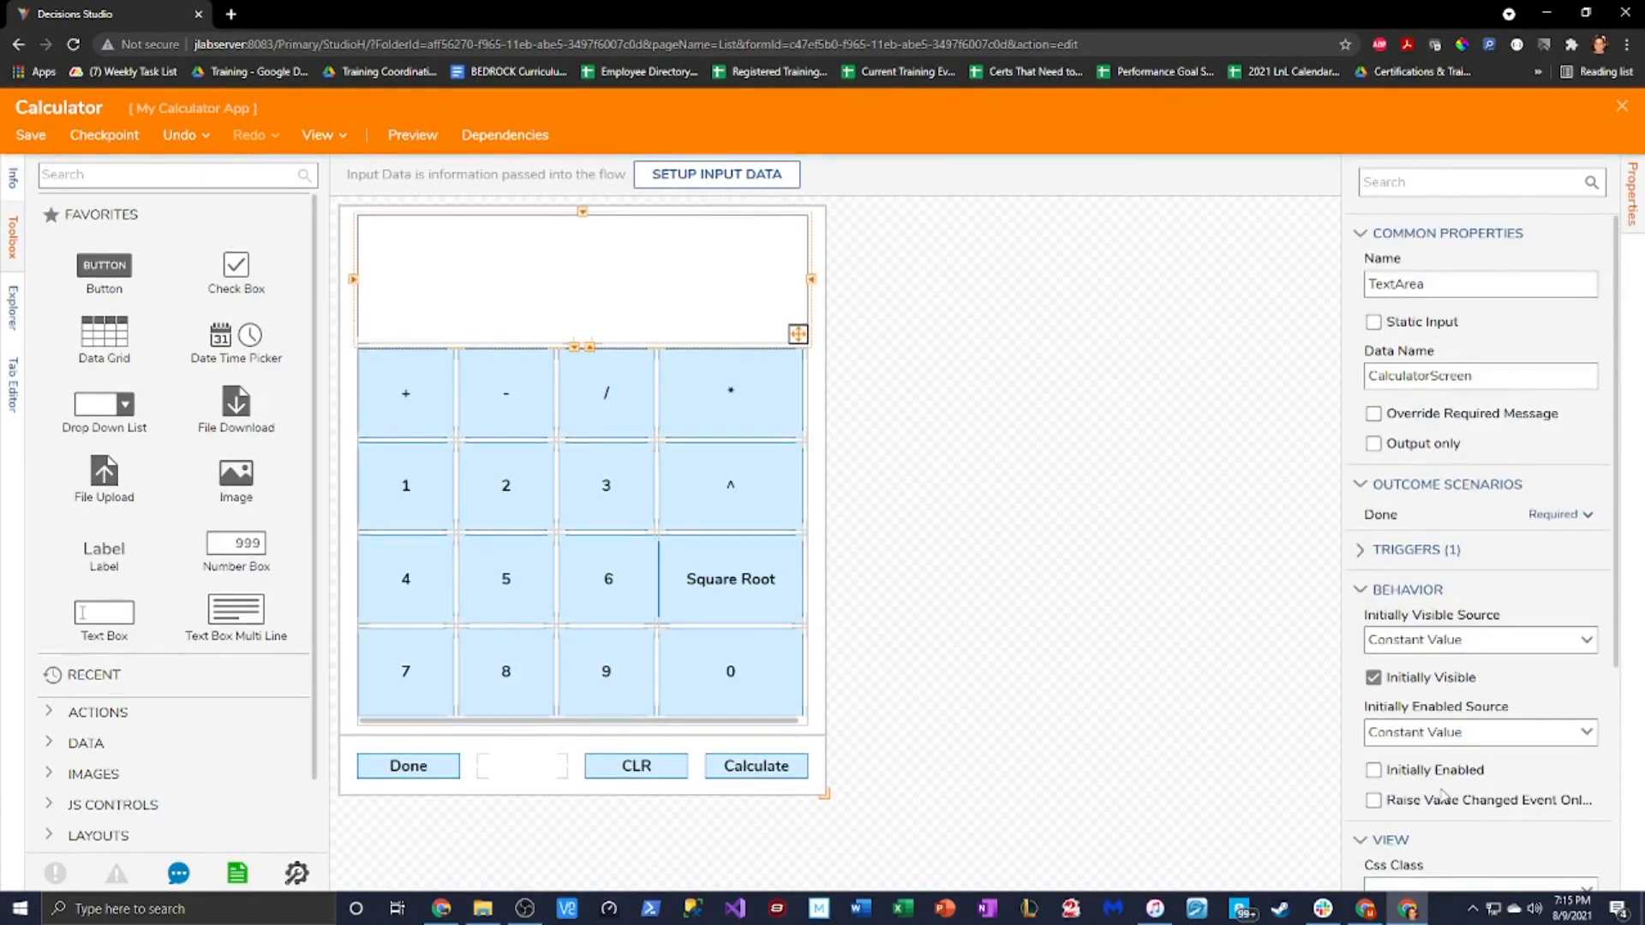
pyautogui.click(1082, 535)
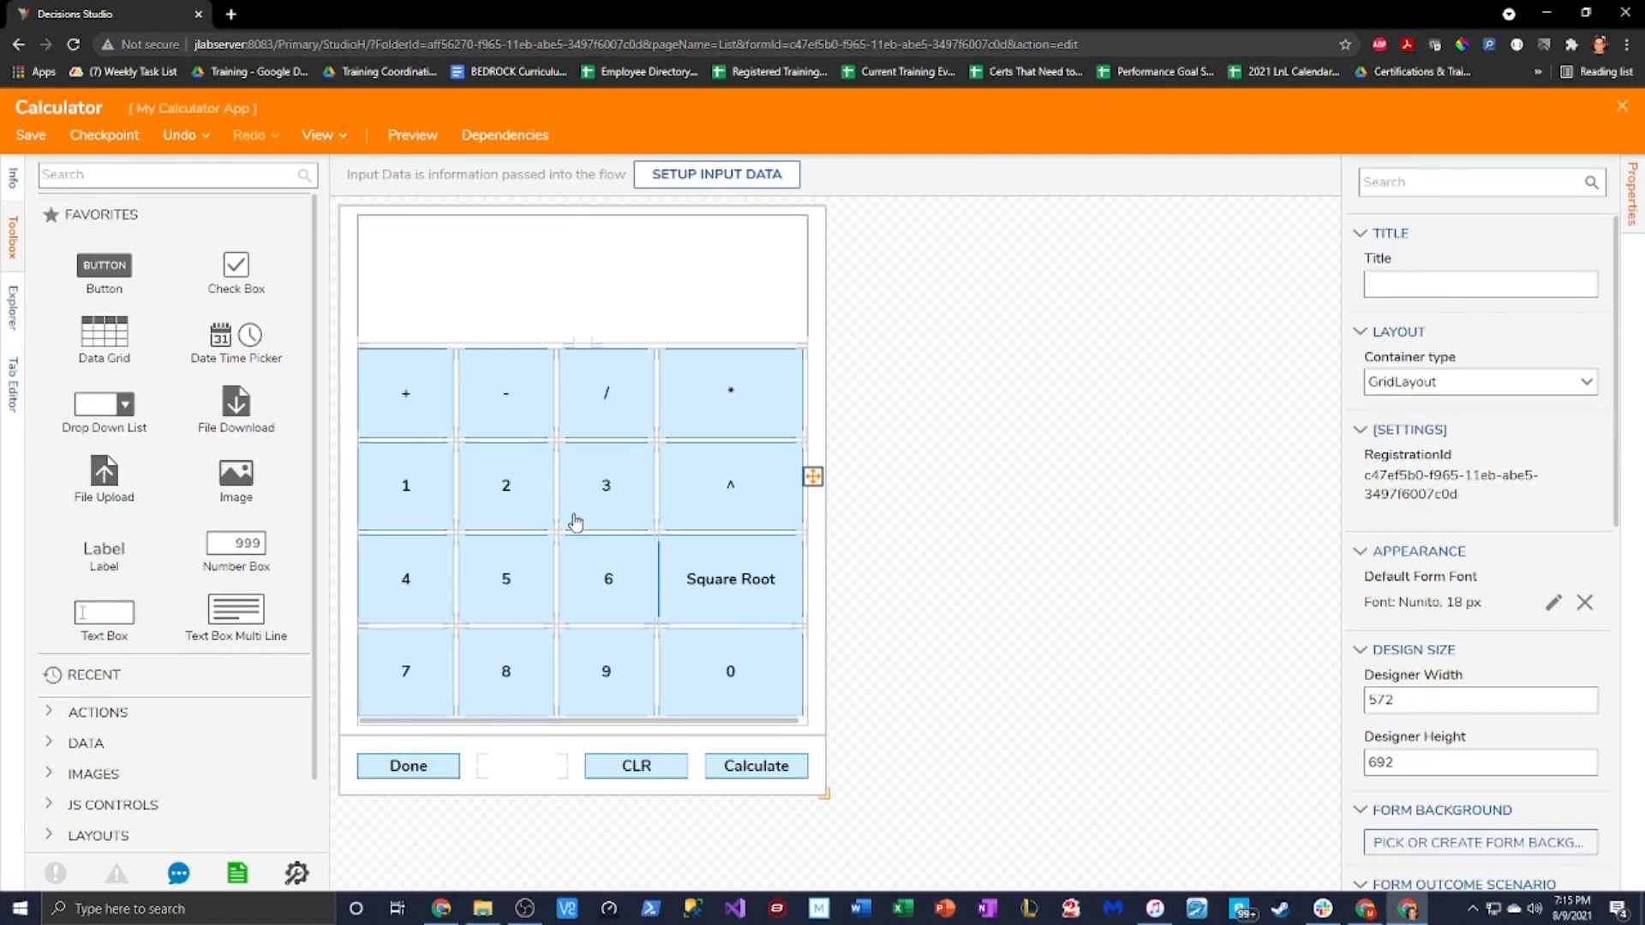
# Reselect the display text area and check its context options
pyautogui.click(607, 246)
pyautogui.click(589, 212)
pyautogui.rightClick(617, 270)
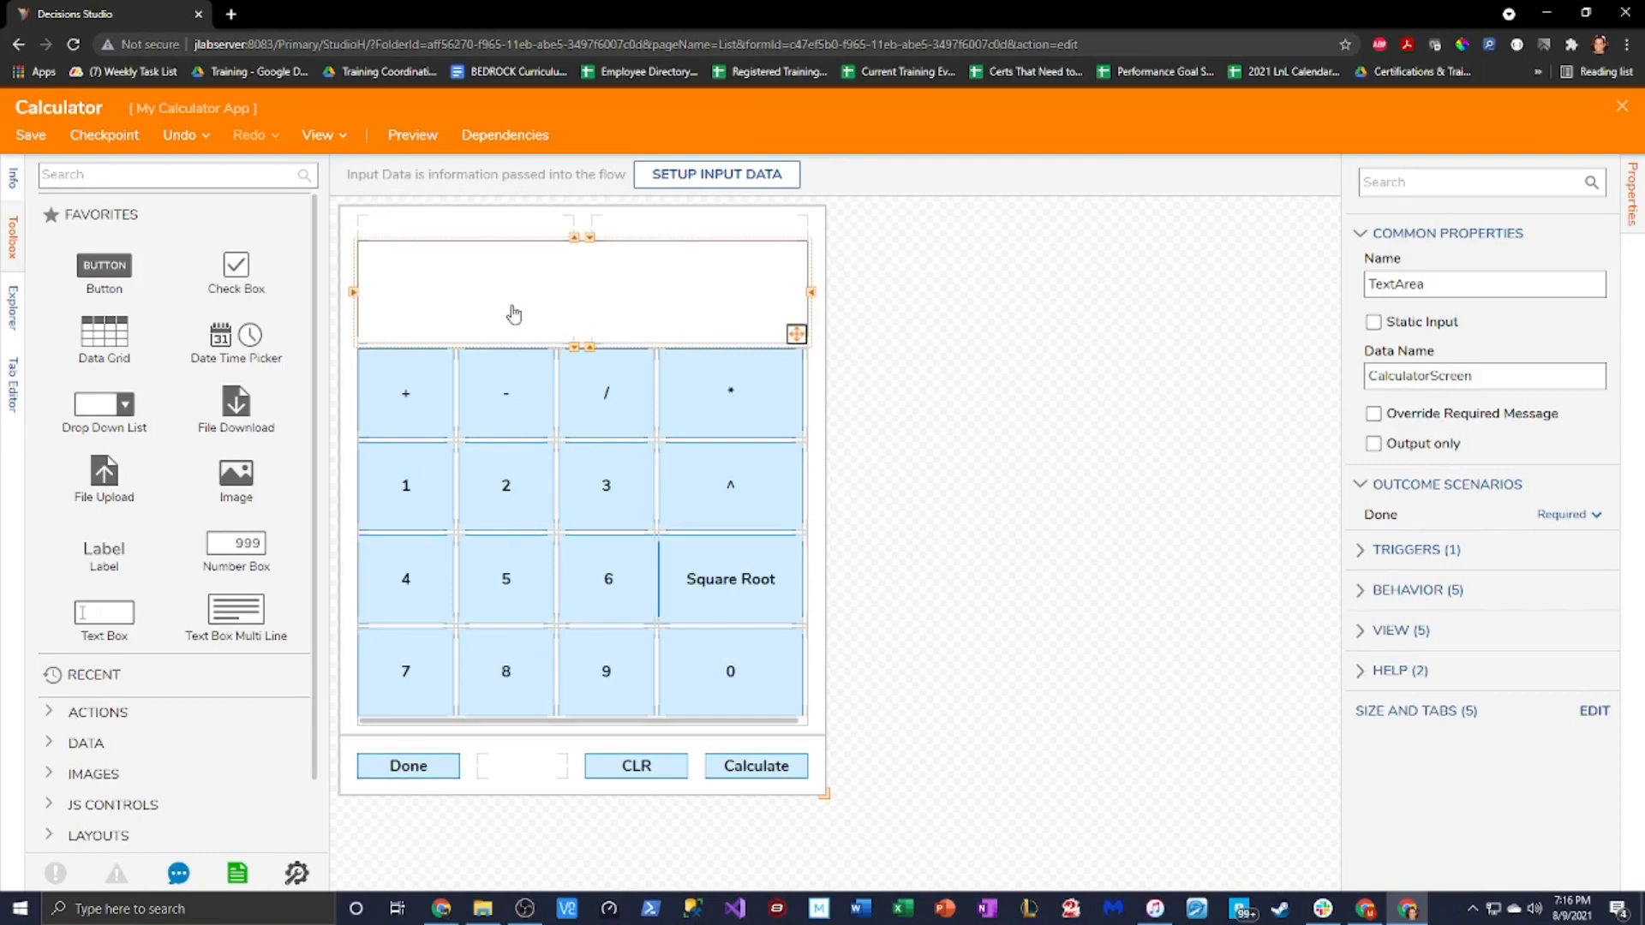
pyautogui.click(1048, 402)
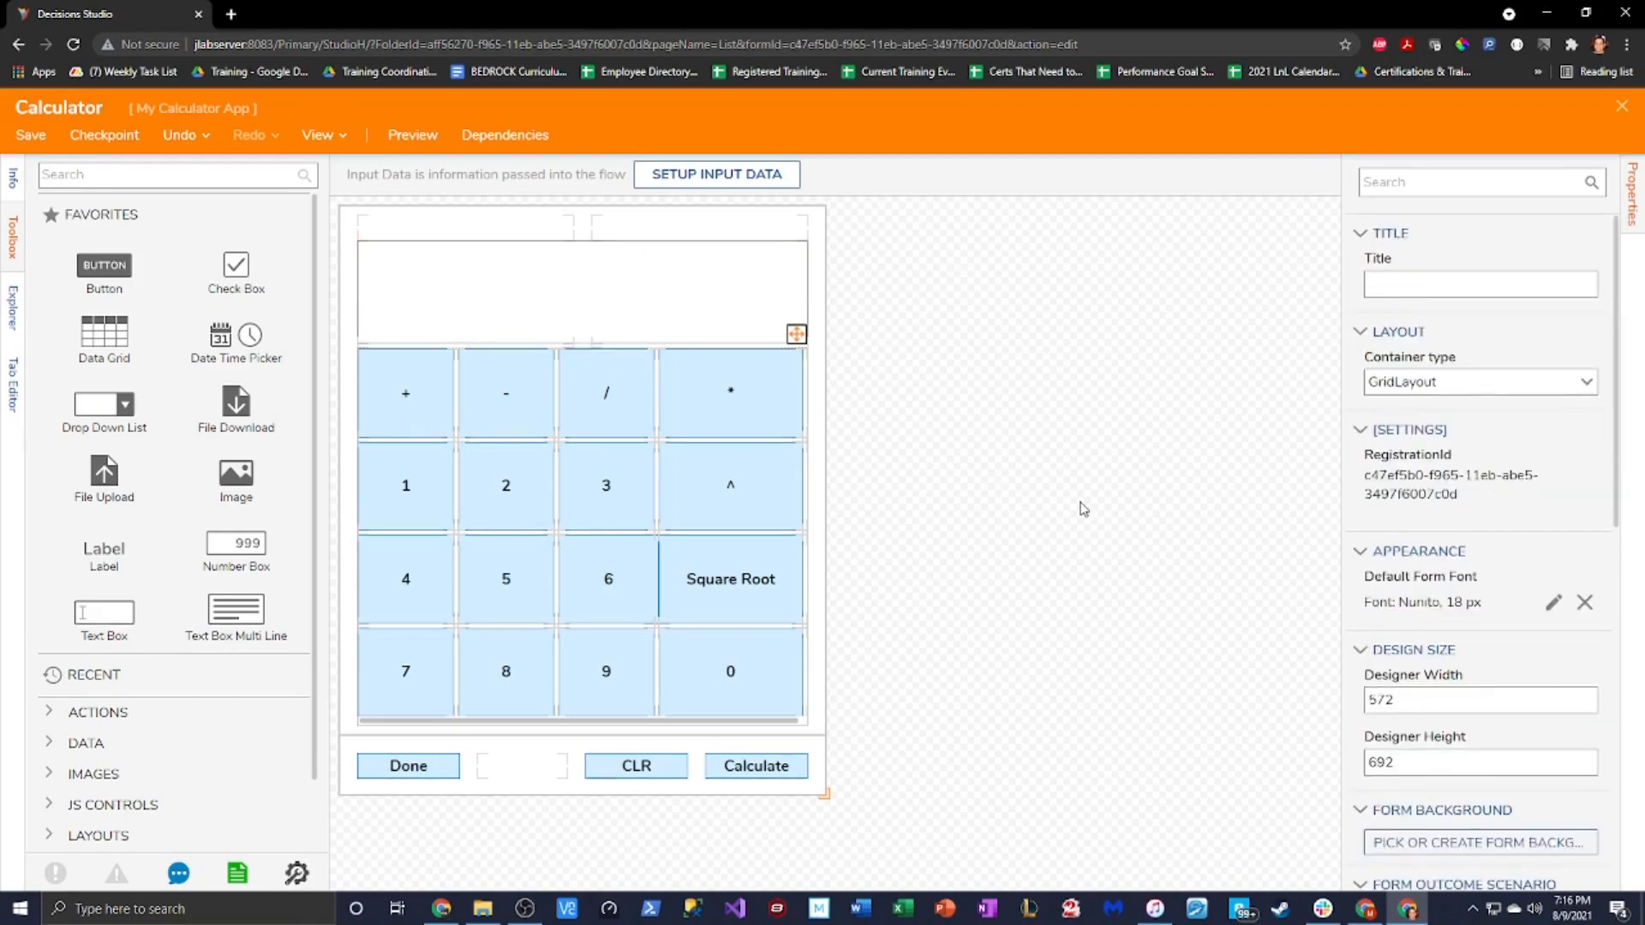
pyautogui.scroll(-5, 1510, 455)
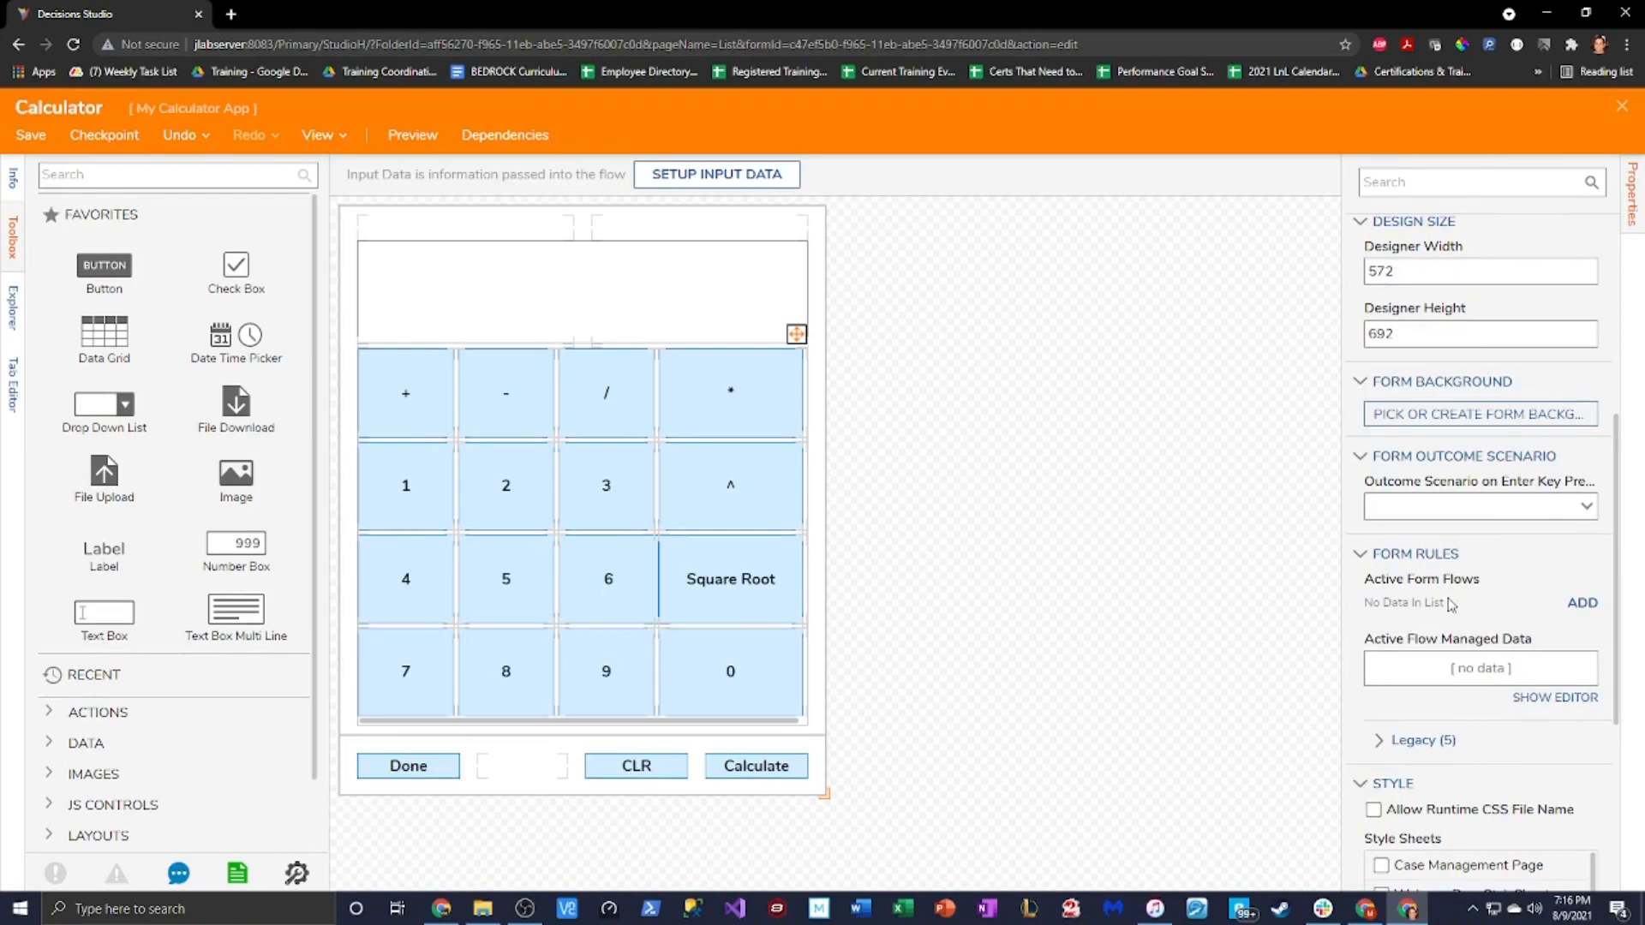
pyautogui.click(1380, 742)
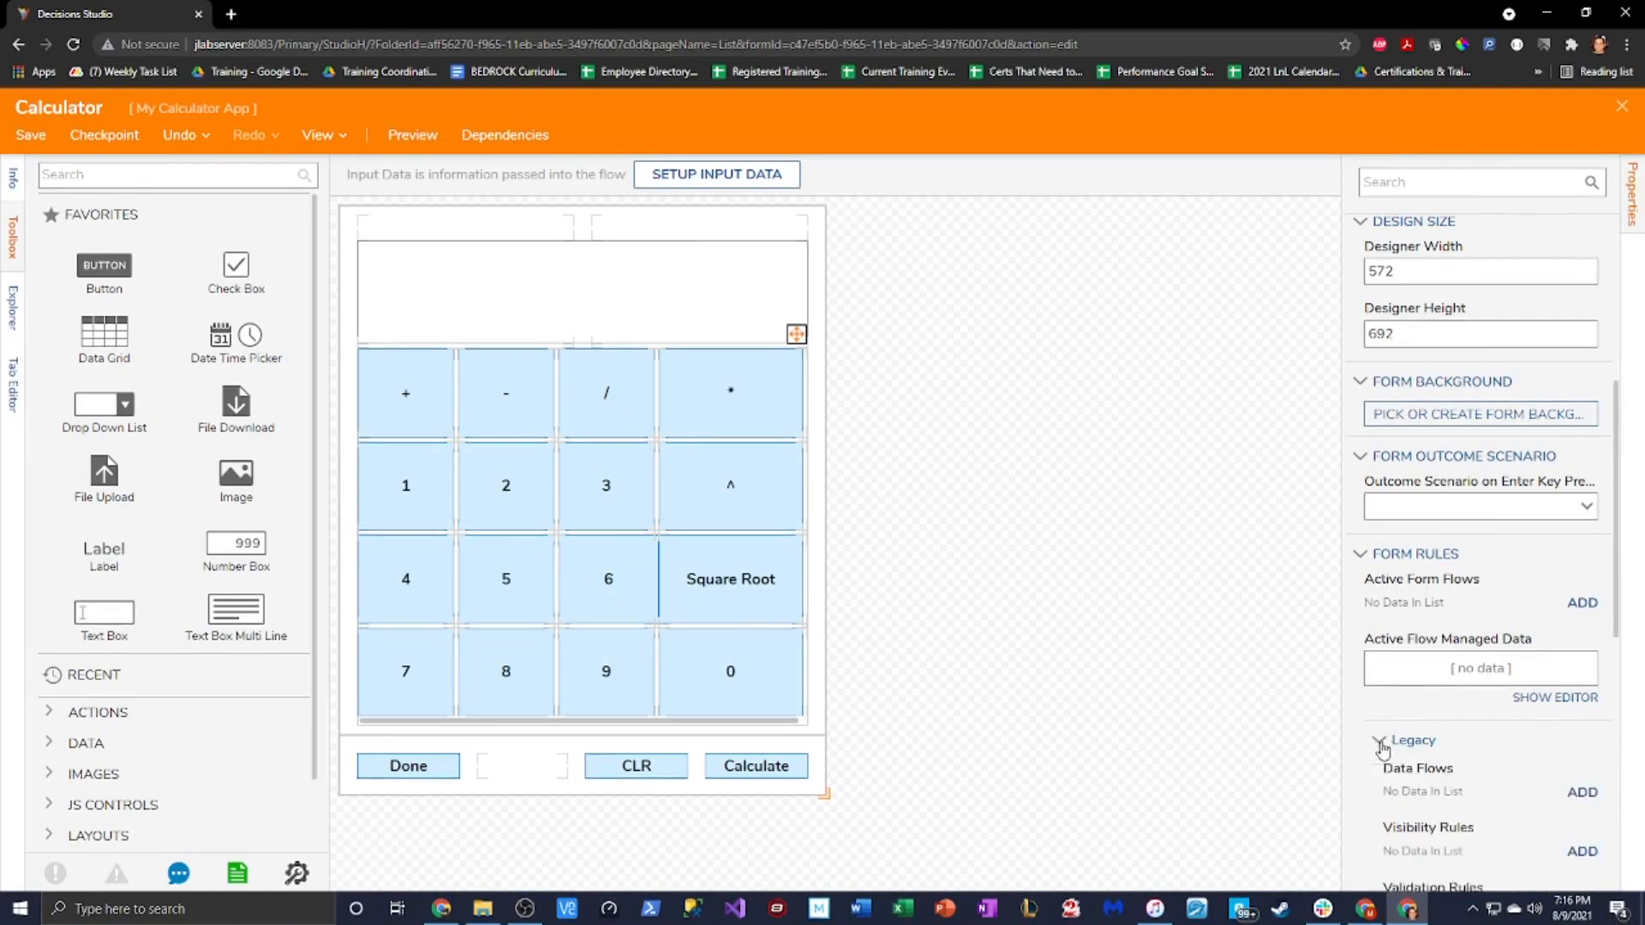
pyautogui.scroll(-2, 1406, 735)
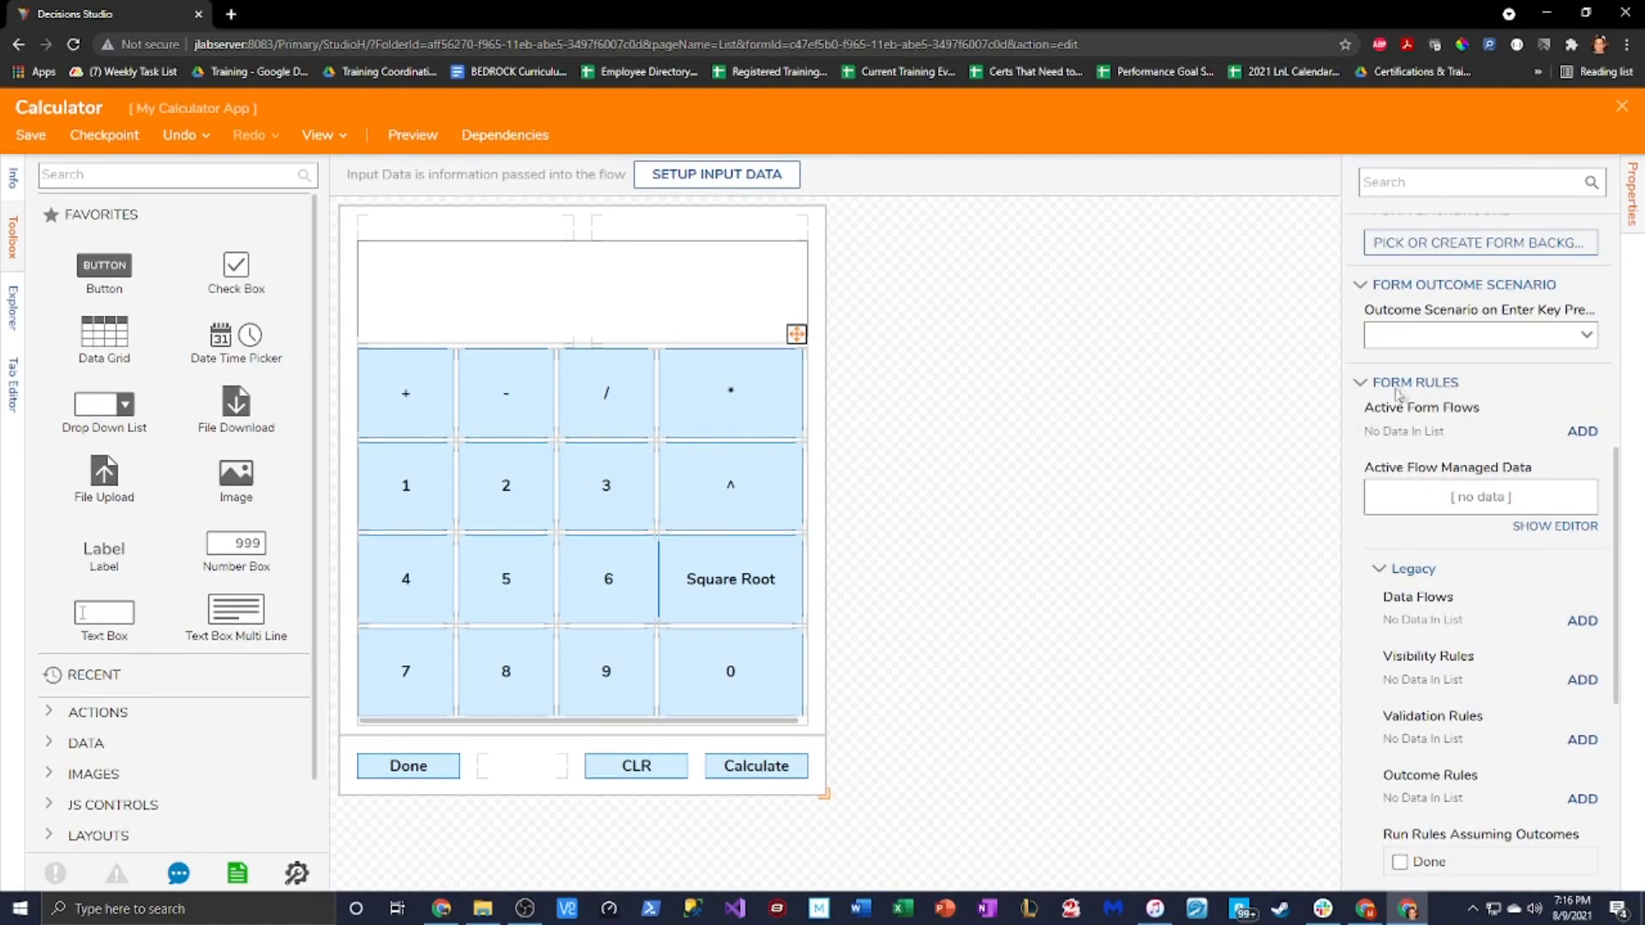
pyautogui.click(1381, 571)
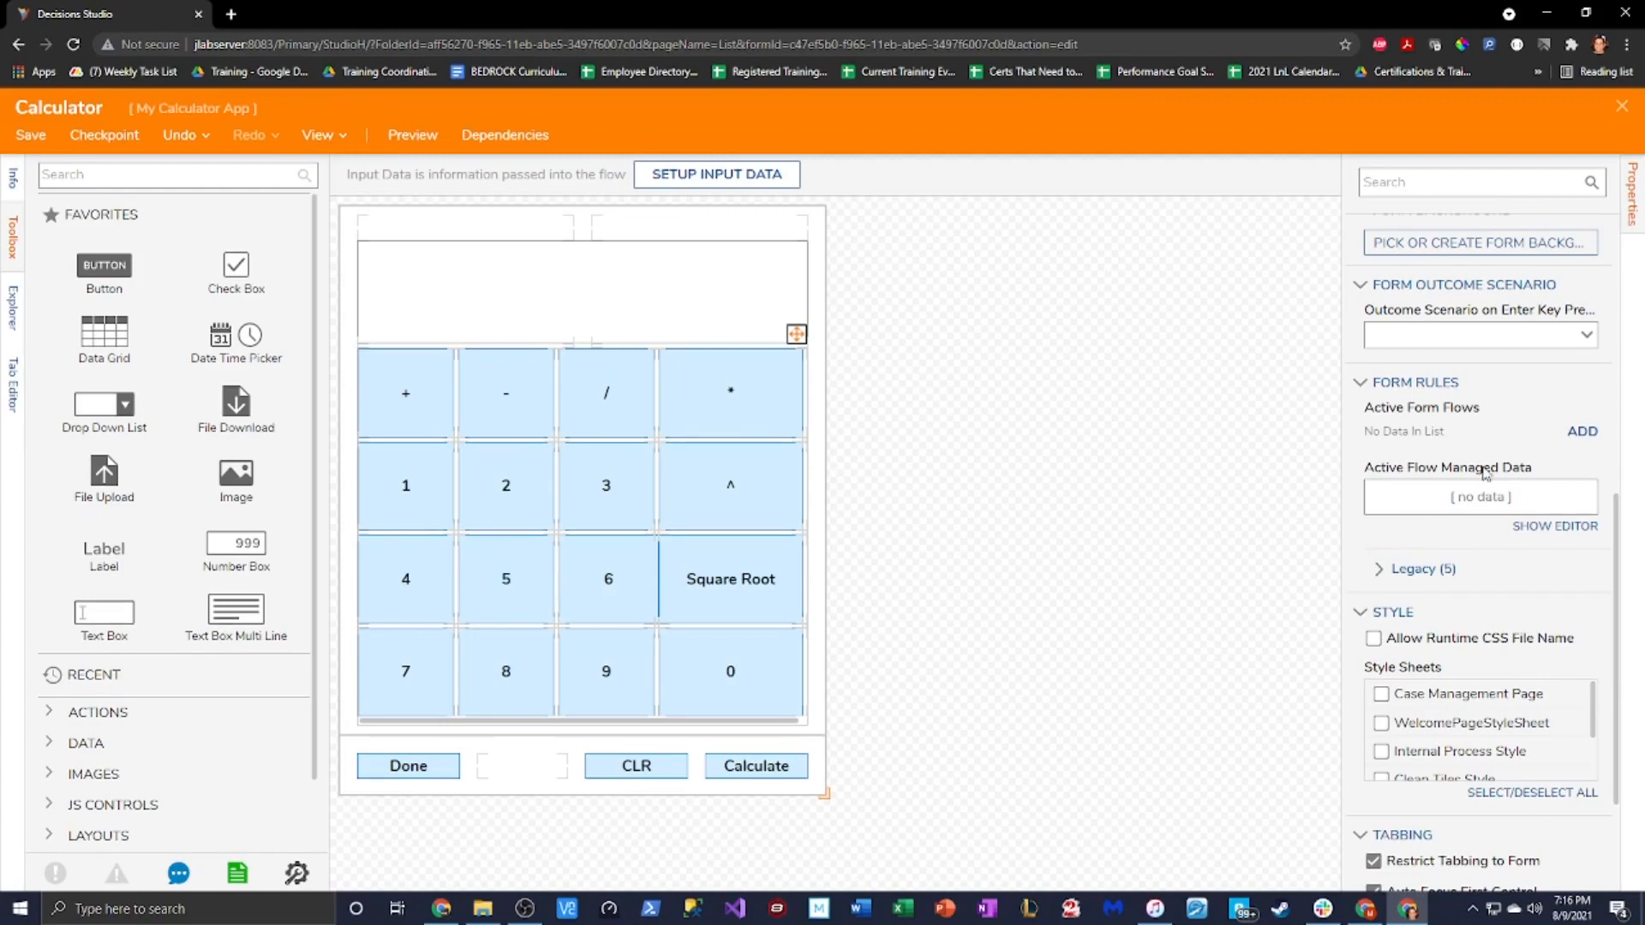
pyautogui.click(1582, 431)
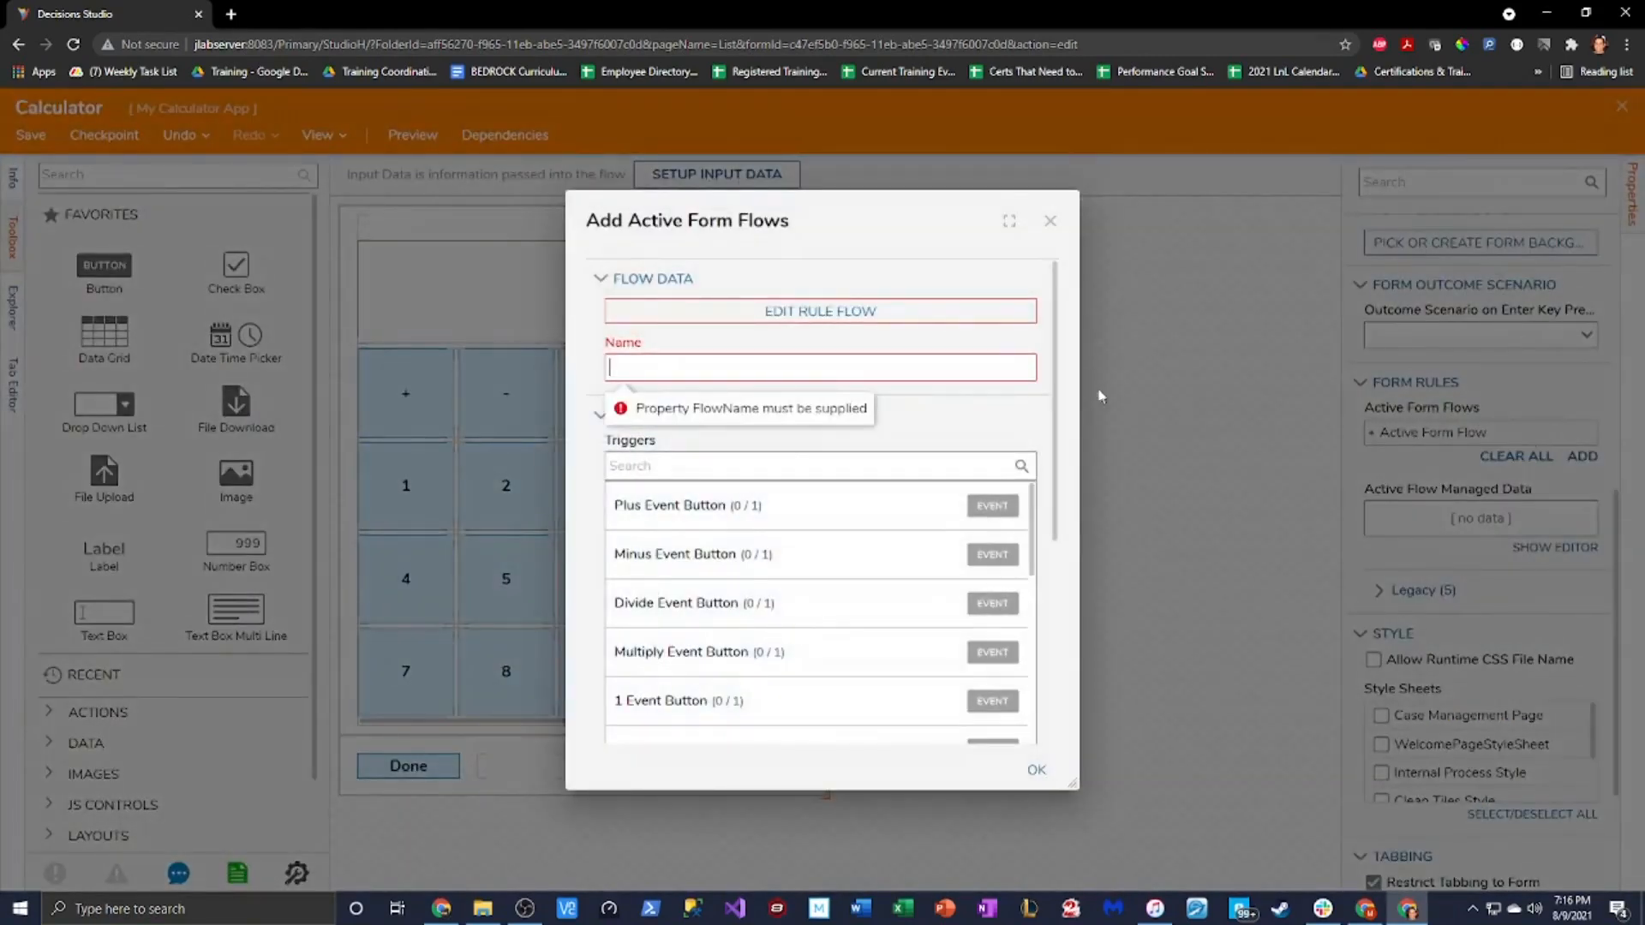
# Name the new active form flow 'Input 1 to calculator screen'
pyautogui.moveTo(728, 221); pyautogui.dragTo(935, 206)
pyautogui.click(874, 349)
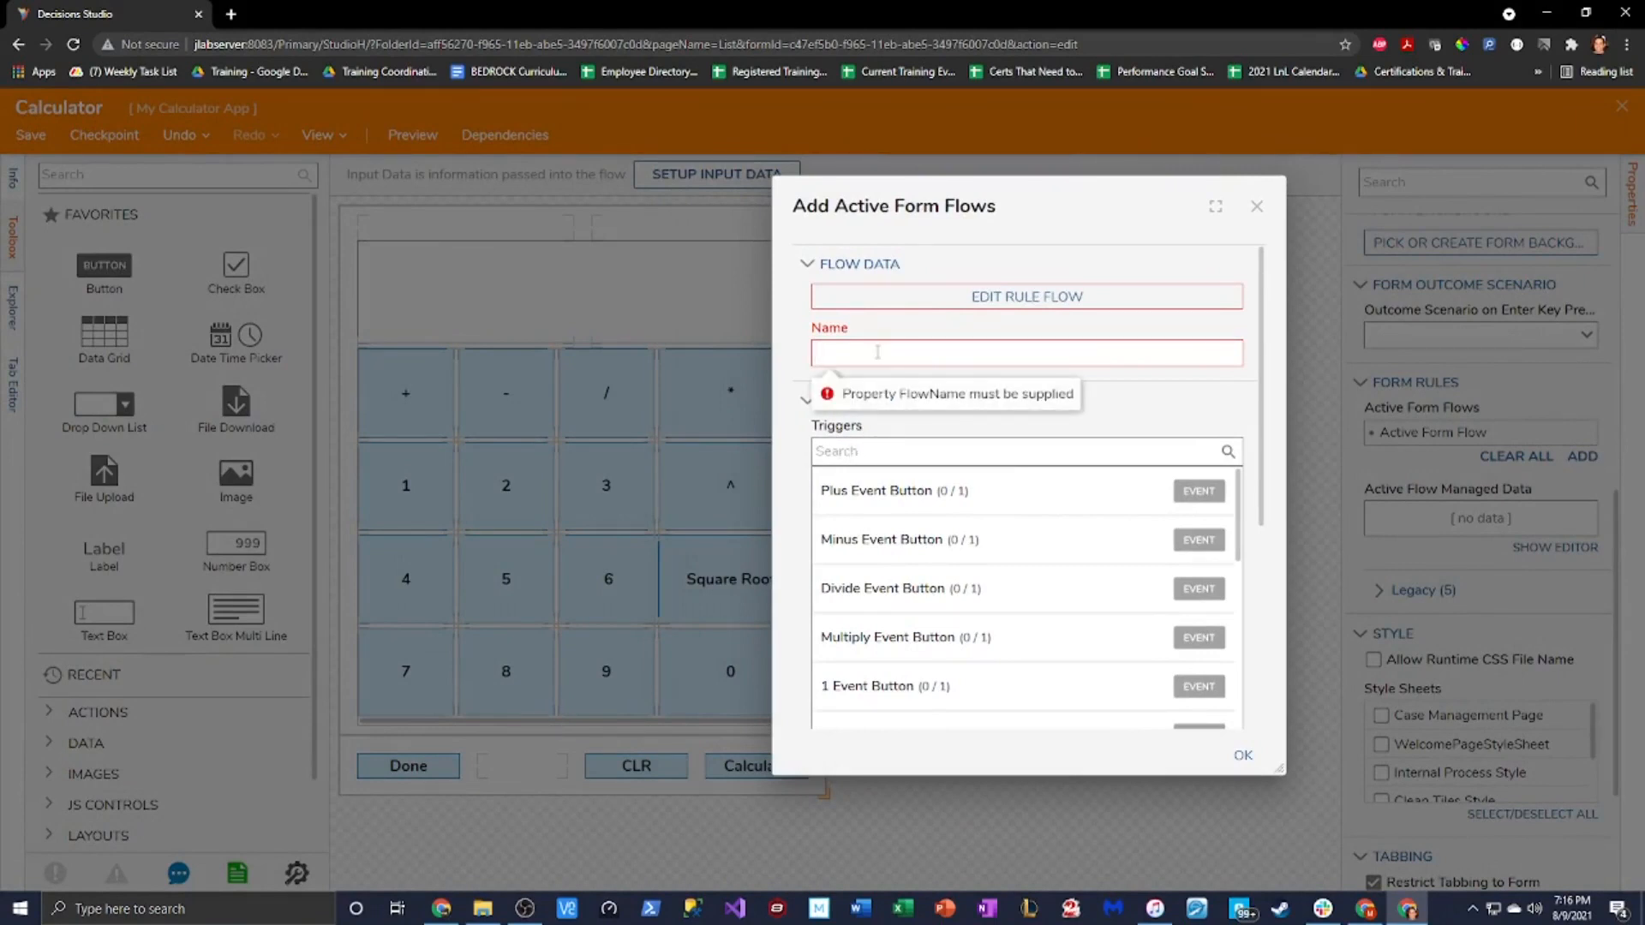
pyautogui.write('Add 1')
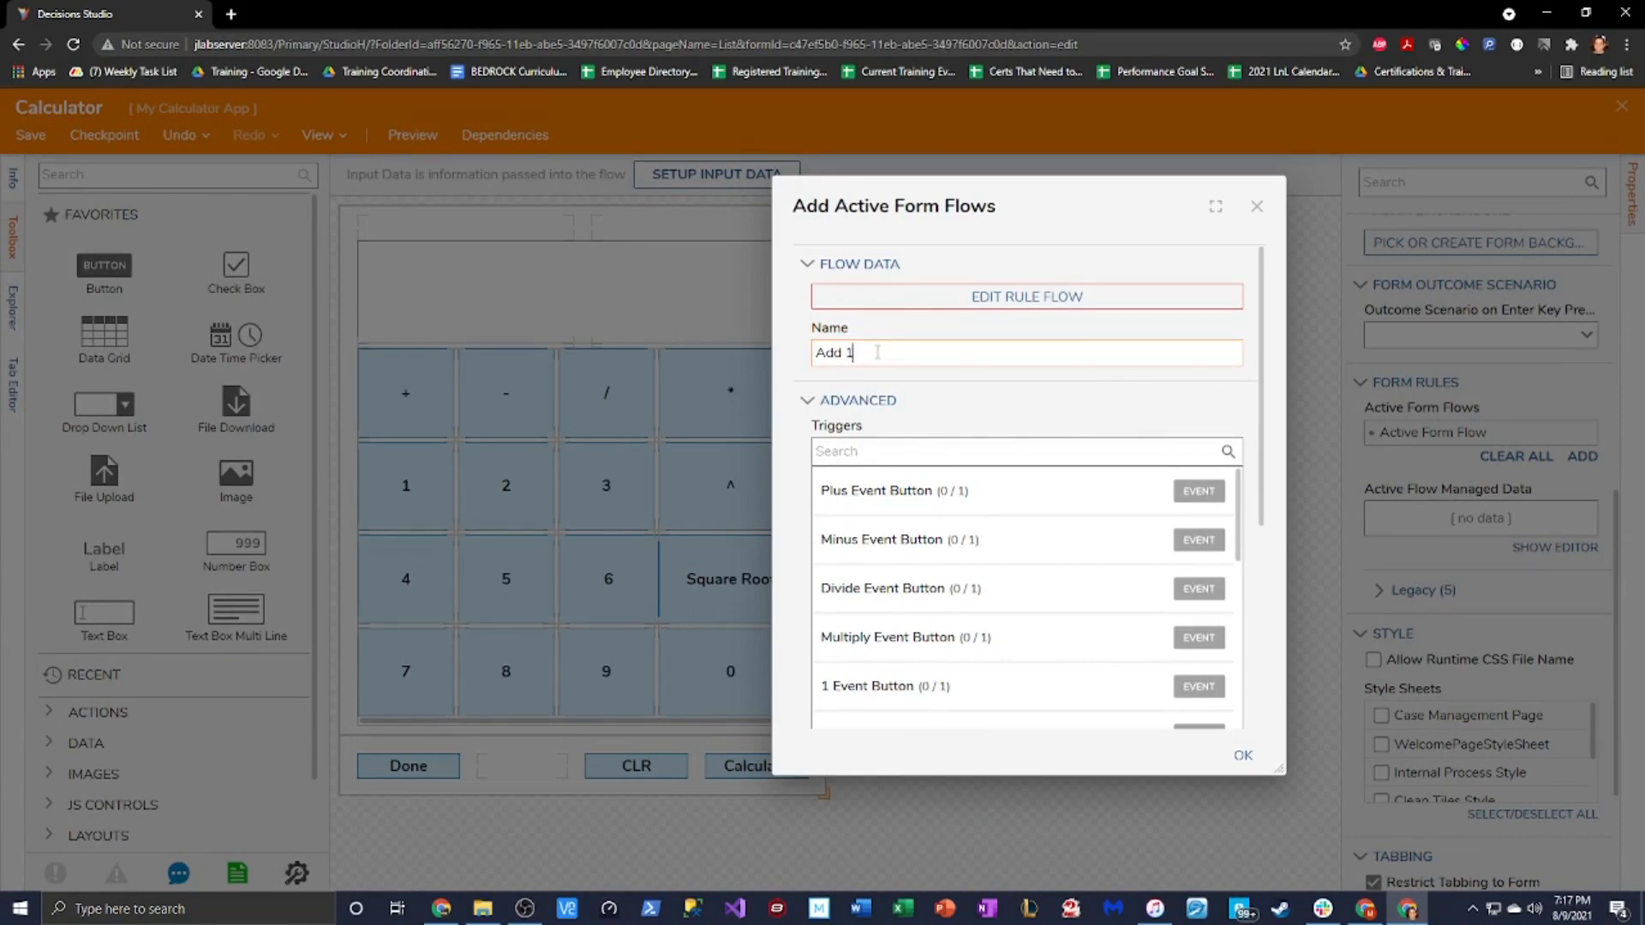
pyautogui.write('Input 1 to calculator screen')
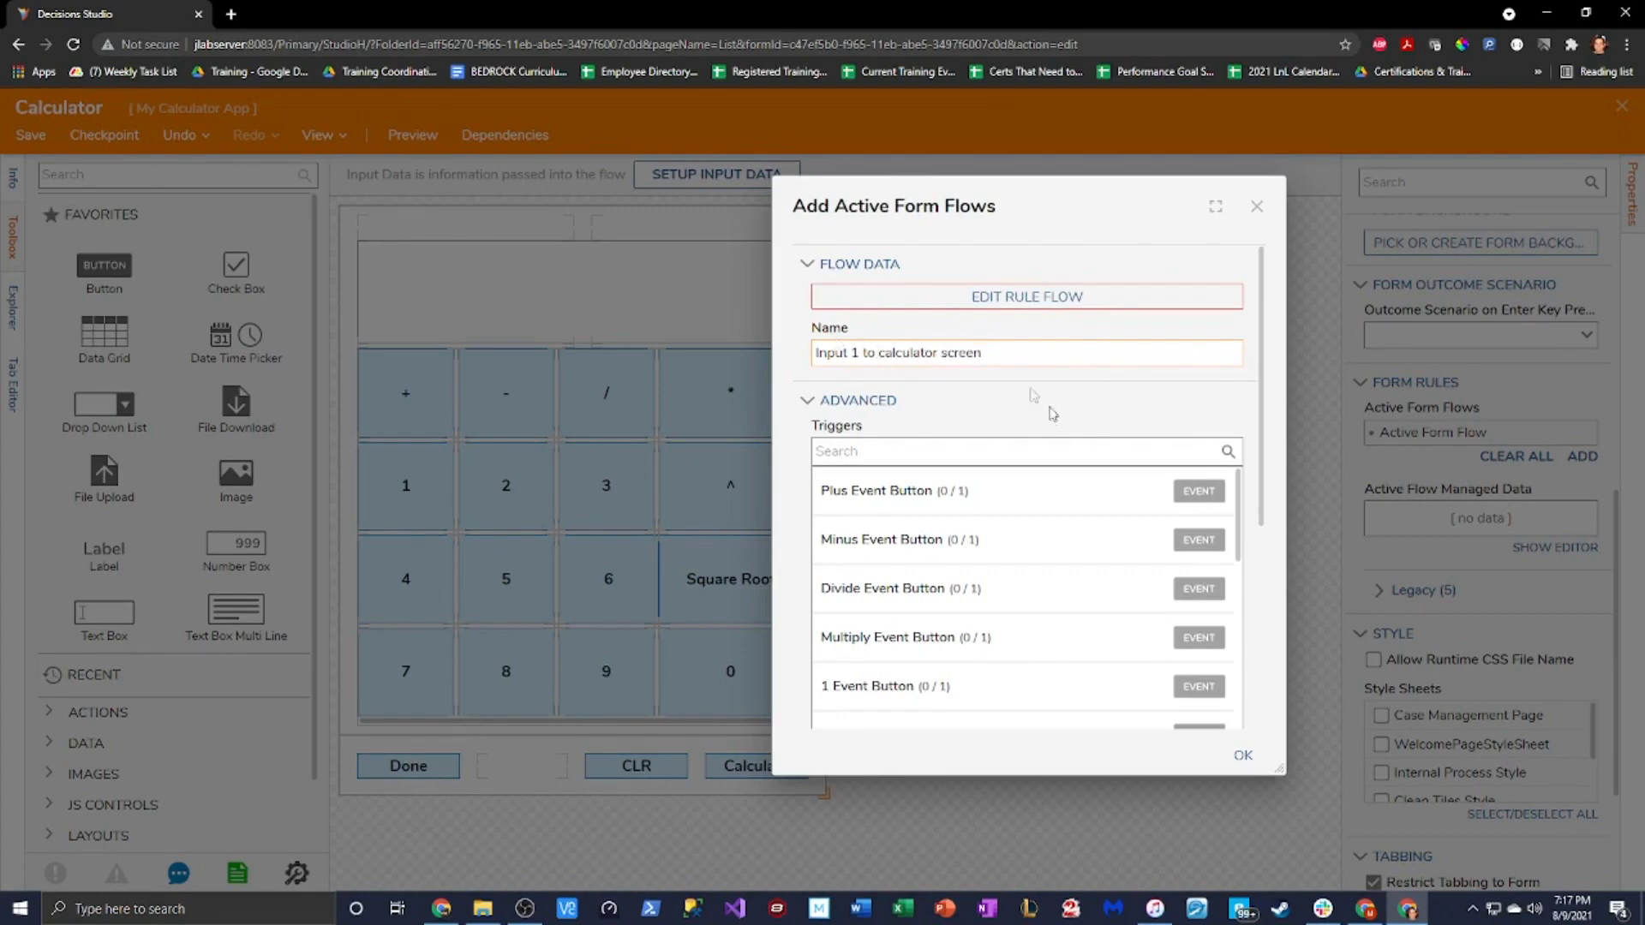
# Make the flow trigger on the 1 Event Button's Click
pyautogui.scroll(-5, 1034, 395)
pyautogui.scroll(3, 1050, 437)
pyautogui.click(1034, 600)
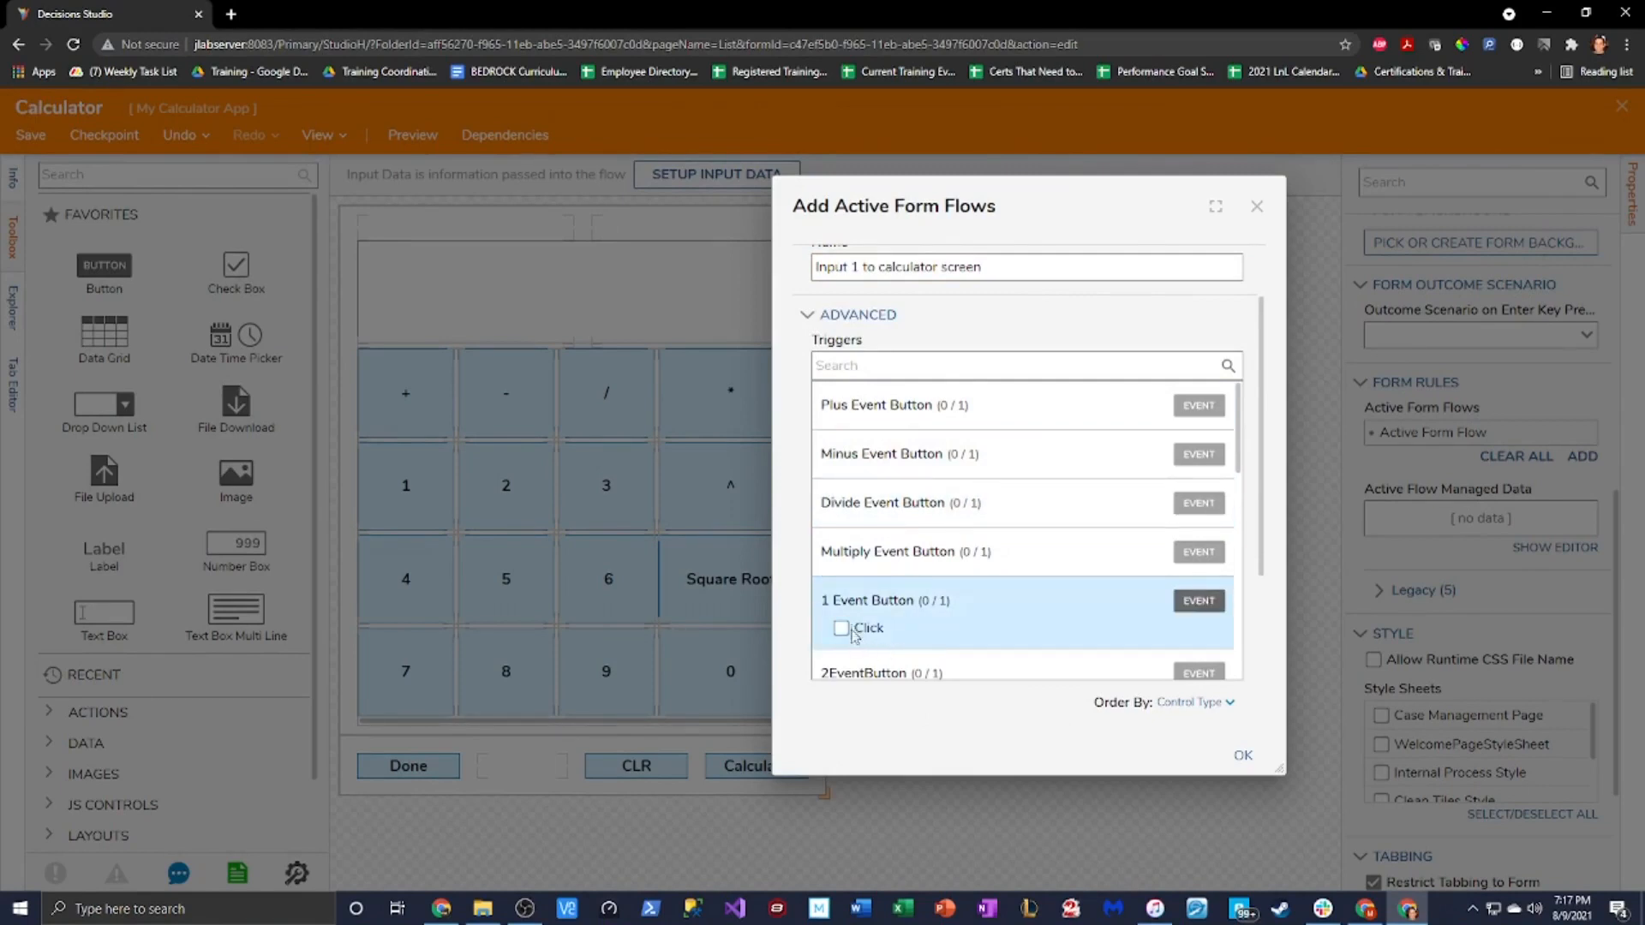
pyautogui.scroll(2, 853, 634)
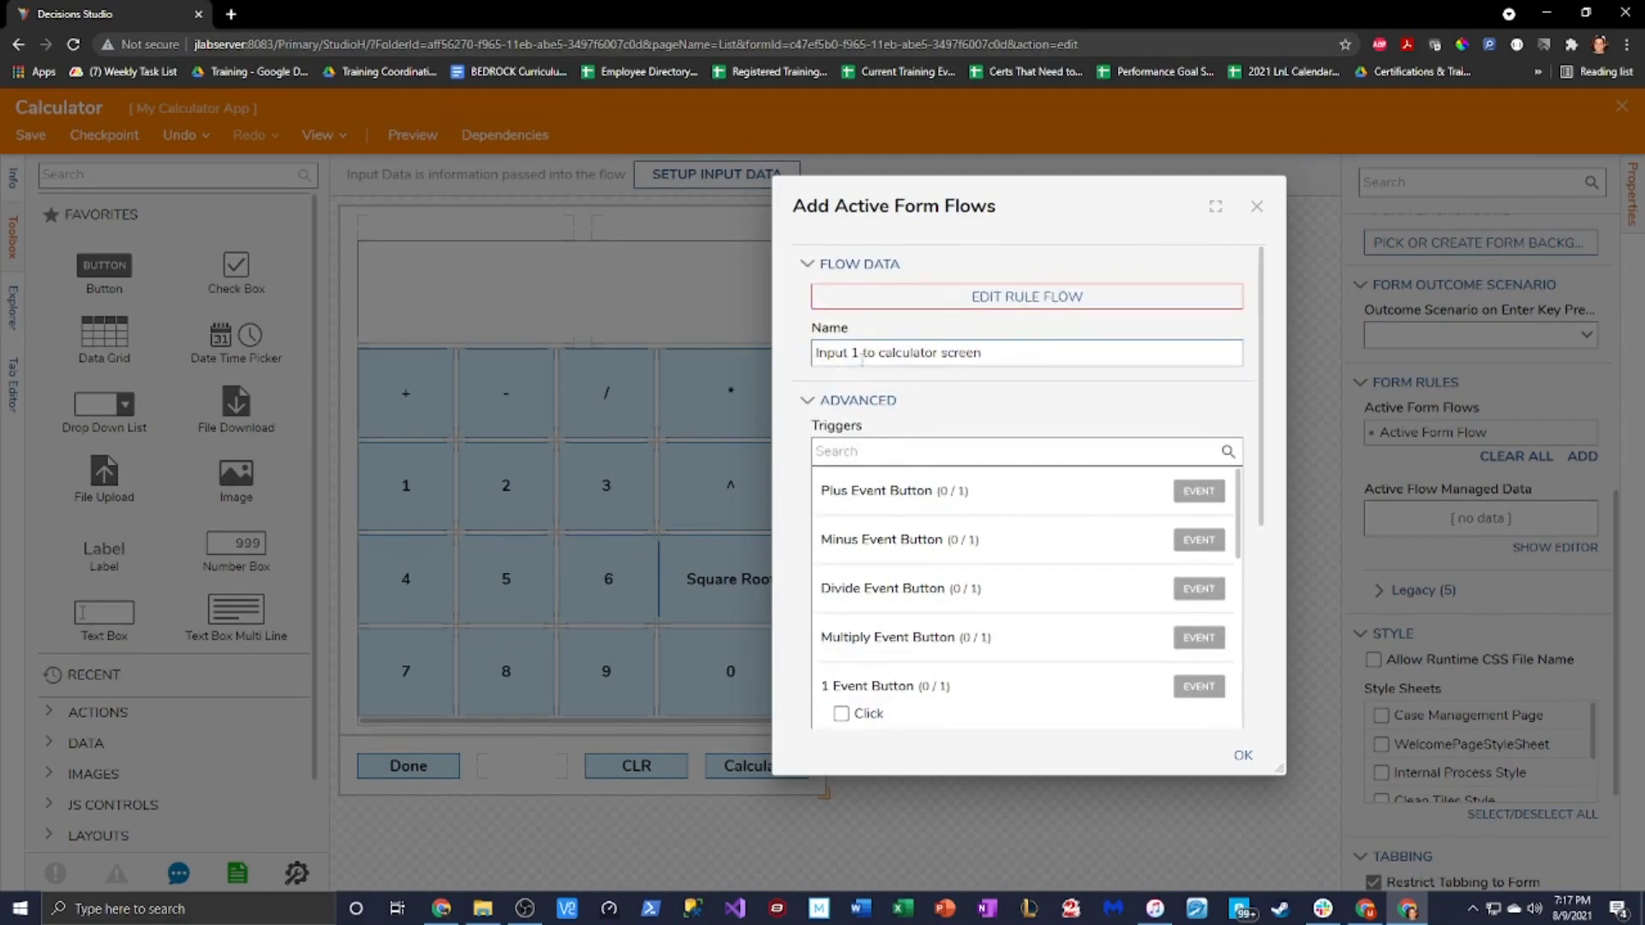
pyautogui.scroll(-2, 985, 613)
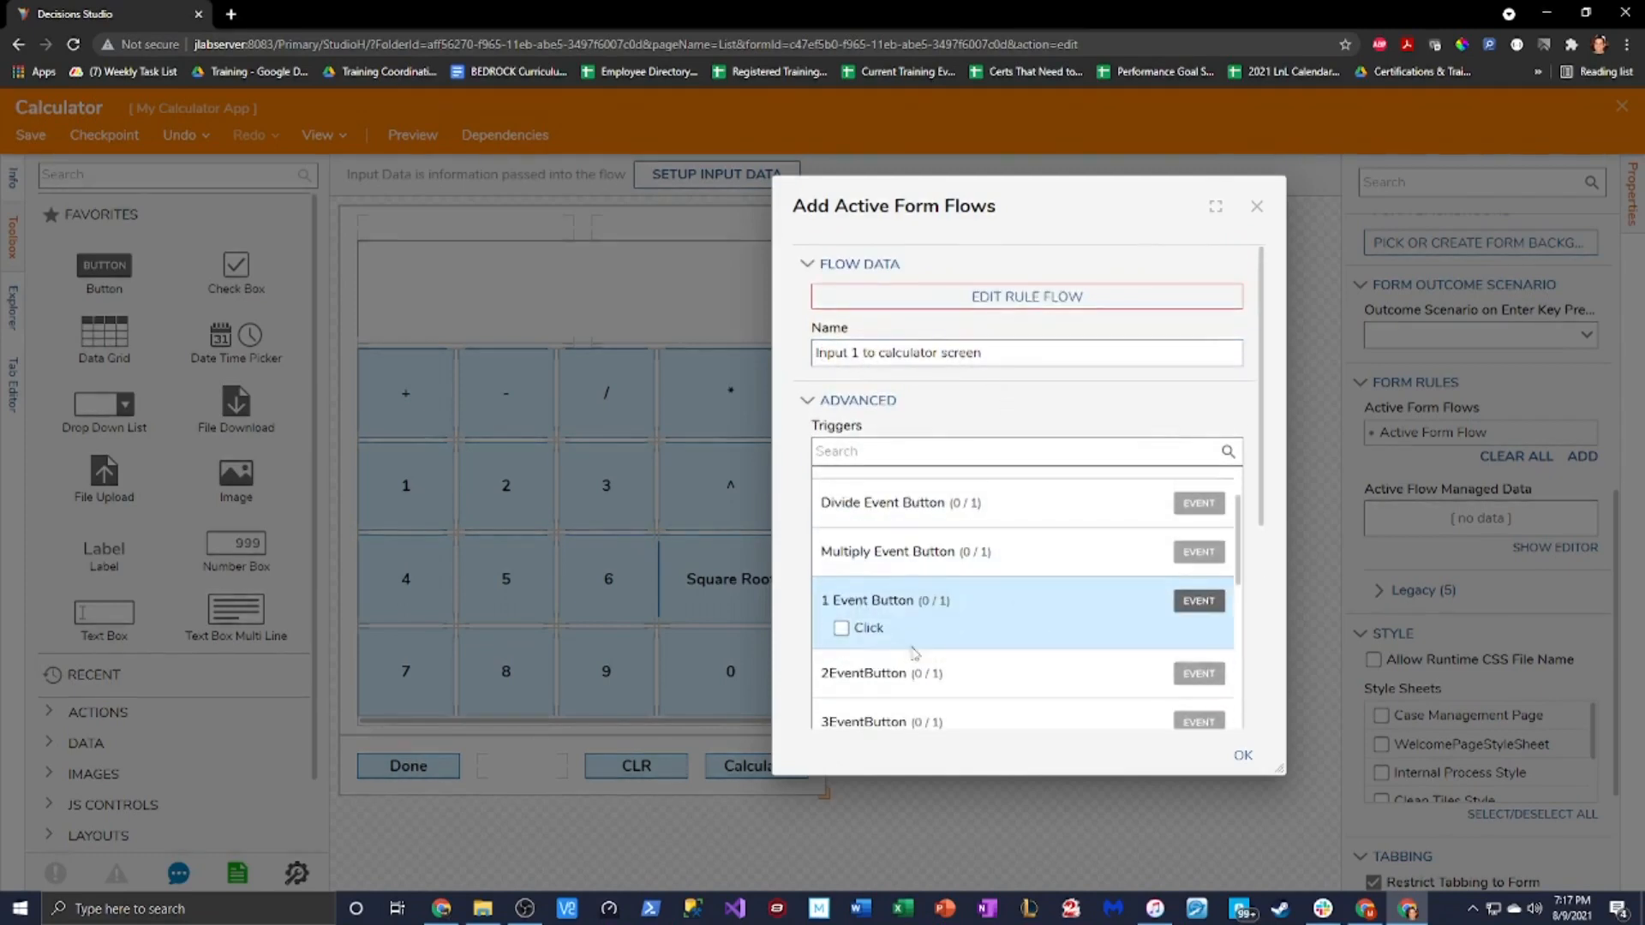
pyautogui.click(842, 629)
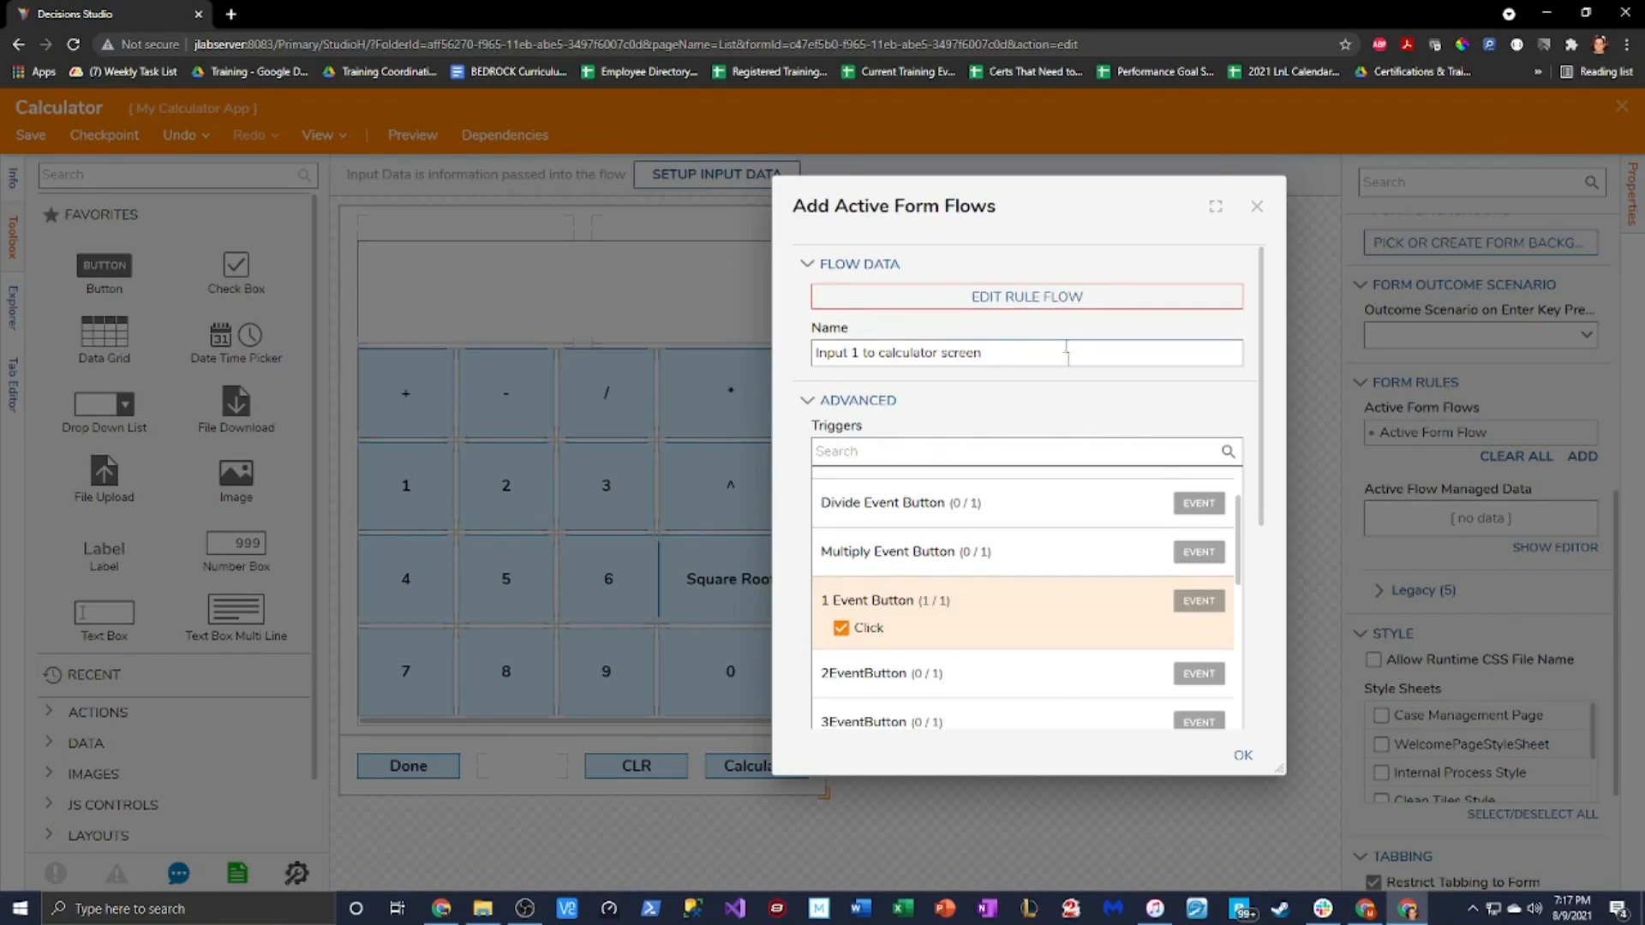
# Open the flow in the Rule Flow designer and rename it 'Input 1 to Calculator Screen'
pyautogui.click(1017, 300)
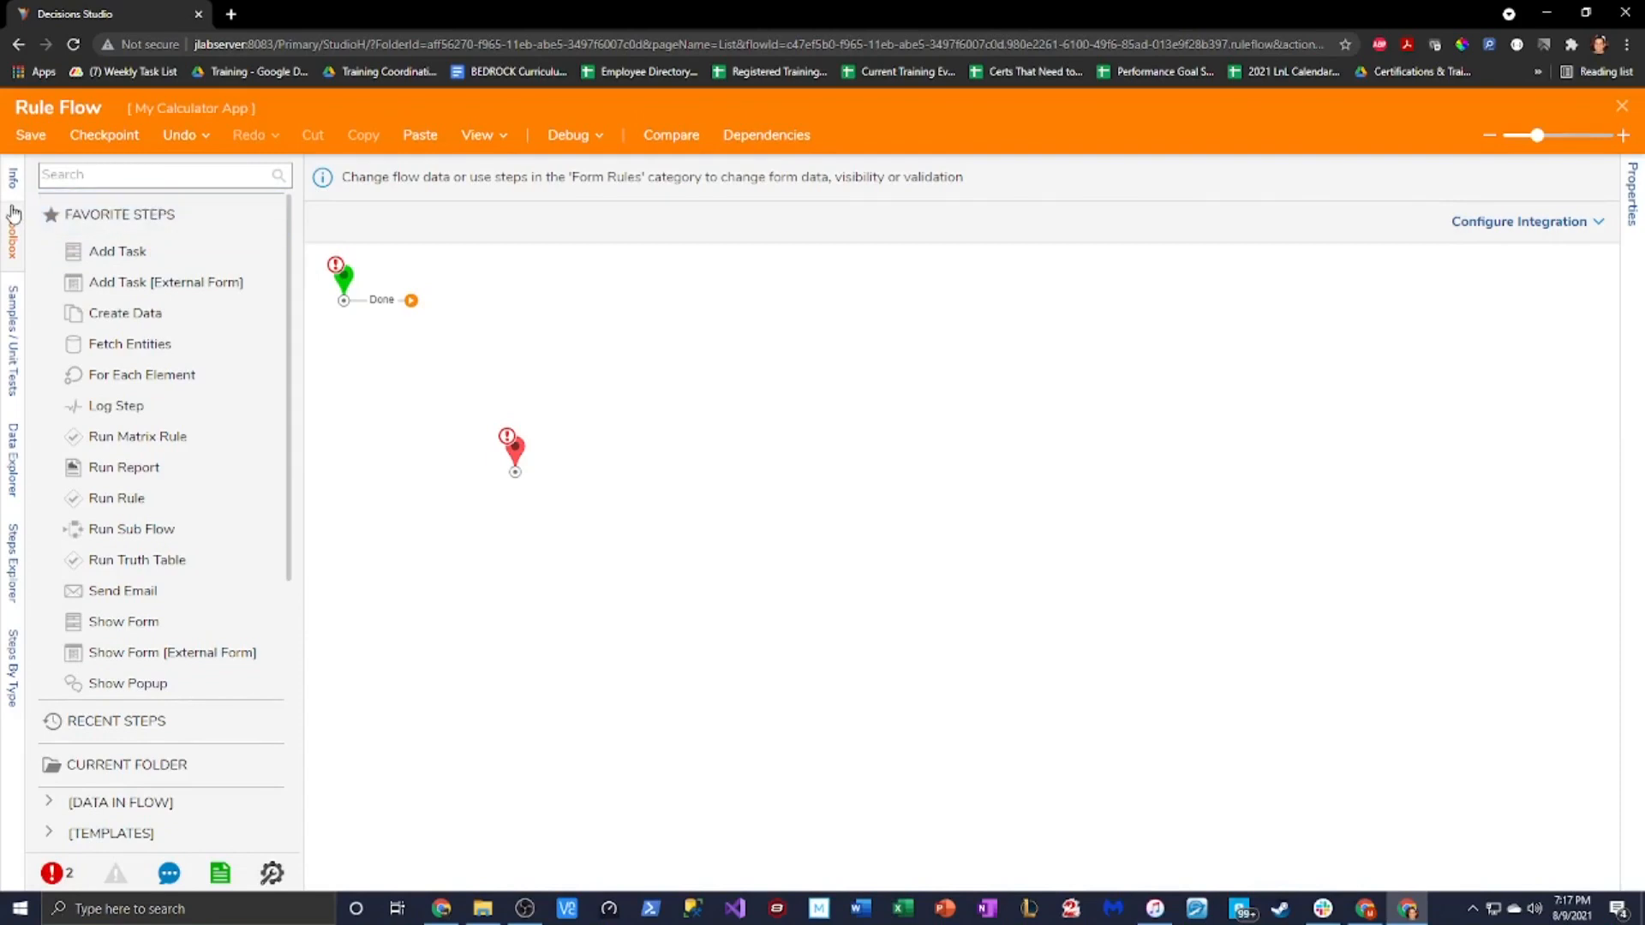
pyautogui.click(12, 180)
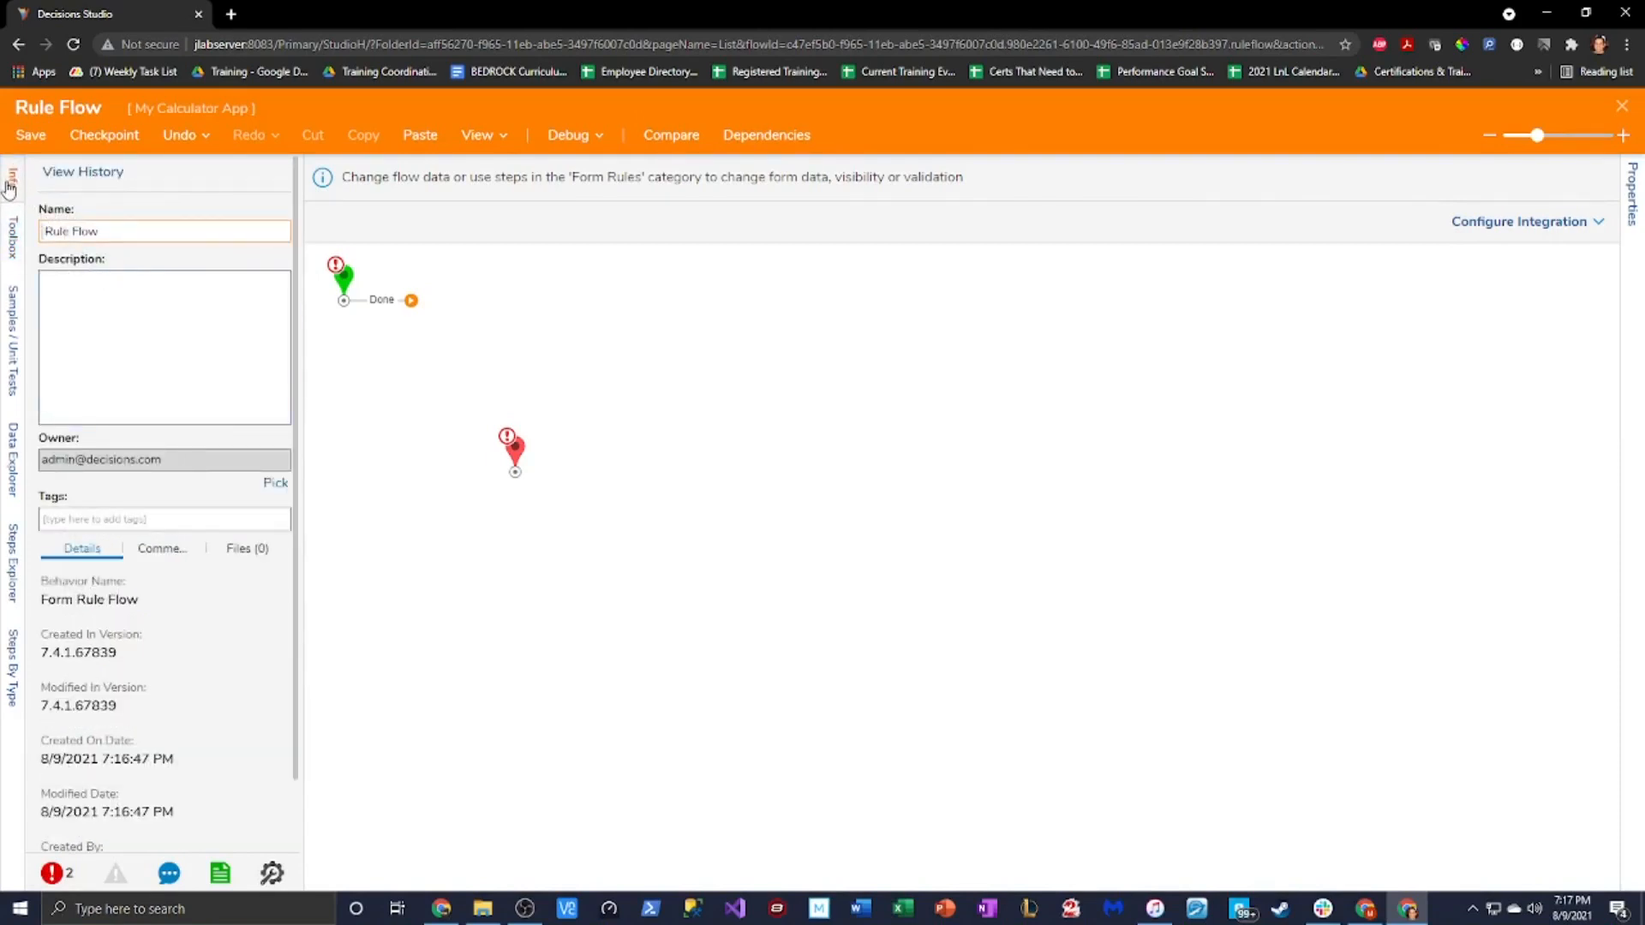
pyautogui.click(109, 230)
pyautogui.hotkey('ctrl', 'a')
pyautogui.write('Inp')
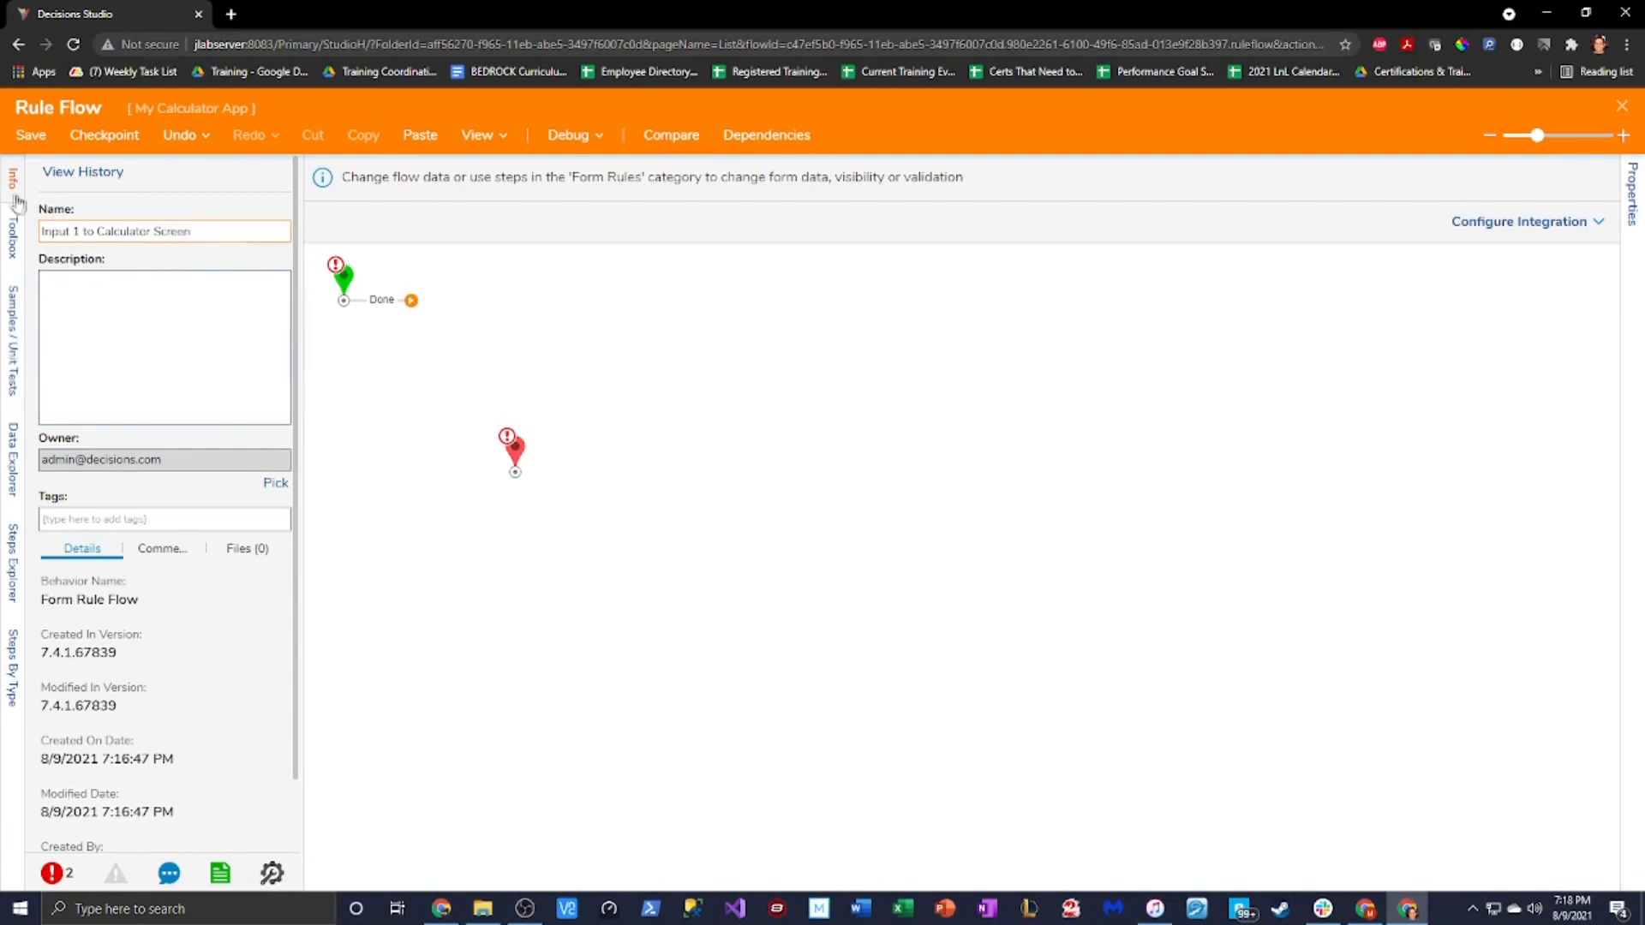
pyautogui.click(15, 251)
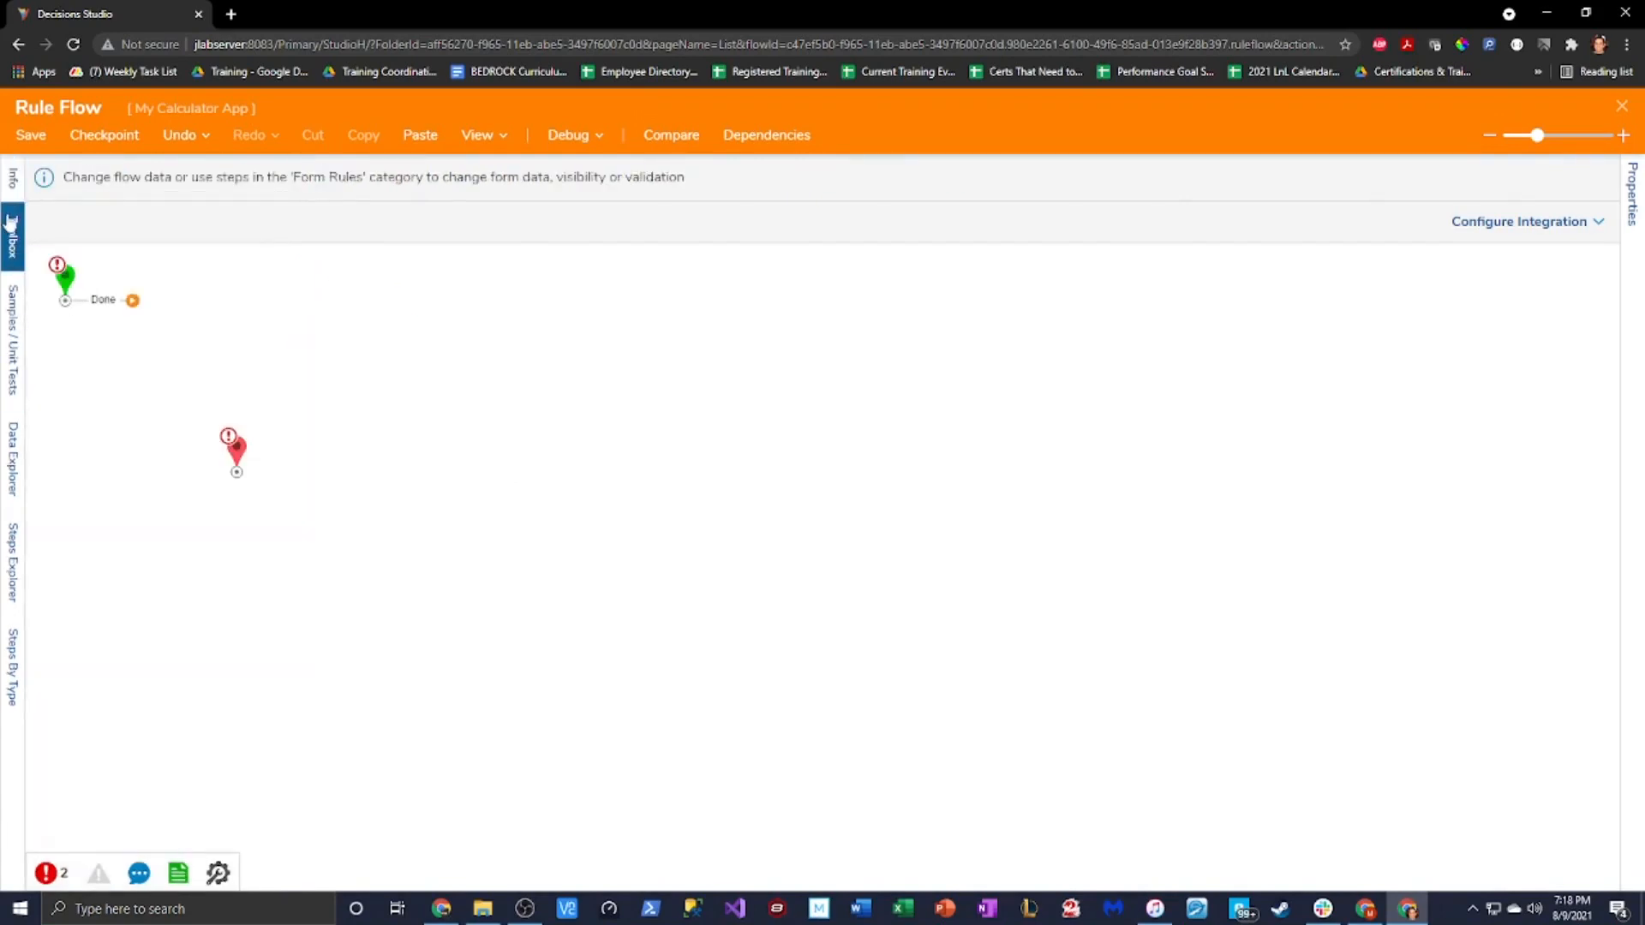
pyautogui.click(9, 237)
pyautogui.click(11, 184)
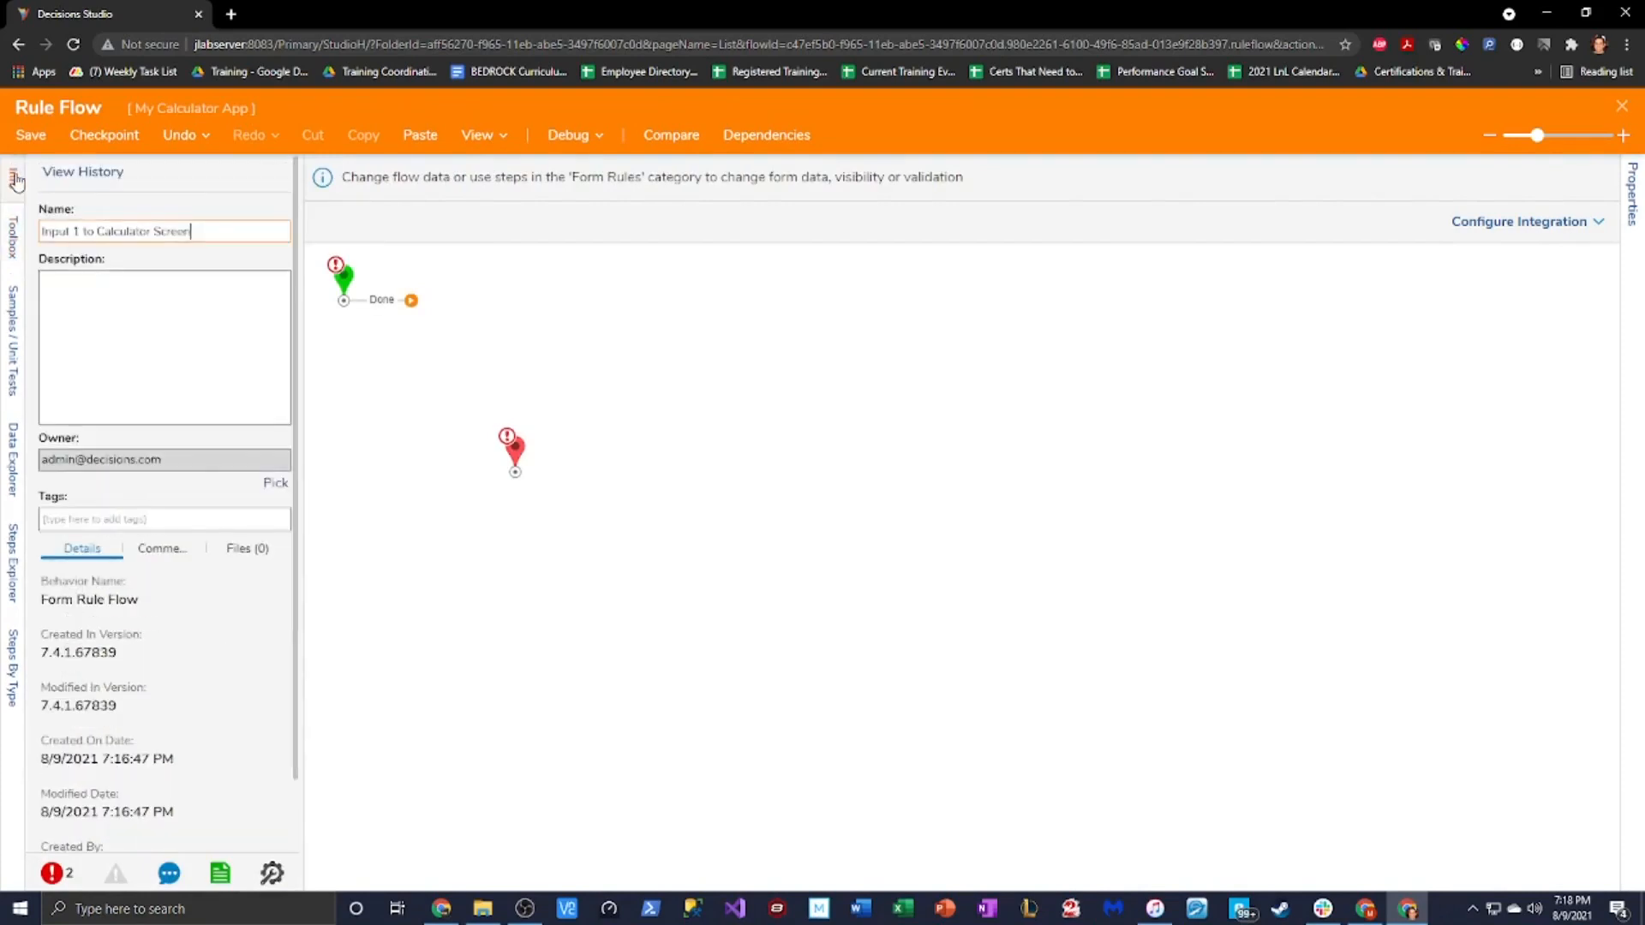
pyautogui.click(15, 233)
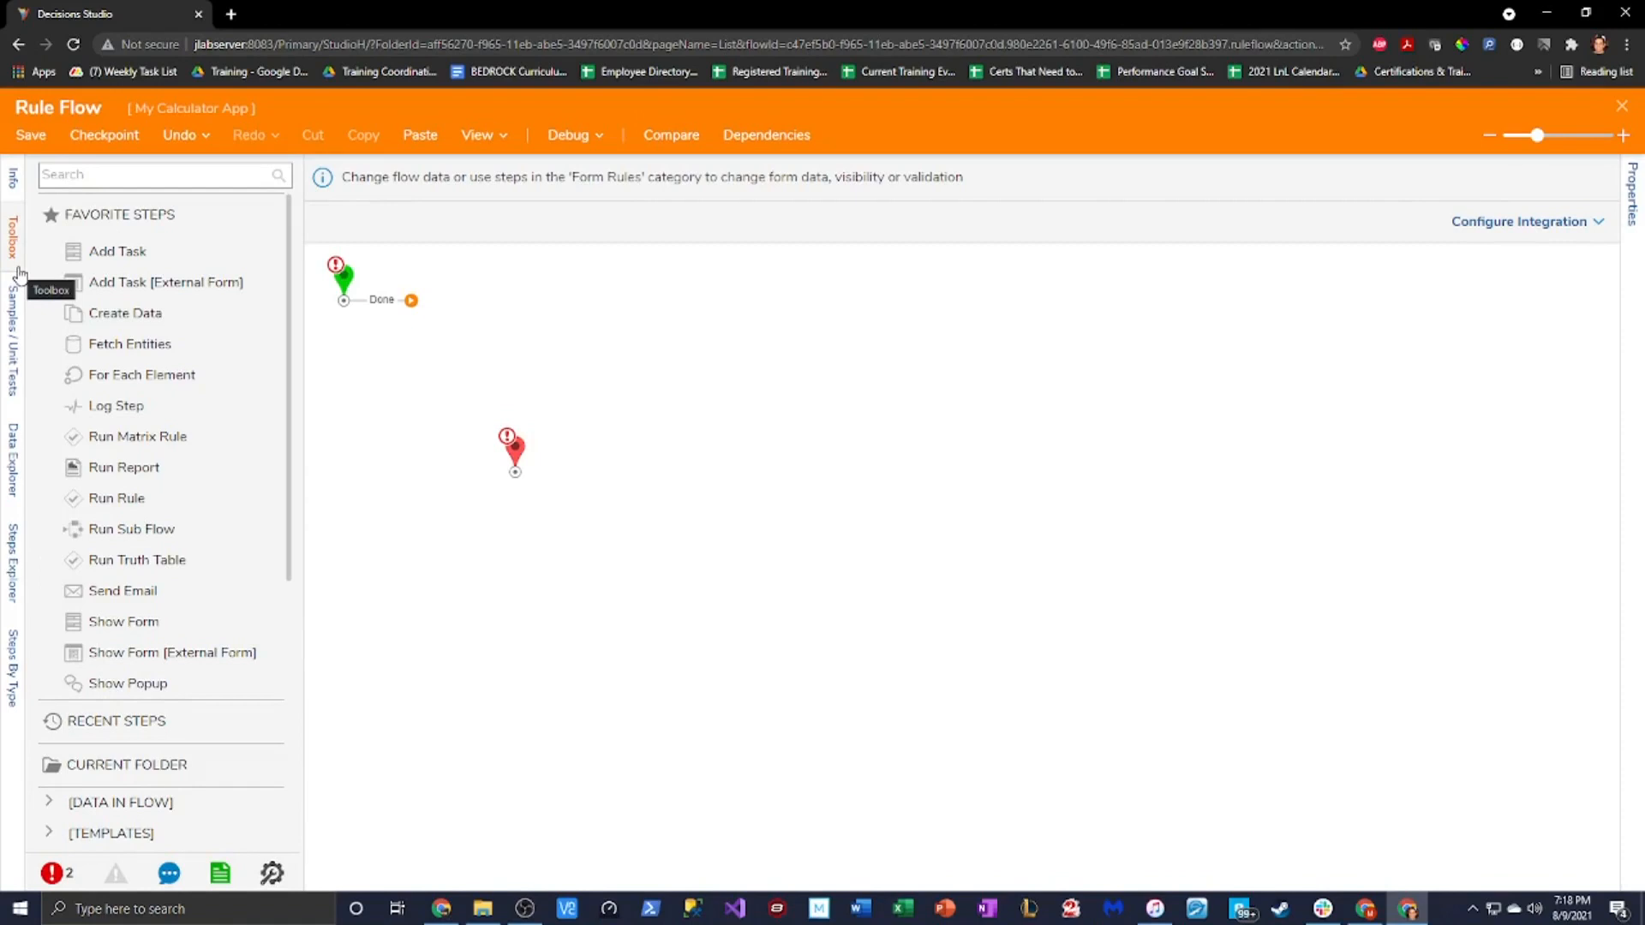
# Find 'join strings' in the toolbox and place Join Strings 1 between Start and Done
pyautogui.moveTo(513, 460); pyautogui.dragTo(663, 400)
pyautogui.moveTo(341, 289); pyautogui.dragTo(375, 367)
pyautogui.moveTo(667, 390); pyautogui.dragTo(696, 364)
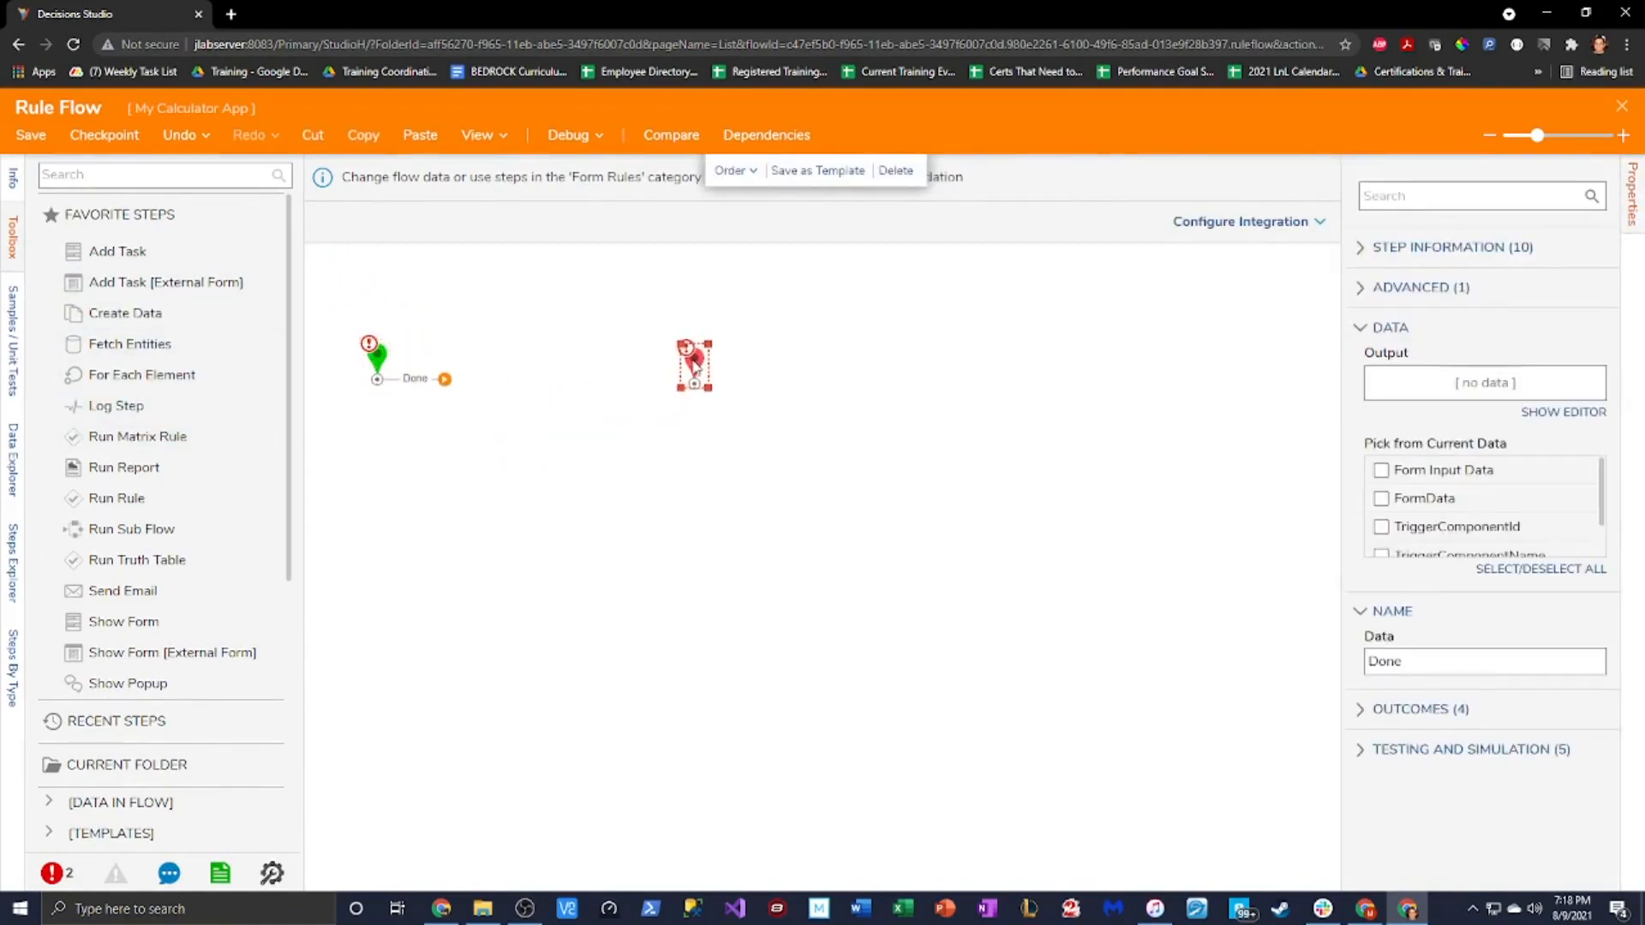
pyautogui.click(147, 178)
pyautogui.write('join strings')
pyautogui.moveTo(111, 208); pyautogui.dragTo(551, 358)
pyautogui.moveTo(697, 375); pyautogui.dragTo(785, 366)
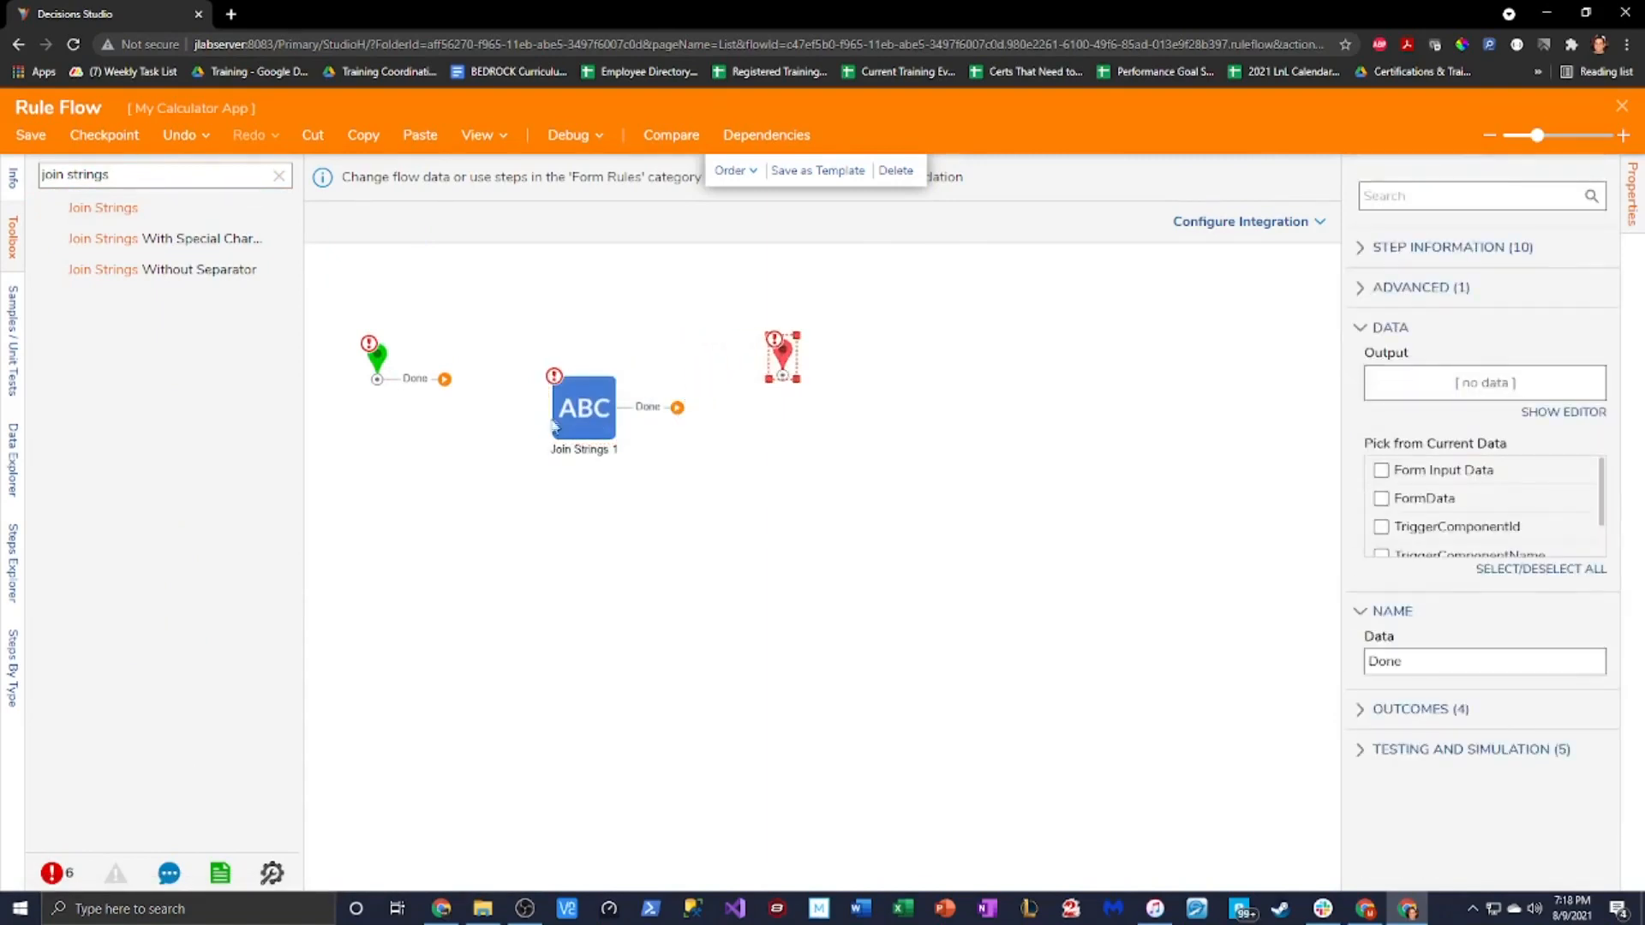
pyautogui.moveTo(570, 417); pyautogui.dragTo(618, 388)
pyautogui.moveTo(782, 353); pyautogui.dragTo(832, 358)
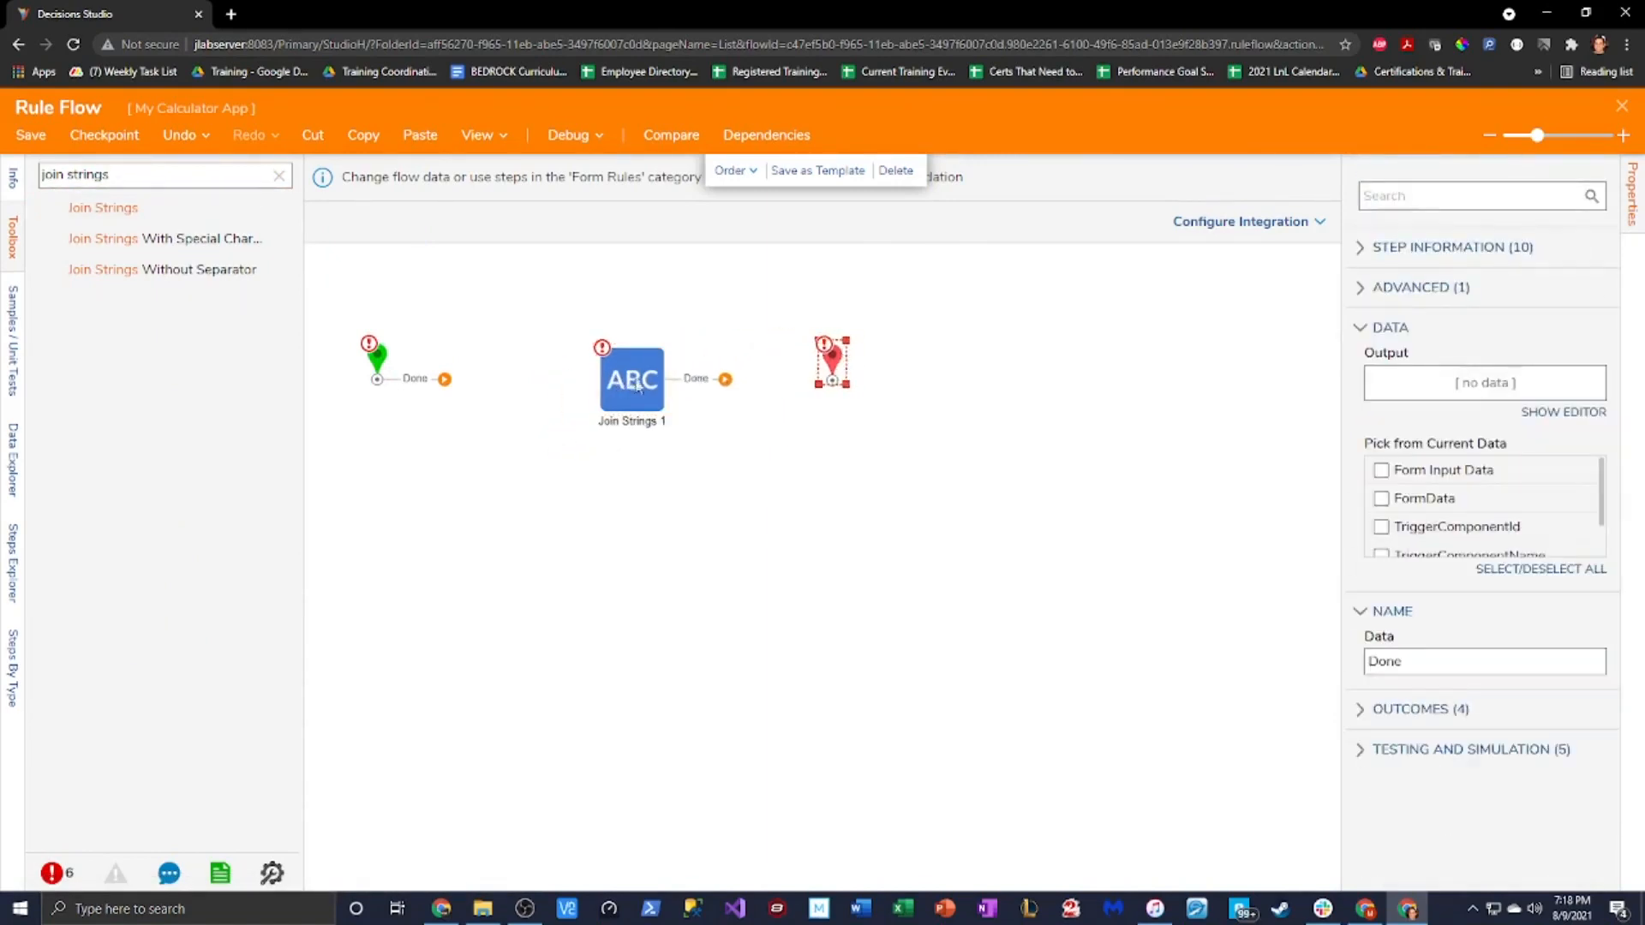
pyautogui.moveTo(641, 388); pyautogui.dragTo(669, 381)
pyautogui.moveTo(833, 358); pyautogui.dragTo(840, 353)
pyautogui.moveTo(640, 390)
pyautogui.mouseDown()
pyautogui.moveTo(586, 392)
pyautogui.moveTo(666, 381)
pyautogui.mouseUp()
# Wire Start to Join Strings 1, and Join Strings 1 to the end point
pyautogui.moveTo(117, 178); pyautogui.dragTo(41, 176)
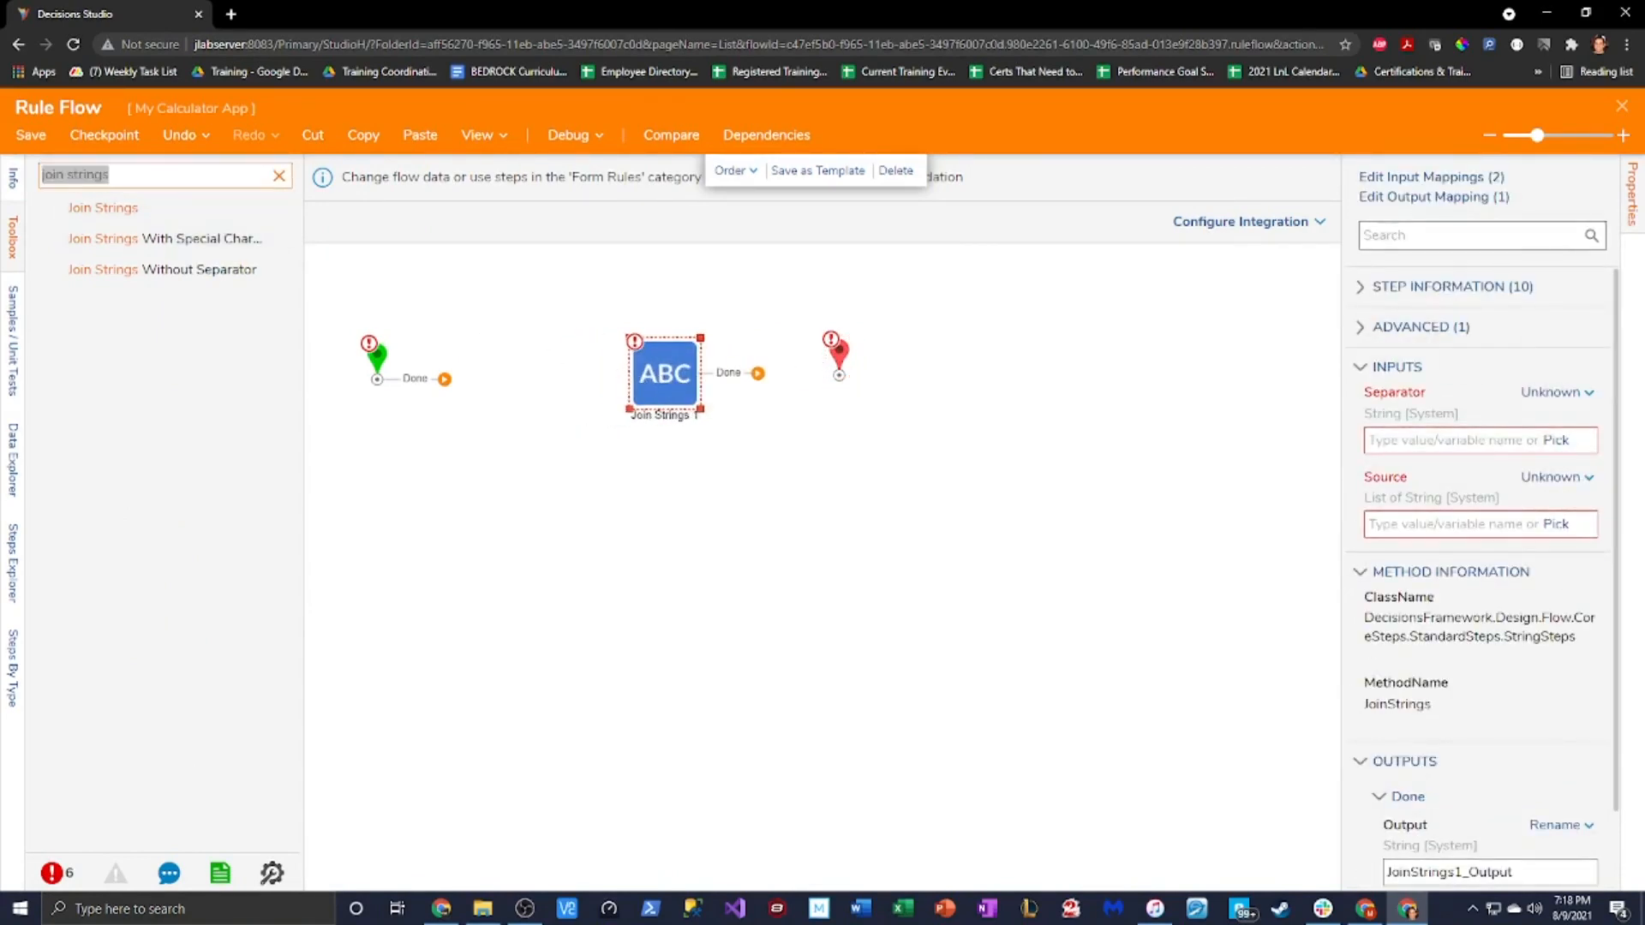
pyautogui.click(467, 362)
pyautogui.click(279, 176)
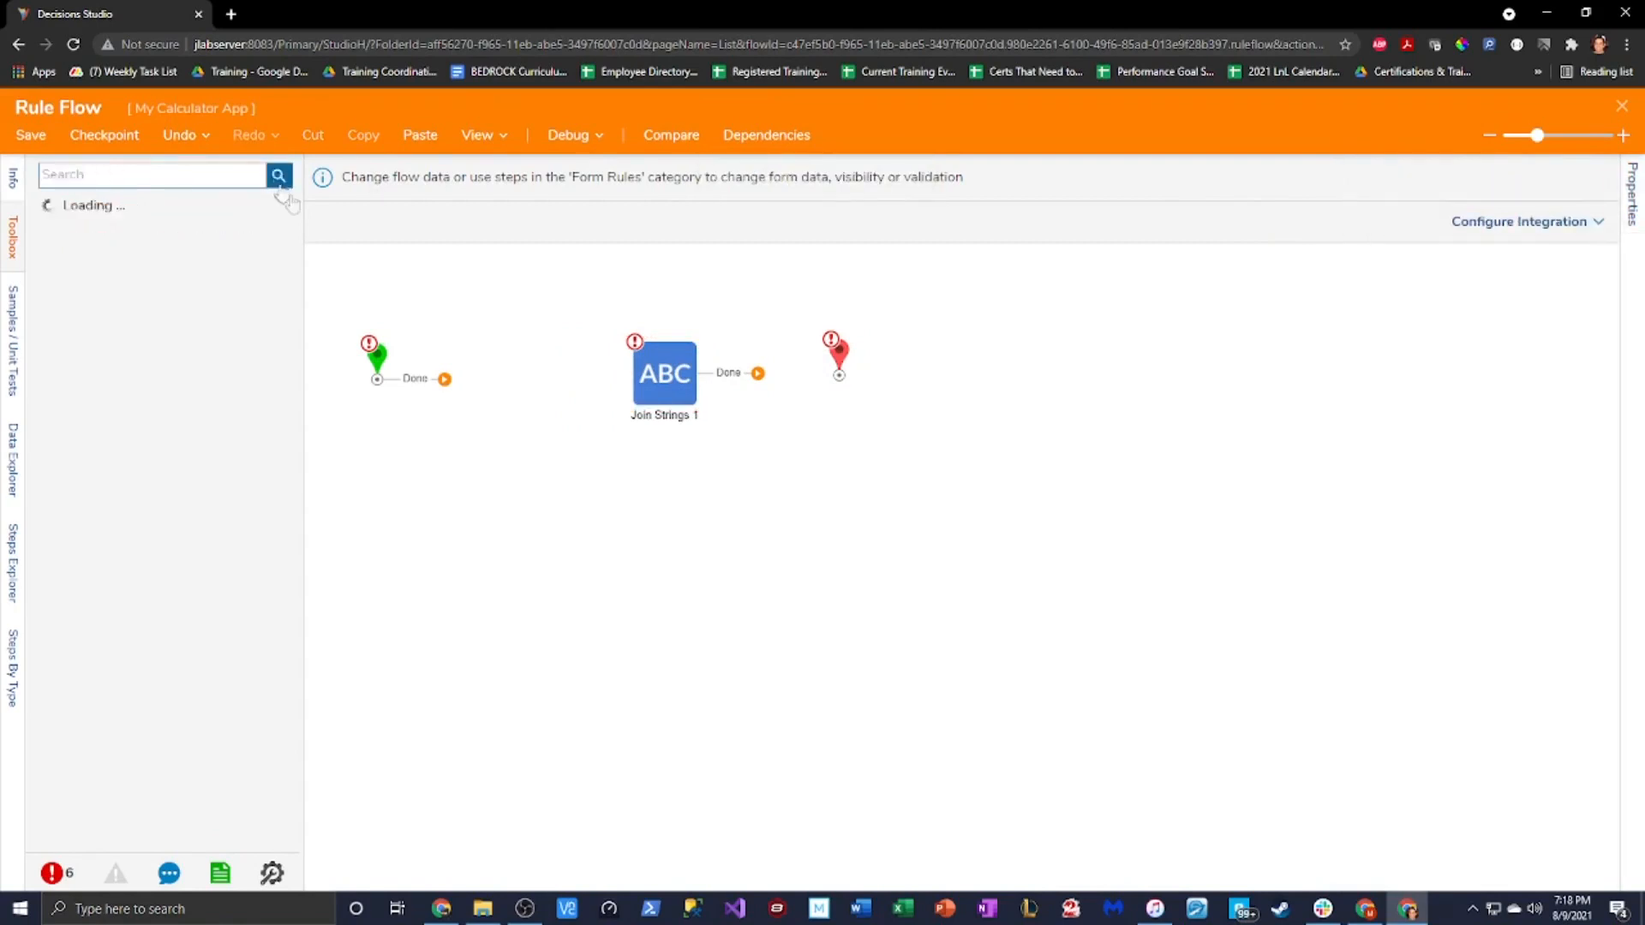
pyautogui.moveTo(444, 379); pyautogui.dragTo(594, 388)
pyautogui.moveTo(841, 356); pyautogui.dragTo(817, 363)
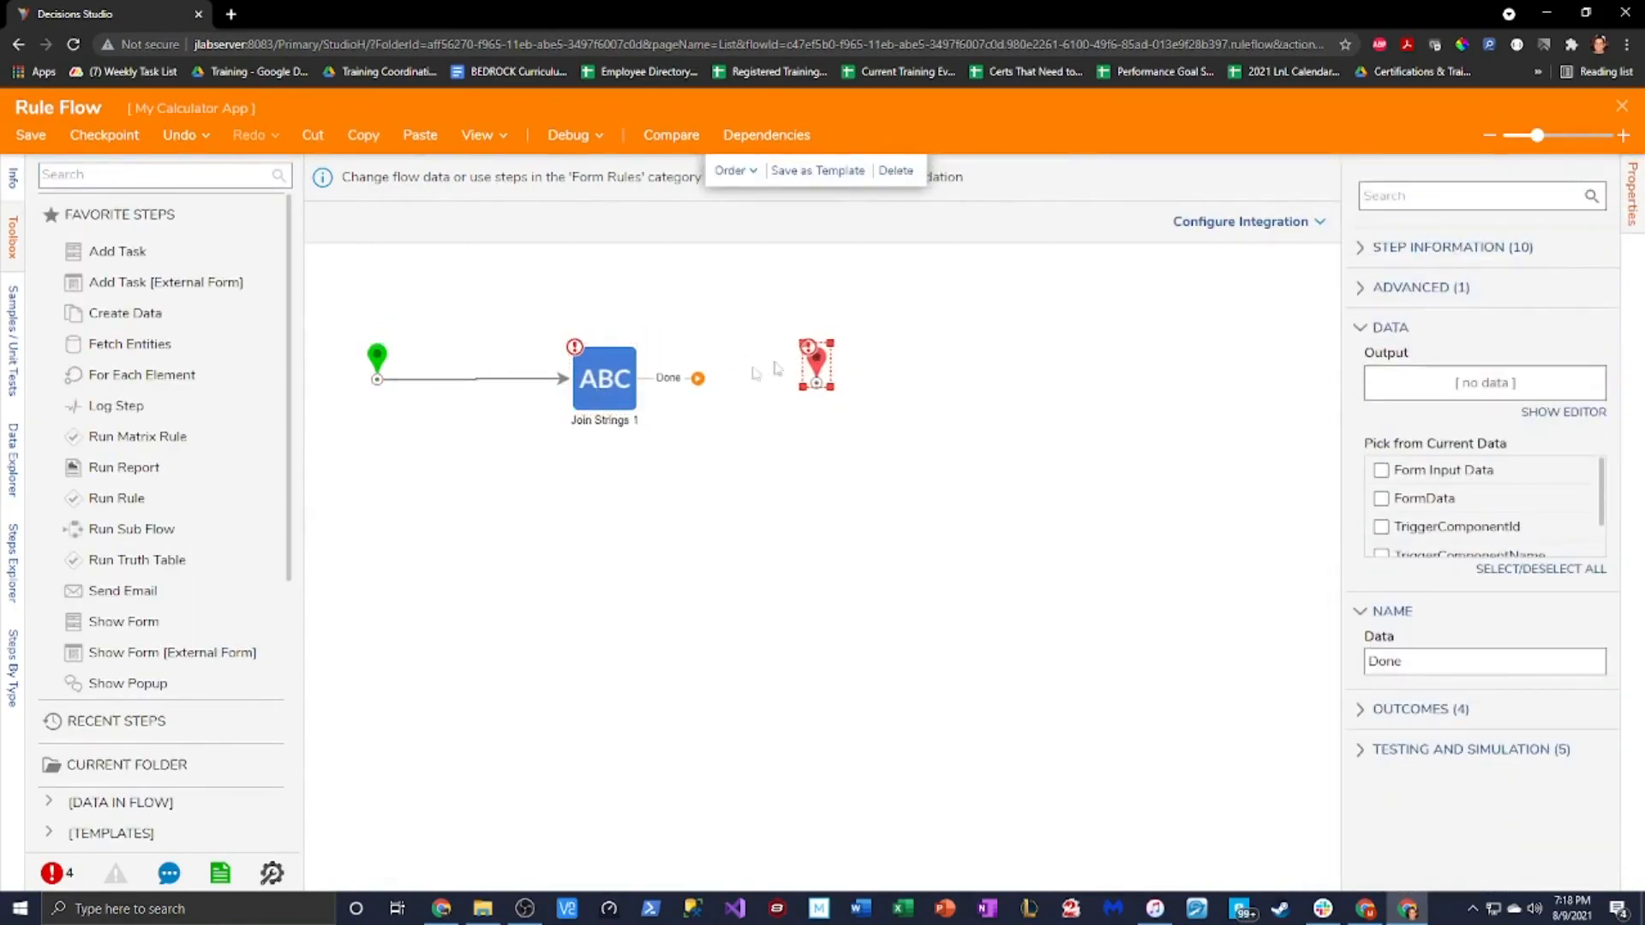
pyautogui.moveTo(587, 380); pyautogui.dragTo(570, 382)
pyautogui.moveTo(681, 379); pyautogui.dragTo(818, 372)
pyautogui.click(819, 368)
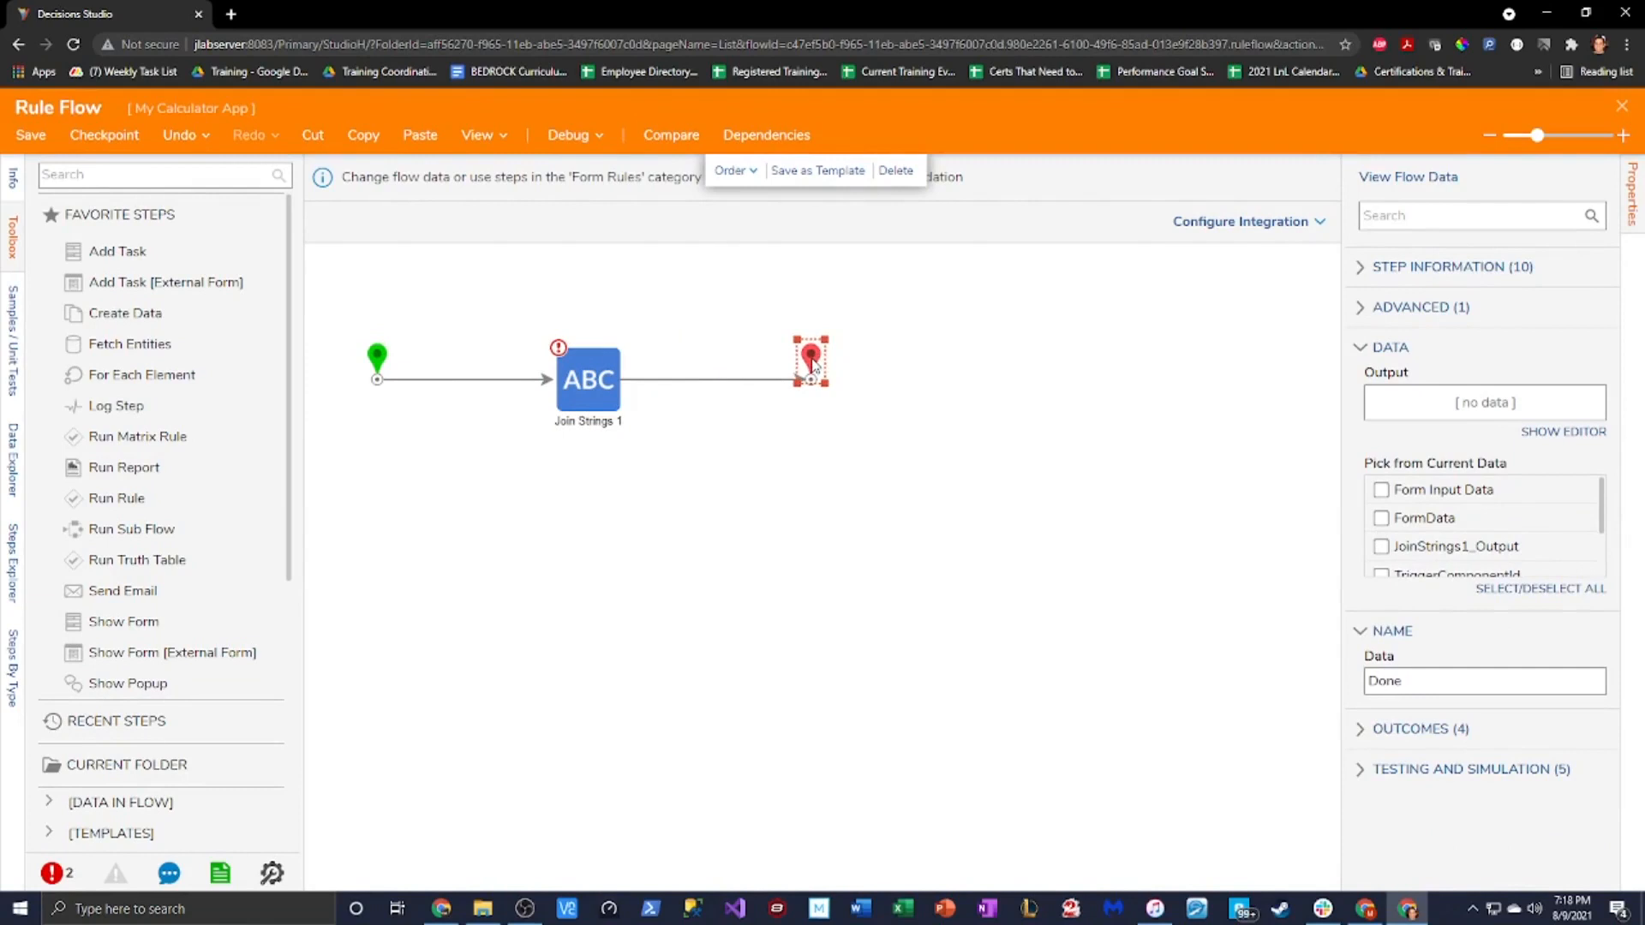
pyautogui.moveTo(819, 367); pyautogui.dragTo(838, 369)
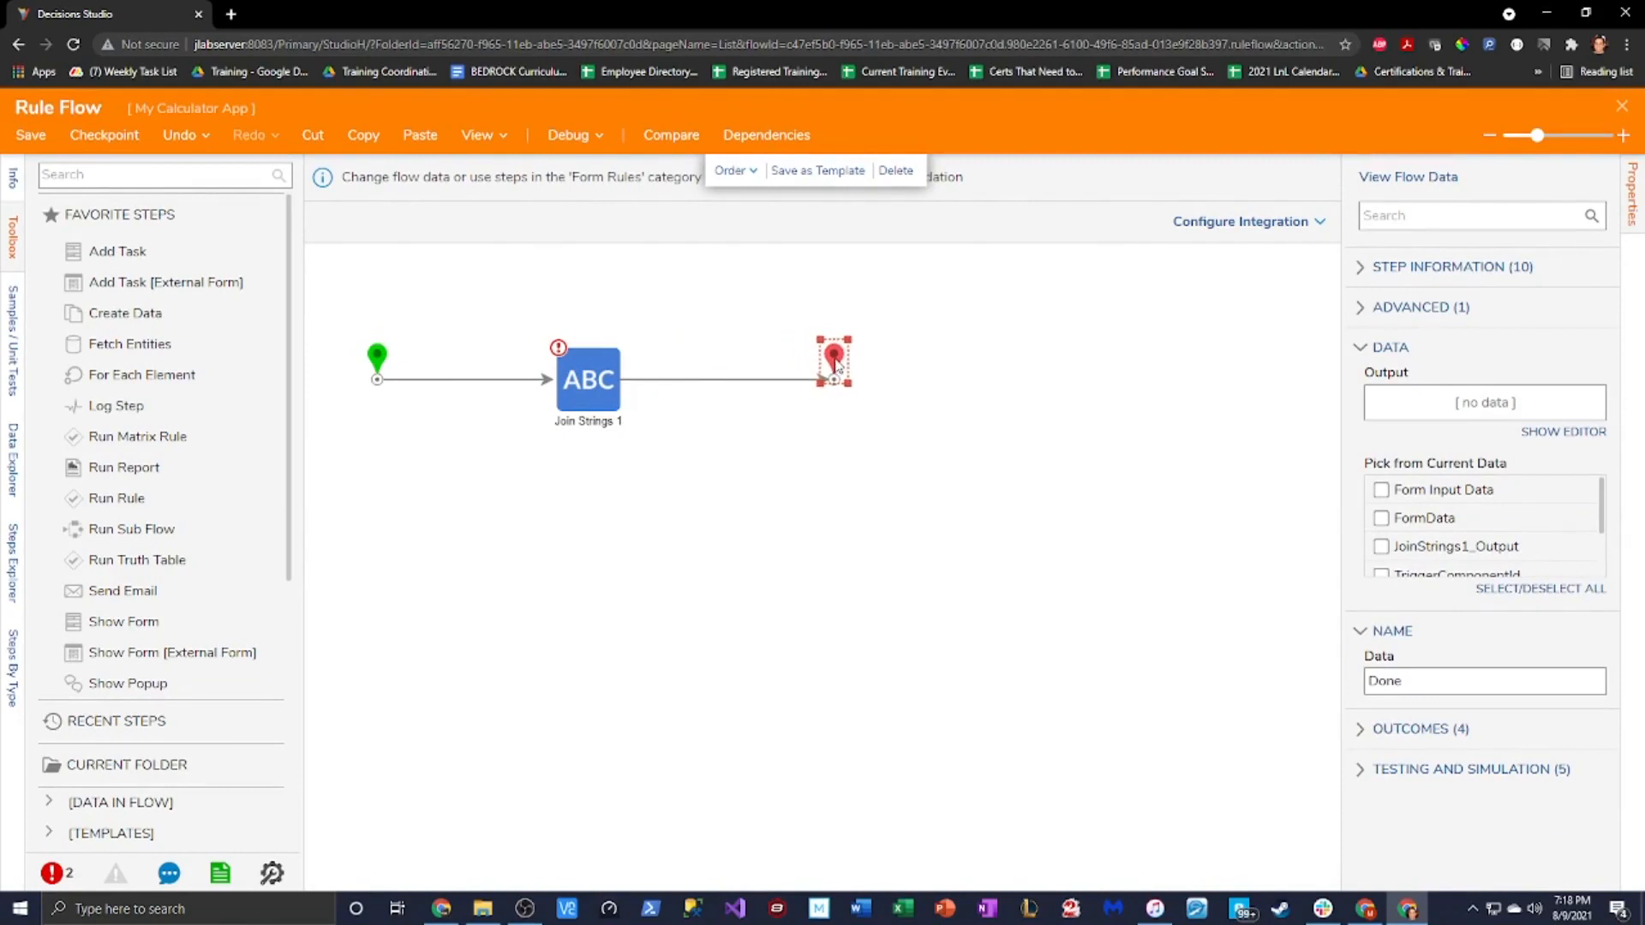
pyautogui.click(601, 387)
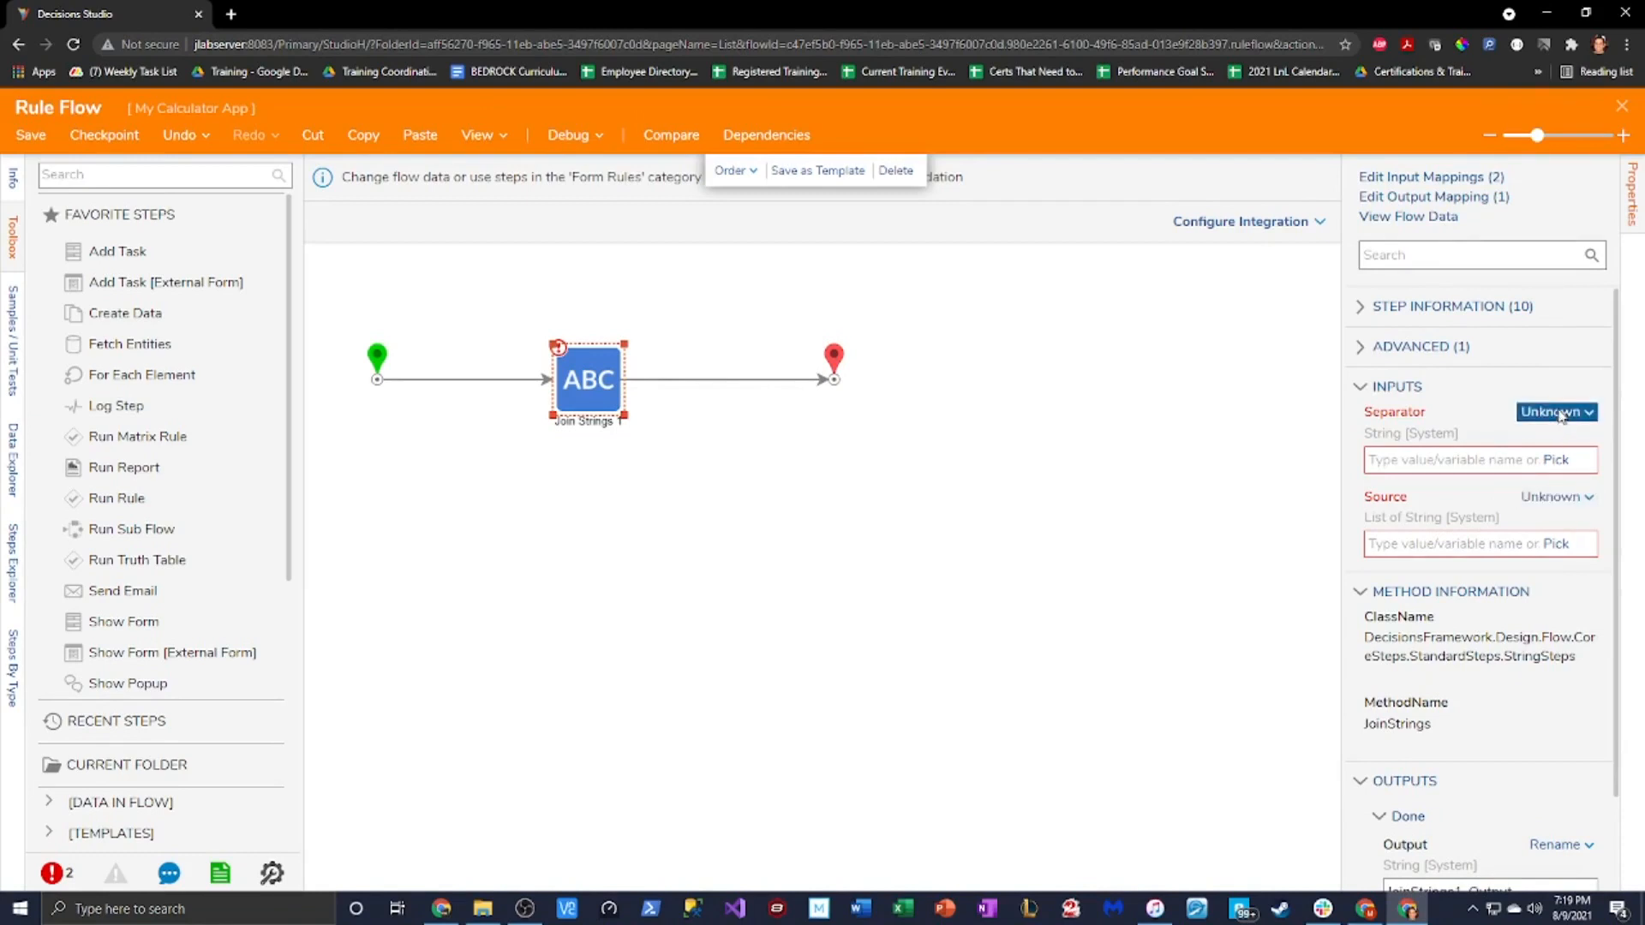
# Set Join Strings' Separator to Ignore and its Source to a two-item Build Array
pyautogui.click(1559, 413)
pyautogui.click(1403, 397)
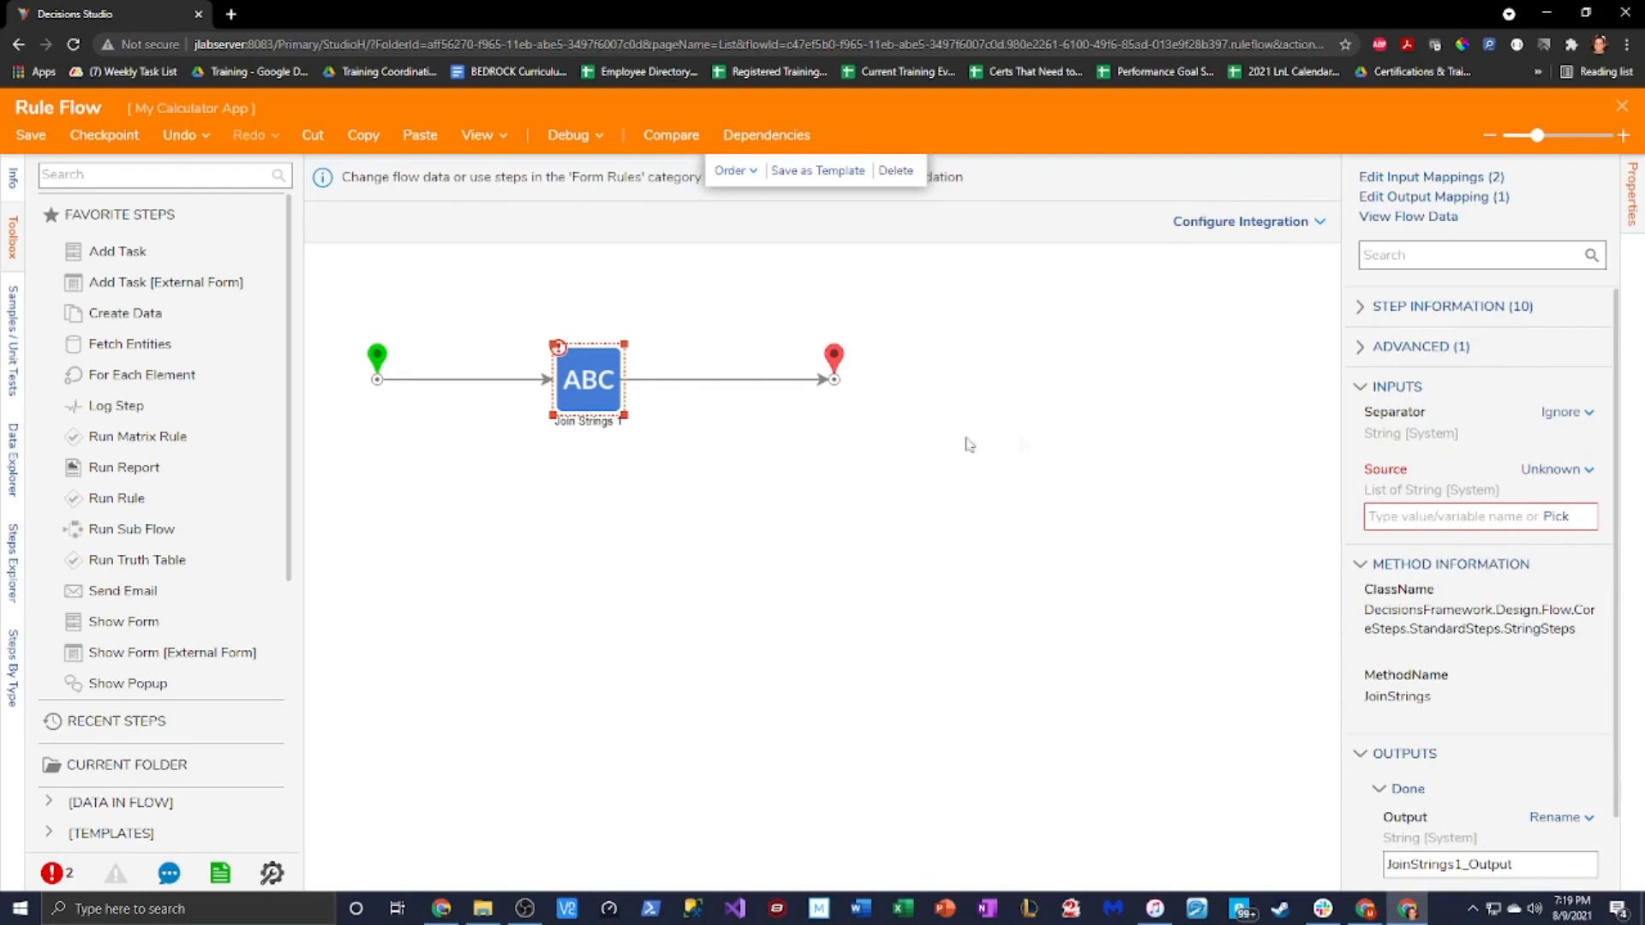
pyautogui.click(1554, 470)
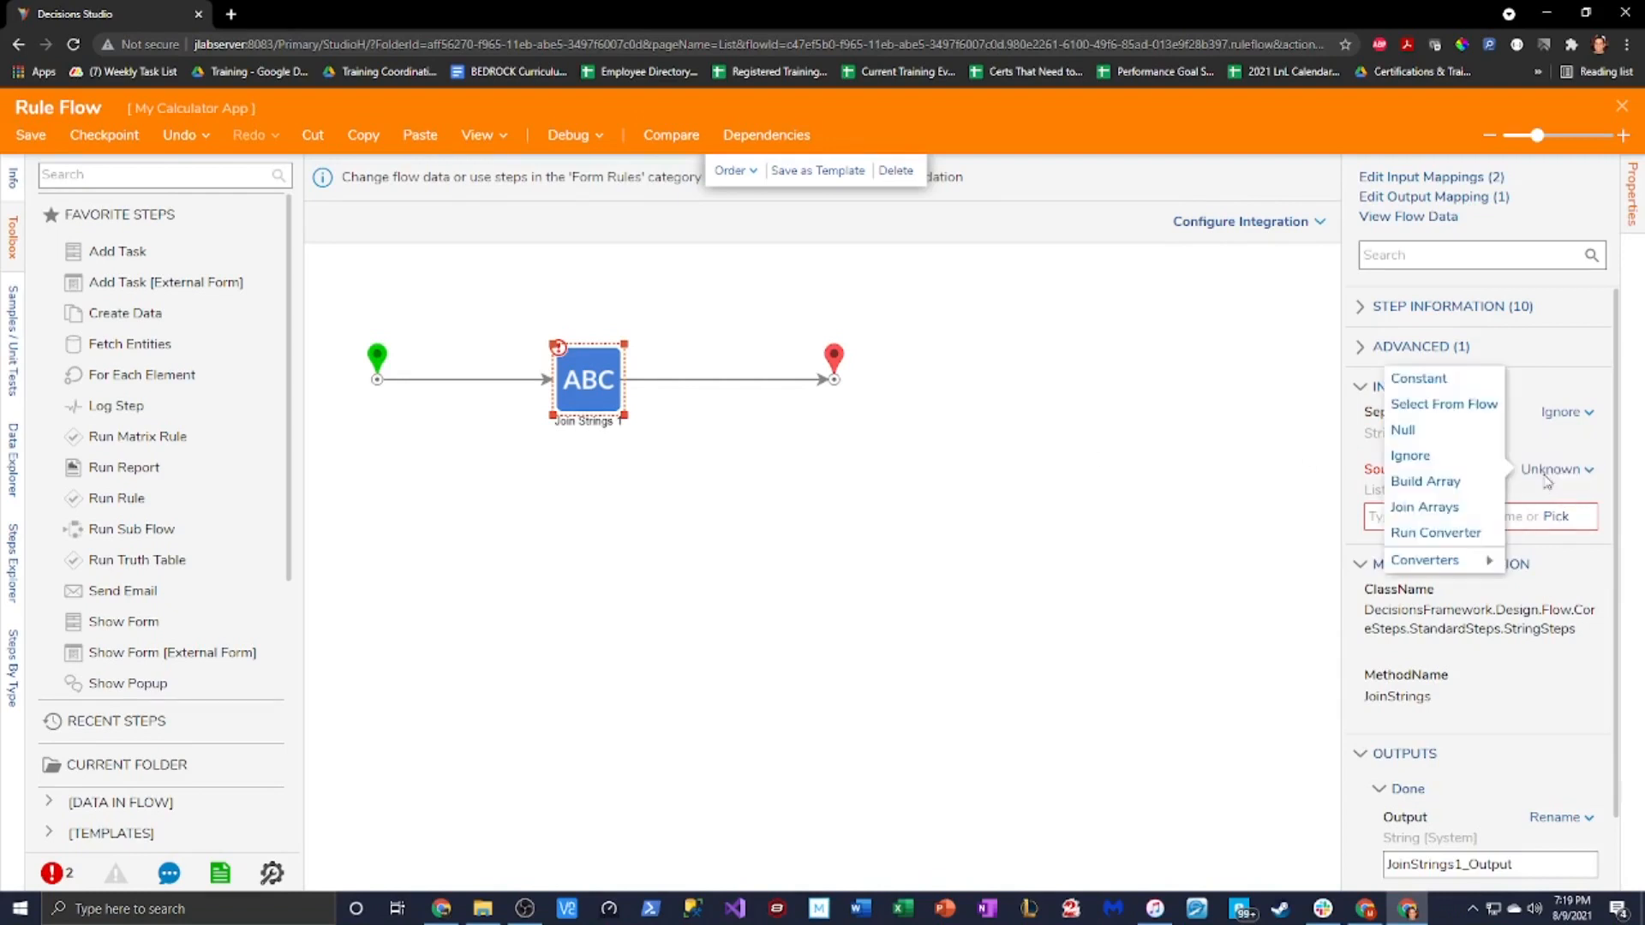
pyautogui.click(1467, 482)
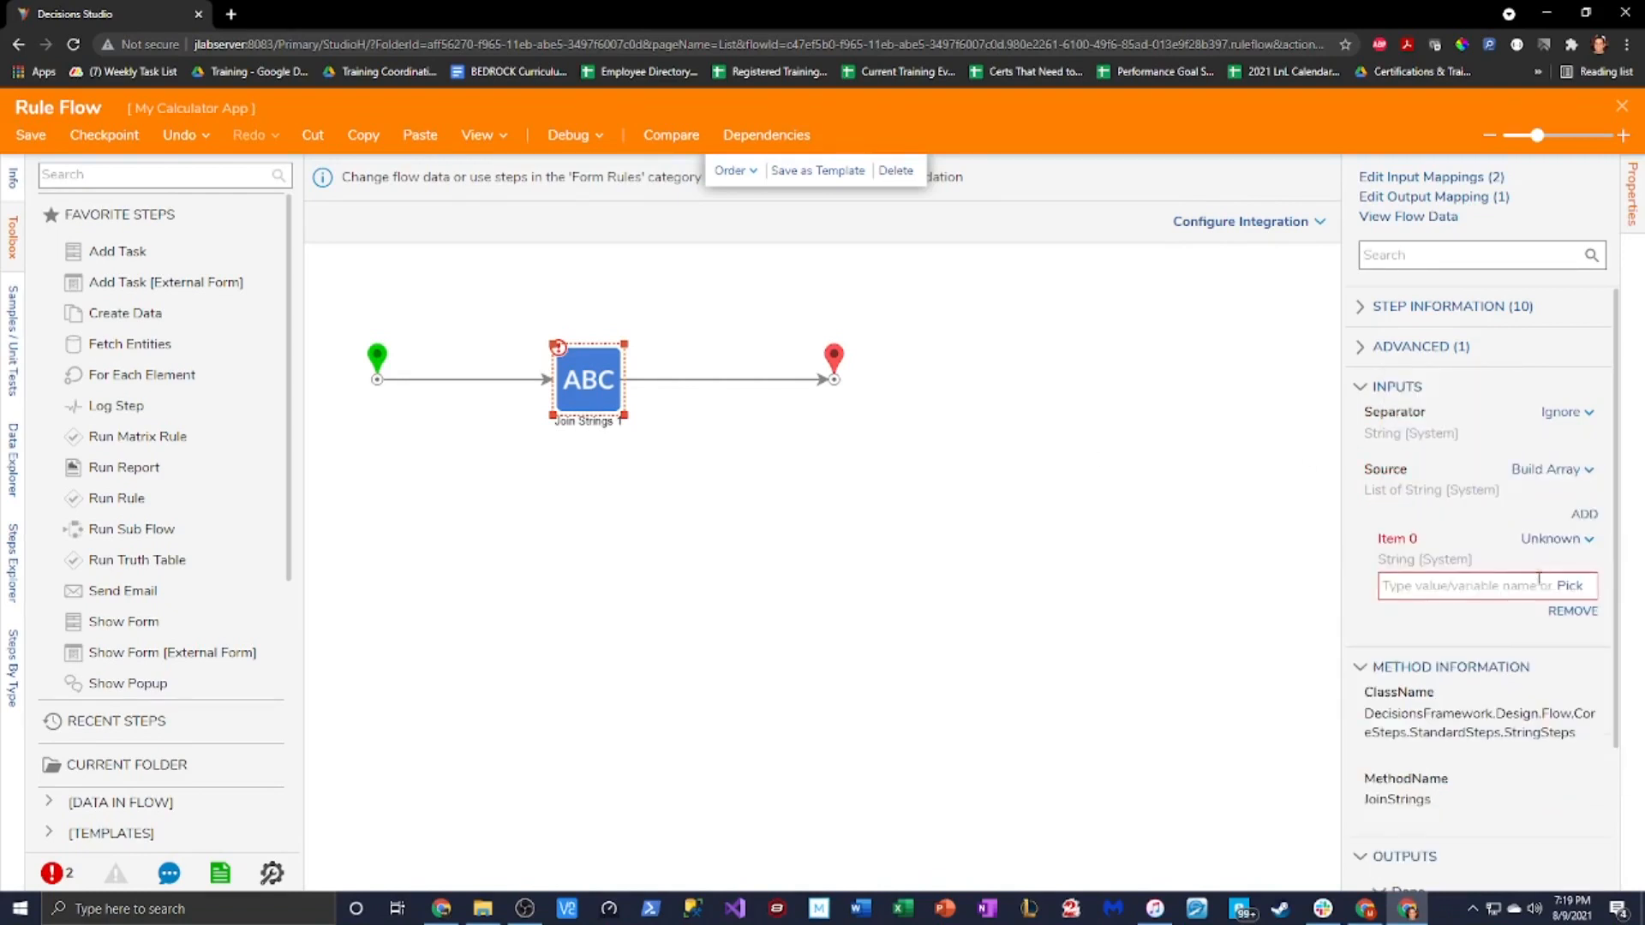
pyautogui.click(1586, 515)
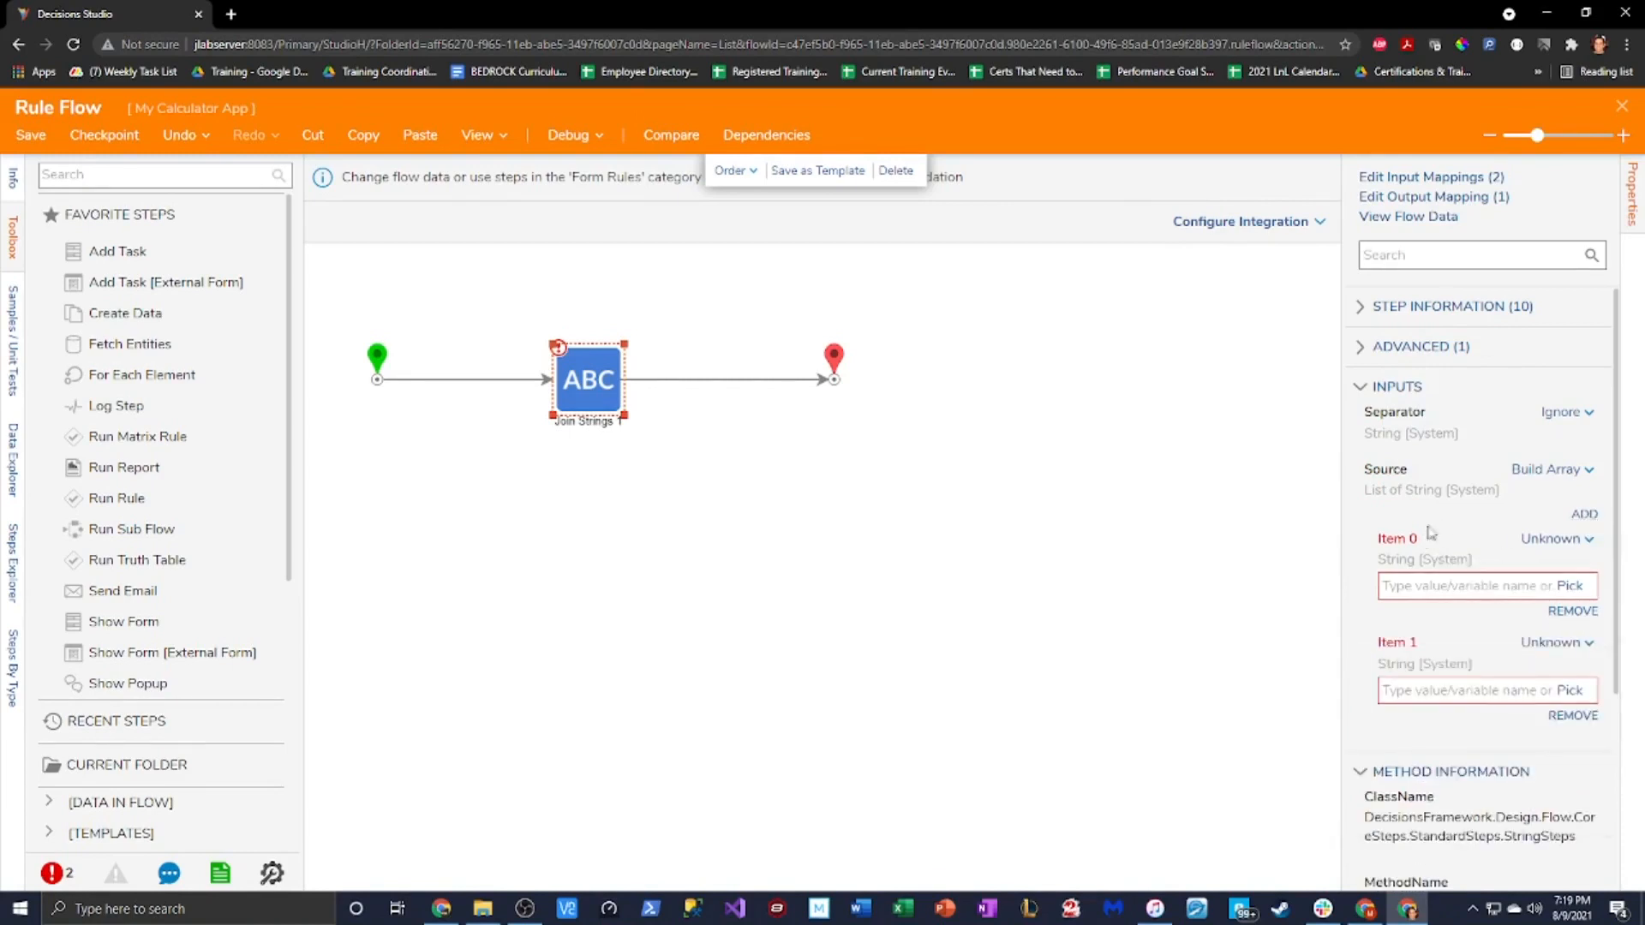
pyautogui.scroll(-1, 1450, 524)
pyautogui.click(1534, 454)
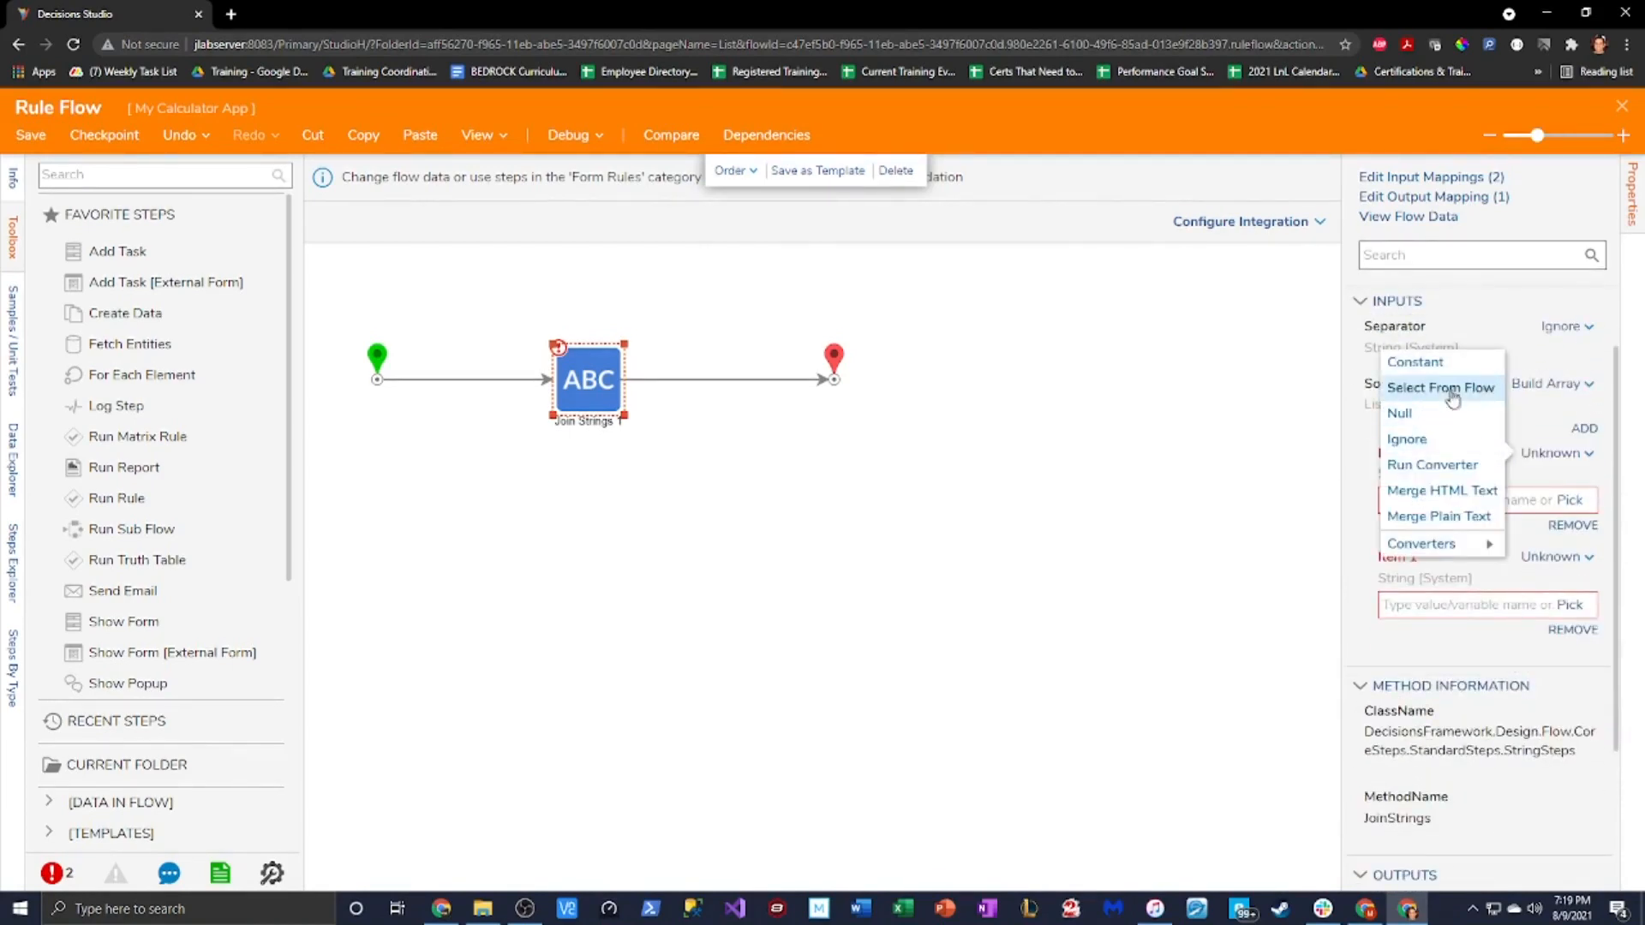
pyautogui.click(1354, 493)
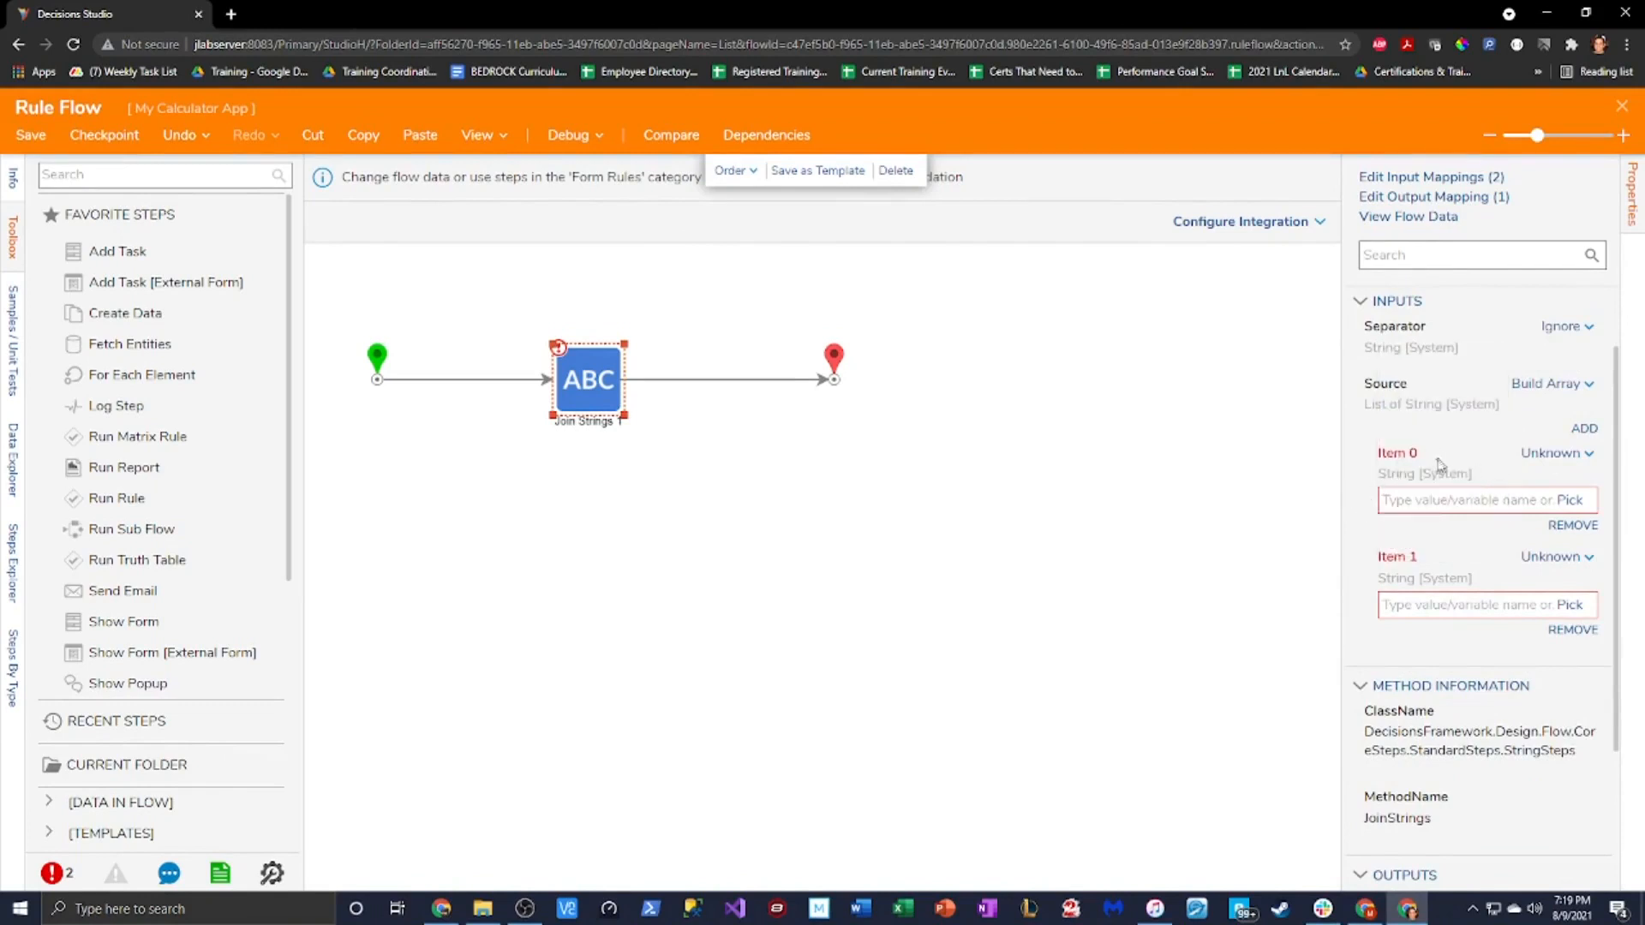
pyautogui.click(1556, 454)
# Set Item 0 to FormData > TextArea > Initial Value from the flow
pyautogui.click(1441, 387)
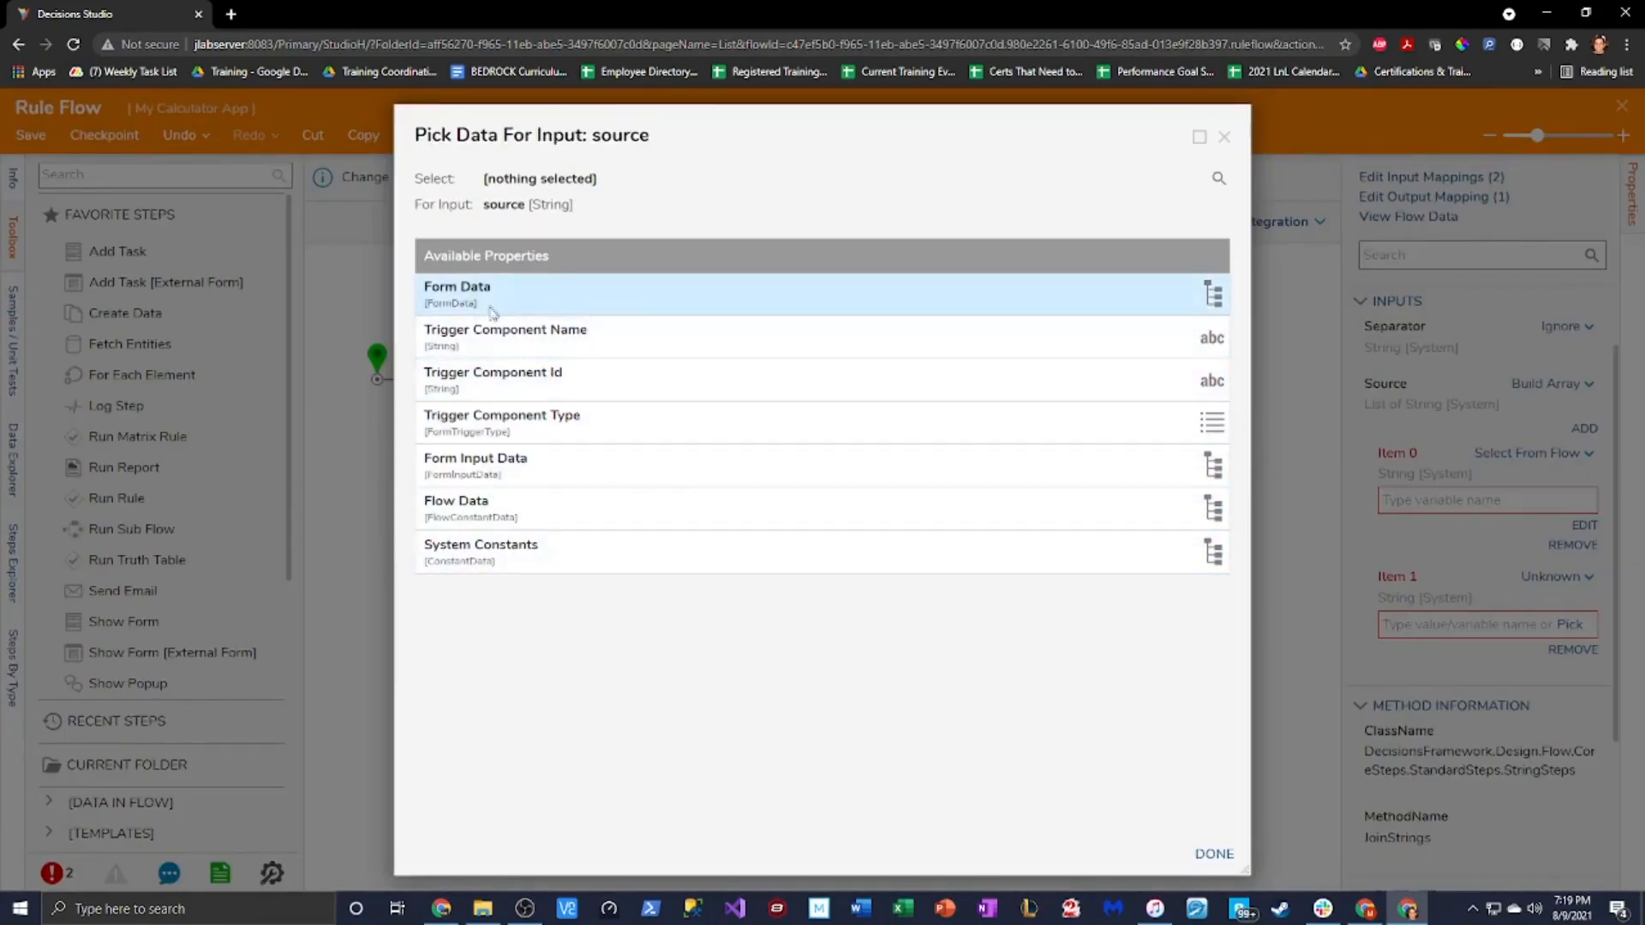
pyautogui.click(455, 304)
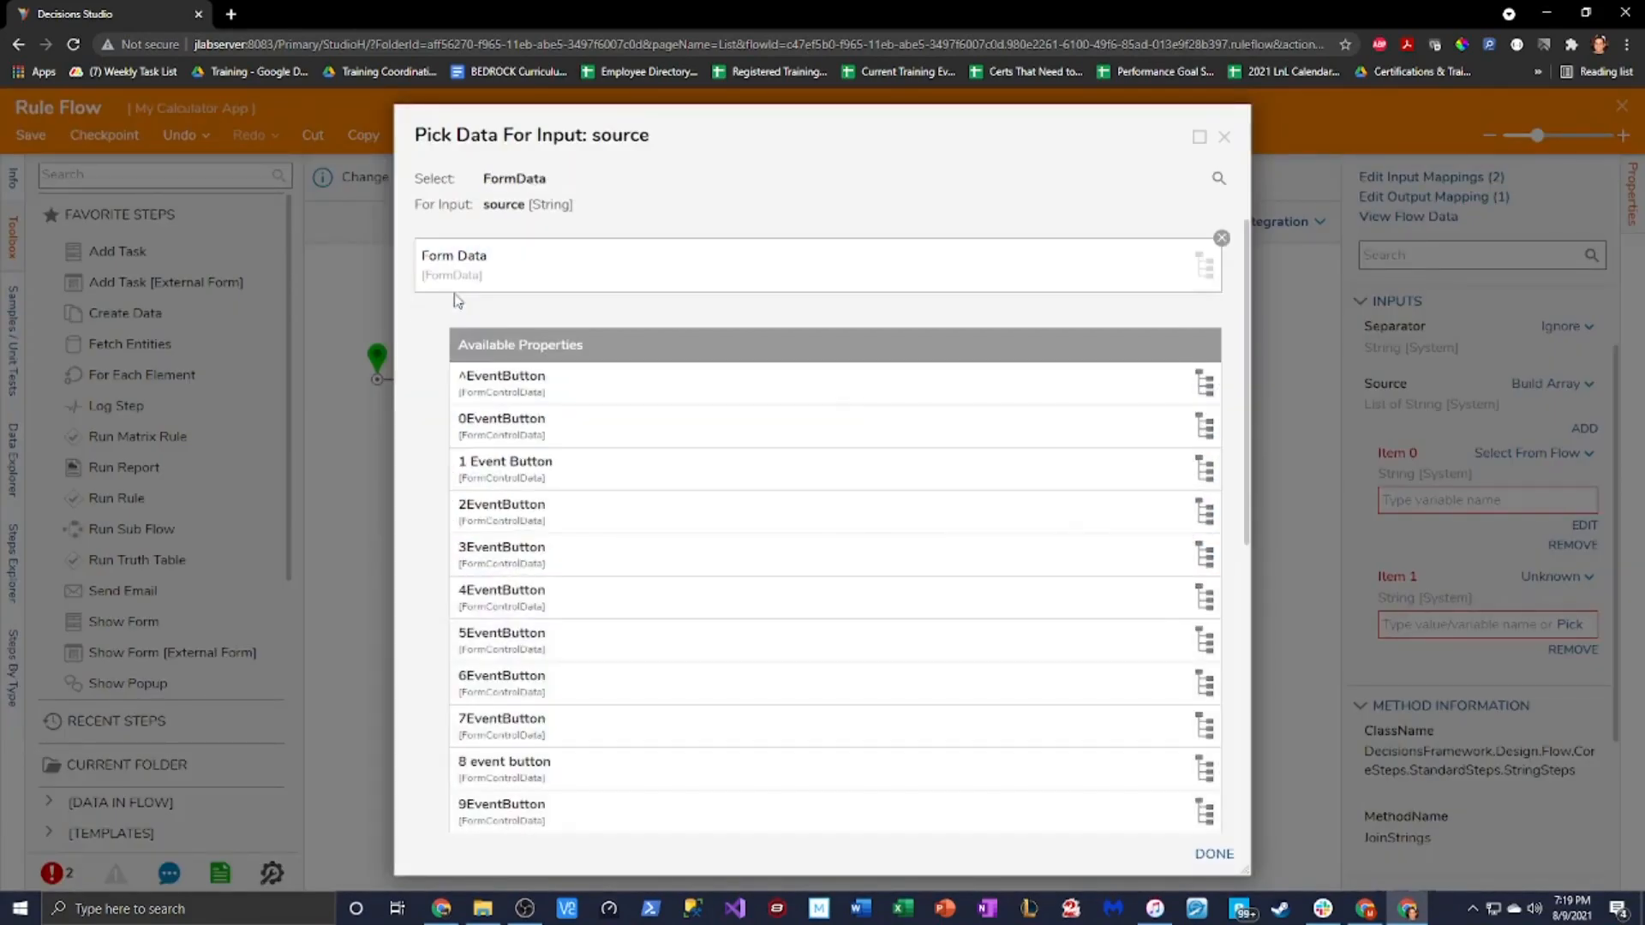
pyautogui.scroll(-3, 705, 614)
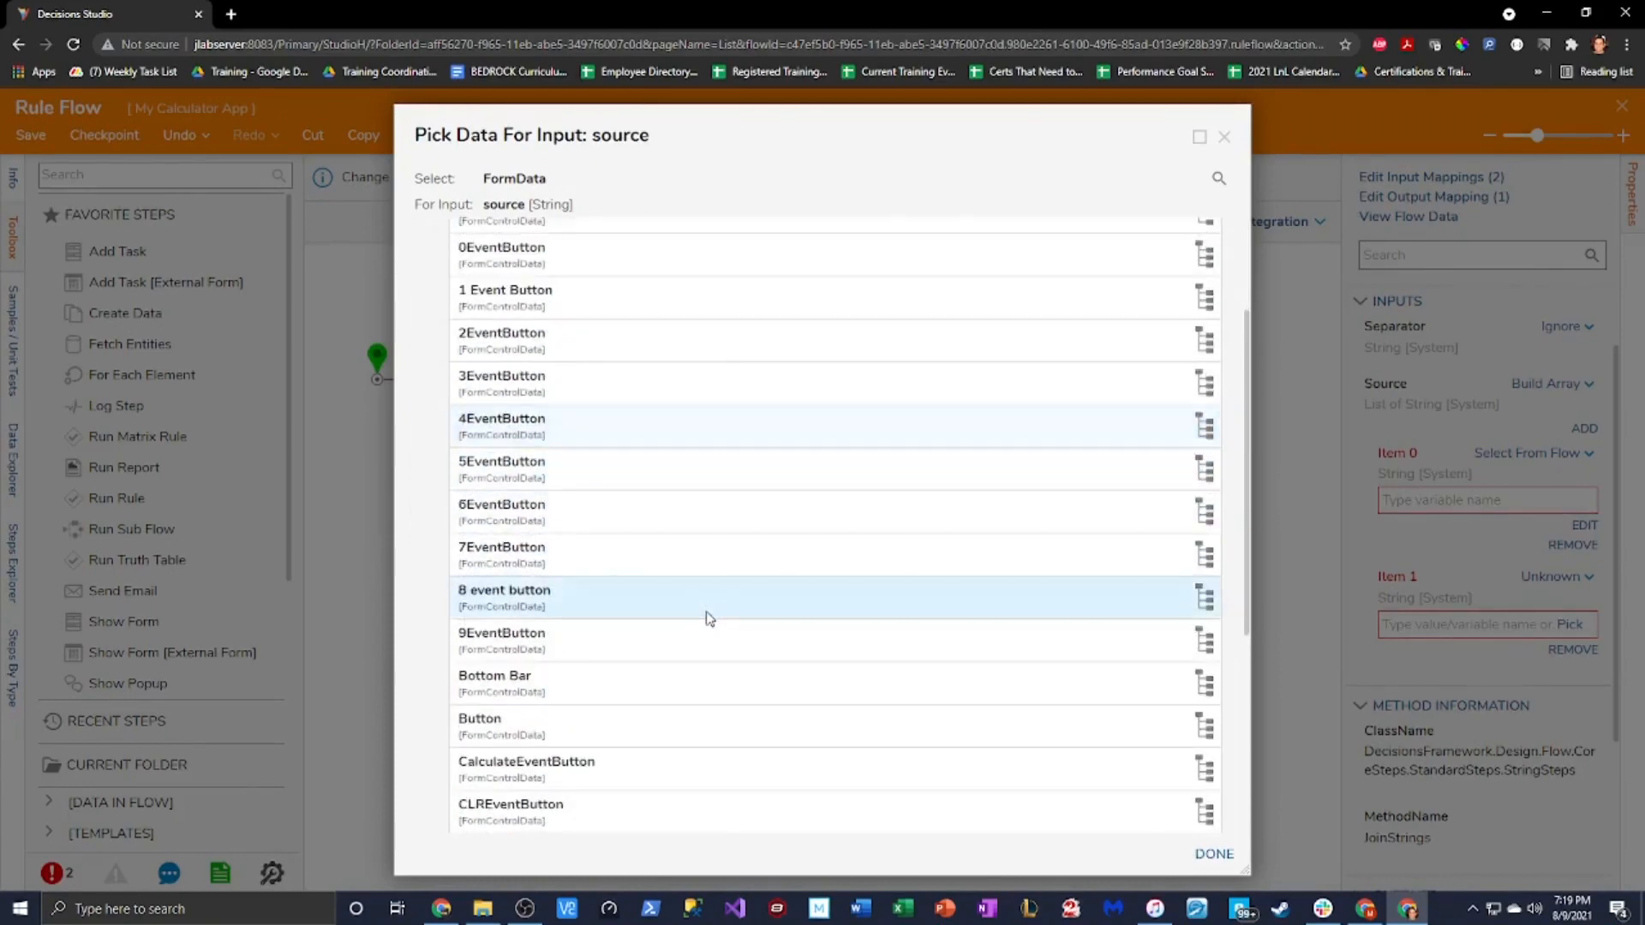
pyautogui.scroll(-2, 643, 737)
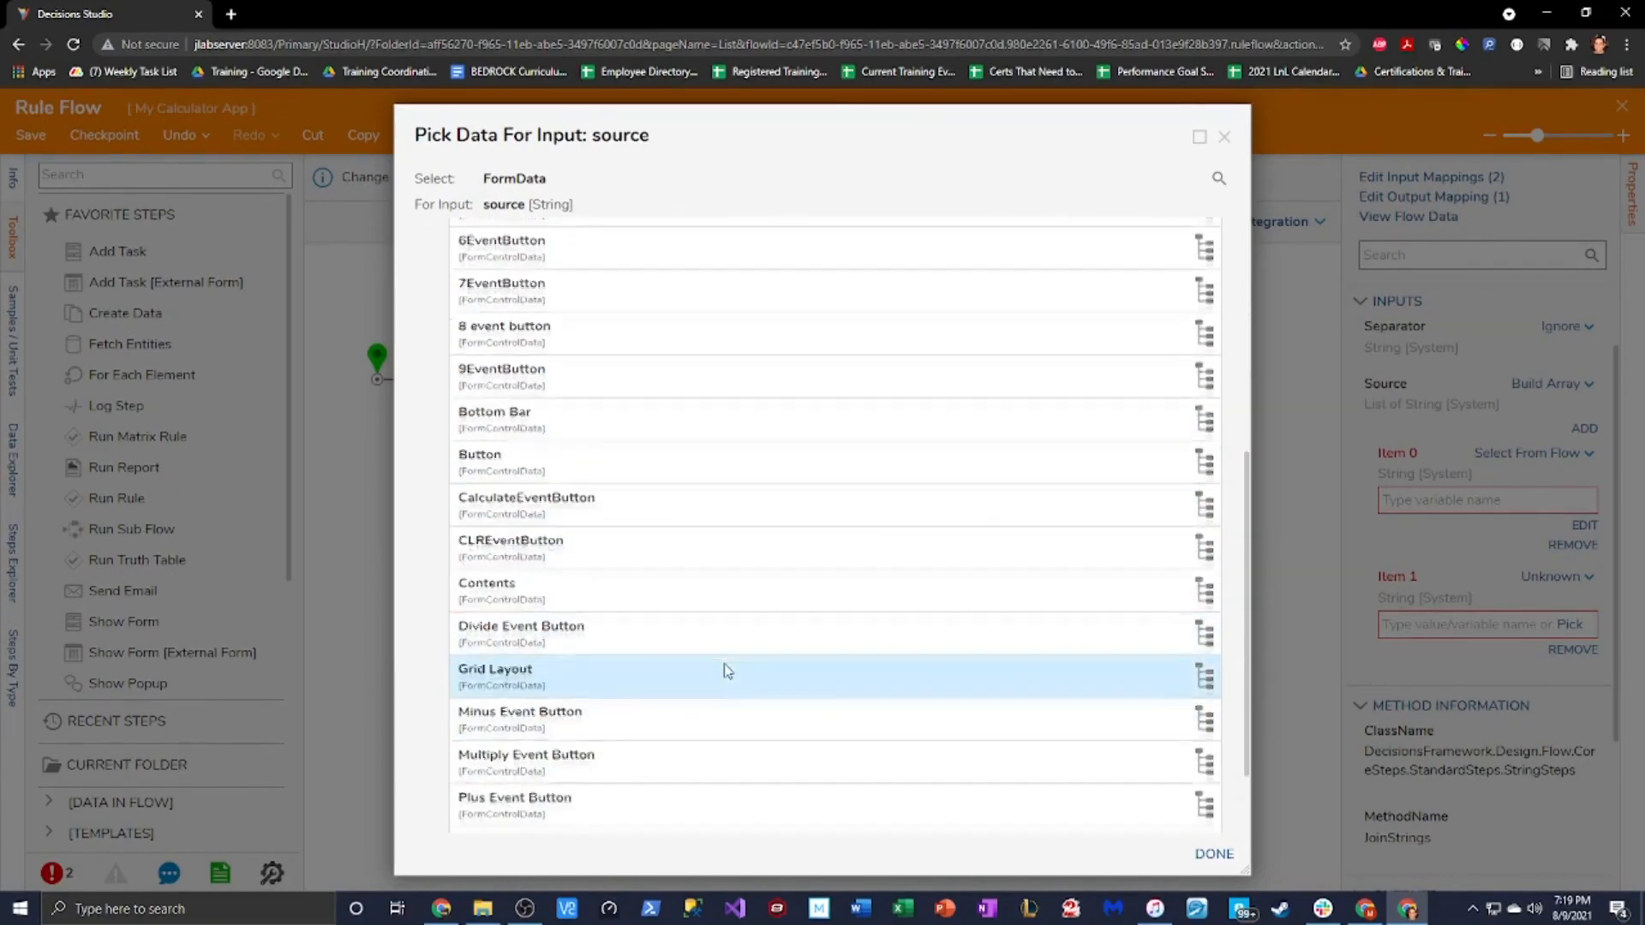
pyautogui.scroll(-2, 723, 667)
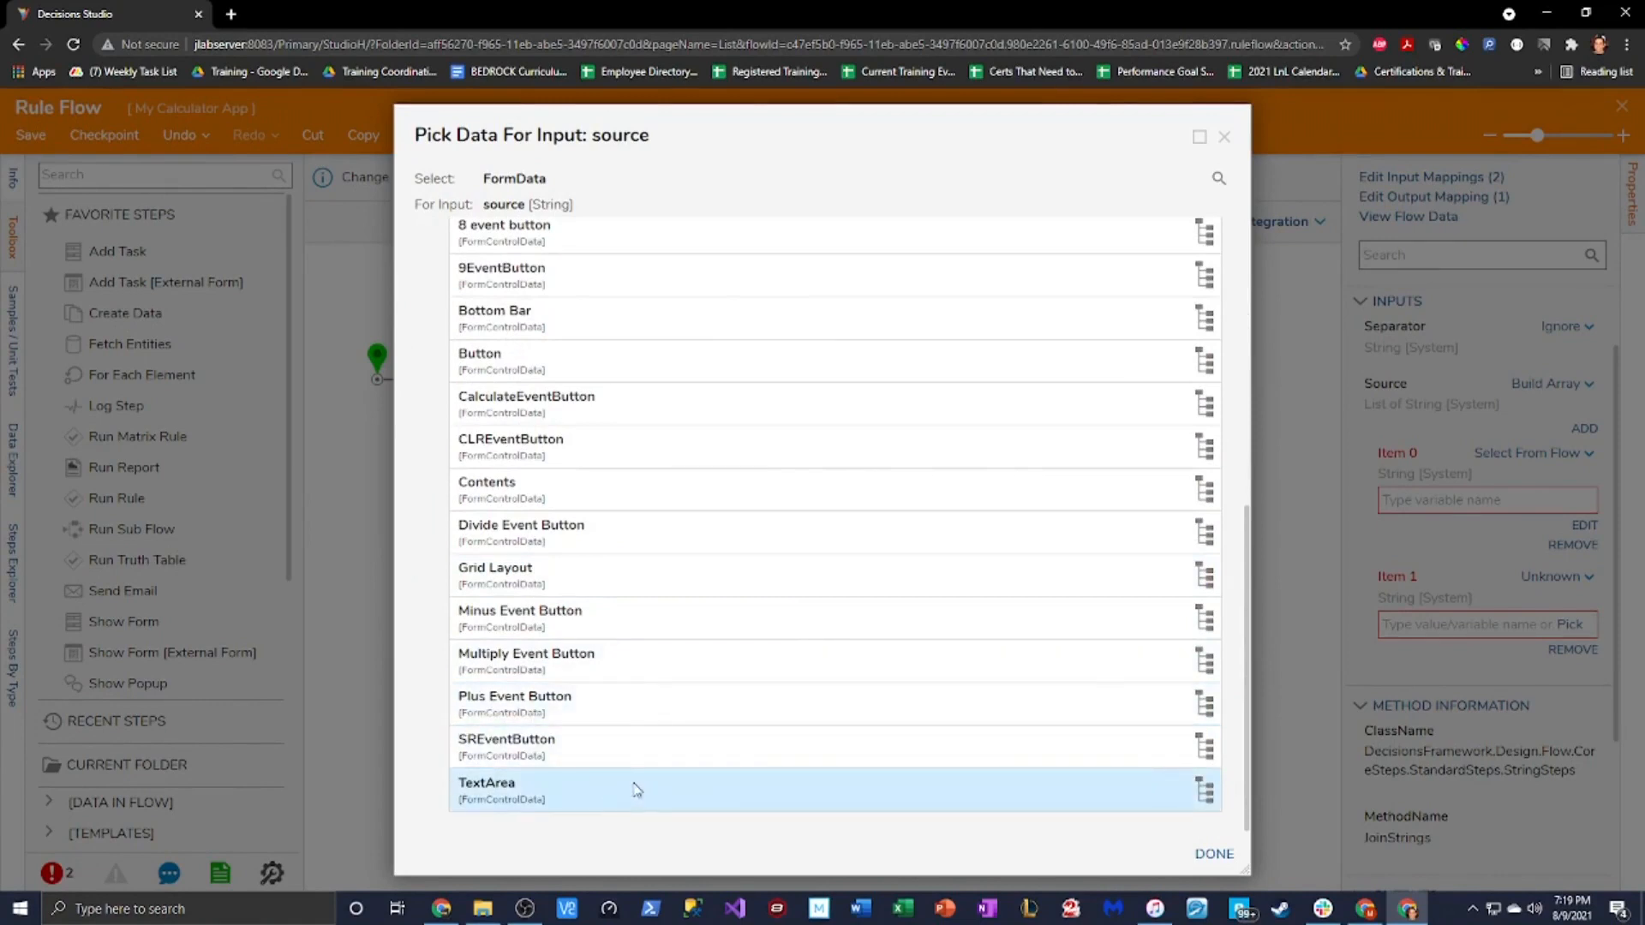
pyautogui.click(655, 803)
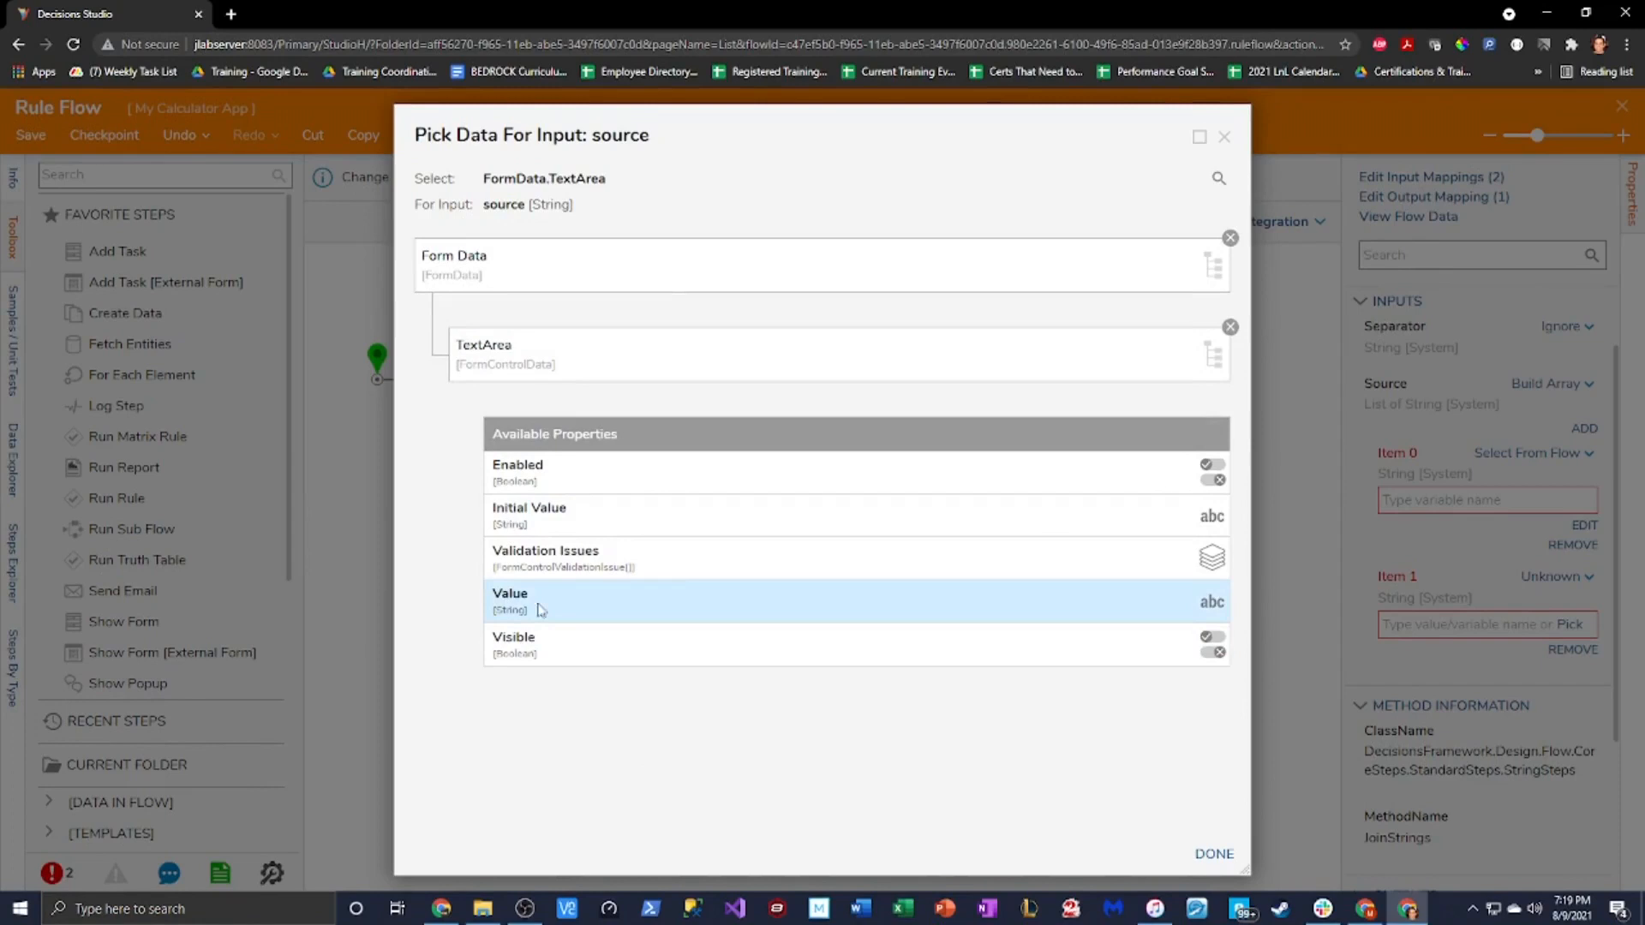
pyautogui.click(579, 609)
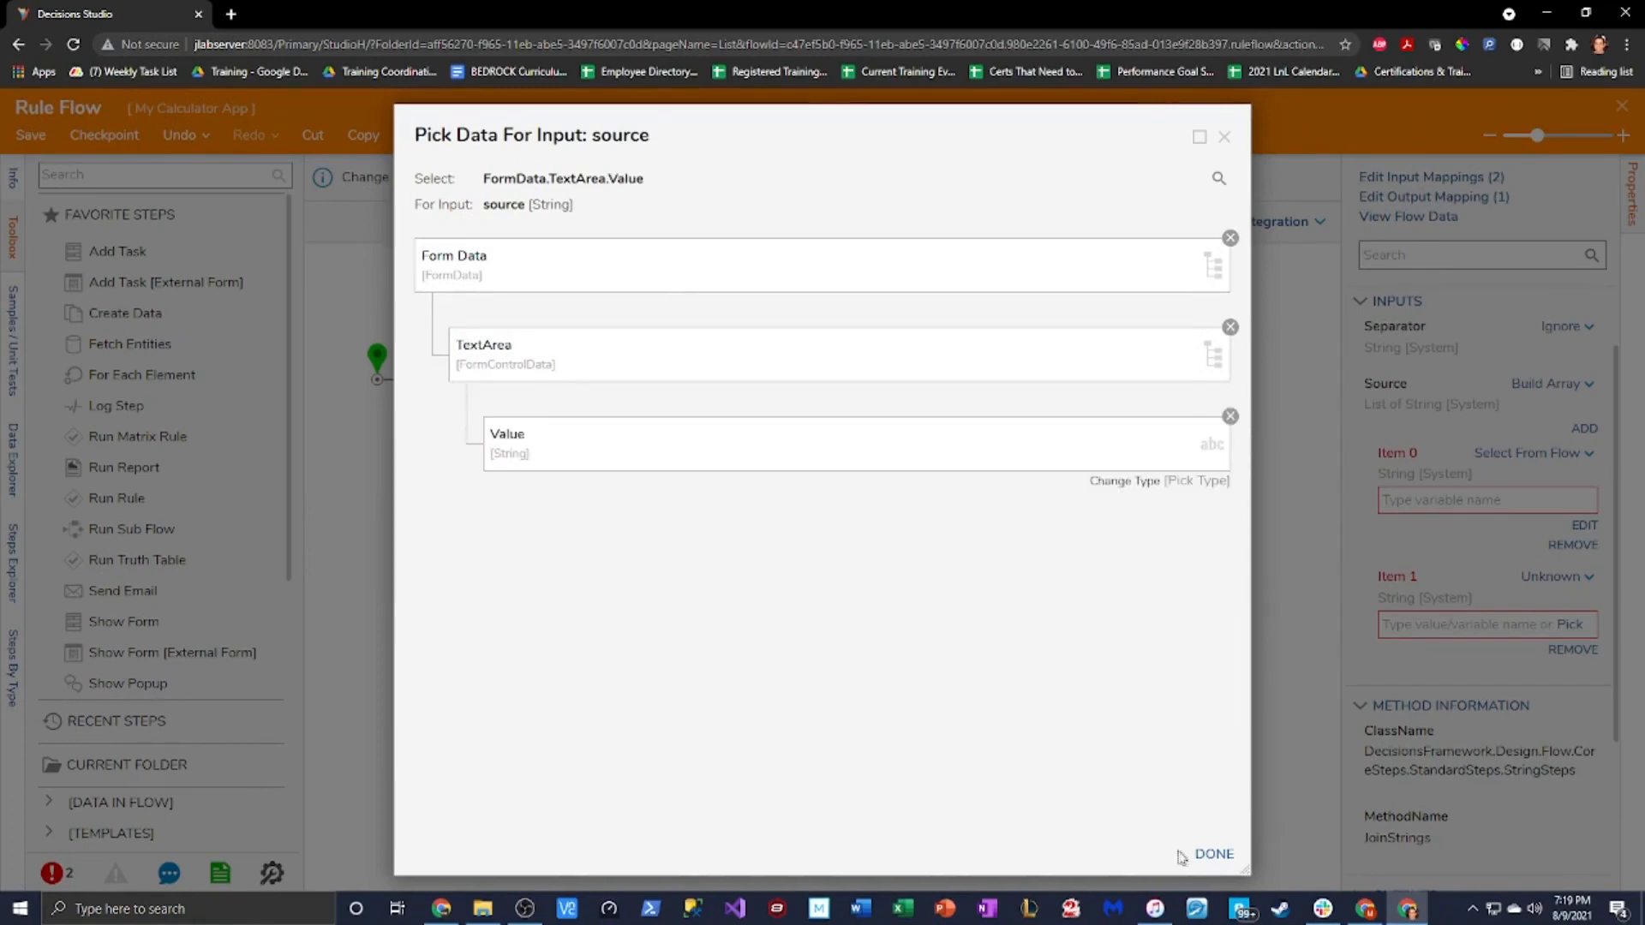
pyautogui.click(1230, 416)
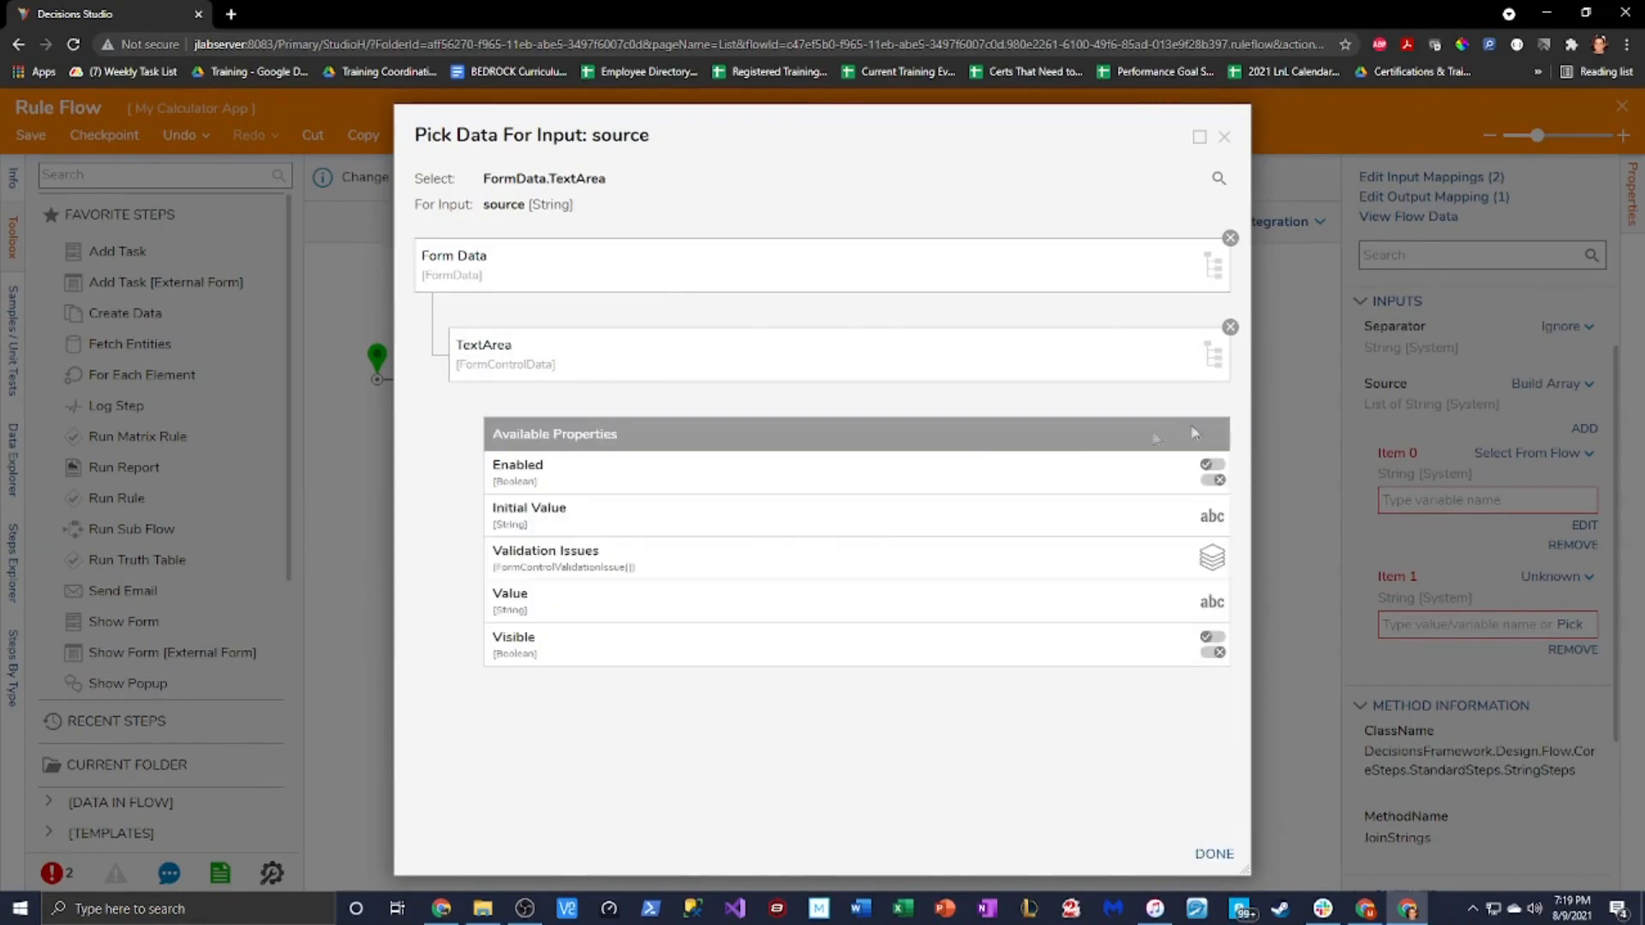
pyautogui.click(561, 518)
pyautogui.click(1213, 855)
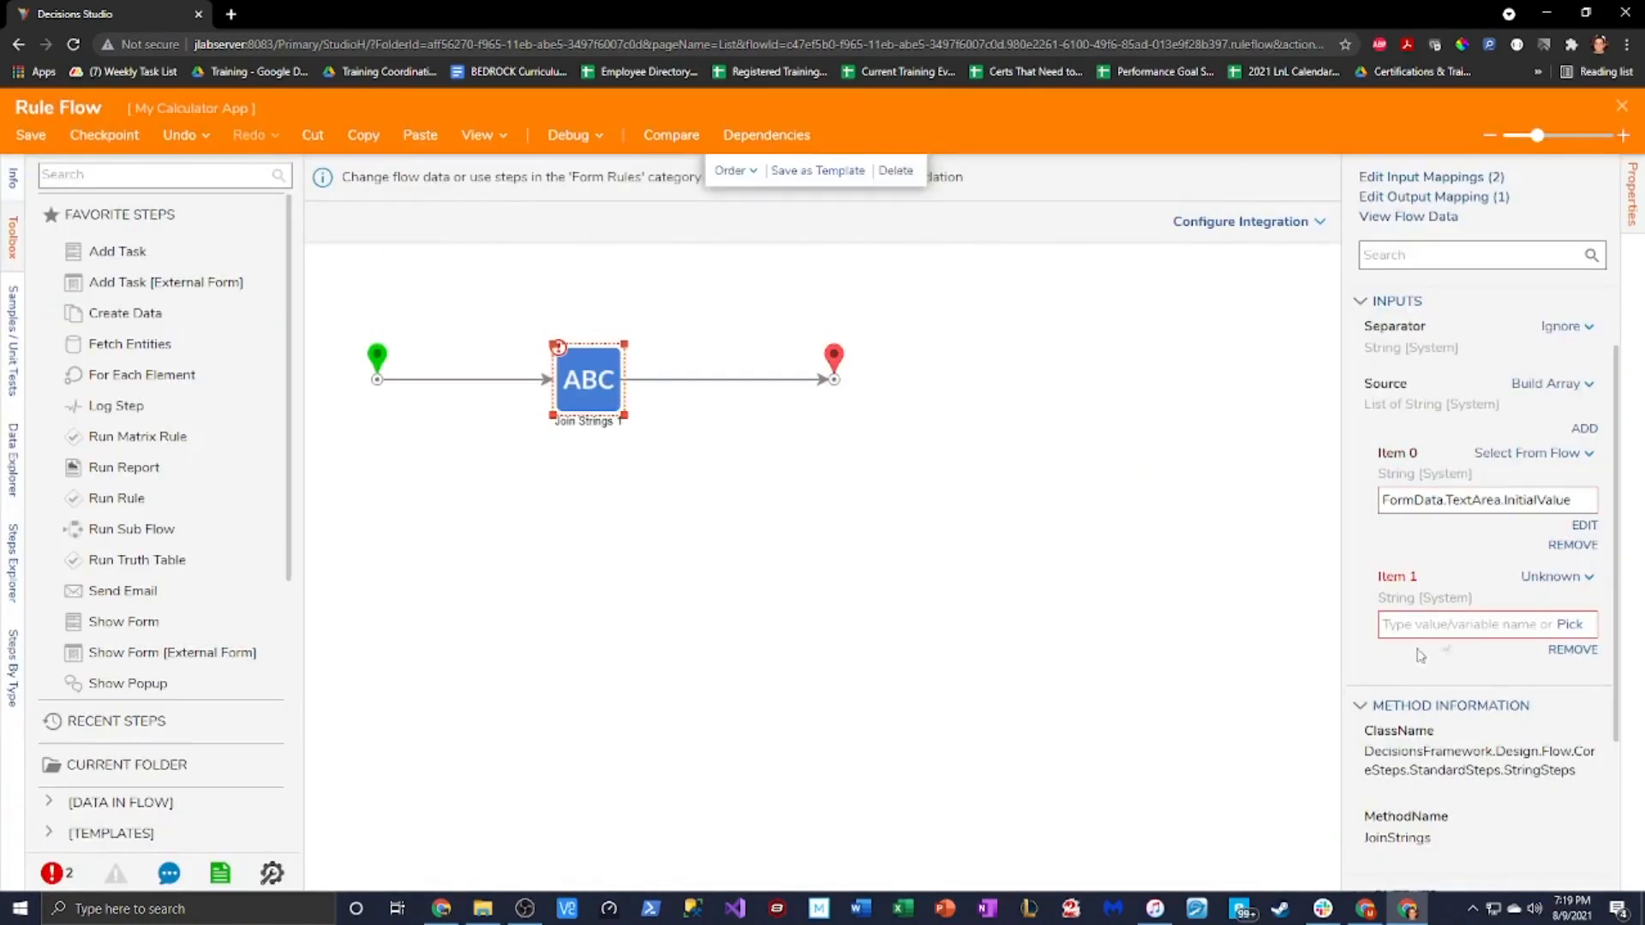
# Set Item 1 to the constant 1
pyautogui.click(1556, 577)
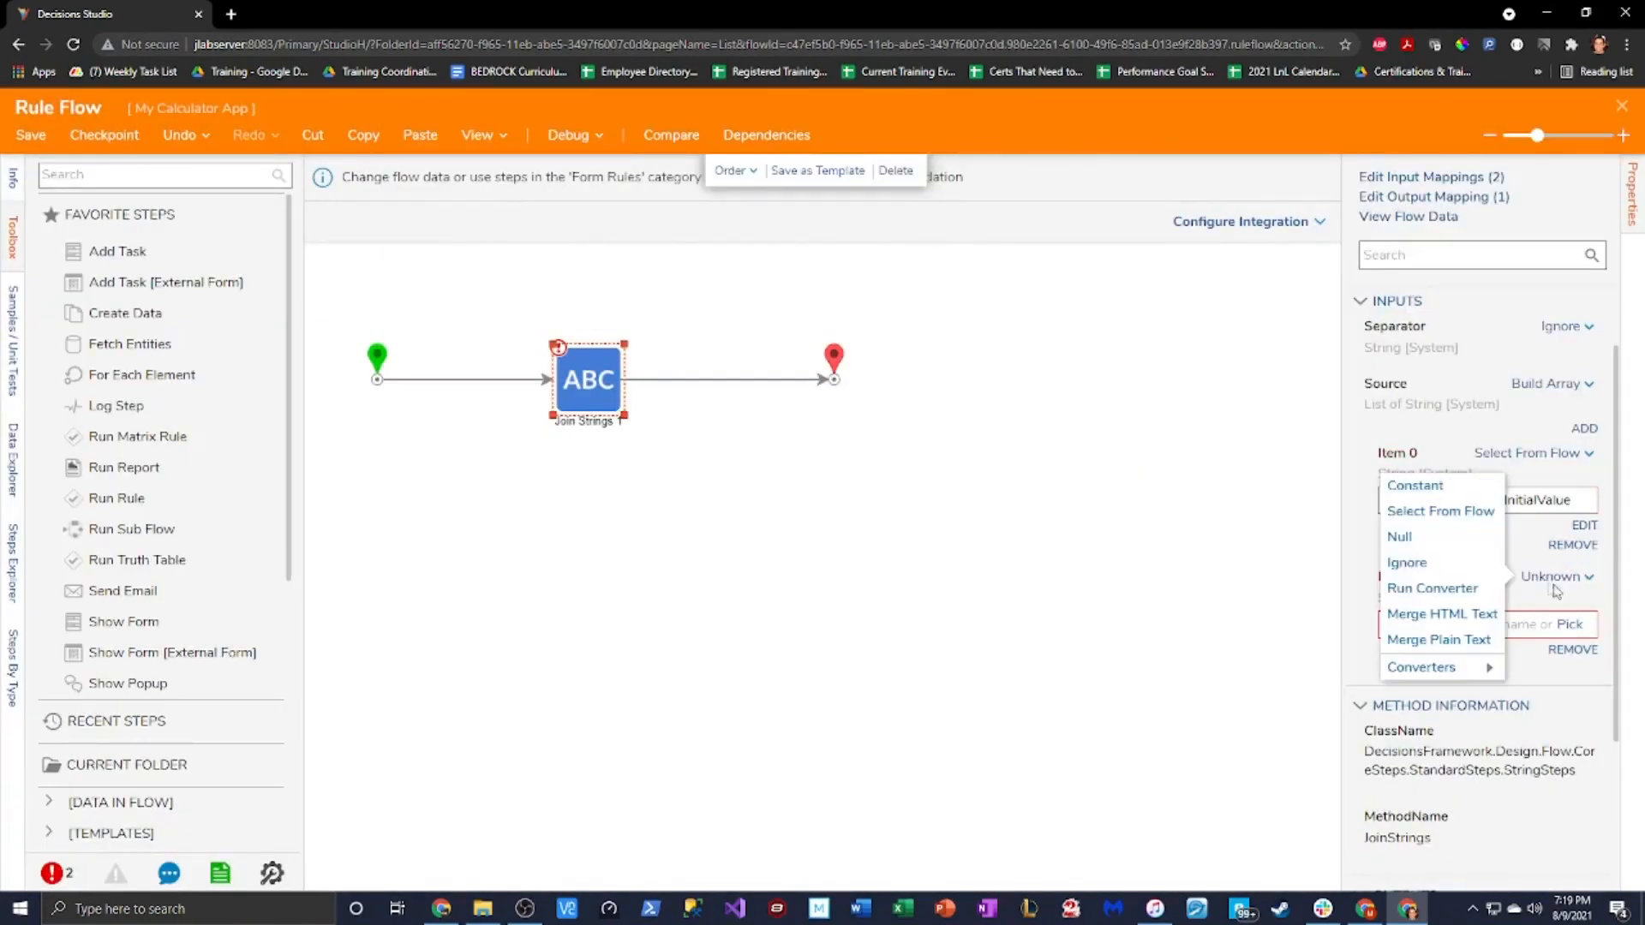
pyautogui.click(1415, 485)
pyautogui.write('1')
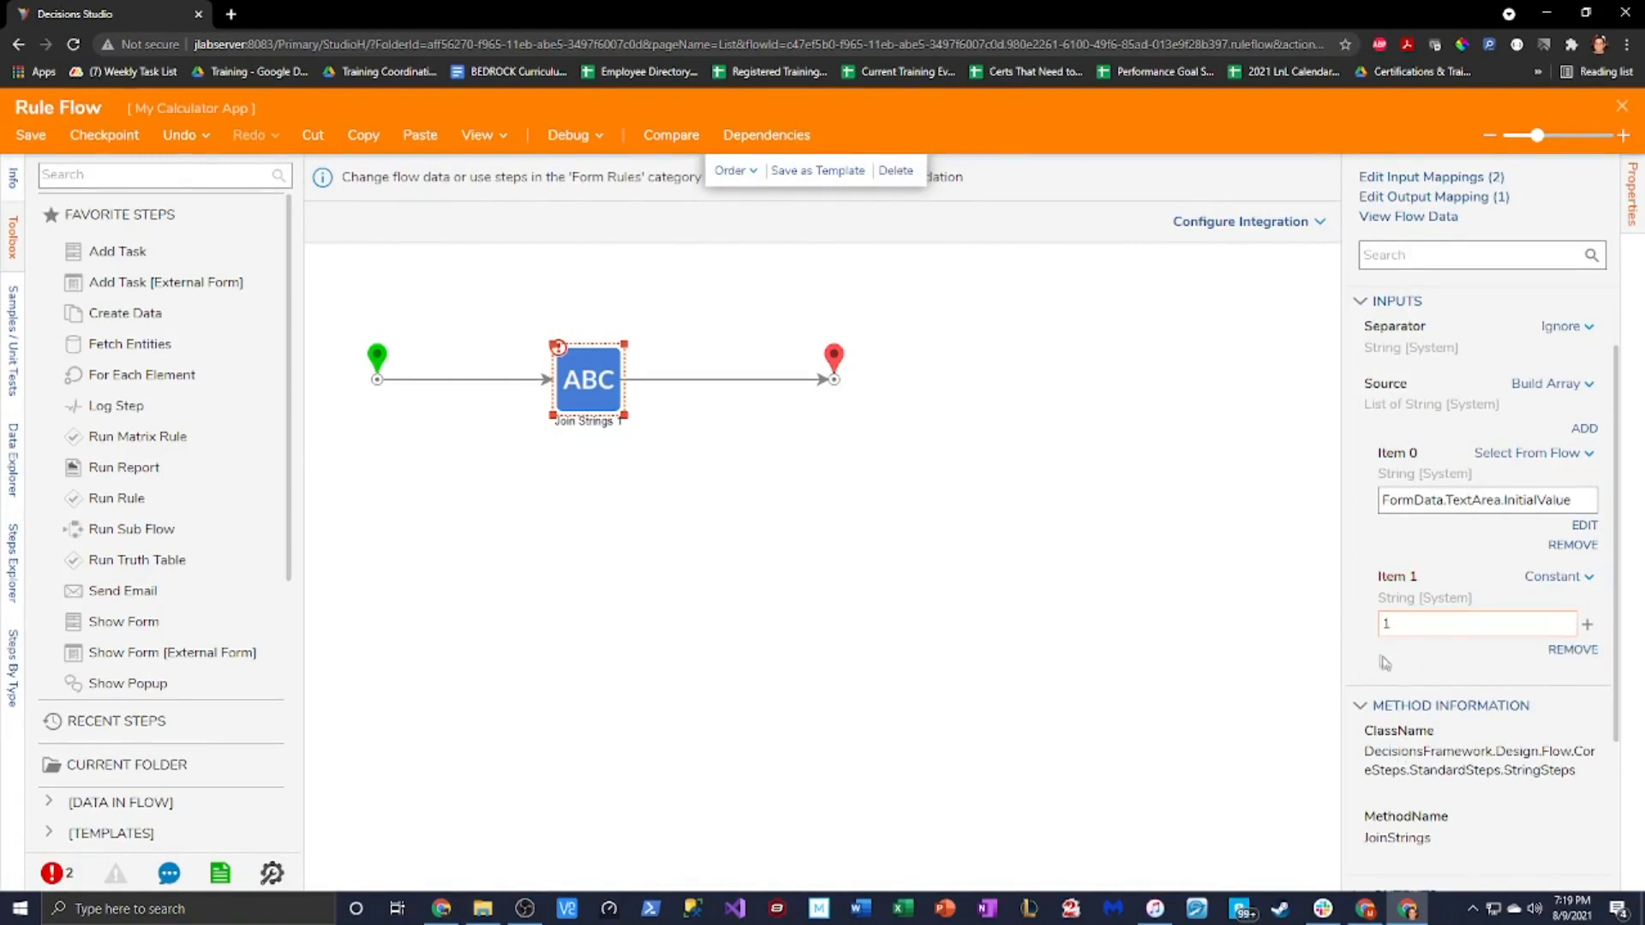
pyautogui.click(1357, 541)
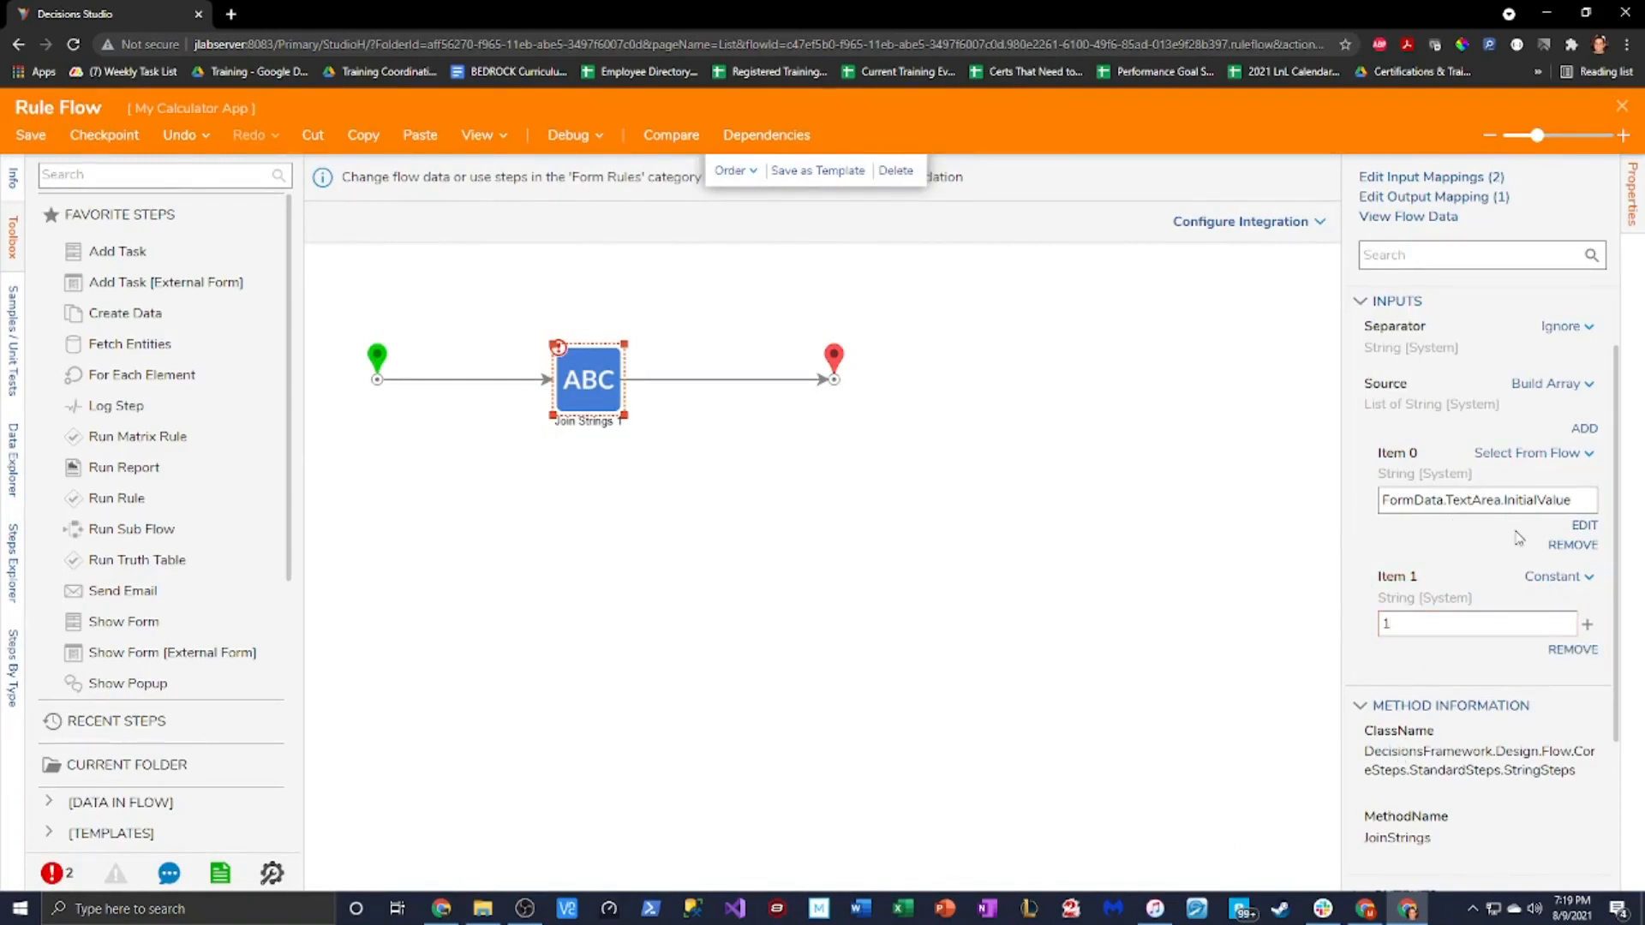
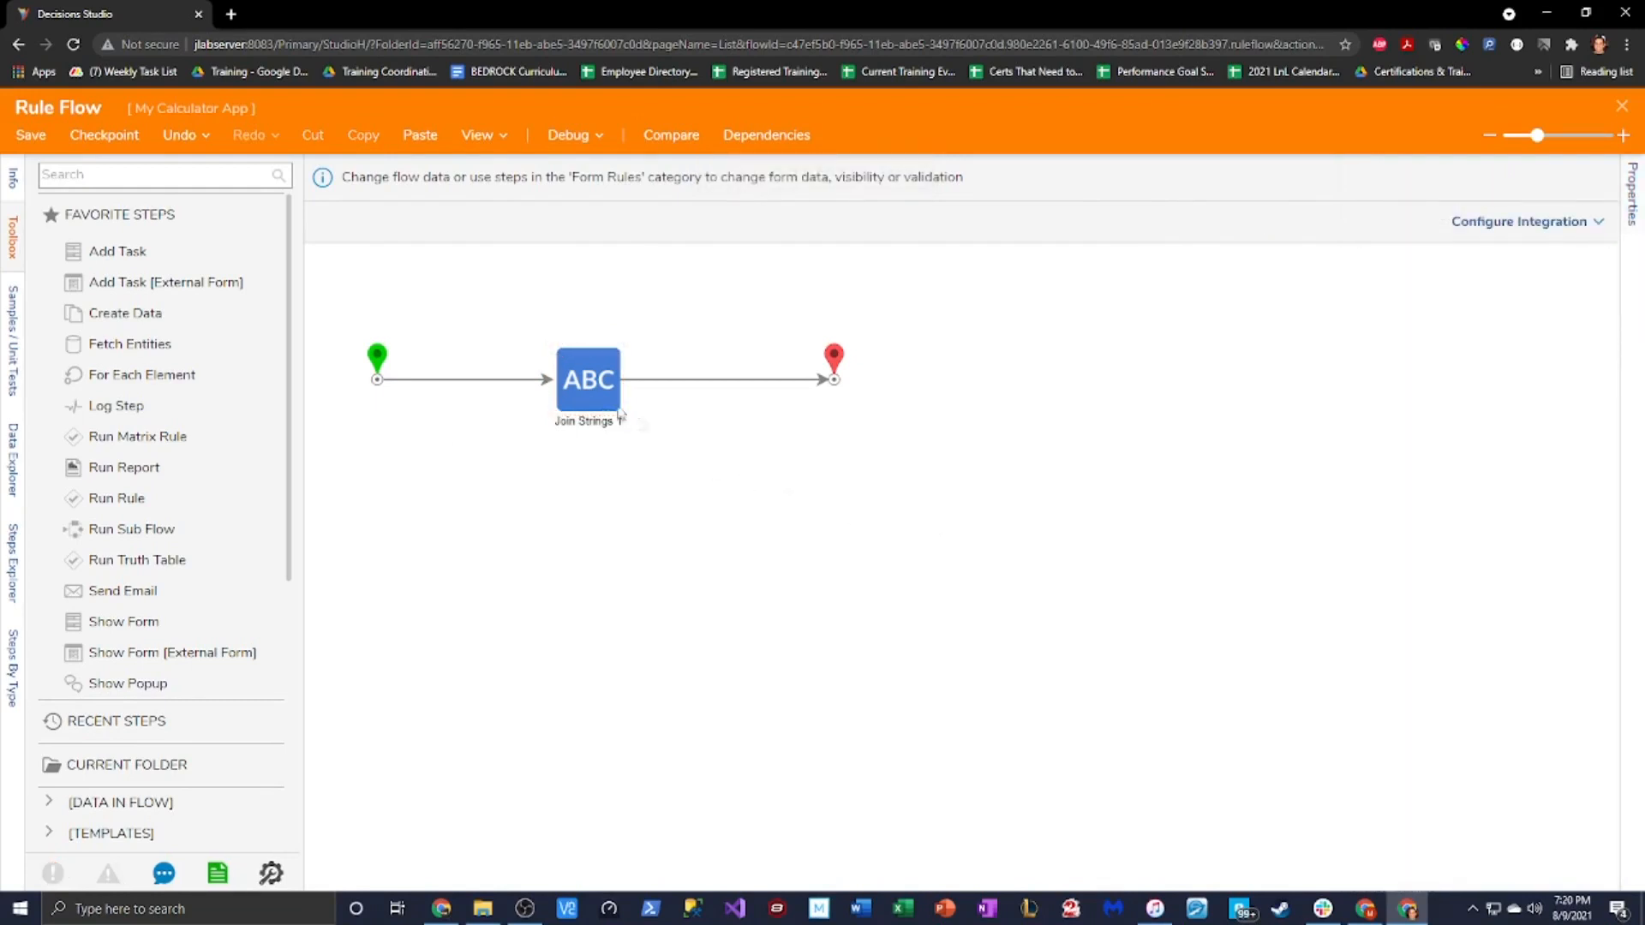
# Map Join Strings 1's output onto FormData > TextArea > Value as Change Value
pyautogui.click(1427, 199)
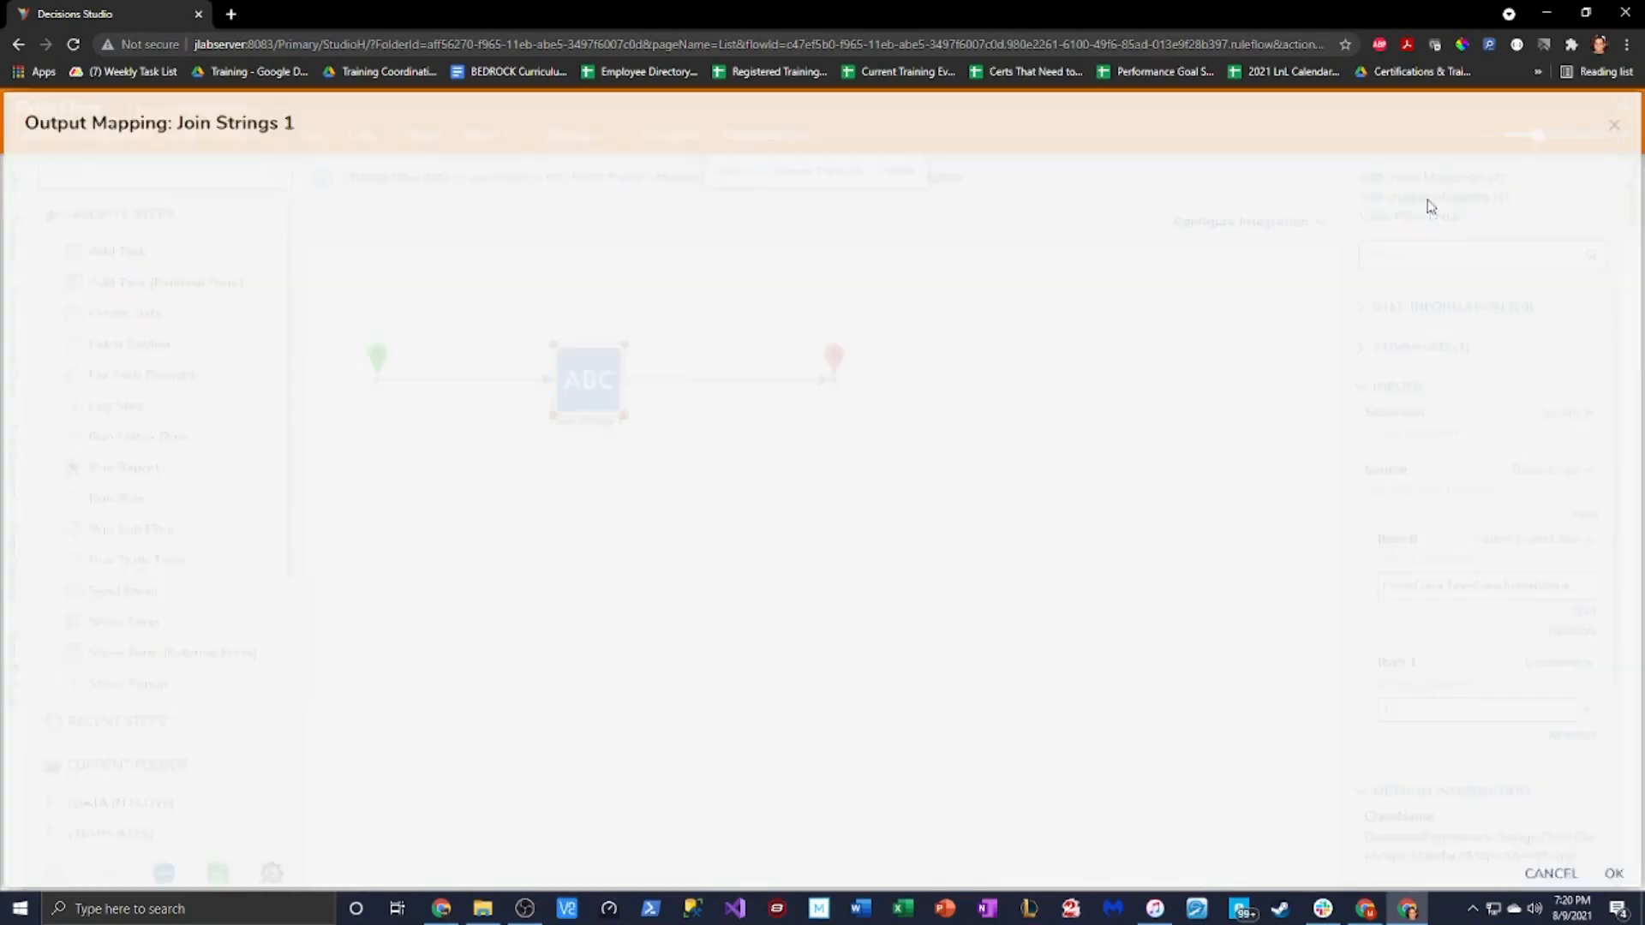
pyautogui.click(1615, 125)
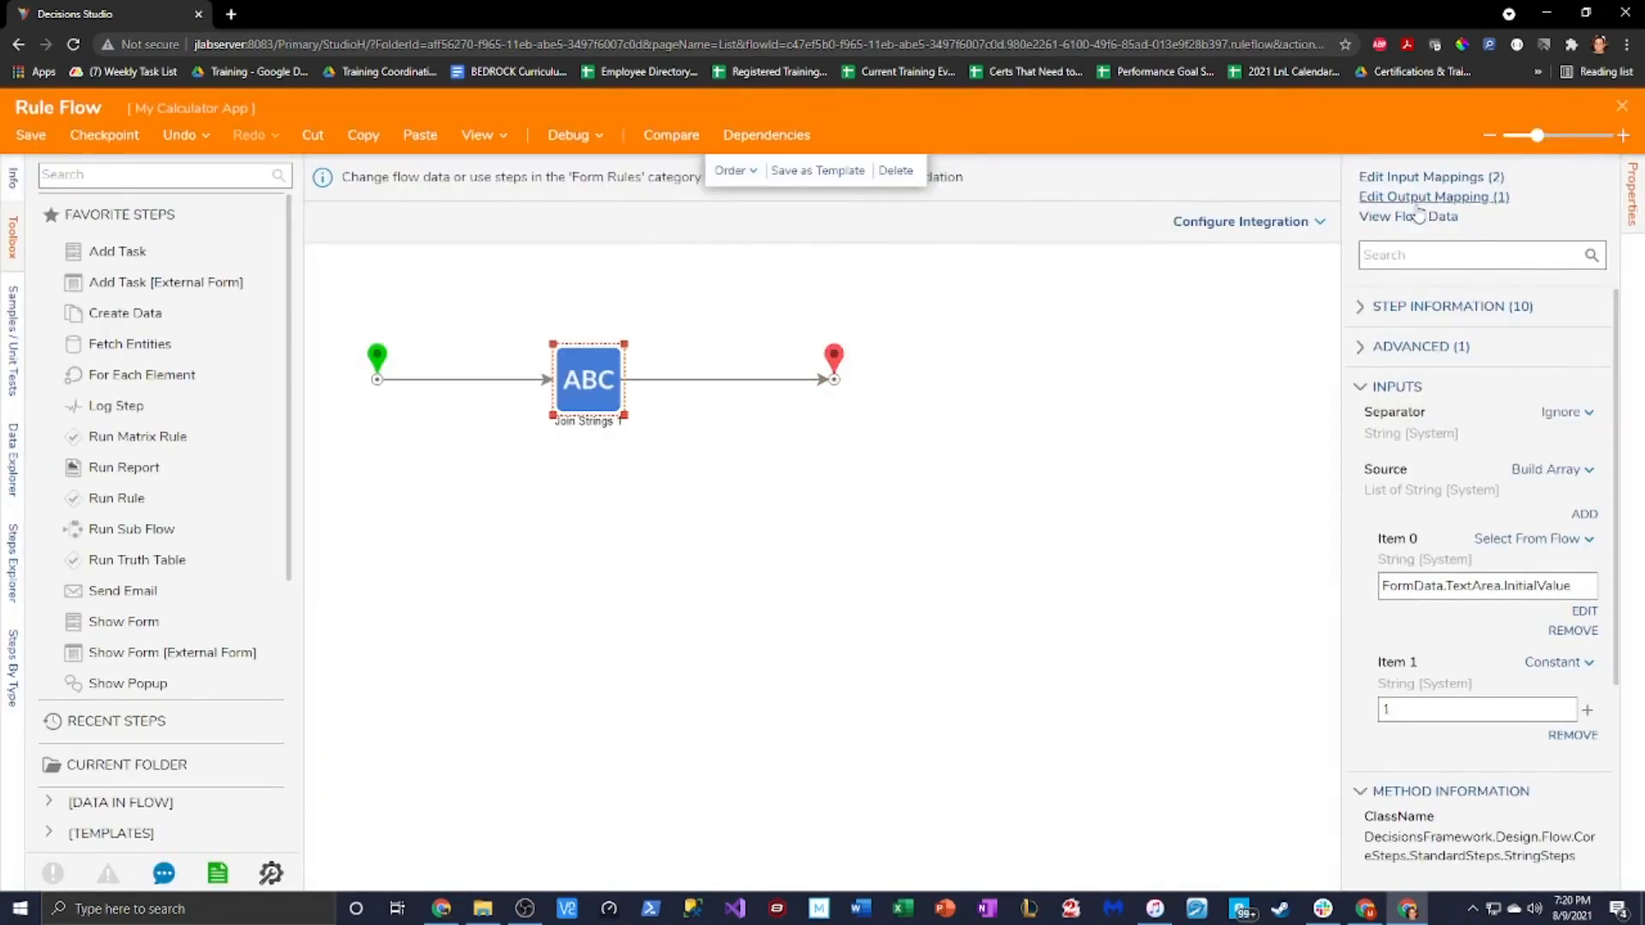
pyautogui.scroll(-3, 1465, 514)
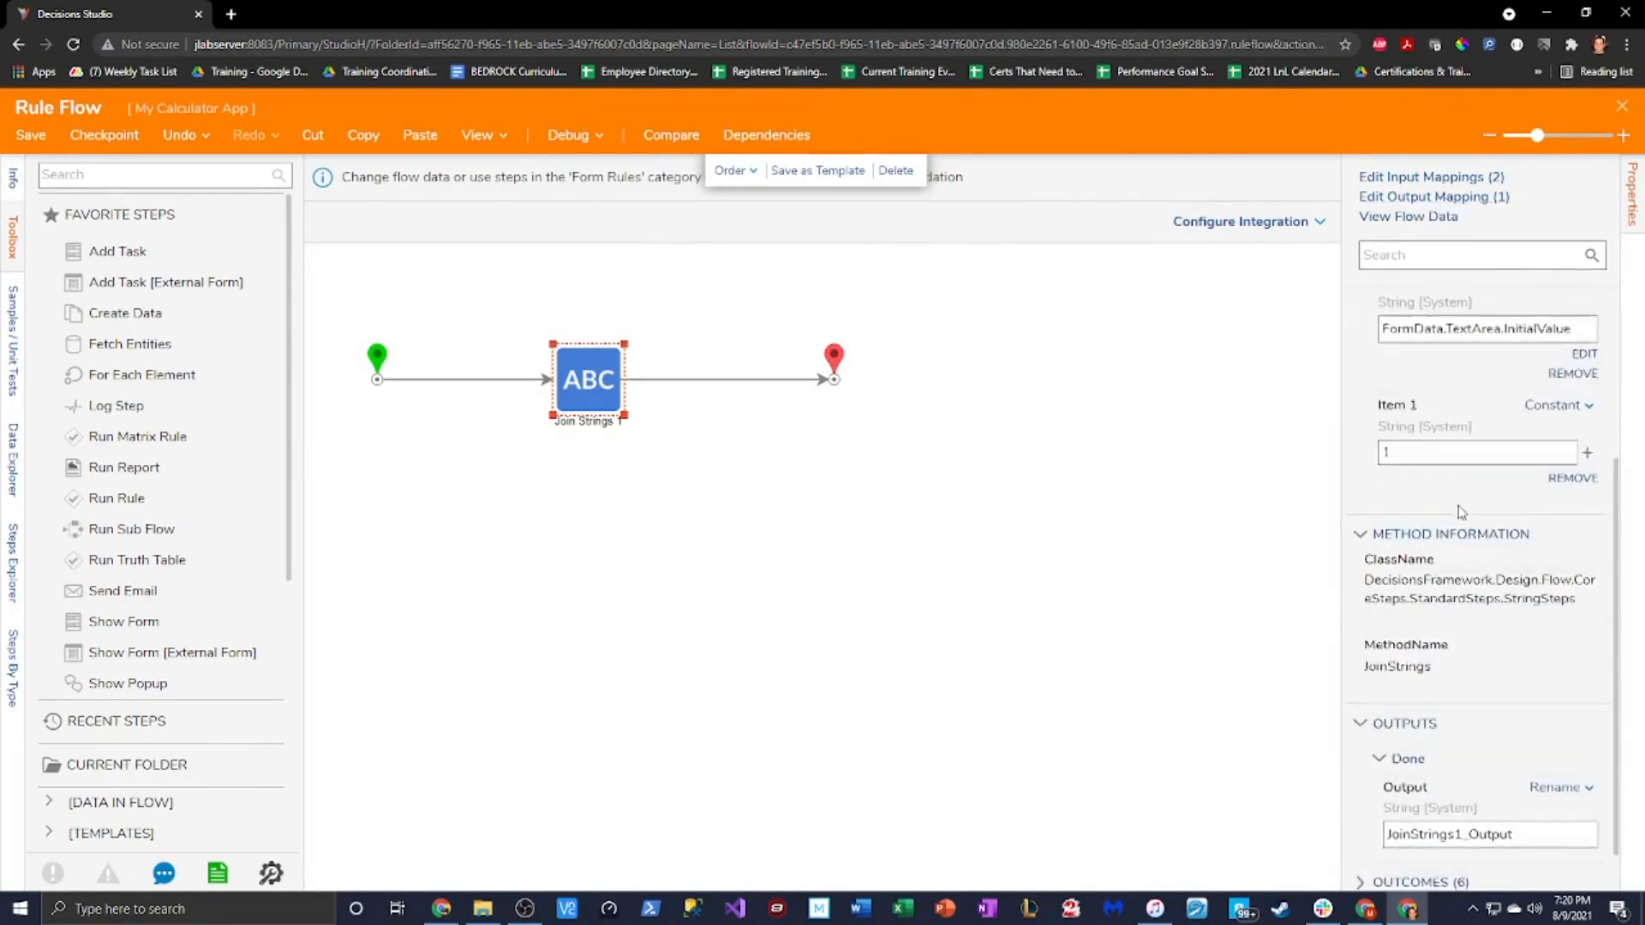
pyautogui.click(1559, 736)
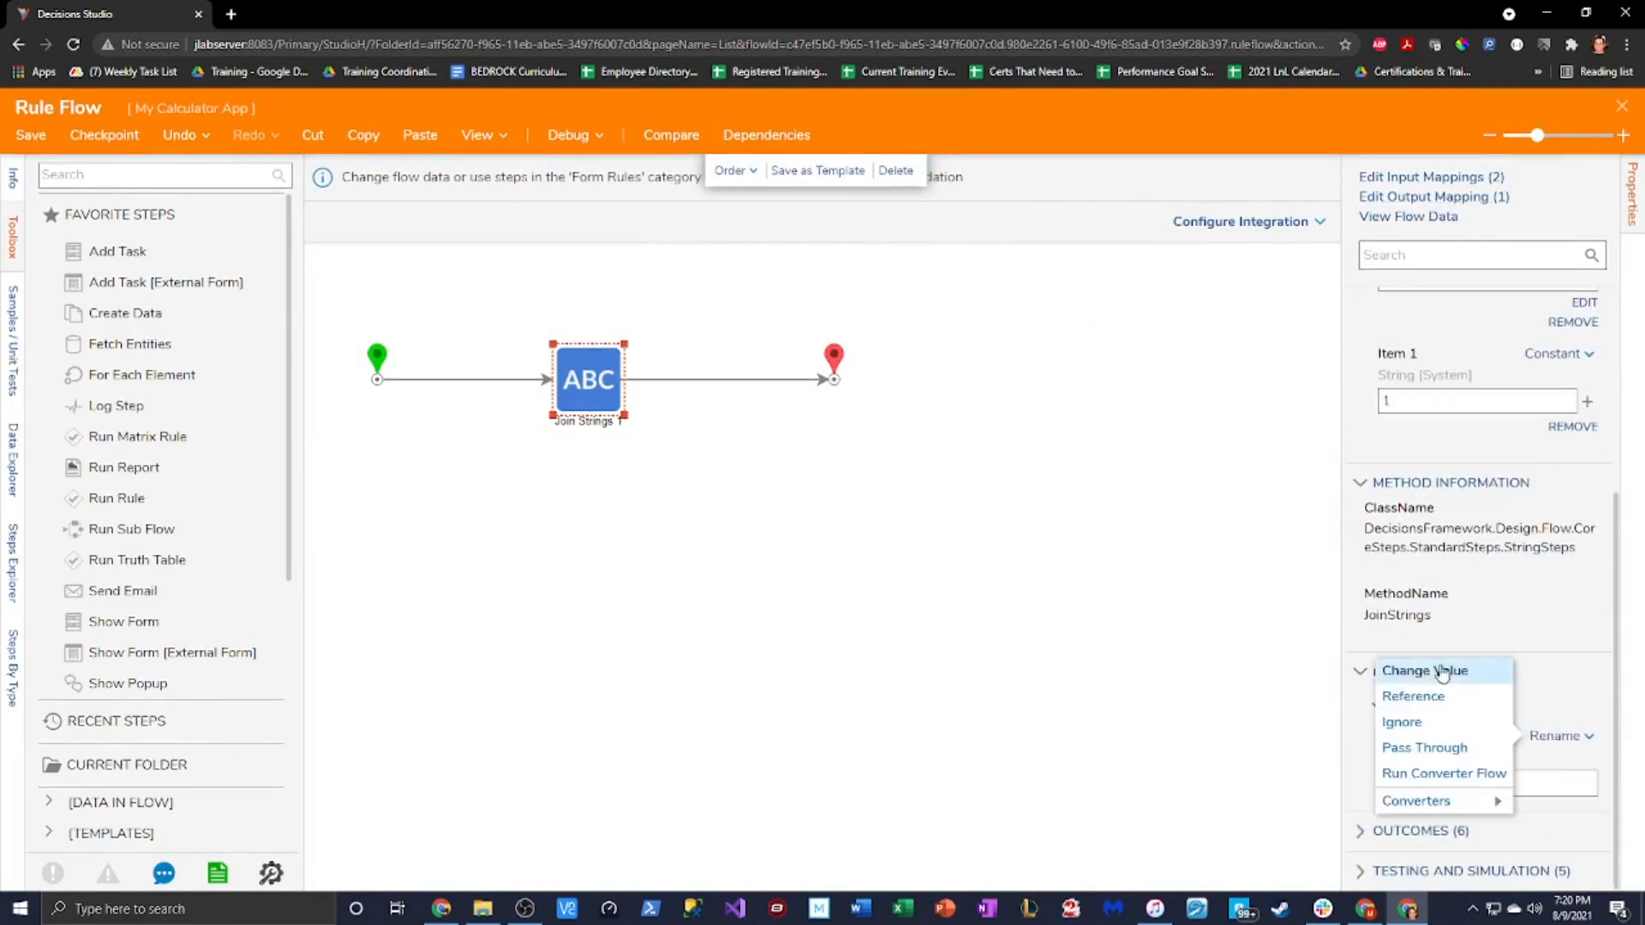
pyautogui.click(1574, 711)
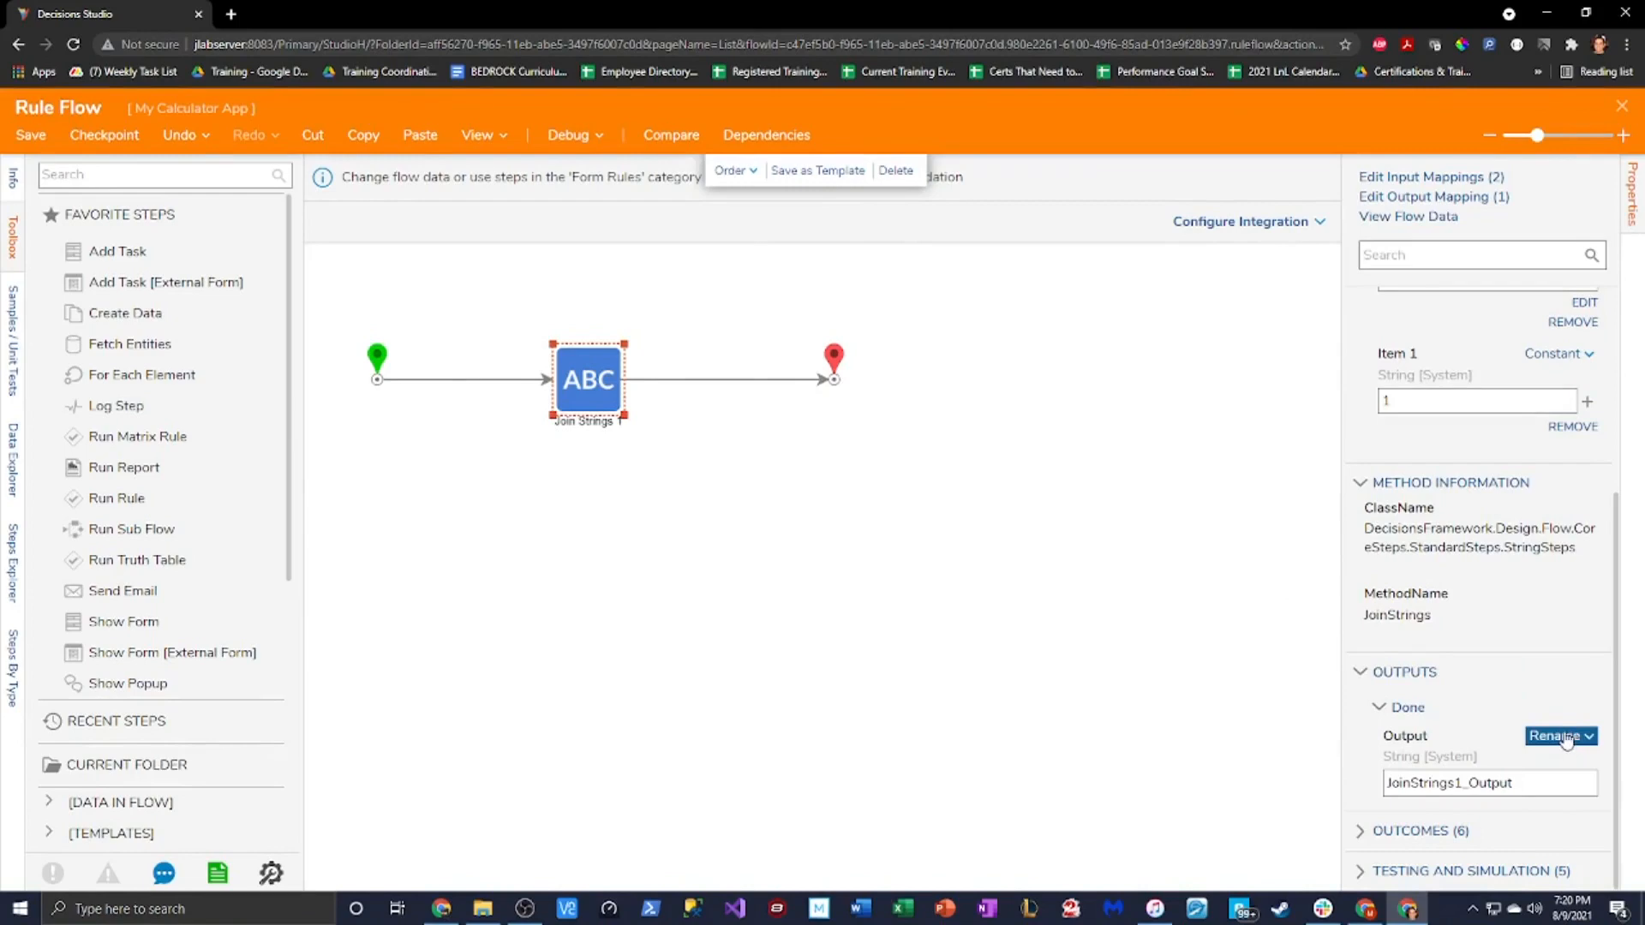
pyautogui.click(1431, 197)
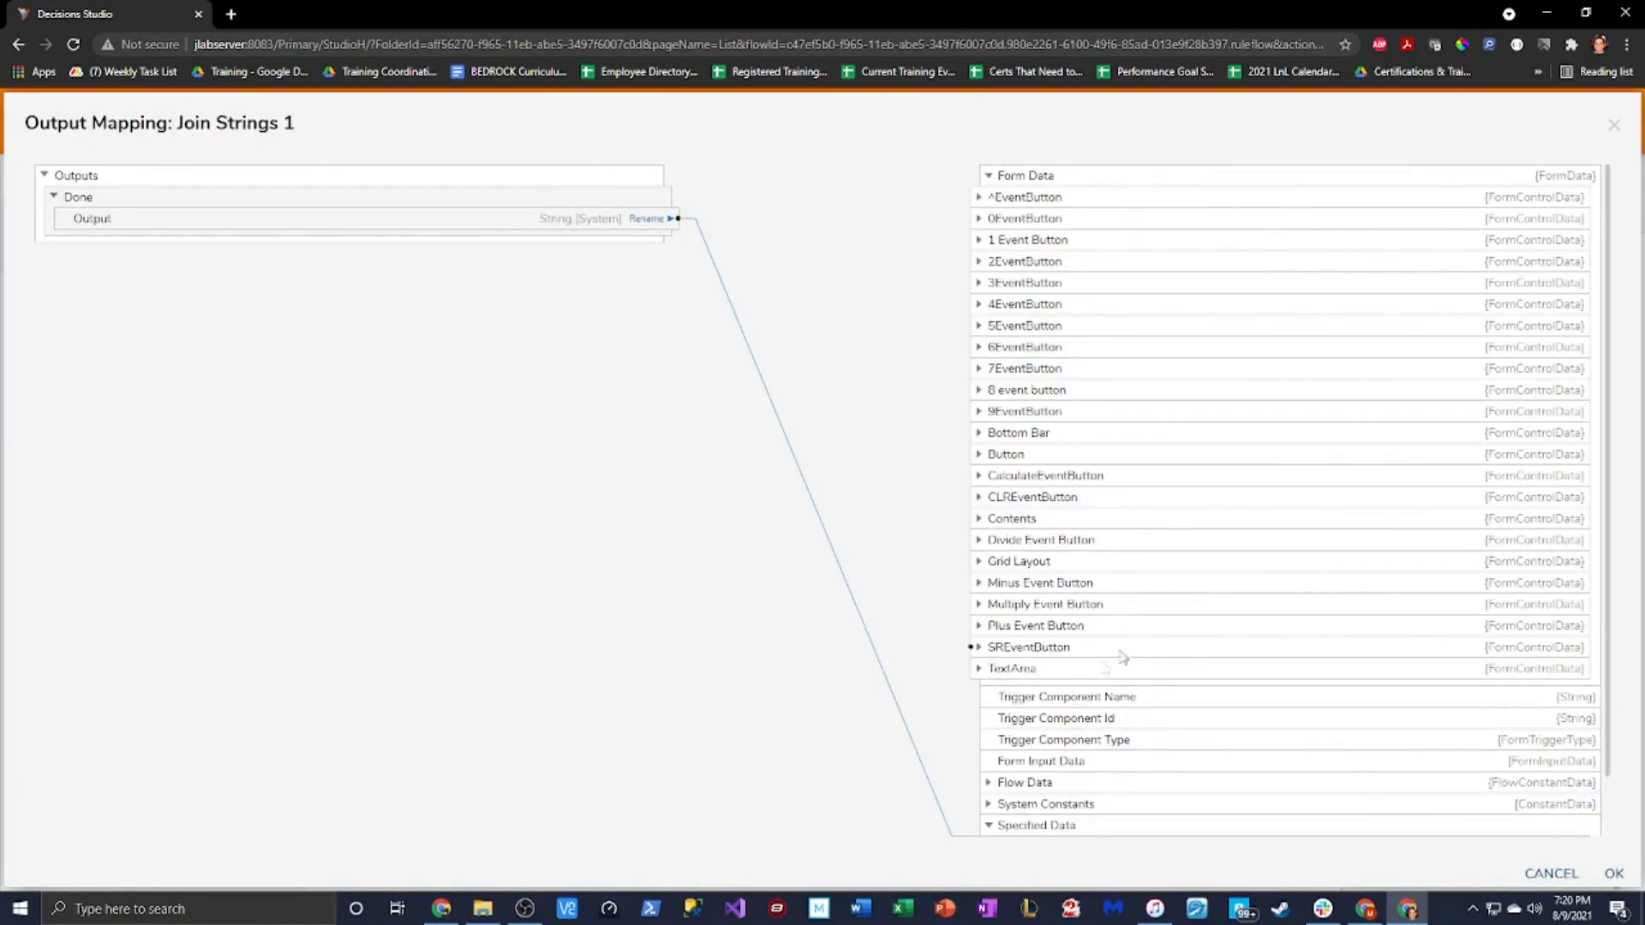
pyautogui.click(979, 669)
pyautogui.moveTo(677, 218); pyautogui.dragTo(960, 754)
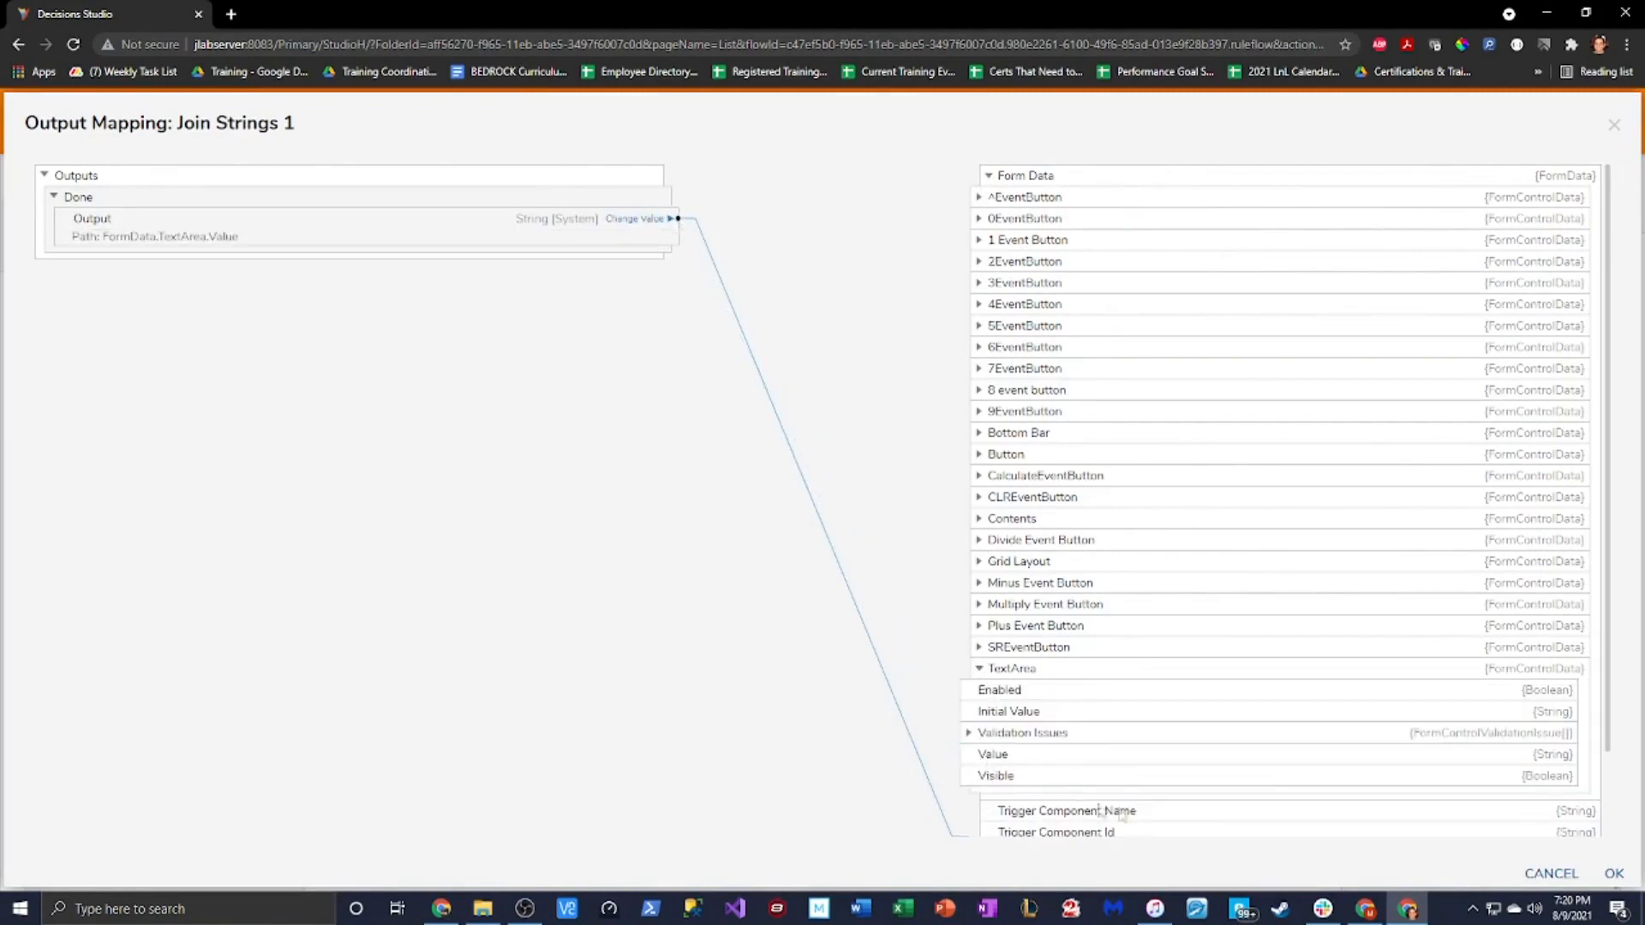
pyautogui.click(1614, 873)
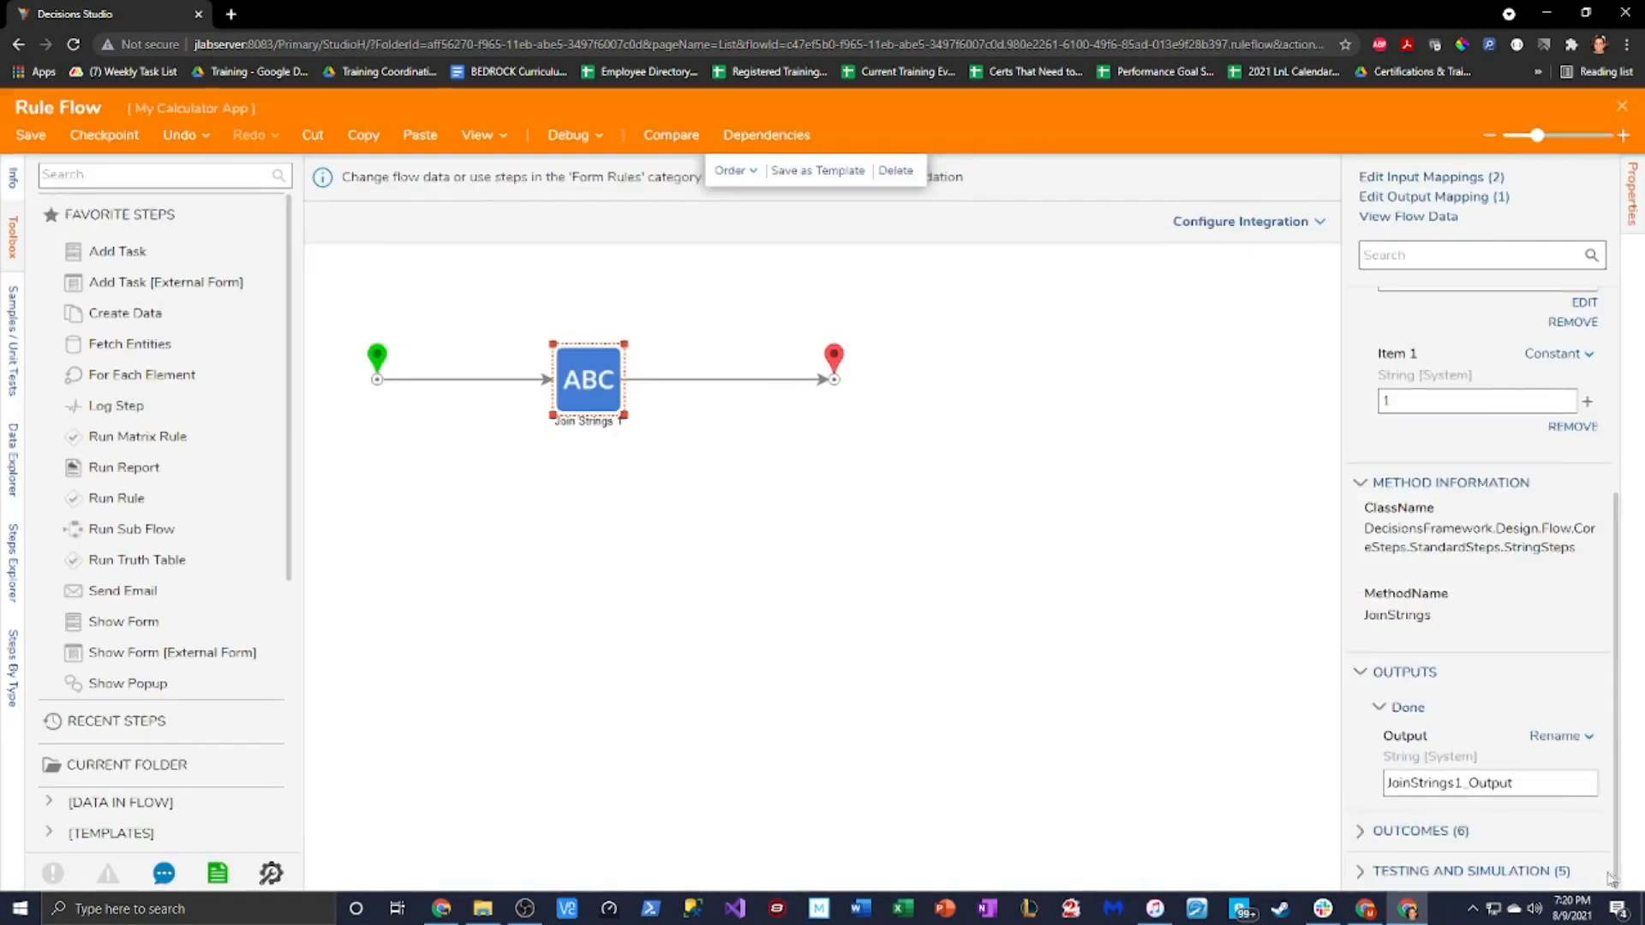
# Save and close the rule flow, then save and close the Calculator form
pyautogui.click(32, 136)
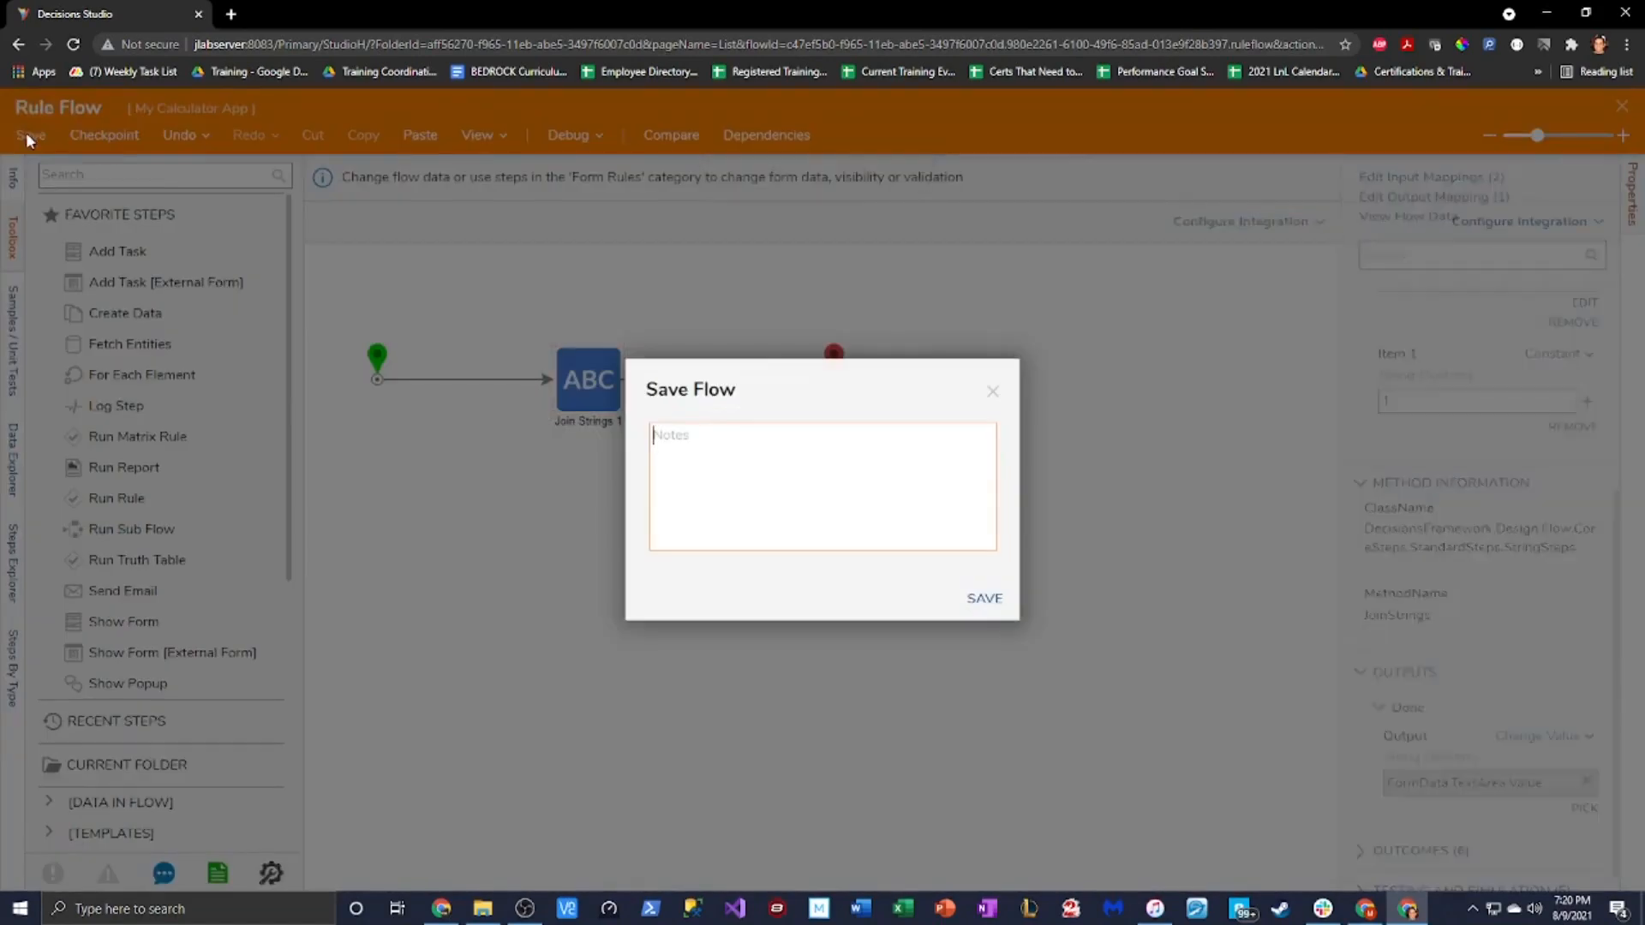
pyautogui.click(986, 595)
pyautogui.click(1622, 106)
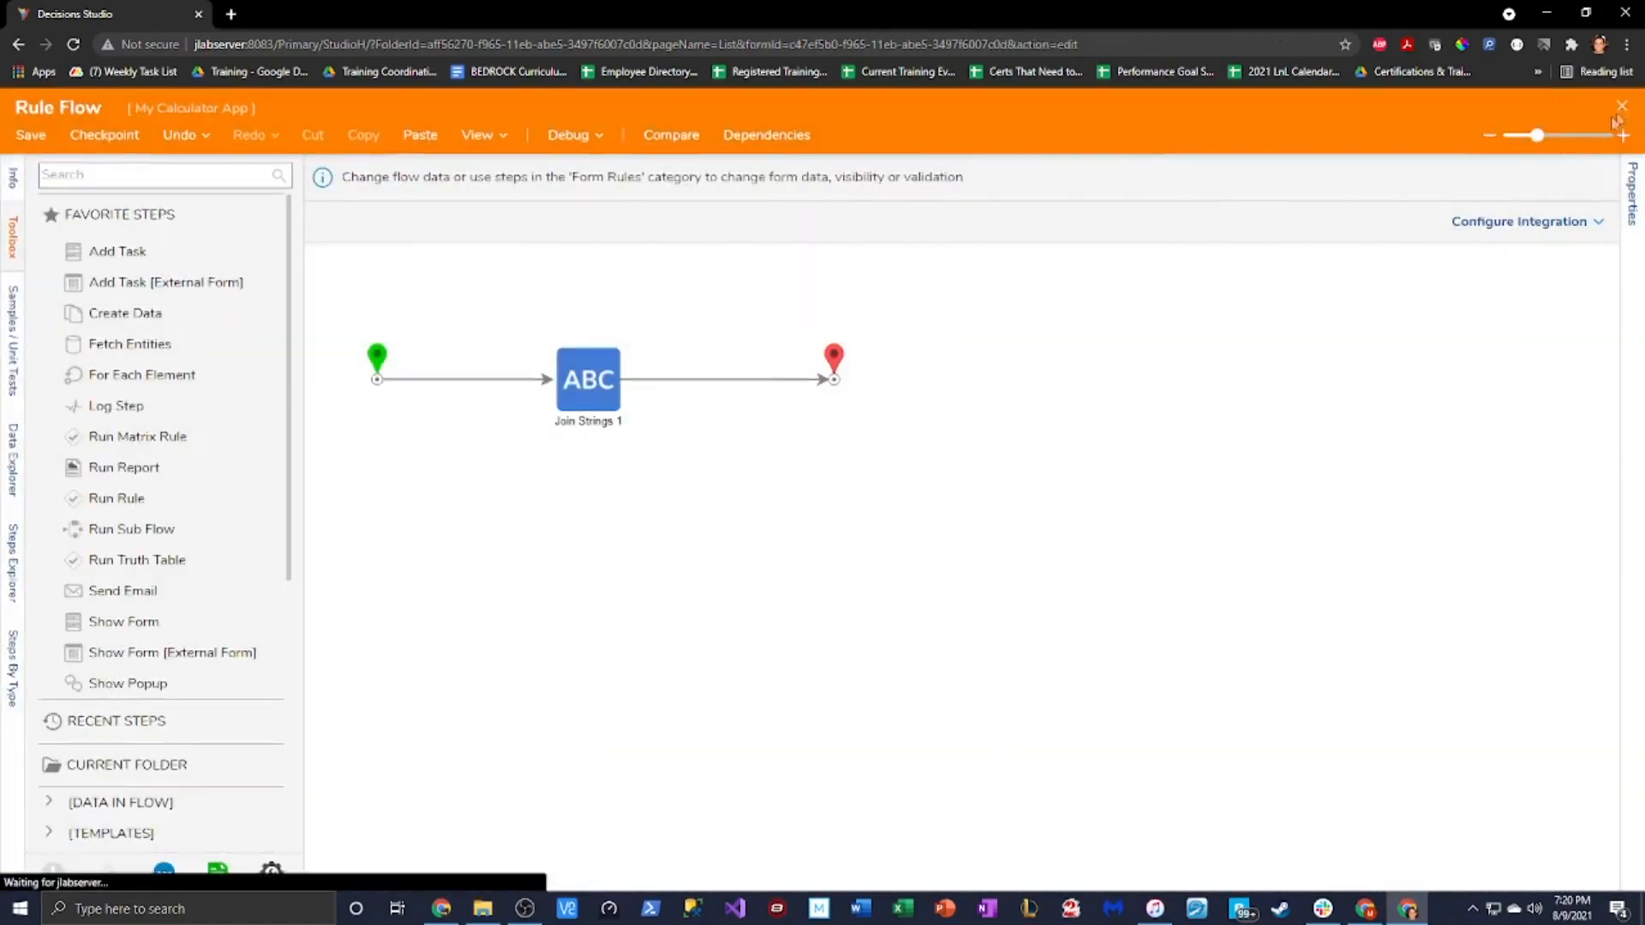
pyautogui.click(1243, 756)
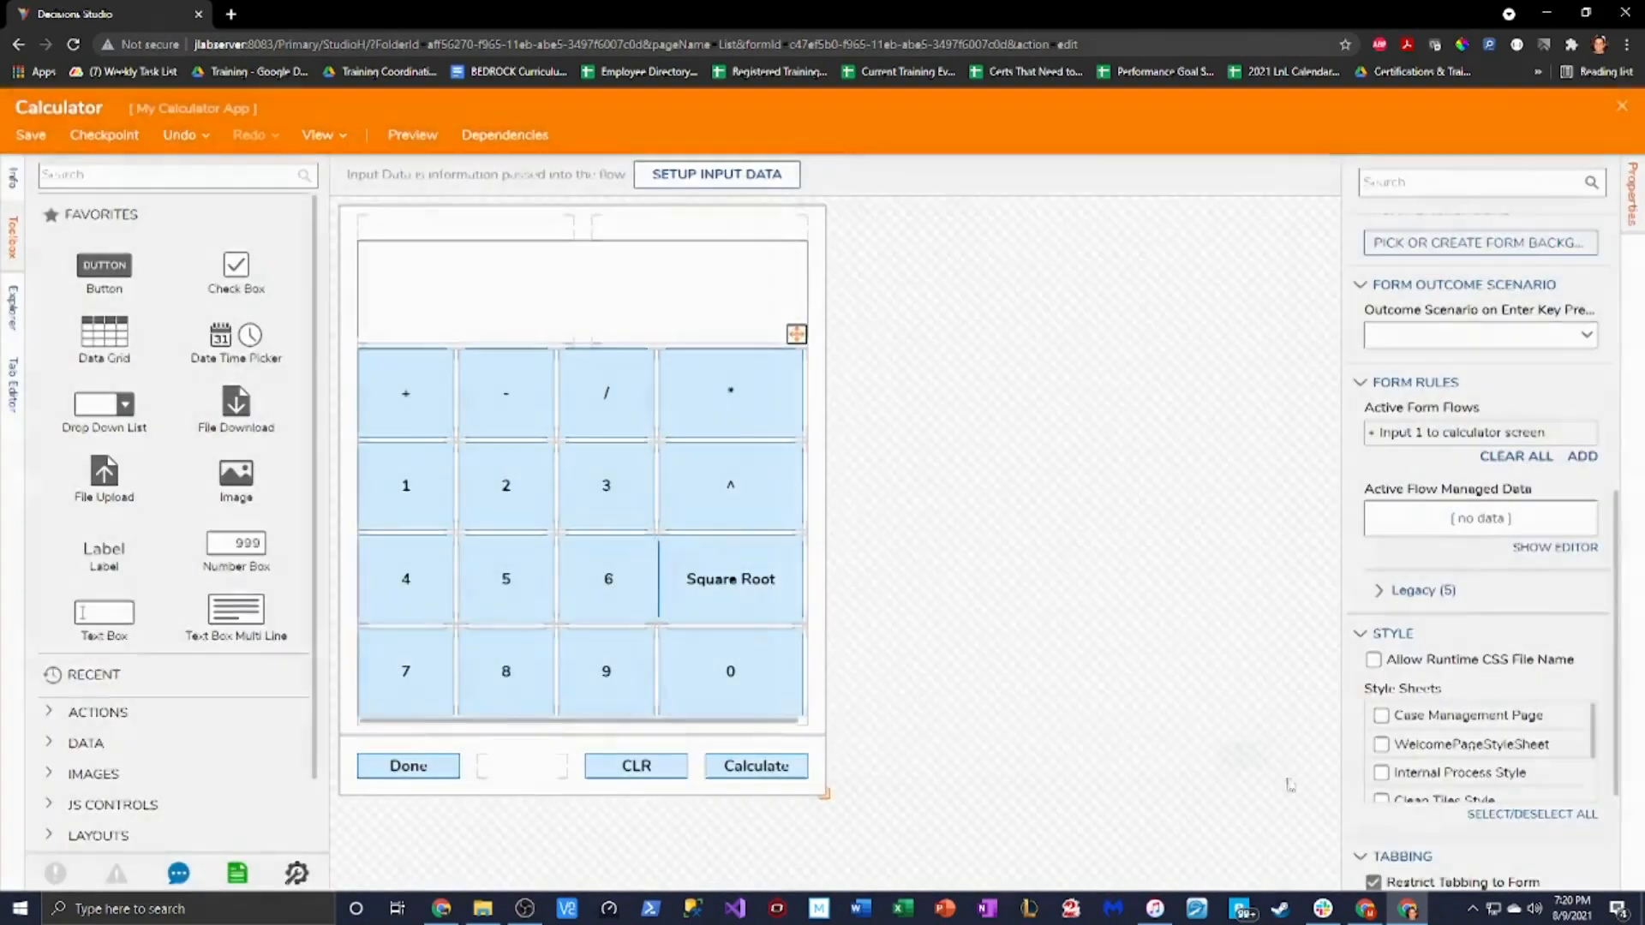
pyautogui.click(31, 135)
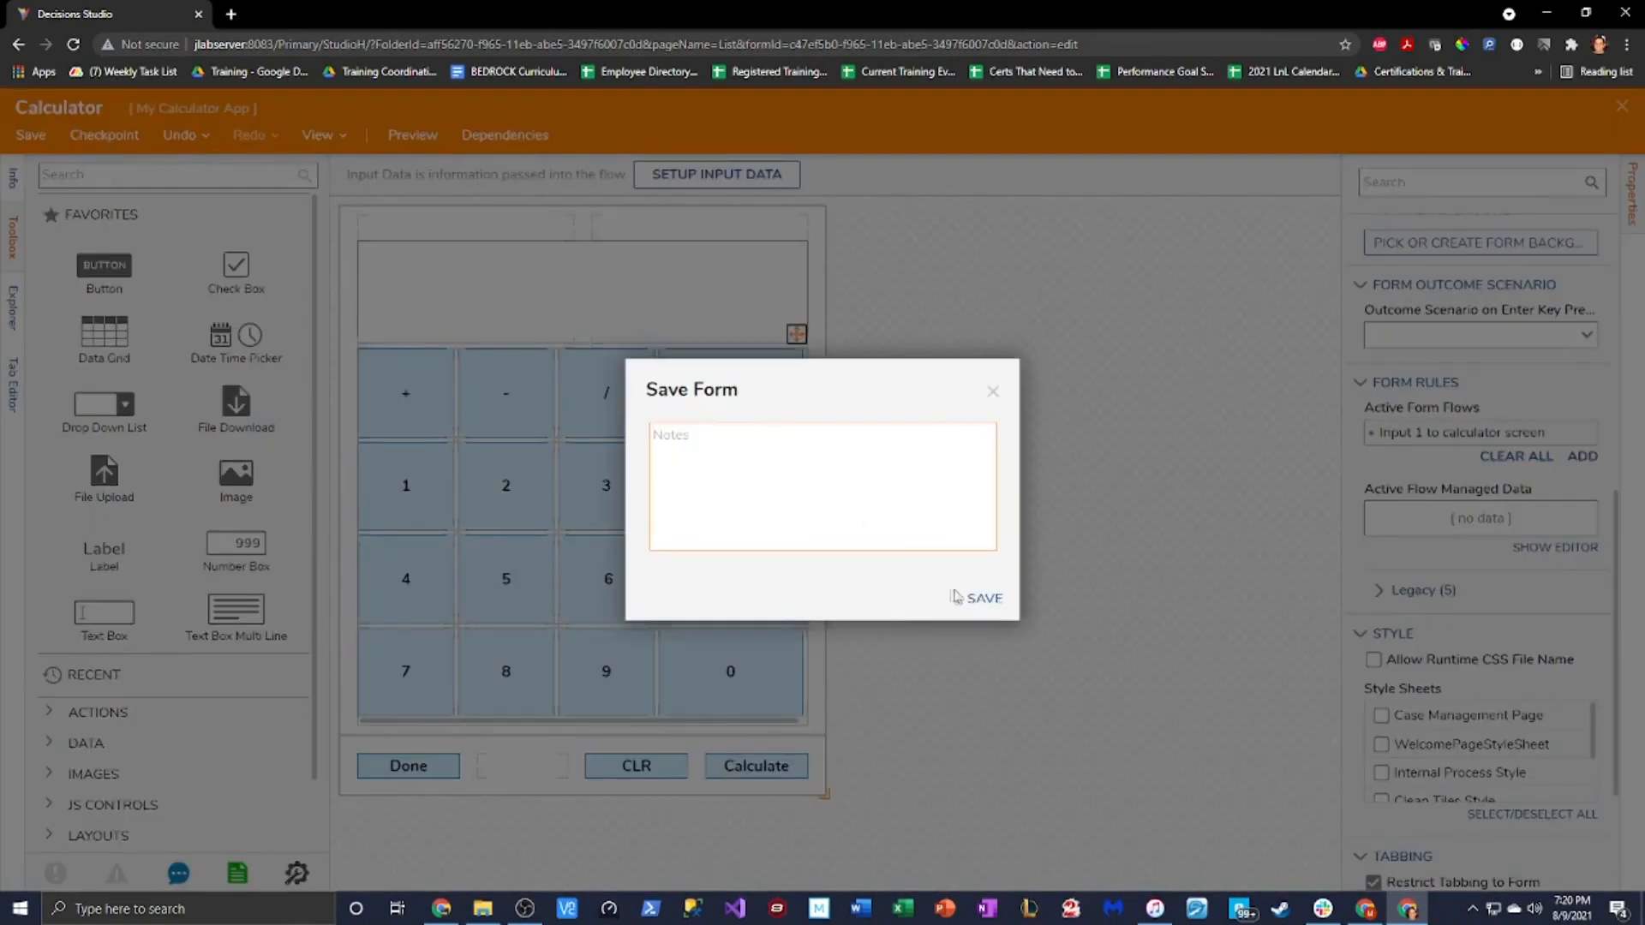
pyautogui.click(982, 598)
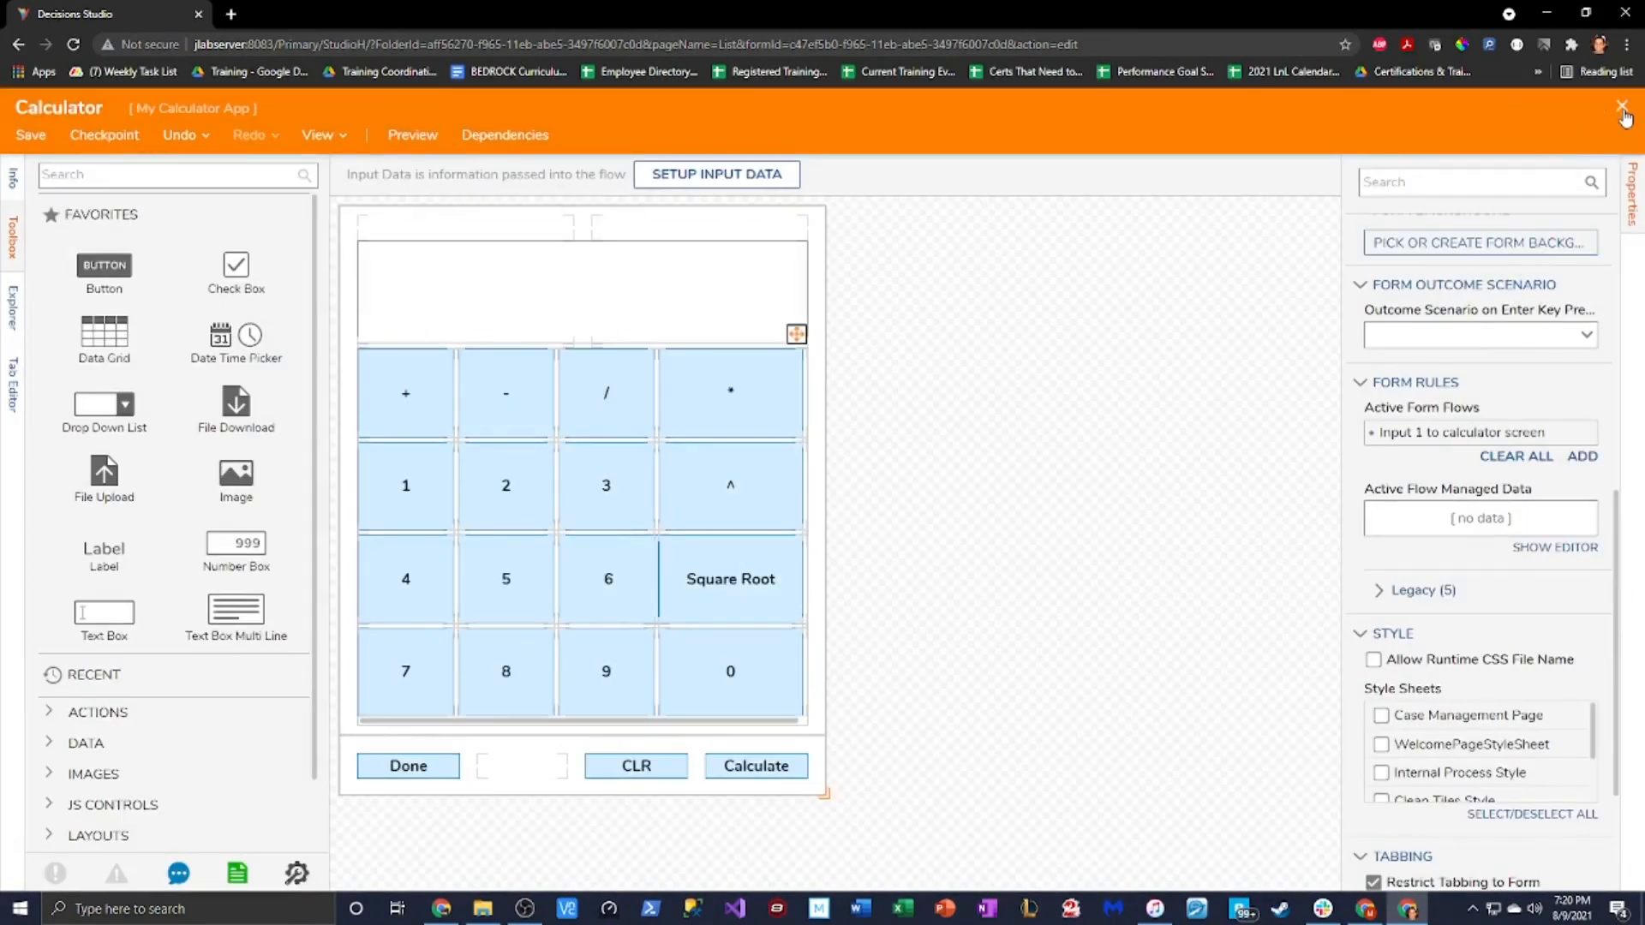
pyautogui.click(1622, 108)
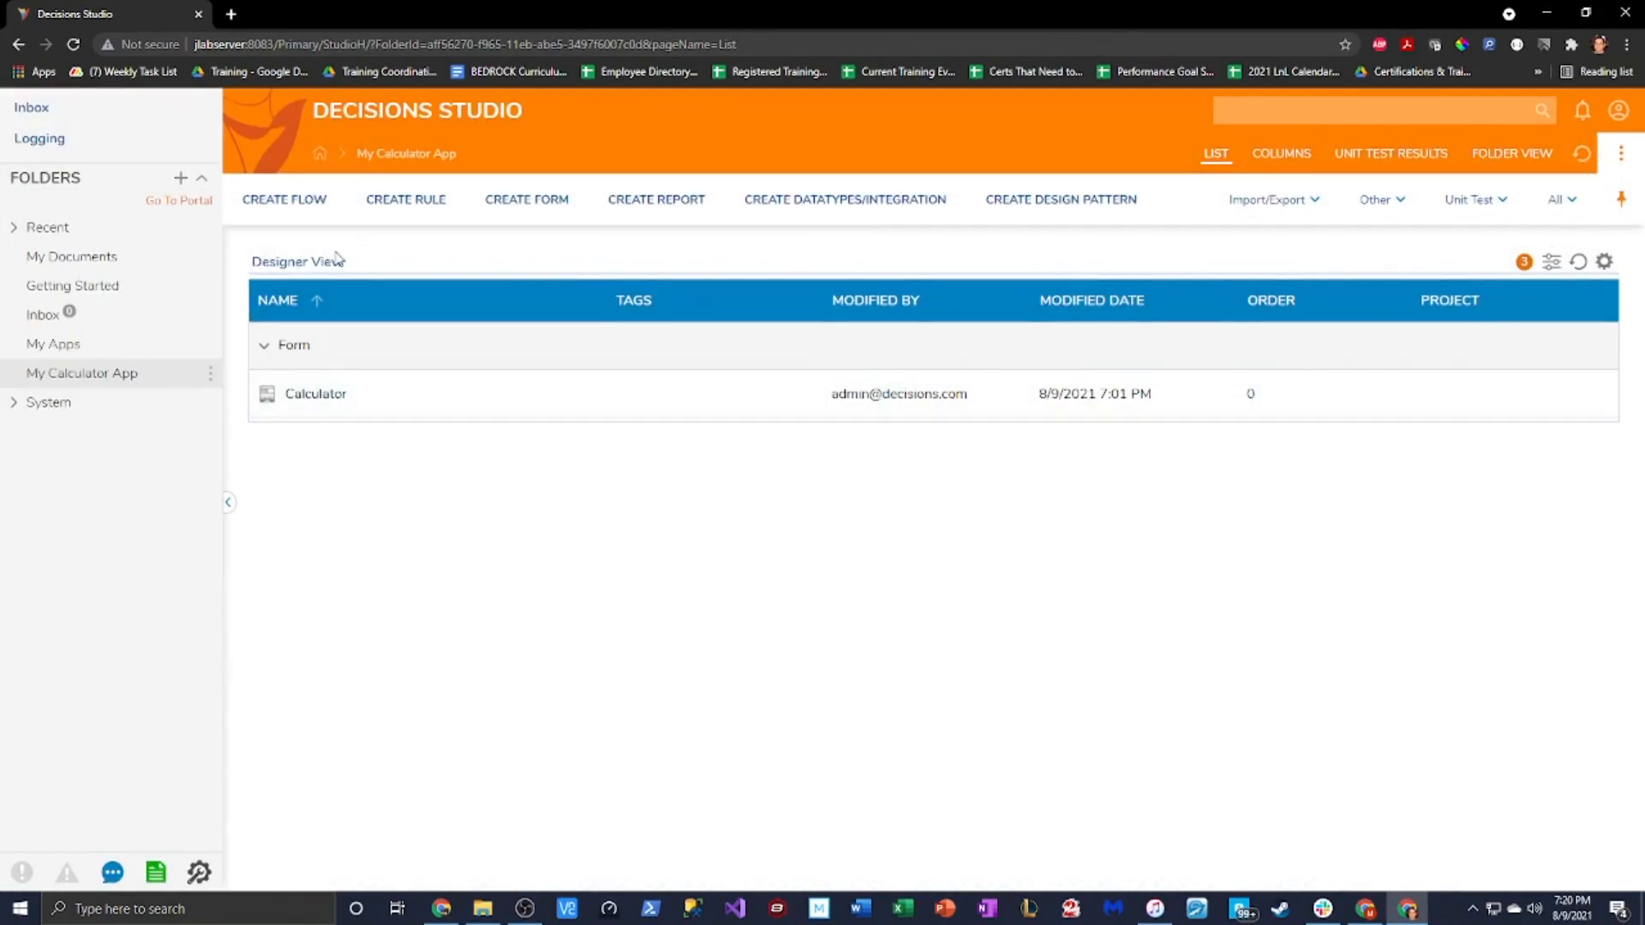
# Create a new default flow named Run Calculator
pyautogui.click(289, 204)
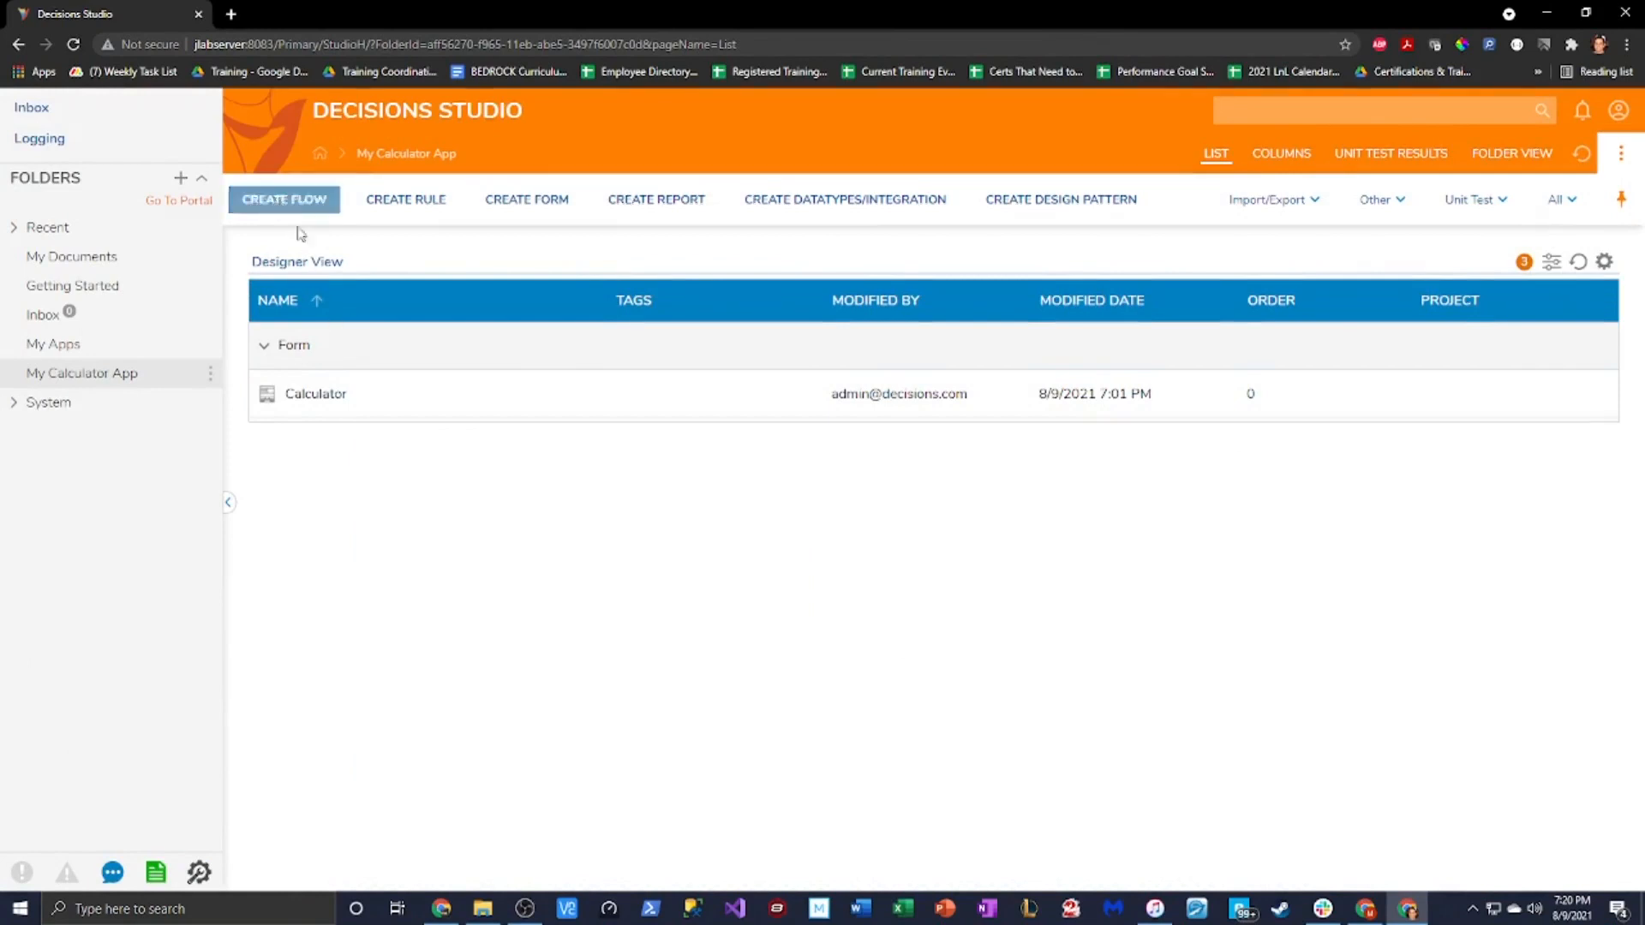
pyautogui.click(612, 346)
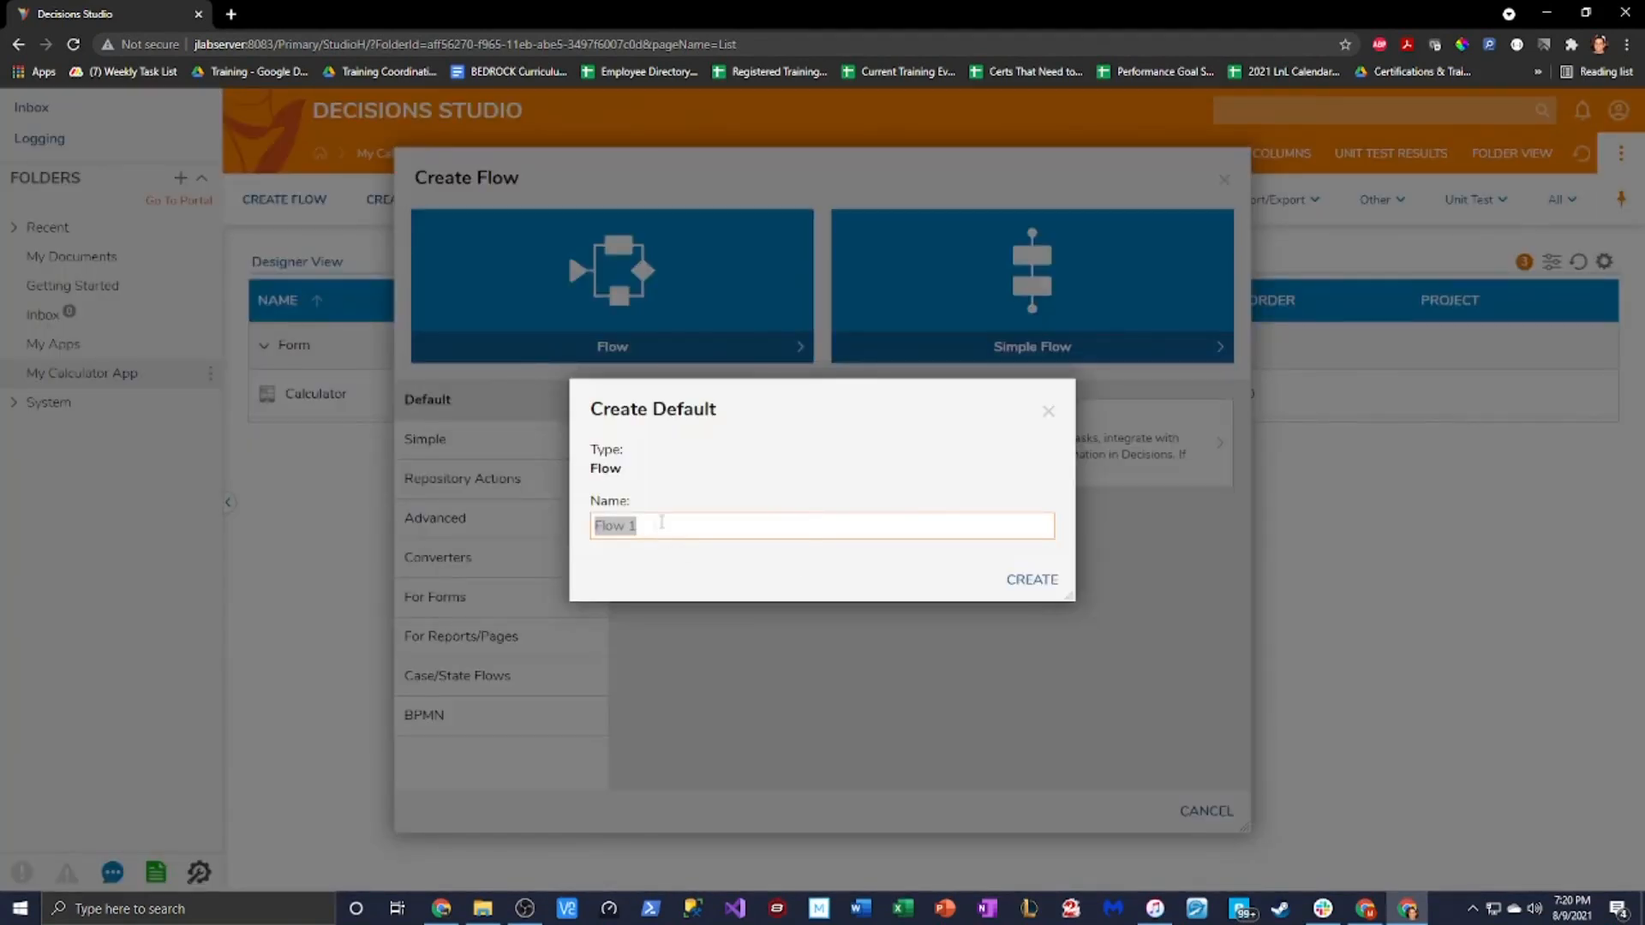
pyautogui.write('T')
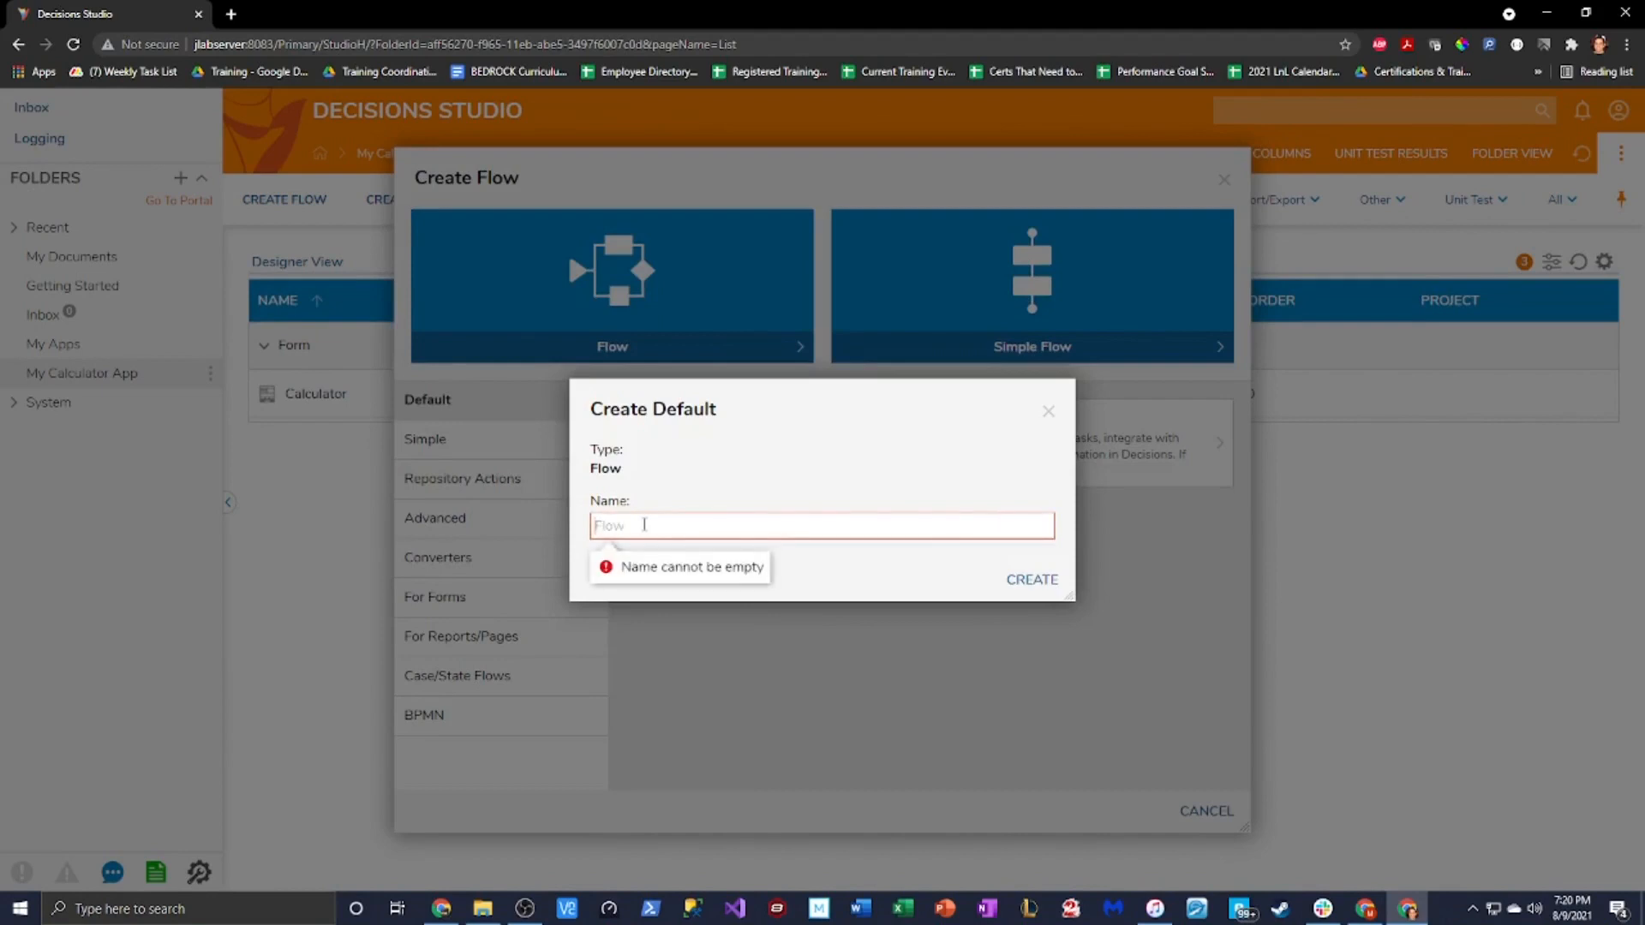
pyautogui.write('Run Calculator')
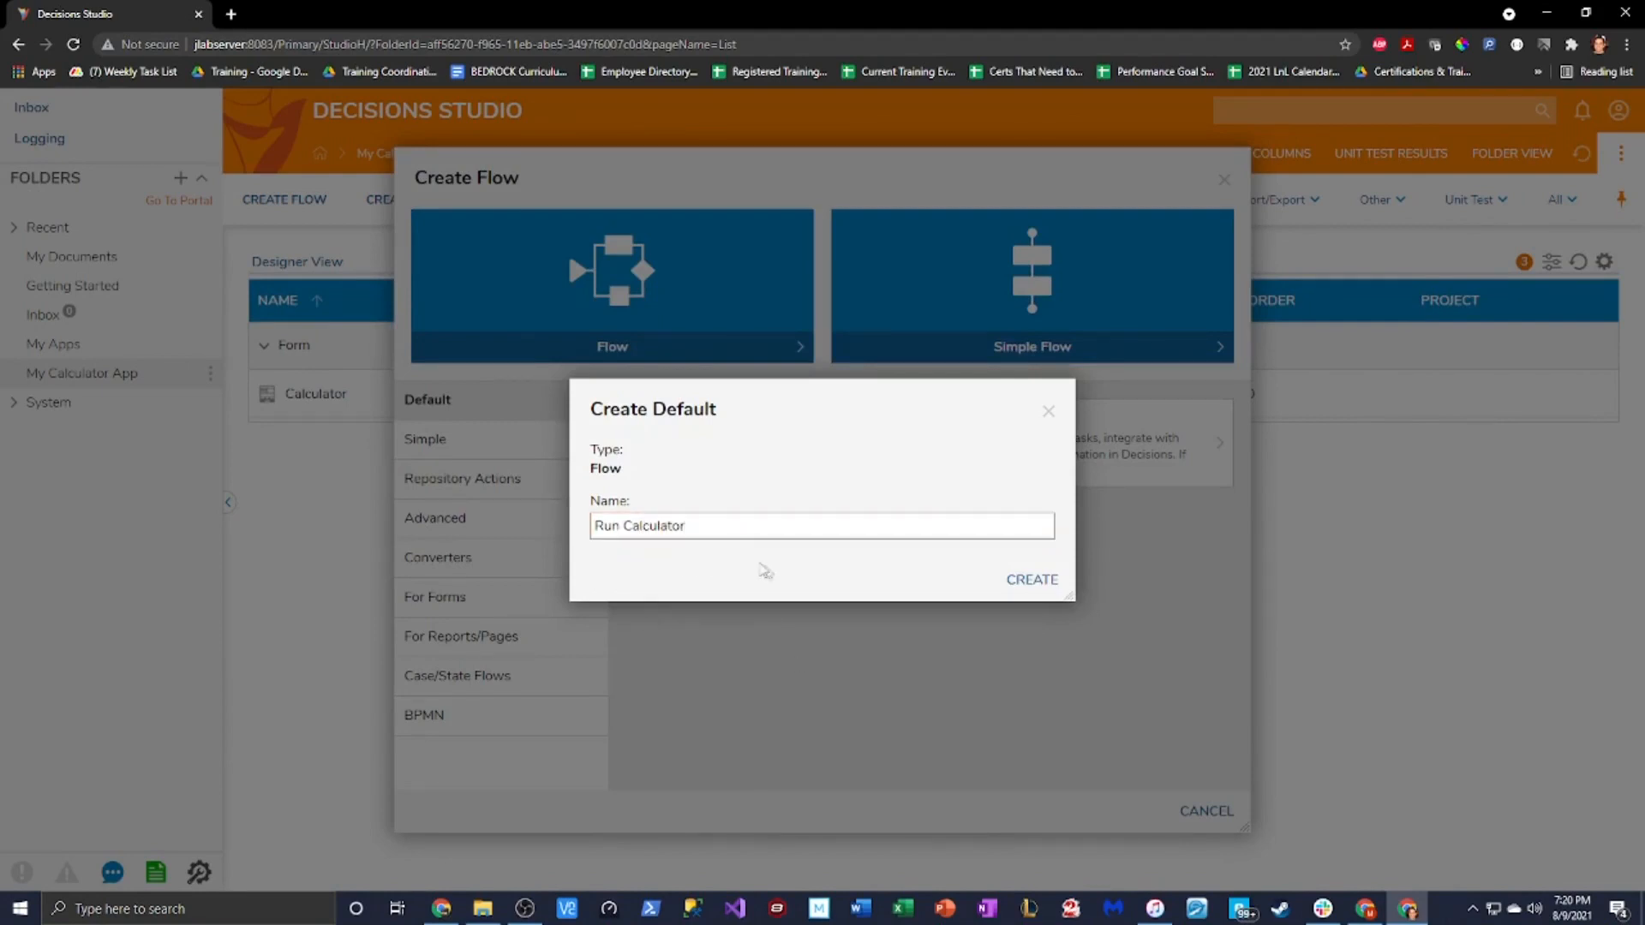
pyautogui.click(1041, 580)
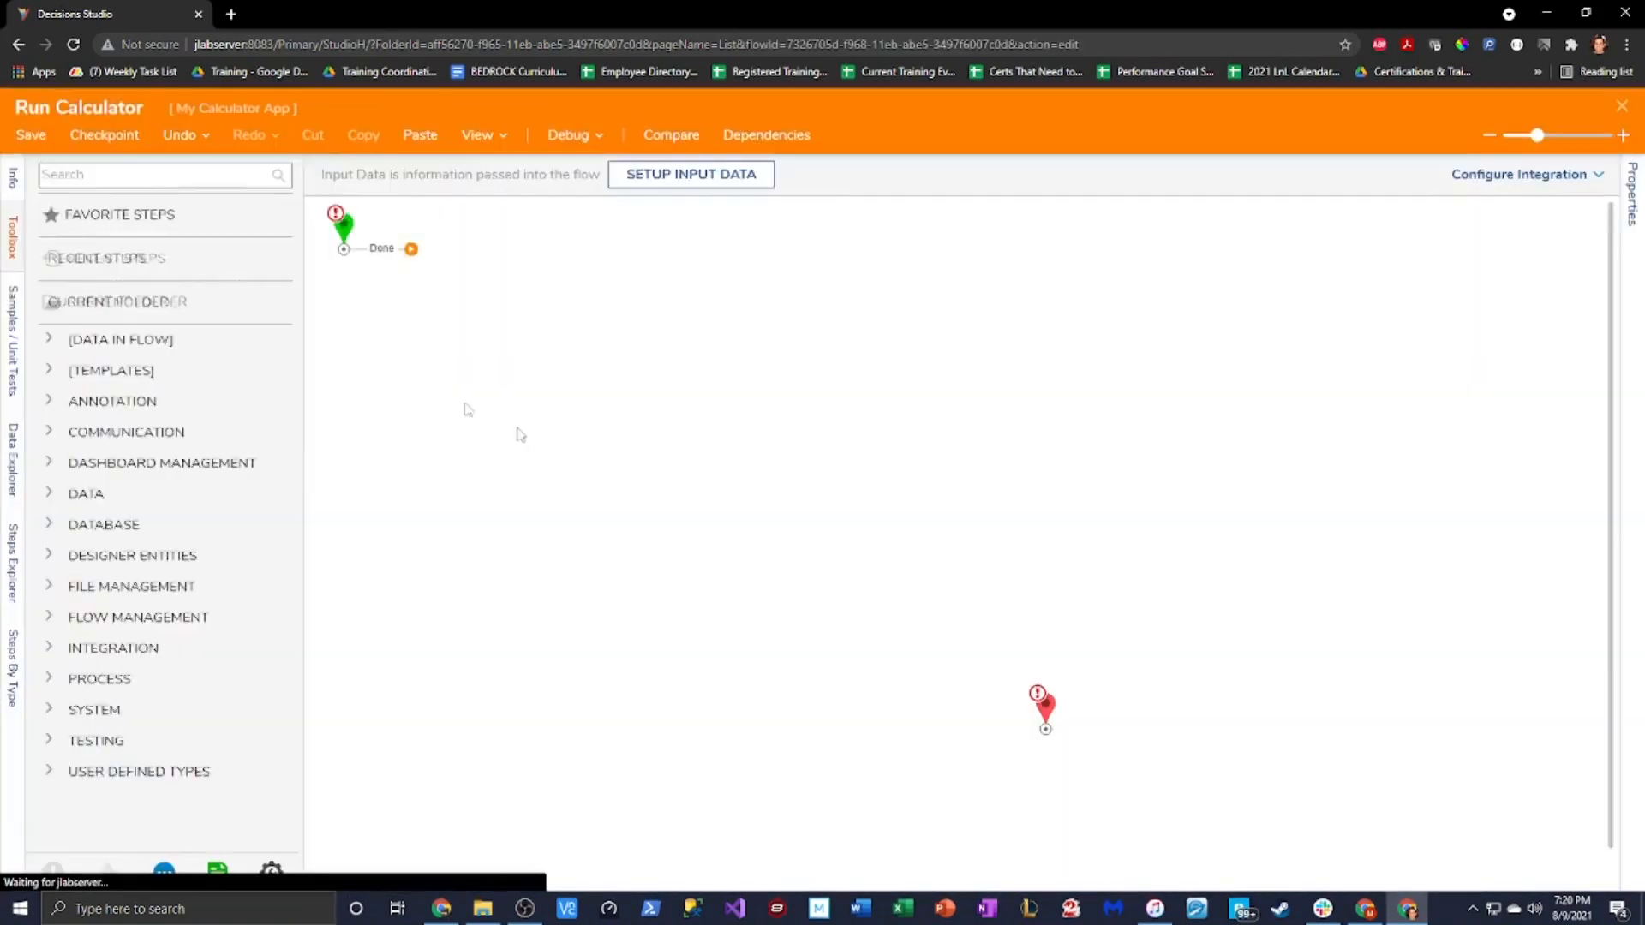
# Add a Show Form step for the Calculator form, wired Start → Form → End
pyautogui.moveTo(154, 623); pyautogui.dragTo(598, 337)
pyautogui.click(1447, 178)
pyautogui.click(994, 611)
pyautogui.click(683, 196)
pyautogui.click(1112, 850)
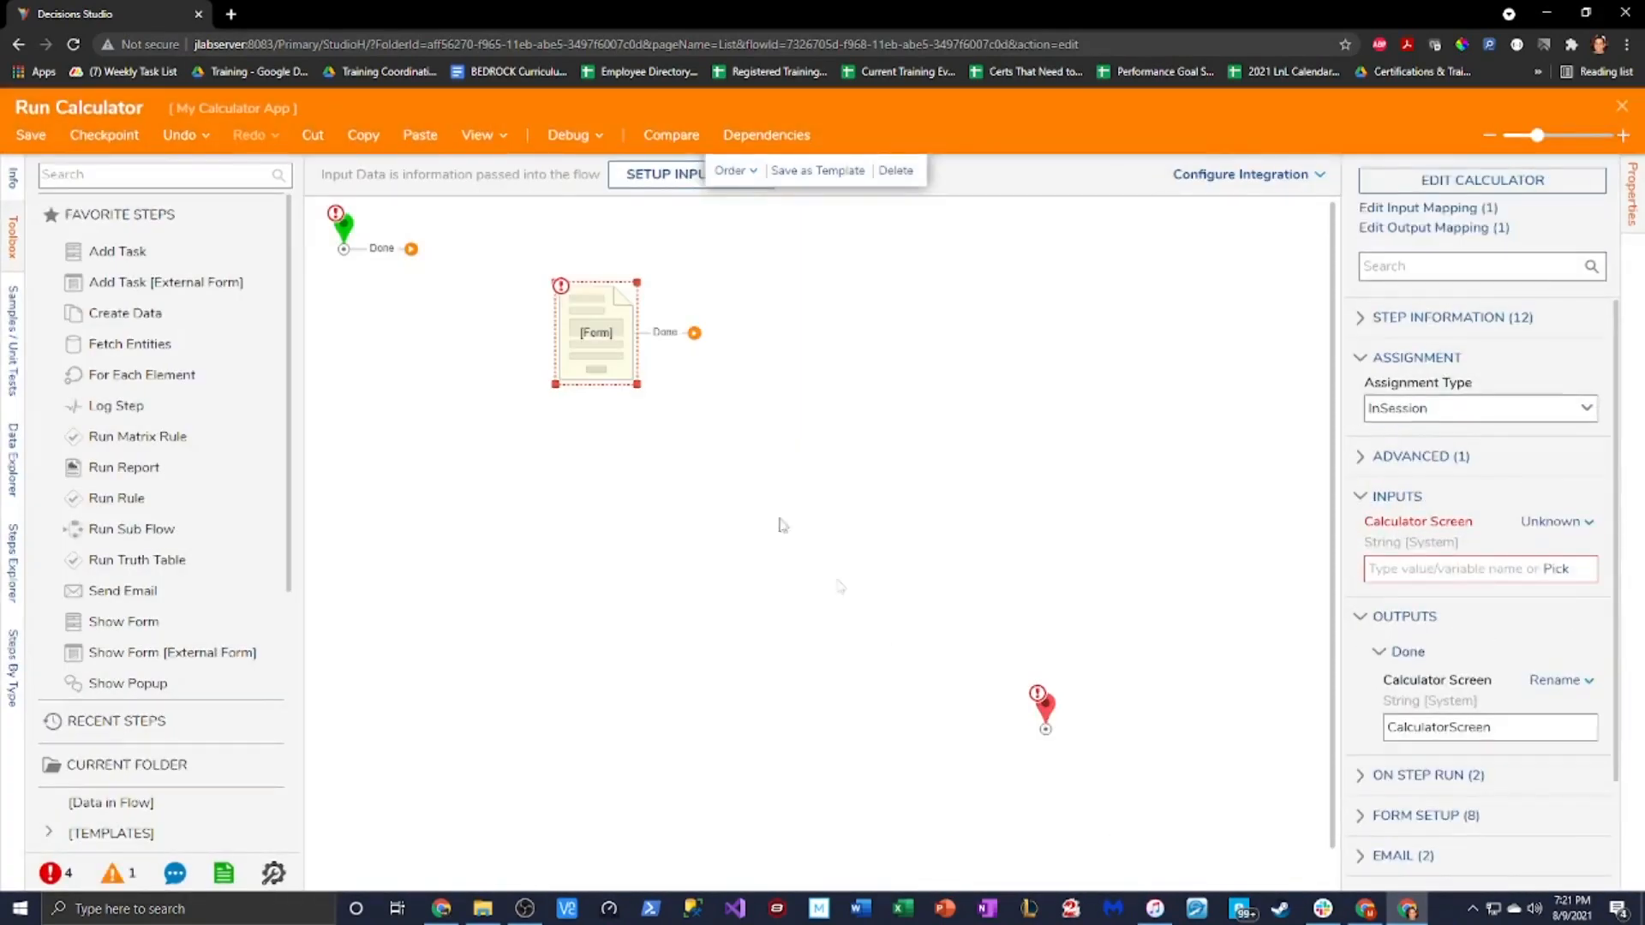
pyautogui.moveTo(411, 249); pyautogui.dragTo(619, 337)
pyautogui.moveTo(693, 334); pyautogui.dragTo(1047, 730)
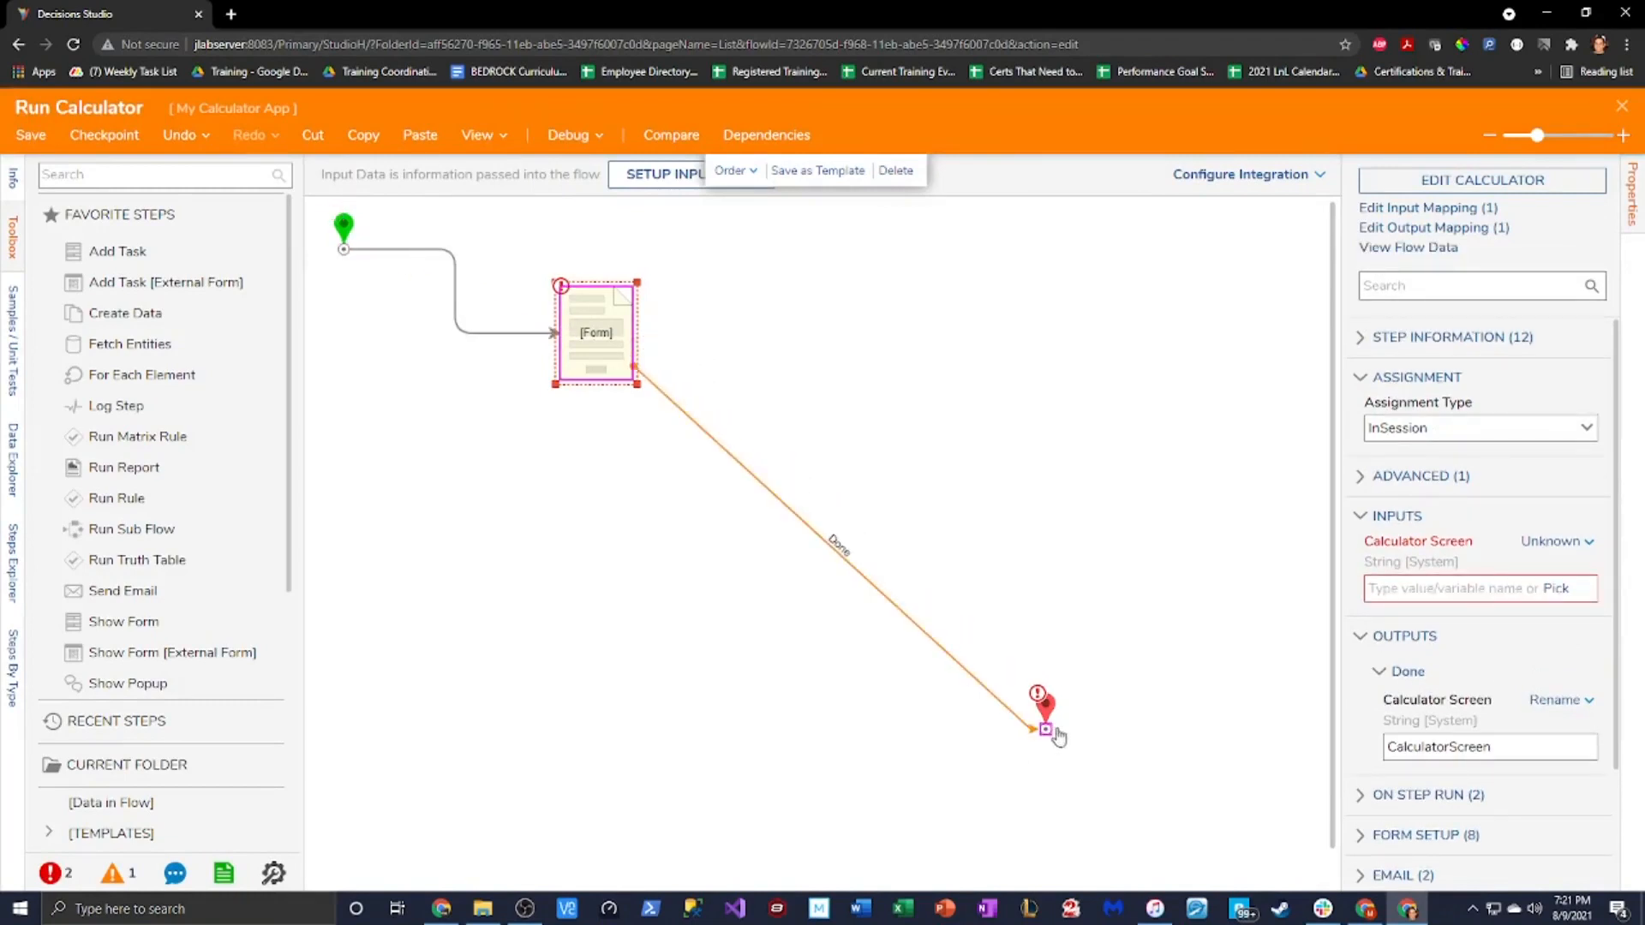
# Set the form step's Calculator Screen input to Ignore
pyautogui.click(578, 332)
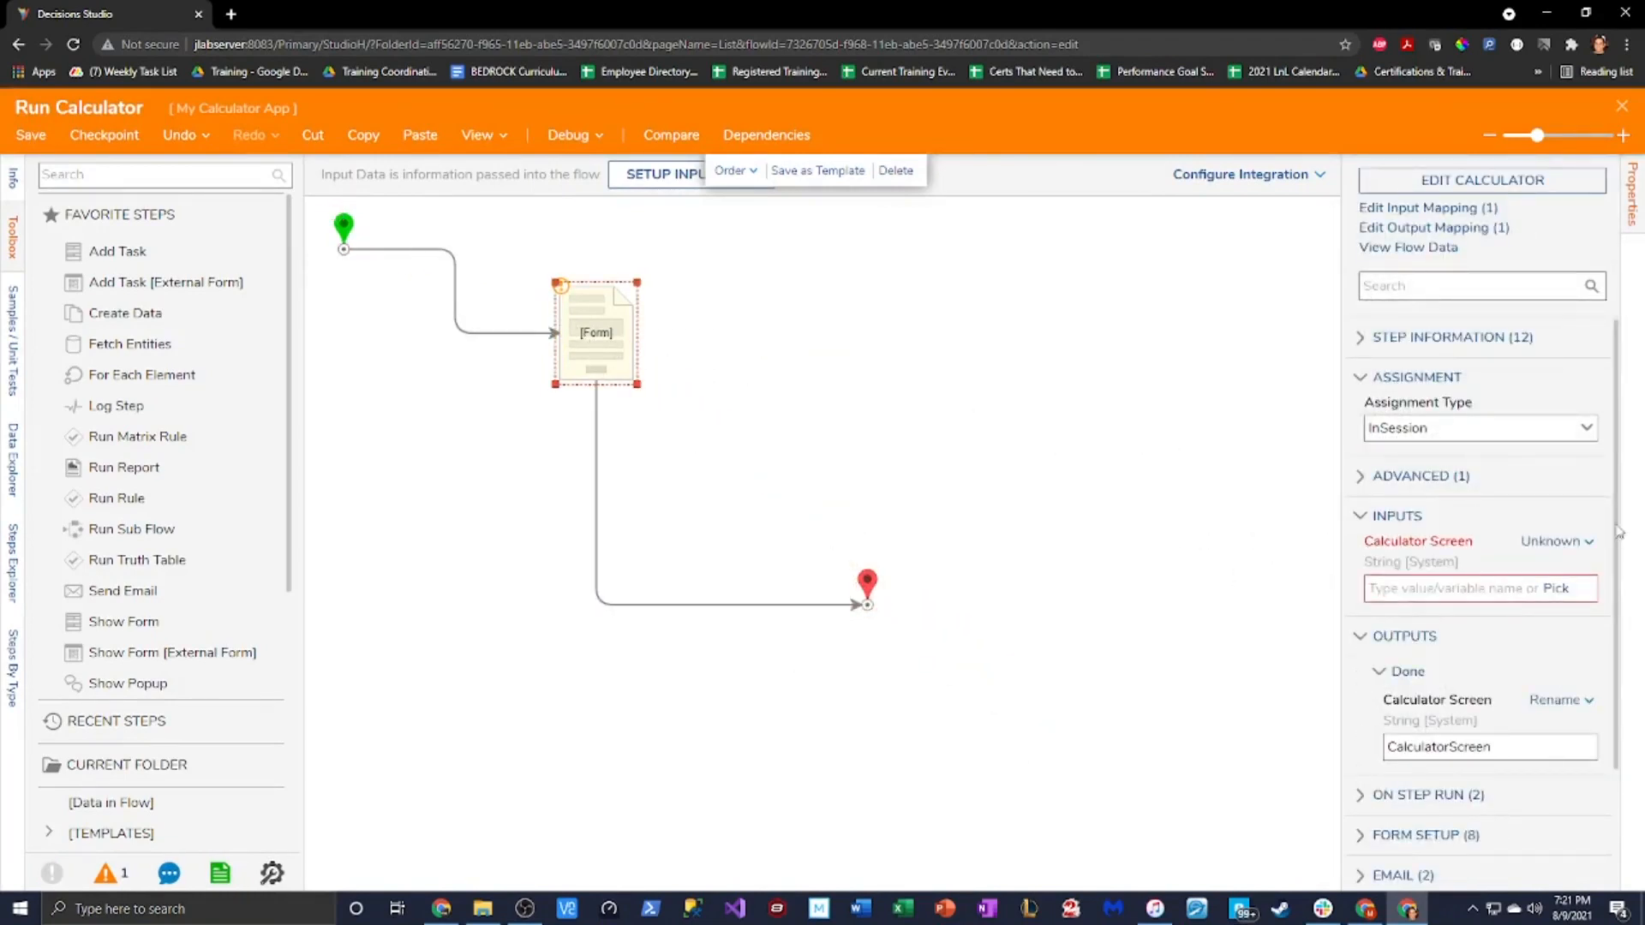
pyautogui.click(1555, 542)
pyautogui.click(1402, 525)
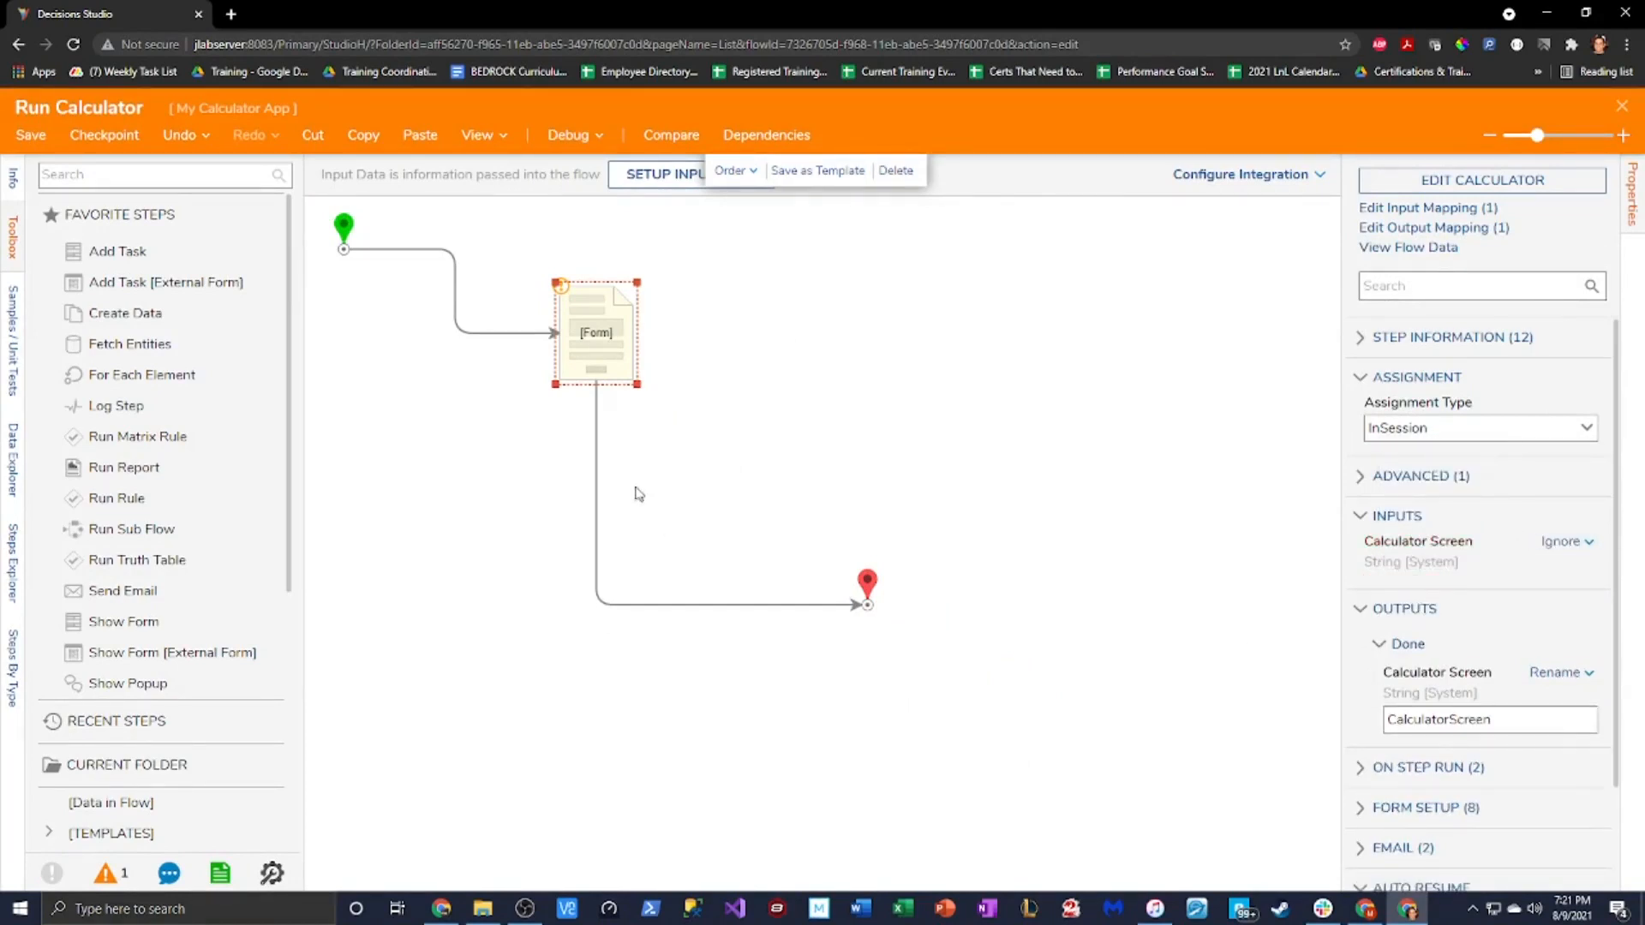
pyautogui.click(641, 412)
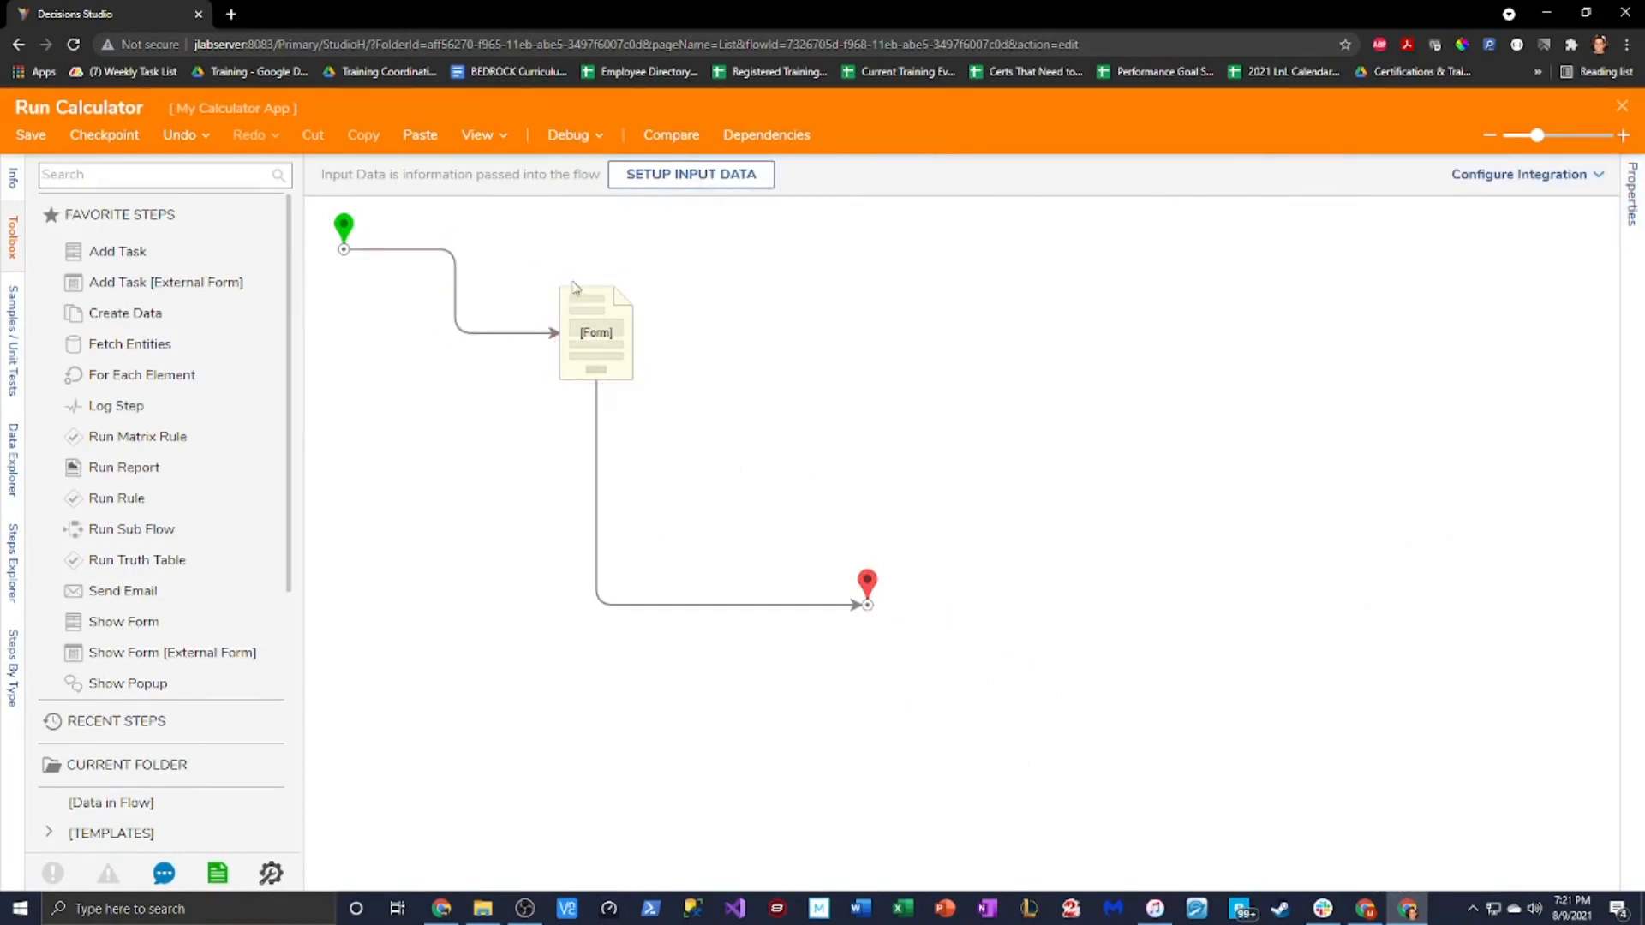
# Debug Run Calculator, press 1, and inspect the two Input 1 rule flow runs
pyautogui.click(568, 134)
pyautogui.click(833, 400)
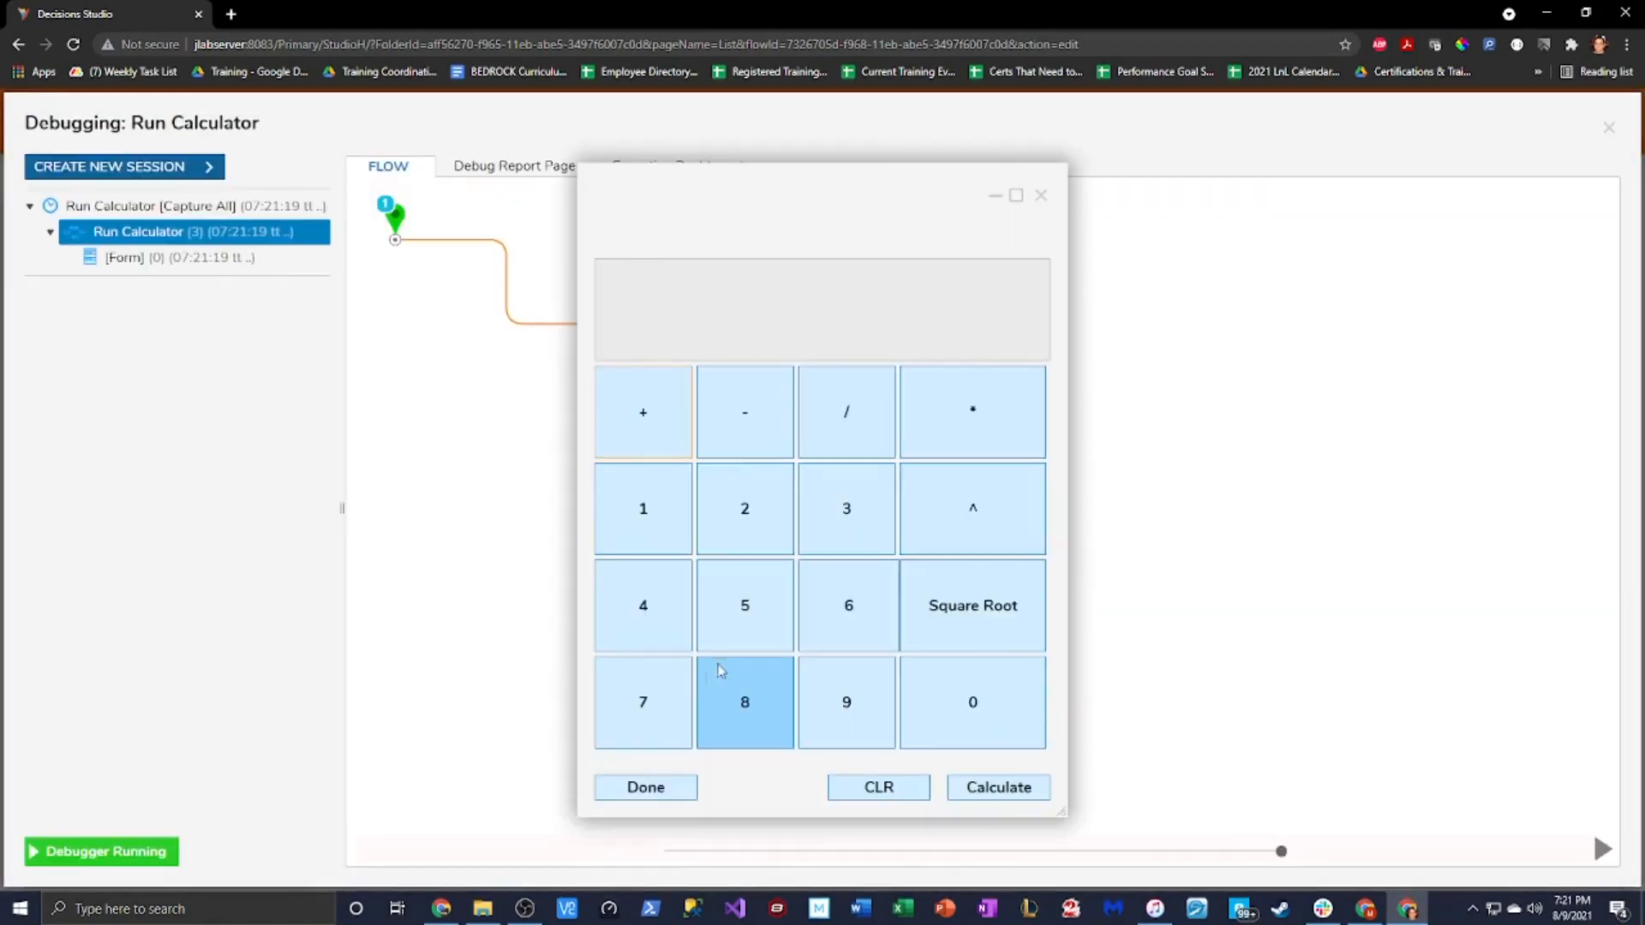
pyautogui.click(645, 510)
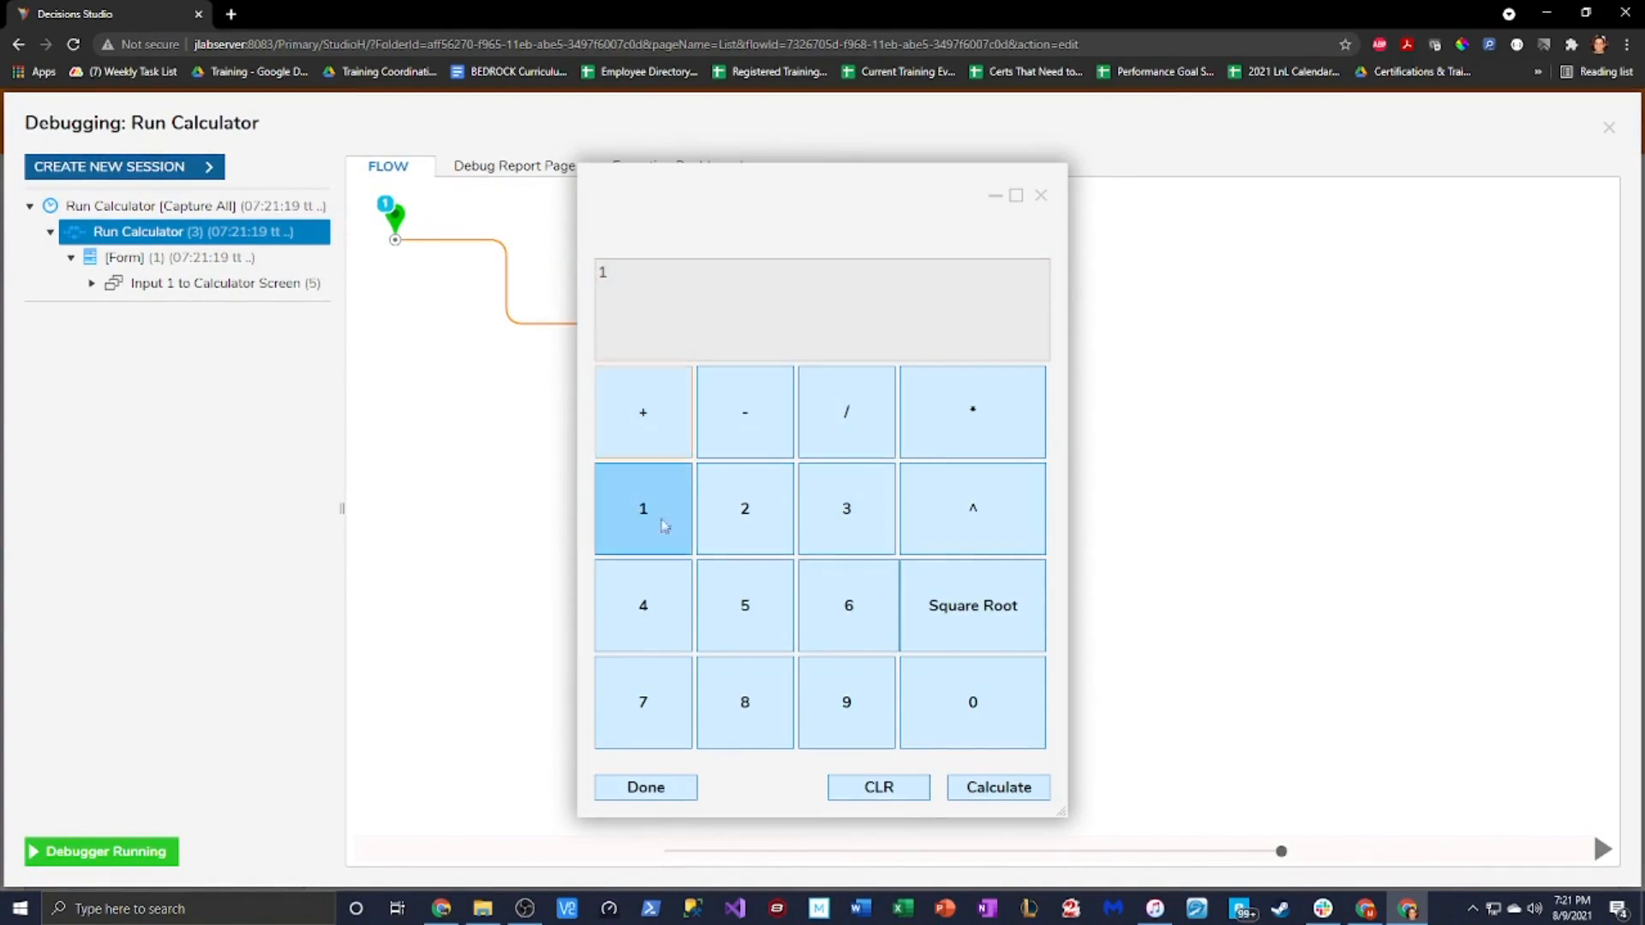
pyautogui.click(90, 283)
pyautogui.click(240, 308)
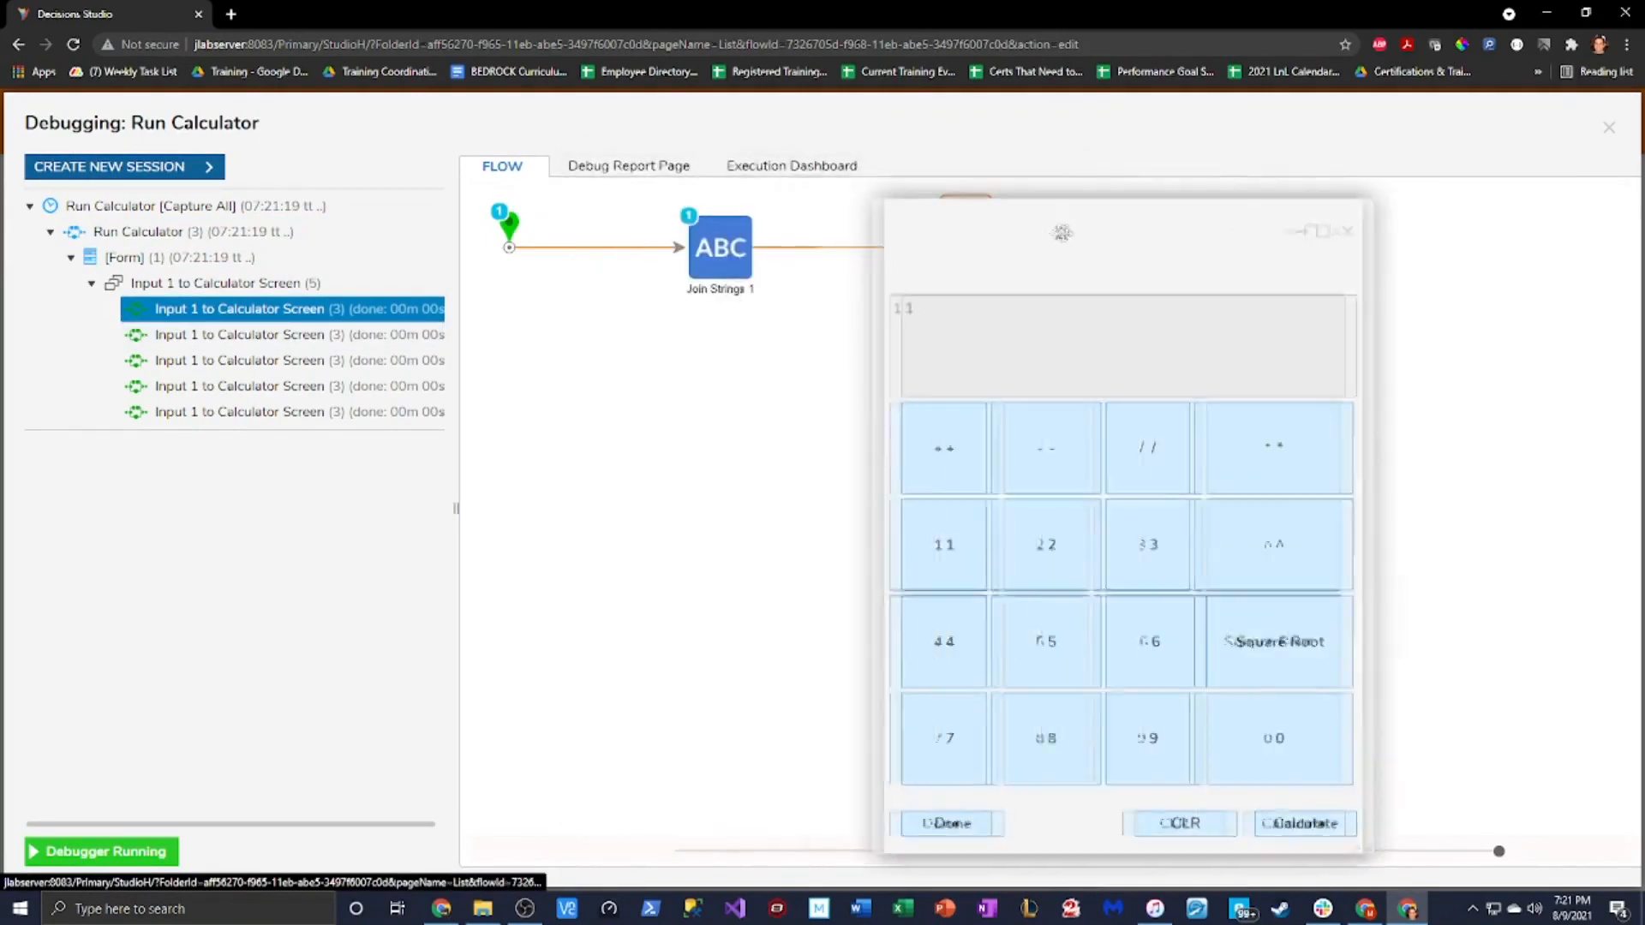
pyautogui.click(240, 335)
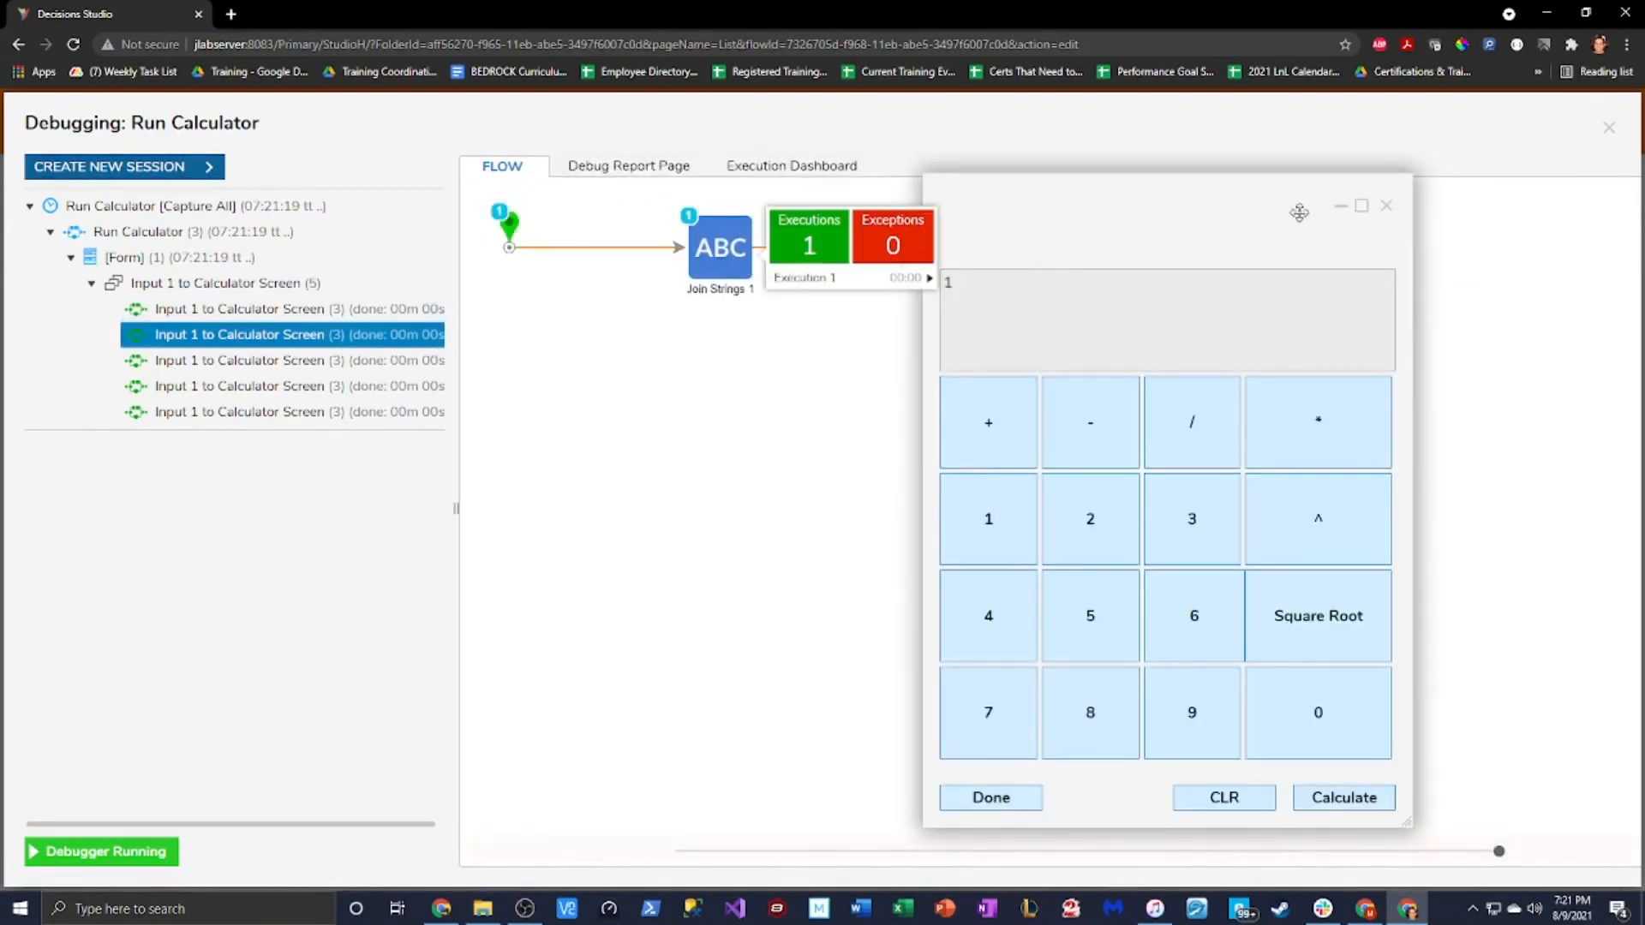
# Check Join Strings' input/output data, close the debugger, and reopen the Calculator form
pyautogui.click(1011, 533)
pyautogui.click(926, 283)
pyautogui.click(1011, 288)
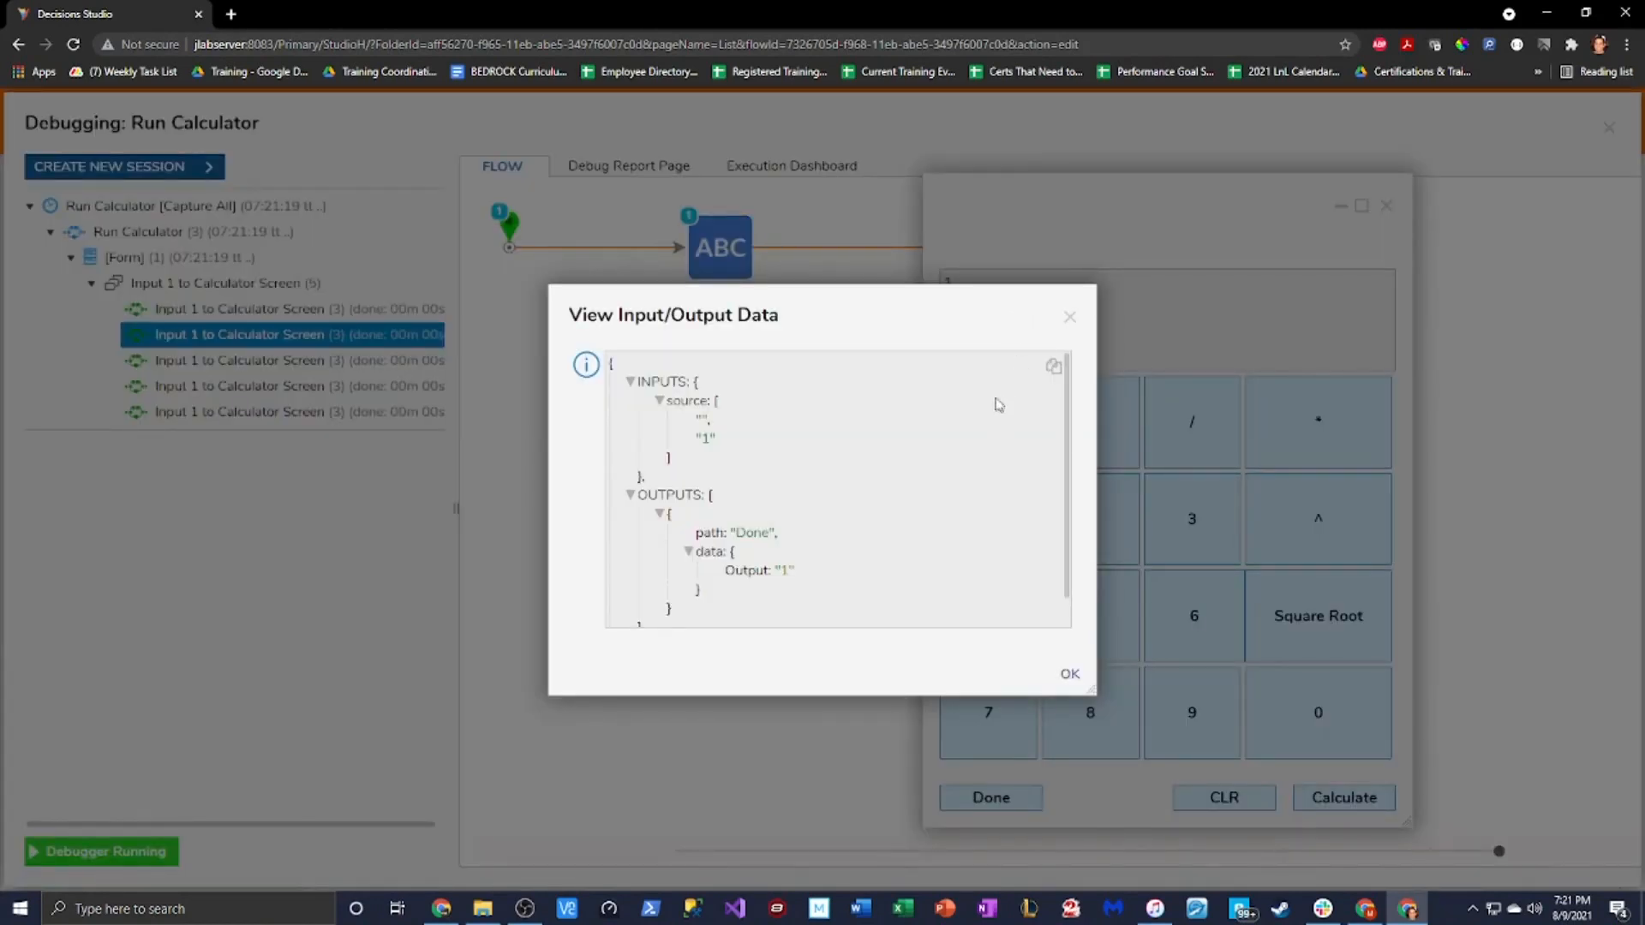
pyautogui.click(1071, 319)
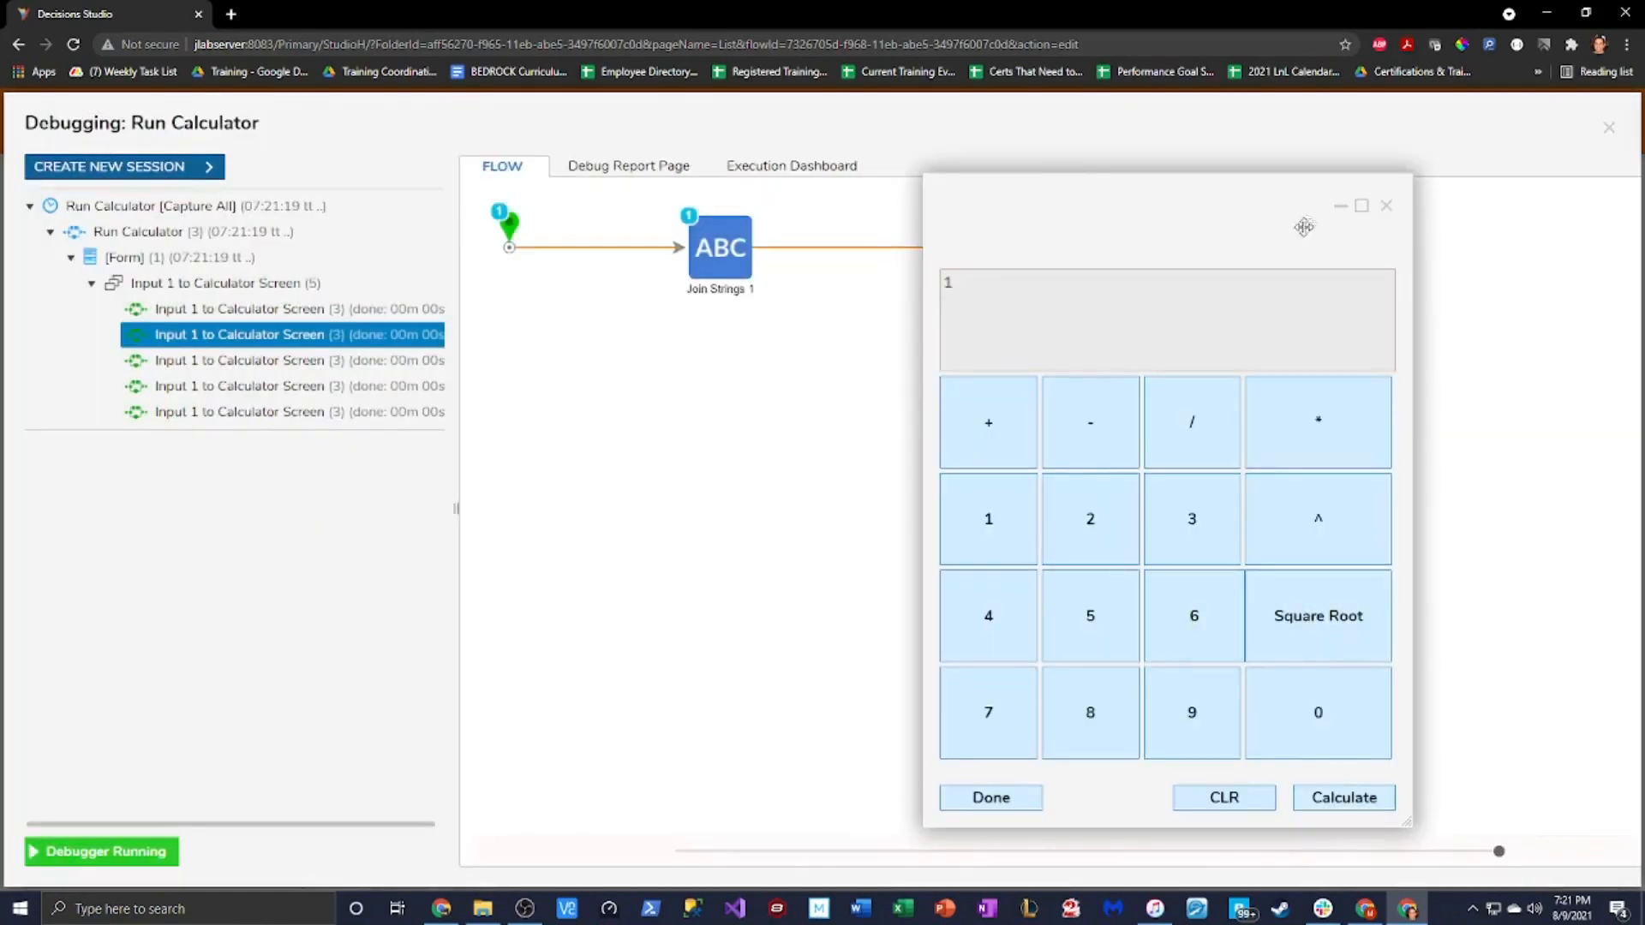
pyautogui.click(1386, 209)
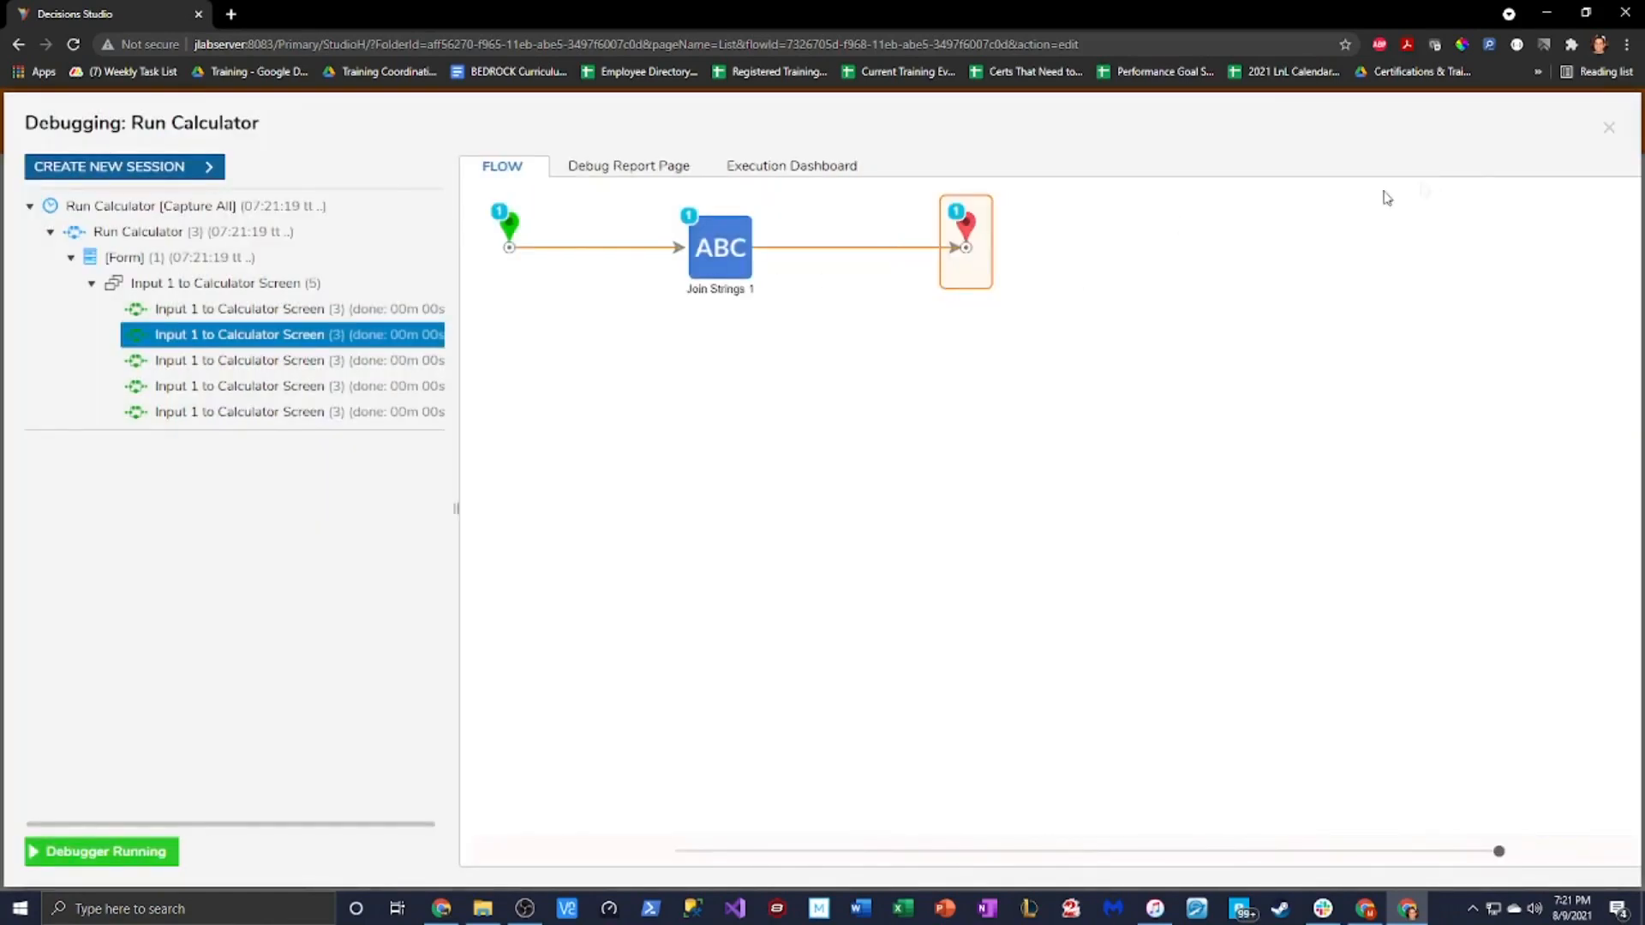
pyautogui.click(1609, 130)
pyautogui.doubleClick(622, 319)
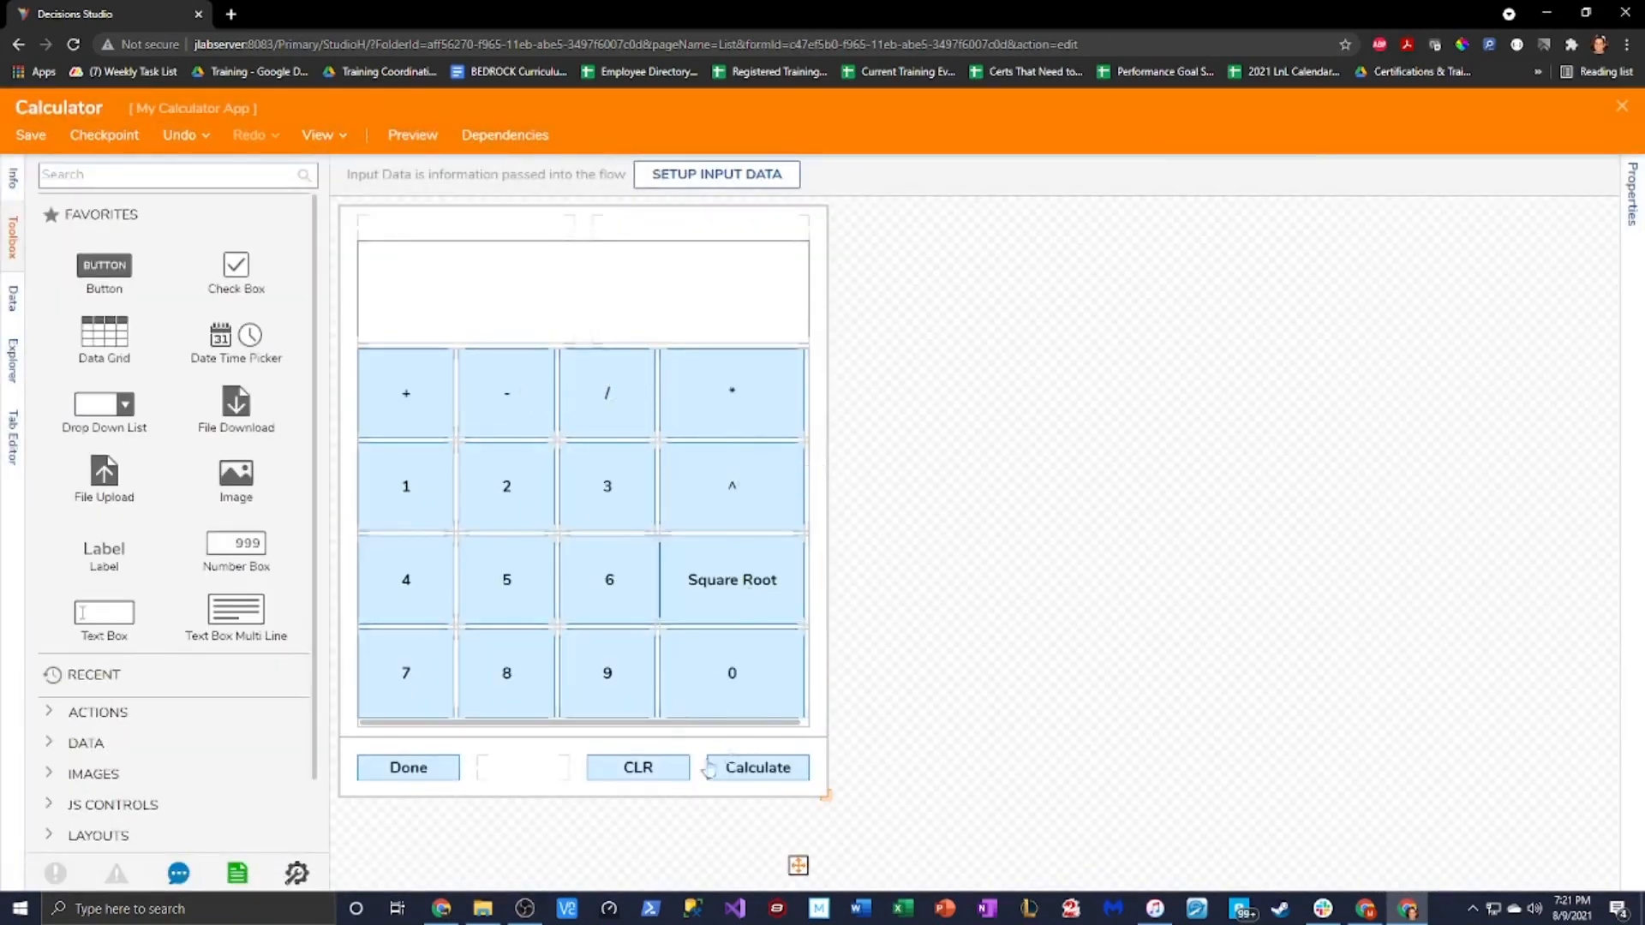
# Open the Input 1 form flow from Form Rules and select its Join Strings step
pyautogui.click(1627, 212)
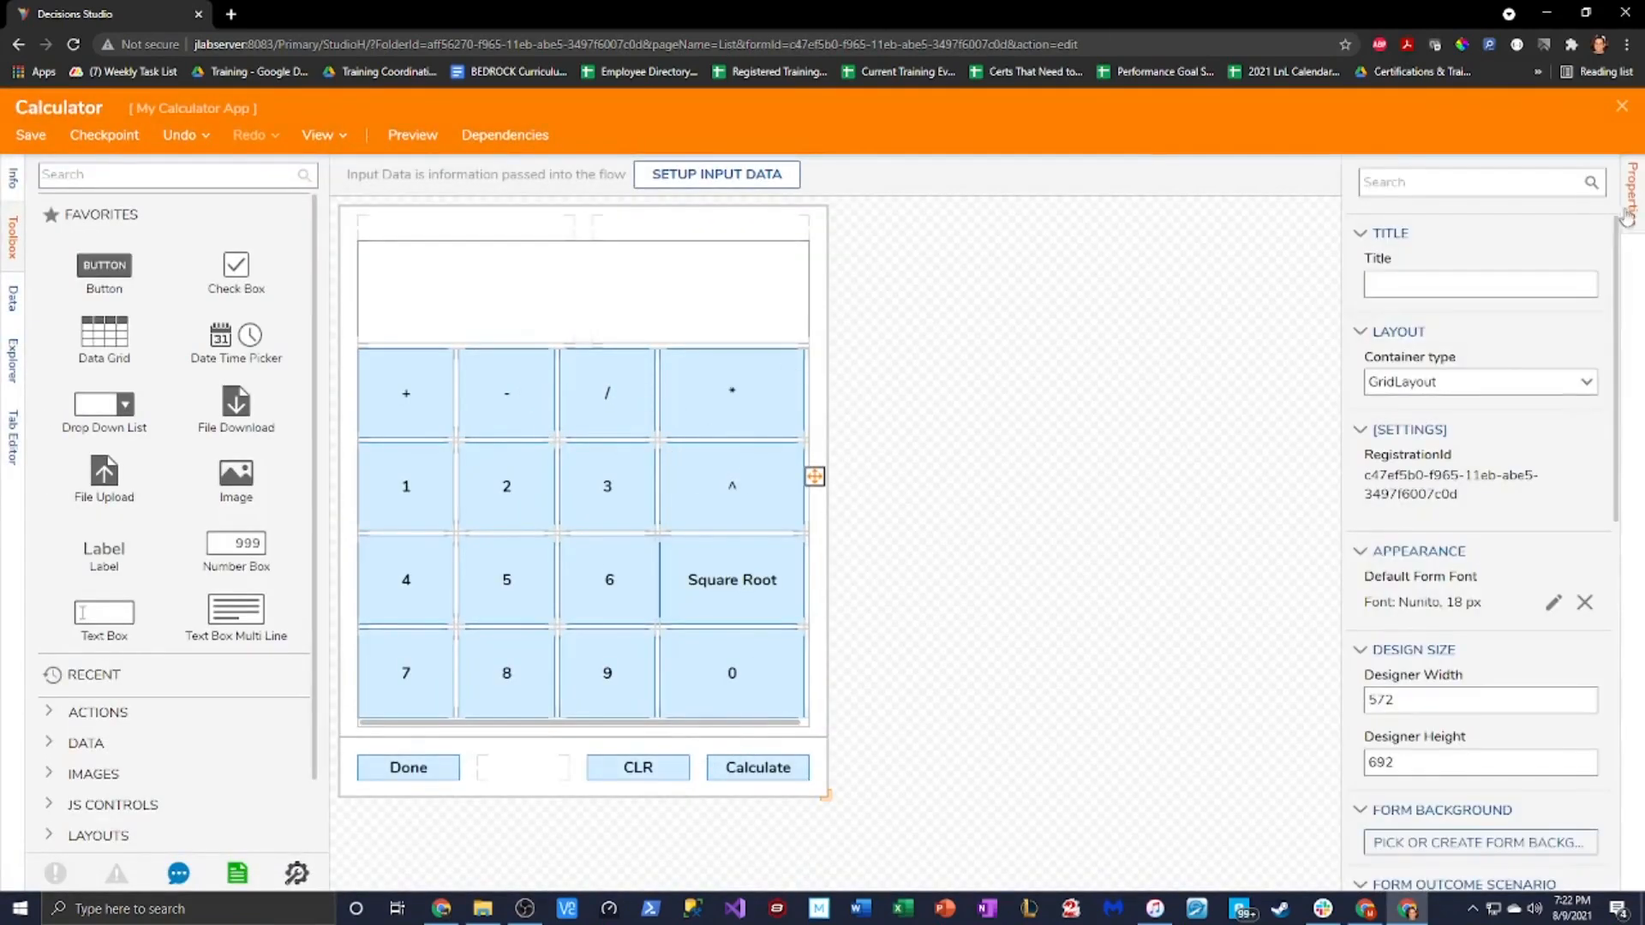
pyautogui.scroll(-5, 1488, 643)
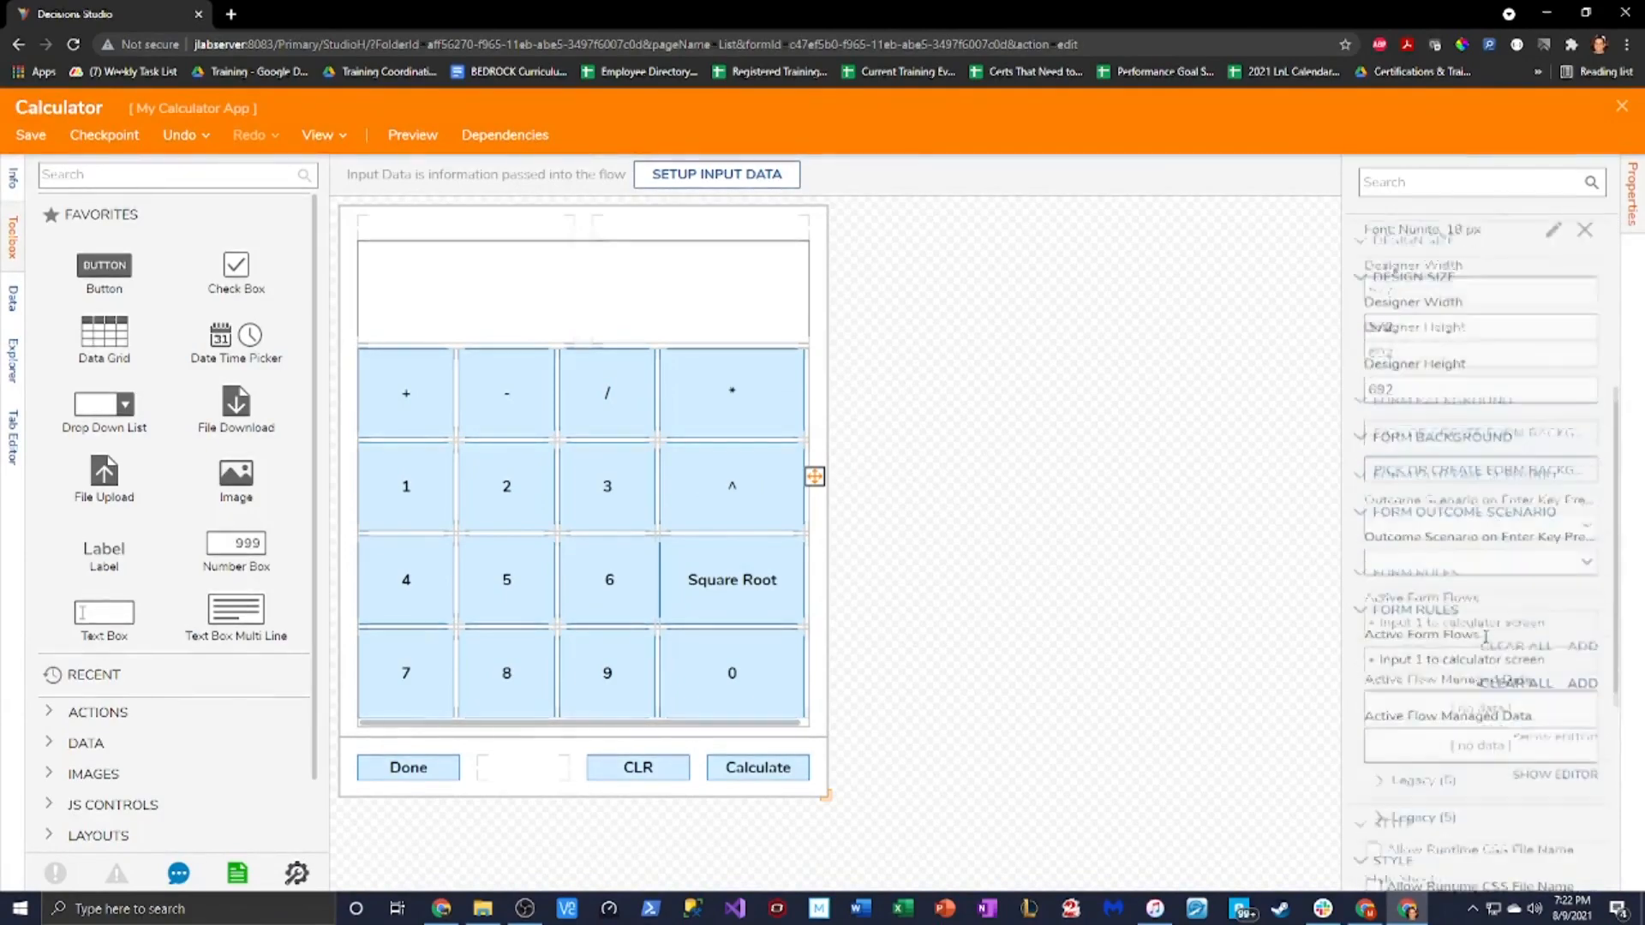
pyautogui.click(1567, 605)
pyautogui.click(922, 310)
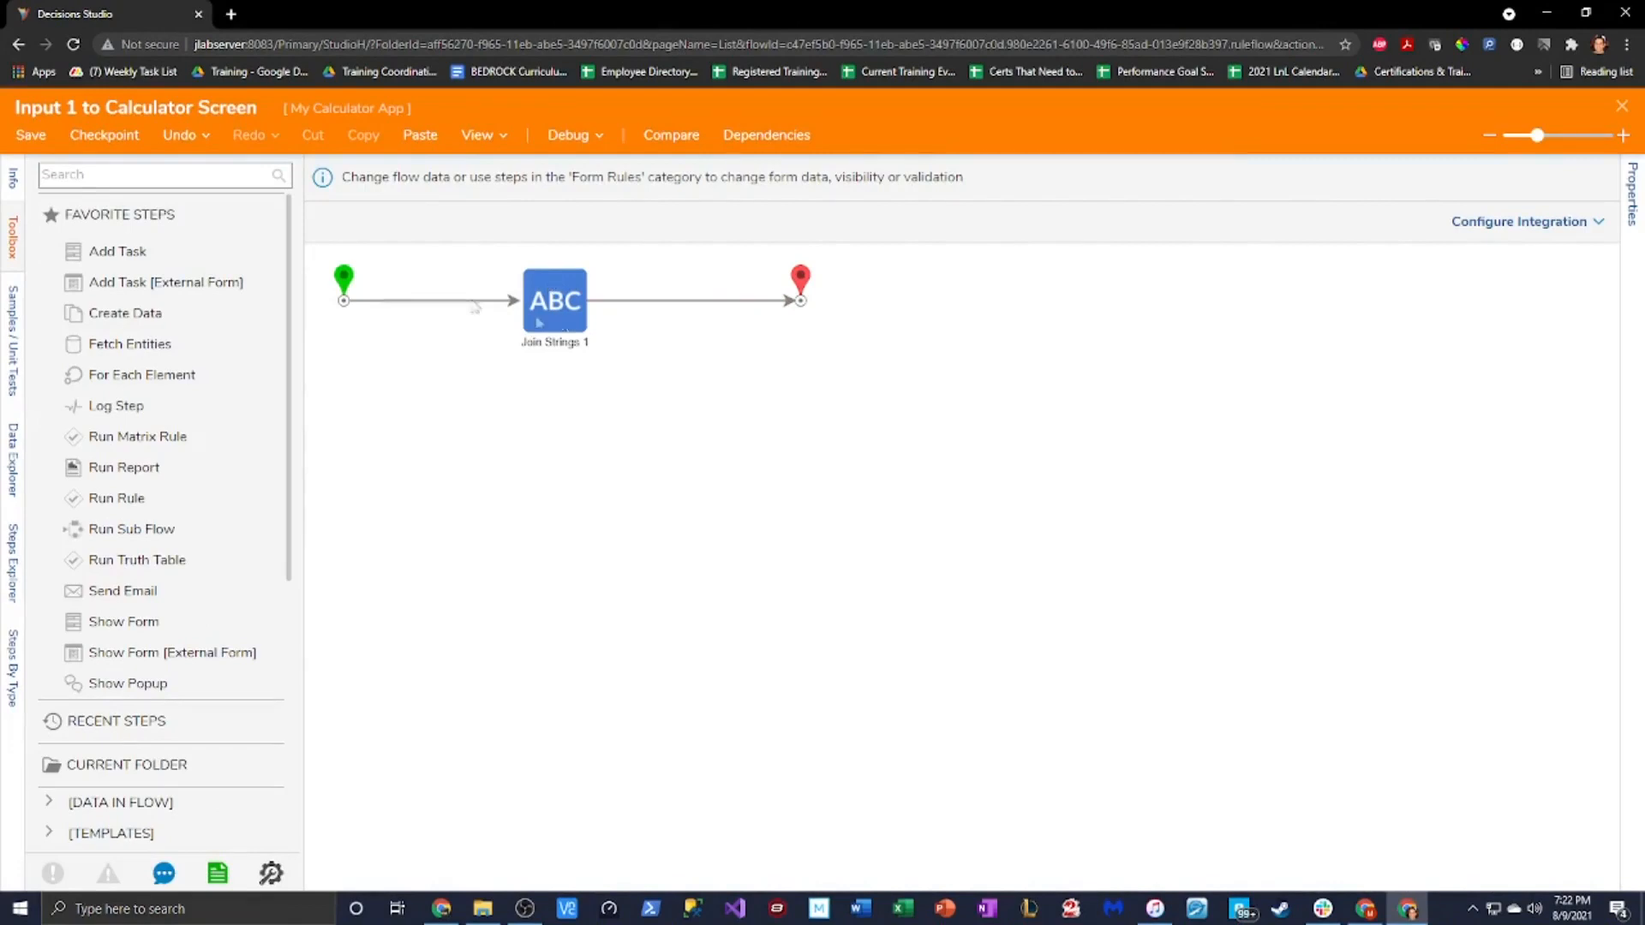
pyautogui.click(121, 177)
pyautogui.moveTo(289, 427)
pyautogui.mouseDown()
pyautogui.moveTo(294, 475)
pyautogui.moveTo(288, 411)
pyautogui.mouseUp()
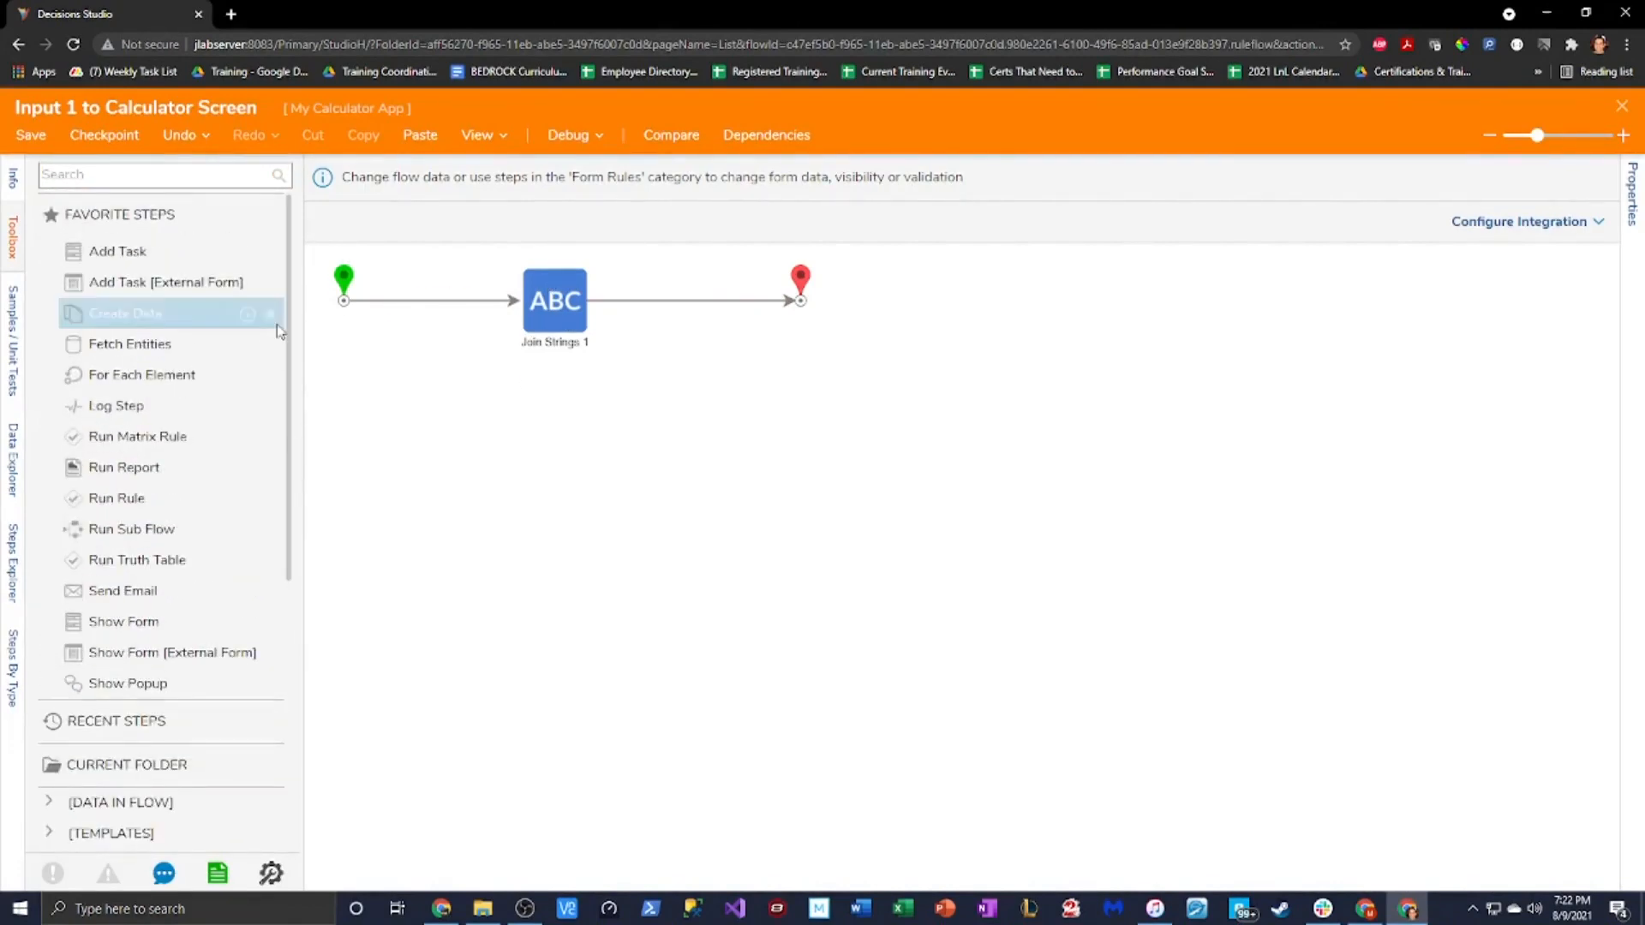
pyautogui.moveTo(543, 302); pyautogui.dragTo(625, 303)
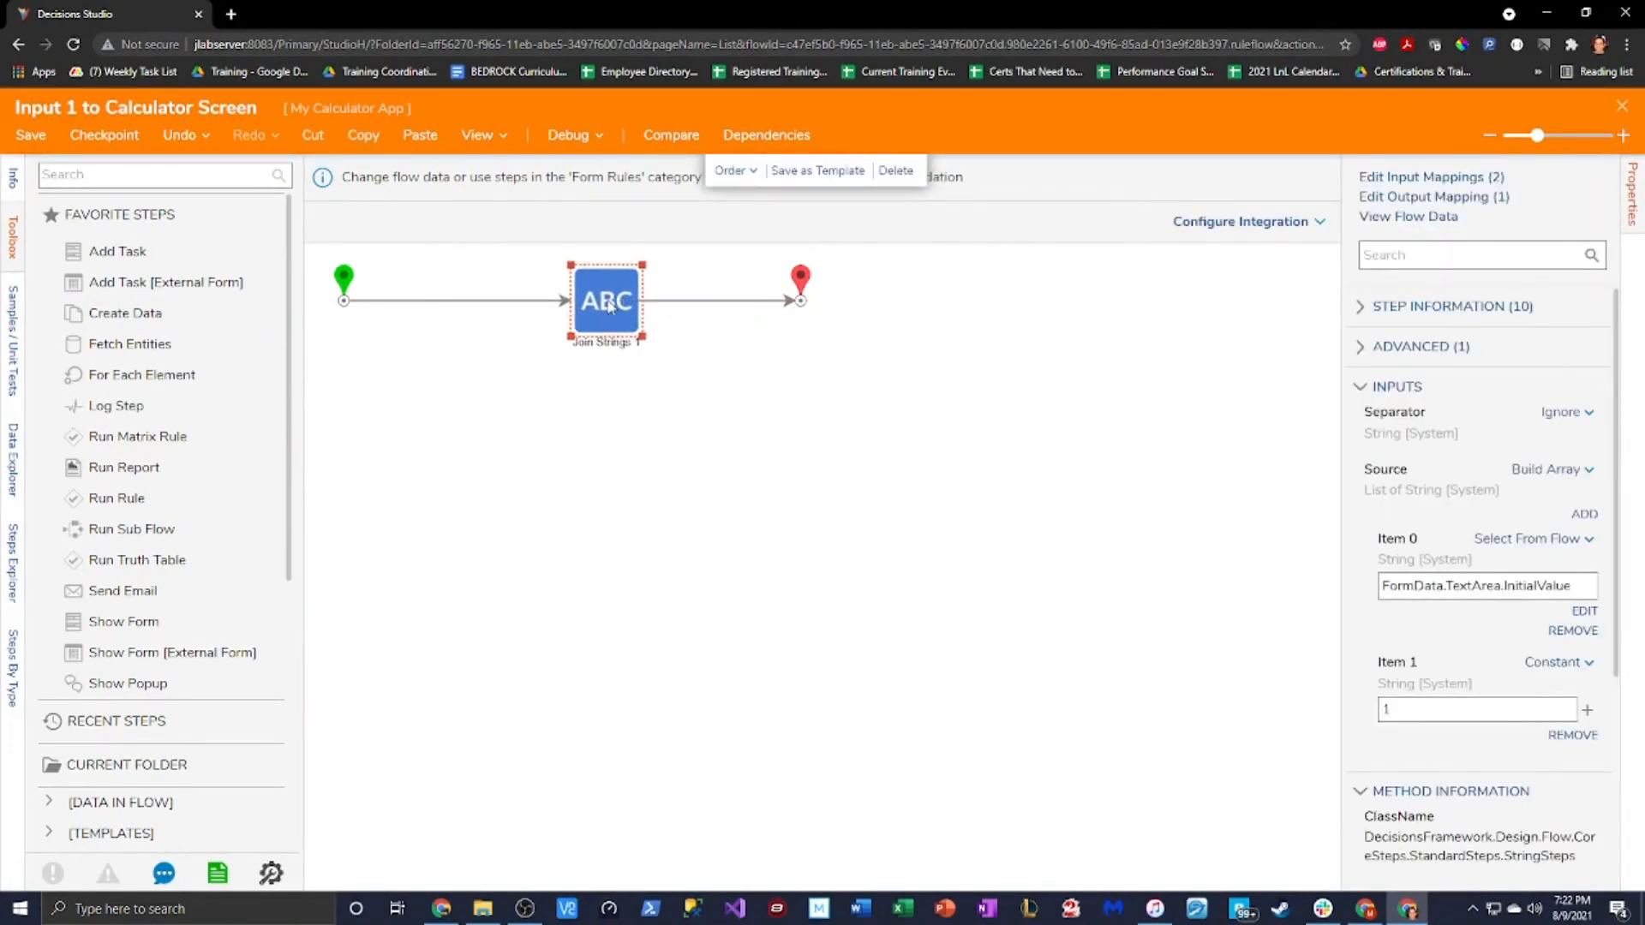
pyautogui.moveTo(611, 303); pyautogui.dragTo(632, 299)
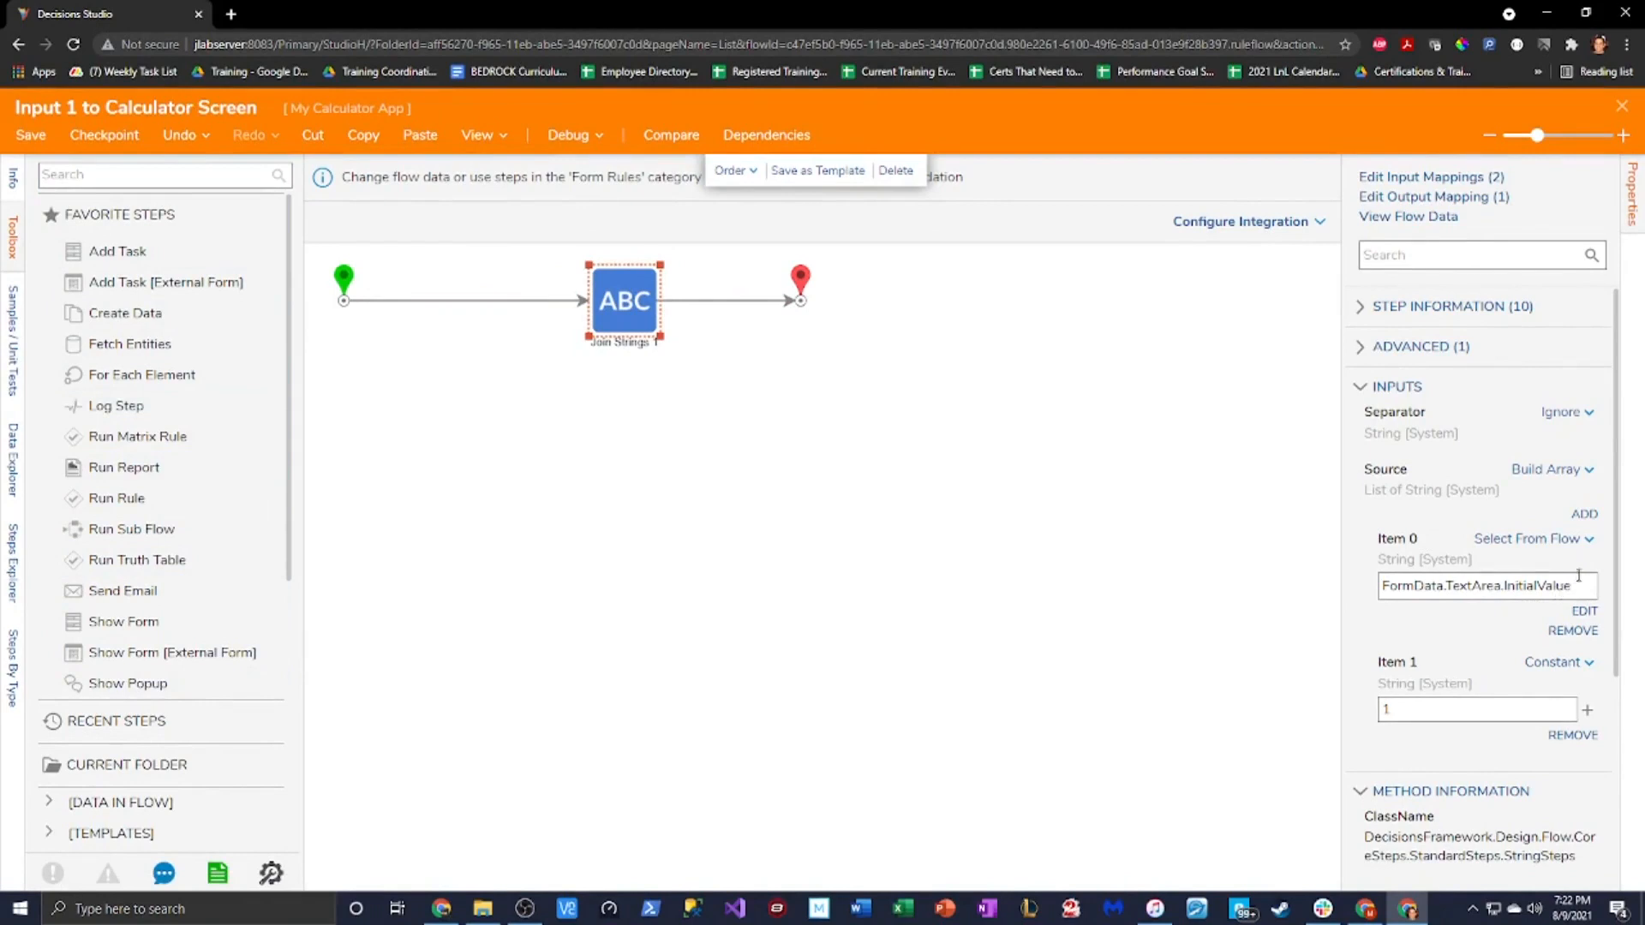
pyautogui.moveTo(646, 322); pyautogui.dragTo(590, 314)
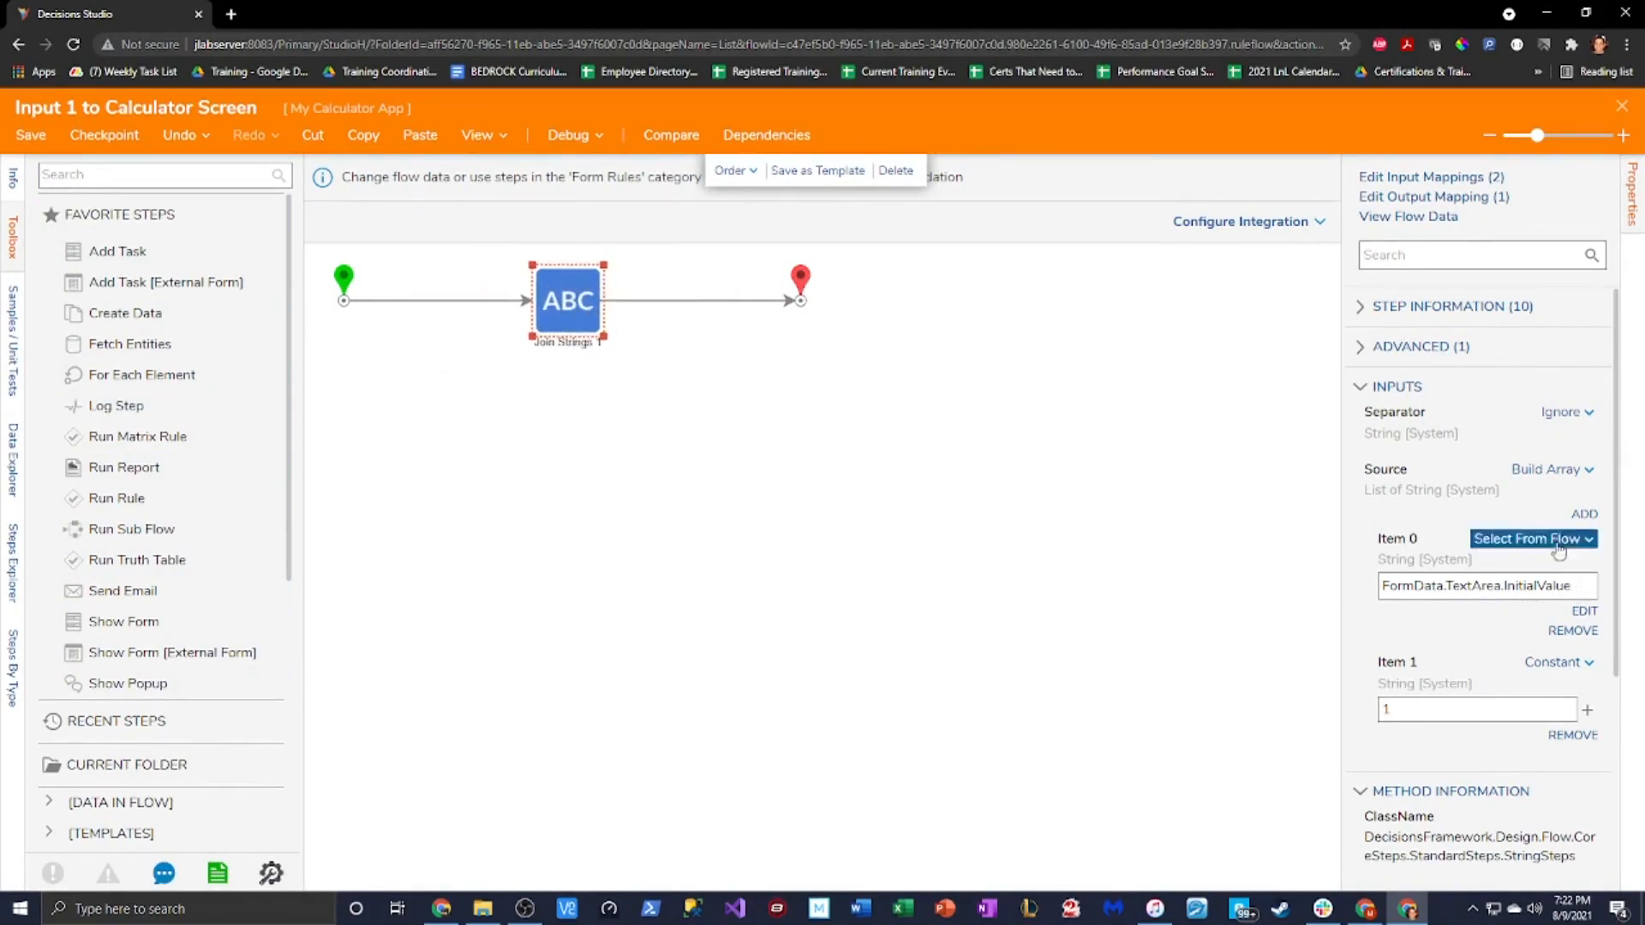
# Change Item 0 from TextArea Initial Value to FormData.TextArea.Value
pyautogui.click(1583, 612)
pyautogui.click(1231, 329)
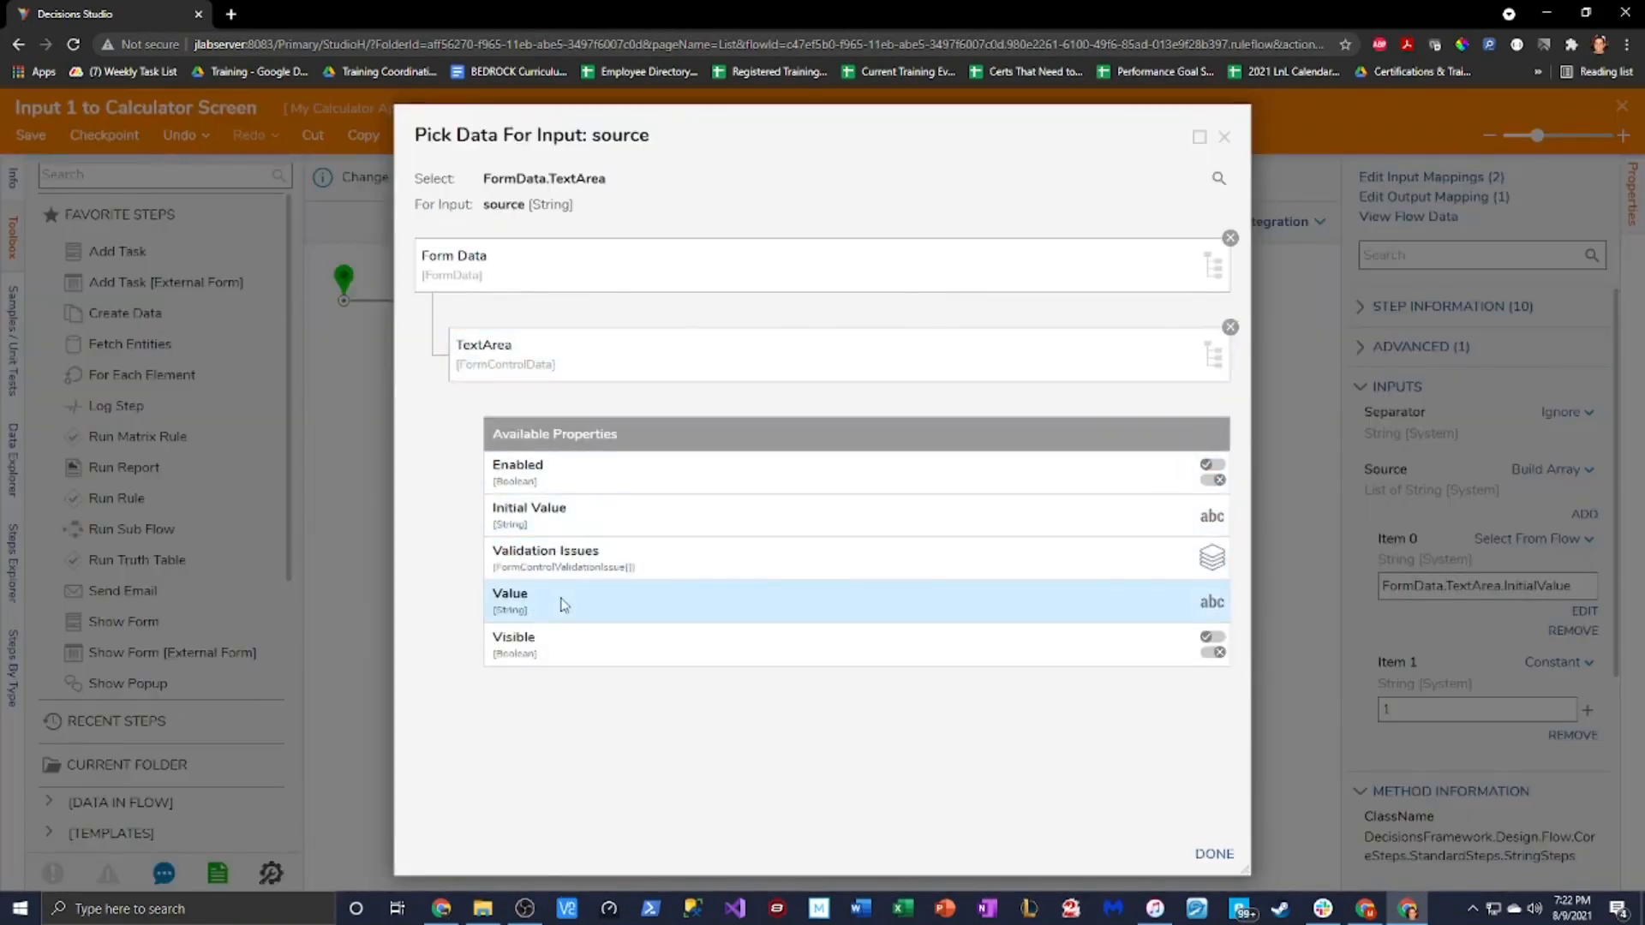
pyautogui.click(563, 605)
pyautogui.click(1214, 855)
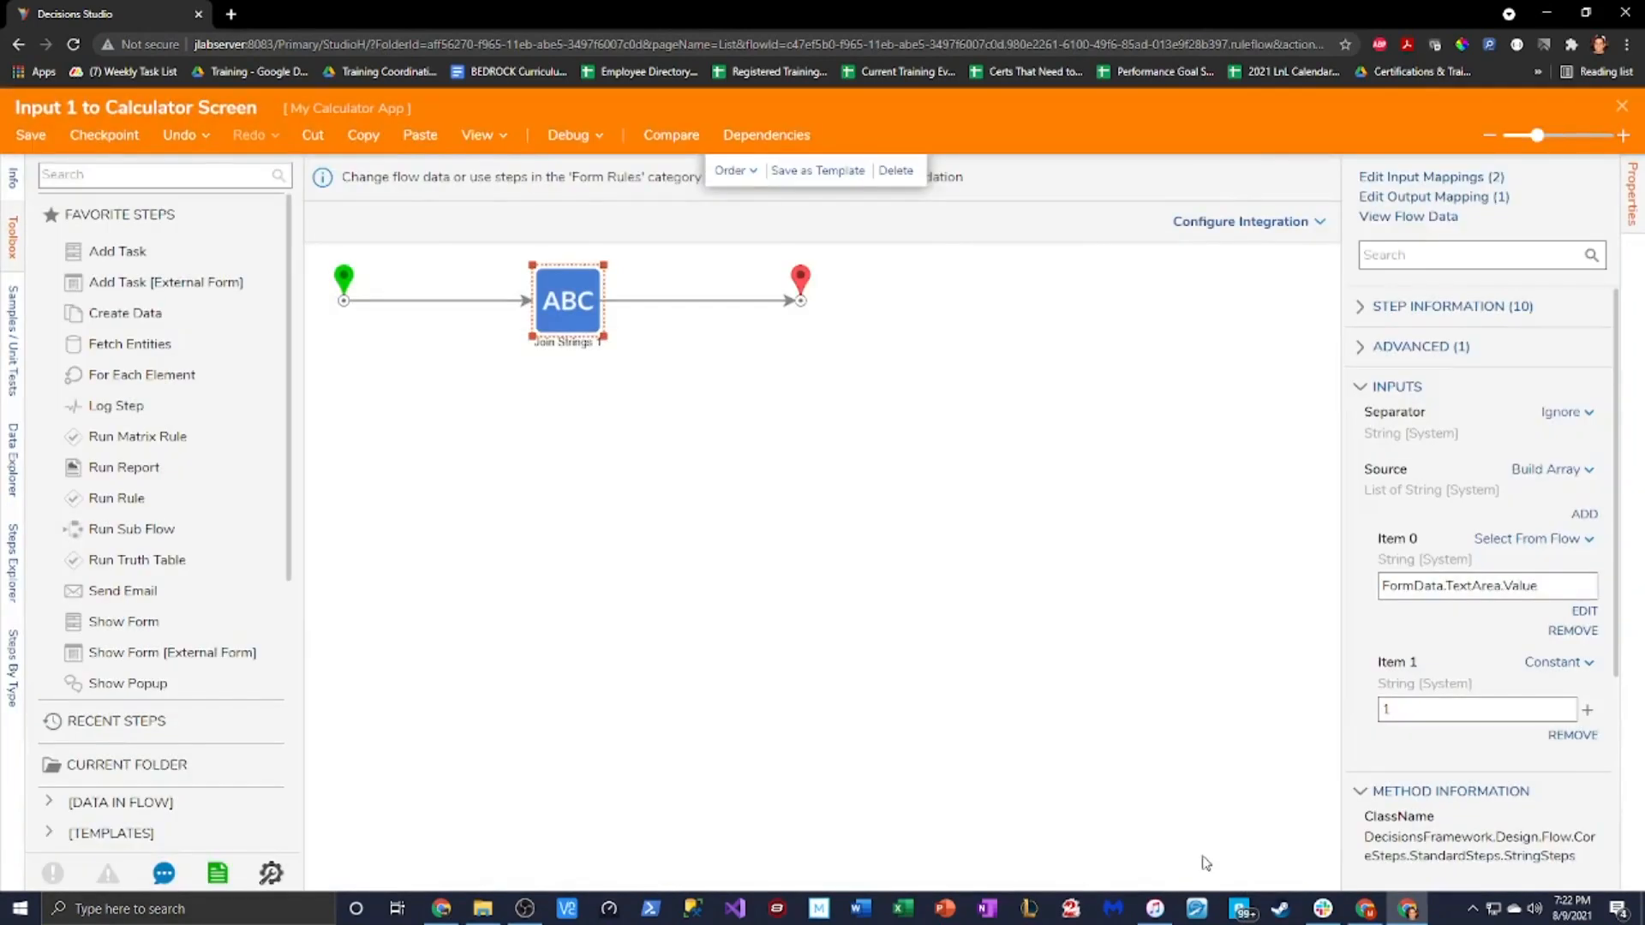
pyautogui.click(434, 386)
# Save and close the rule flow, then close and save the Calculator form
pyautogui.click(31, 137)
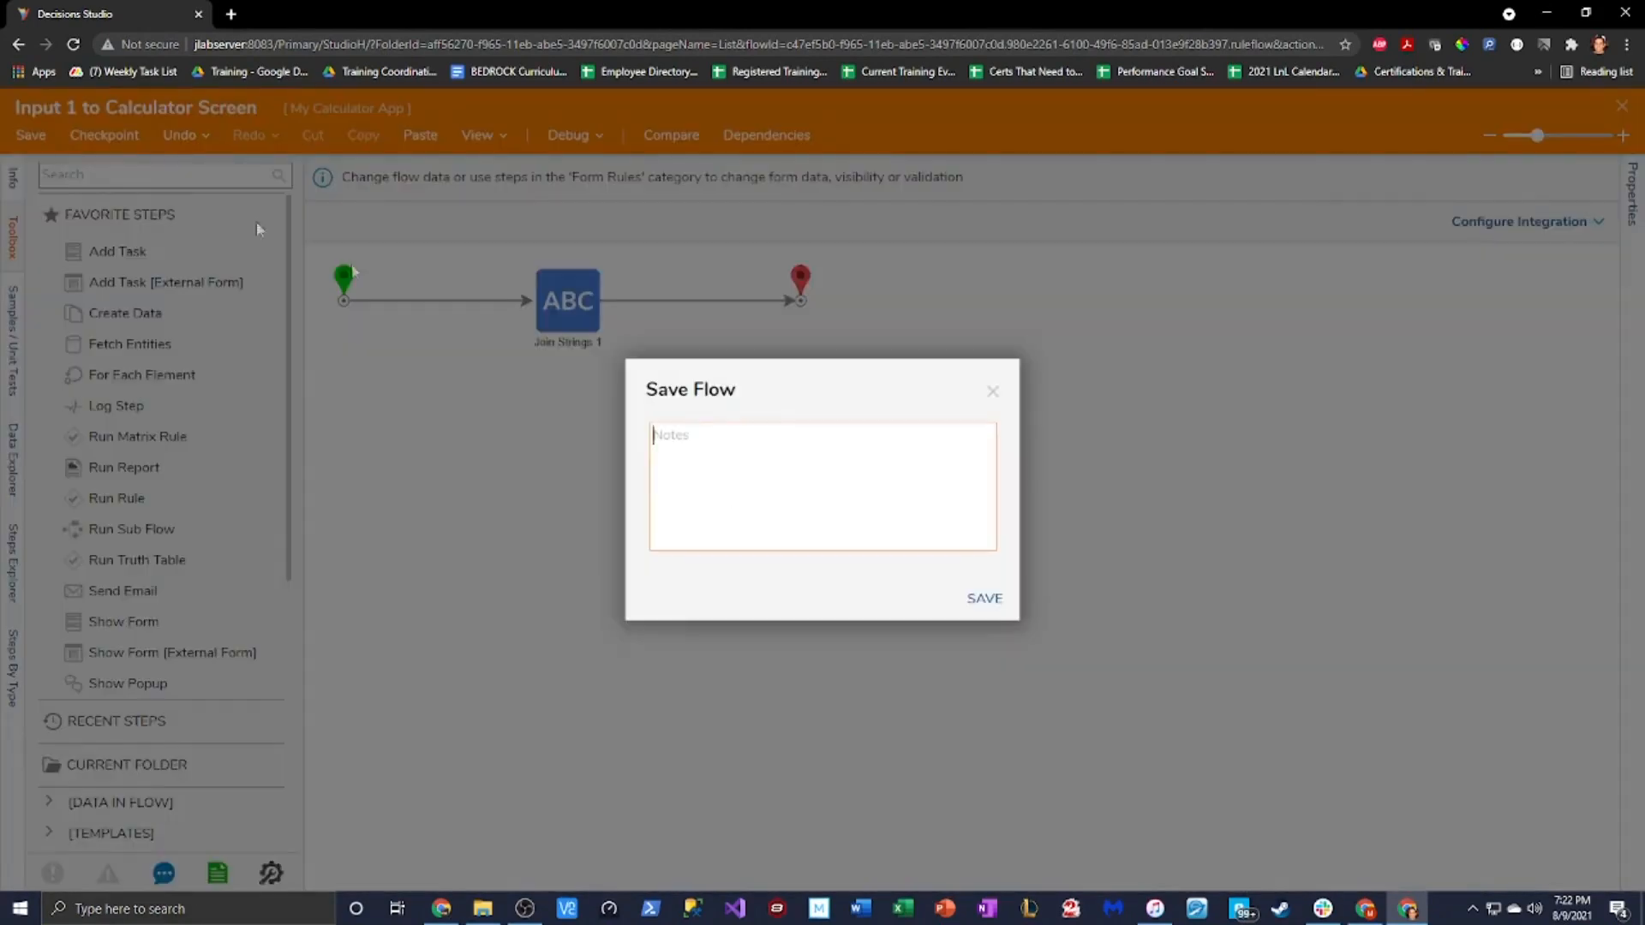
pyautogui.click(979, 597)
pyautogui.click(1624, 107)
pyautogui.click(1039, 770)
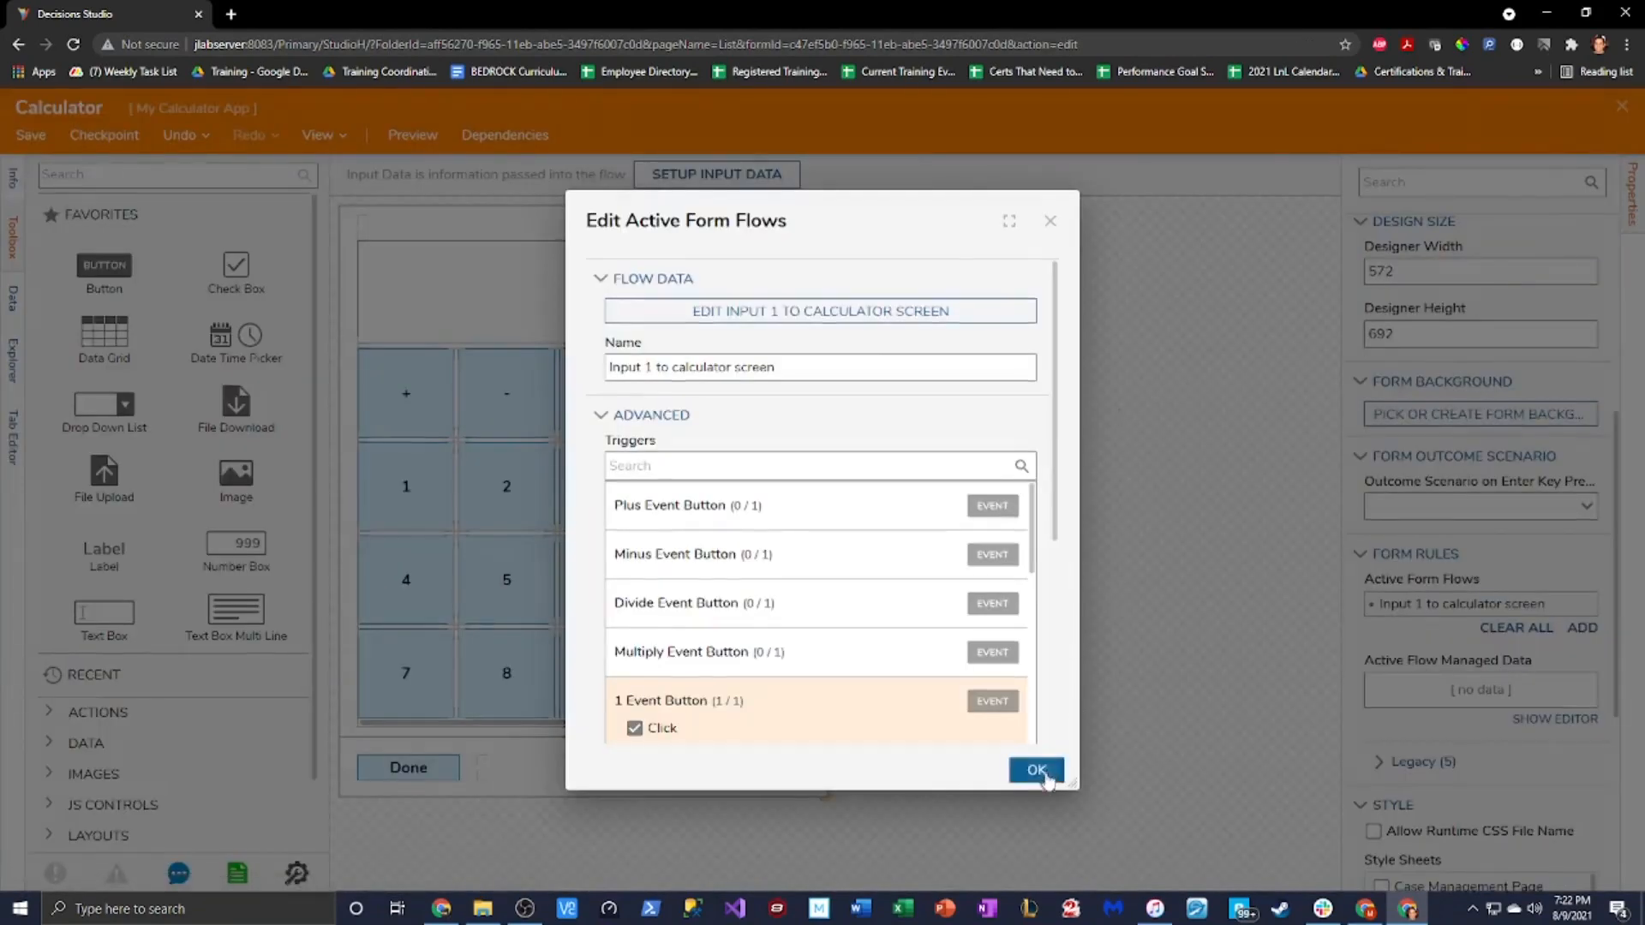
pyautogui.click(1622, 108)
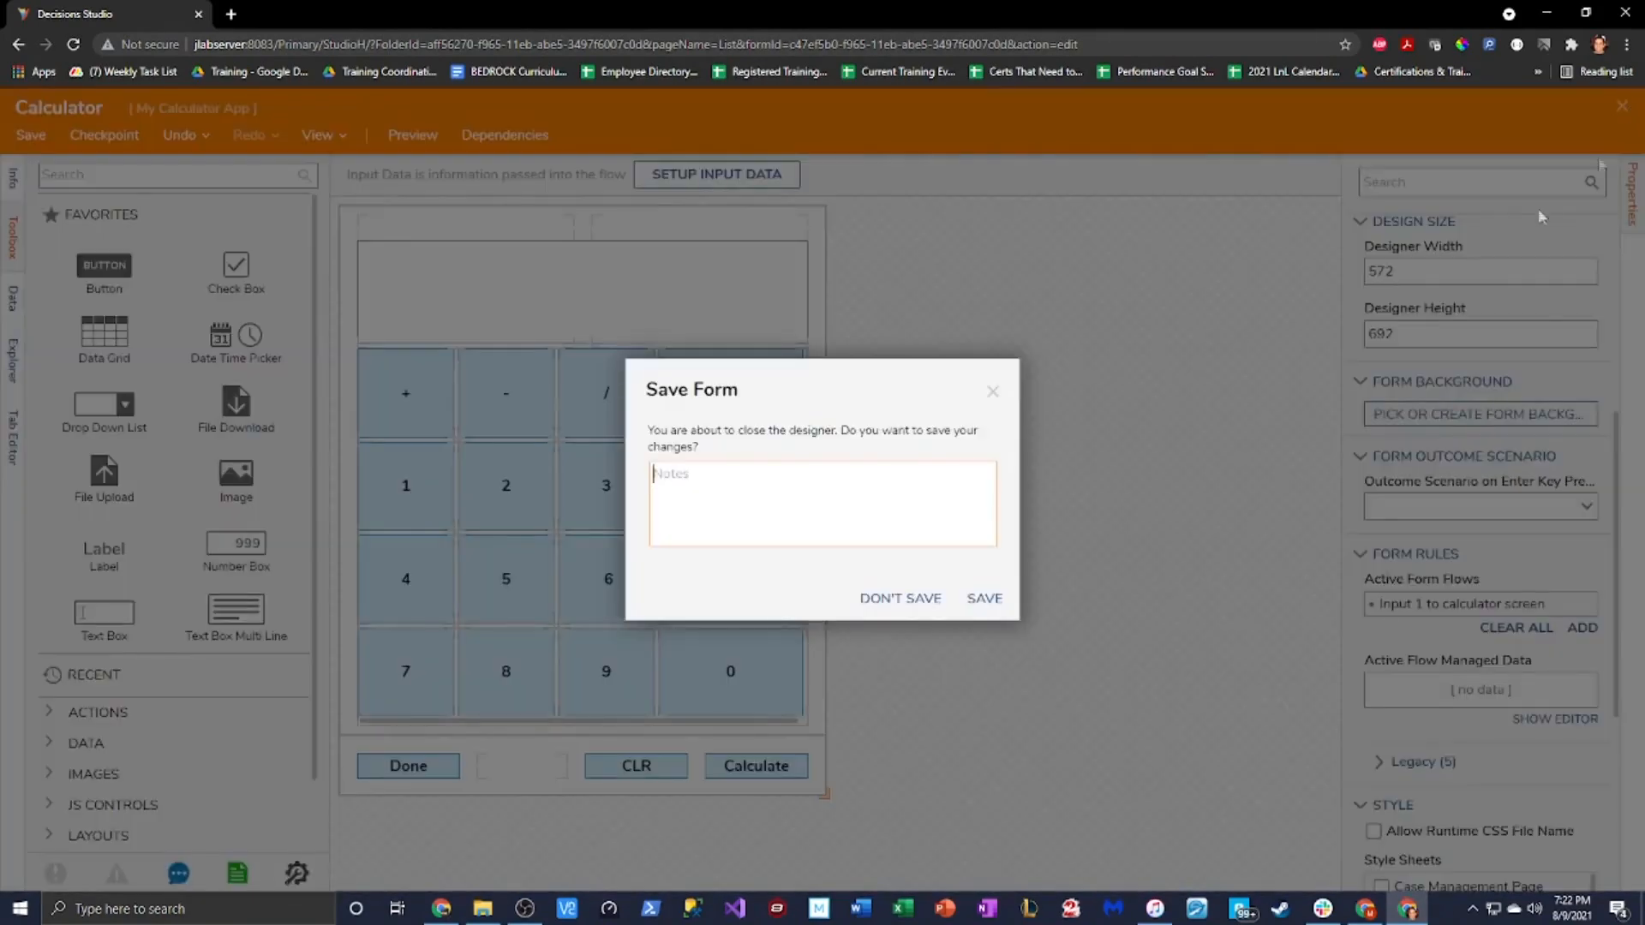
pyautogui.click(1009, 598)
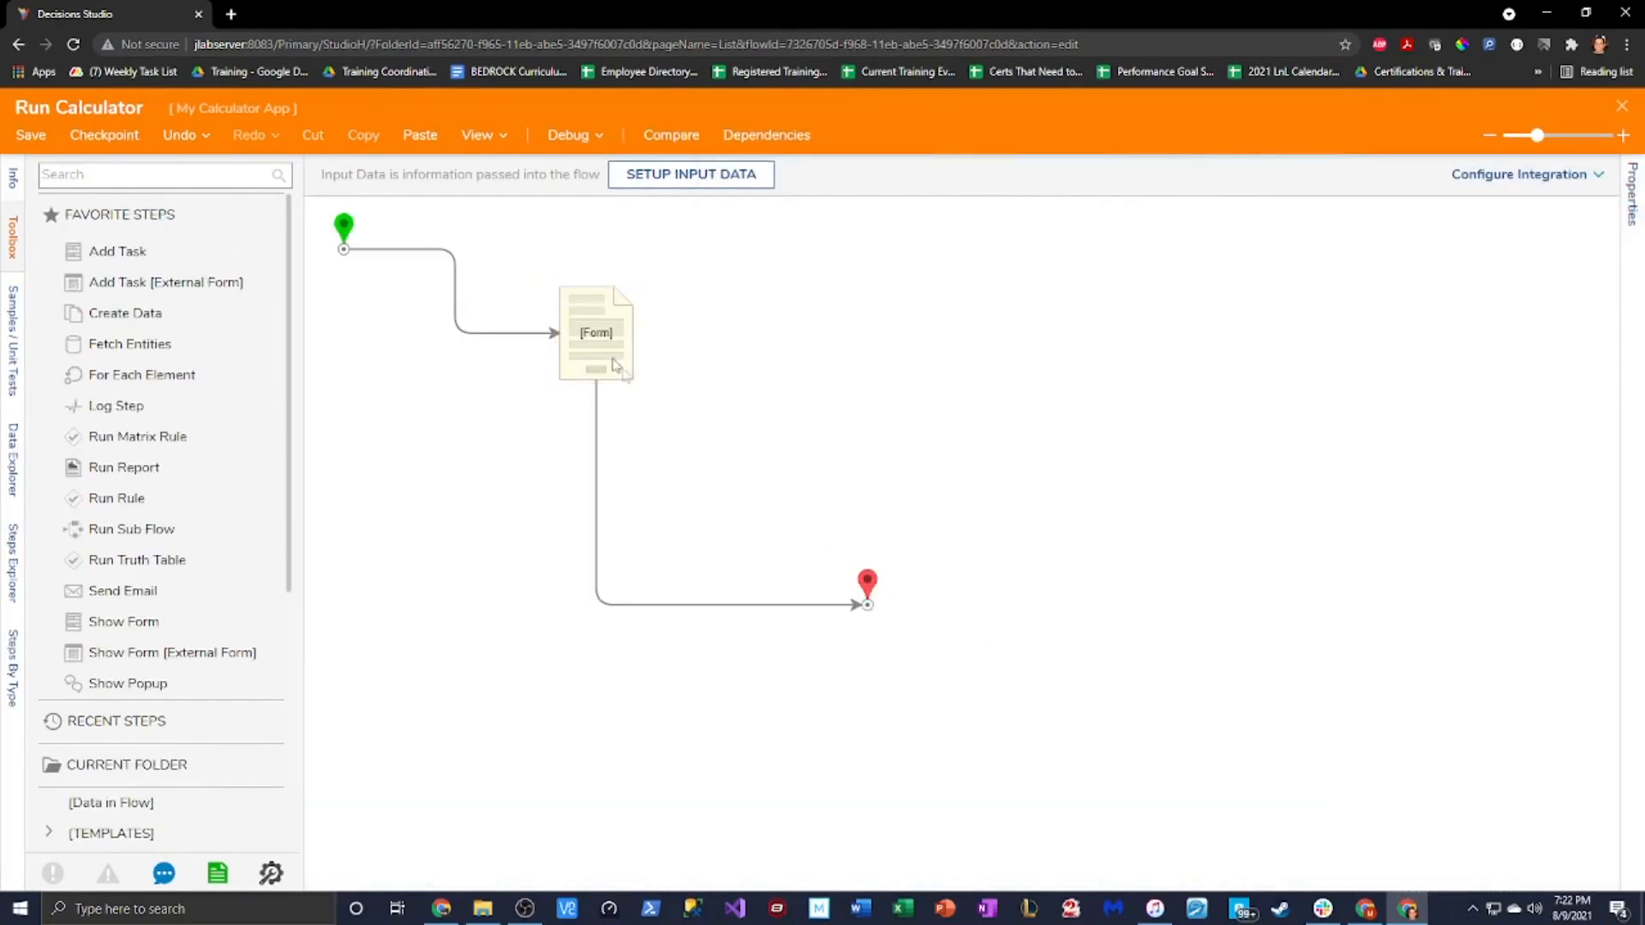
# Debug Run Calculator, press 1 six times to see 1s append, then finish and close the debugger
pyautogui.click(615, 366)
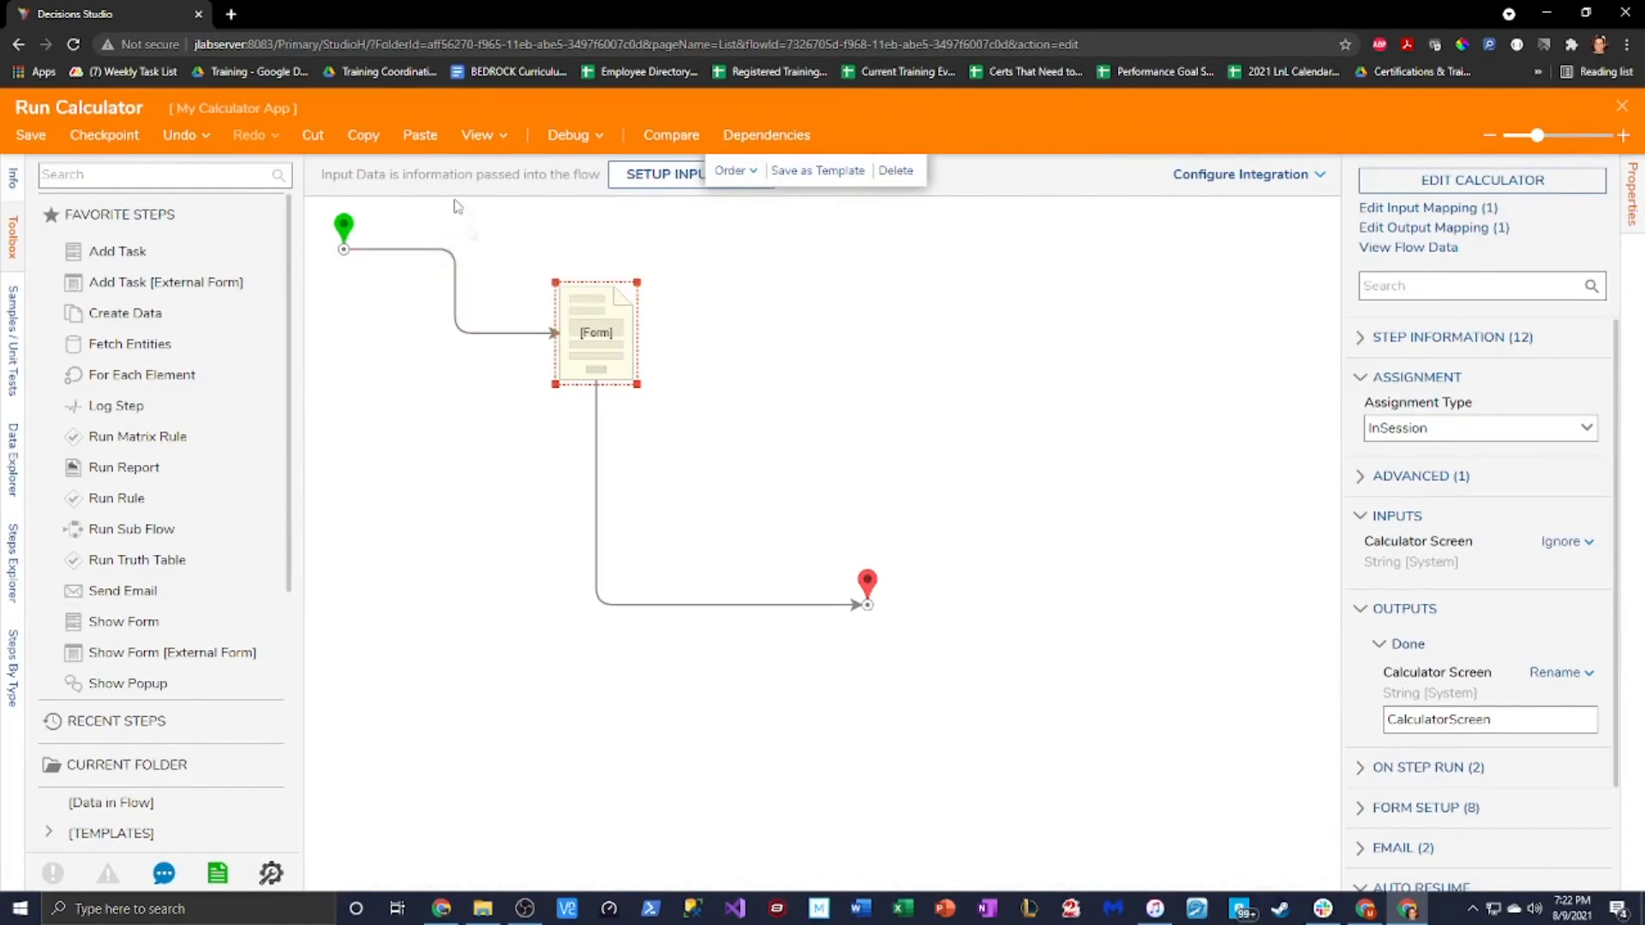
pyautogui.click(553, 137)
pyautogui.click(914, 405)
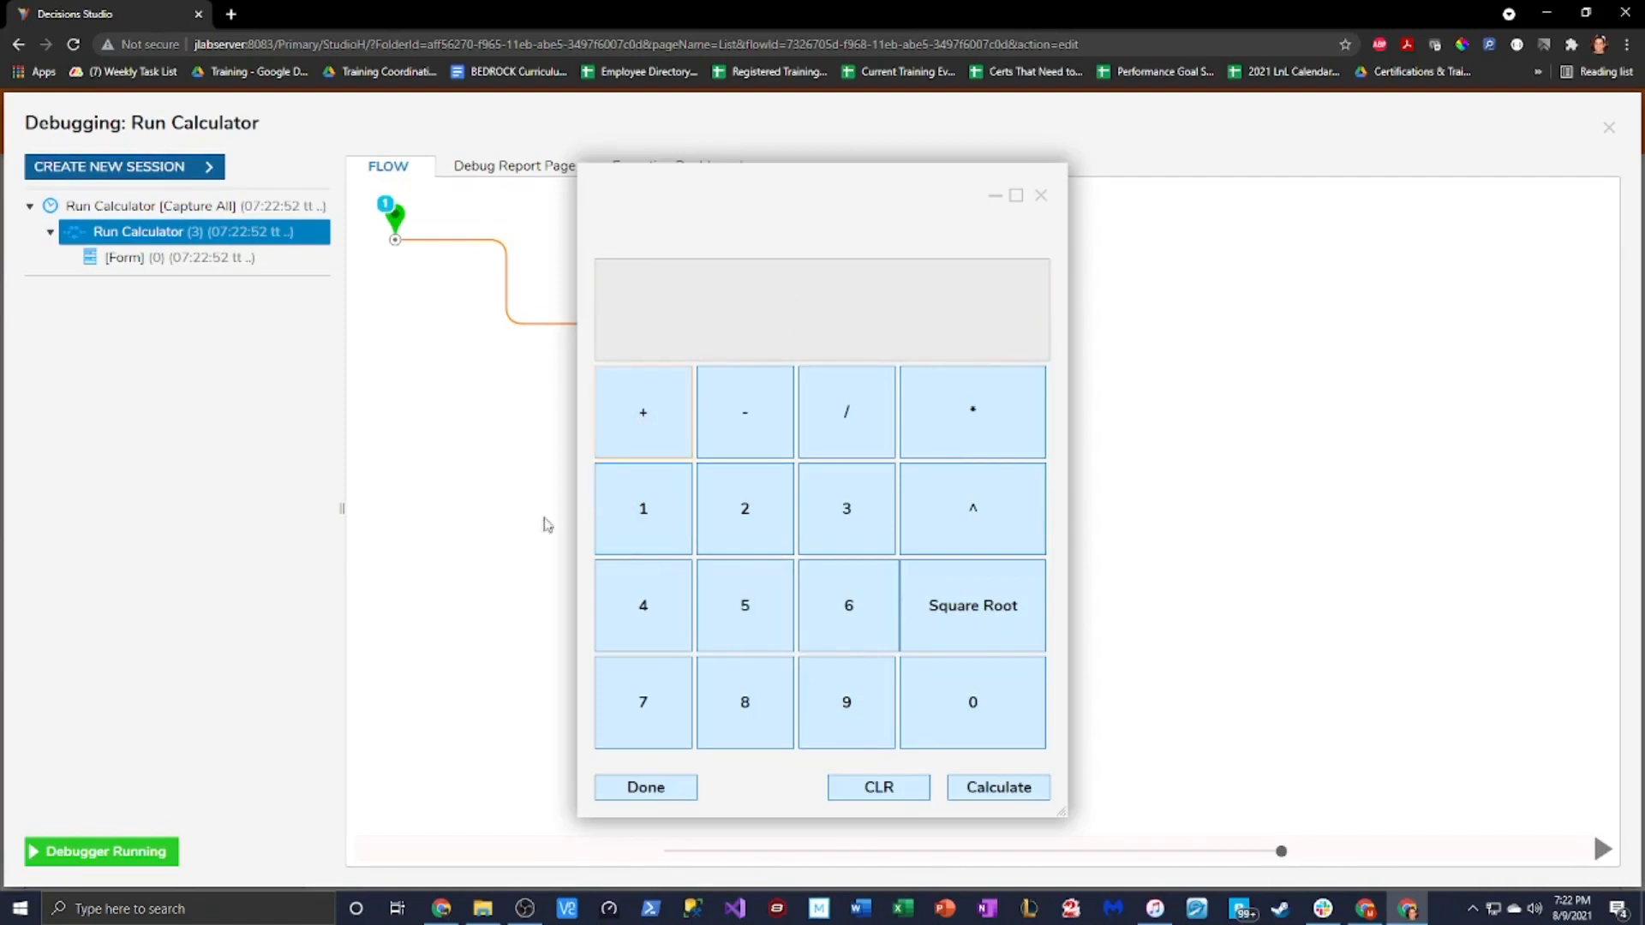
pyautogui.click(644, 514)
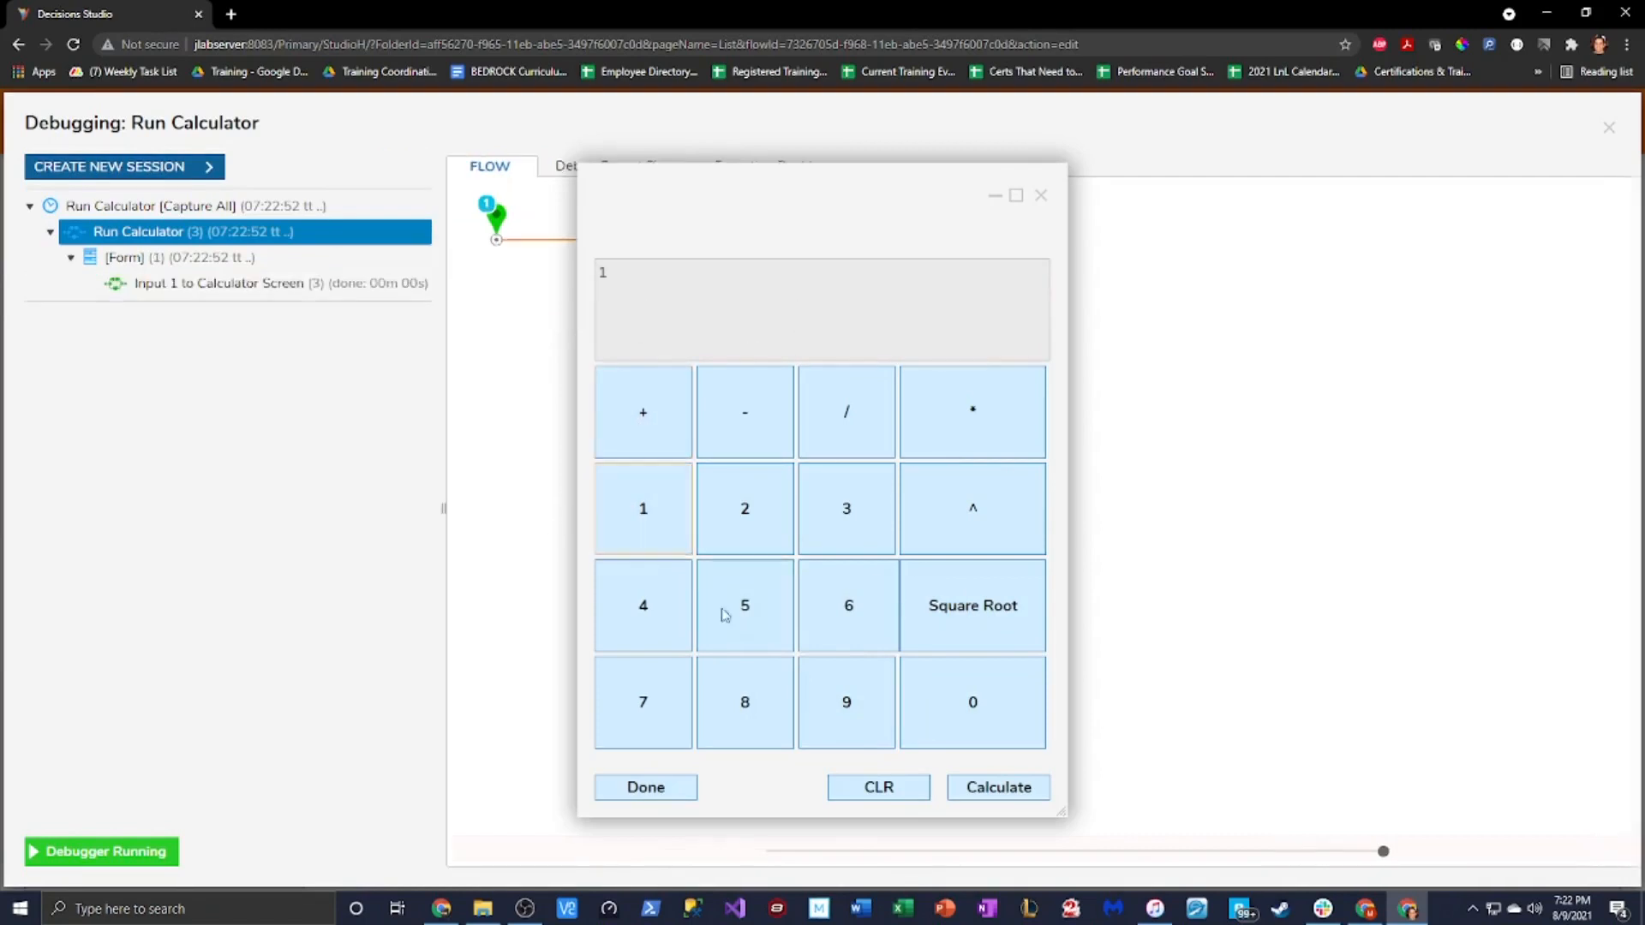
pyautogui.click(648, 535)
pyautogui.click(655, 528)
pyautogui.click(655, 528)
pyautogui.click(655, 528)
pyautogui.click(653, 530)
pyautogui.click(653, 530)
pyautogui.click(653, 530)
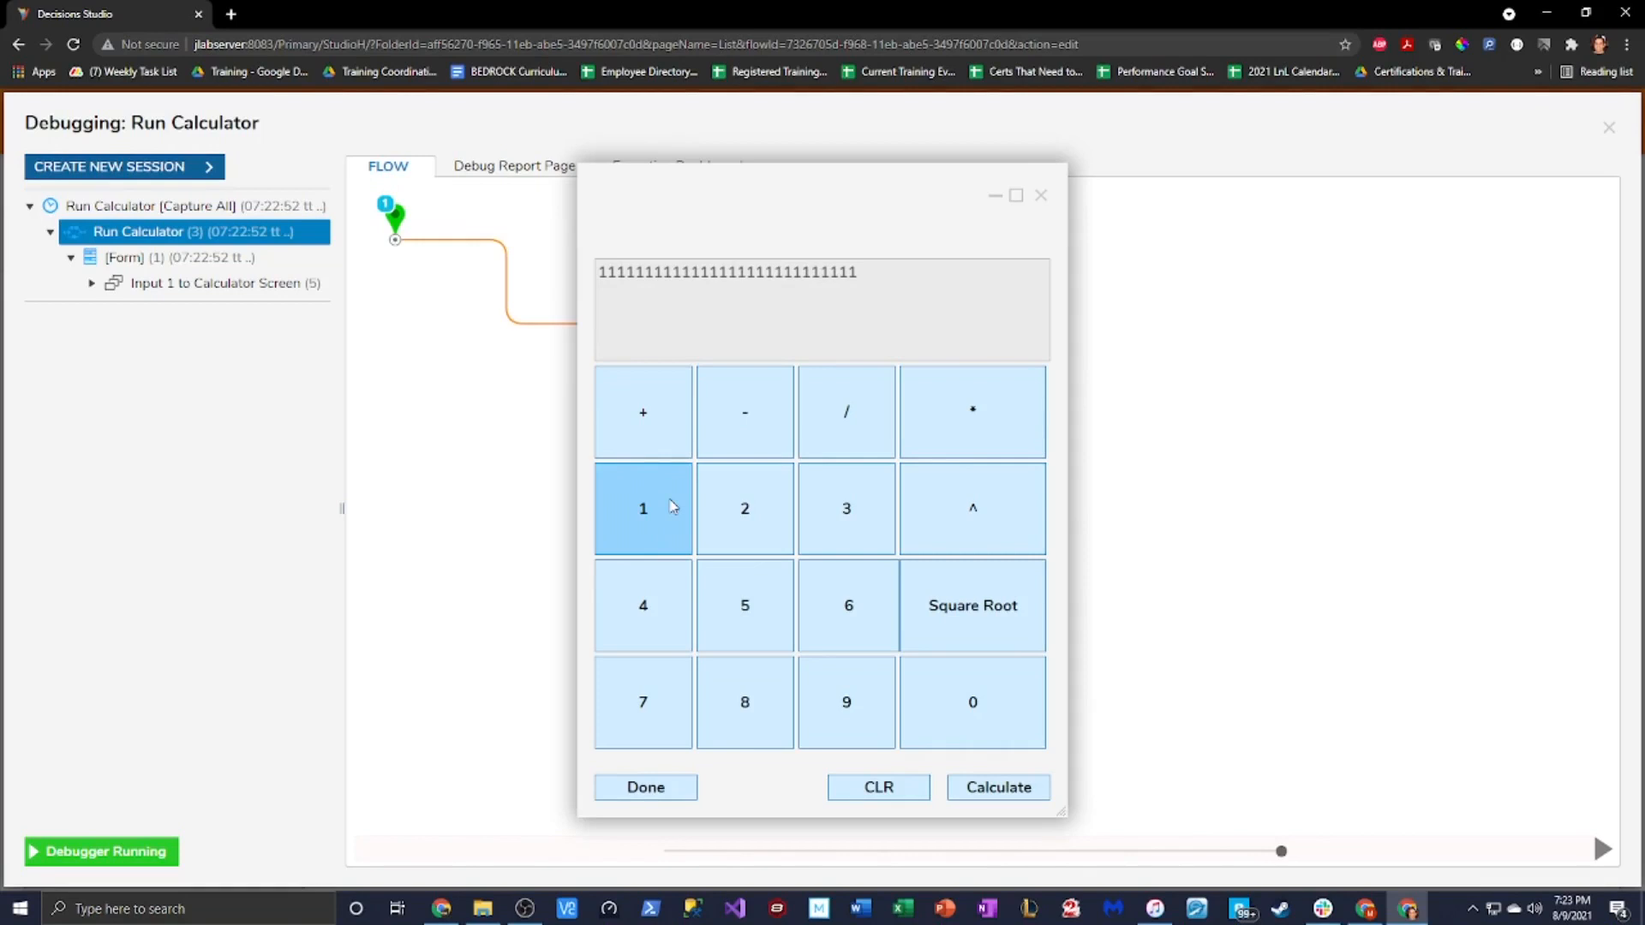
pyautogui.click(646, 787)
pyautogui.click(1609, 129)
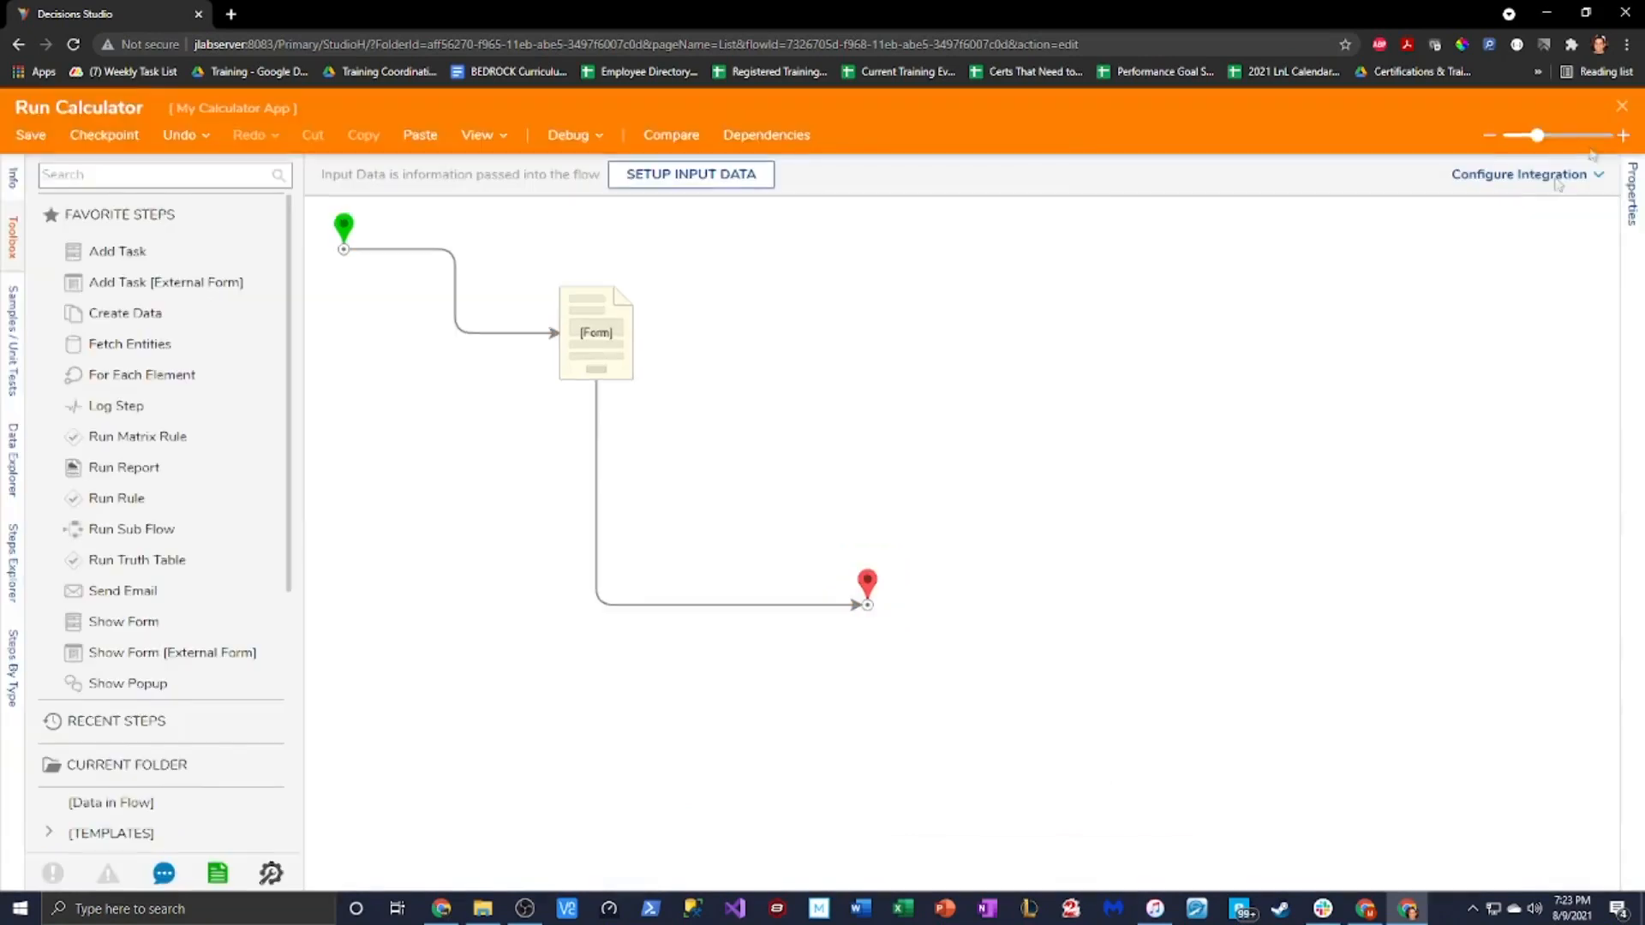
# Edit the Calculator form from the Form step and open the Input 1 form flow's settings in Form Rules
pyautogui.click(615, 344)
pyautogui.click(1391, 181)
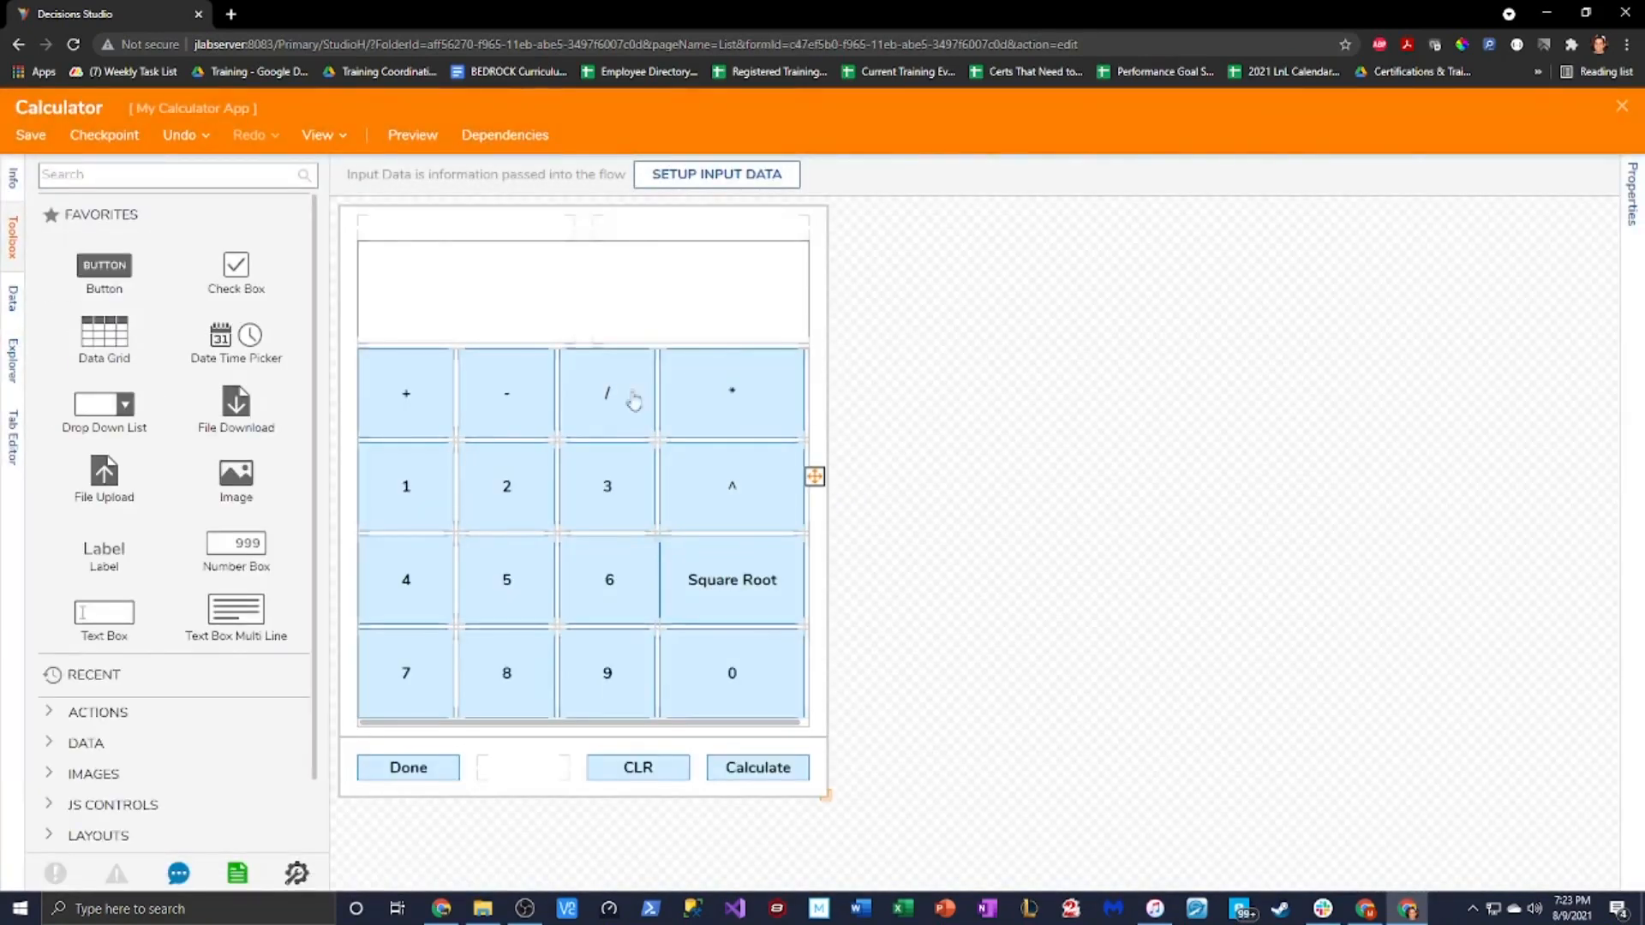
pyautogui.click(1632, 192)
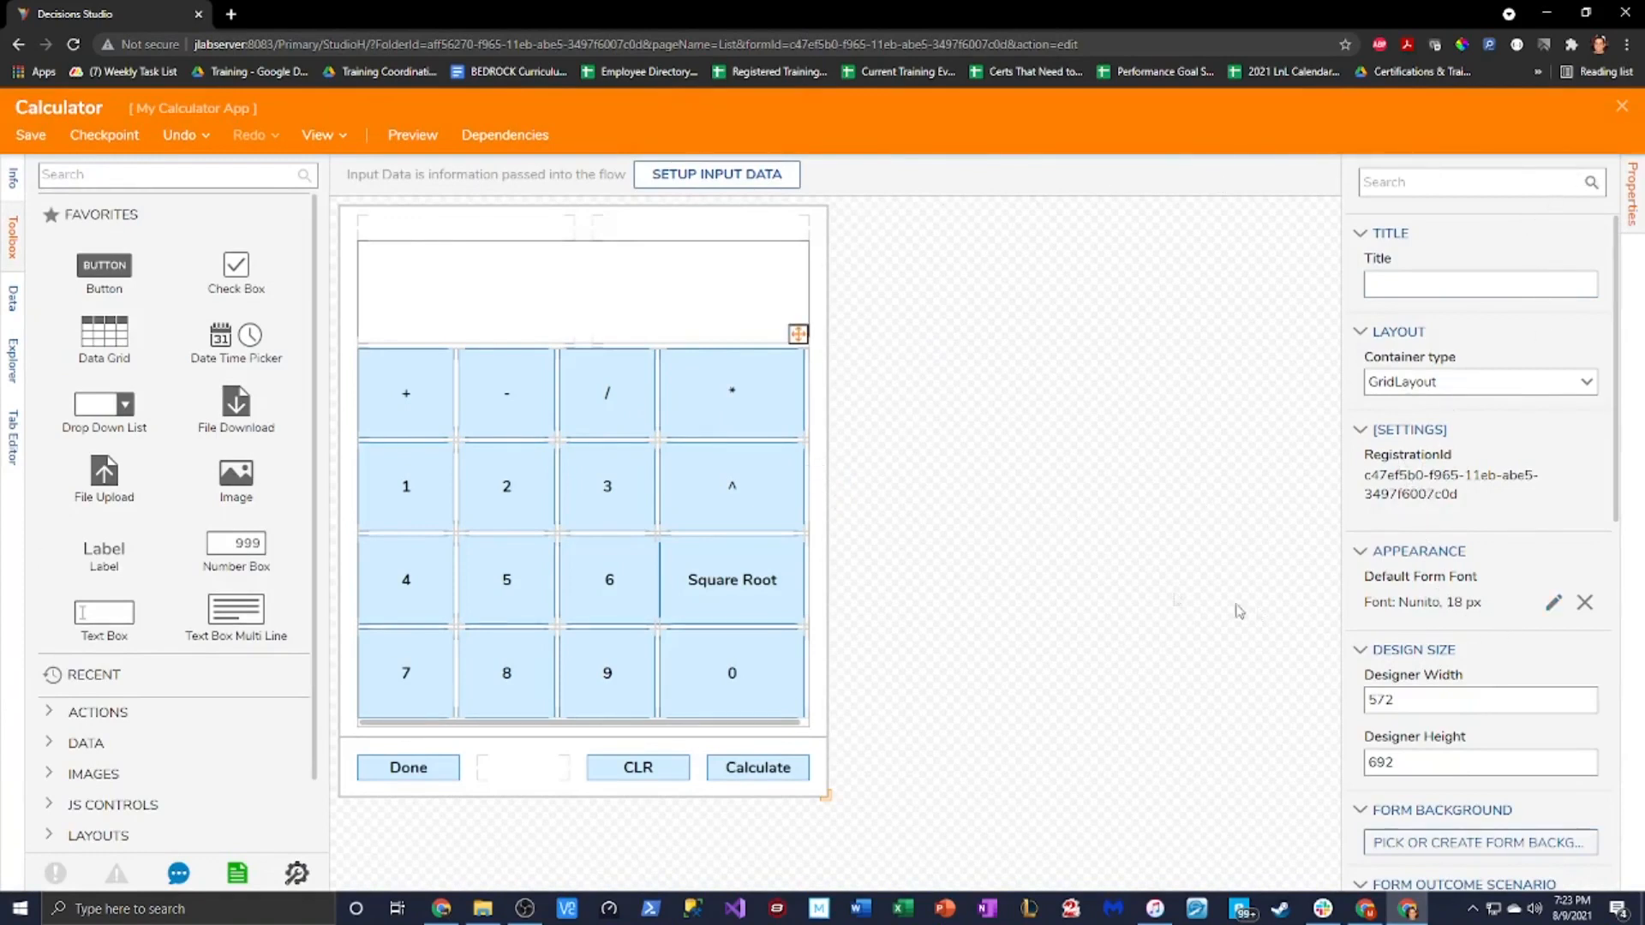
pyautogui.scroll(-3, 1468, 664)
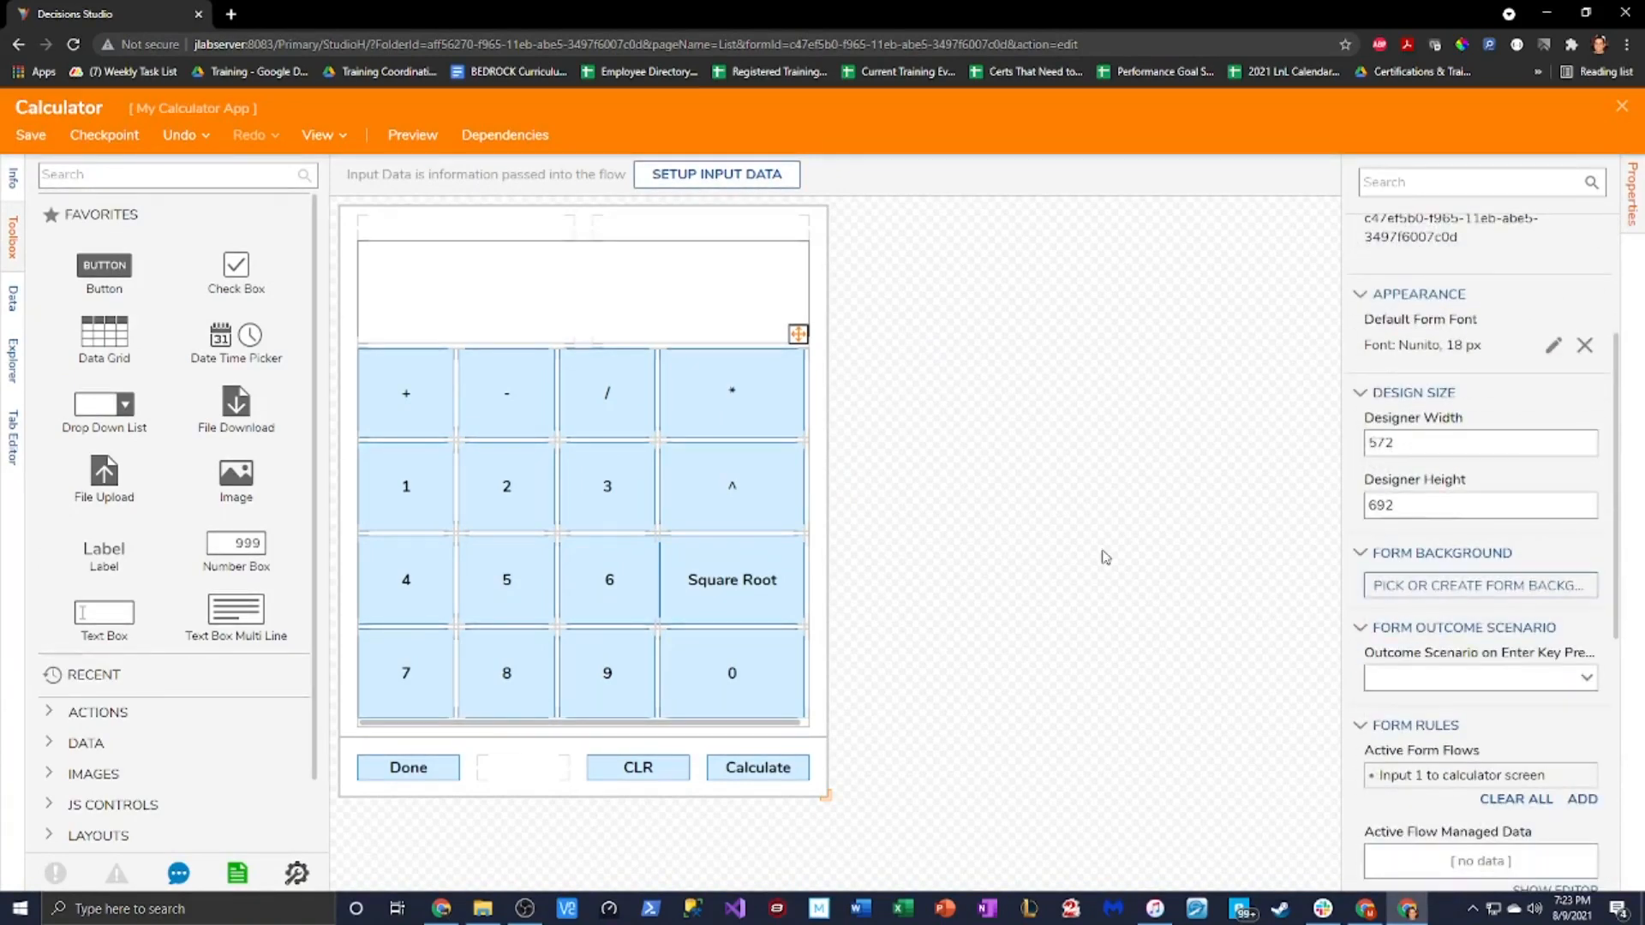
pyautogui.scroll(3, 1400, 618)
pyautogui.scroll(-1, 1531, 784)
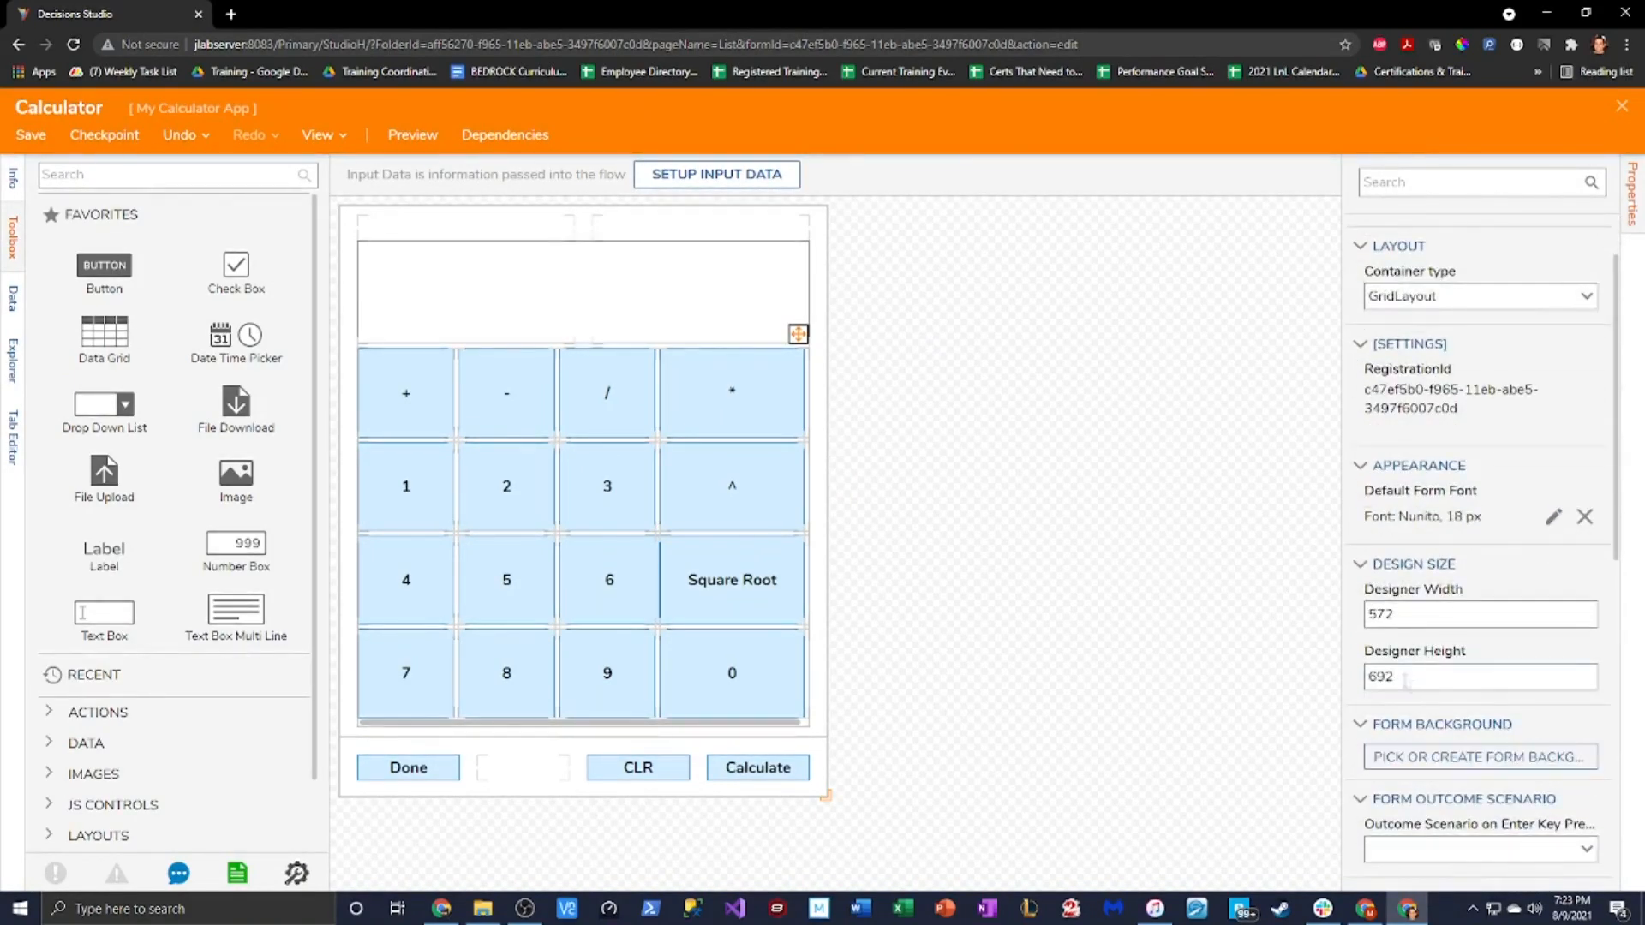
pyautogui.scroll(-3, 1488, 562)
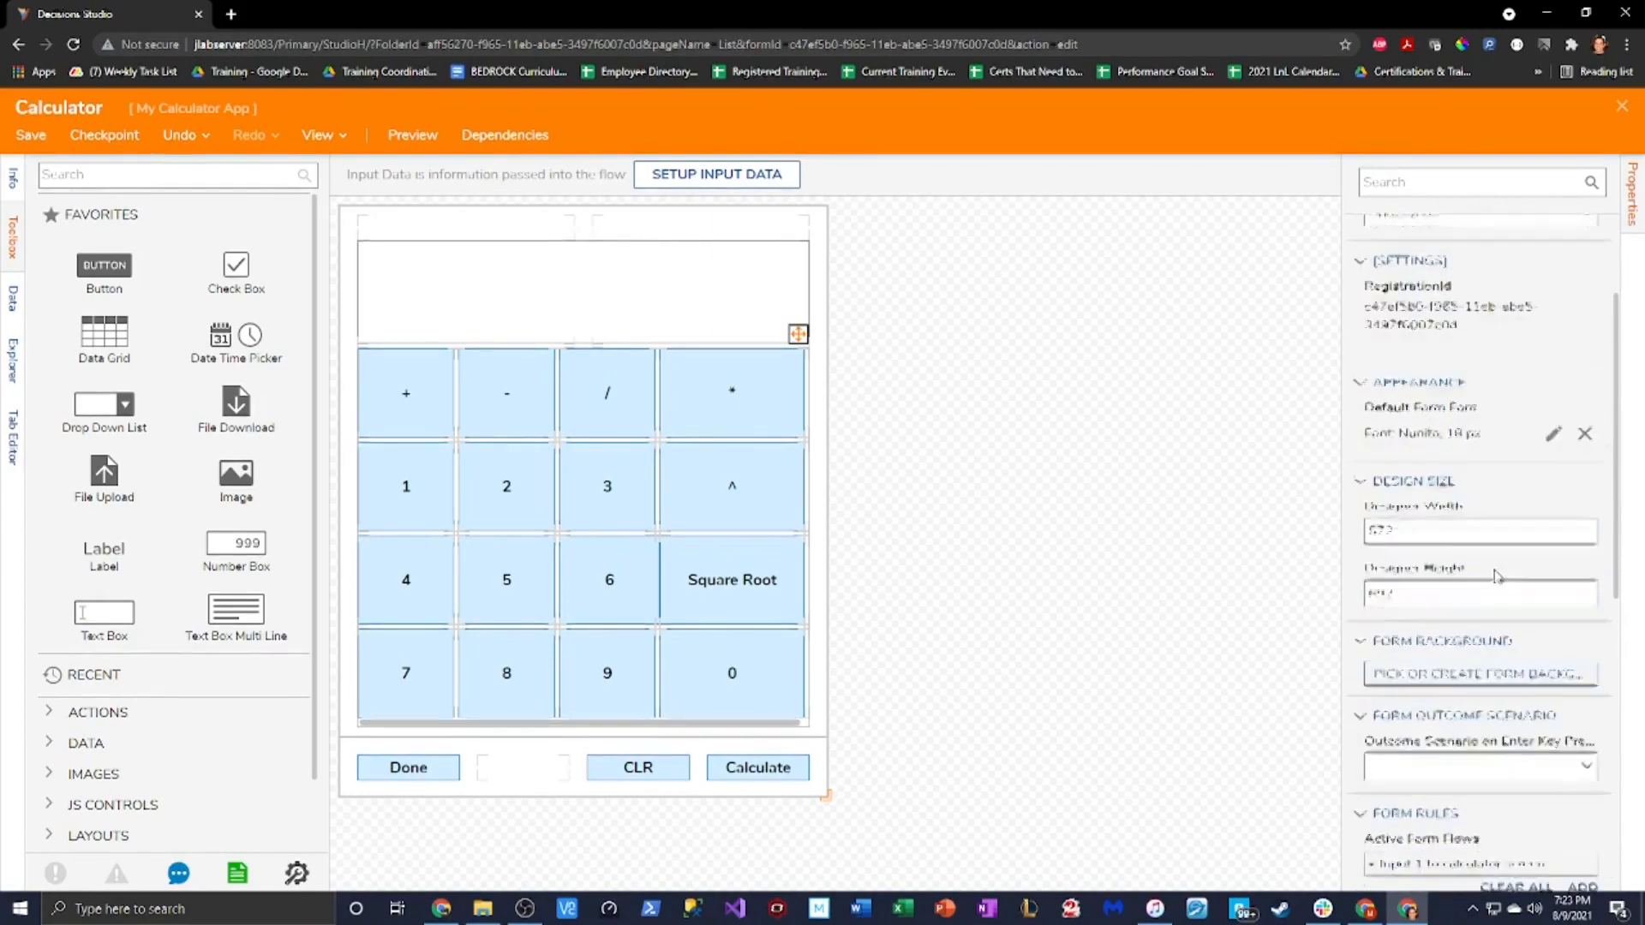
pyautogui.click(1581, 713)
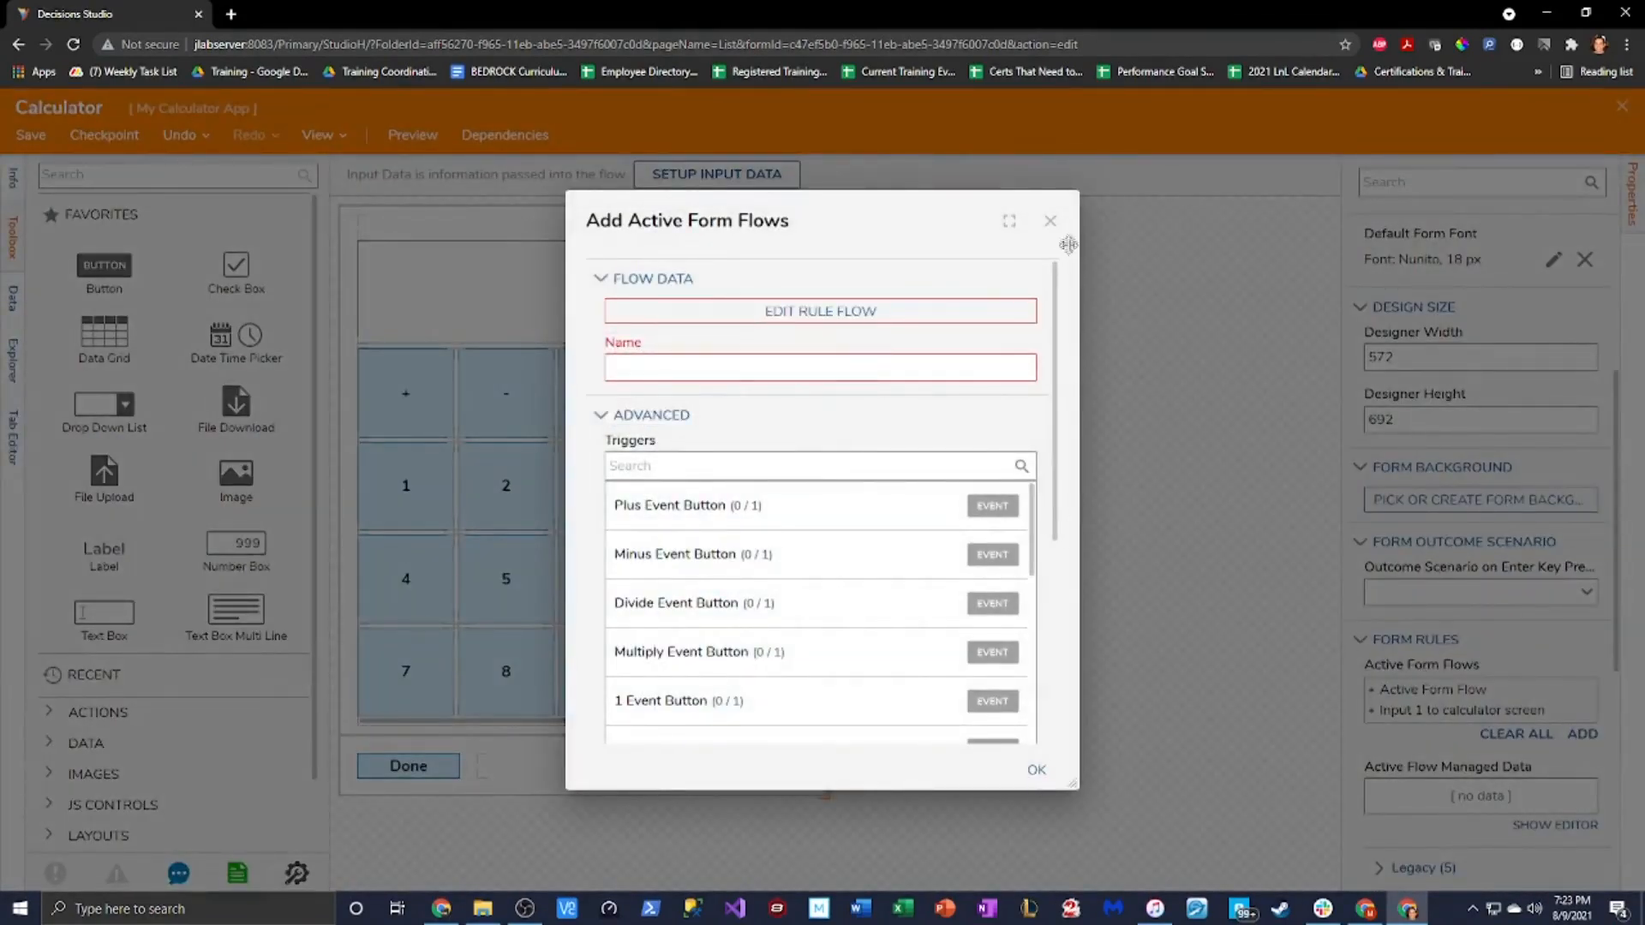
pyautogui.click(1050, 220)
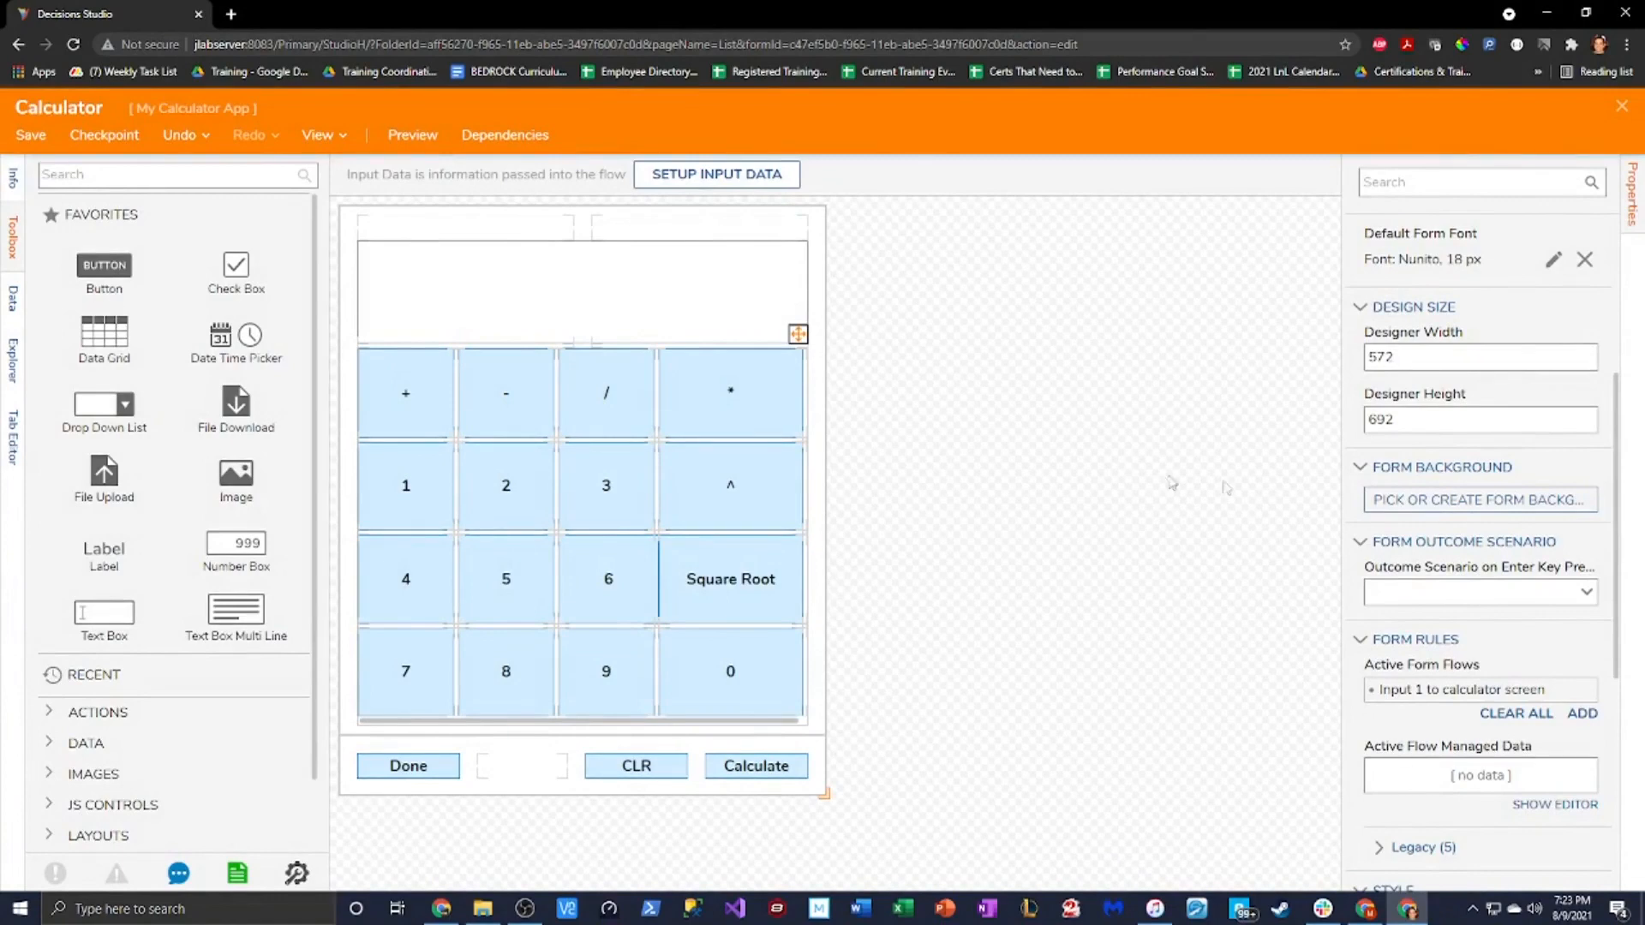
pyautogui.click(1565, 694)
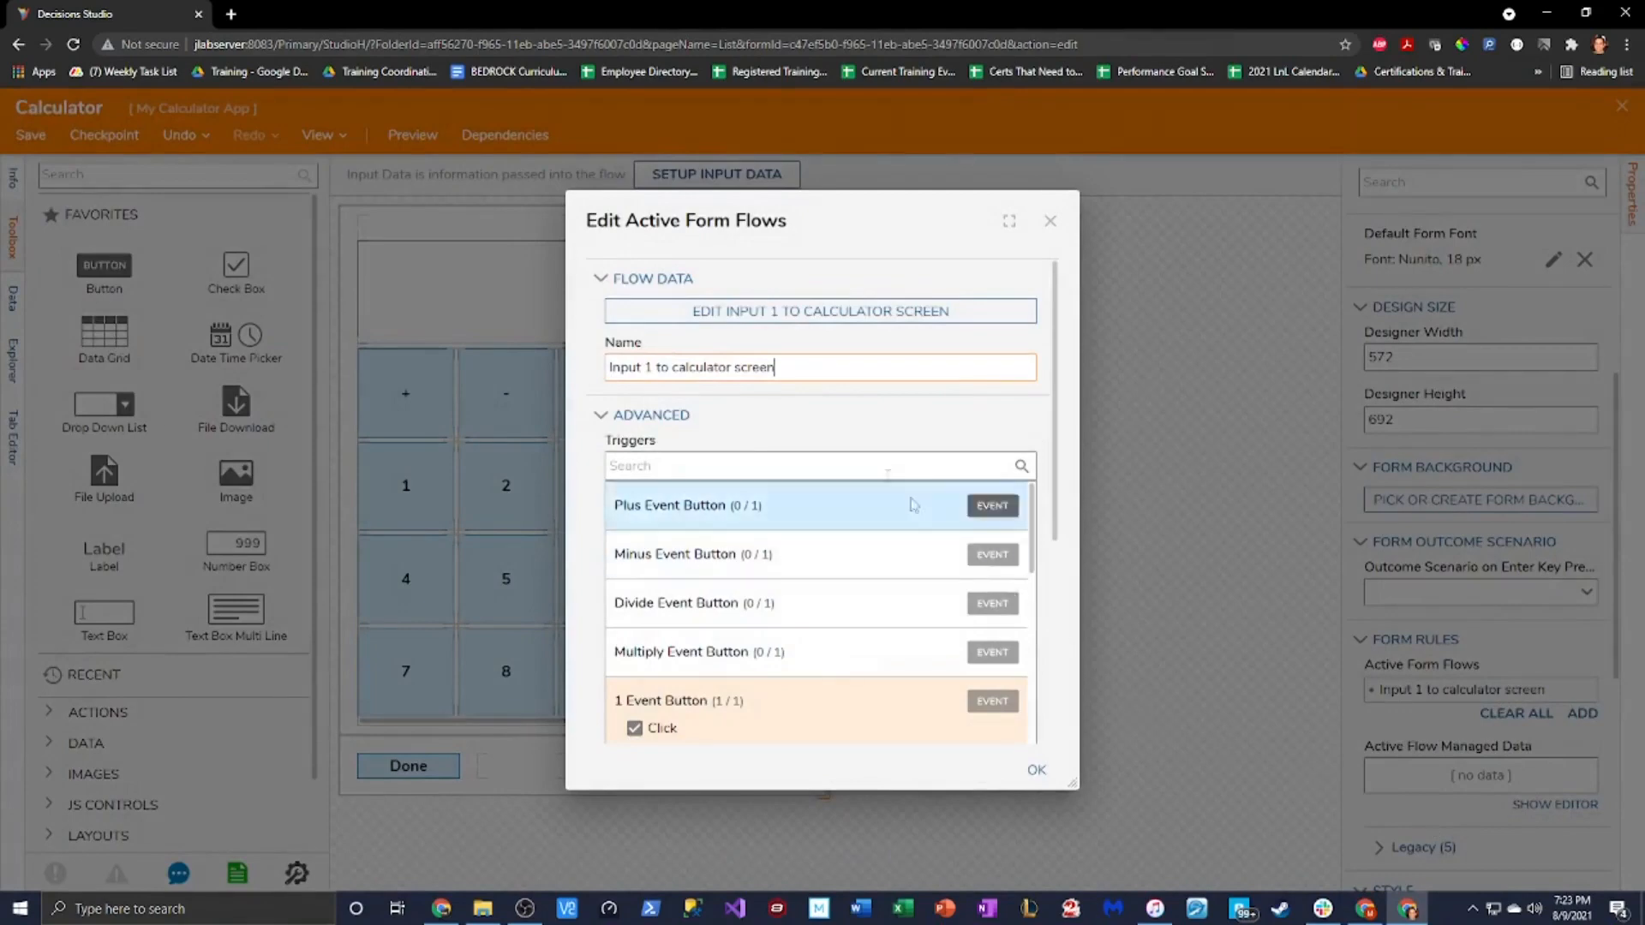
# Inspect Join Strings 1 in the Input 1 to Calculator Screen flow, then close the flow and its settings
pyautogui.click(902, 296)
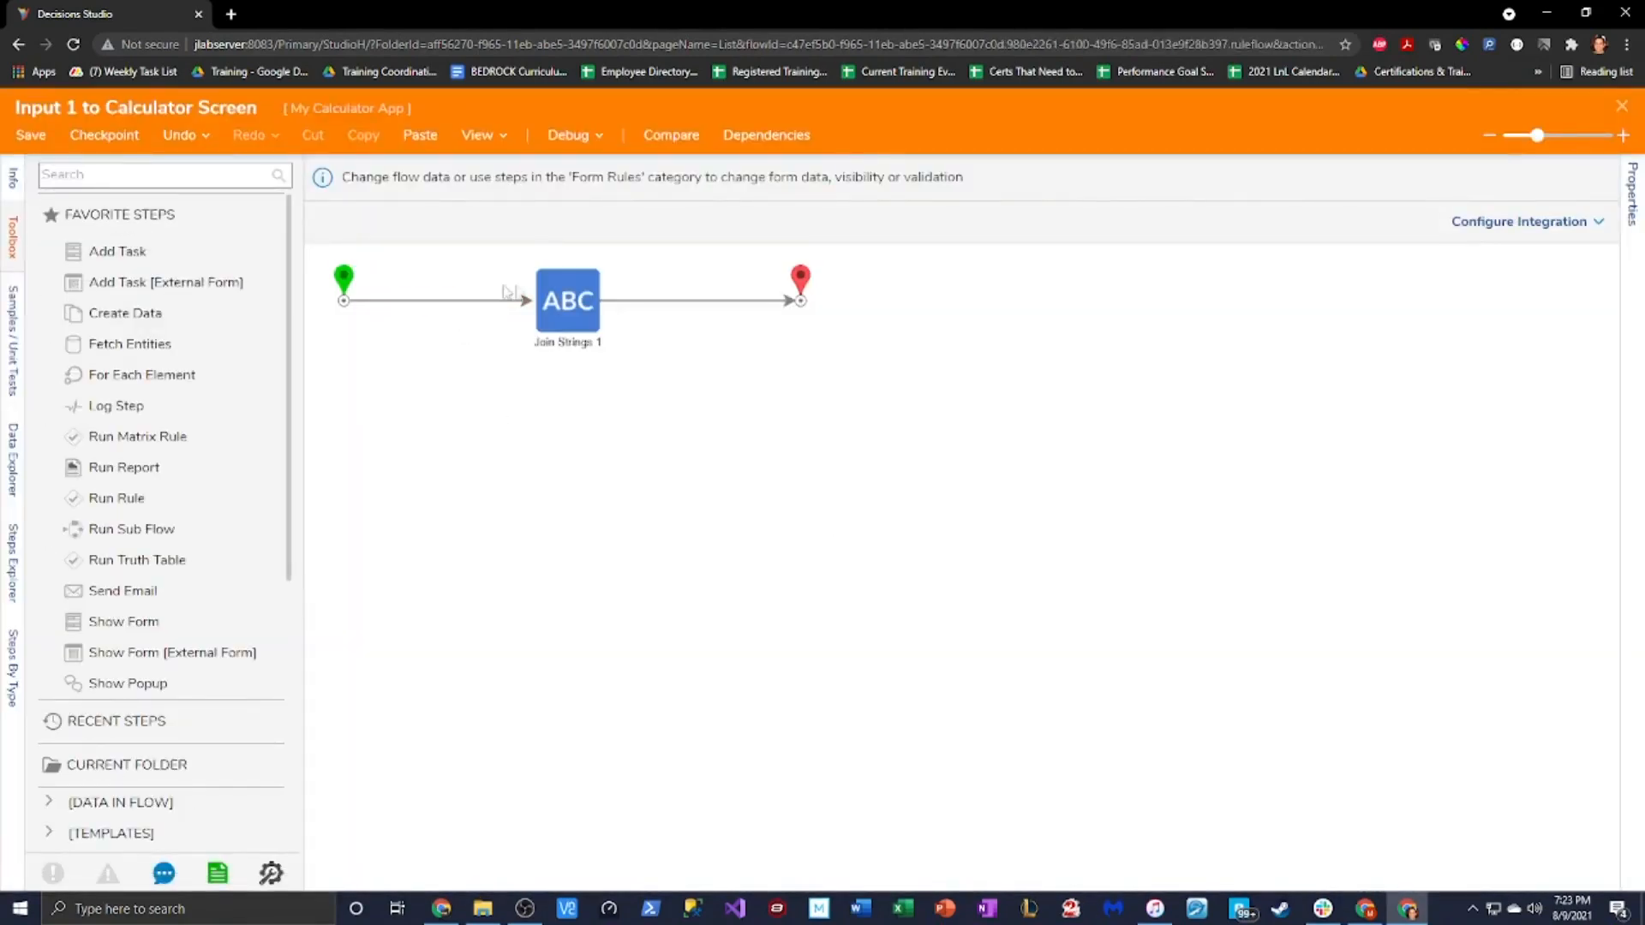
pyautogui.click(557, 299)
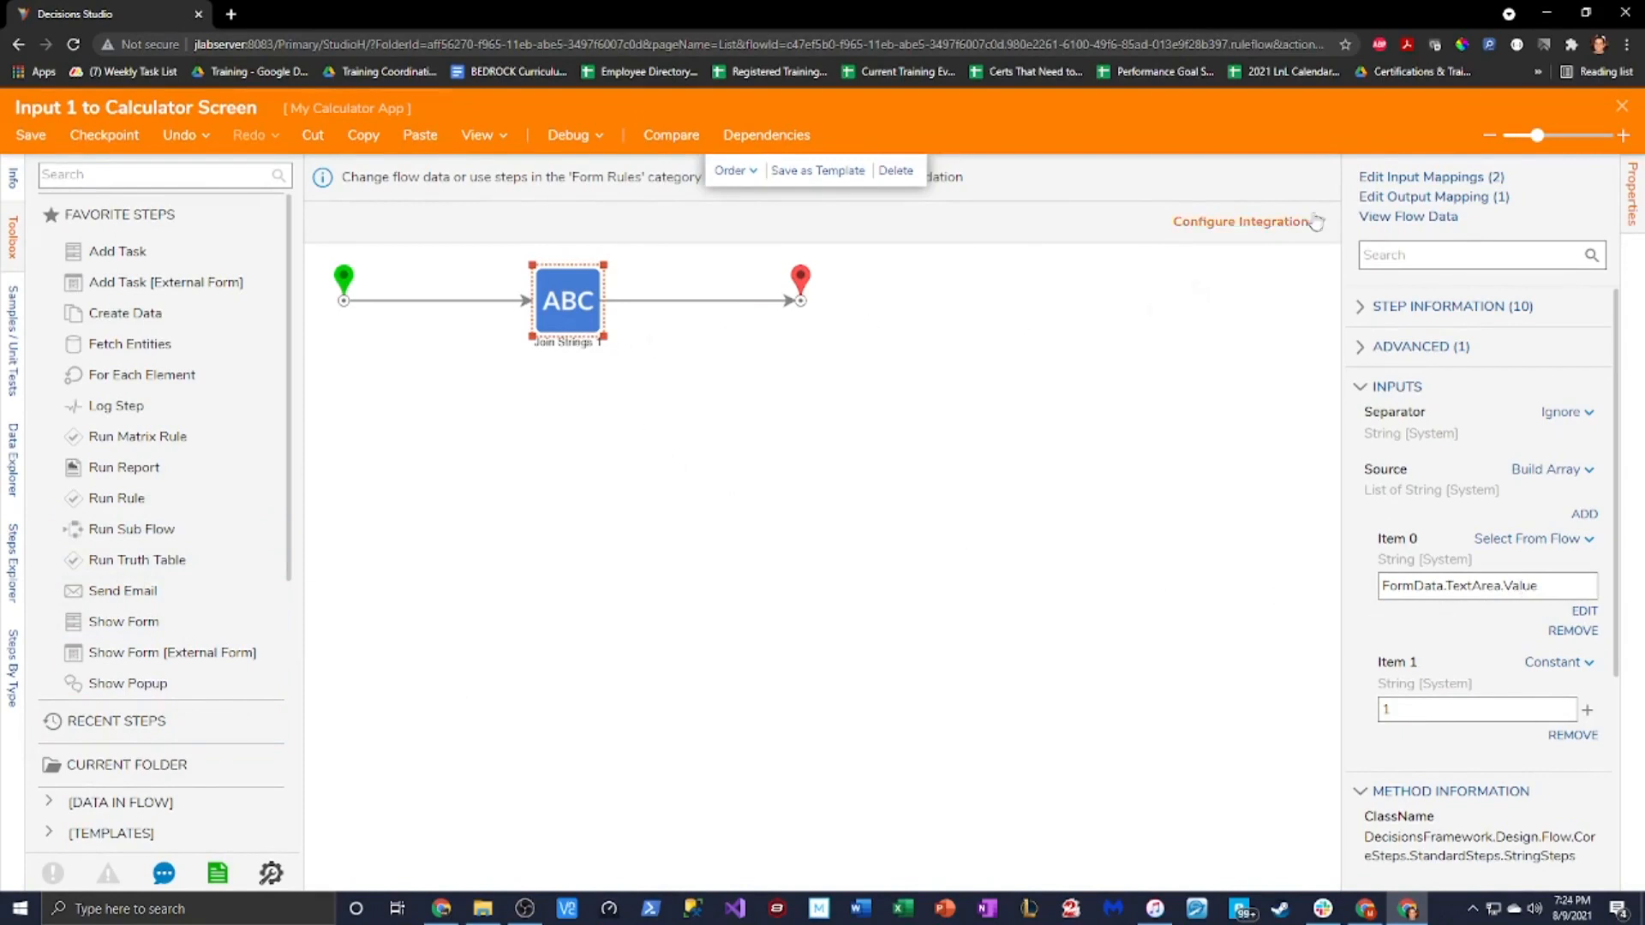
pyautogui.click(1622, 108)
pyautogui.click(1067, 218)
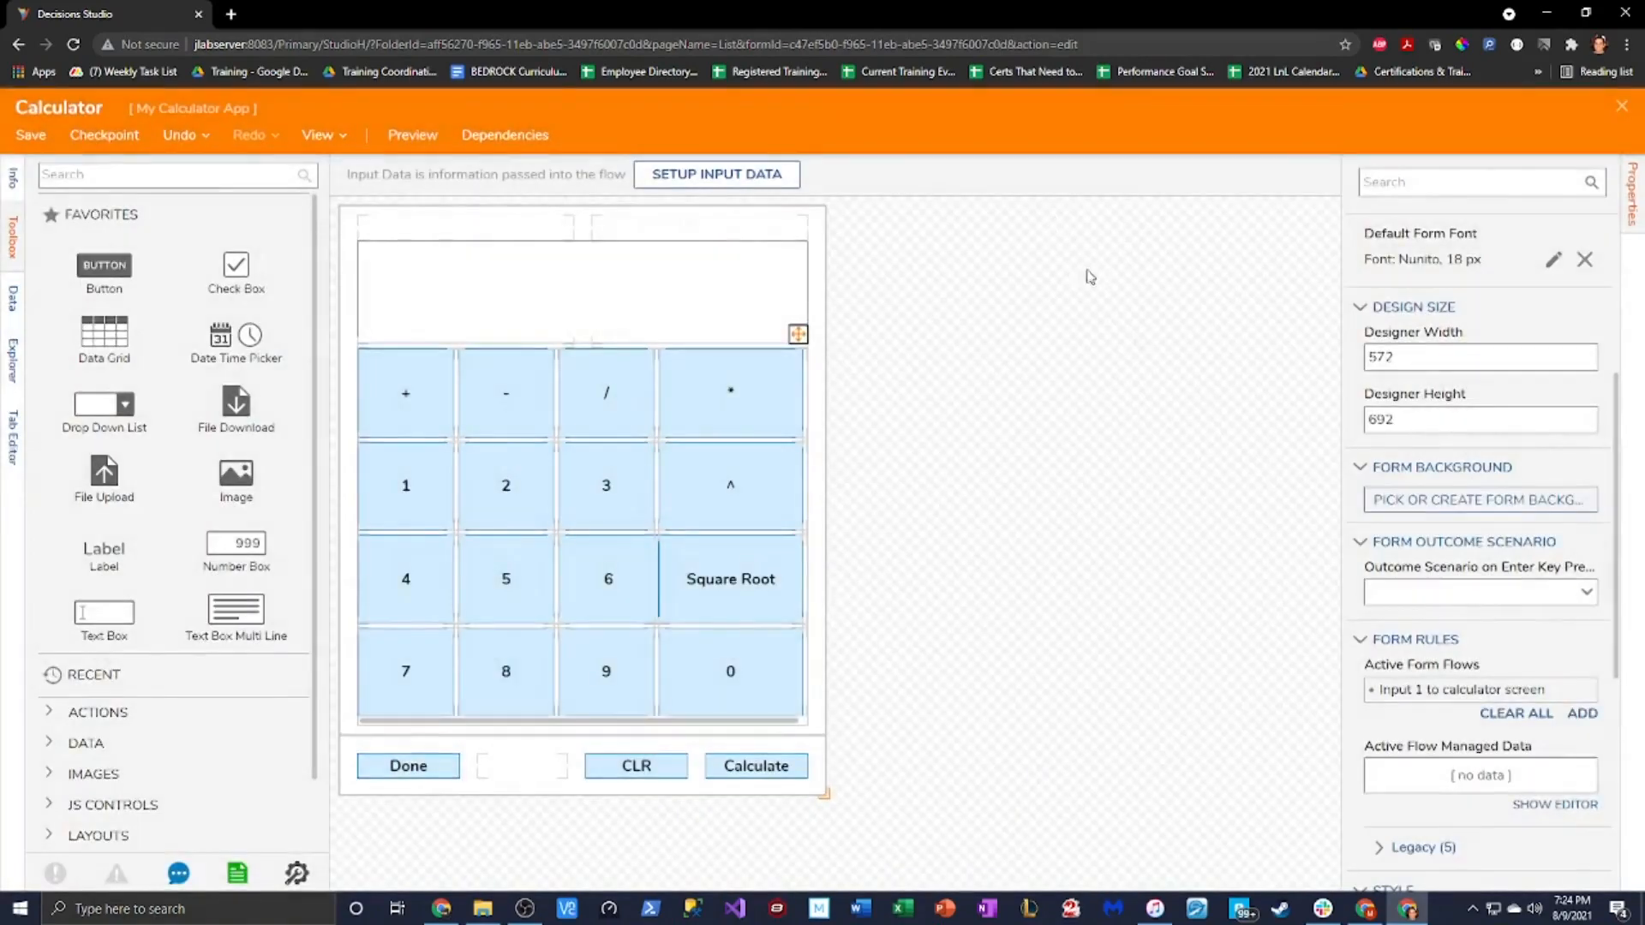
# Add a form rule flow triggered by the 2 button, named 'Input 2 to calculator'
pyautogui.click(1581, 714)
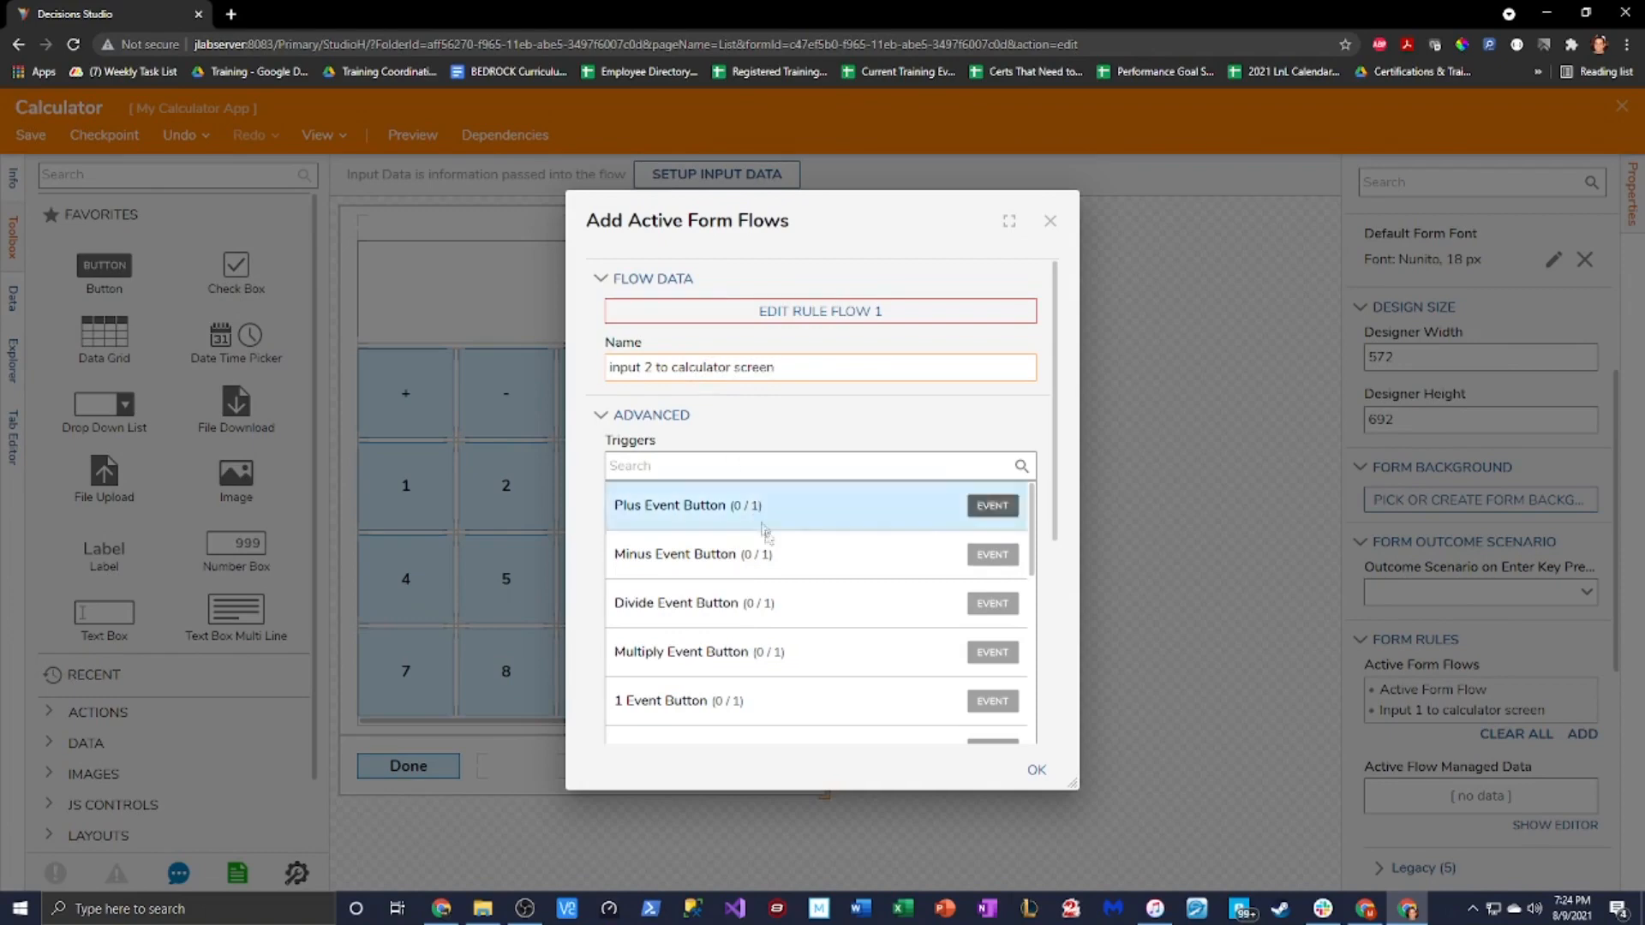
pyautogui.scroll(-2, 771, 548)
pyautogui.click(746, 600)
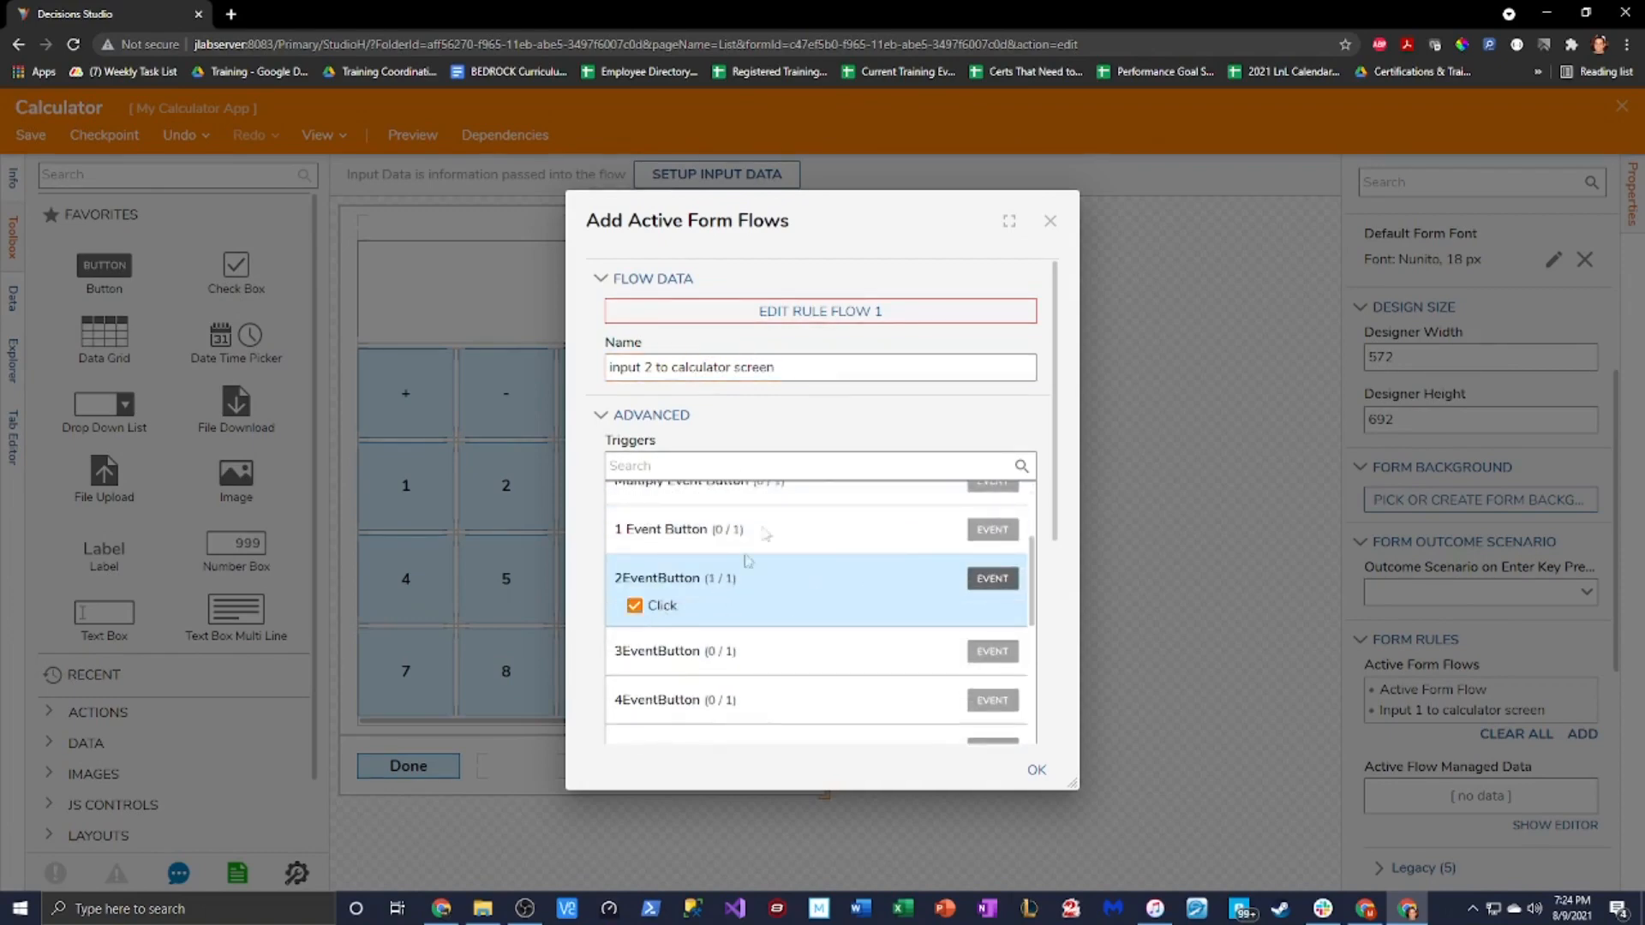
pyautogui.click(845, 312)
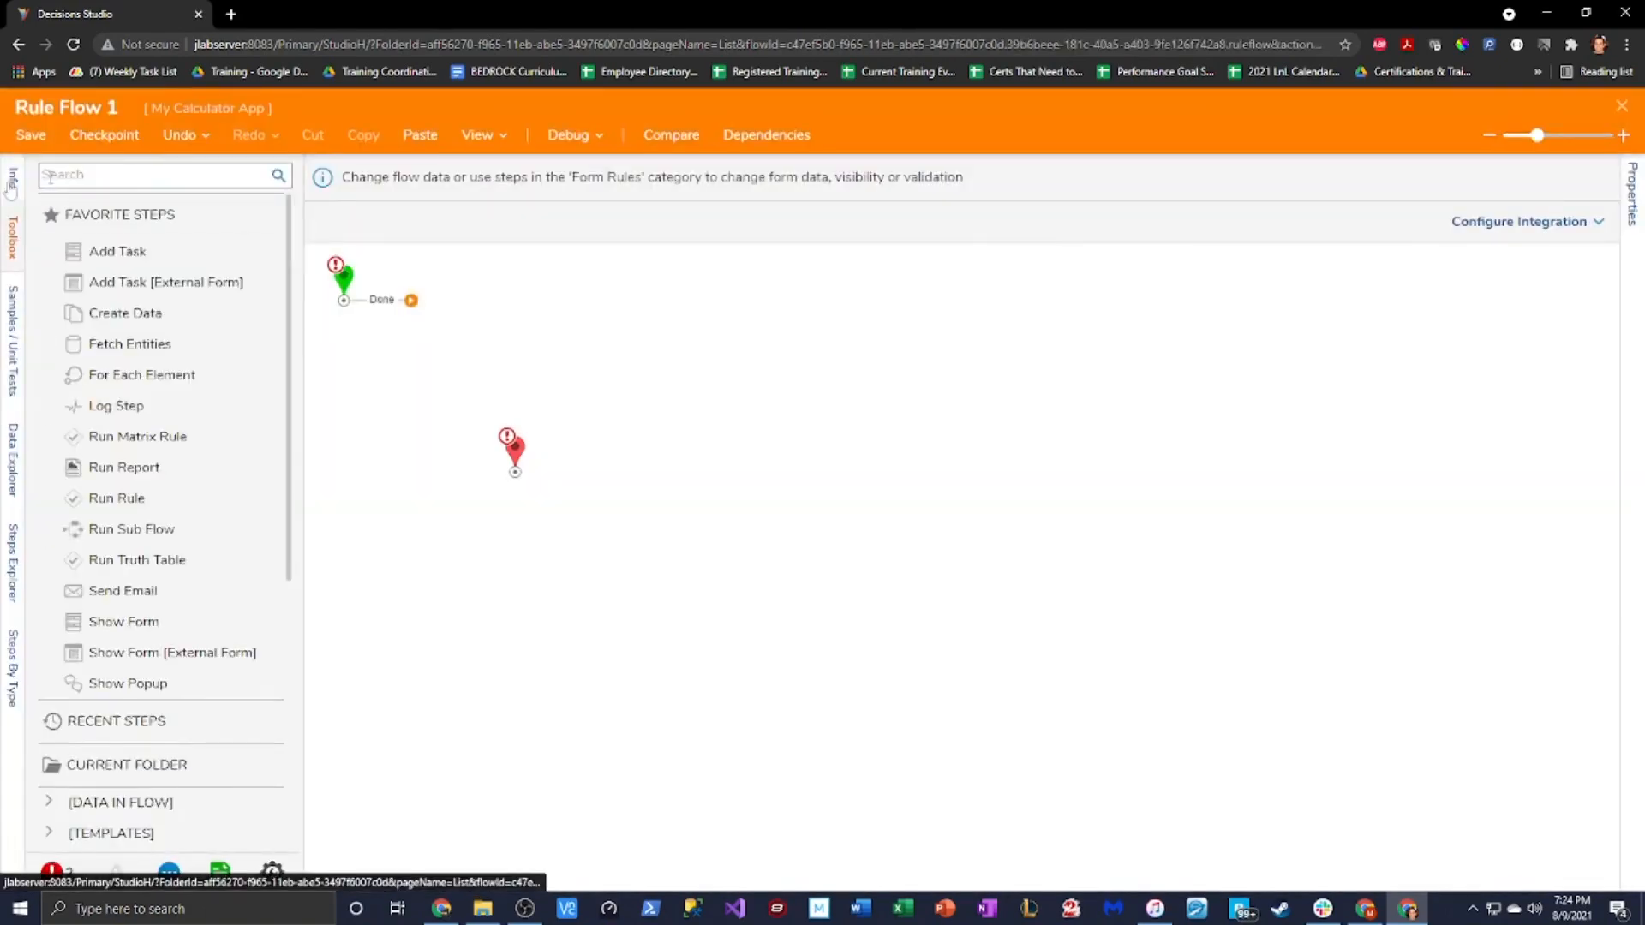
pyautogui.click(11, 182)
pyautogui.write('Input 2 to calculator screen')
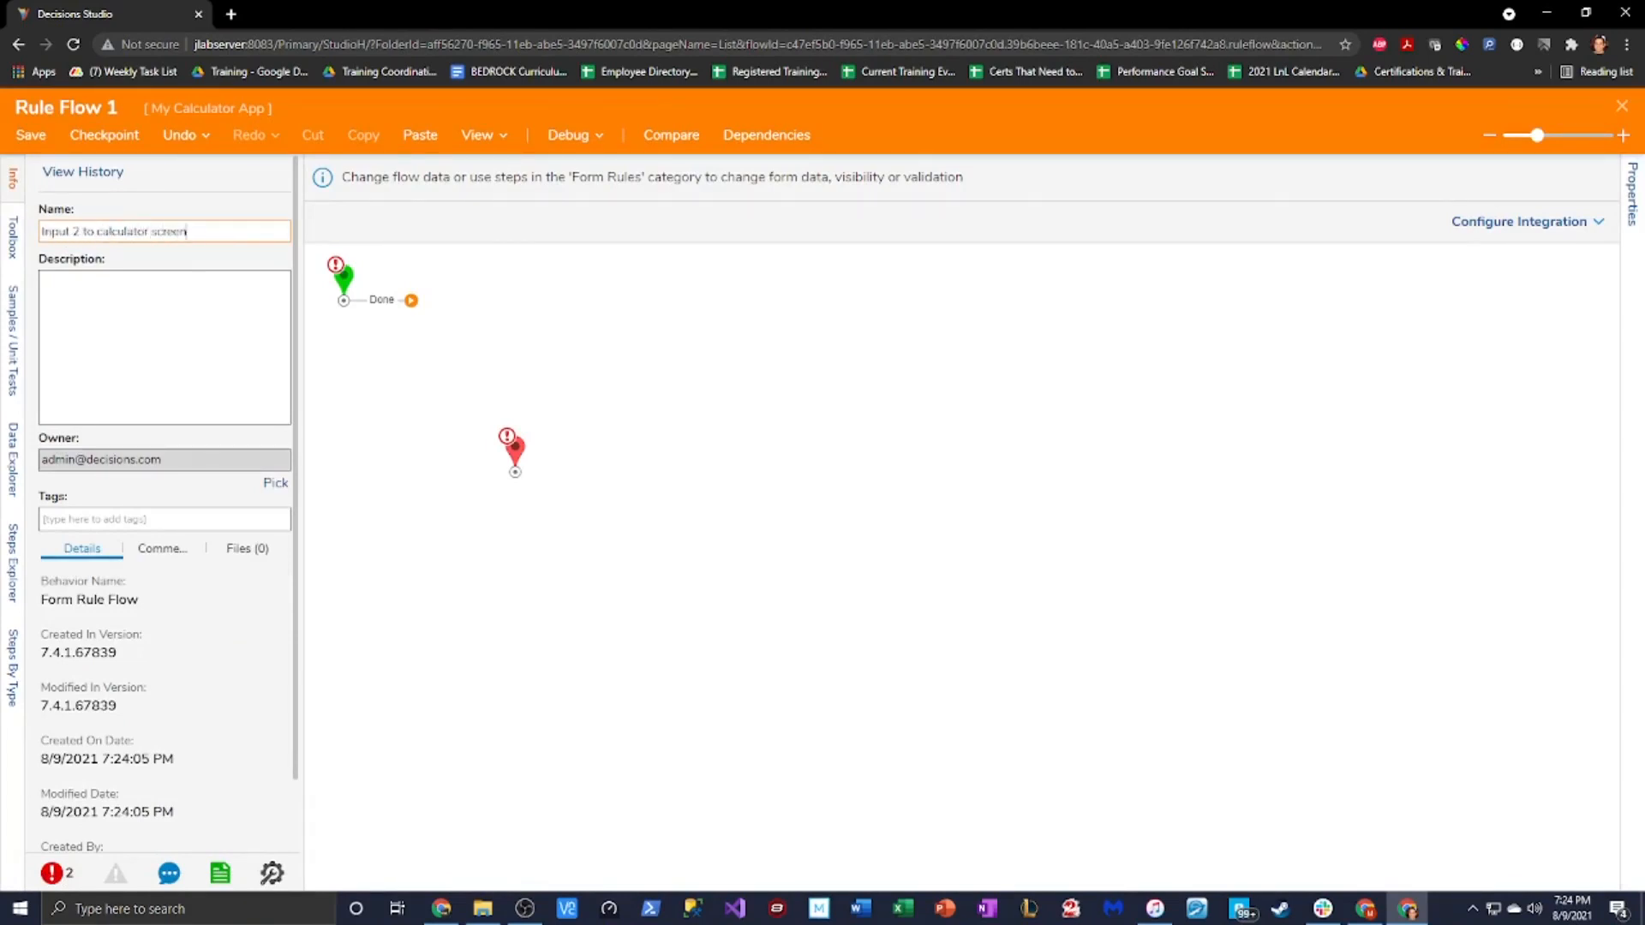
# Add a Join Strings step and connect it between the flow's start and end
pyautogui.click(12, 238)
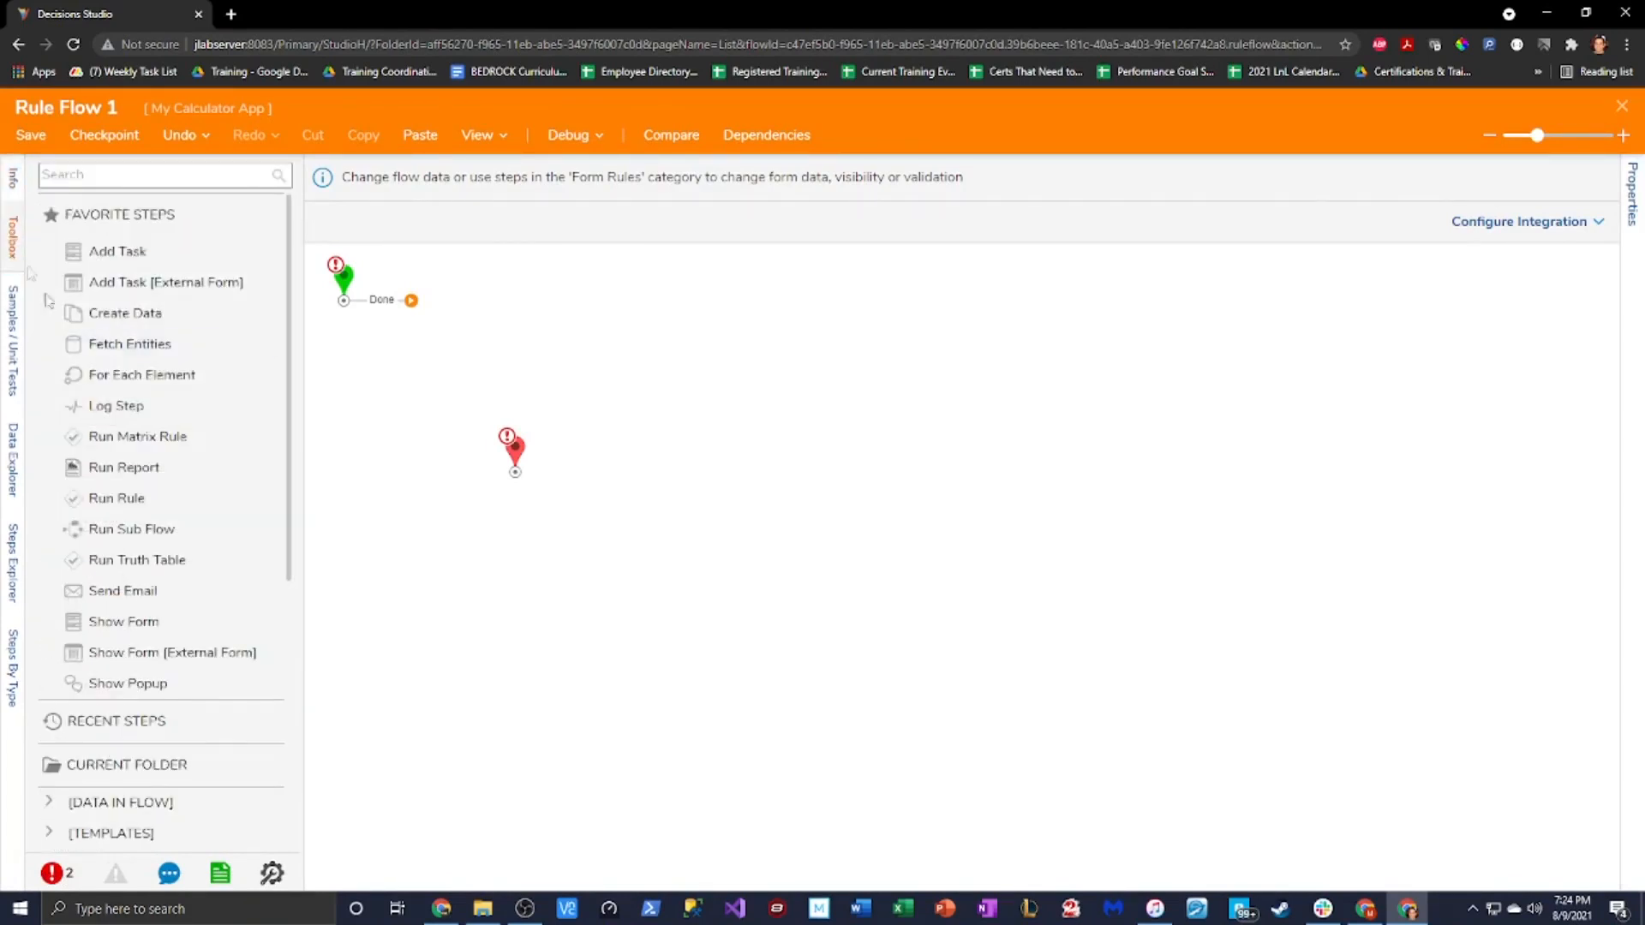
pyautogui.write('join strings')
pyautogui.moveTo(171, 203); pyautogui.dragTo(516, 337)
pyautogui.moveTo(518, 452); pyautogui.dragTo(782, 358)
pyautogui.moveTo(412, 301); pyautogui.dragTo(473, 329)
pyautogui.moveTo(496, 319); pyautogui.dragTo(479, 309)
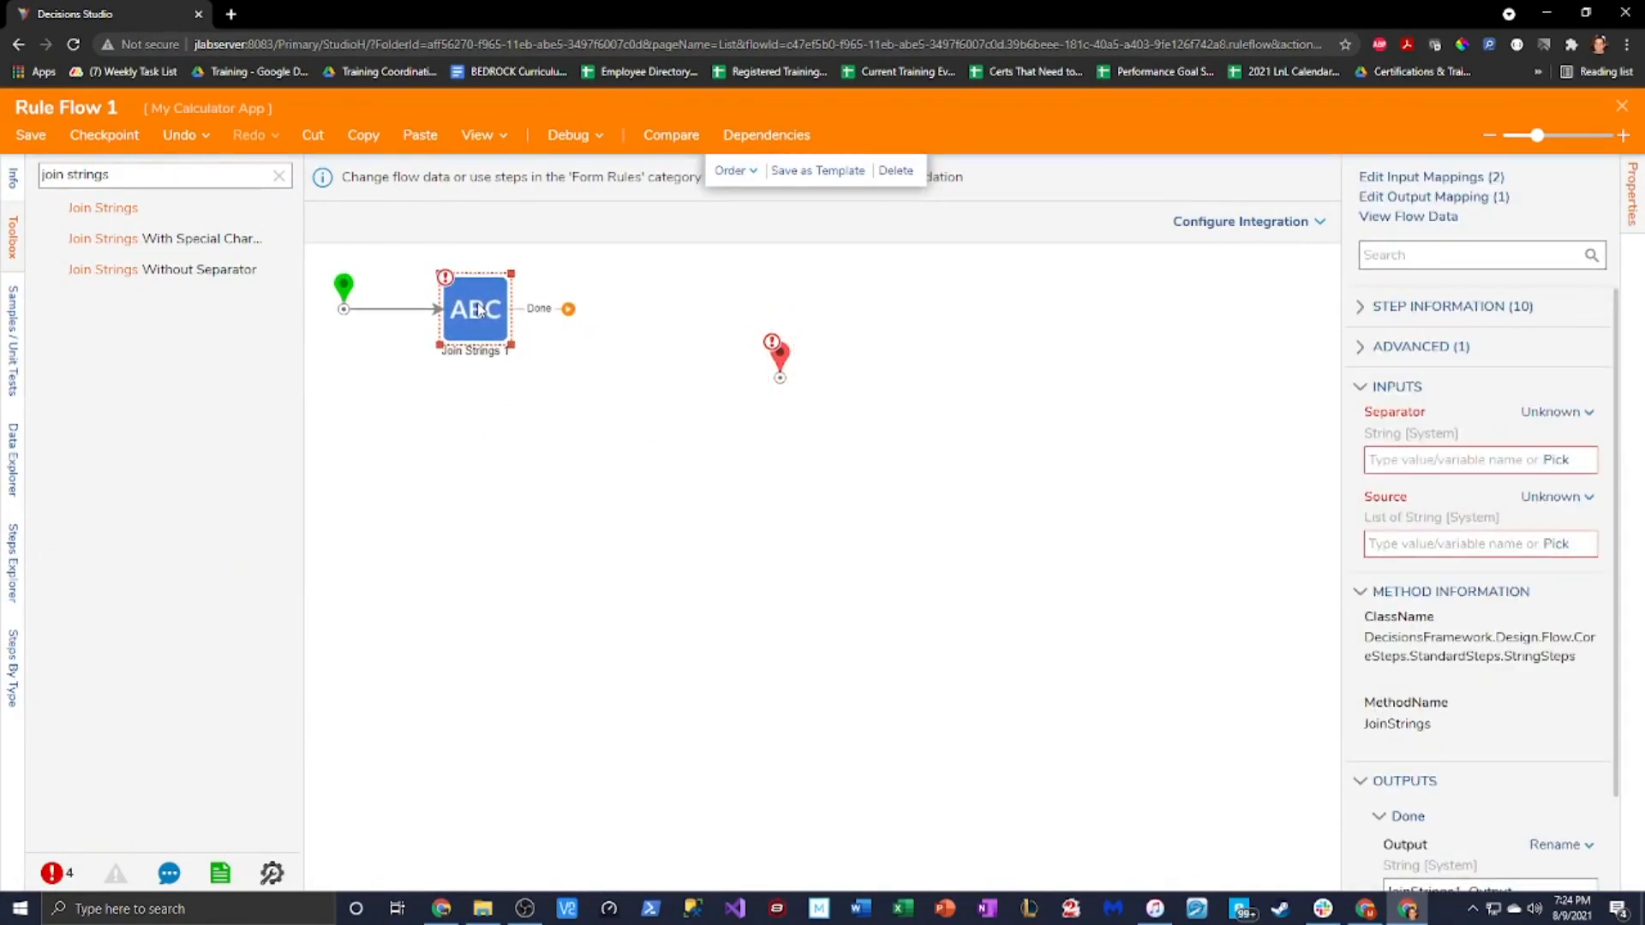
pyautogui.moveTo(778, 354); pyautogui.dragTo(640, 295)
# Map Join Strings 1's Separator to the TextArea's Value from form data
pyautogui.click(478, 313)
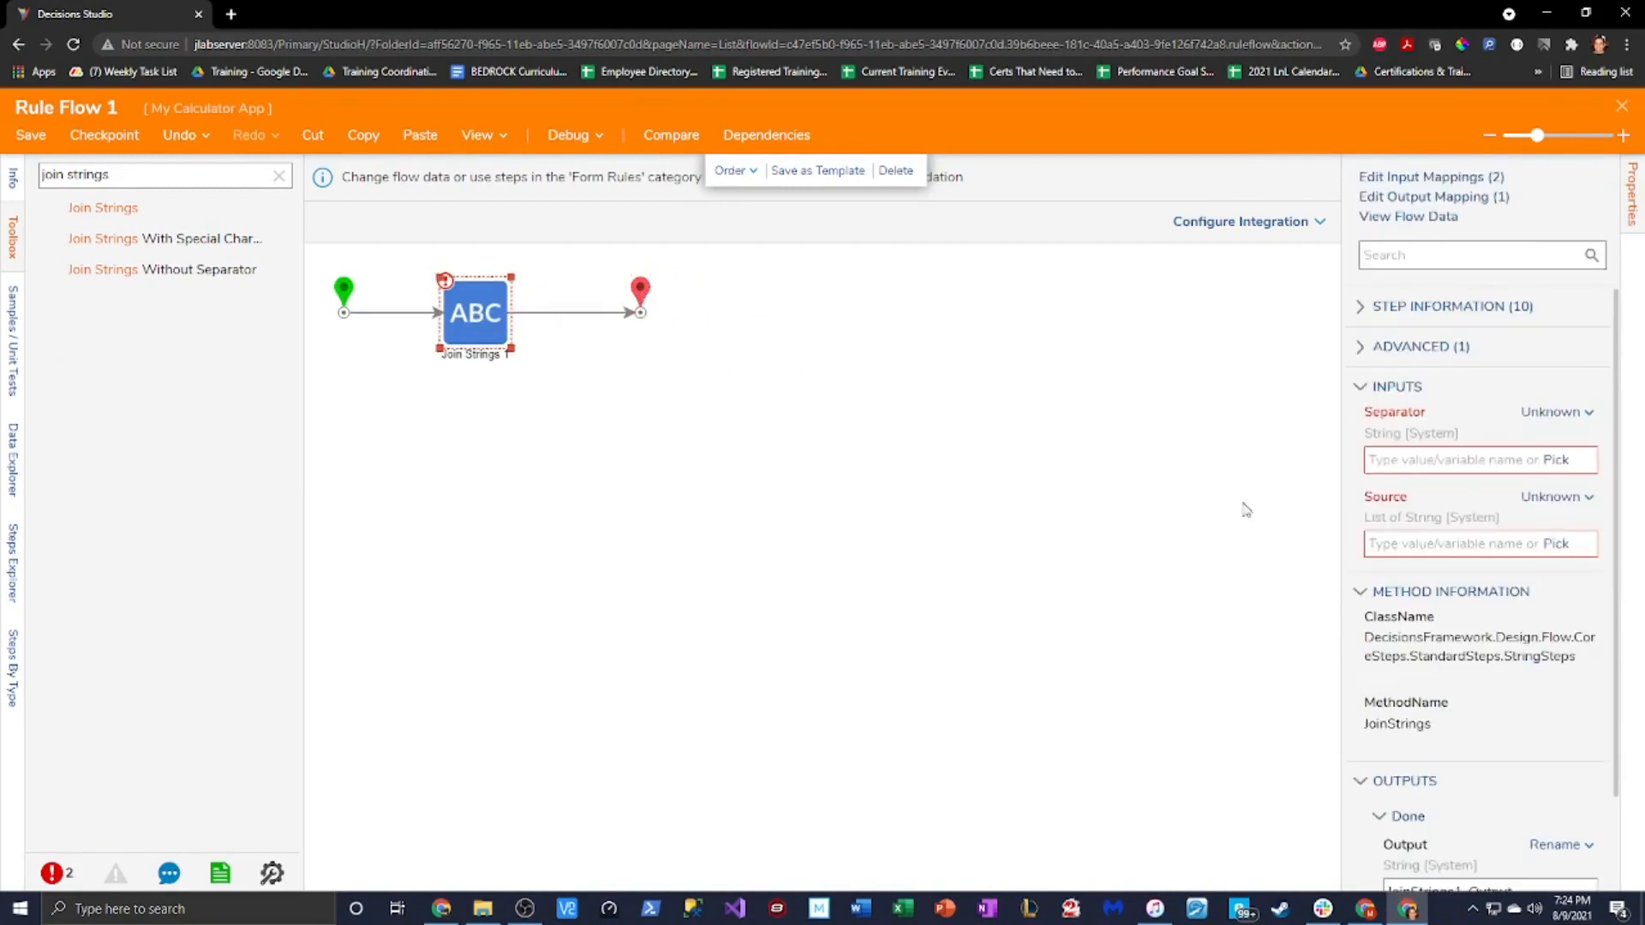
pyautogui.click(1580, 413)
pyautogui.click(1457, 343)
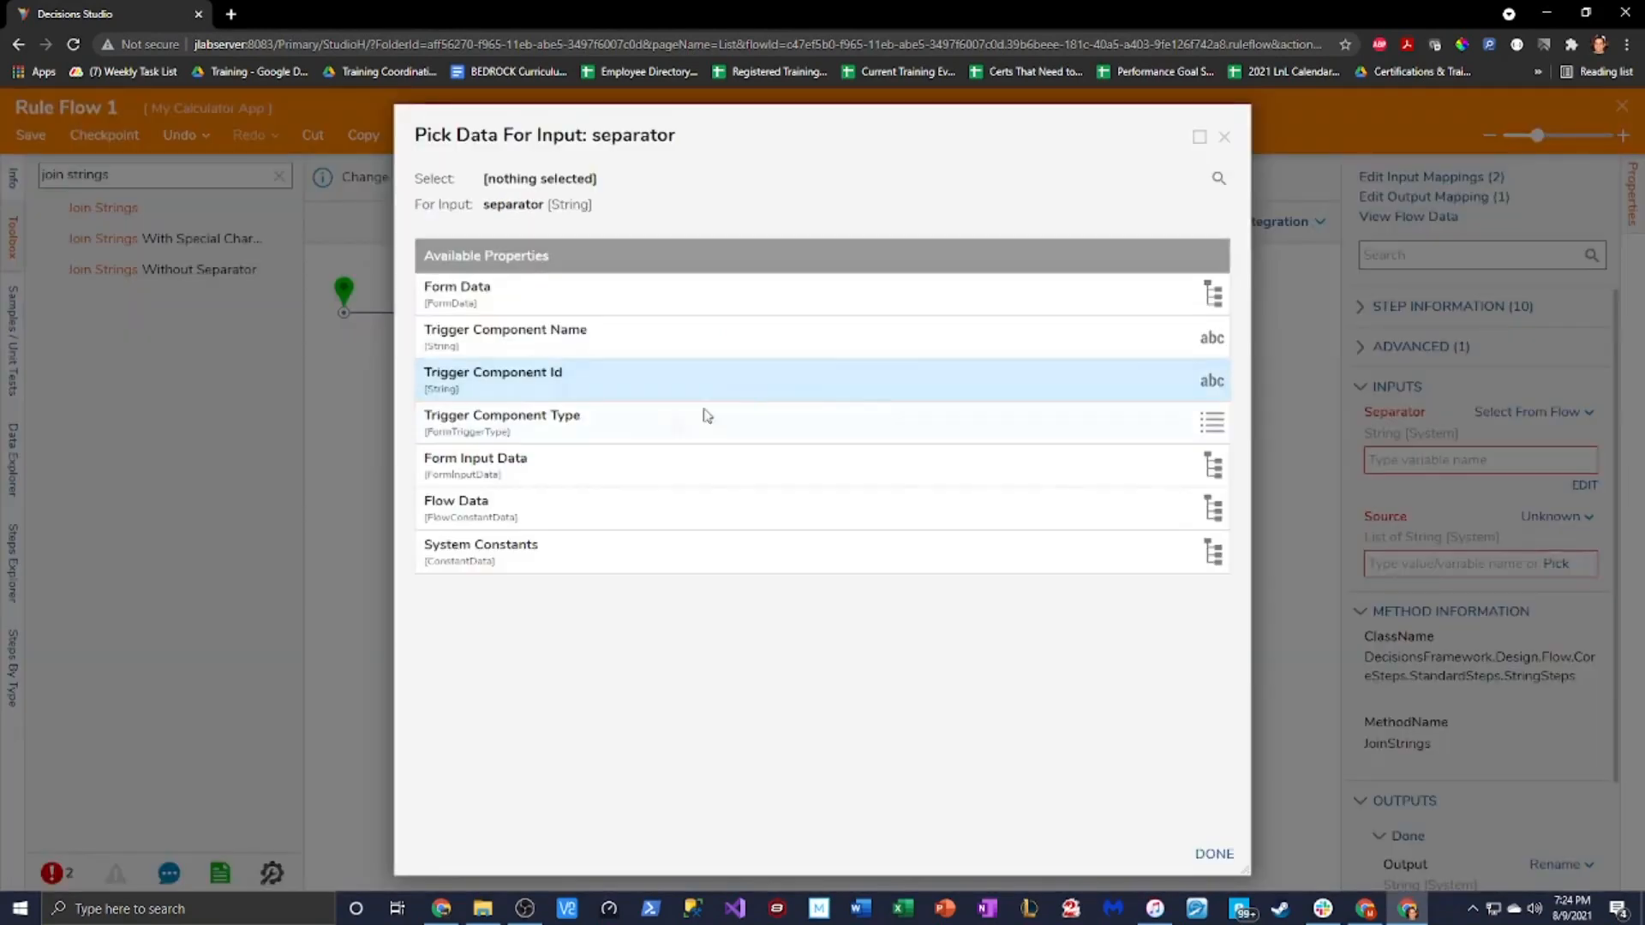
pyautogui.click(549, 293)
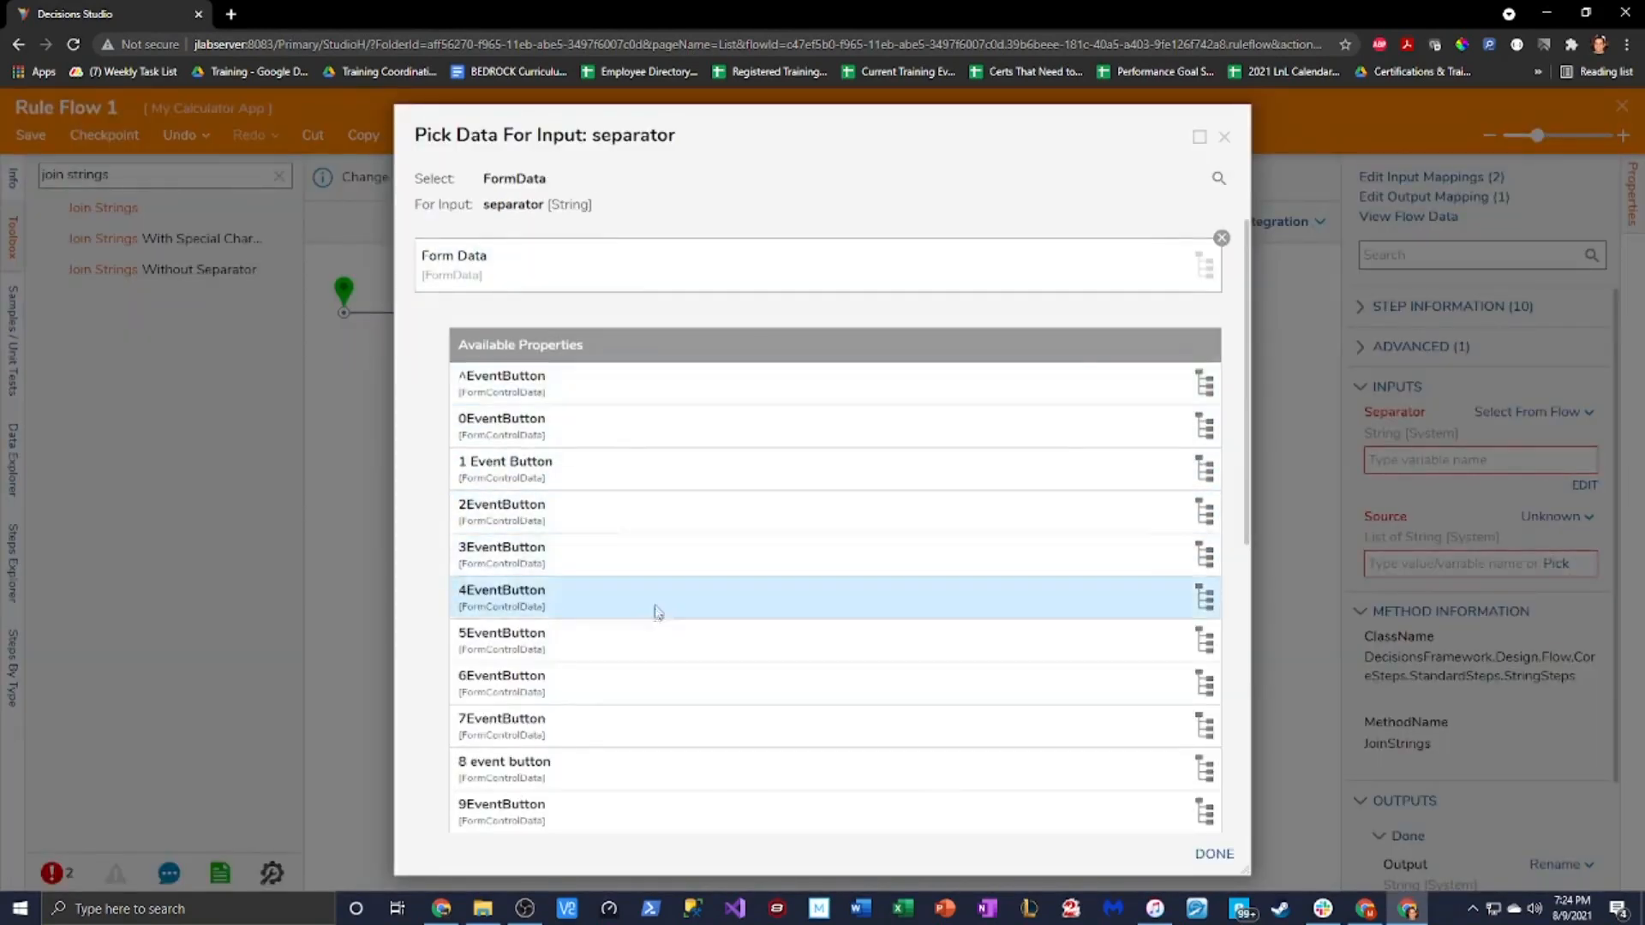
pyautogui.scroll(-6, 685, 668)
pyautogui.click(870, 793)
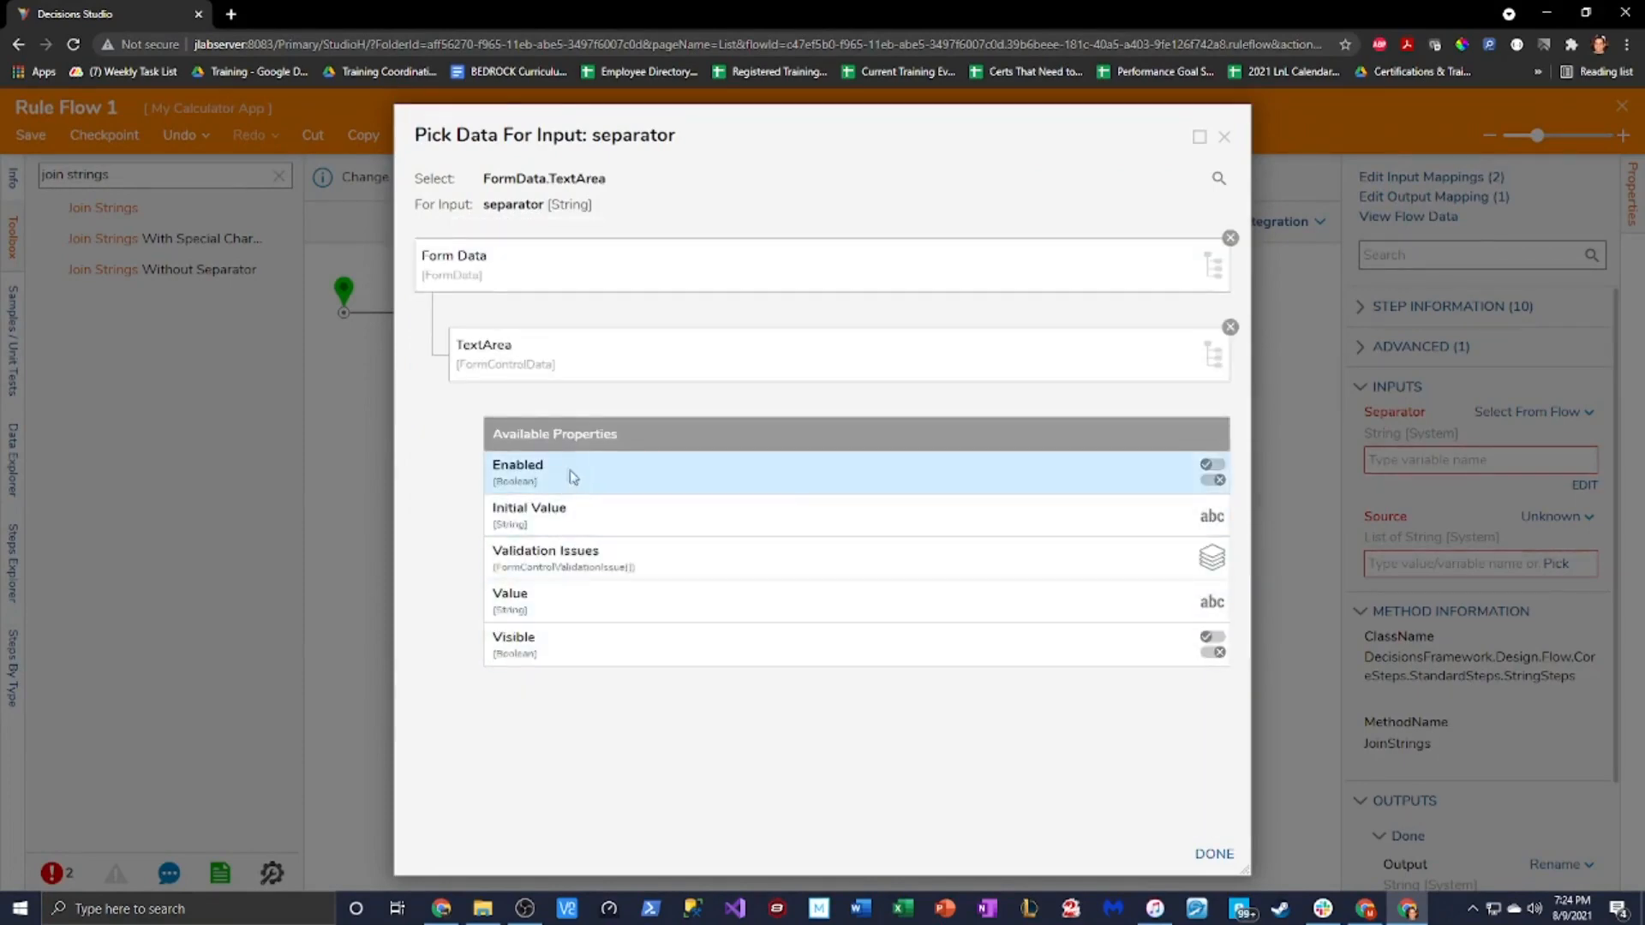
pyautogui.click(561, 619)
pyautogui.click(1214, 853)
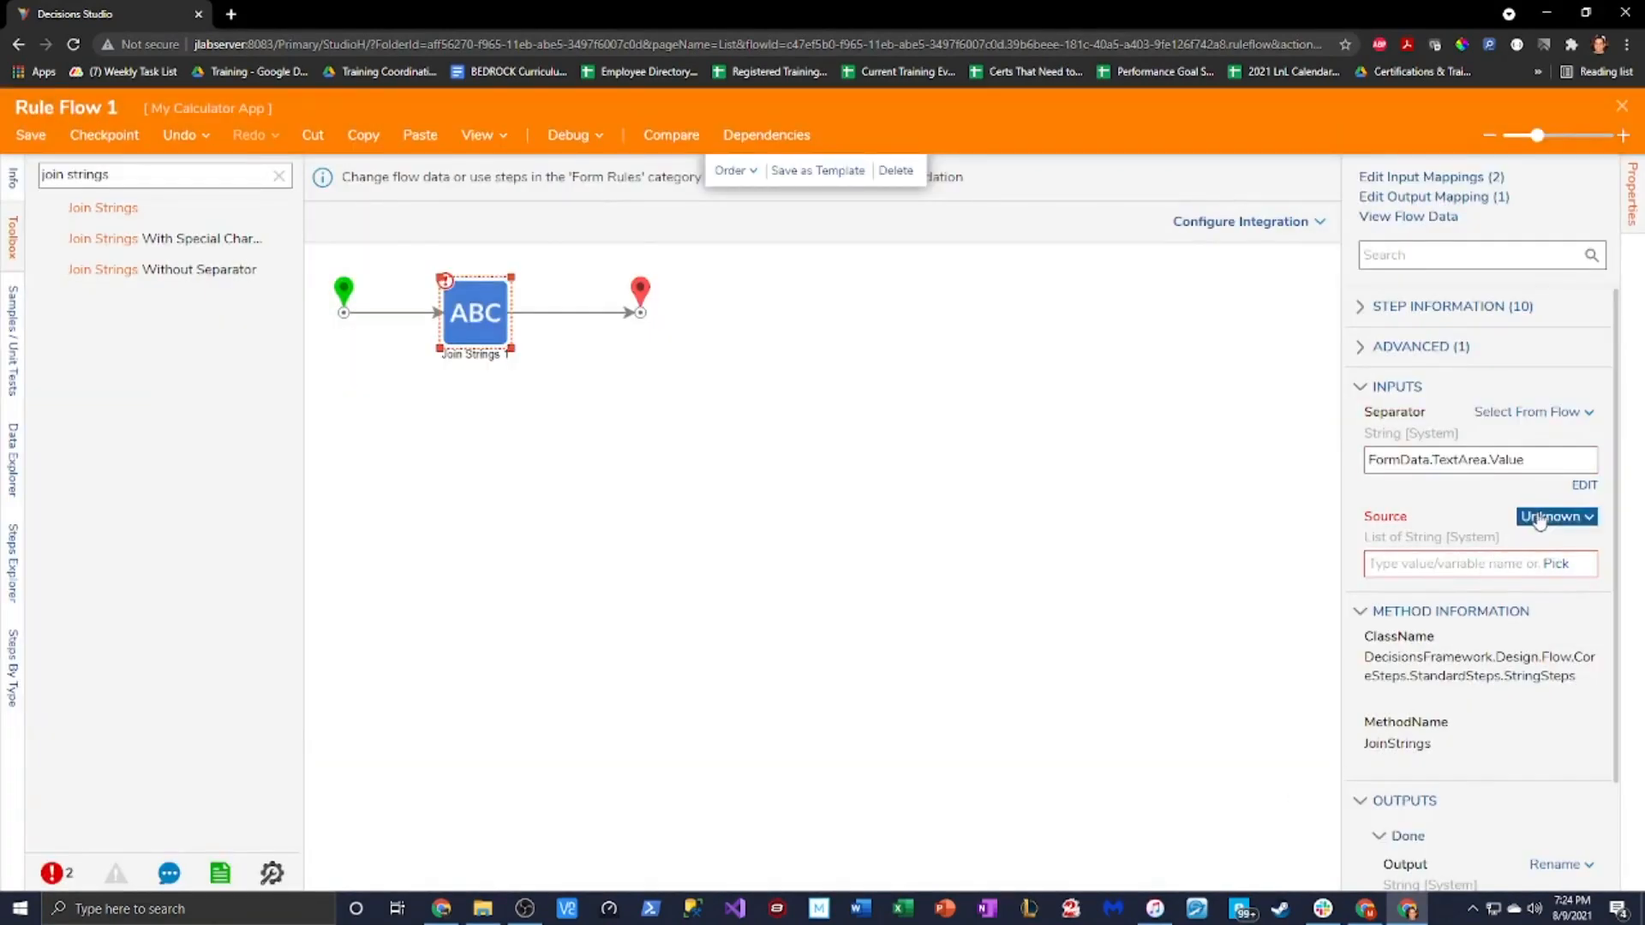
# Set Source to a Build Array list and switch the Separator to Ignore
pyautogui.click(1544, 517)
pyautogui.click(1435, 451)
pyautogui.click(1224, 137)
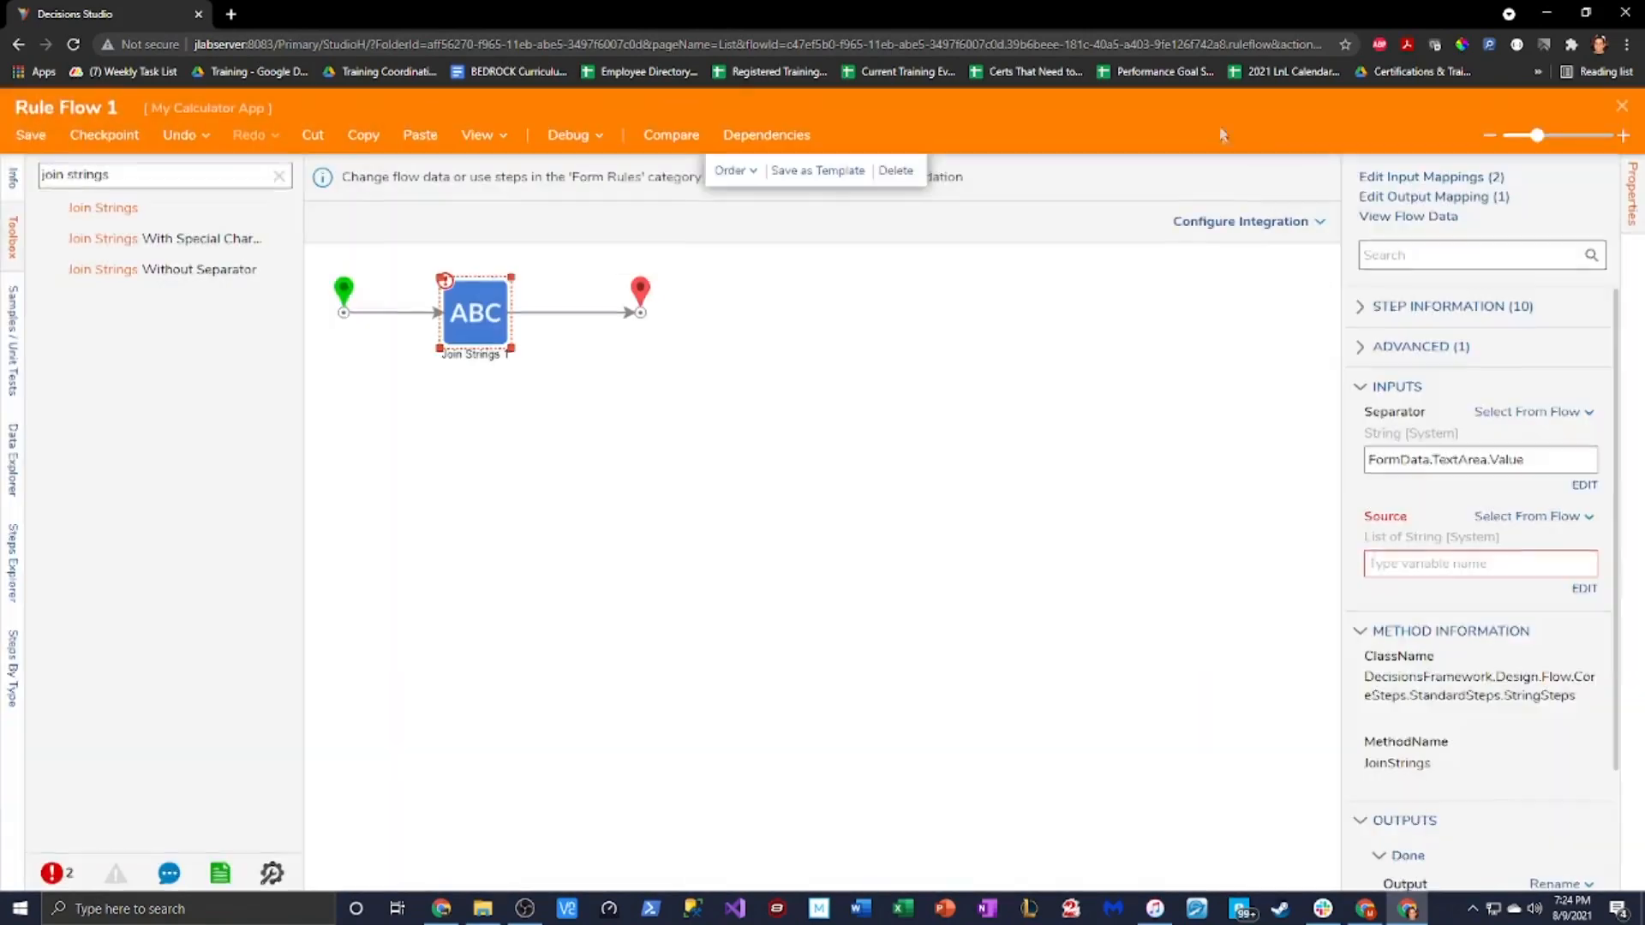
pyautogui.click(1535, 517)
pyautogui.click(1318, 529)
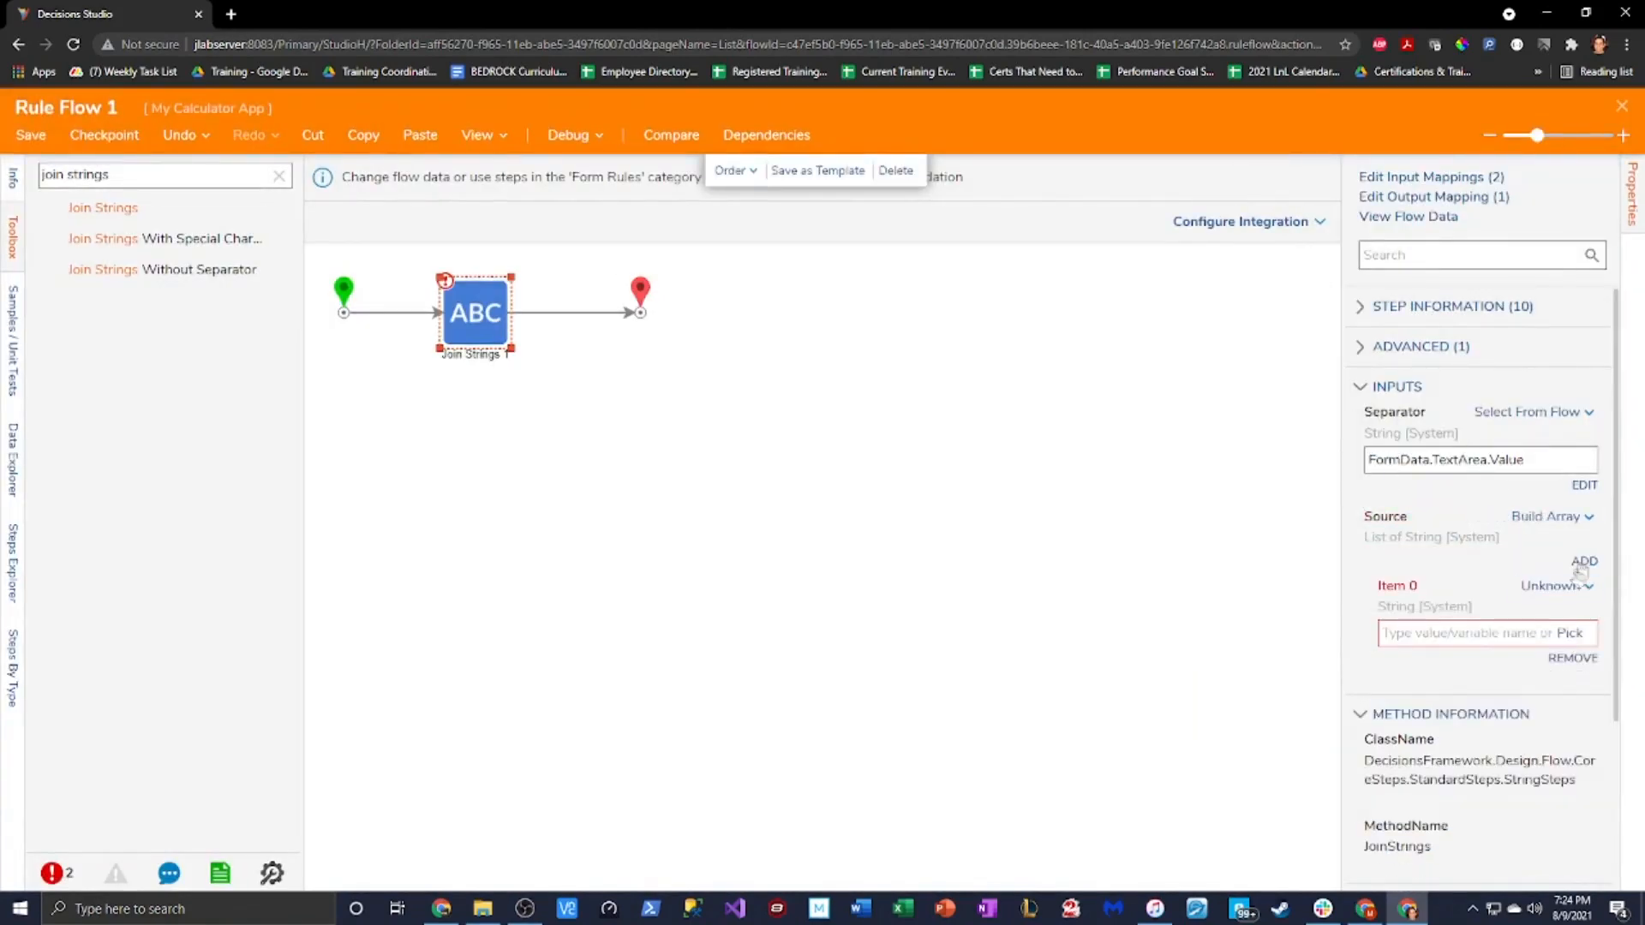
pyautogui.click(1555, 586)
pyautogui.click(1394, 524)
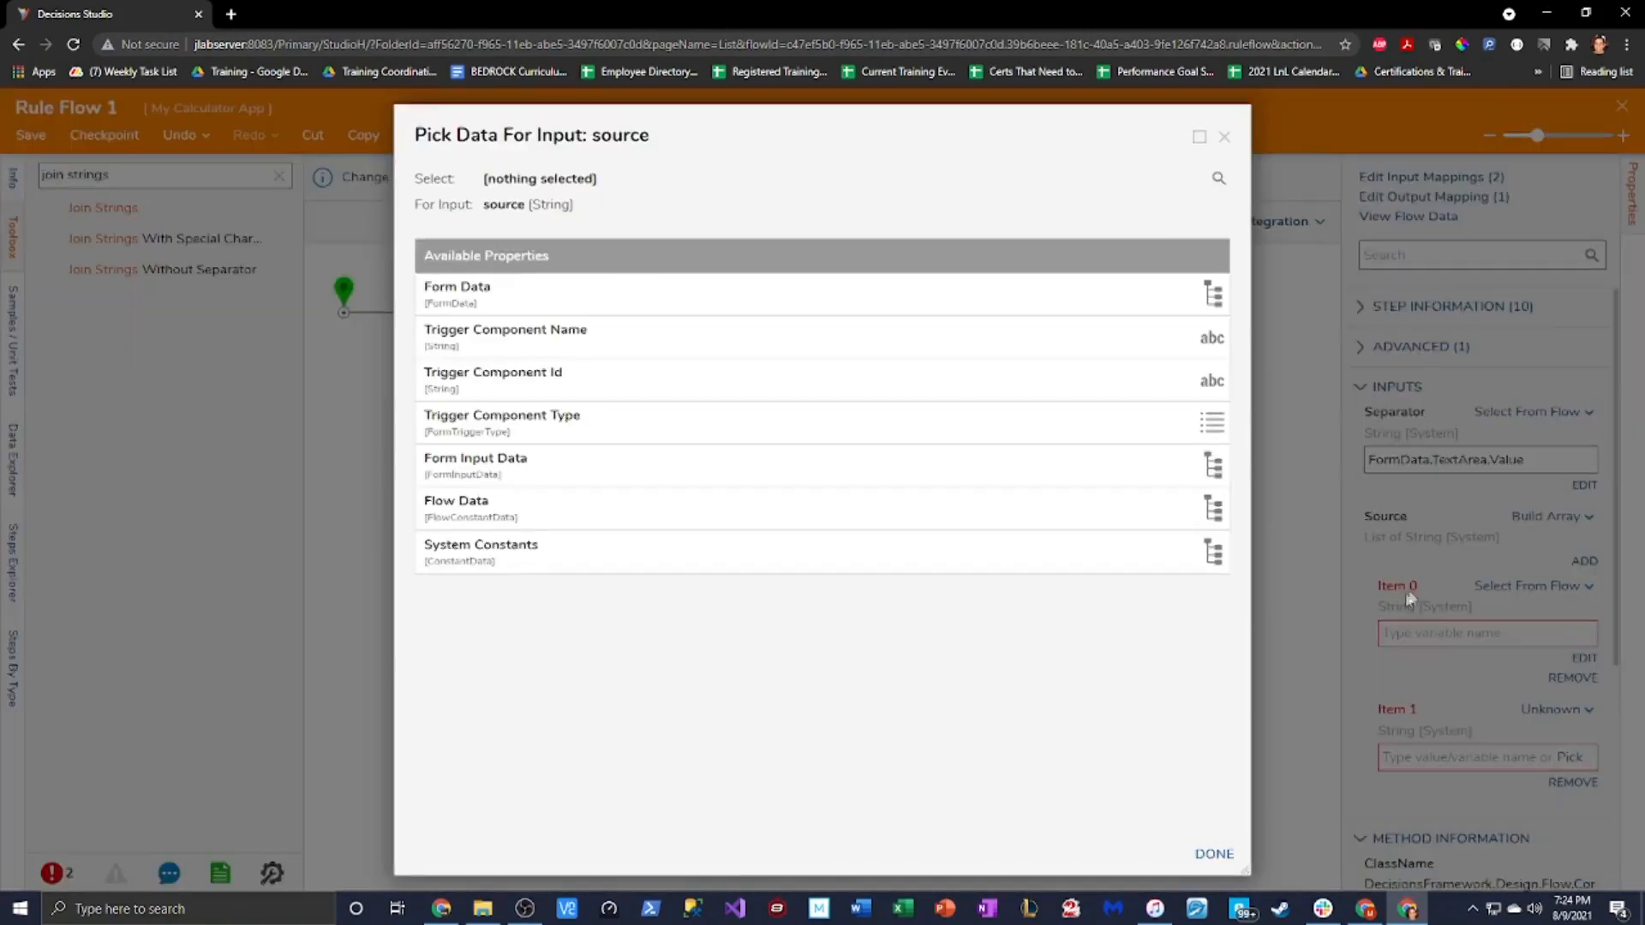
pyautogui.click(1225, 138)
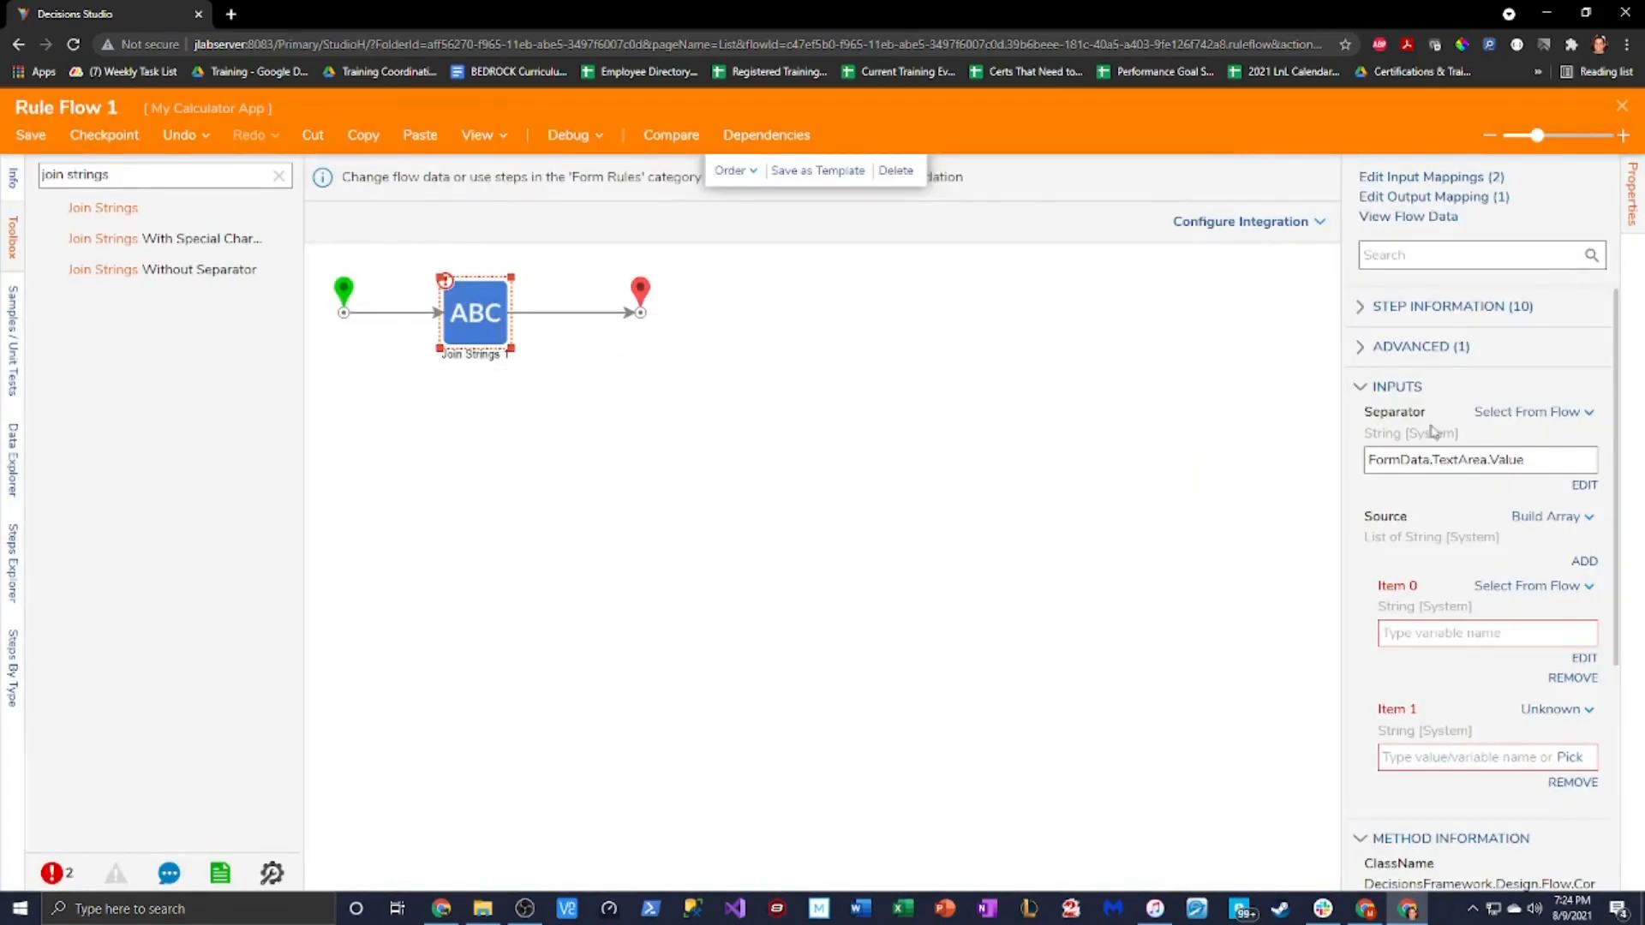
pyautogui.click(1533, 412)
pyautogui.click(1405, 400)
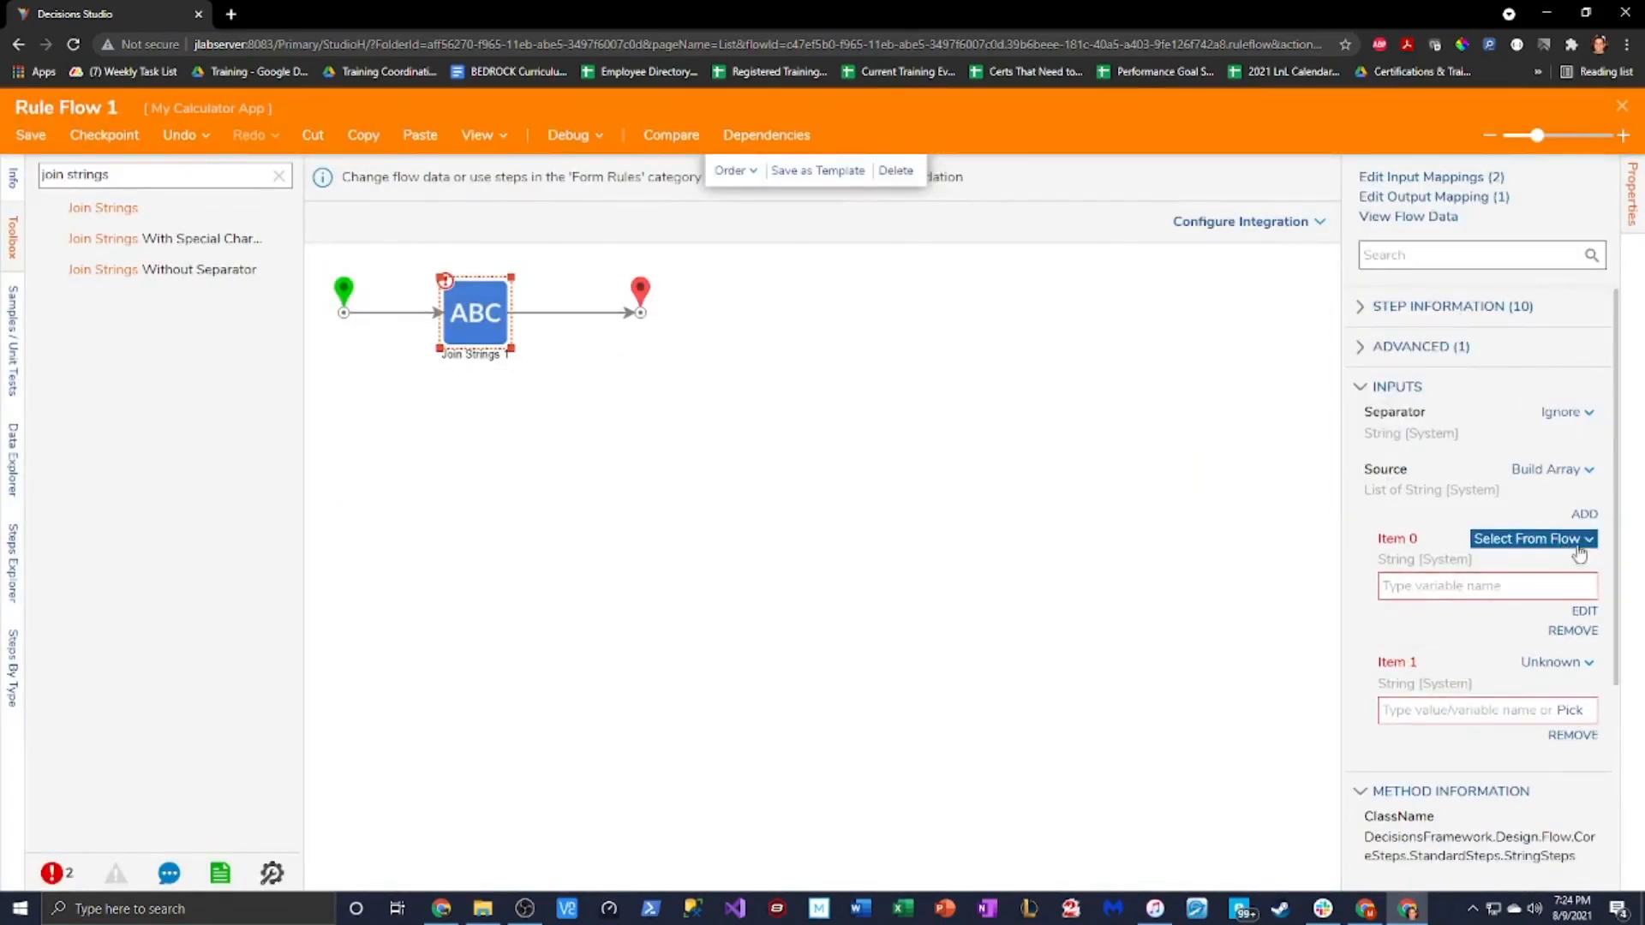
# Set Item 0 to FormData > TextArea > Value
pyautogui.click(1586, 614)
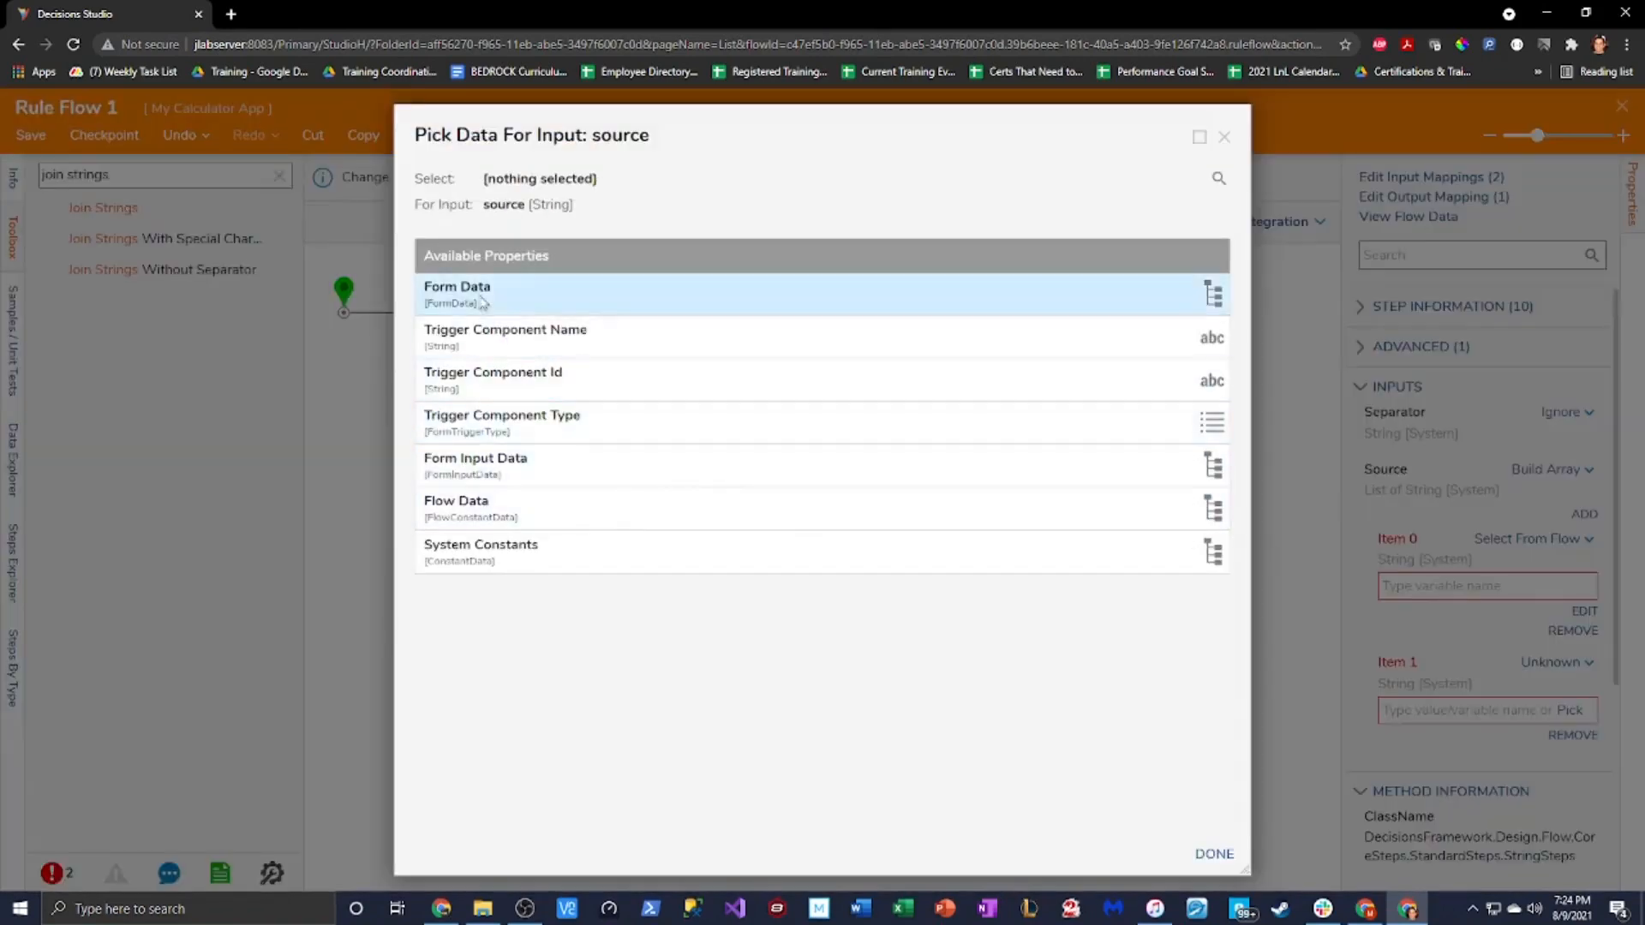
pyautogui.click(493, 302)
pyautogui.scroll(-3, 773, 698)
pyautogui.scroll(-5, 774, 699)
pyautogui.click(771, 784)
pyautogui.click(602, 601)
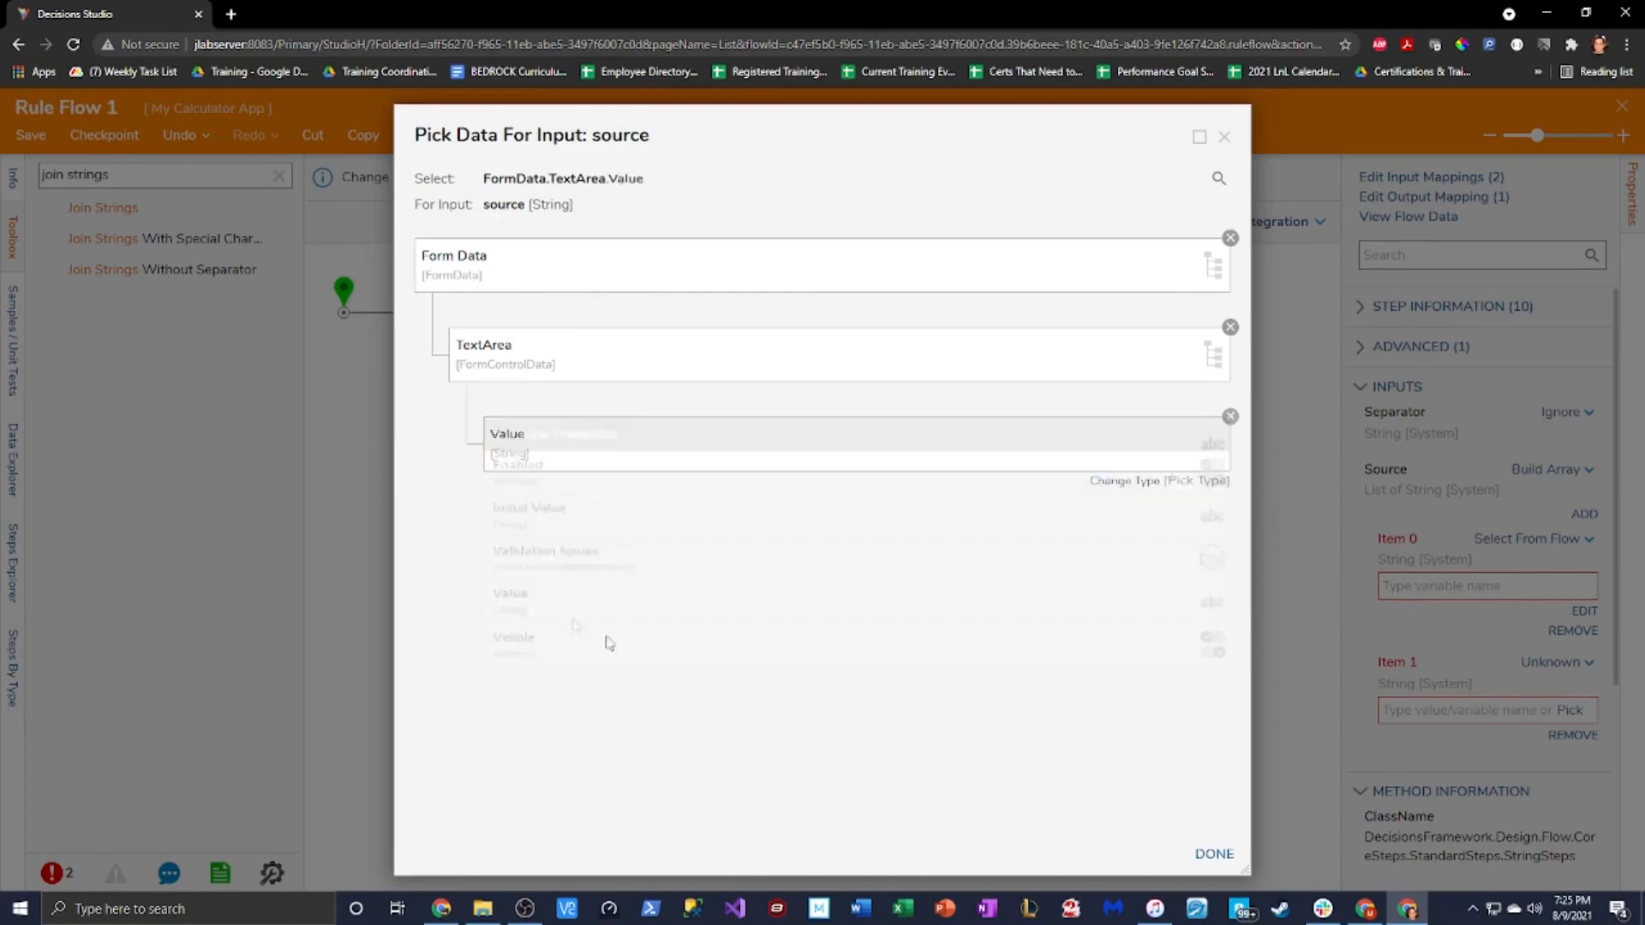
pyautogui.click(1203, 855)
# Set Item 1 to the constant 2 and bring up Join Strings 1's output mapping
pyautogui.click(1555, 662)
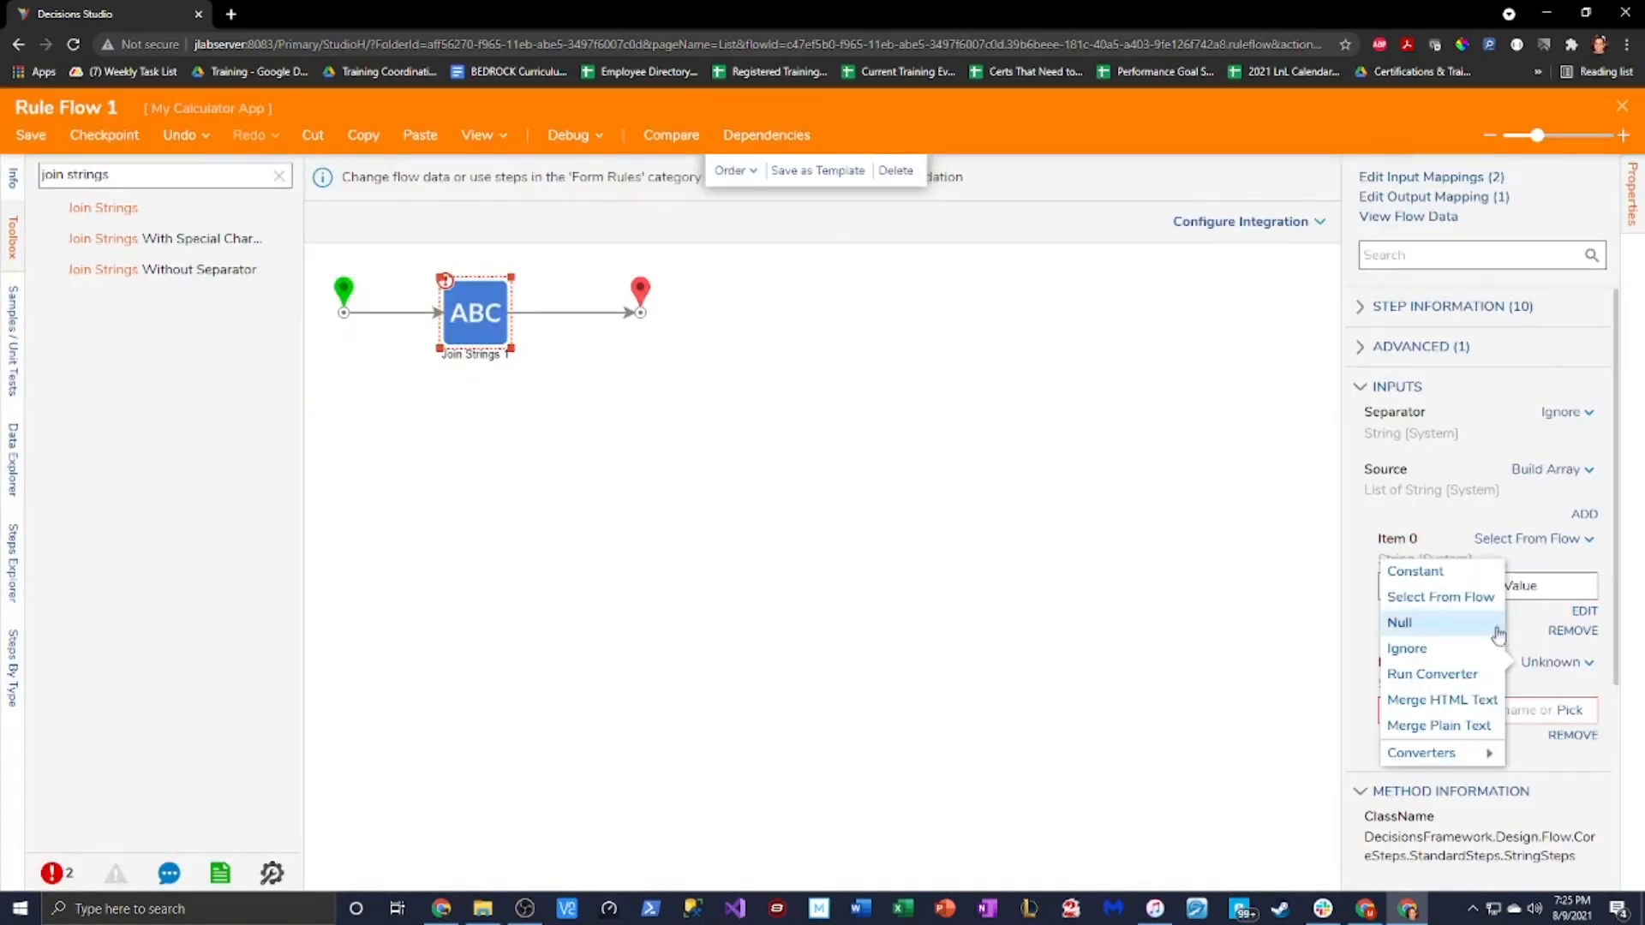
pyautogui.click(1430, 572)
pyautogui.write('2')
pyautogui.click(562, 294)
pyautogui.click(494, 302)
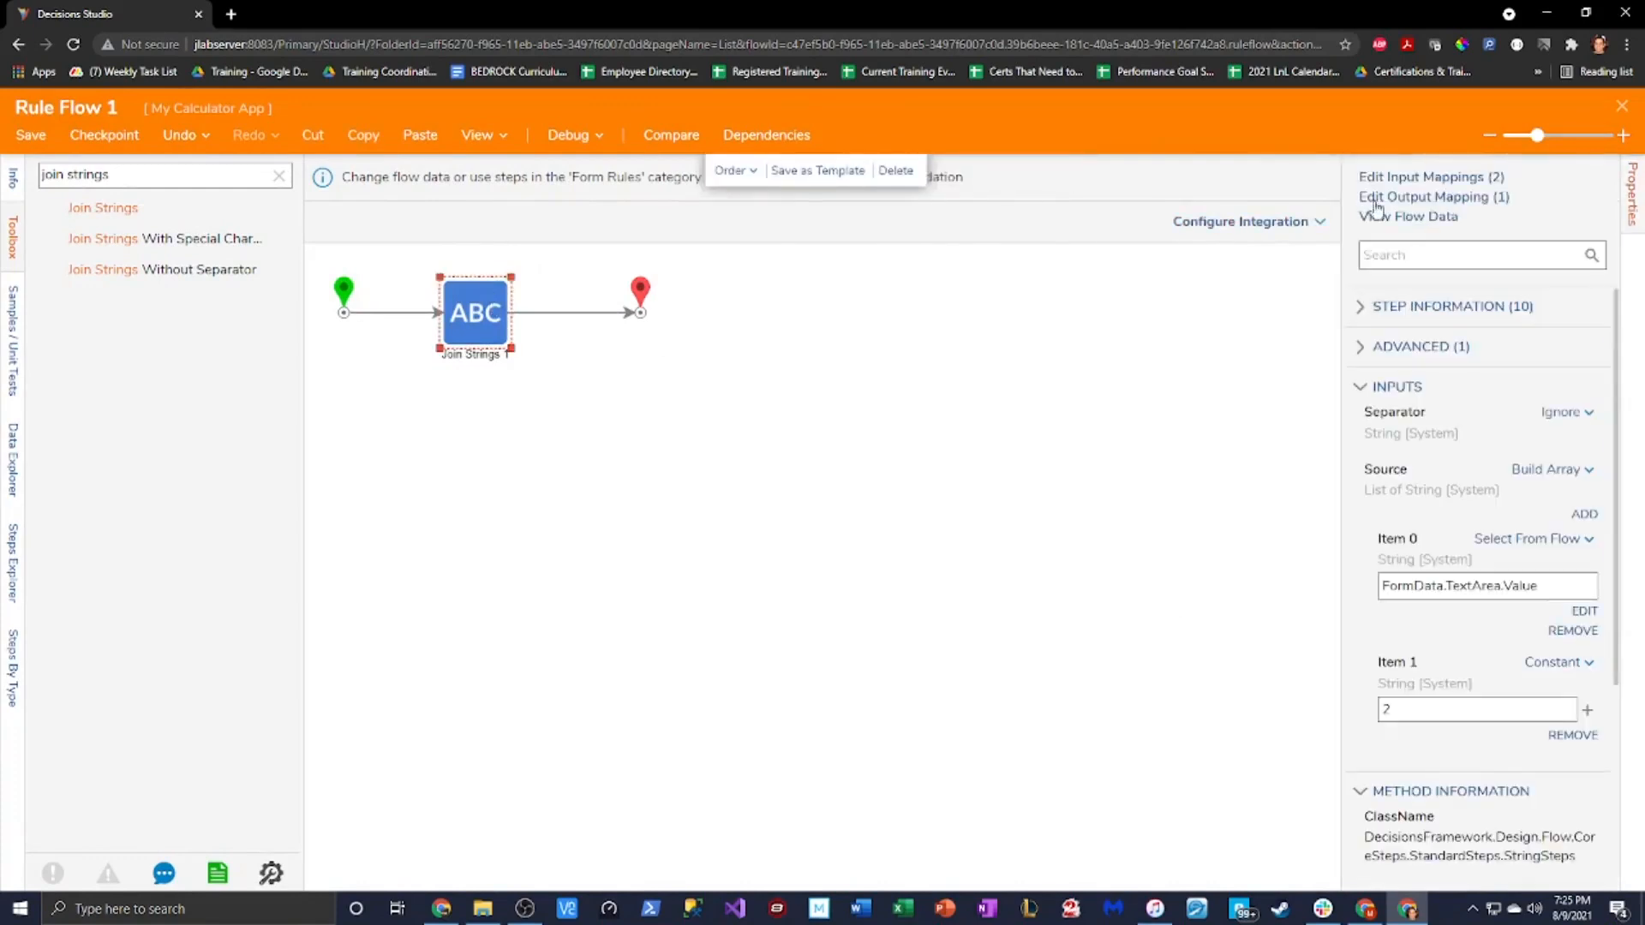
pyautogui.click(1374, 198)
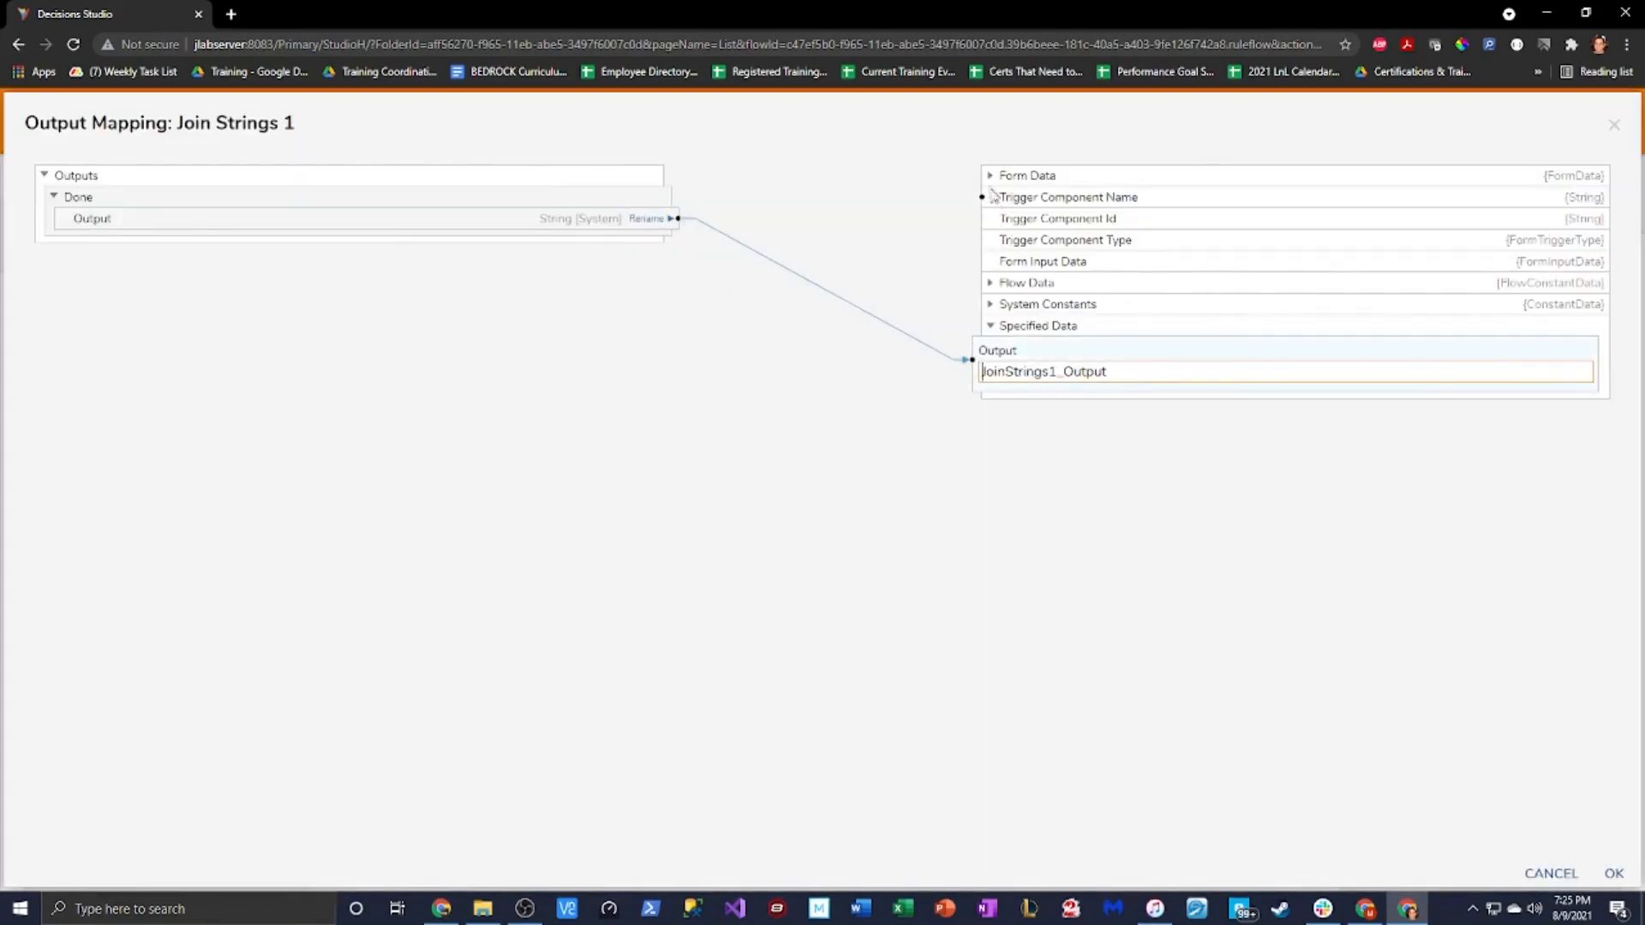
# Map the joined Output to the form's TextArea Value
pyautogui.click(990, 175)
pyautogui.scroll(-2, 1153, 506)
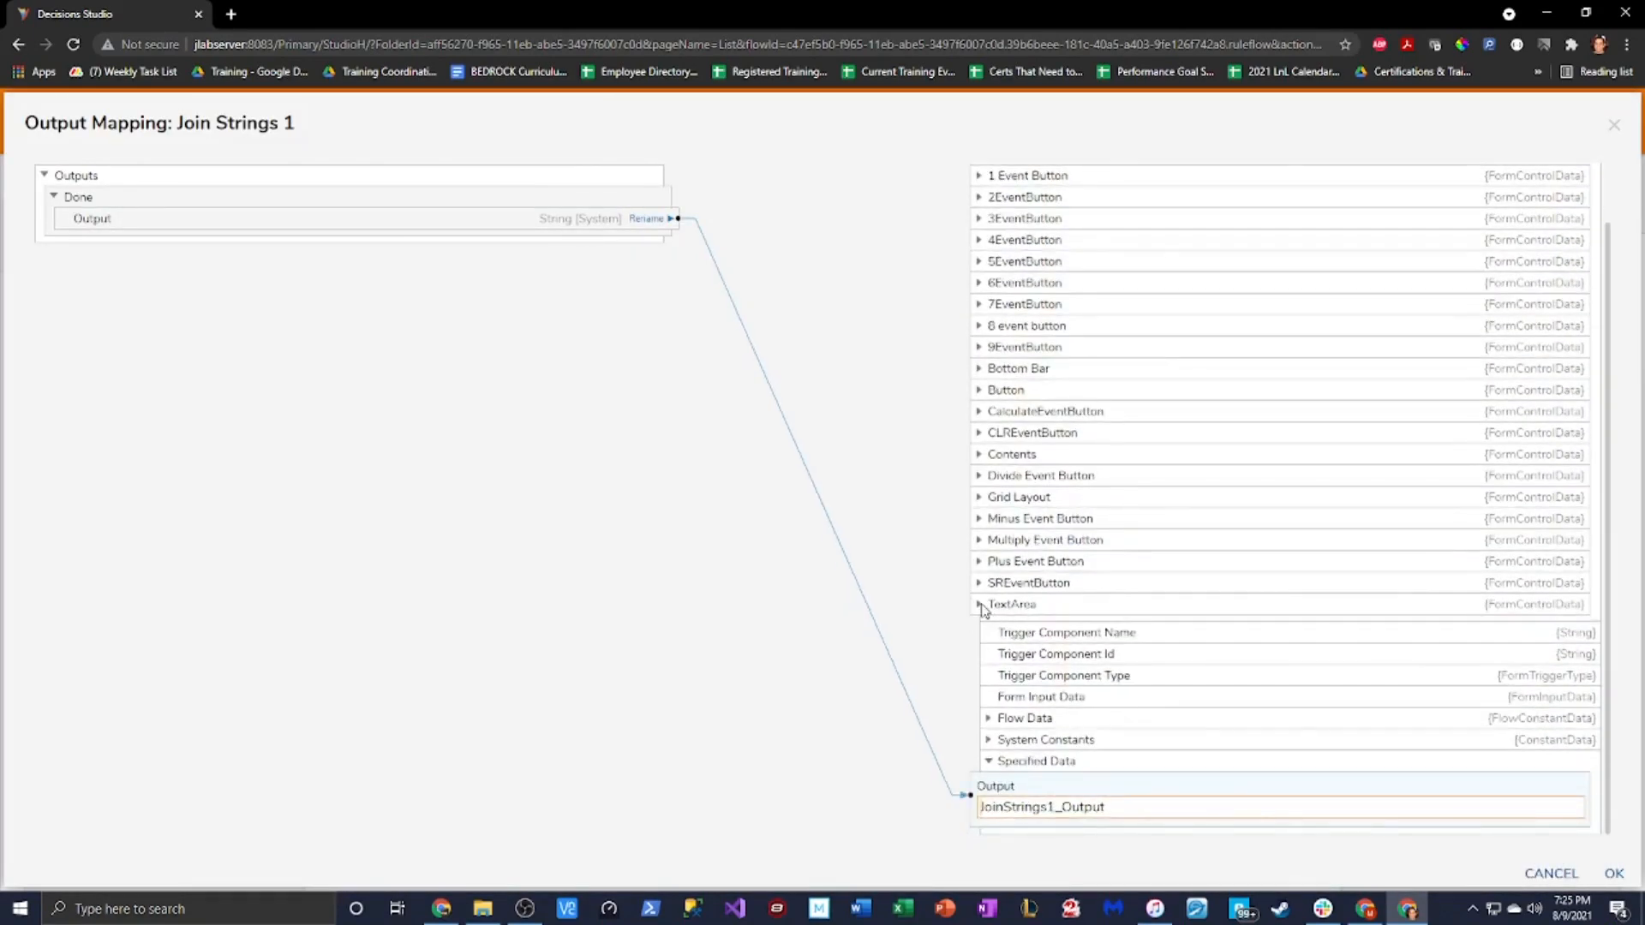
pyautogui.click(980, 605)
pyautogui.moveTo(674, 219); pyautogui.dragTo(977, 692)
pyautogui.click(1615, 873)
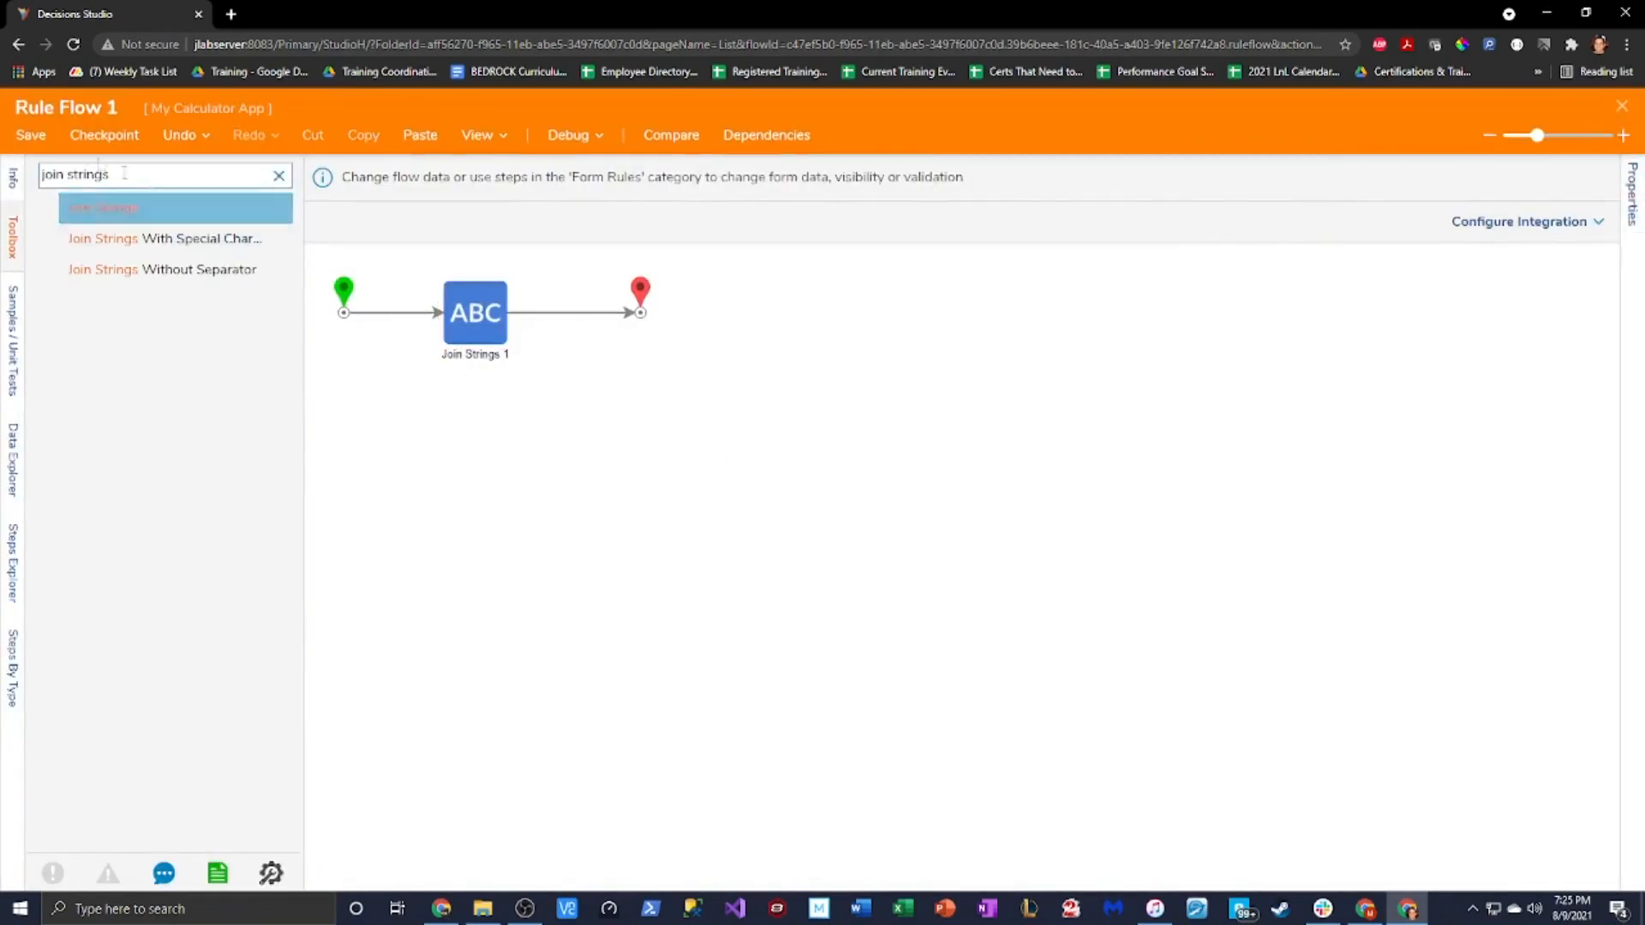
# Save the rule flow and close its editor
pyautogui.click(31, 134)
pyautogui.click(991, 392)
pyautogui.click(1622, 106)
pyautogui.click(981, 594)
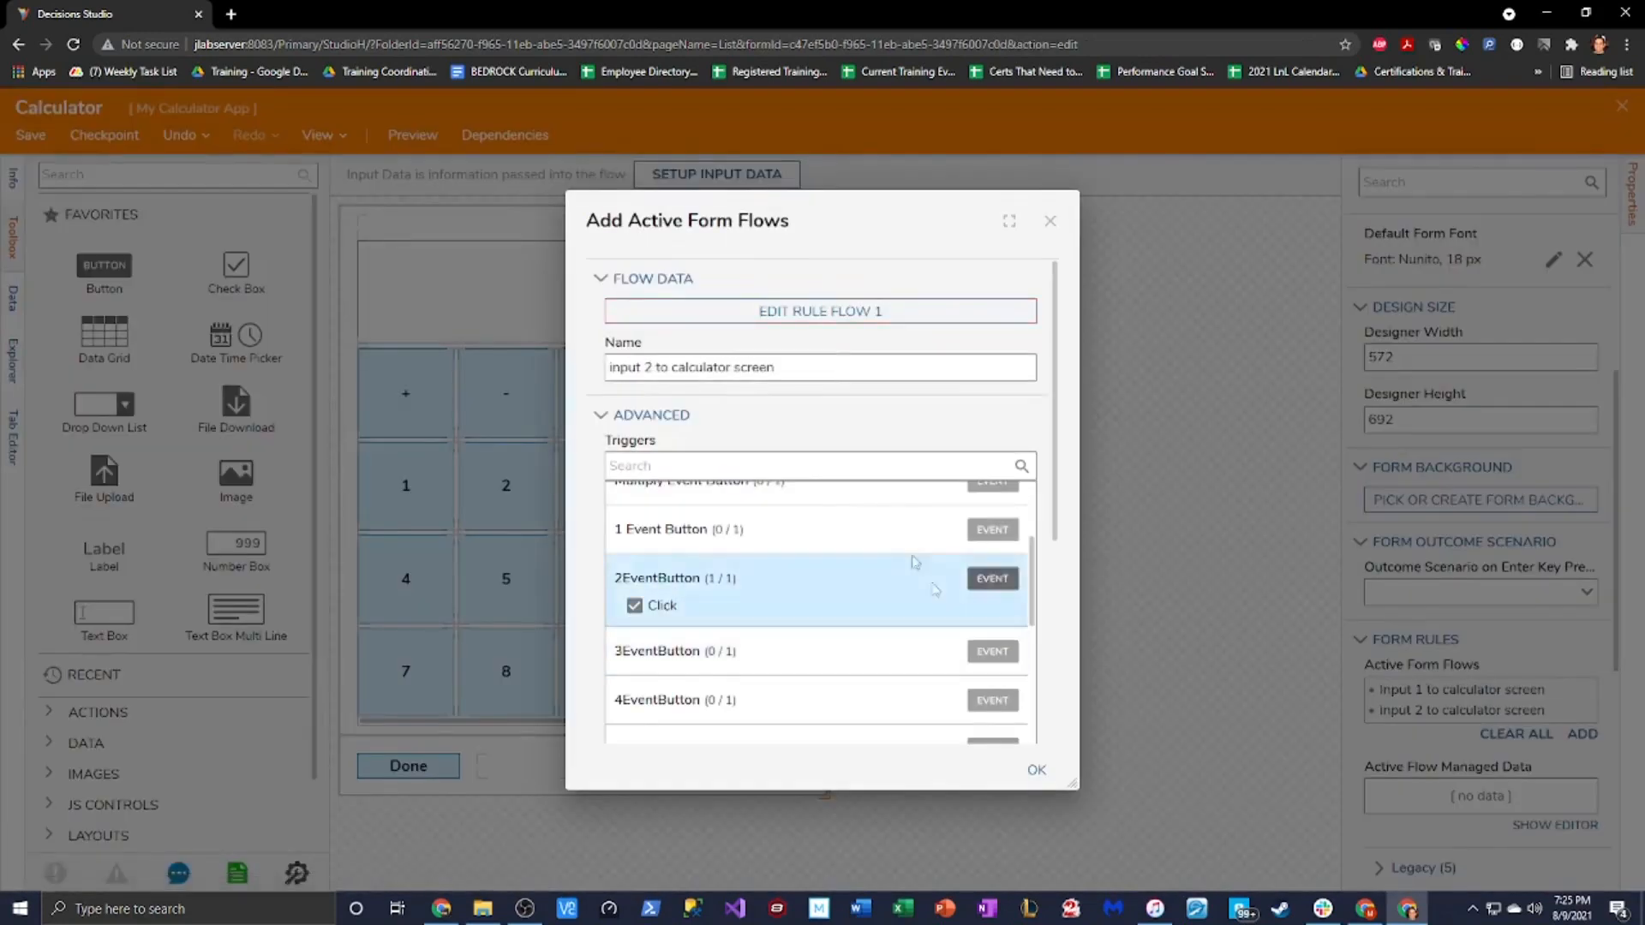
# Accept the Active Form Flows settings, then close the Calculator form designer and save the form
pyautogui.moveTo(883, 221)
pyautogui.mouseDown()
pyautogui.moveTo(842, 230)
pyautogui.moveTo(897, 237)
pyautogui.mouseUp()
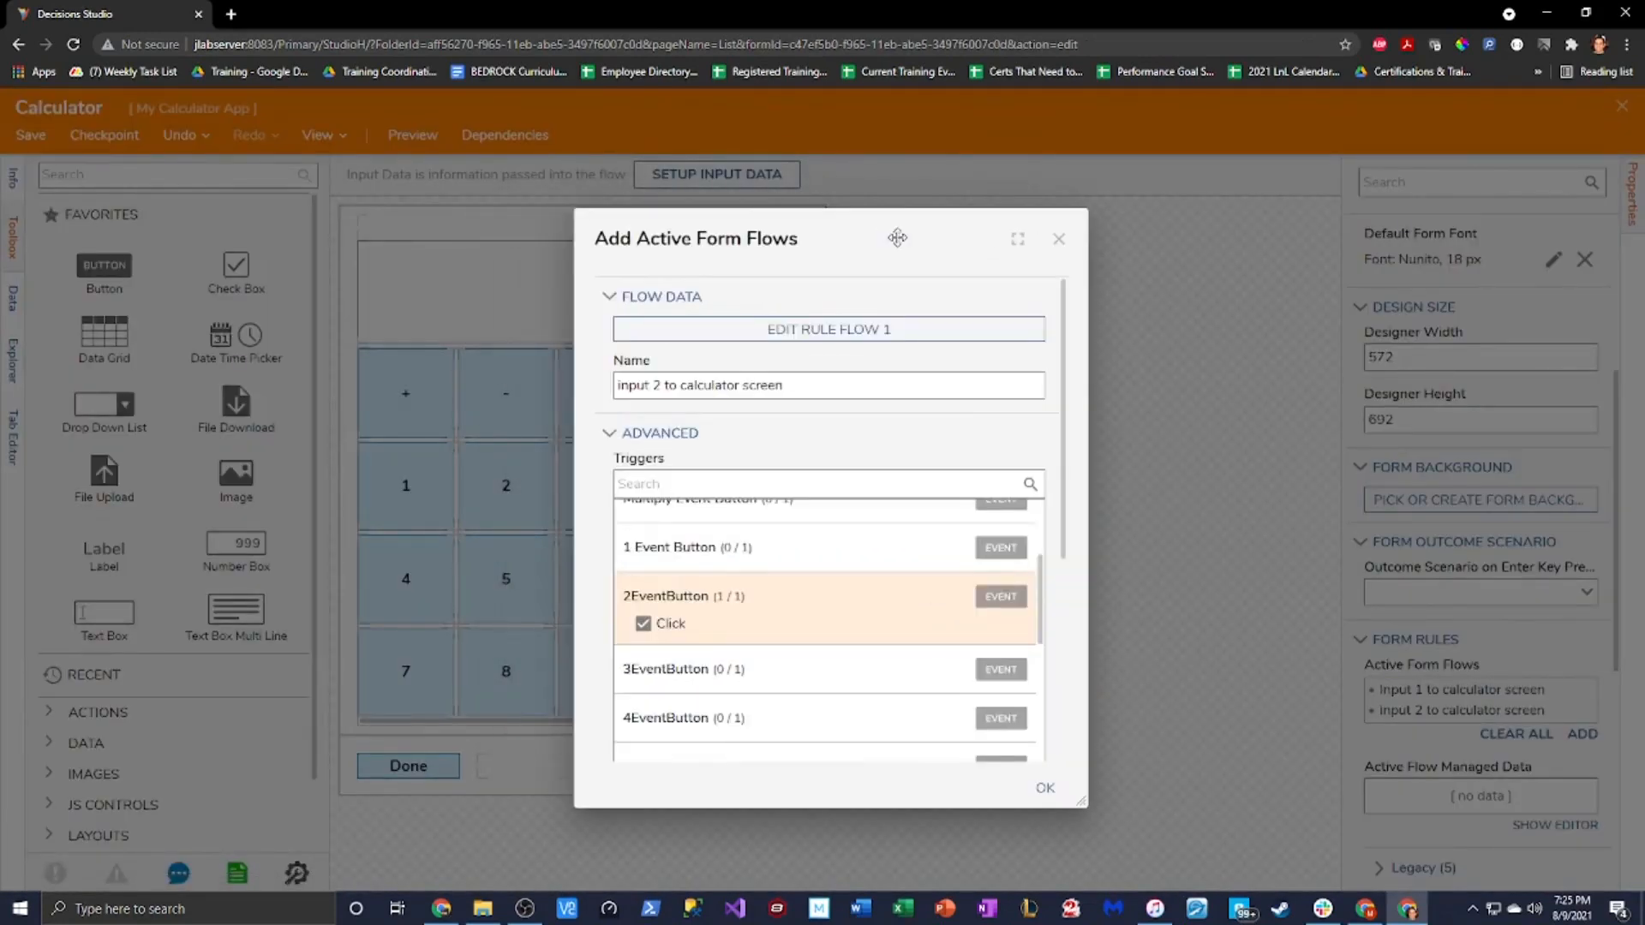
pyautogui.click(1047, 786)
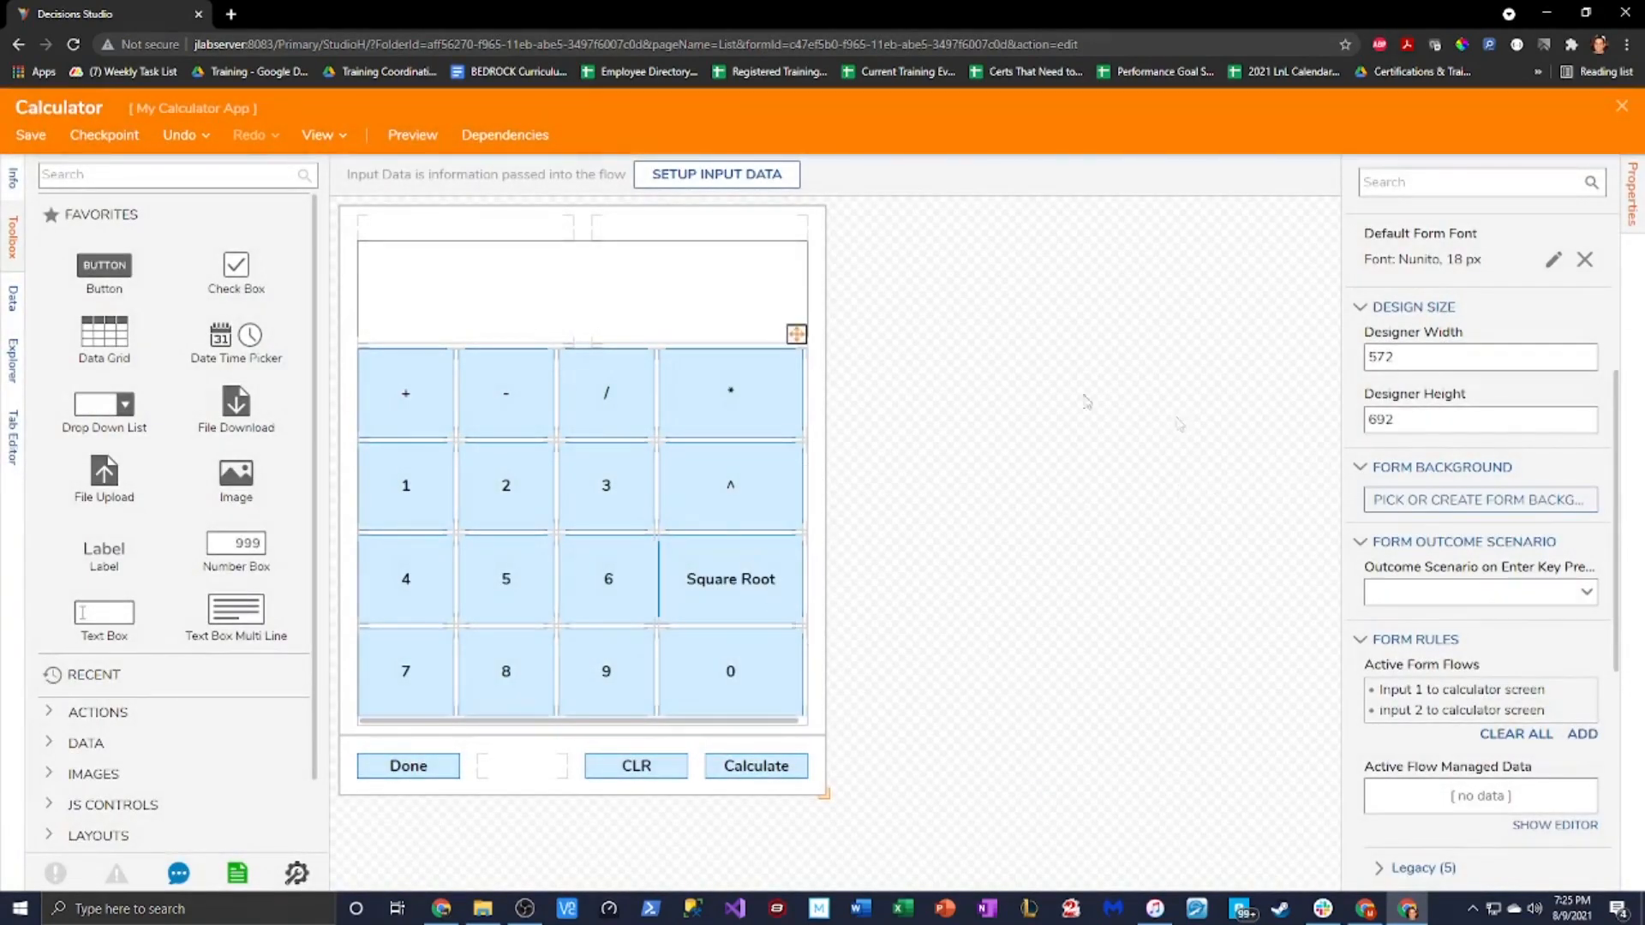
pyautogui.click(1617, 107)
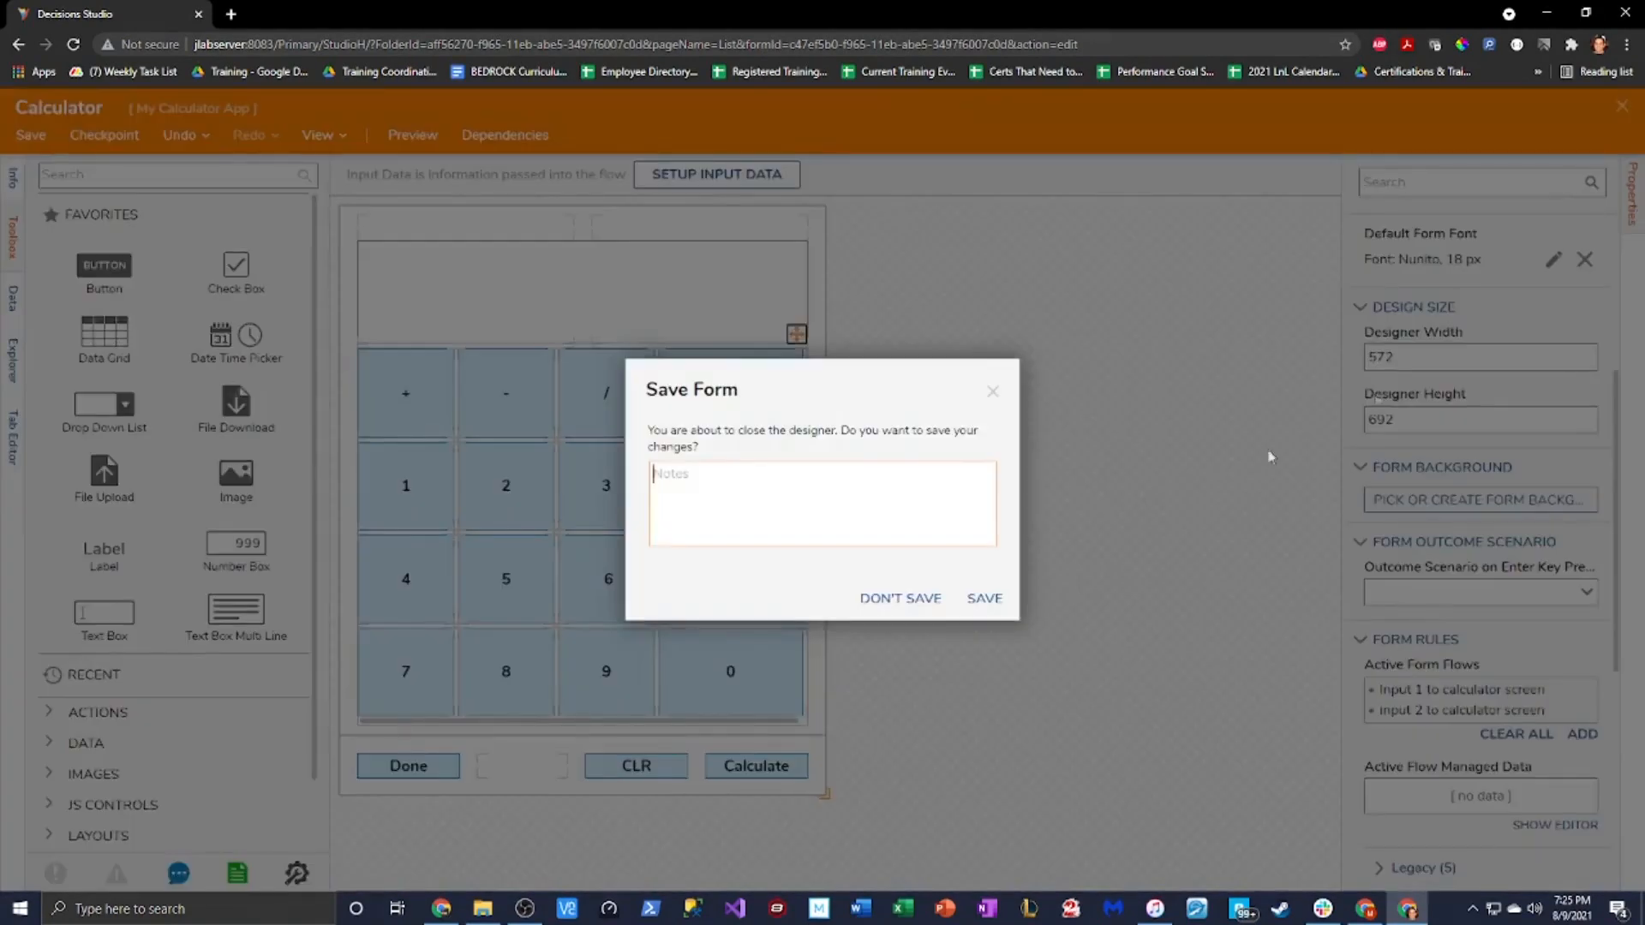
pyautogui.click(984, 601)
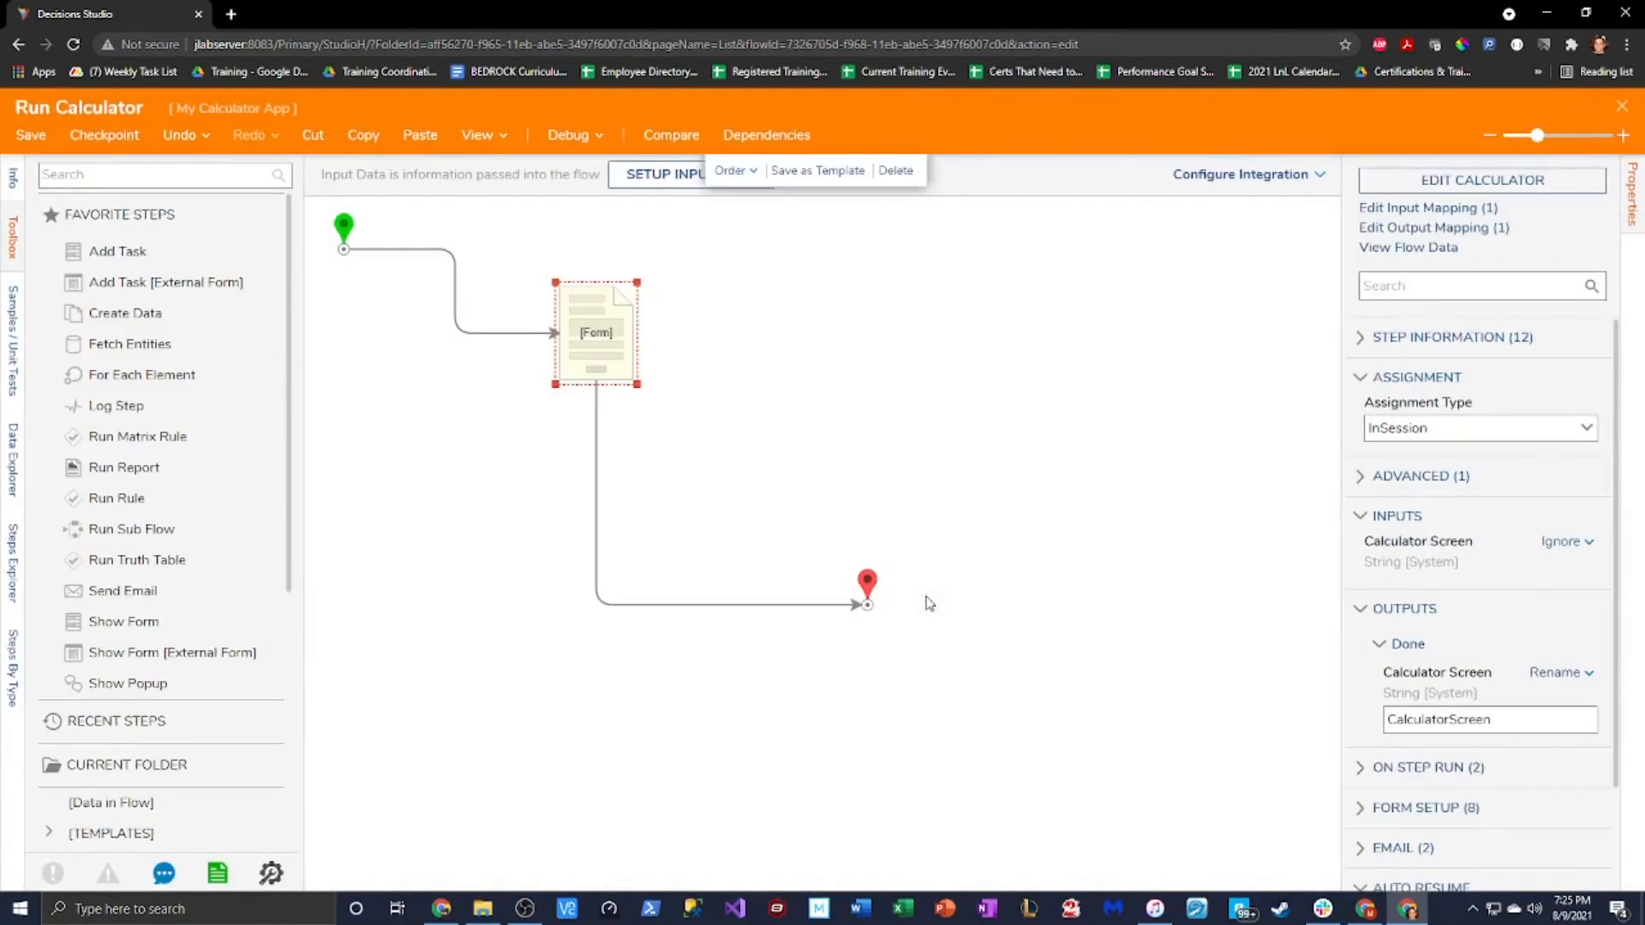
# Debug Run Calculator and press 1 and 2 repeatedly to confirm digits append on screen
pyautogui.click(574, 144)
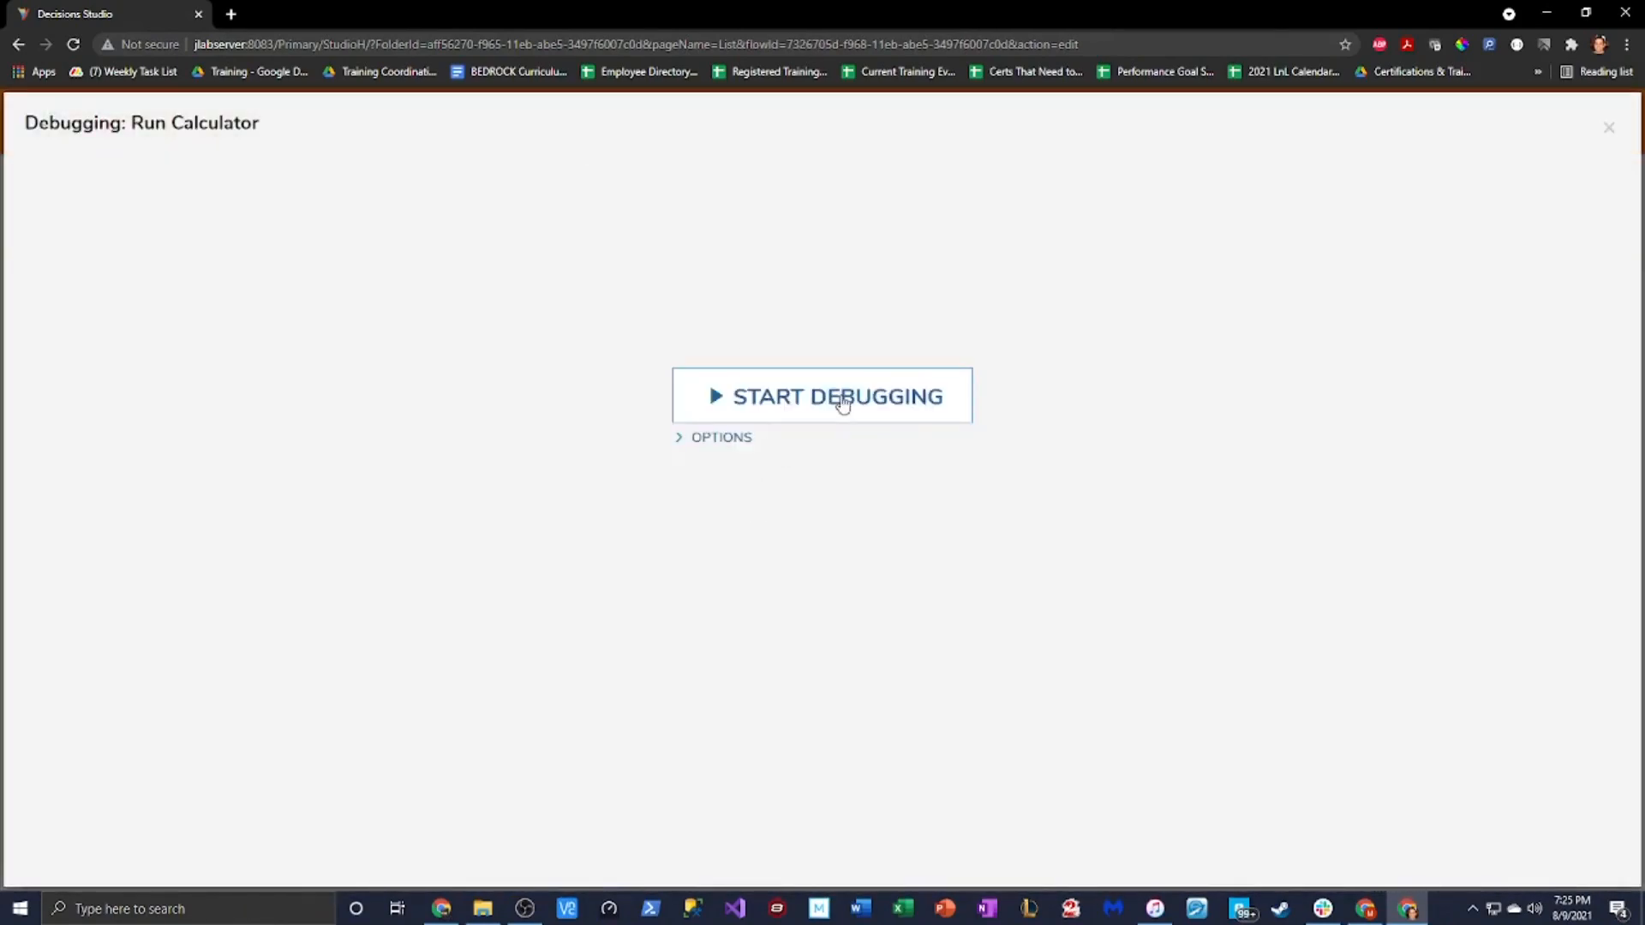
pyautogui.click(837, 400)
pyautogui.click(673, 527)
pyautogui.click(745, 510)
pyautogui.tripleClick(747, 513)
pyautogui.doubleClick(751, 514)
pyautogui.tripleClick(659, 522)
pyautogui.tripleClick(737, 518)
pyautogui.click(631, 515)
pyautogui.doubleClick(633, 520)
pyautogui.click(728, 514)
pyautogui.tripleClick(744, 515)
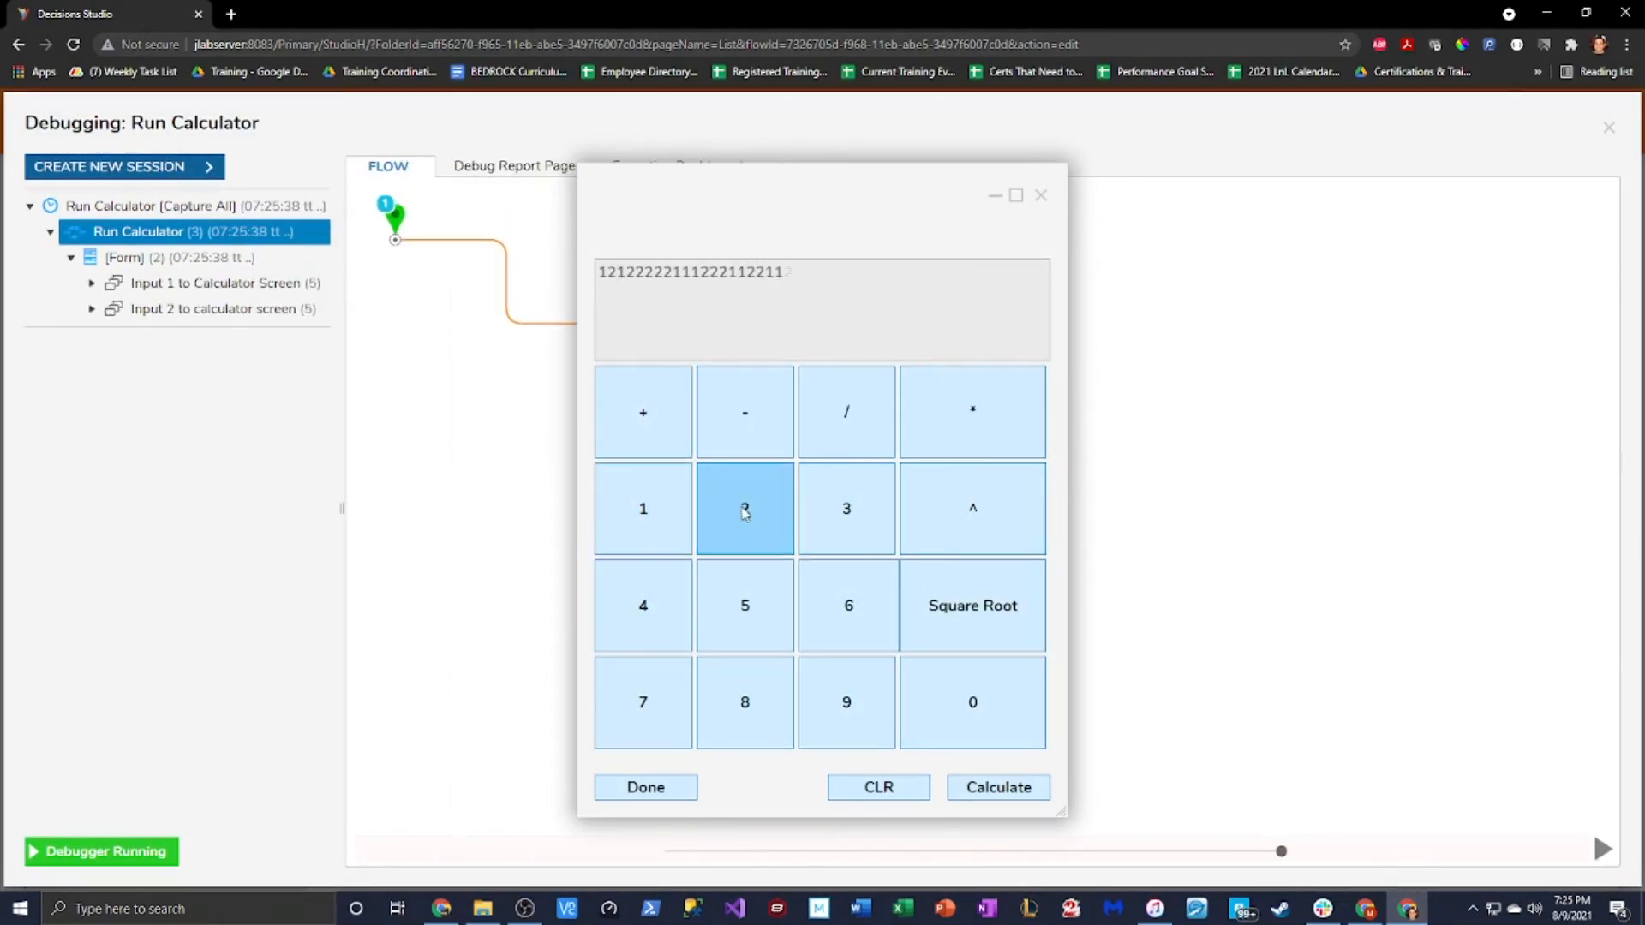
# Close the calculator and debugger, then open the Form step's Calculator form for editing
pyautogui.click(1042, 196)
pyautogui.click(1611, 129)
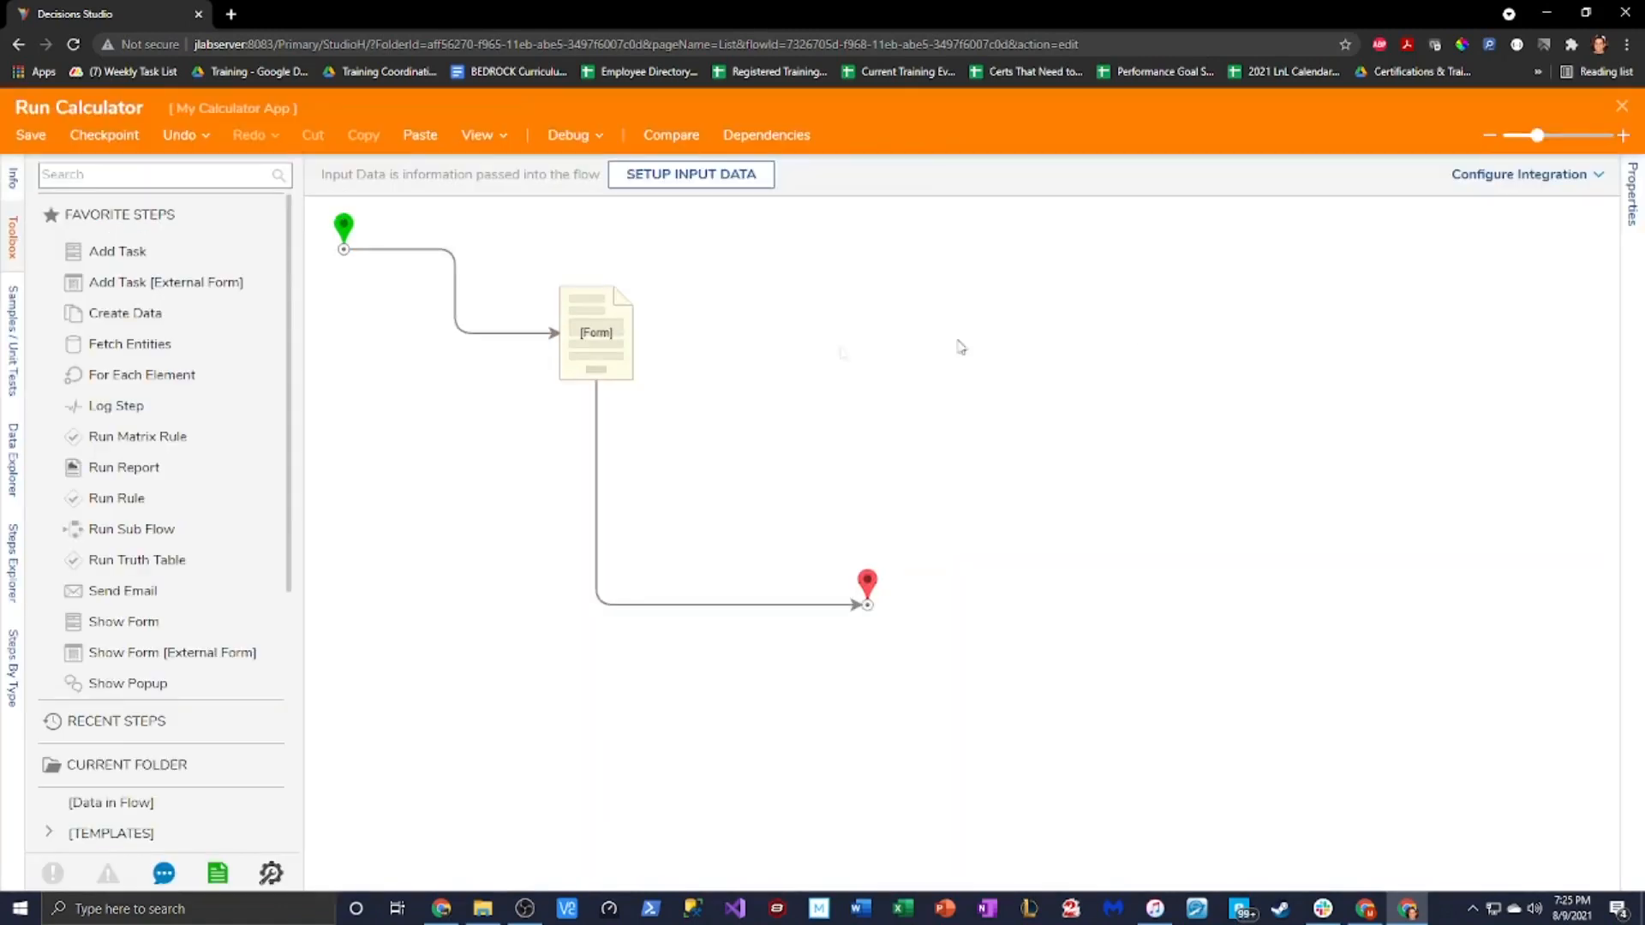
pyautogui.click(607, 333)
pyautogui.click(1425, 184)
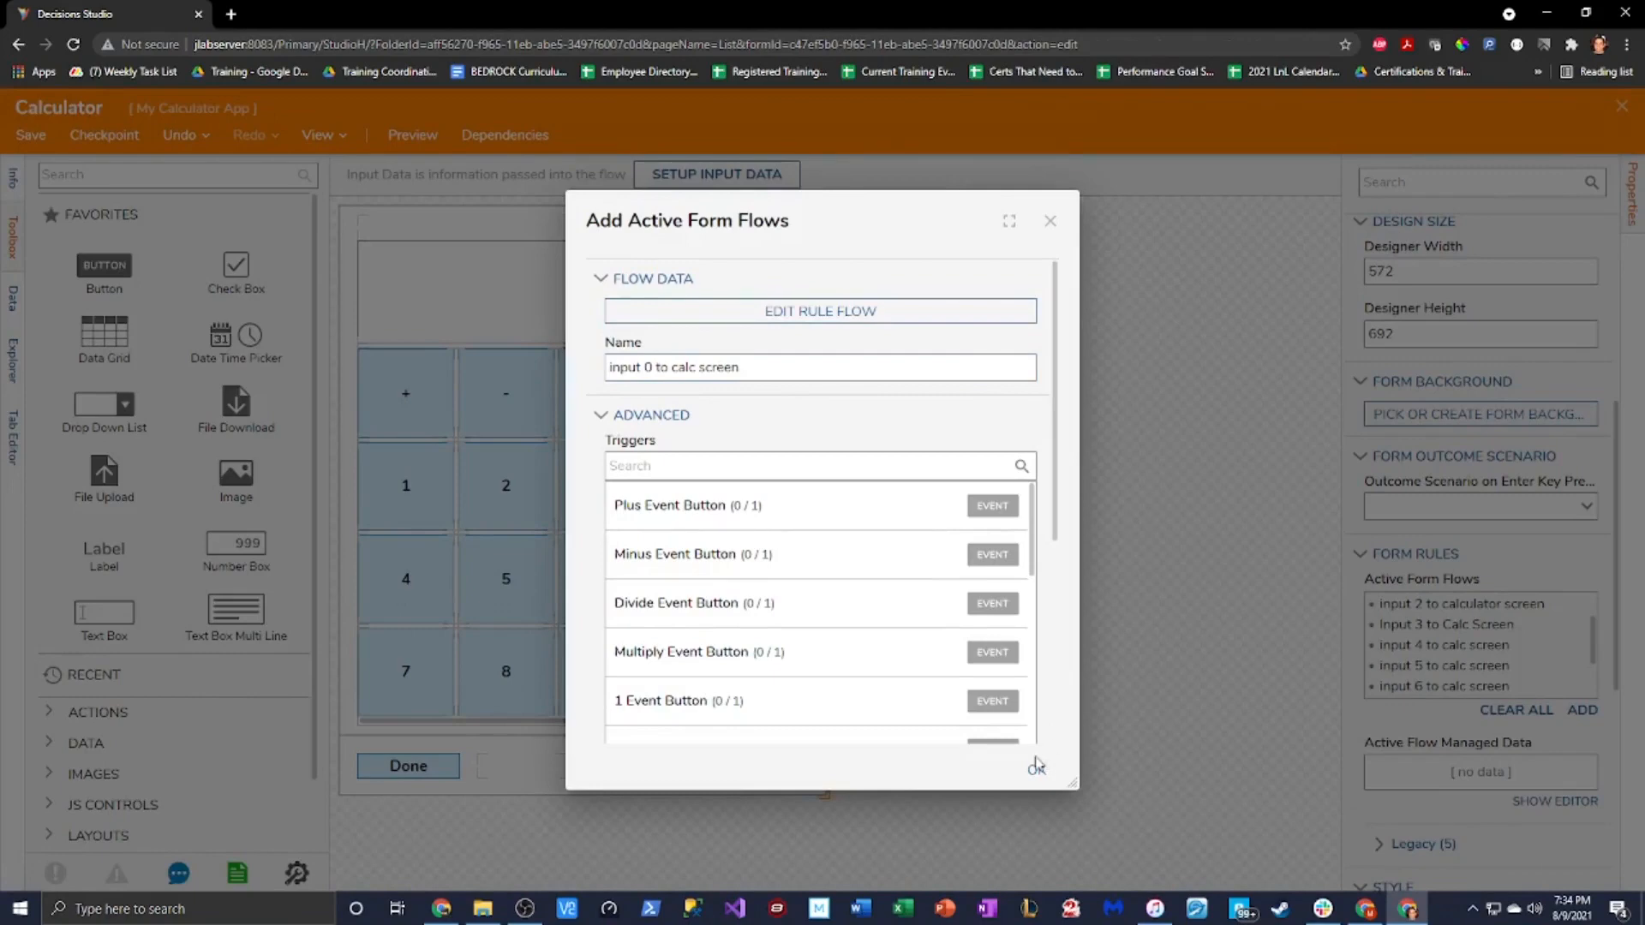
# Accept the Active Form Flows settings, then close and save the Calculator form
pyautogui.click(1036, 767)
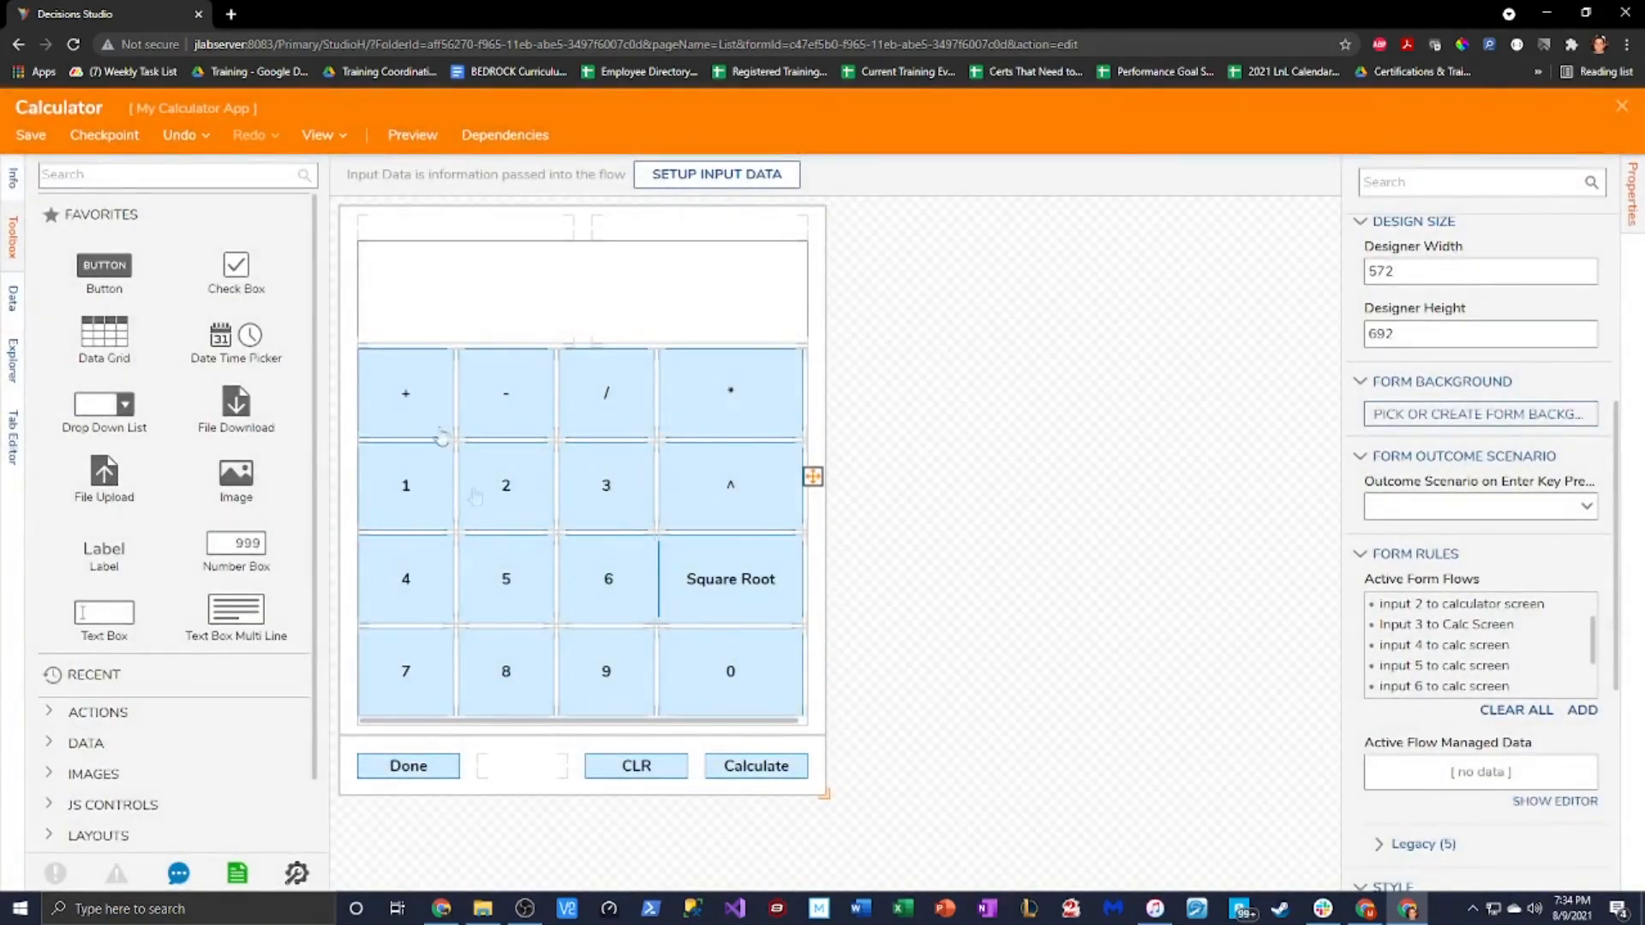
pyautogui.click(1618, 108)
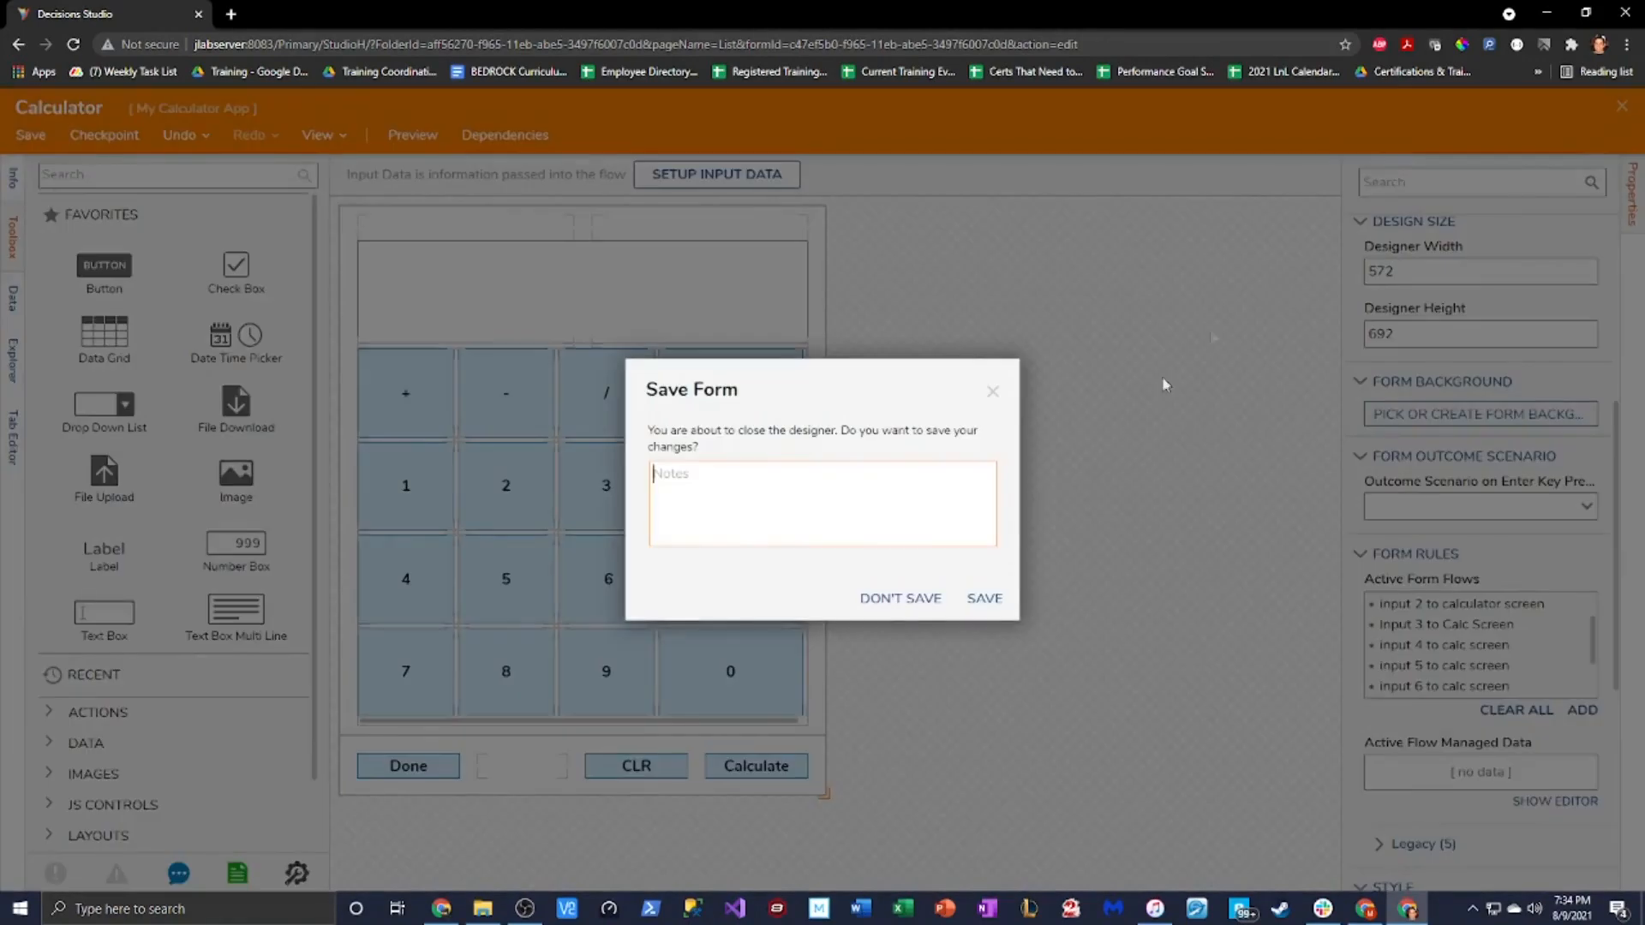
pyautogui.click(985, 595)
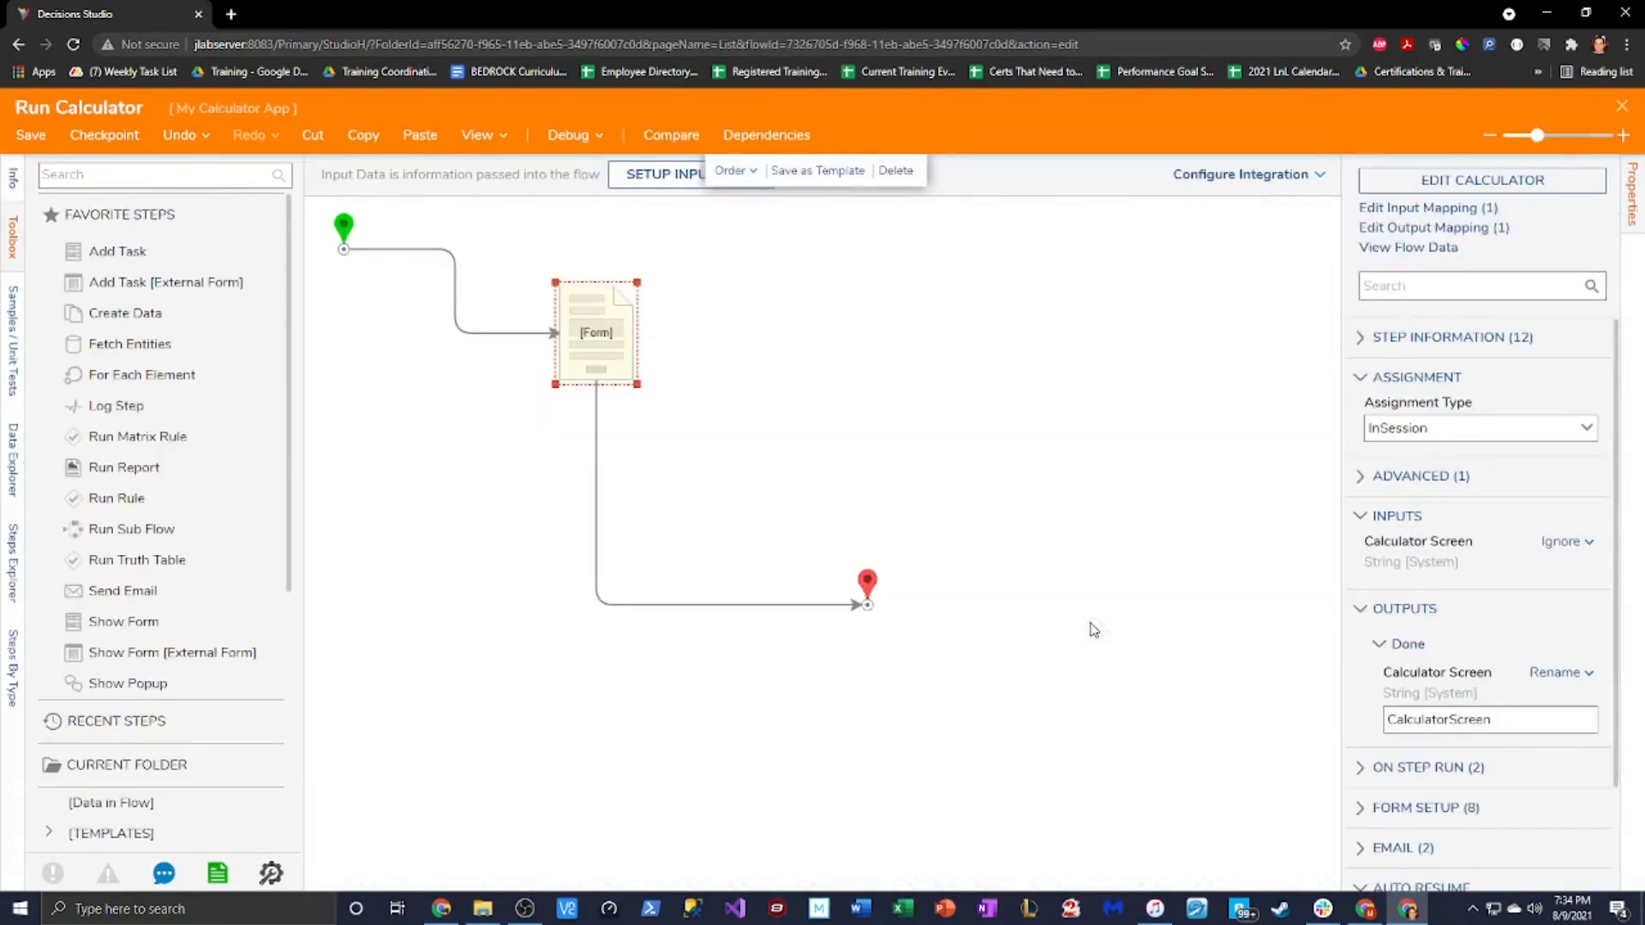
# Debug Run Calculator, pressing digits 1 through 9 and then 6 again
pyautogui.click(568, 134)
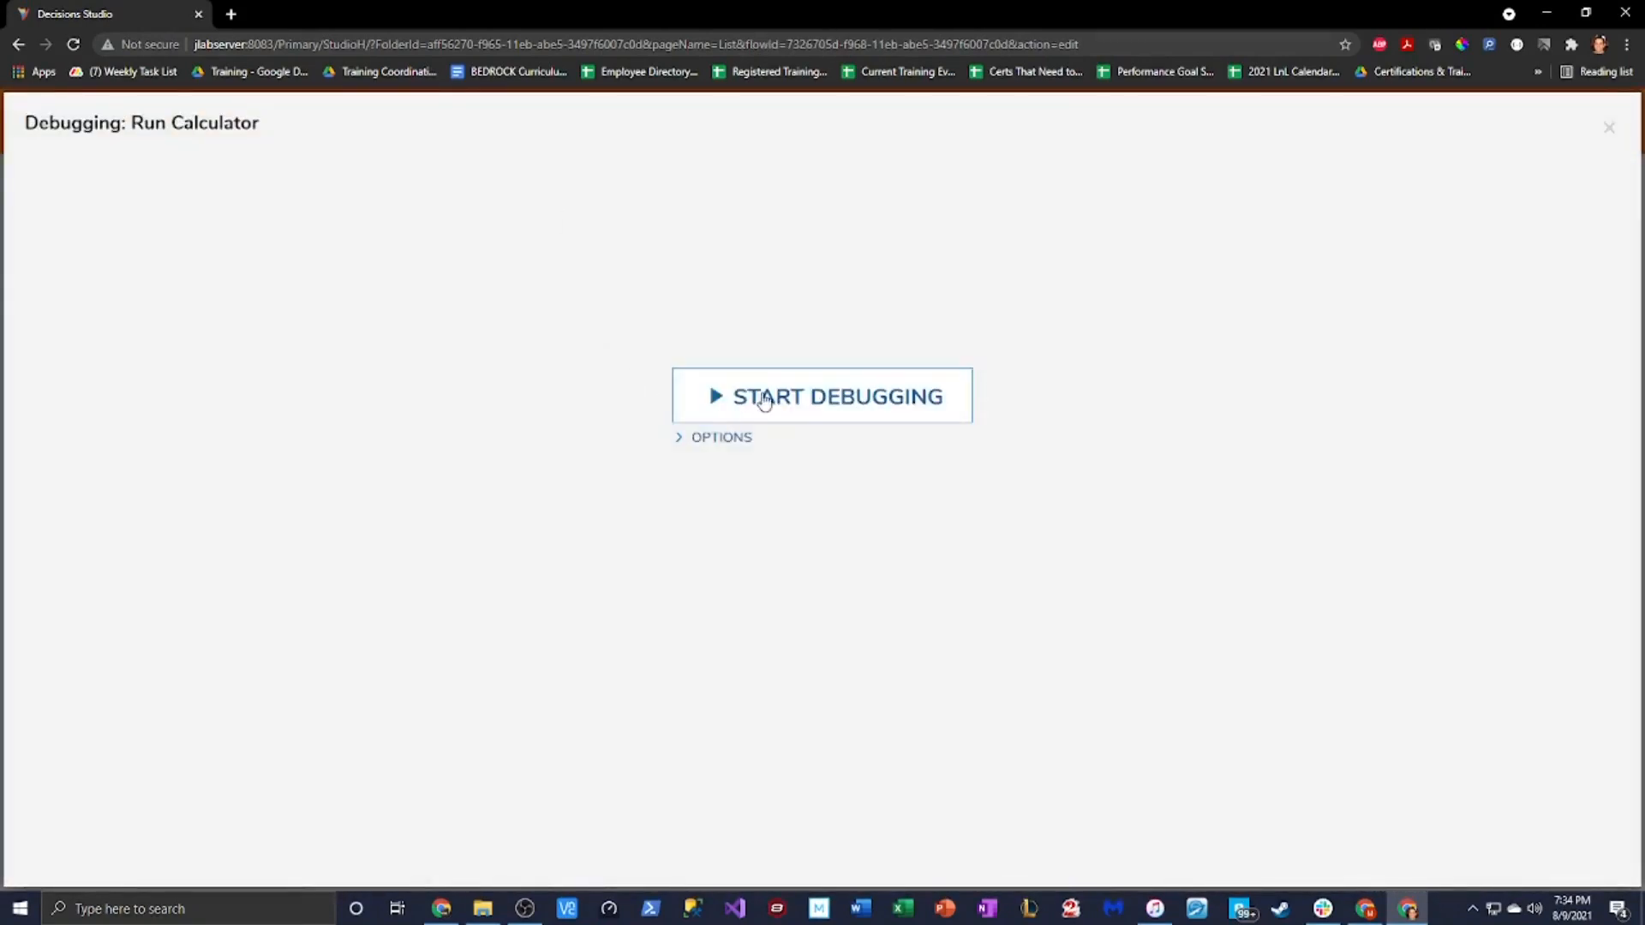
pyautogui.click(708, 383)
pyautogui.click(643, 514)
pyautogui.click(724, 518)
pyautogui.click(846, 514)
pyautogui.click(643, 605)
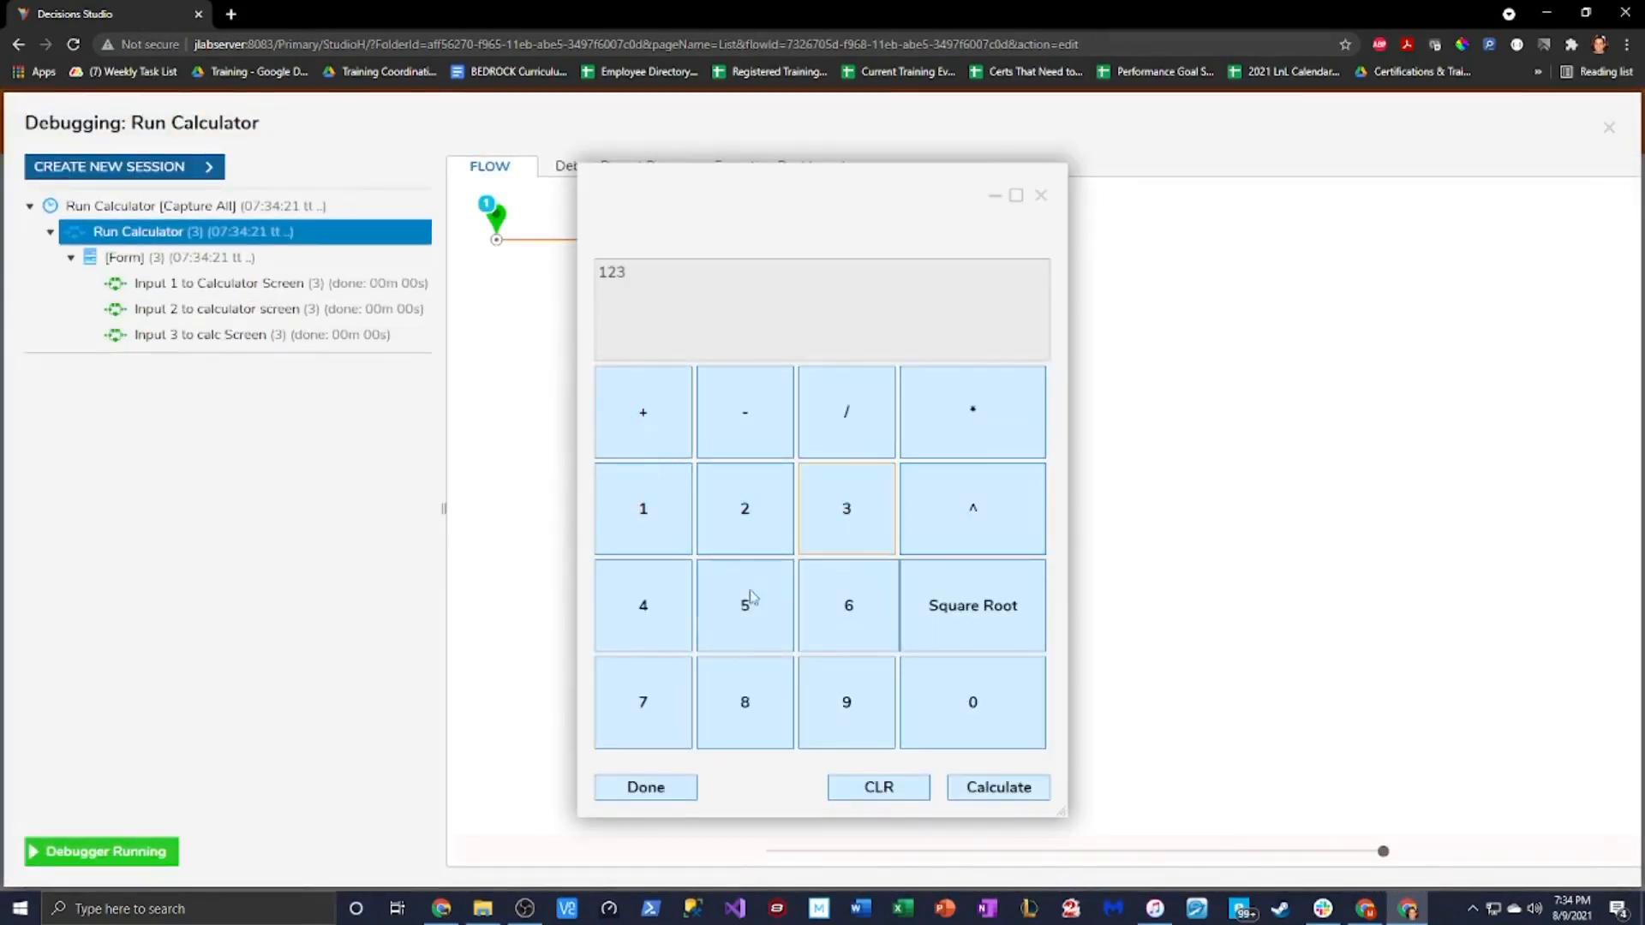
pyautogui.click(765, 598)
pyautogui.click(849, 602)
pyautogui.click(610, 682)
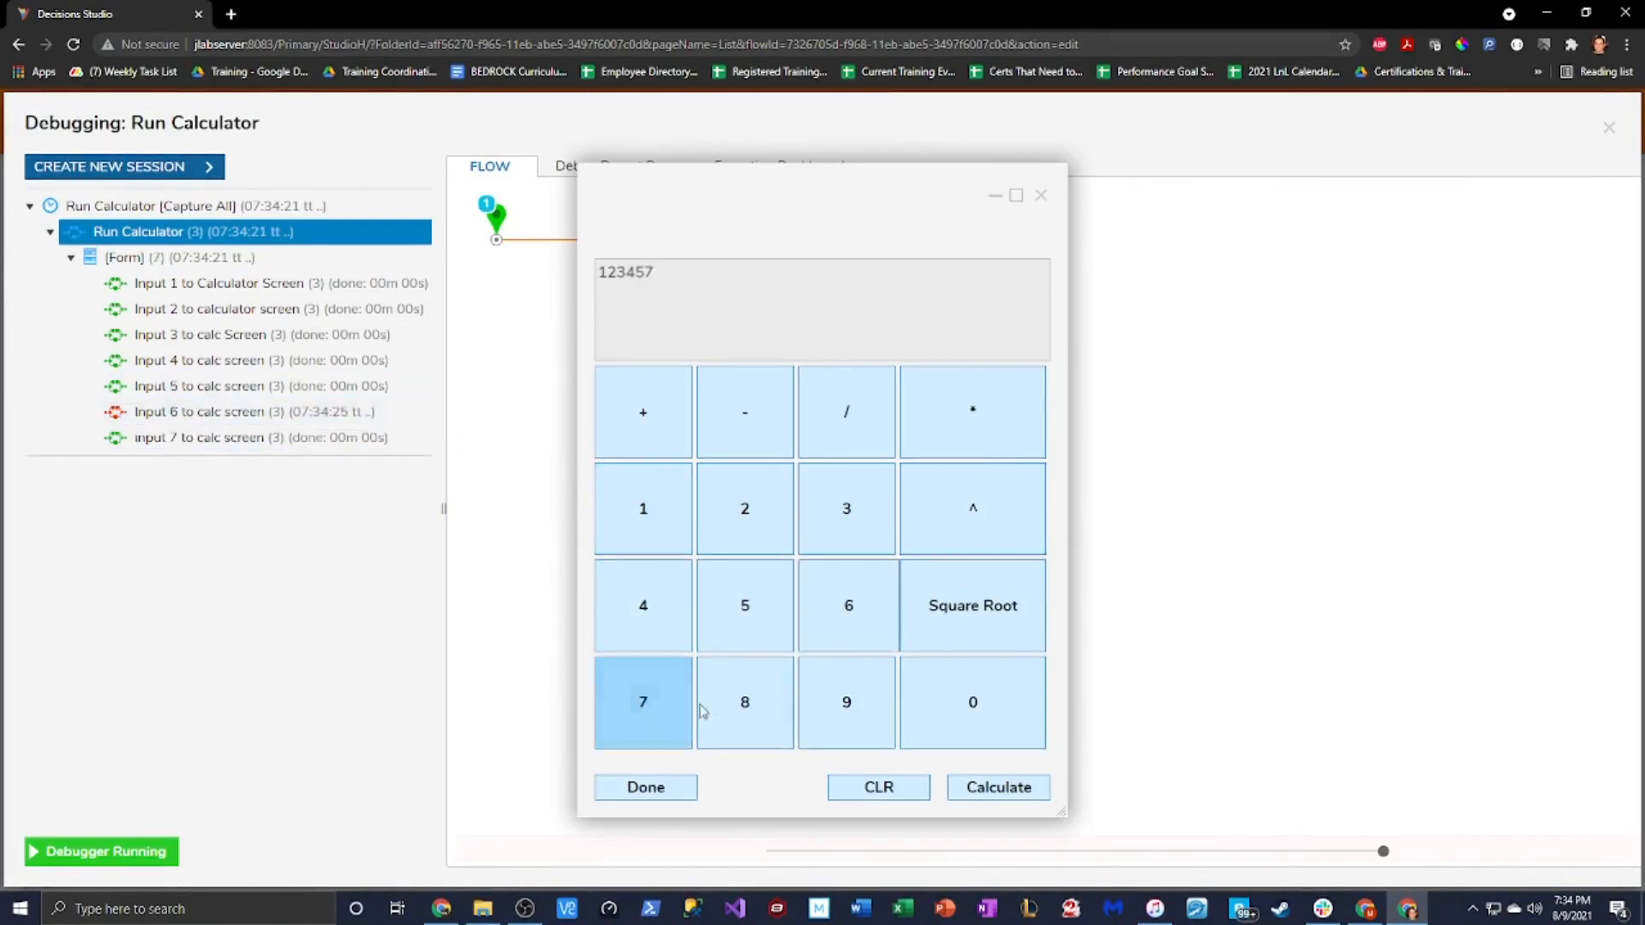
pyautogui.click(743, 712)
pyautogui.click(842, 722)
pyautogui.click(866, 620)
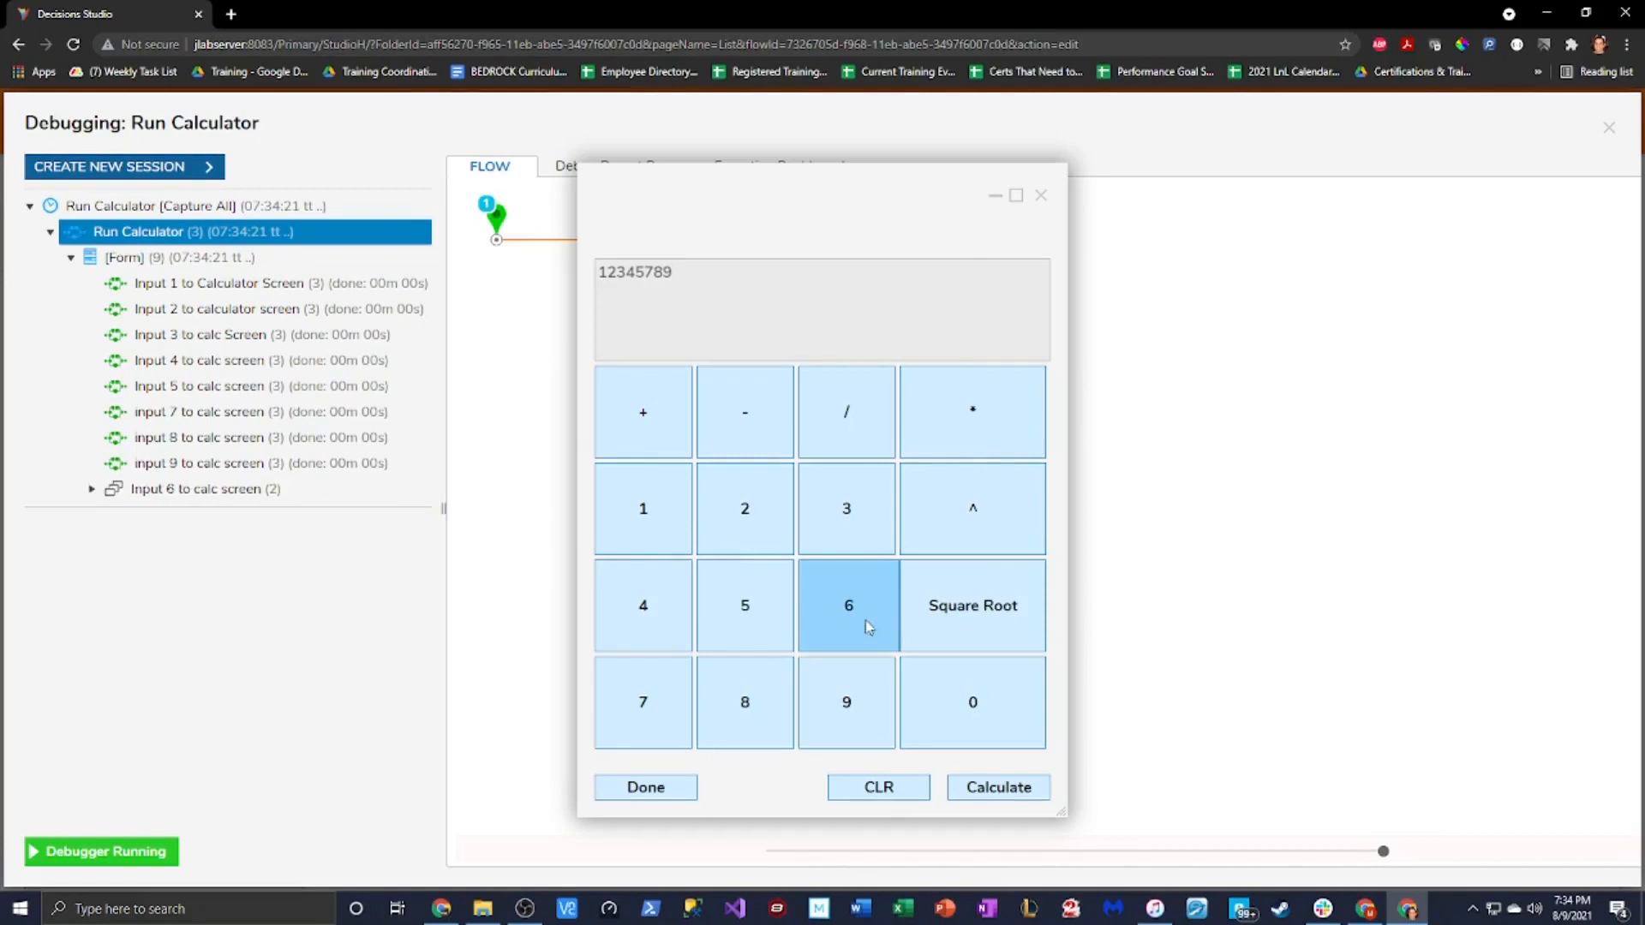
# Inspect the Input 6 run's Join Strings input and output data, showing output 123456
pyautogui.click(91, 489)
pyautogui.moveTo(814, 215); pyautogui.dragTo(1152, 230)
pyautogui.click(724, 288)
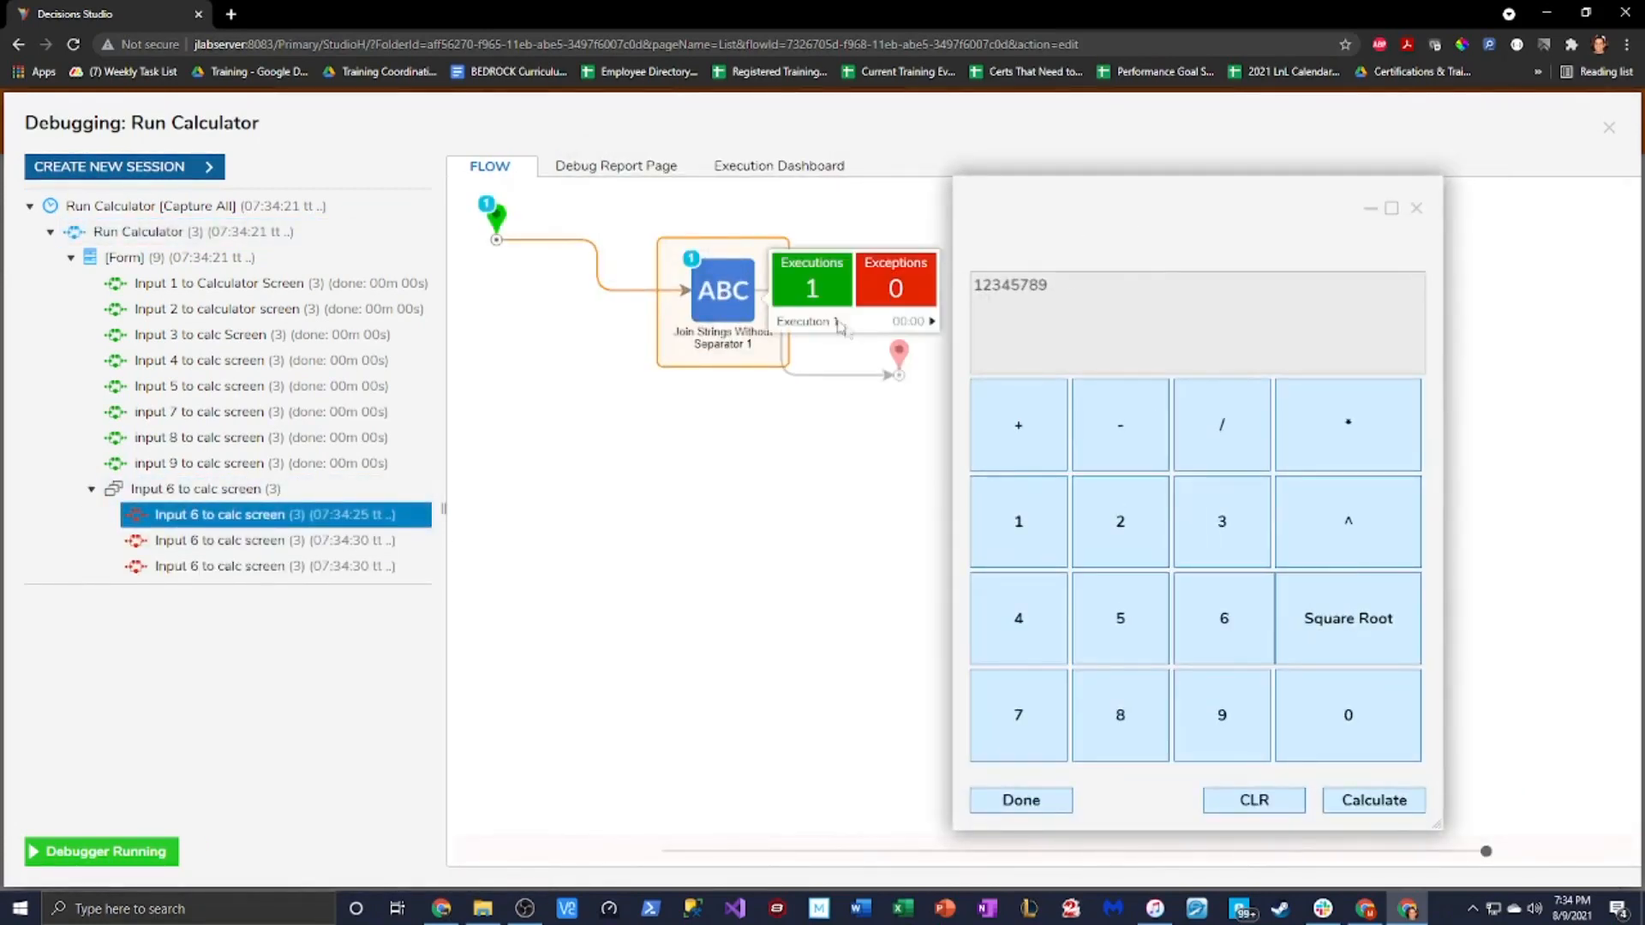
pyautogui.moveTo(840, 324)
pyautogui.click(1097, 334)
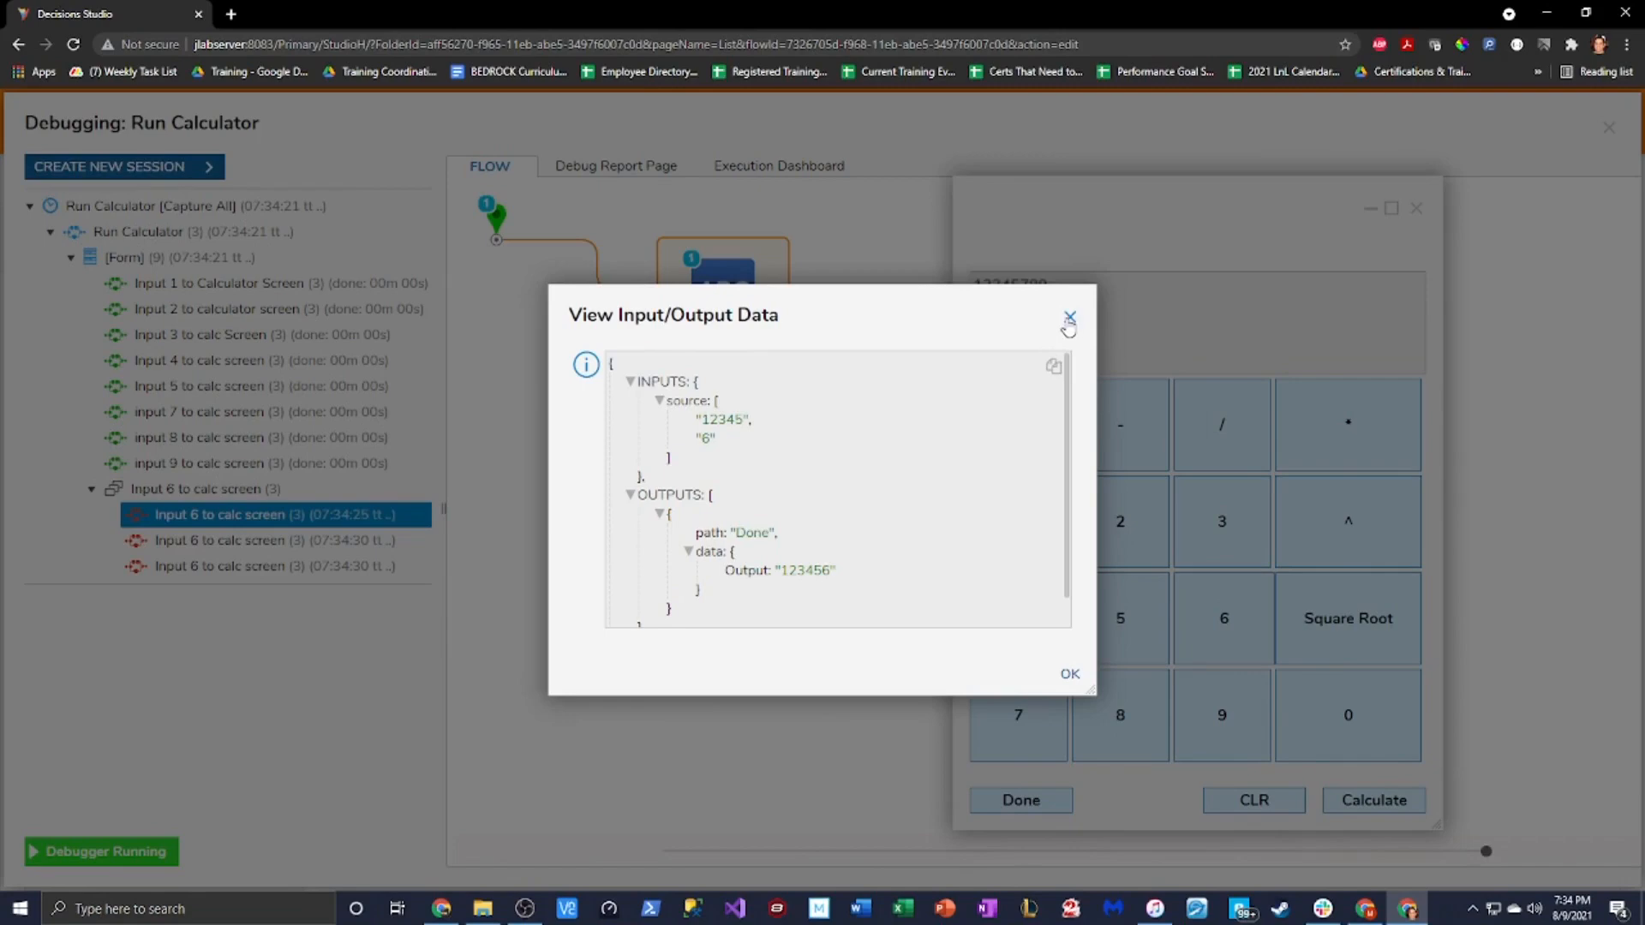
pyautogui.click(1069, 318)
# Close the debugger and open the 'input 6 to calc screen' rule flow from the Calculator form
pyautogui.click(1417, 209)
pyautogui.click(1607, 128)
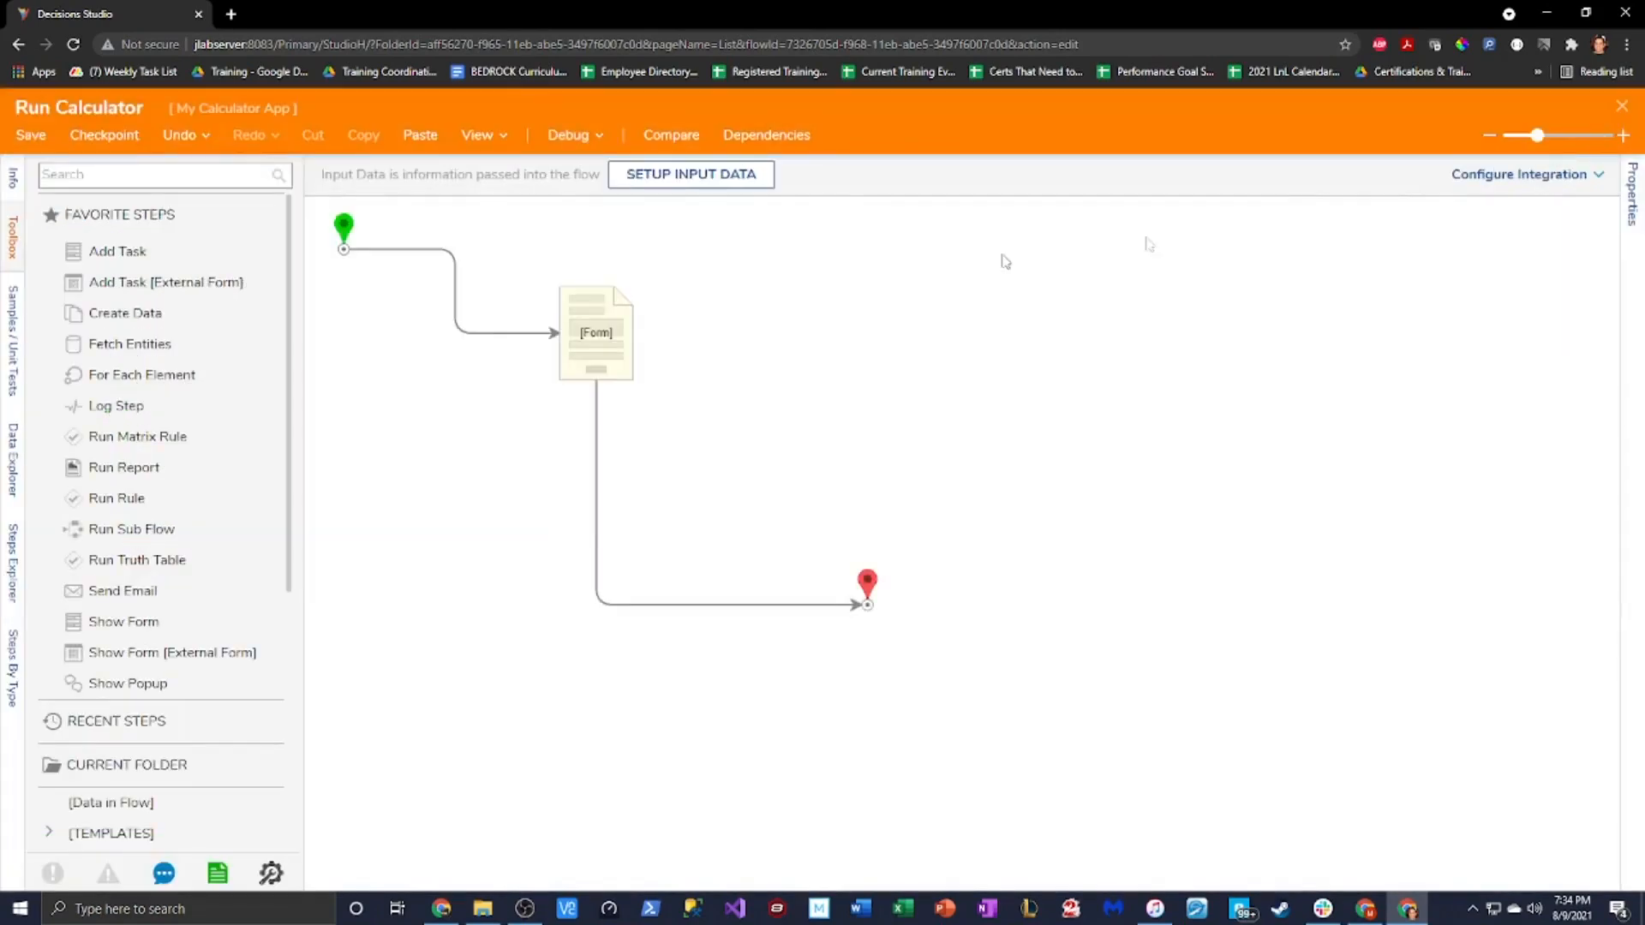
pyautogui.click(596, 334)
pyautogui.click(1438, 193)
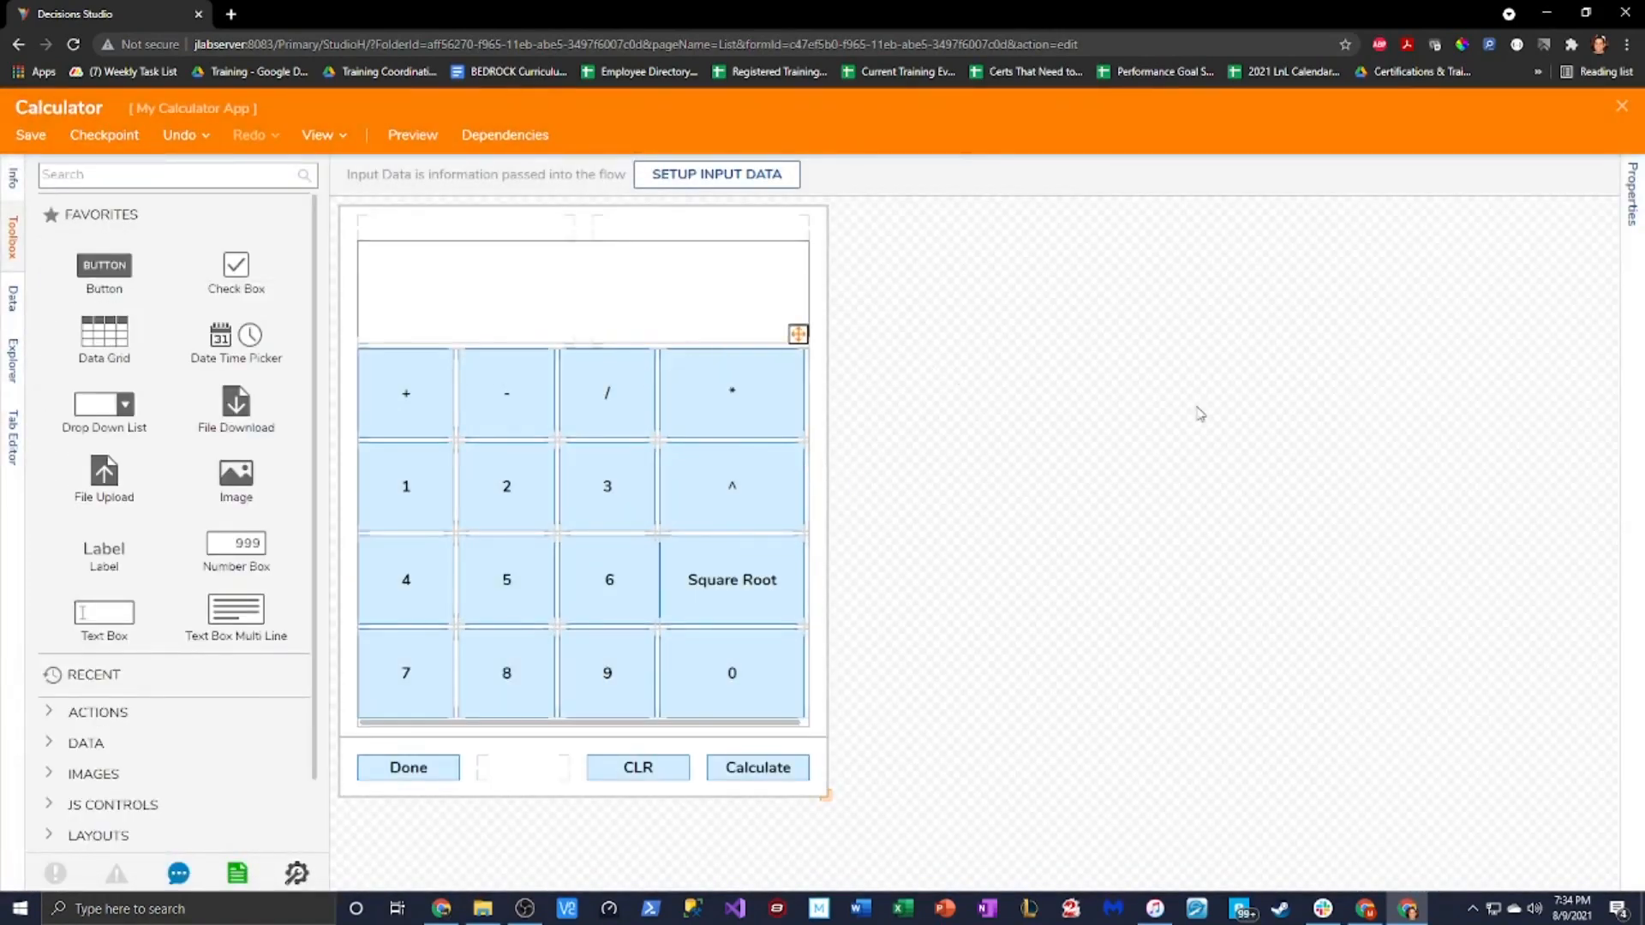
pyautogui.click(1626, 216)
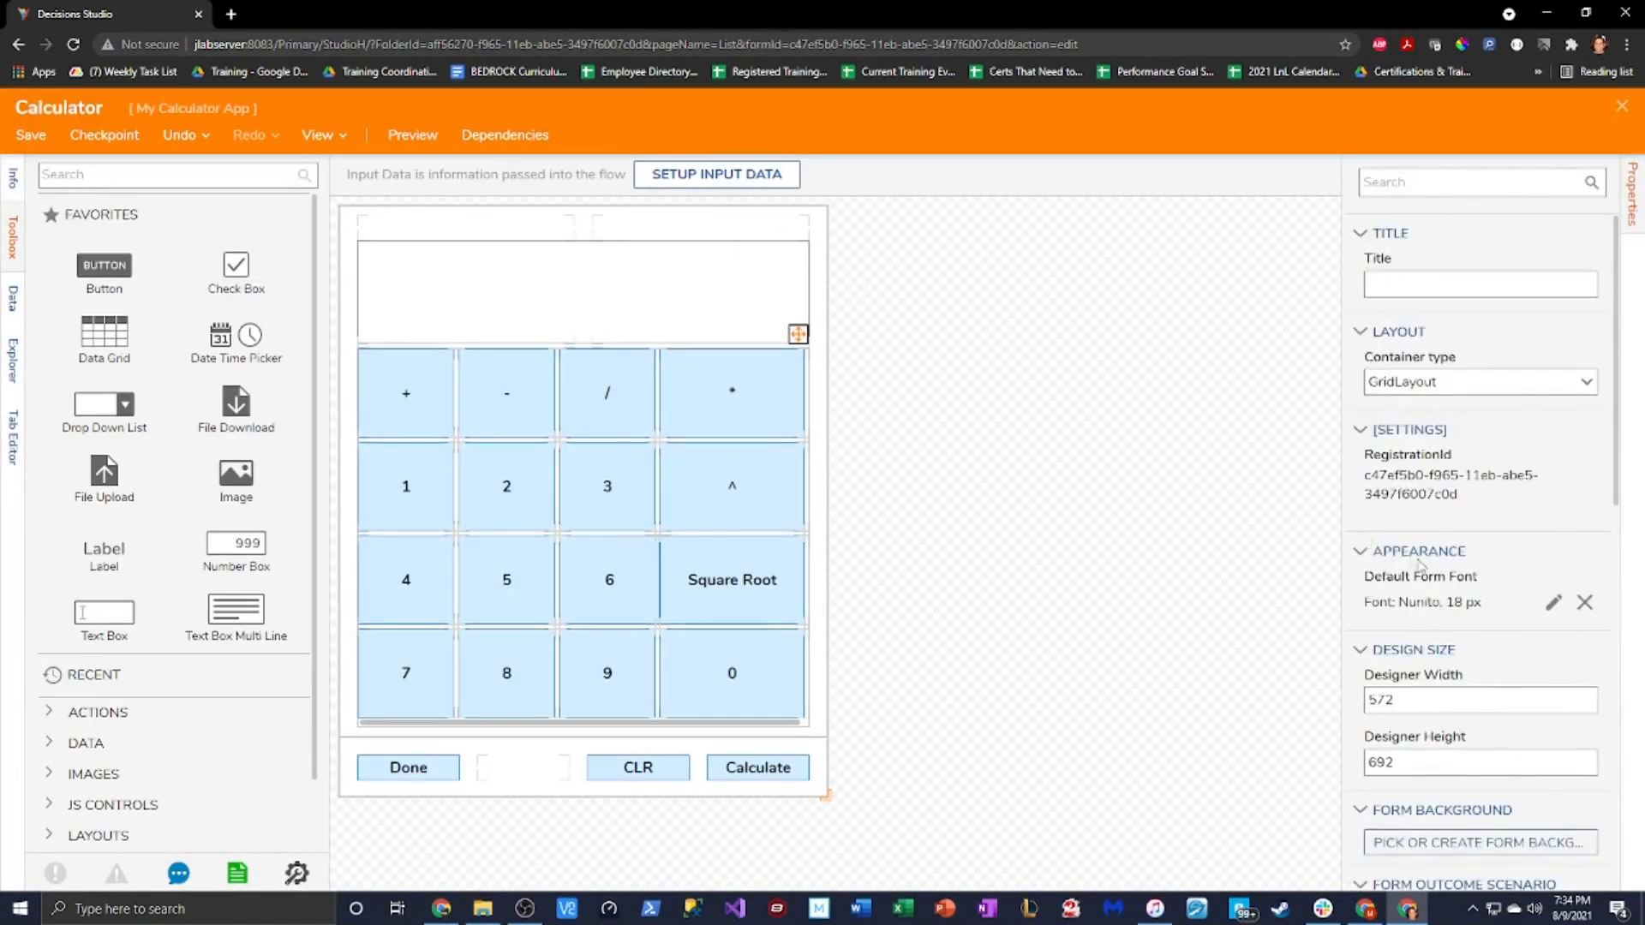
pyautogui.scroll(-8, 1484, 649)
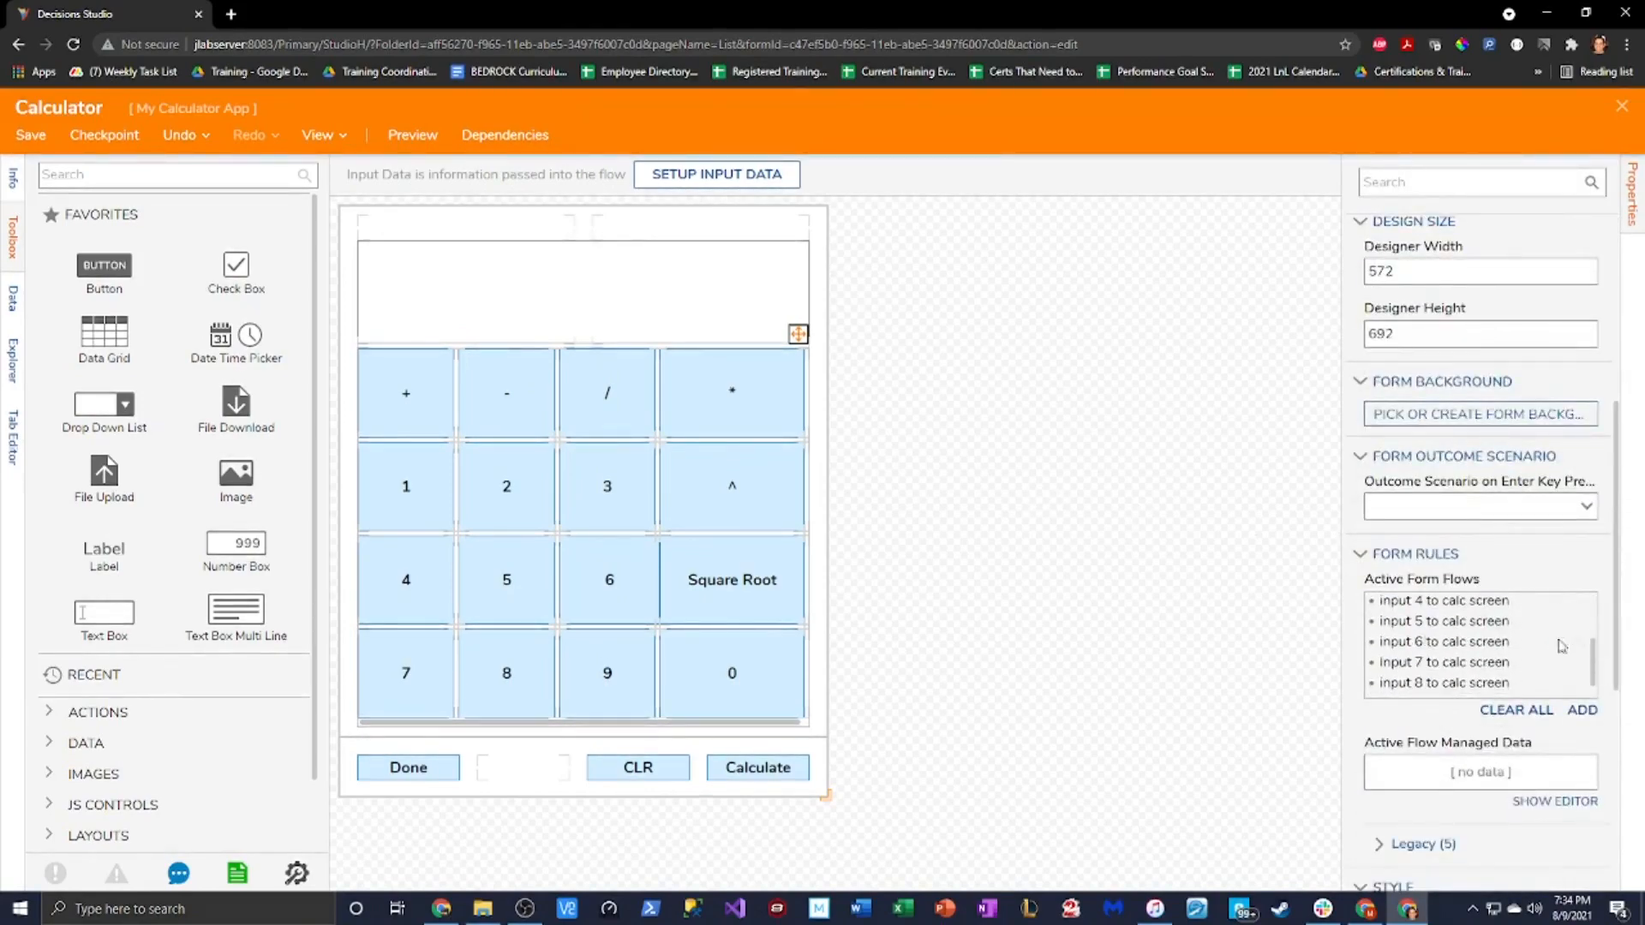
pyautogui.doubleClick(1561, 647)
pyautogui.click(811, 320)
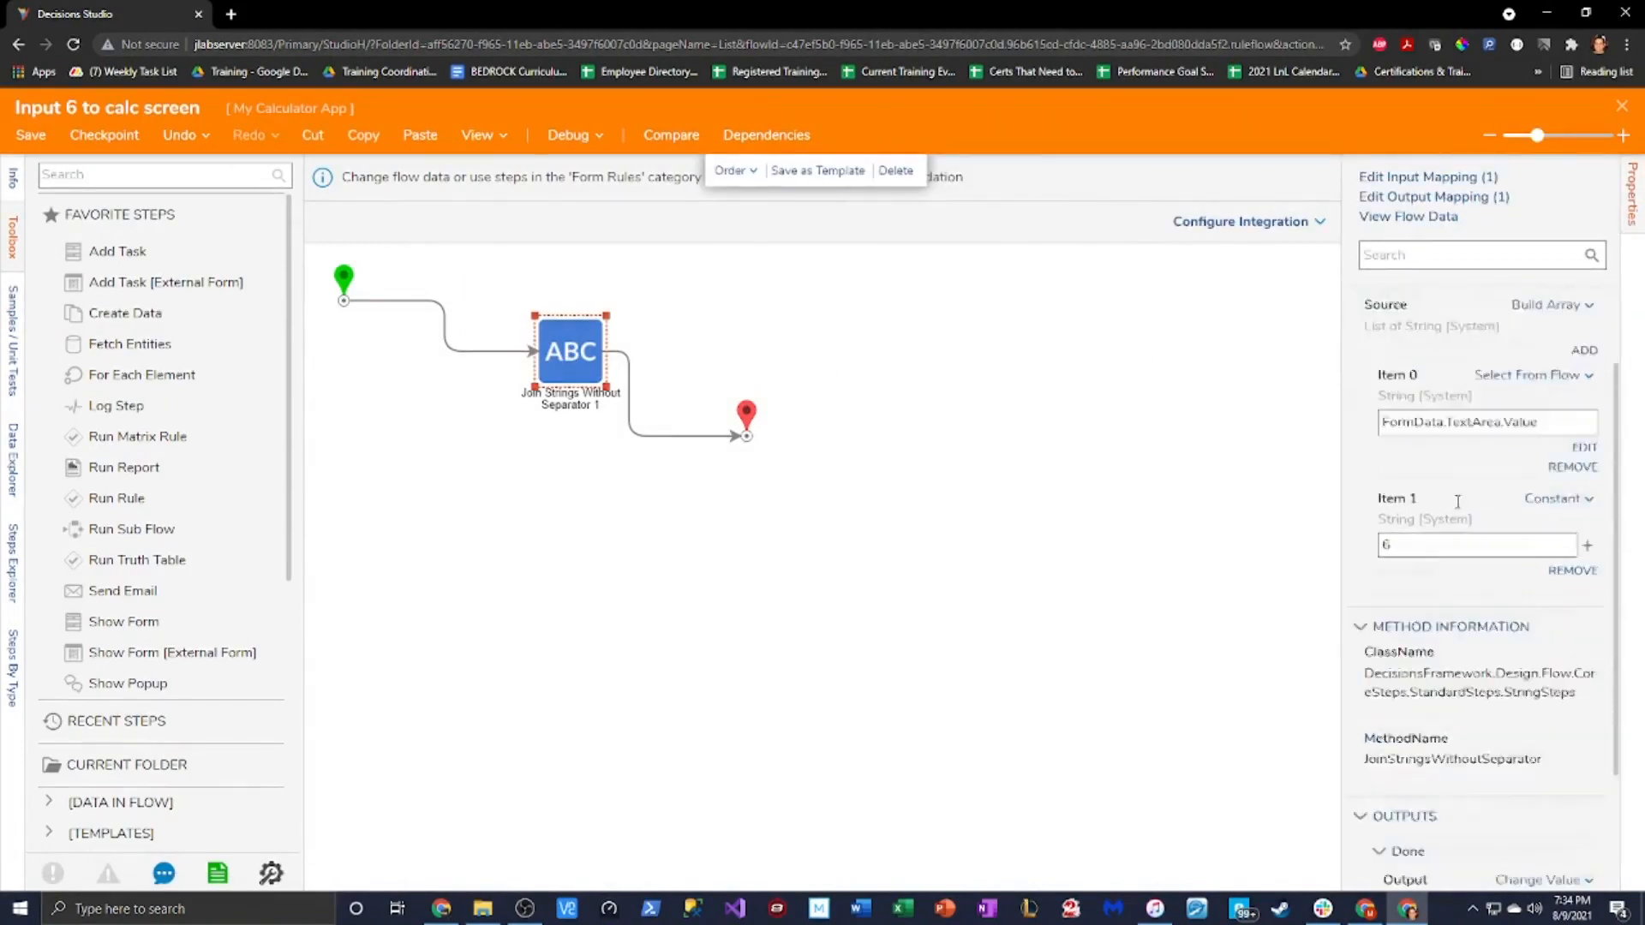
# Remap Join Strings Output from TextArea Initial Value to TextArea Value, then save the flow
pyautogui.scroll(-2, 1457, 501)
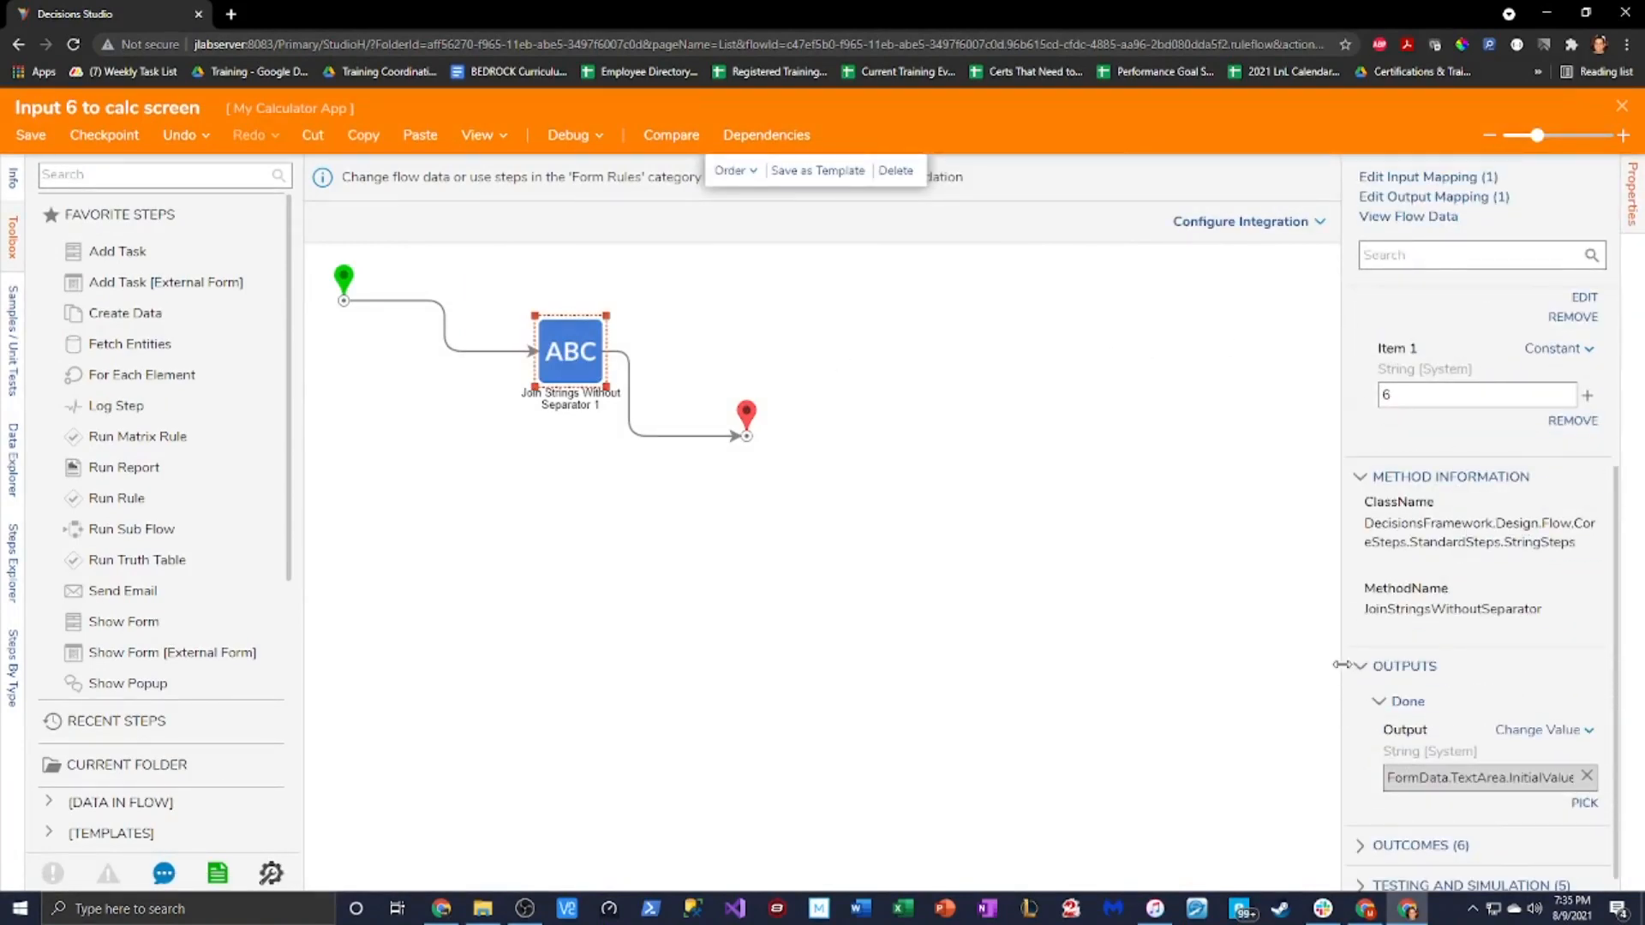
pyautogui.moveTo(1341, 664); pyautogui.dragTo(1208, 680)
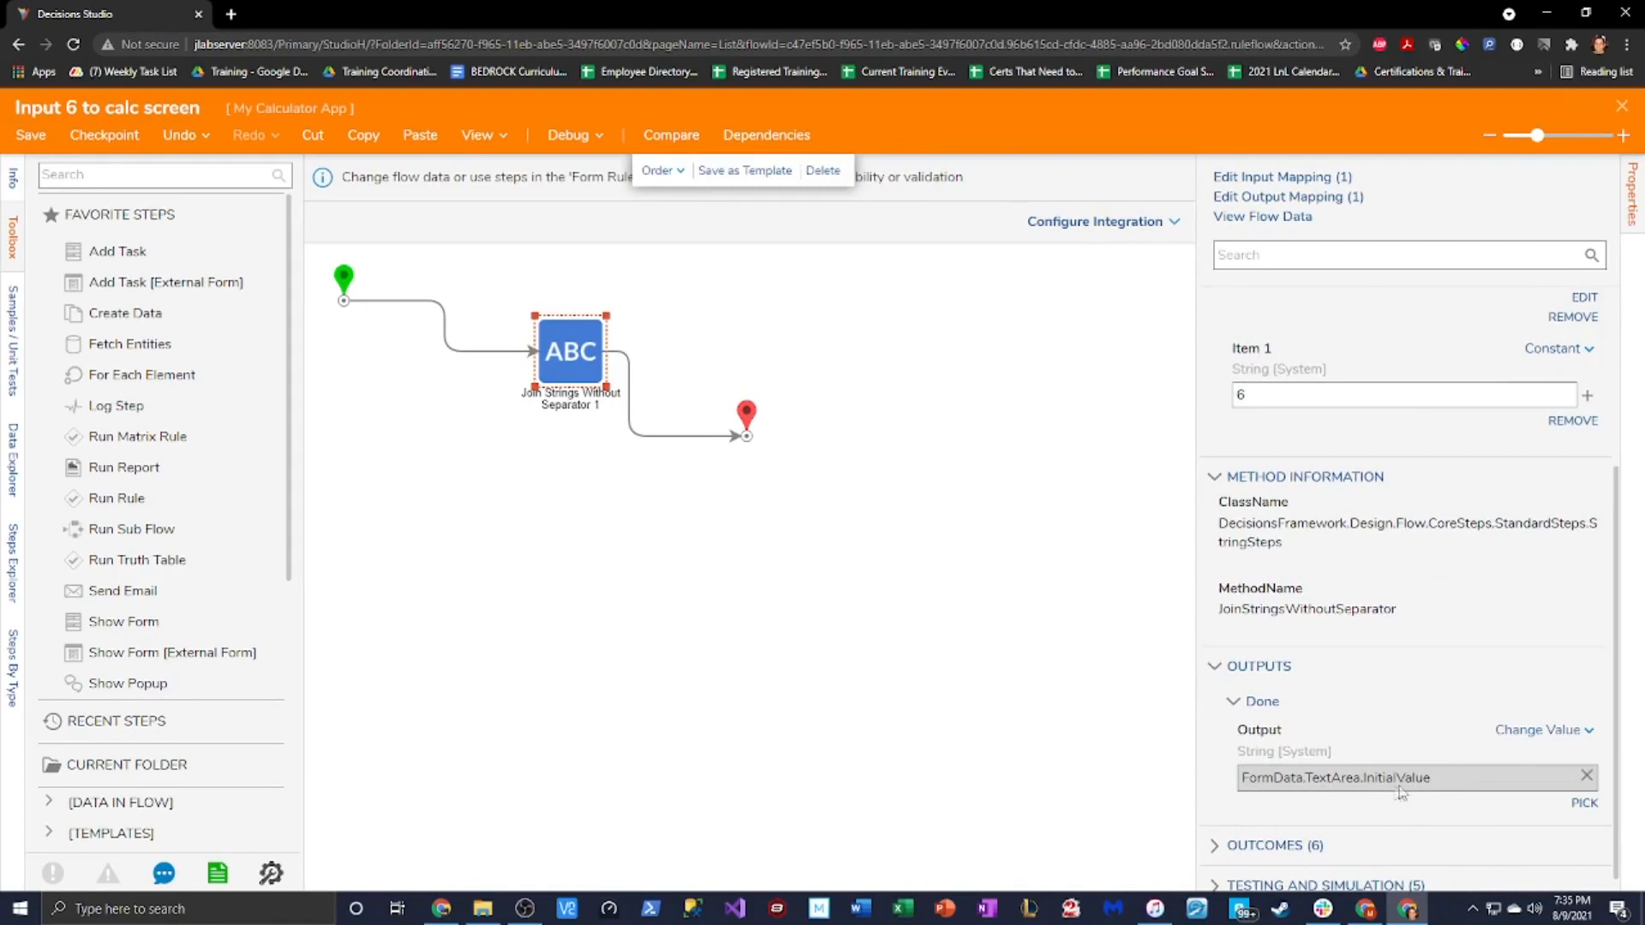
pyautogui.click(1288, 198)
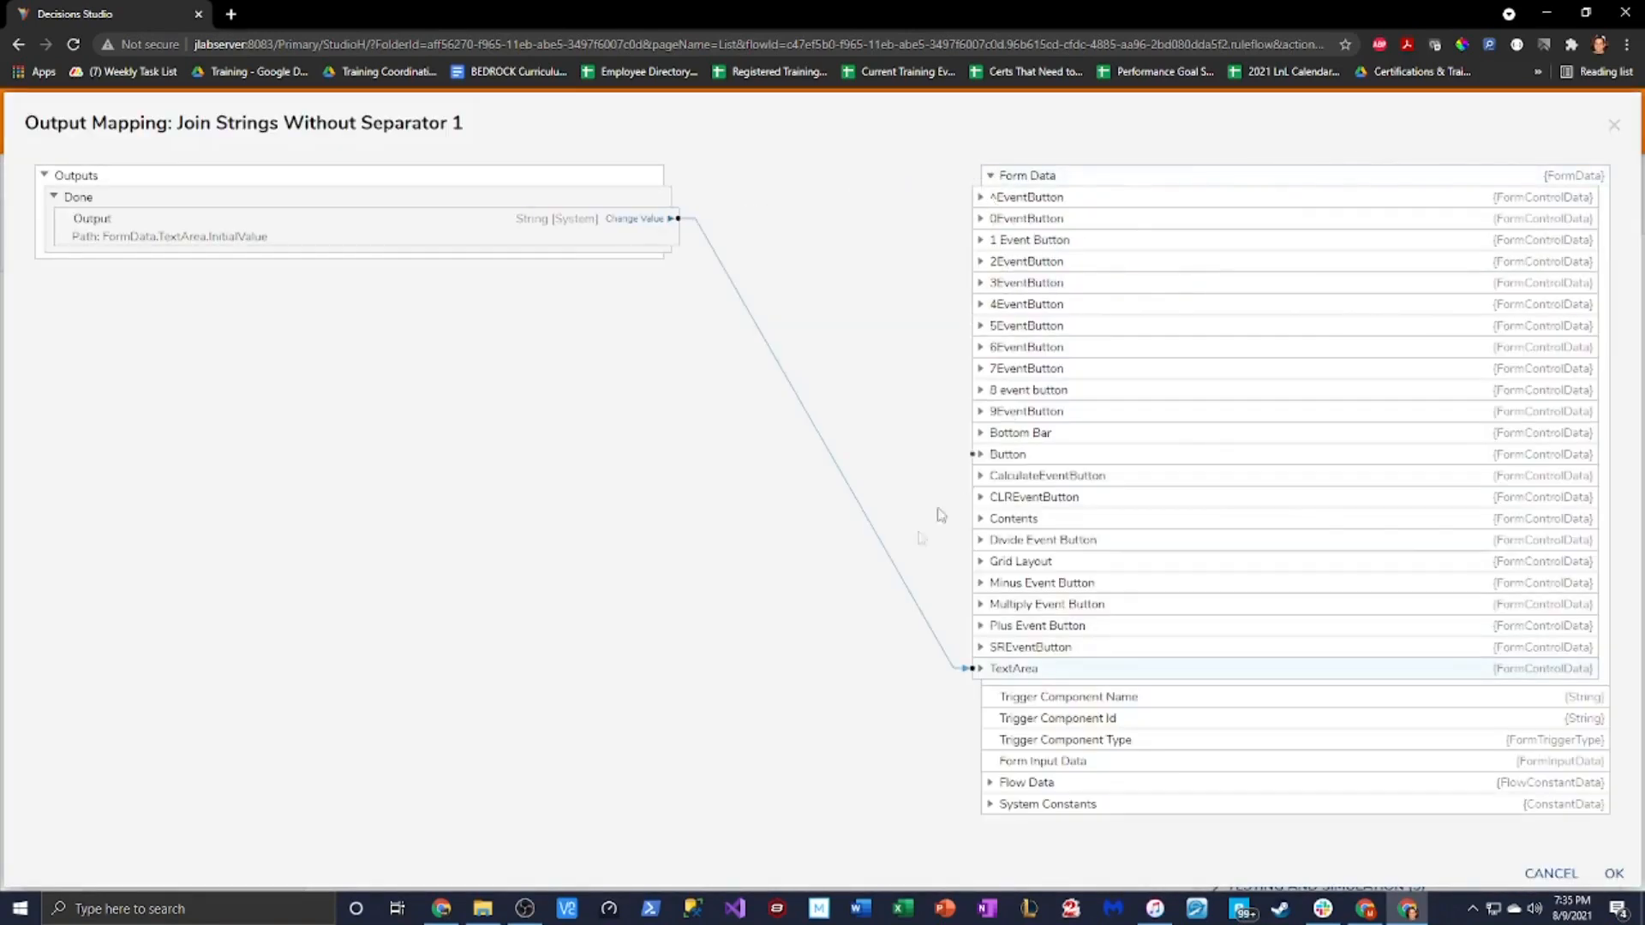
pyautogui.click(982, 669)
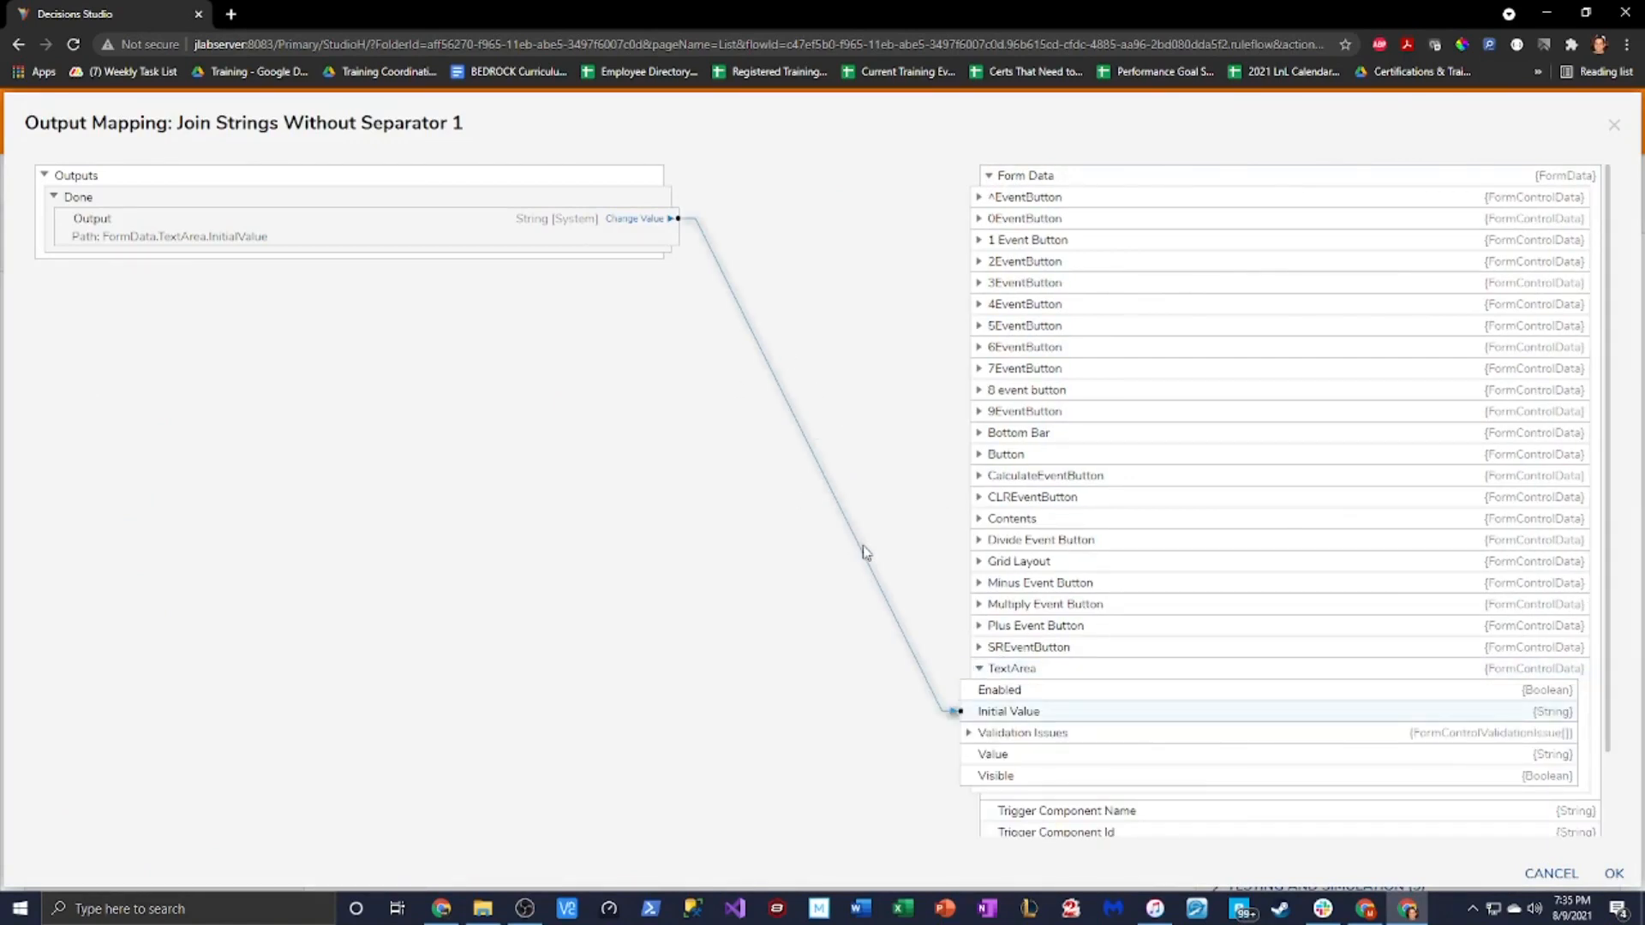
pyautogui.click(853, 469)
pyautogui.moveTo(659, 228); pyautogui.dragTo(981, 759)
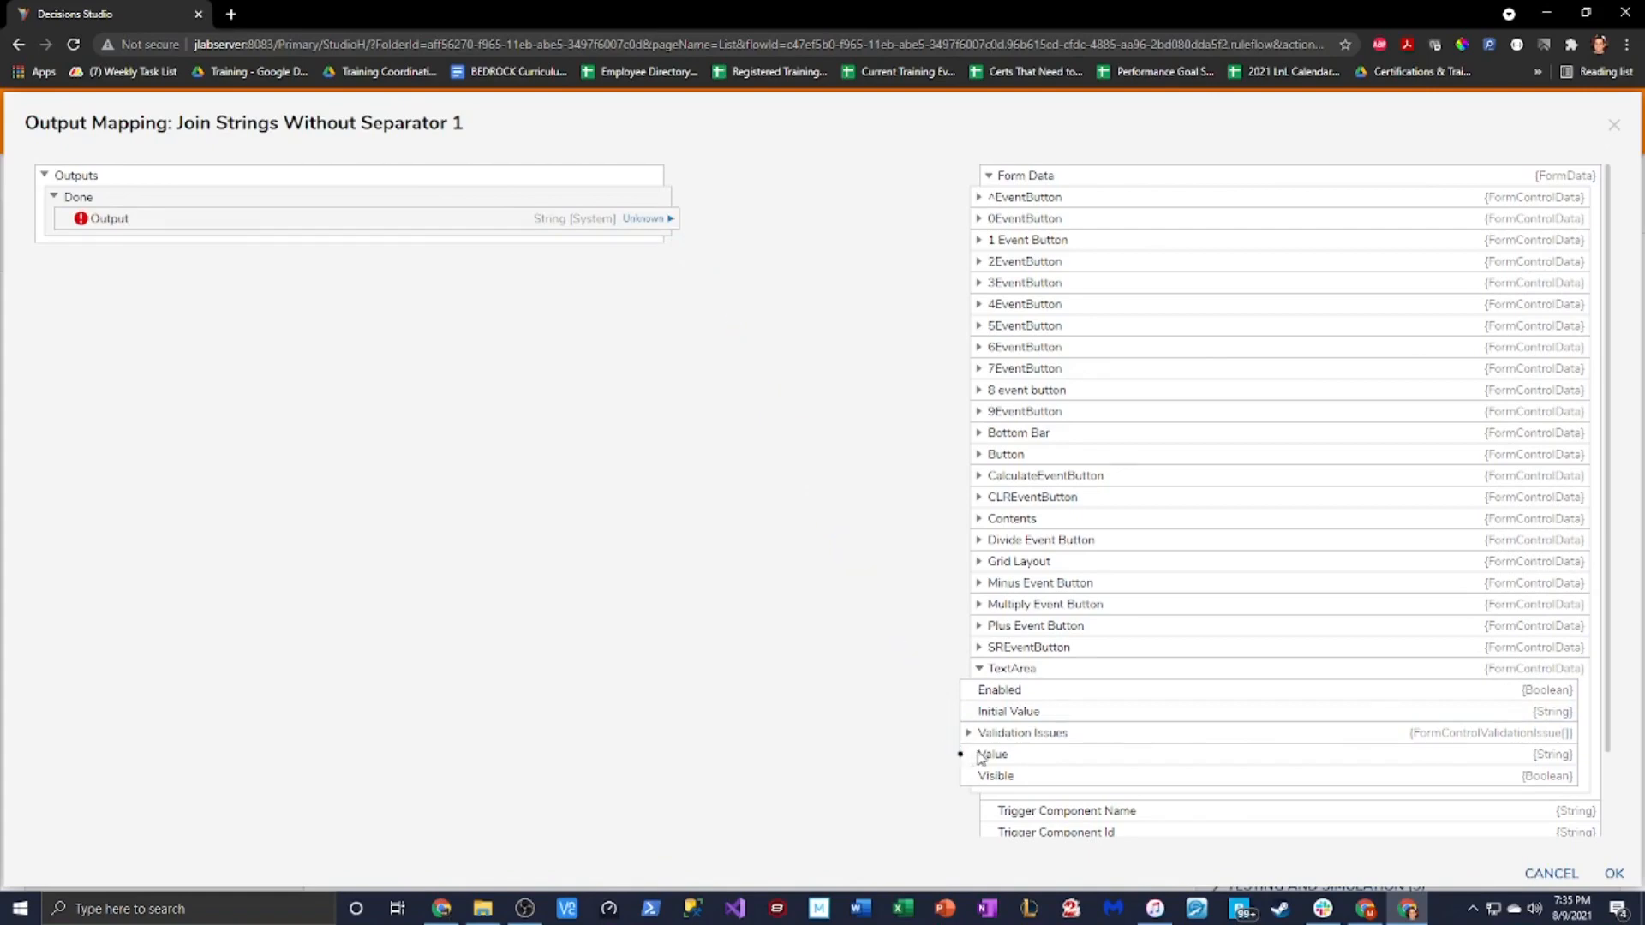
pyautogui.click(1614, 874)
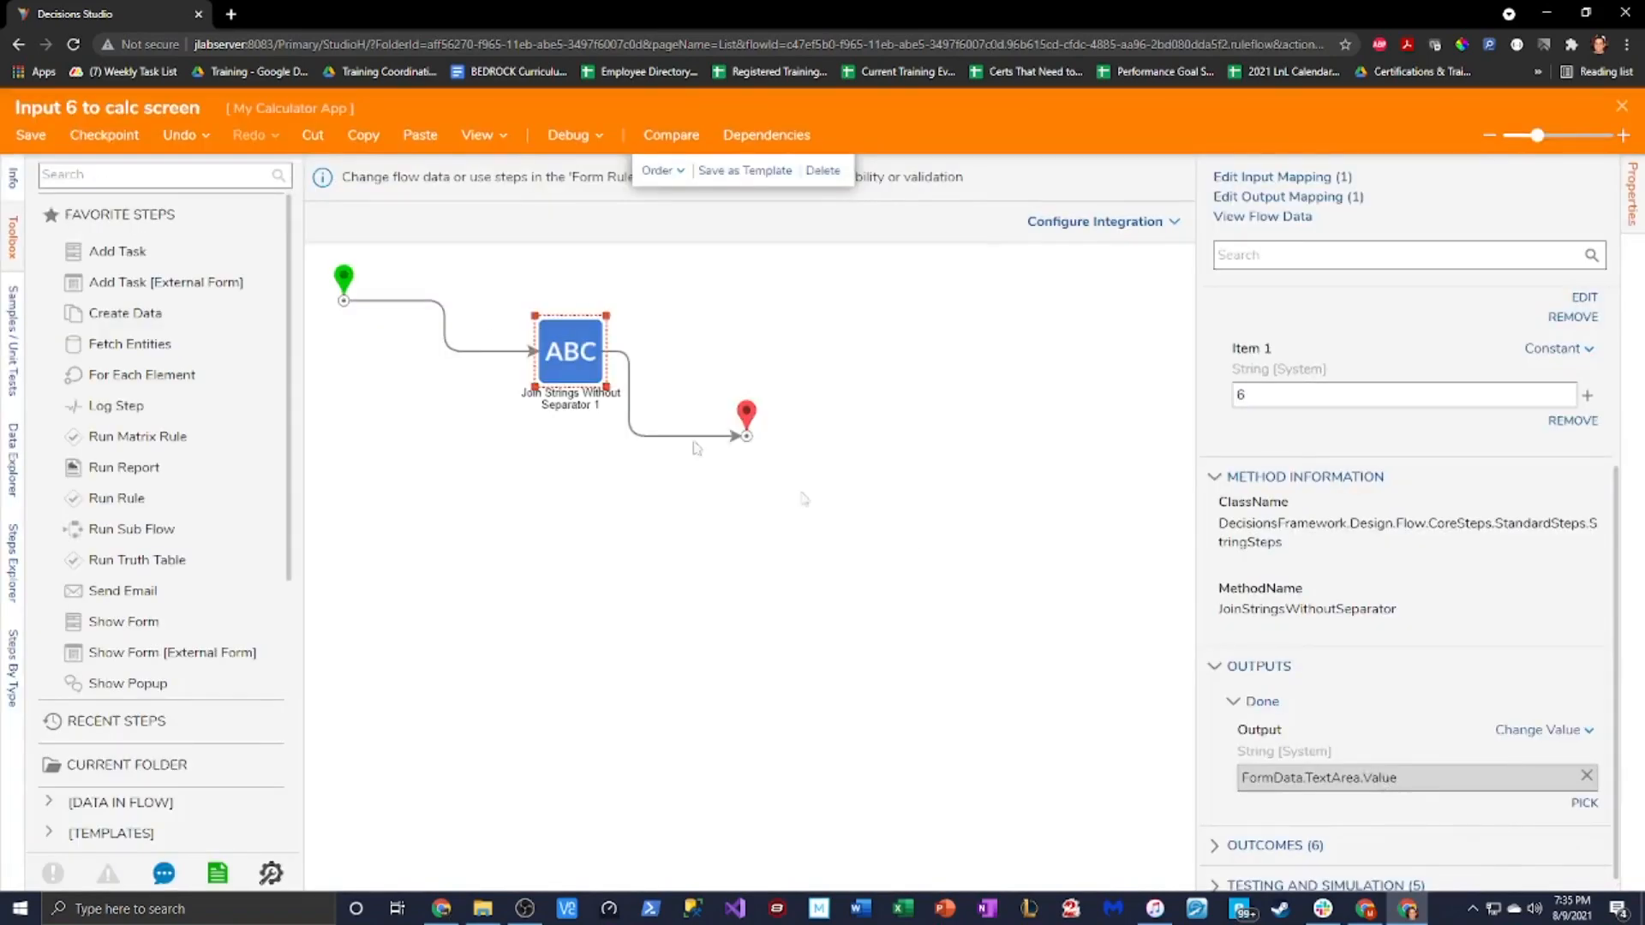
pyautogui.click(34, 139)
pyautogui.click(984, 597)
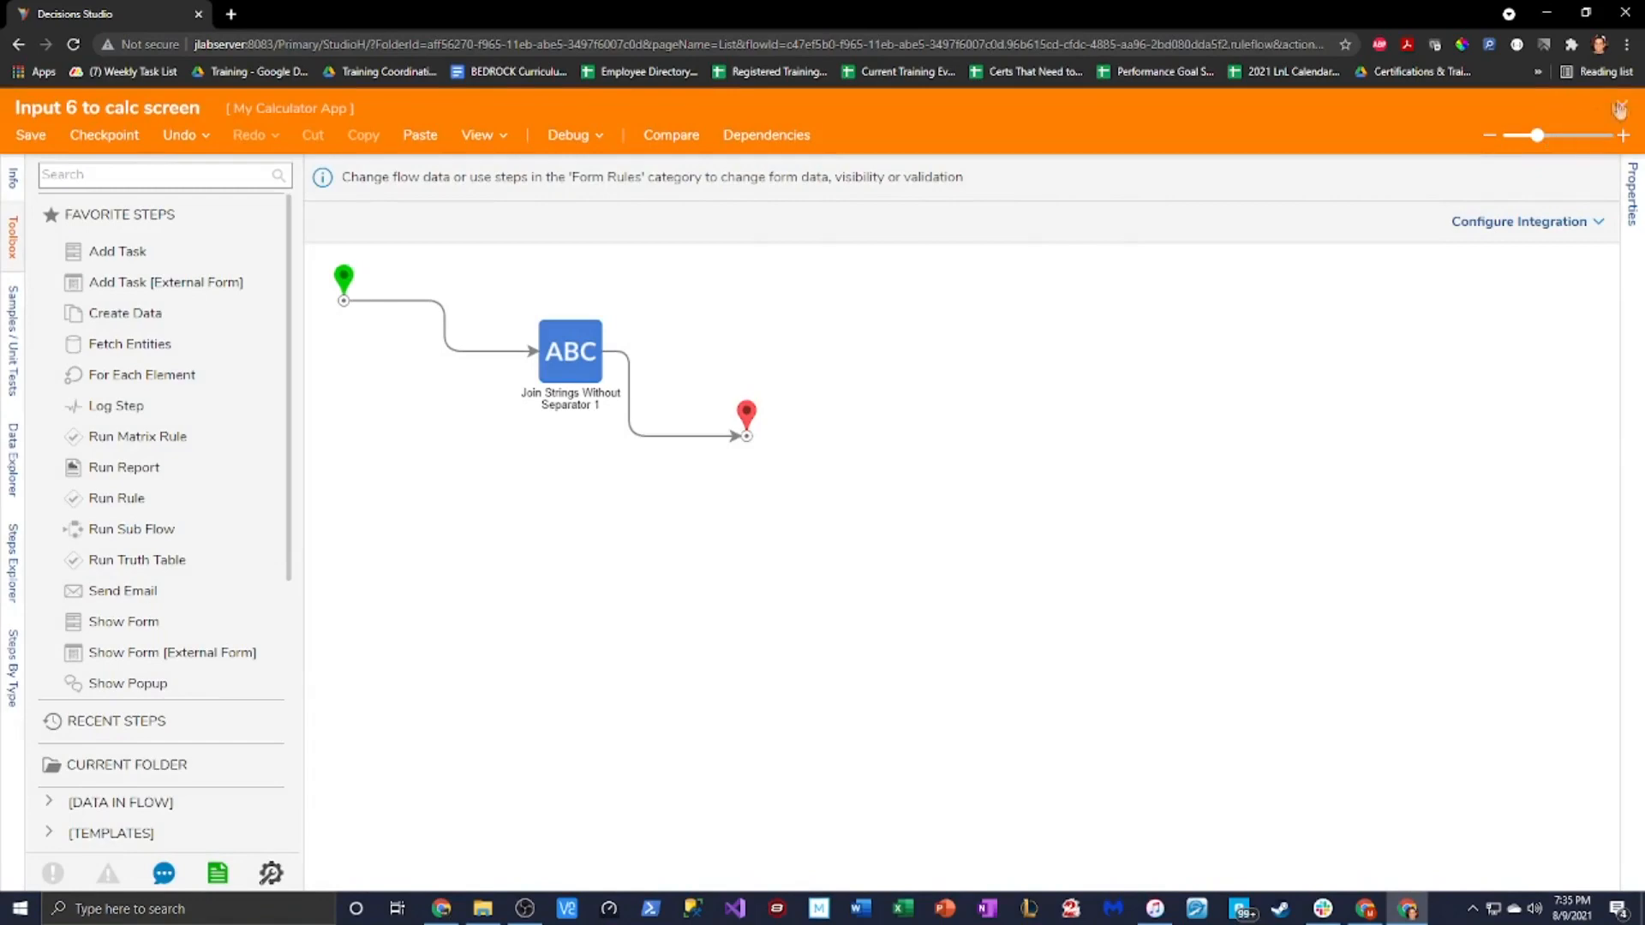
pyautogui.click(1616, 106)
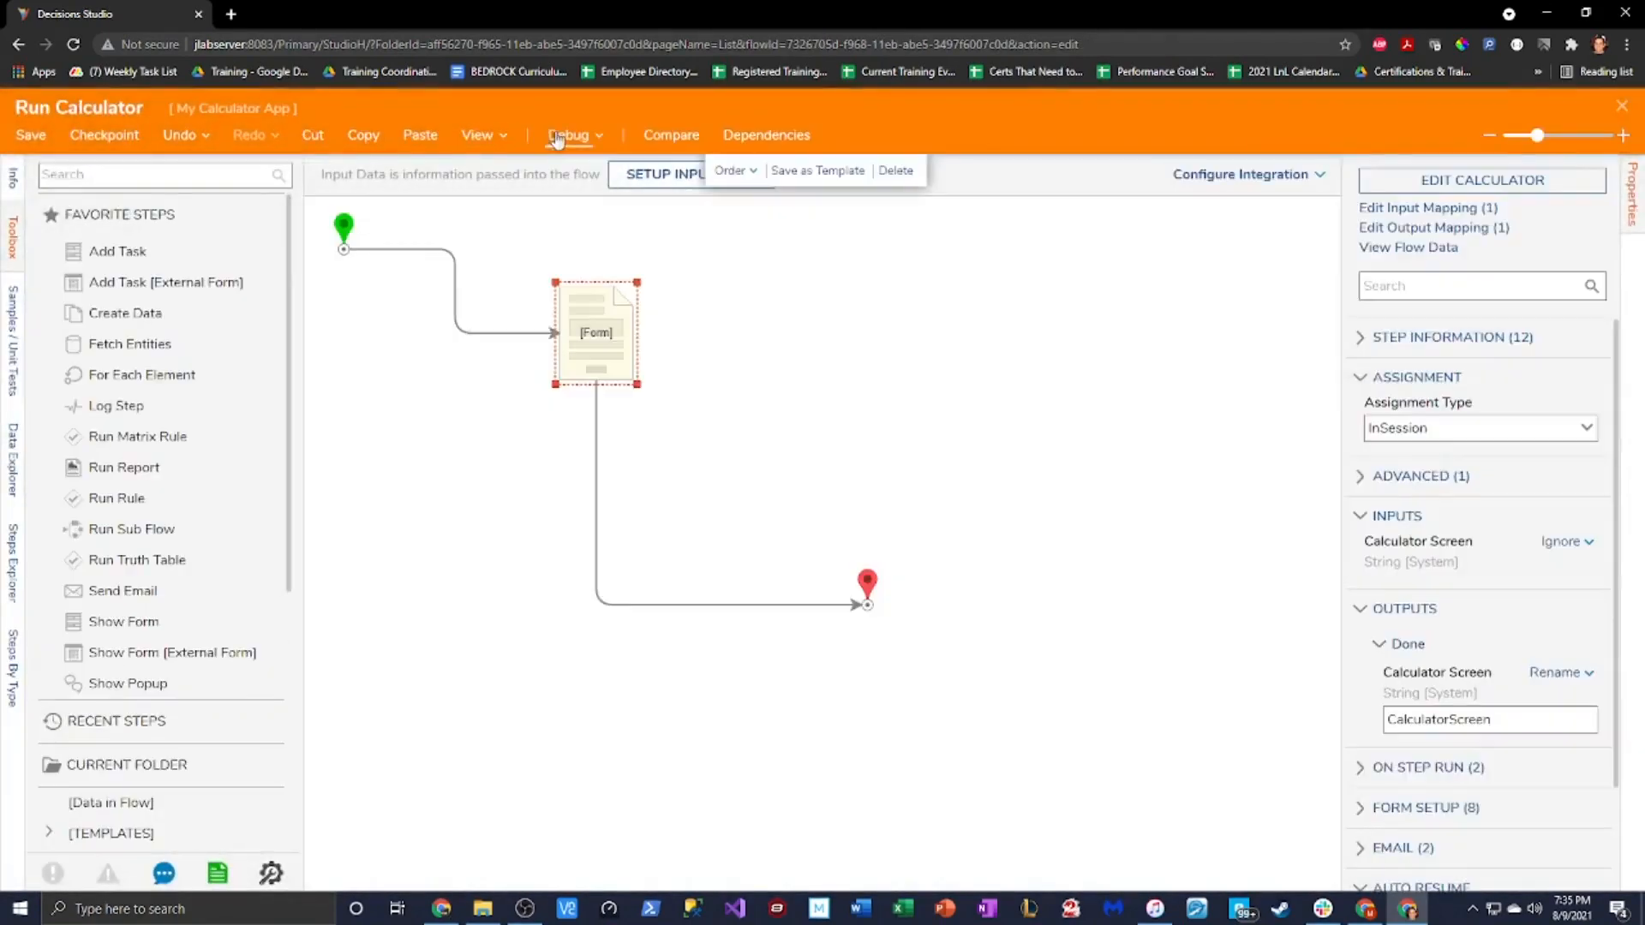
# Start debugging Run Calculator and key in 123456789
pyautogui.click(558, 137)
pyautogui.click(707, 380)
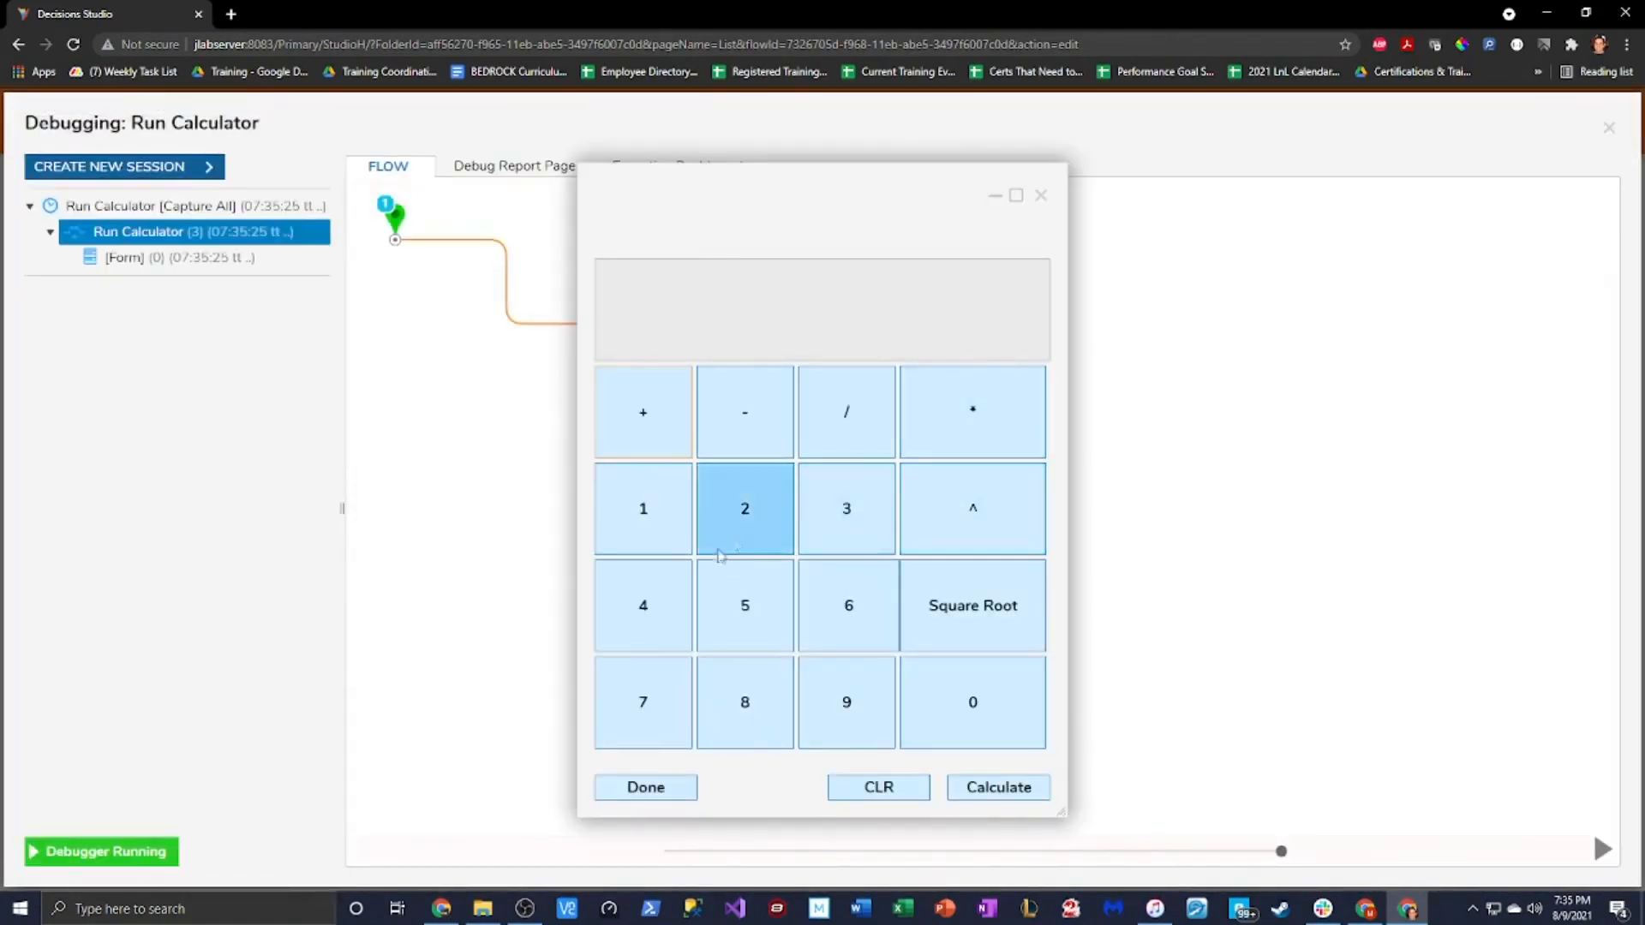
pyautogui.click(643, 512)
pyautogui.click(745, 514)
pyautogui.click(847, 514)
pyautogui.click(643, 609)
pyautogui.click(745, 608)
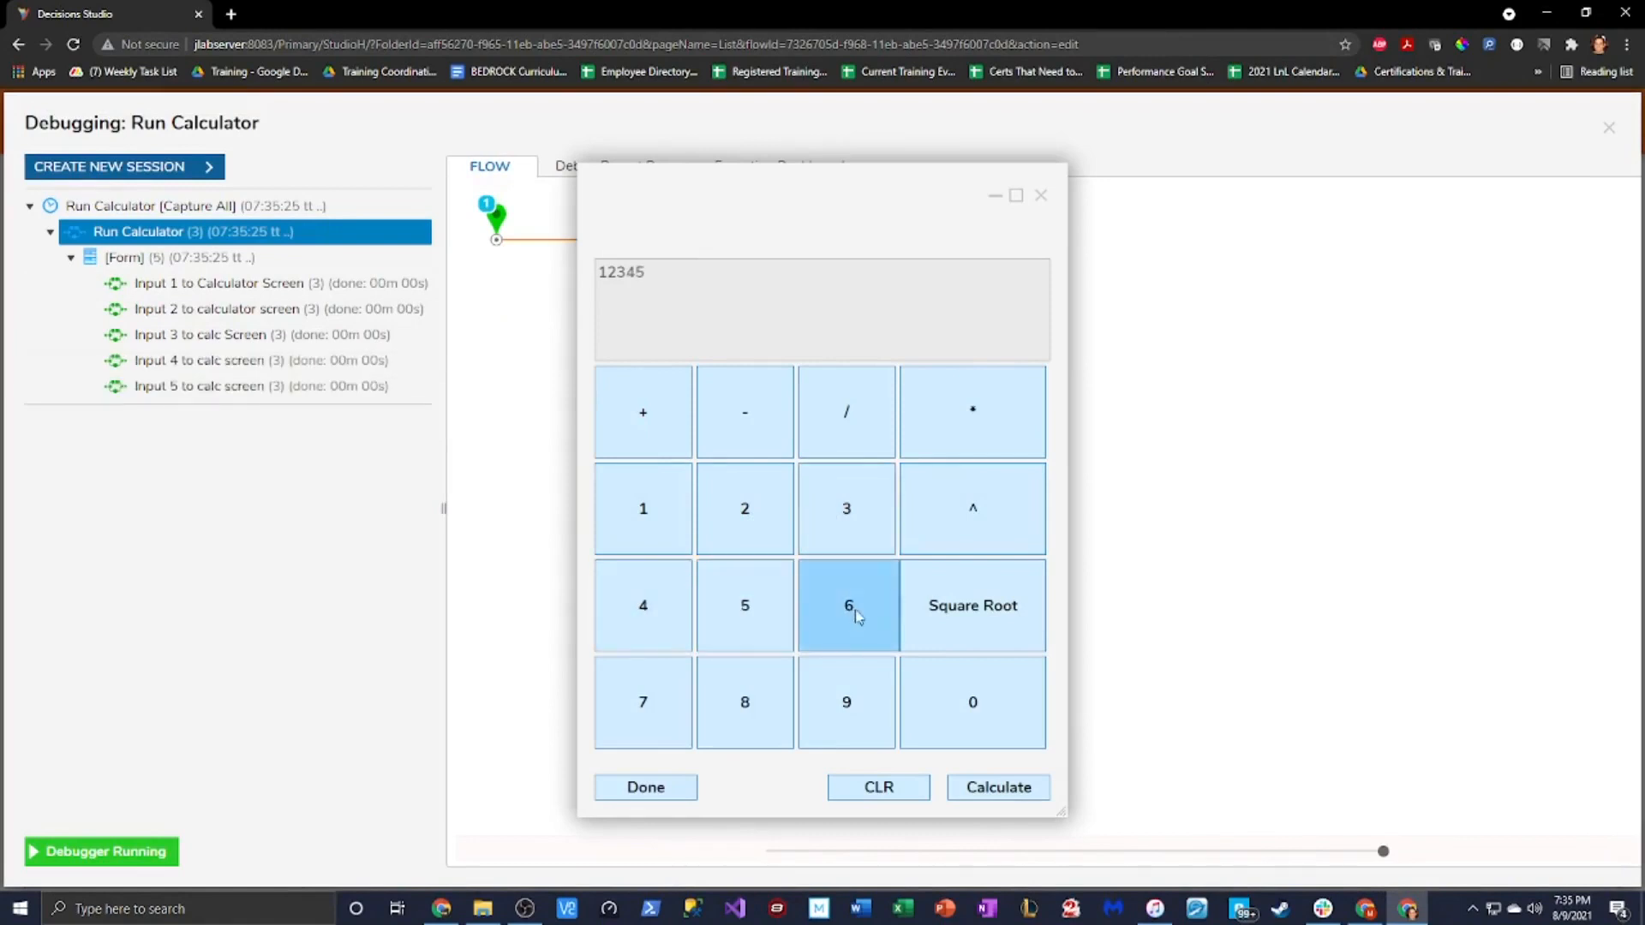
pyautogui.click(855, 616)
pyautogui.click(651, 698)
pyautogui.click(748, 699)
pyautogui.click(855, 696)
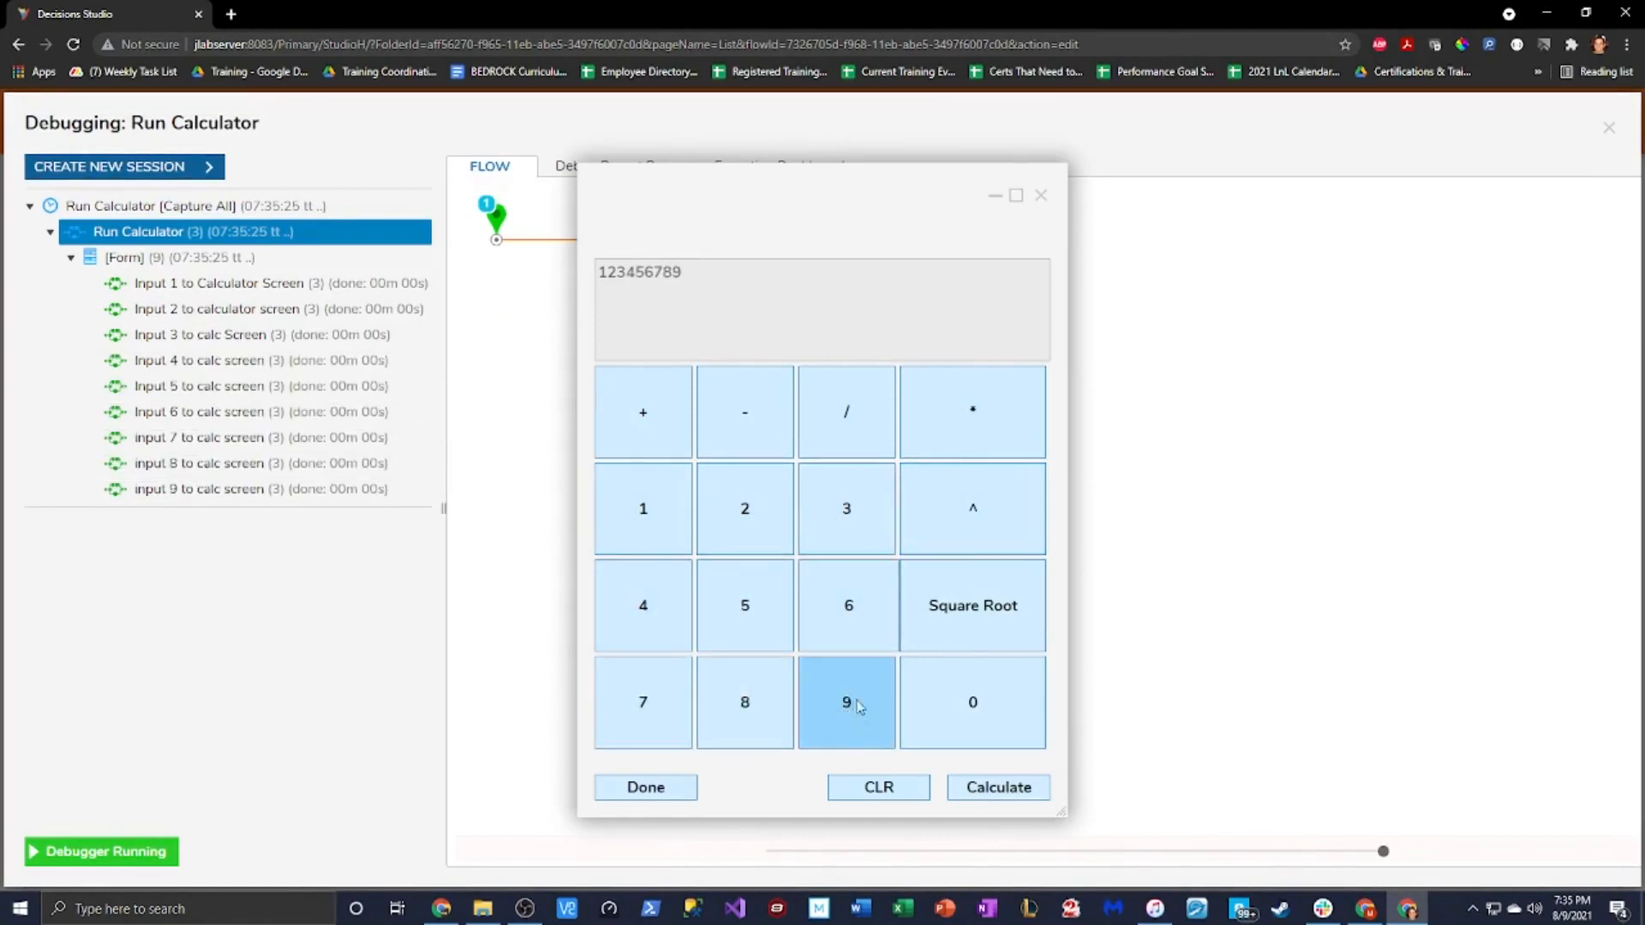
pyautogui.click(859, 705)
pyautogui.click(744, 702)
pyautogui.click(647, 699)
pyautogui.click(848, 608)
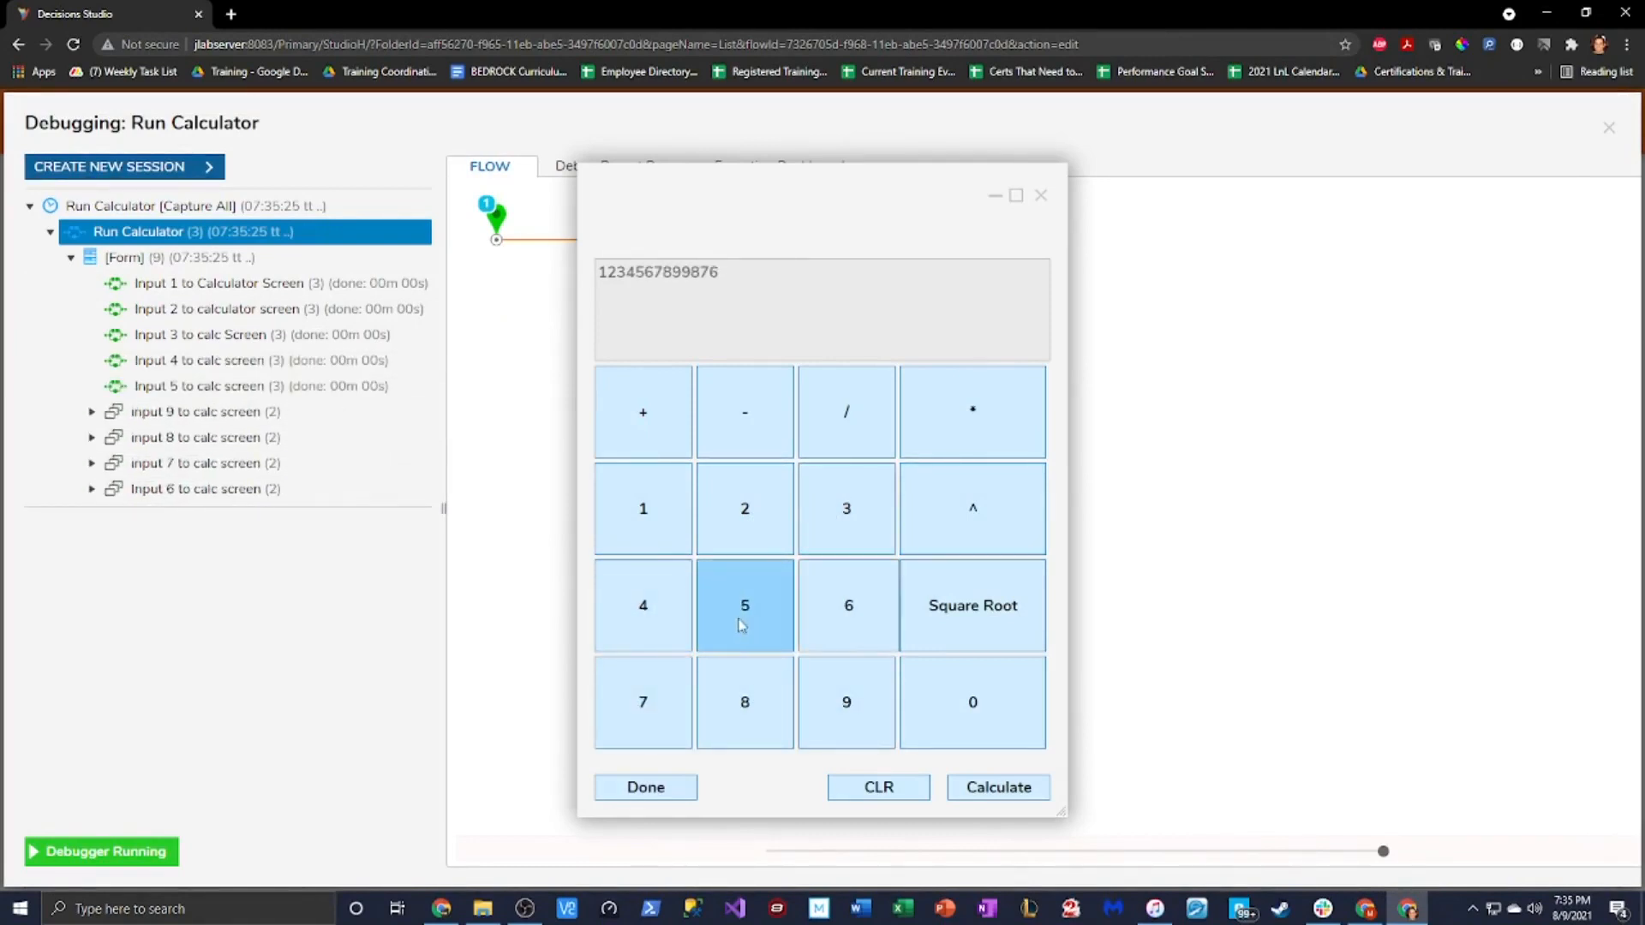
pyautogui.click(742, 622)
pyautogui.click(644, 608)
pyautogui.click(840, 514)
pyautogui.click(744, 514)
pyautogui.click(651, 514)
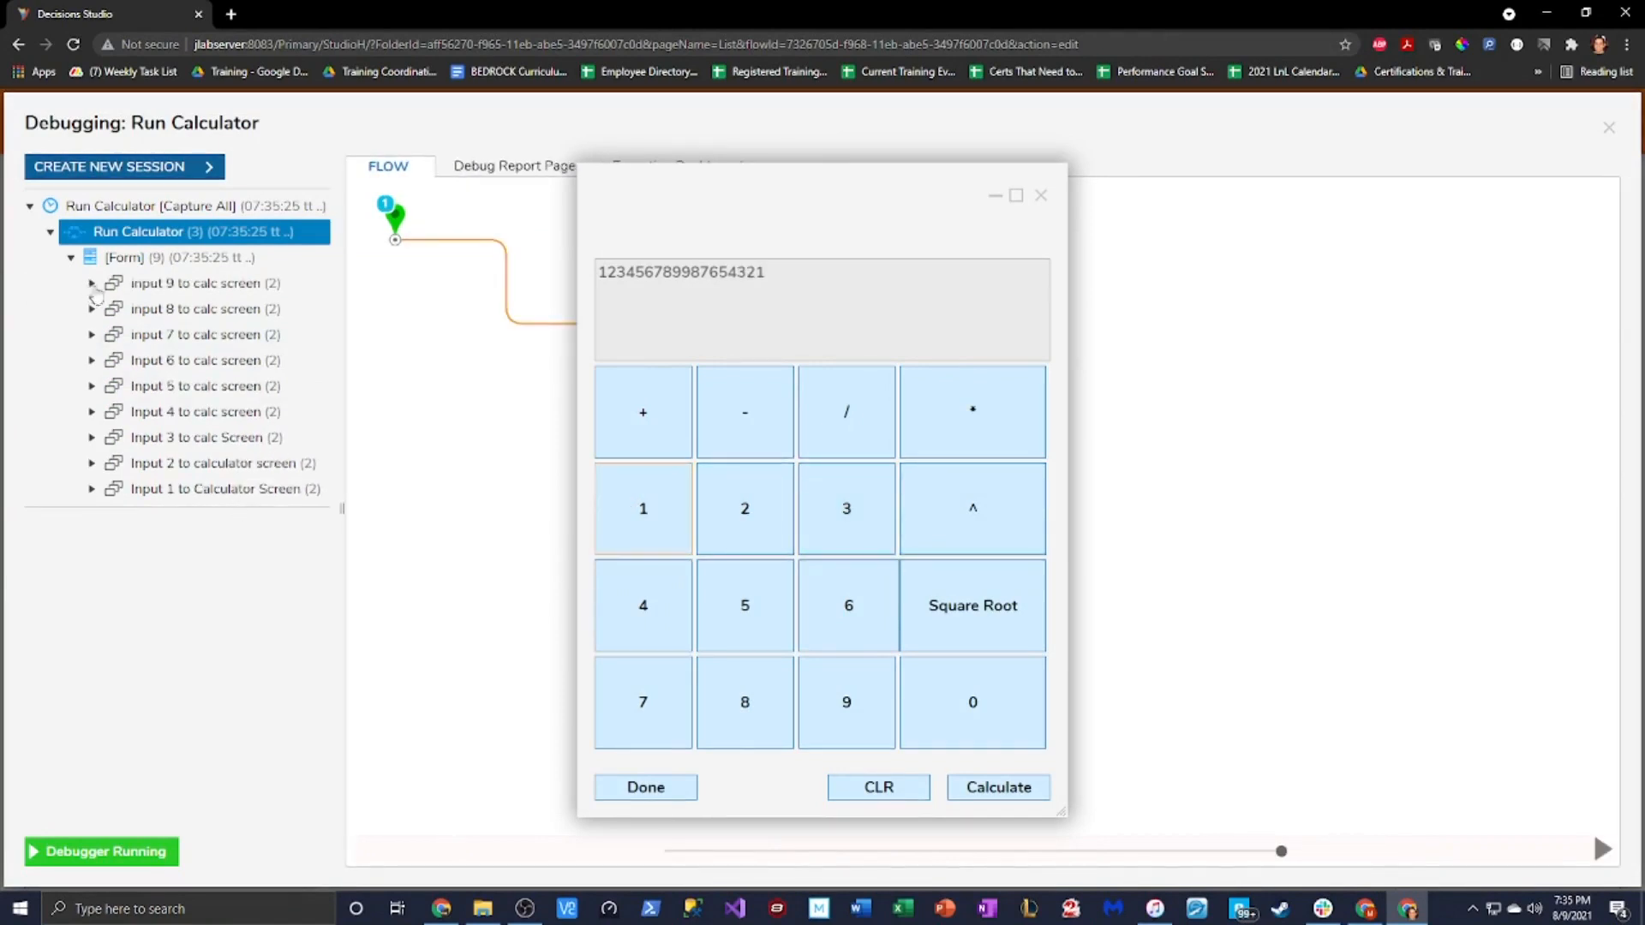
pyautogui.moveTo(745, 199); pyautogui.dragTo(948, 208)
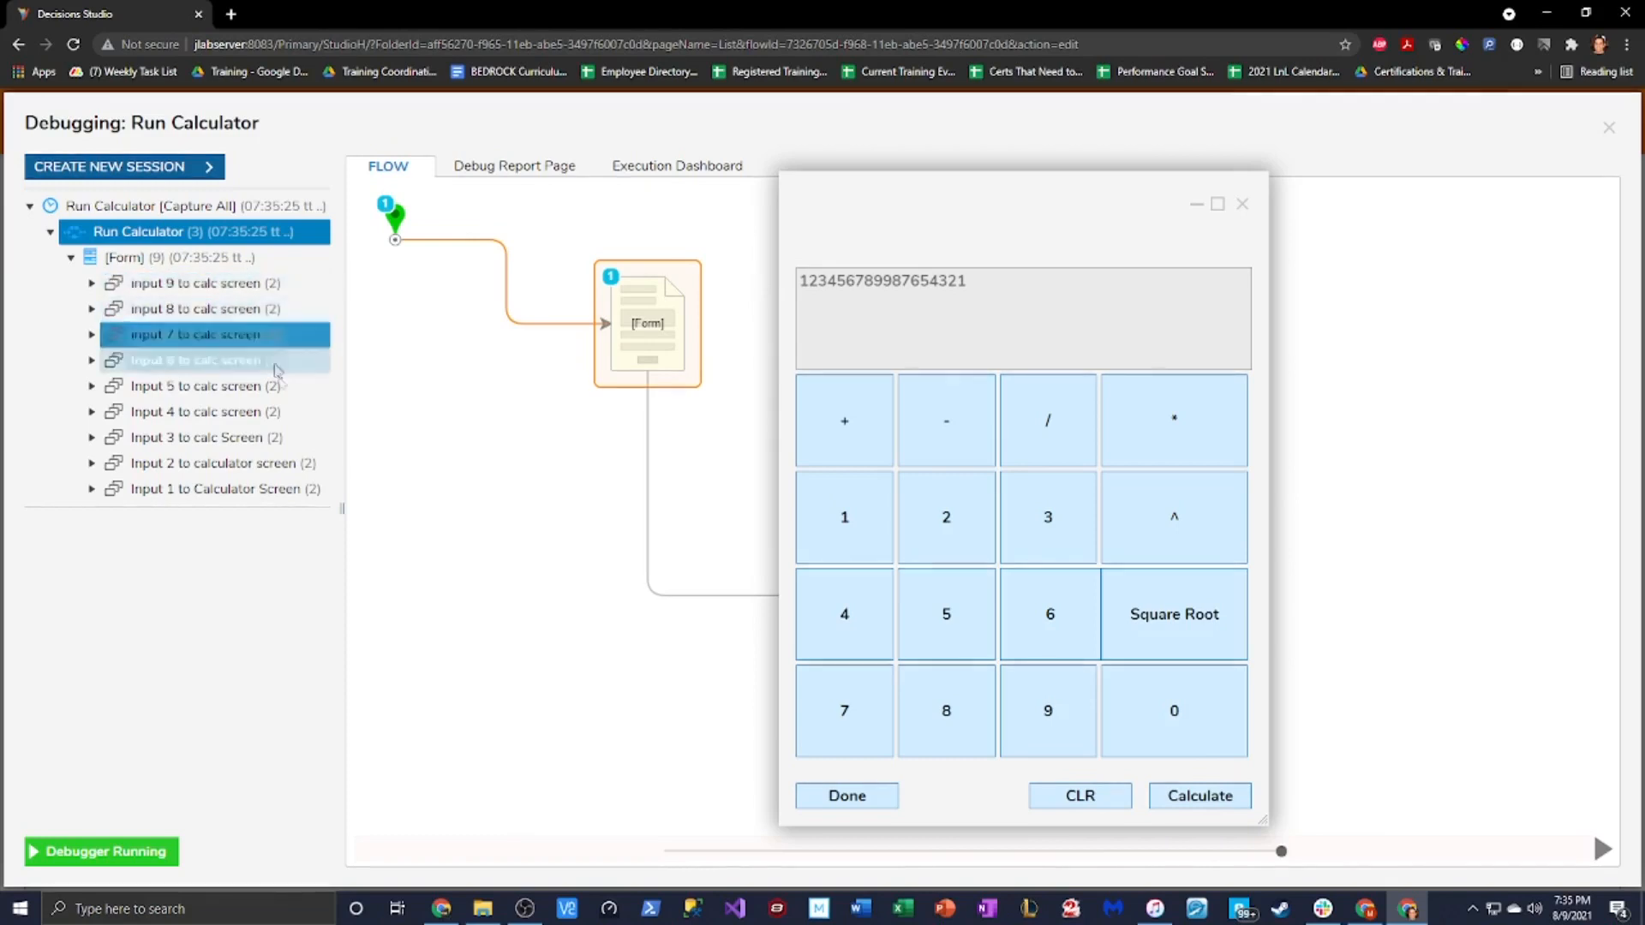
pyautogui.click(840, 796)
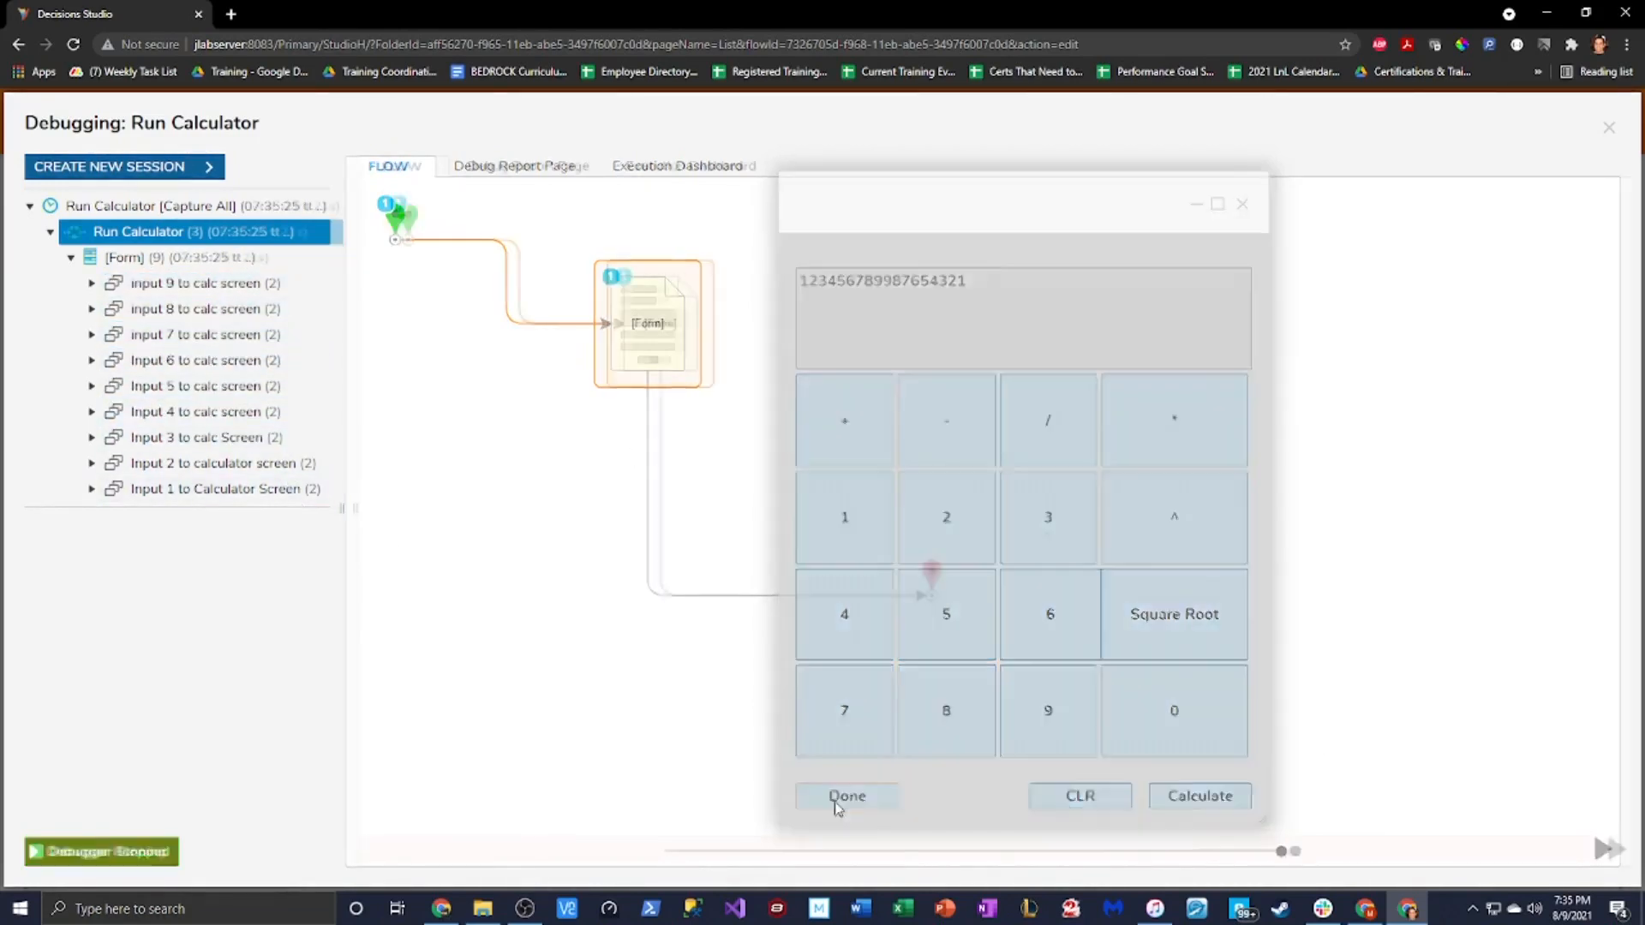
pyautogui.click(1609, 126)
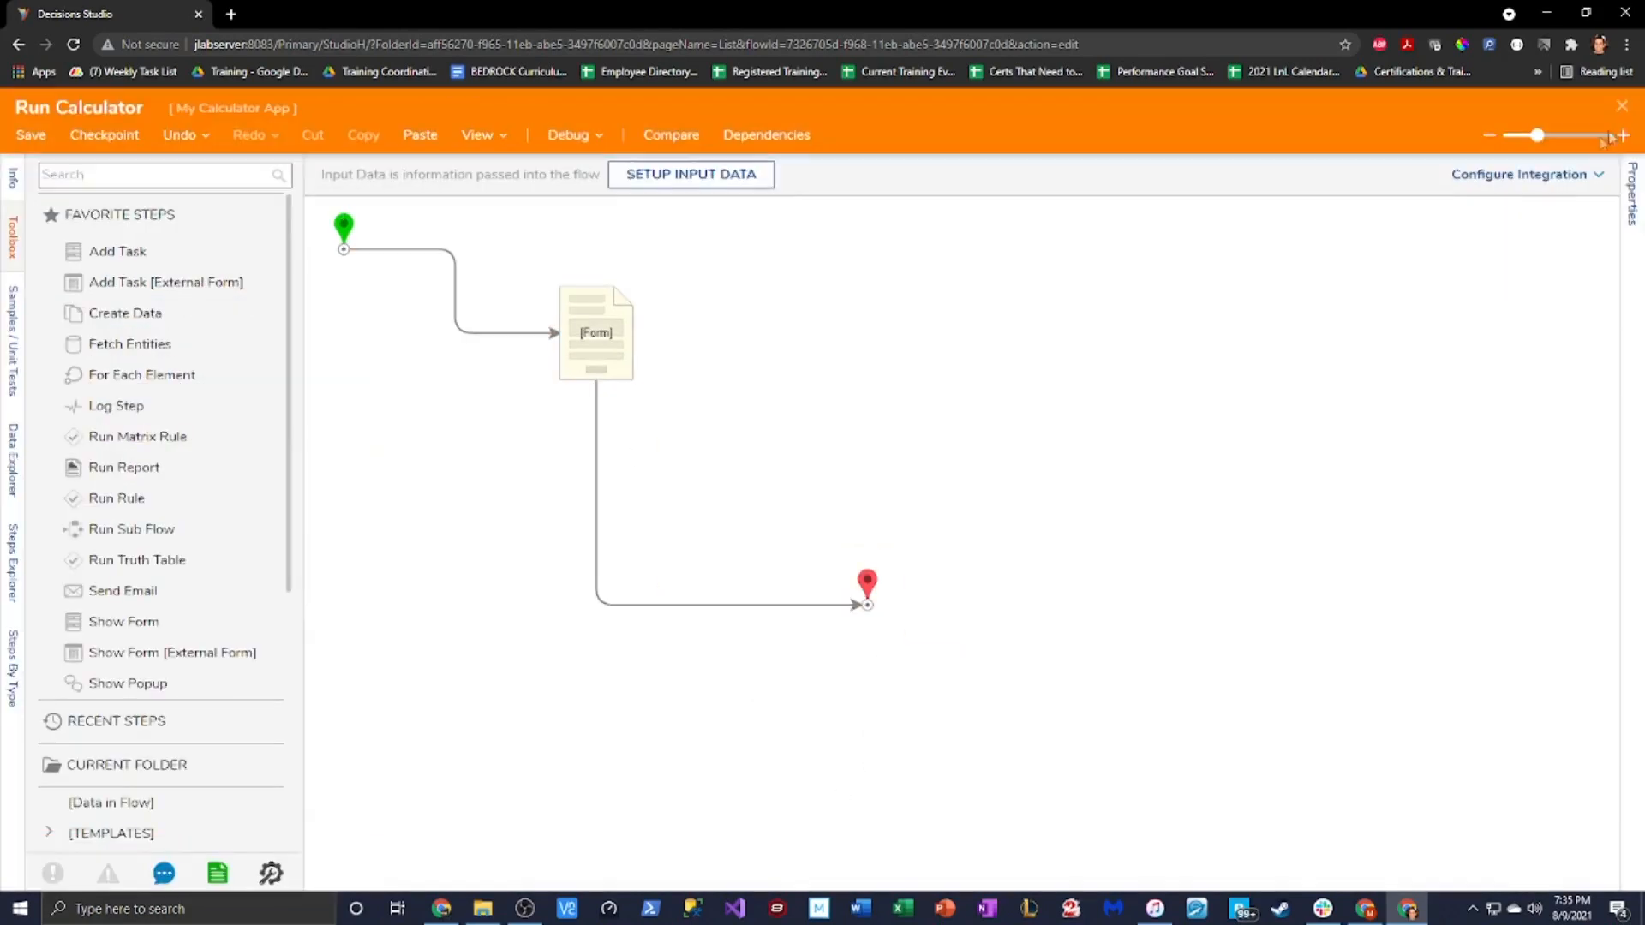
# Reopen the Calculator form for editing from the Run Calculator flow's Form step
pyautogui.click(614, 300)
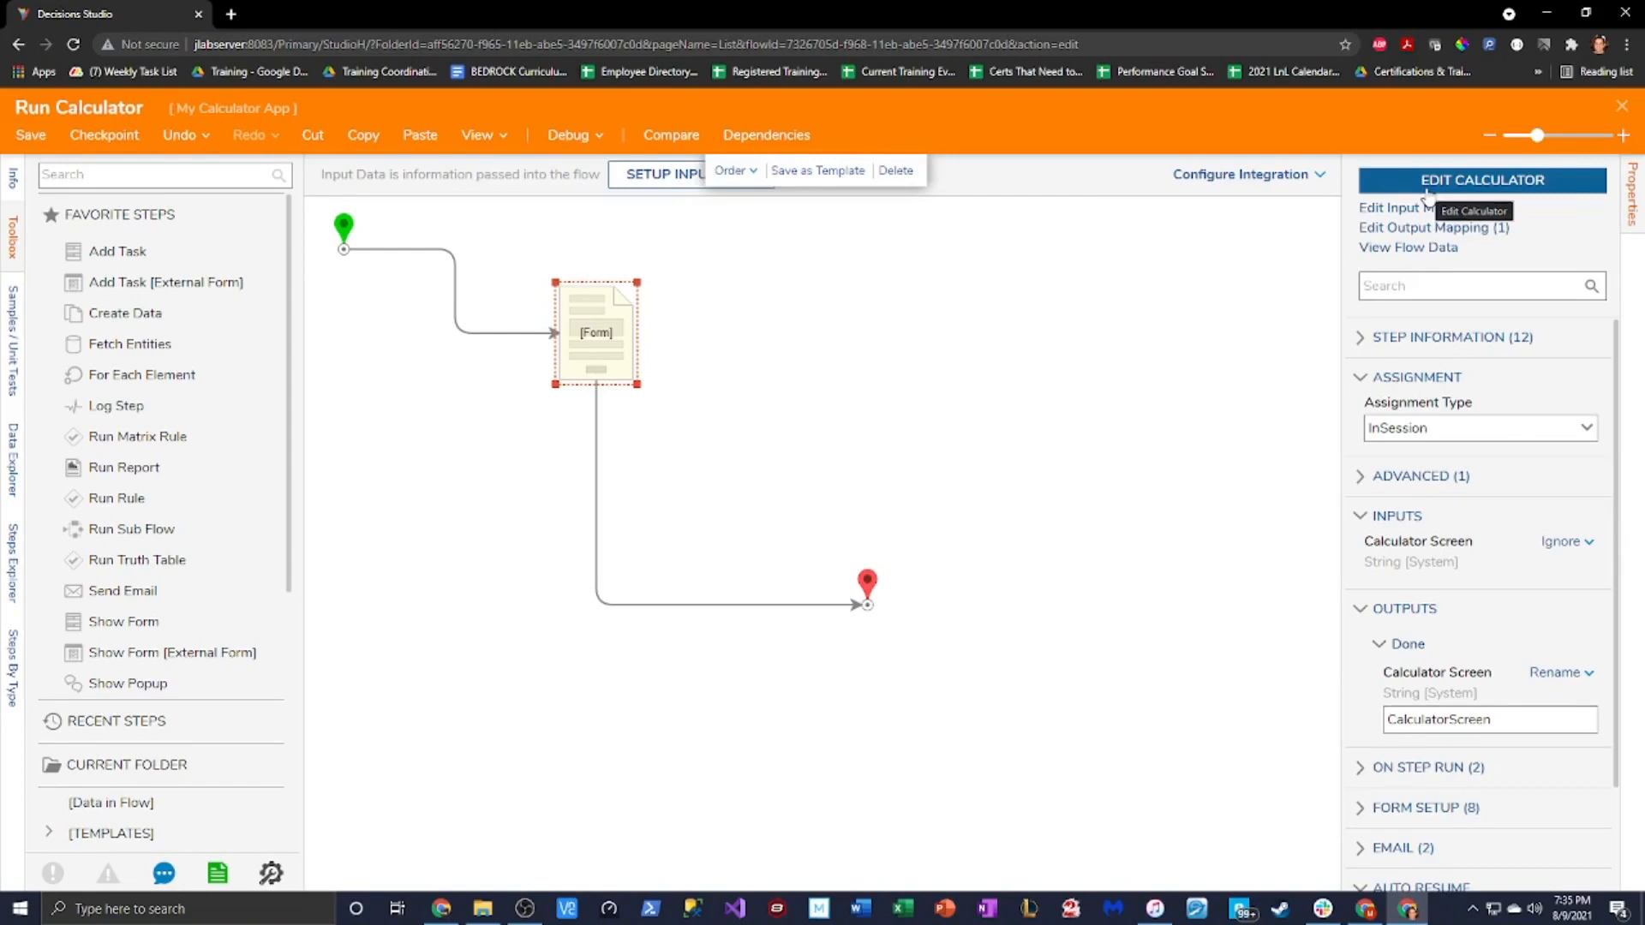
pyautogui.click(1425, 194)
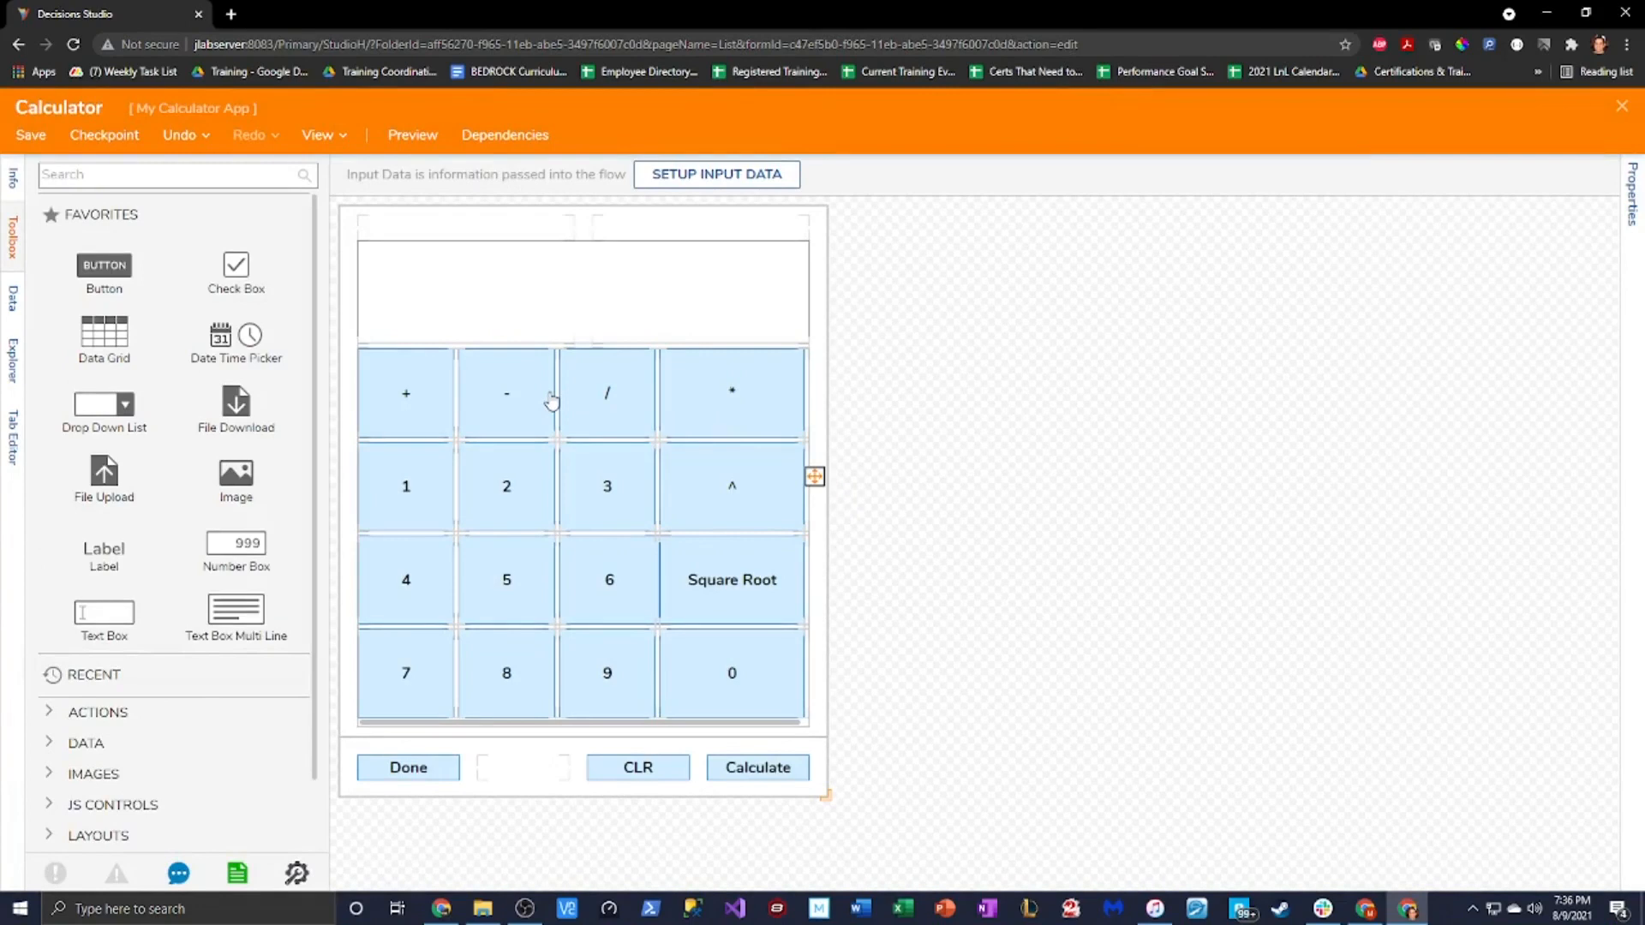
pyautogui.click(1633, 194)
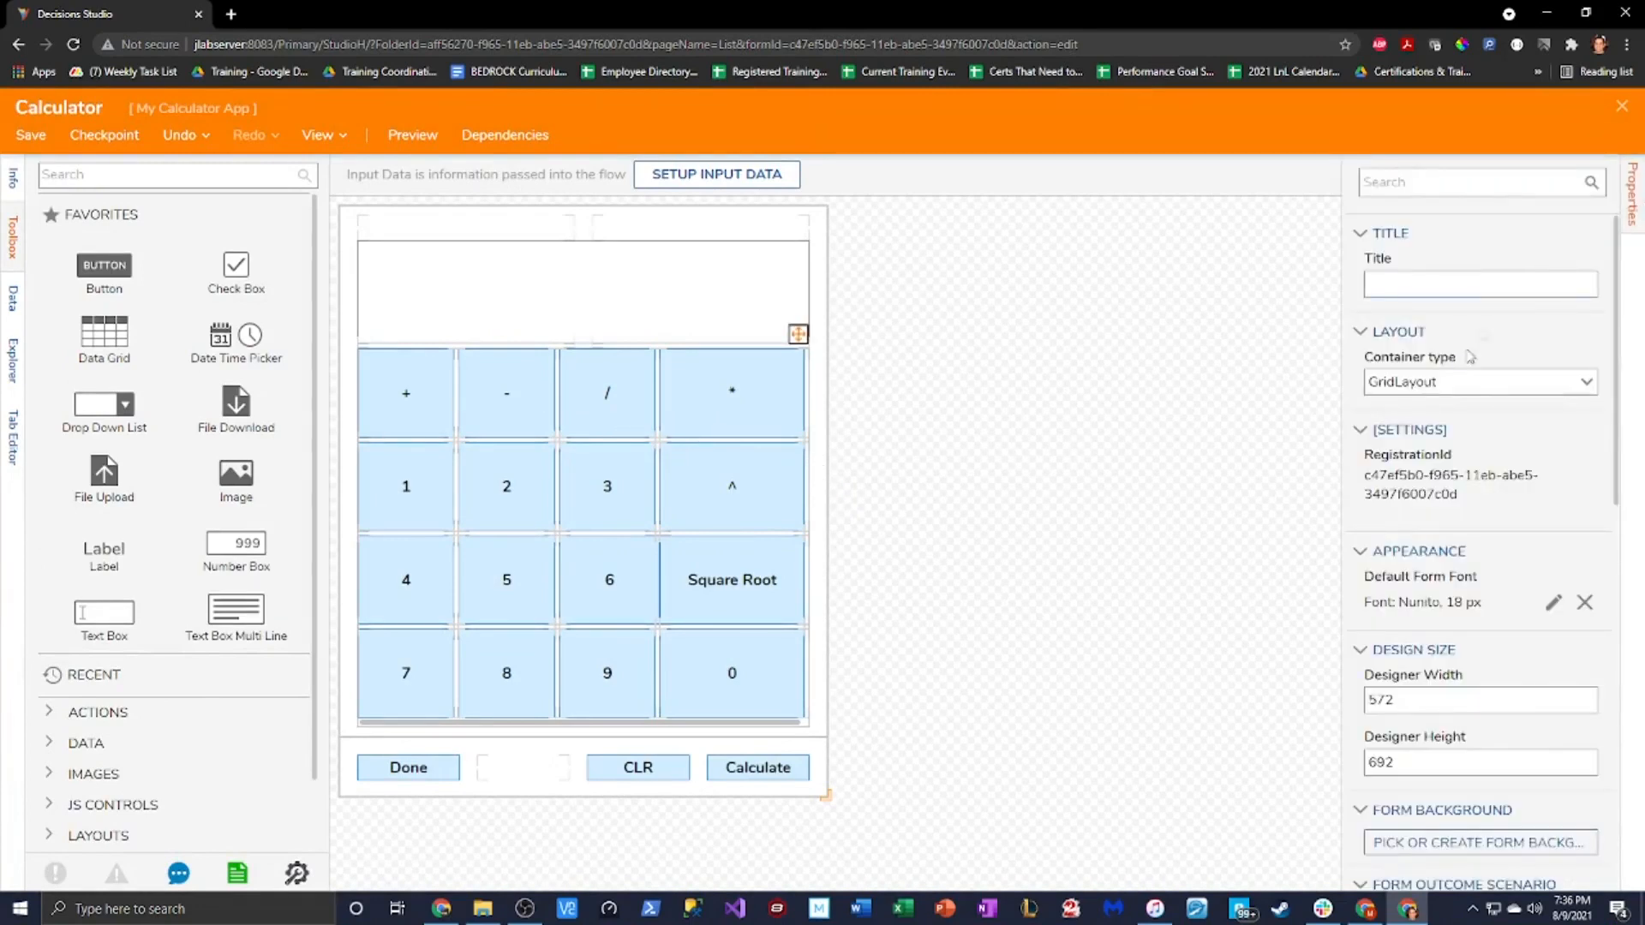
# Show the form's own properties and add a new Active Form Flow under Form Rules
pyautogui.click(426, 412)
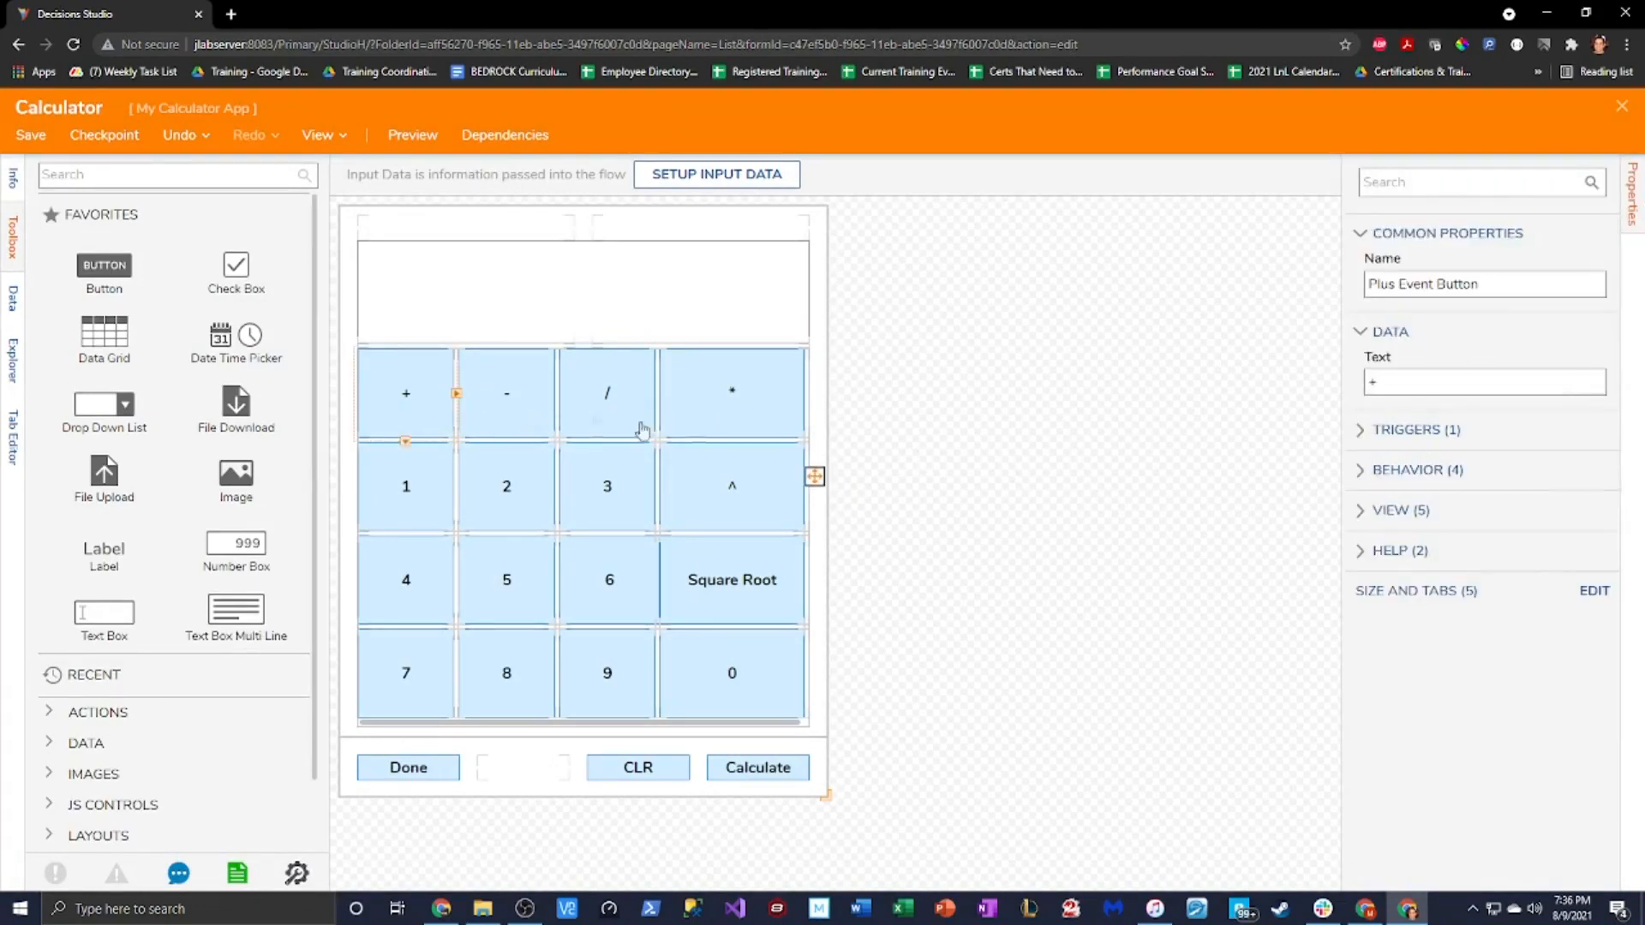
pyautogui.click(588, 382)
pyautogui.click(1155, 518)
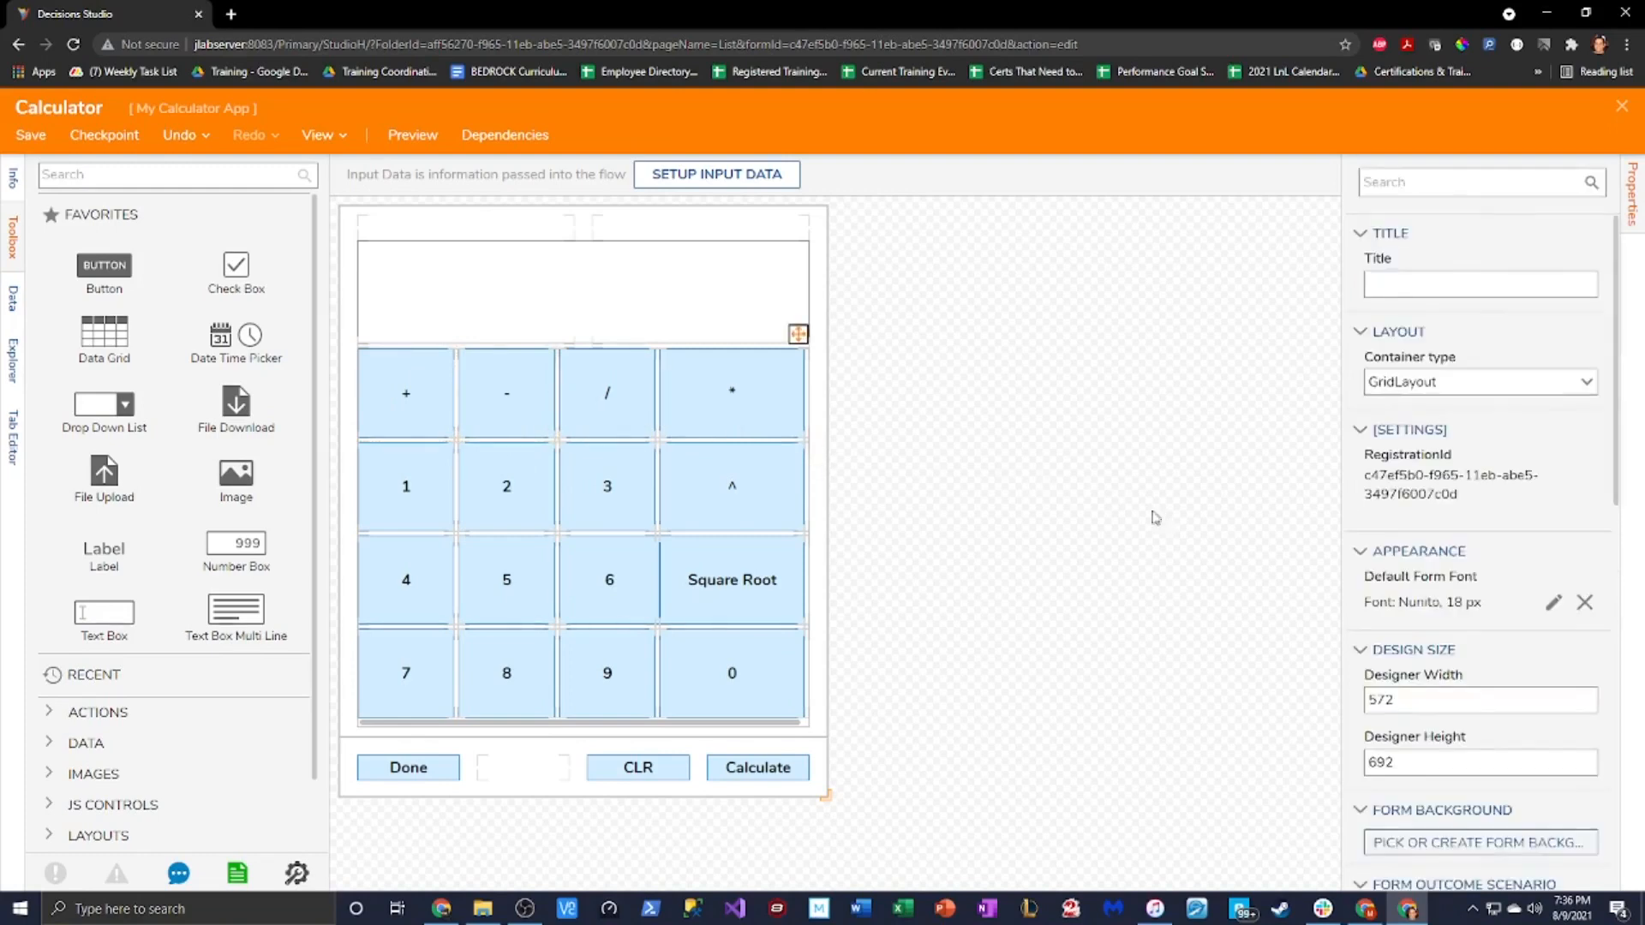
pyautogui.scroll(-3, 1463, 677)
pyautogui.scroll(-2, 1482, 733)
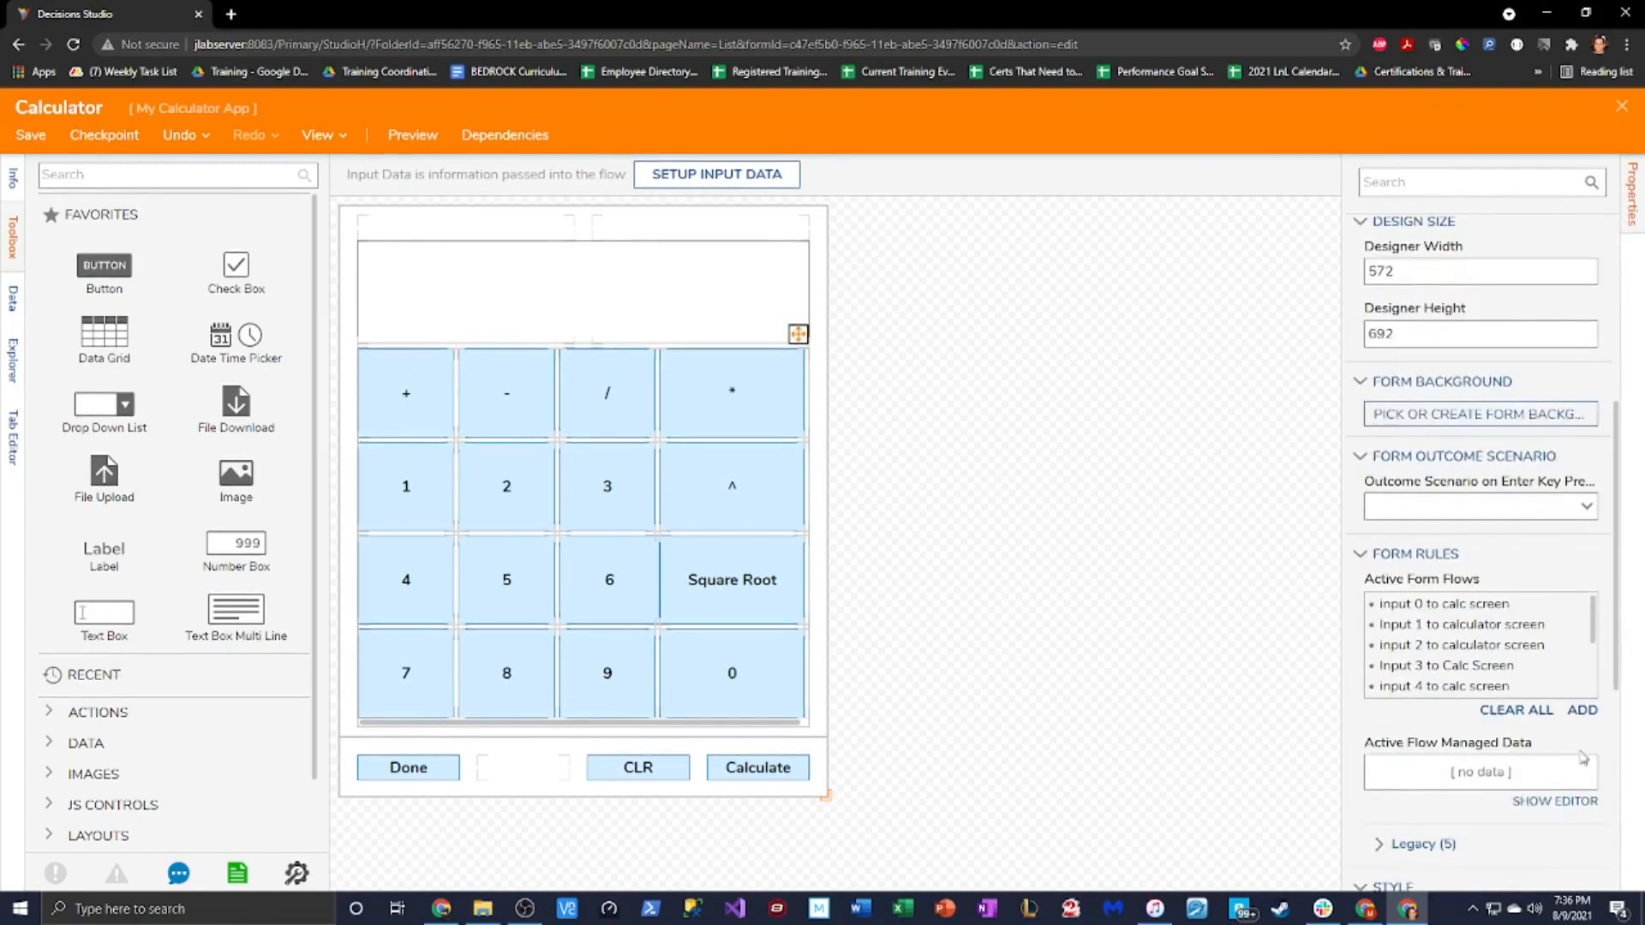
pyautogui.click(1583, 711)
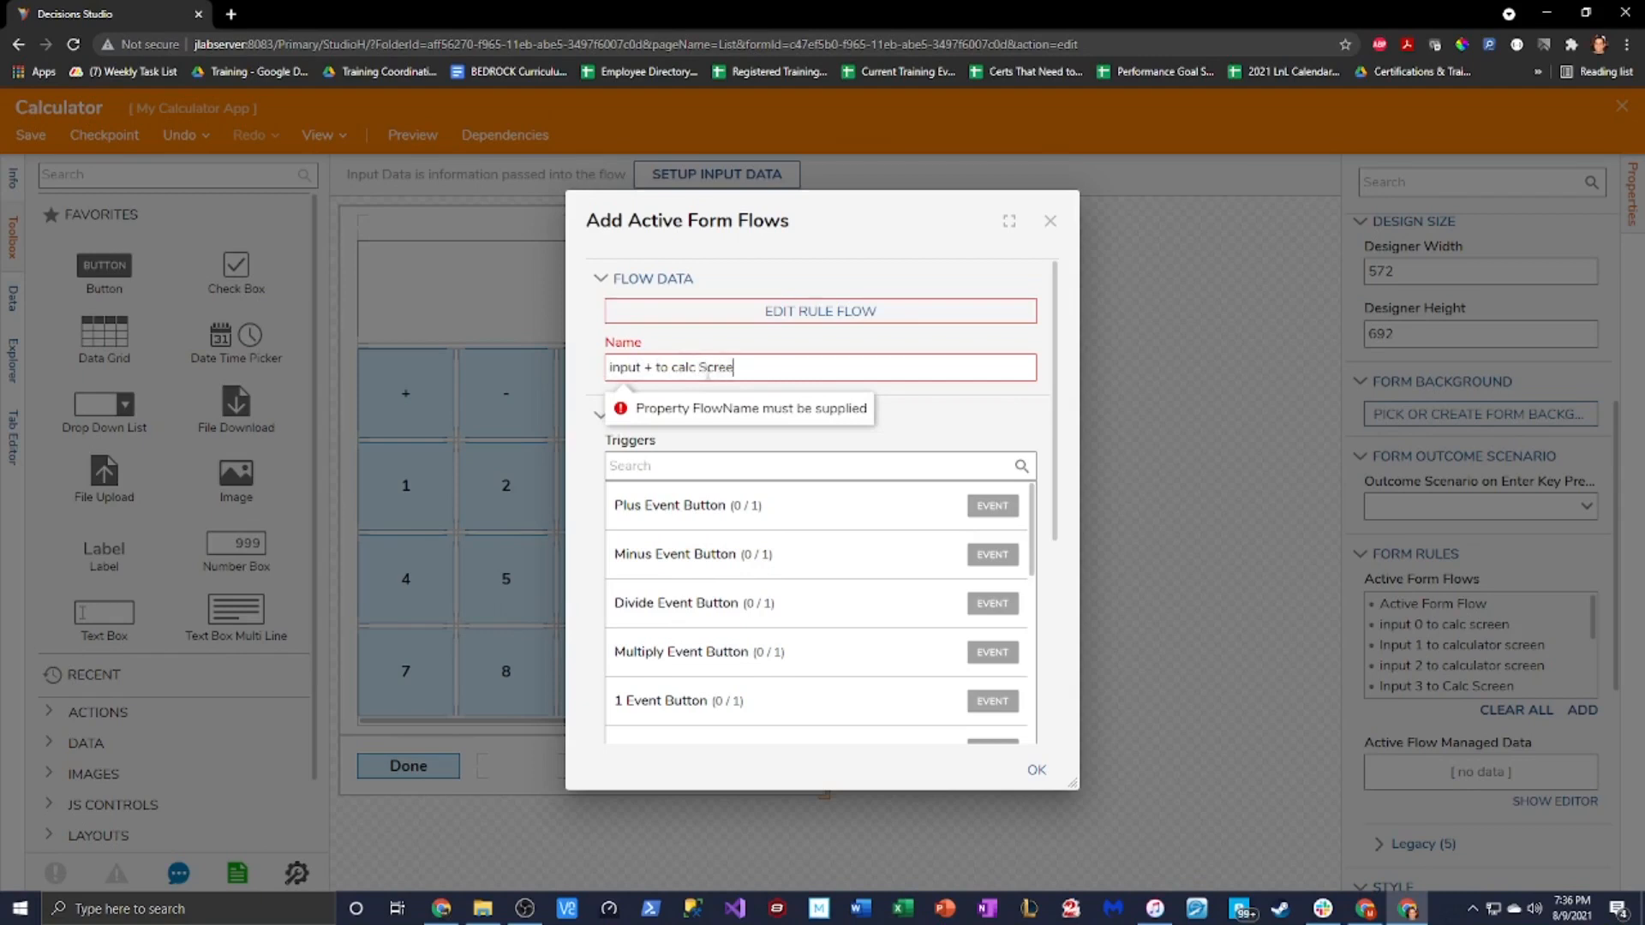
# Trigger 'input + to calc Screen' on the Plus Event Button's Click and open its rule flow
pyautogui.scroll(-5, 852, 610)
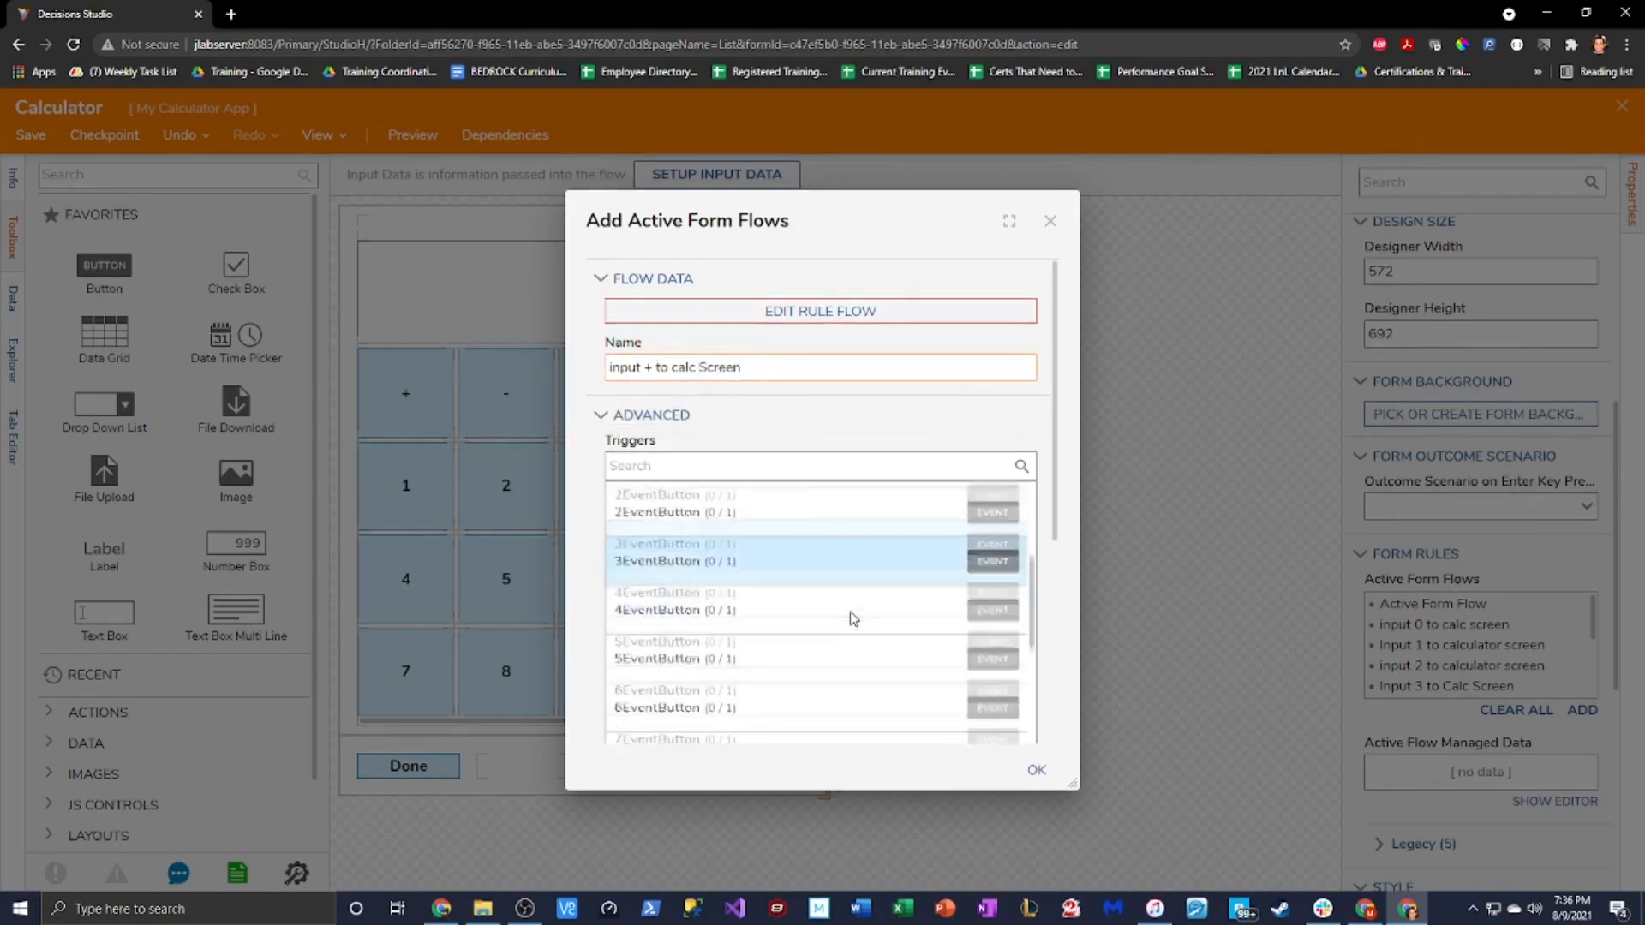
pyautogui.scroll(3, 855, 626)
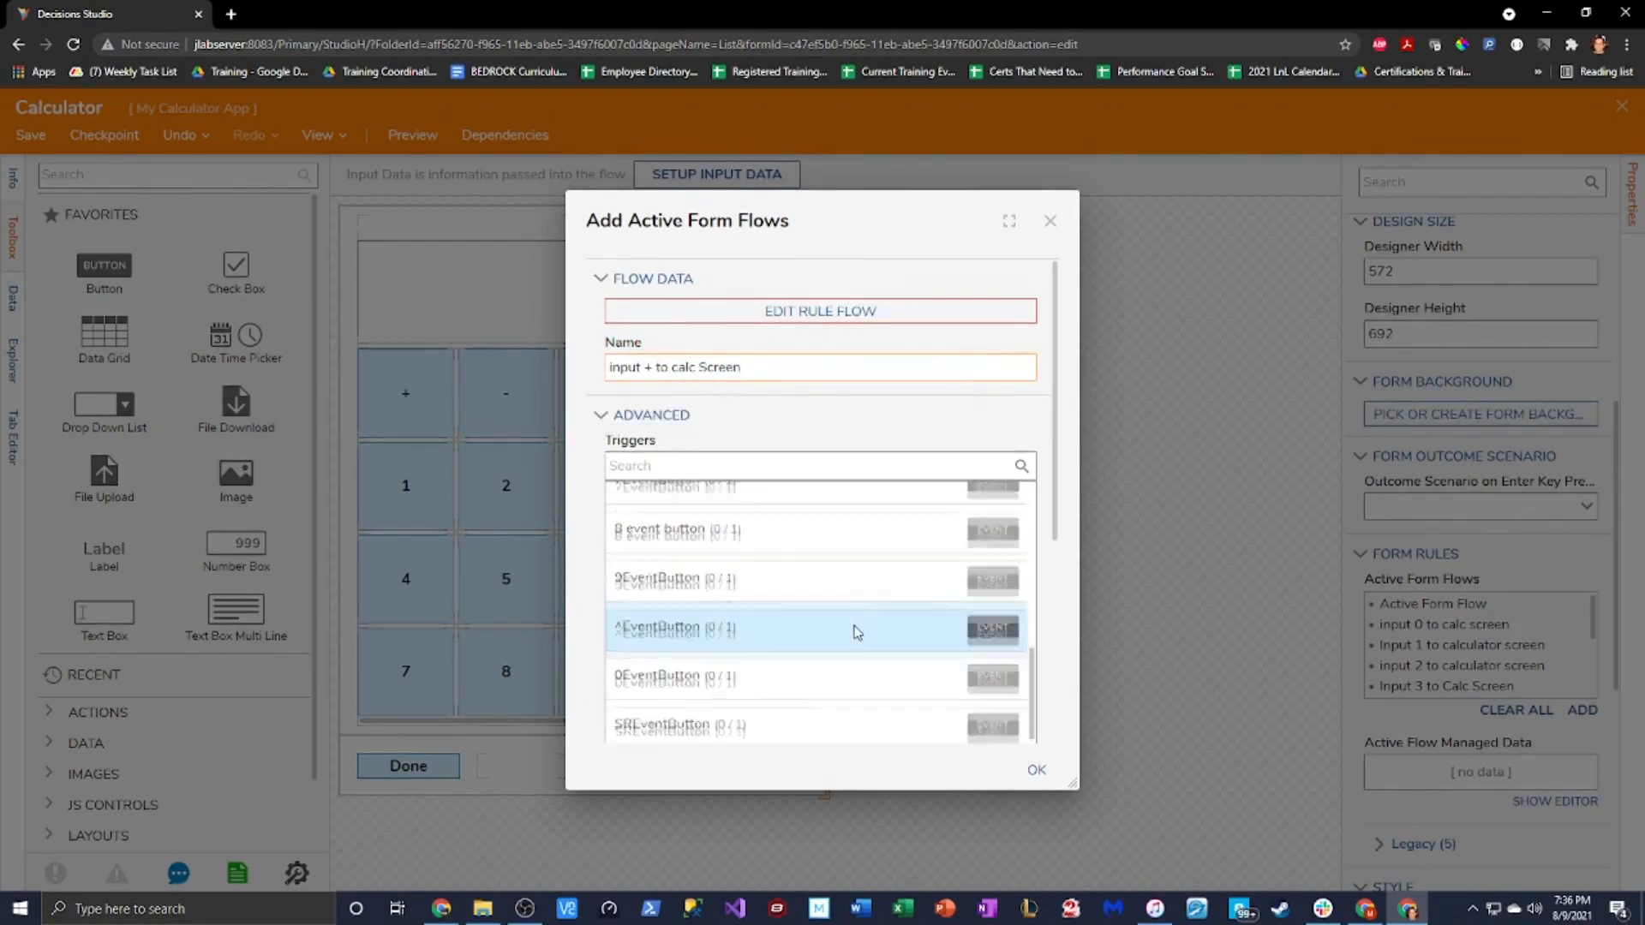
pyautogui.scroll(3, 860, 635)
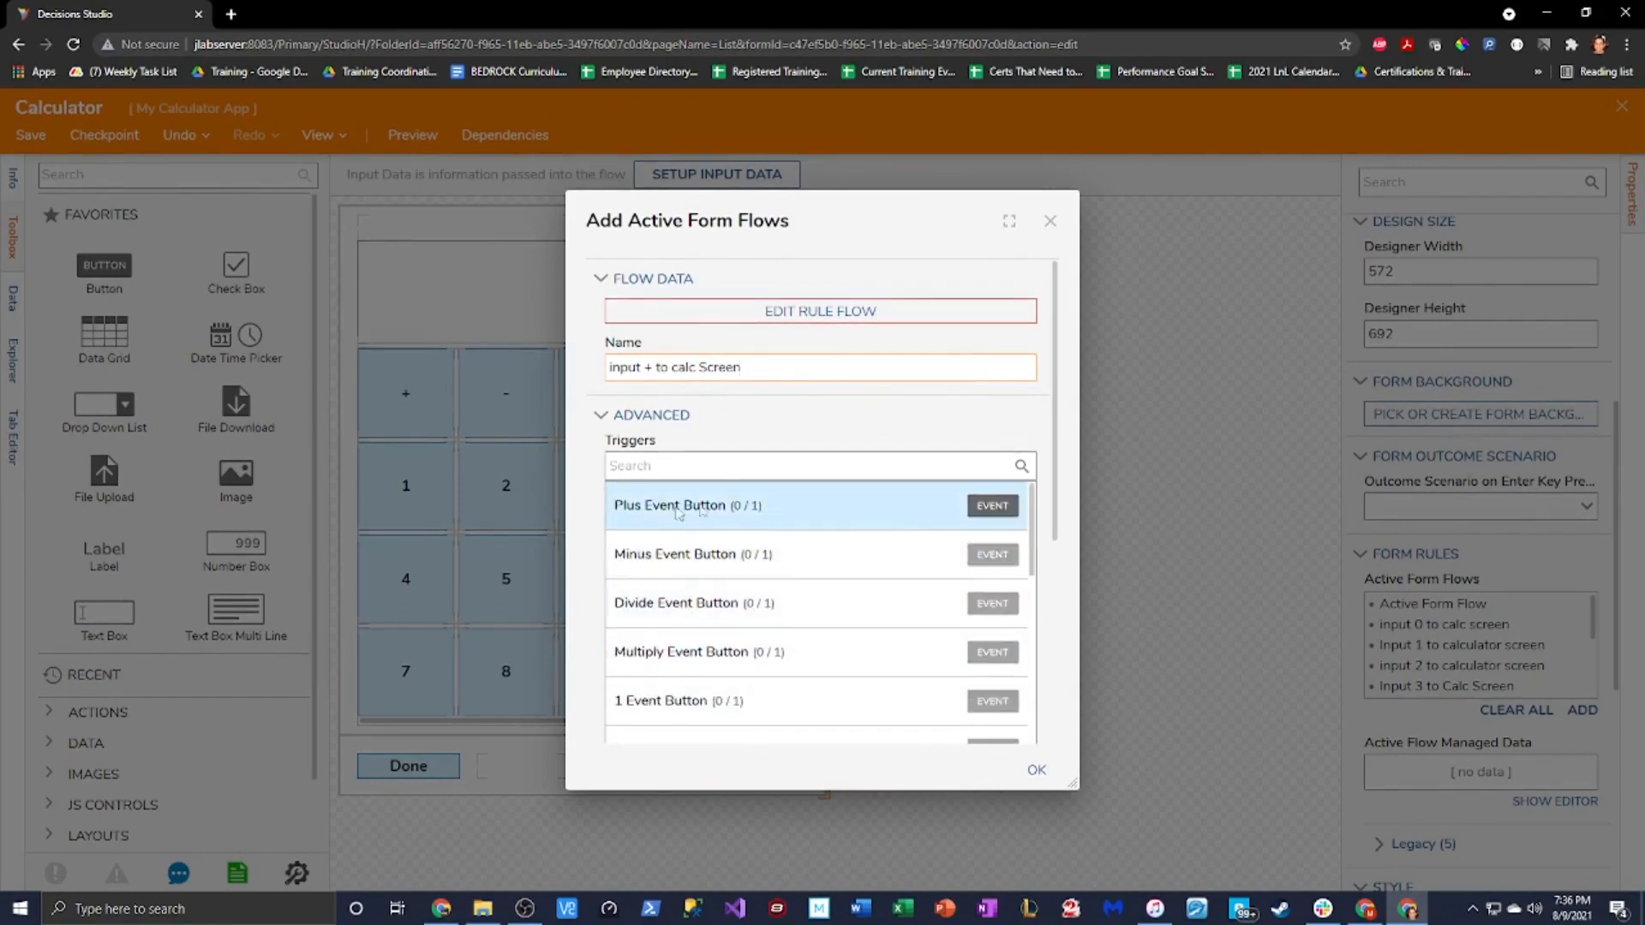
pyautogui.click(992, 506)
pyautogui.click(635, 533)
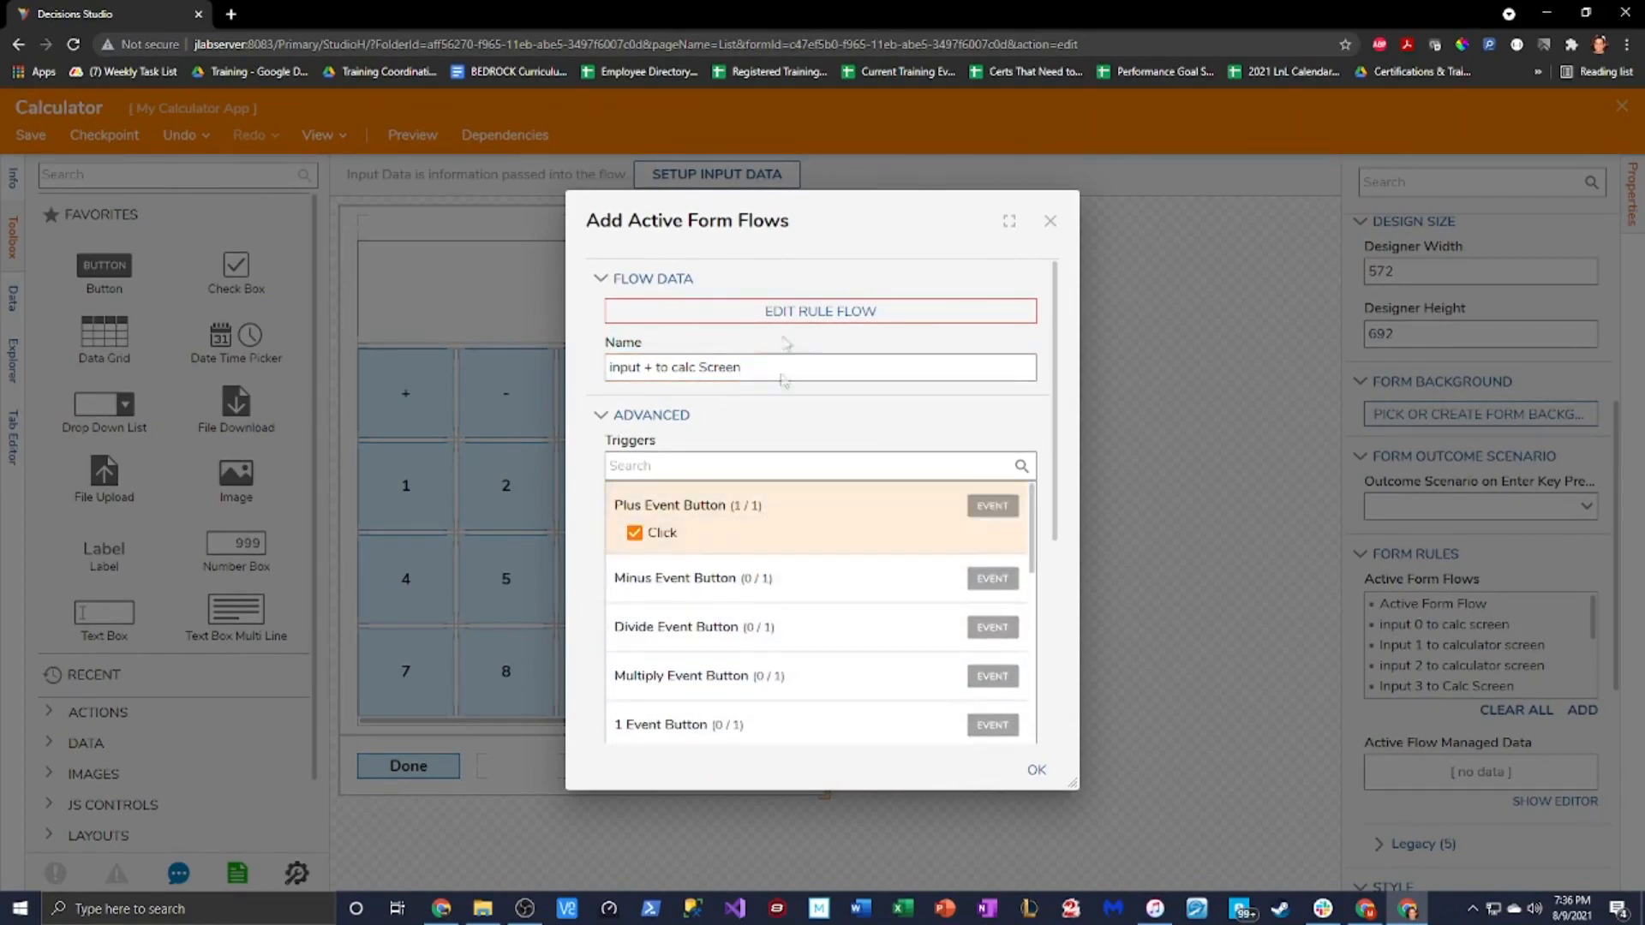
pyautogui.click(787, 311)
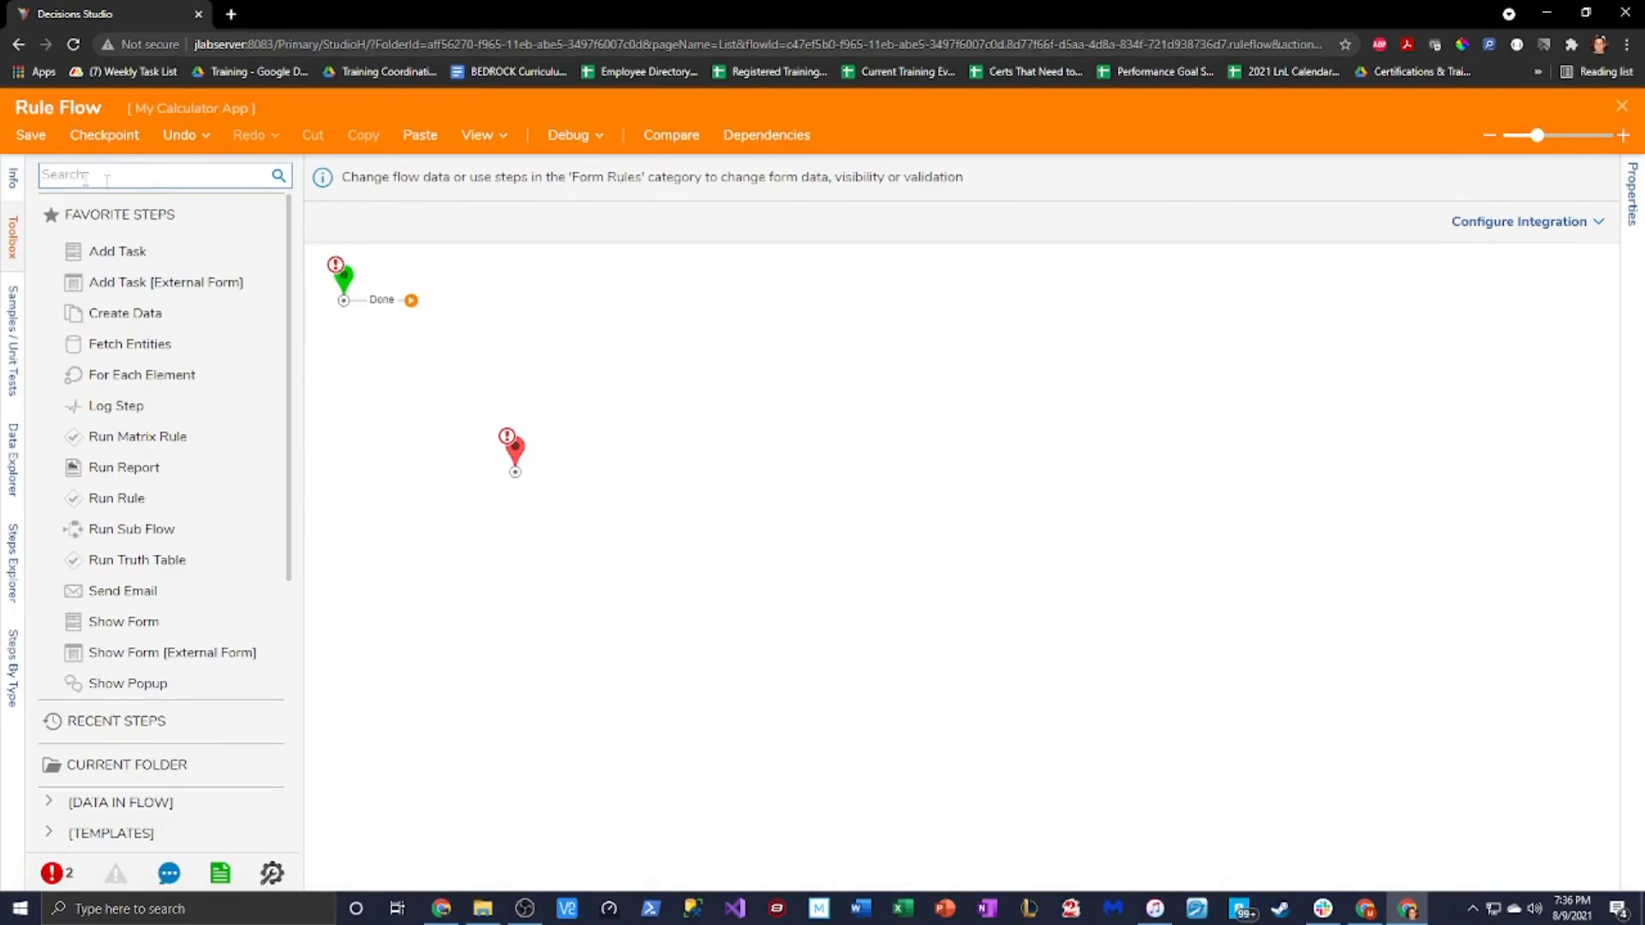
# Name the rule flow 'Input plus to calc screen' and insert a Join Strings Without Separator step
pyautogui.click(14, 181)
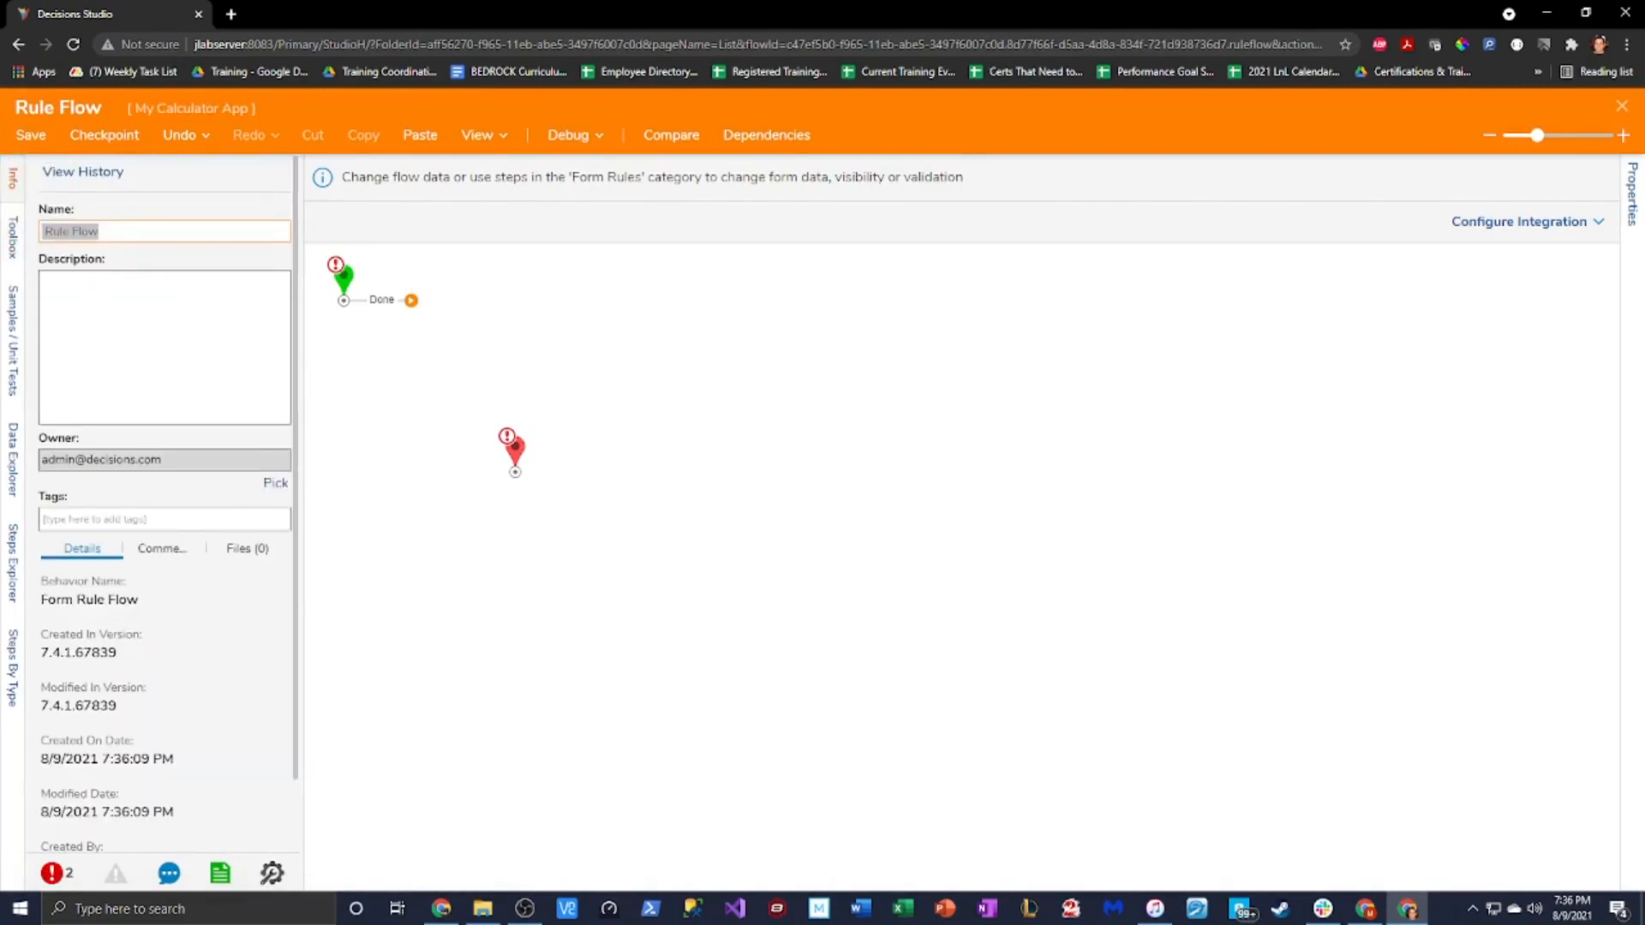
pyautogui.write('Input plus to calc screen')
pyautogui.click(12, 237)
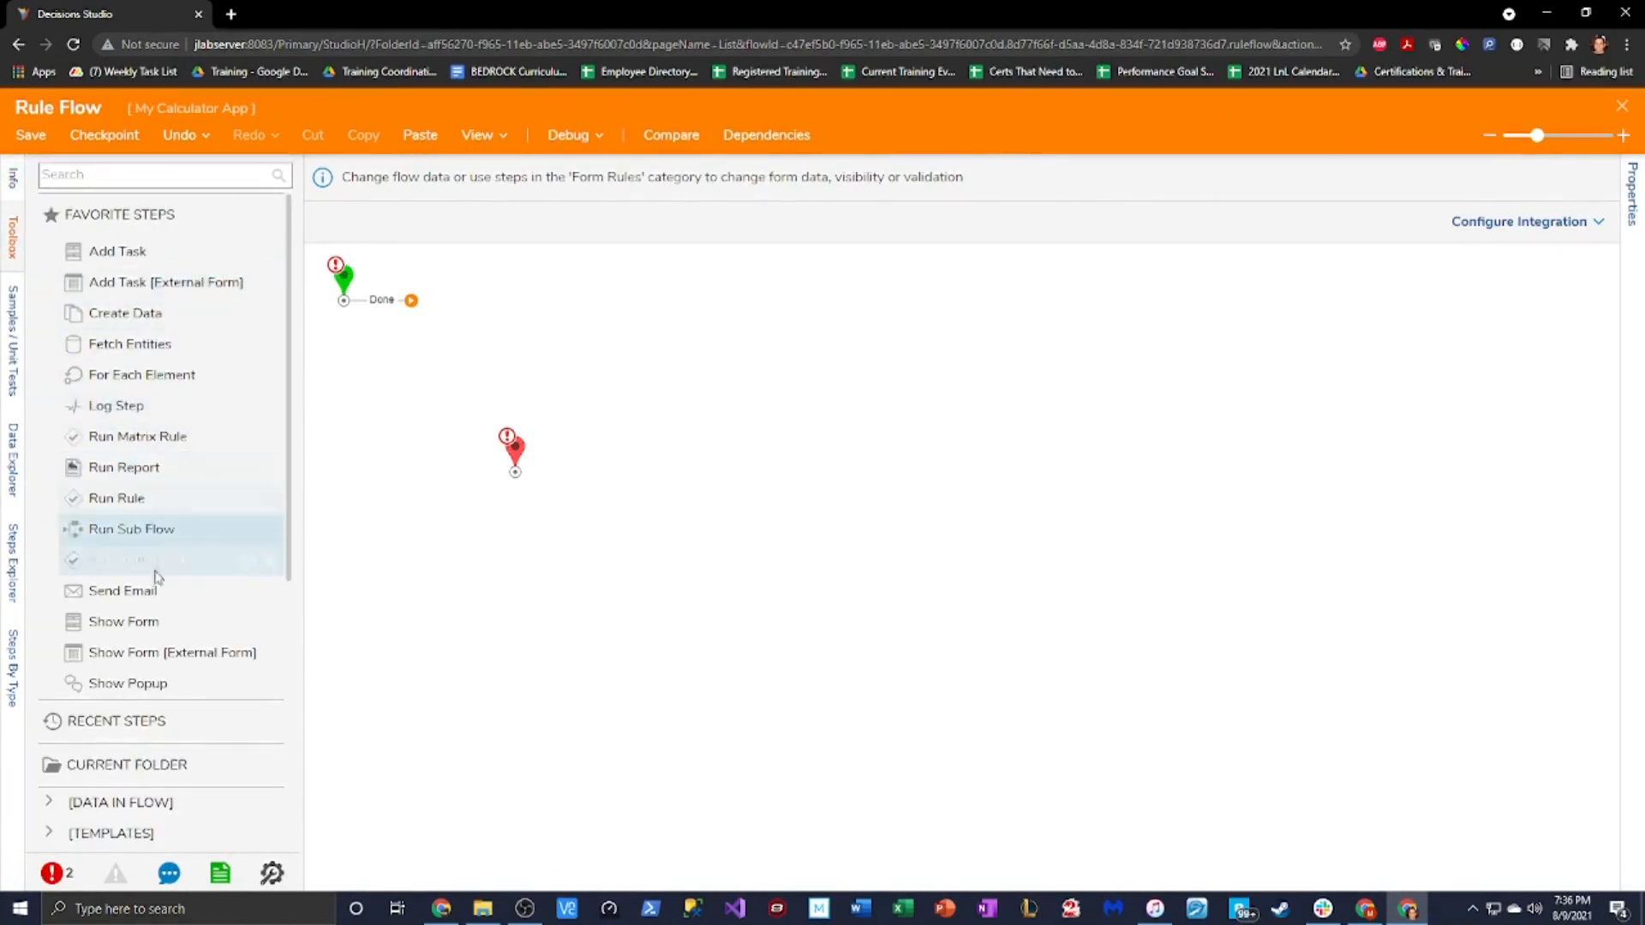
pyautogui.click(124, 177)
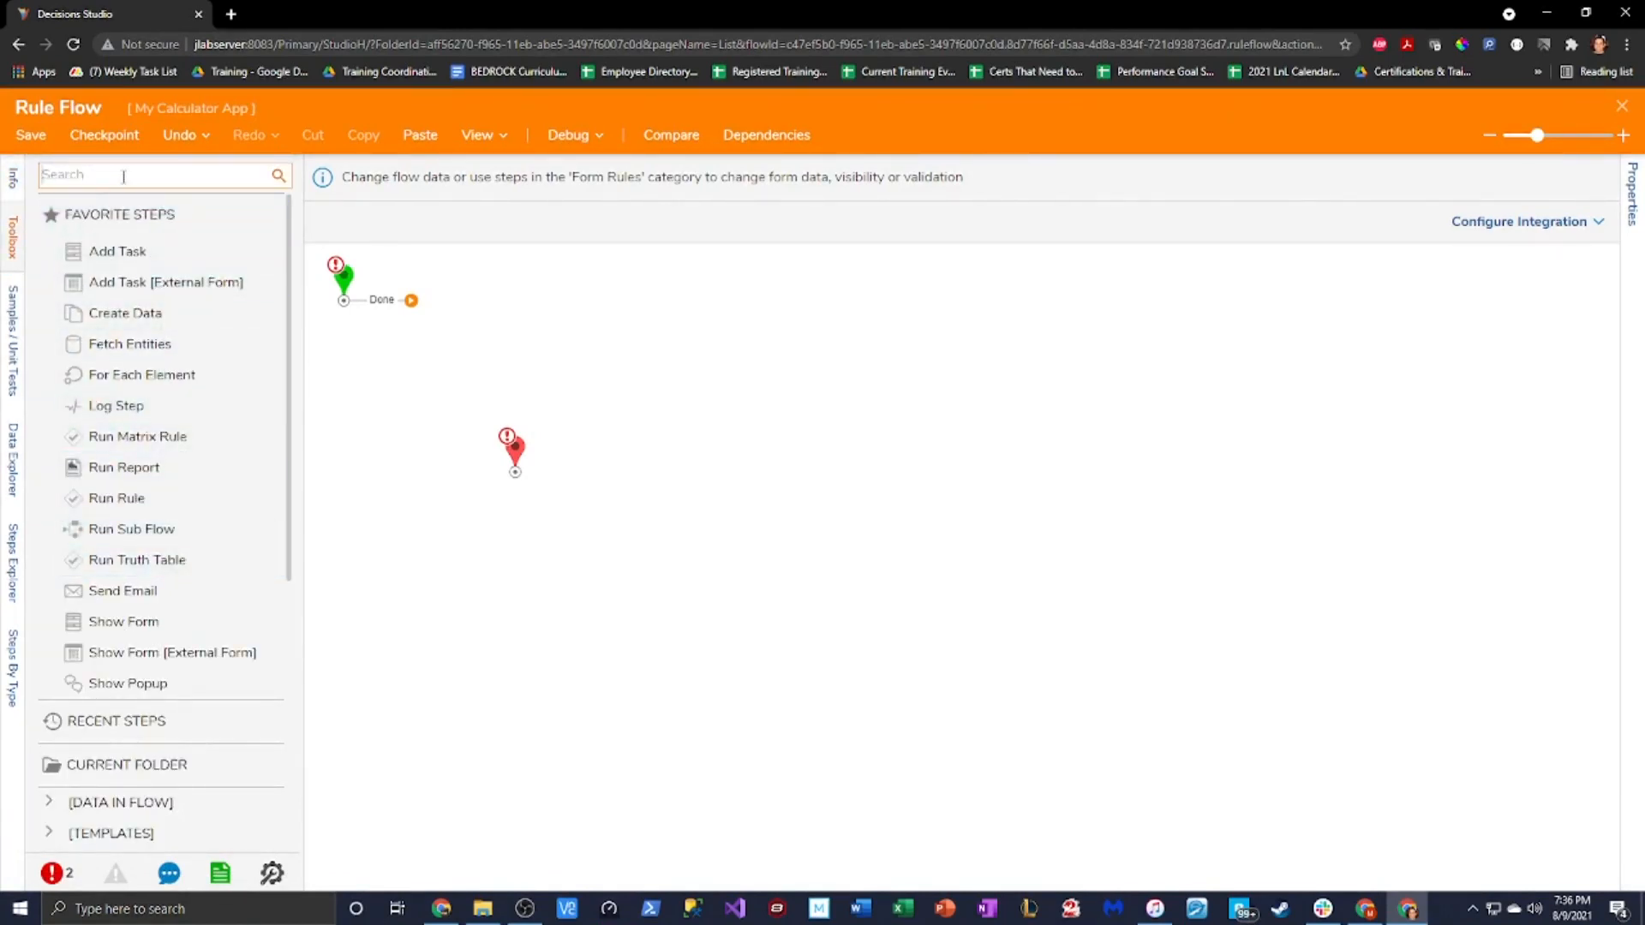
pyautogui.write('join strings')
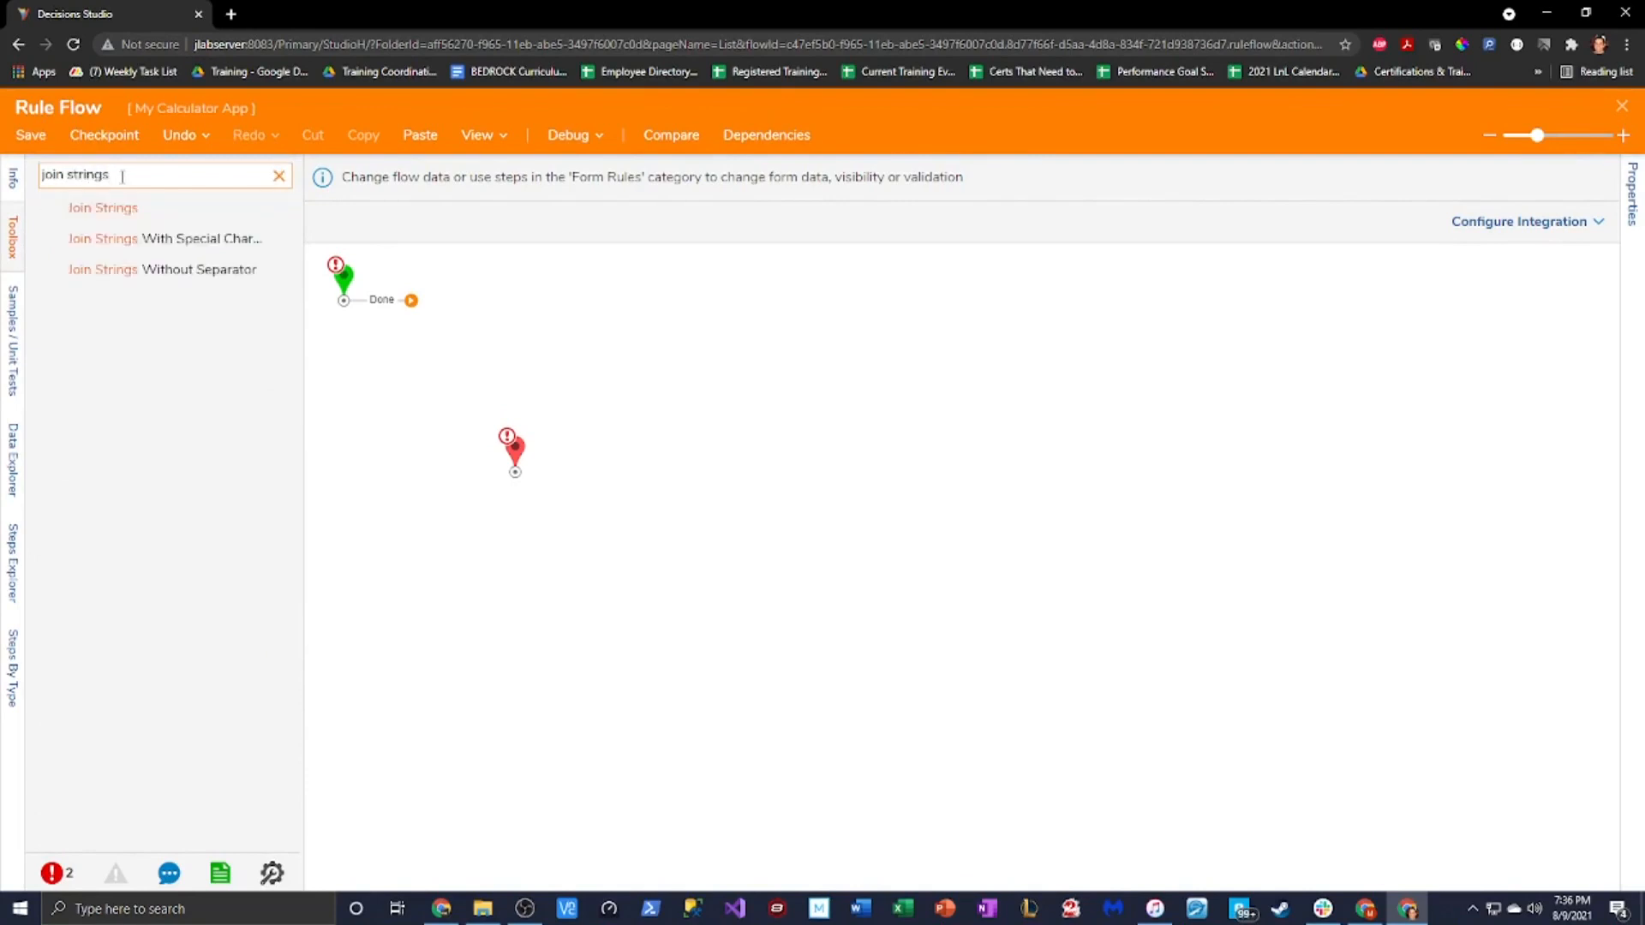
pyautogui.moveTo(163, 269); pyautogui.dragTo(507, 373)
pyautogui.moveTo(511, 474); pyautogui.dragTo(675, 447)
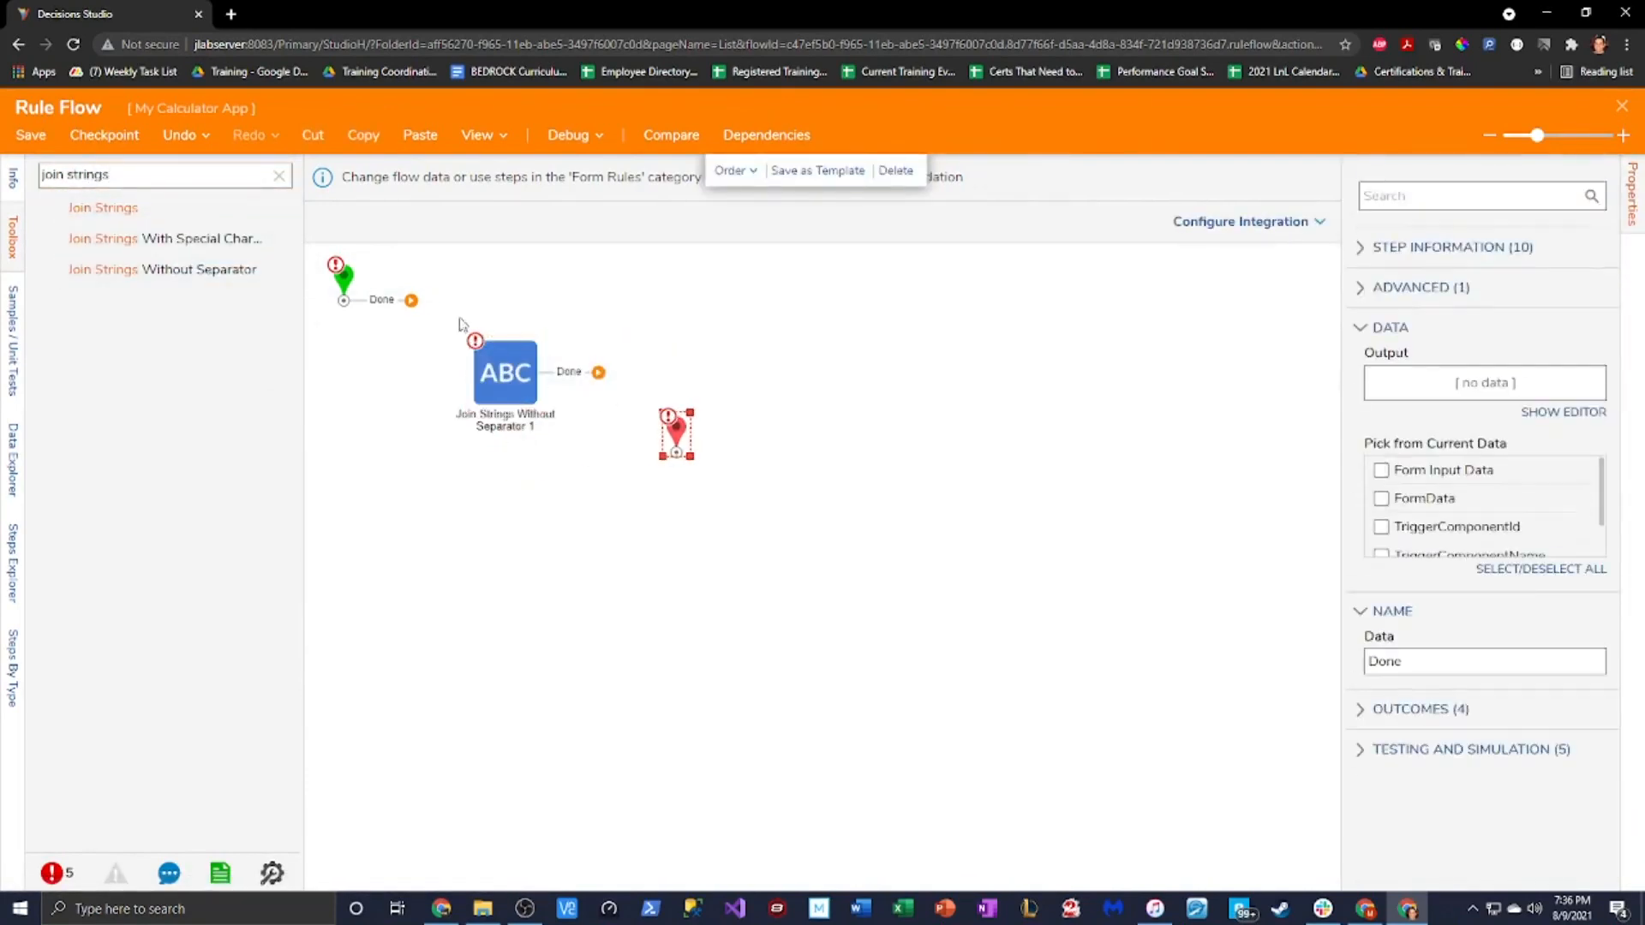
pyautogui.click(506, 373)
# Set the join's source strings to TextArea Value and the constant '+'
pyautogui.click(1558, 414)
pyautogui.click(1474, 426)
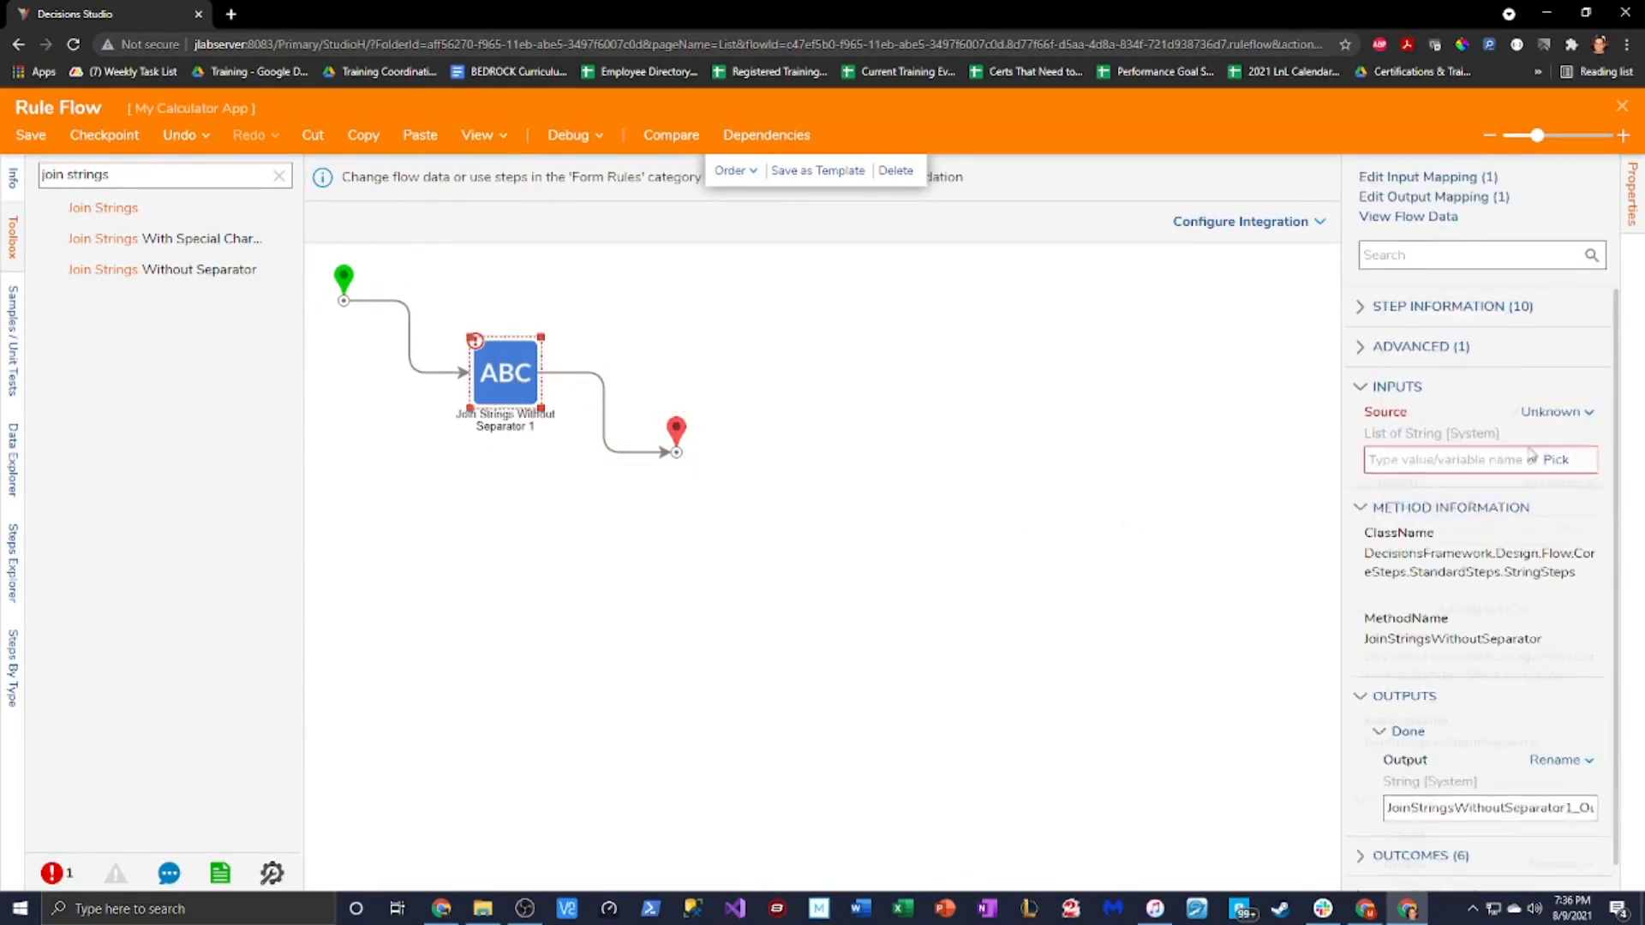
pyautogui.click(1585, 460)
pyautogui.click(1584, 460)
pyautogui.click(1568, 482)
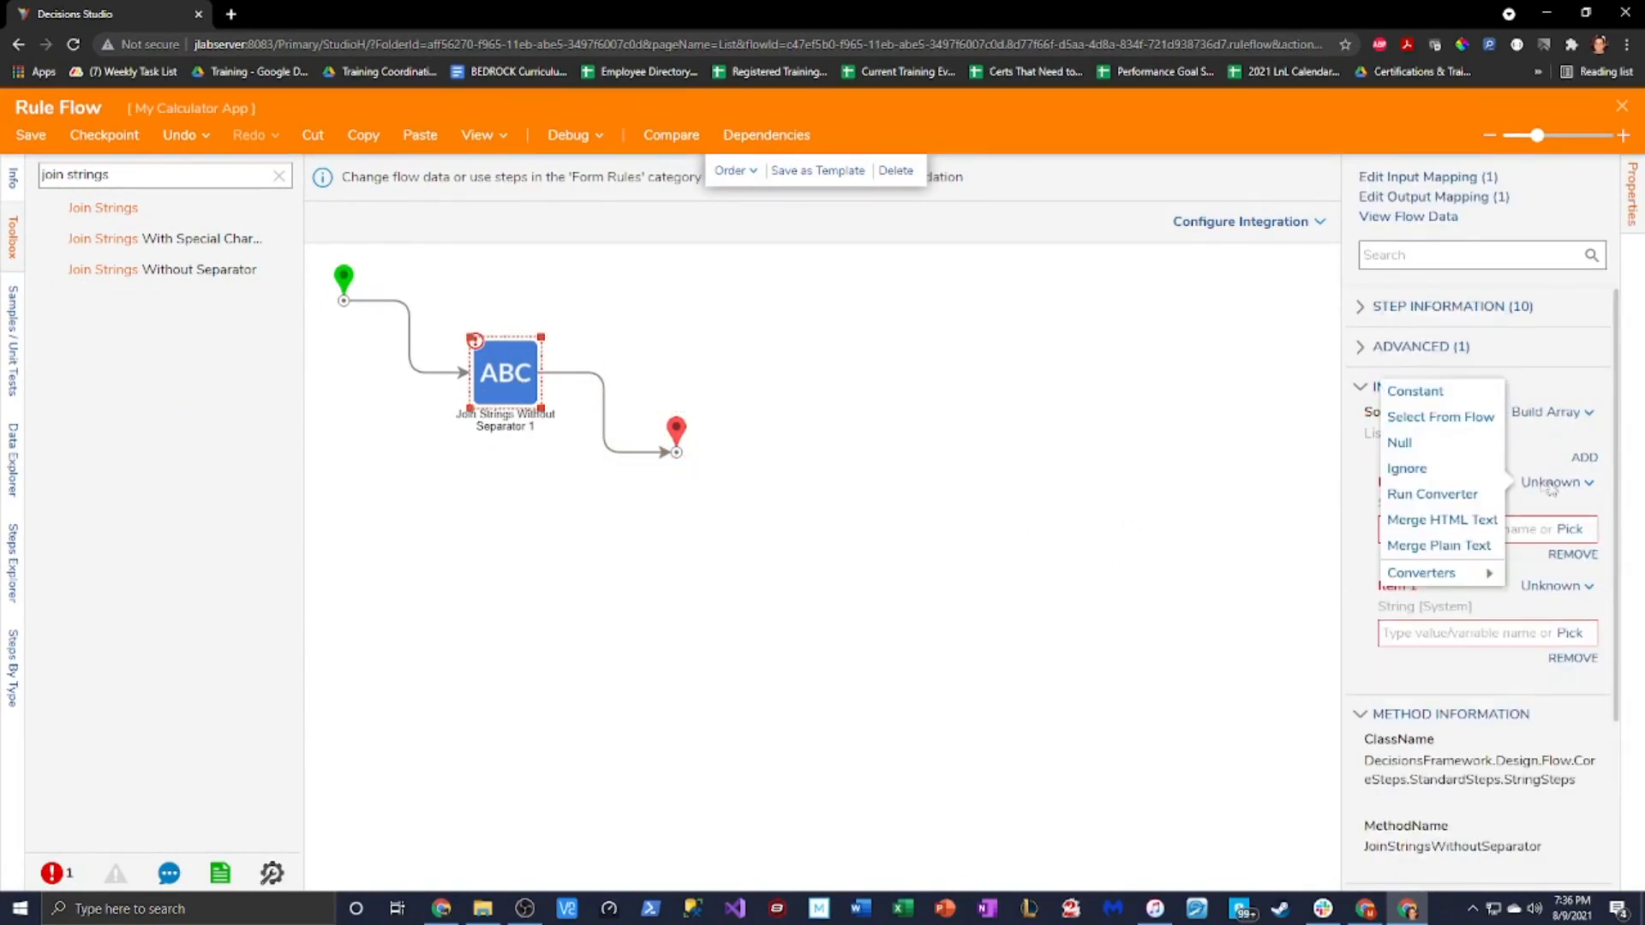
pyautogui.click(1435, 416)
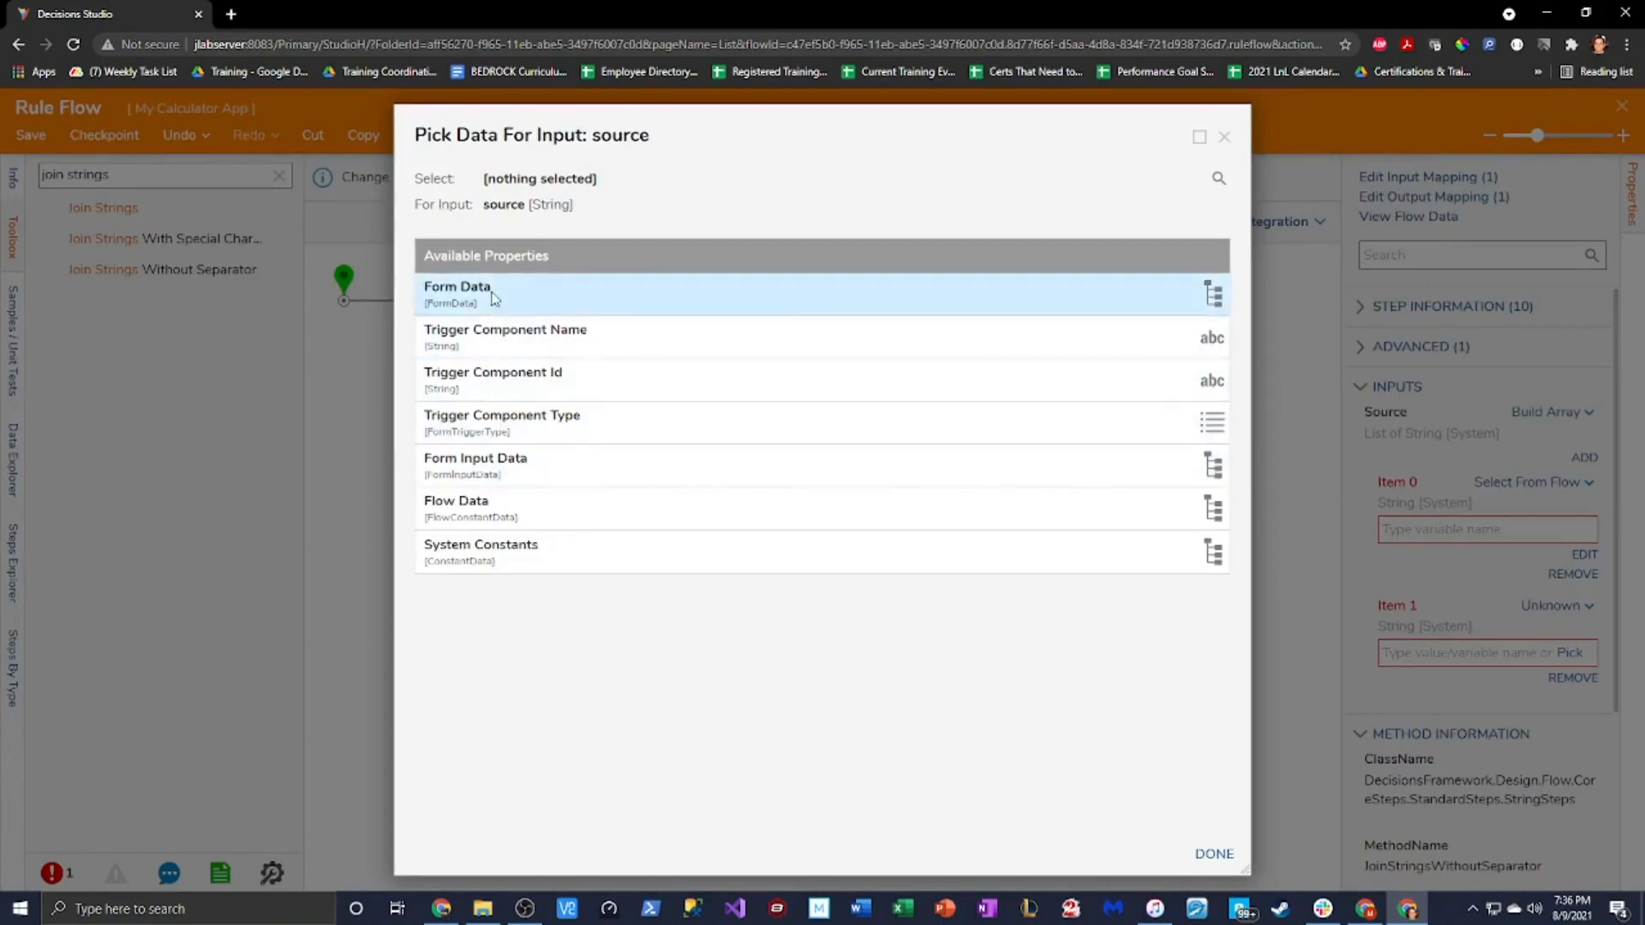
pyautogui.click(531, 291)
pyautogui.scroll(-5, 630, 728)
pyautogui.click(587, 783)
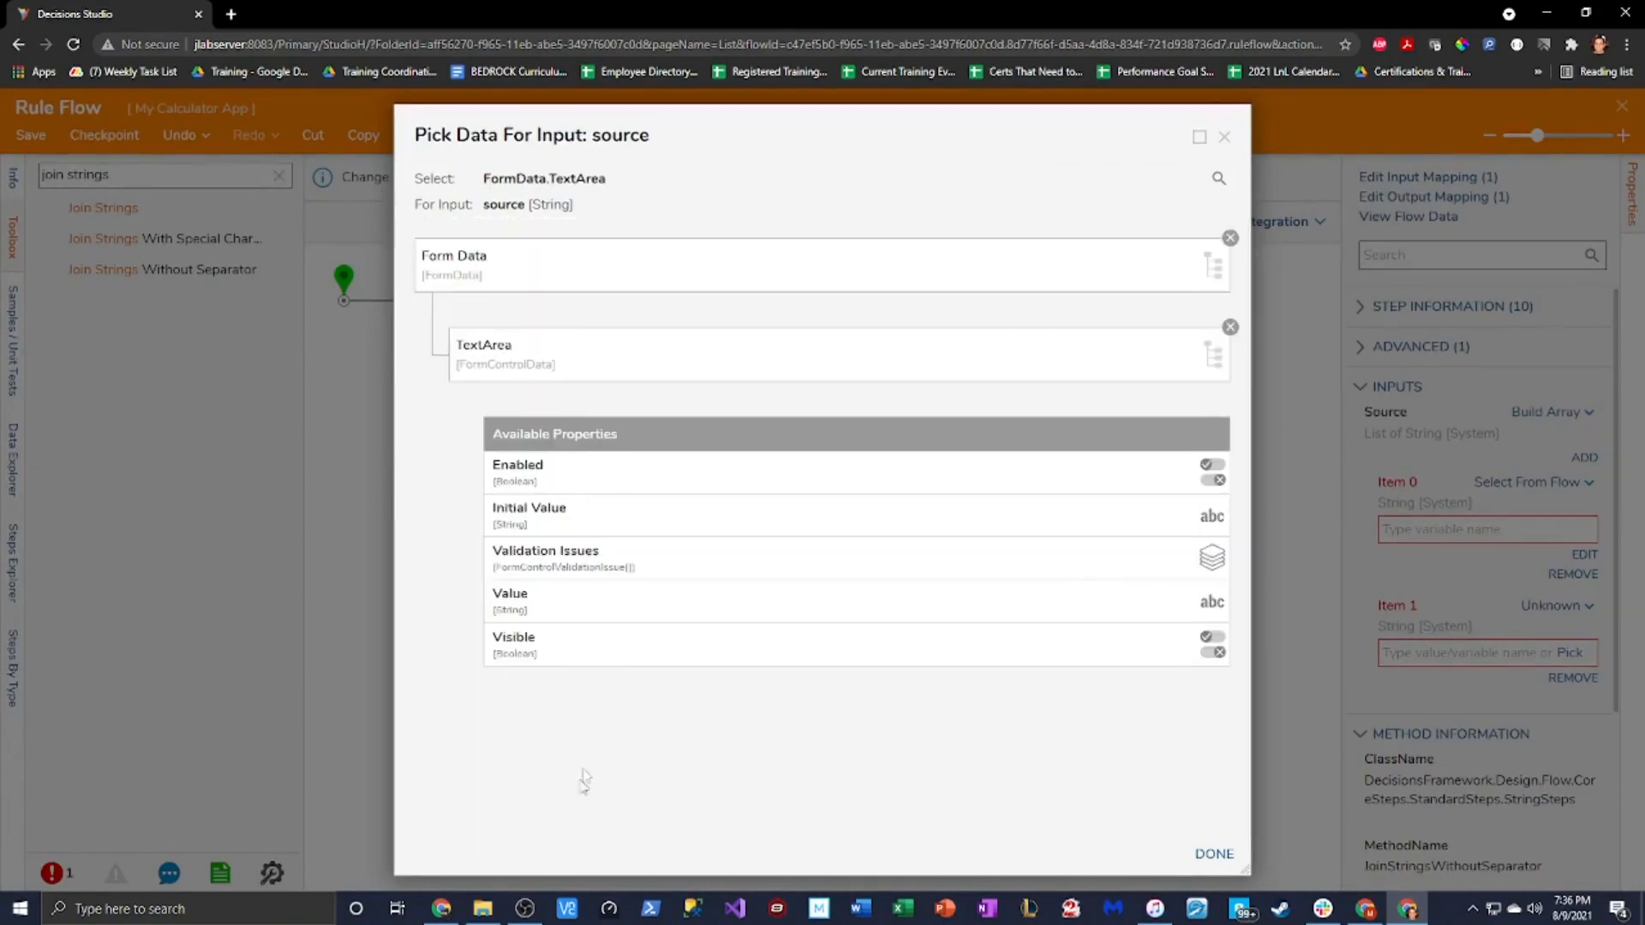
pyautogui.click(580, 605)
pyautogui.click(1214, 854)
pyautogui.click(1555, 606)
pyautogui.click(1429, 517)
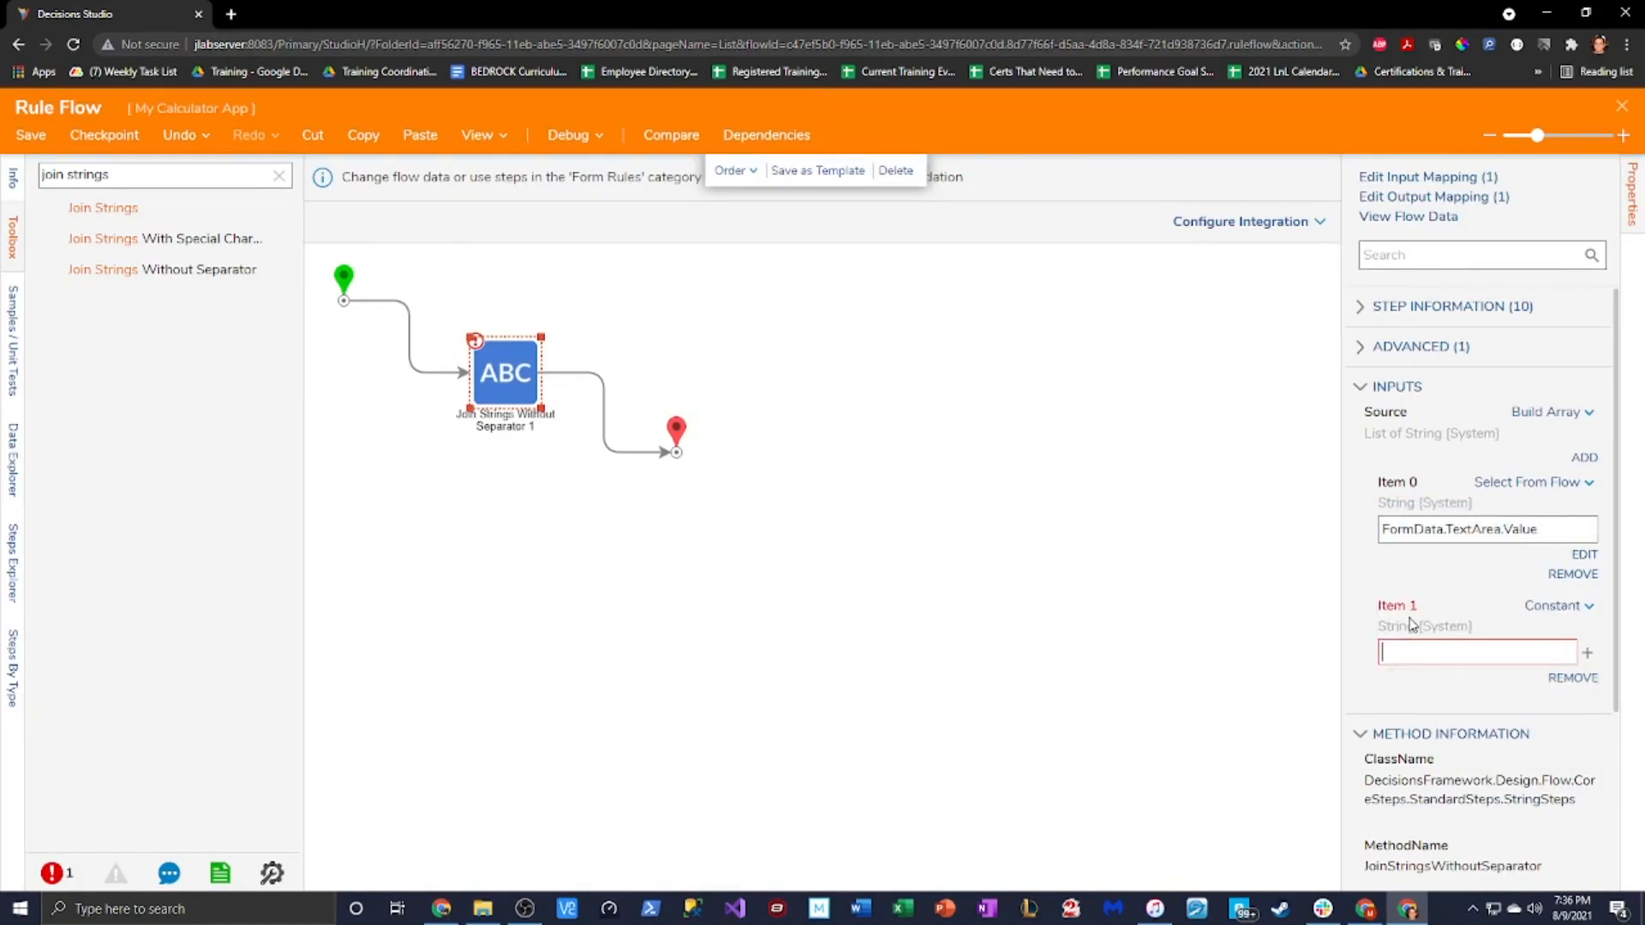
pyautogui.click(938, 406)
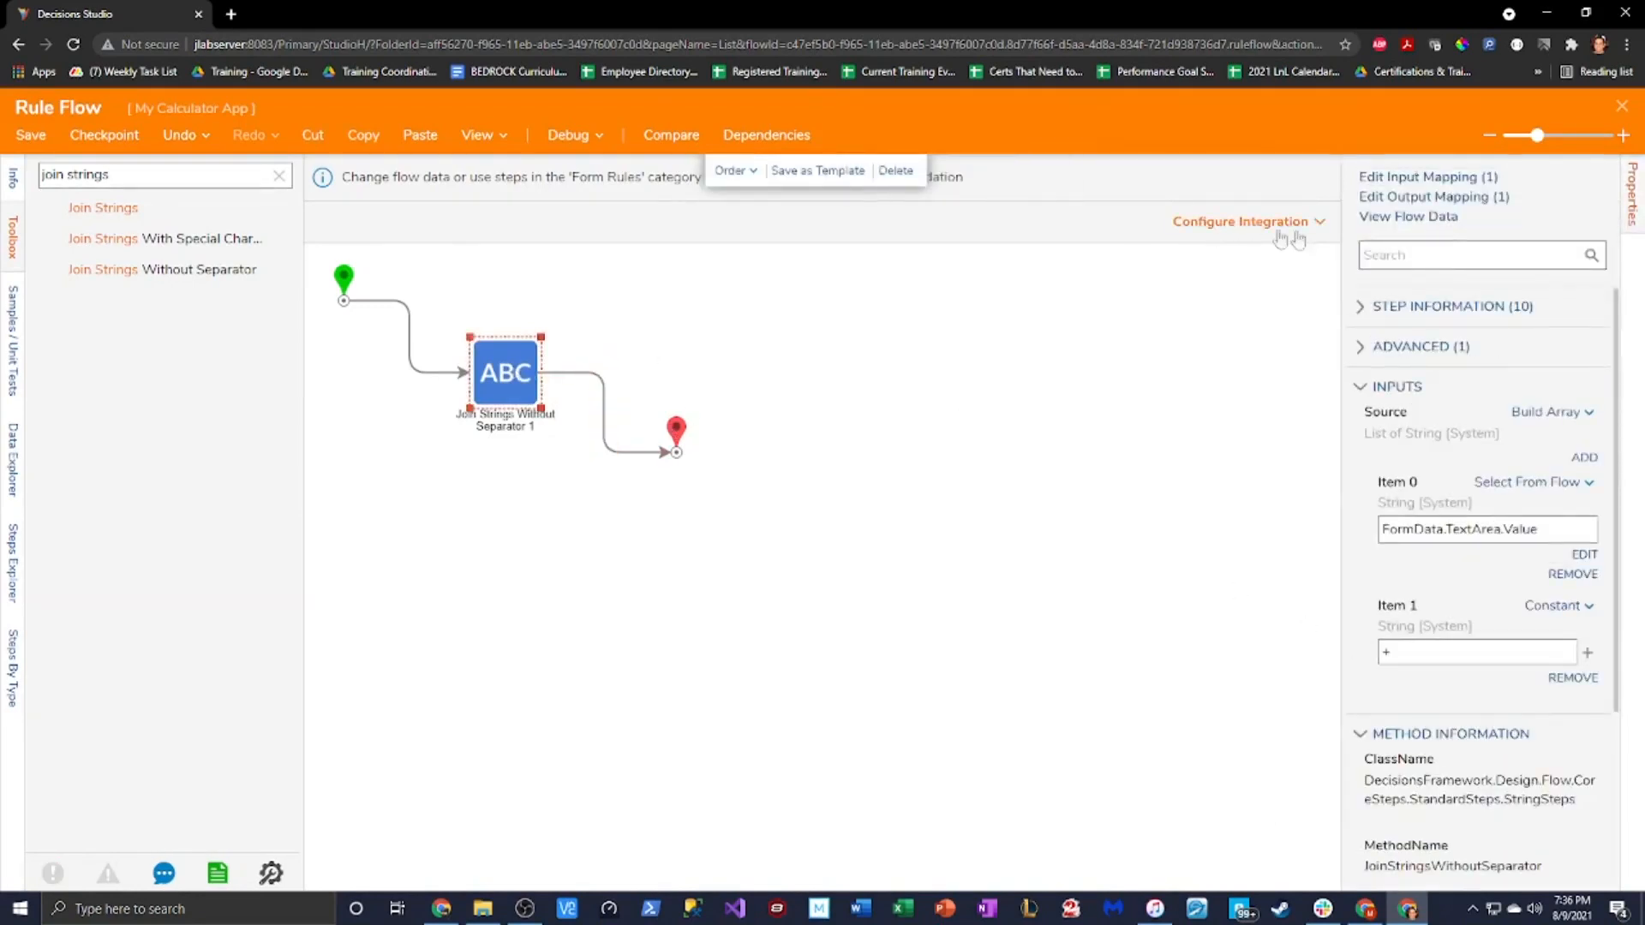
# Map the join's Output back to the TextArea Value
pyautogui.click(1434, 197)
pyautogui.click(989, 175)
pyautogui.scroll(-2, 1088, 600)
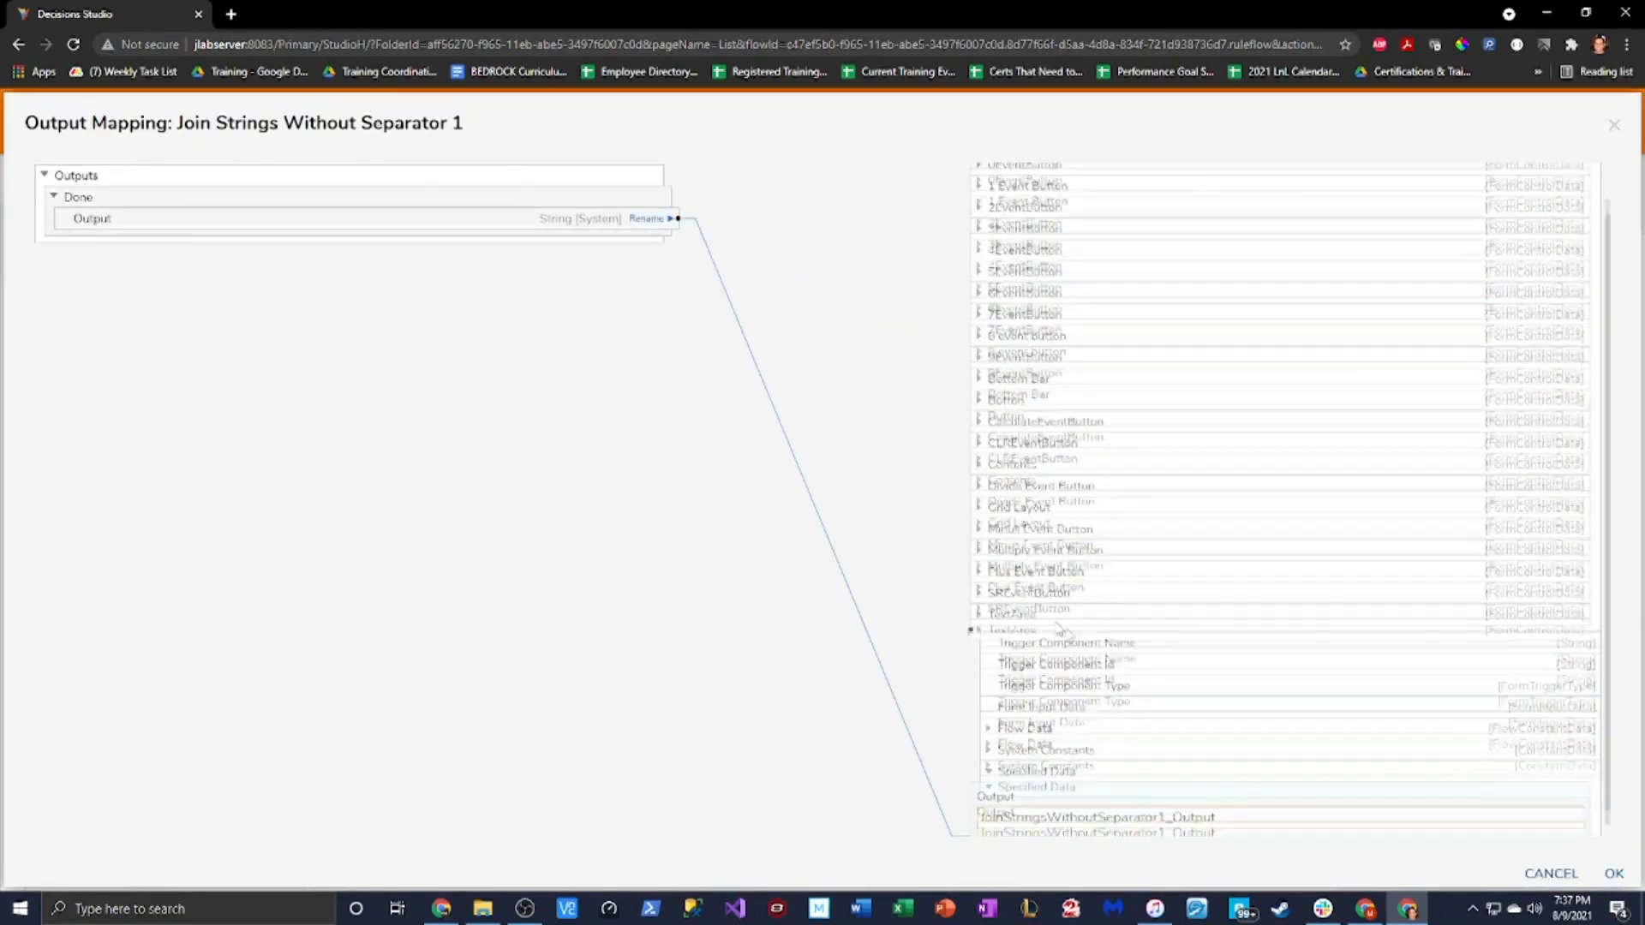
pyautogui.click(979, 604)
pyautogui.moveTo(676, 218); pyautogui.dragTo(979, 690)
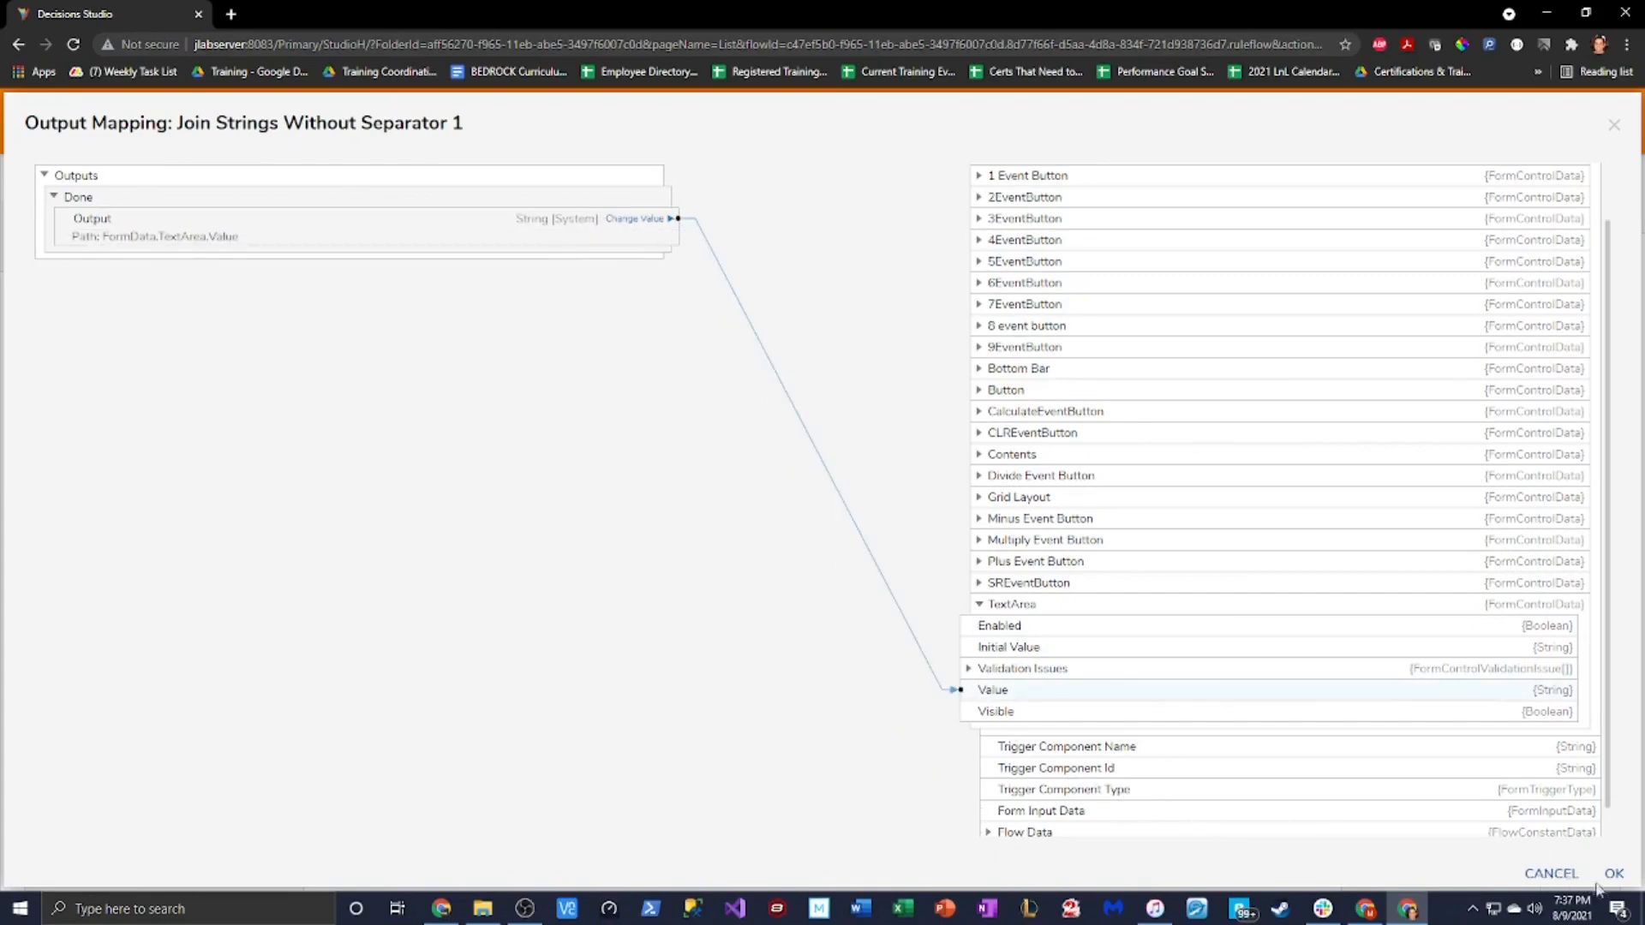
pyautogui.click(1613, 874)
pyautogui.click(1022, 545)
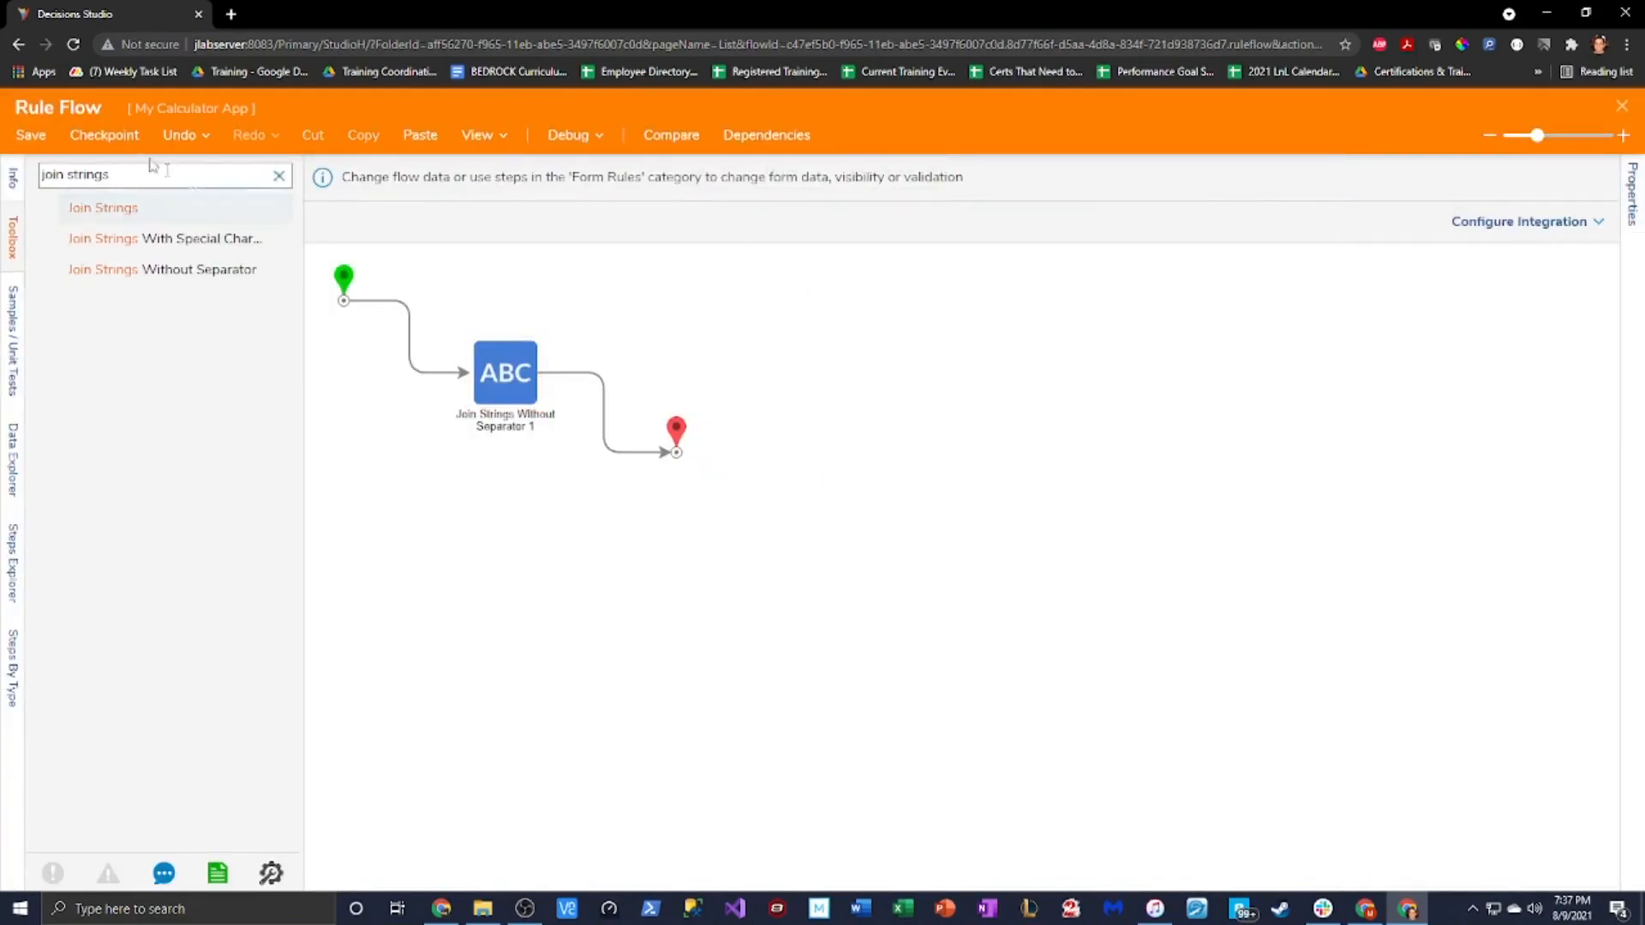
# Save and close the rule flow, confirm the active form flow, then save and close the Calculator form
pyautogui.click(34, 137)
pyautogui.click(984, 598)
pyautogui.click(1621, 106)
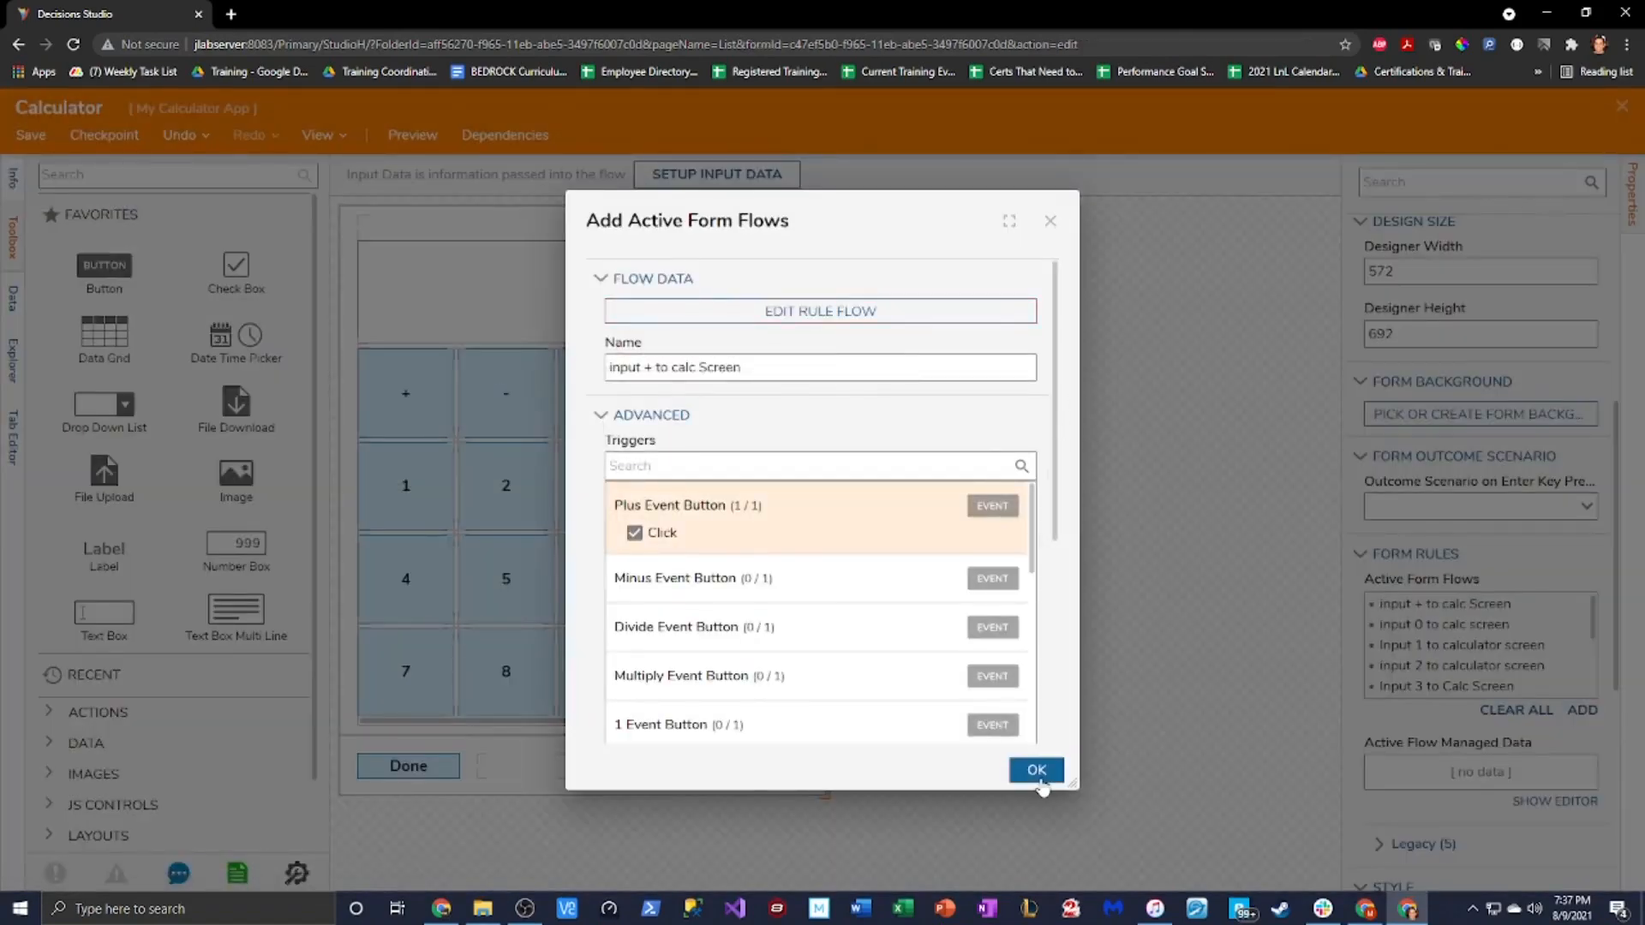
pyautogui.click(1038, 775)
pyautogui.hotkey('ctrl', 's')
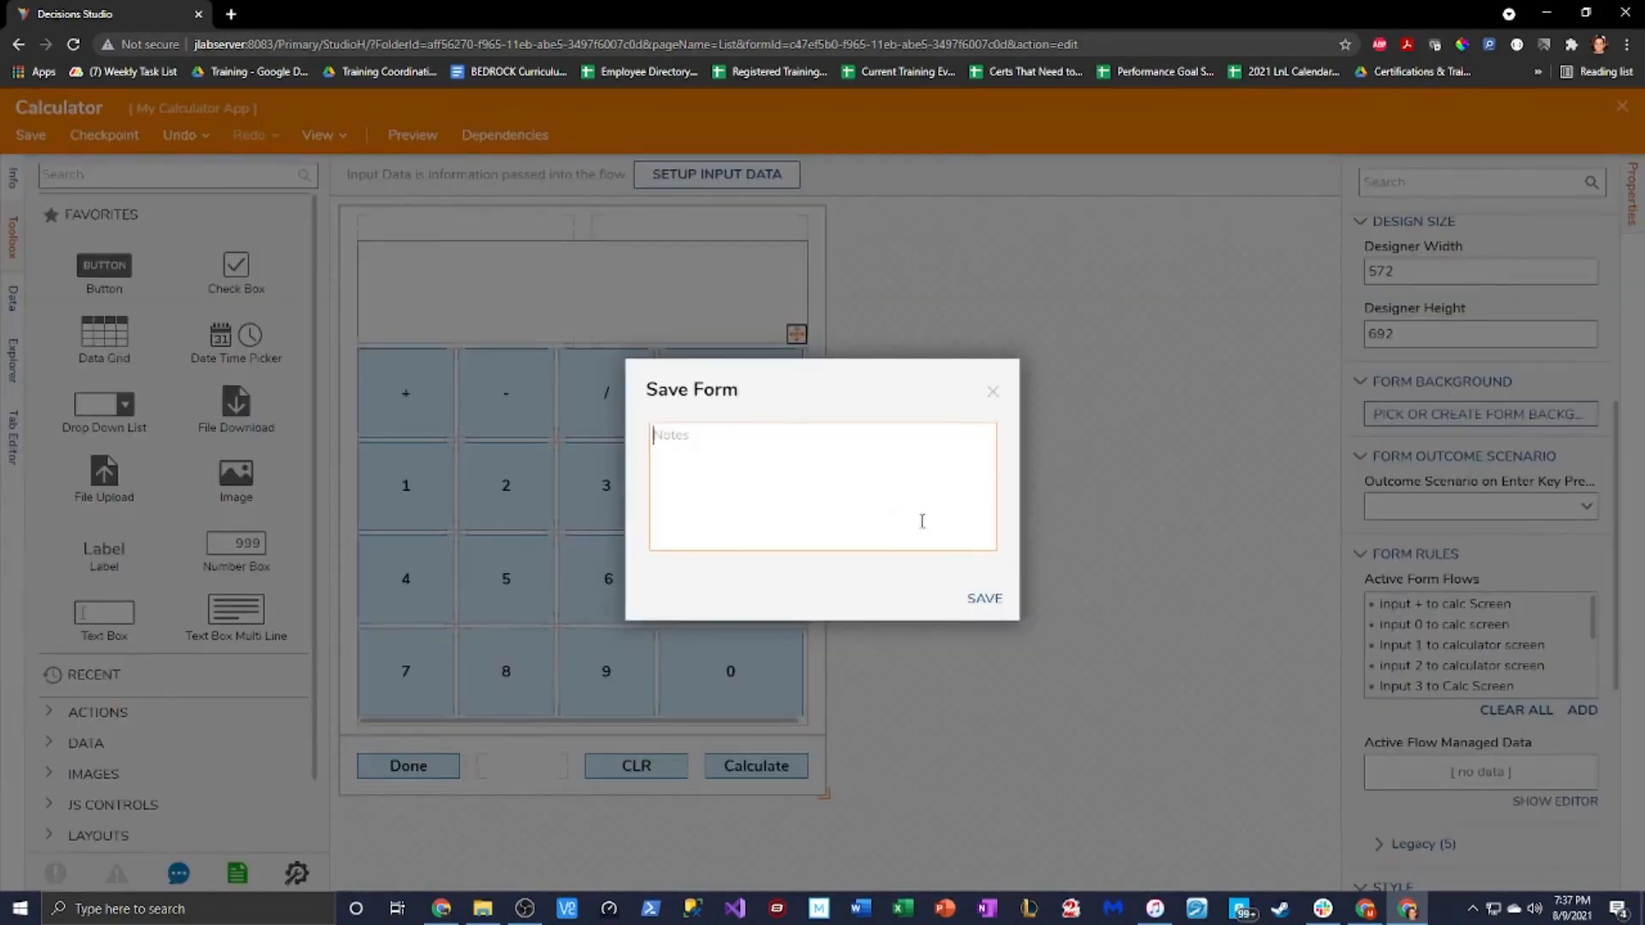
pyautogui.click(1013, 598)
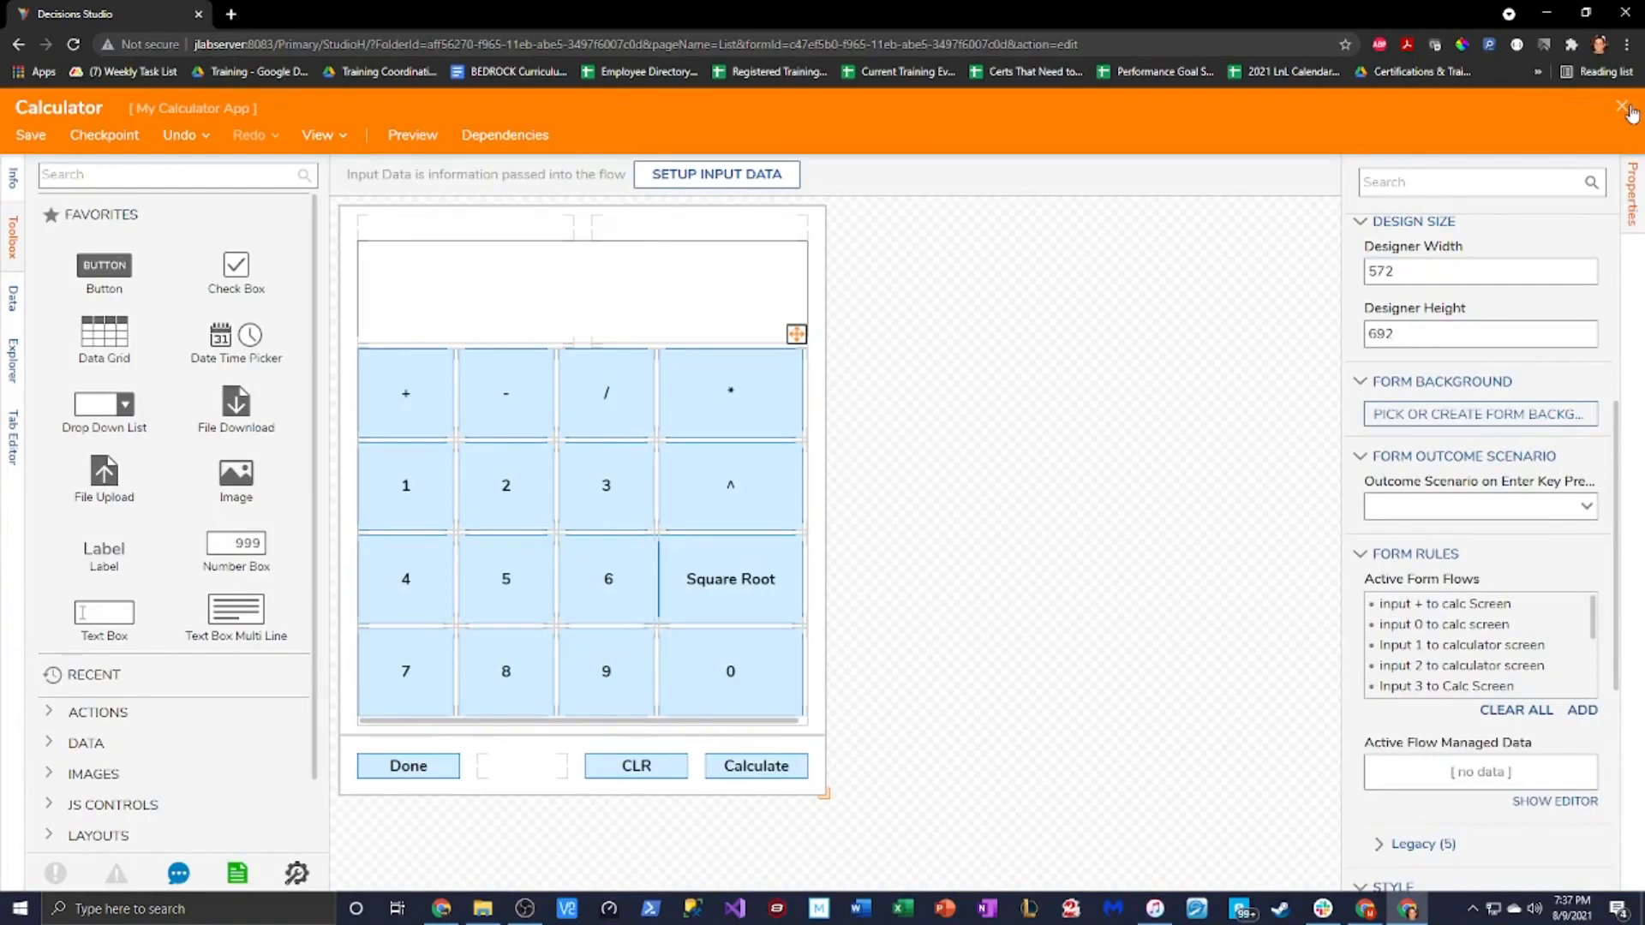
pyautogui.click(1625, 109)
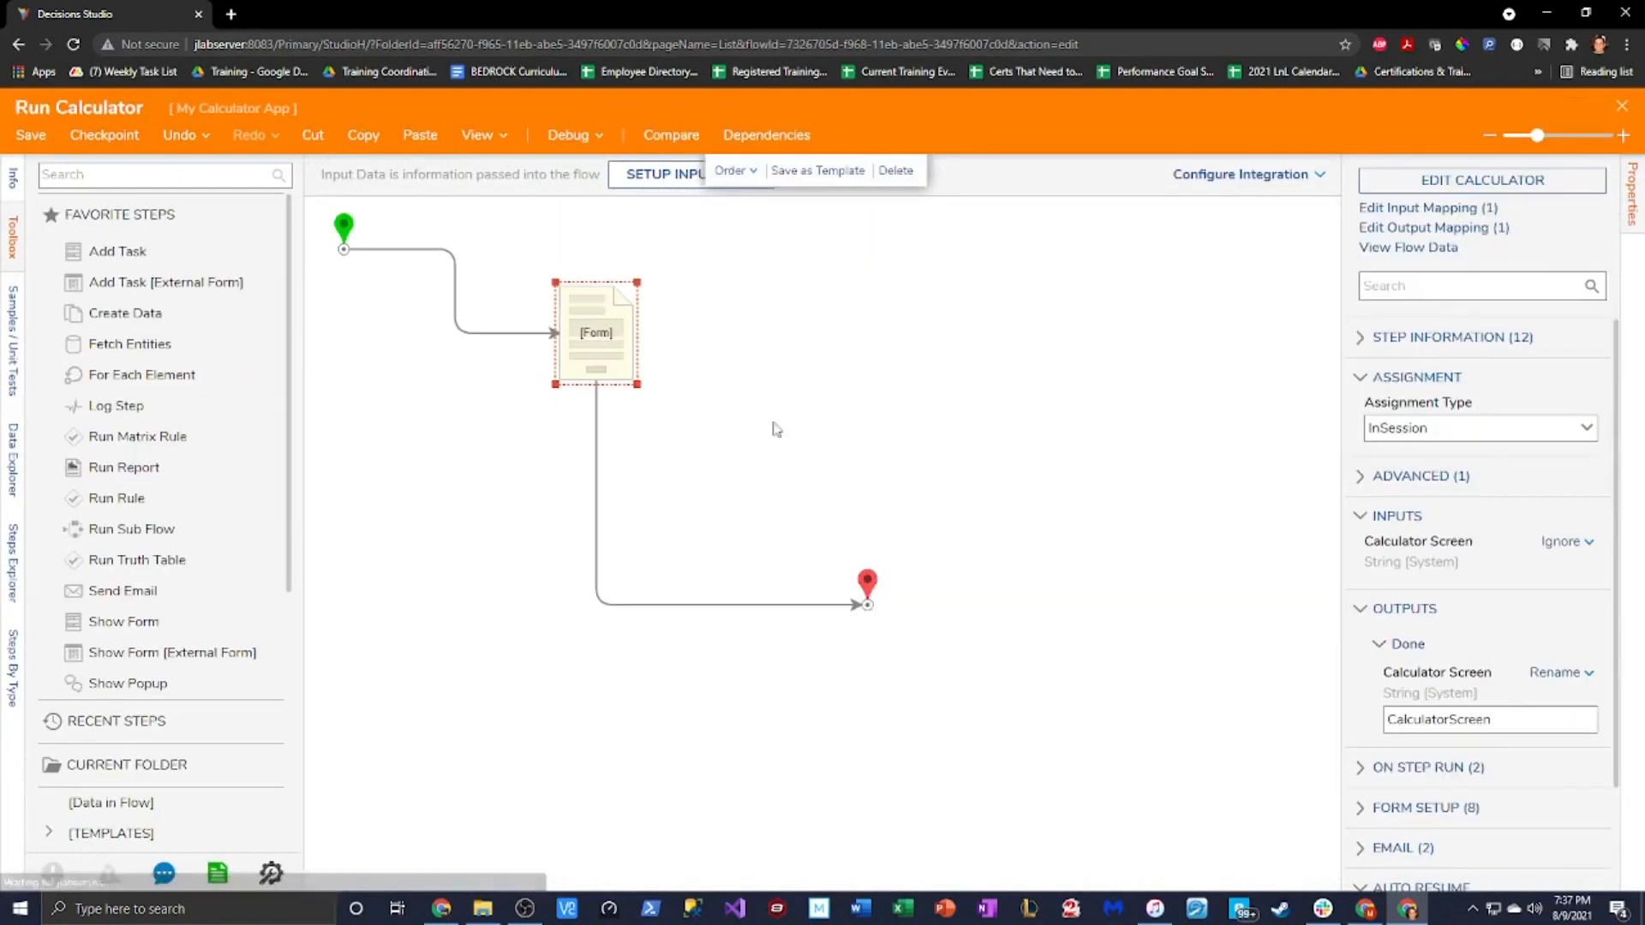
# Start debugging Run Calculator and enter +14+2+24+ on the calculator
pyautogui.click(571, 137)
pyautogui.click(822, 392)
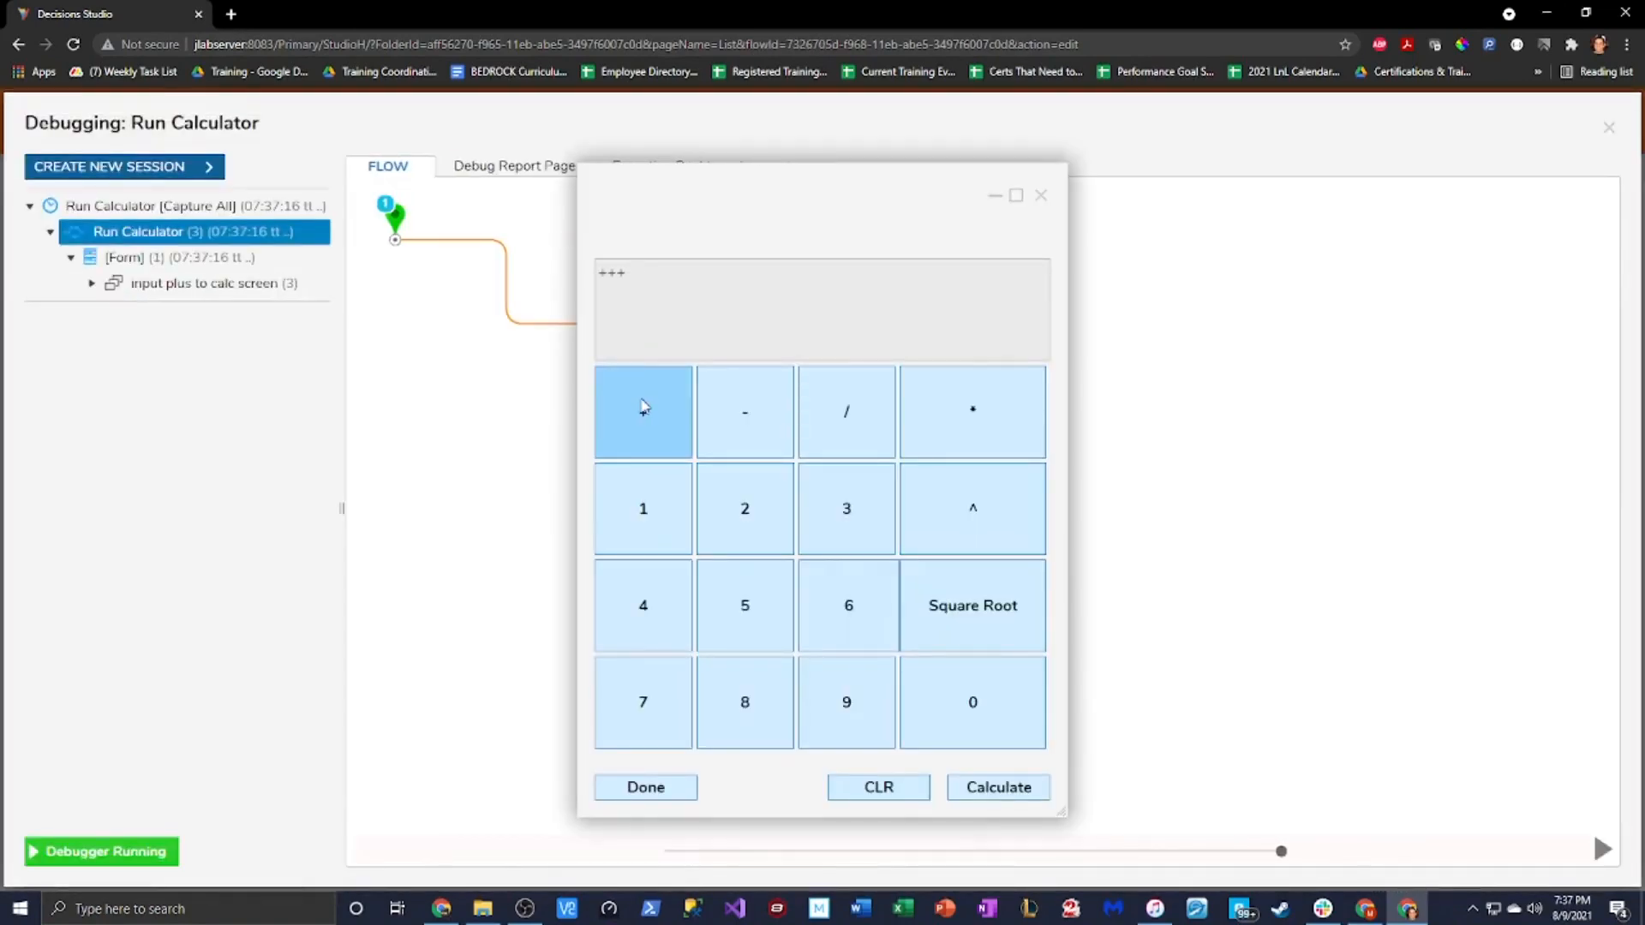
pyautogui.click(644, 407)
pyautogui.click(644, 407)
pyautogui.click(651, 511)
pyautogui.click(649, 591)
pyautogui.click(658, 429)
pyautogui.click(658, 429)
pyautogui.click(727, 514)
pyautogui.click(643, 412)
pyautogui.click(745, 509)
pyautogui.click(643, 605)
pyautogui.click(644, 412)
# Enter 2+1454+ and more digits, then finish the test run and close the debugger
pyautogui.click(757, 545)
pyautogui.click(644, 412)
pyautogui.click(644, 509)
pyautogui.click(644, 605)
pyautogui.click(744, 605)
pyautogui.click(643, 605)
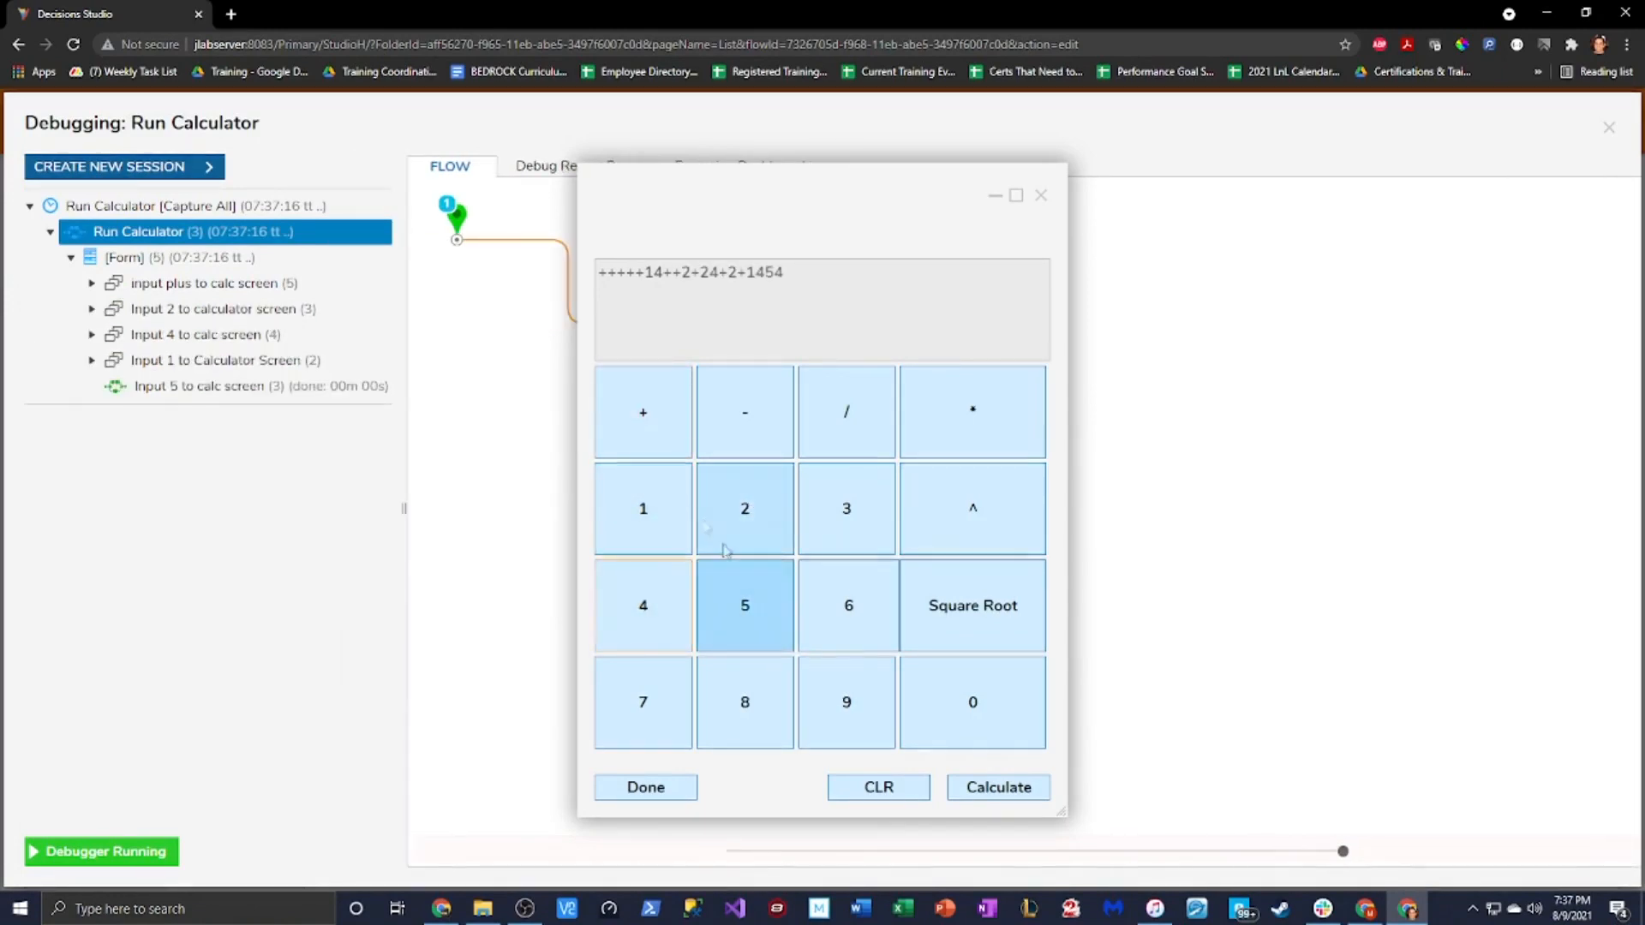
pyautogui.click(644, 412)
pyautogui.click(644, 412)
pyautogui.click(644, 412)
pyautogui.click(737, 519)
pyautogui.click(737, 520)
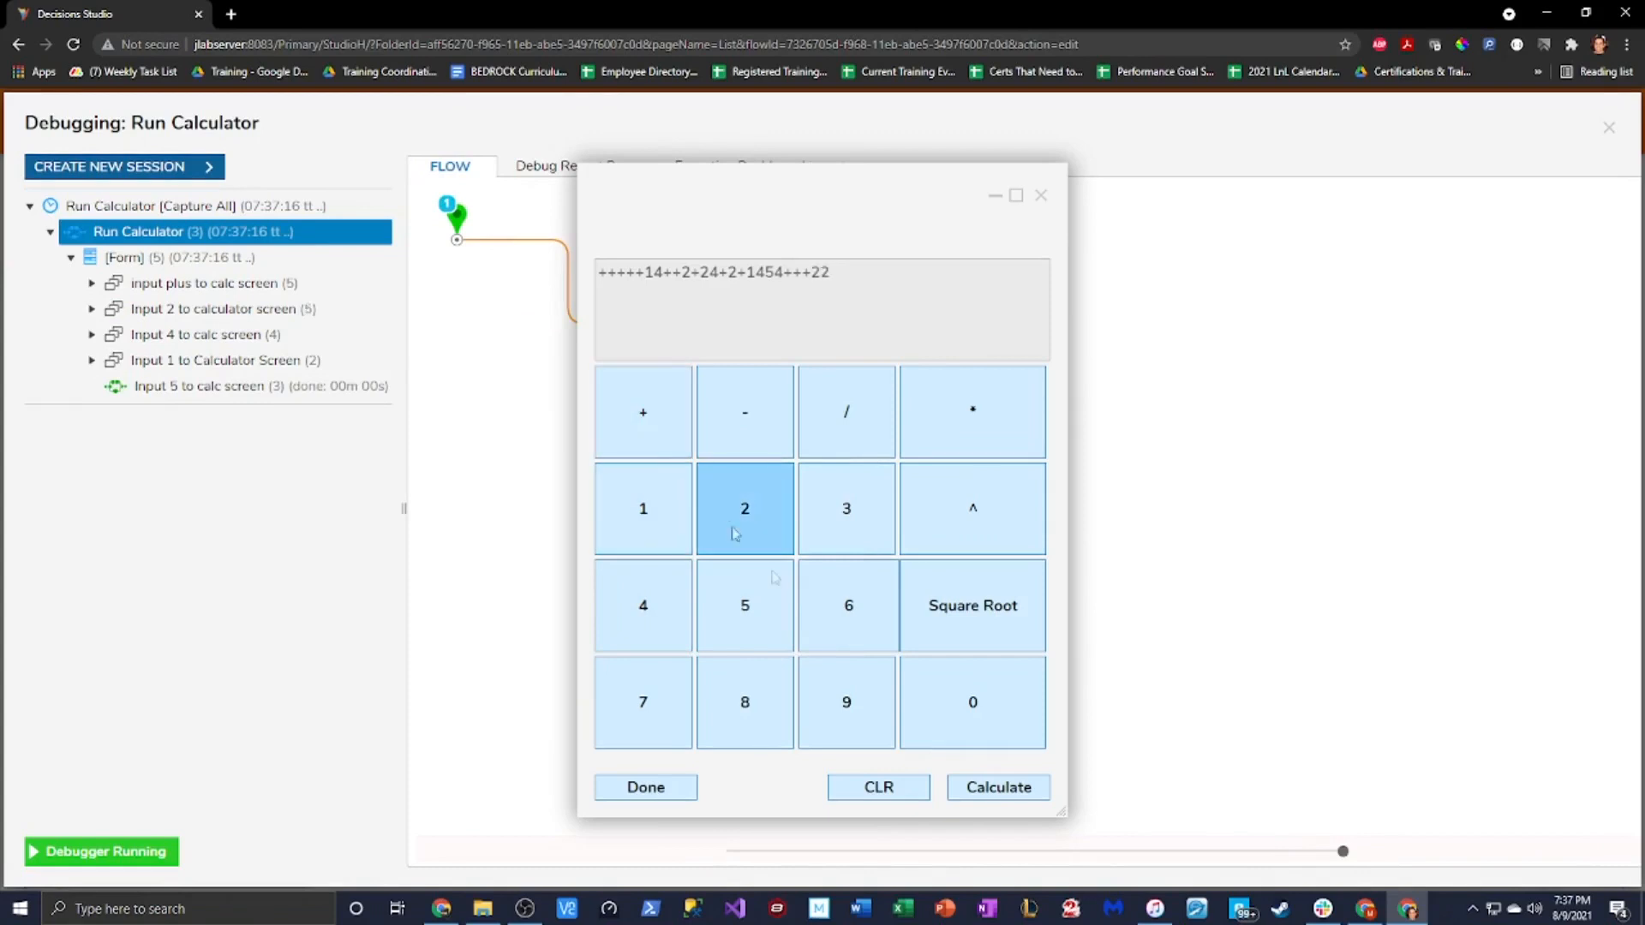
pyautogui.click(682, 788)
pyautogui.click(1609, 127)
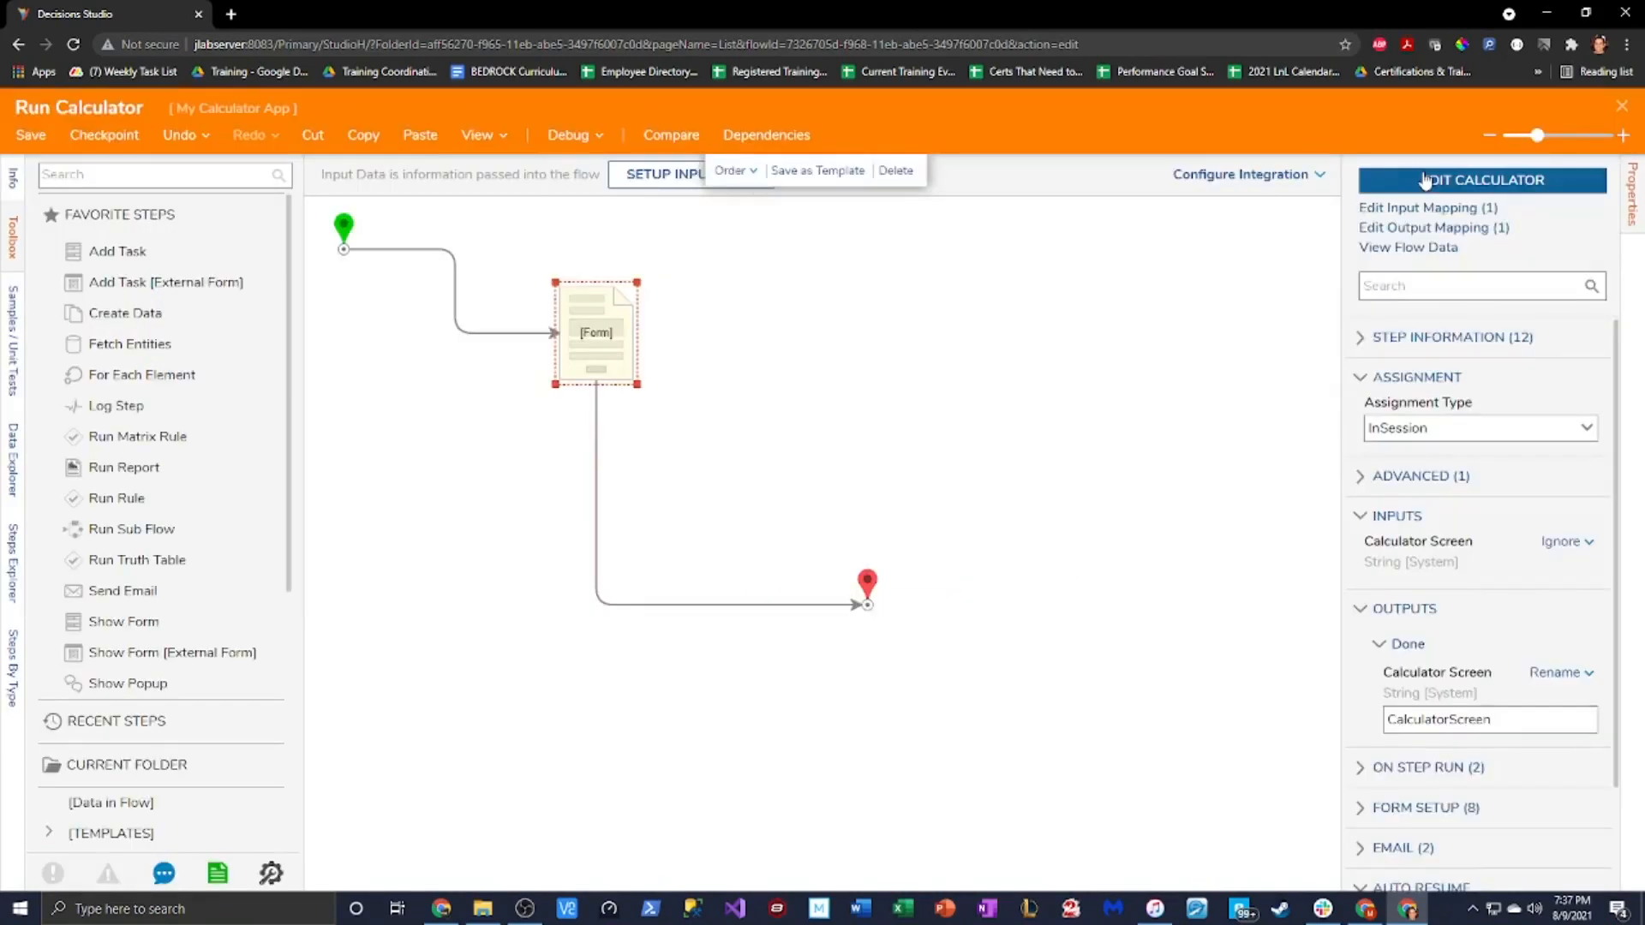
# Relabel the Square Root button '.' and rename it Decimal Point EventButton
pyautogui.click(1405, 182)
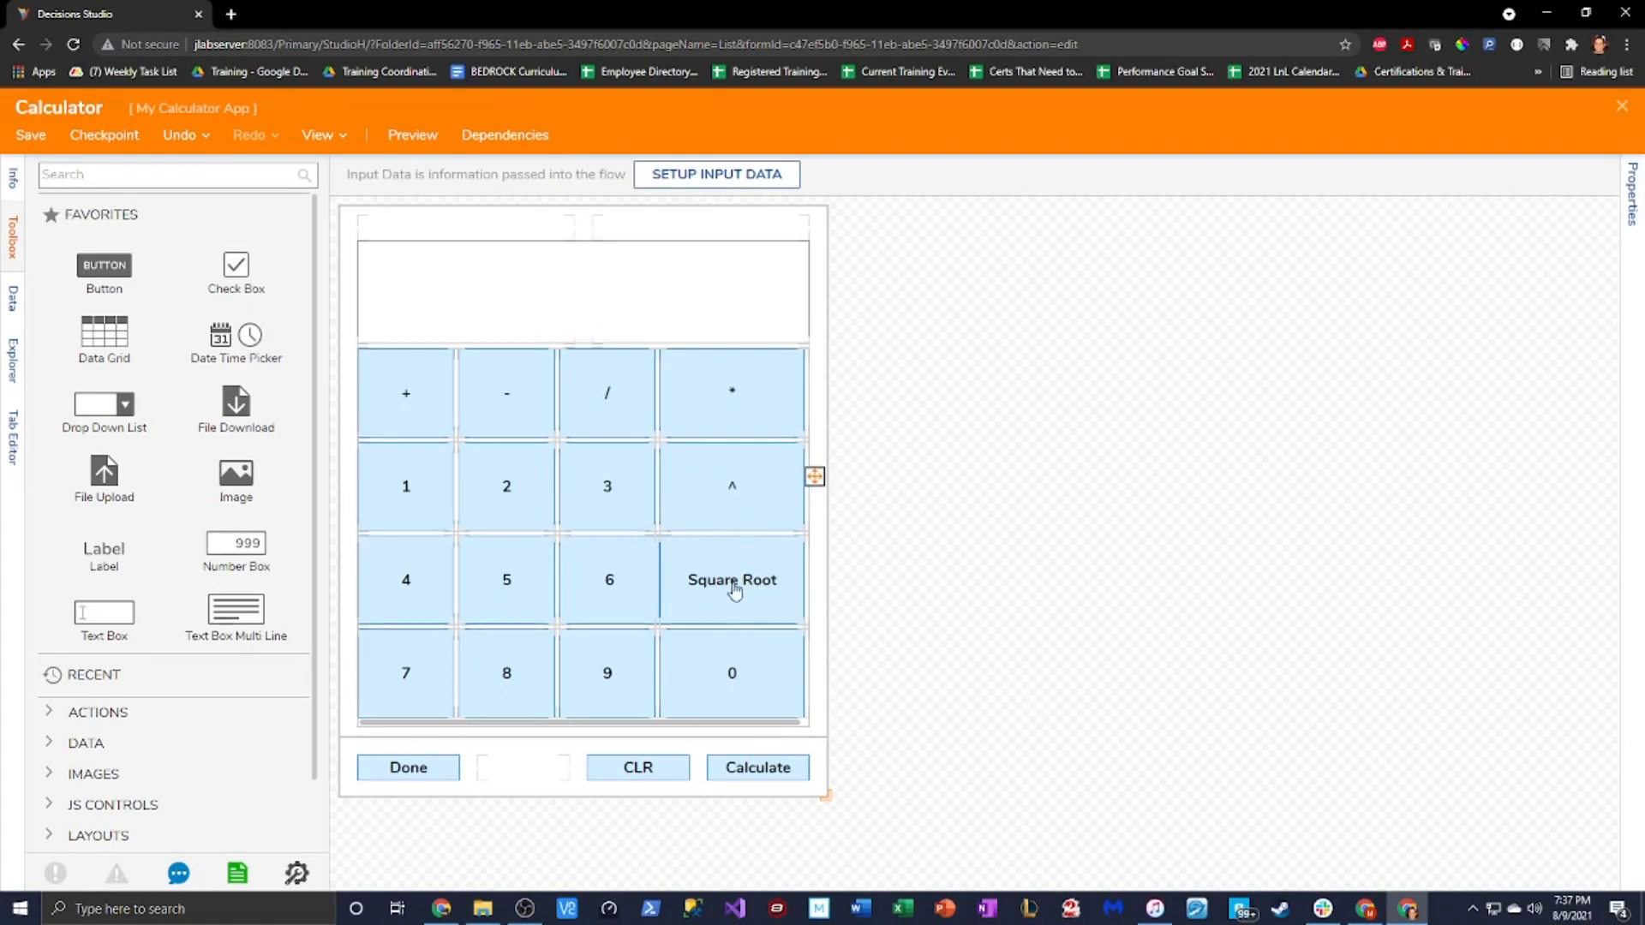
pyautogui.click(778, 590)
pyautogui.click(1371, 381)
pyautogui.hotkey('ctrl', 'a')
pyautogui.press('BackSpace')
pyautogui.write('.')
pyautogui.hotkey('shift', 'Tab')
pyautogui.press('Home')
pyautogui.press('Delete')
pyautogui.press('Delete')
pyautogui.write('Decima')
pyautogui.write('l Point')
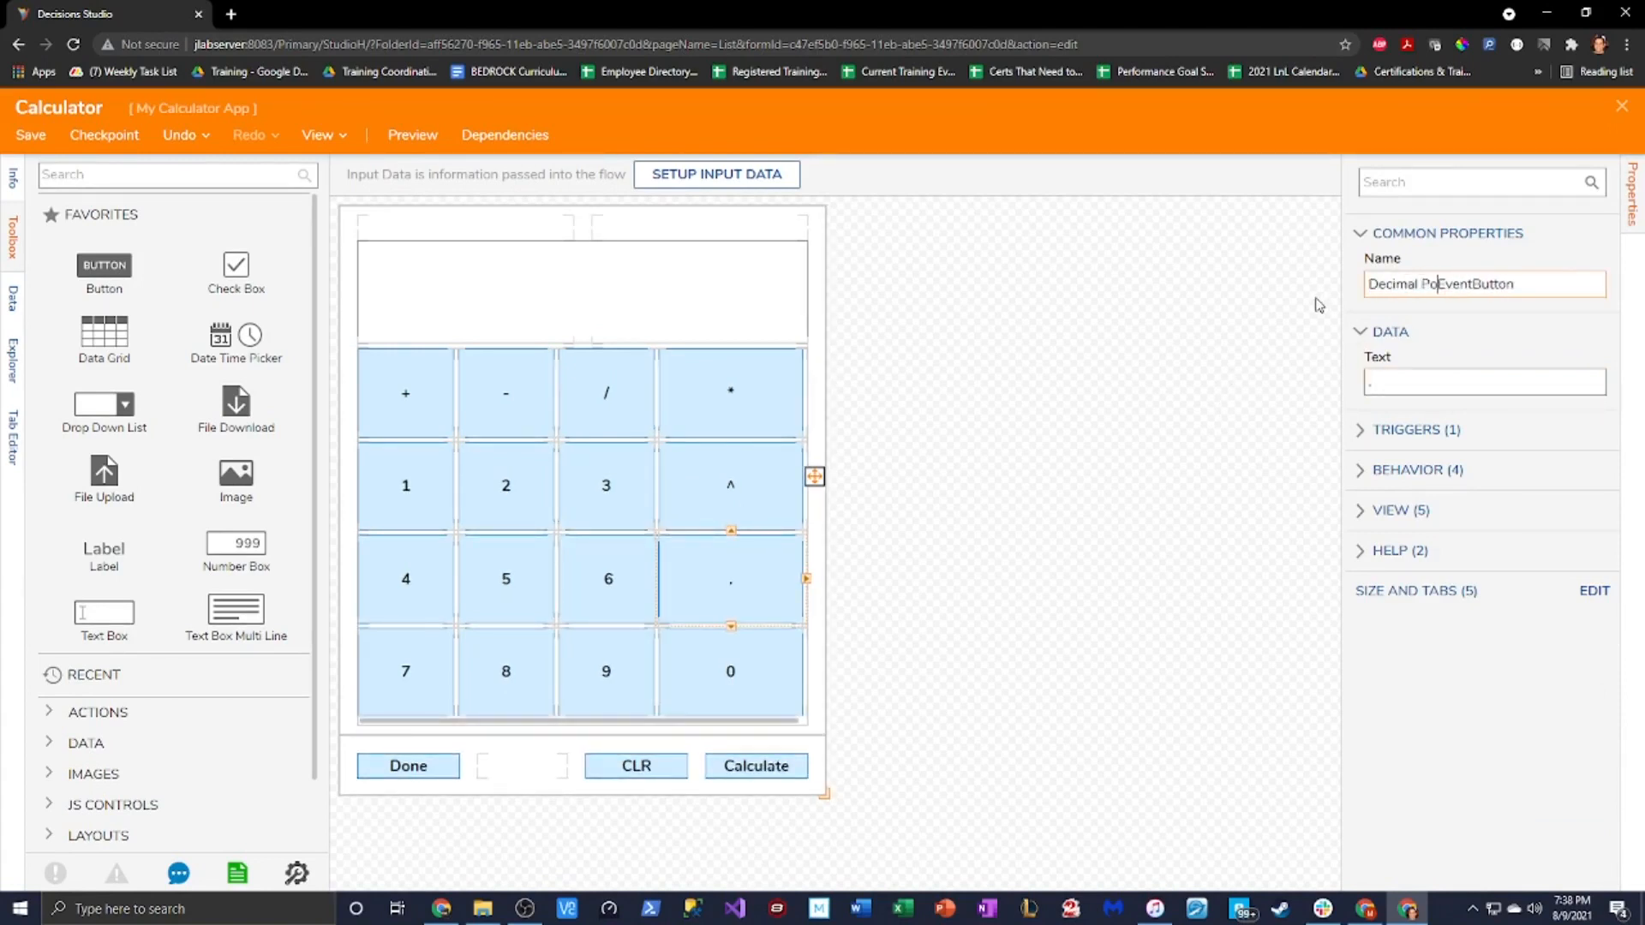
pyautogui.click(934, 638)
# Turn off Use Form Font and set the button's label font size to 24 px
pyautogui.click(713, 597)
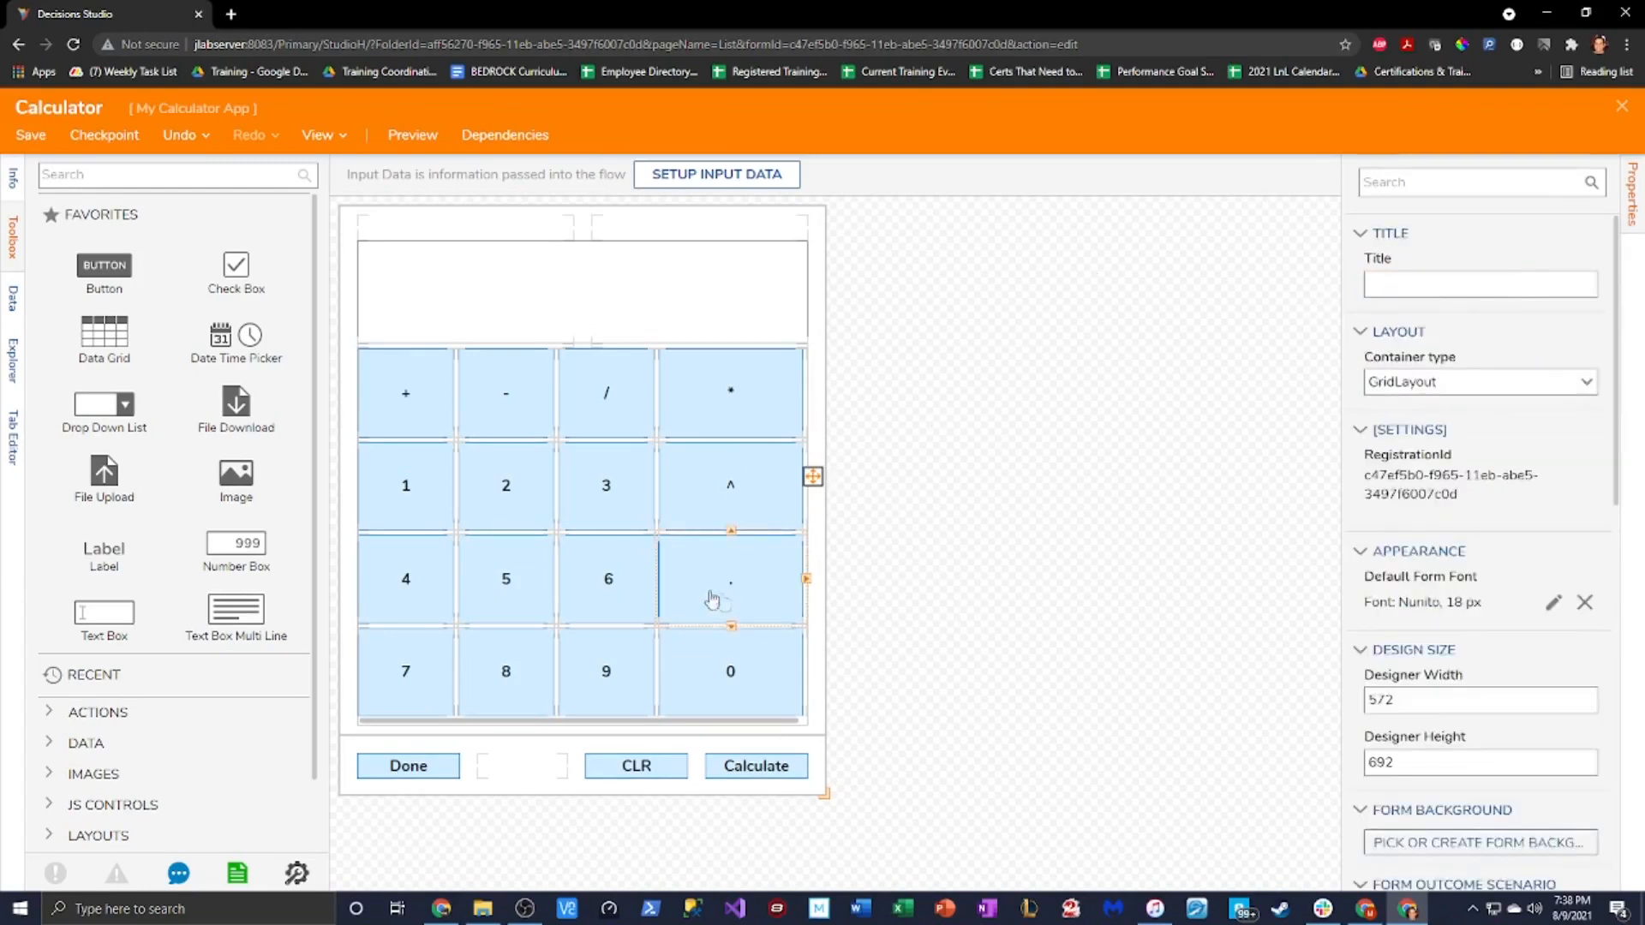
pyautogui.click(1363, 512)
pyautogui.click(1374, 598)
pyautogui.click(1560, 624)
pyautogui.click(700, 483)
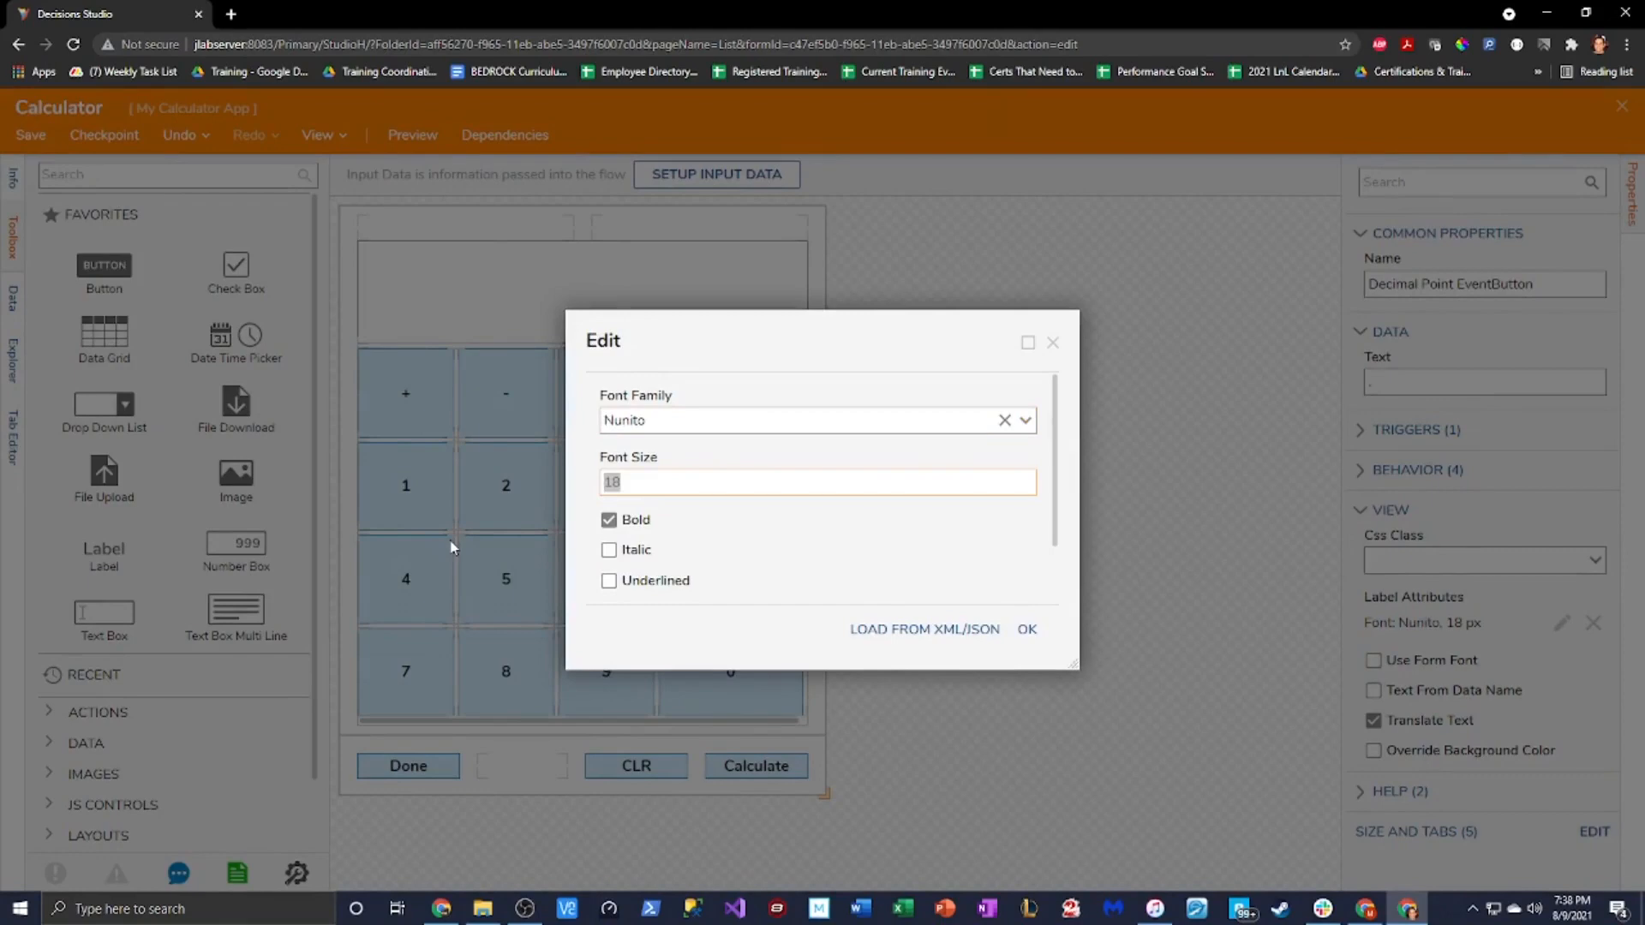
pyautogui.click(1026, 629)
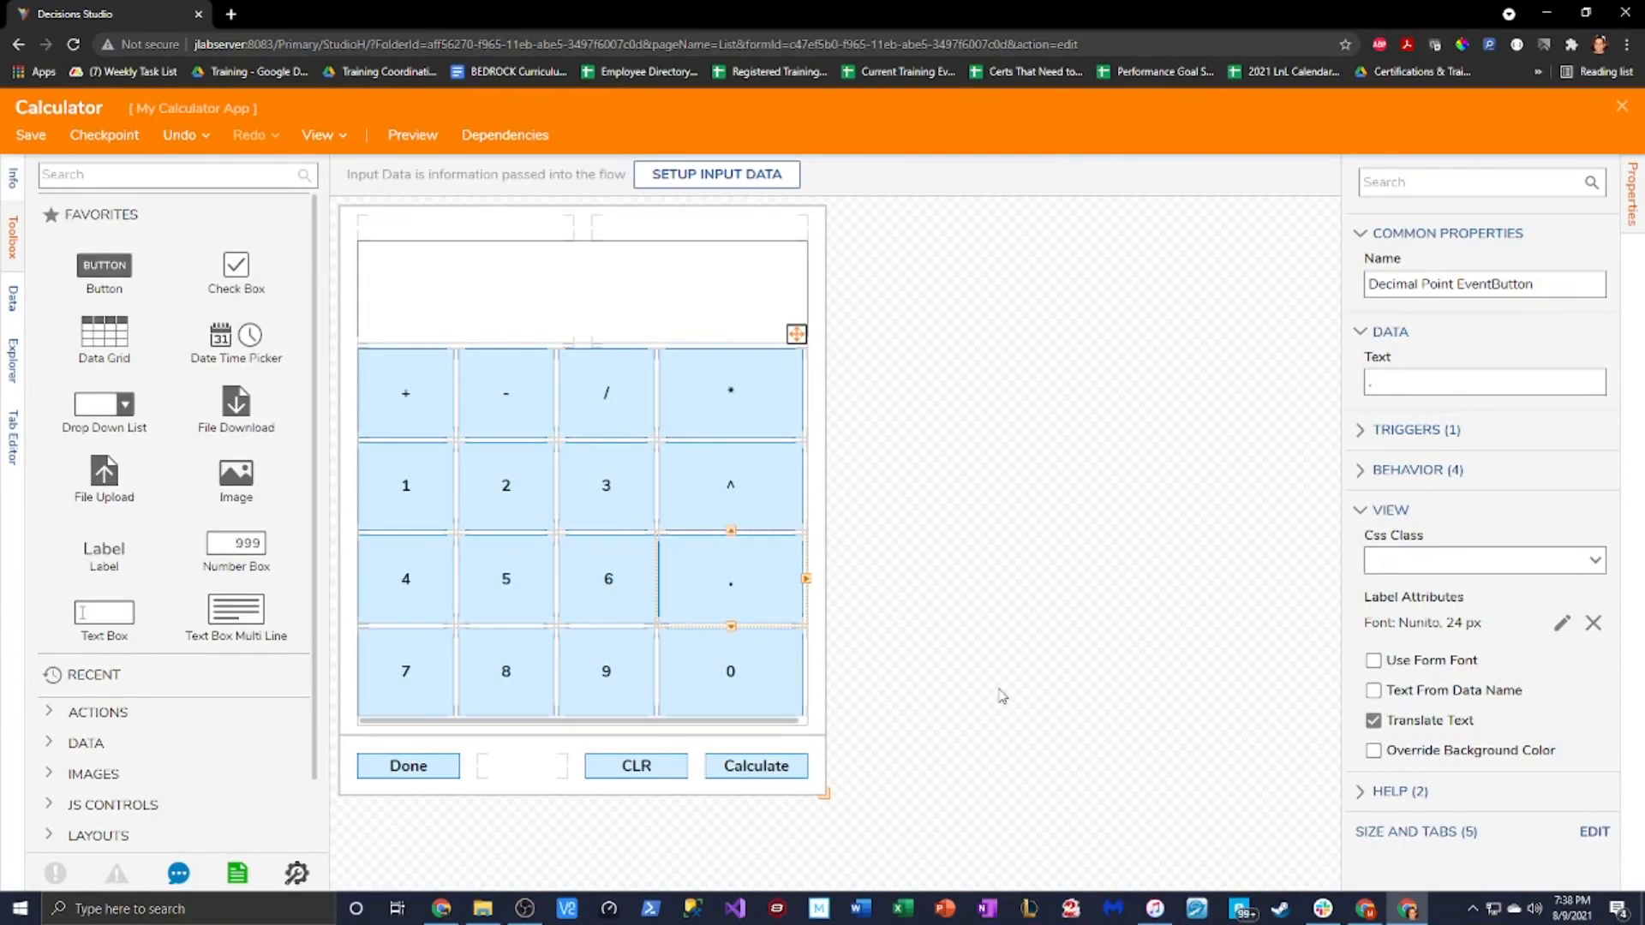
# Expand the Decimal Point EventButton trigger options for the new form flow
pyautogui.click(1090, 572)
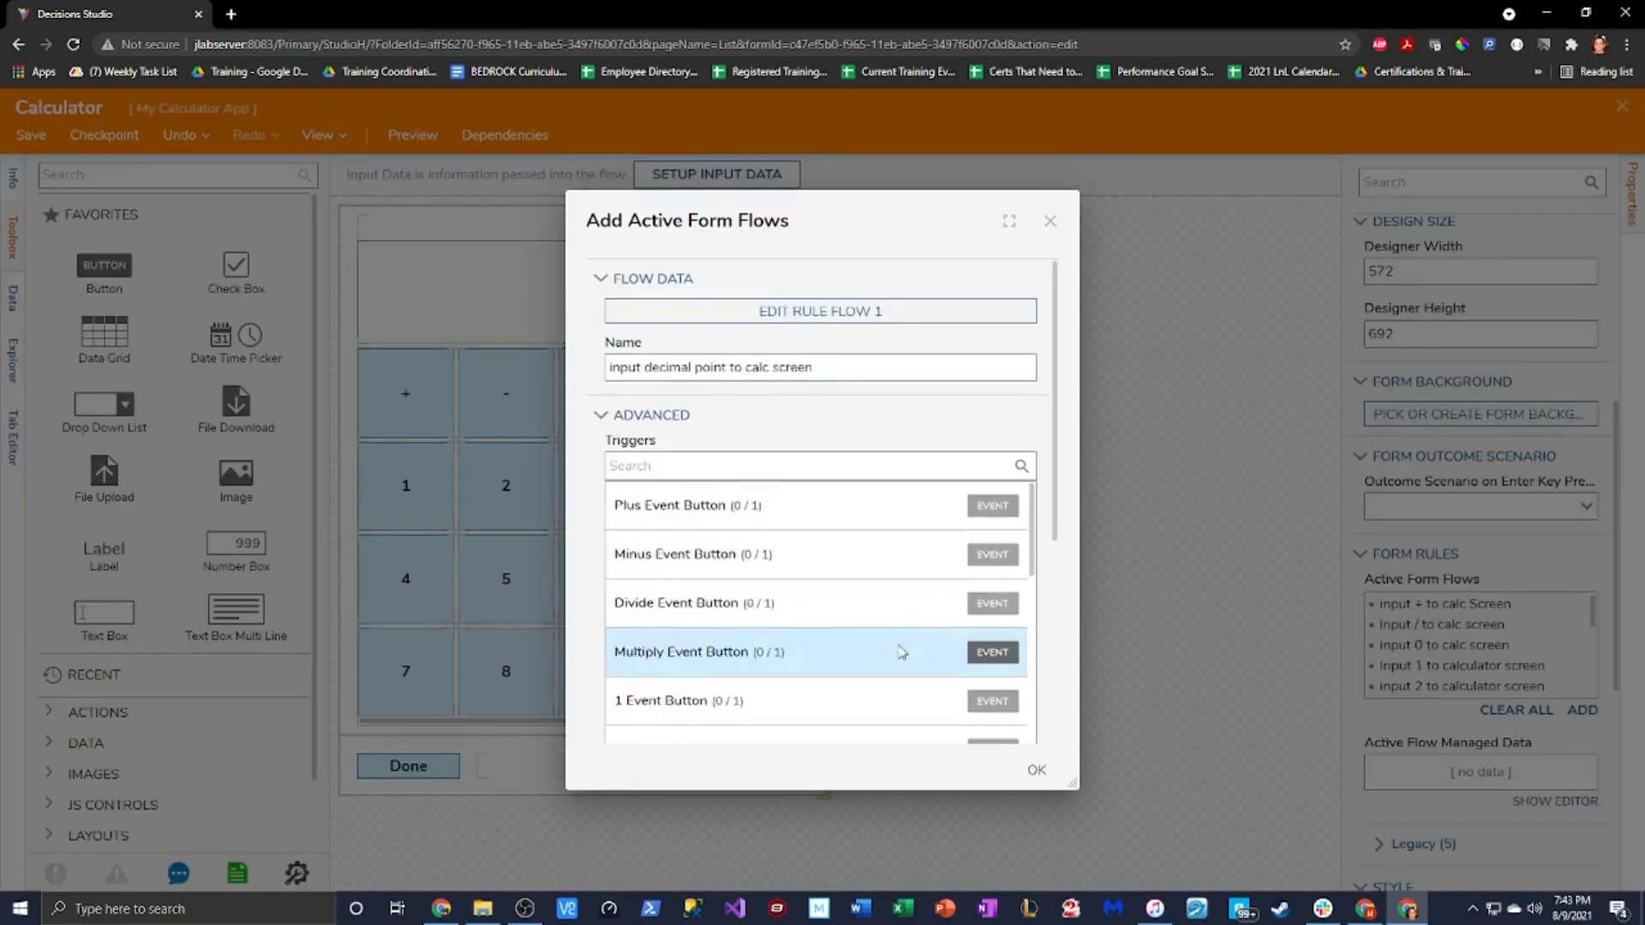
pyautogui.scroll(-8, 900, 652)
pyautogui.click(754, 639)
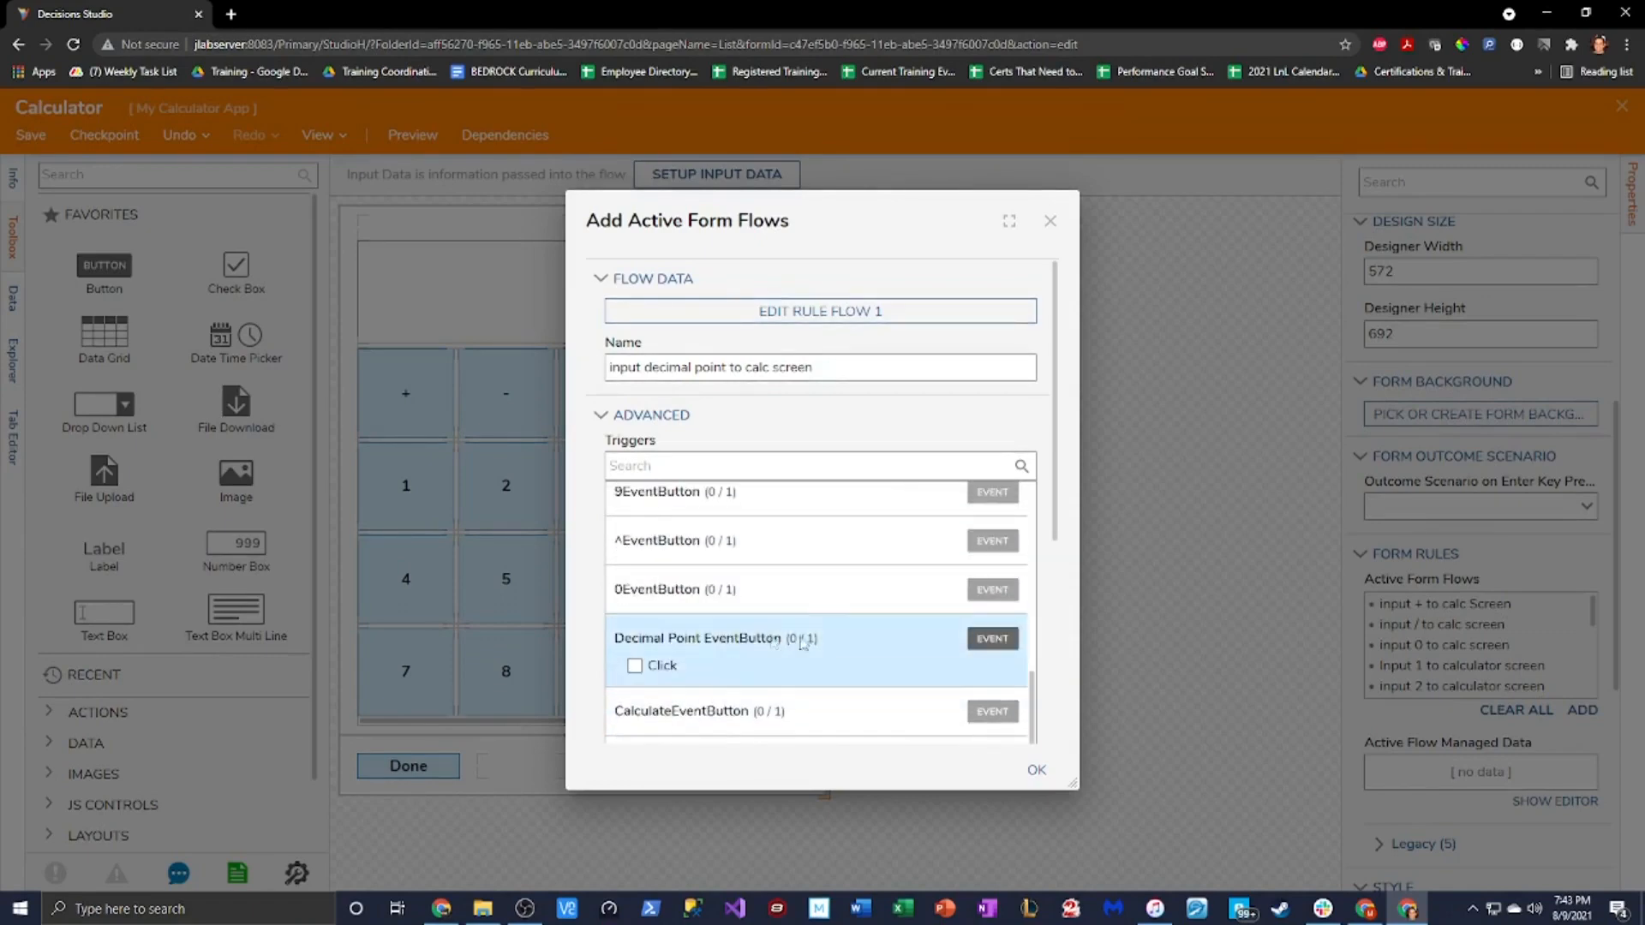
# Run the flow on Decimal Point EventButton Click, then save and close the form
pyautogui.click(635, 666)
pyautogui.click(1036, 770)
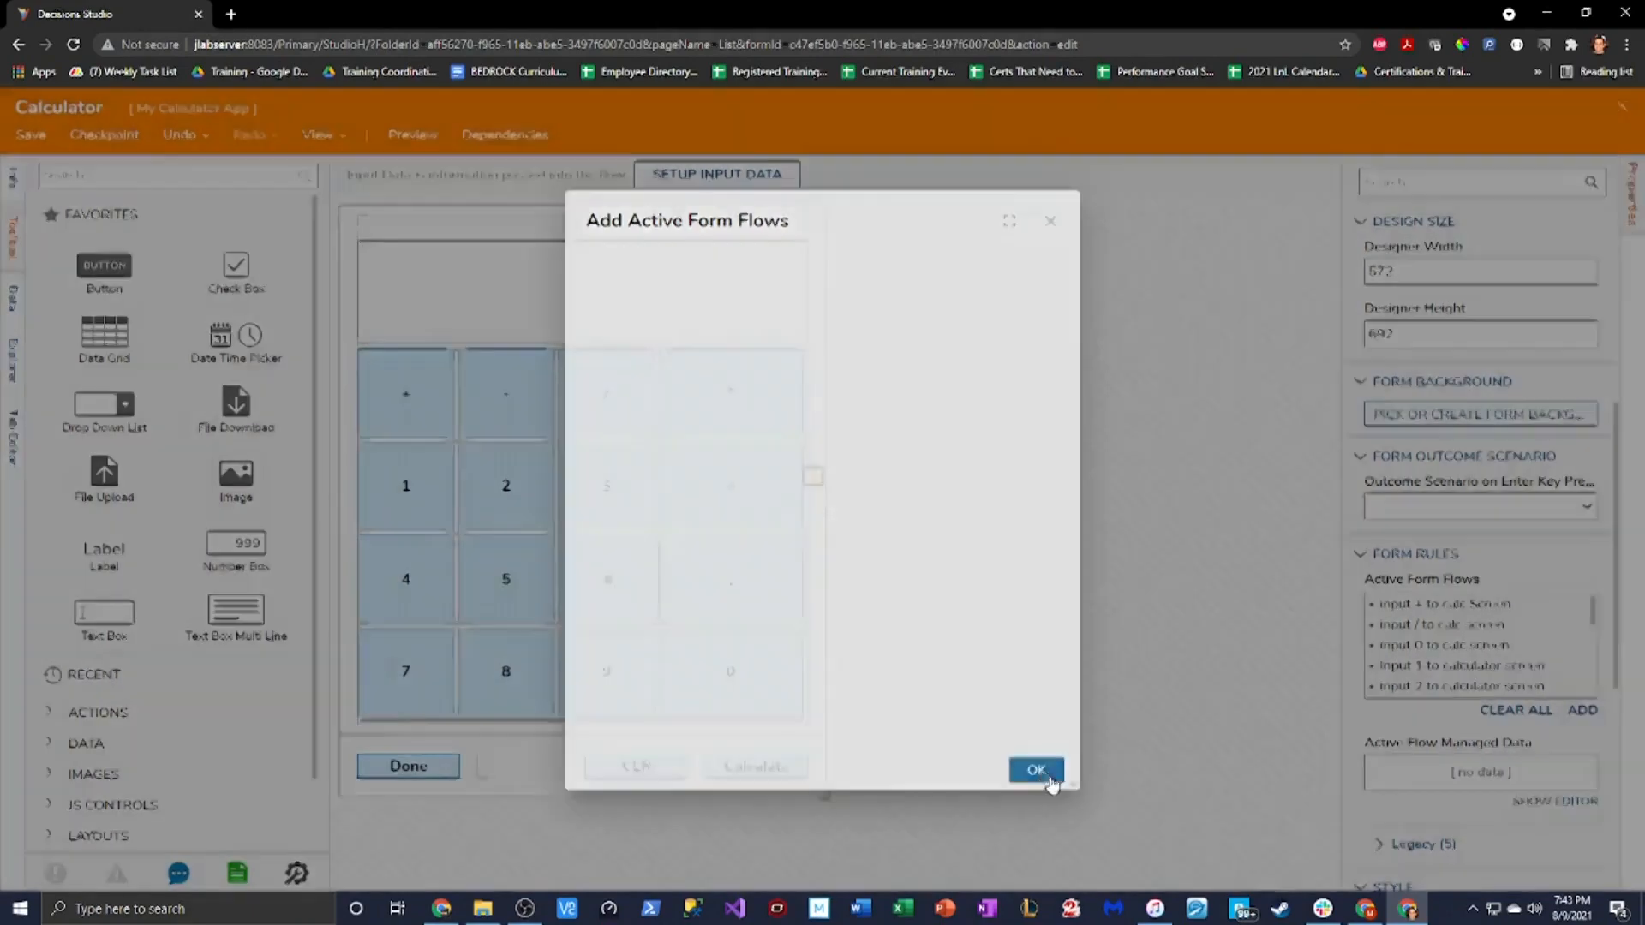
pyautogui.click(31, 135)
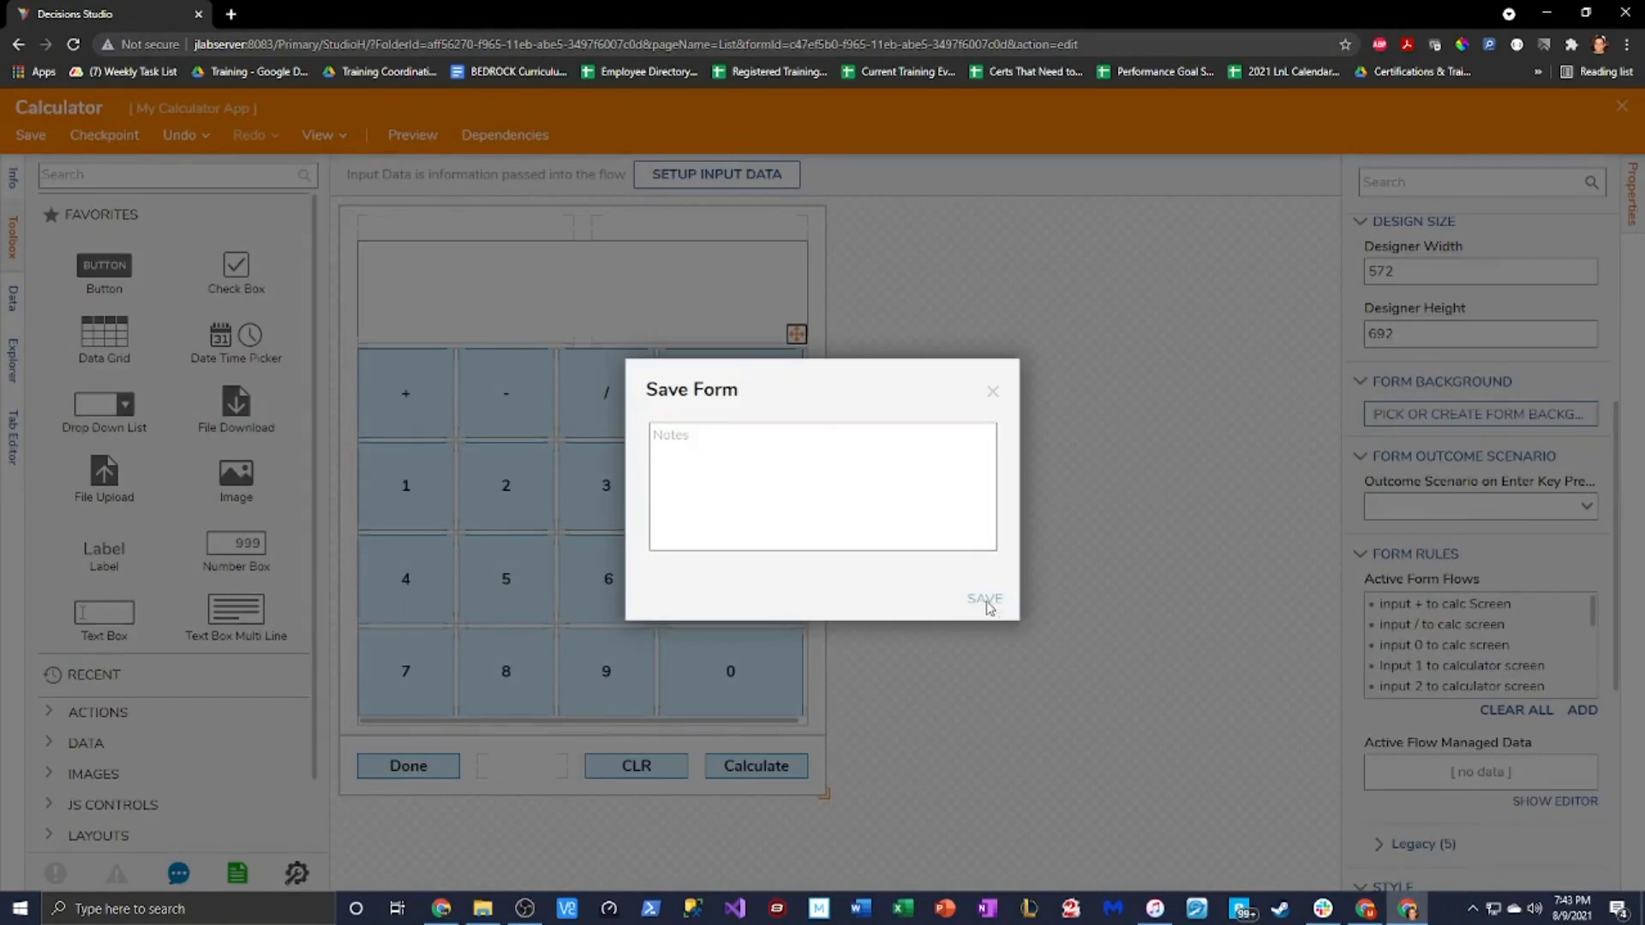
pyautogui.click(983, 599)
pyautogui.click(1622, 107)
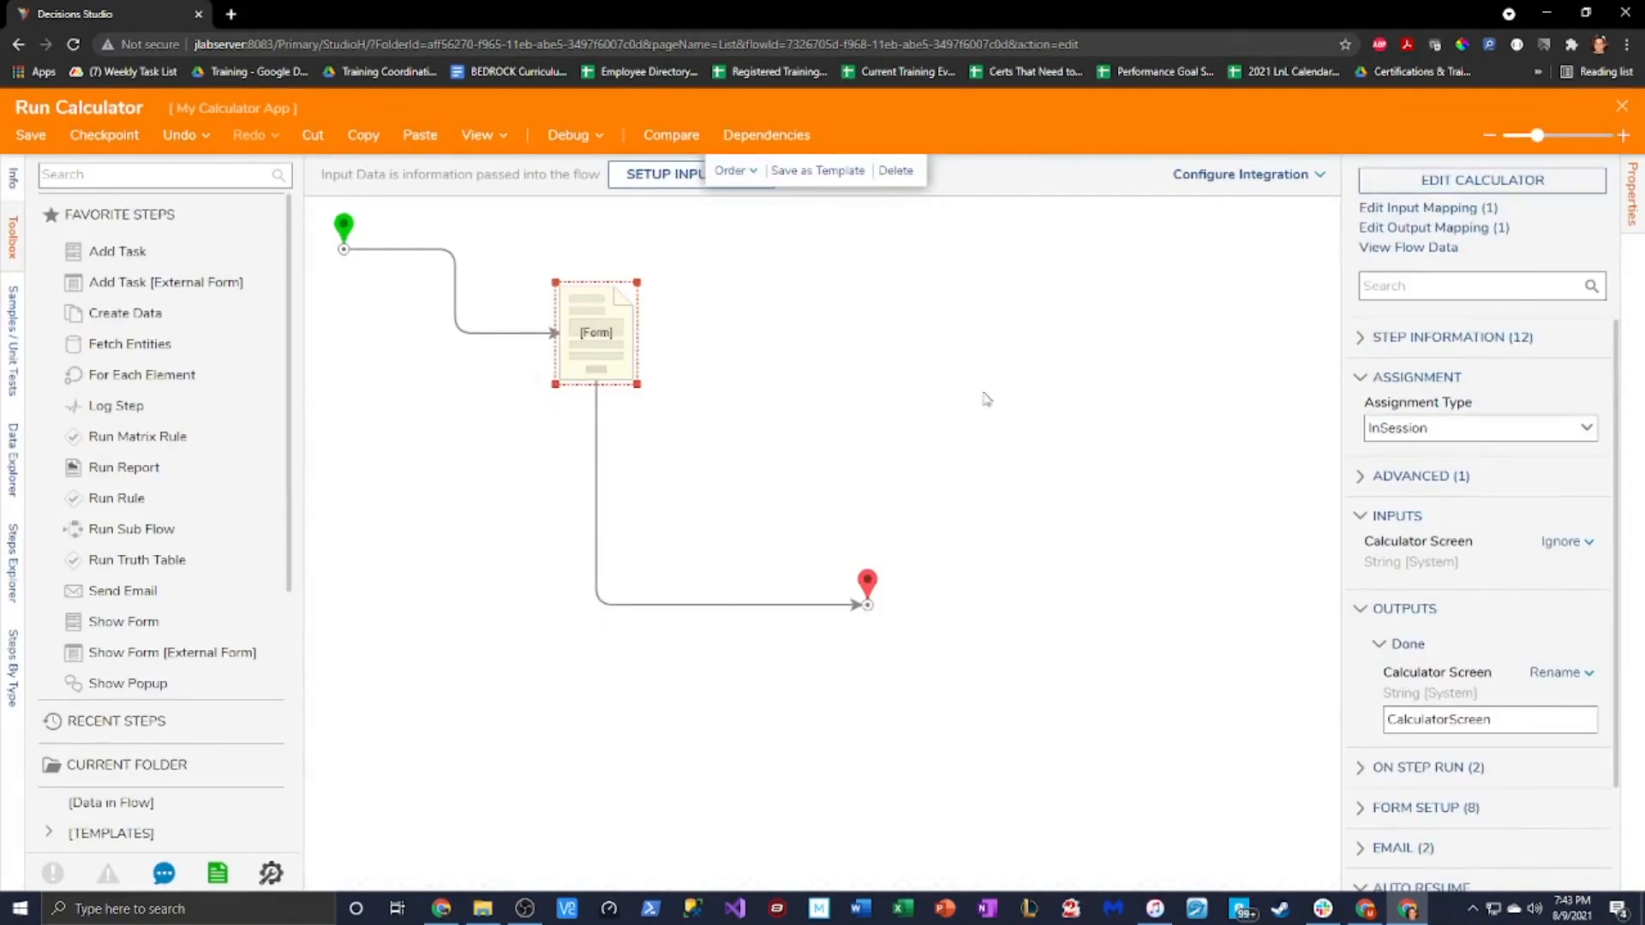
# Start debugging Run Calculator and enter 1-2/6*5.75 on the calculator
pyautogui.click(568, 134)
pyautogui.click(943, 403)
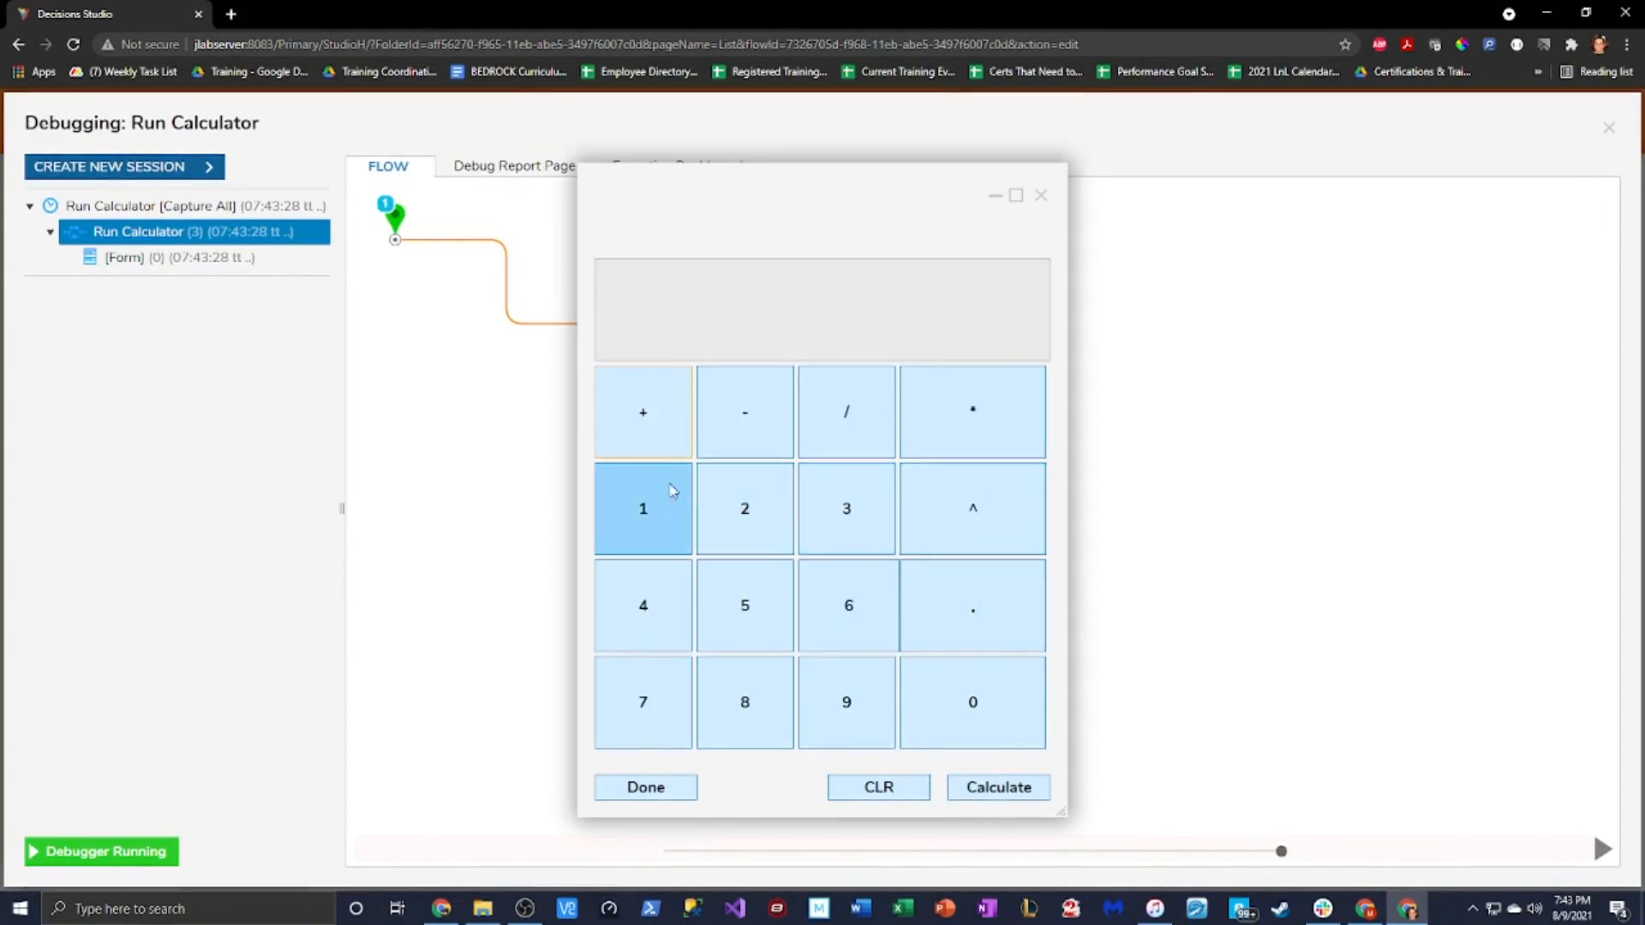
pyautogui.click(671, 485)
pyautogui.click(715, 424)
pyautogui.click(754, 497)
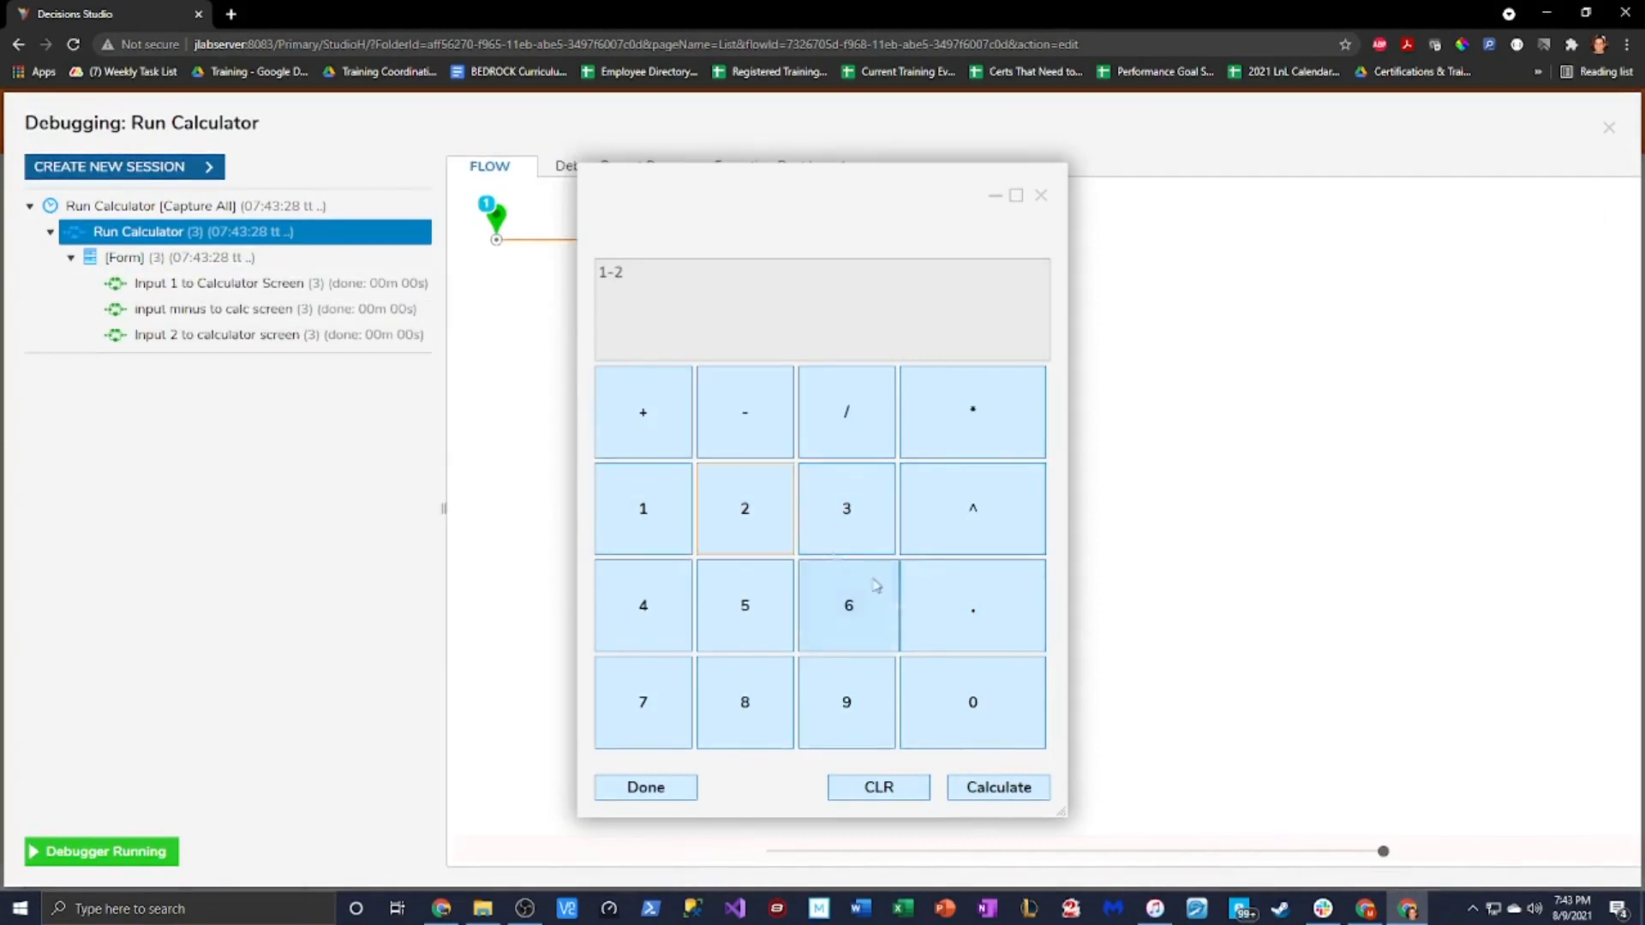
pyautogui.click(844, 415)
pyautogui.click(849, 604)
pyautogui.click(985, 416)
pyautogui.click(742, 632)
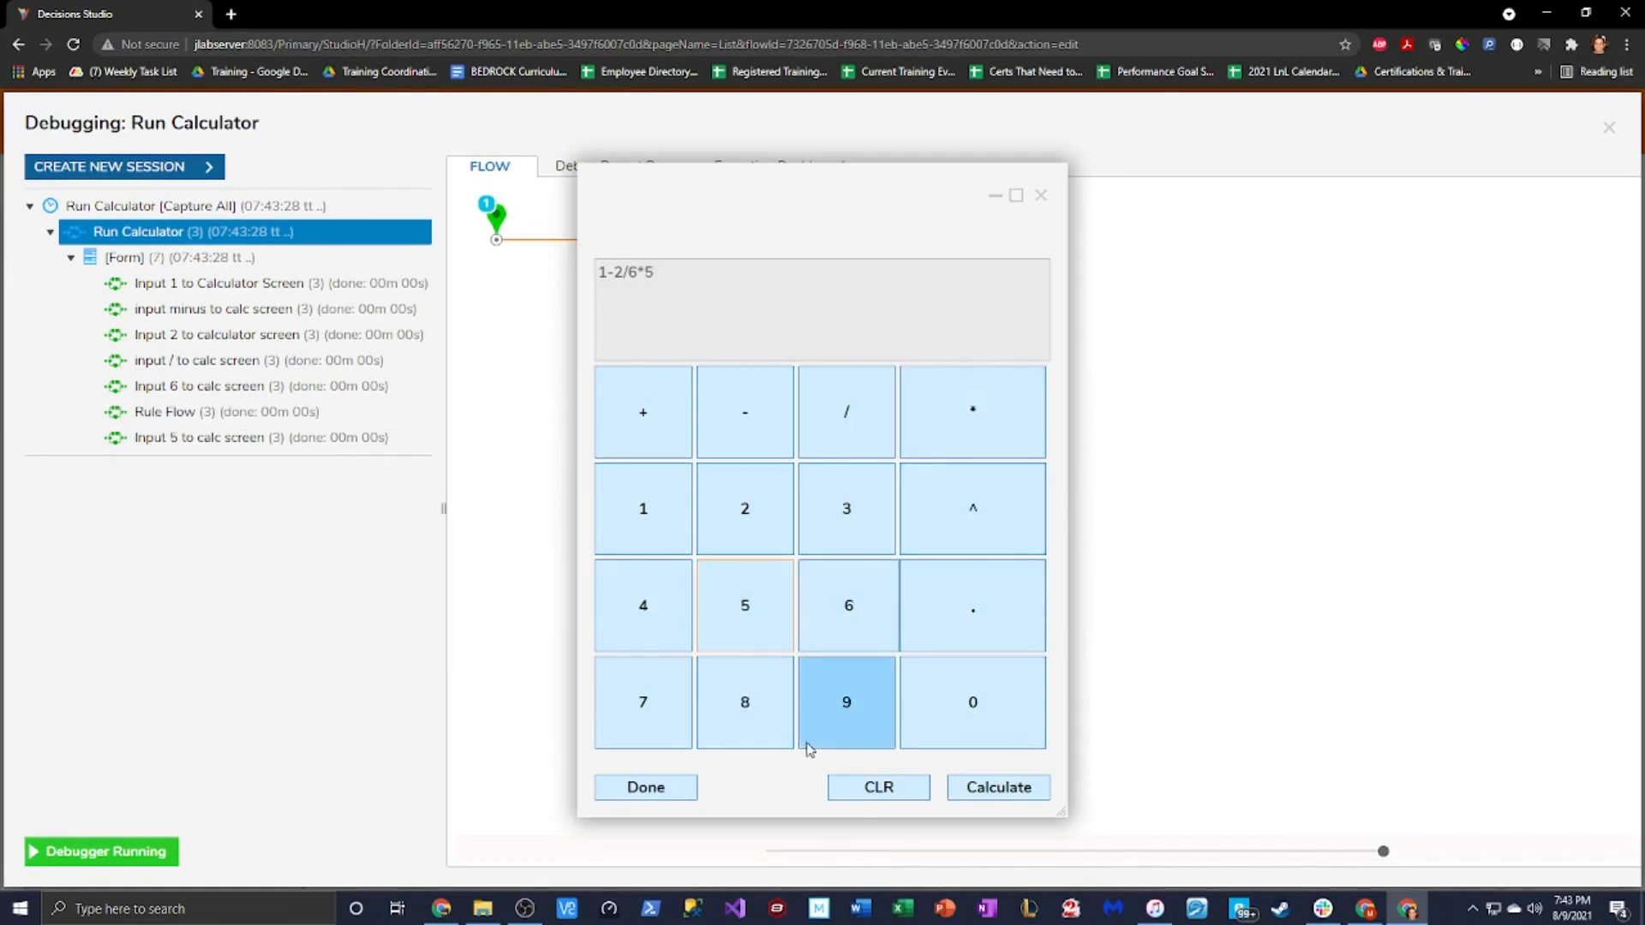
pyautogui.click(973, 608)
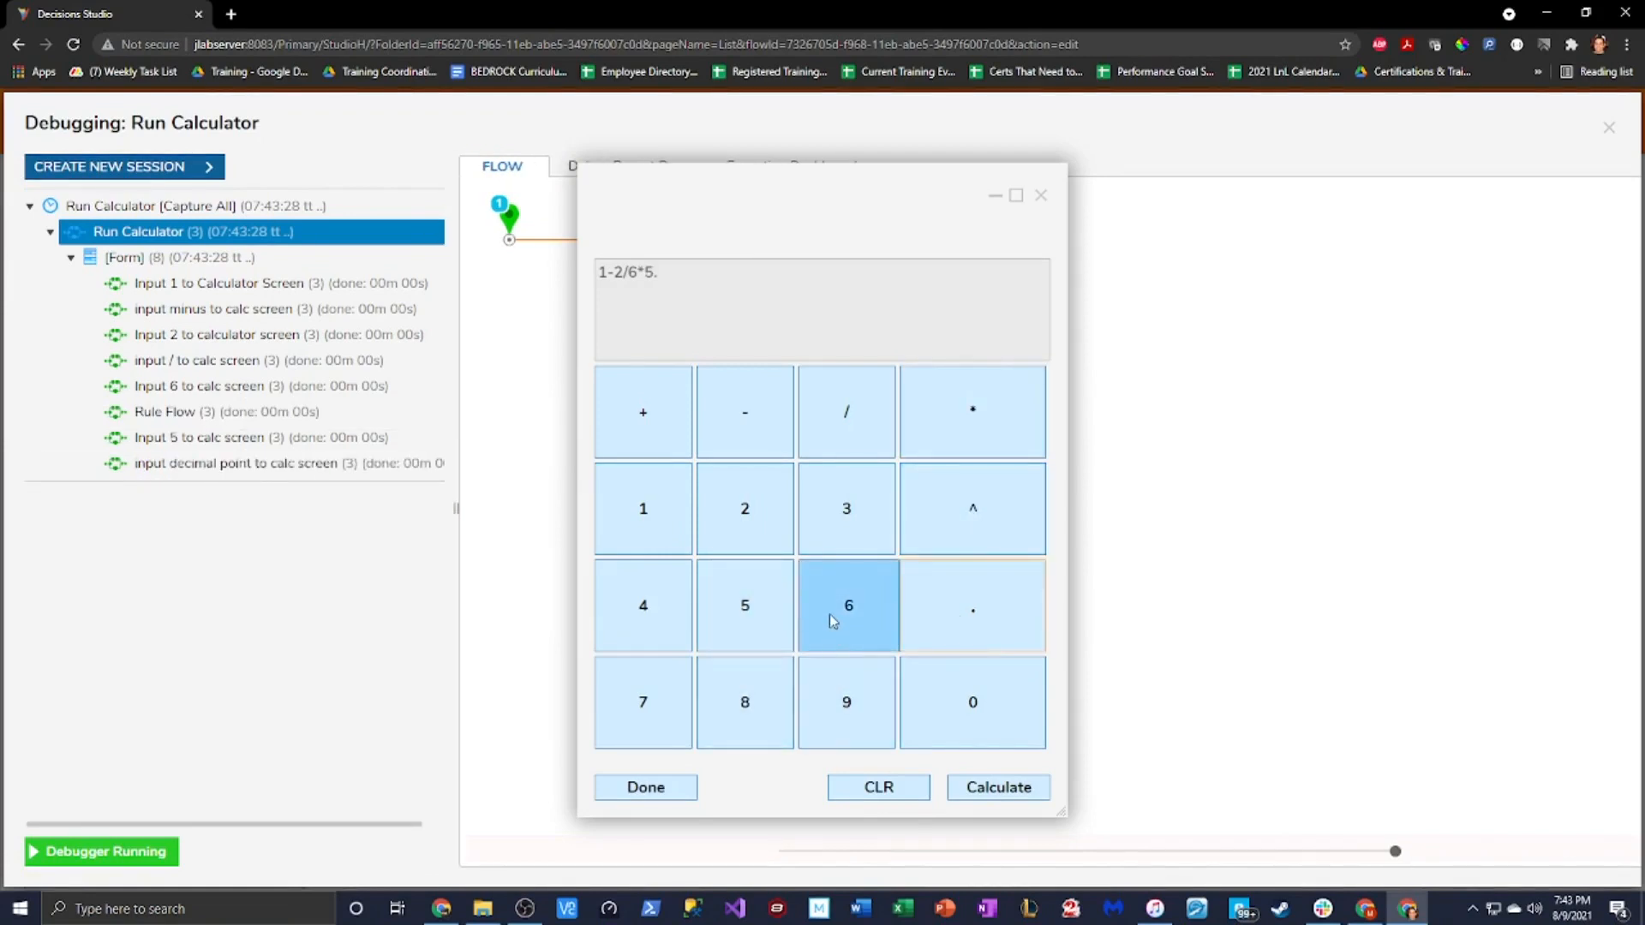
pyautogui.click(642, 690)
pyautogui.click(758, 614)
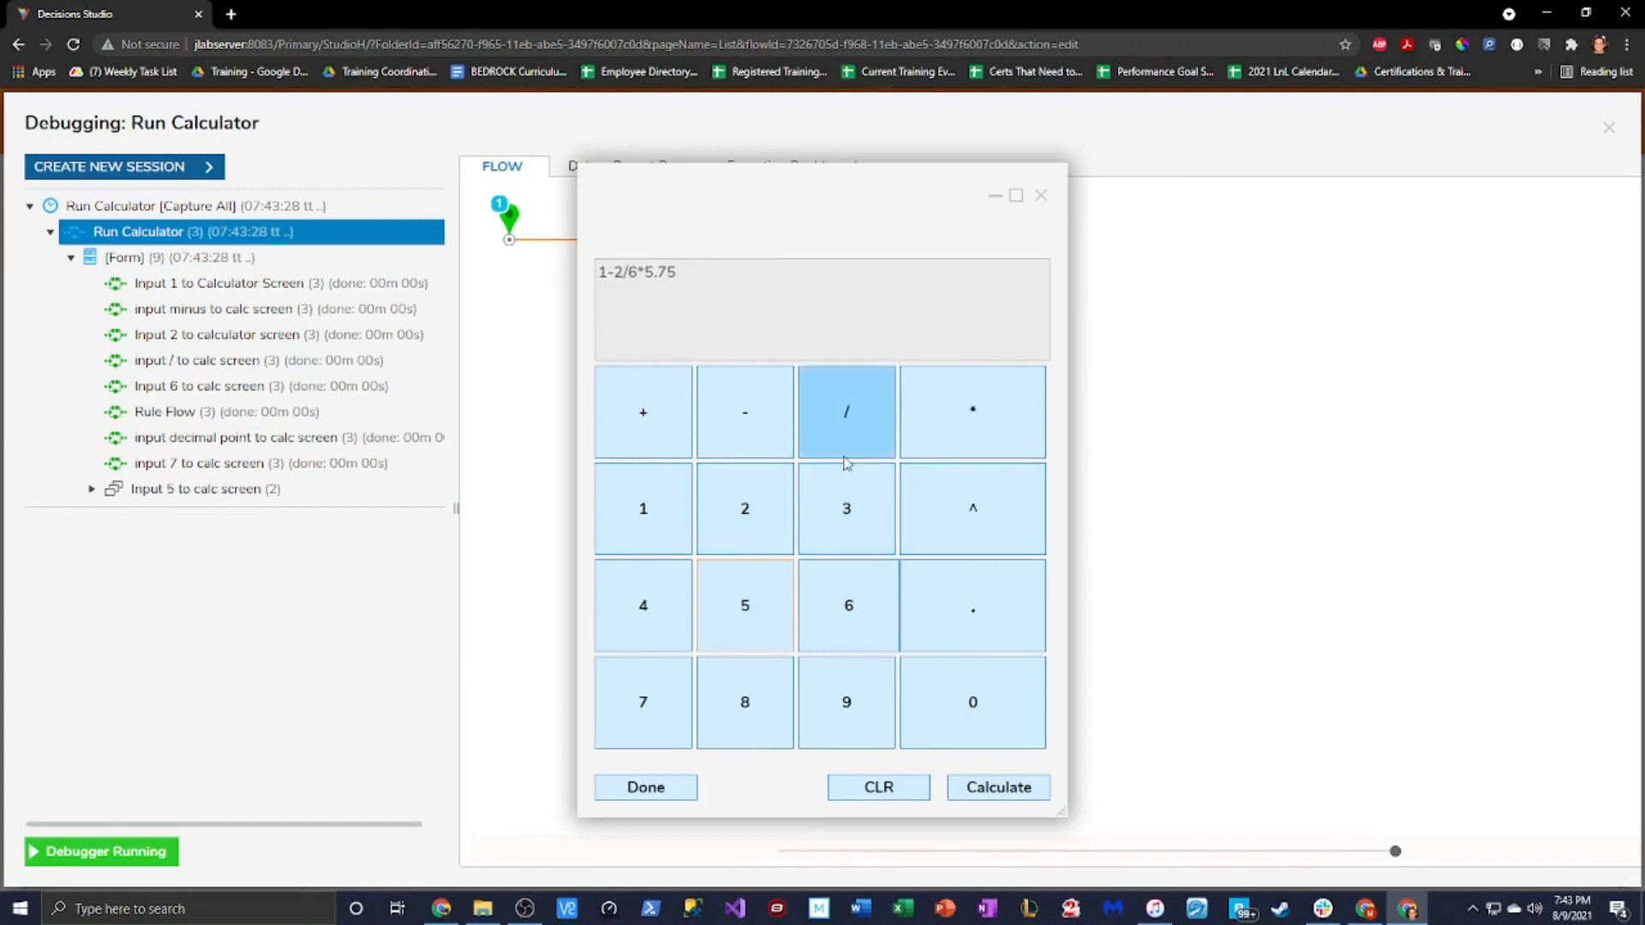
# Apply ^ and Calculate on the expression, then close the running calculator
pyautogui.click(970, 511)
pyautogui.click(1004, 795)
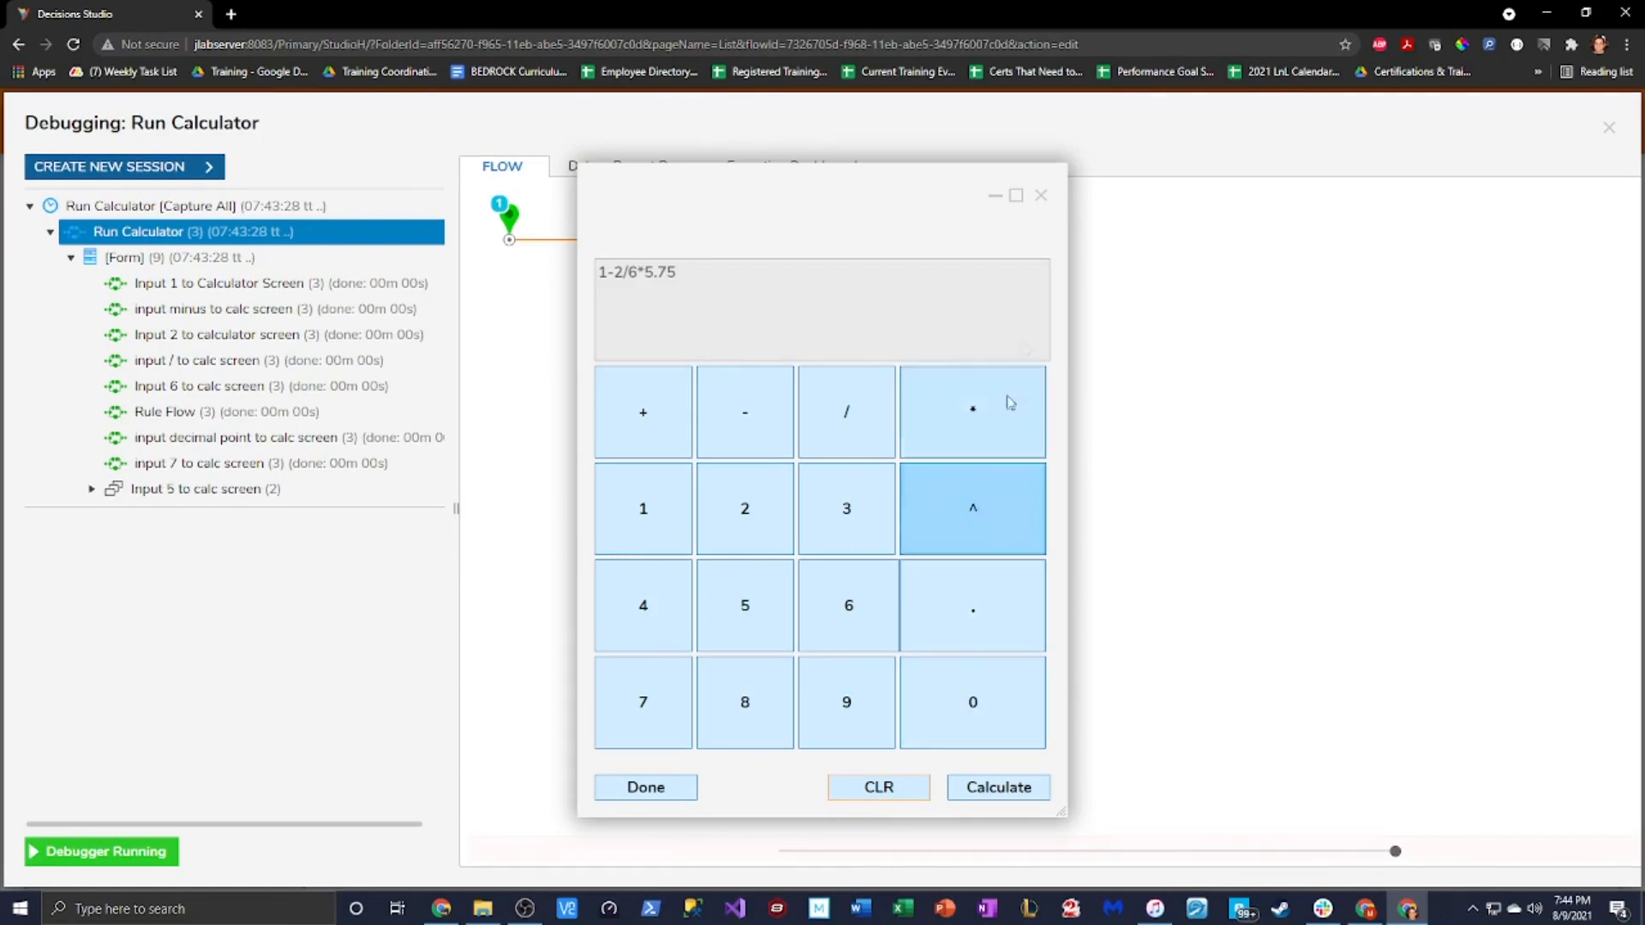
pyautogui.click(1041, 196)
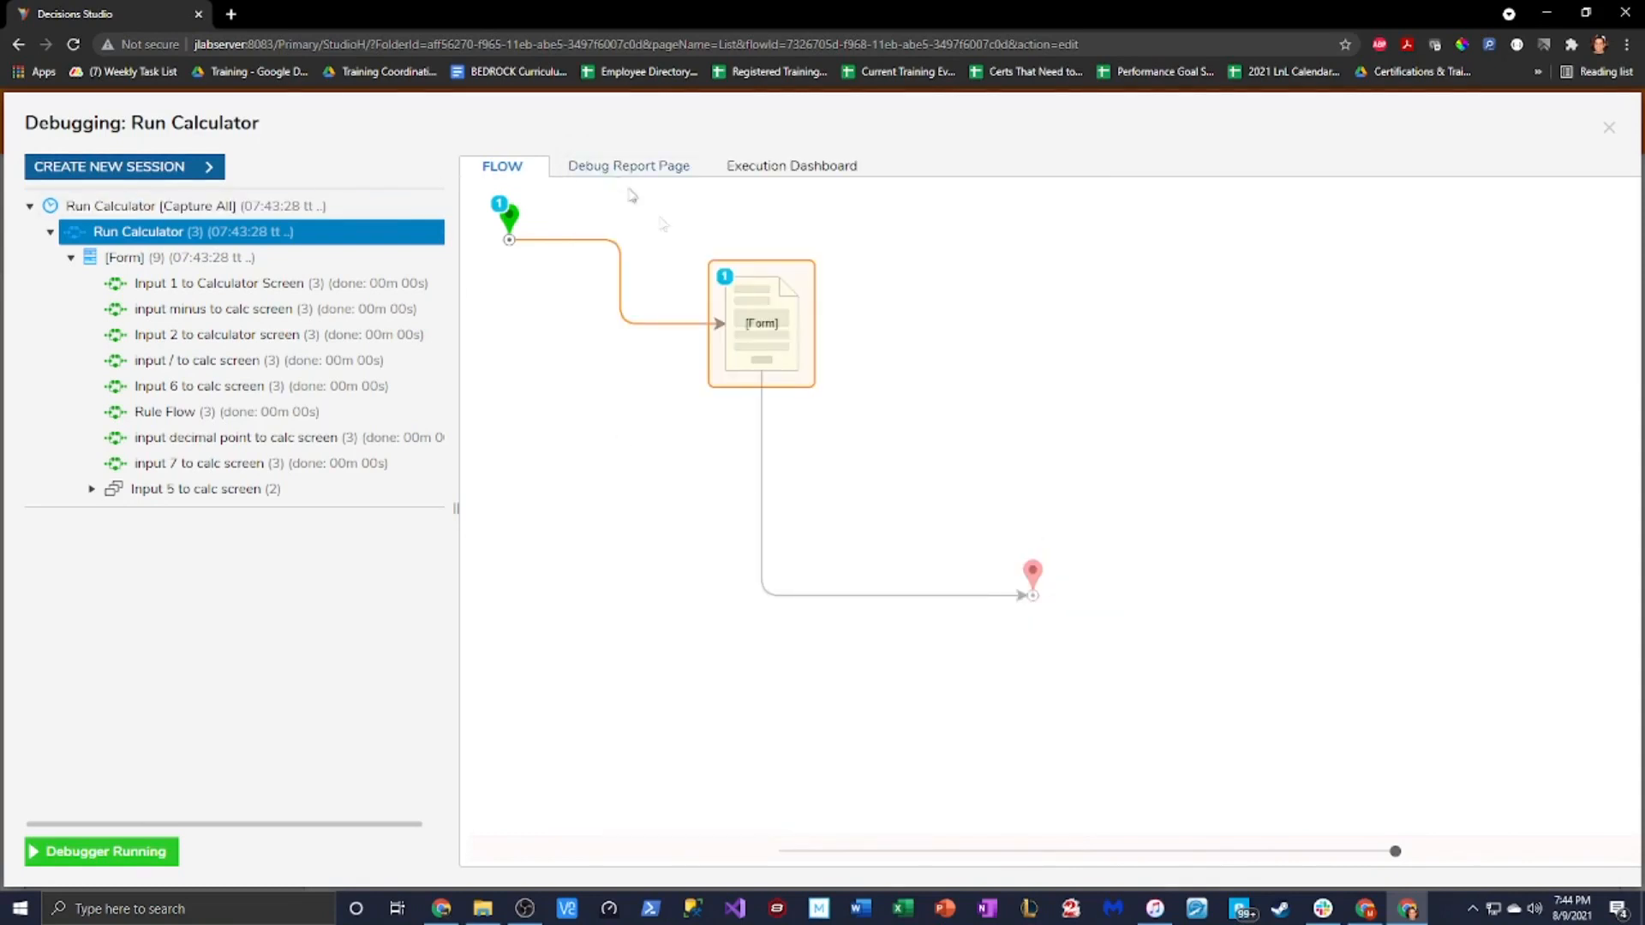
# Close the Debugging: Run Calculator window to get back to the flow designer
pyautogui.click(1609, 129)
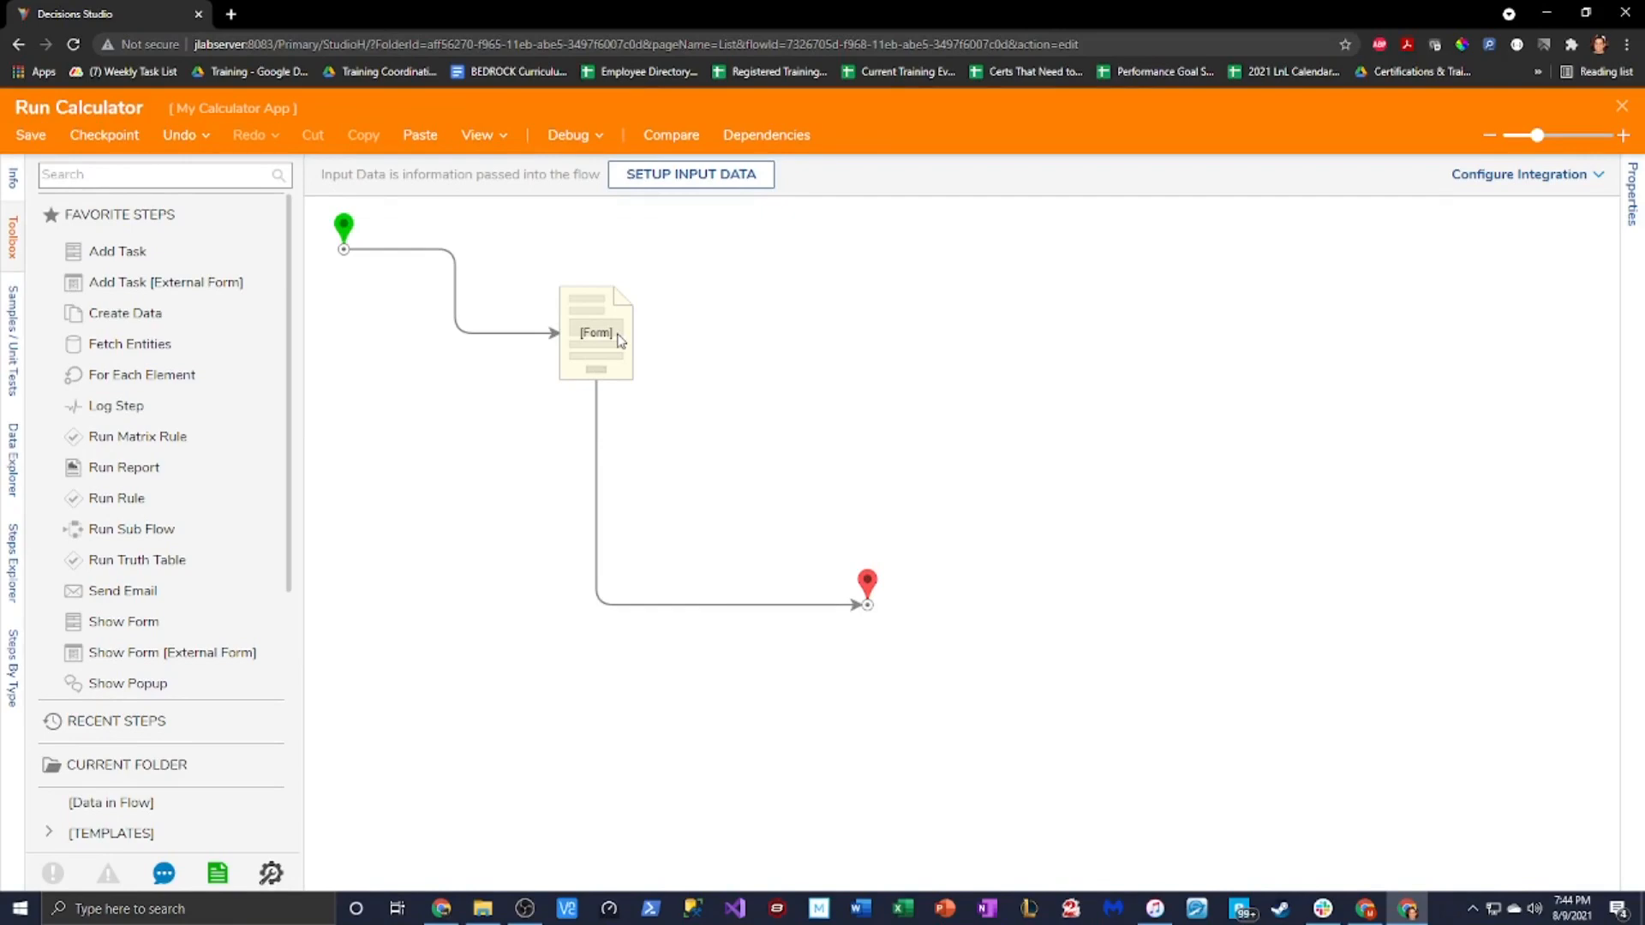
# Open the Decisions documentation site in a new tab and search 'evaluate dynamic expression'
pyautogui.click(231, 14)
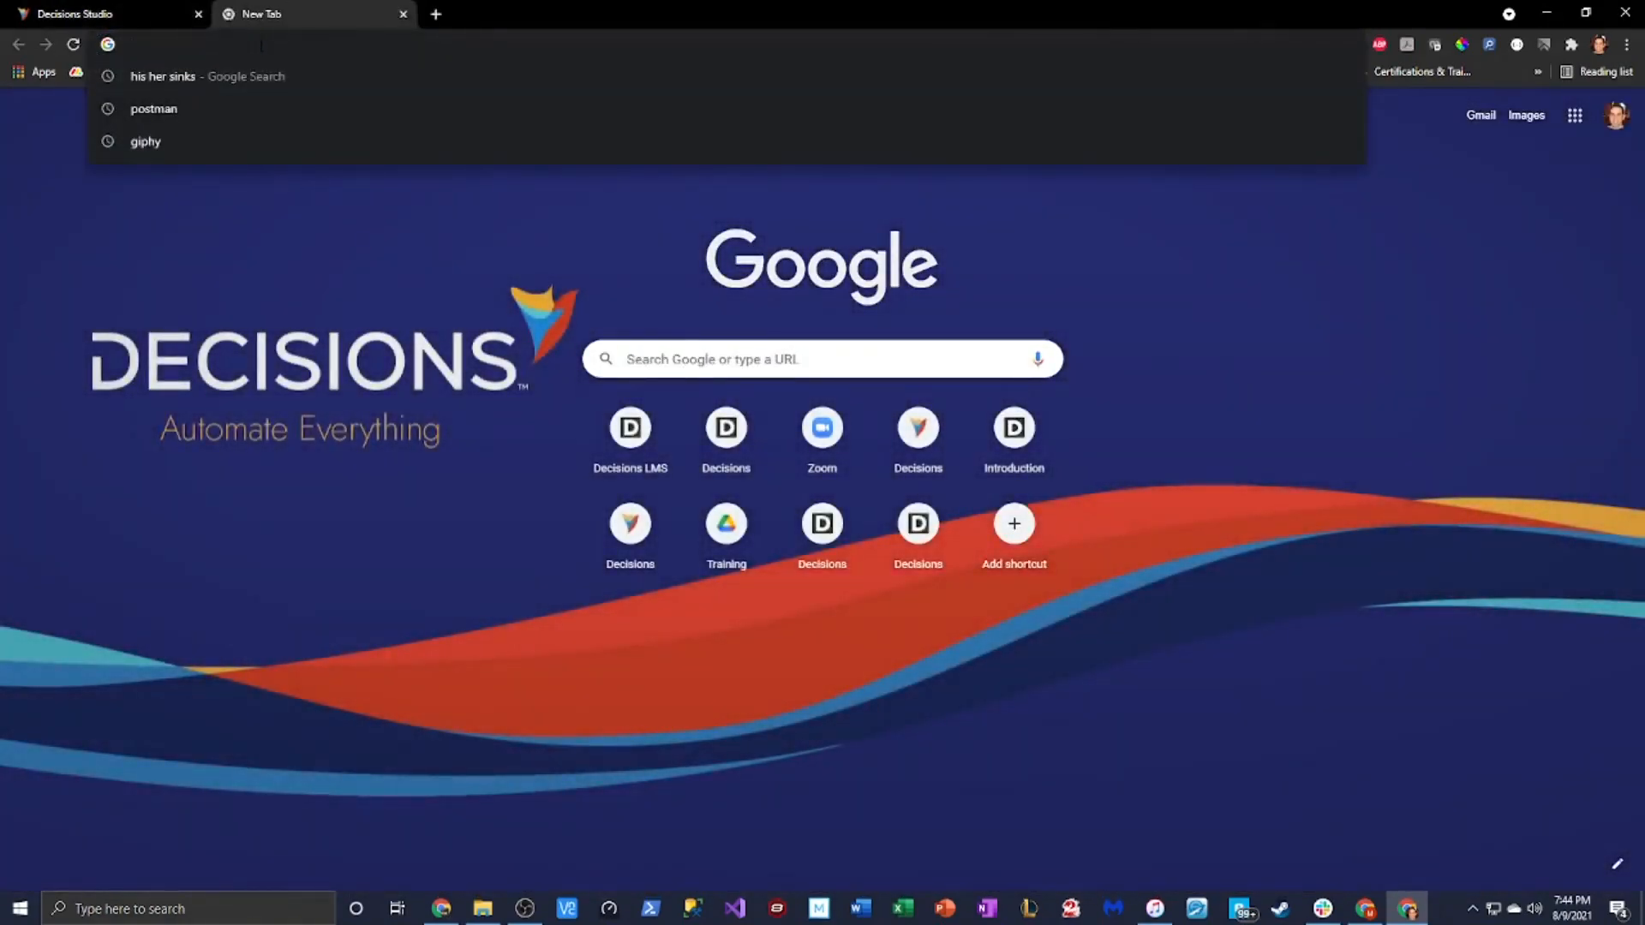
pyautogui.write('documentation.decisions.com')
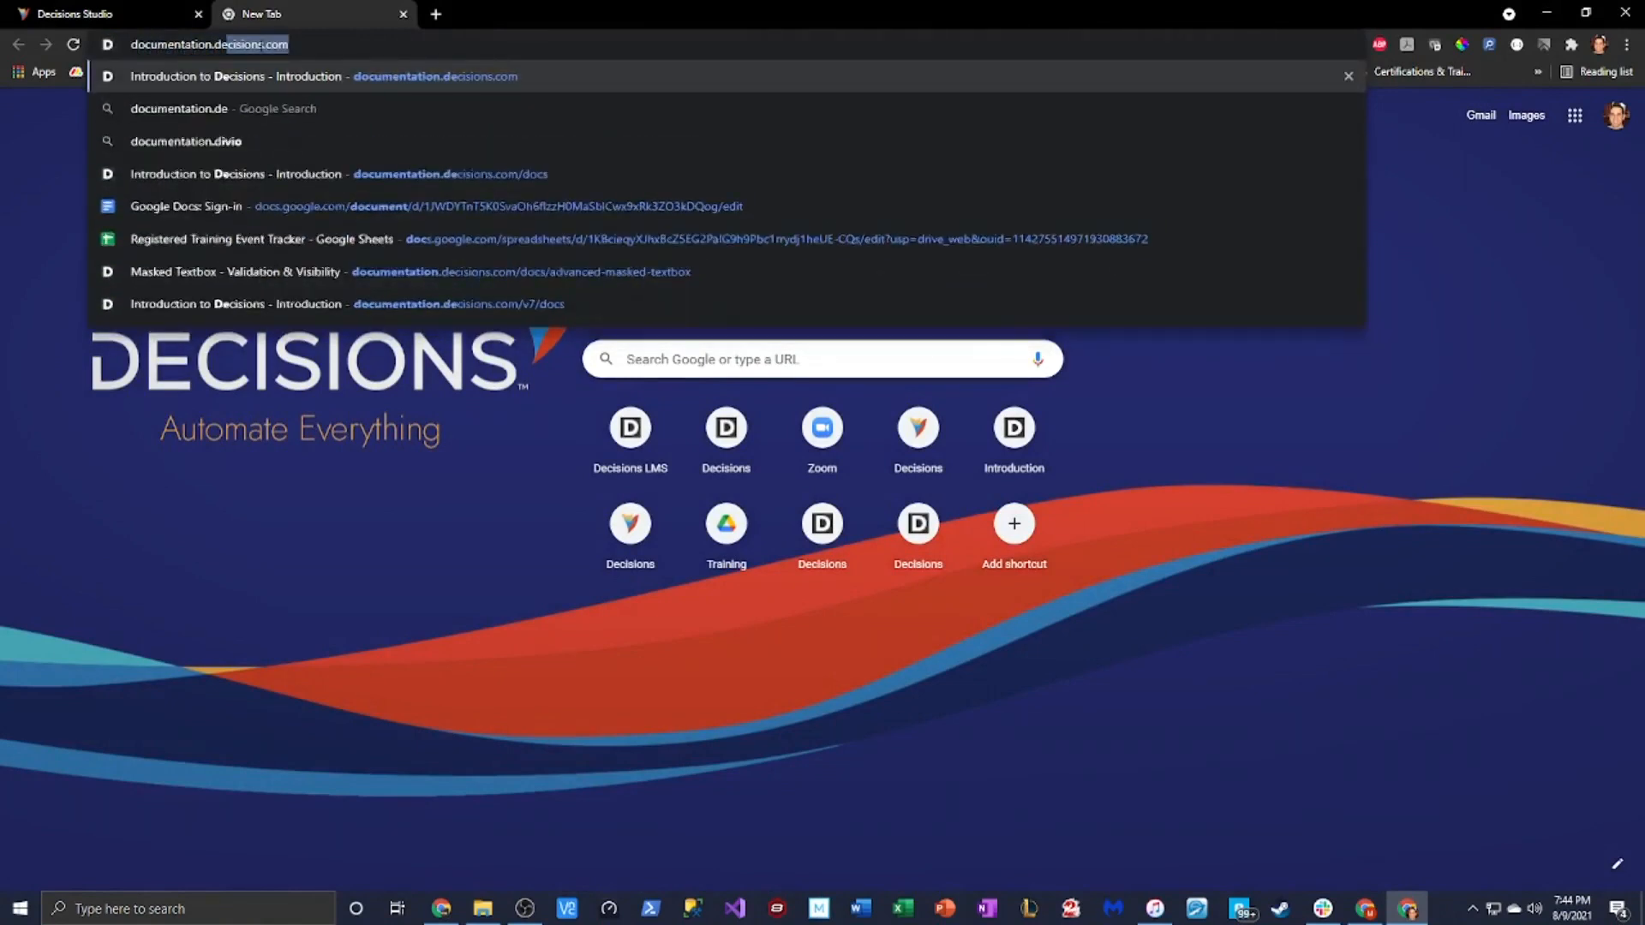
pyautogui.press('Return')
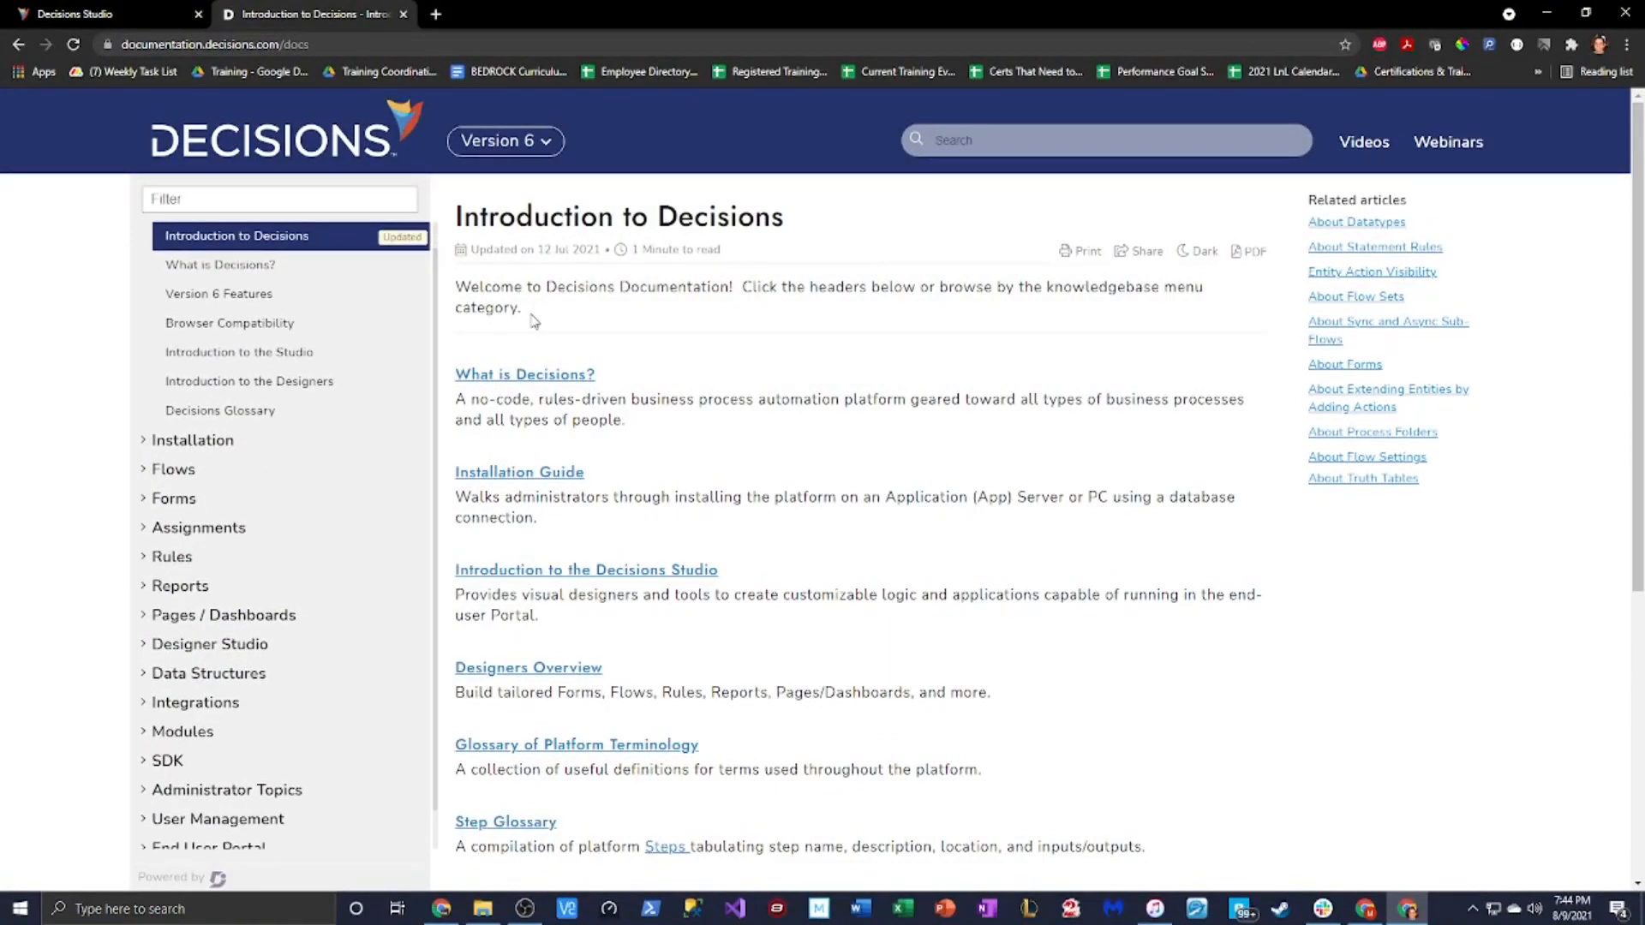
pyautogui.click(991, 142)
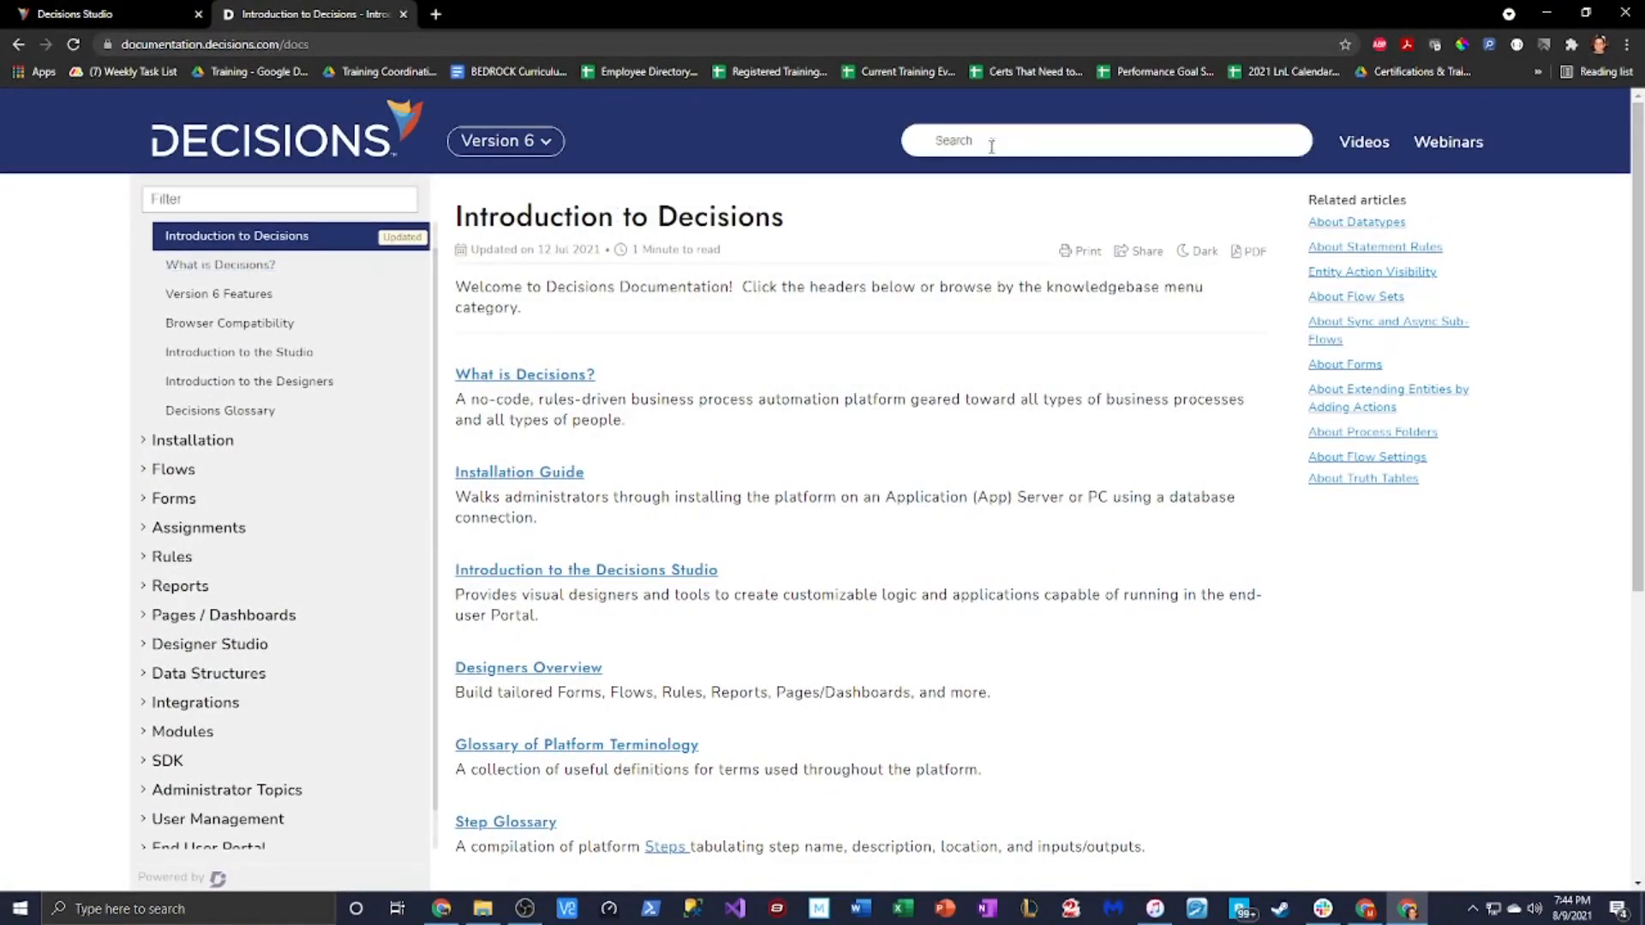
pyautogui.write('evalu')
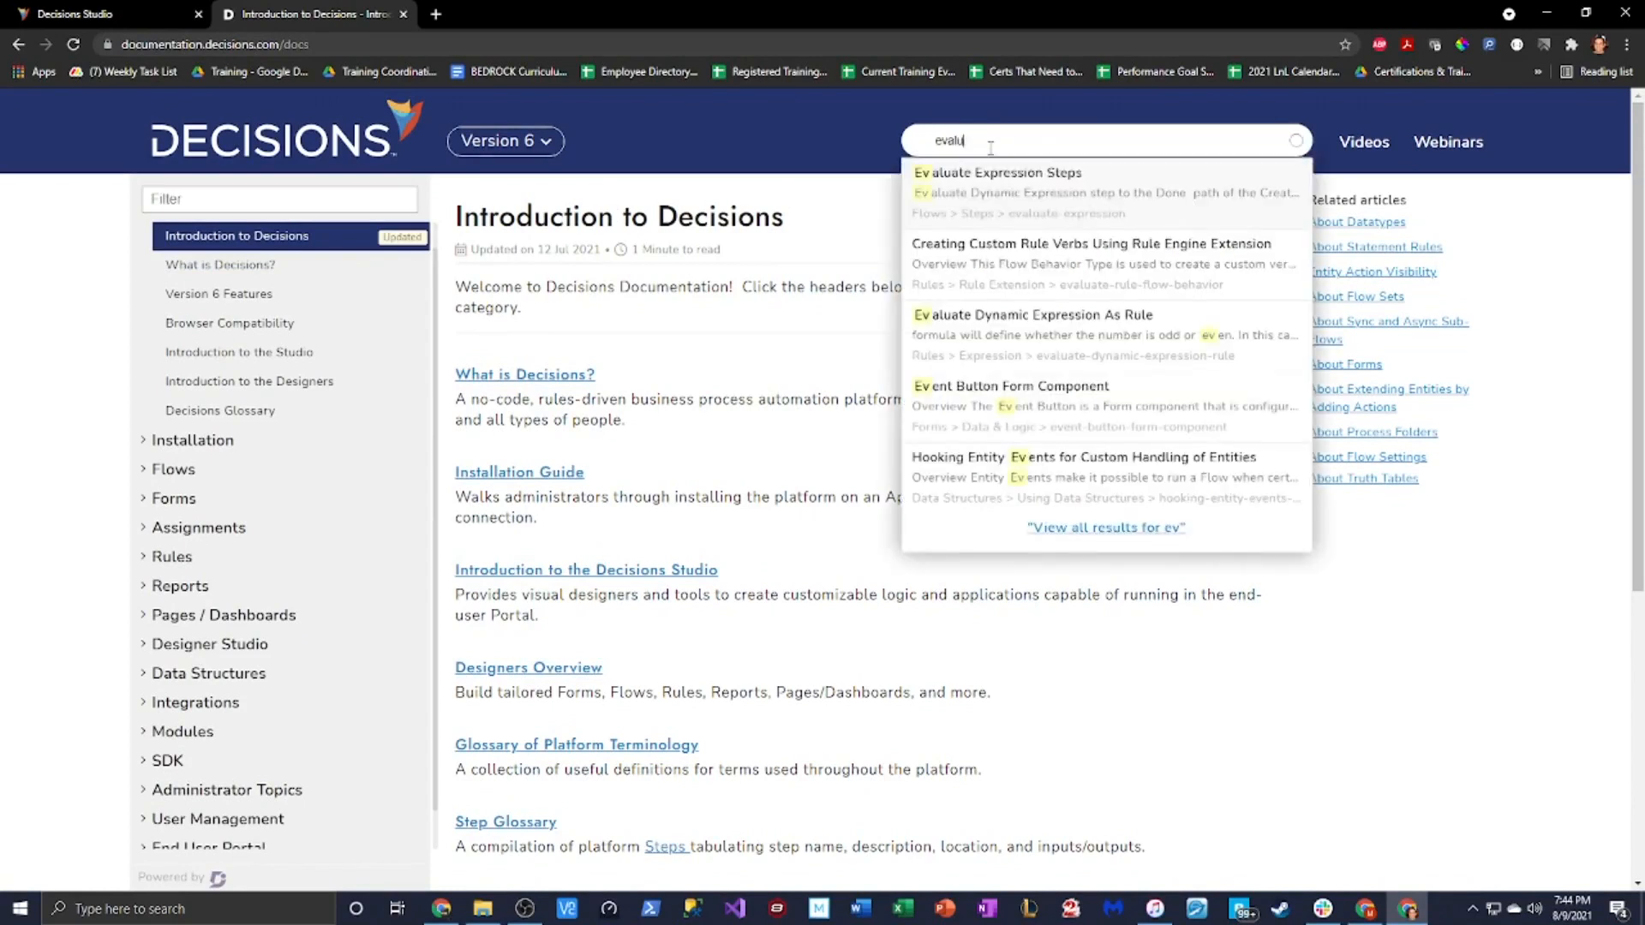
pyautogui.write('ate d')
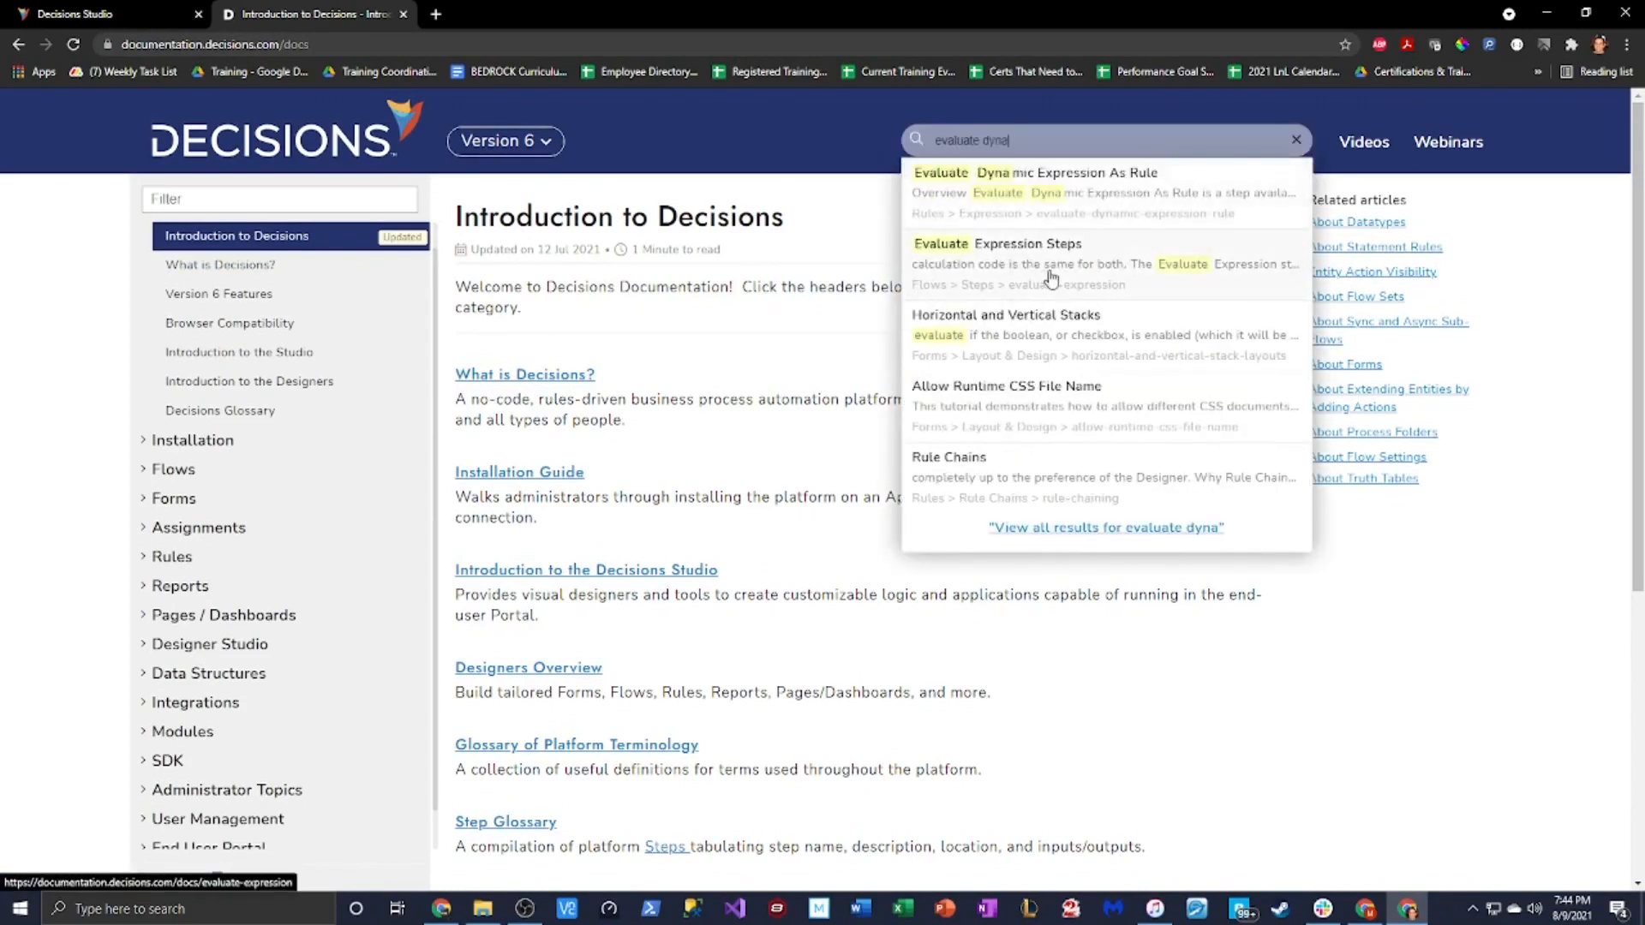
pyautogui.write('ynamic expression')
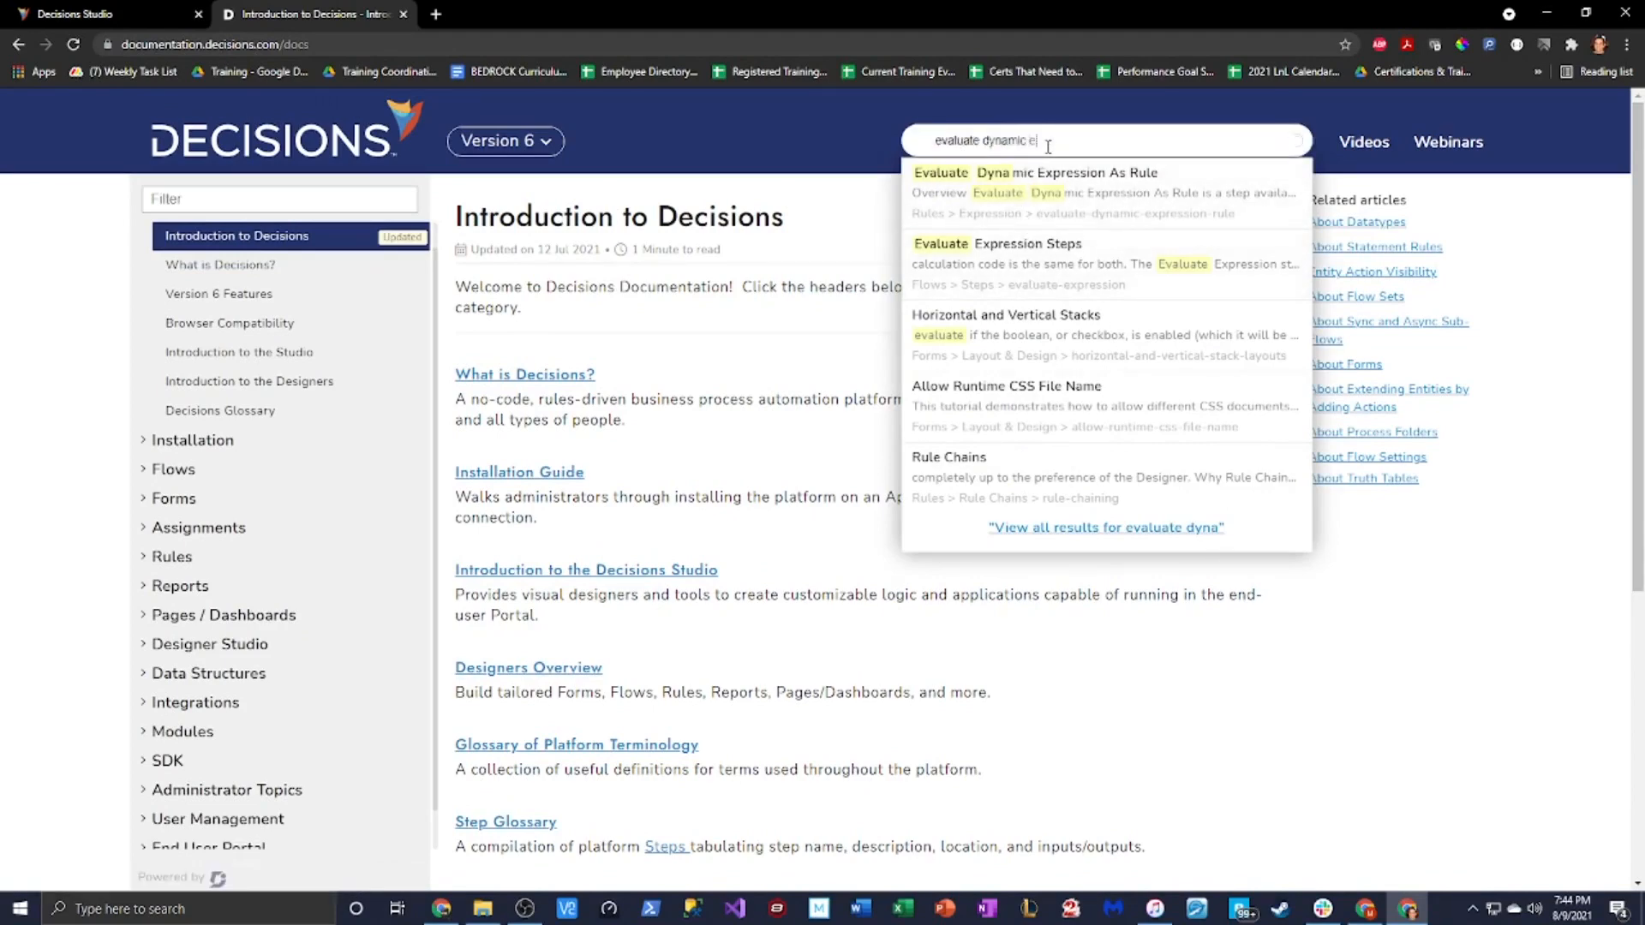
pyautogui.press('Return')
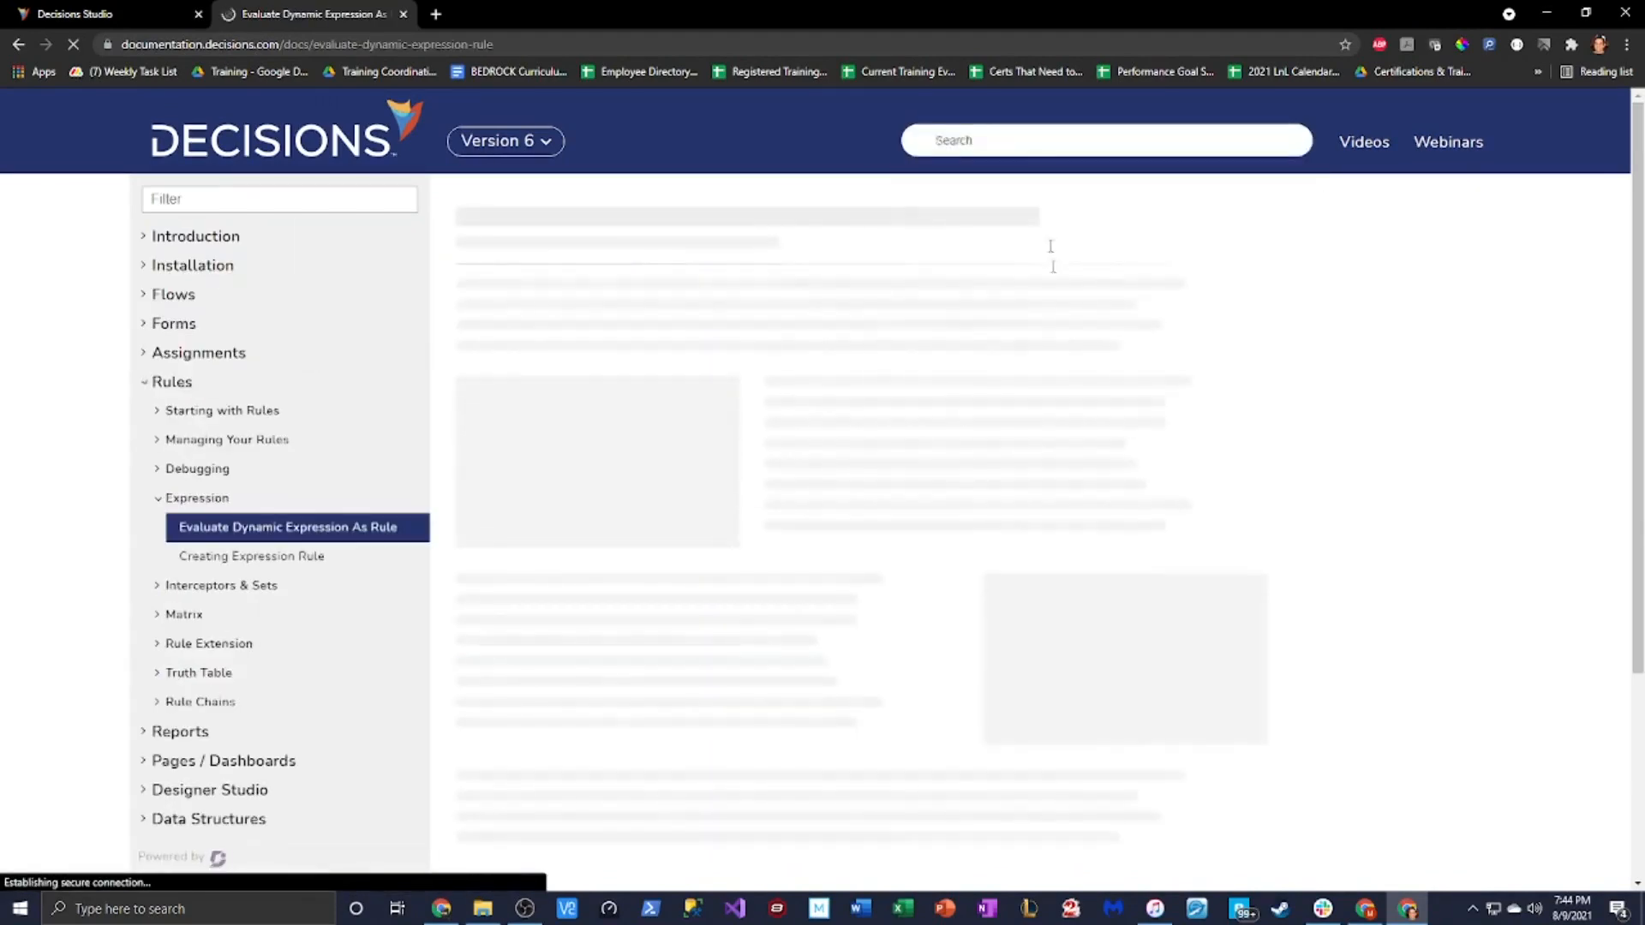
pyautogui.scroll(-13, 1064, 472)
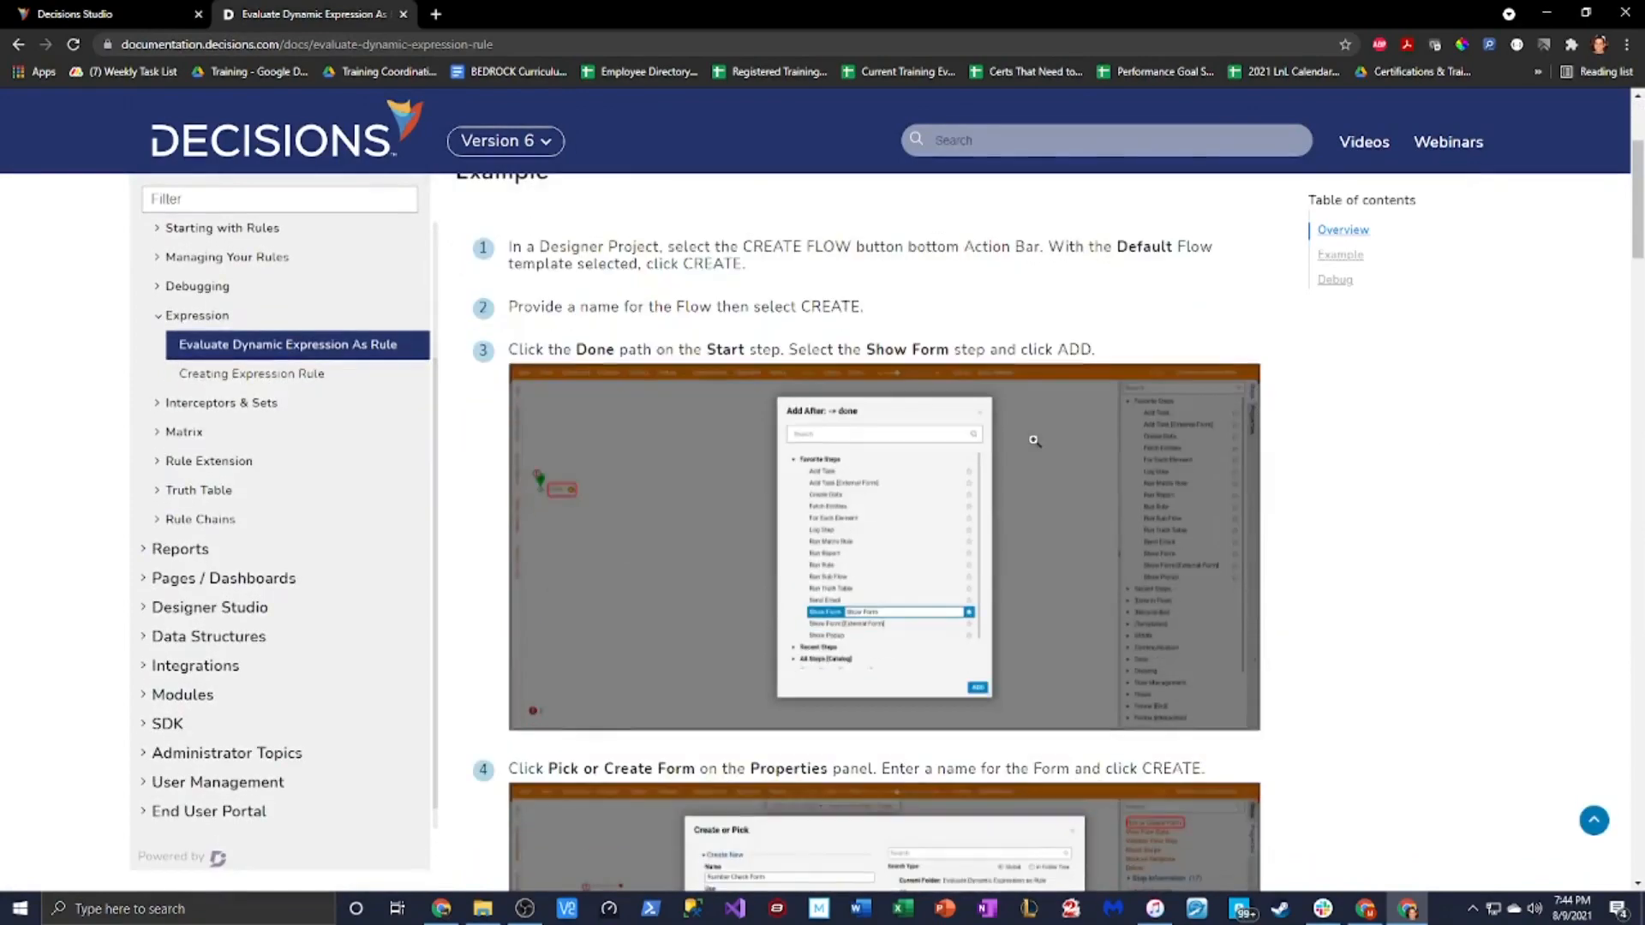
pyautogui.scroll(-6, 1065, 489)
pyautogui.scroll(4, 1062, 377)
# Search 'eva', open the Evaluate Expression Steps article and scroll to the Expression List
pyautogui.click(1031, 146)
pyautogui.write('eva')
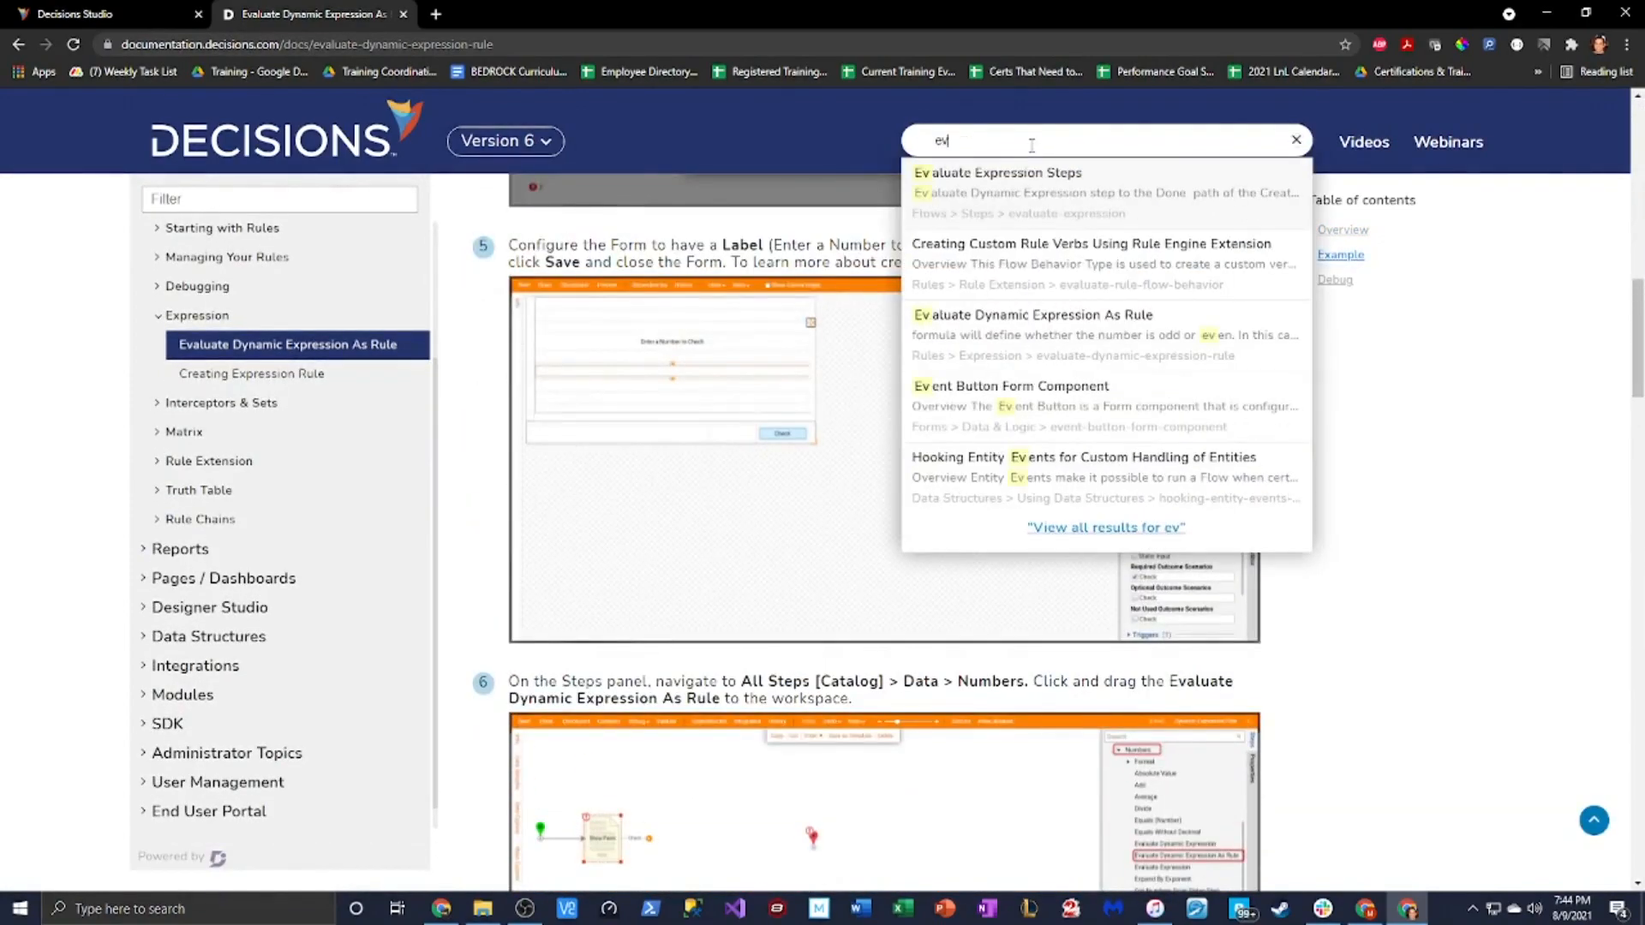
pyautogui.click(1050, 175)
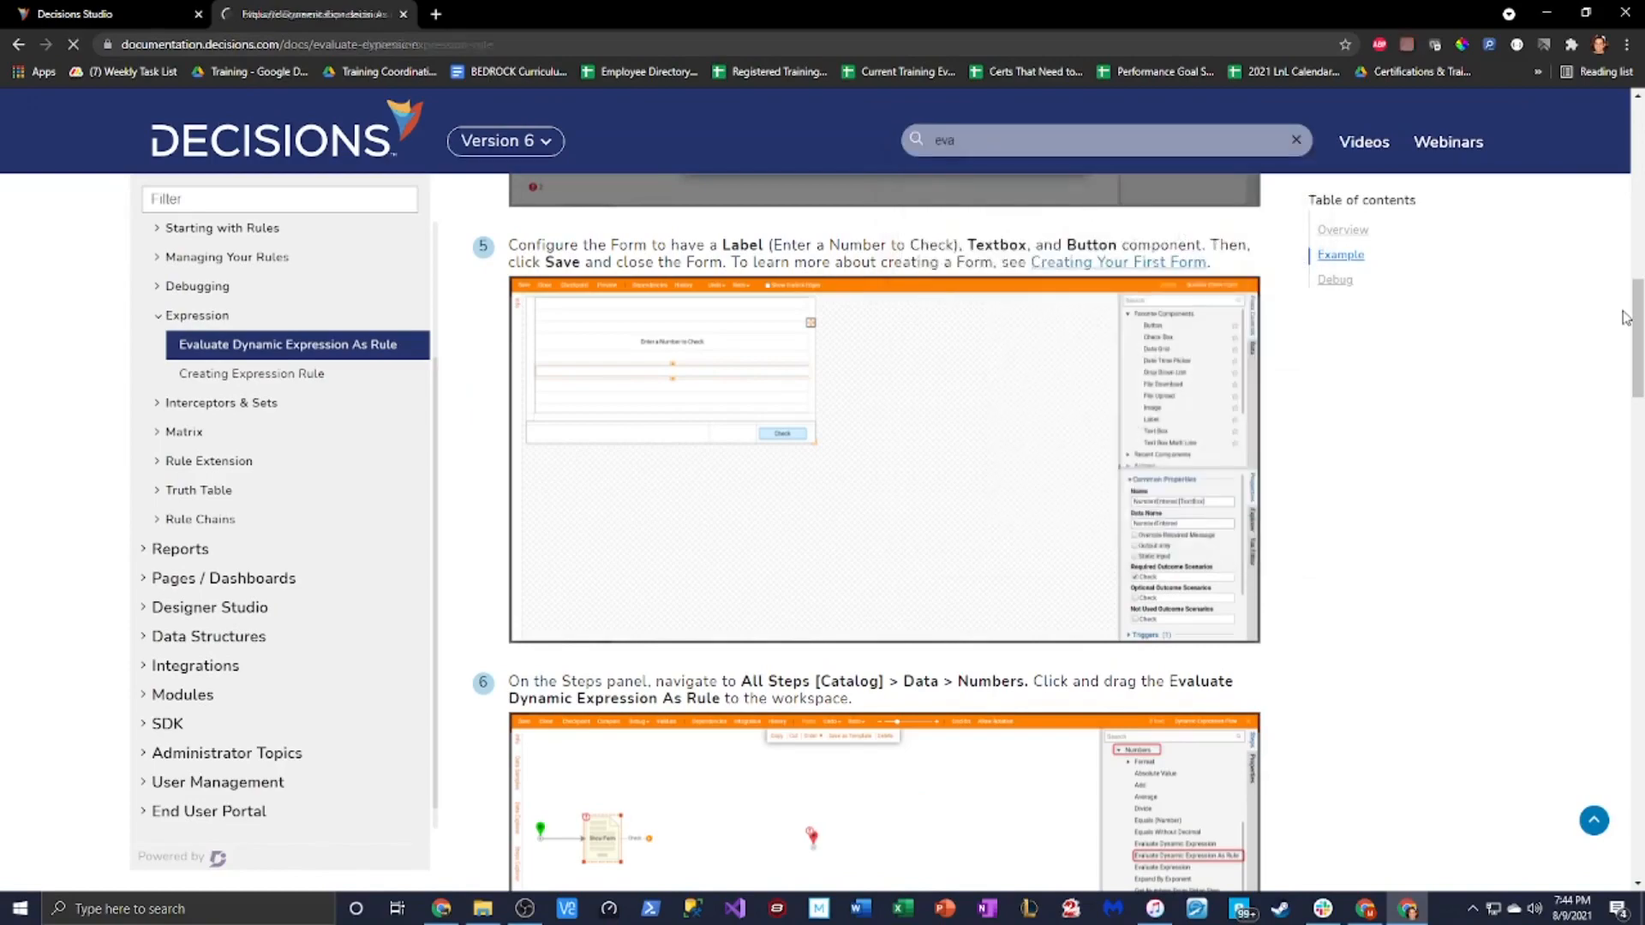
pyautogui.scroll(-9, 1290, 457)
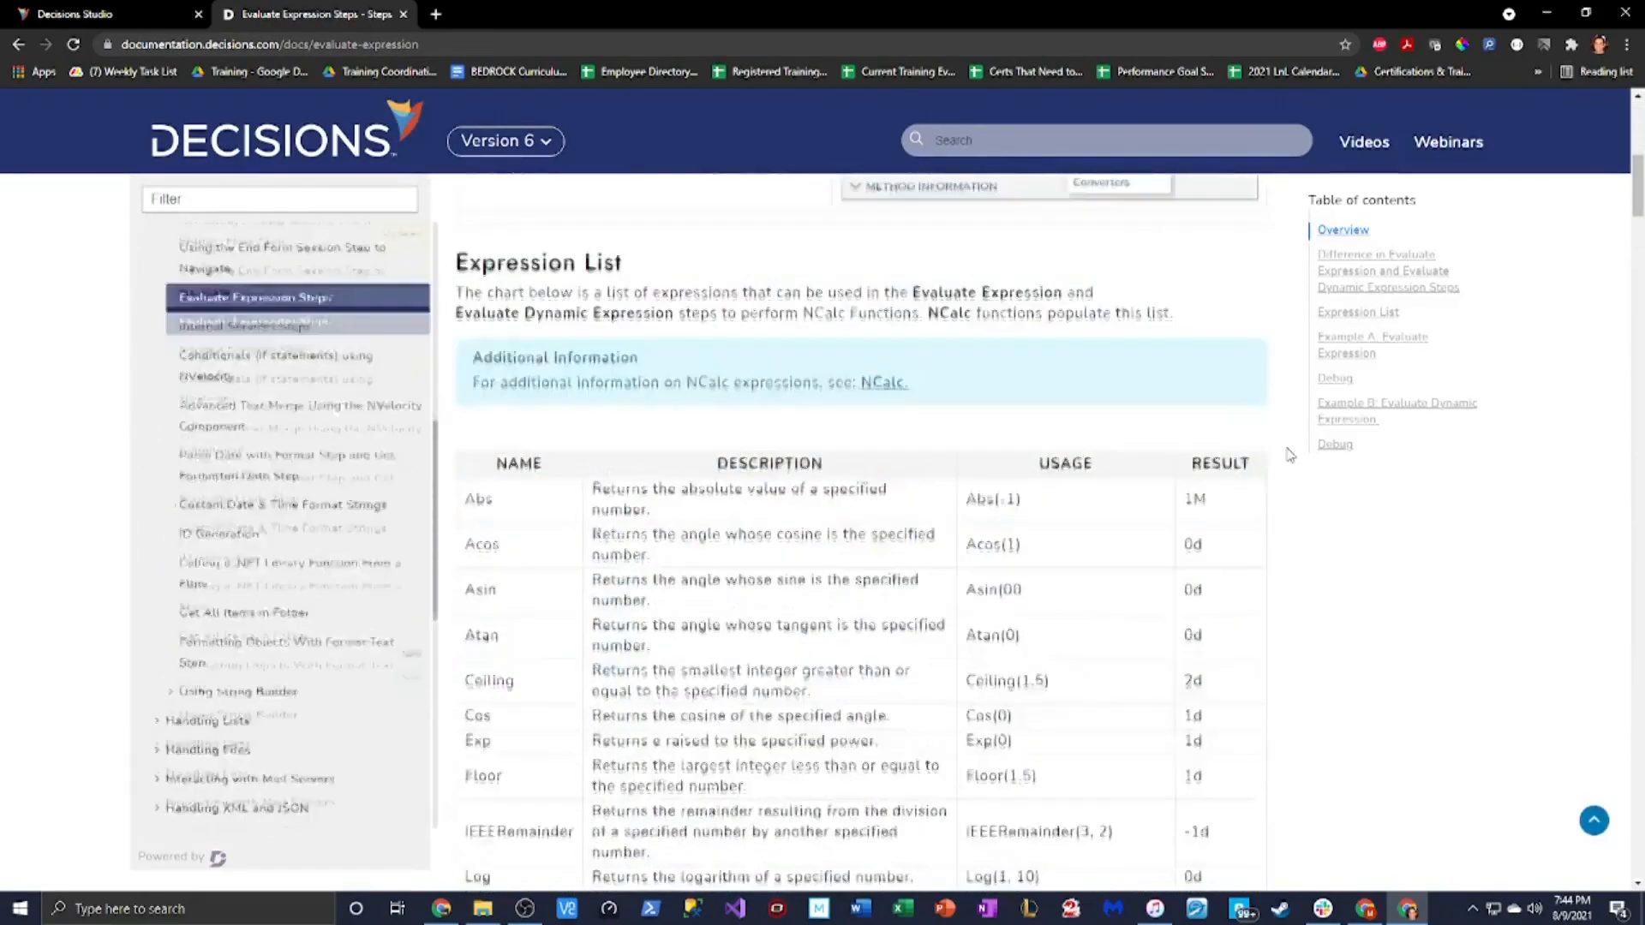
pyautogui.scroll(10, 656, 456)
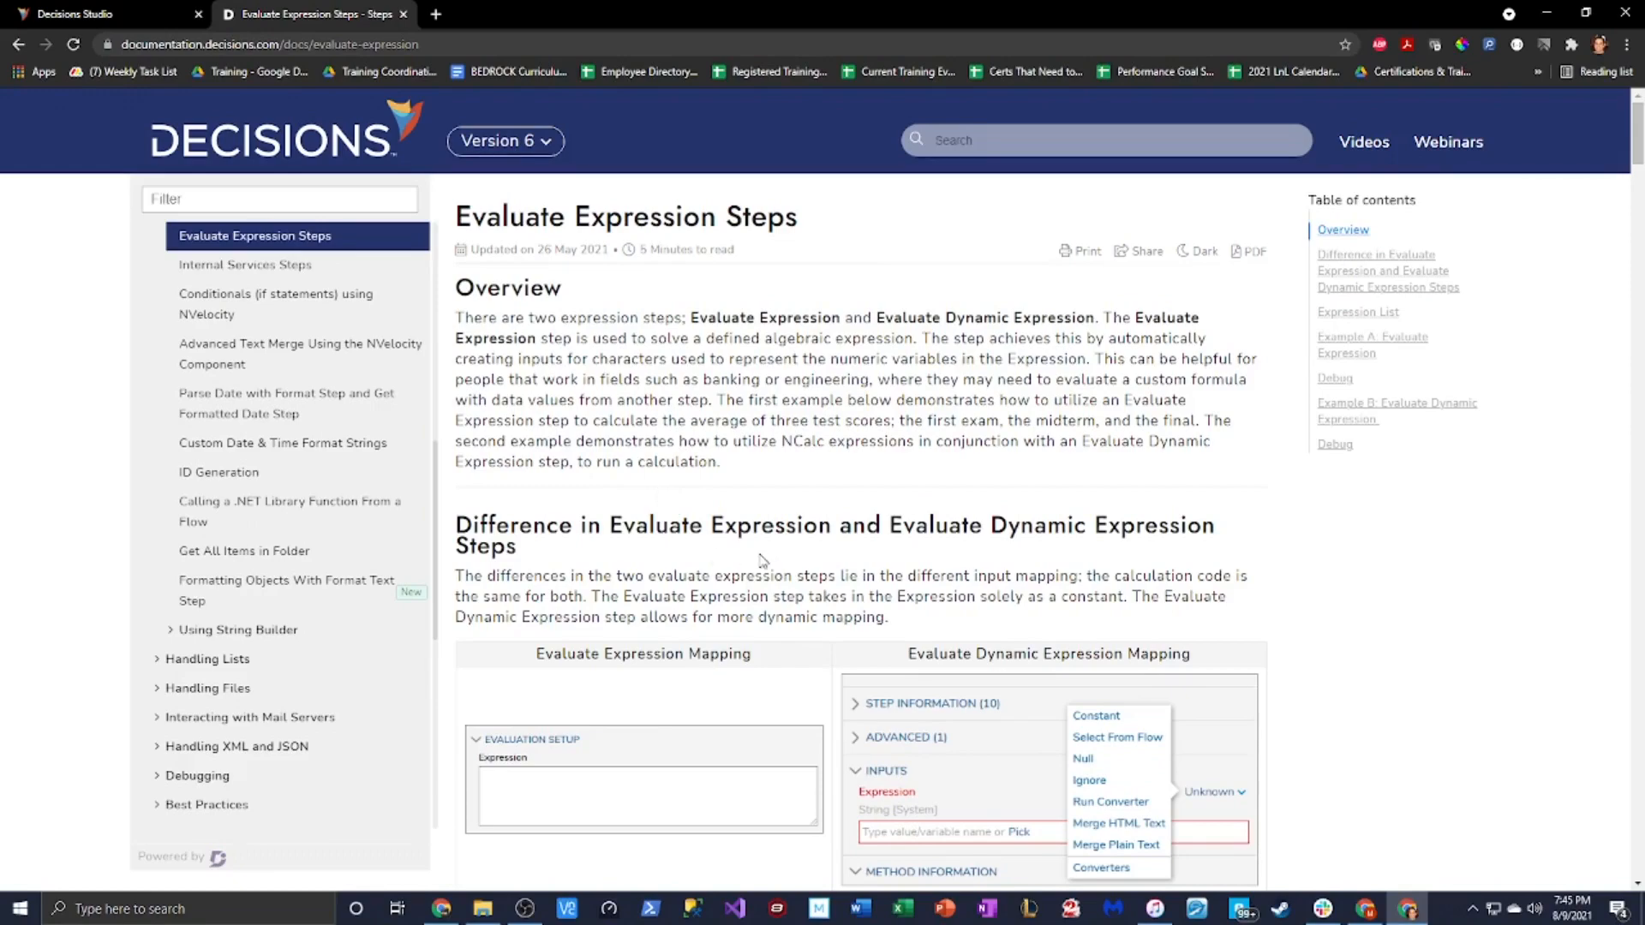
pyautogui.scroll(-7, 762, 561)
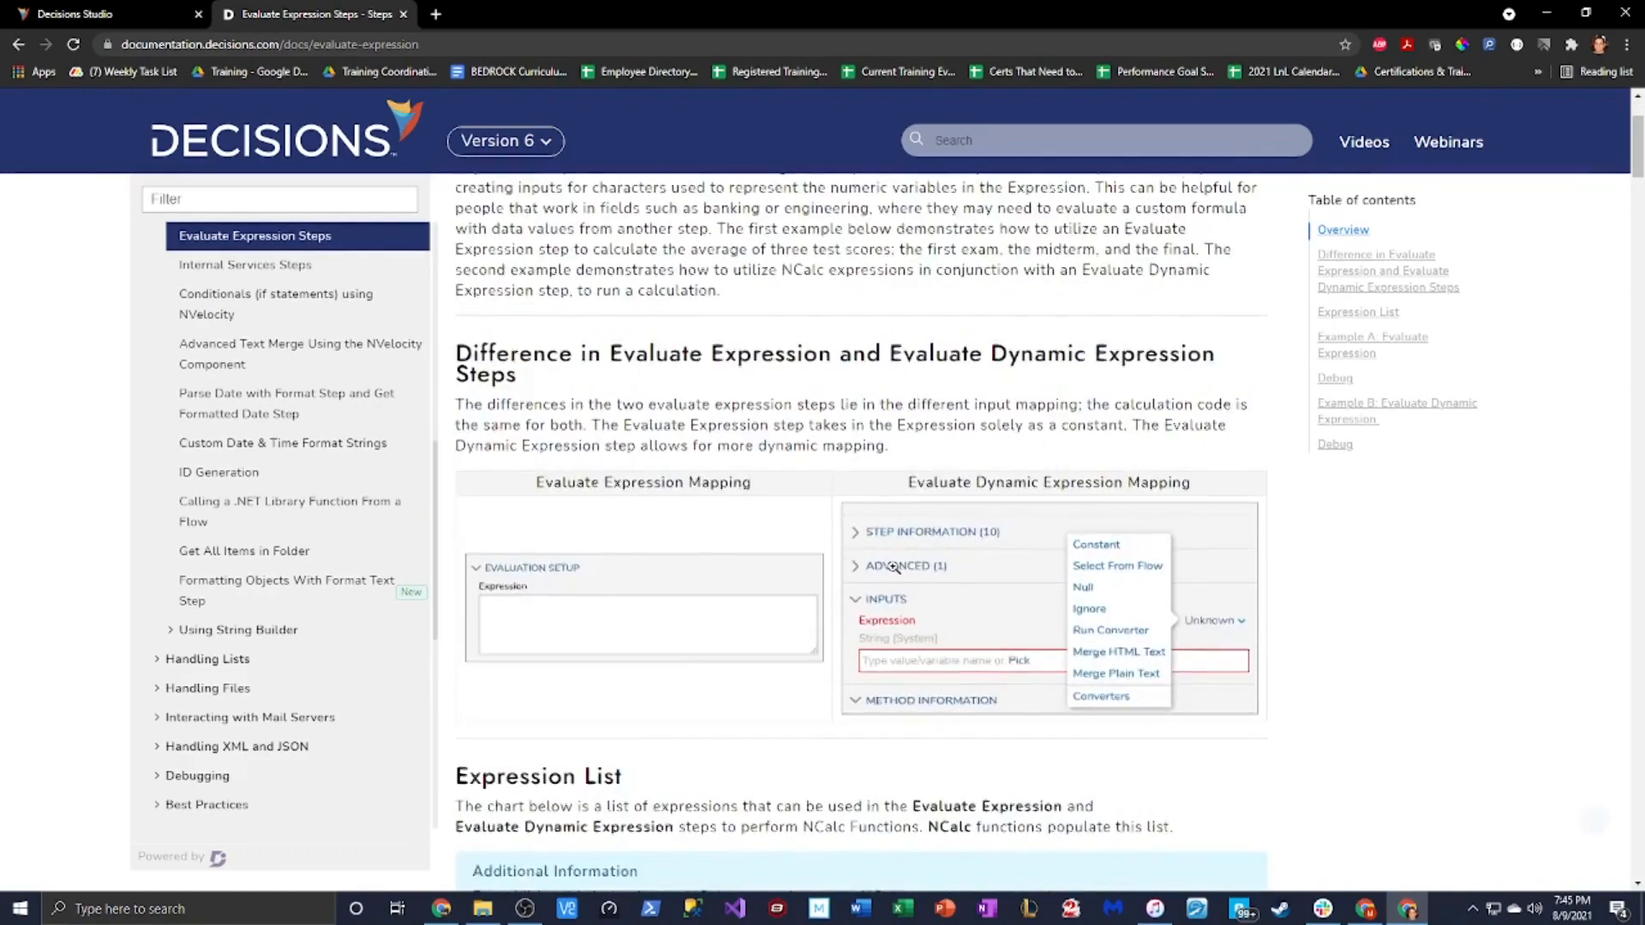
pyautogui.scroll(-2, 898, 598)
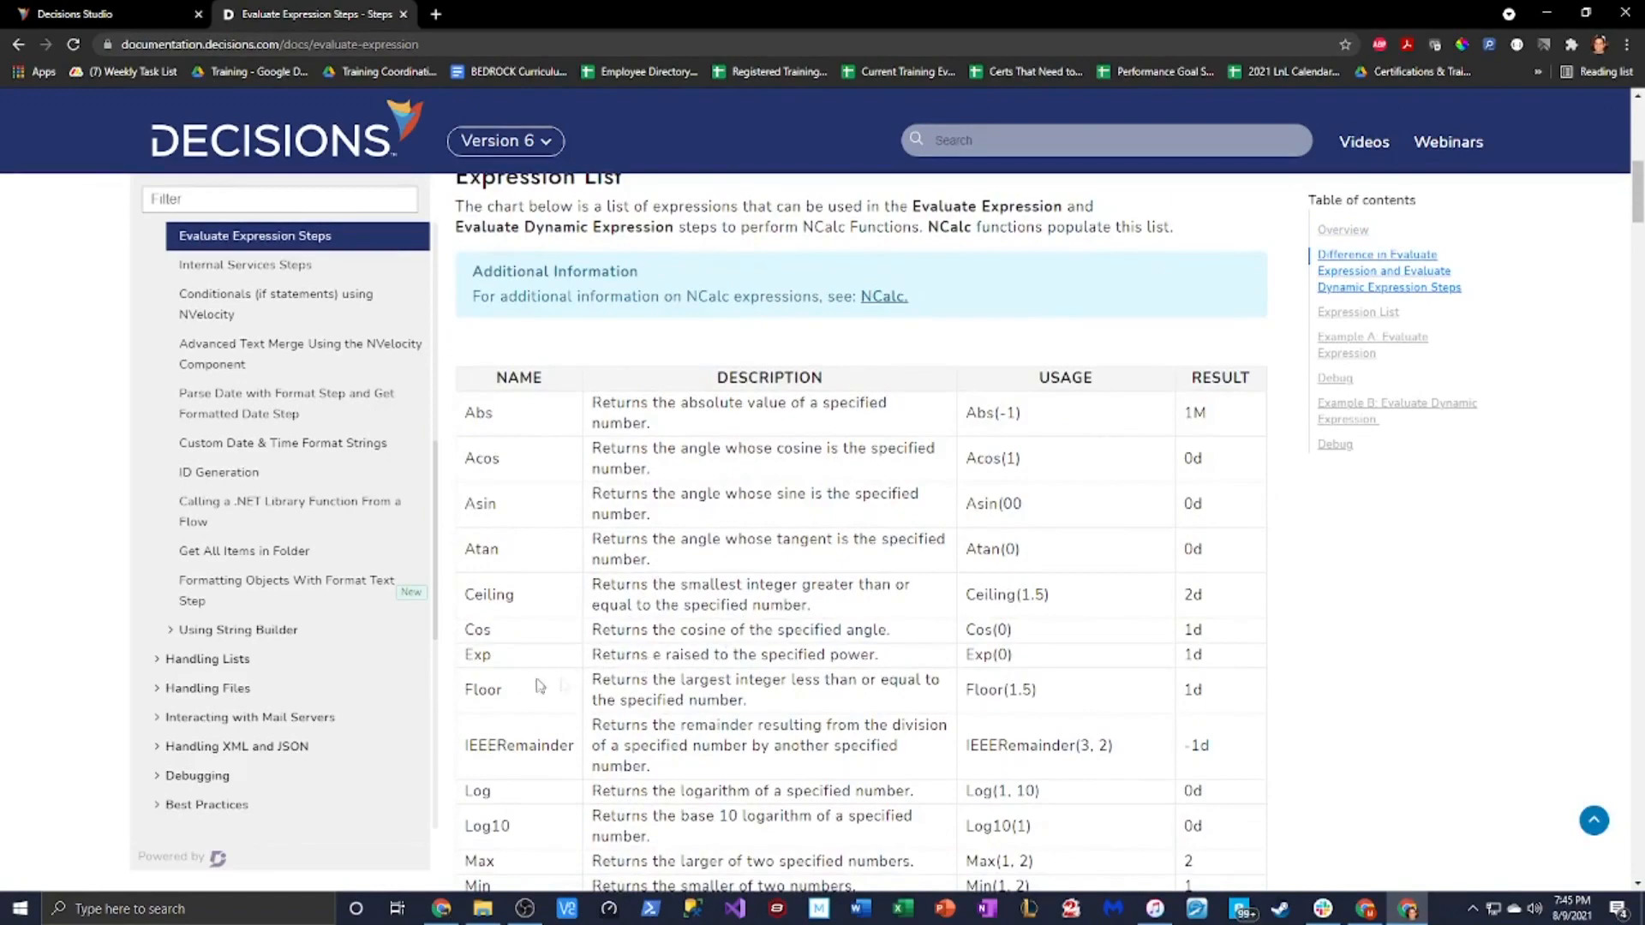
pyautogui.scroll(-3, 544, 681)
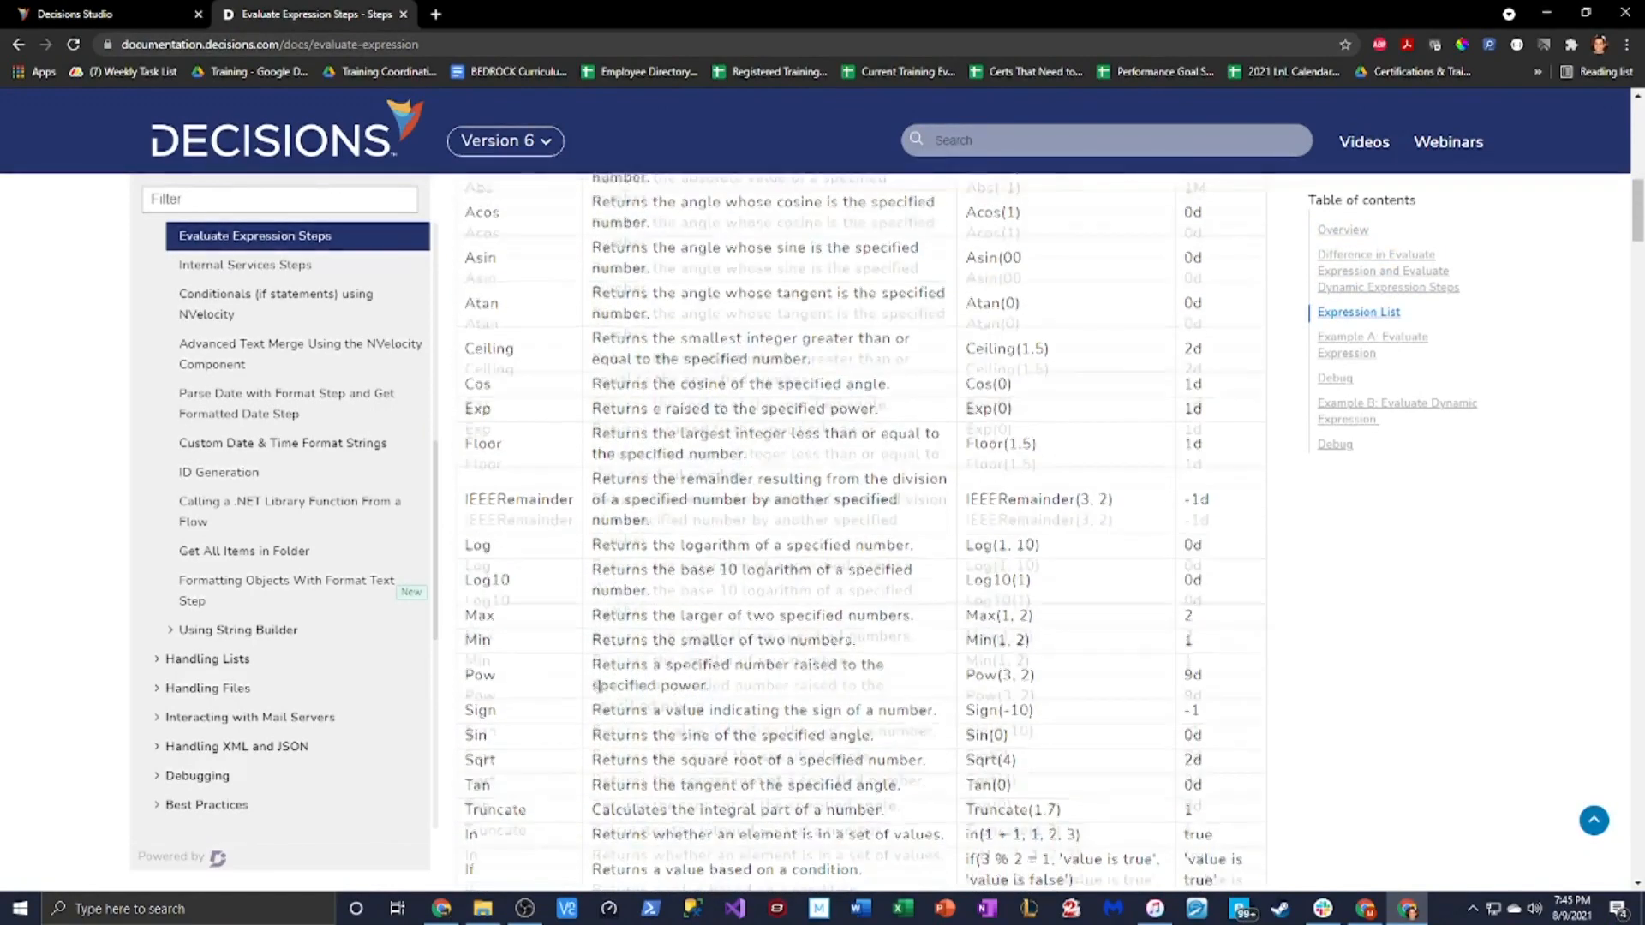
pyautogui.scroll(2, 551, 677)
pyautogui.scroll(2, 549, 663)
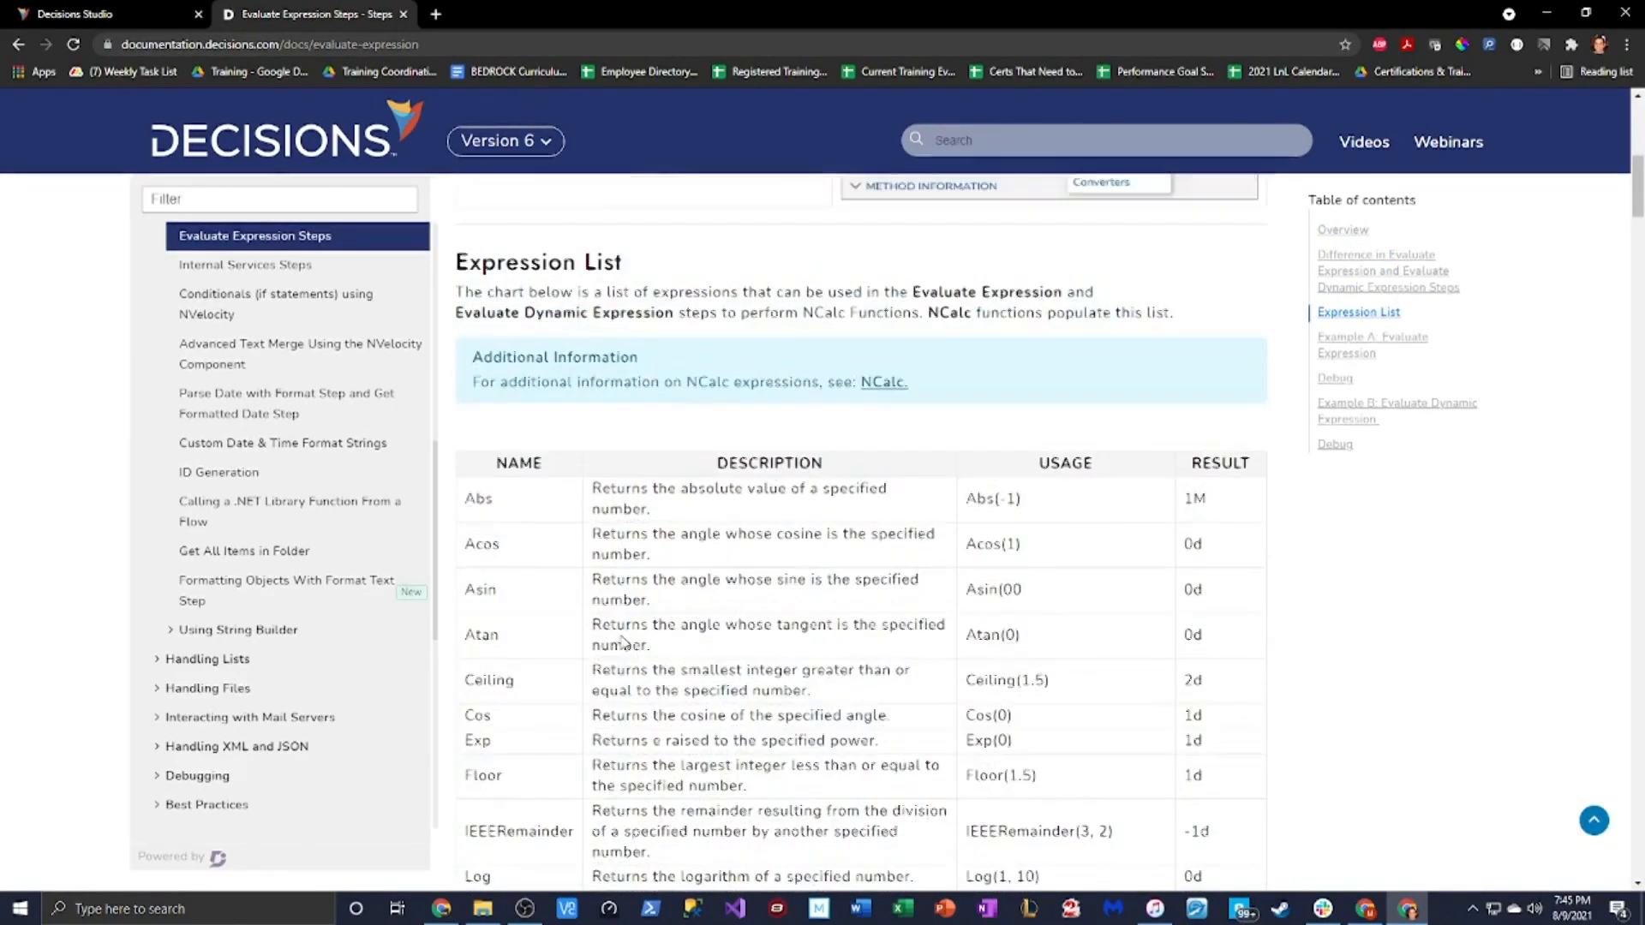
pyautogui.scroll(-3, 625, 640)
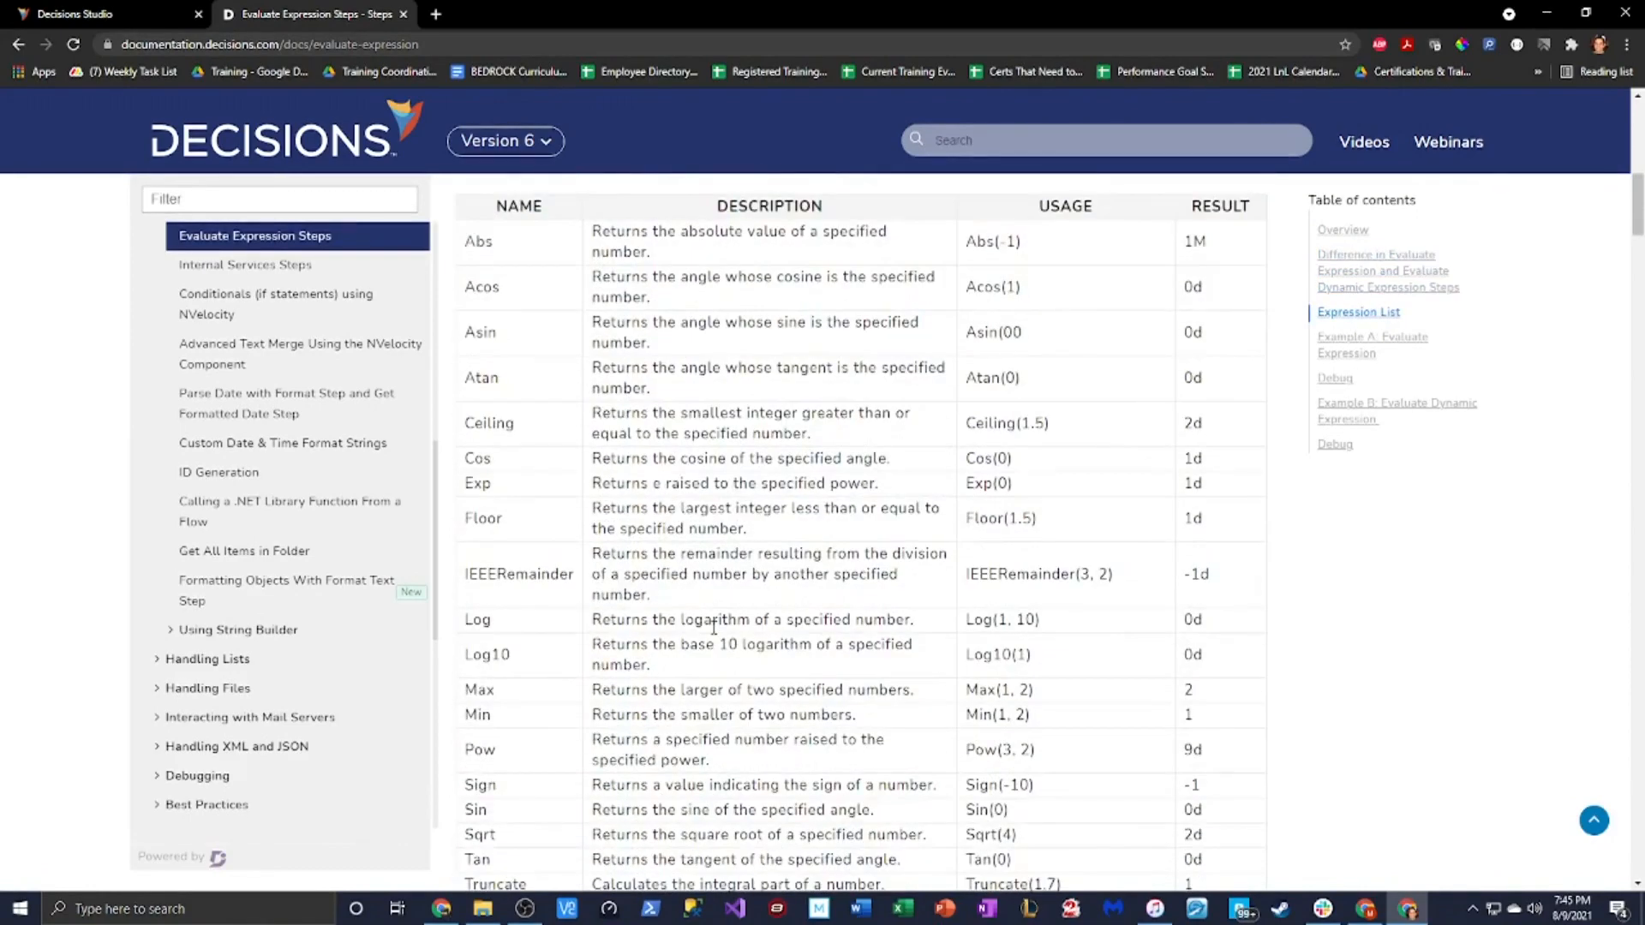
pyautogui.scroll(-1, 951, 623)
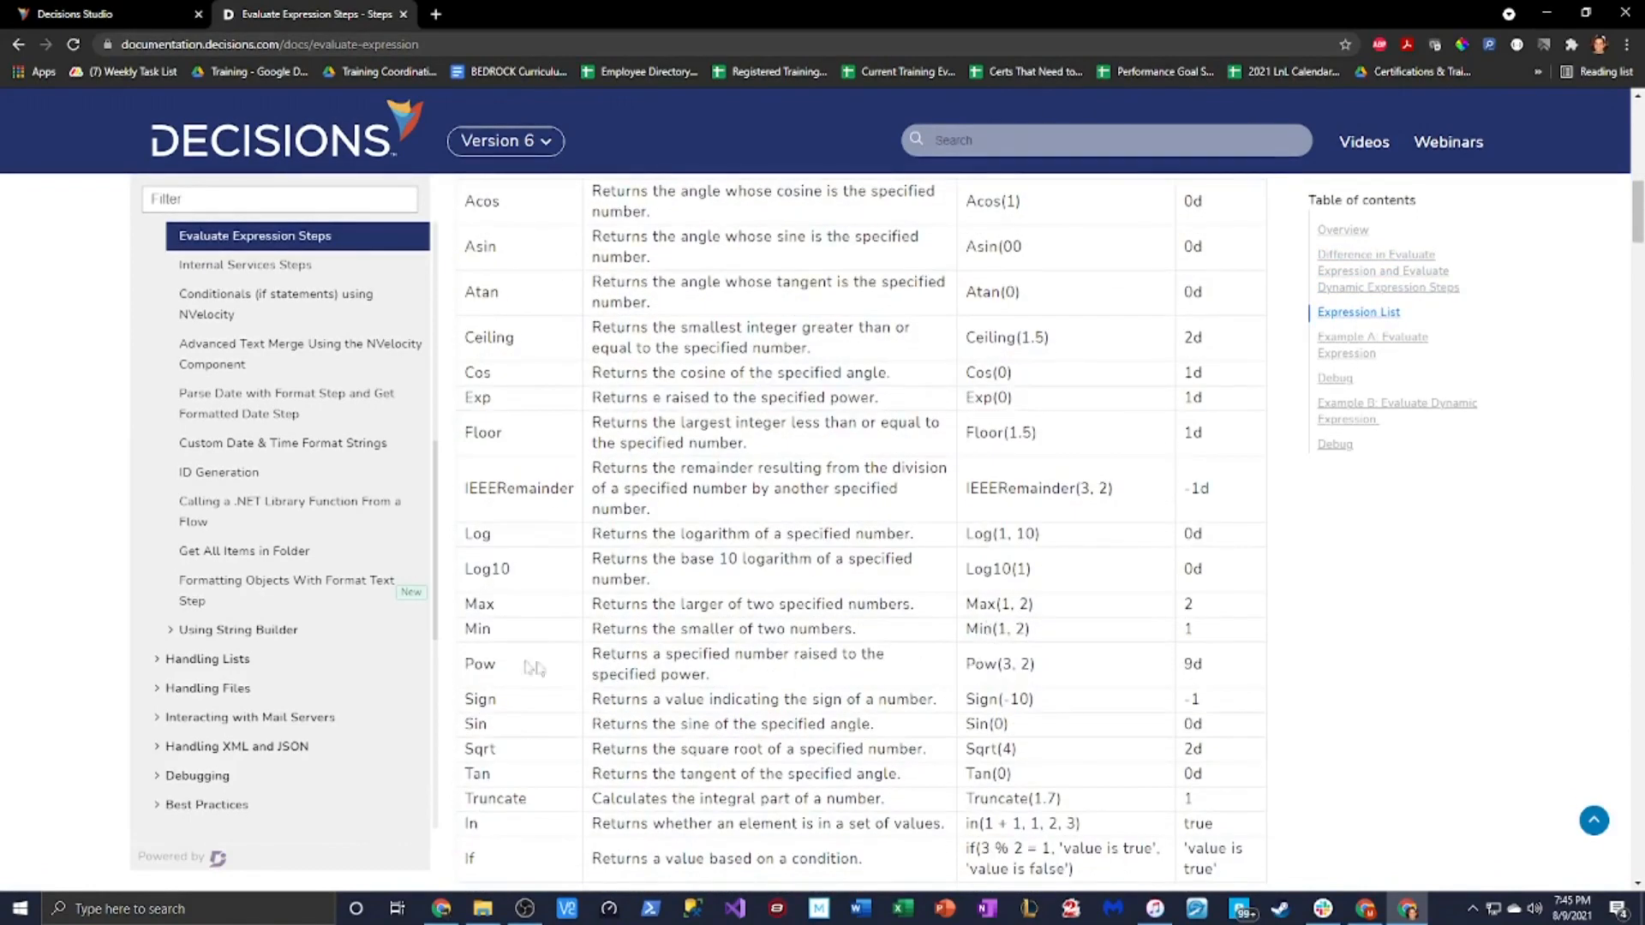
# Select the Pow(3, 2) usage example, then return to the Decisions Studio tab
pyautogui.doubleClick(496, 666)
pyautogui.moveTo(1032, 666); pyautogui.dragTo(965, 668)
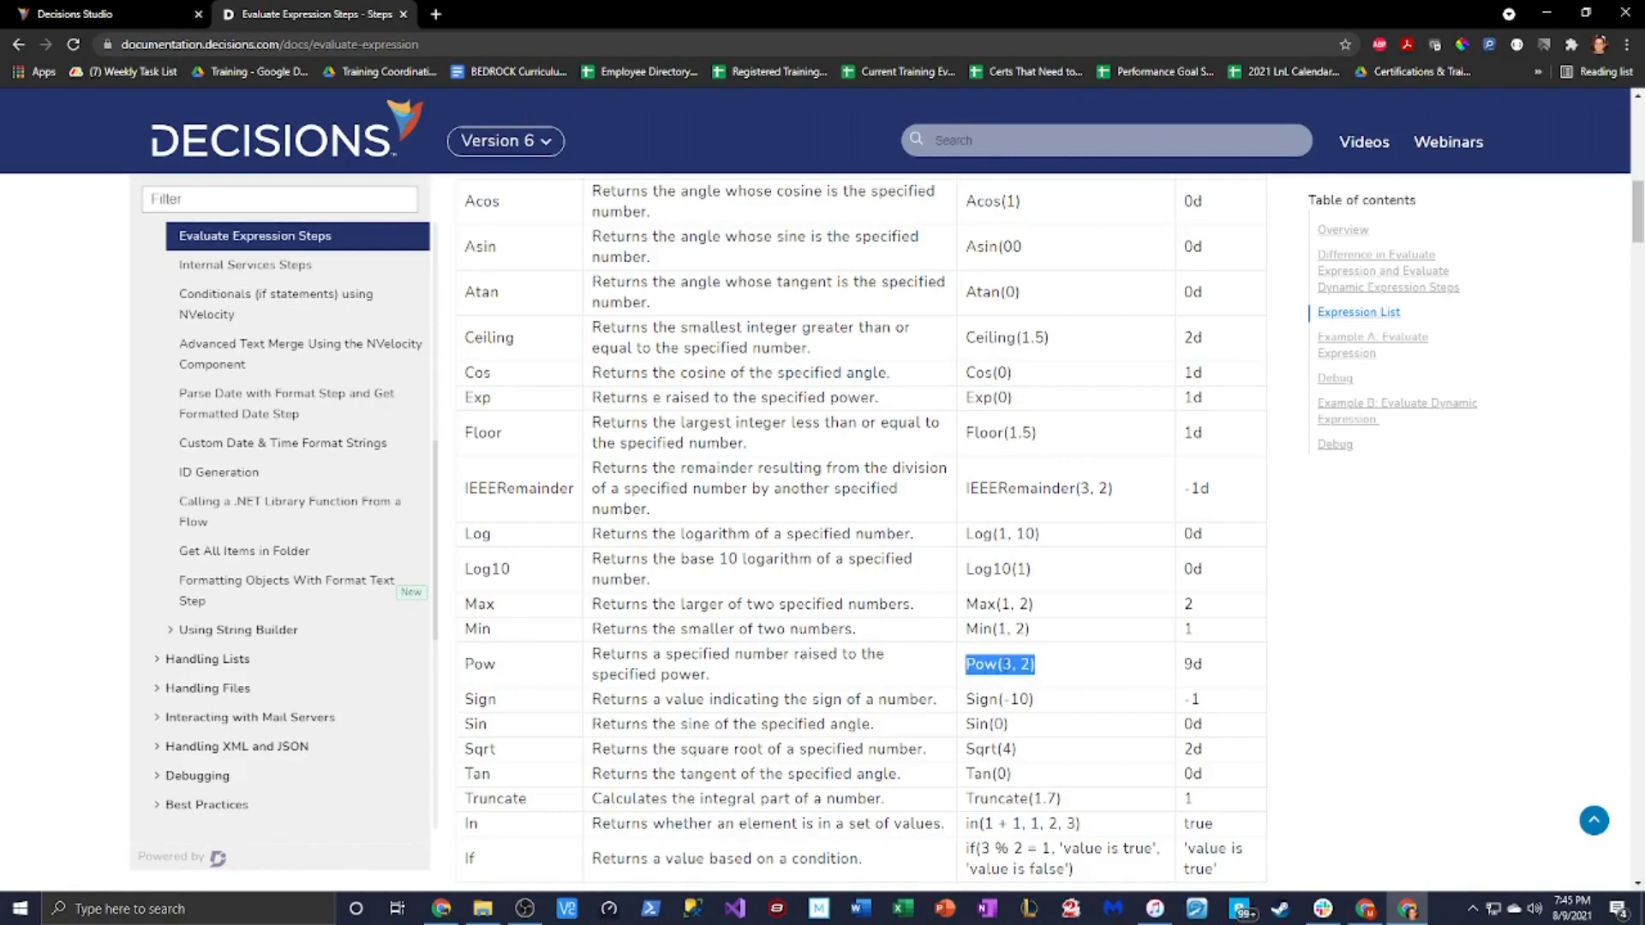
pyautogui.click(1009, 665)
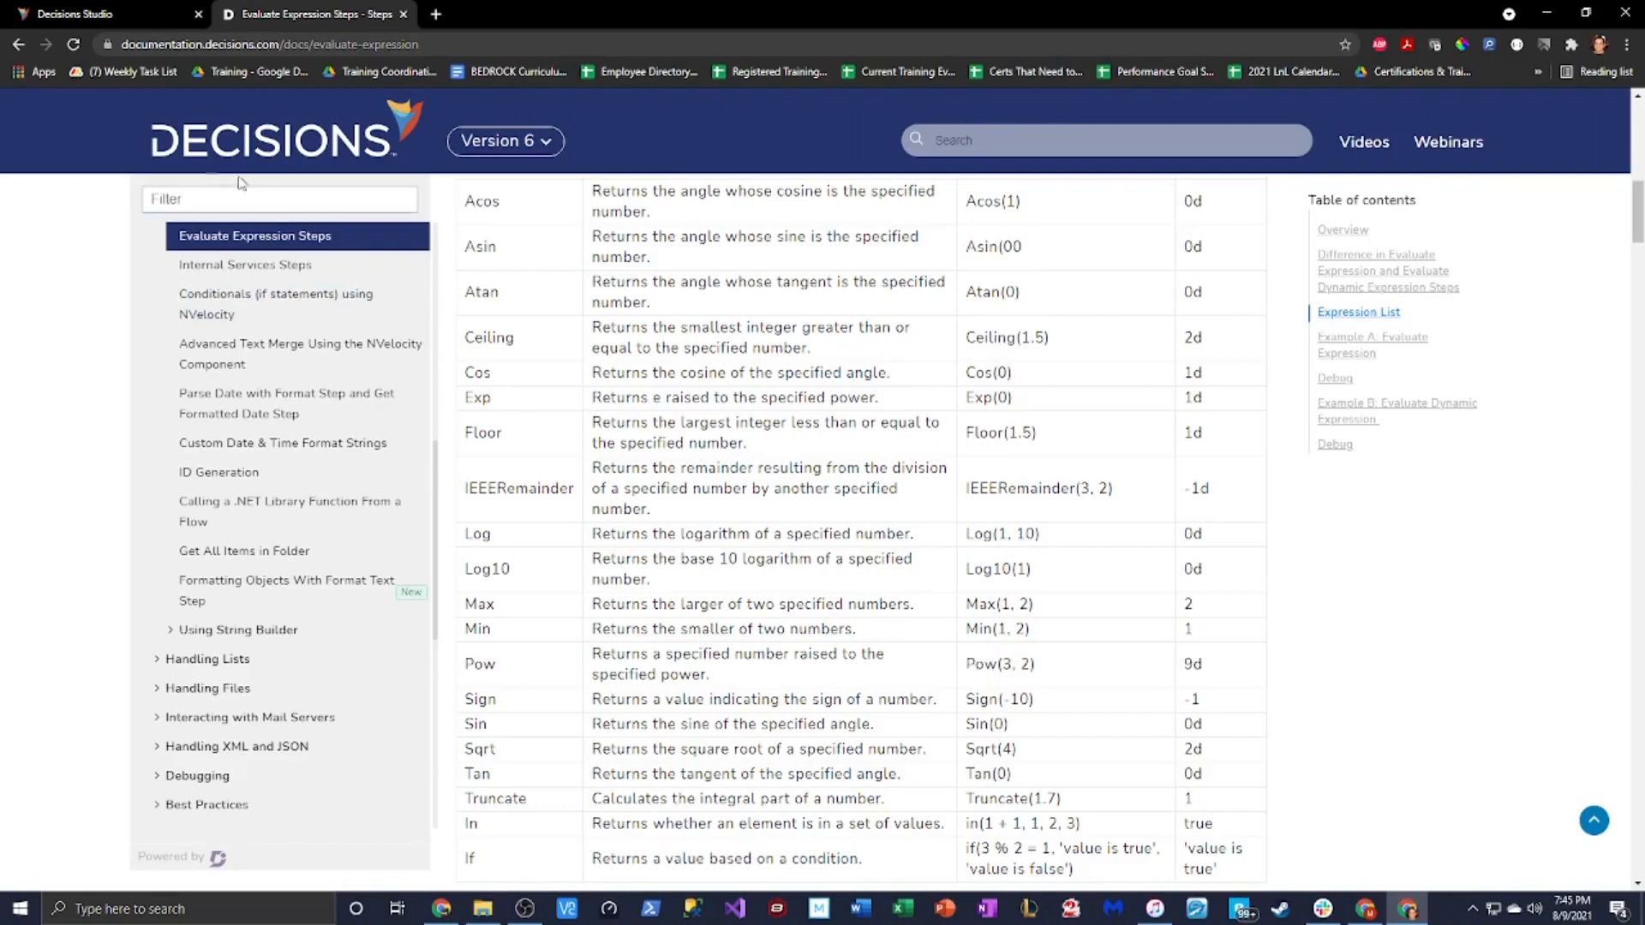
pyautogui.click(133, 11)
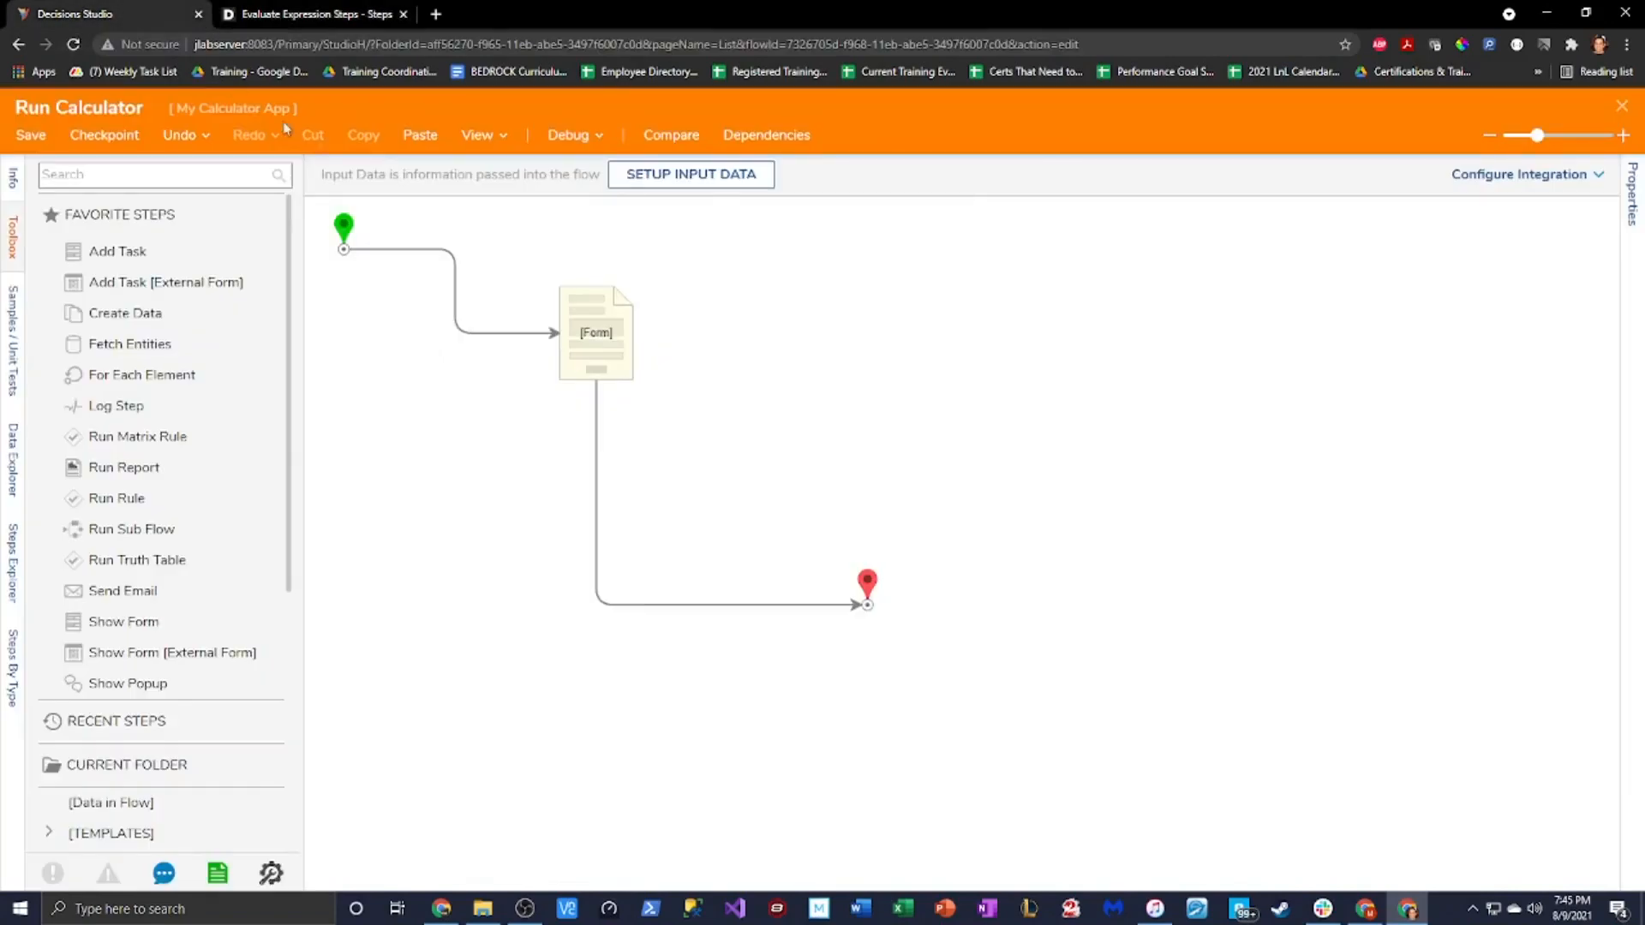
# Edit the Calculator form and add a form rule named 'input Pow into calc screen'
pyautogui.click(595, 339)
pyautogui.click(1445, 183)
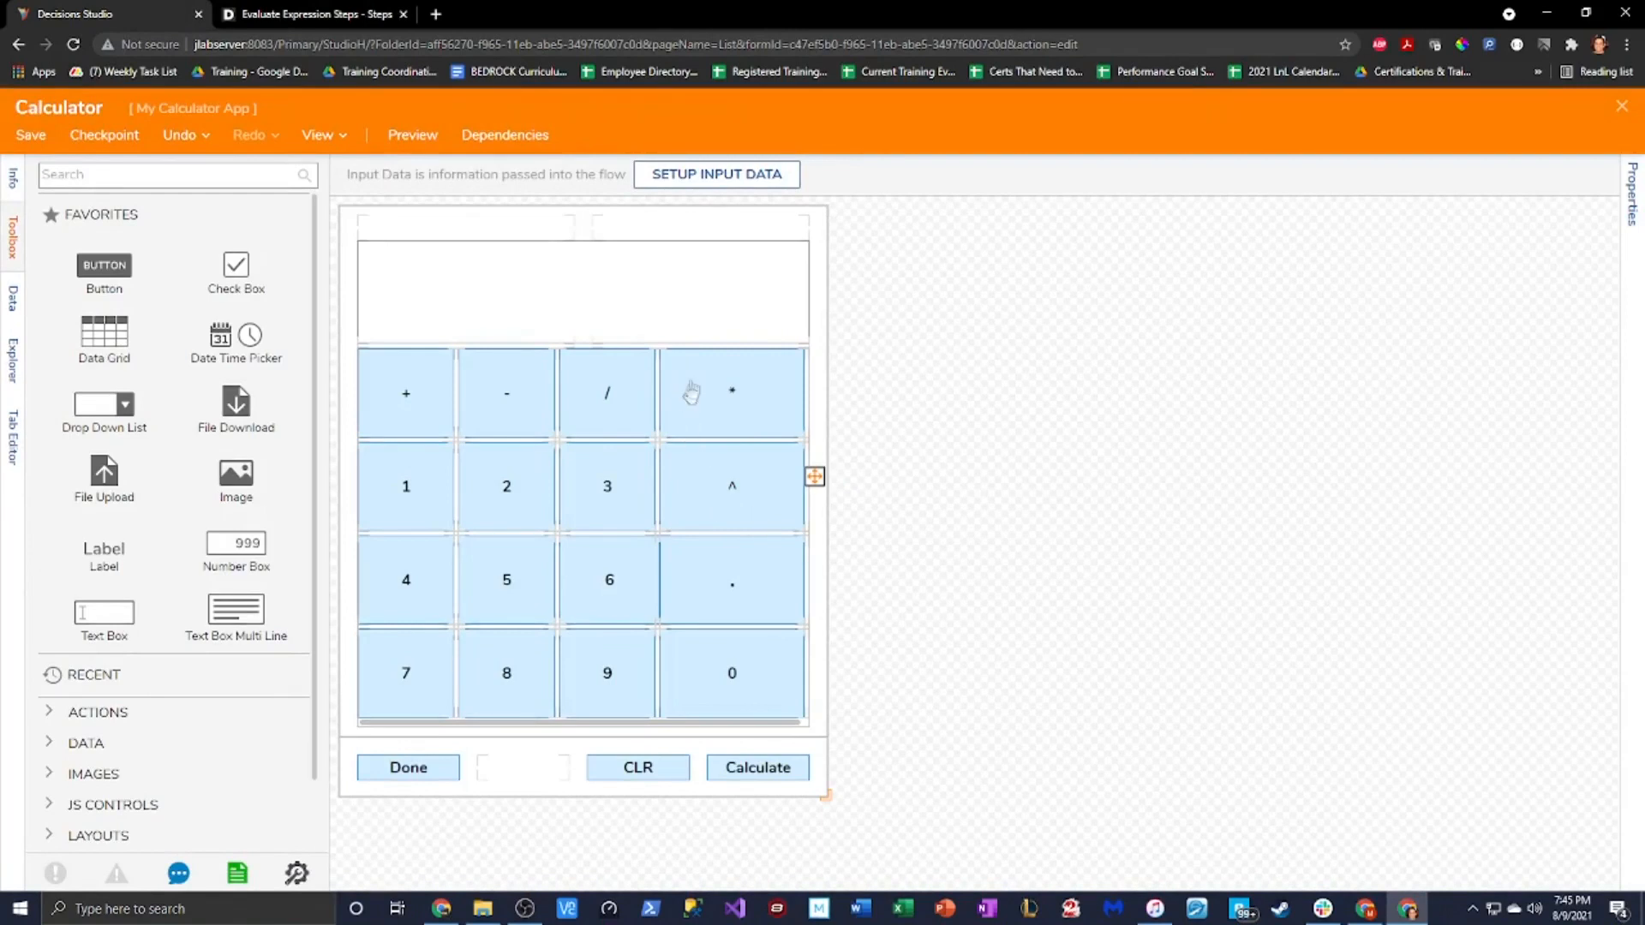
pyautogui.click(1632, 195)
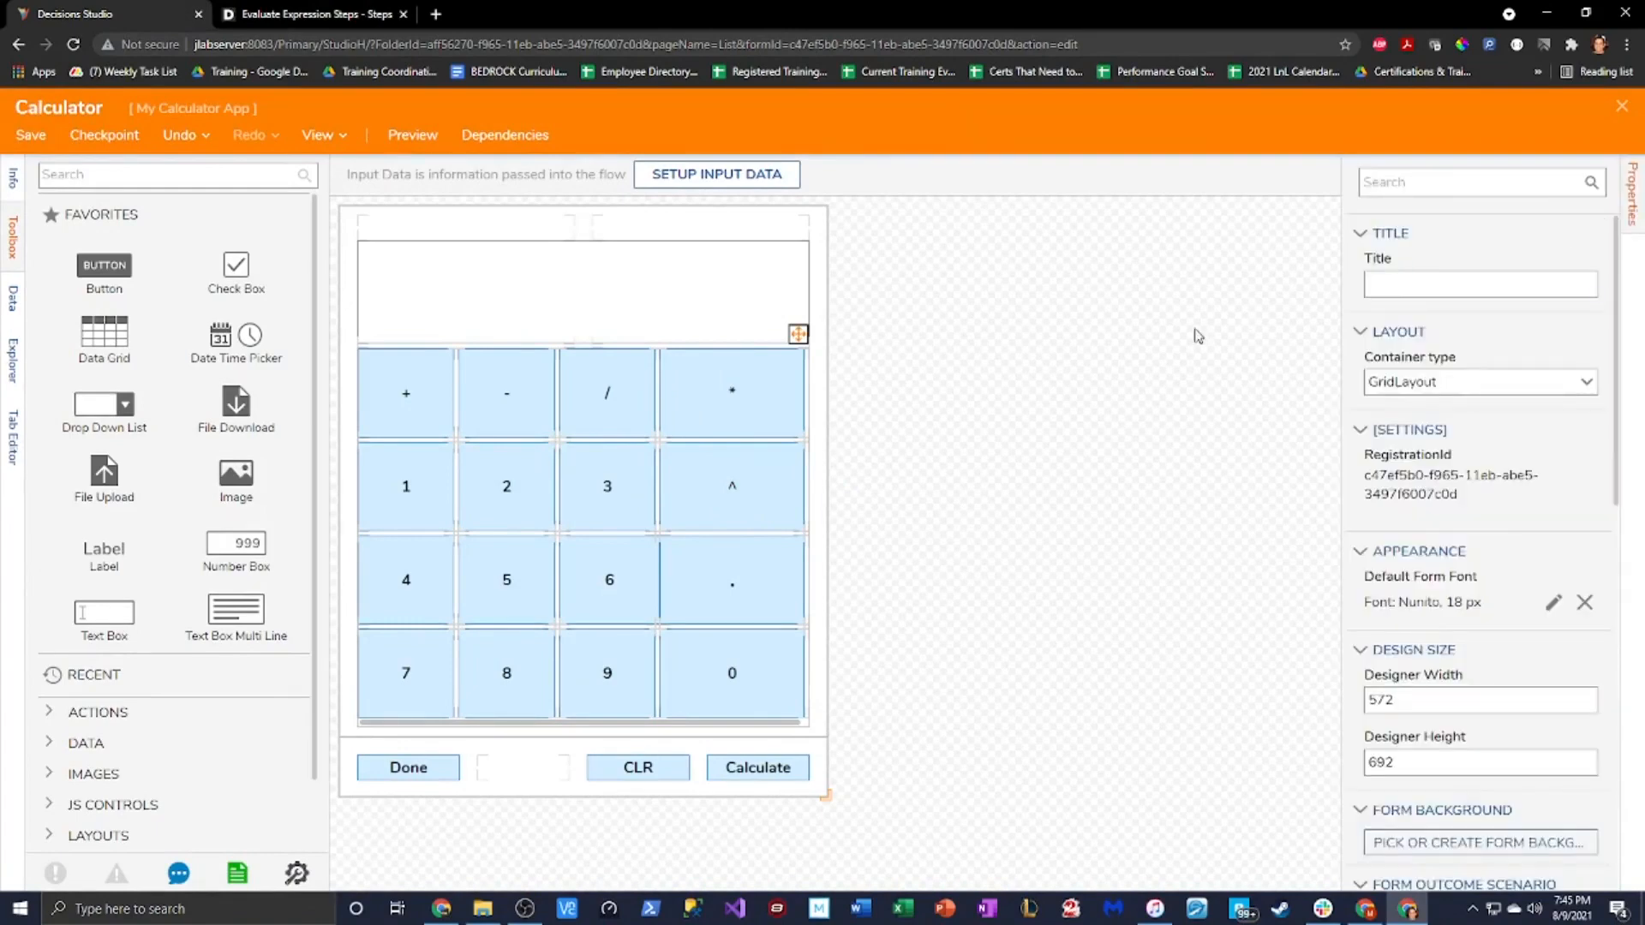
pyautogui.scroll(-4, 1511, 611)
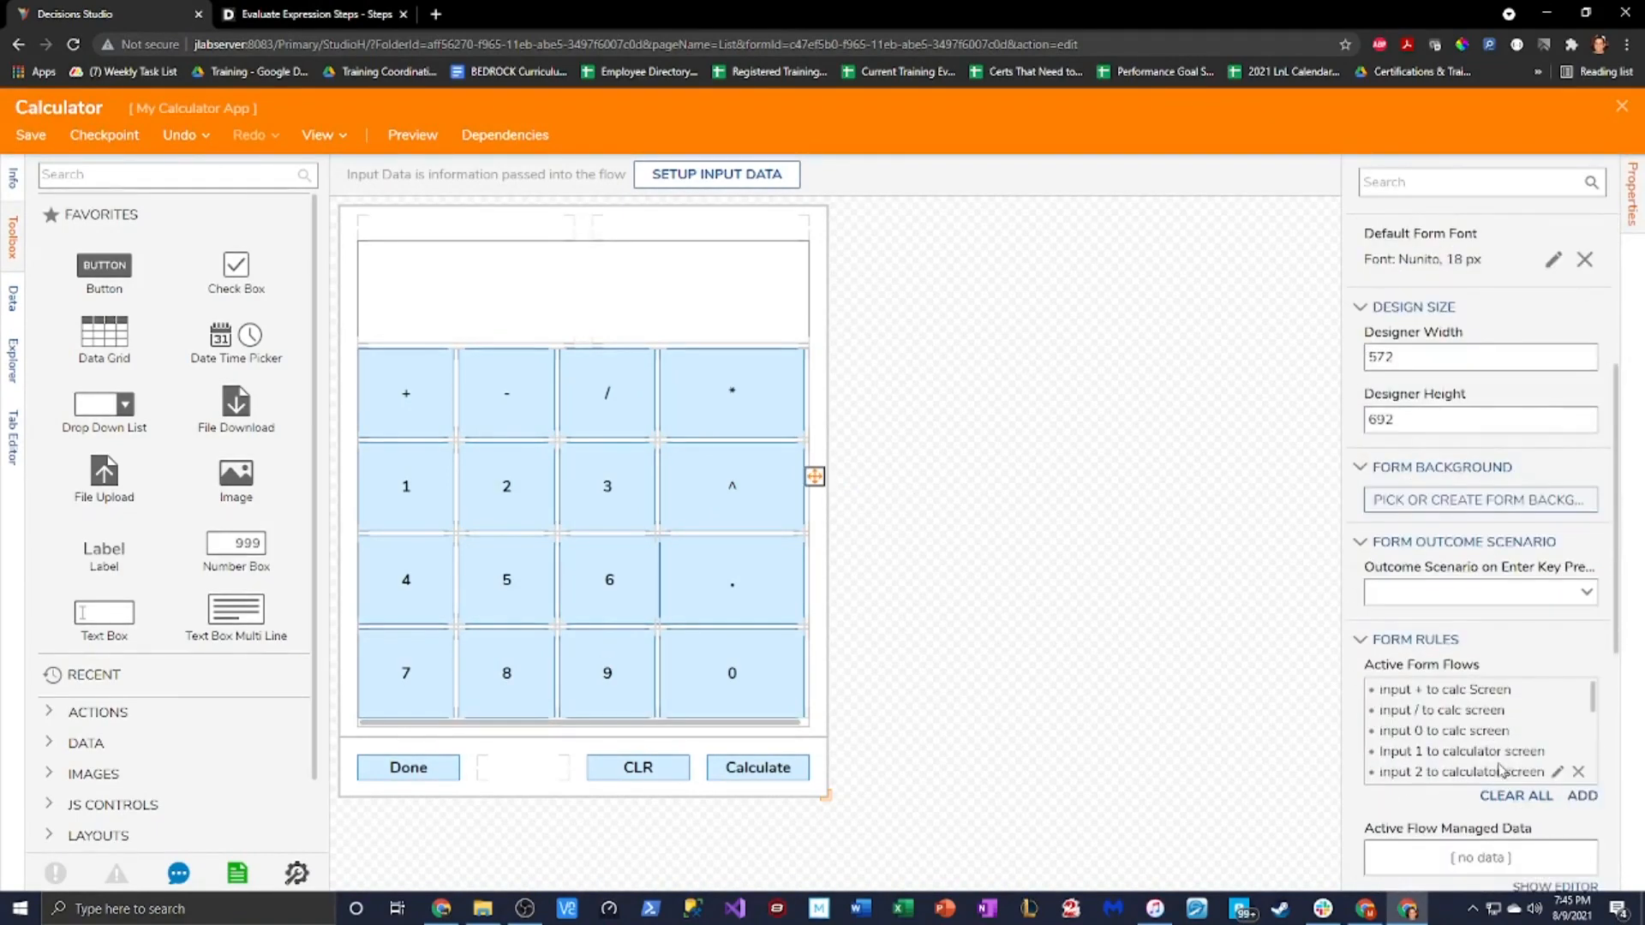
pyautogui.click(1582, 795)
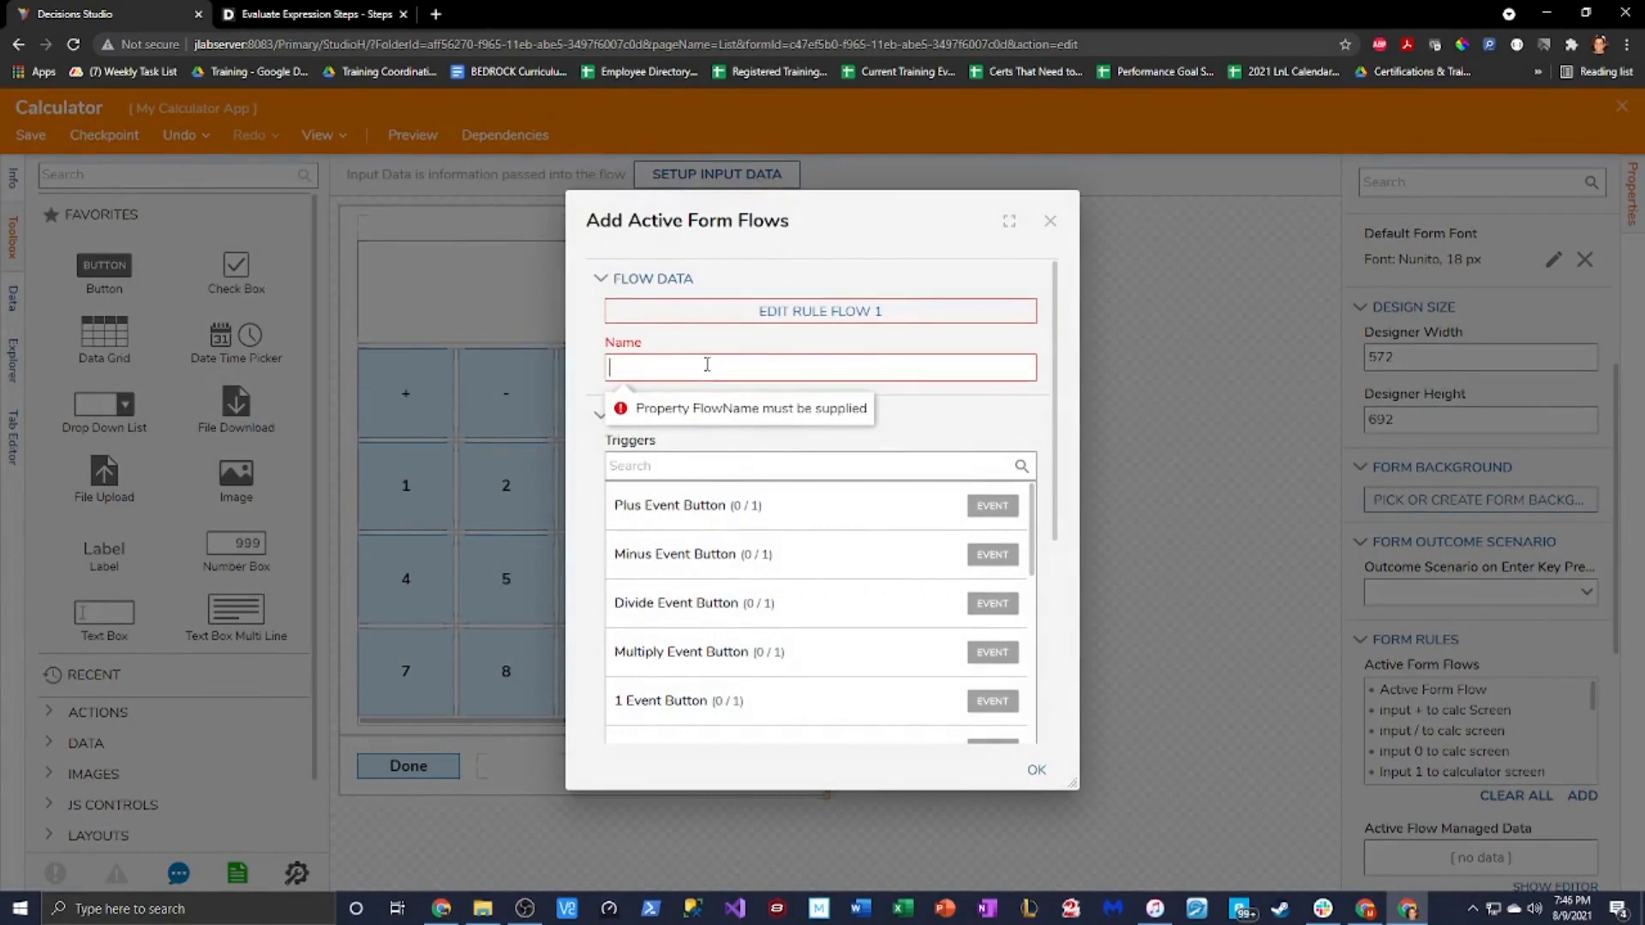
pyautogui.write('inp')
pyautogui.write('ut swaa')
pyautogui.write('POW')
pyautogui.press('BackSpace')
pyautogui.press('BackSpace')
pyautogui.write('ow into dalcscreen')
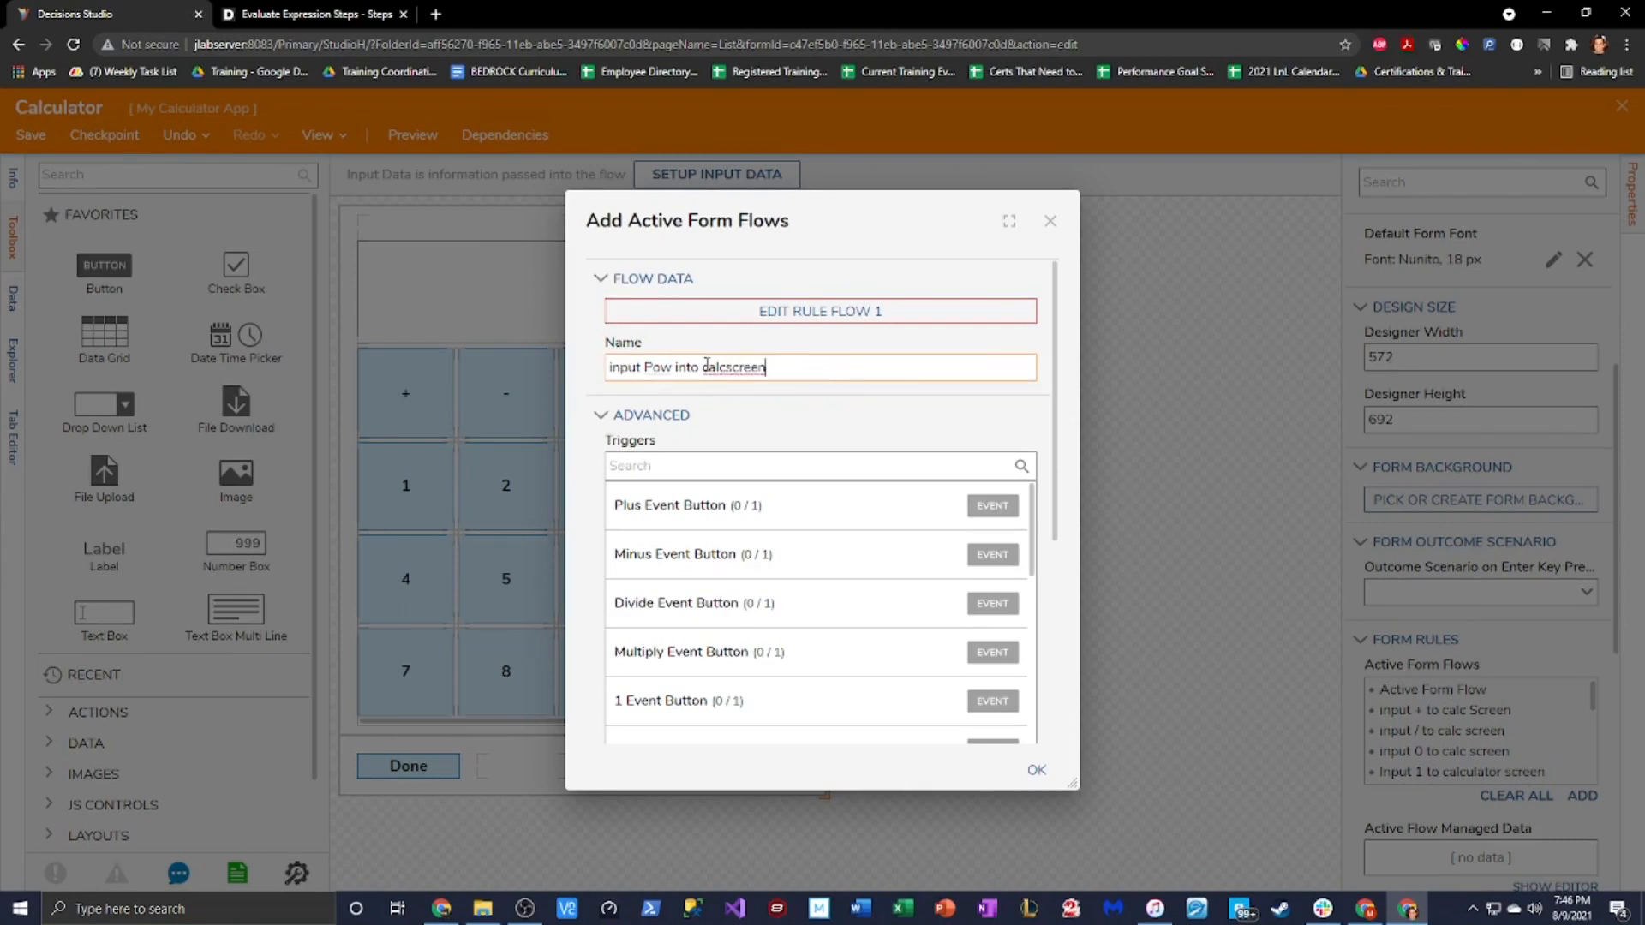
pyautogui.press('BackSpace')
pyautogui.press('BackSpace')
pyautogui.press('BackSpace')
pyautogui.press('BackSpace')
pyautogui.hotkey('ctrl', 'a')
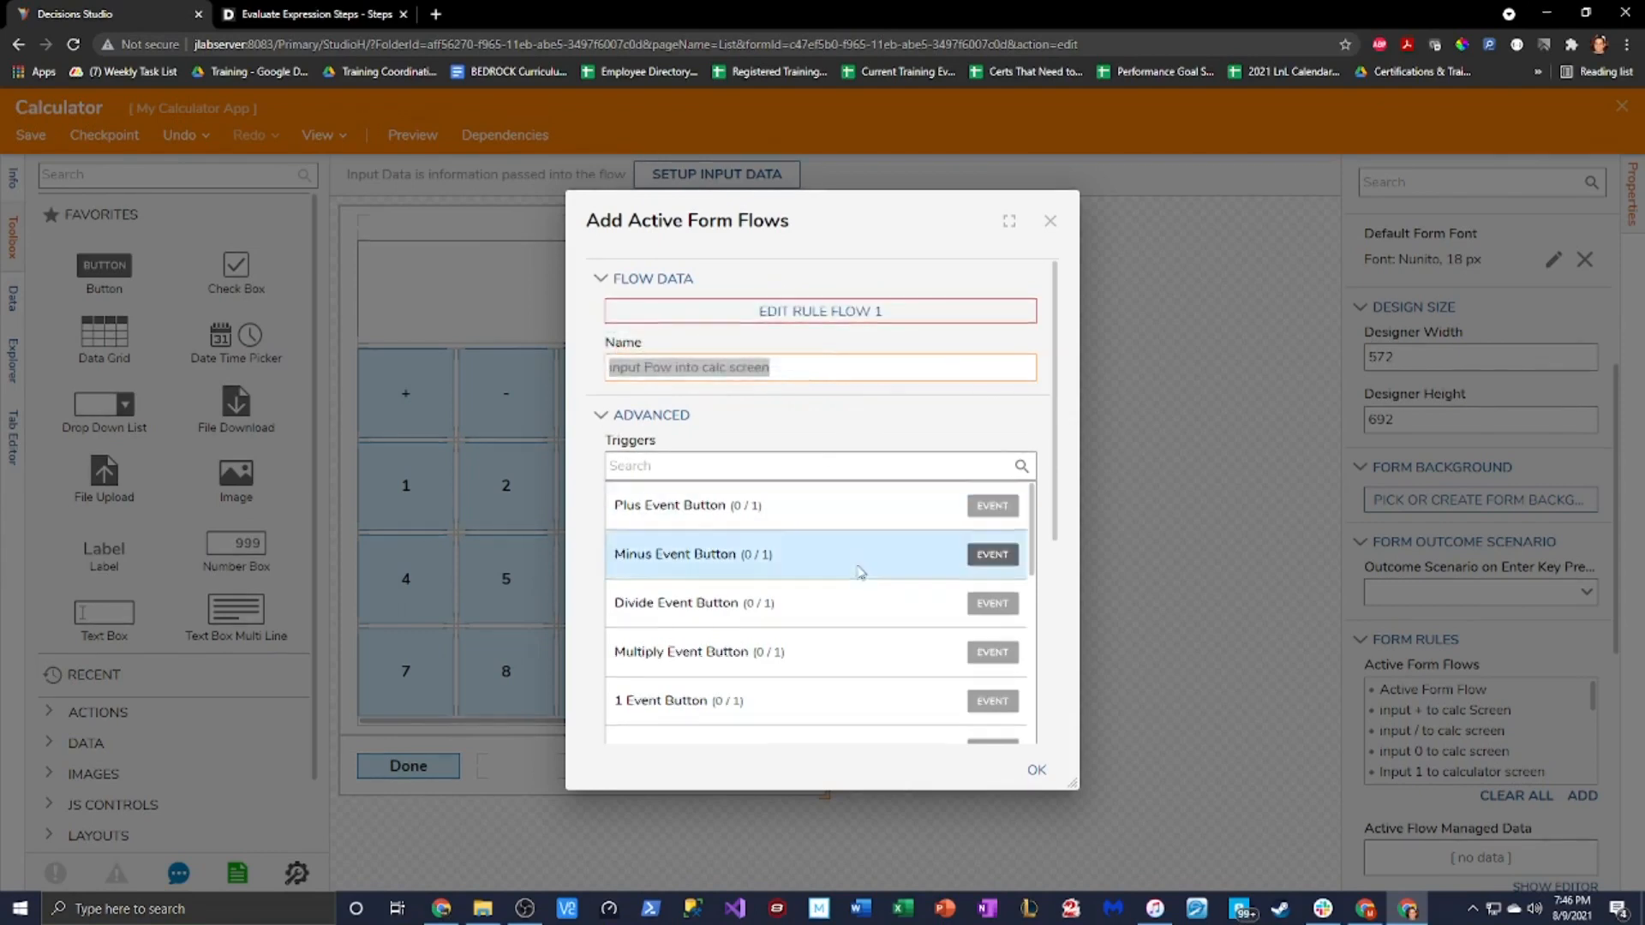
# Trigger it on ^EventButton Click and open Rule Flow 1 for editing
pyautogui.scroll(-5, 822, 582)
pyautogui.scroll(-1, 829, 606)
pyautogui.click(754, 627)
pyautogui.click(635, 654)
pyautogui.click(826, 317)
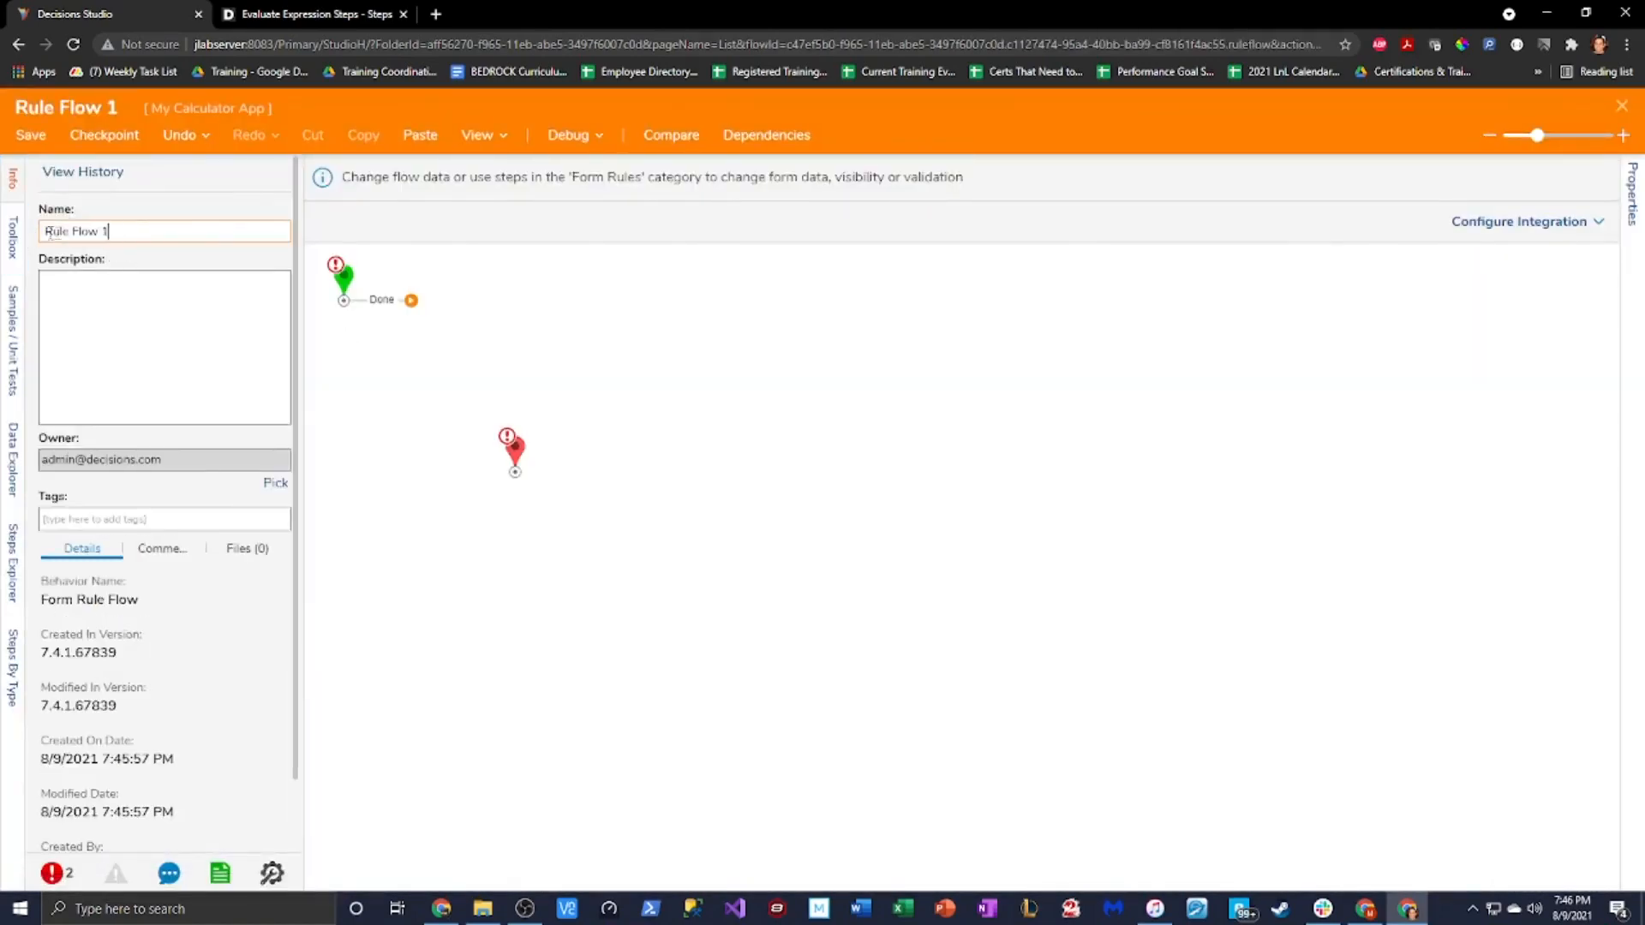
# Rename the rule flow 'input Pow into calc screen' and add Join Strings Without Separator before End
pyautogui.moveTo(109, 231); pyautogui.dragTo(49, 232)
pyautogui.write('input Pow into calc screen')
pyautogui.click(12, 237)
pyautogui.click(89, 177)
pyautogui.write('join string')
pyautogui.moveTo(163, 269); pyautogui.dragTo(377, 300)
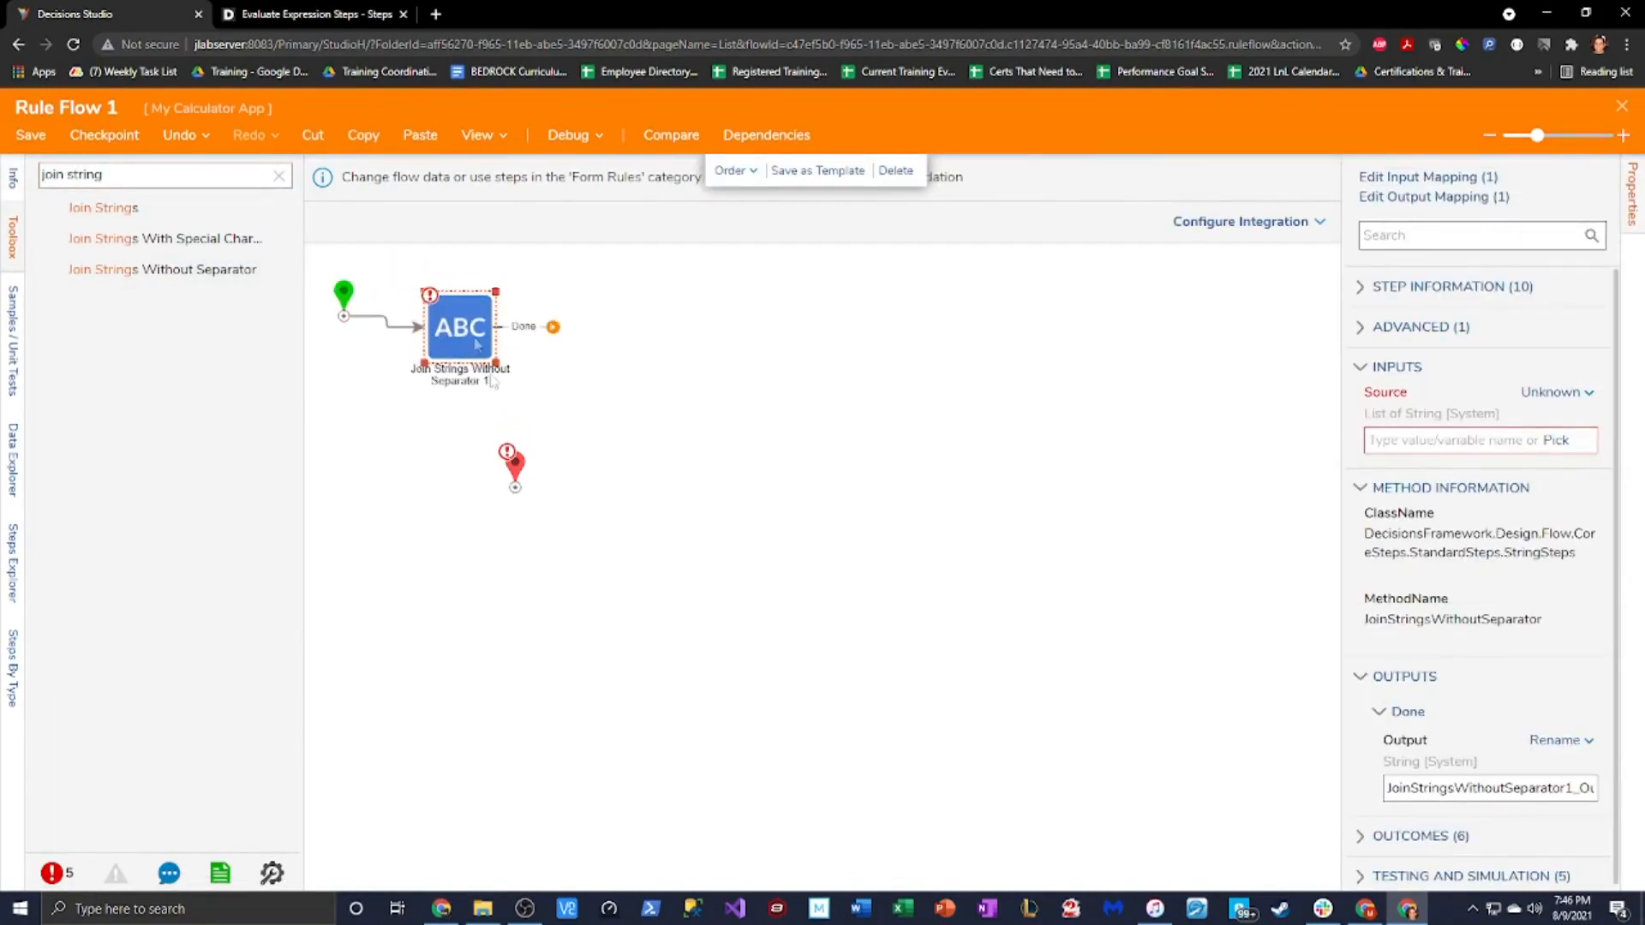
pyautogui.moveTo(514, 459); pyautogui.dragTo(610, 401)
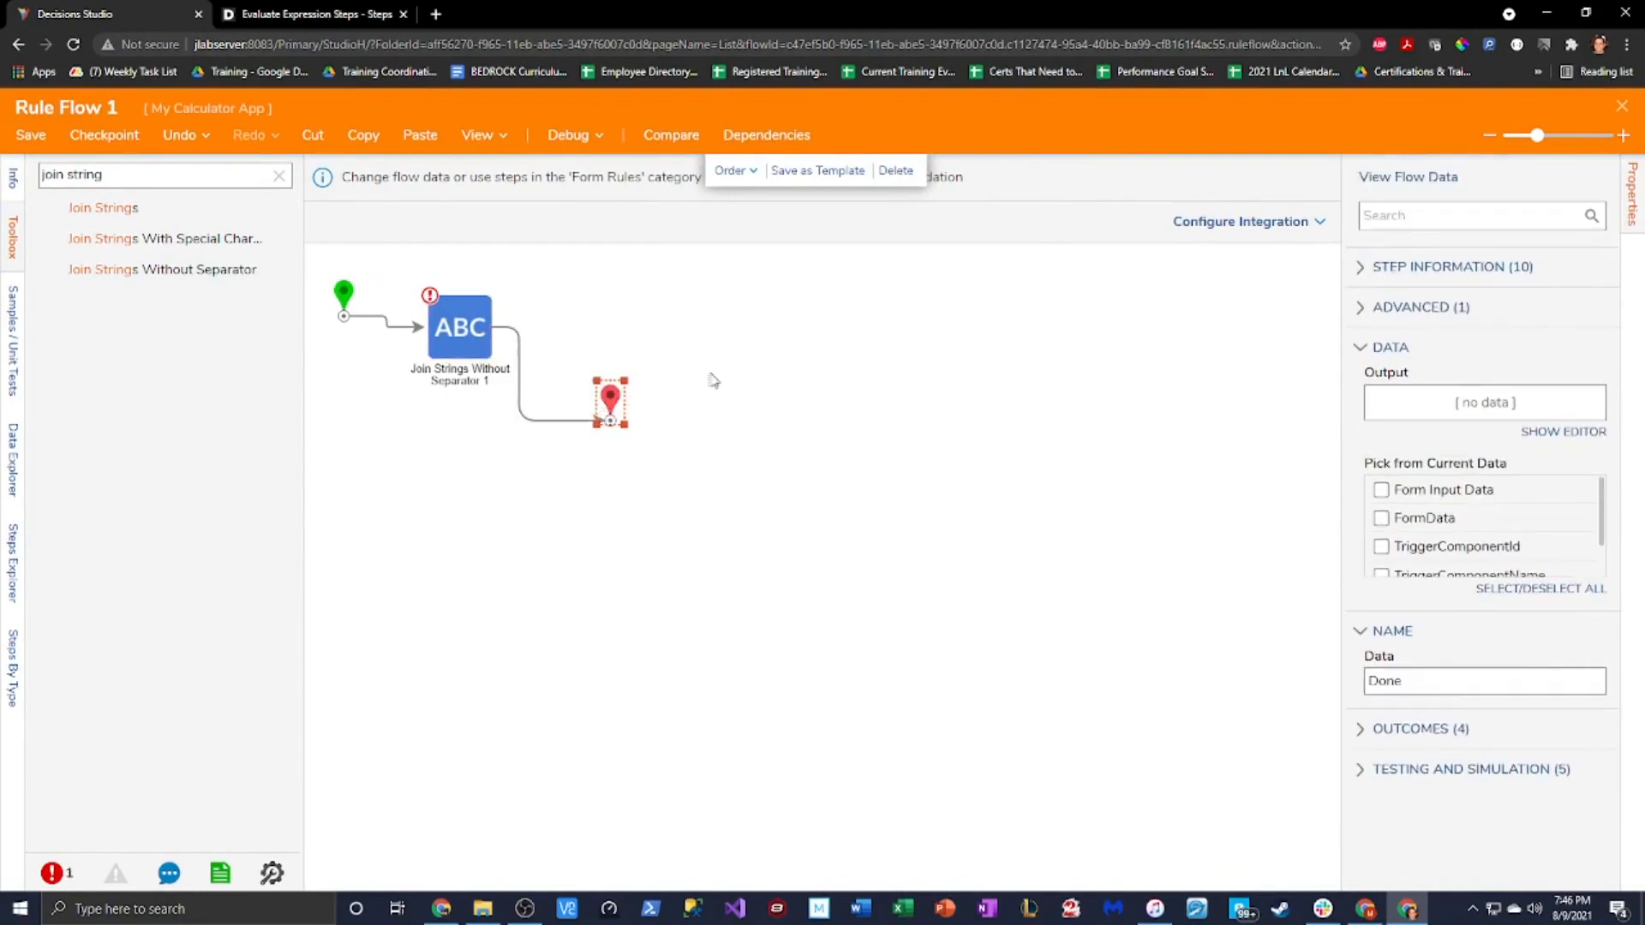
# Build the Join Strings Source array with Item 0 set to FormData.TextArea.Value
pyautogui.click(463, 330)
pyautogui.click(1557, 425)
pyautogui.click(1416, 423)
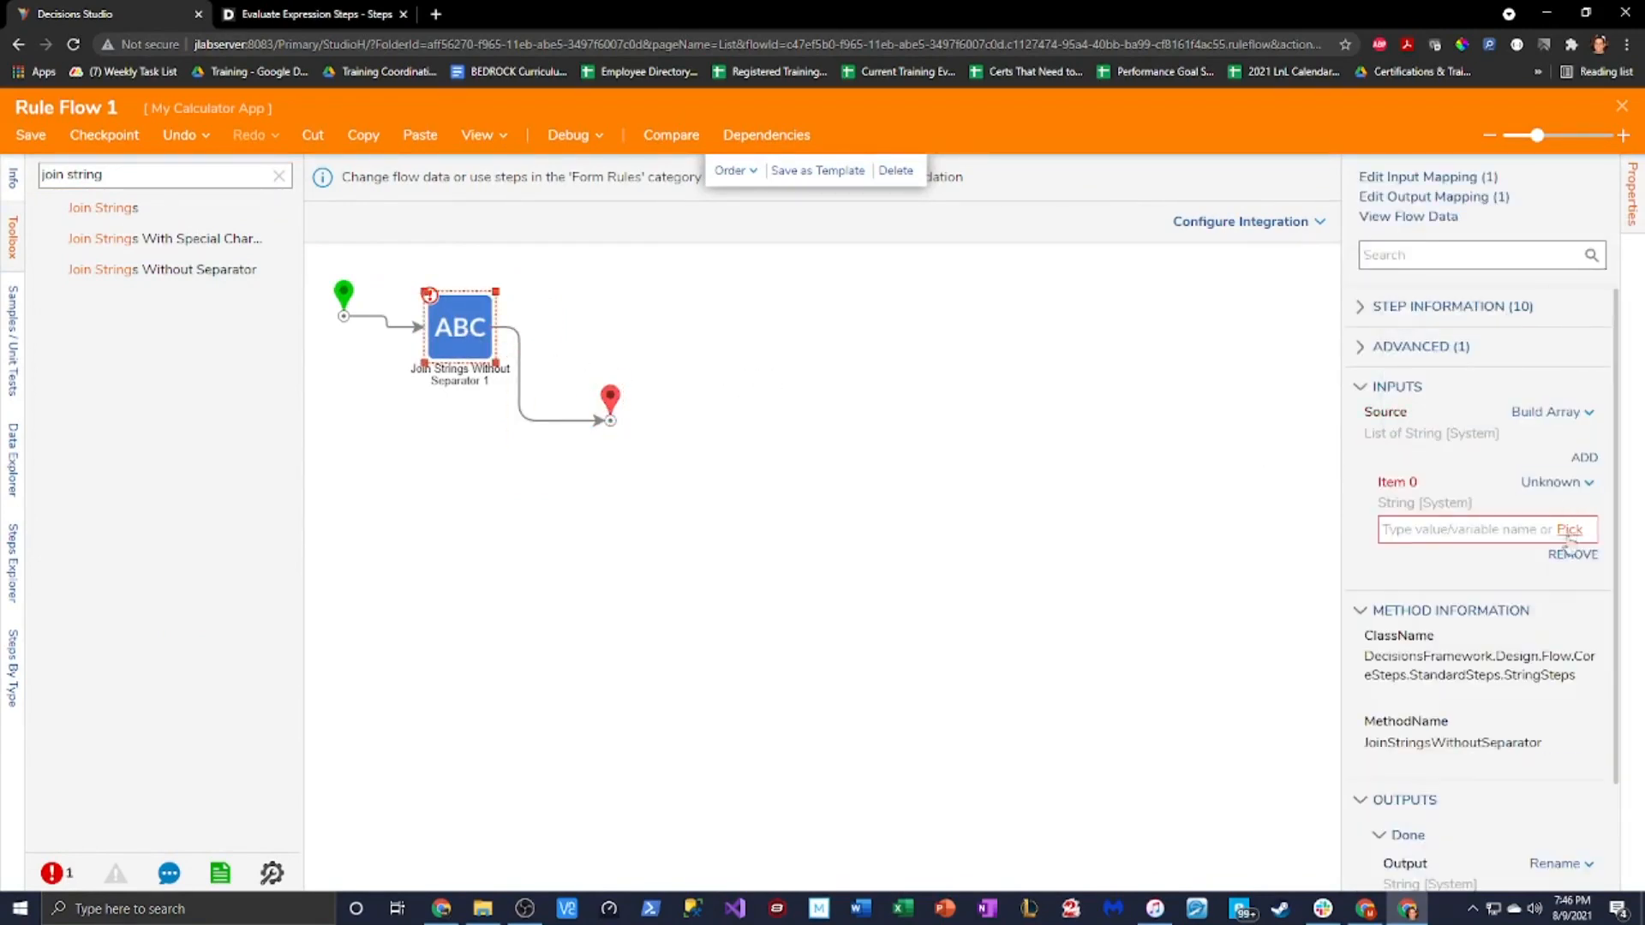
pyautogui.click(1555, 482)
pyautogui.click(1418, 419)
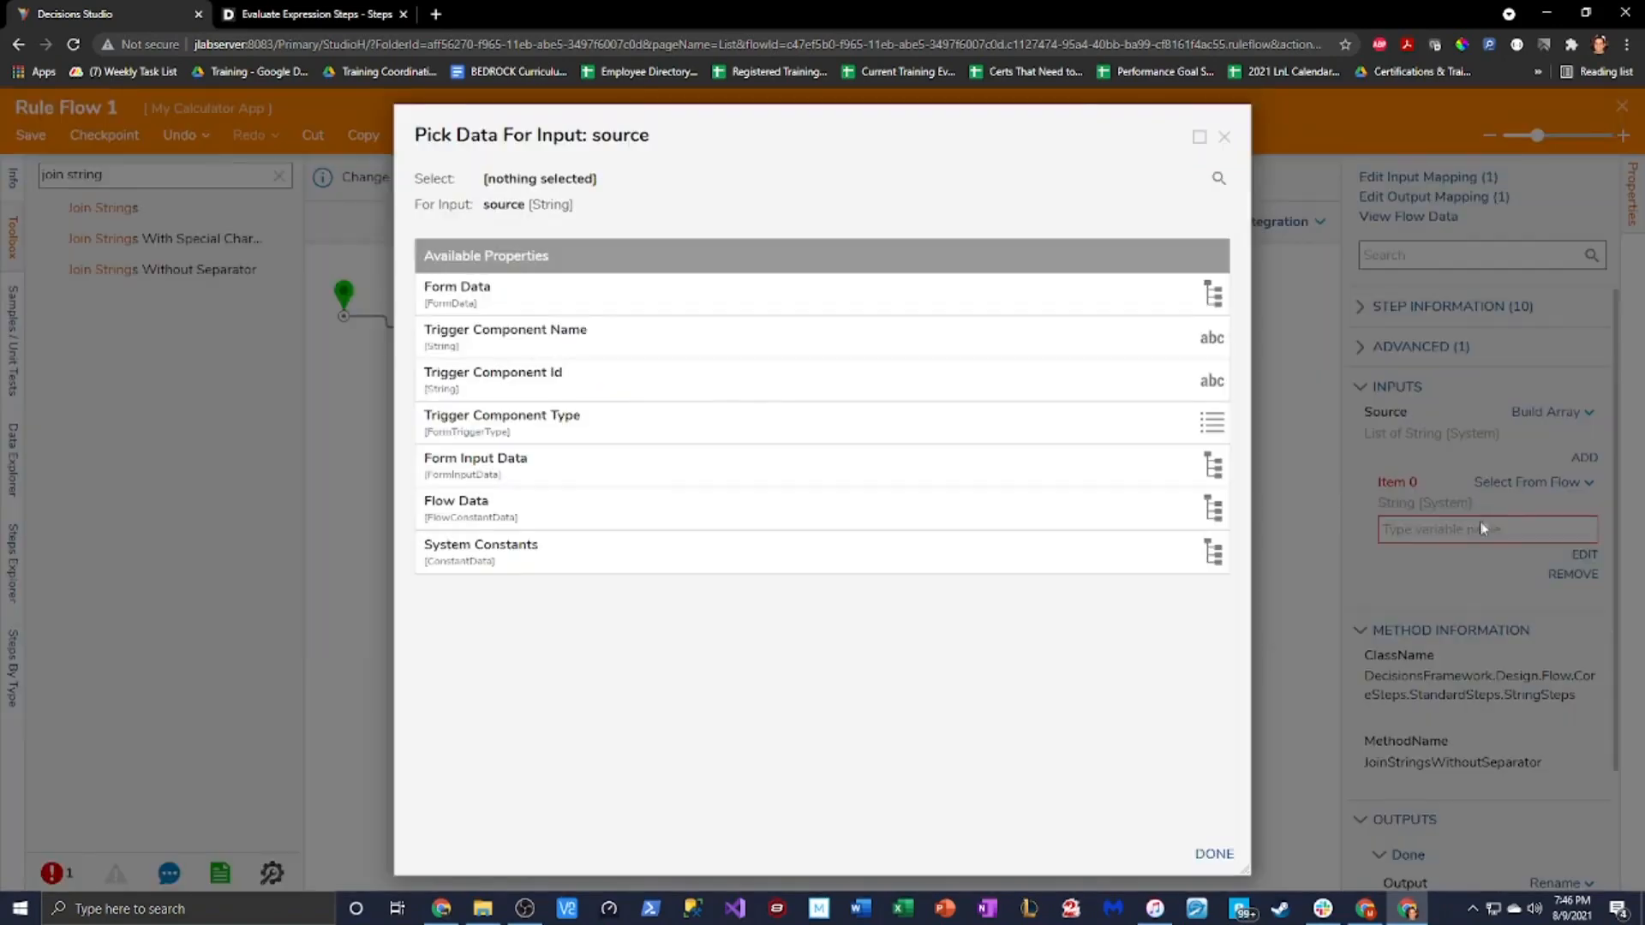
pyautogui.click(592, 293)
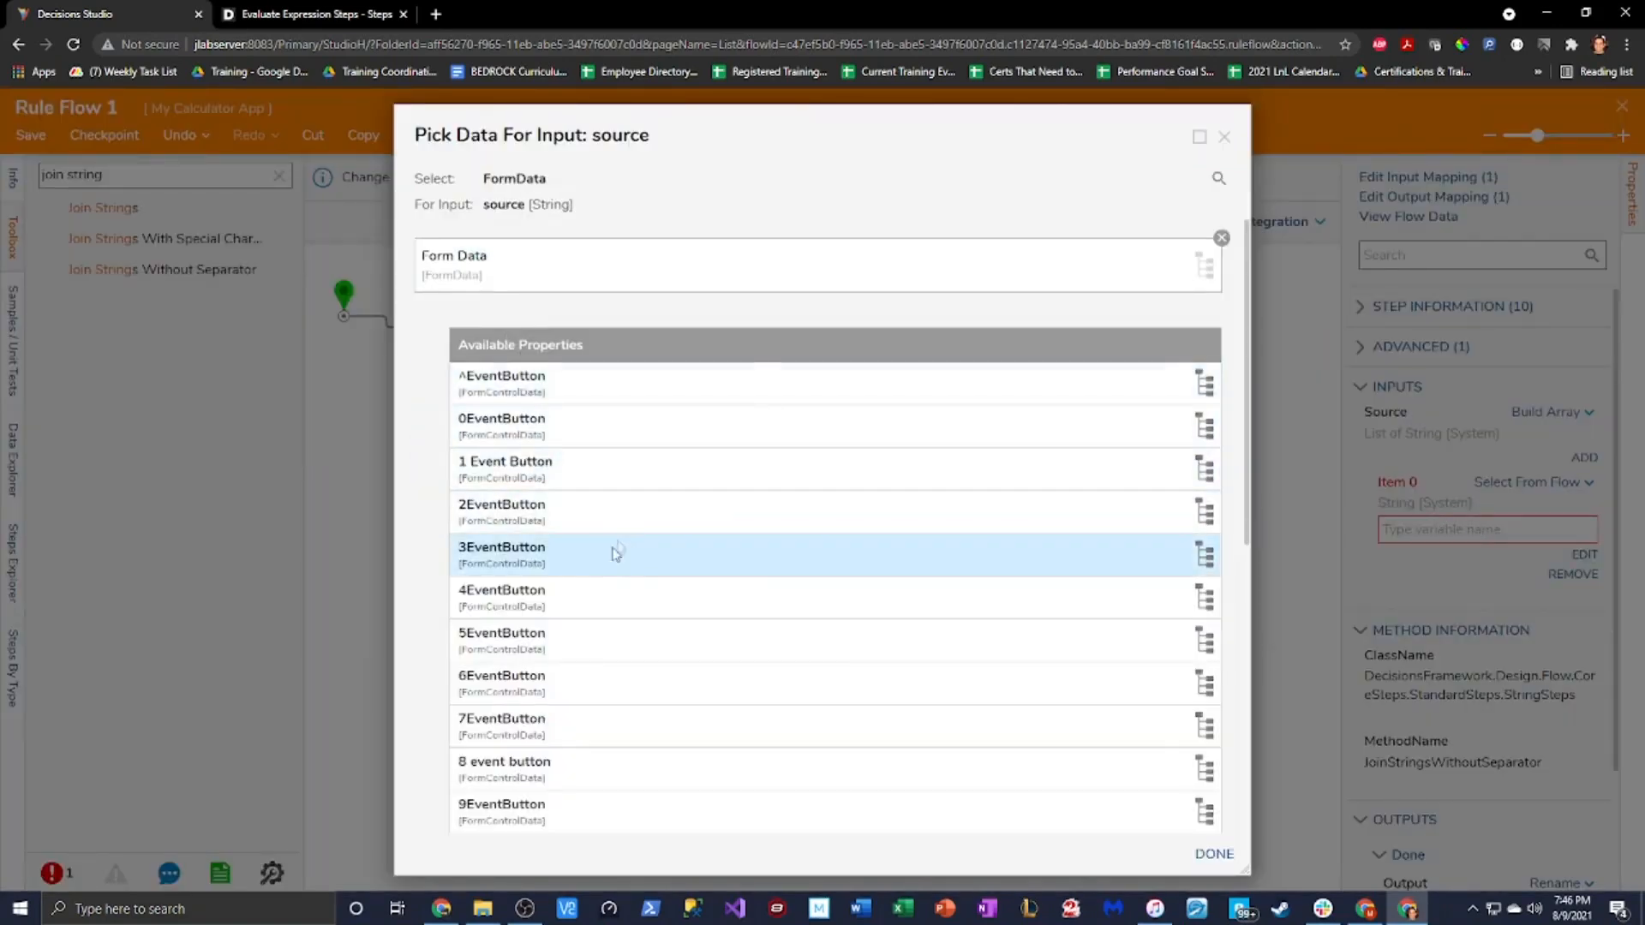
pyautogui.scroll(-5, 745, 668)
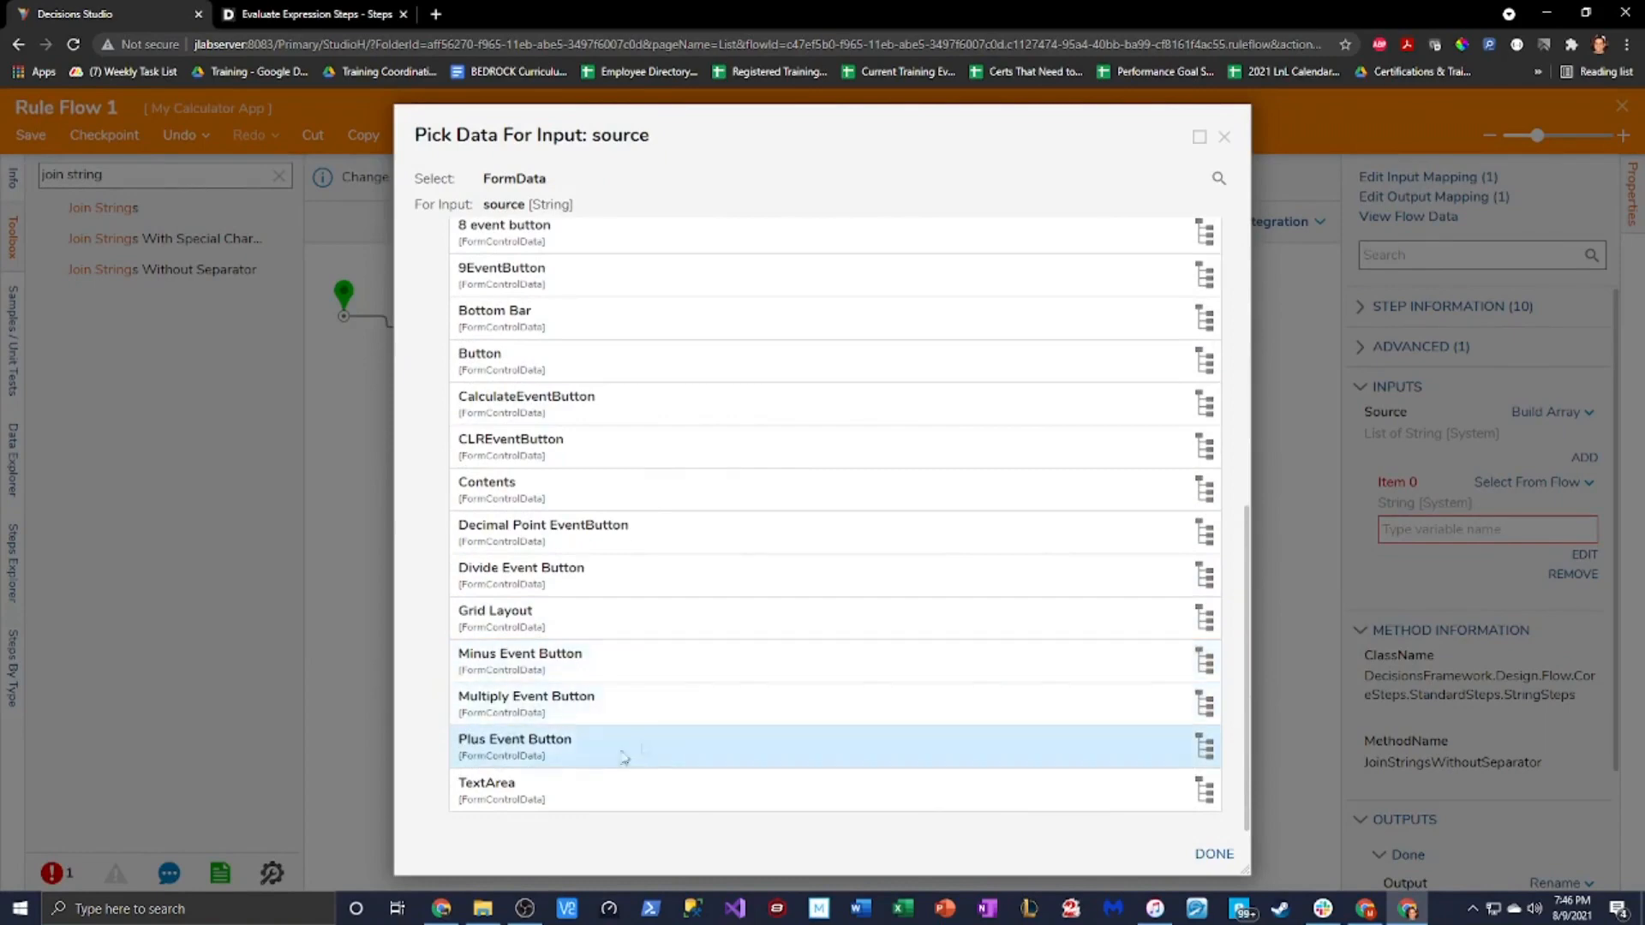
pyautogui.click(604, 801)
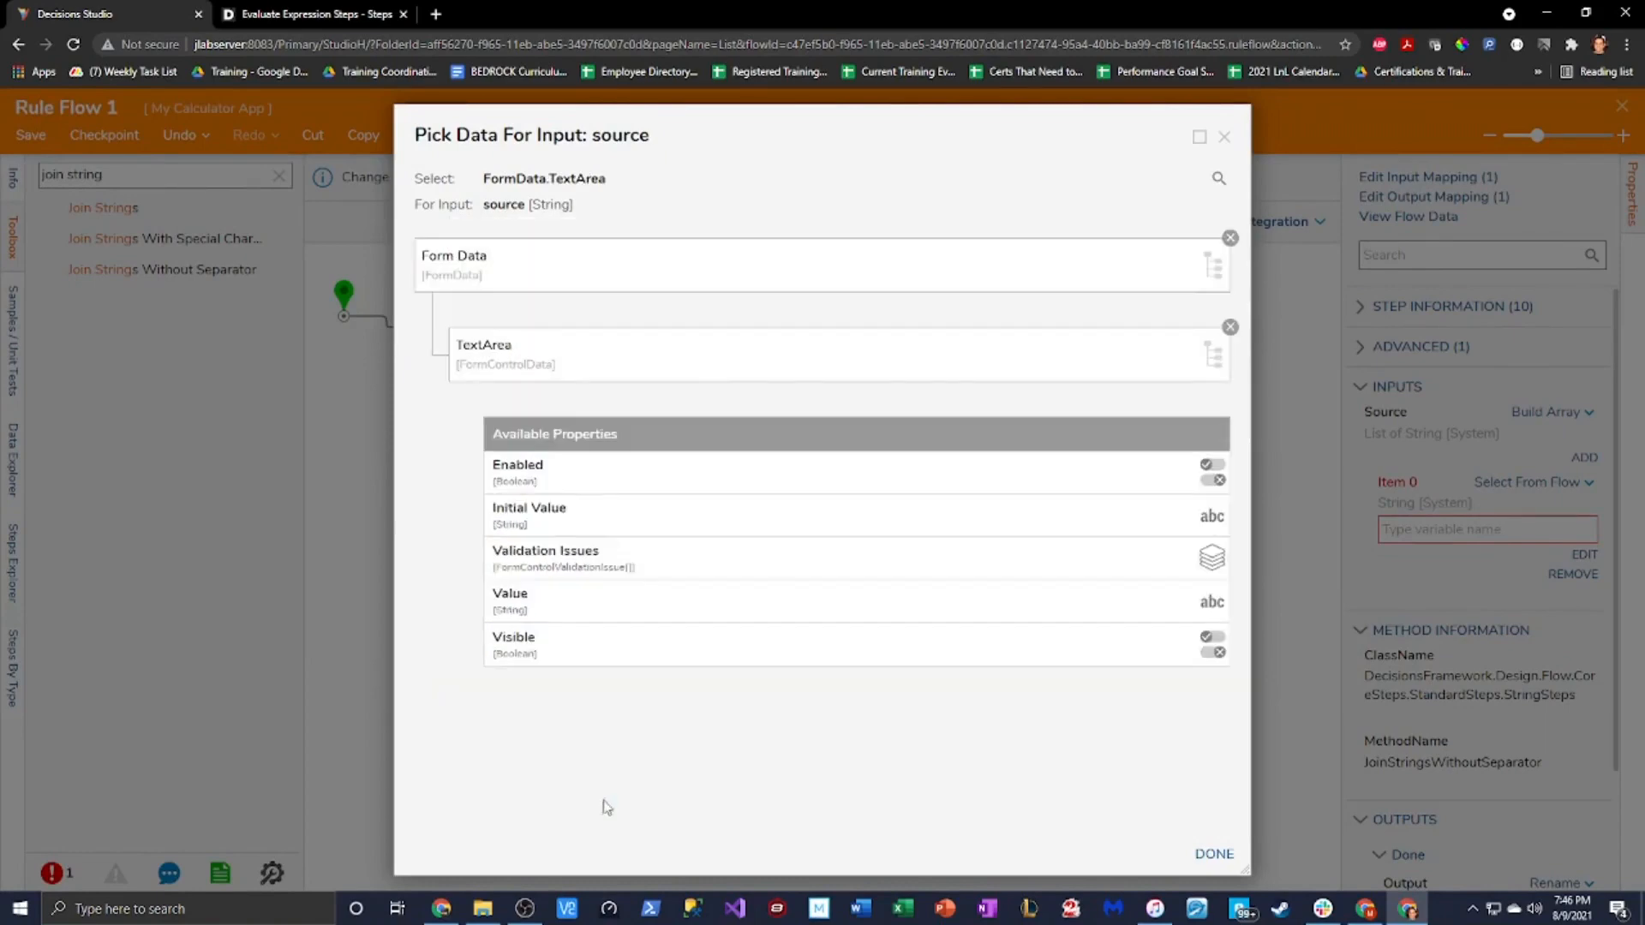
pyautogui.click(542, 601)
pyautogui.click(1214, 854)
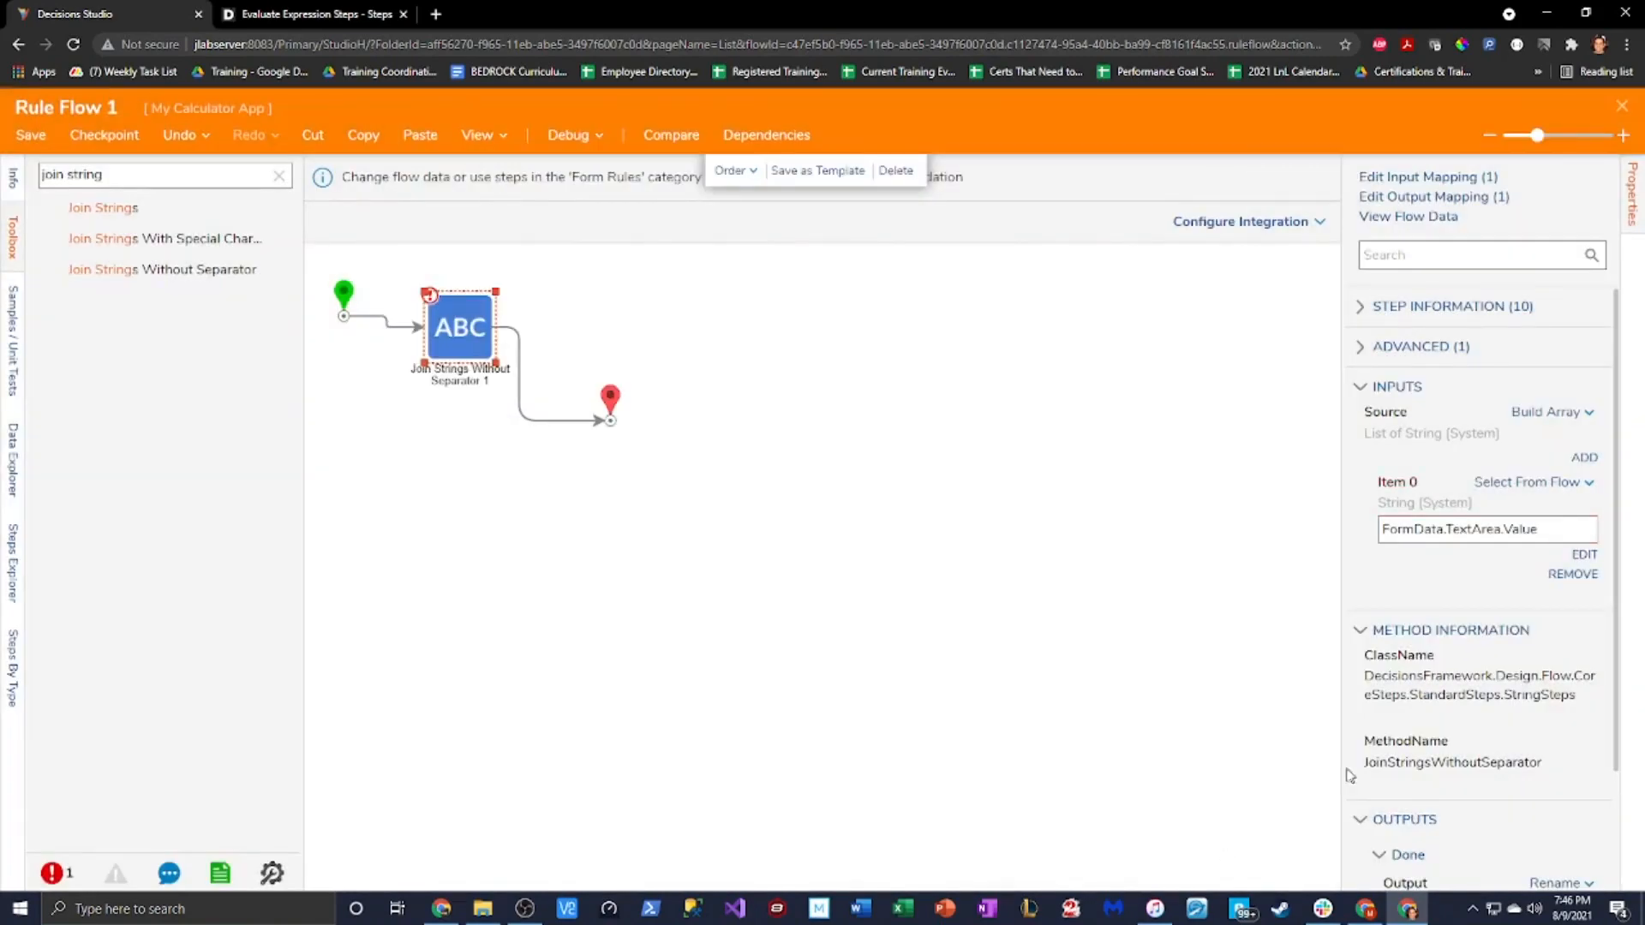
# Add a second source item, Item 1, mapped as Merge Plain Text
pyautogui.click(1584, 457)
pyautogui.scroll(-2, 1568, 549)
pyautogui.click(1570, 437)
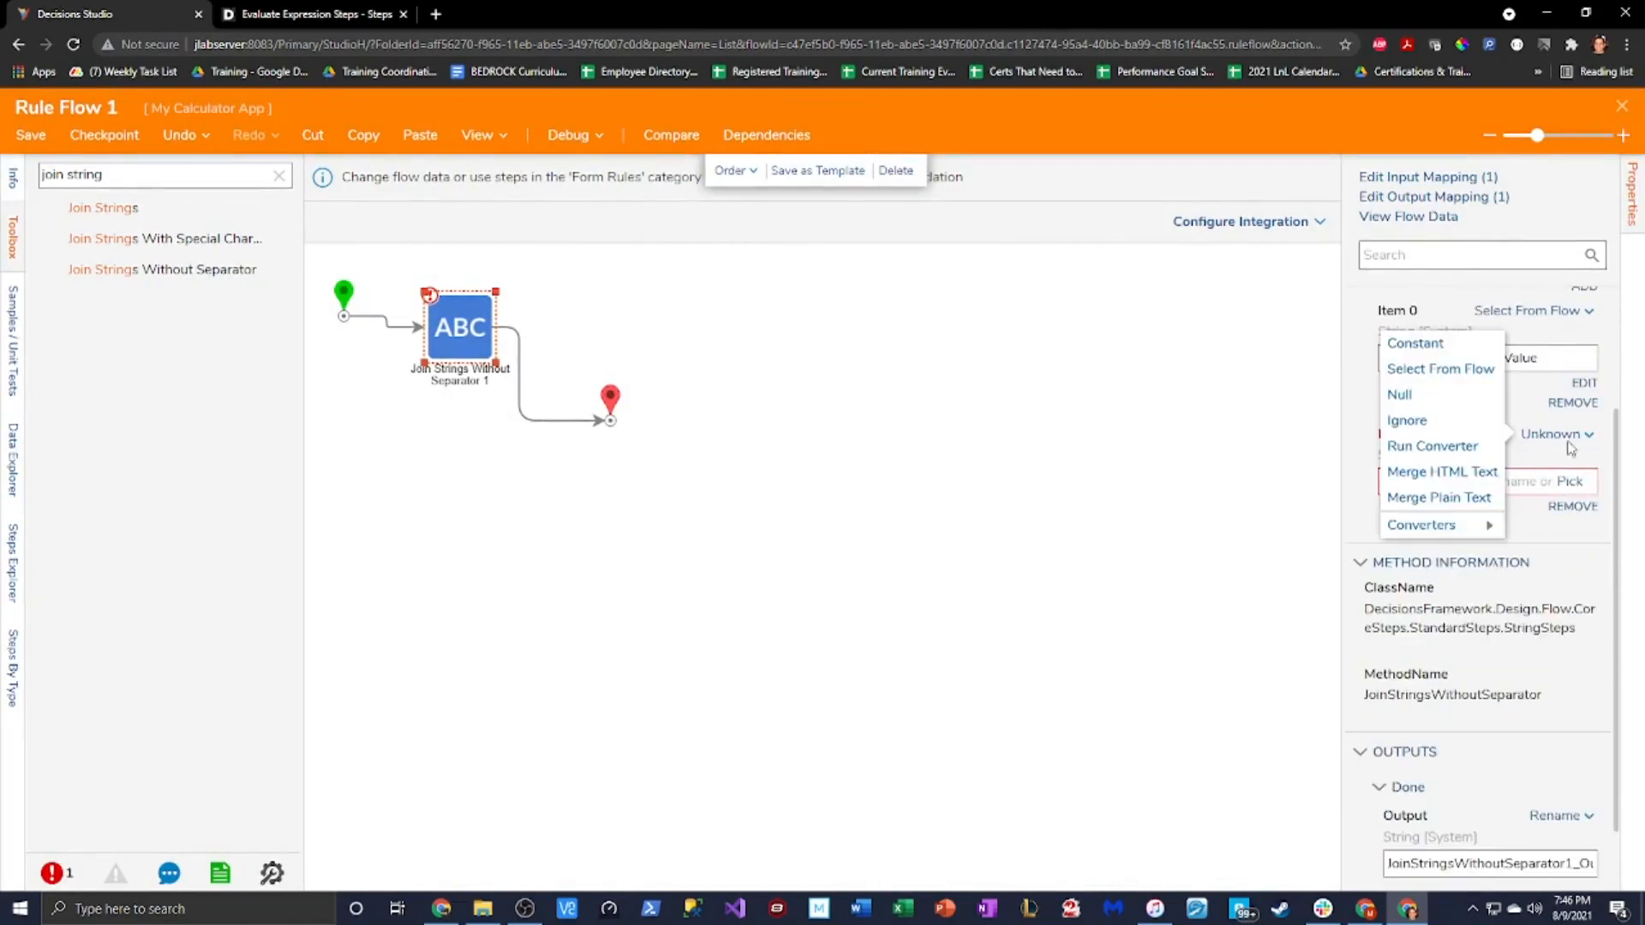
pyautogui.click(1454, 500)
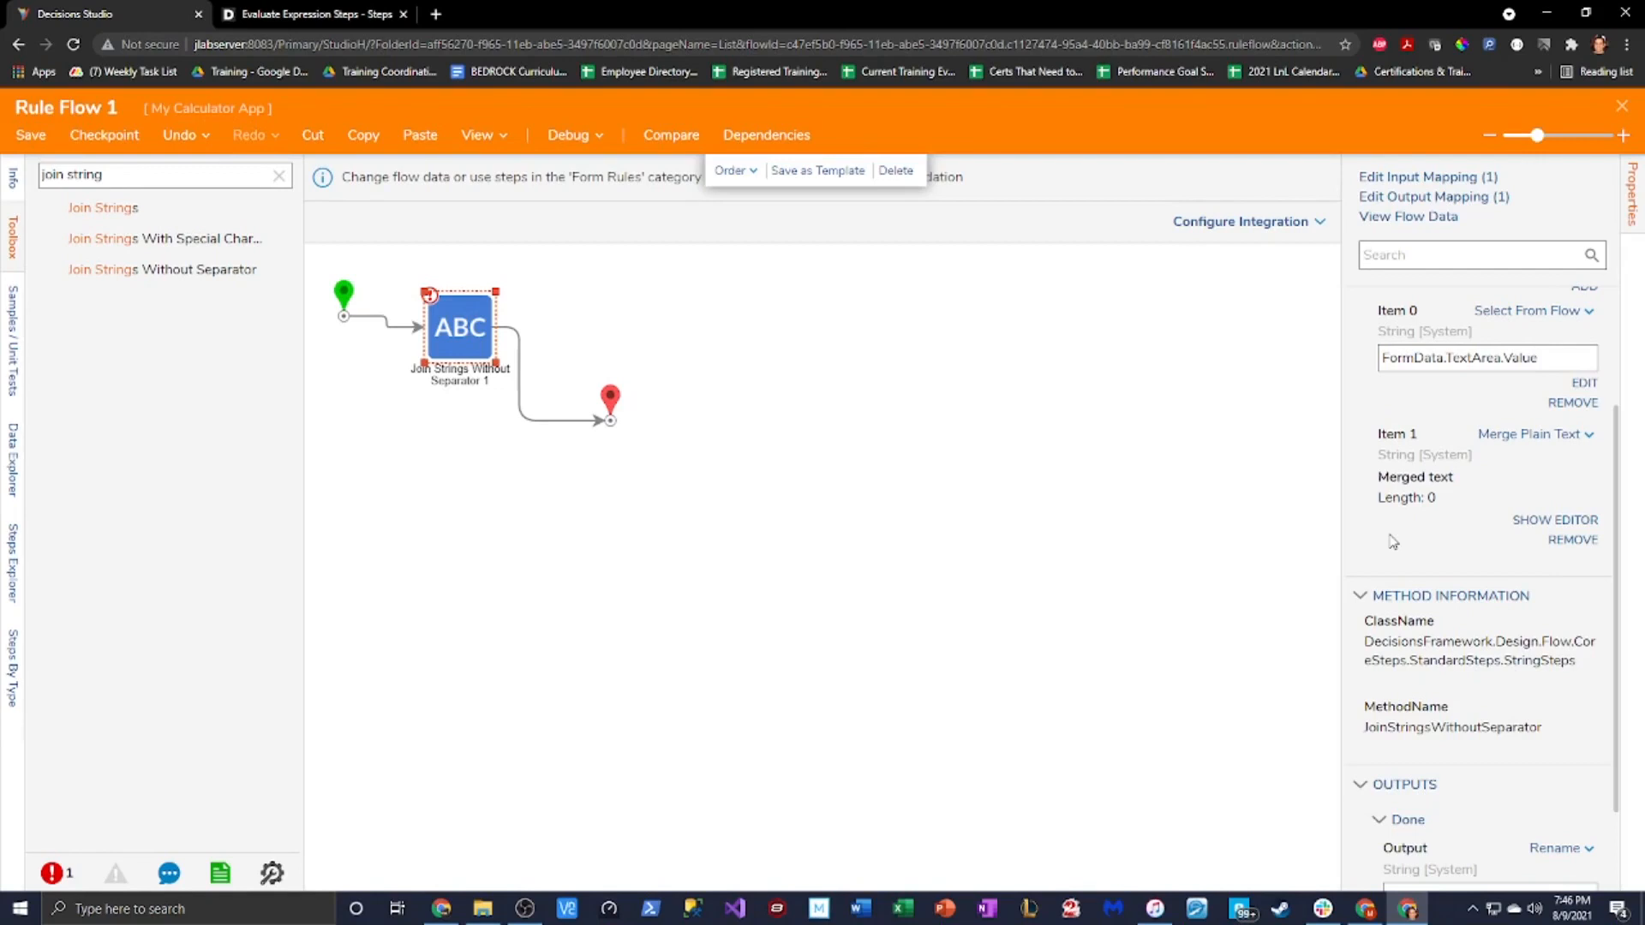
# Open the merged text editor for the second join item and expand the Form Data fields
pyautogui.click(1525, 521)
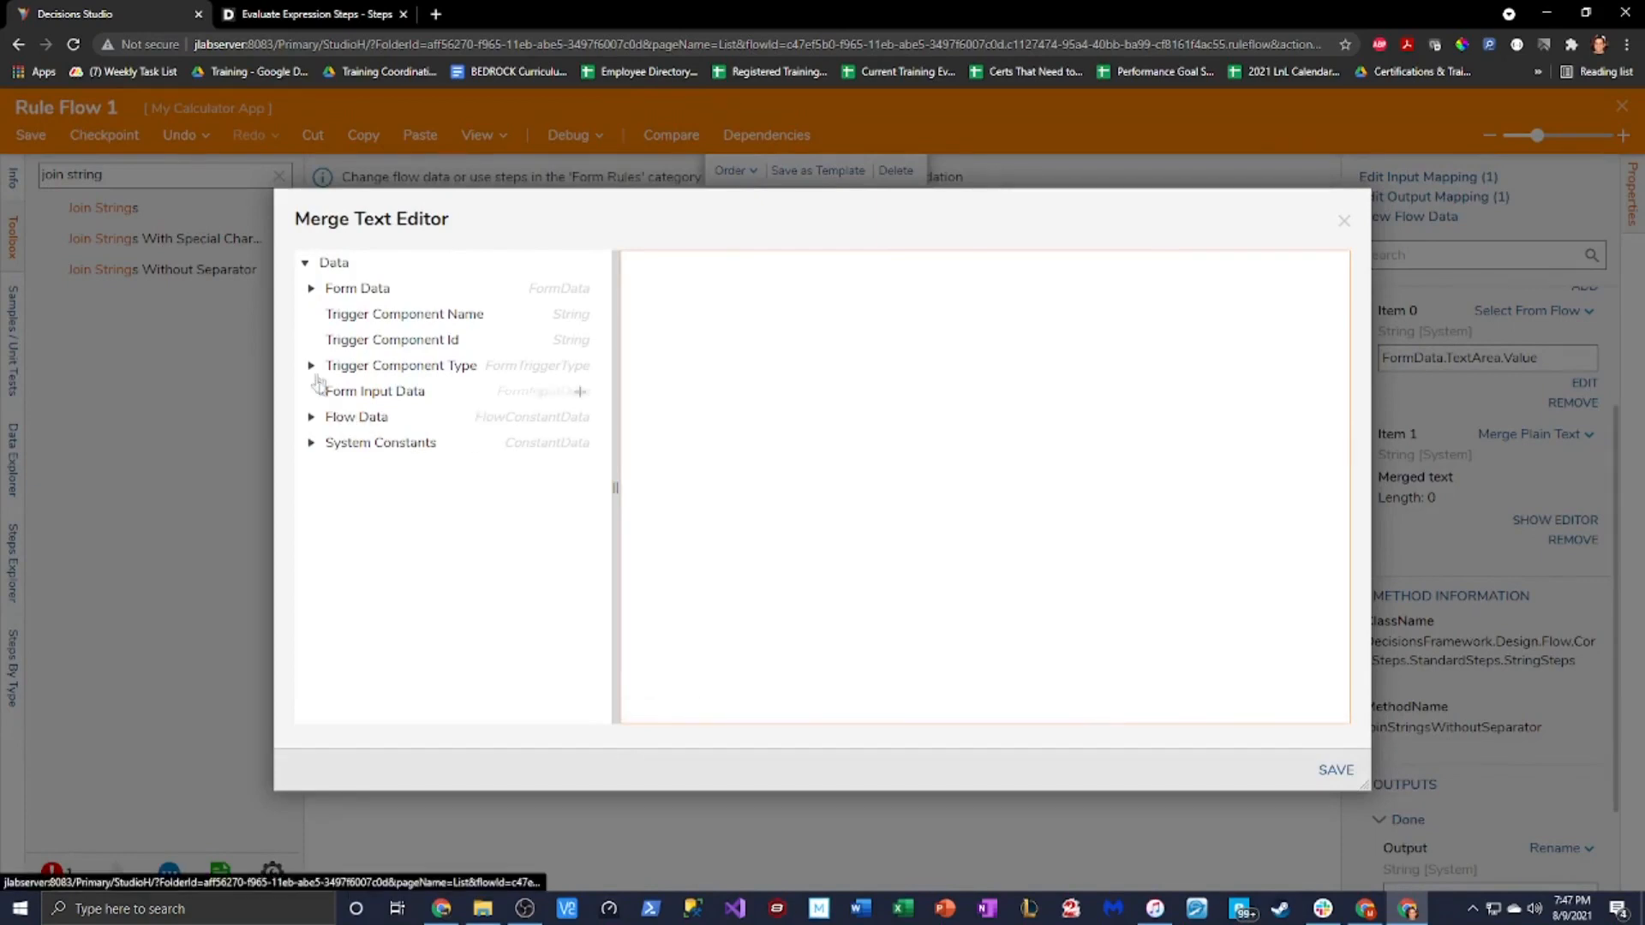
pyautogui.click(310, 291)
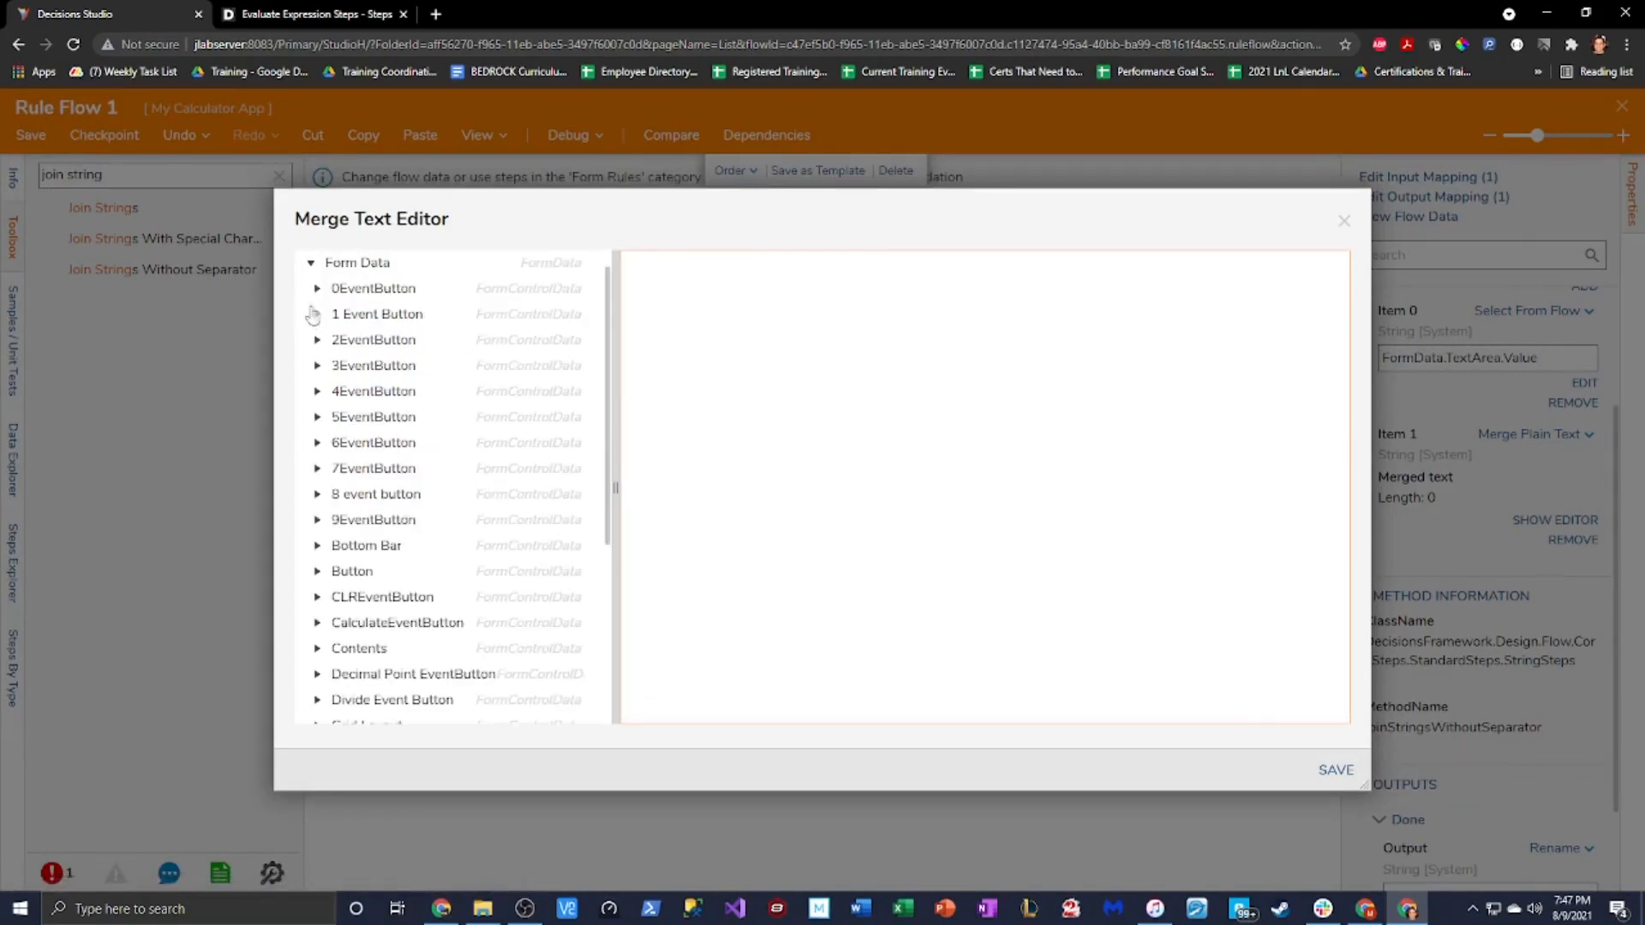
pyautogui.scroll(-5, 396, 579)
pyautogui.click(658, 287)
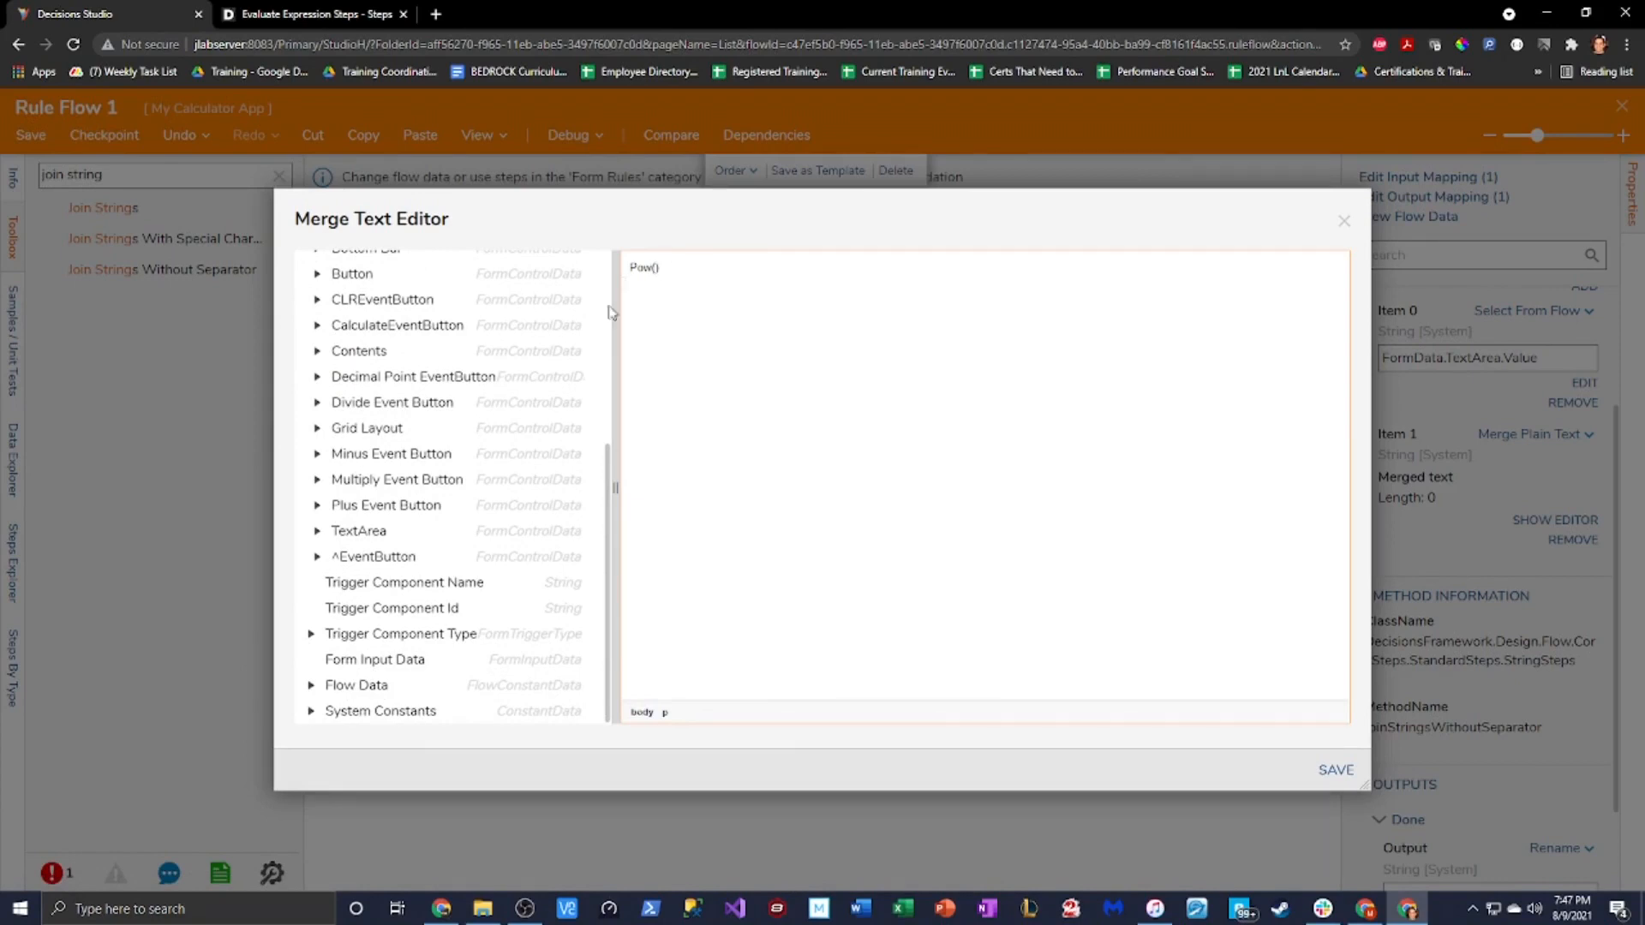
pyautogui.scroll(5, 378, 654)
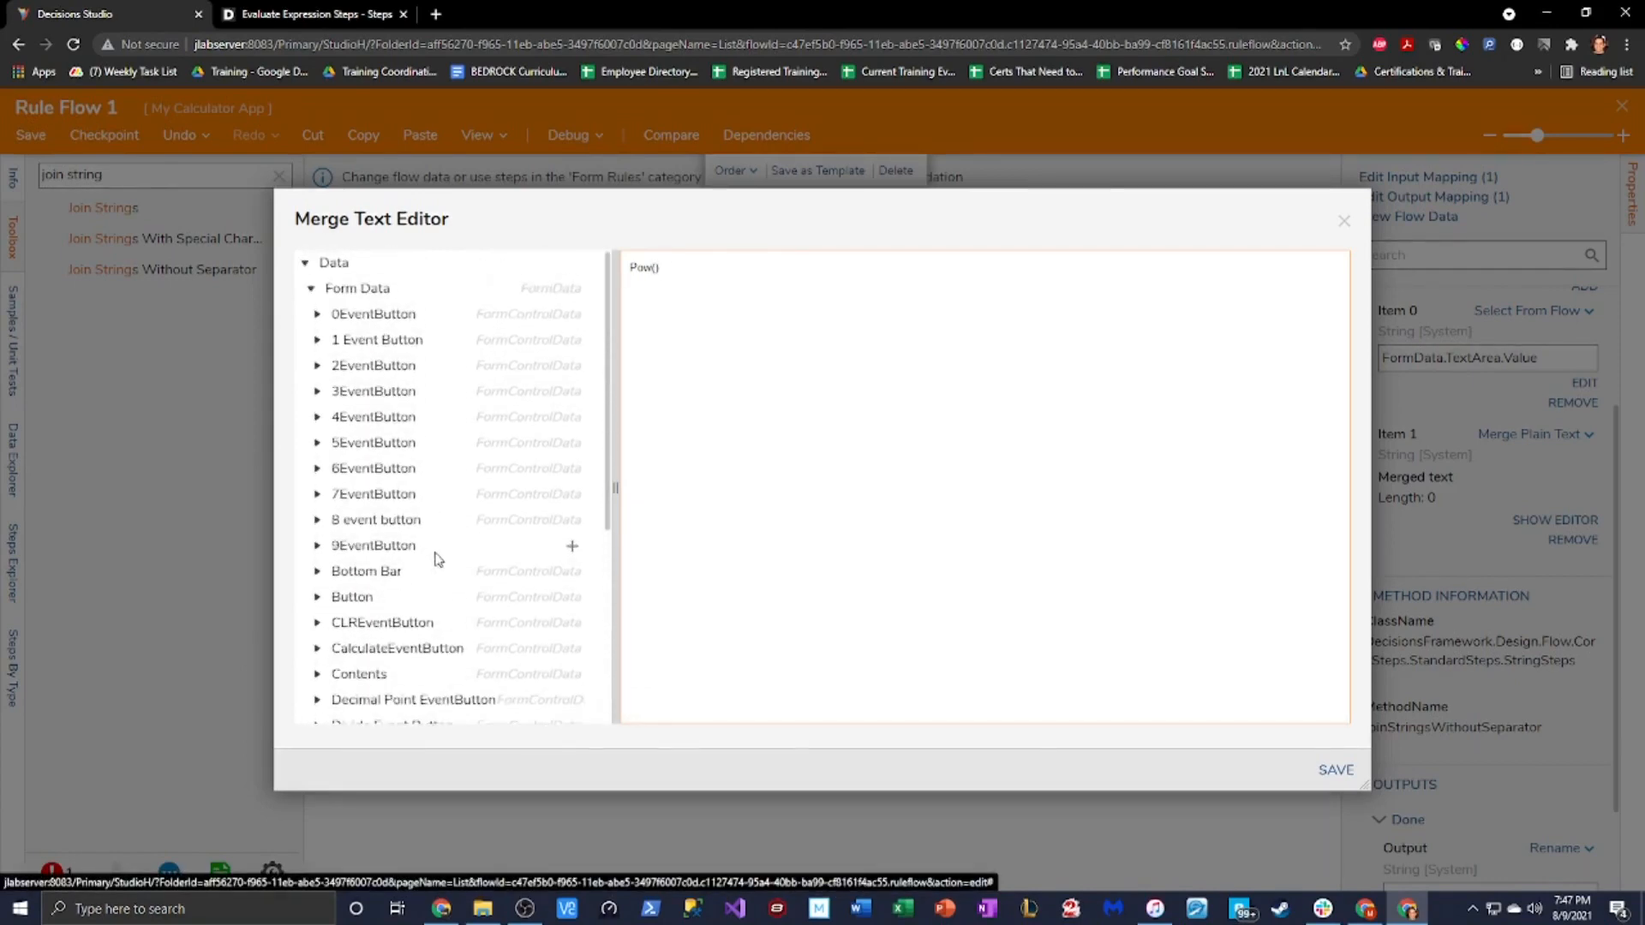
pyautogui.scroll(-4, 438, 558)
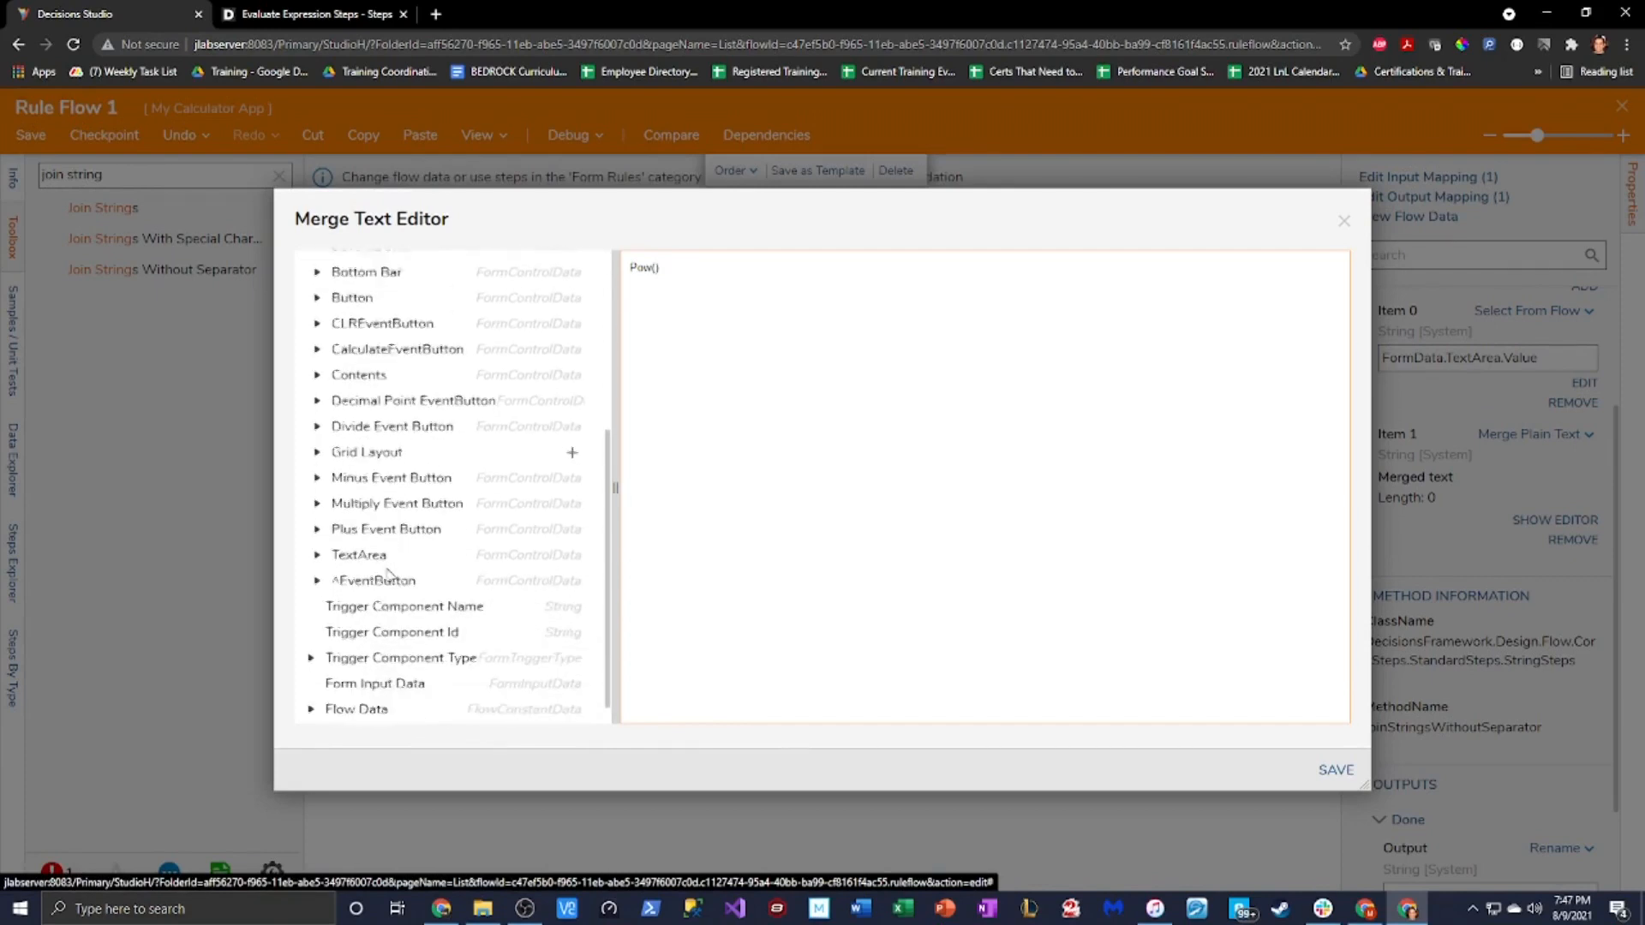
pyautogui.scroll(-1, 390, 573)
pyautogui.scroll(5, 371, 593)
pyautogui.scroll(-2, 370, 593)
# Insert TextArea's Value inside Pow( , 2), replacing a mistaken Initial Value token, and save
pyautogui.click(317, 684)
pyautogui.scroll(-1, 323, 684)
pyautogui.click(572, 634)
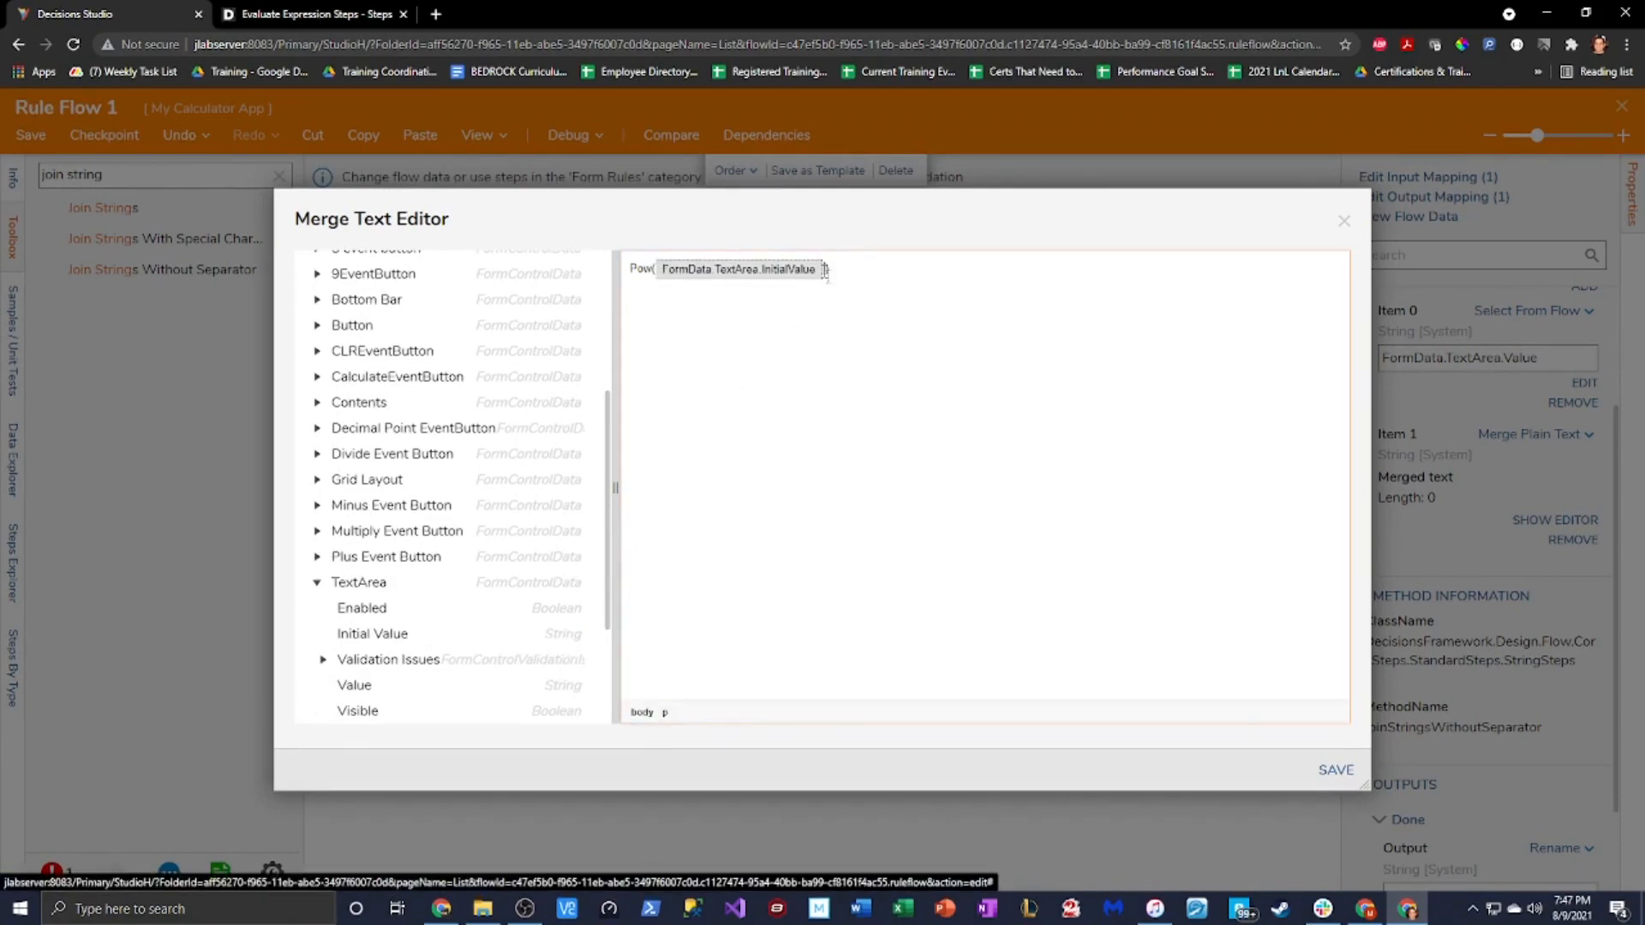
pyautogui.click(818, 269)
pyautogui.press('BackSpace')
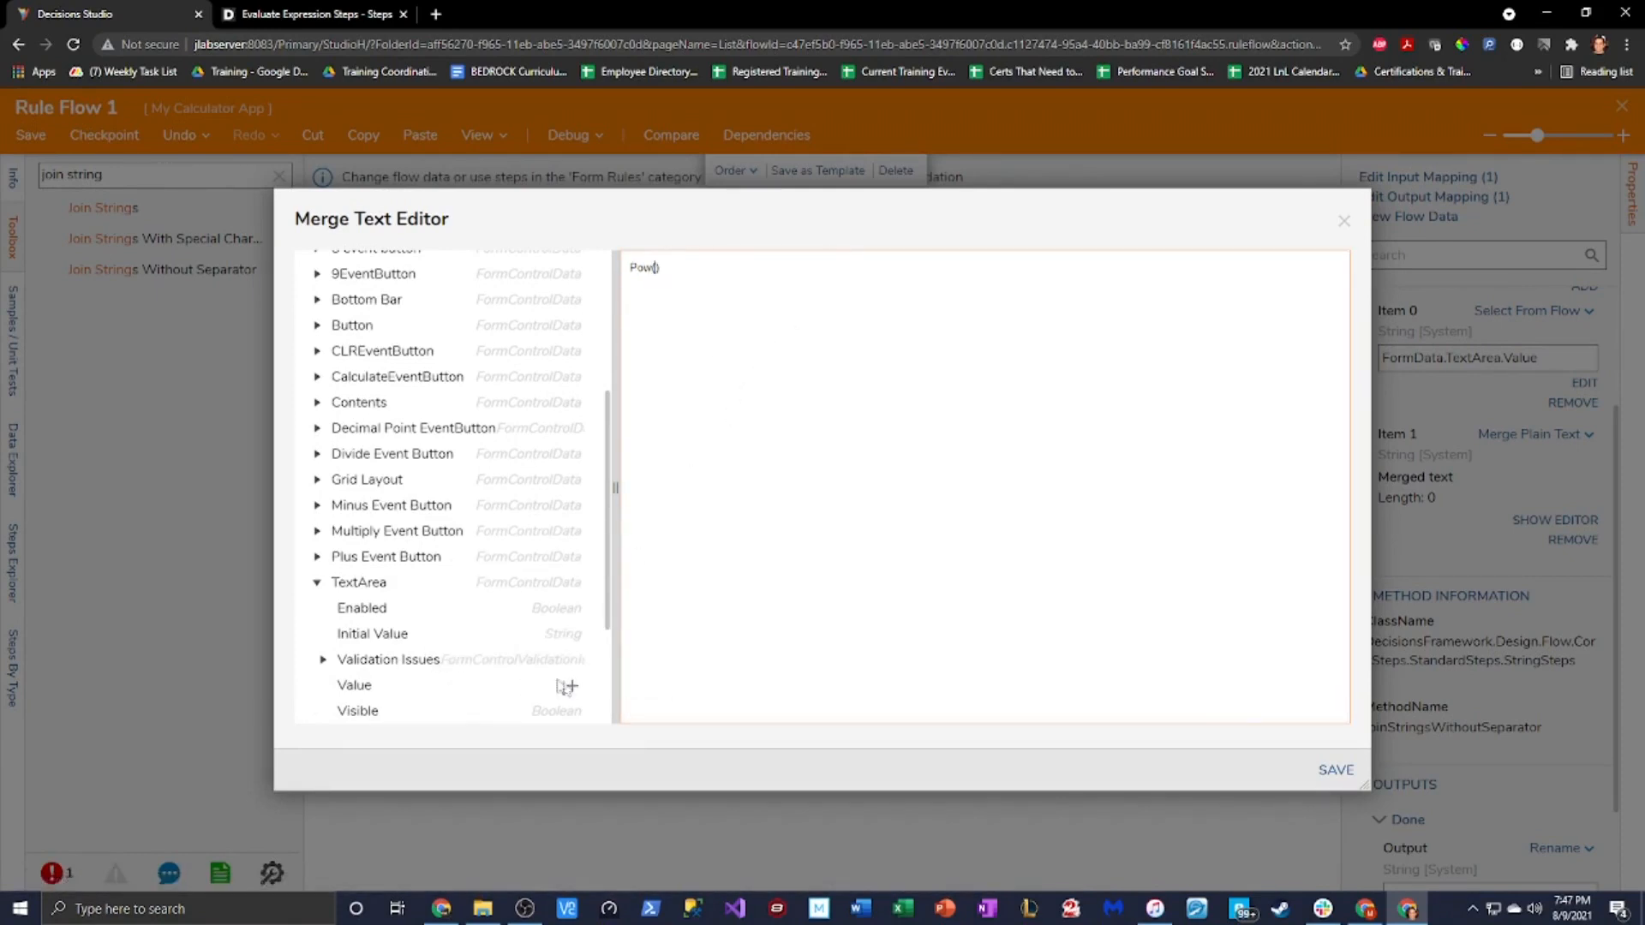
pyautogui.click(565, 686)
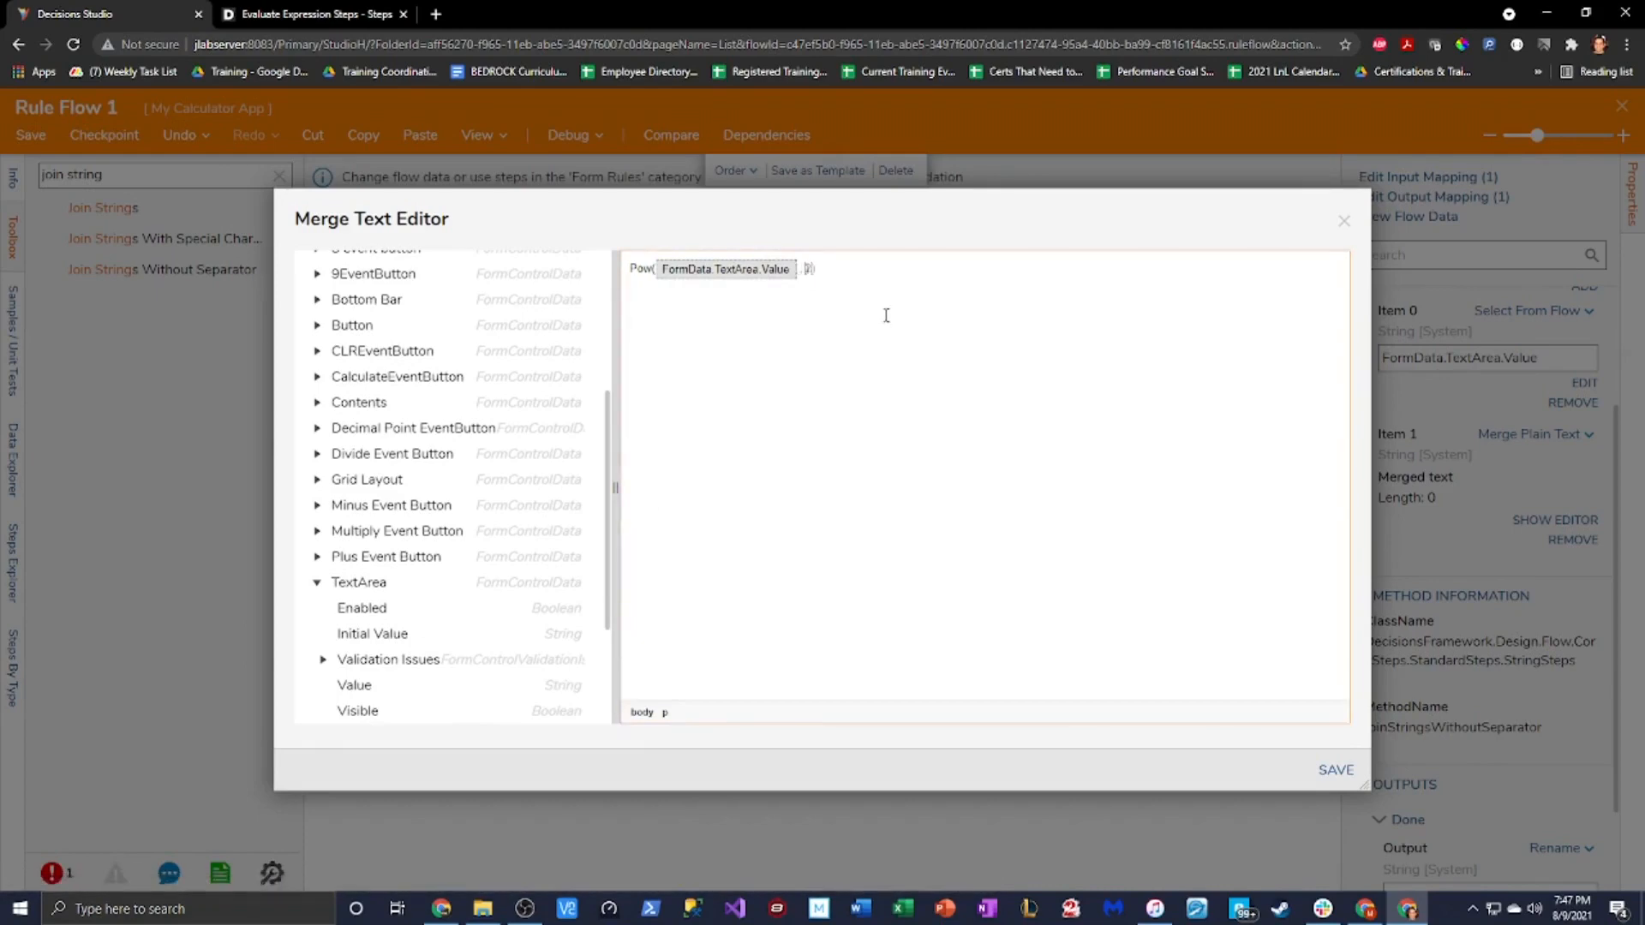
pyautogui.click(1339, 769)
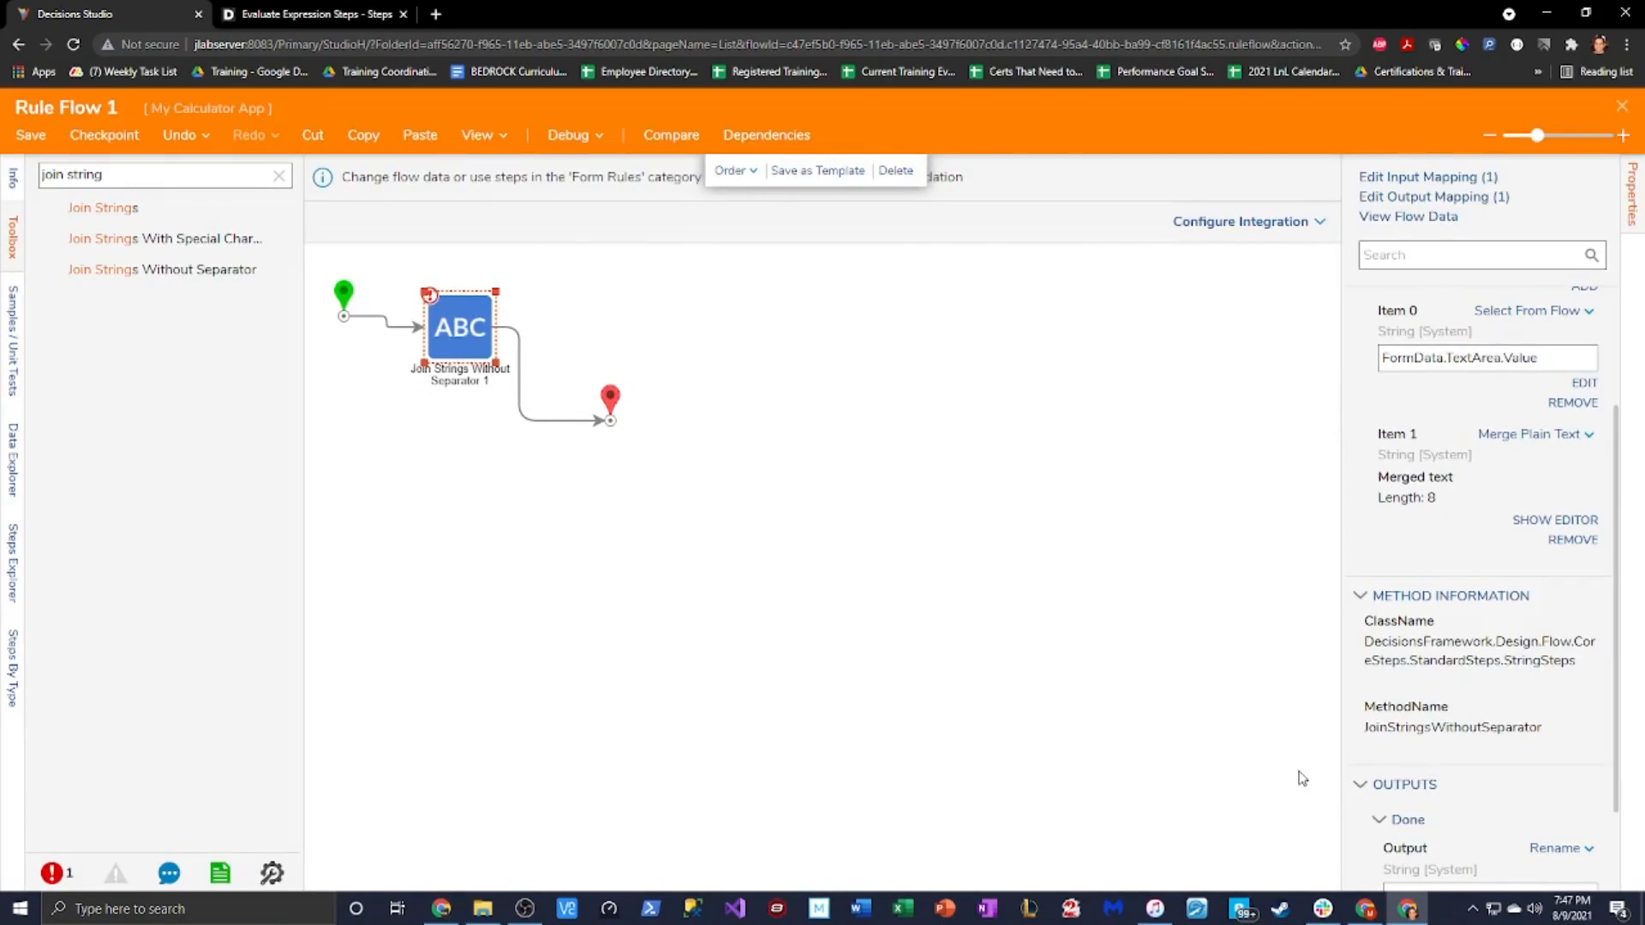
# Map the join step's output to the calculator's FormData.TextArea.Value
pyautogui.click(1406, 196)
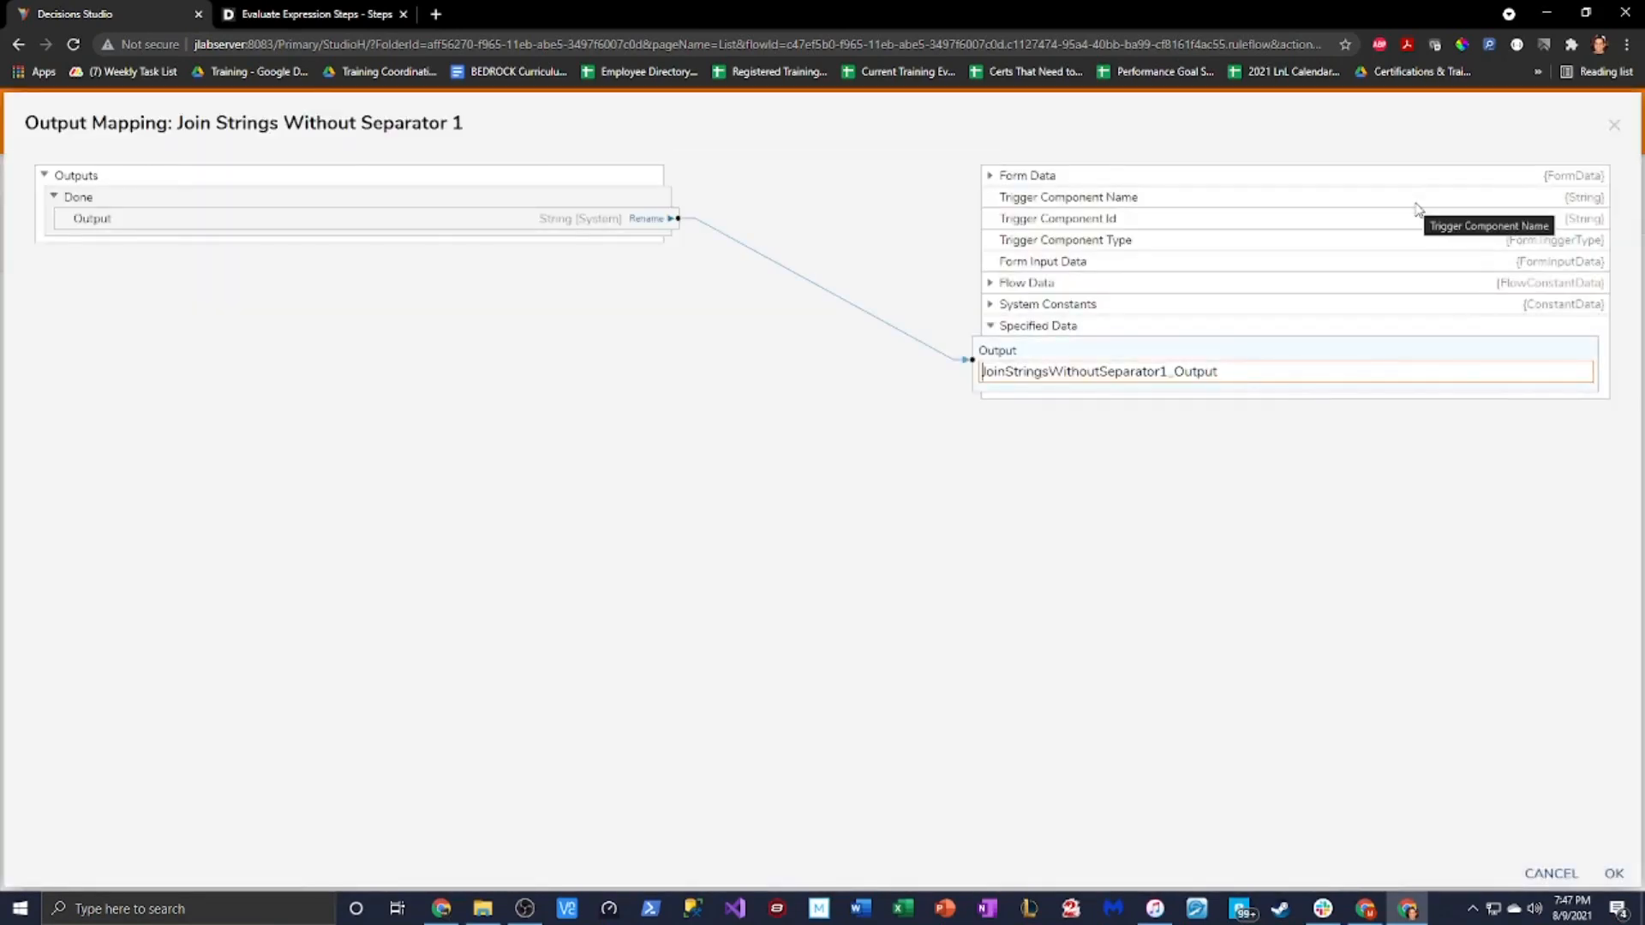
pyautogui.click(990, 176)
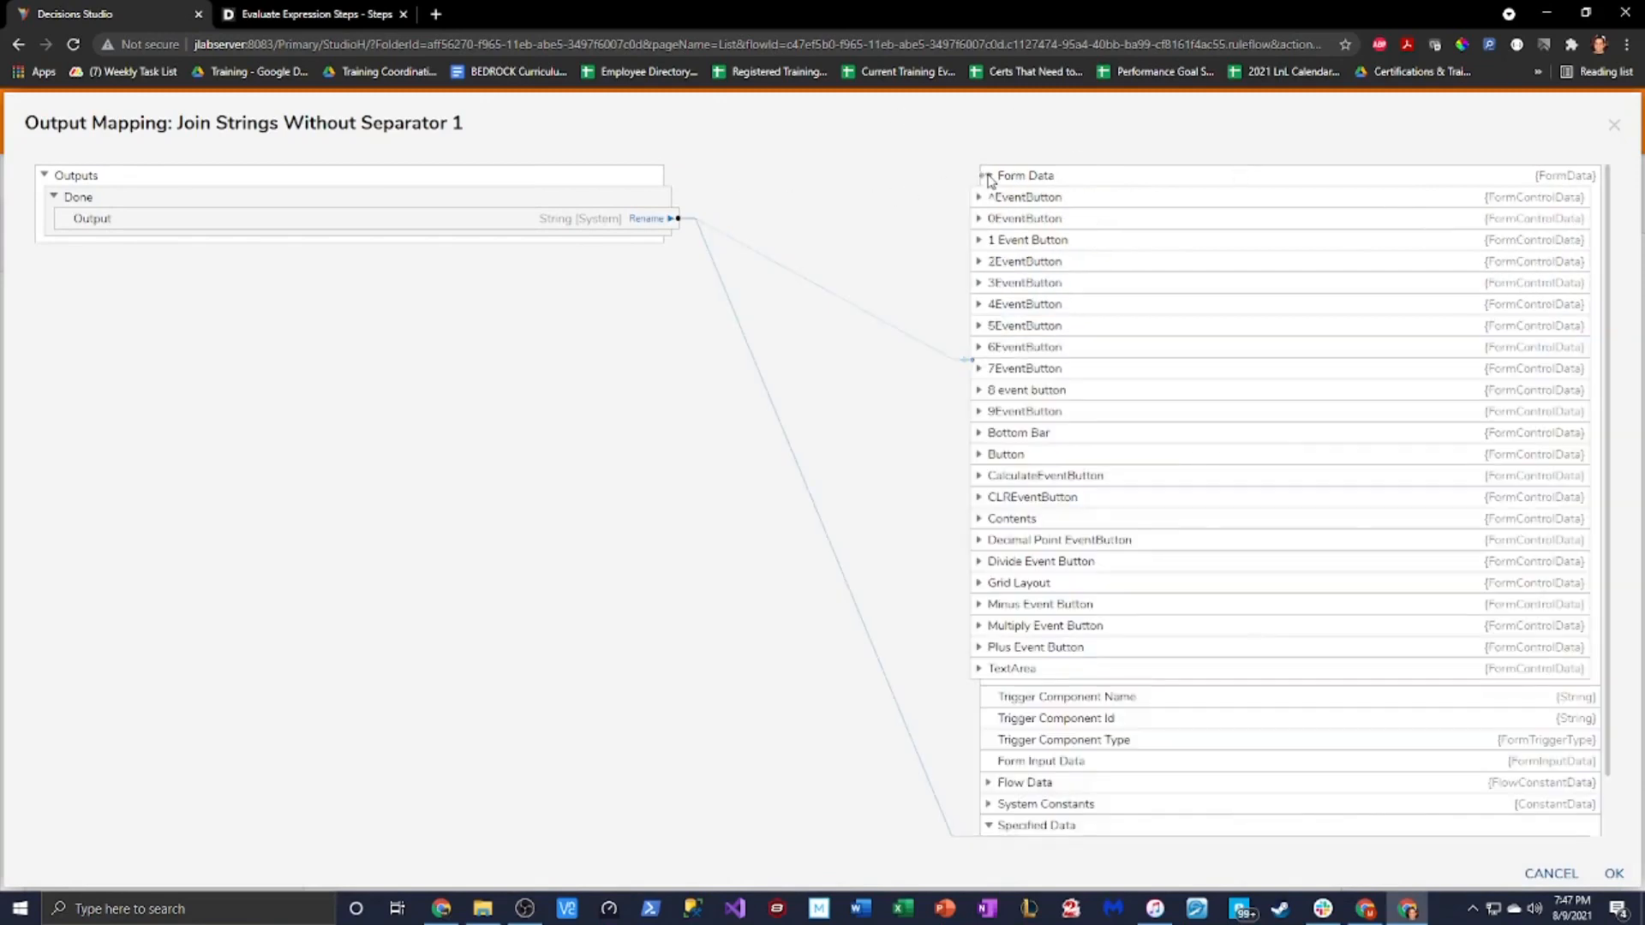
pyautogui.scroll(-2, 1153, 525)
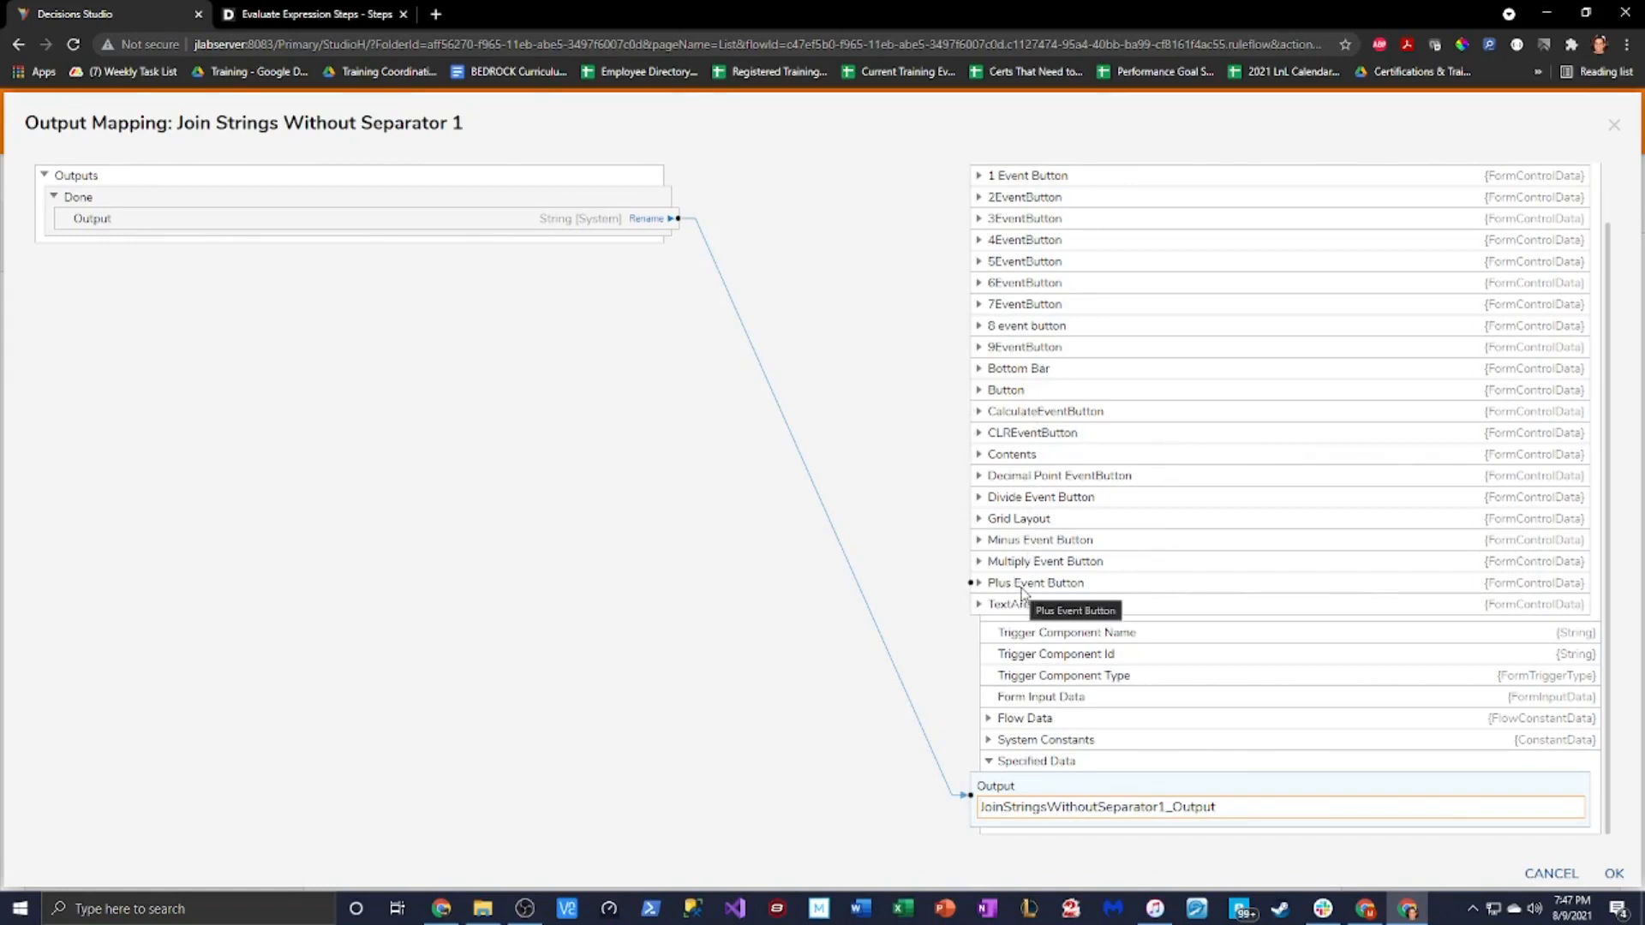
pyautogui.click(978, 605)
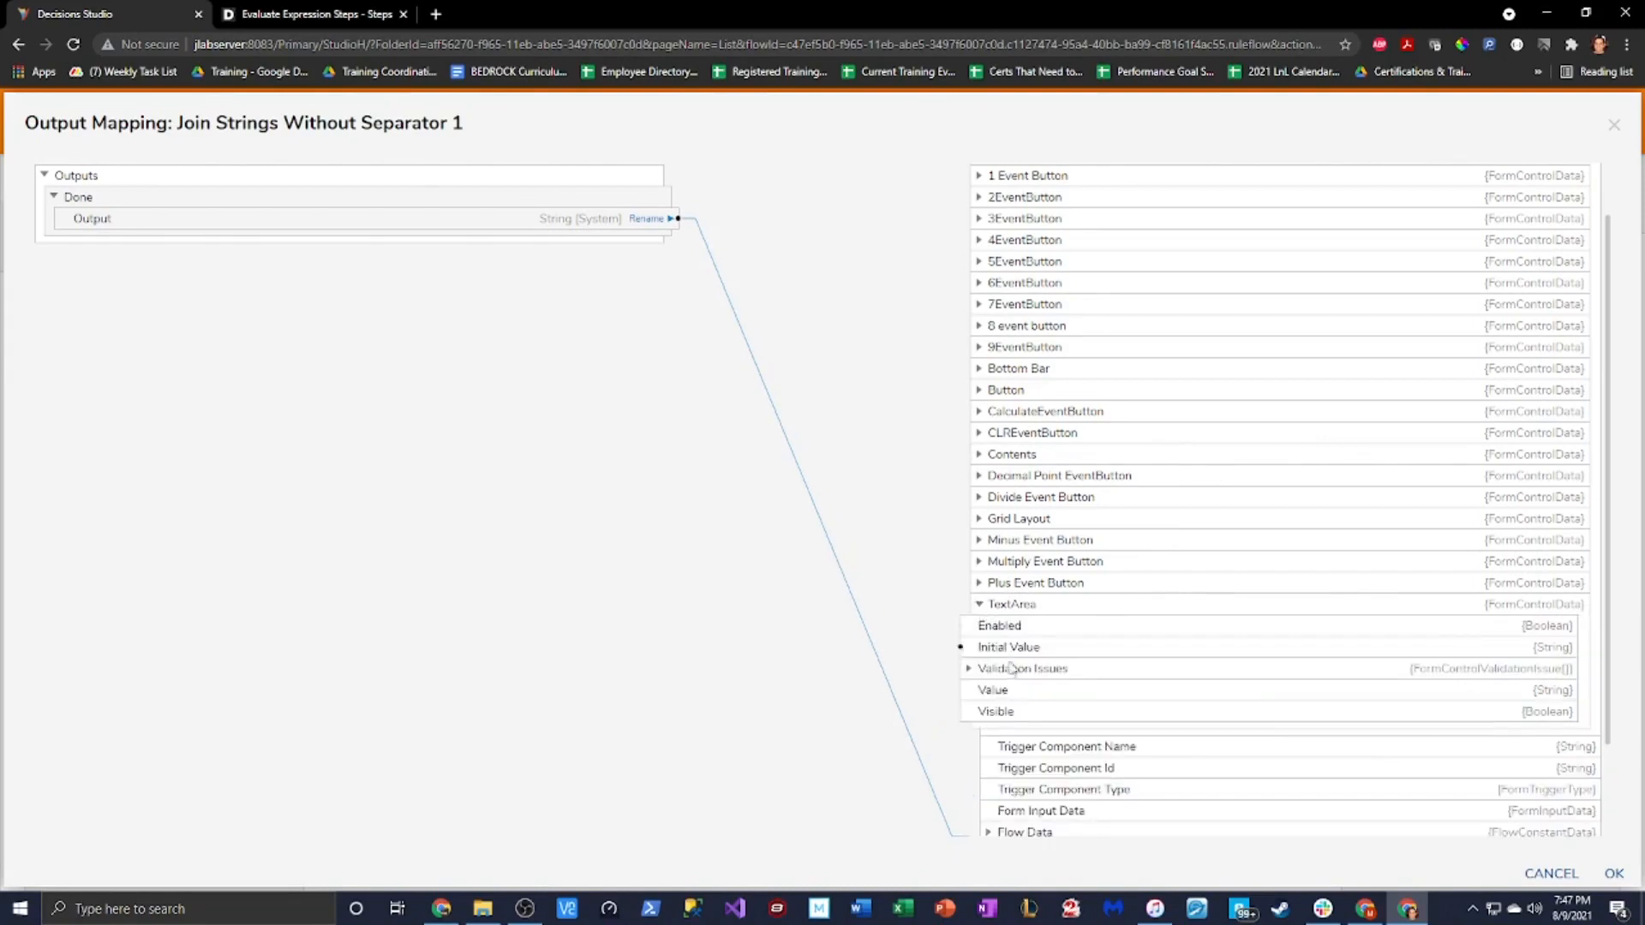
pyautogui.moveTo(677, 218); pyautogui.dragTo(975, 694)
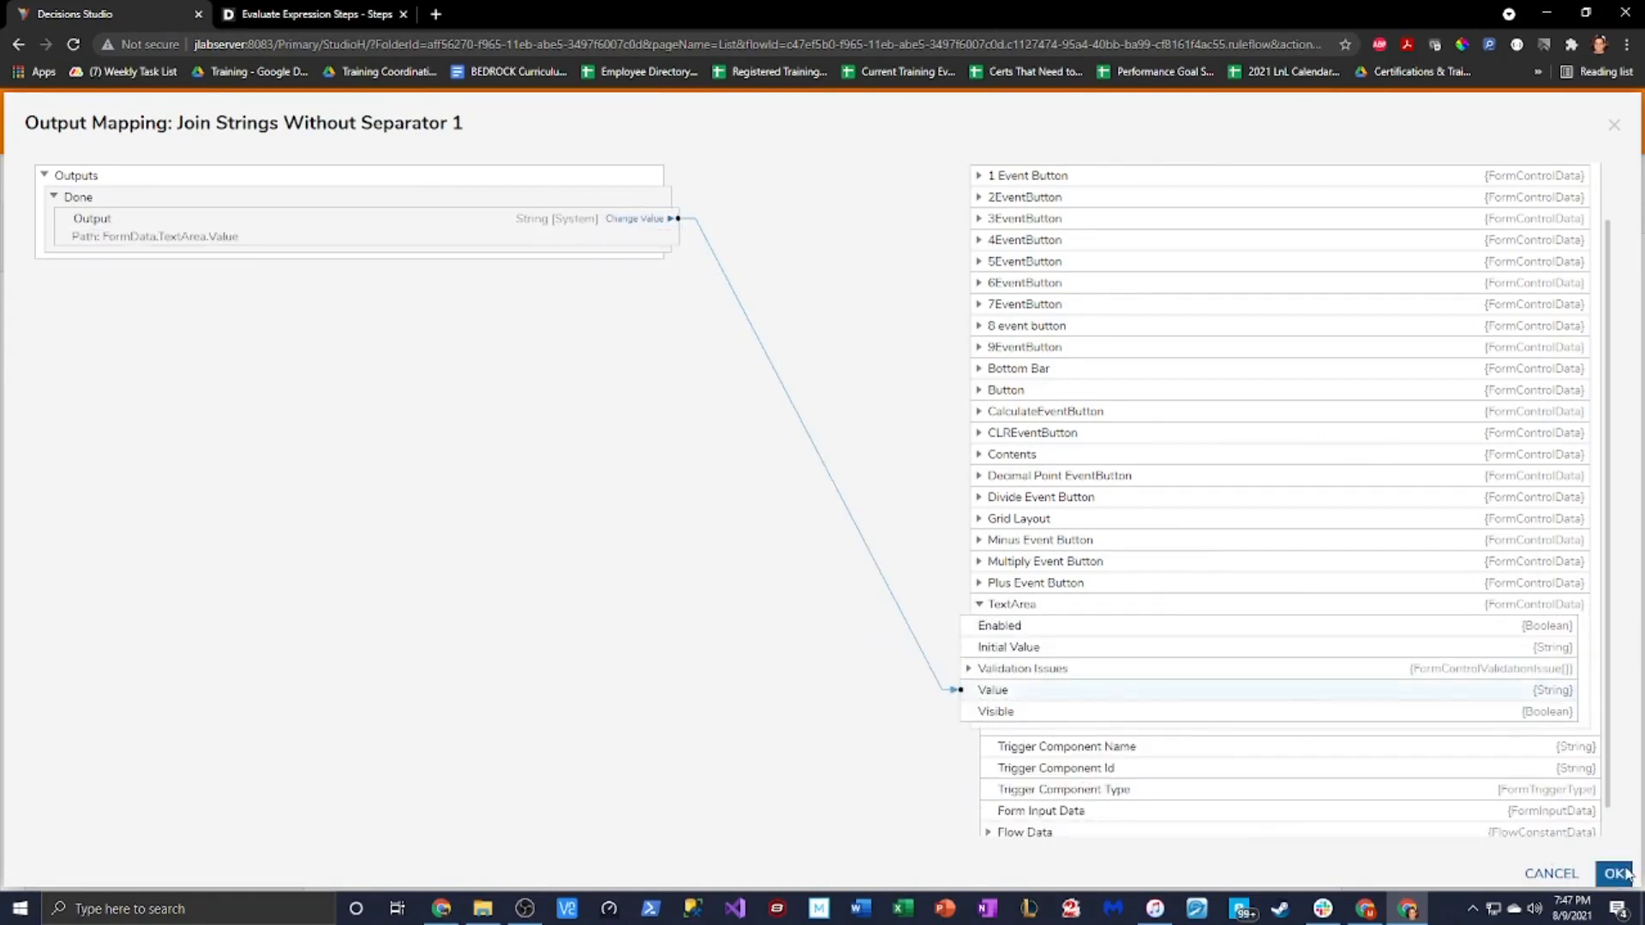
pyautogui.click(1614, 873)
# Save and close the rule flow, then save and close the Calculator form
pyautogui.click(31, 135)
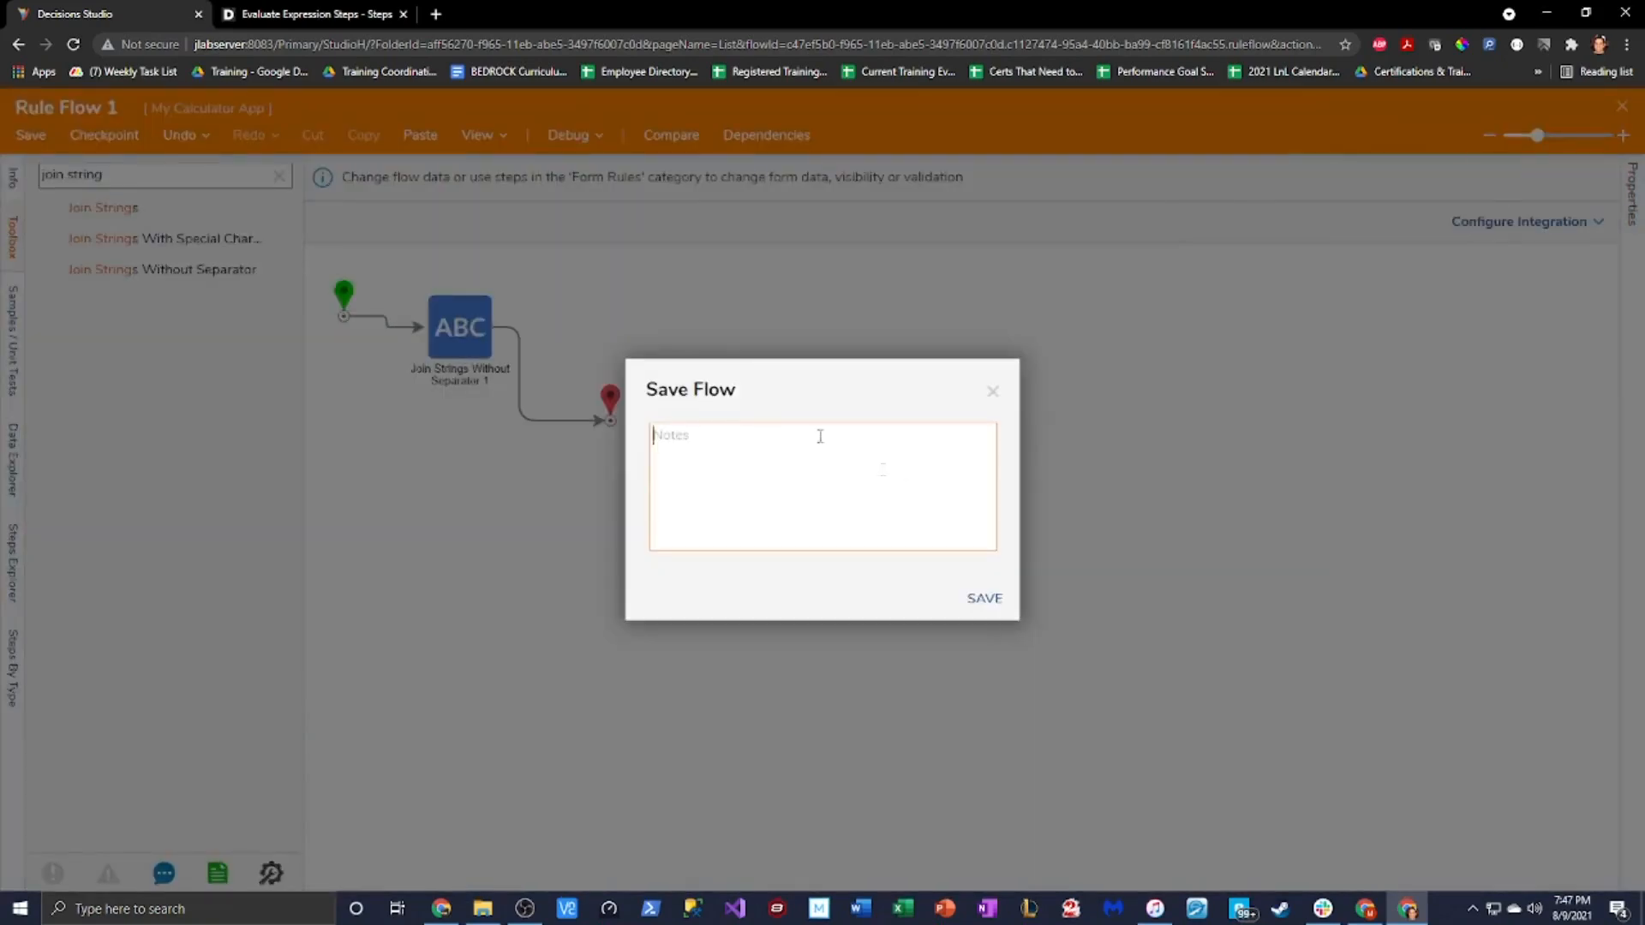
pyautogui.click(1000, 595)
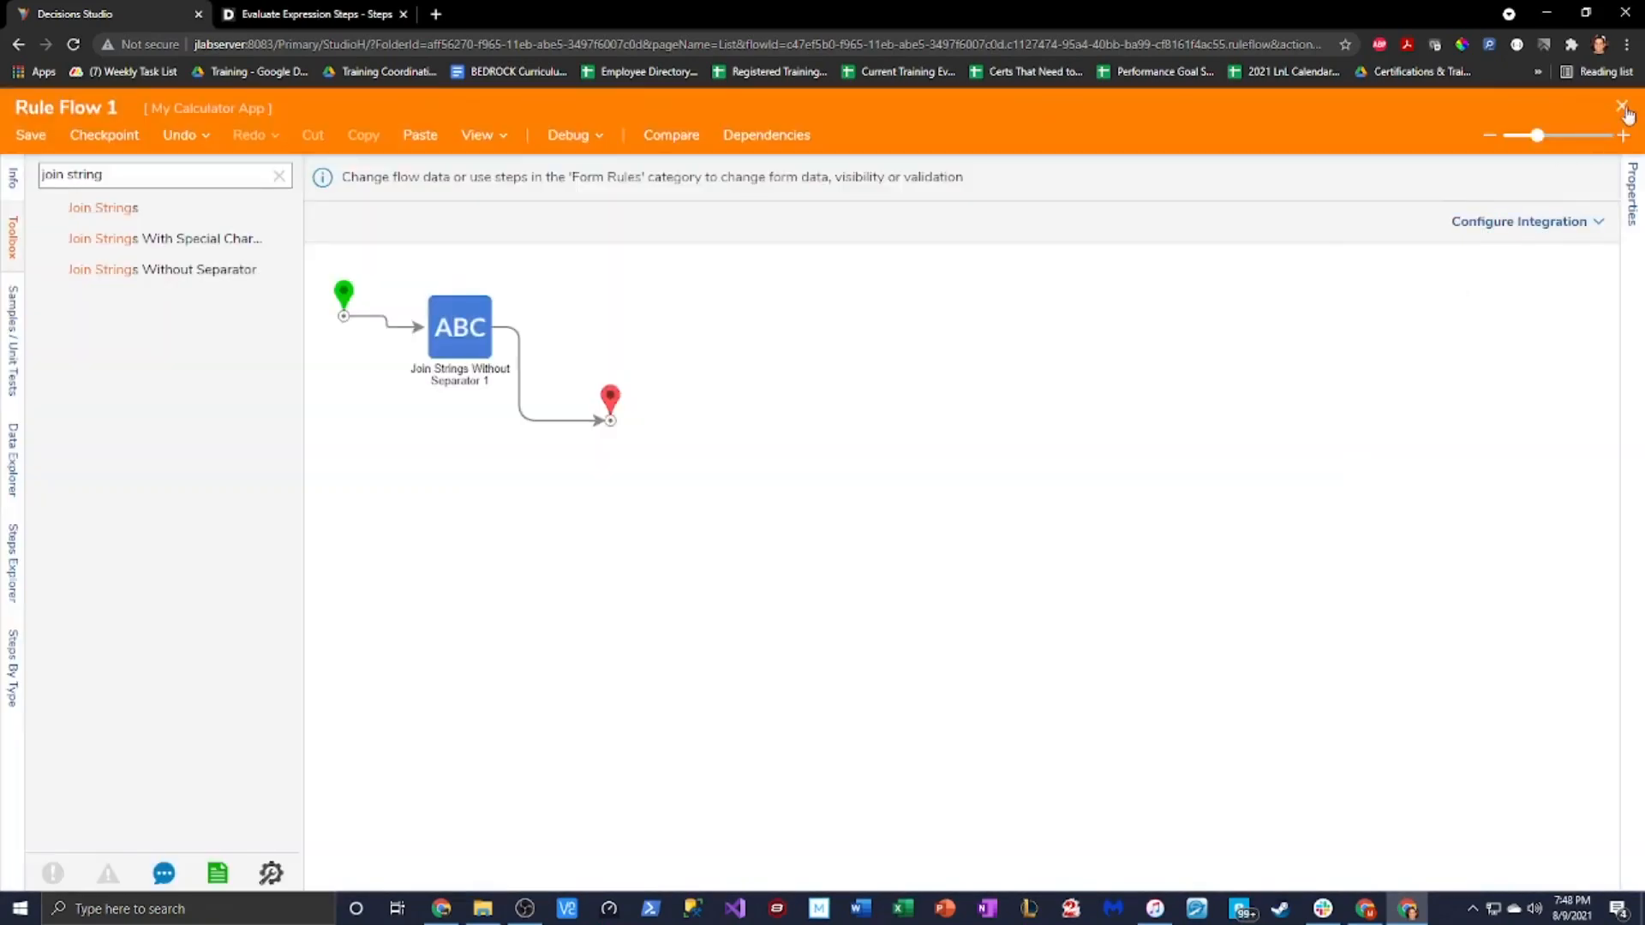
pyautogui.click(1622, 106)
pyautogui.click(1037, 770)
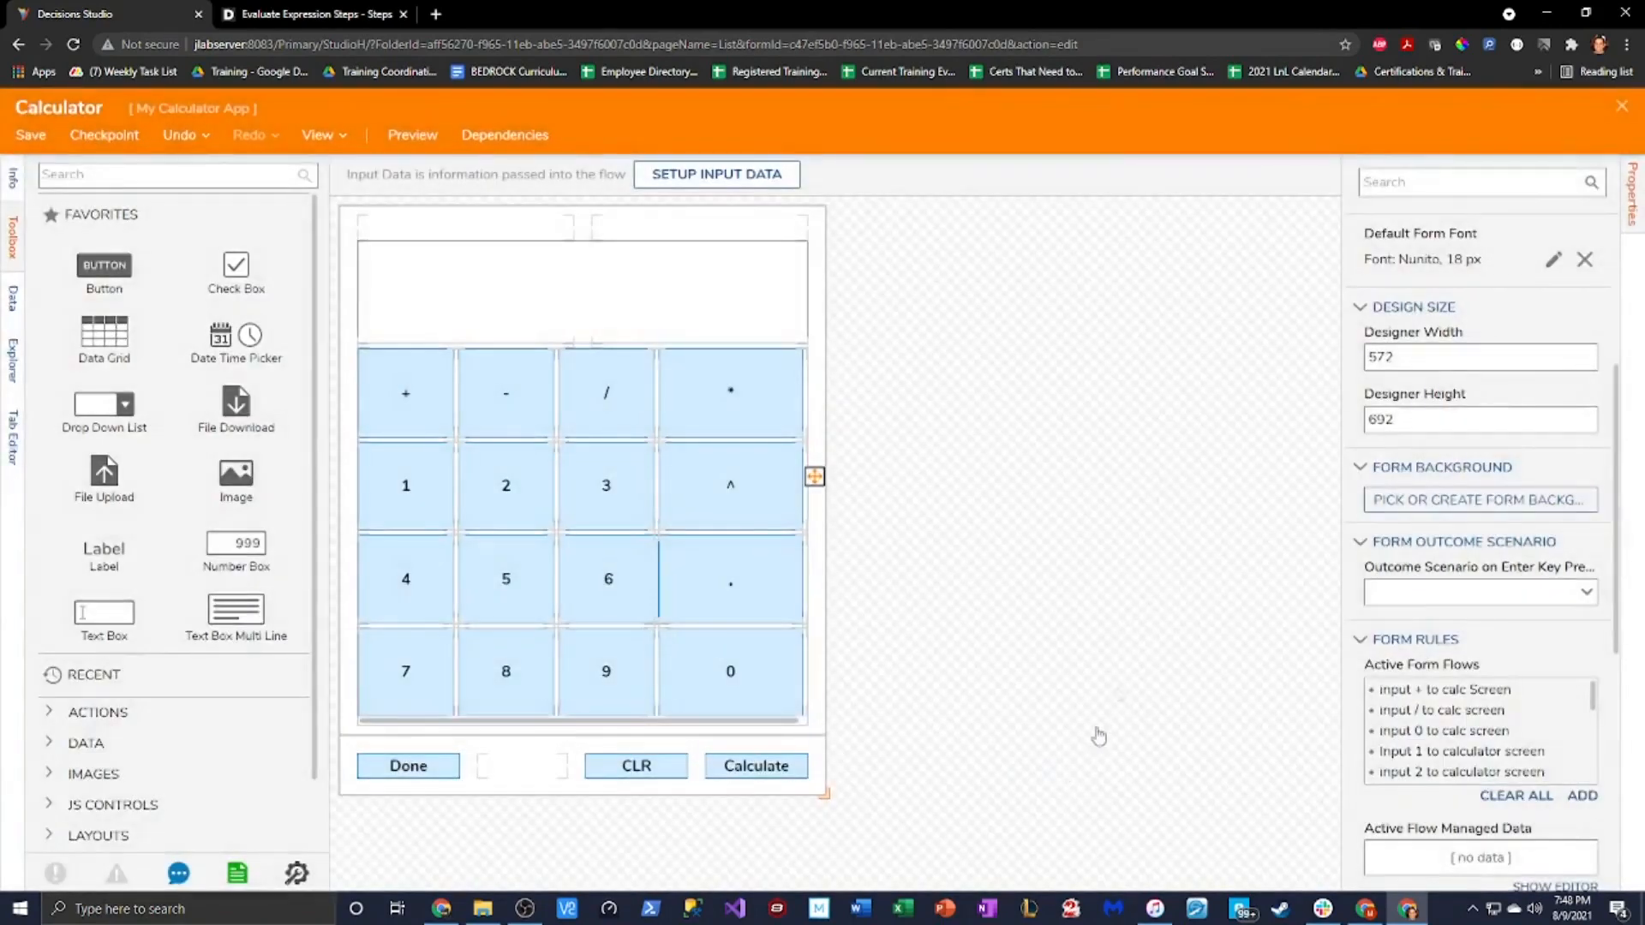
pyautogui.click(31, 135)
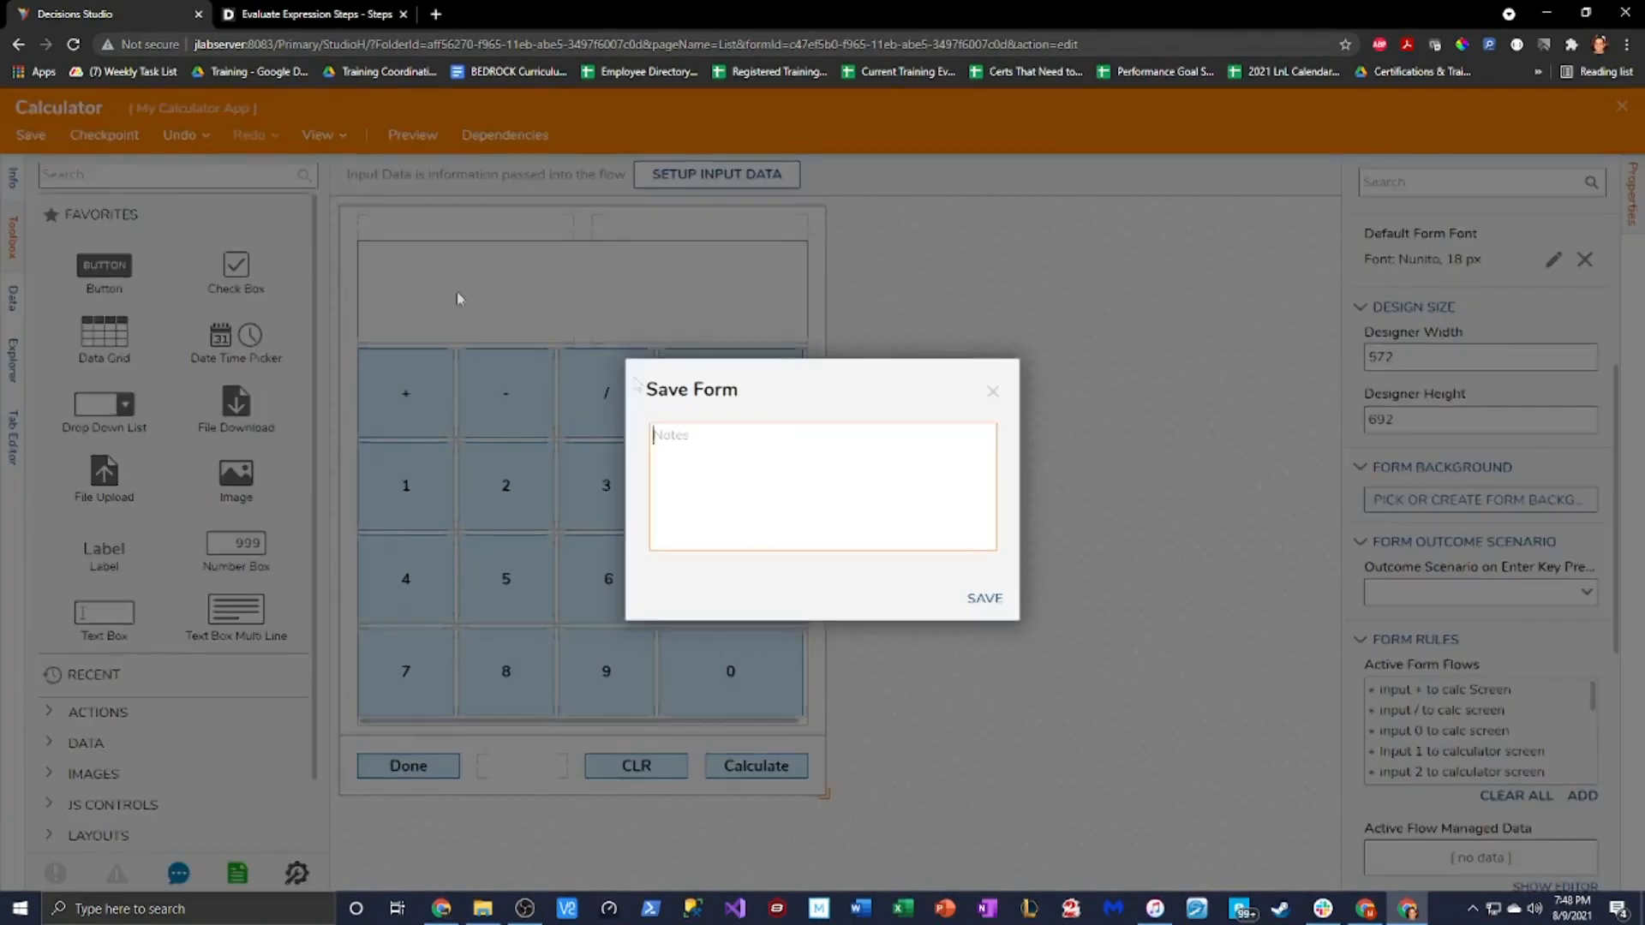
pyautogui.click(981, 599)
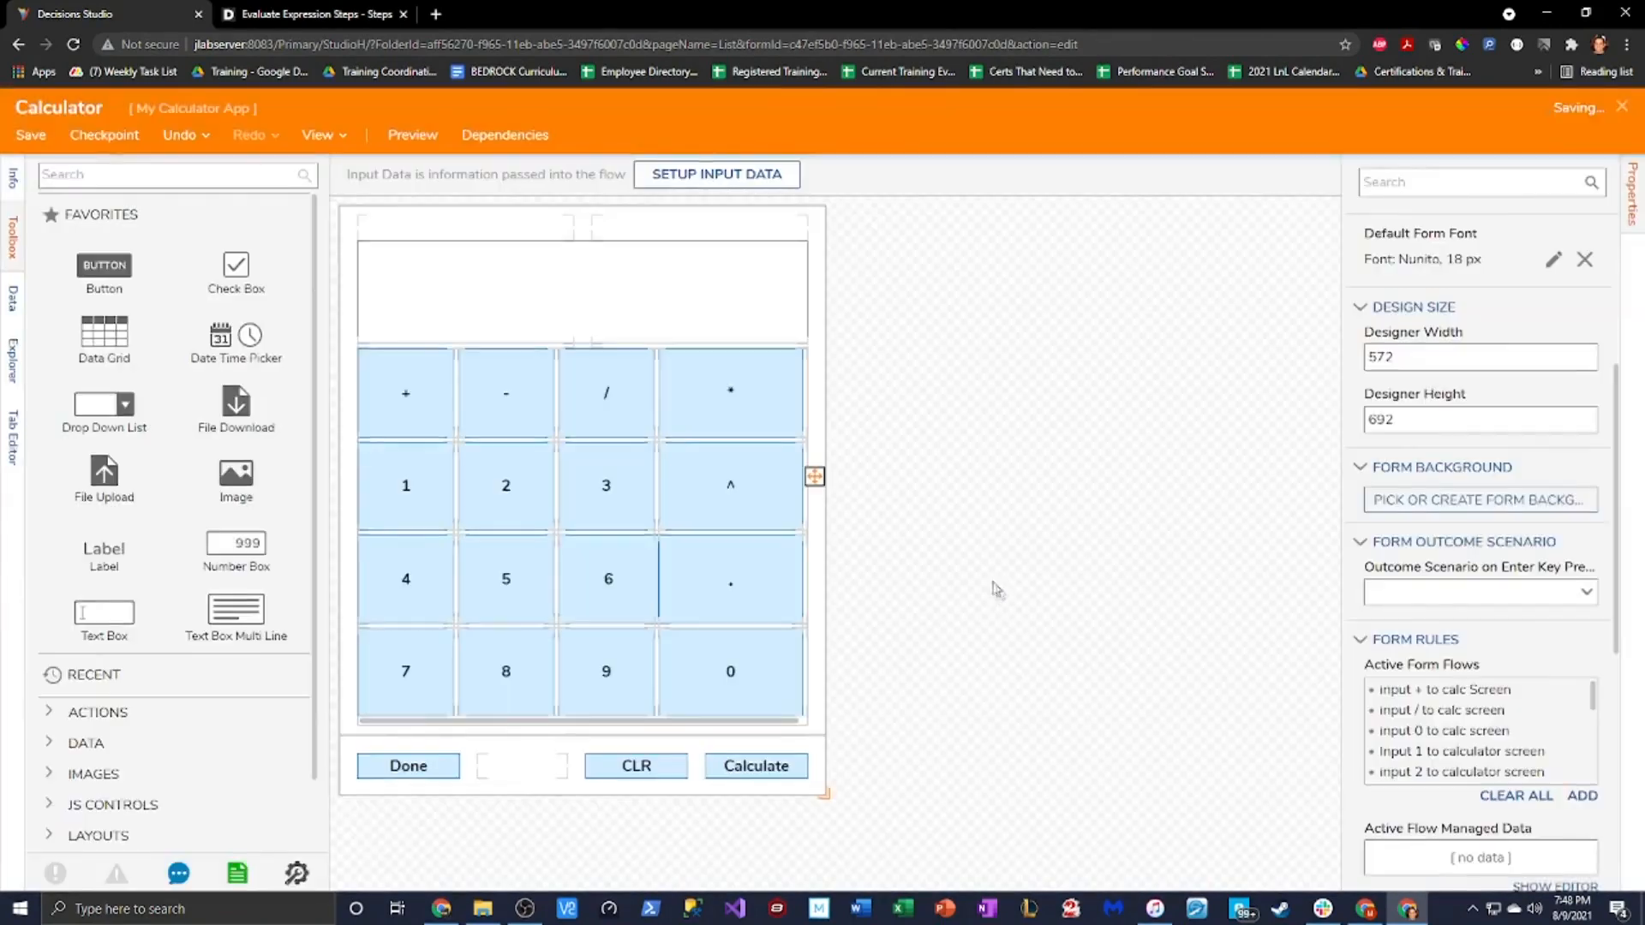
pyautogui.click(1626, 110)
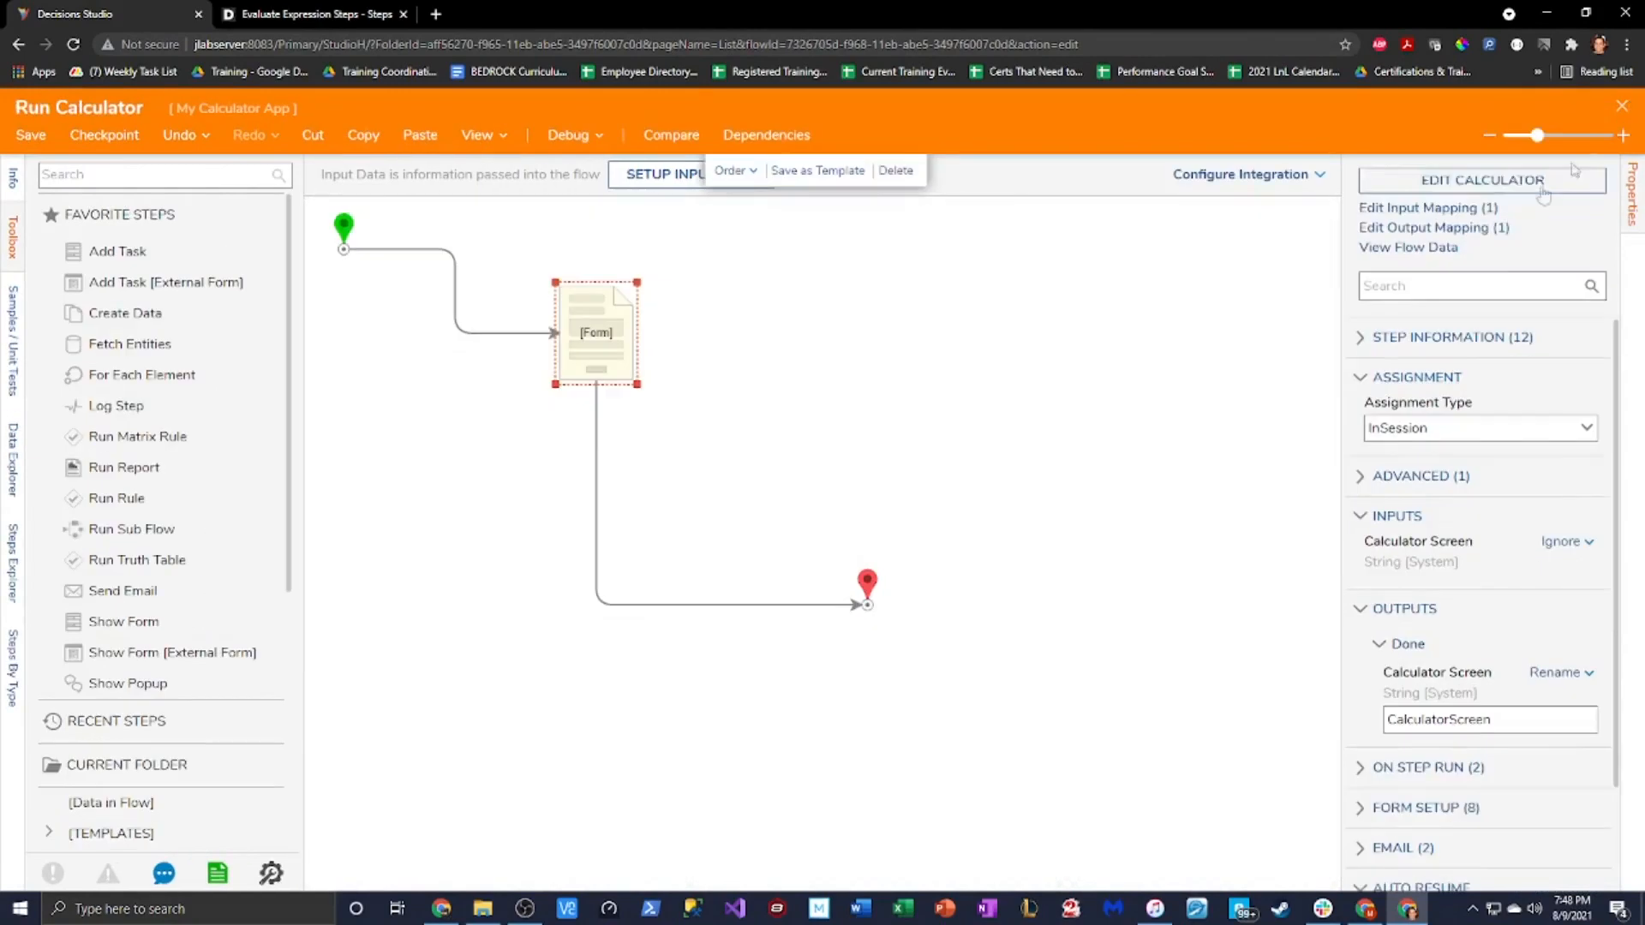
# Start debugging Run Calculator and enter 1+2*6/12.222 on the calculator
pyautogui.click(568, 135)
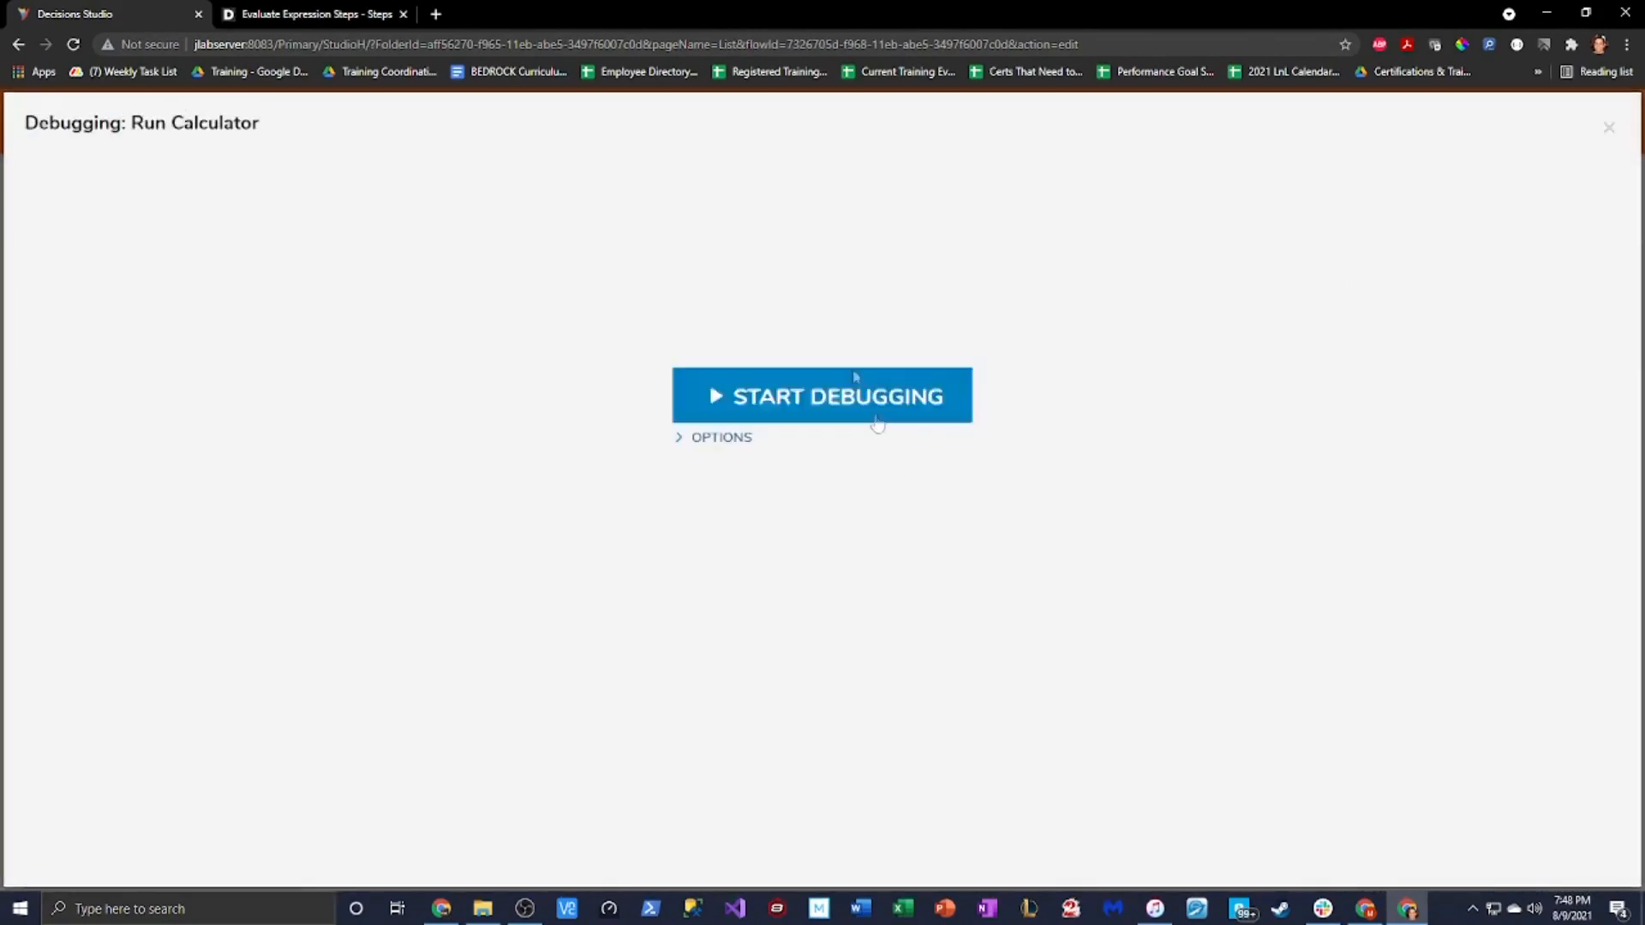
pyautogui.click(903, 398)
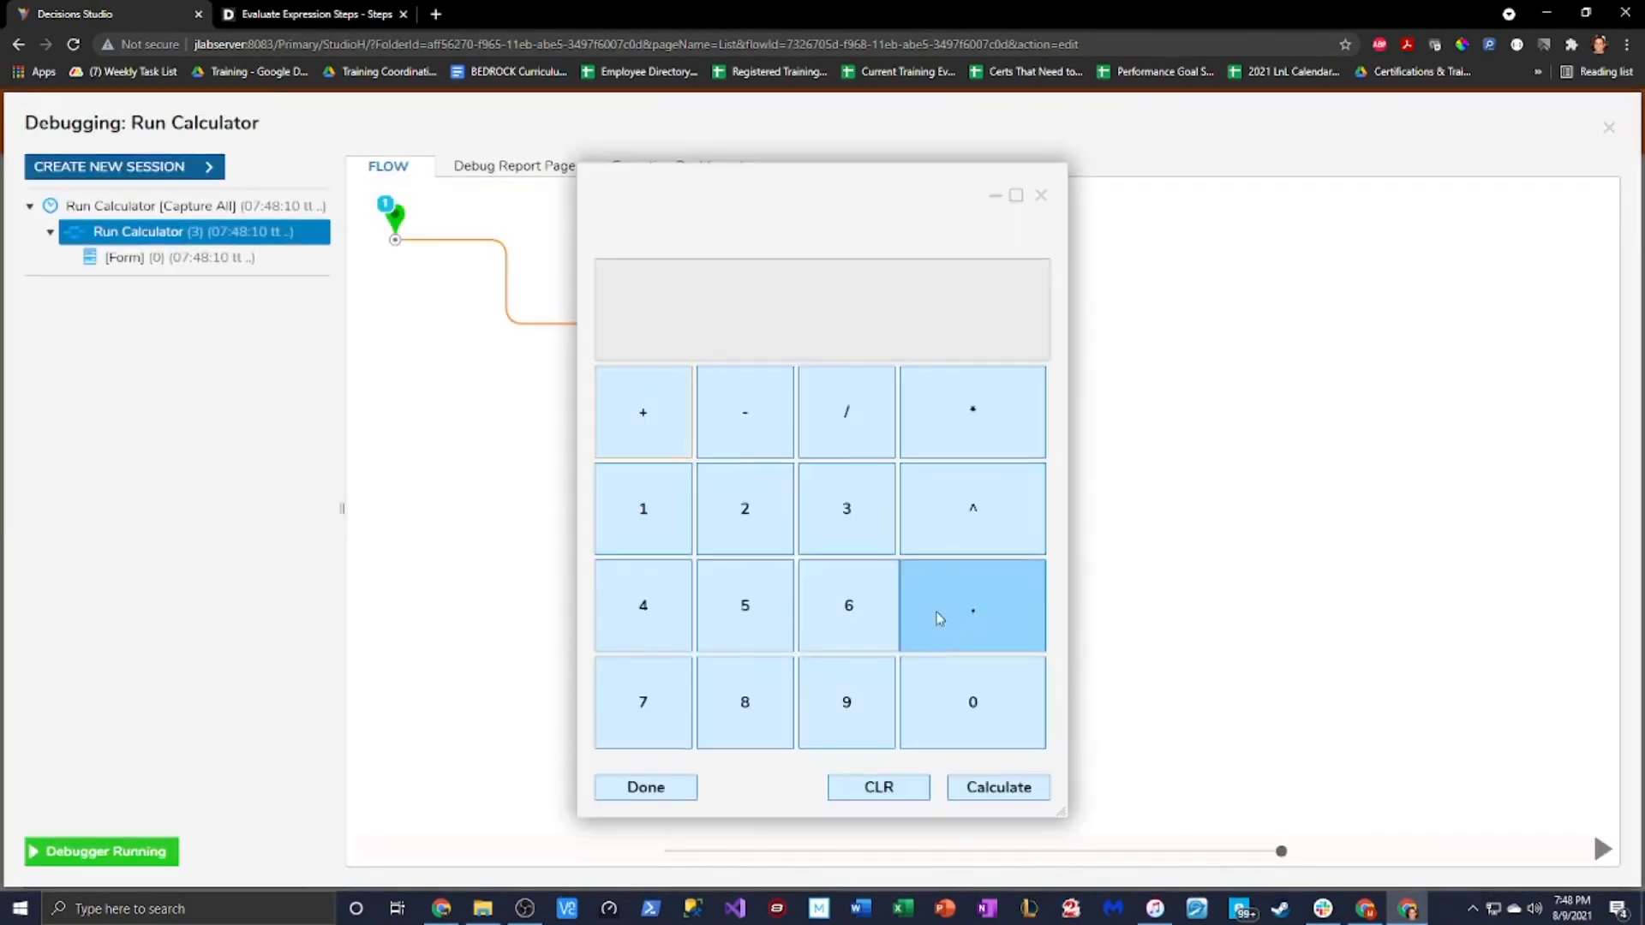
pyautogui.click(653, 524)
pyautogui.click(631, 414)
pyautogui.click(760, 525)
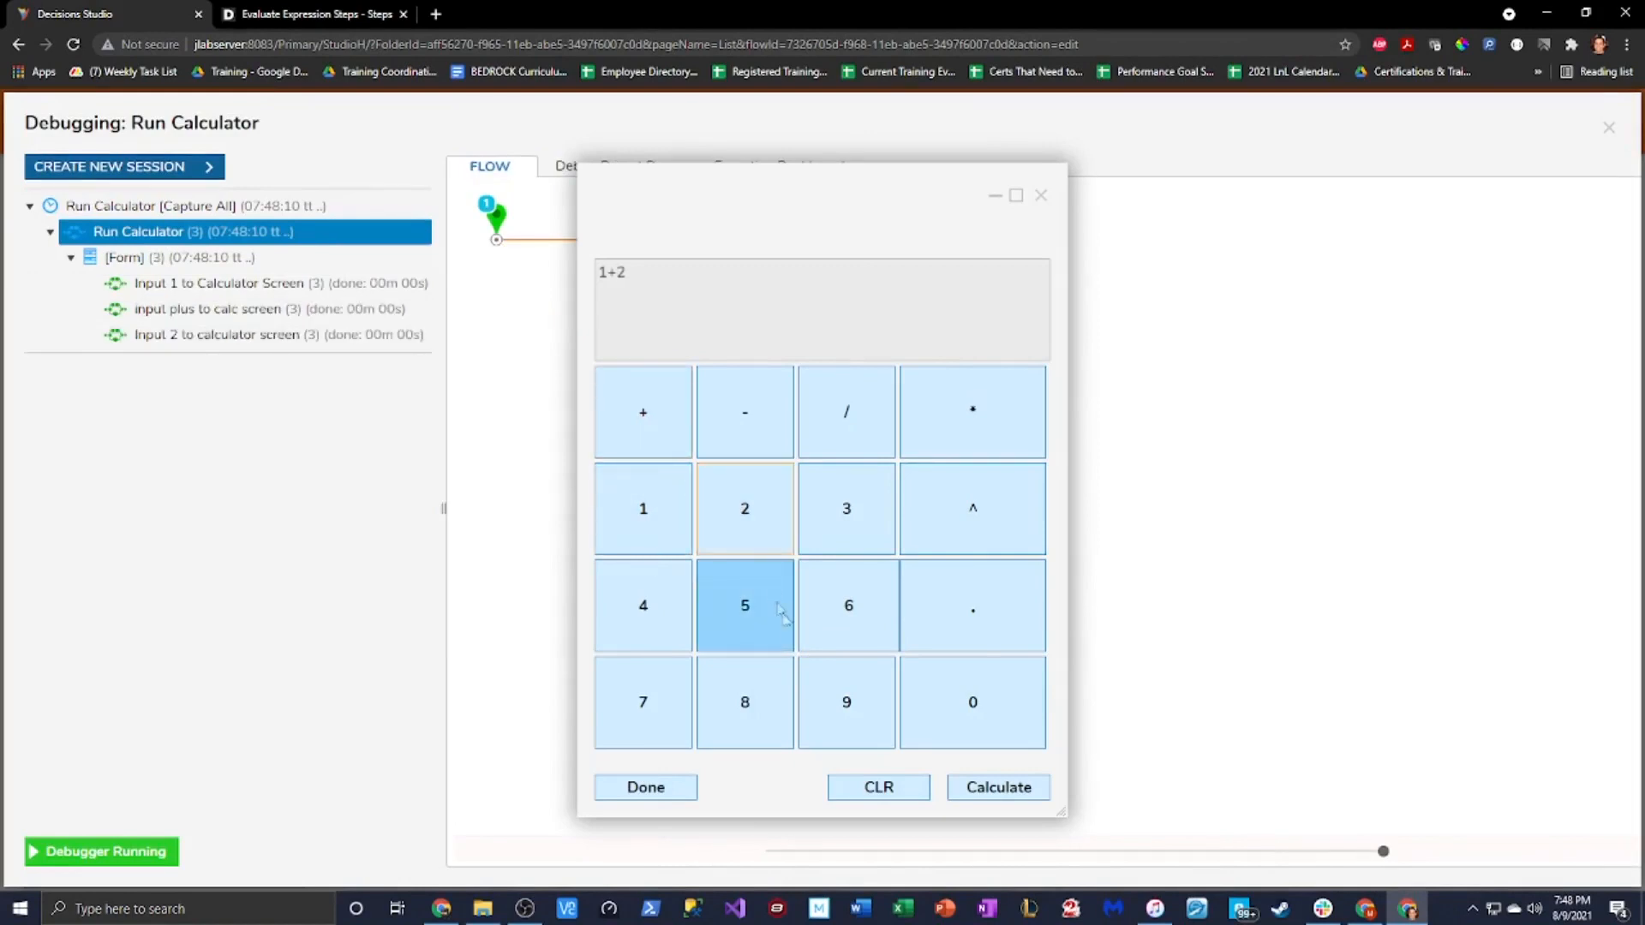
pyautogui.click(977, 429)
pyautogui.click(852, 609)
pyautogui.click(846, 413)
pyautogui.click(644, 511)
pyautogui.click(754, 538)
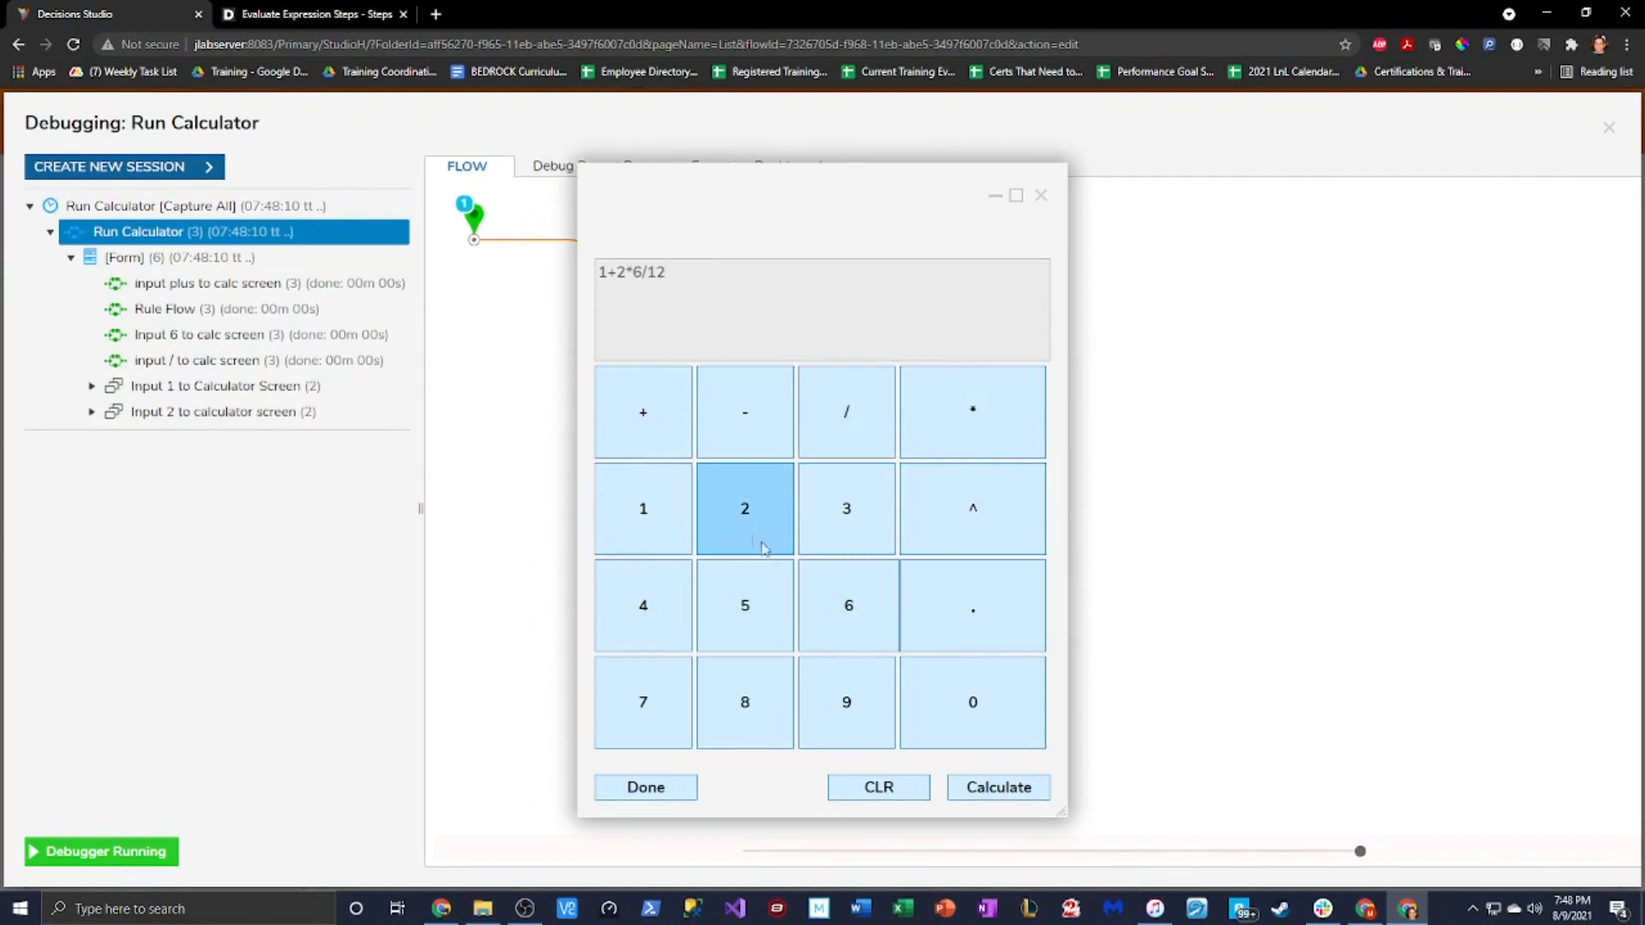
pyautogui.click(973, 607)
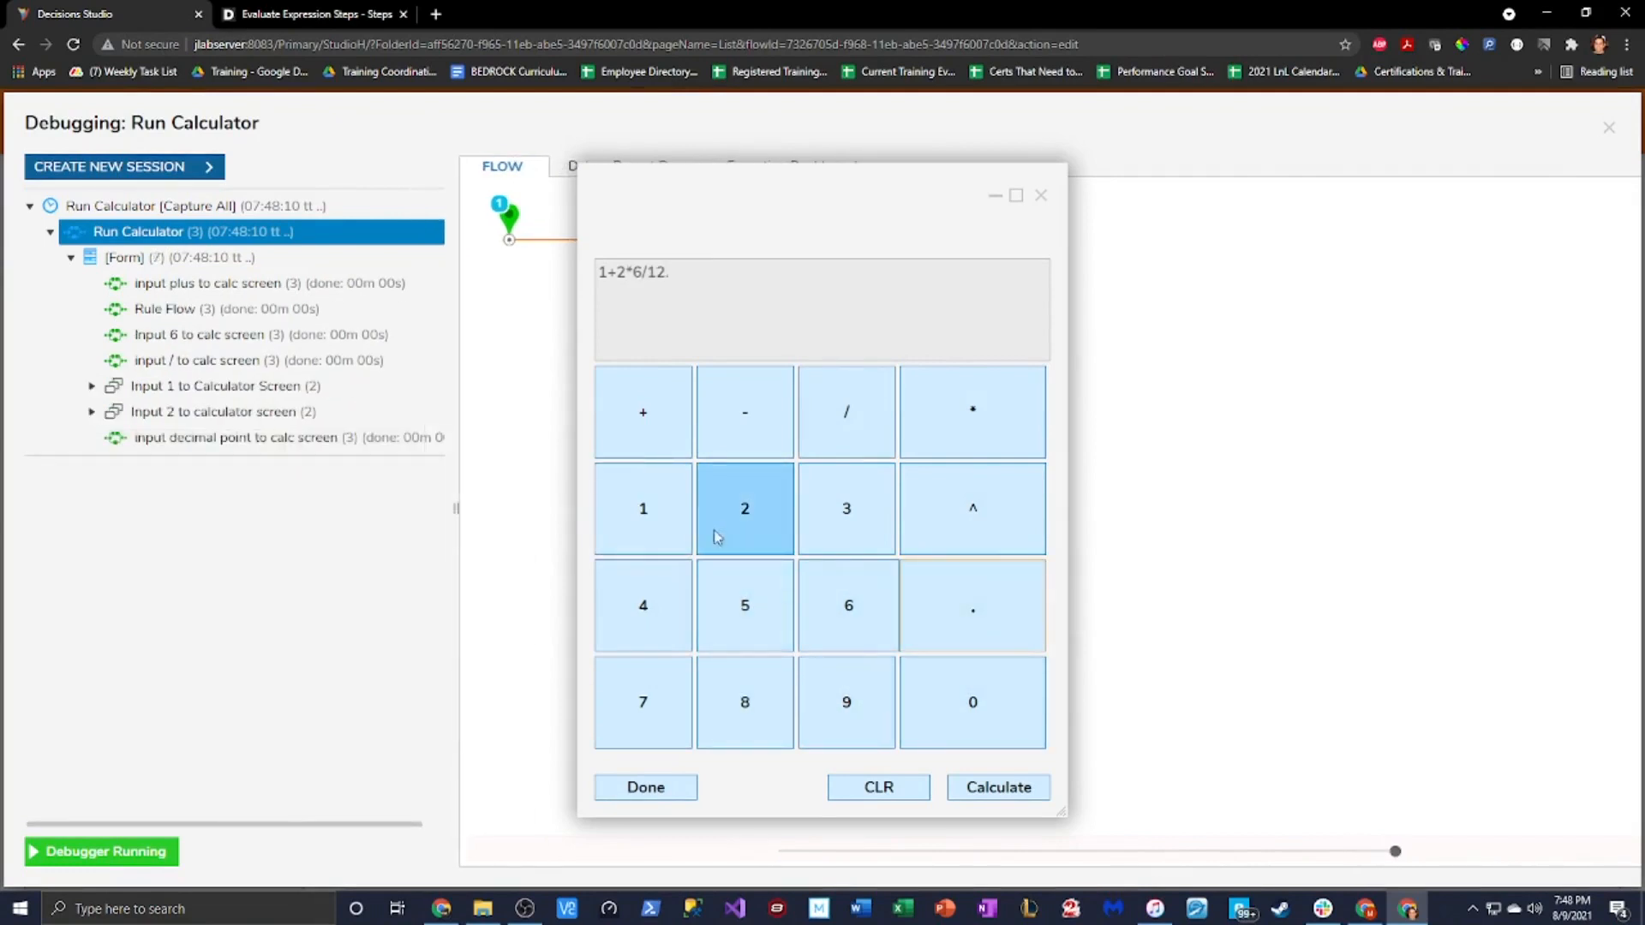
pyautogui.click(765, 545)
pyautogui.click(766, 545)
pyautogui.click(772, 539)
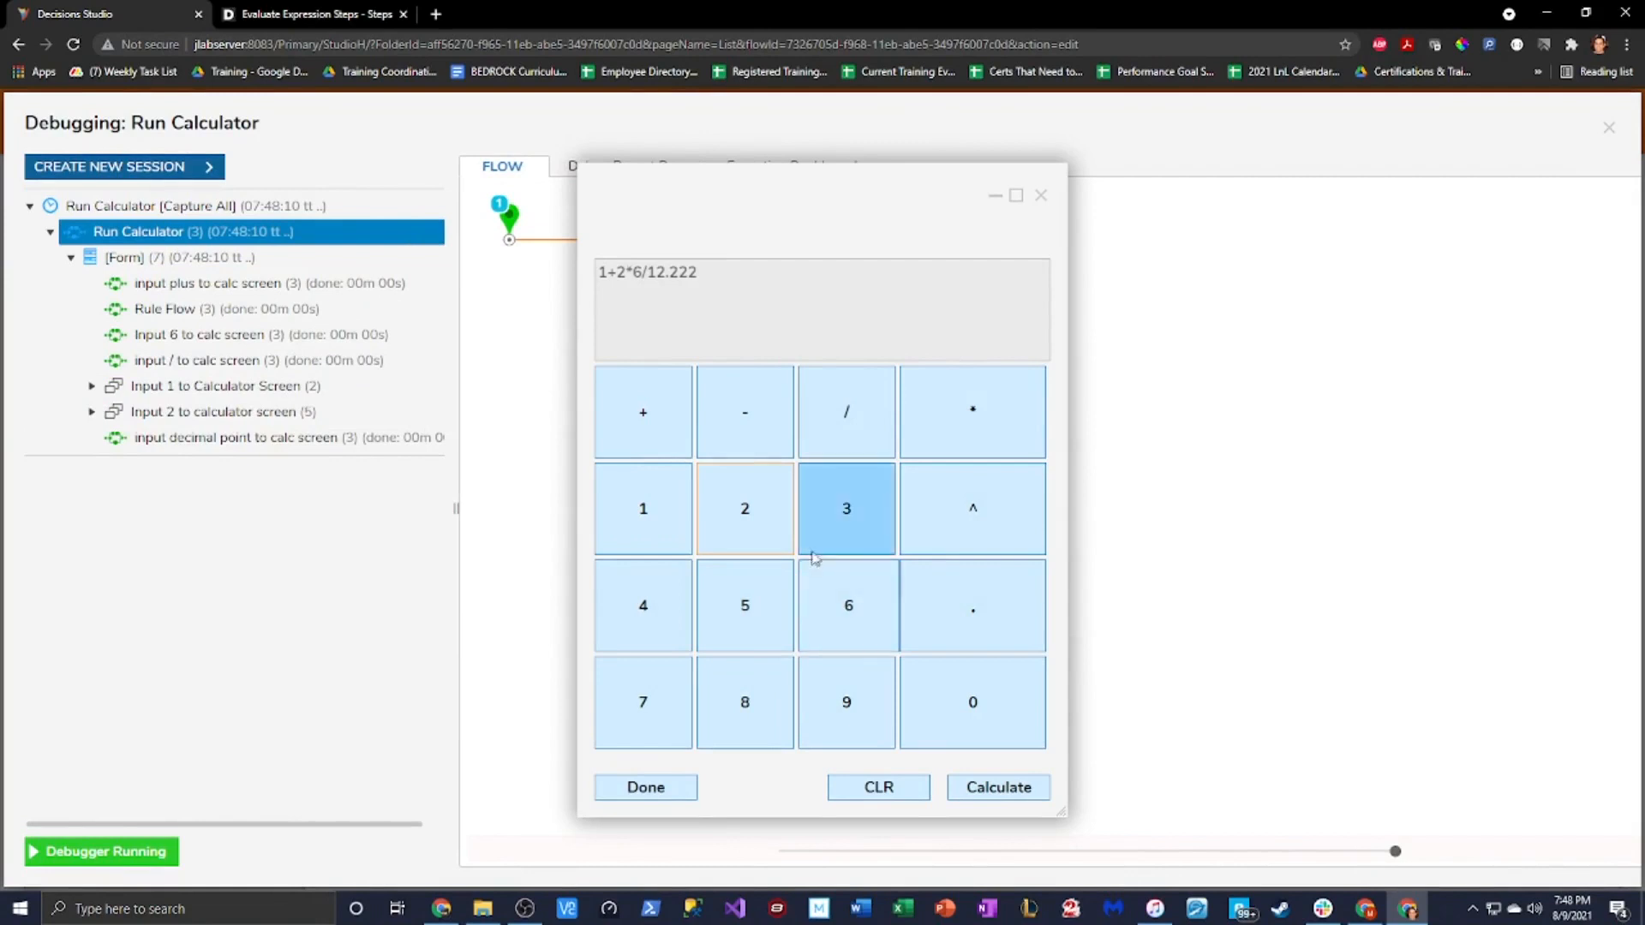
# Apply ^ to produce Pow(1+2*6/12.222, 2), then inspect the input Pow into calc screen step
pyautogui.click(971, 508)
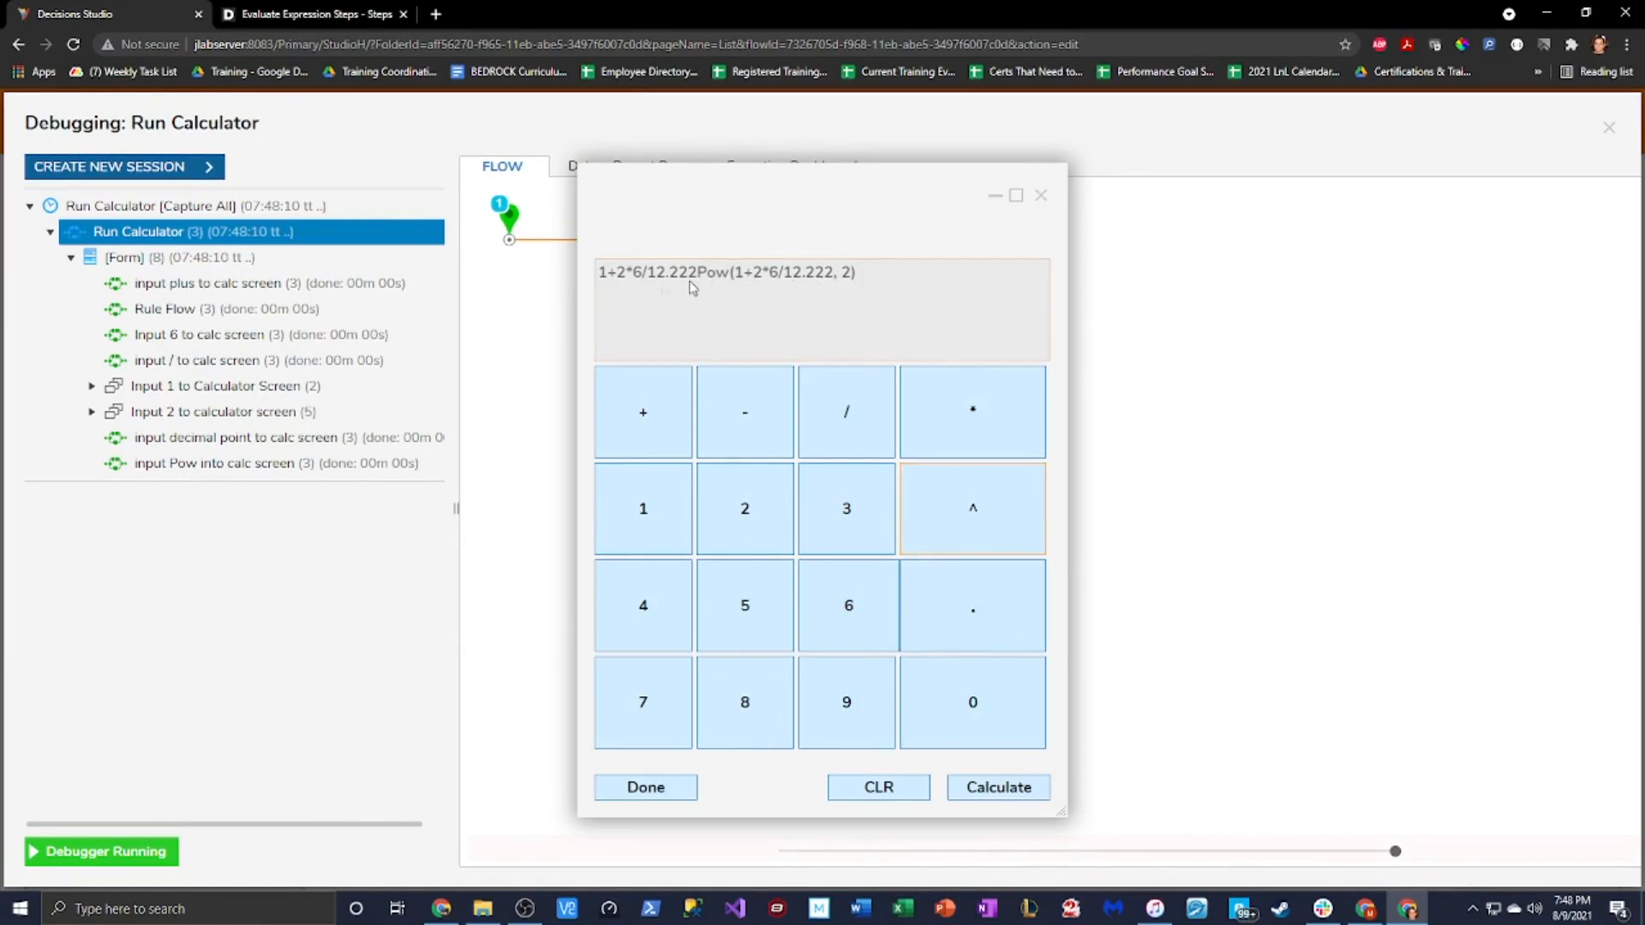
pyautogui.click(115, 463)
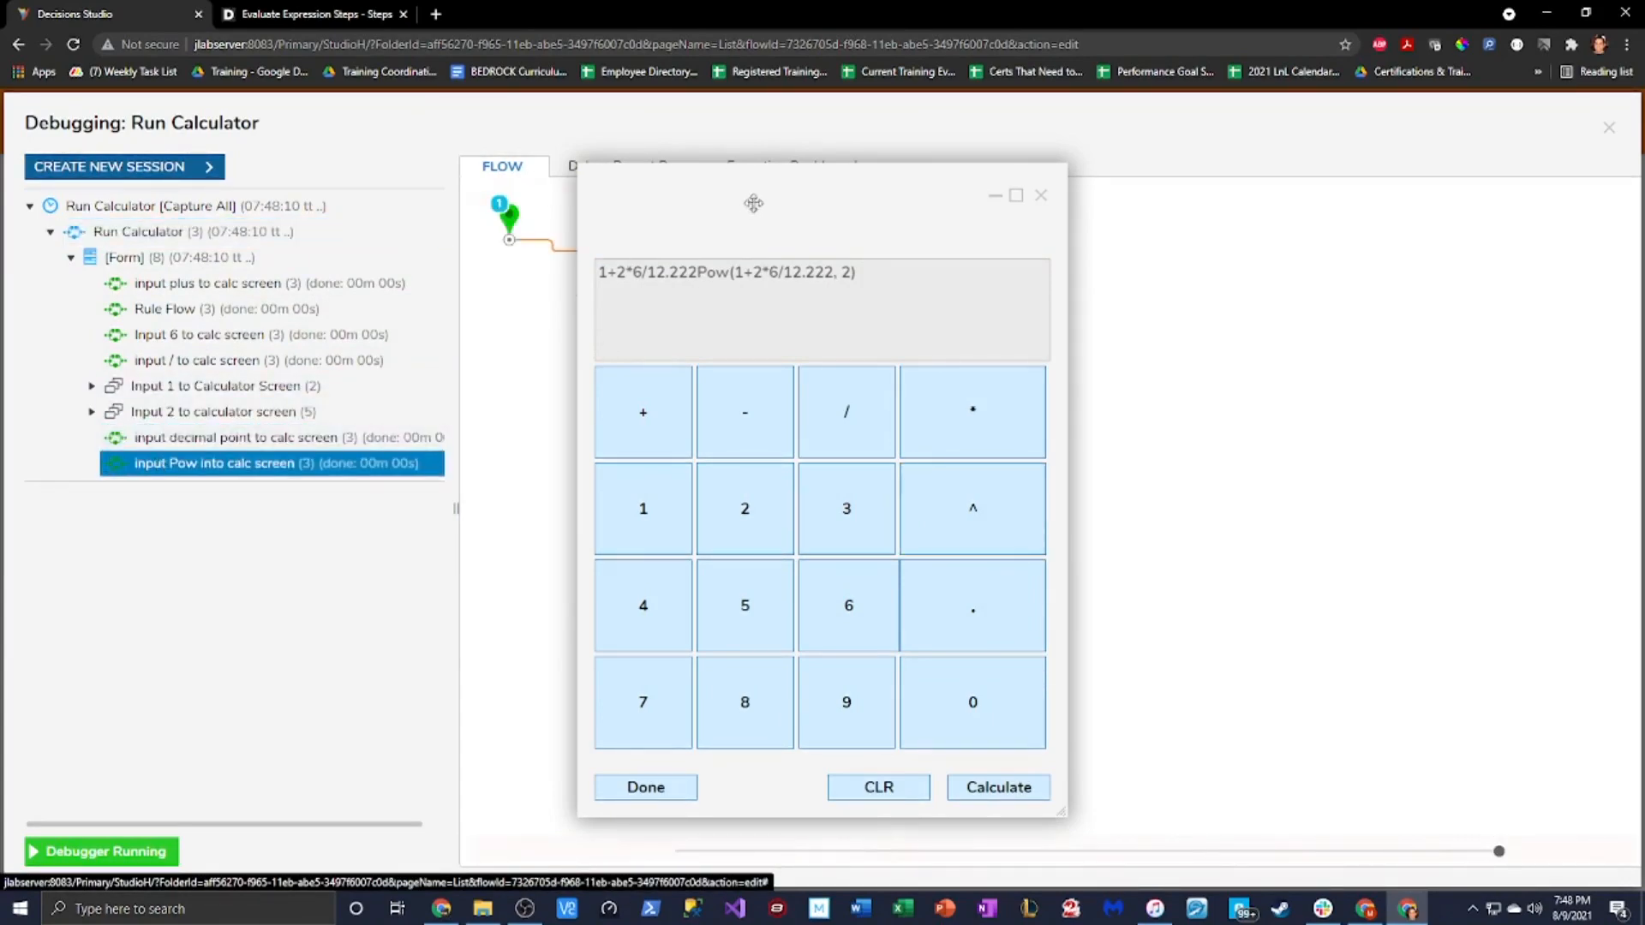
pyautogui.moveTo(754, 203); pyautogui.dragTo(1302, 191)
# Check the join step's input/output data showing source 1+2*6/12.222, then close it and the calculator
pyautogui.click(834, 282)
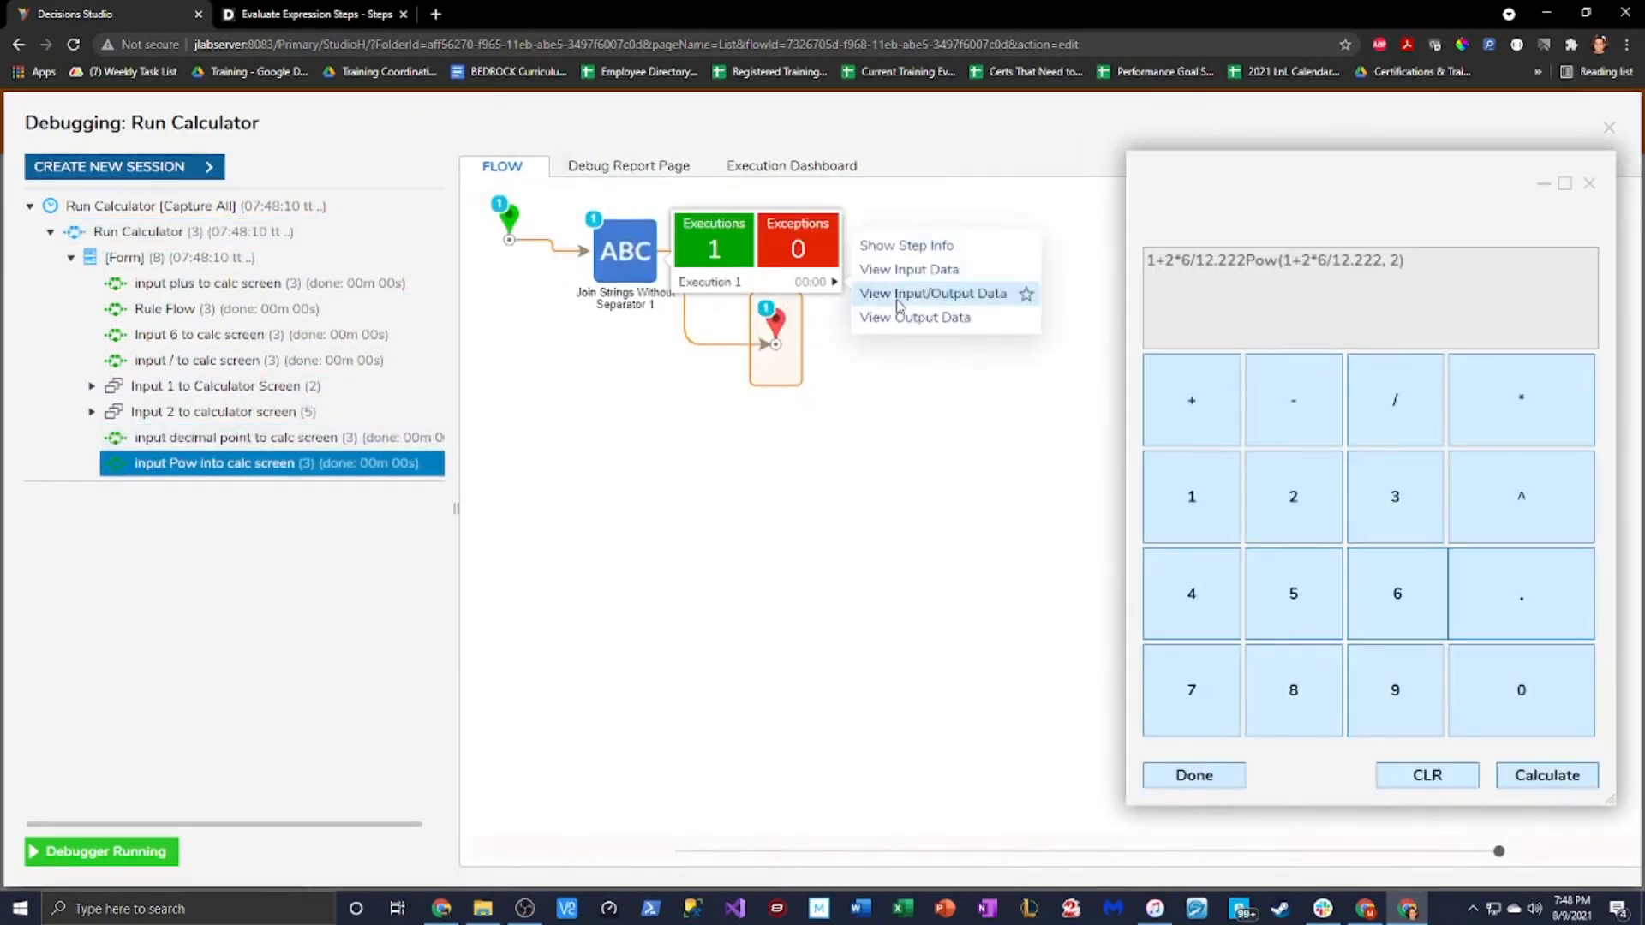
pyautogui.click(951, 291)
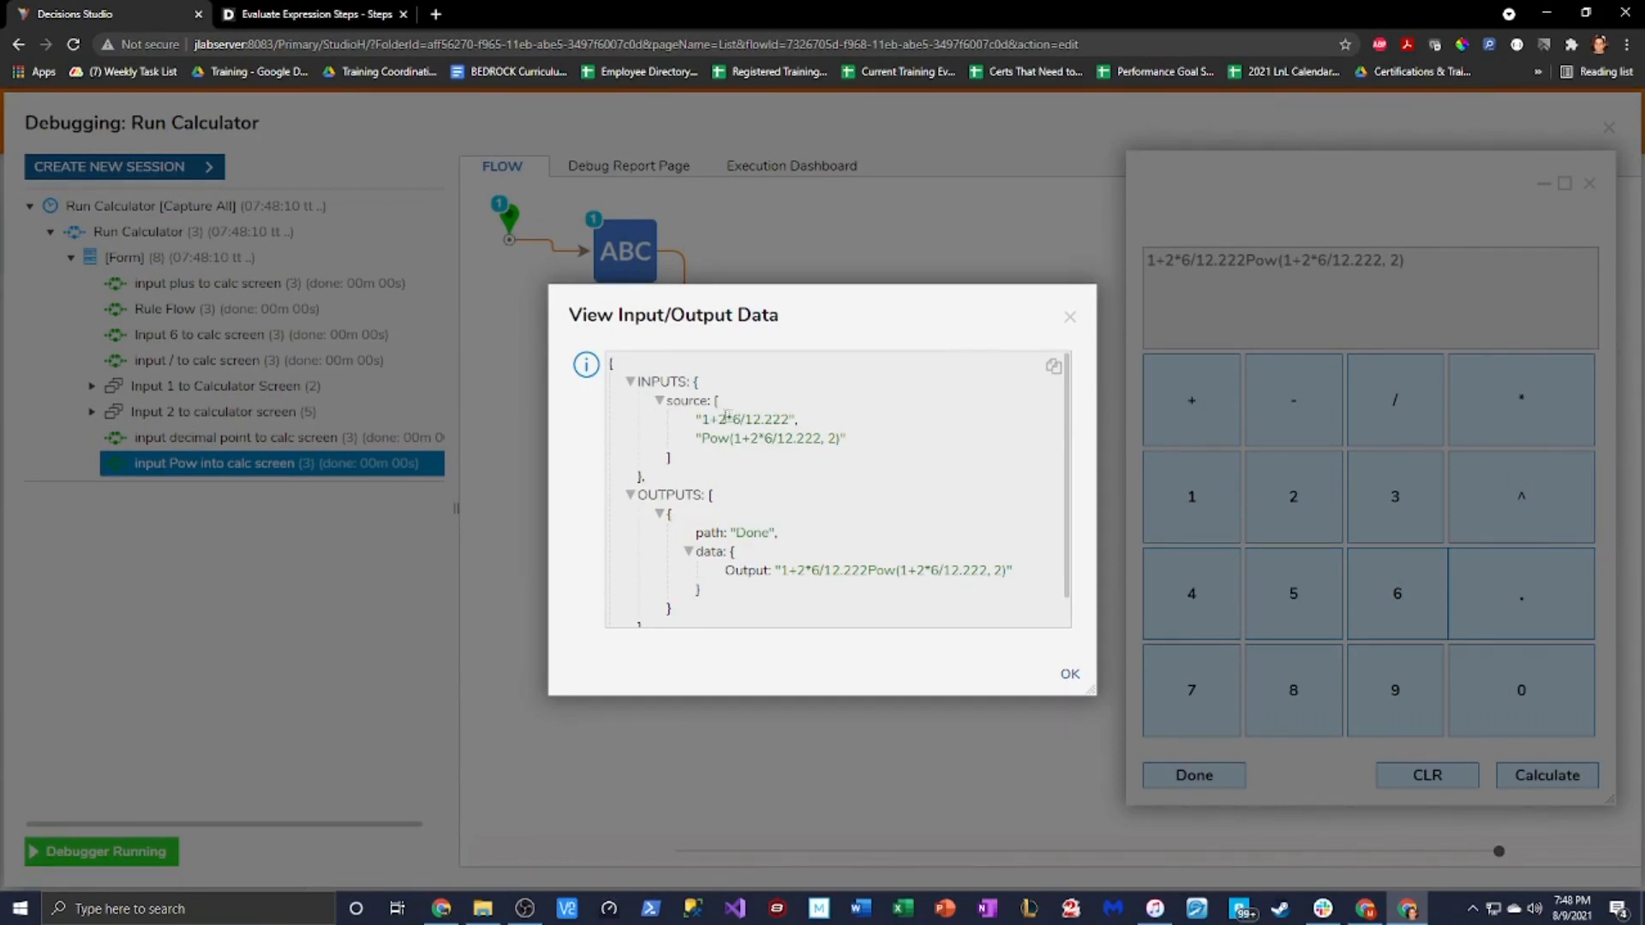
pyautogui.moveTo(704, 419); pyautogui.dragTo(791, 420)
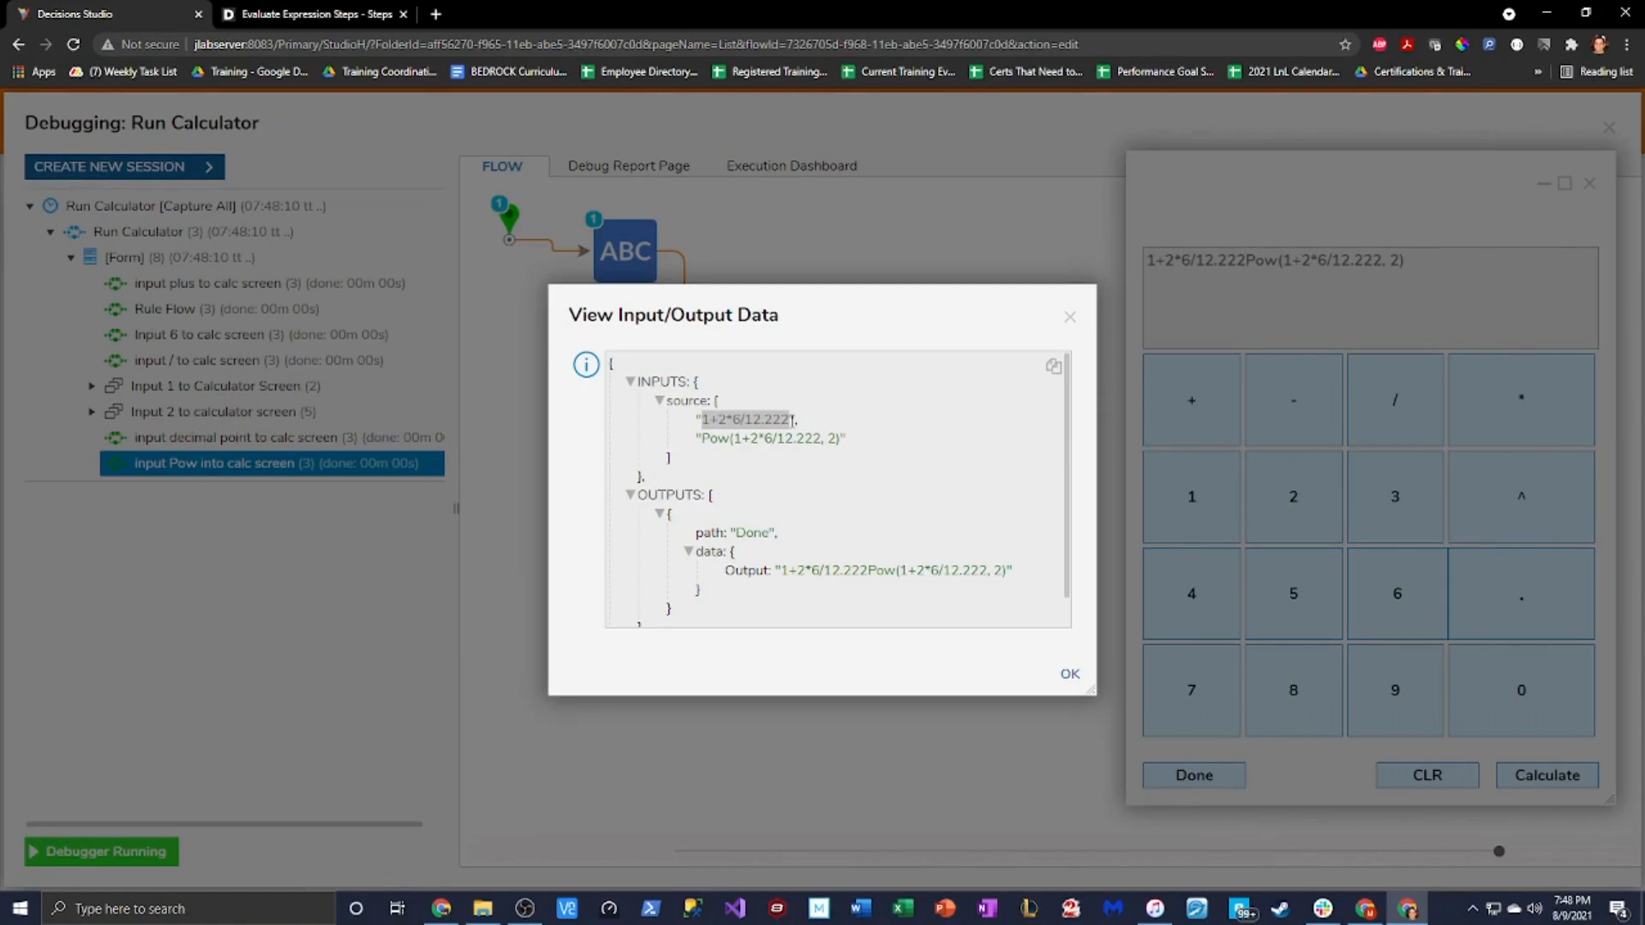
pyautogui.click(754, 418)
pyautogui.click(1070, 318)
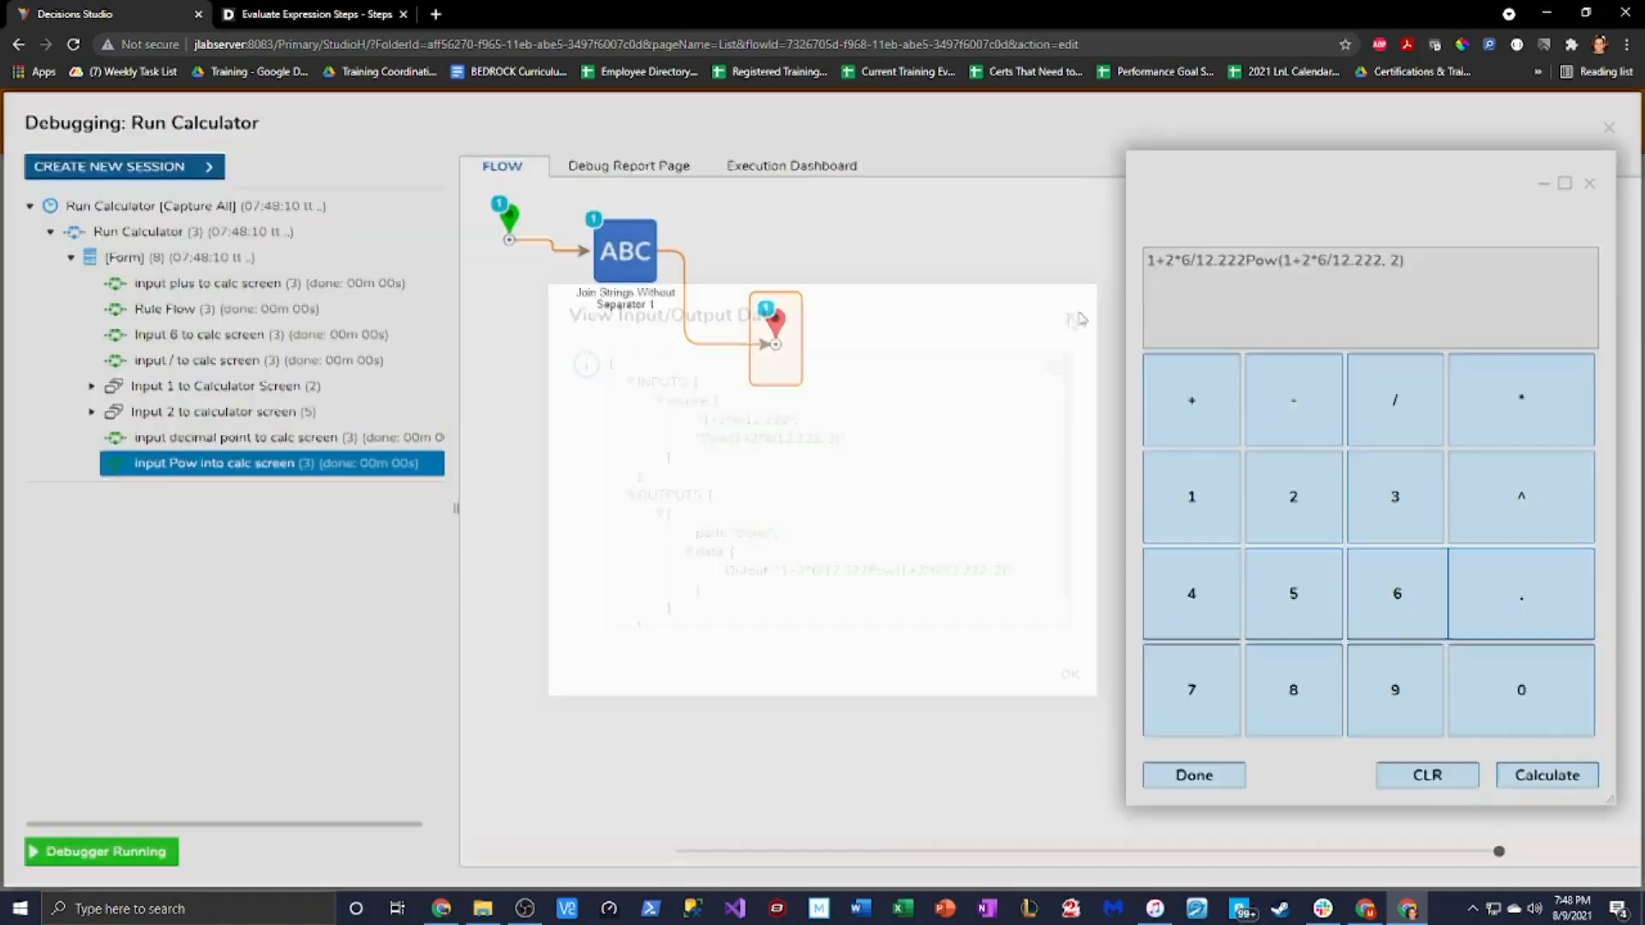
pyautogui.click(1589, 184)
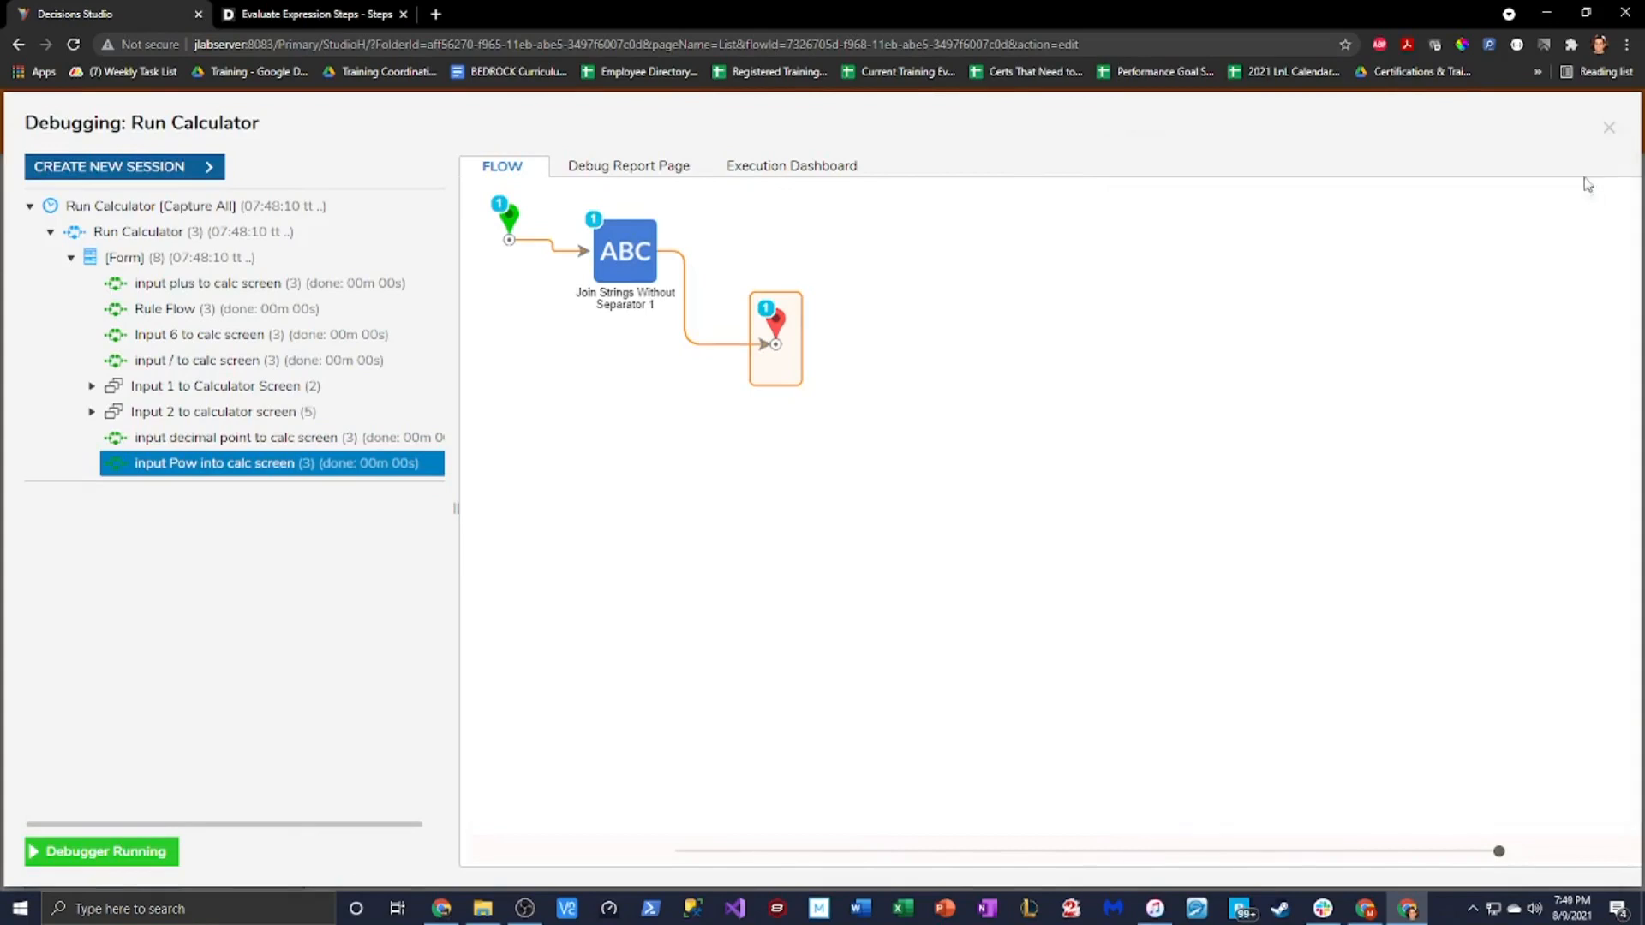
# Reopen the Calculator form and open the input Pow into calc screen rule flow for editing
pyautogui.click(1611, 130)
pyautogui.doubleClick(617, 330)
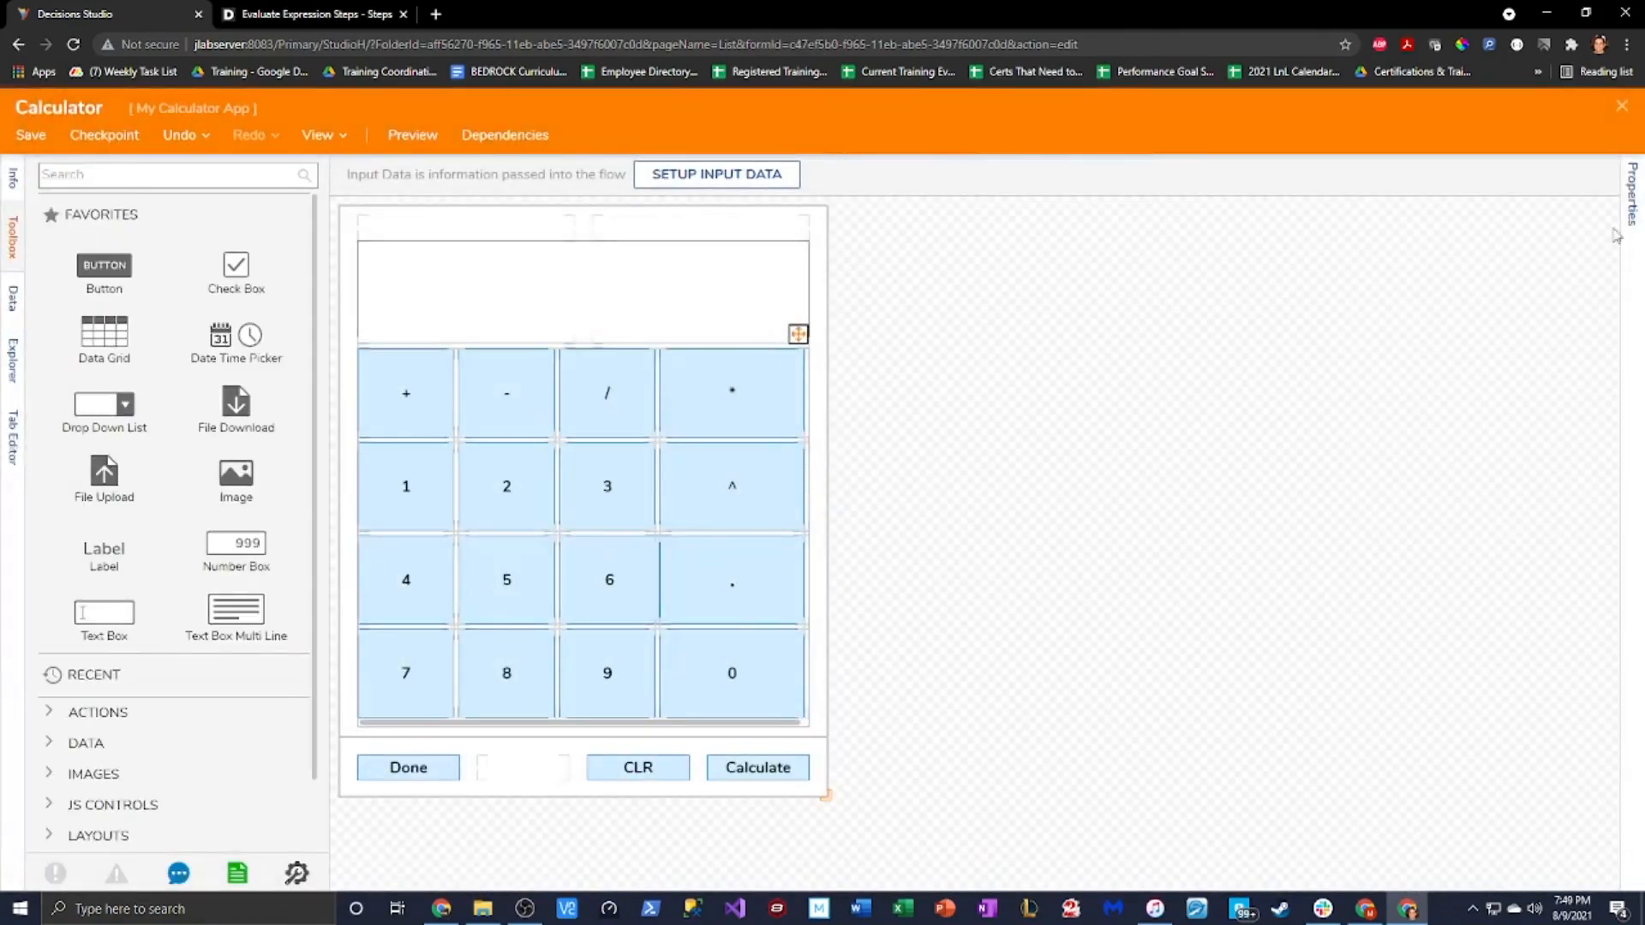
pyautogui.click(1622, 227)
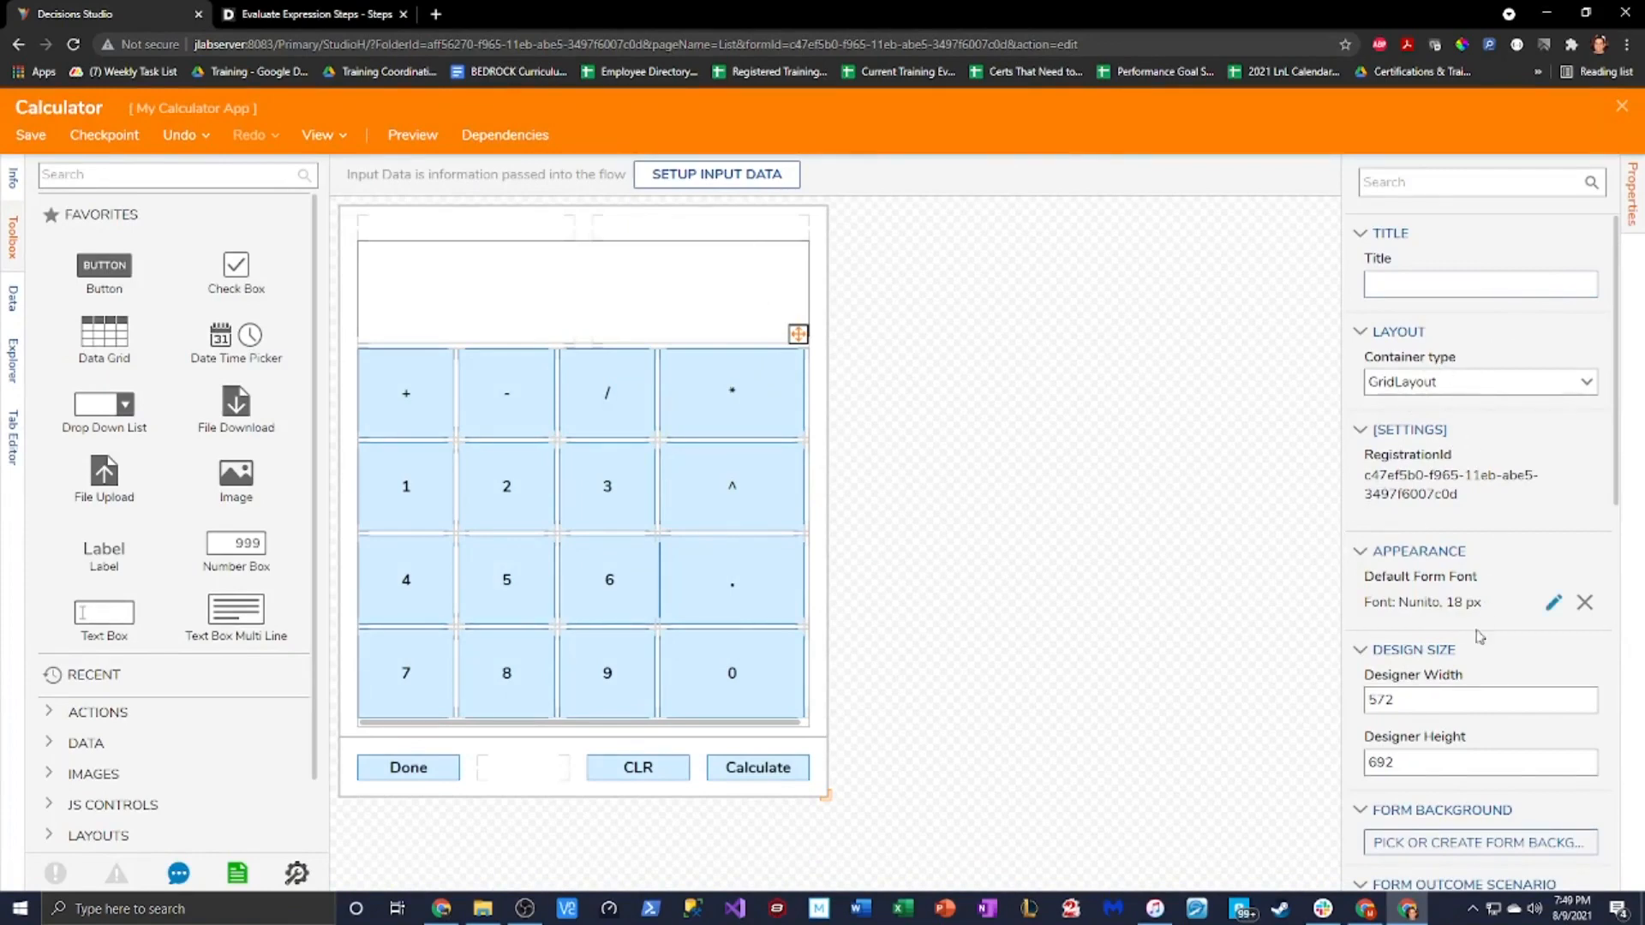
pyautogui.click(1554, 605)
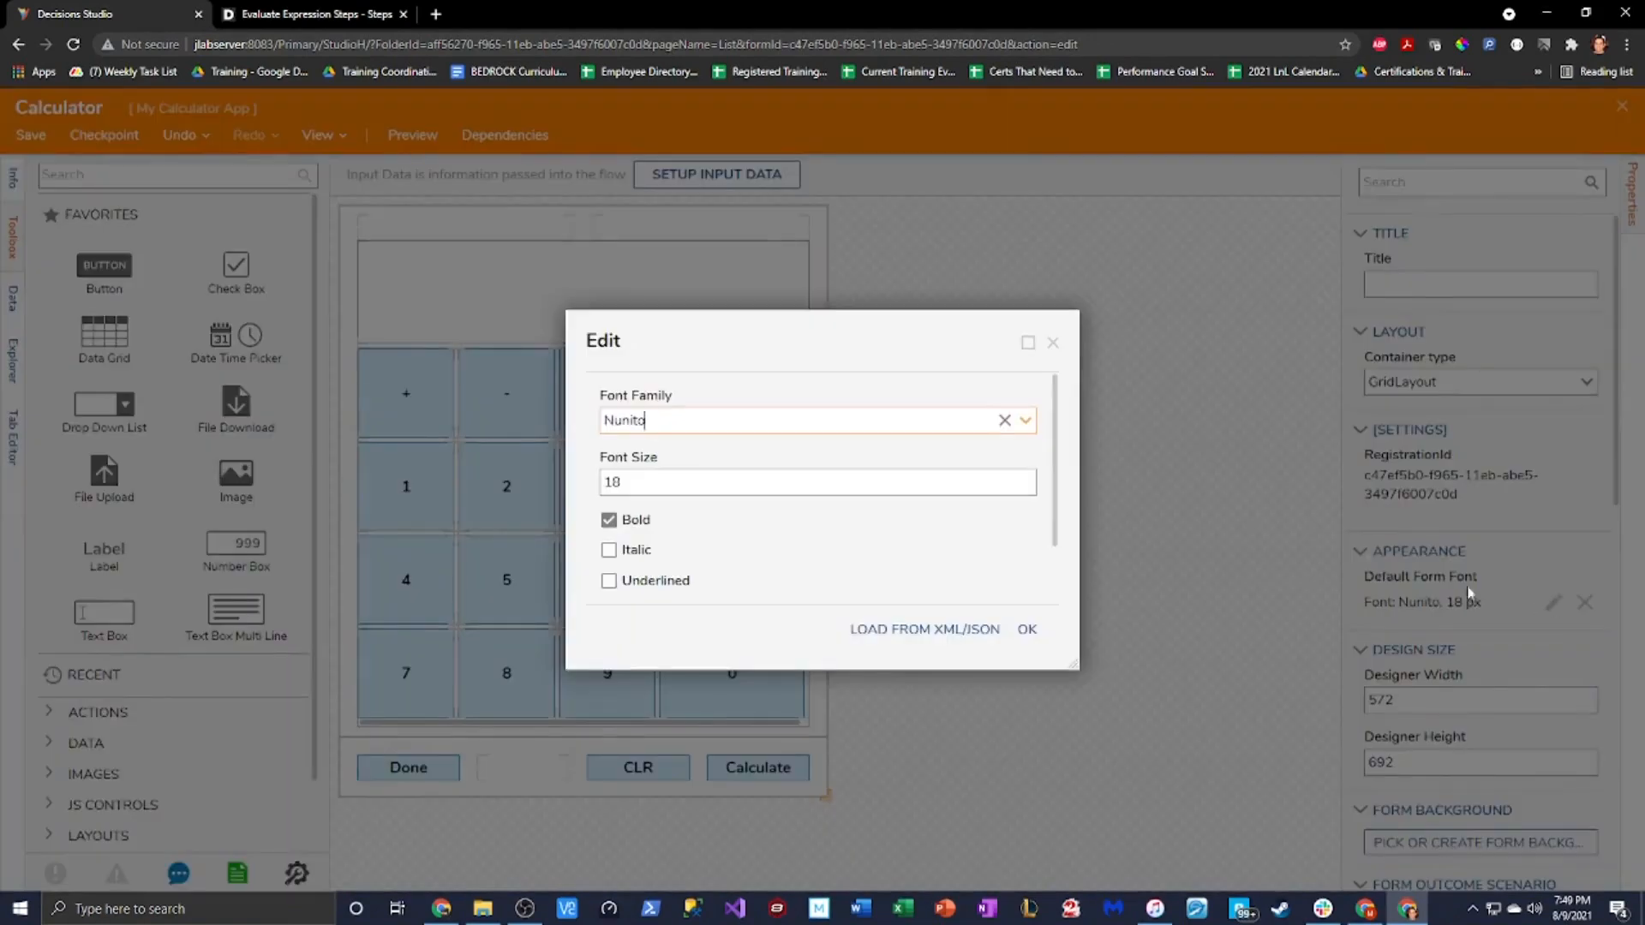
pyautogui.click(1057, 340)
pyautogui.scroll(-10, 1514, 599)
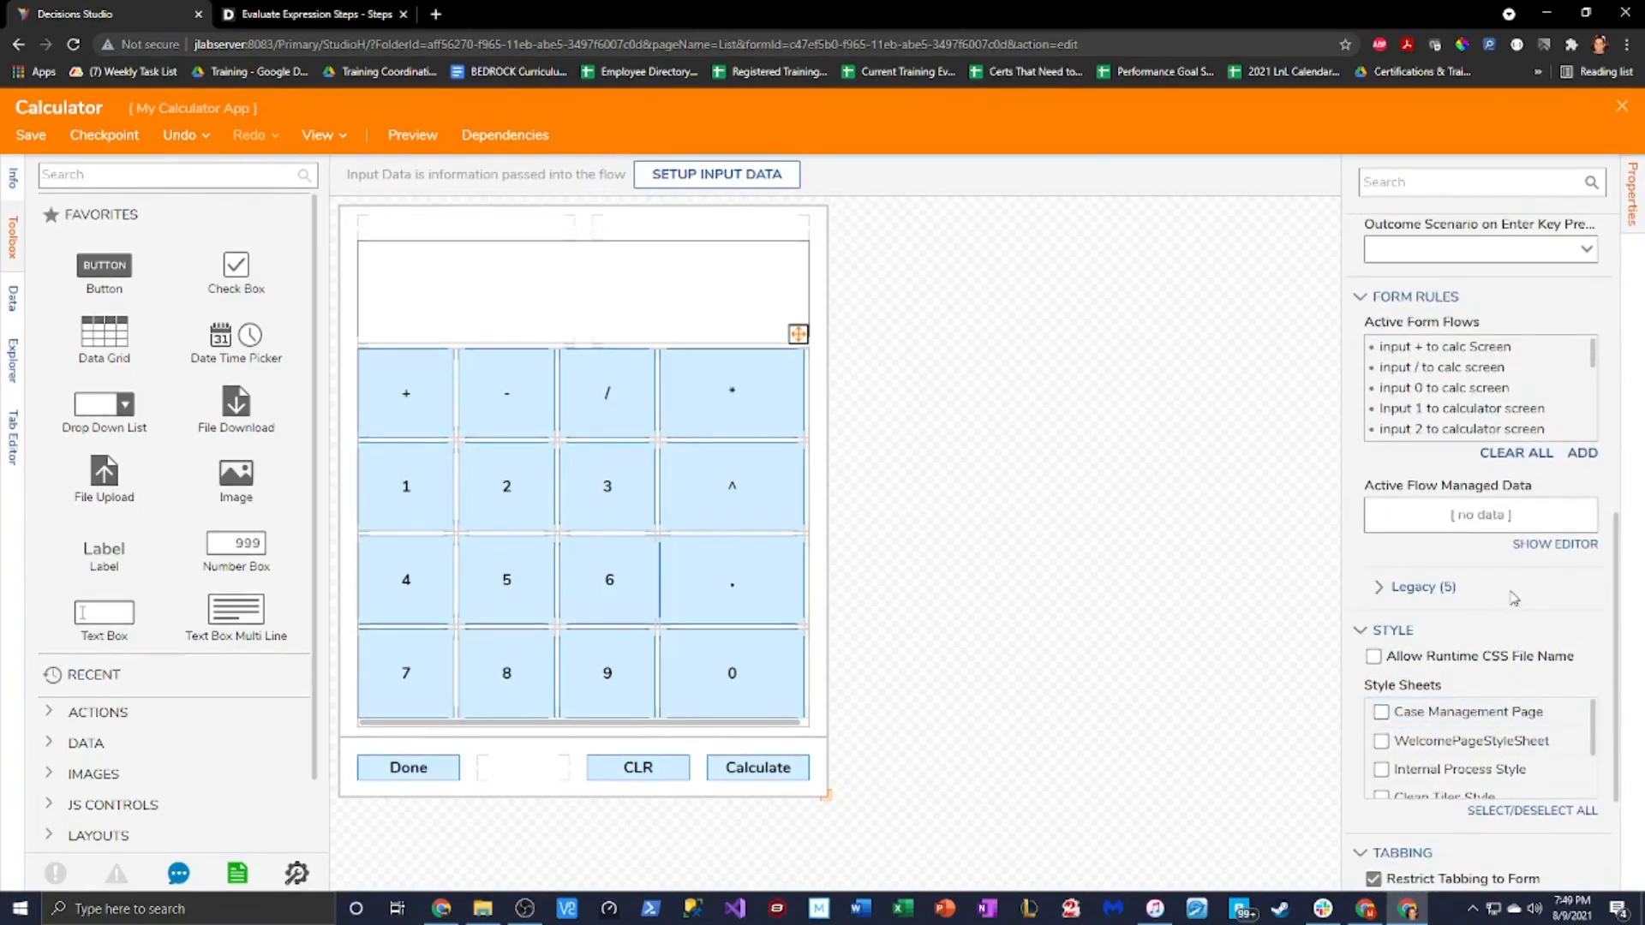
pyautogui.scroll(-5, 1555, 385)
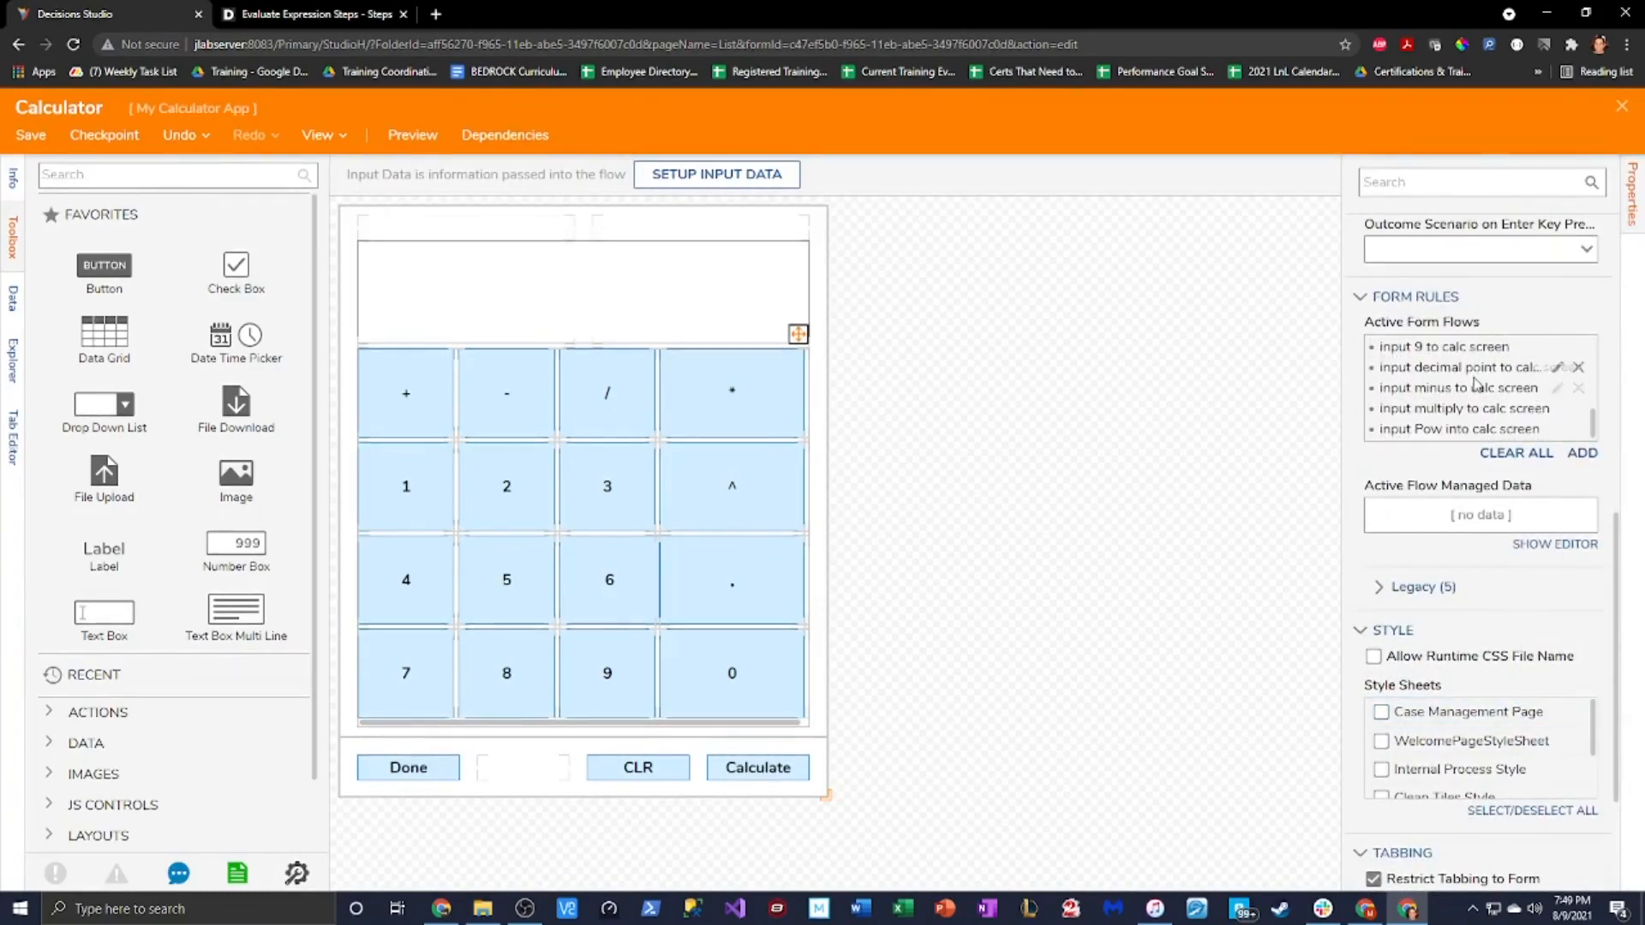
pyautogui.click(1557, 429)
pyautogui.click(823, 315)
# Delete the Join Strings step from the Pow flow
pyautogui.click(467, 327)
pyautogui.rightClick(477, 312)
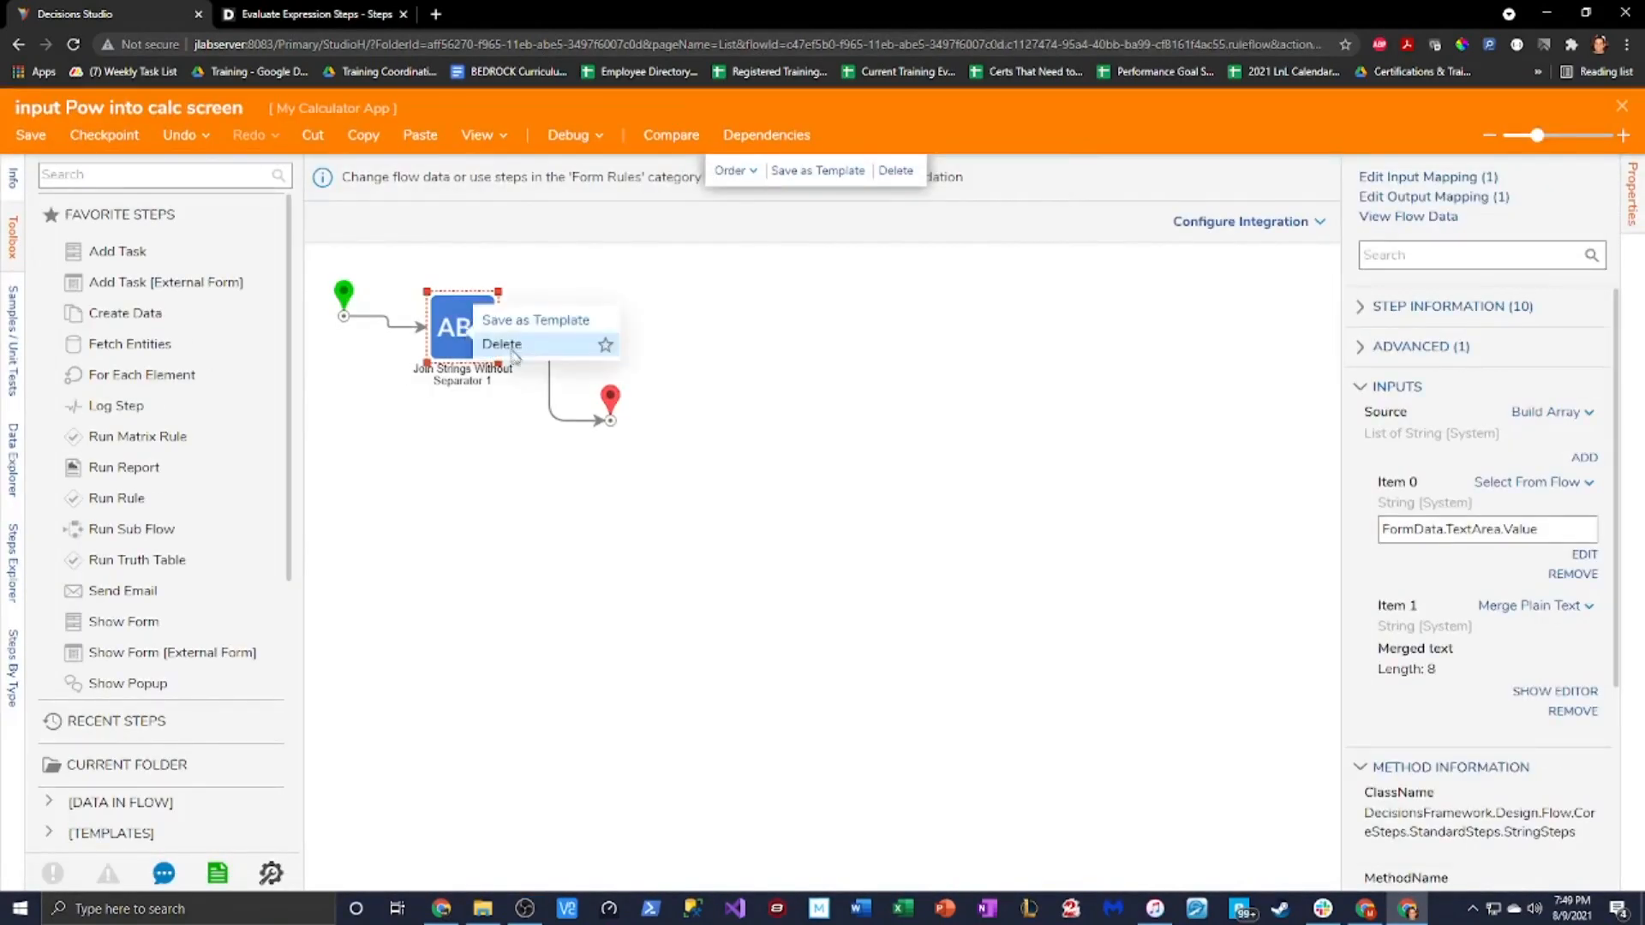
pyautogui.click(517, 357)
# Add a Create Data step after the start and connect its Done path to the flow end
pyautogui.click(119, 175)
pyautogui.write('Create data')
pyautogui.moveTo(214, 208); pyautogui.dragTo(471, 319)
pyautogui.click(388, 420)
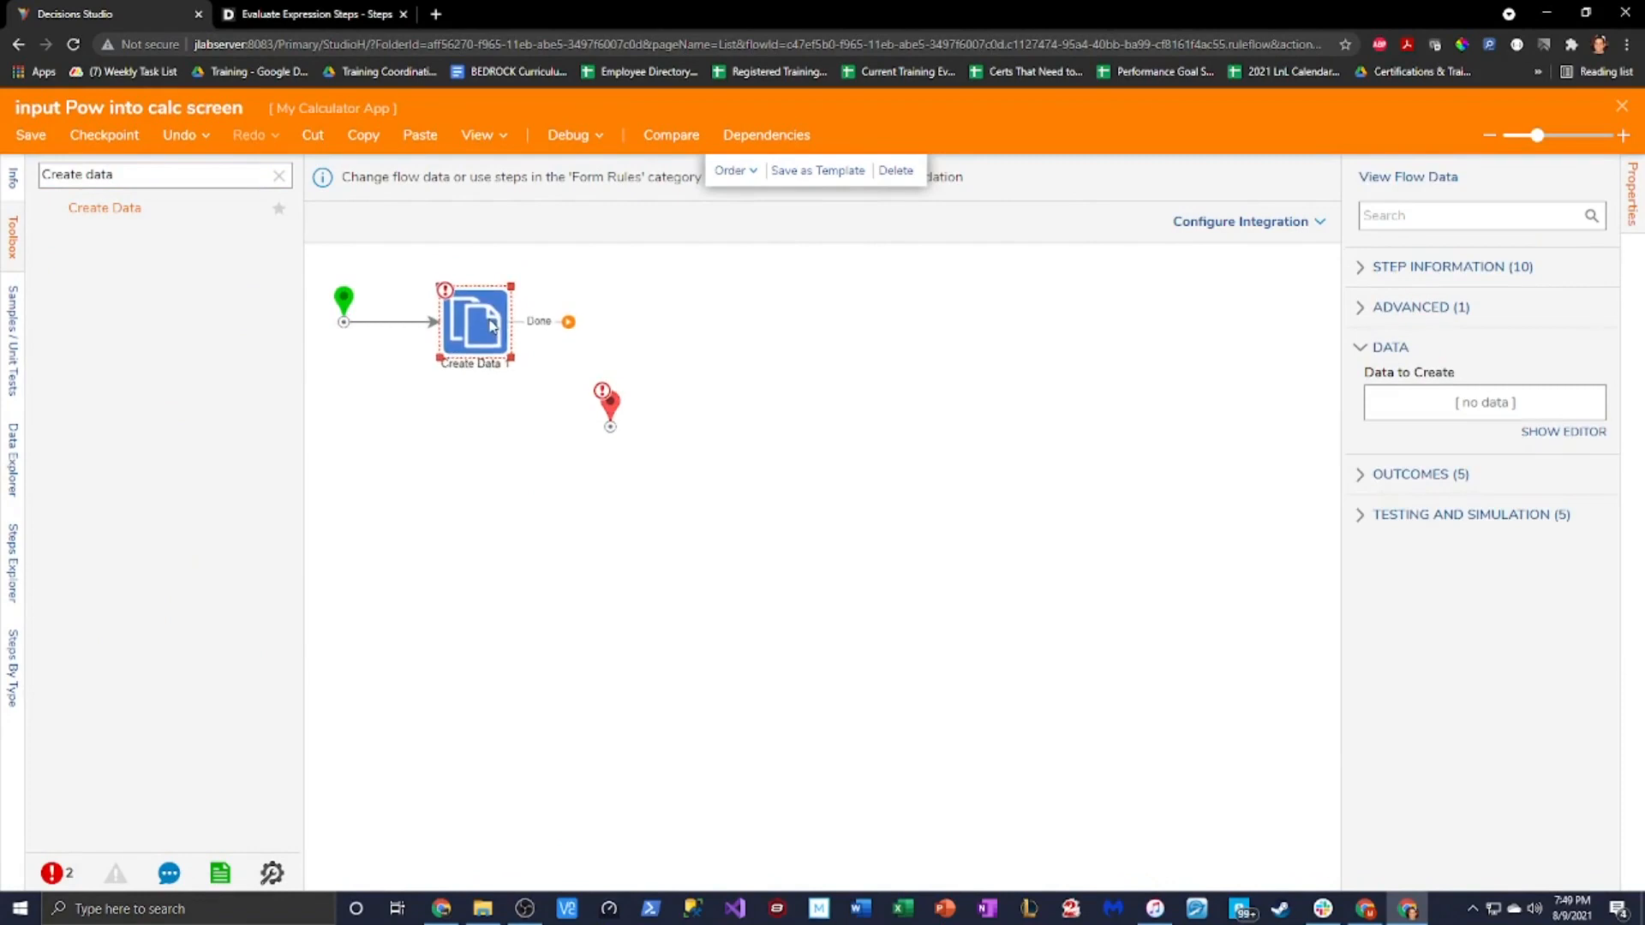
pyautogui.moveTo(616, 403); pyautogui.dragTo(633, 354)
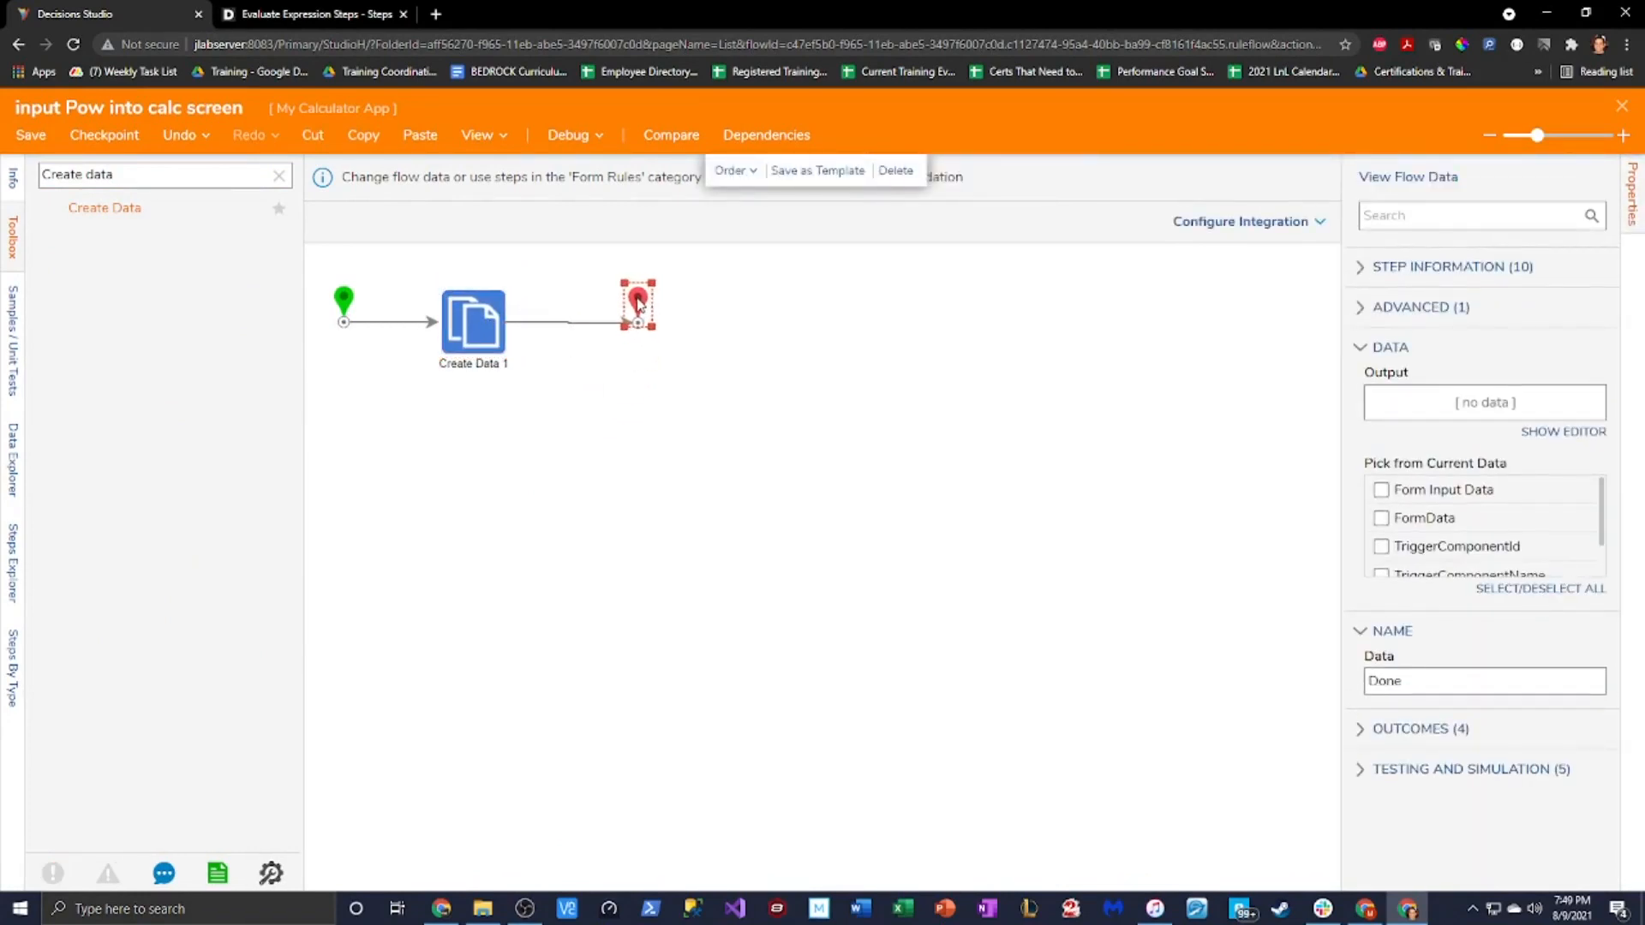
pyautogui.click(504, 345)
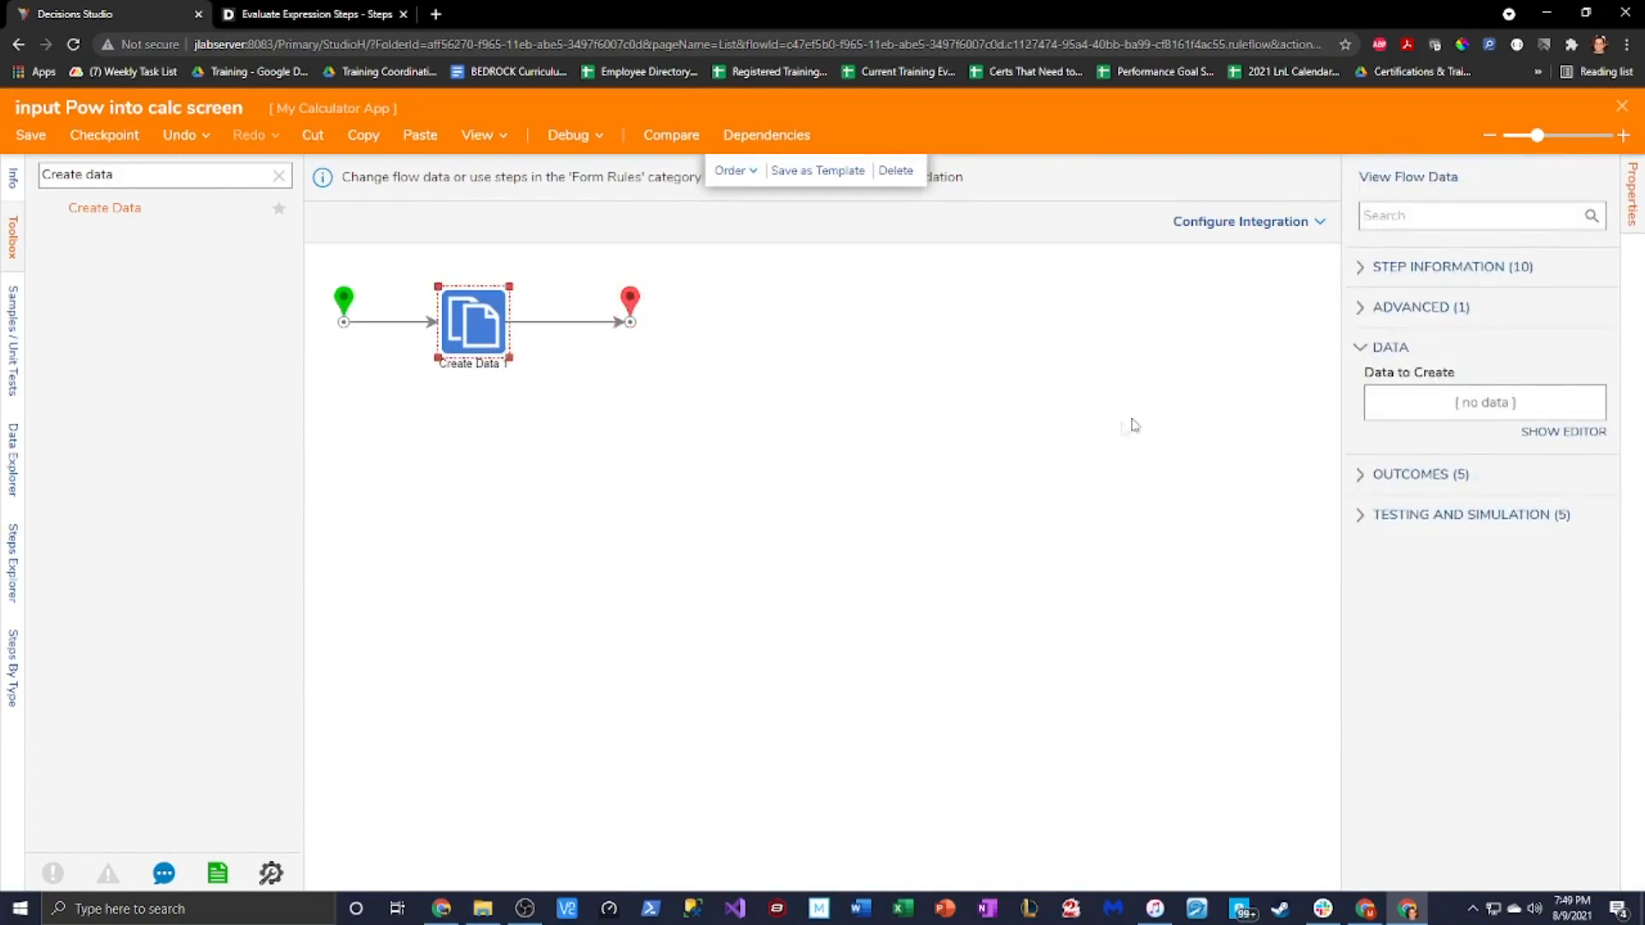
# Define a String row NewTextValue in Create Data's Data to Create and save the definition
pyautogui.click(1564, 431)
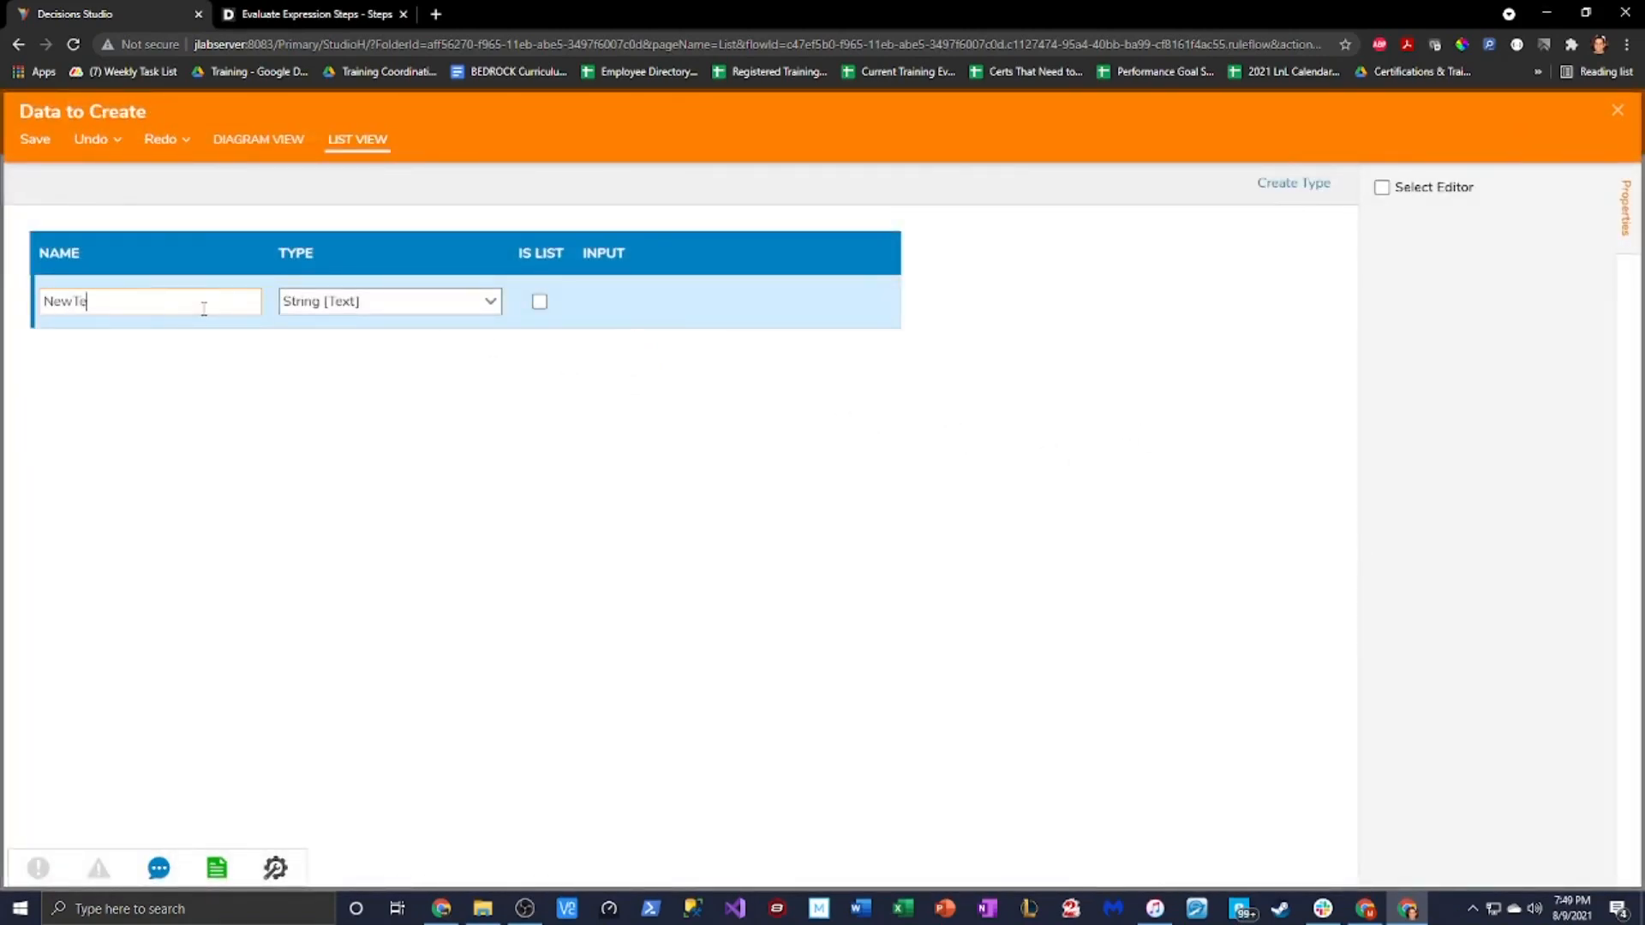
pyautogui.write('NewText Value')
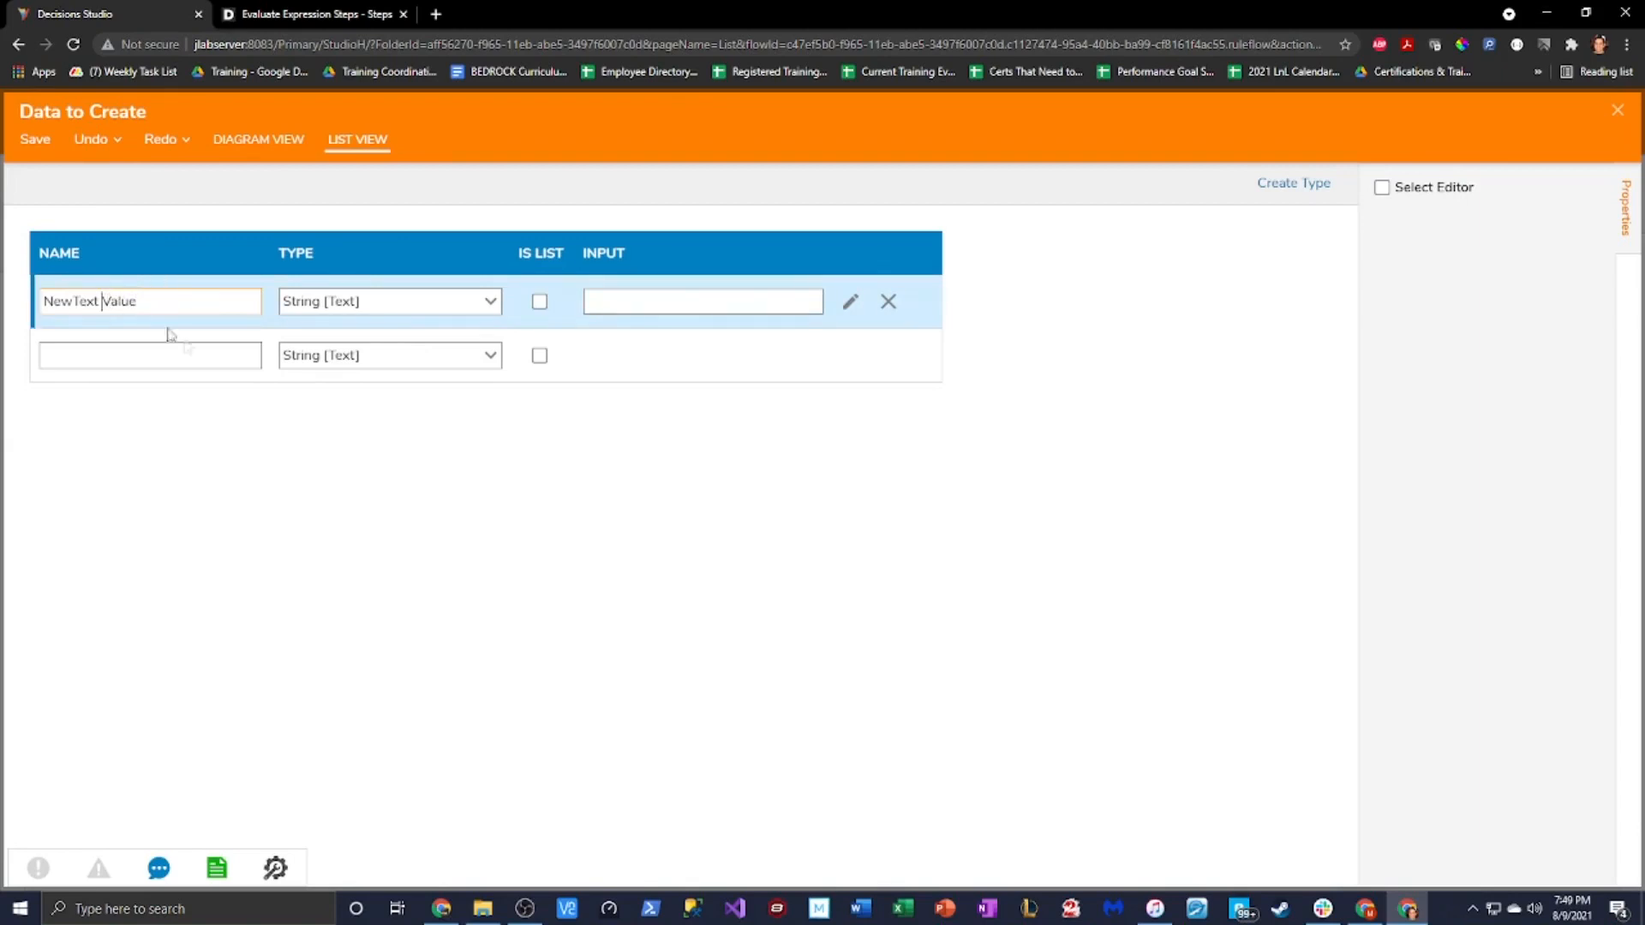
pyautogui.click(219, 344)
pyautogui.click(35, 140)
pyautogui.click(1028, 540)
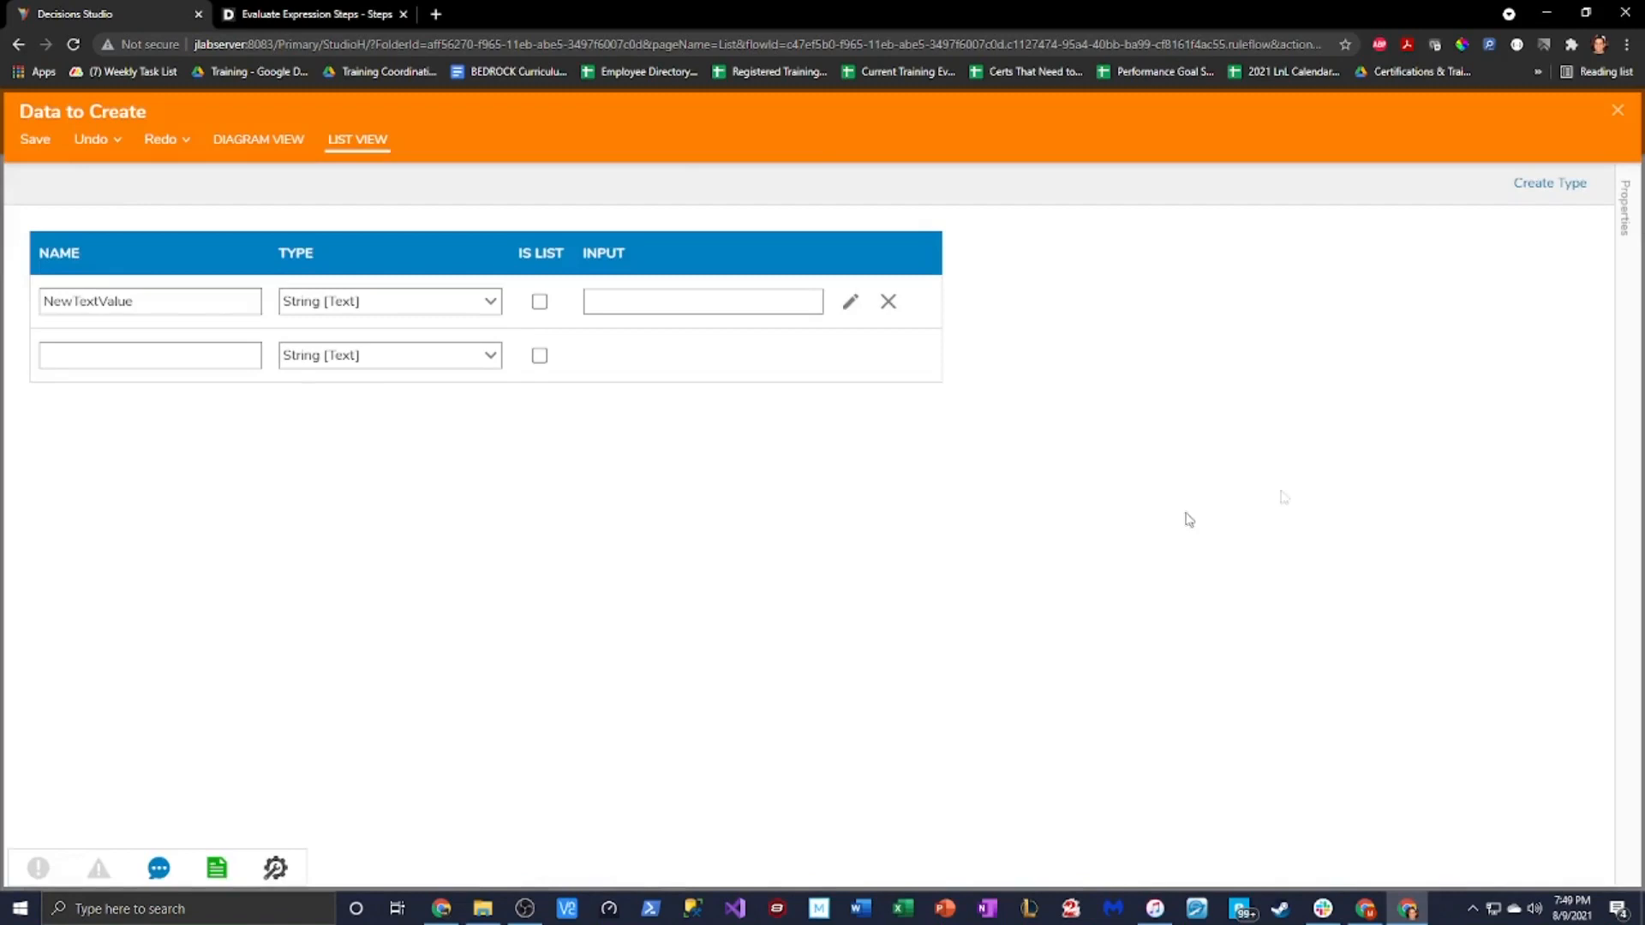
pyautogui.click(1615, 120)
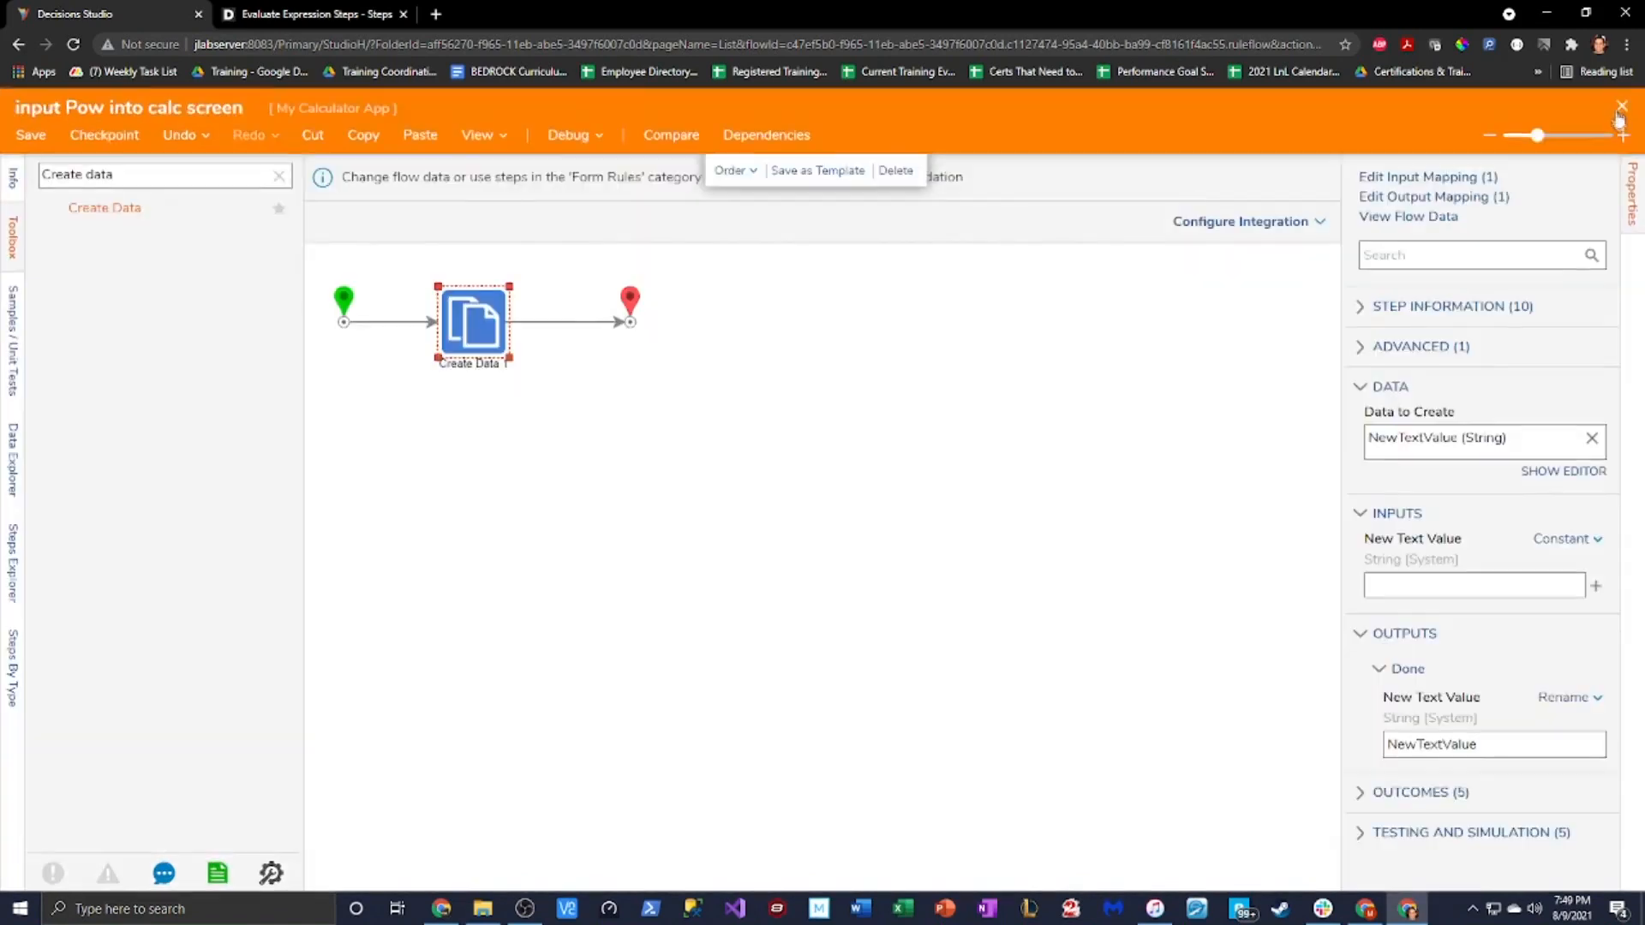
# Switch New Text Value to Merge Plain Text holding Pow(FormData.TextArea.Value, 2) and save it
pyautogui.click(1587, 548)
pyautogui.click(1457, 605)
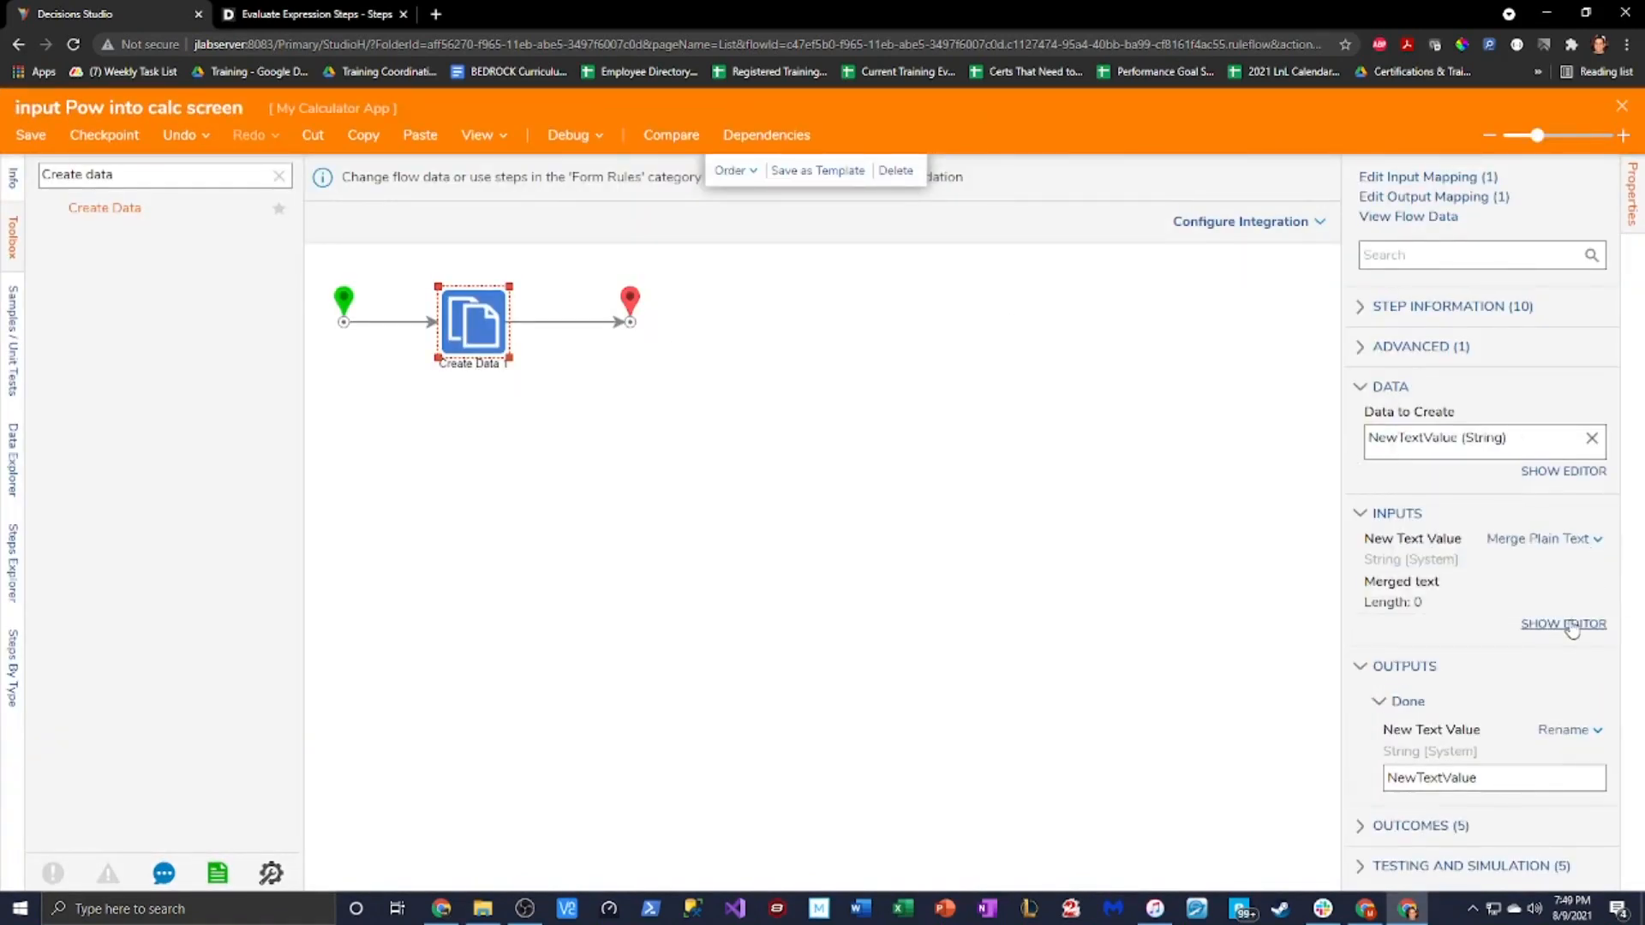
pyautogui.click(1565, 624)
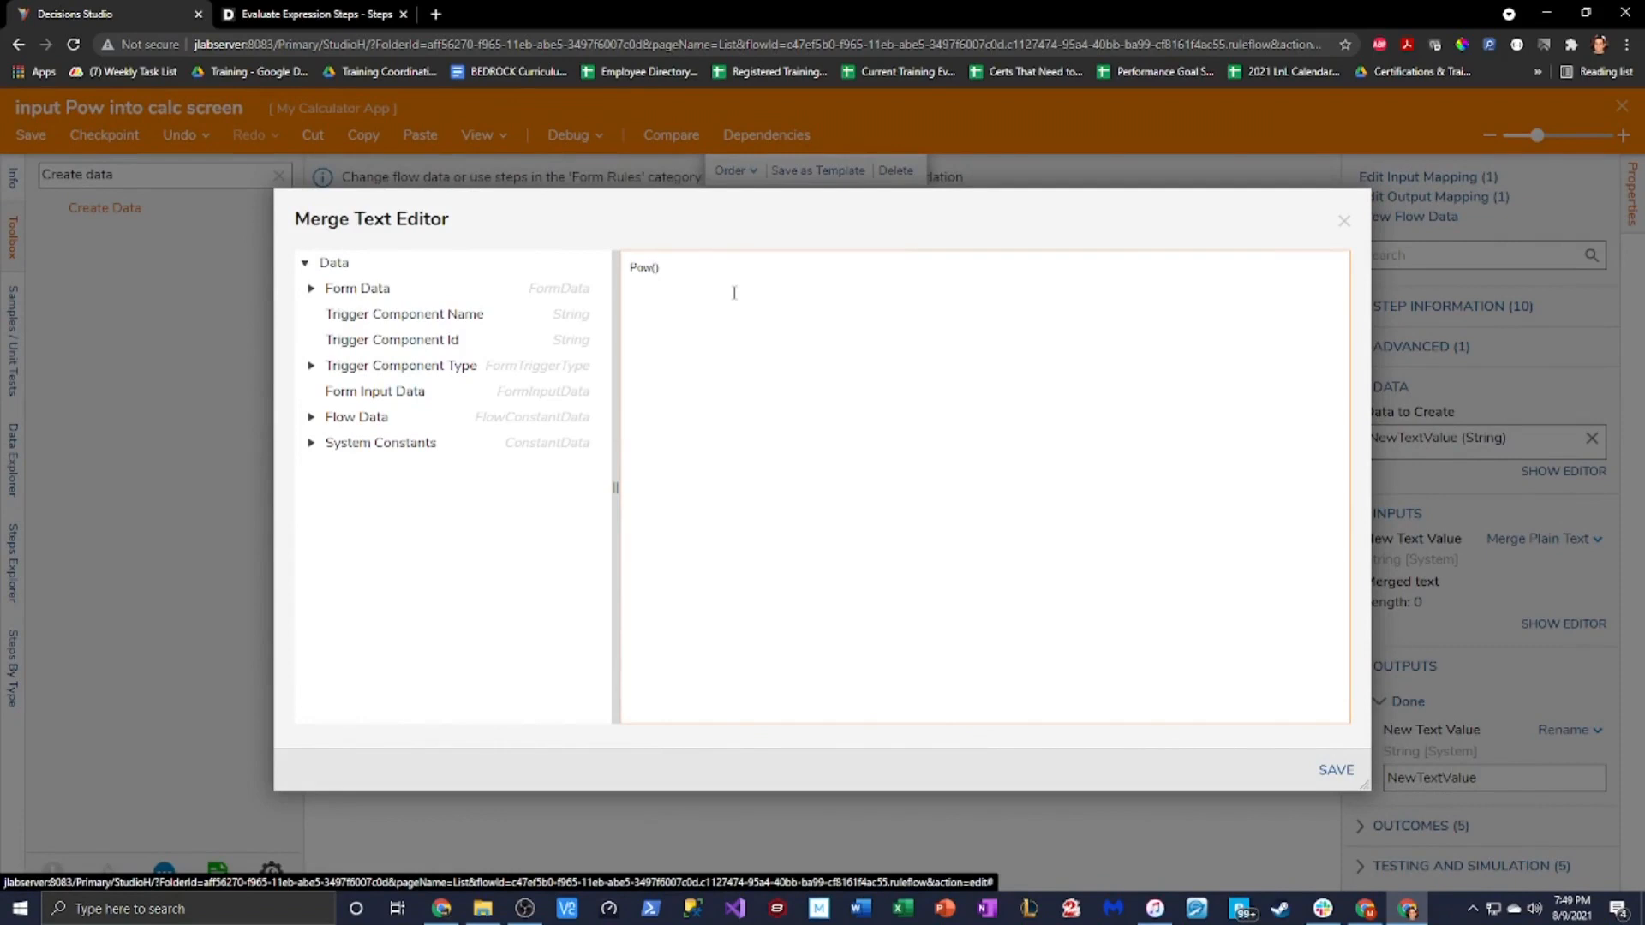
pyautogui.click(309, 290)
pyautogui.scroll(-5, 319, 600)
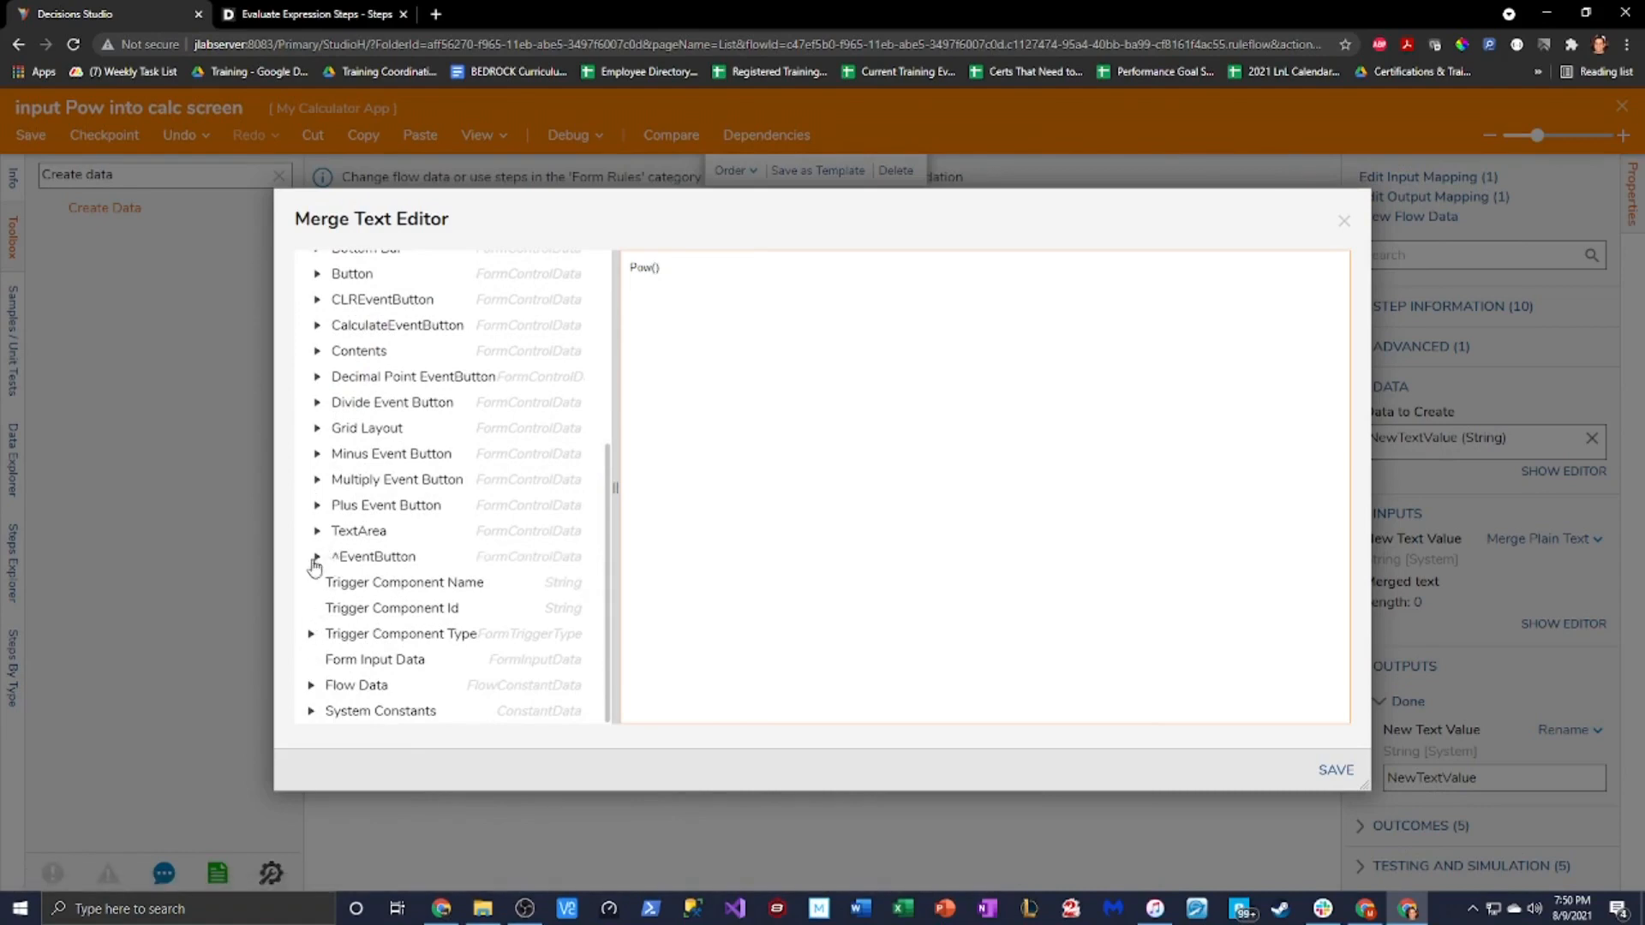
pyautogui.click(317, 530)
pyautogui.doubleClick(566, 507)
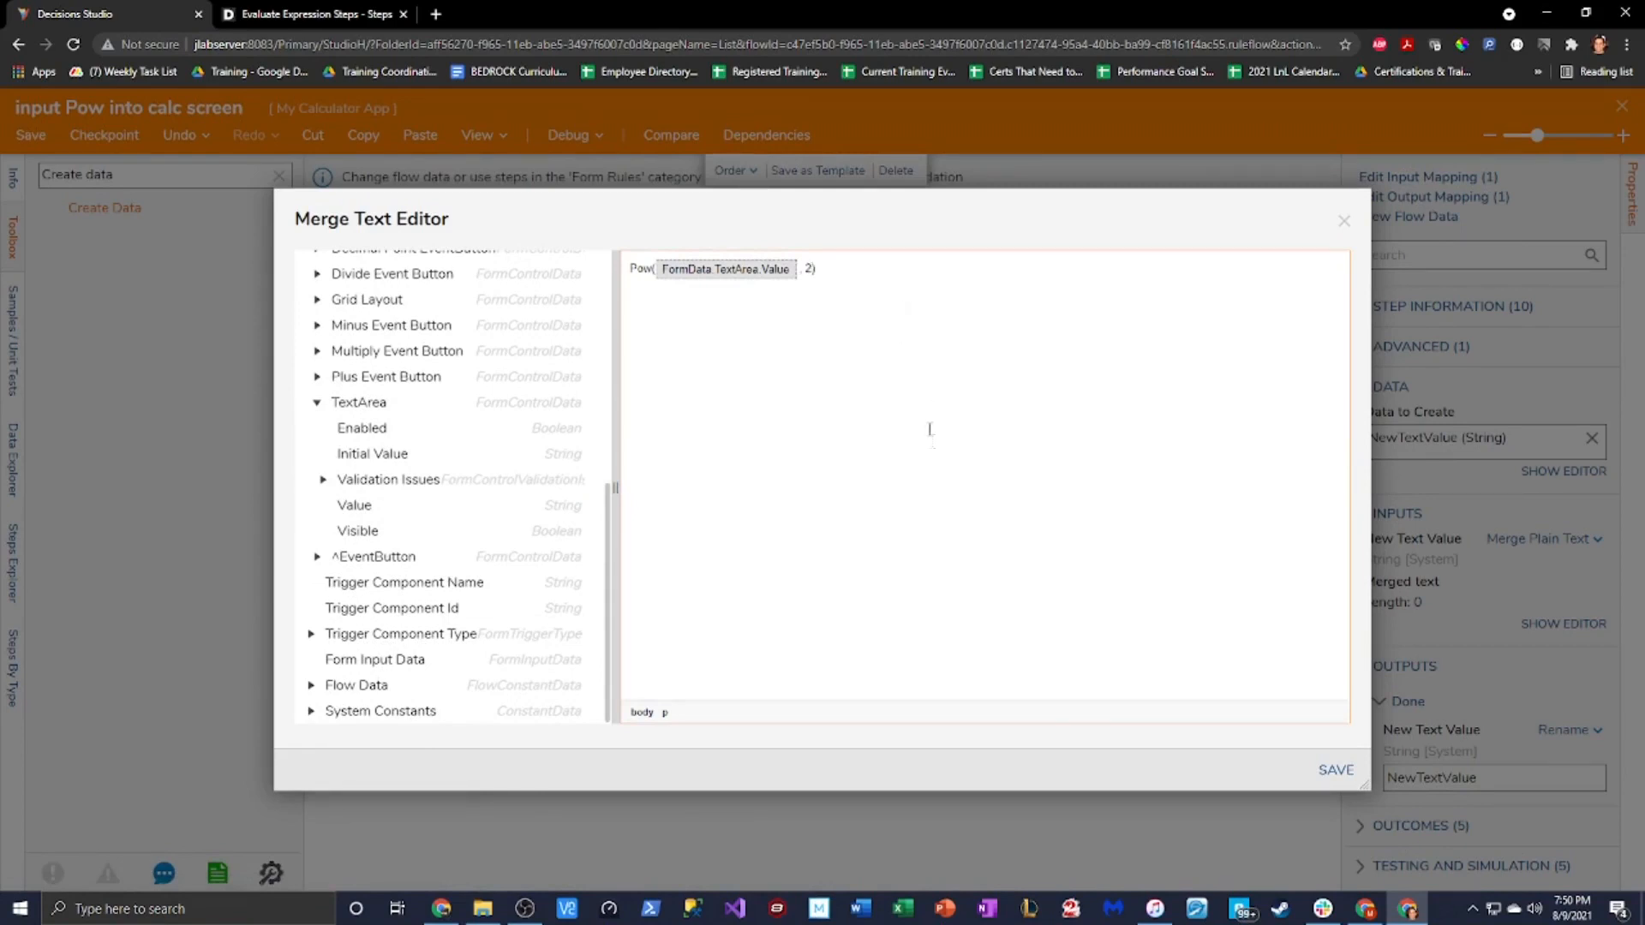
pyautogui.click(1319, 765)
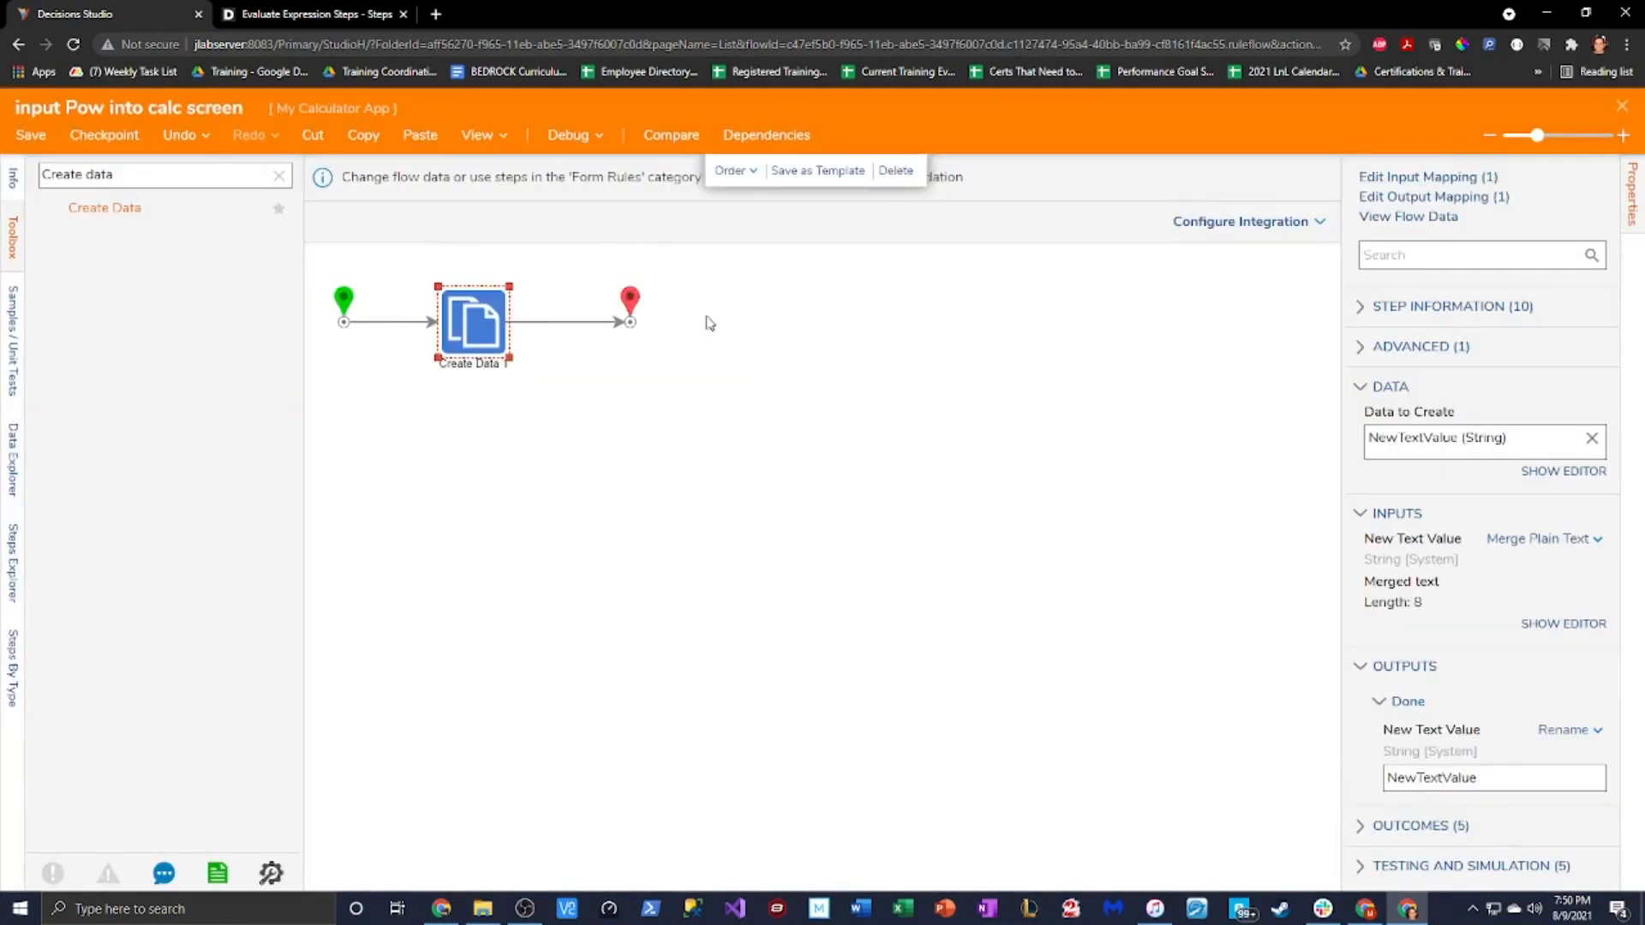
# Map the New Text Value output onto TextArea's Value, correcting an Initial Value link
pyautogui.click(1422, 198)
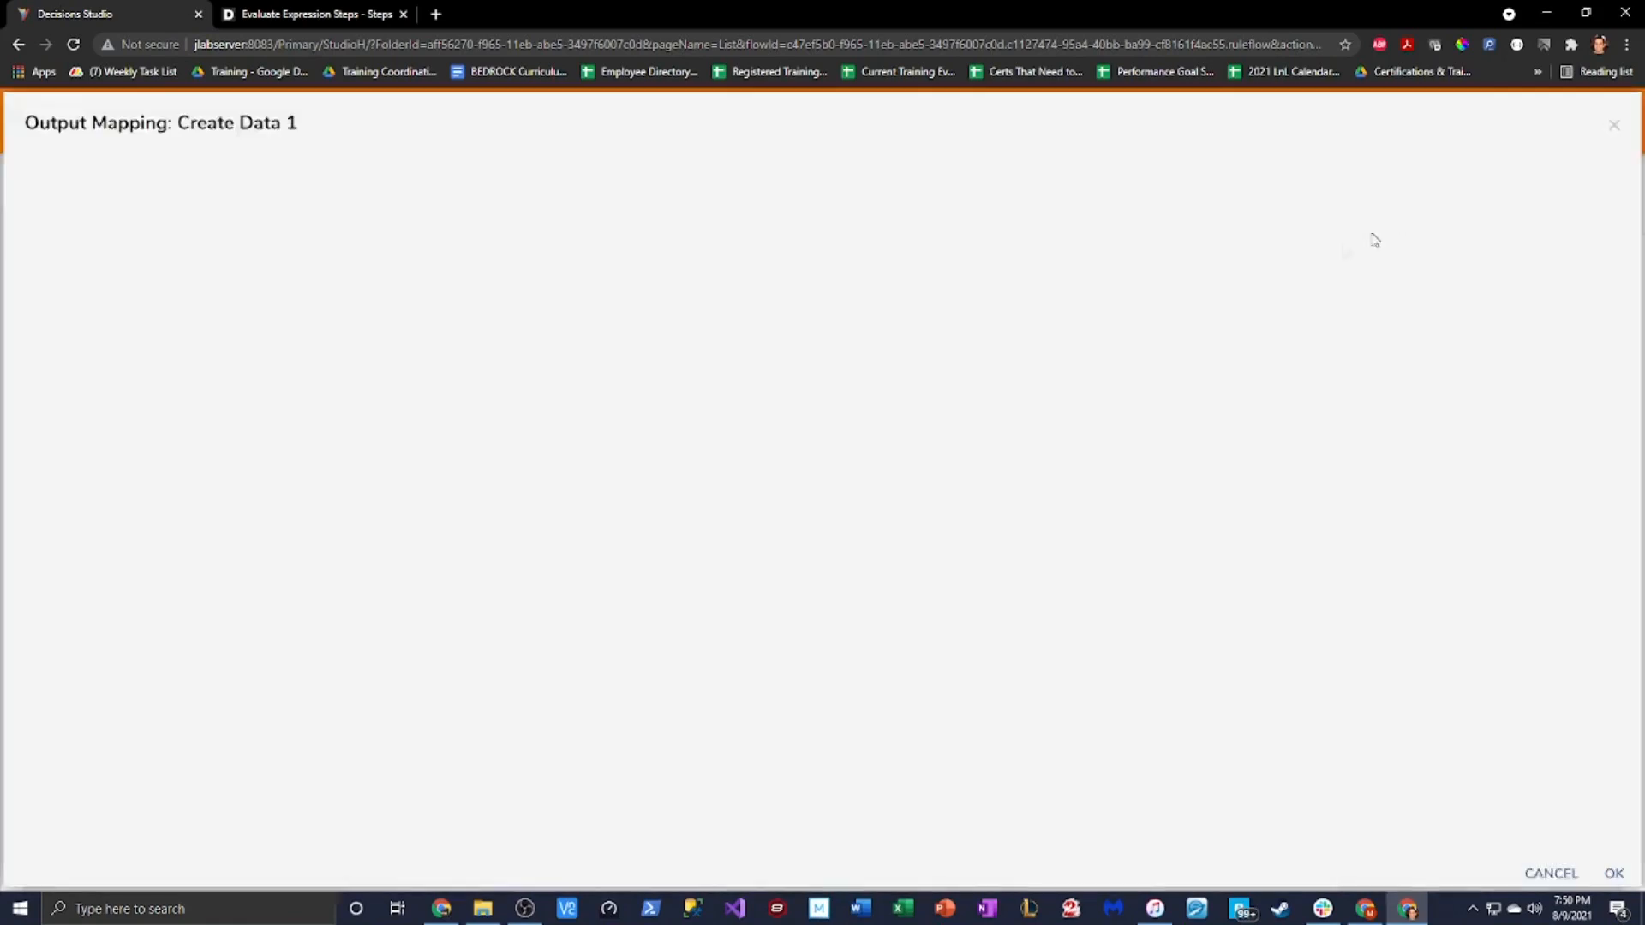
pyautogui.click(991, 177)
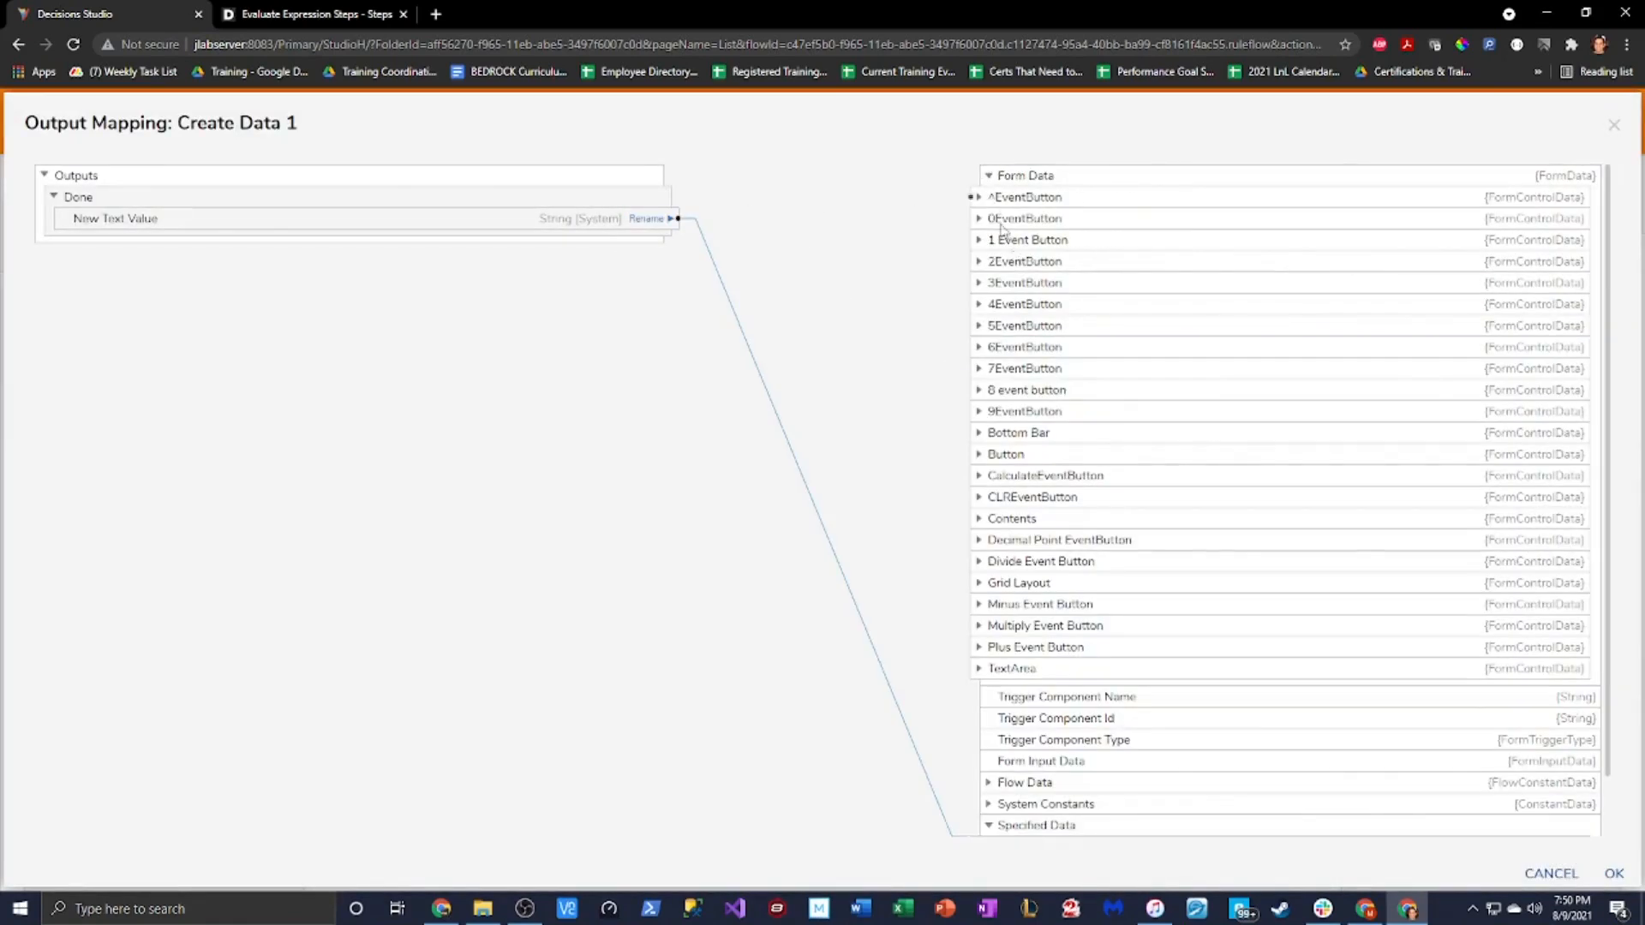
pyautogui.click(979, 669)
pyautogui.moveTo(677, 219); pyautogui.dragTo(953, 696)
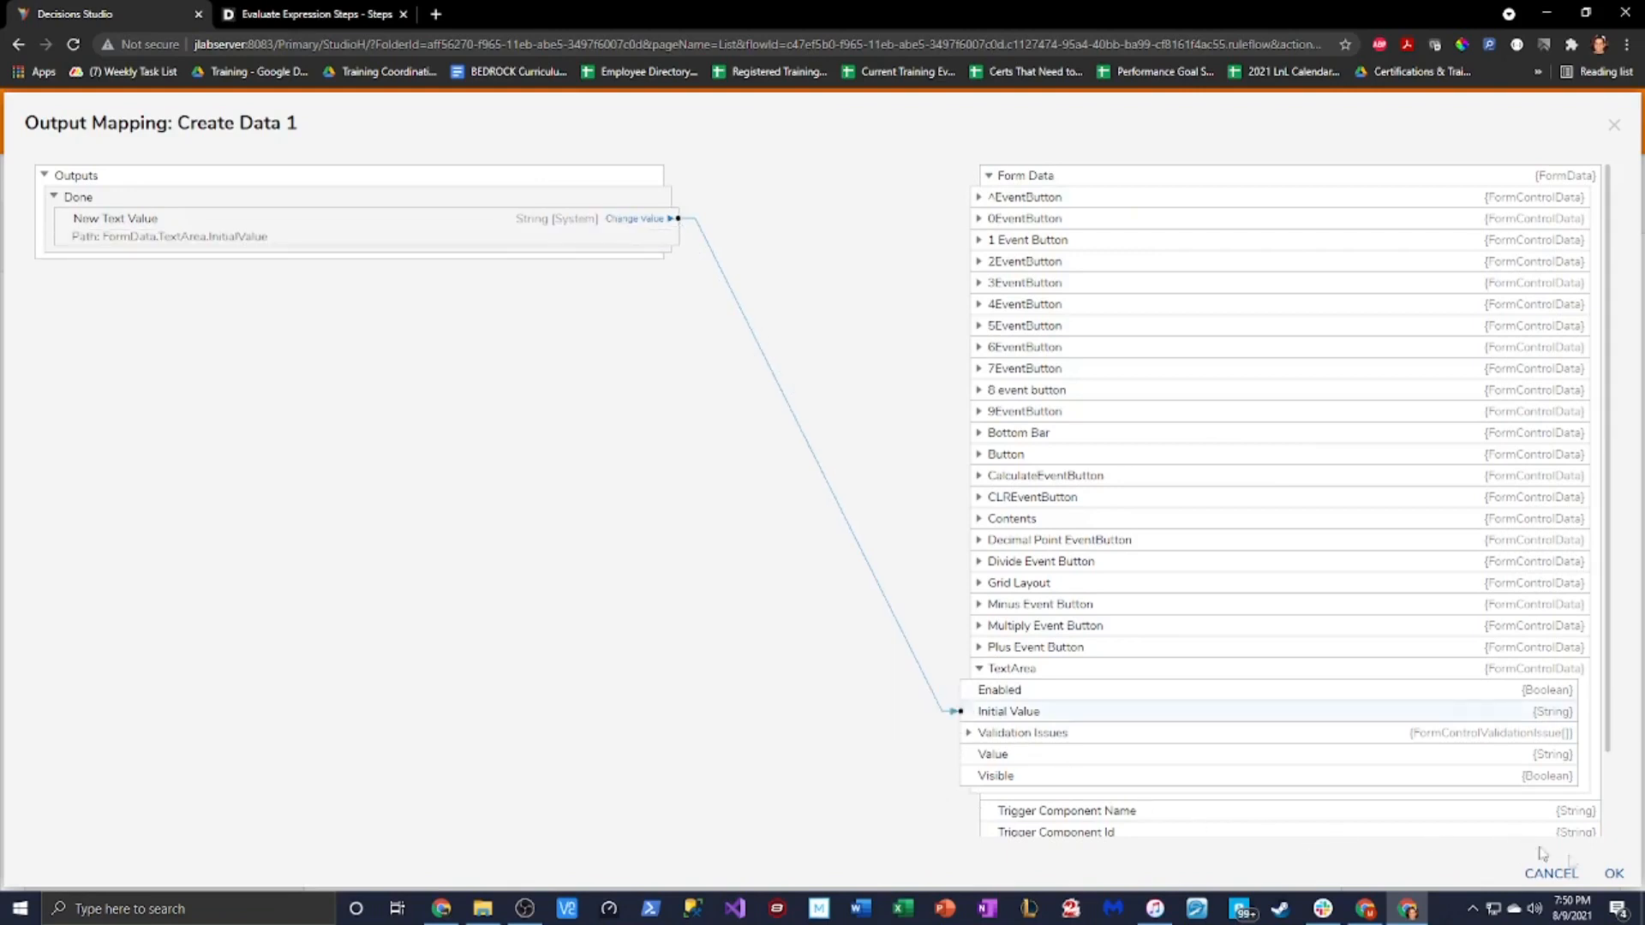
pyautogui.moveTo(655, 225); pyautogui.dragTo(977, 754)
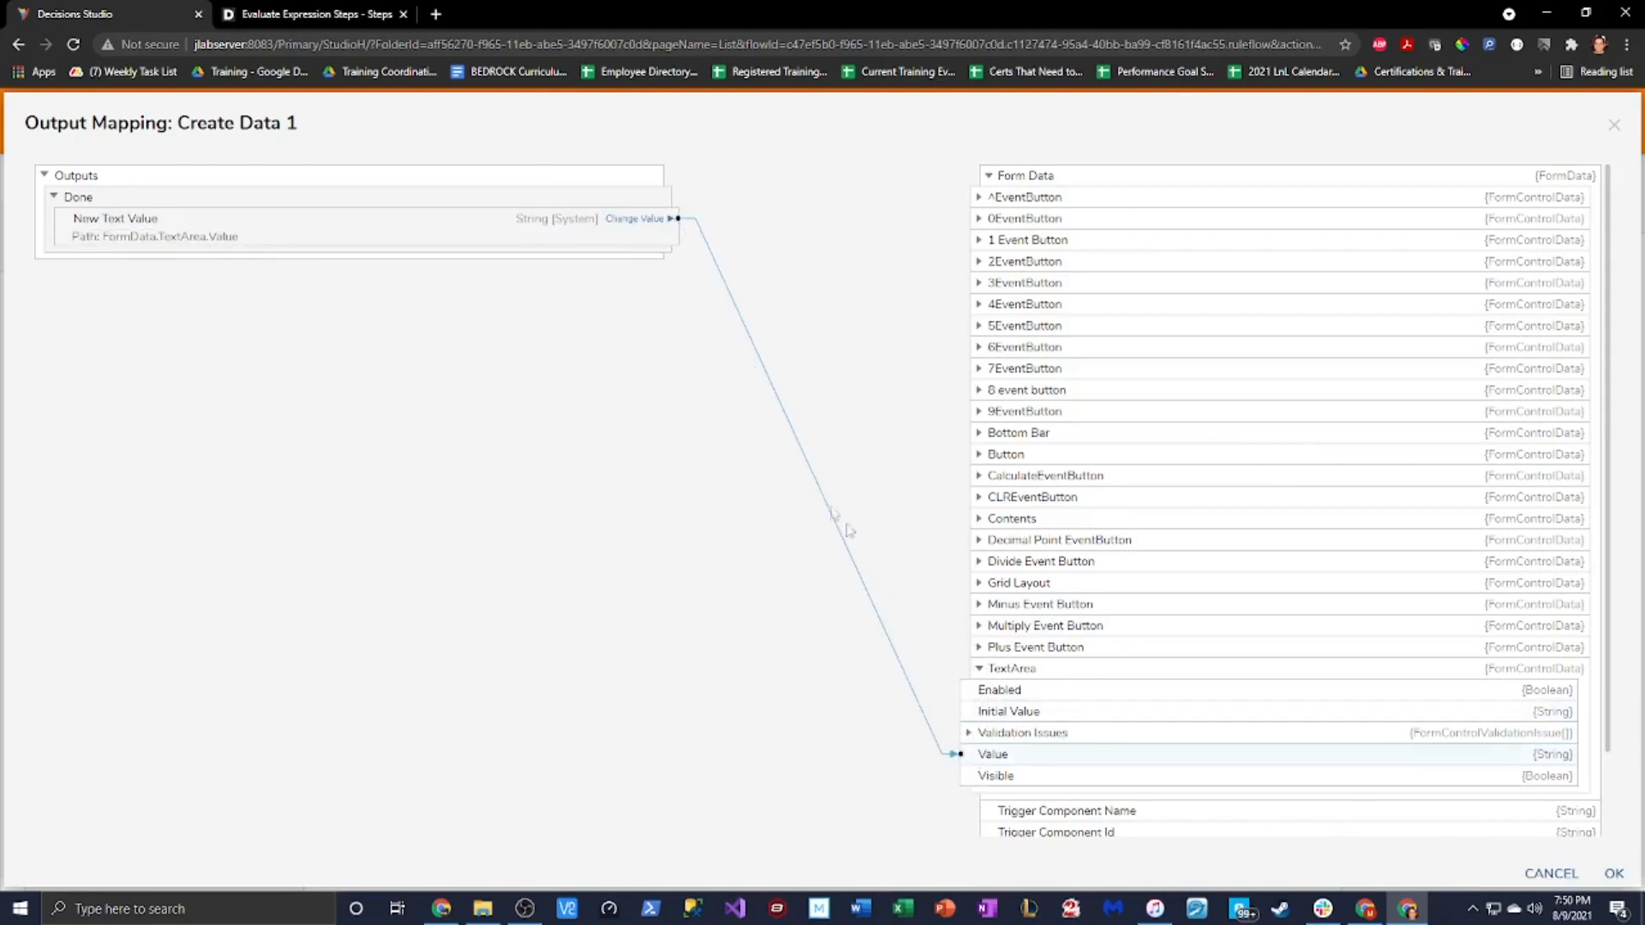
pyautogui.click(1613, 872)
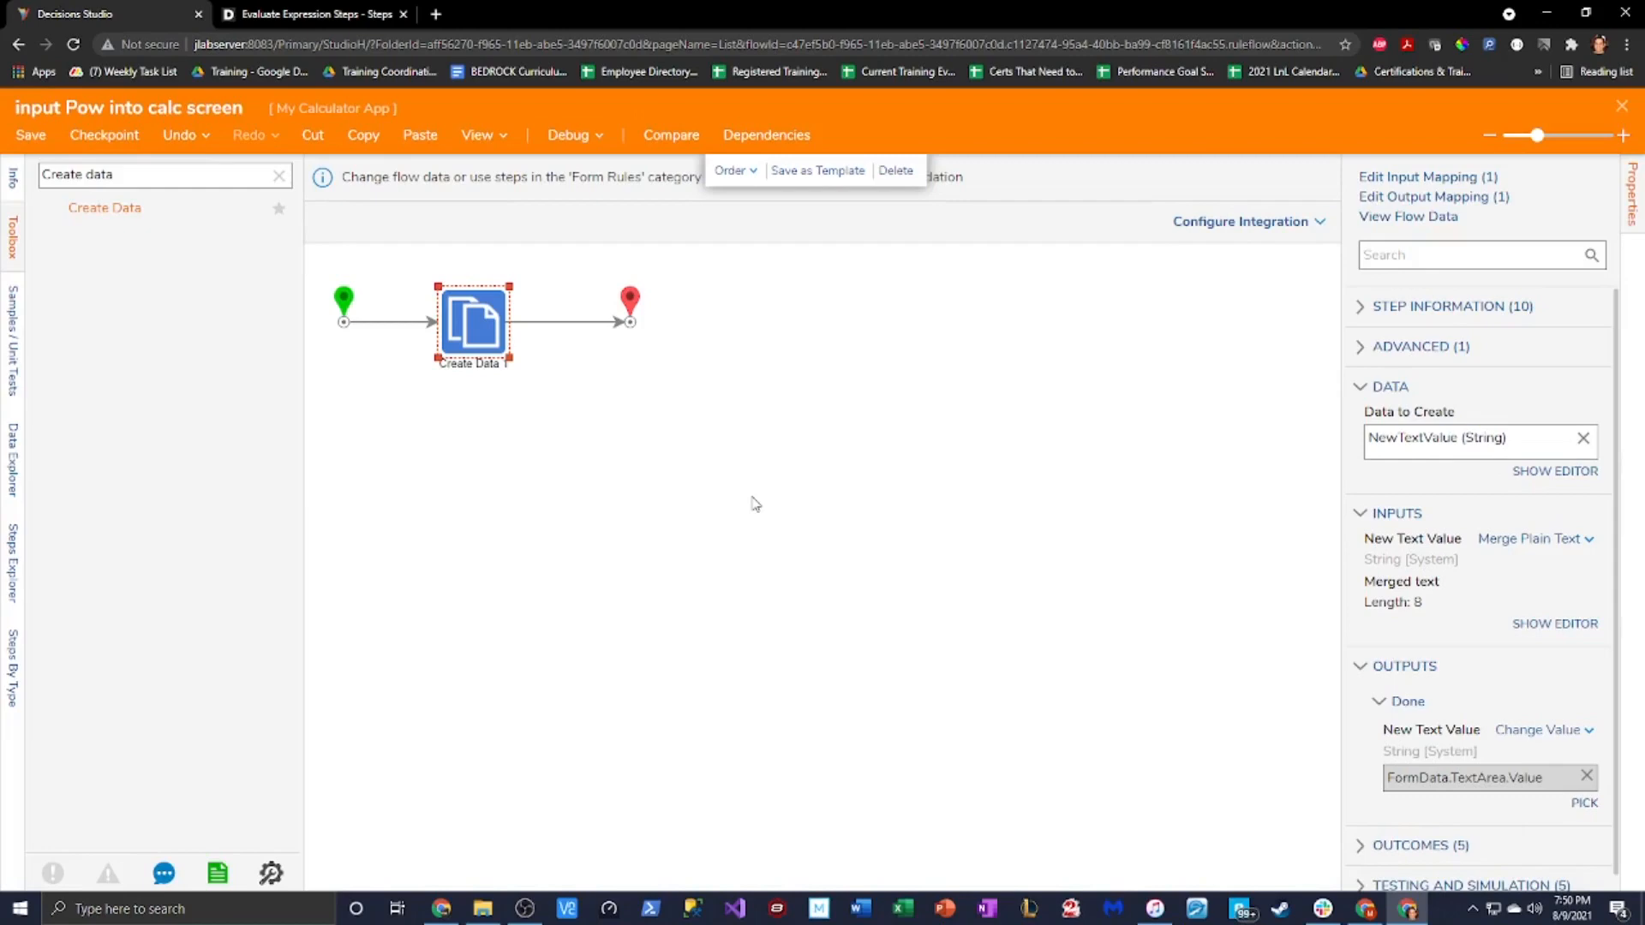
# Save and close the Pow flow, then close and save the Calculator form
pyautogui.click(30, 137)
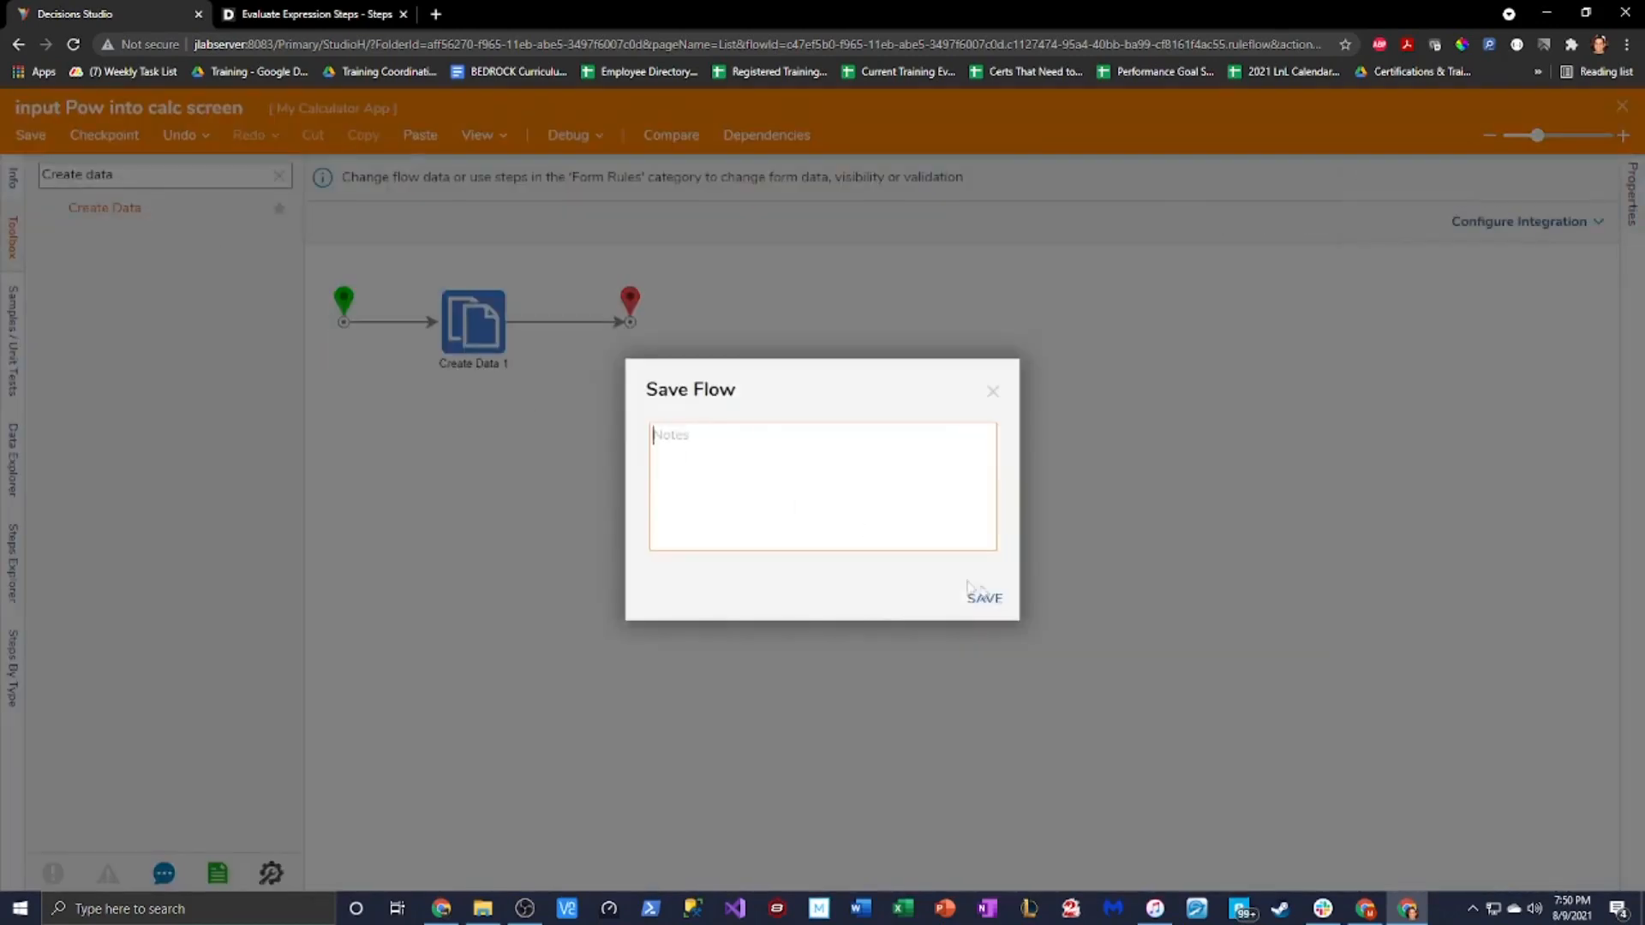
pyautogui.click(985, 599)
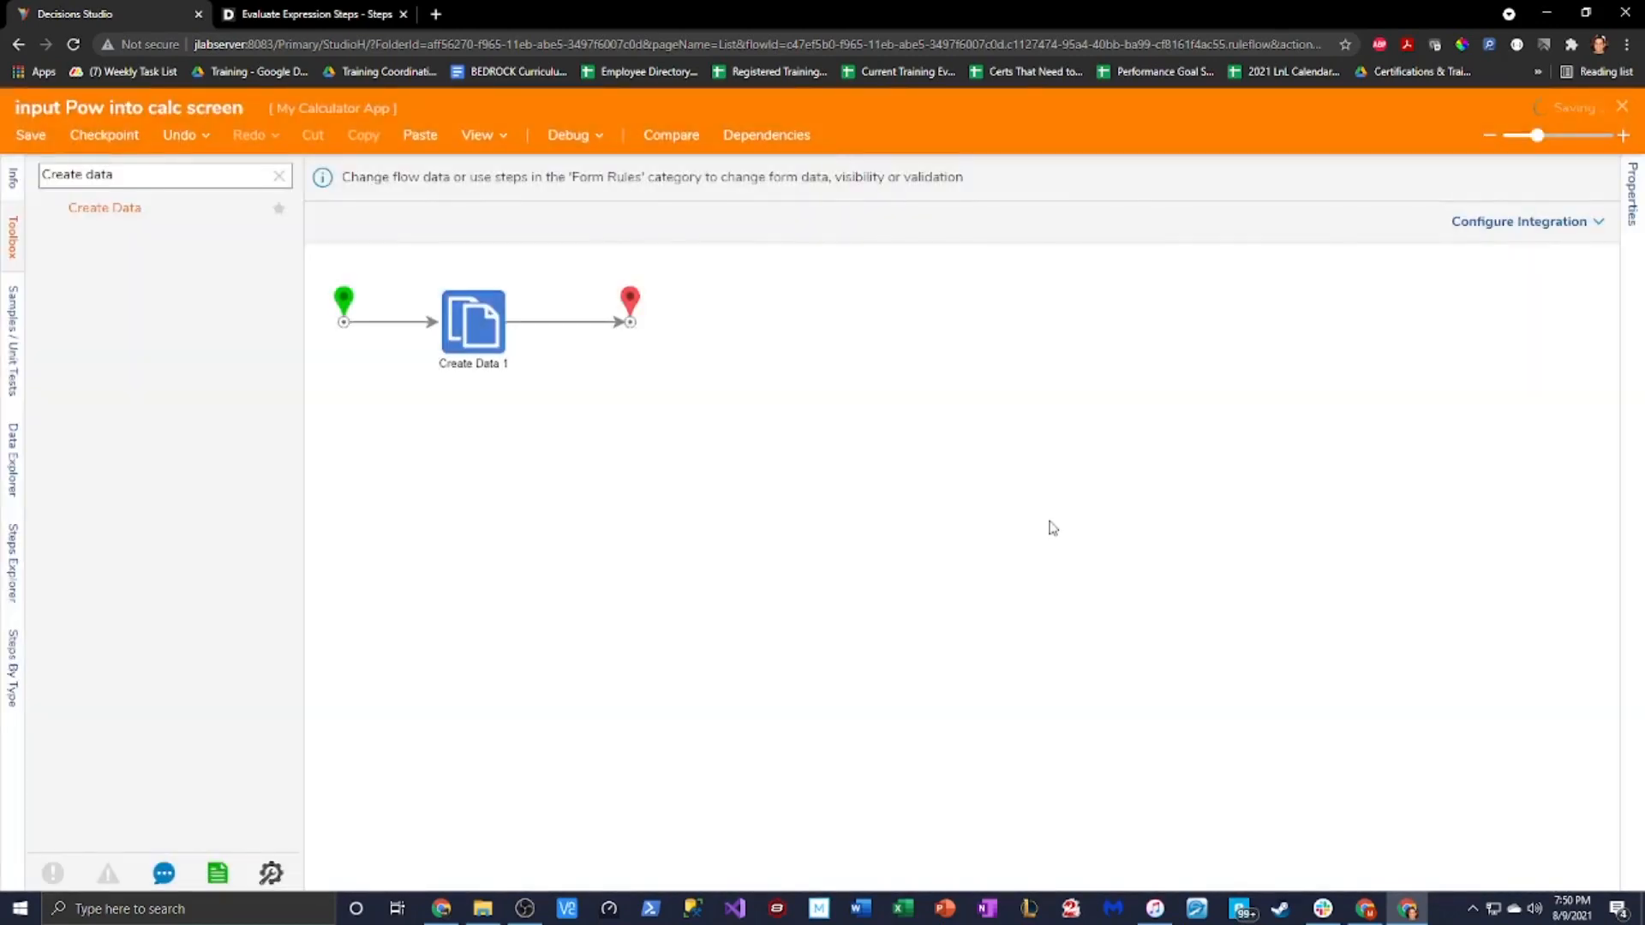
pyautogui.click(1621, 105)
pyautogui.scroll(-10, 880, 605)
pyautogui.click(1037, 770)
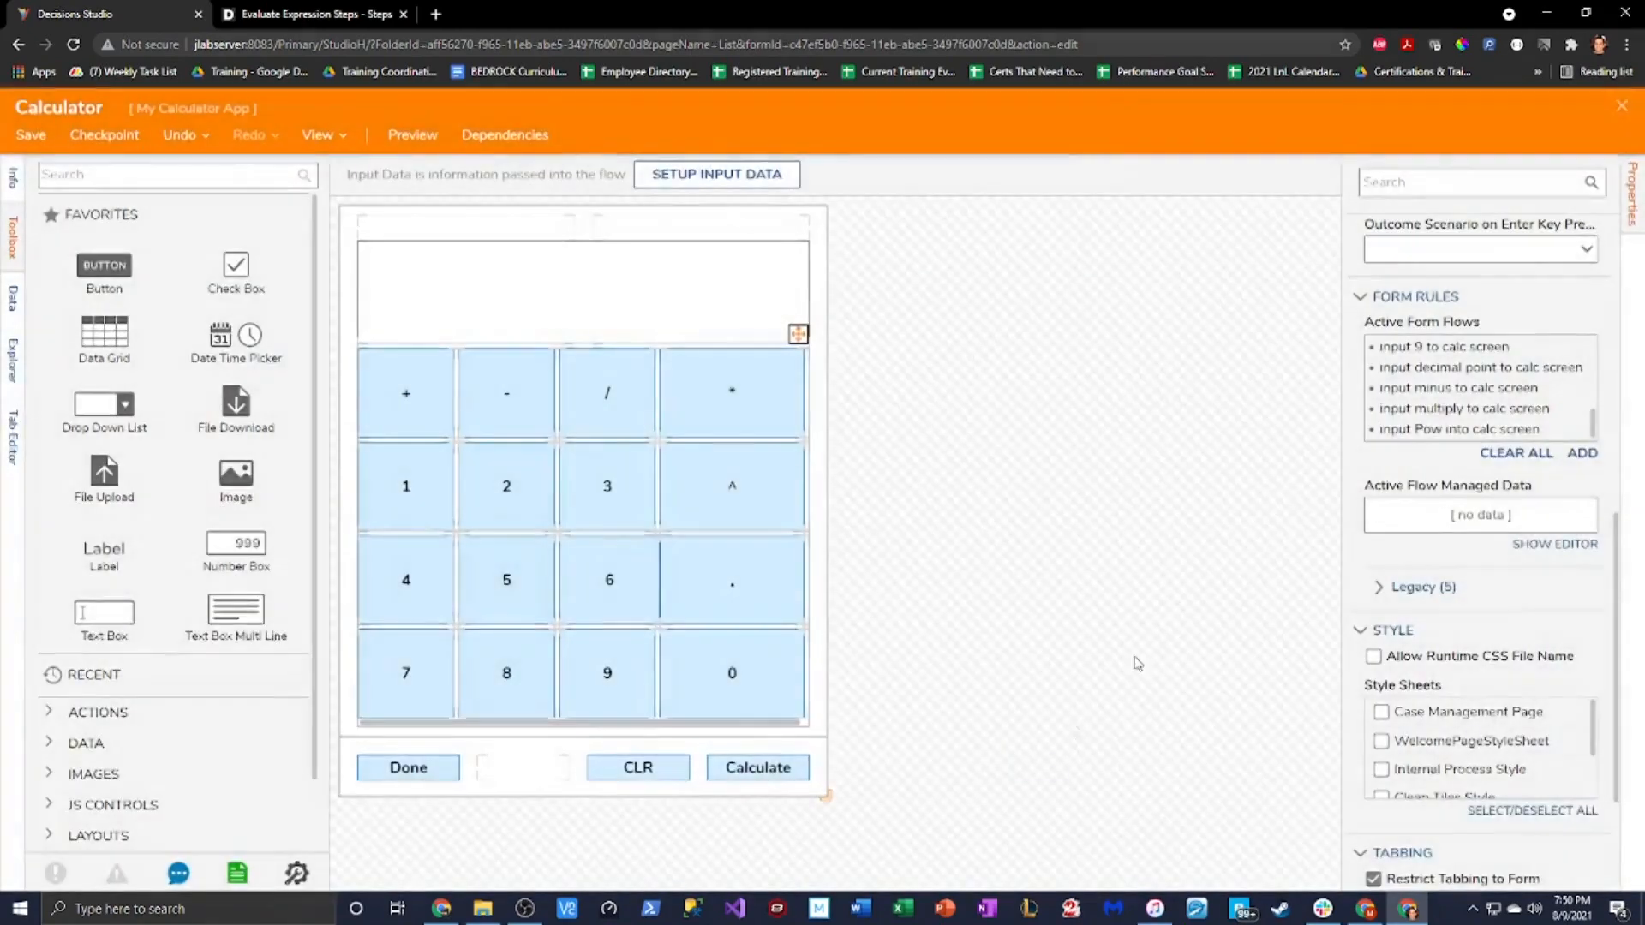
pyautogui.click(1622, 105)
pyautogui.click(986, 599)
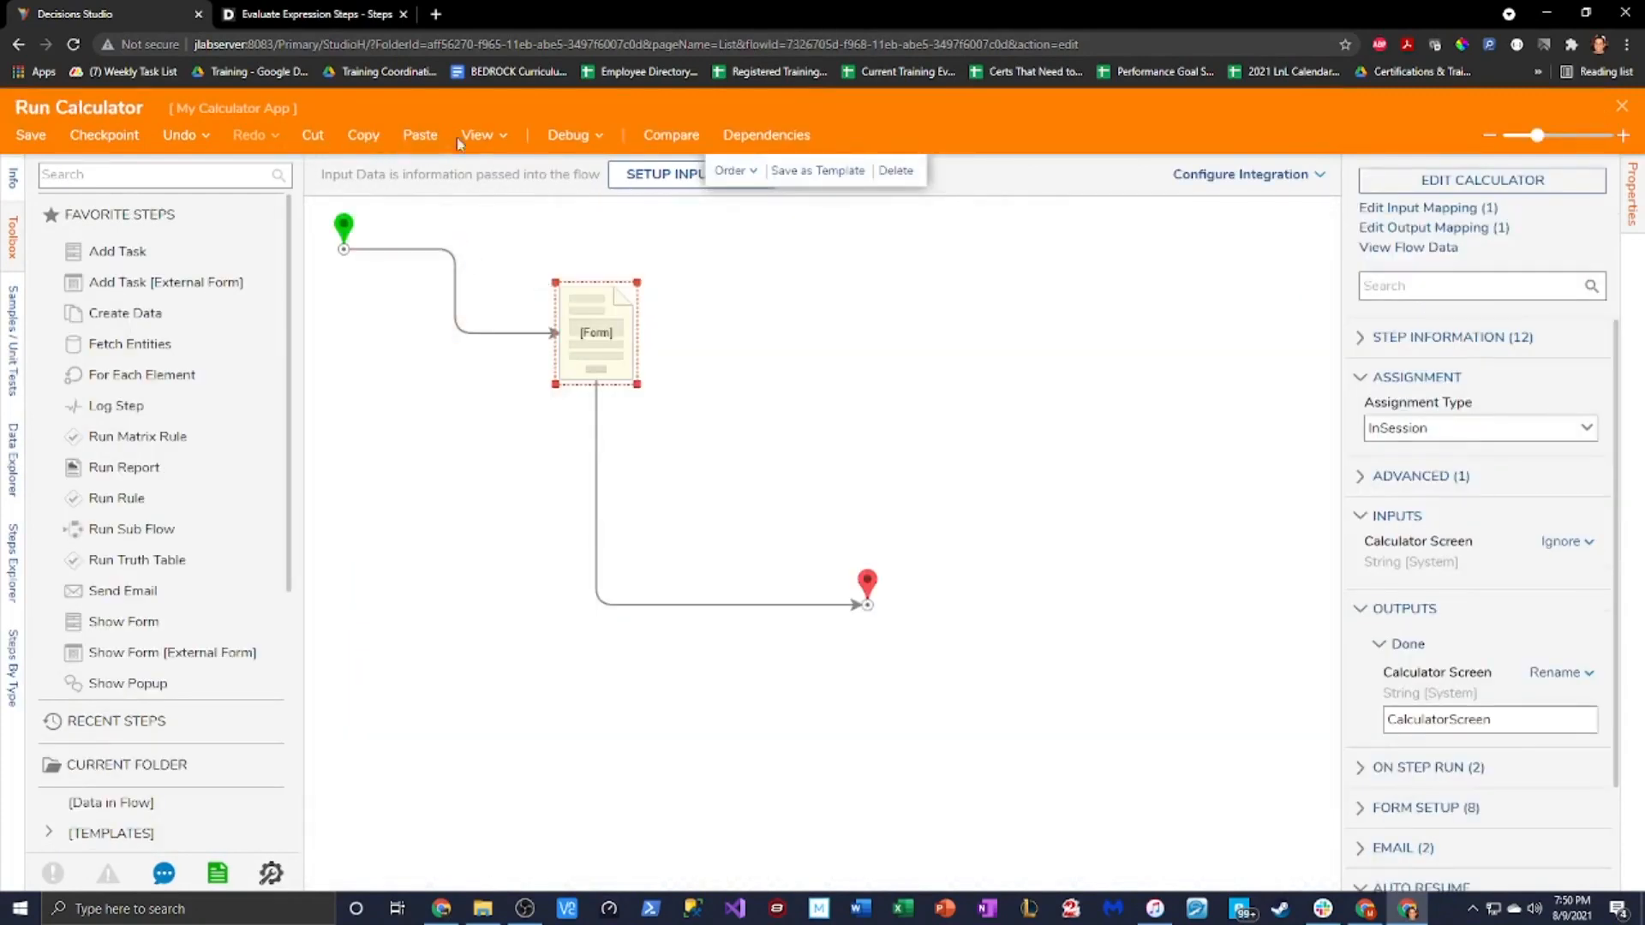
# Debug Run Calculator, enter 1+3-5/9 and apply ^ to get Pow(1+3-5/9, 2)
pyautogui.click(566, 134)
pyautogui.click(712, 394)
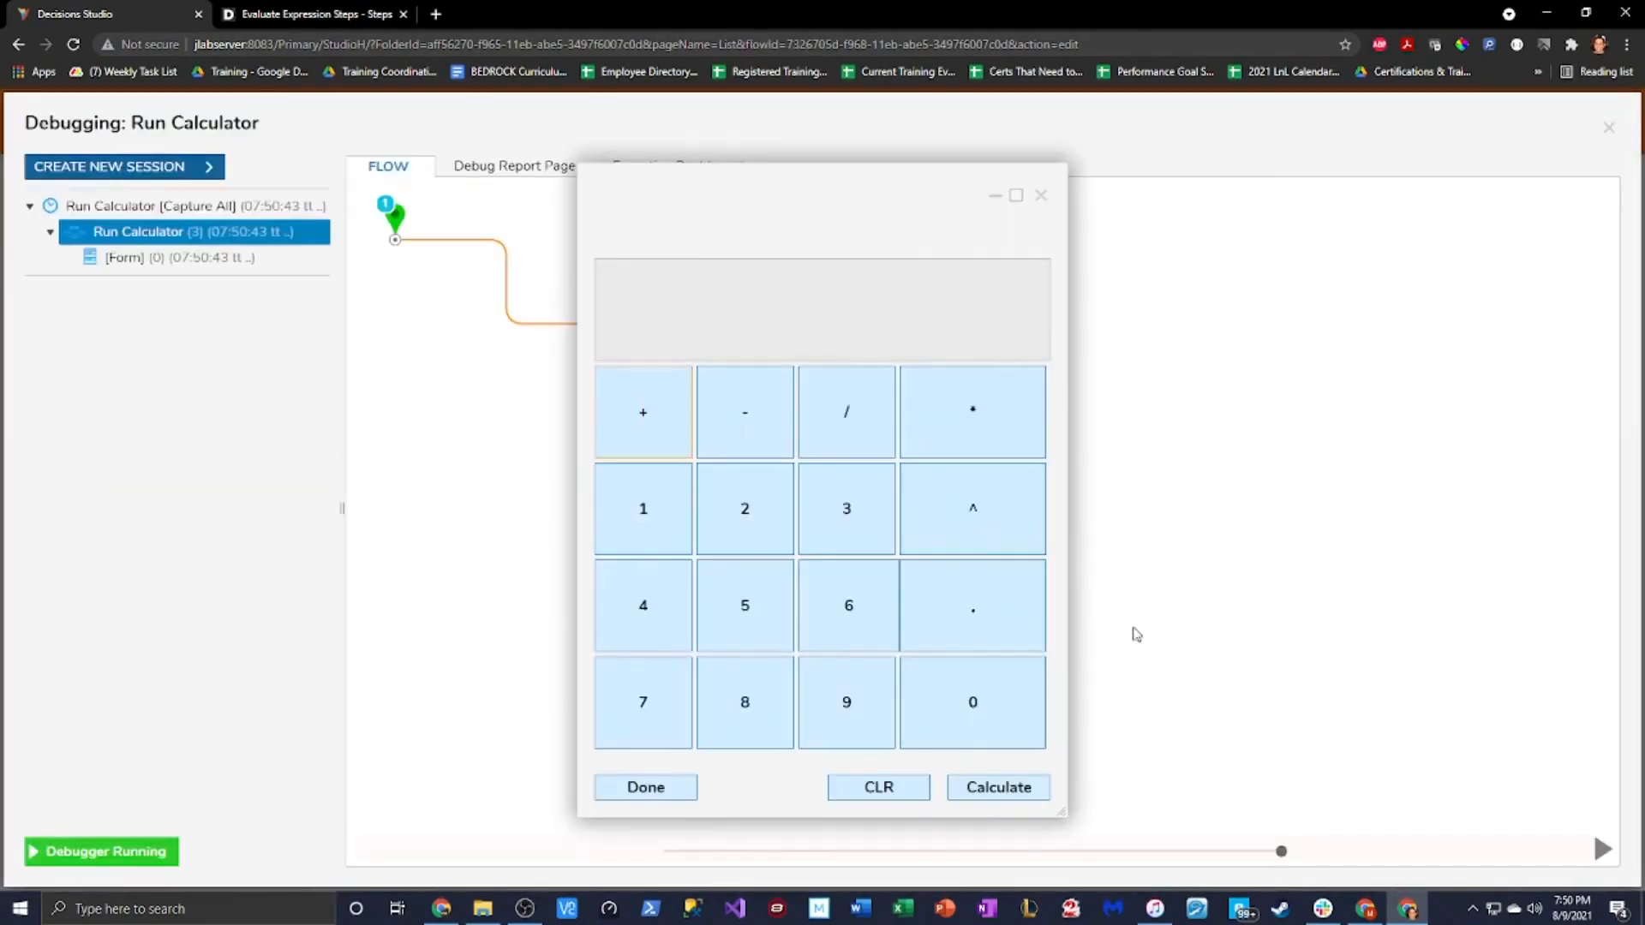
pyautogui.click(643, 509)
pyautogui.click(642, 438)
pyautogui.click(852, 527)
pyautogui.click(760, 430)
pyautogui.click(740, 609)
pyautogui.click(847, 412)
pyautogui.click(840, 688)
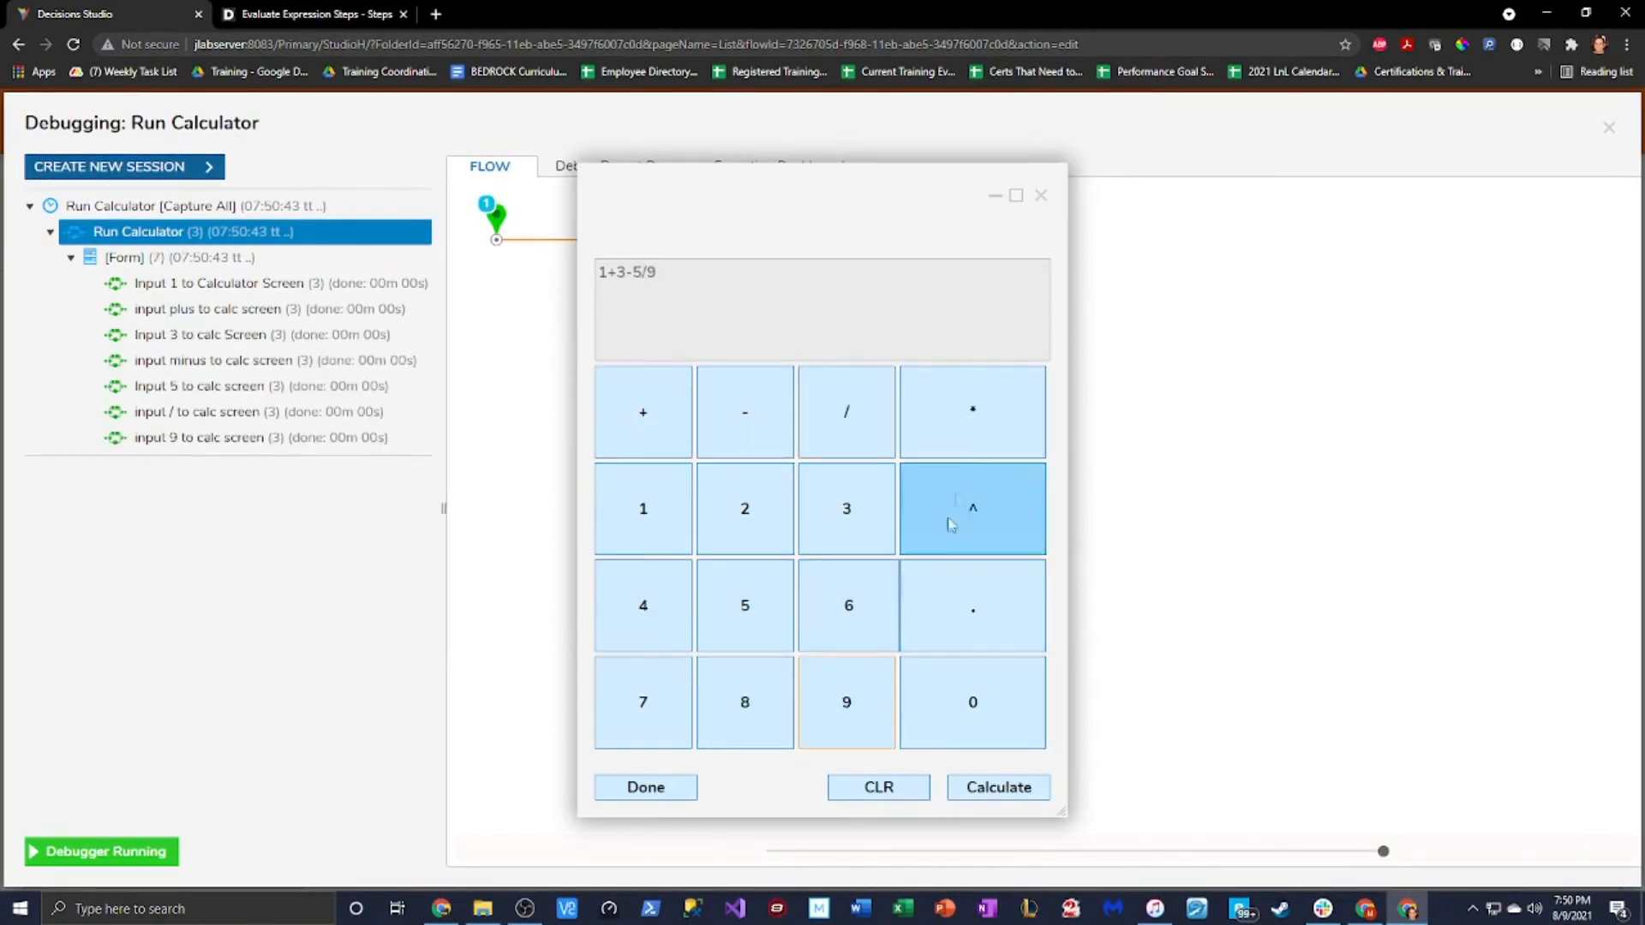
pyautogui.click(970, 506)
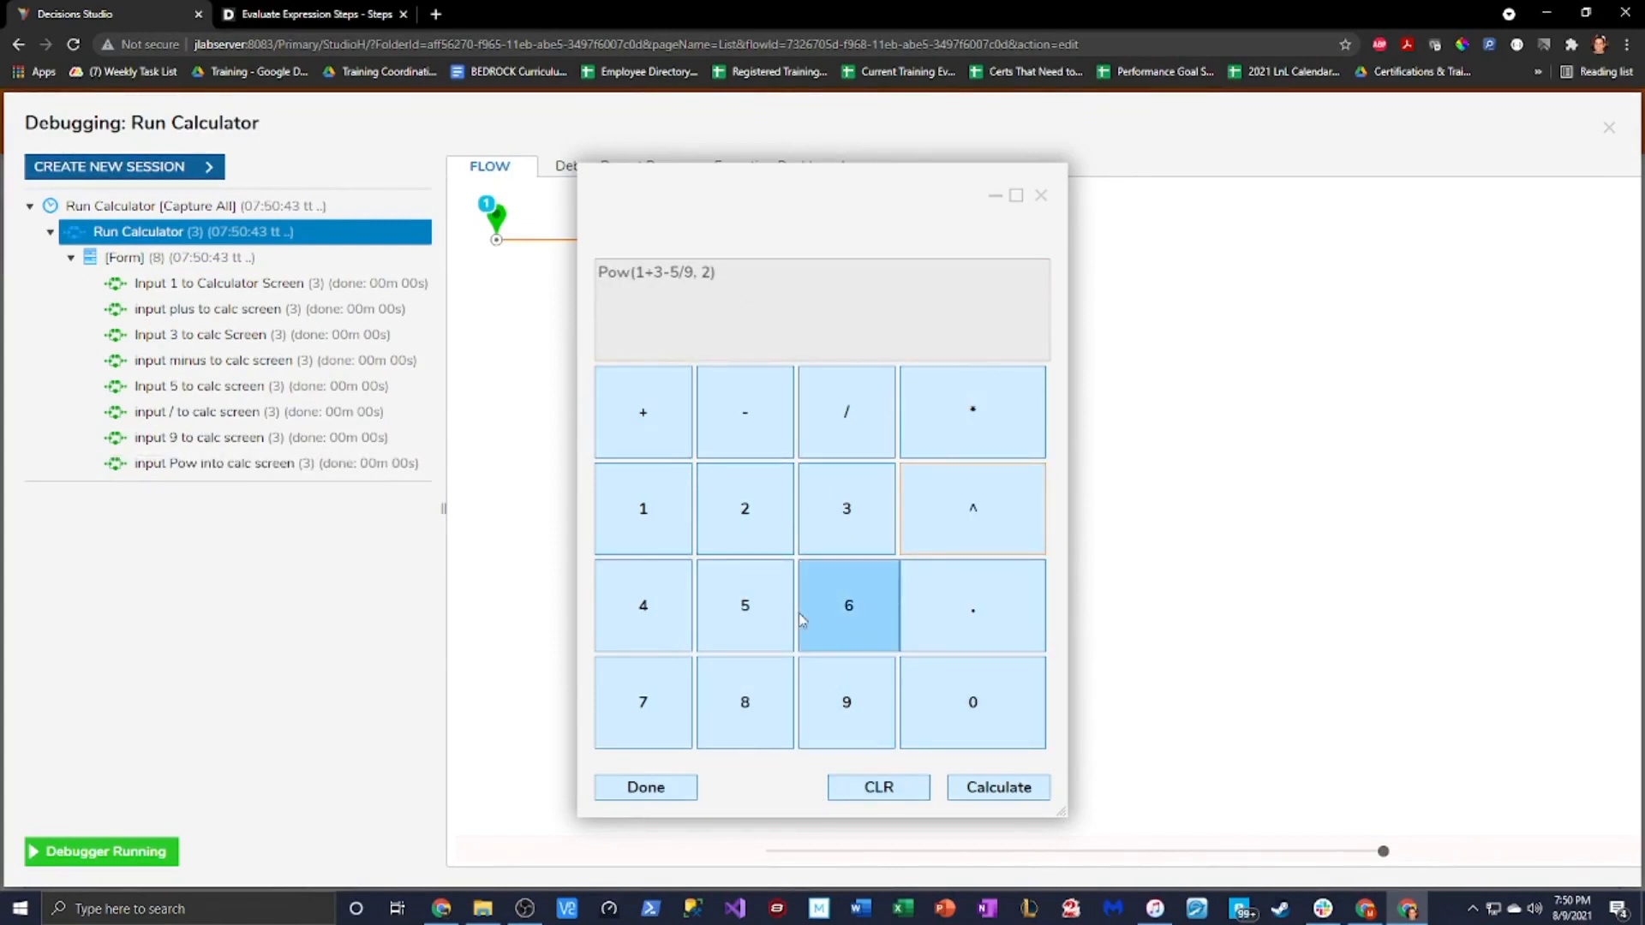
pyautogui.moveTo(599, 273); pyautogui.dragTo(754, 284)
pyautogui.click(308, 14)
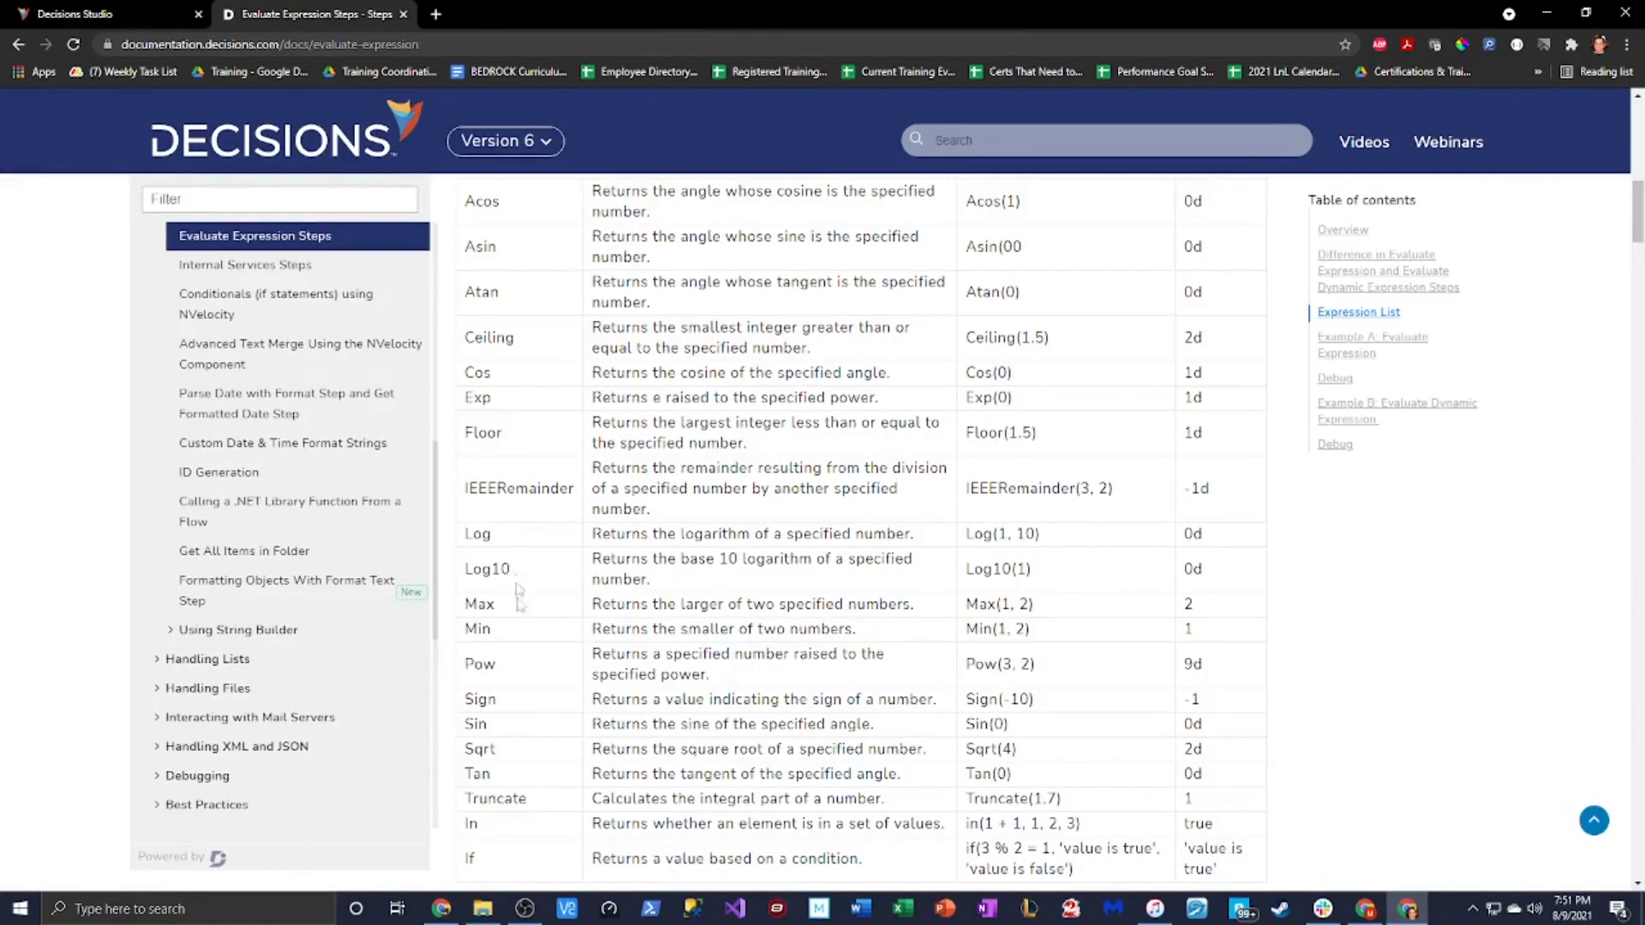
pyautogui.moveTo(466, 666); pyautogui.dragTo(522, 671)
pyautogui.doubleClick(1029, 665)
# Close the running calculator and the debugging window in Decisions Studio
pyautogui.click(144, 17)
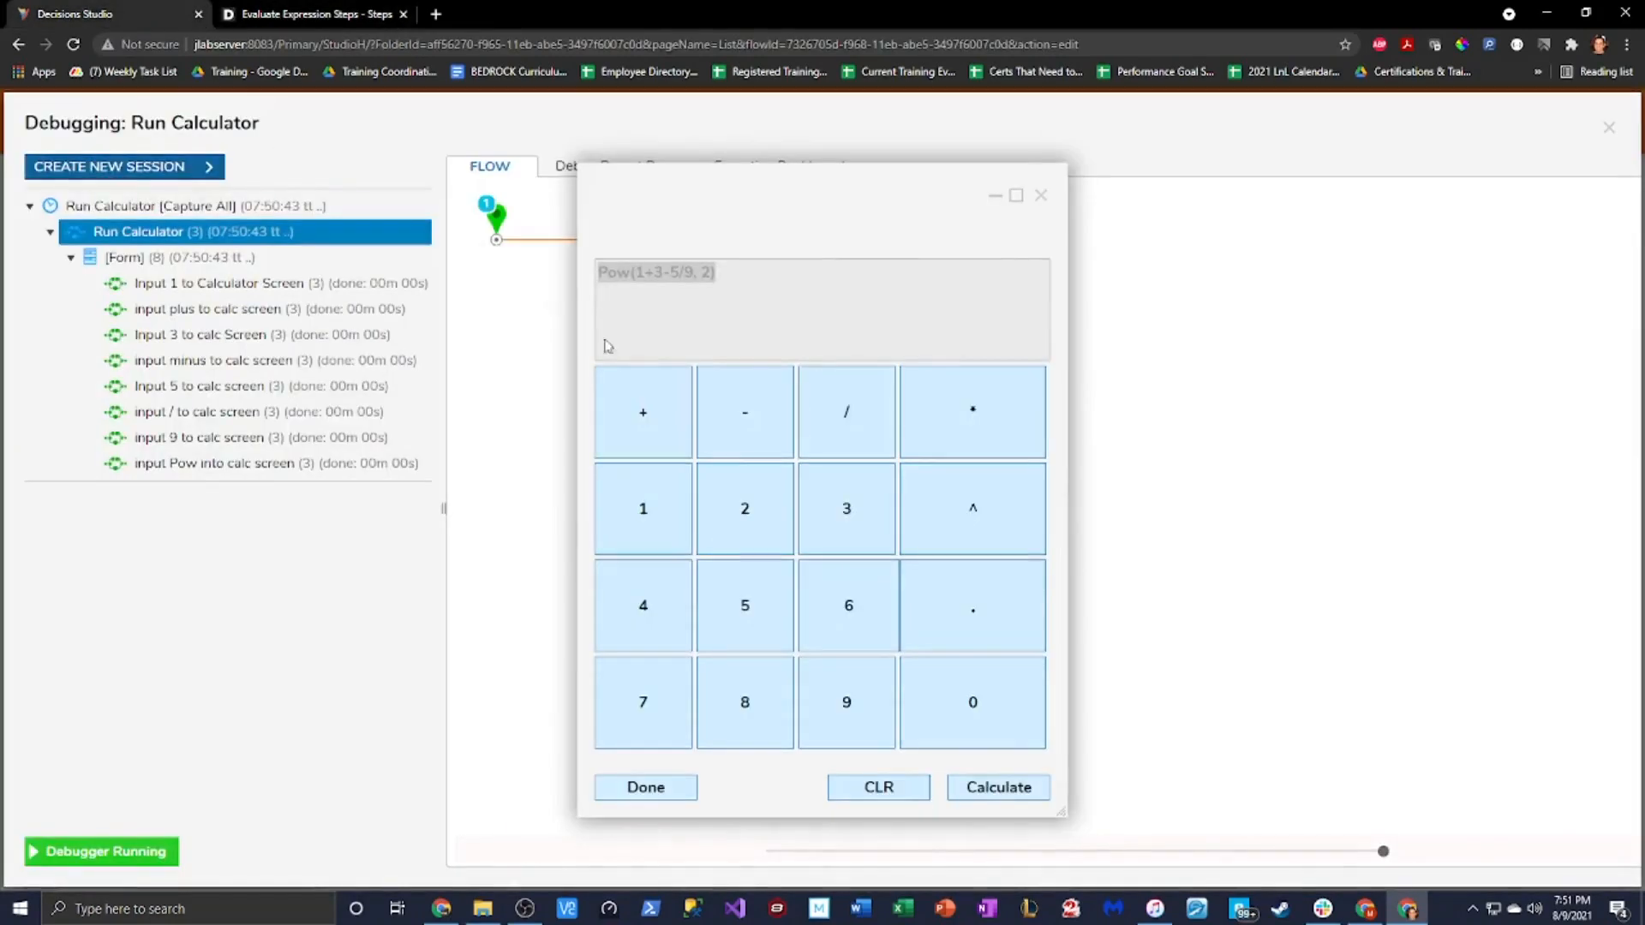
pyautogui.click(1042, 196)
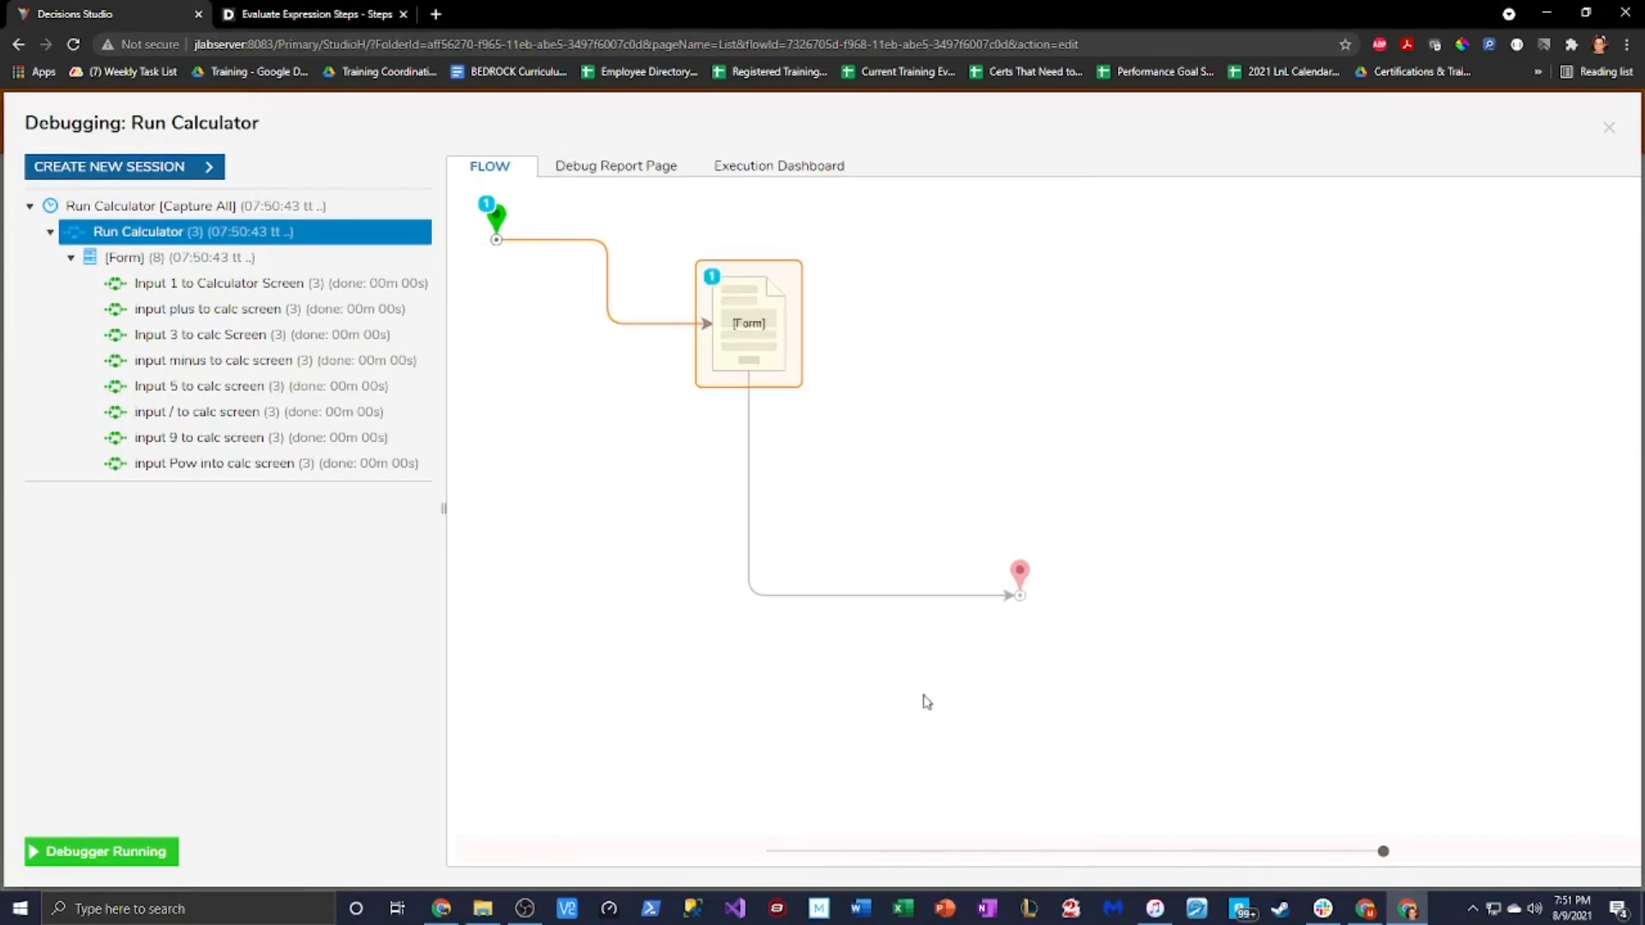
pyautogui.click(1609, 127)
# Reopen the Calculator form from the Run Calculator flow's Form step and select its Calculate button
pyautogui.click(600, 337)
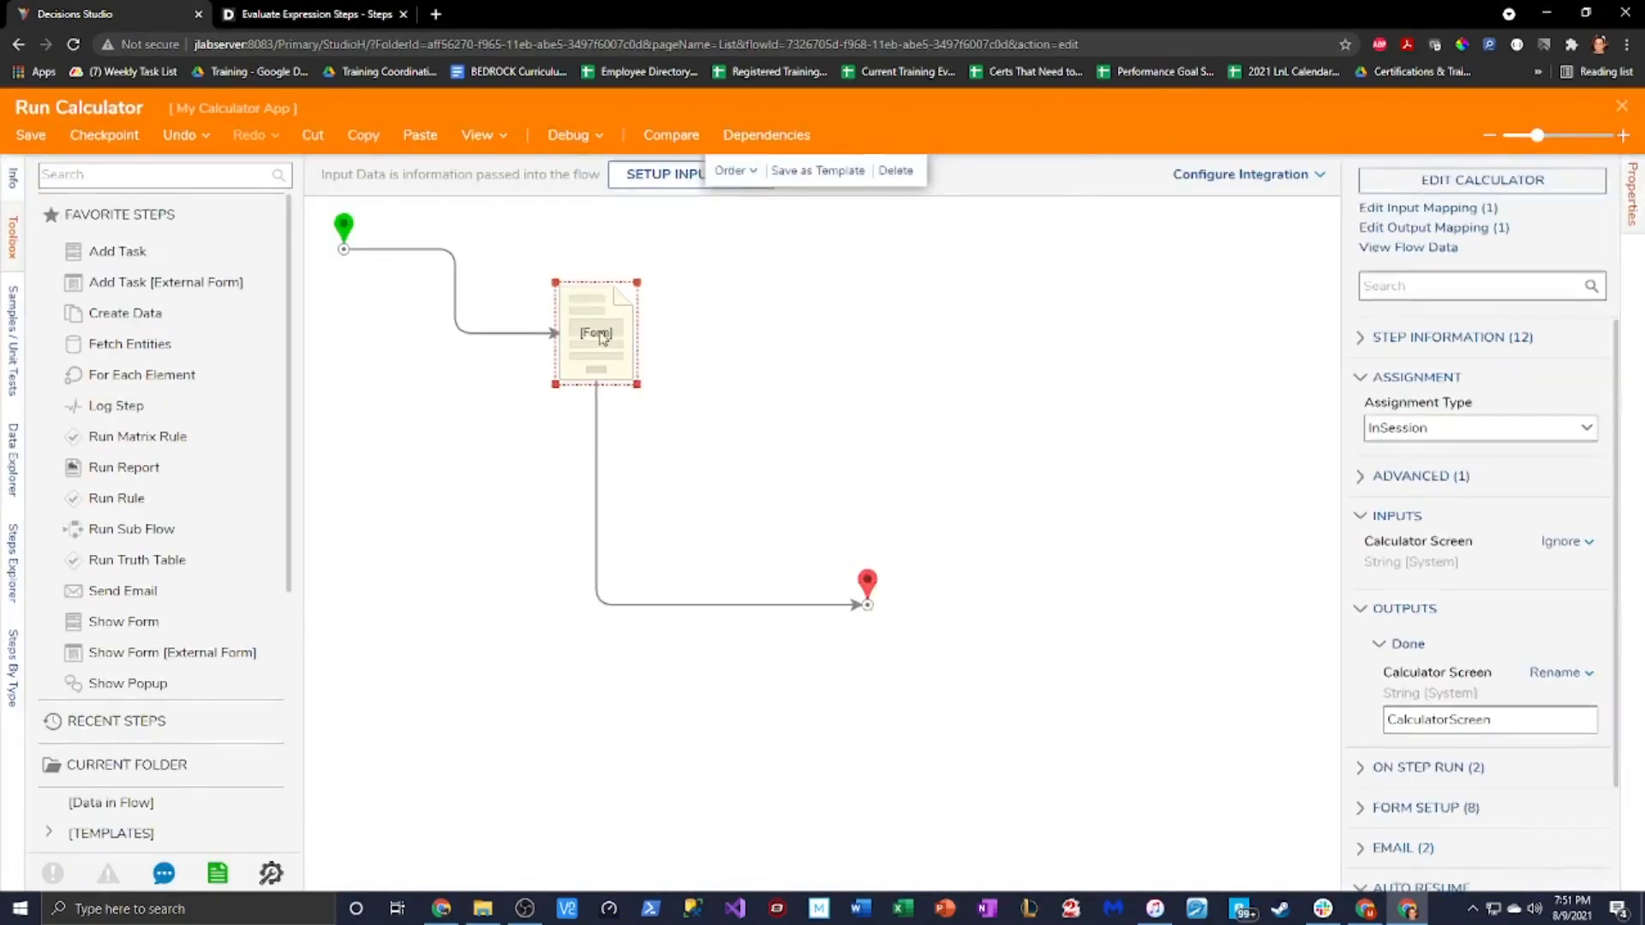
pyautogui.click(1432, 190)
pyautogui.click(755, 765)
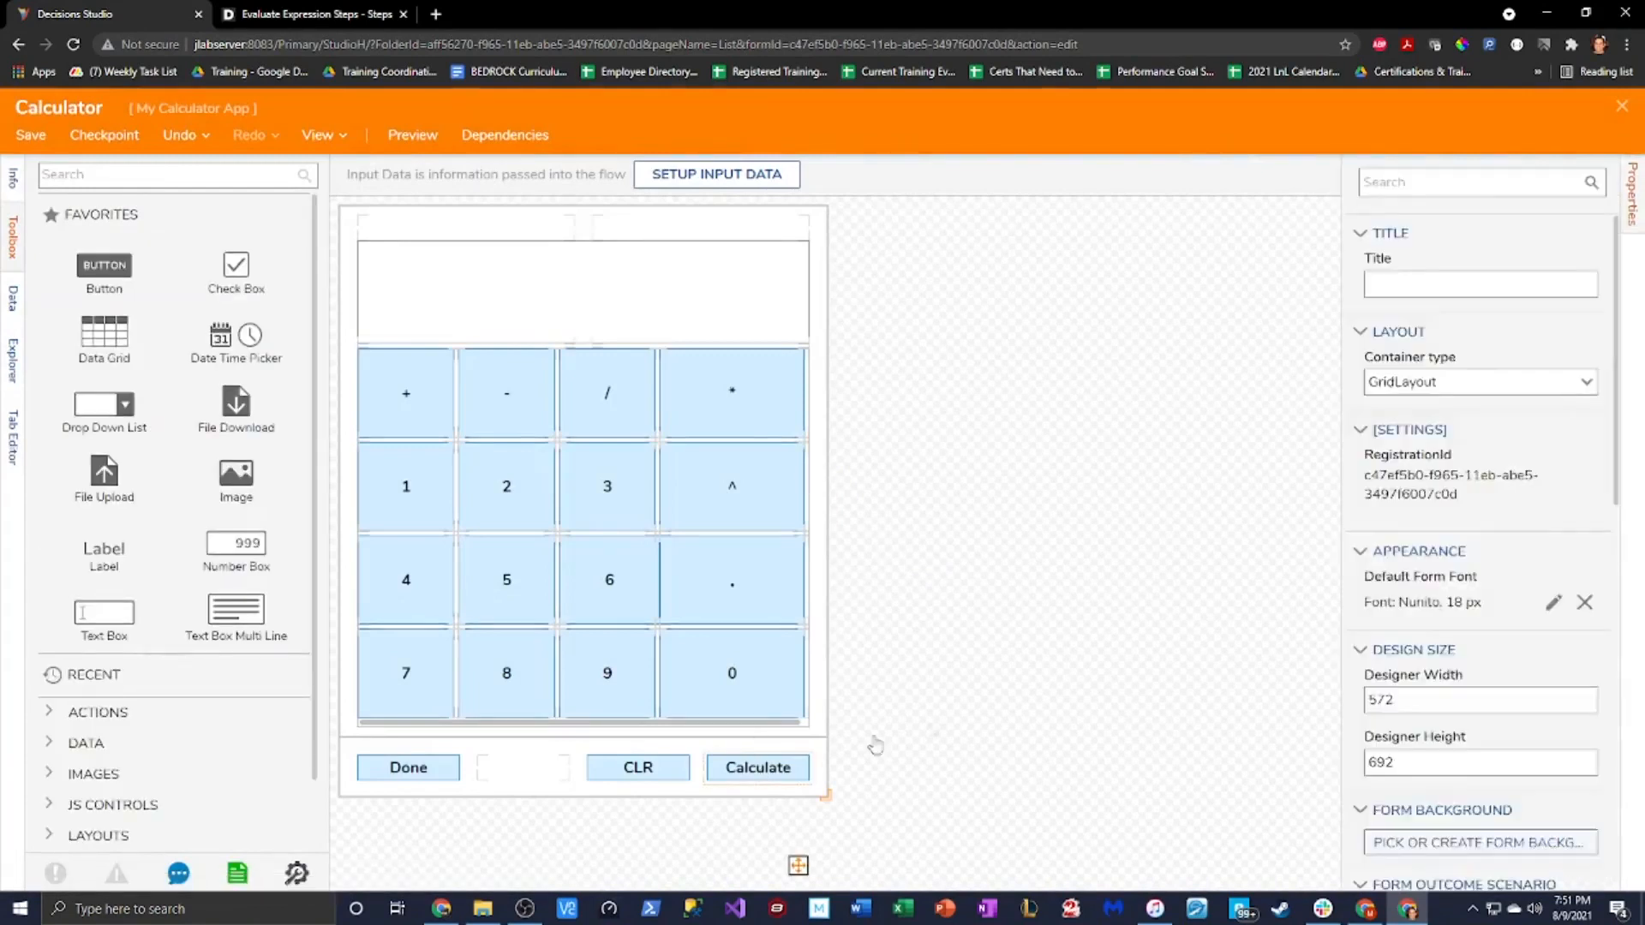
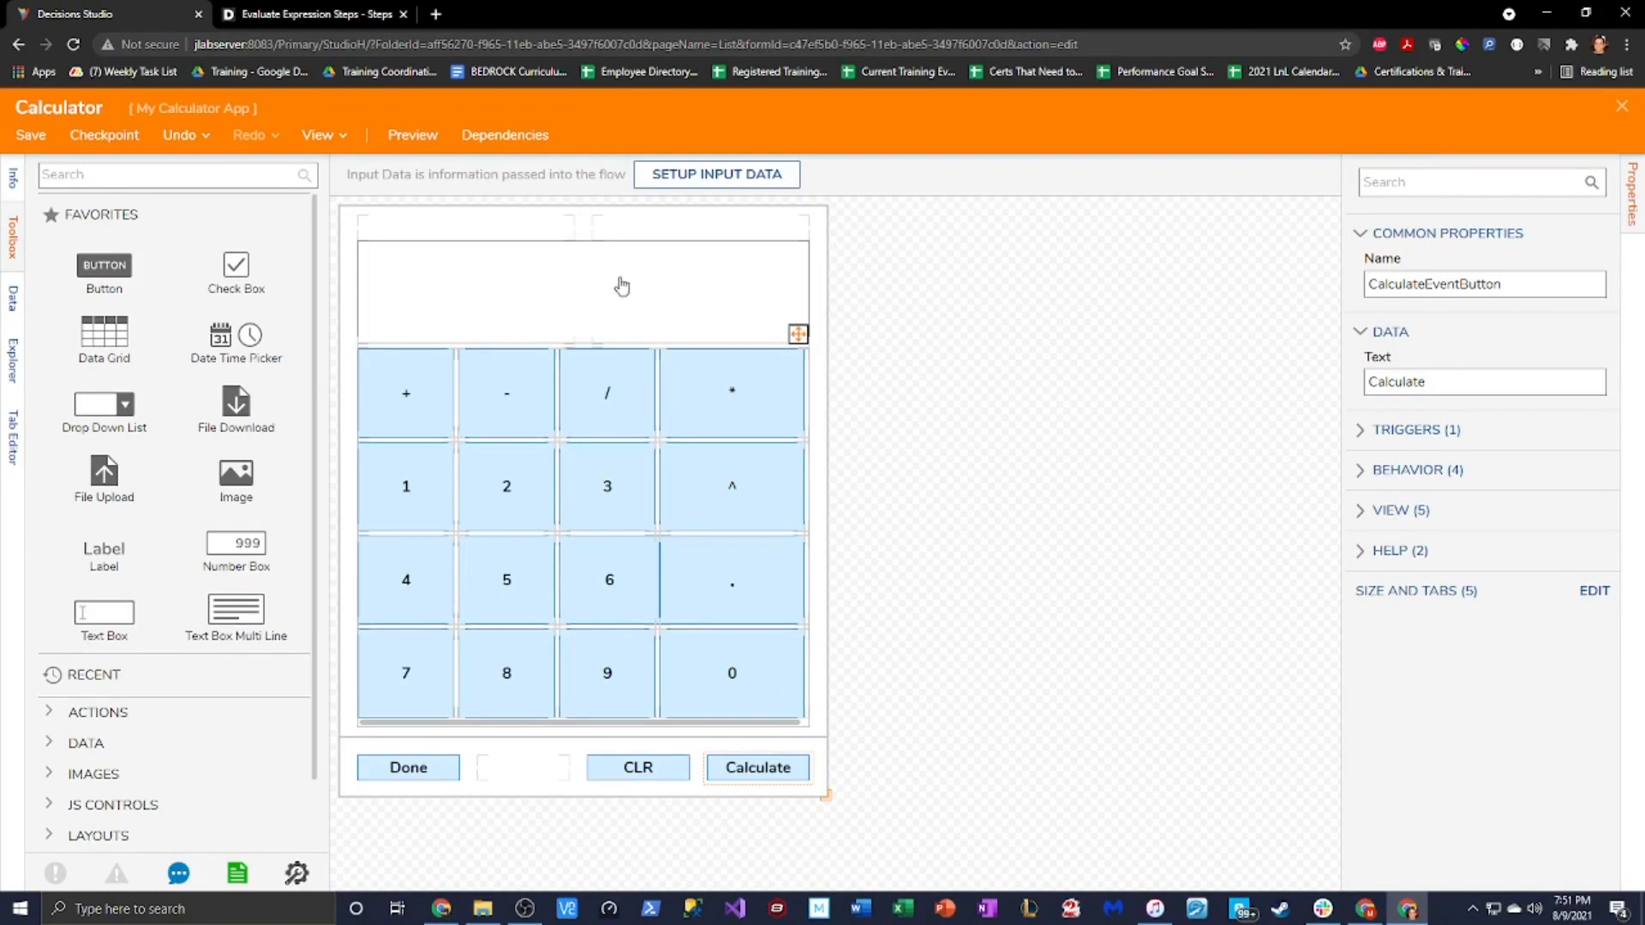
# Add a new active form flow triggered by the CalculateEventButton Click event
pyautogui.click(1009, 728)
pyautogui.scroll(-7, 1480, 463)
pyautogui.click(1581, 539)
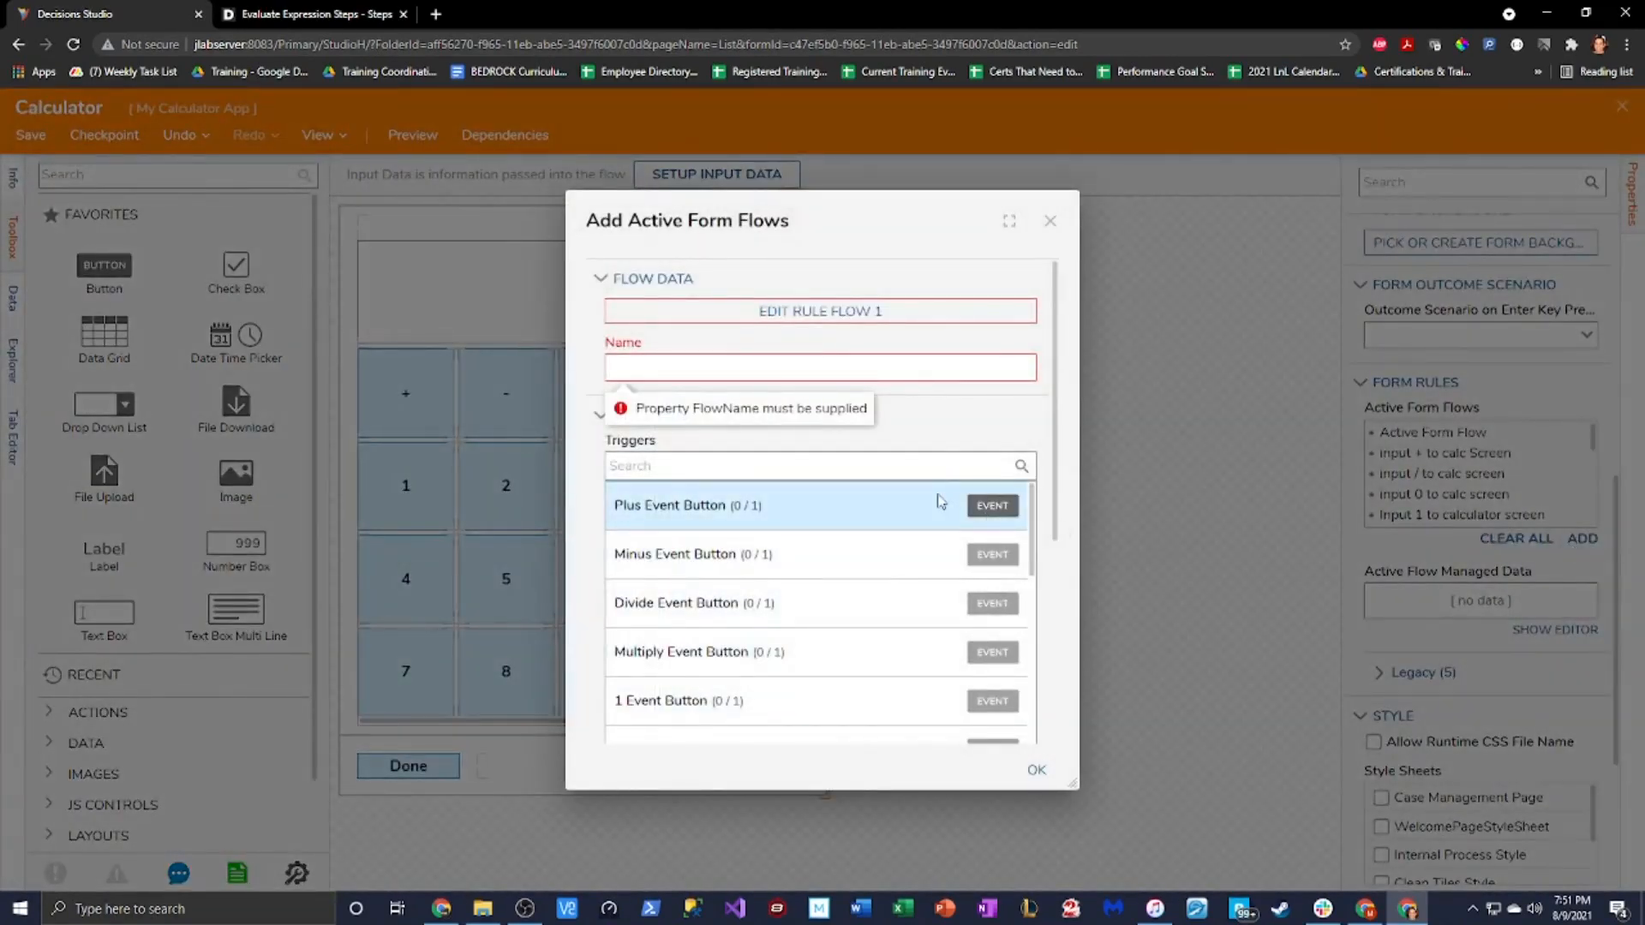
pyautogui.scroll(-6, 822, 566)
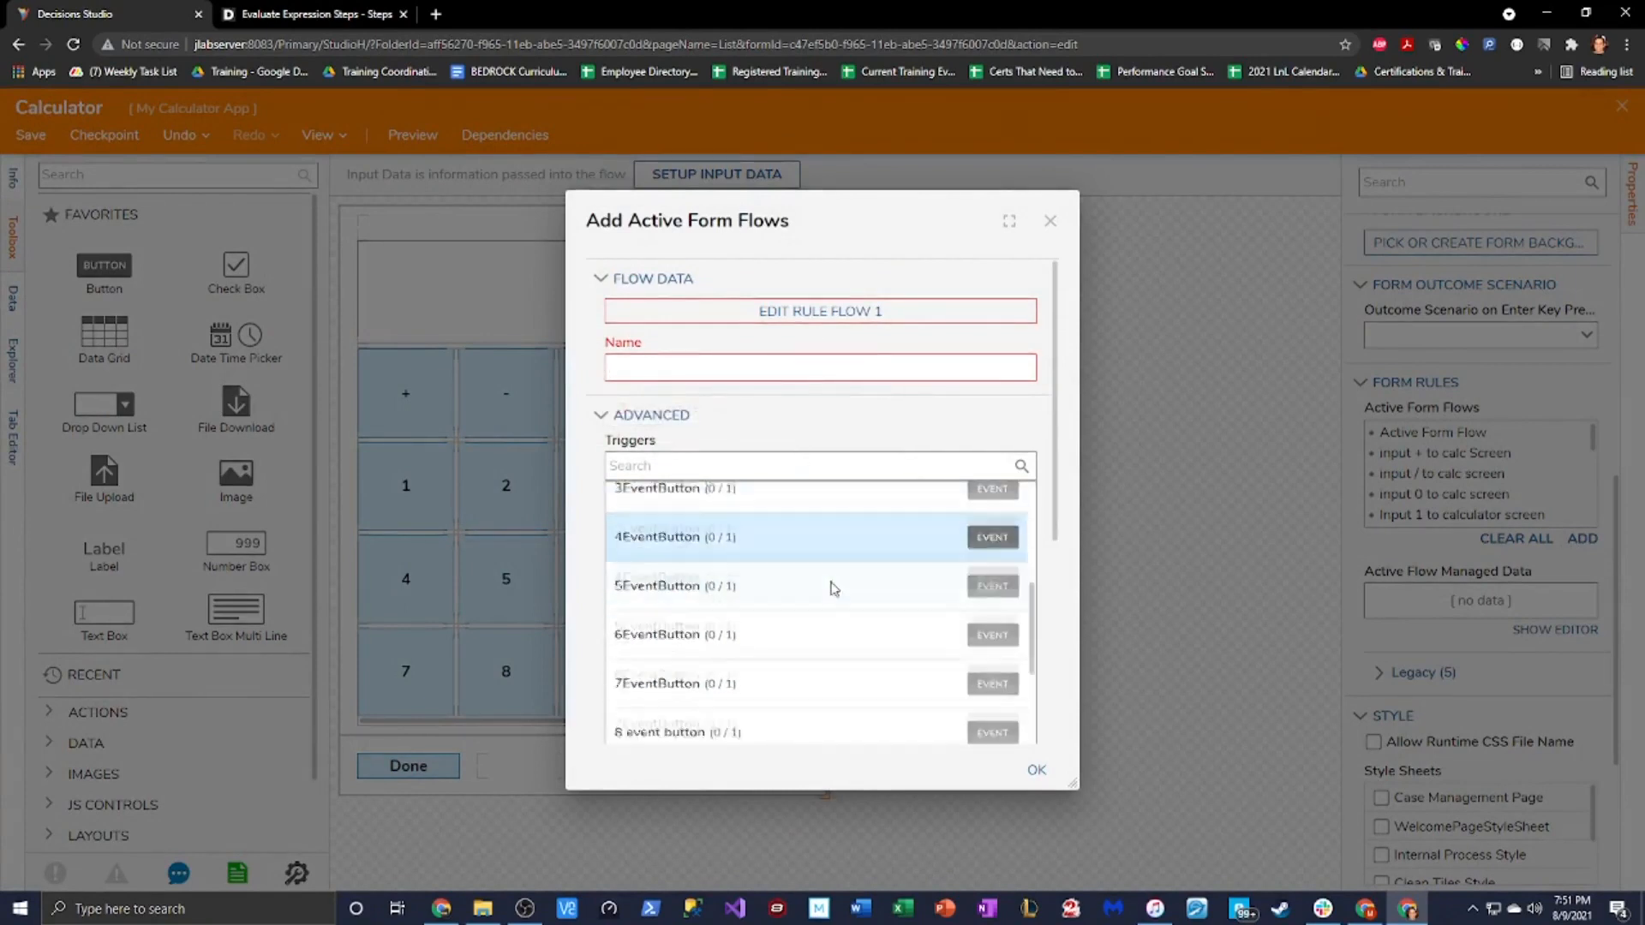
pyautogui.scroll(-5, 837, 588)
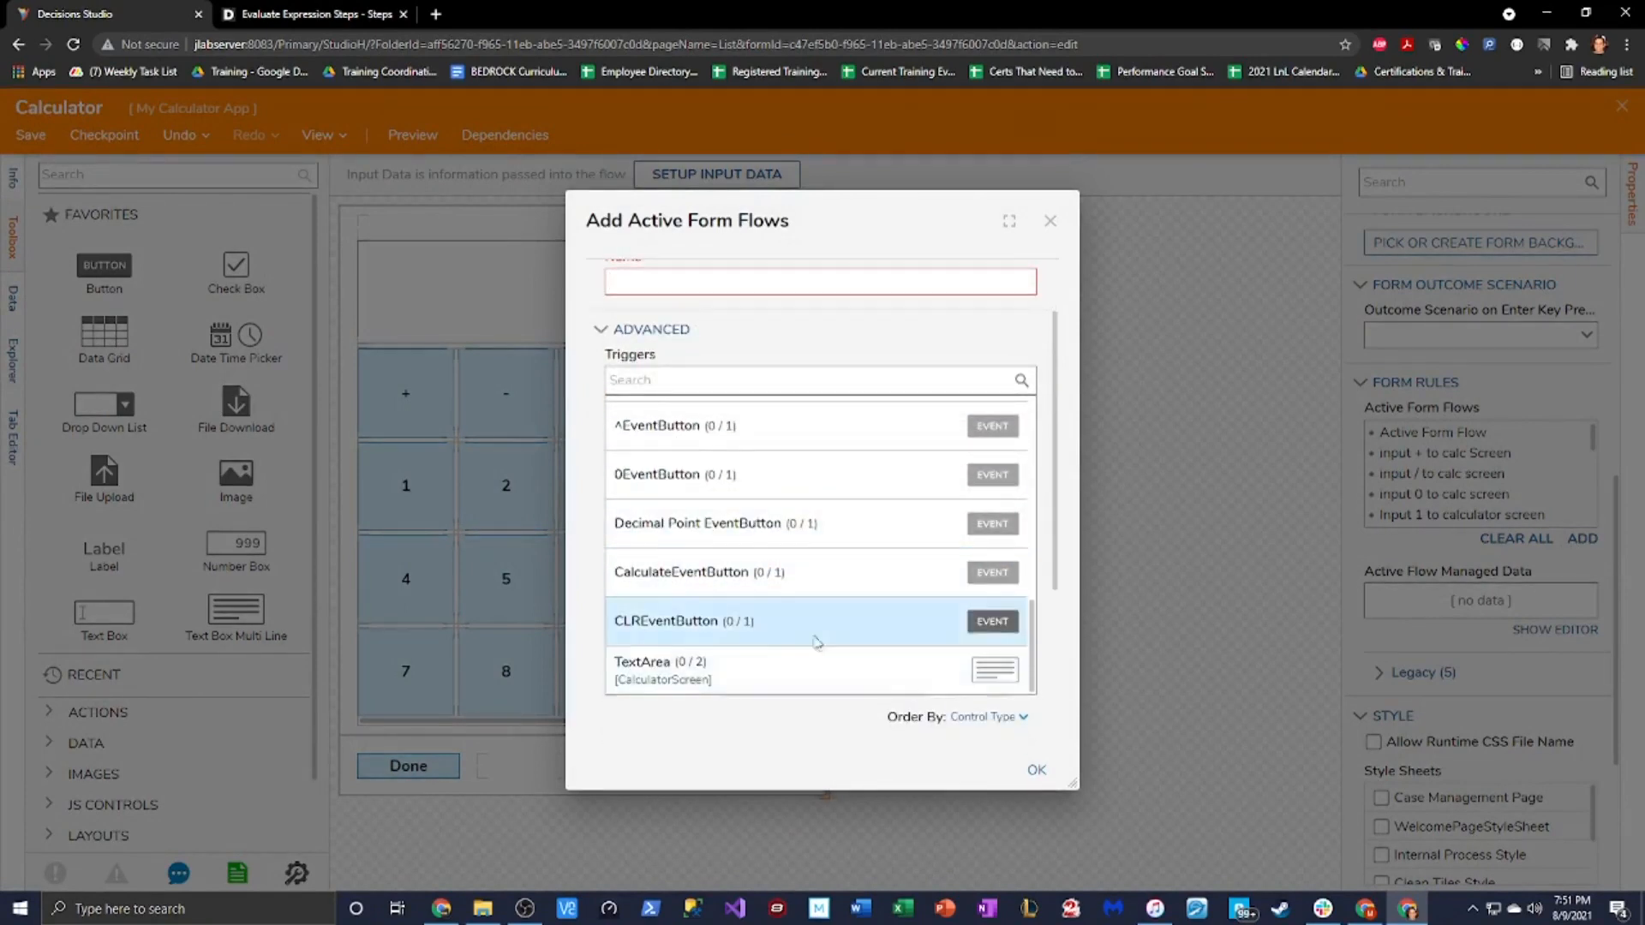
pyautogui.click(736, 573)
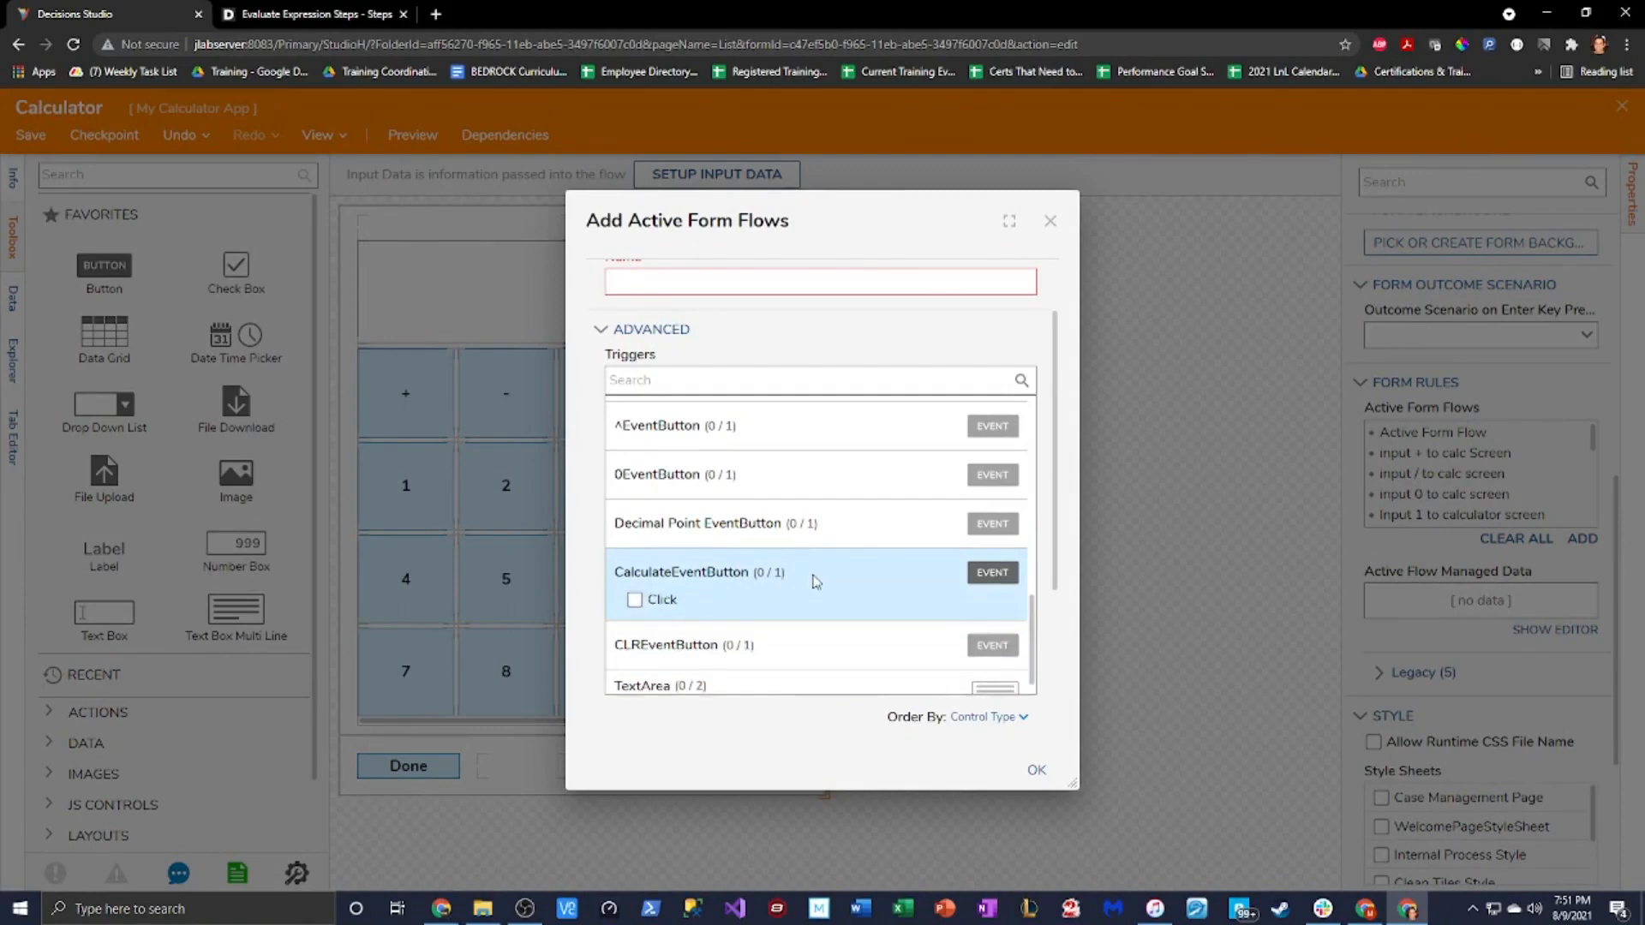
pyautogui.click(634, 601)
# Name the form flow 'Calculate' and select the name for reuse
pyautogui.scroll(12, 826, 588)
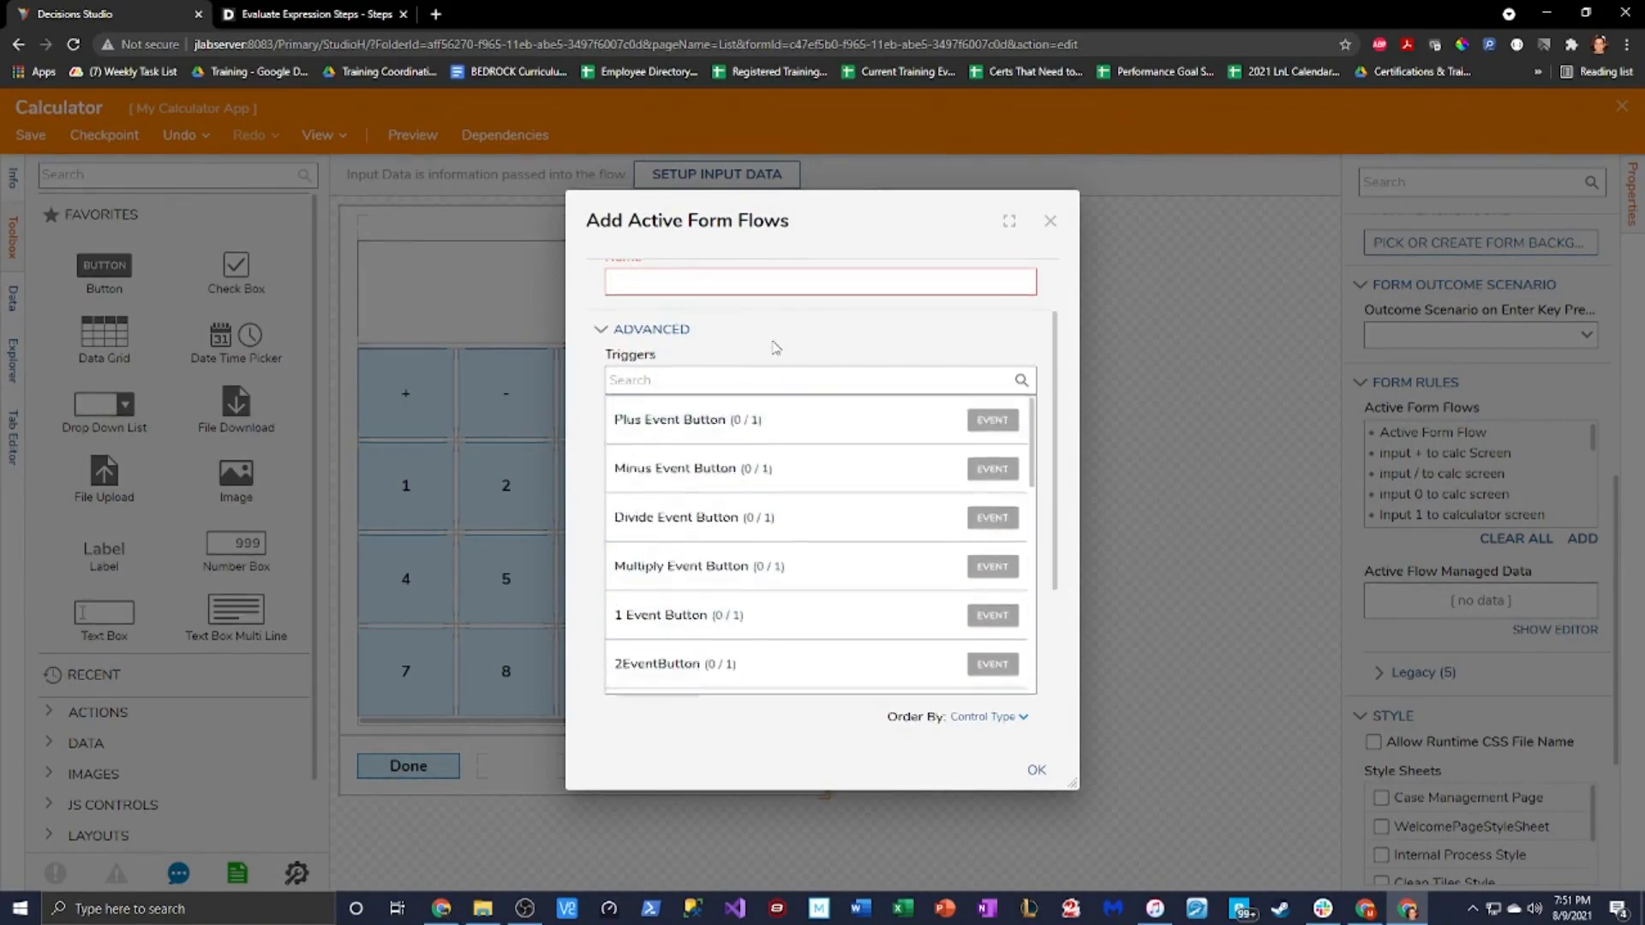
pyautogui.click(730, 367)
pyautogui.write('Calculate')
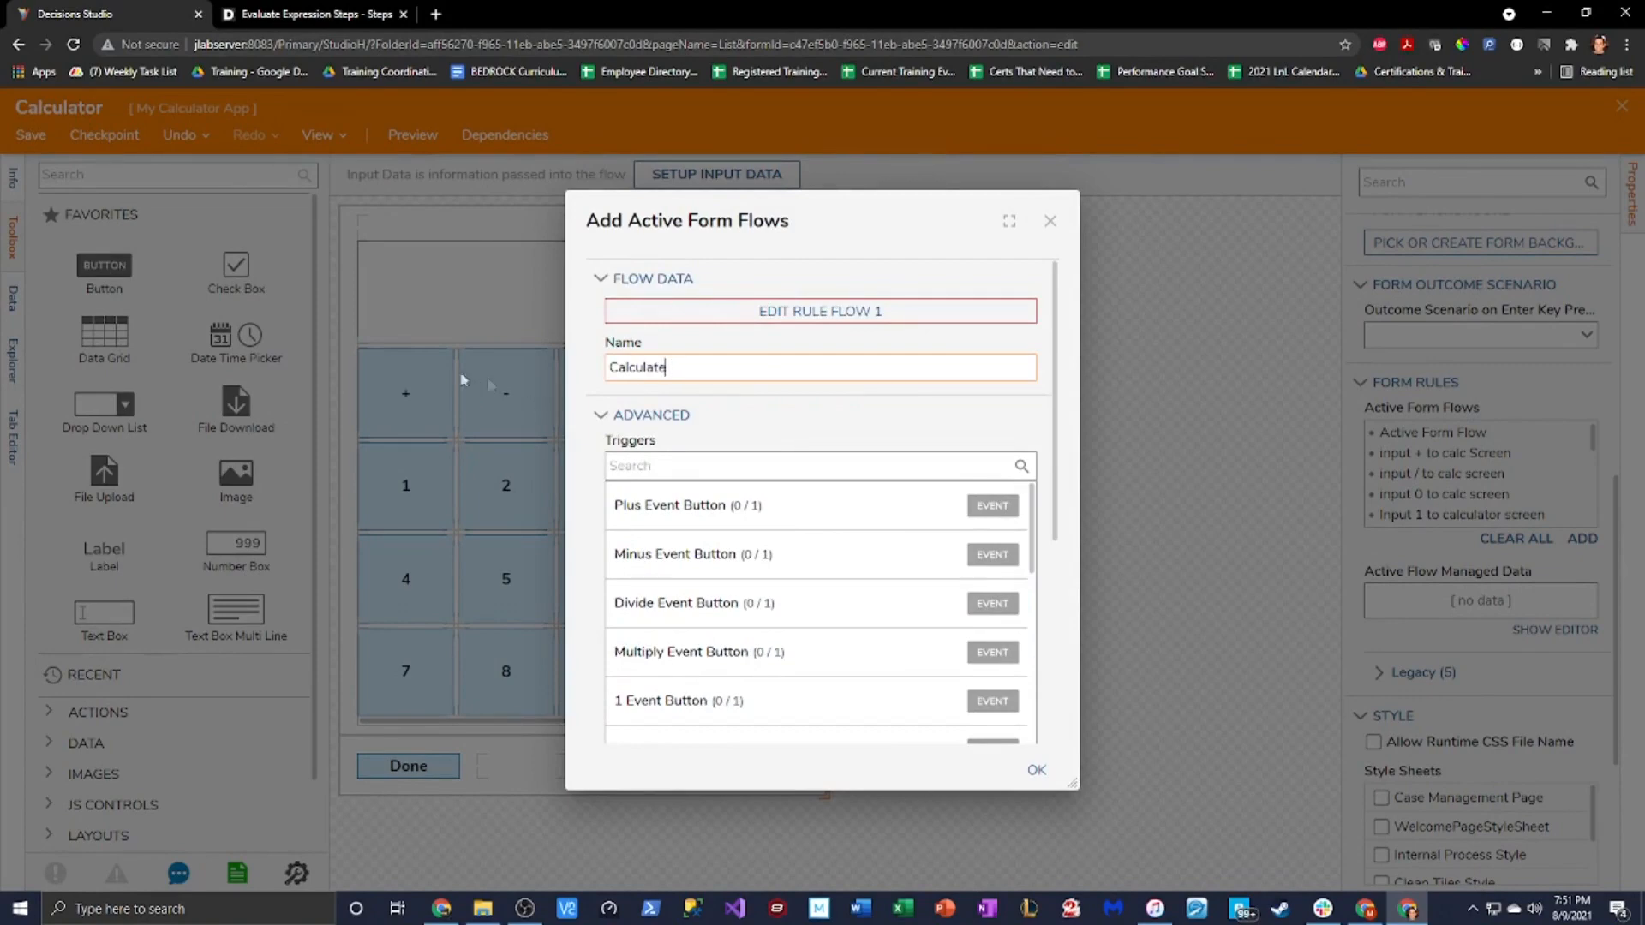
pyautogui.hotkey('ctrl', 'a')
pyautogui.hotkey('ctrl', 'c')
# Open the new rule flow and rename it 'Calculate' on the Info tab
pyautogui.click(808, 319)
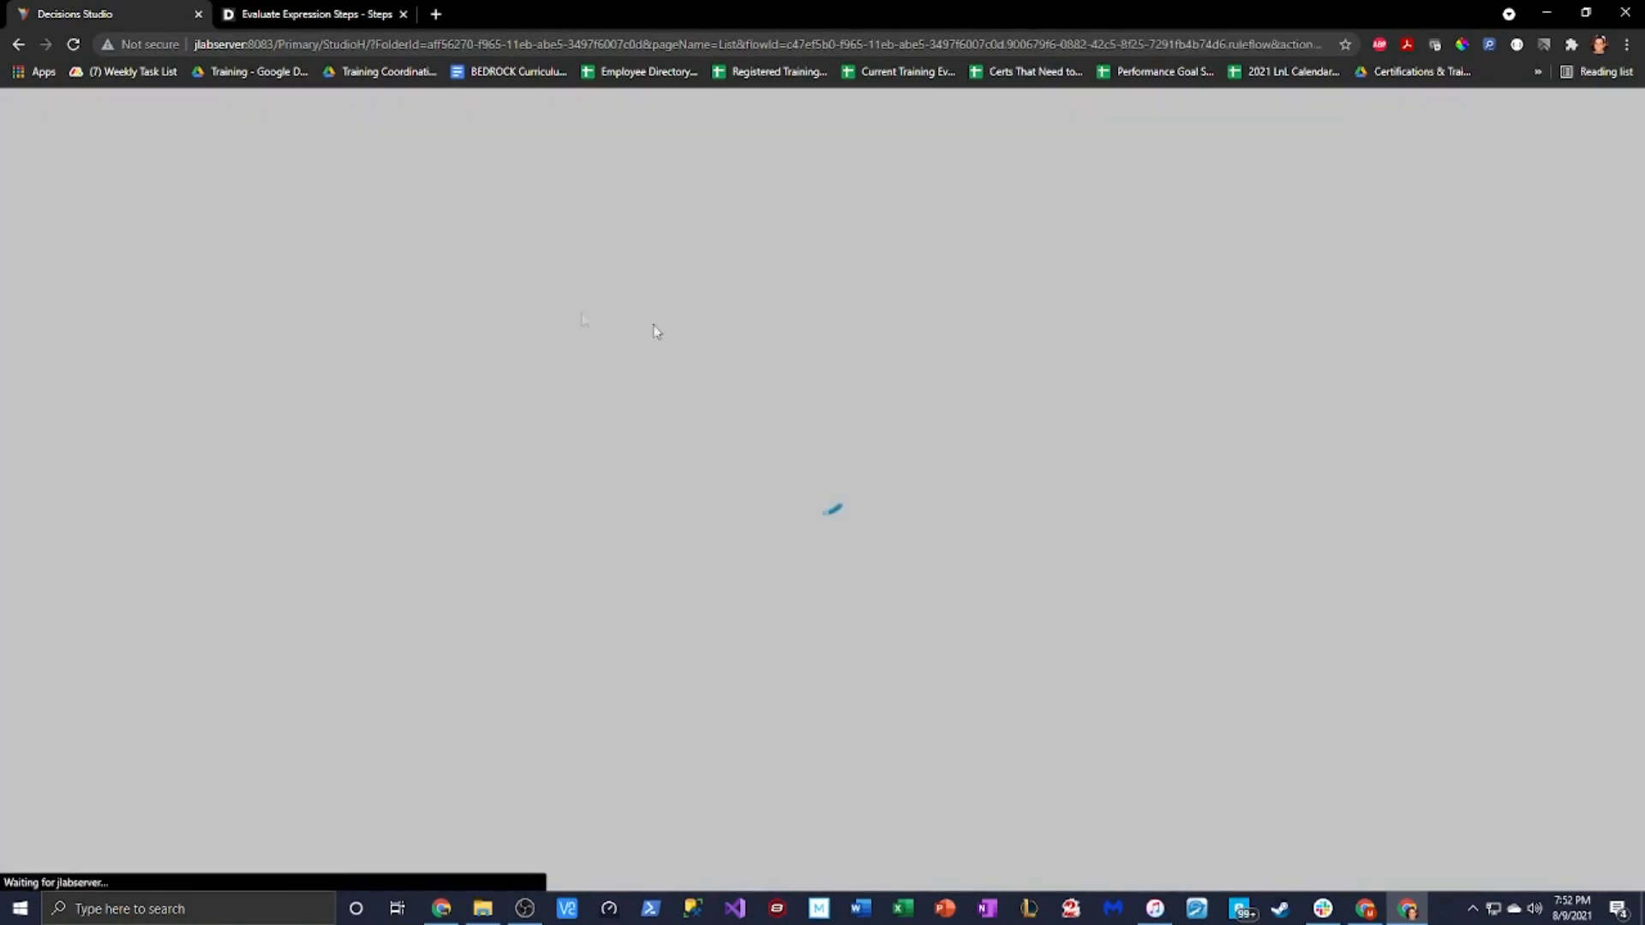
pyautogui.click(13, 180)
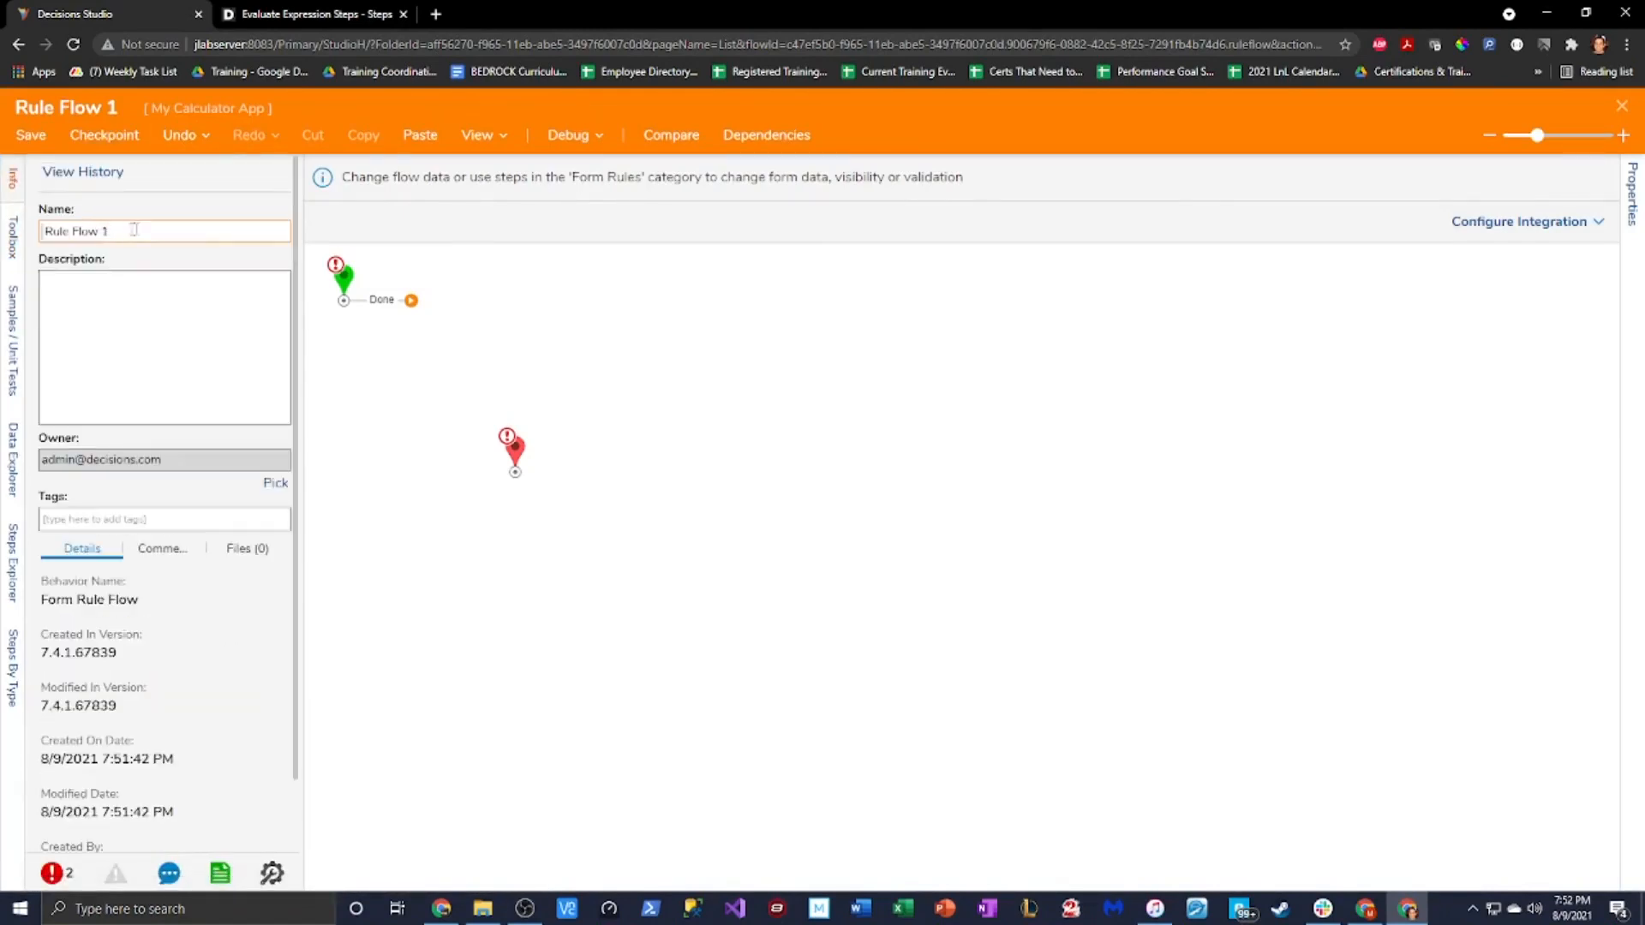
pyautogui.moveTo(110, 232); pyautogui.dragTo(48, 231)
pyautogui.press('BackSpace')
pyautogui.hotkey('ctrl', 'v')
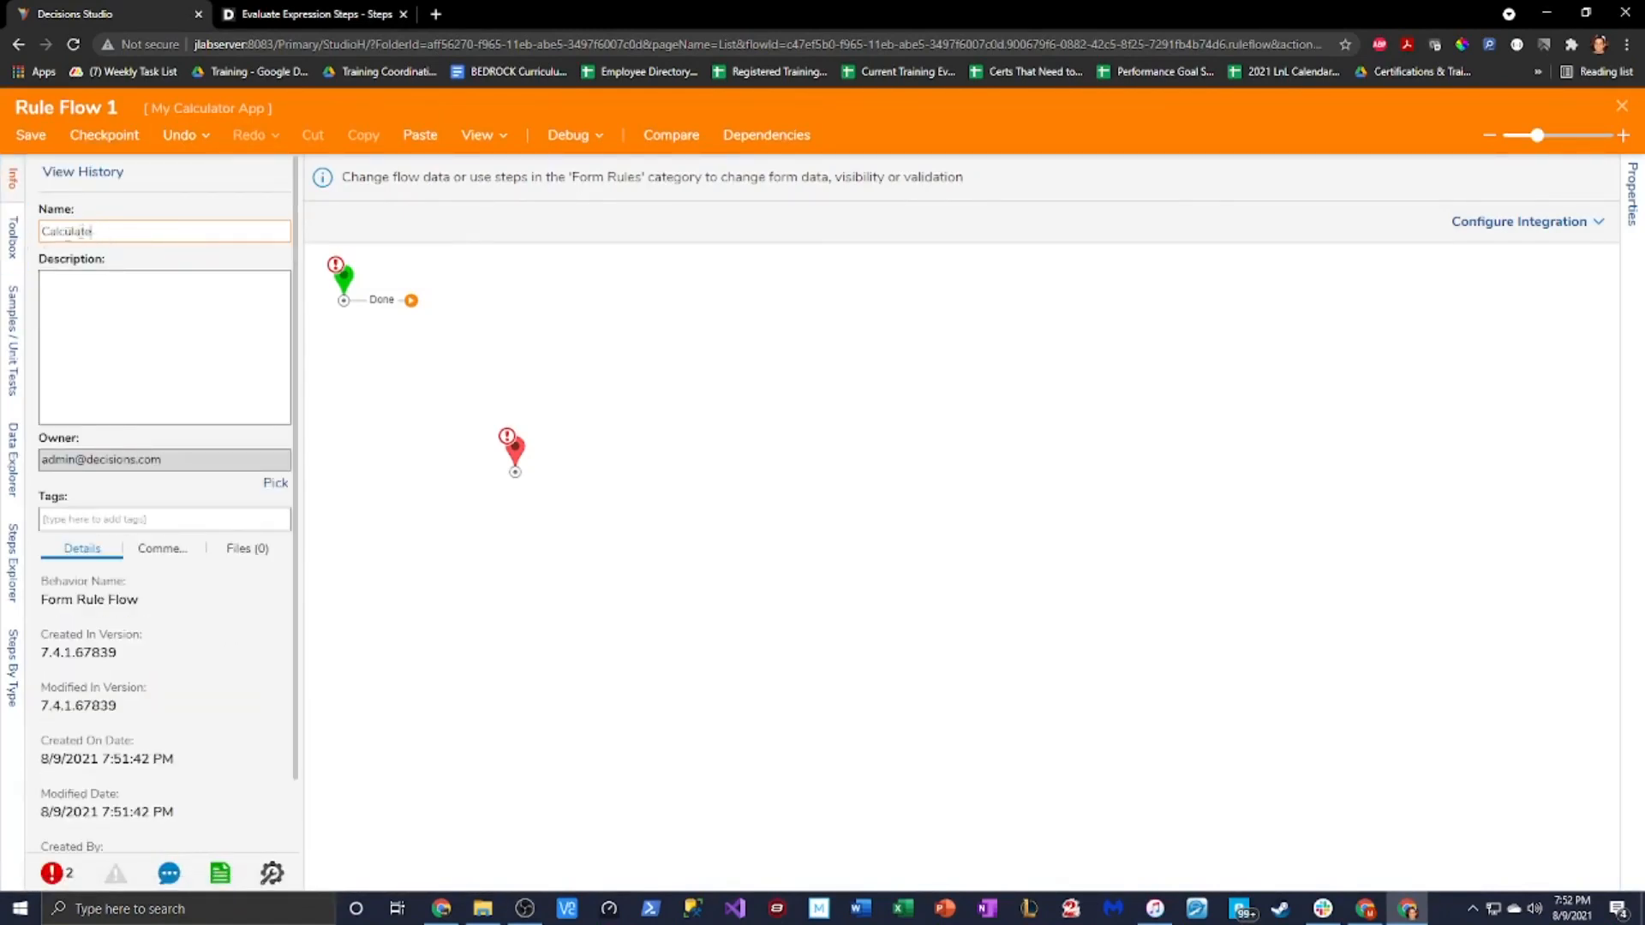
# Find Evaluate Dynamic Expression in the Toolbox and drop it on the canvas, moving End right
pyautogui.click(14, 239)
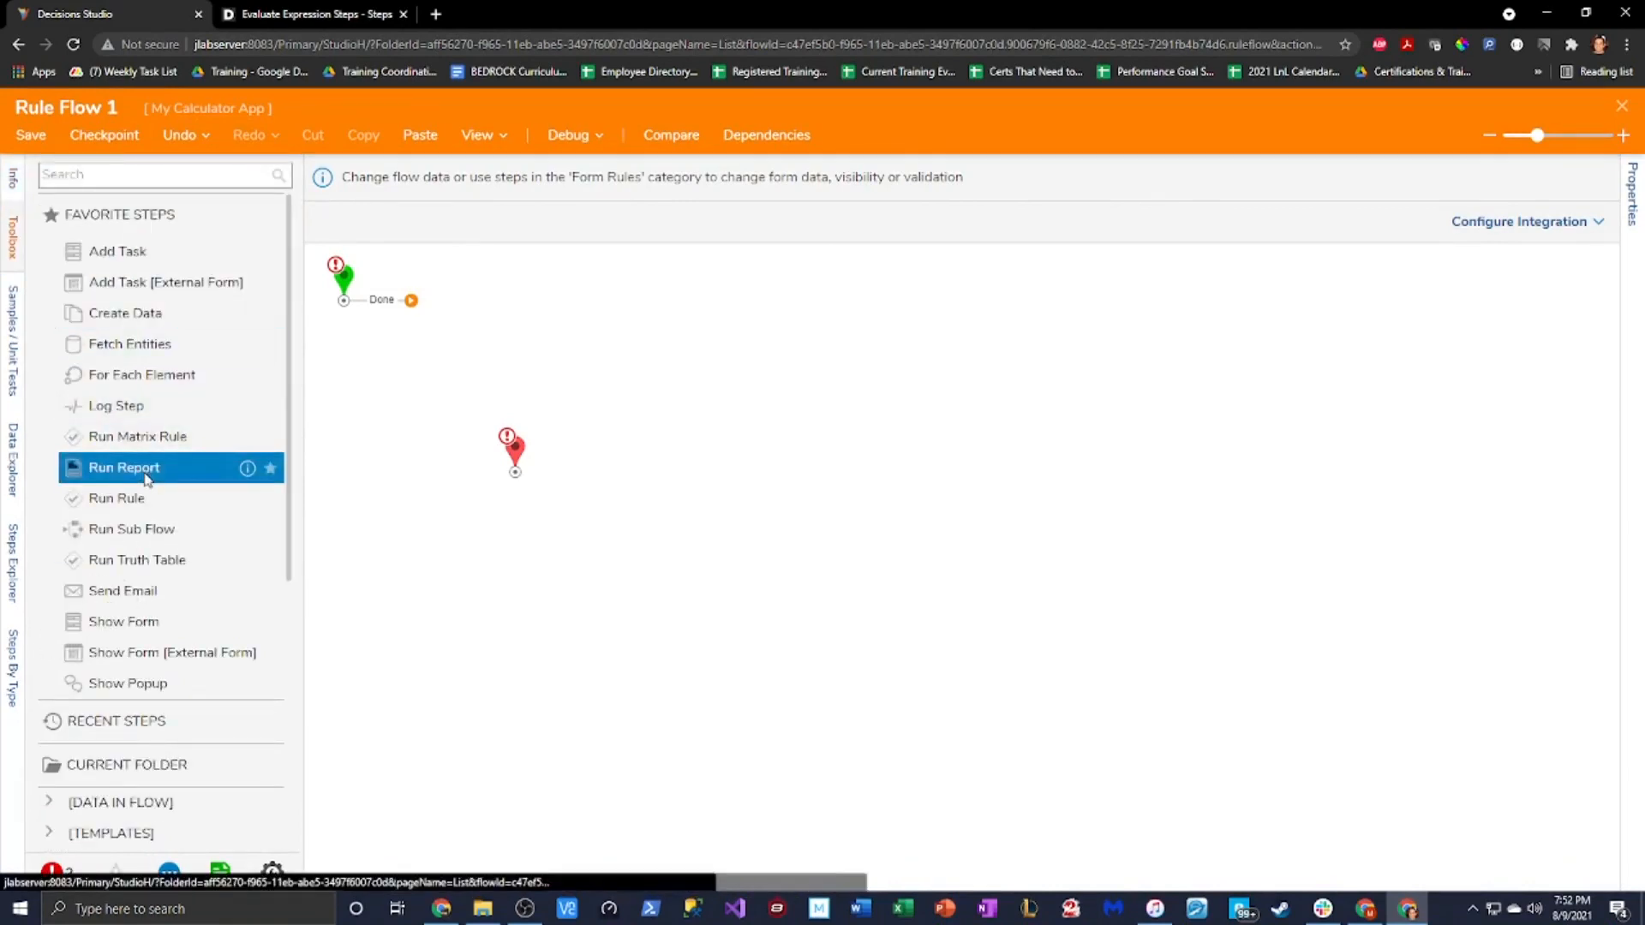
pyautogui.click(183, 183)
pyautogui.write('Evaluate Dynamic')
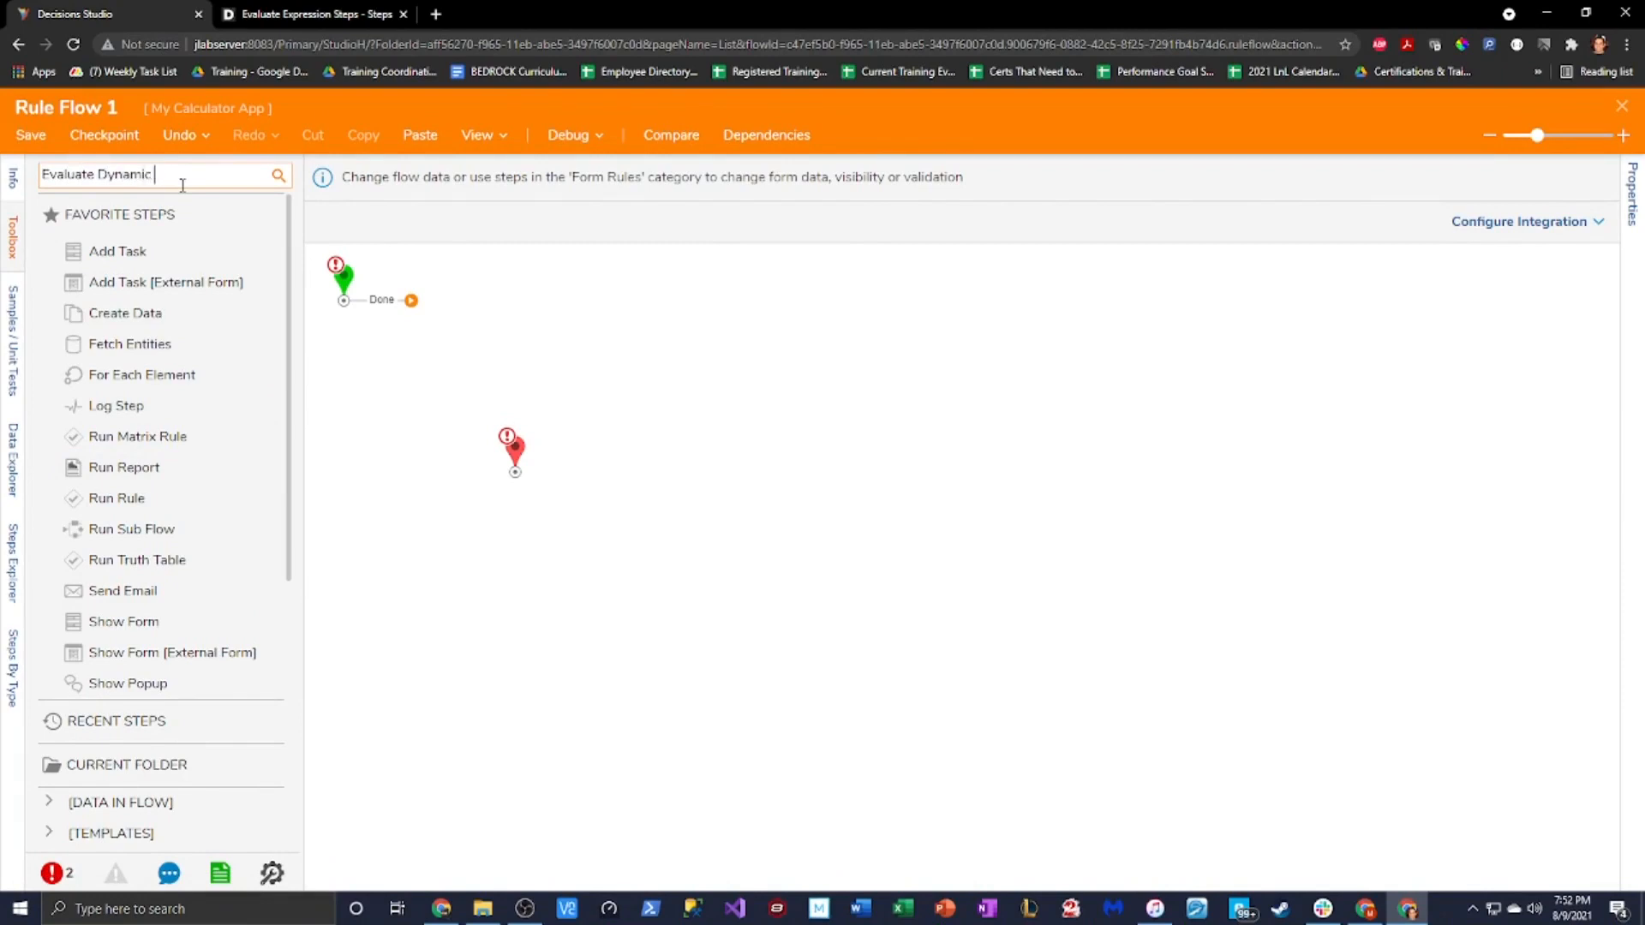
pyautogui.write(' Expression')
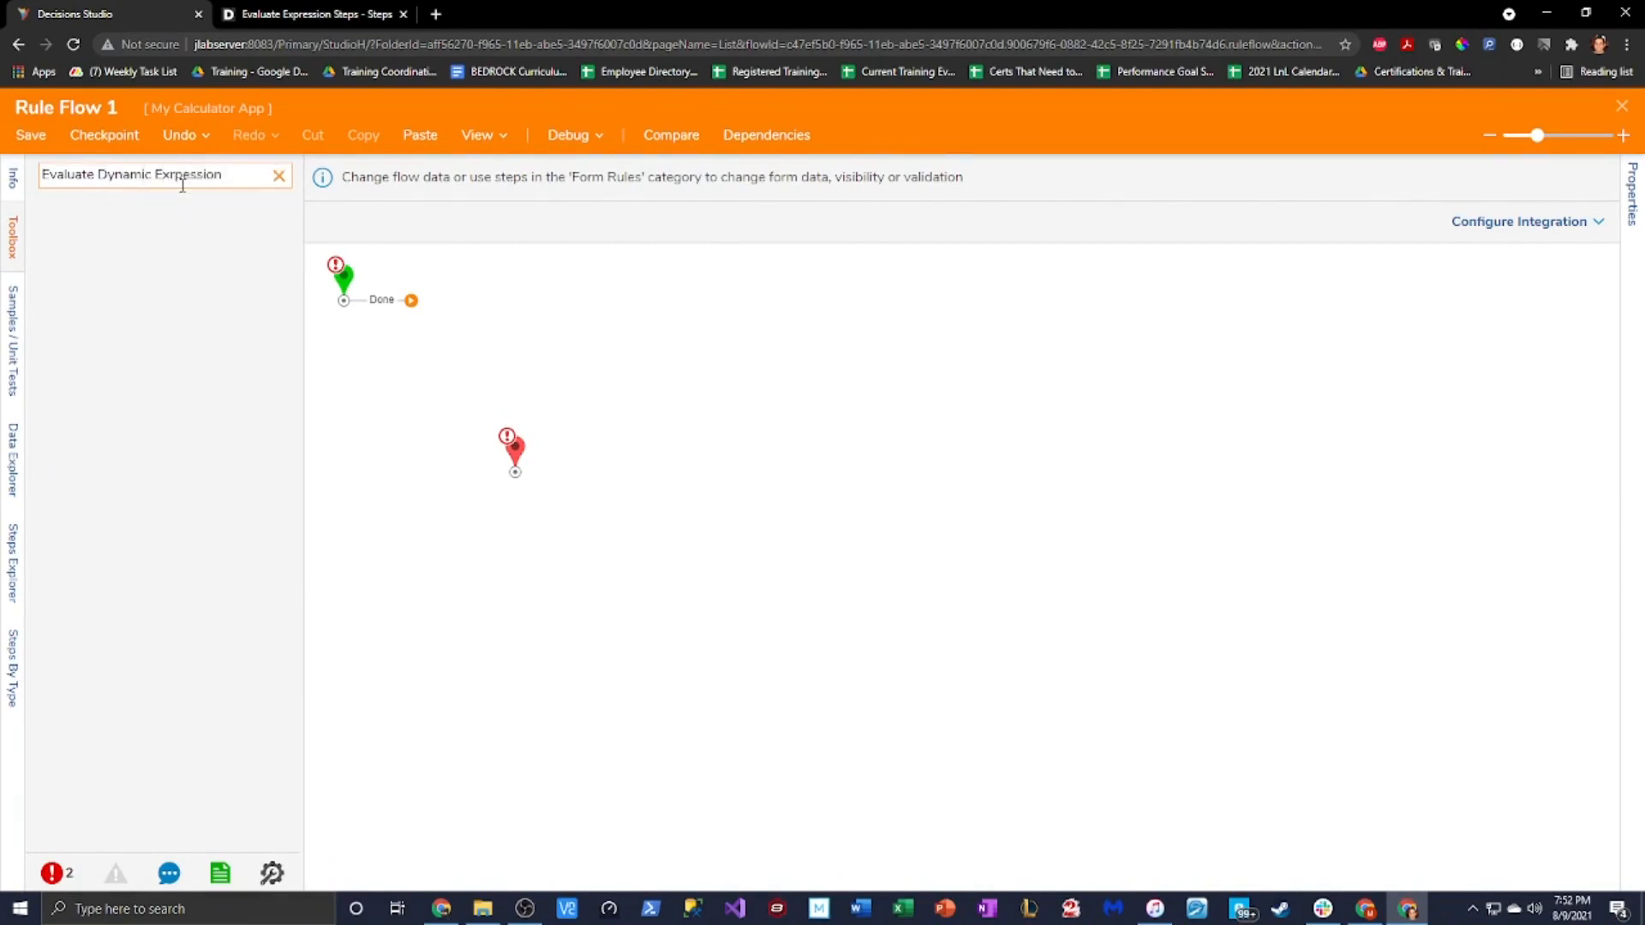
pyautogui.write('pression')
pyautogui.moveTo(170, 209); pyautogui.dragTo(650, 404)
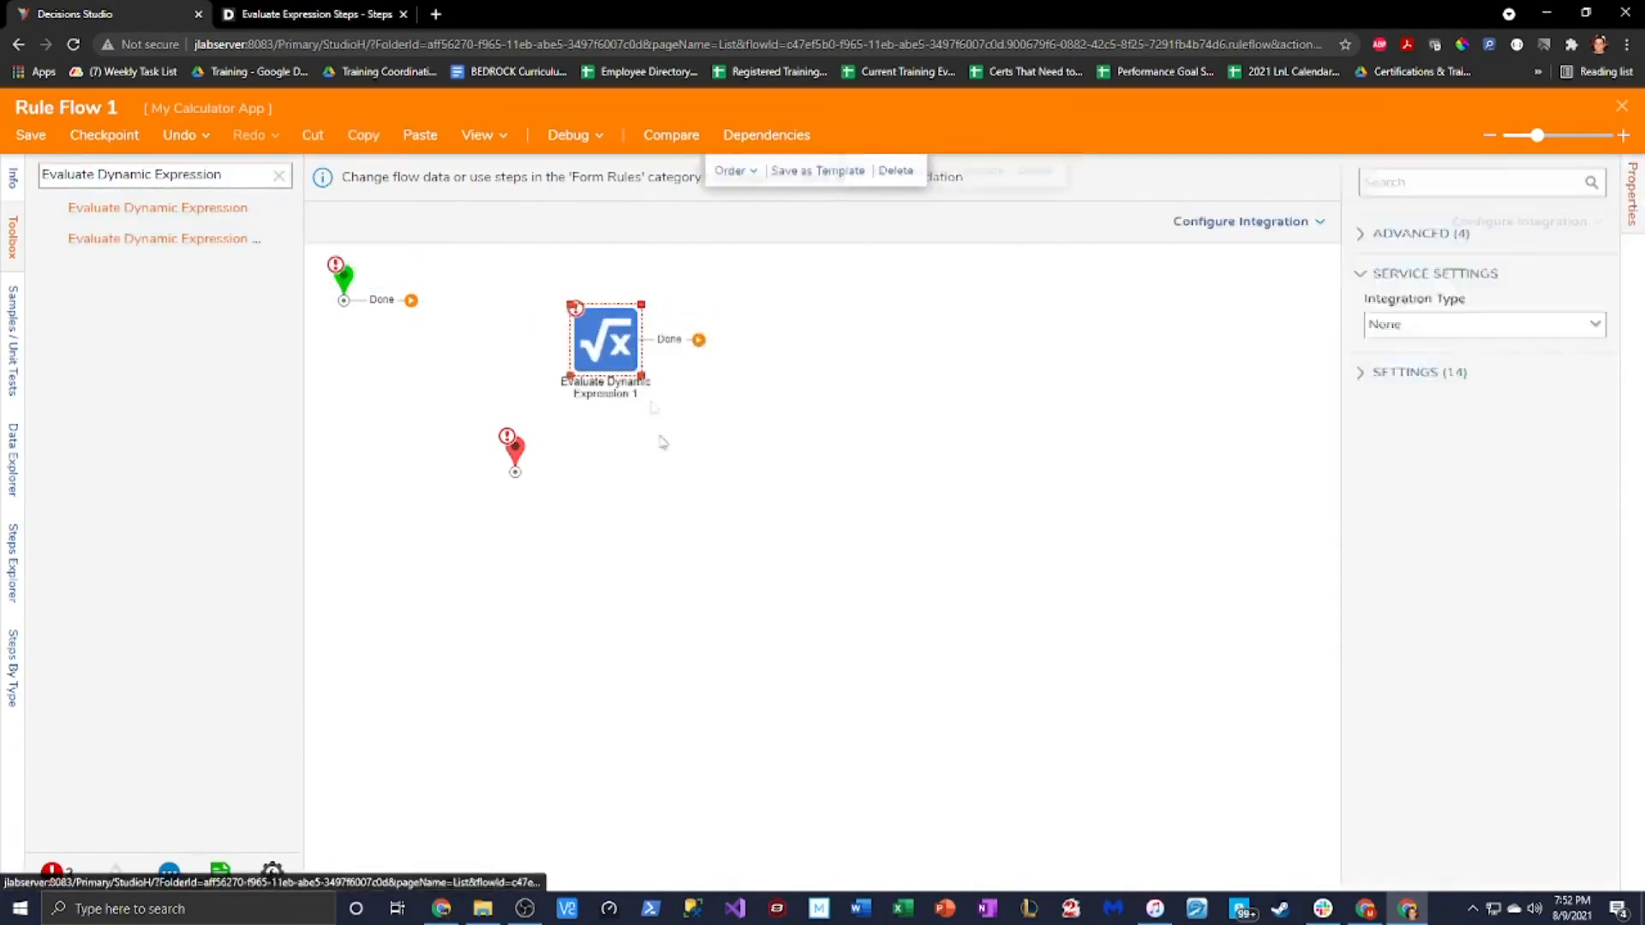
pyautogui.moveTo(514, 450); pyautogui.dragTo(783, 450)
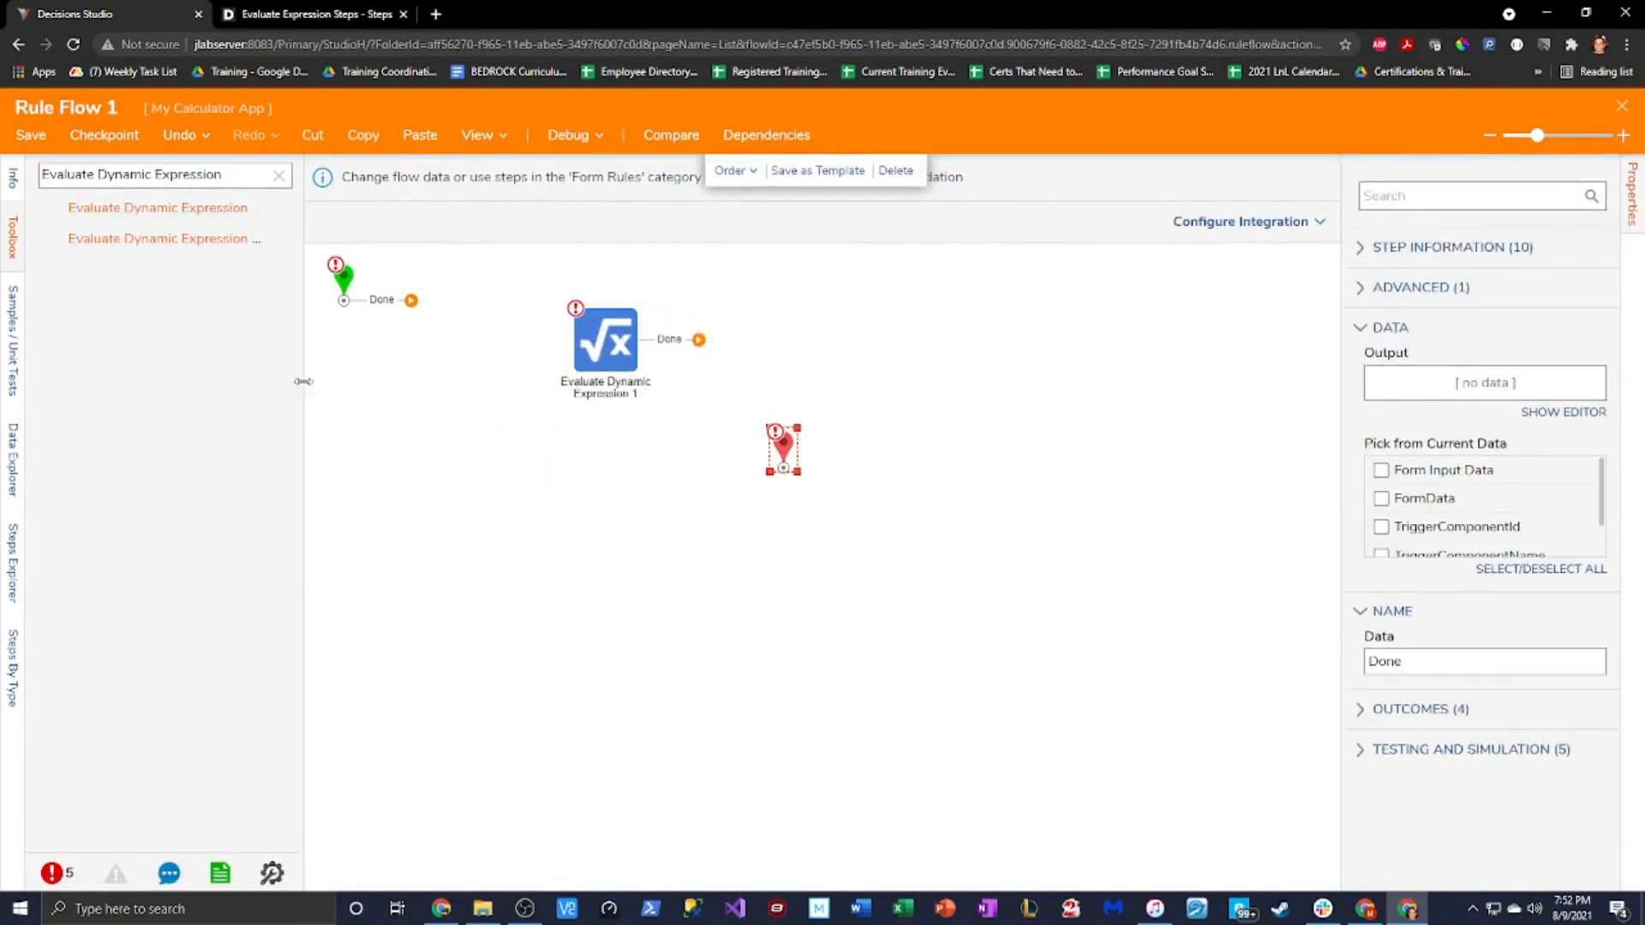
pyautogui.moveTo(306, 389); pyautogui.dragTo(424, 386)
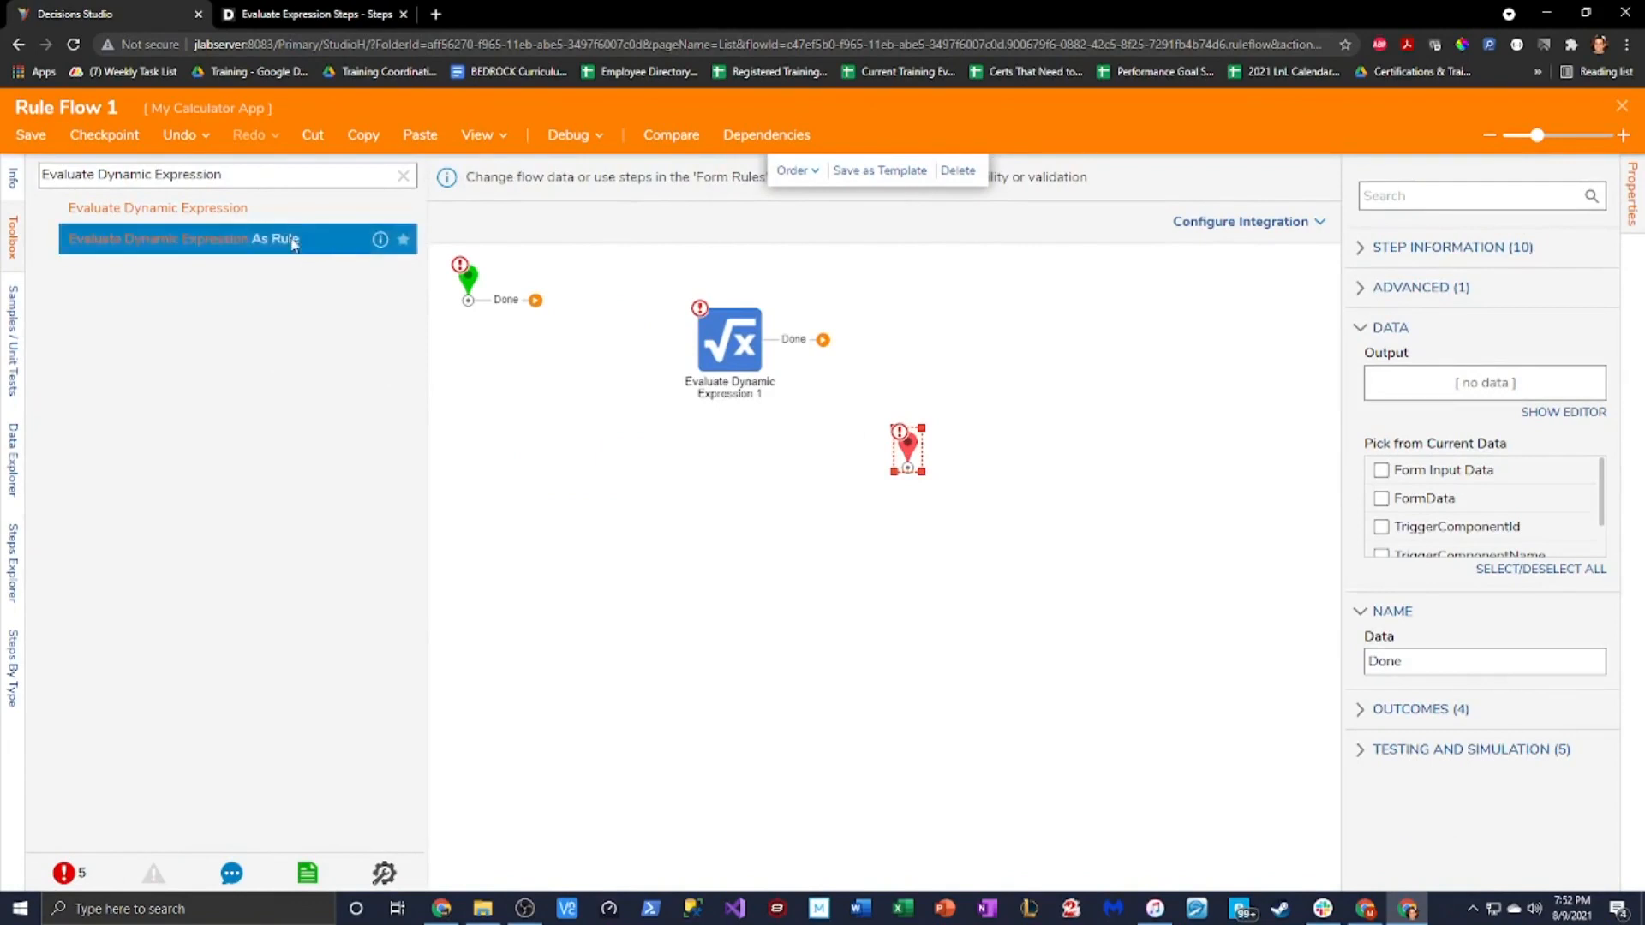
# Add the Evaluate Dynamic Expression As Rule step, then delete it and clear the search
pyautogui.moveTo(183, 238); pyautogui.dragTo(774, 612)
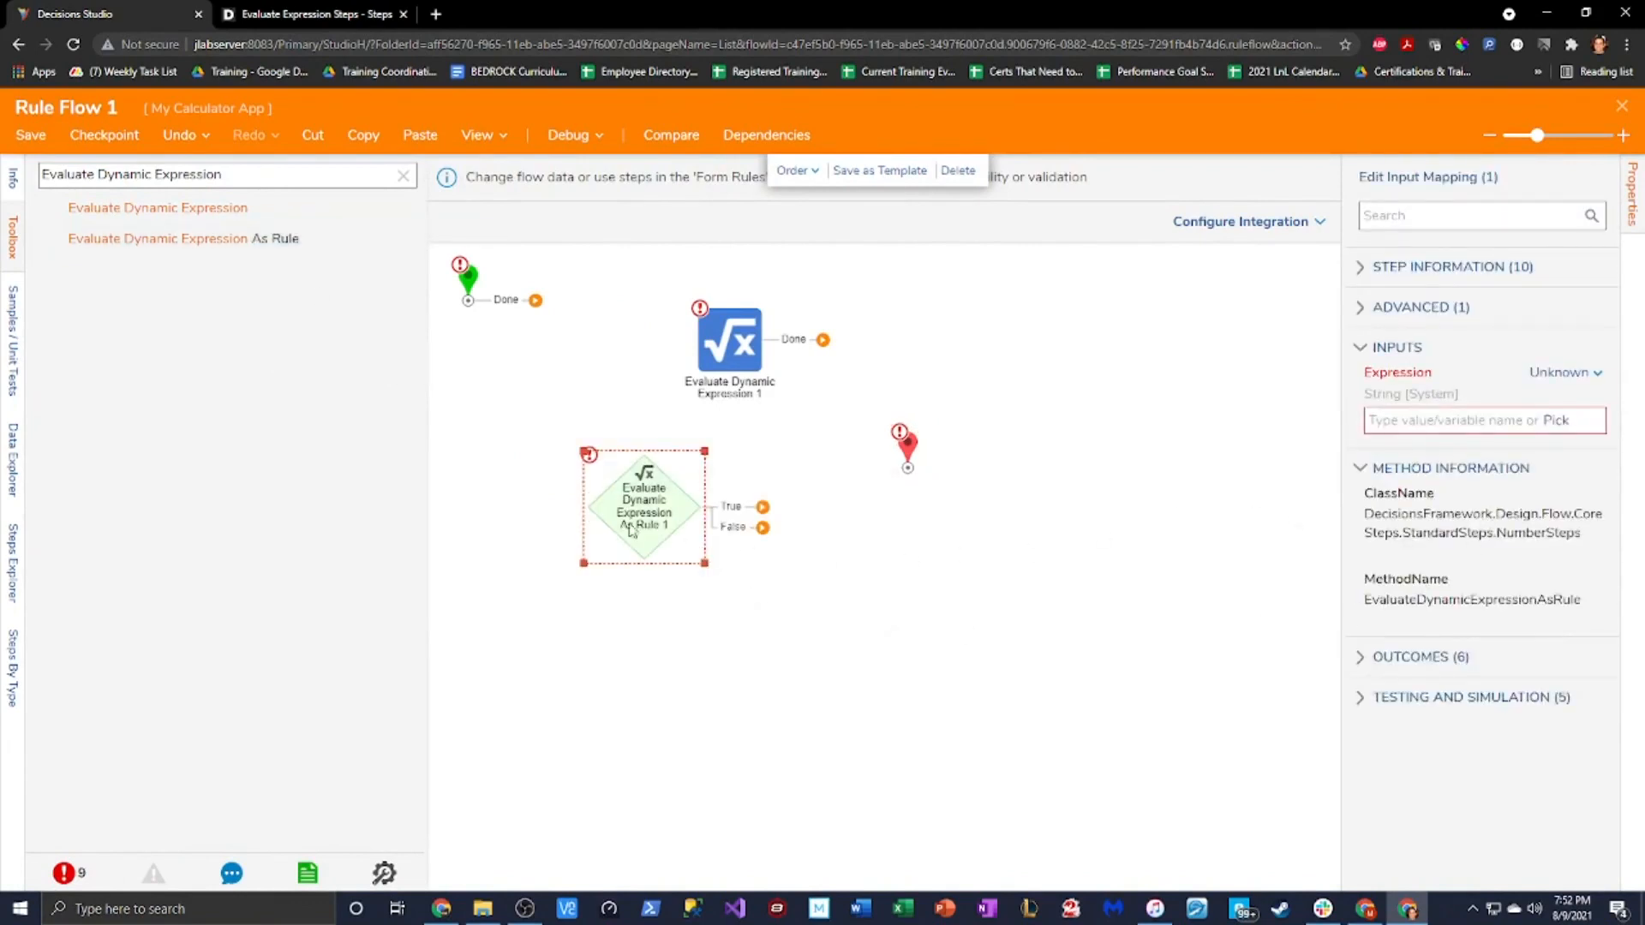
pyautogui.moveTo(647, 514); pyautogui.dragTo(729, 536)
pyautogui.scroll(1, 732, 353)
pyautogui.click(732, 353)
pyautogui.click(749, 435)
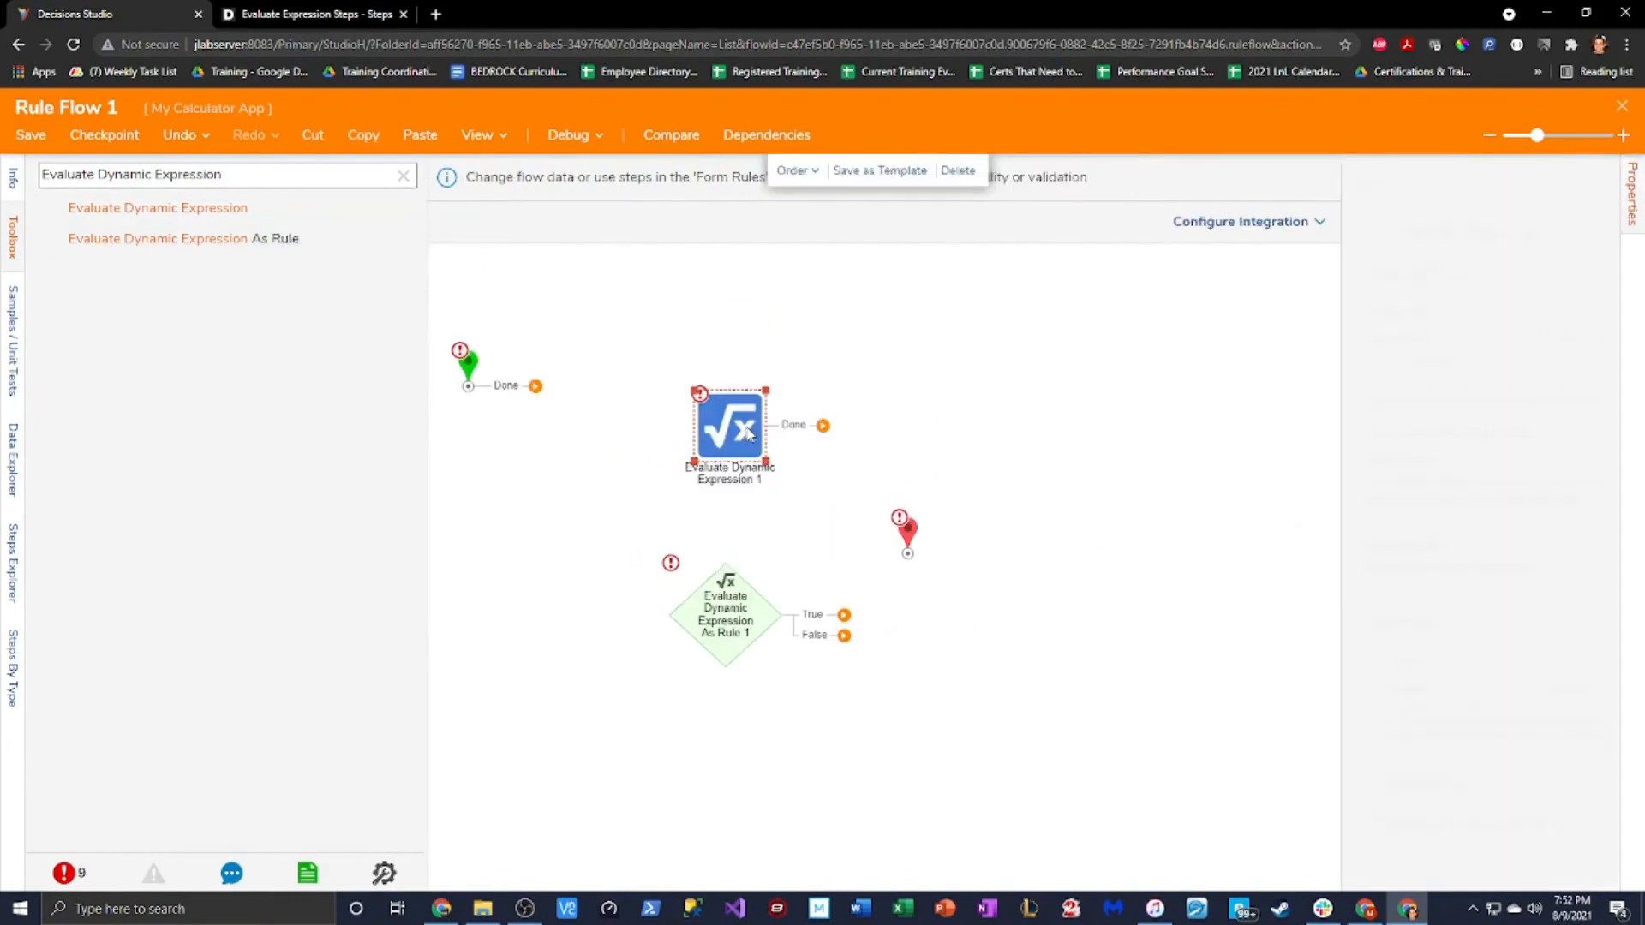
pyautogui.click(737, 624)
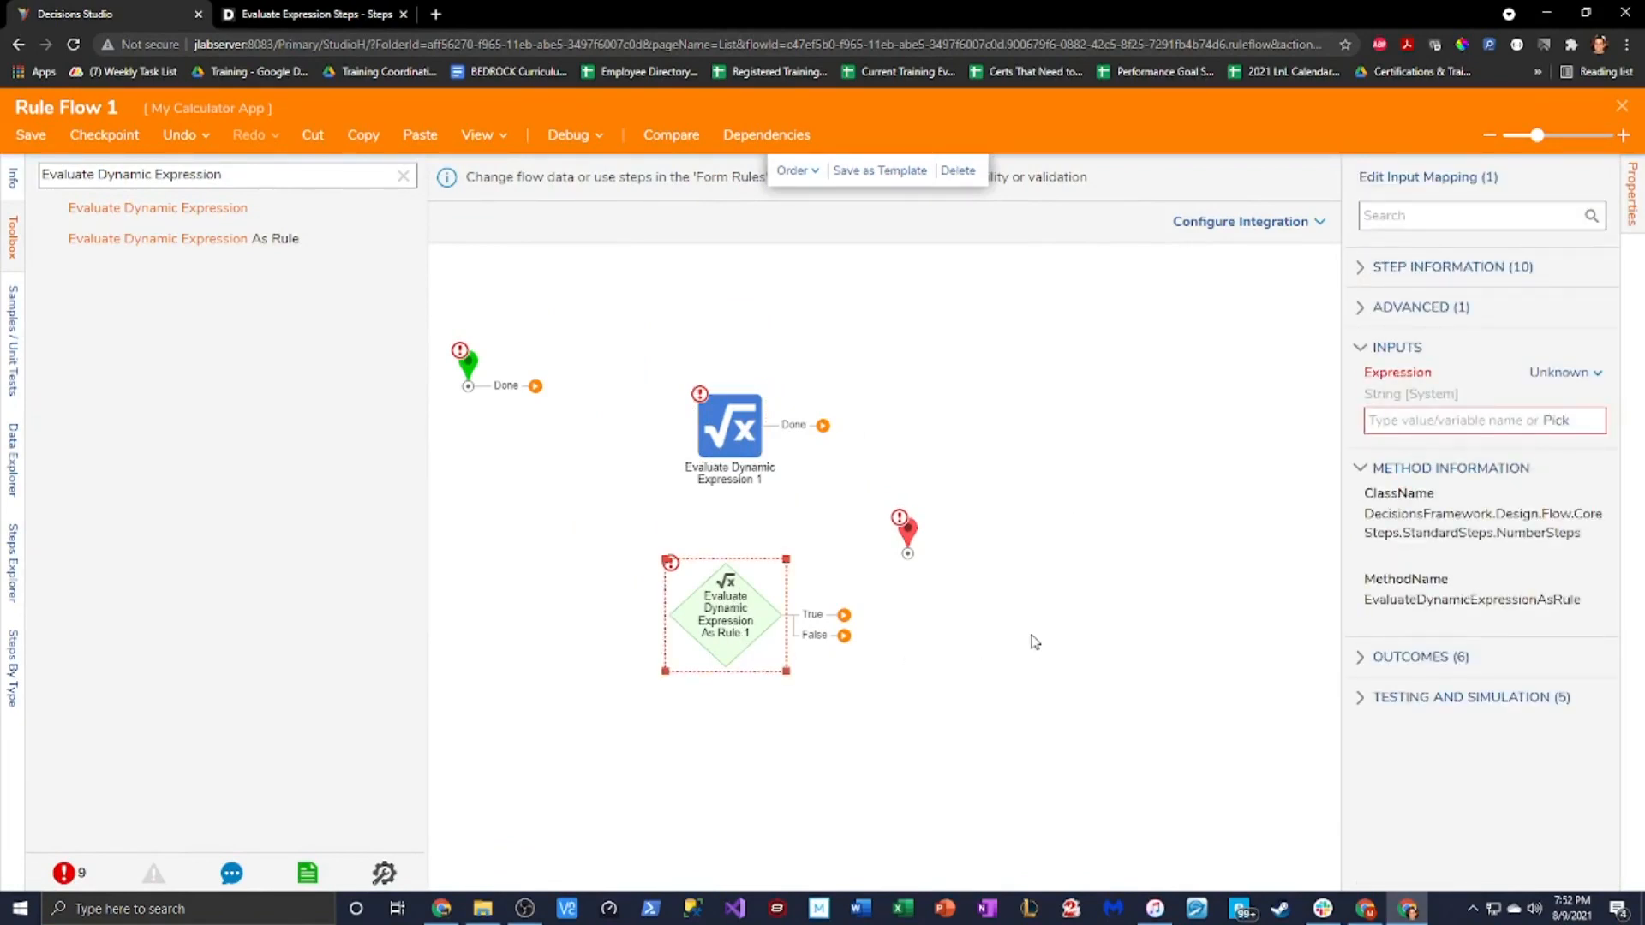
pyautogui.rightClick(738, 624)
pyautogui.click(788, 641)
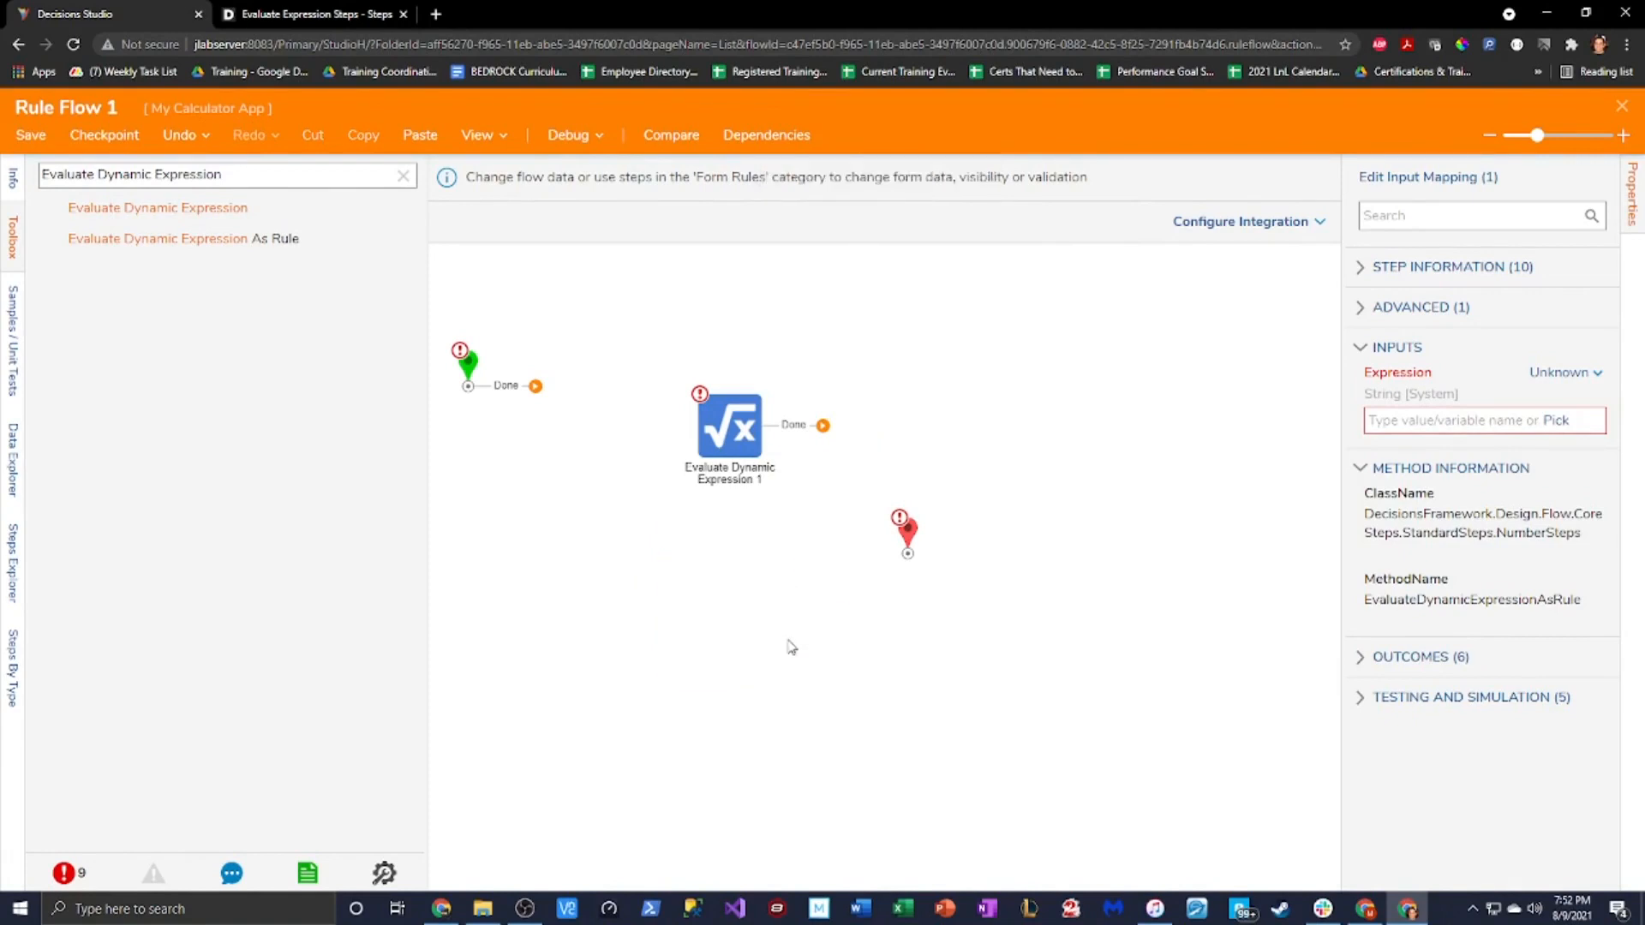
pyautogui.click(402, 175)
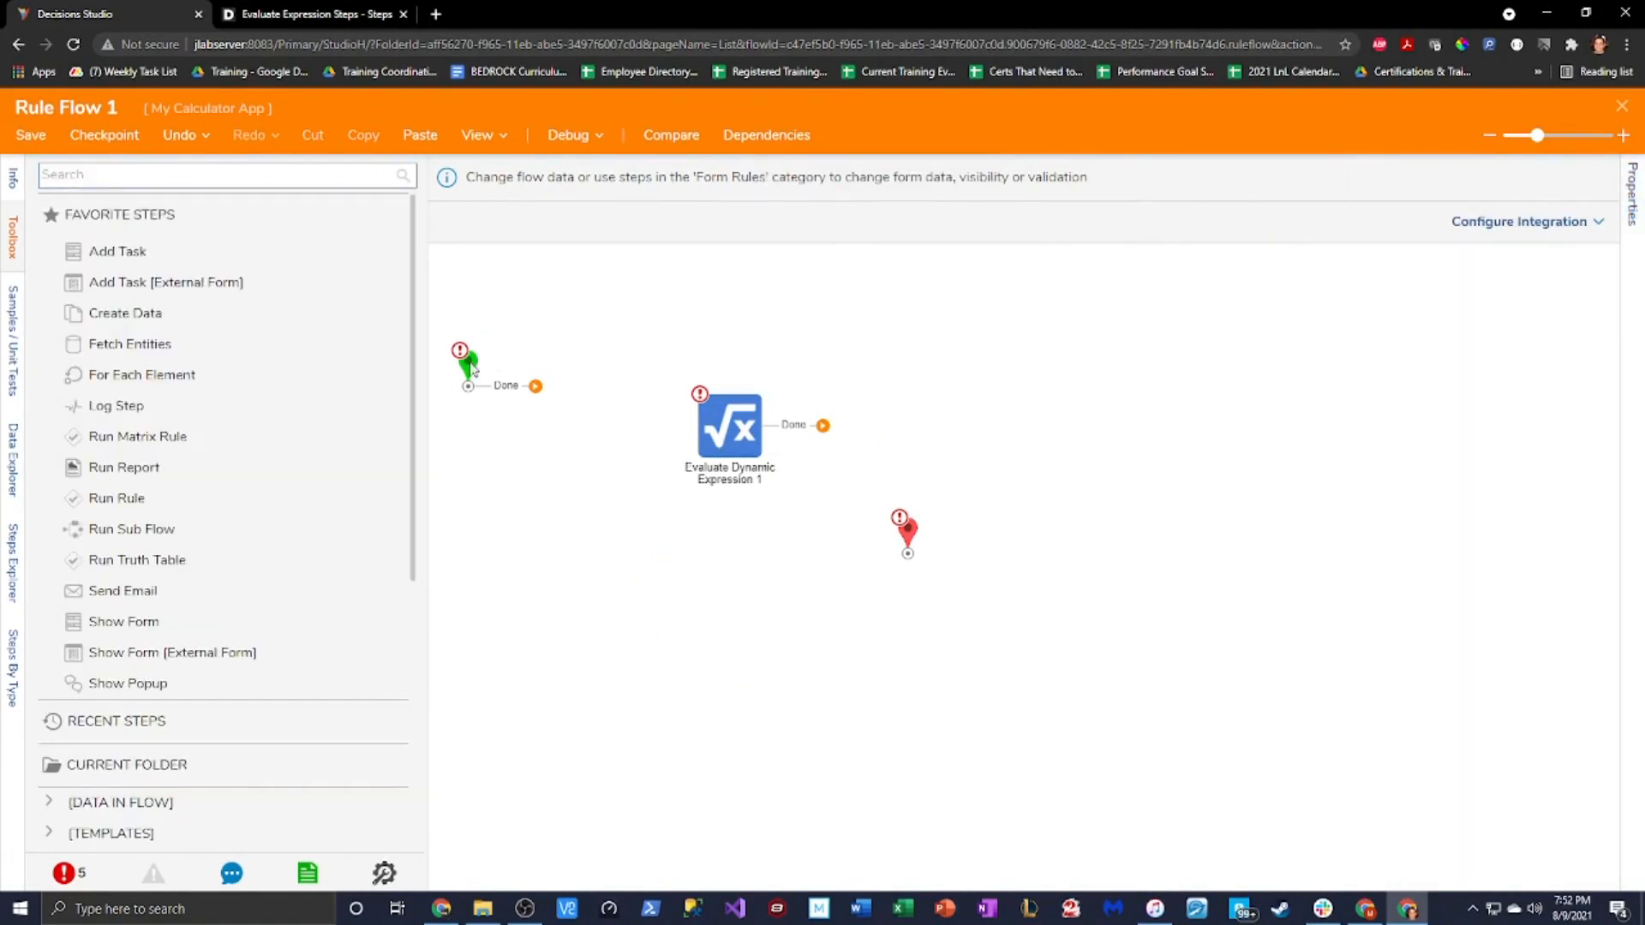
# Connect the Start step to the Evaluate Dynamic Expression step
pyautogui.moveTo(474, 370); pyautogui.dragTo(488, 408)
pyautogui.moveTo(735, 437); pyautogui.dragTo(689, 430)
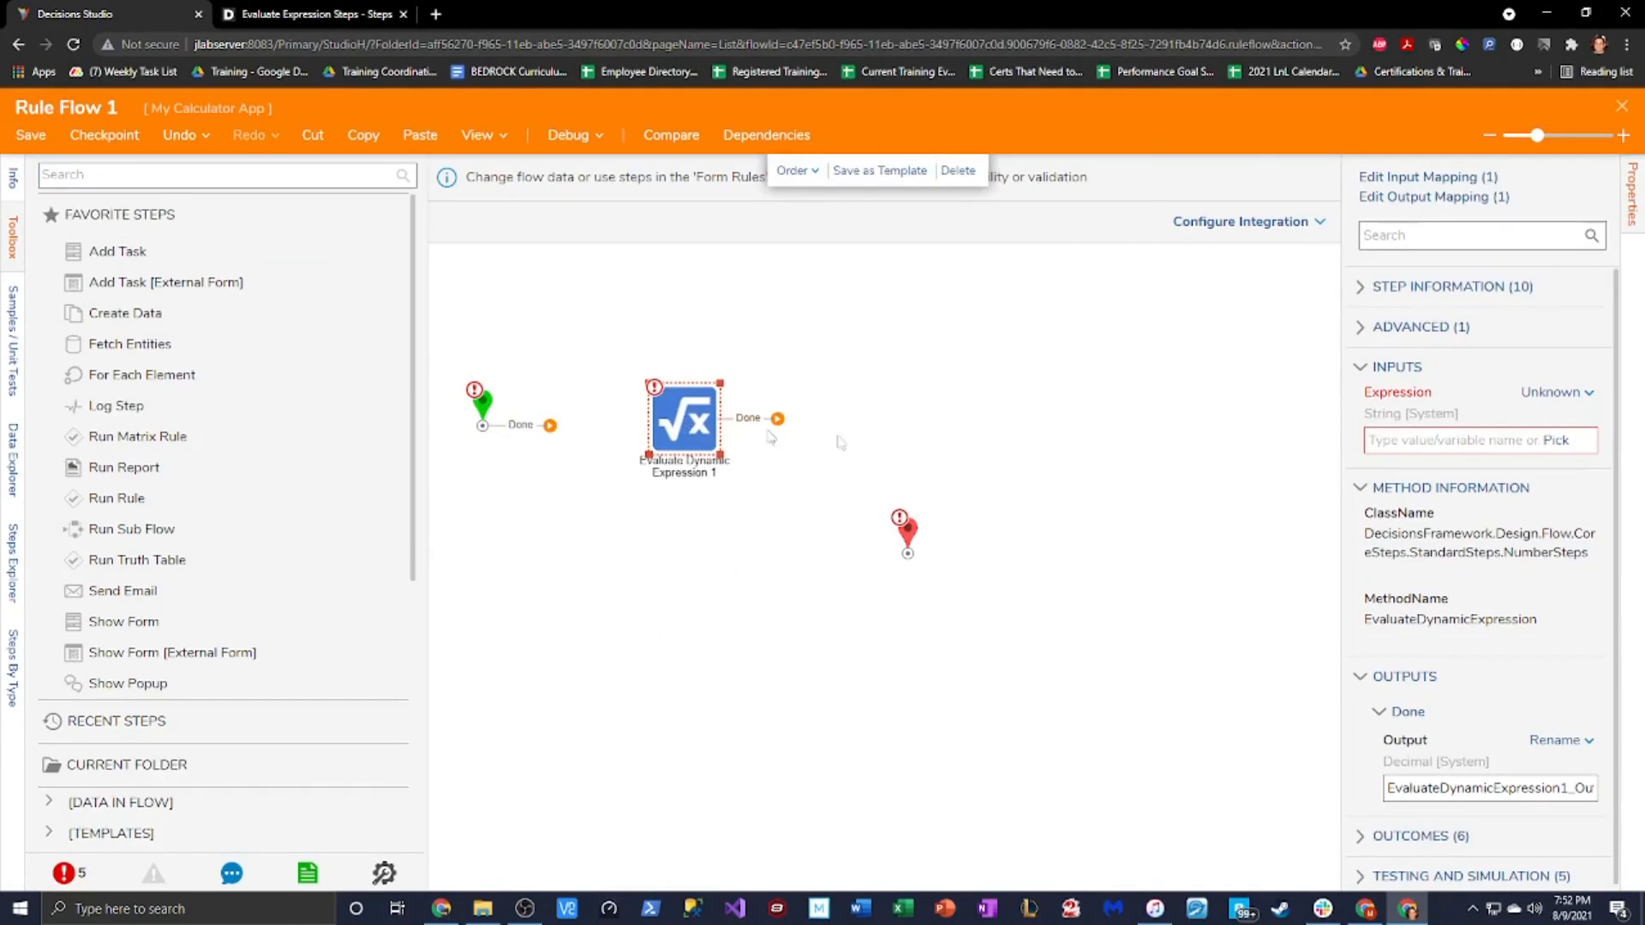
pyautogui.moveTo(550, 425); pyautogui.dragTo(668, 432)
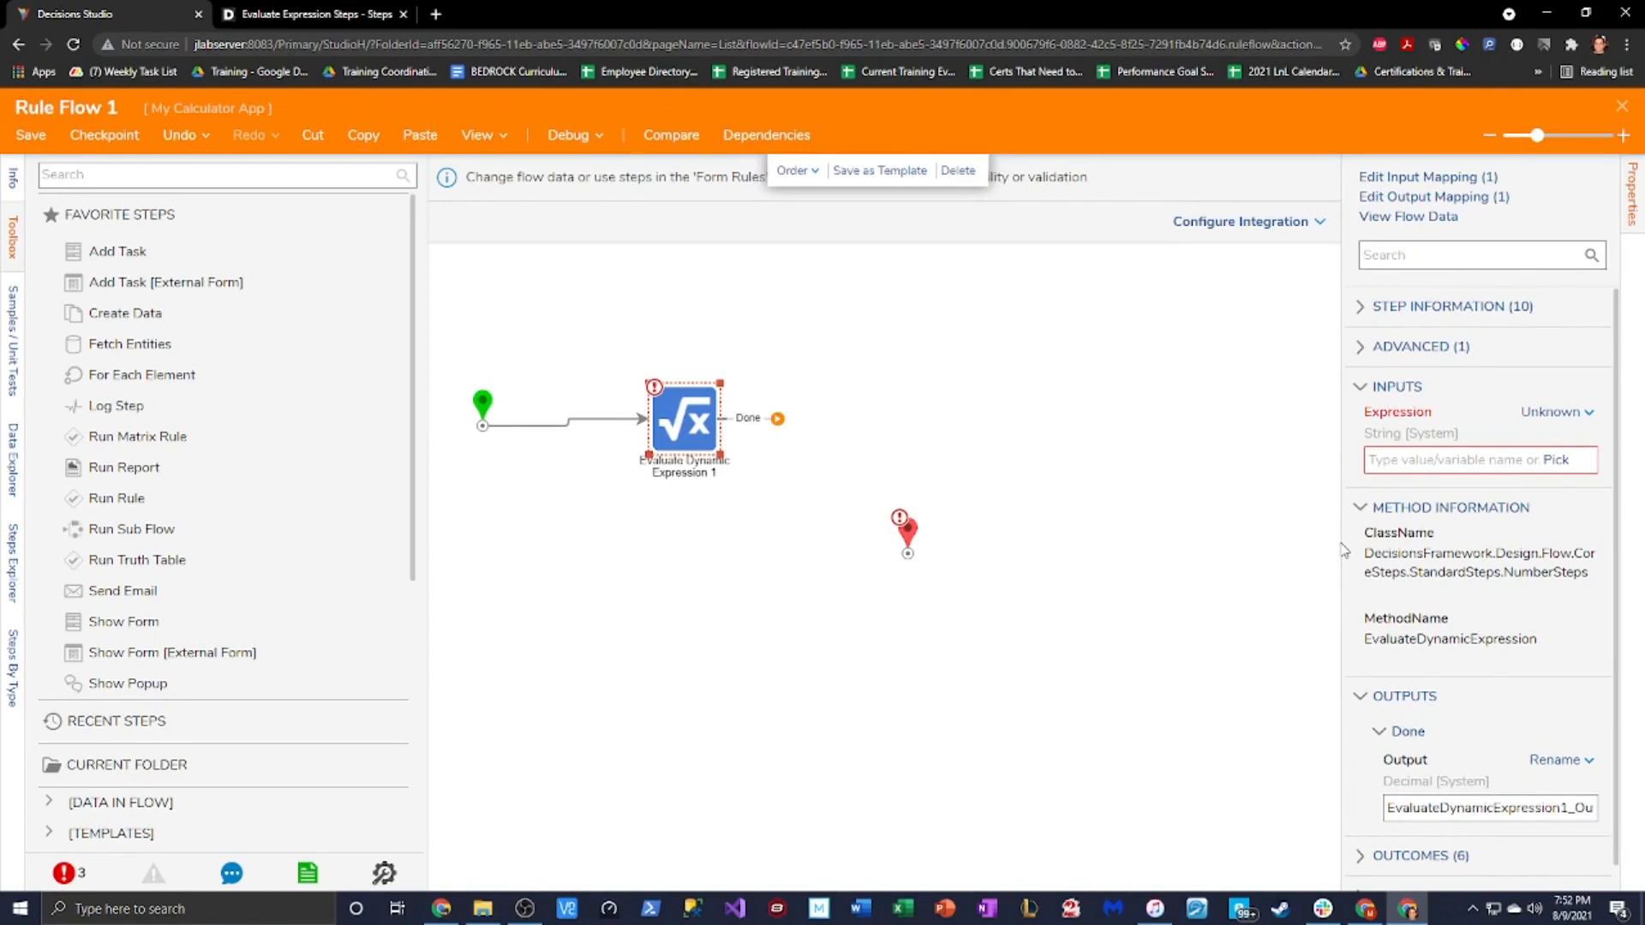
# Connect the expression step's Done output to End and set its Expression input to Select From Flow
pyautogui.moveTo(687, 451); pyautogui.dragTo(662, 452)
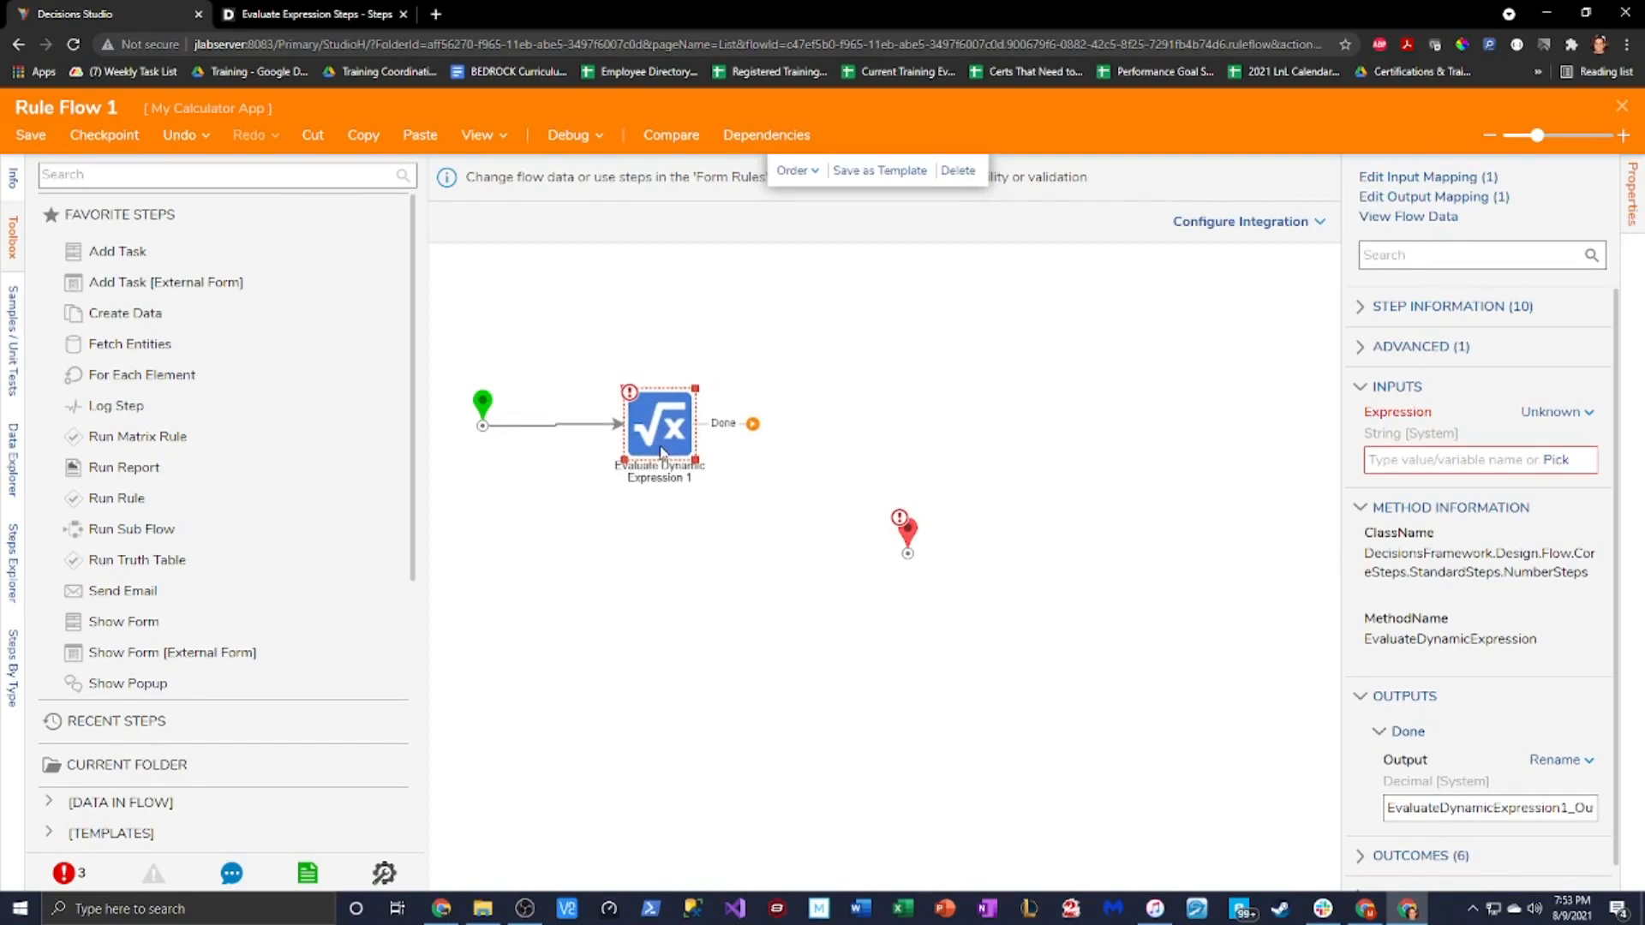
pyautogui.moveTo(906, 538); pyautogui.dragTo(859, 444)
pyautogui.moveTo(752, 424)
pyautogui.mouseDown()
pyautogui.moveTo(792, 451)
pyautogui.moveTo(860, 454)
pyautogui.moveTo(850, 419)
pyautogui.moveTo(812, 399)
pyautogui.mouseUp()
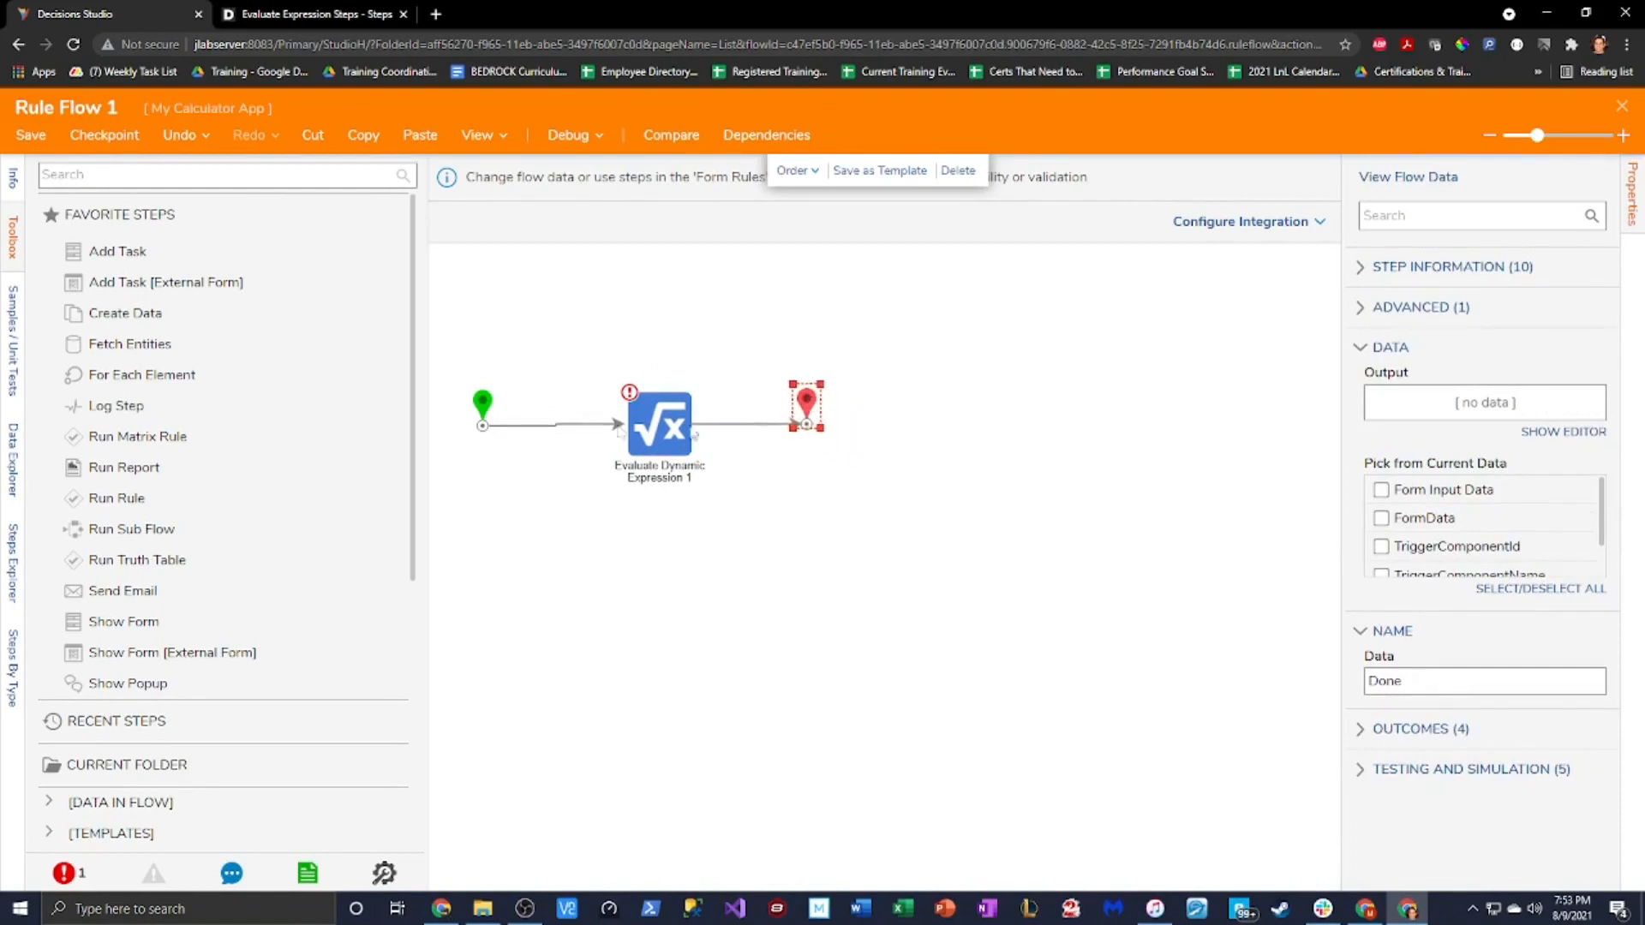
pyautogui.moveTo(480, 402); pyautogui.dragTo(495, 403)
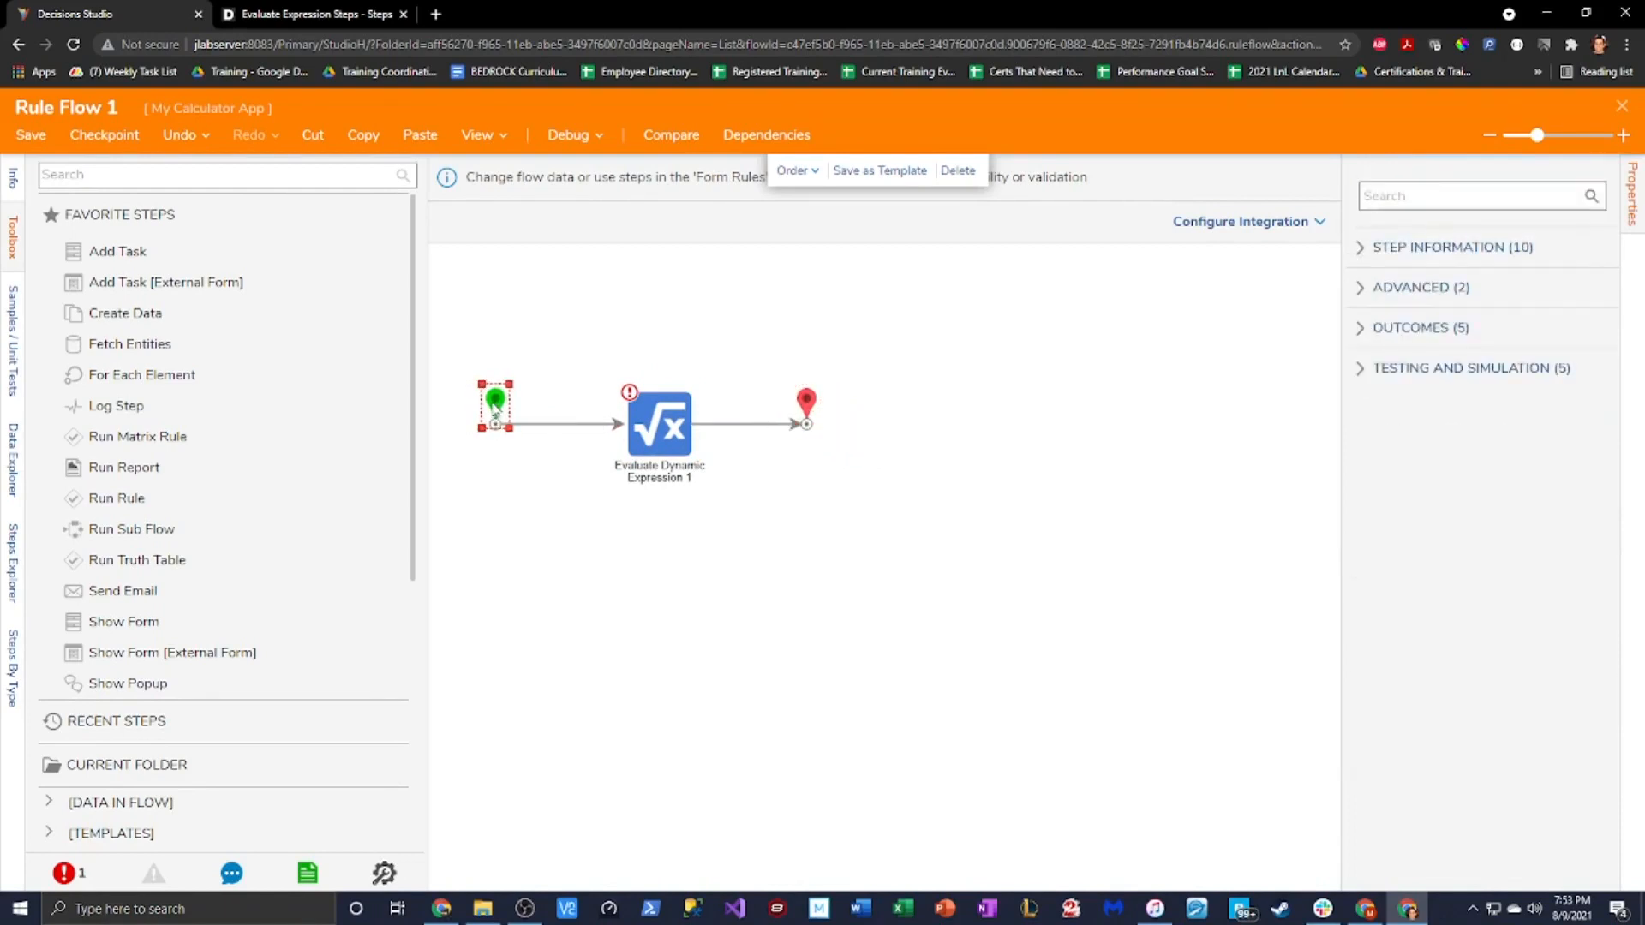
pyautogui.click(655, 437)
pyautogui.click(1542, 412)
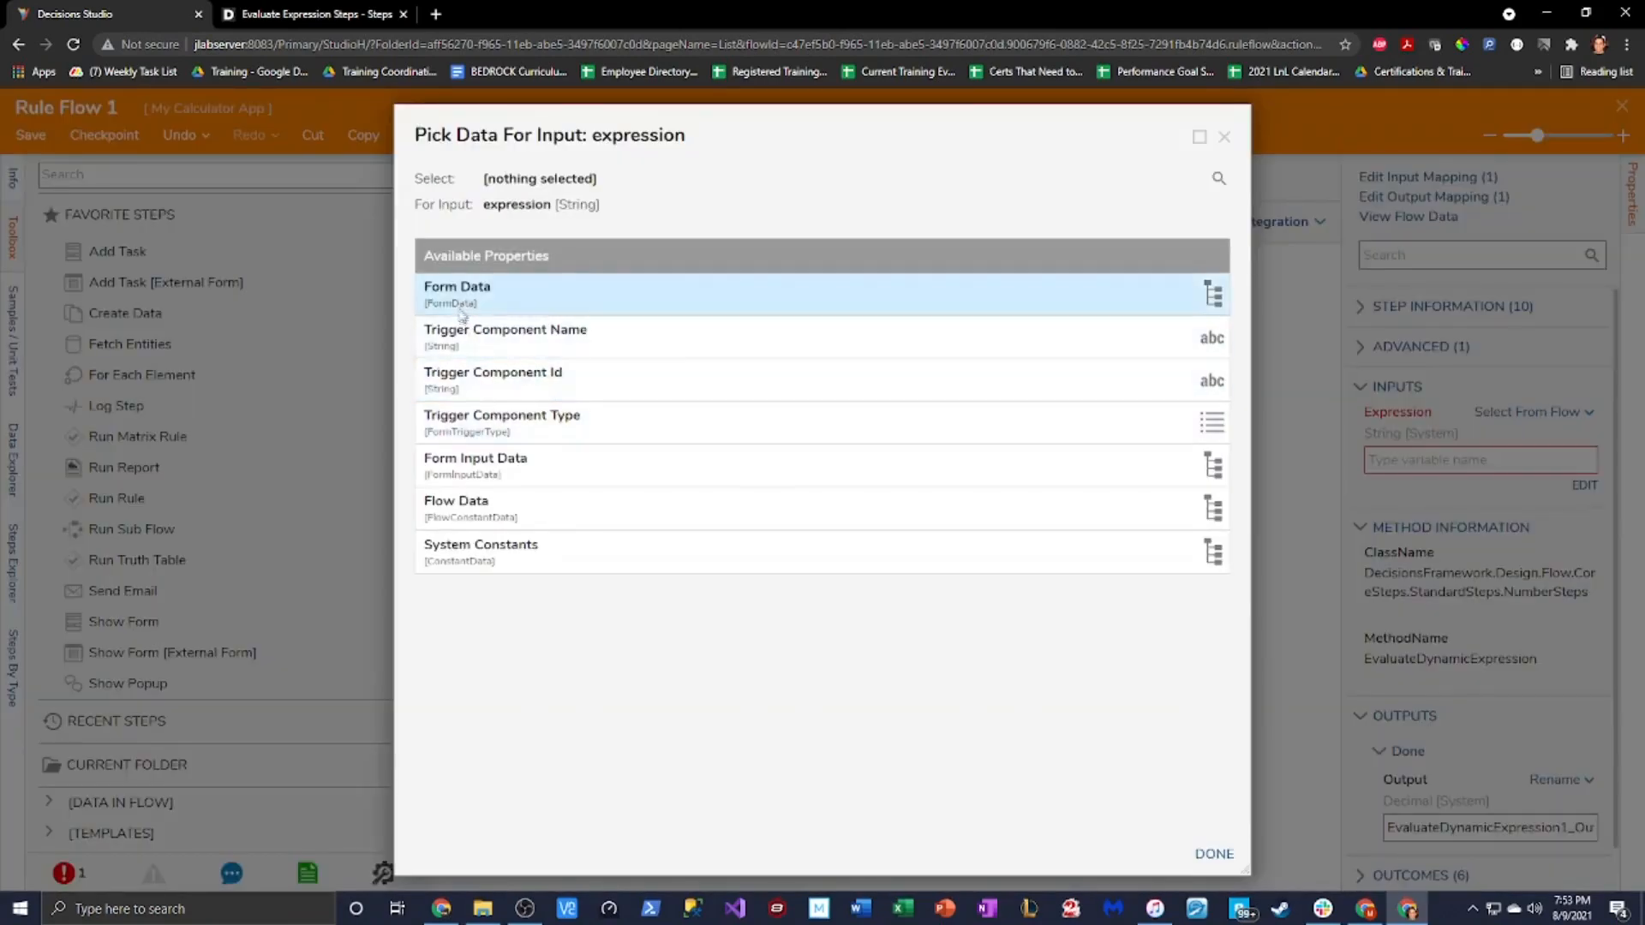
# Use the Form Data TextArea's Value as the step's Expression input
pyautogui.click(462, 307)
pyautogui.scroll(-2, 690, 738)
pyautogui.scroll(-3, 698, 746)
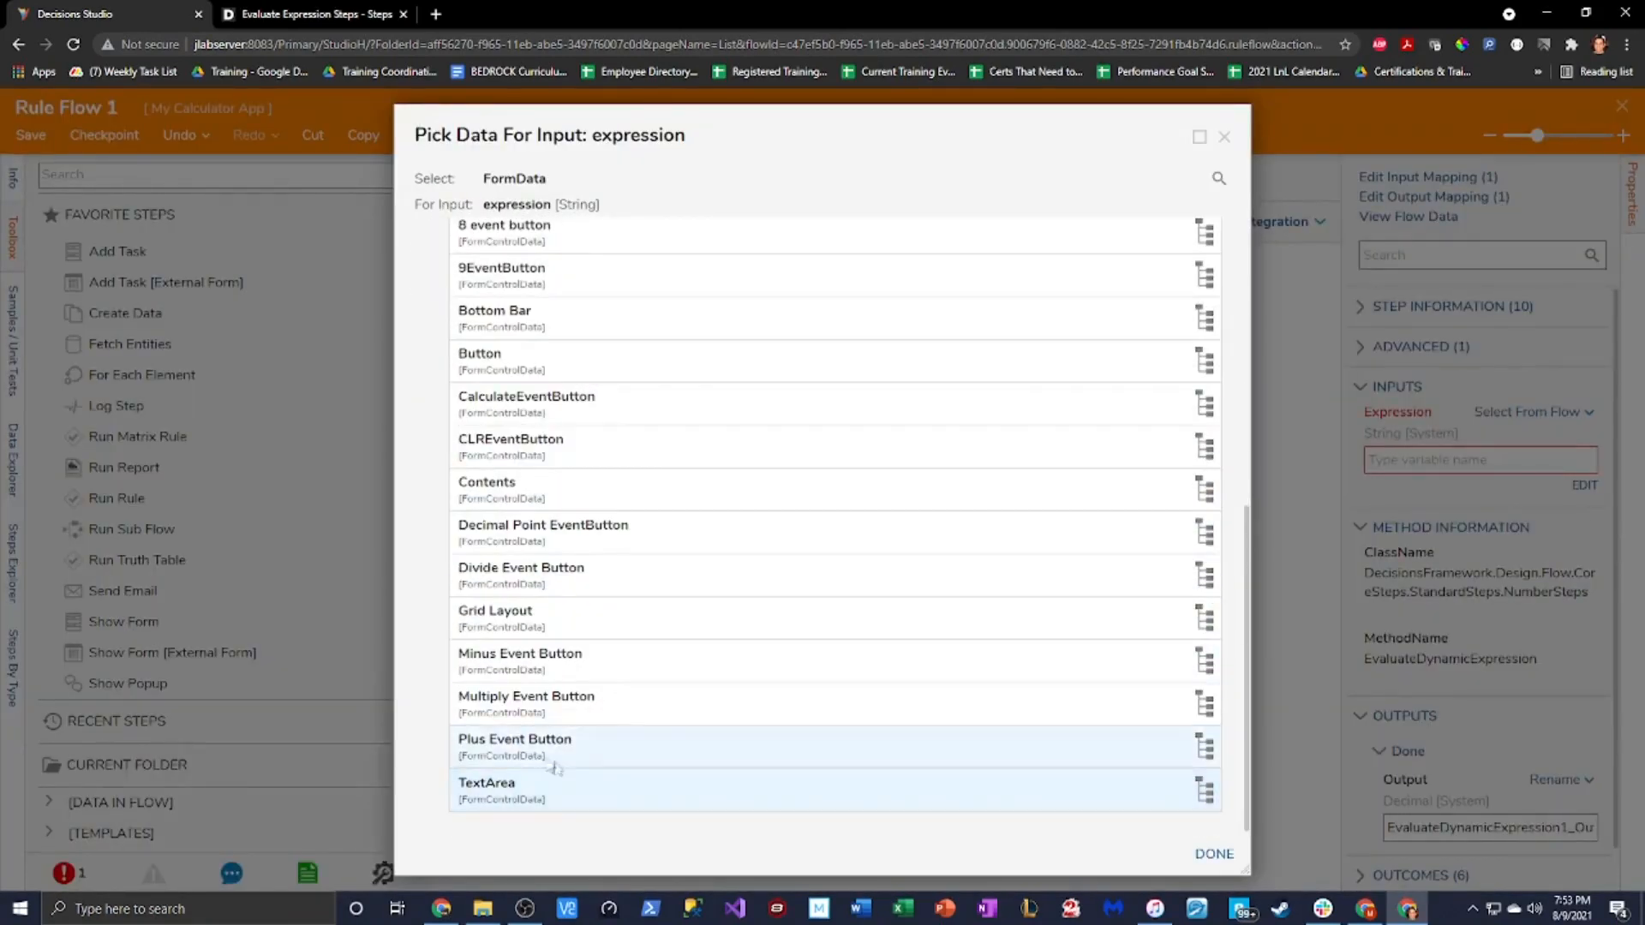
pyautogui.click(578, 779)
pyautogui.click(591, 604)
pyautogui.click(1214, 854)
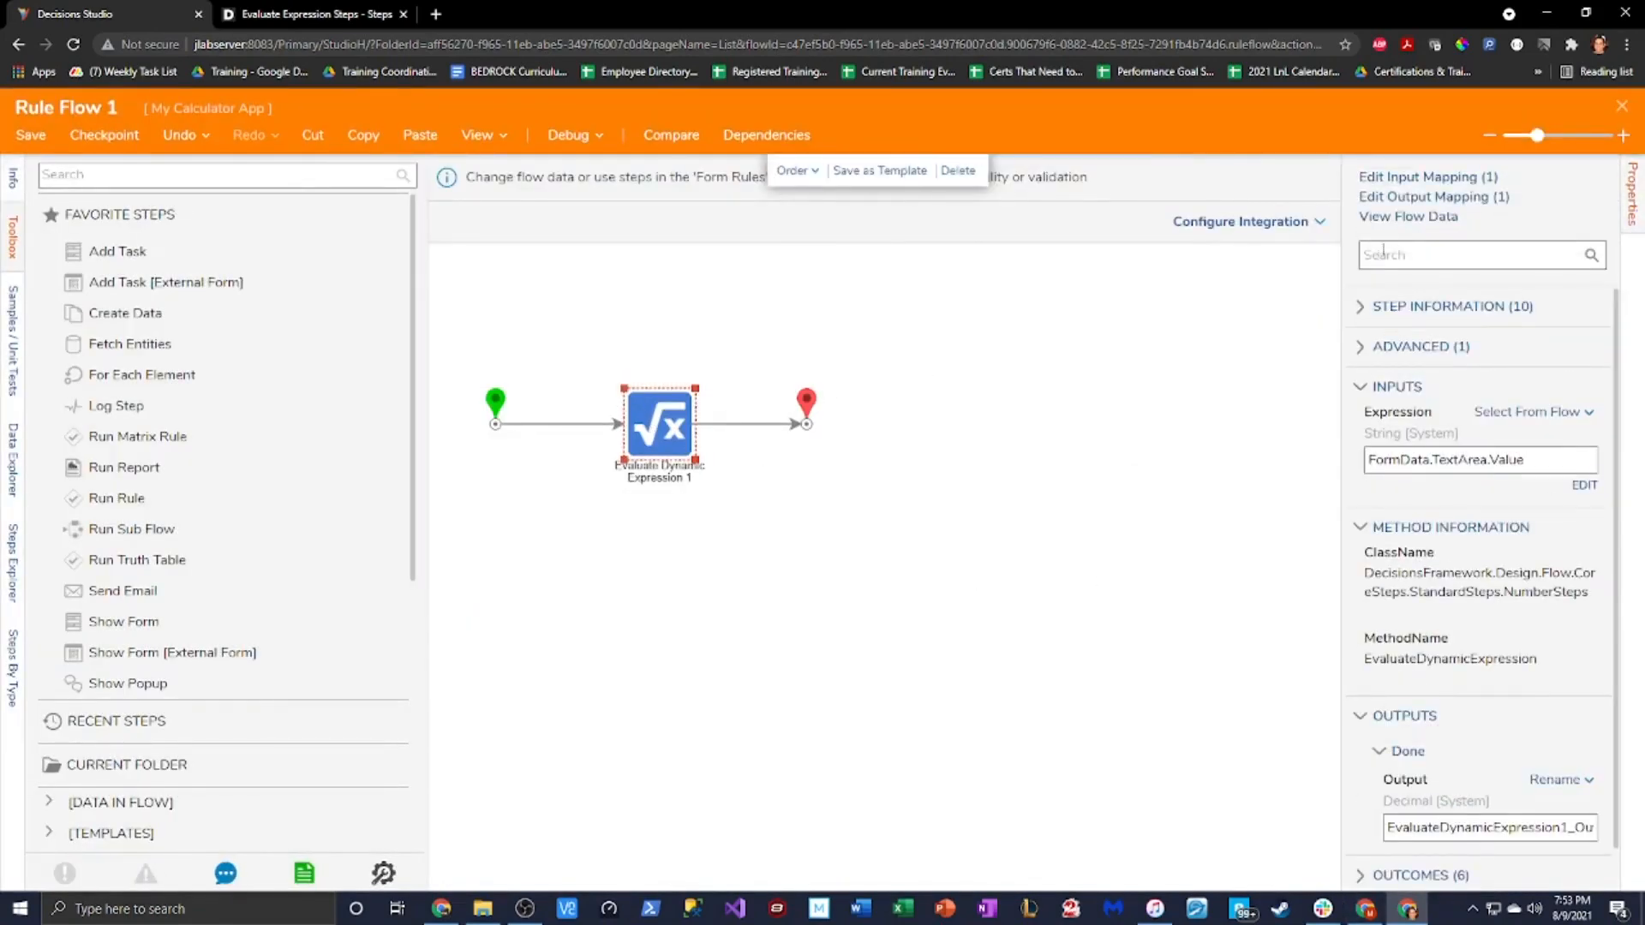
# Map the step's Output to the TextArea's Value and nudge the End step right
pyautogui.click(1422, 198)
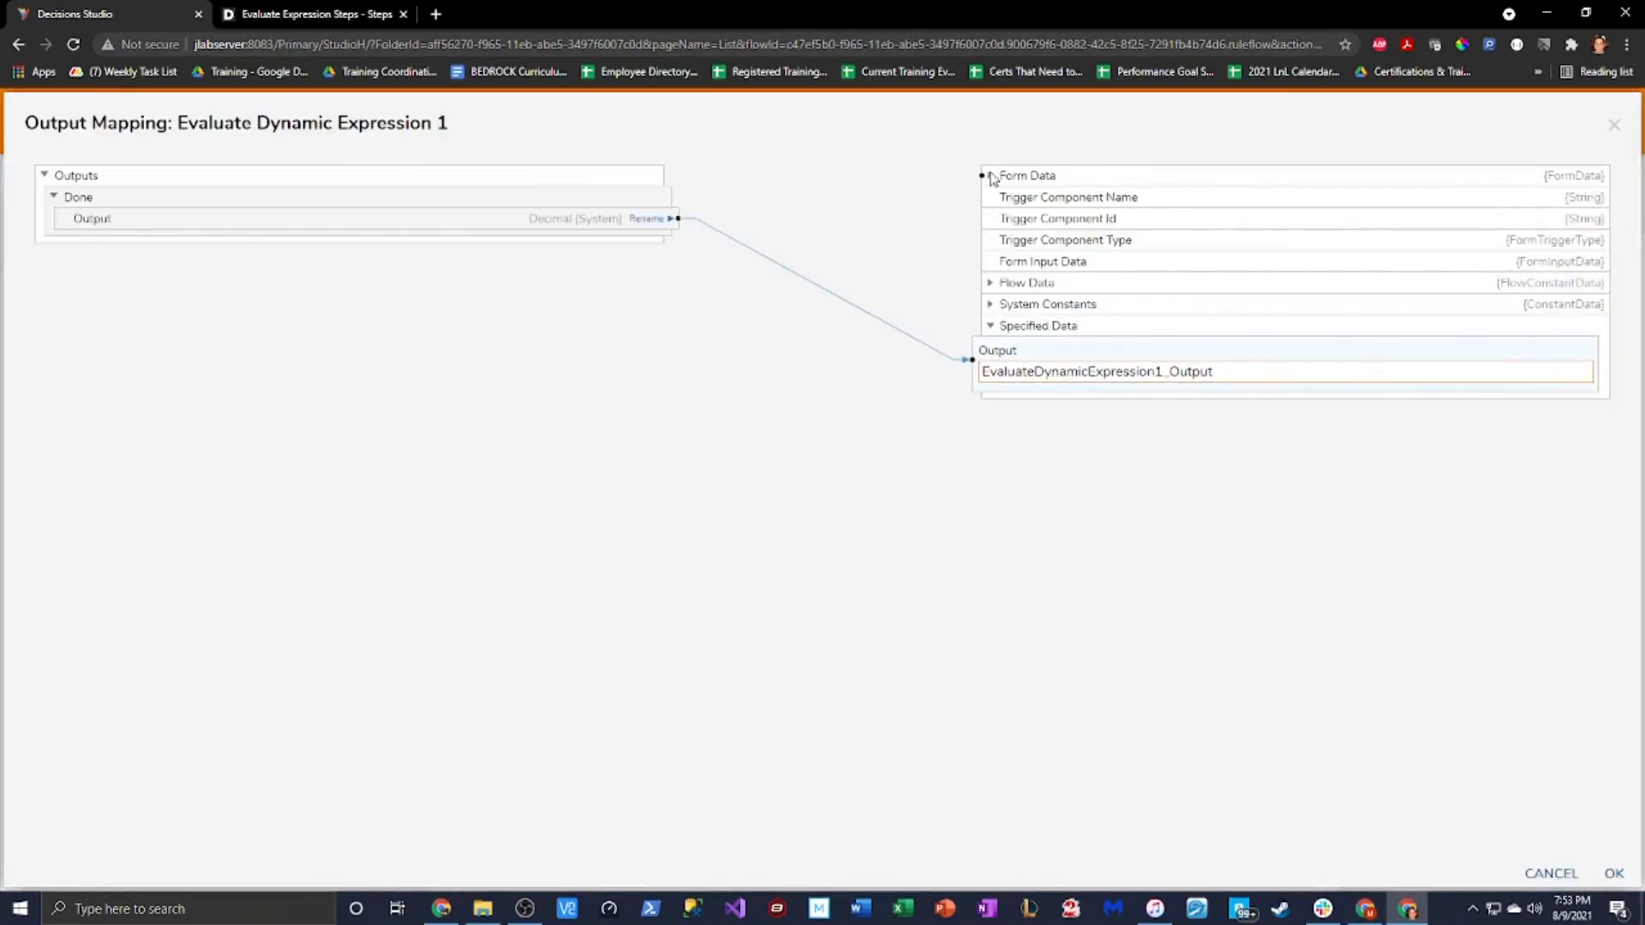
pyautogui.click(991, 175)
pyautogui.click(979, 669)
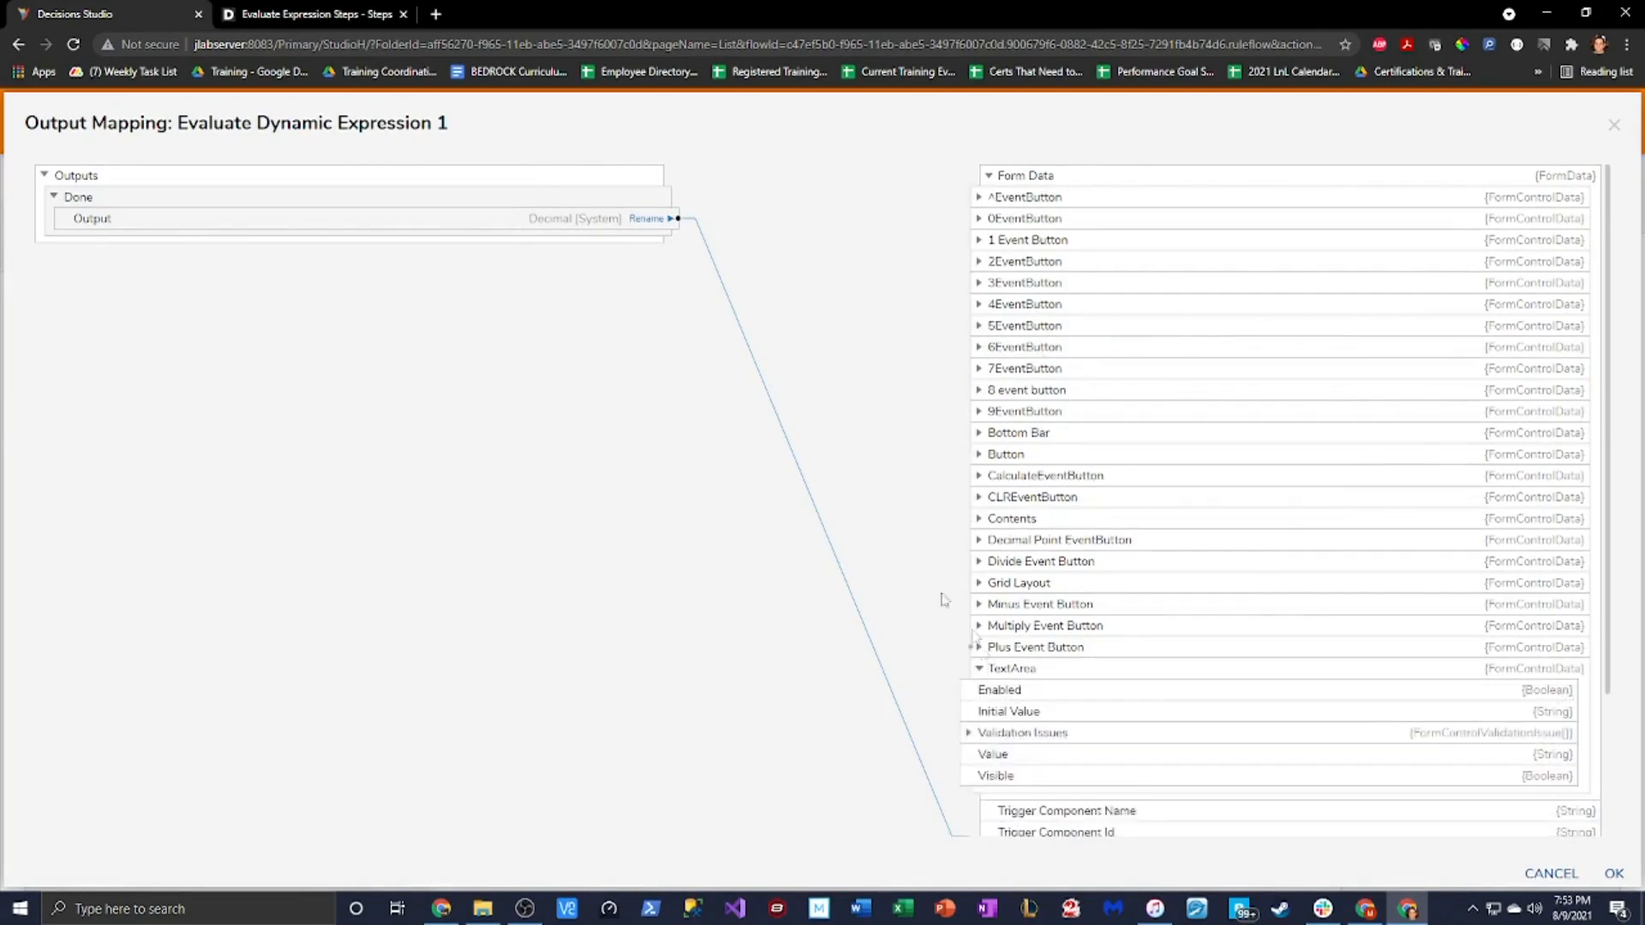
pyautogui.moveTo(678, 218); pyautogui.dragTo(970, 760)
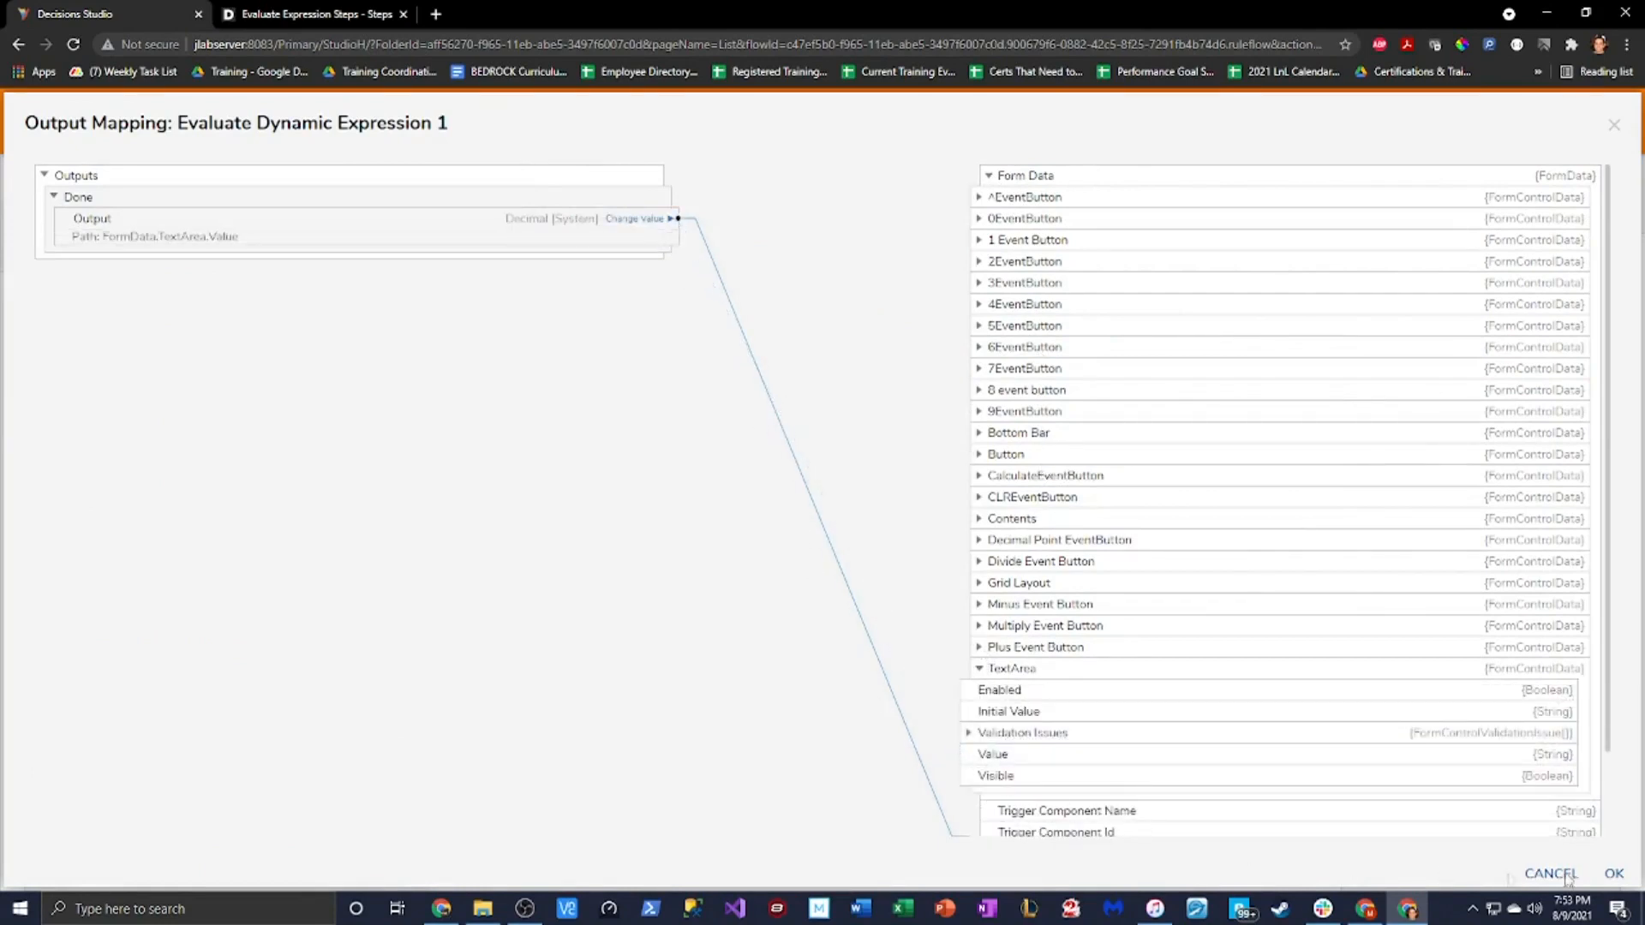
pyautogui.click(1614, 873)
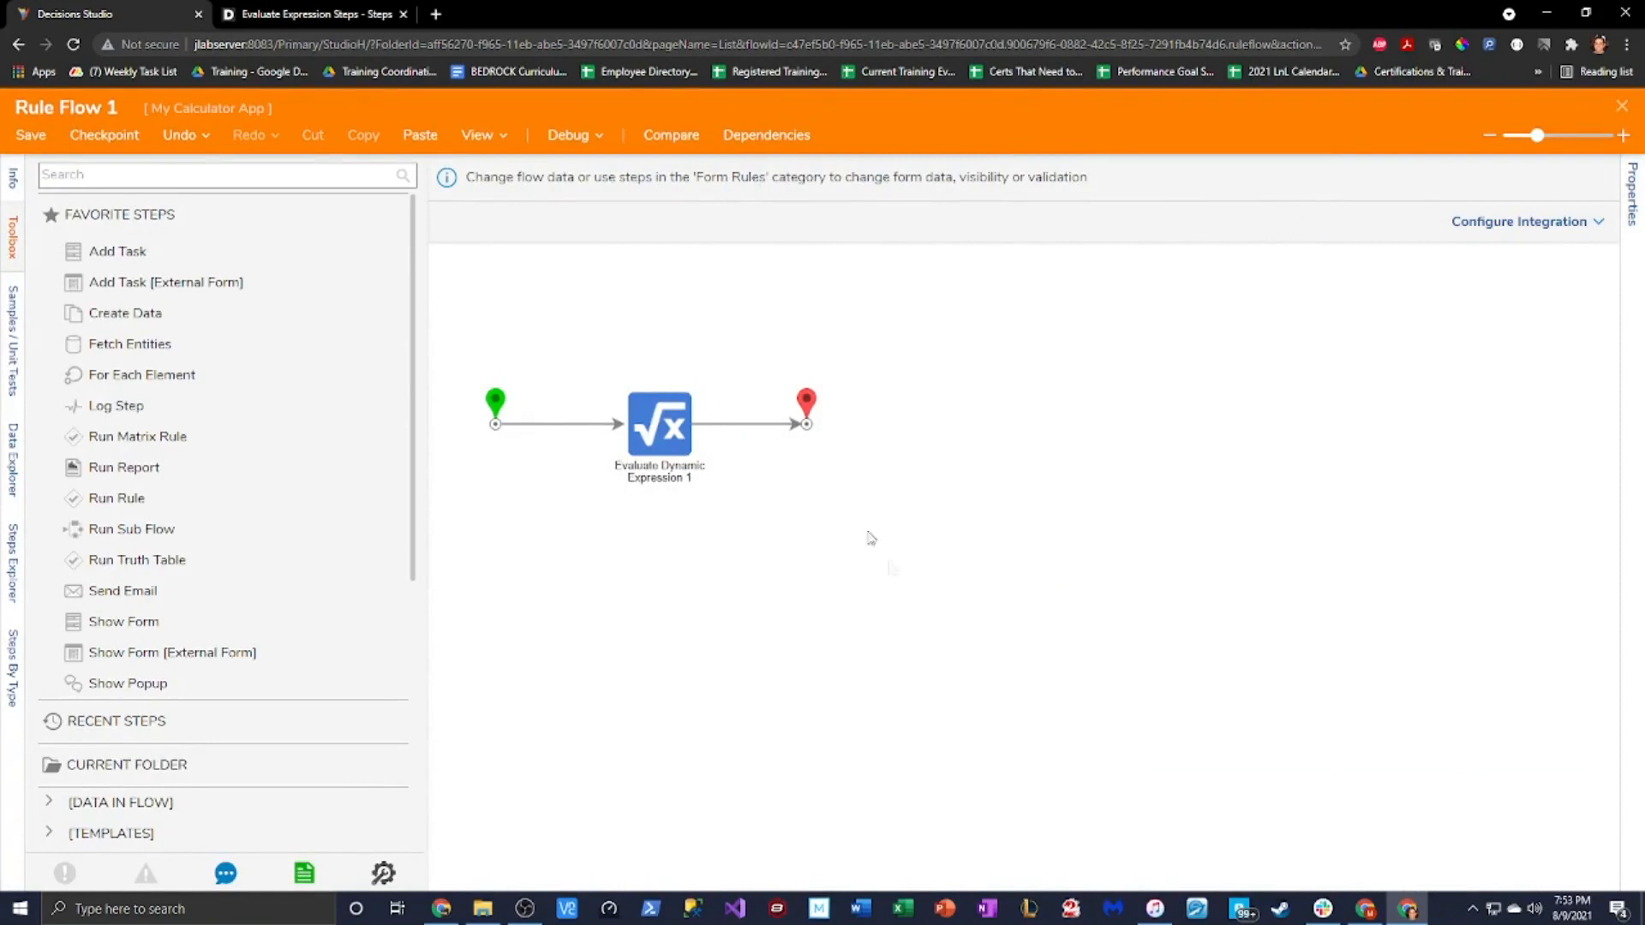
pyautogui.moveTo(805, 407); pyautogui.dragTo(842, 407)
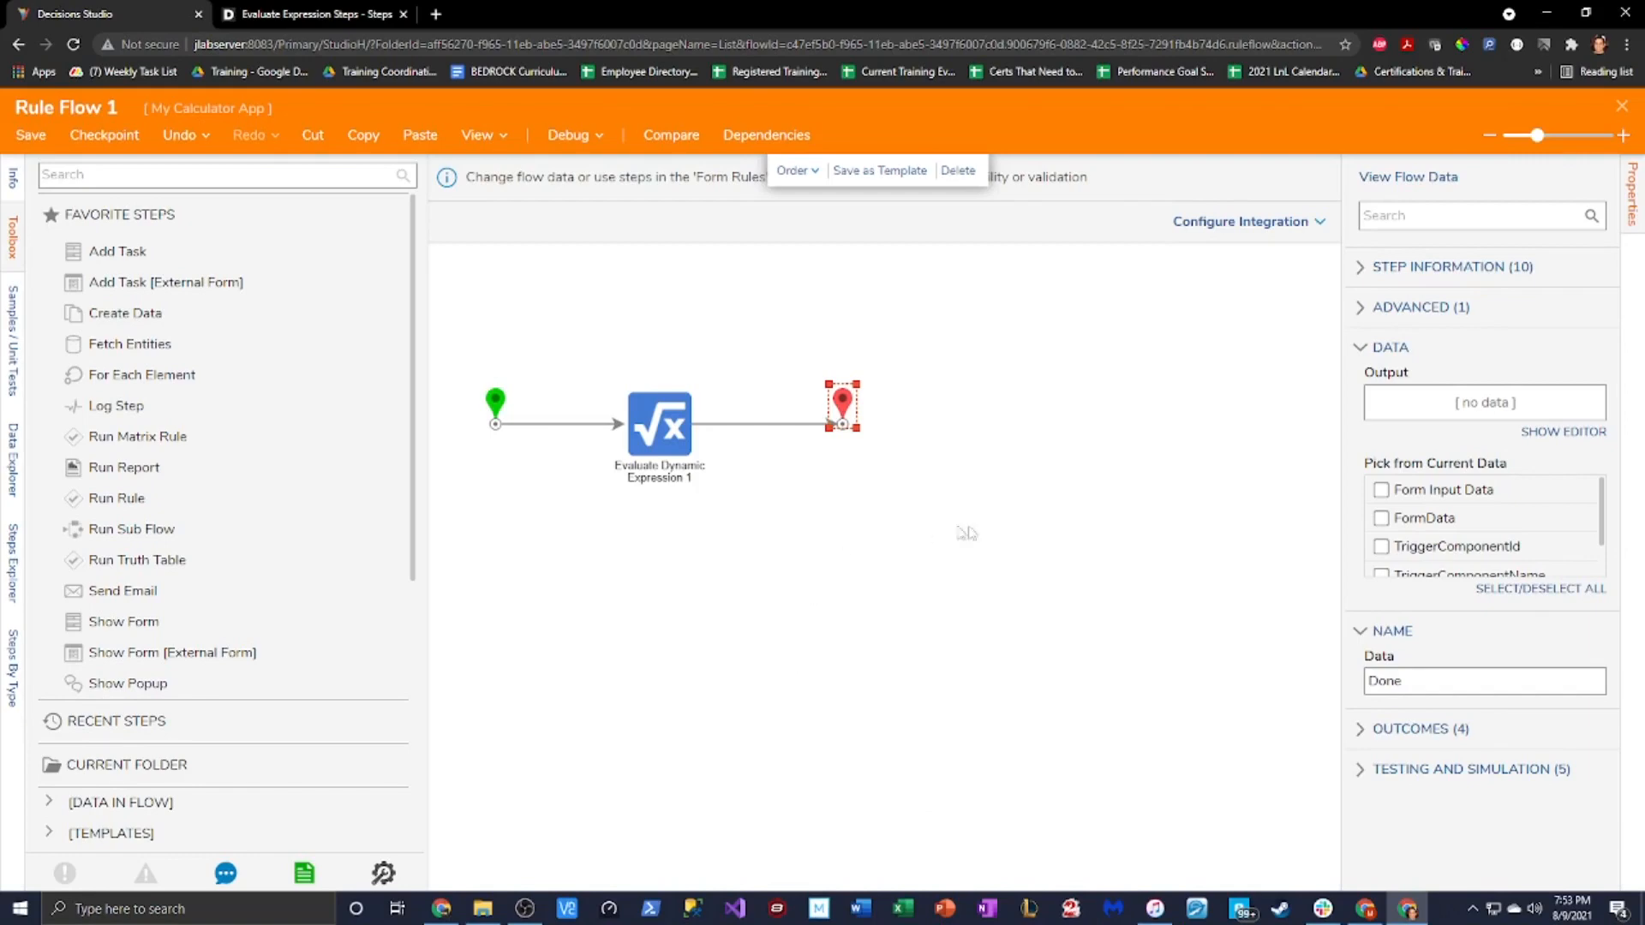
# Save and close the Calculate rule flow, then confirm it as an active form flow
pyautogui.click(961, 533)
pyautogui.click(677, 415)
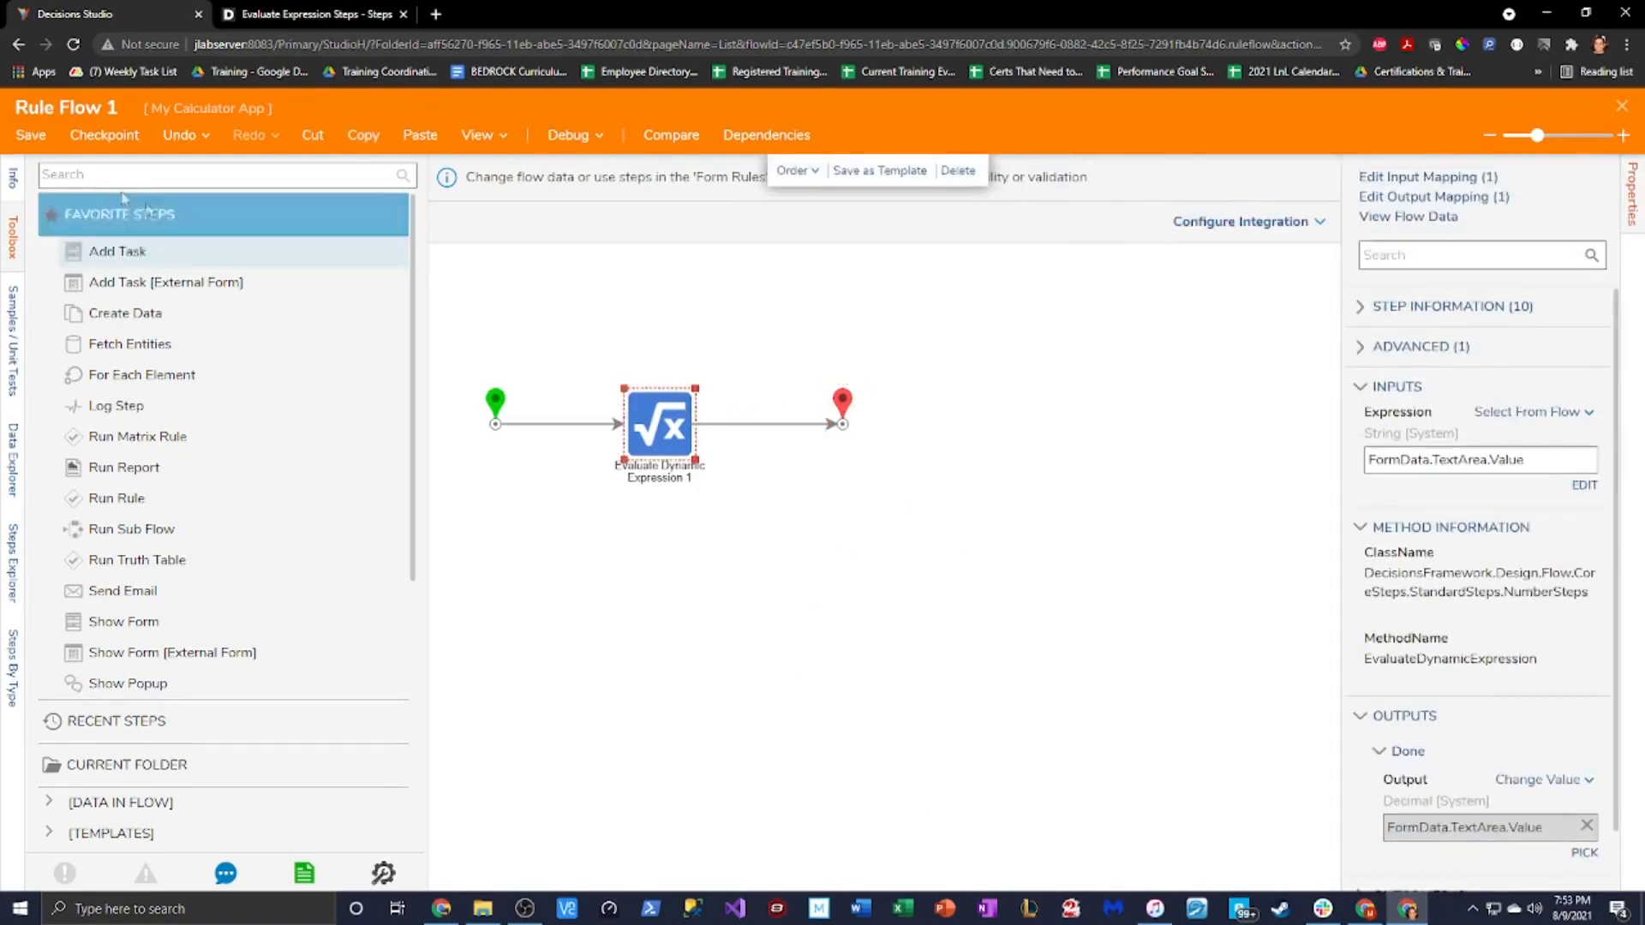
pyautogui.click(34, 140)
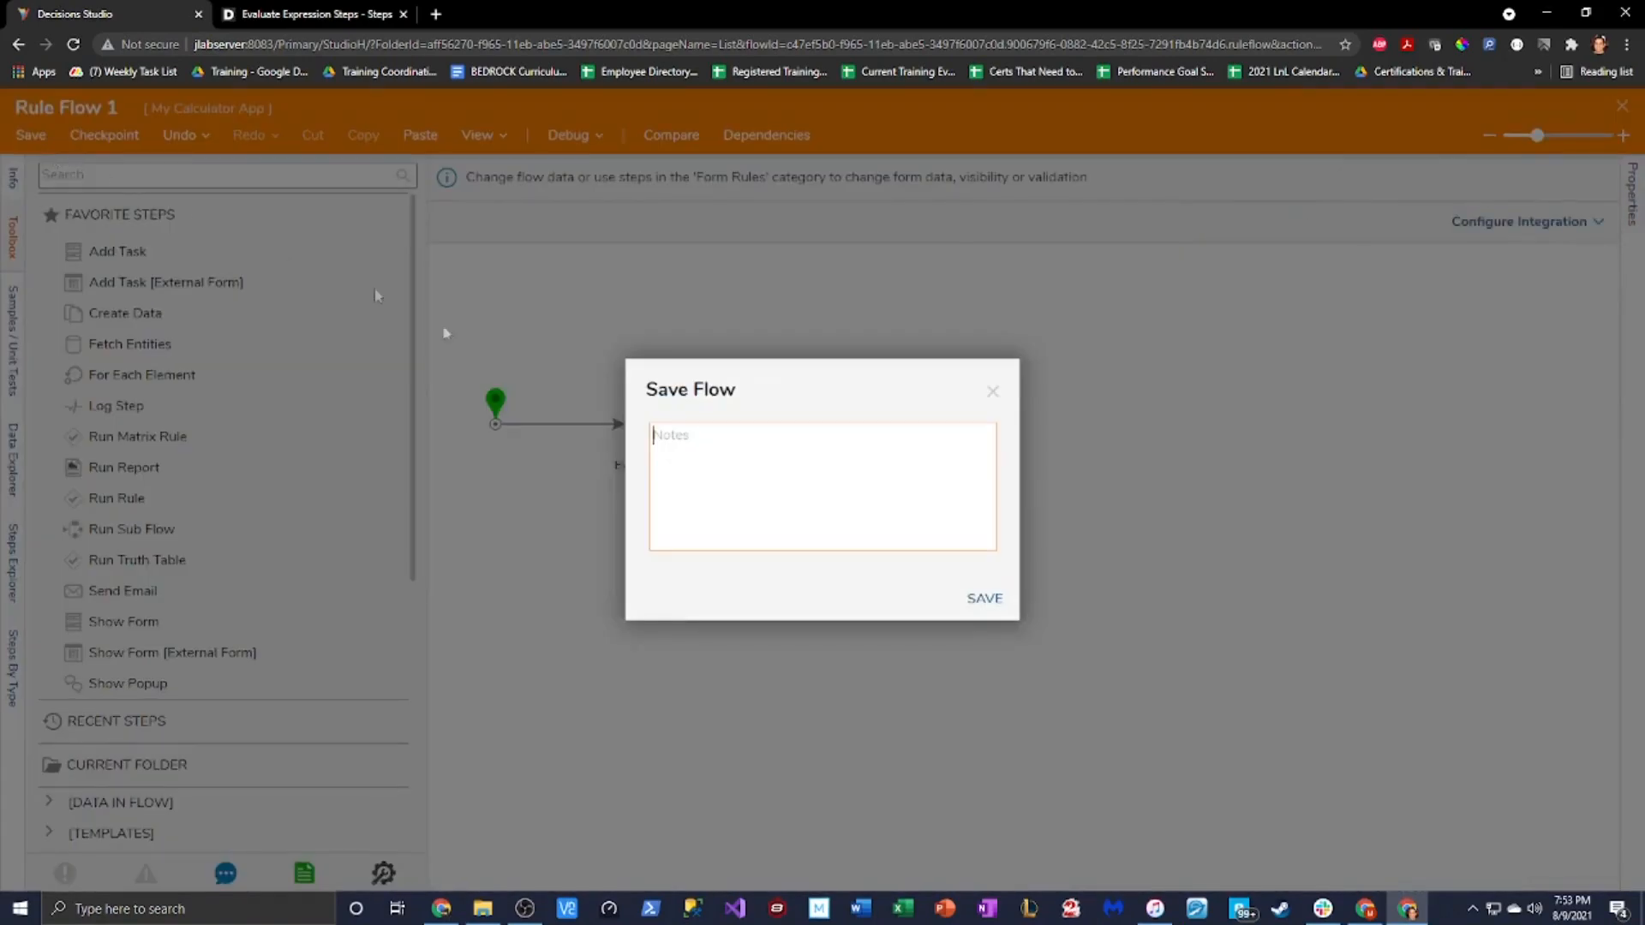
pyautogui.click(983, 597)
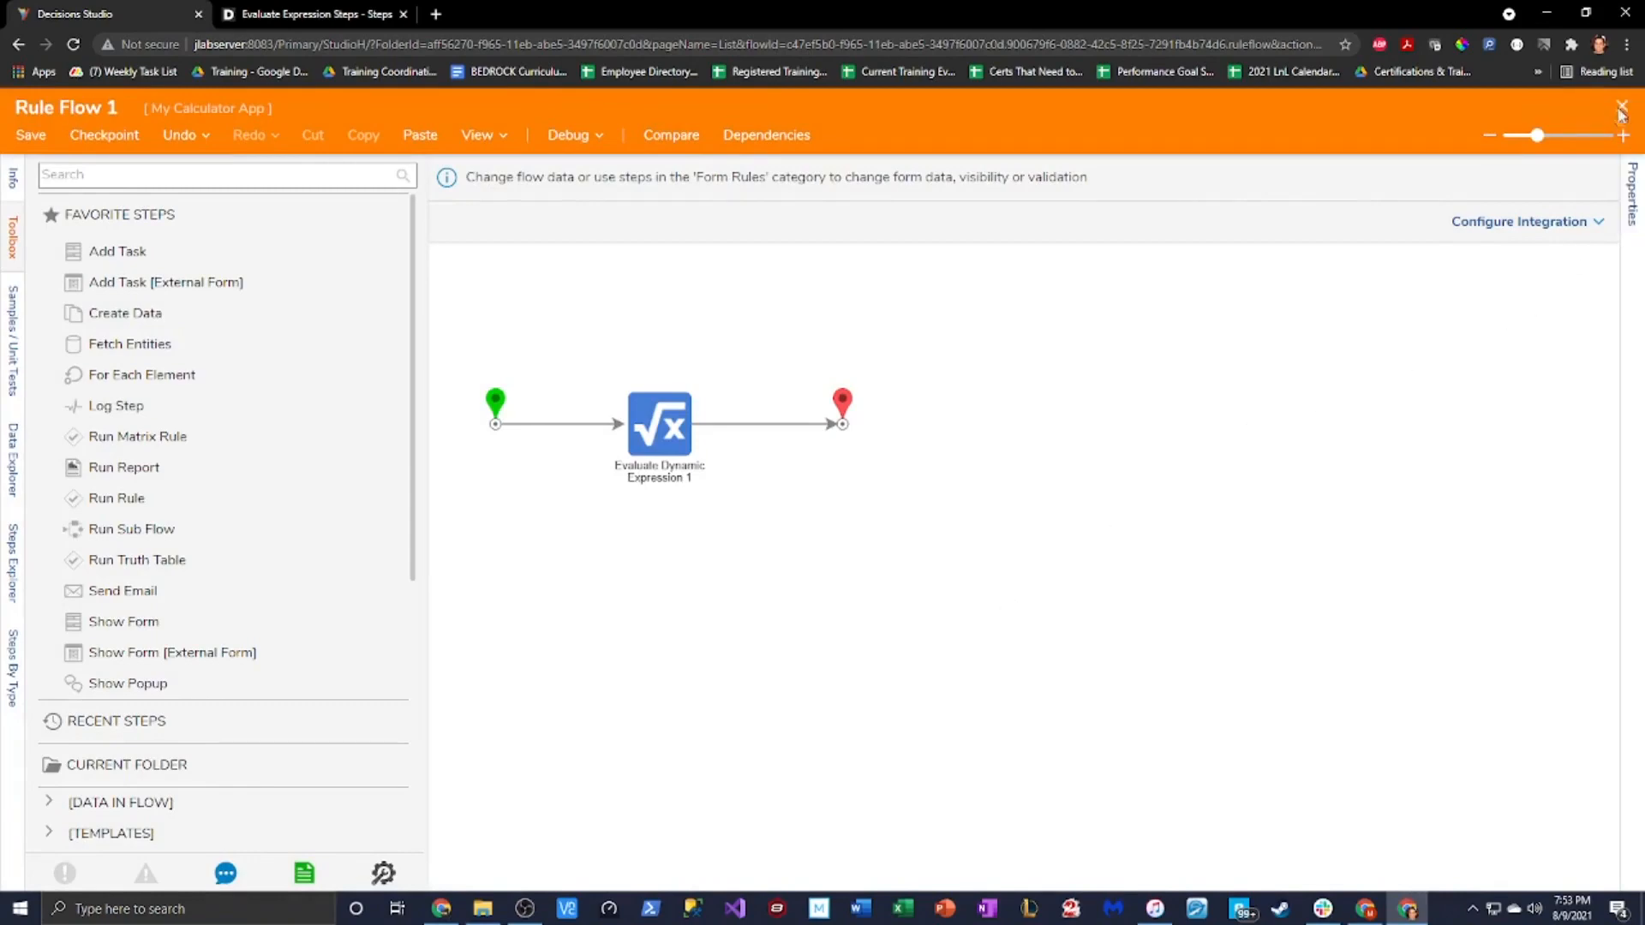
pyautogui.click(1621, 107)
pyautogui.click(1038, 768)
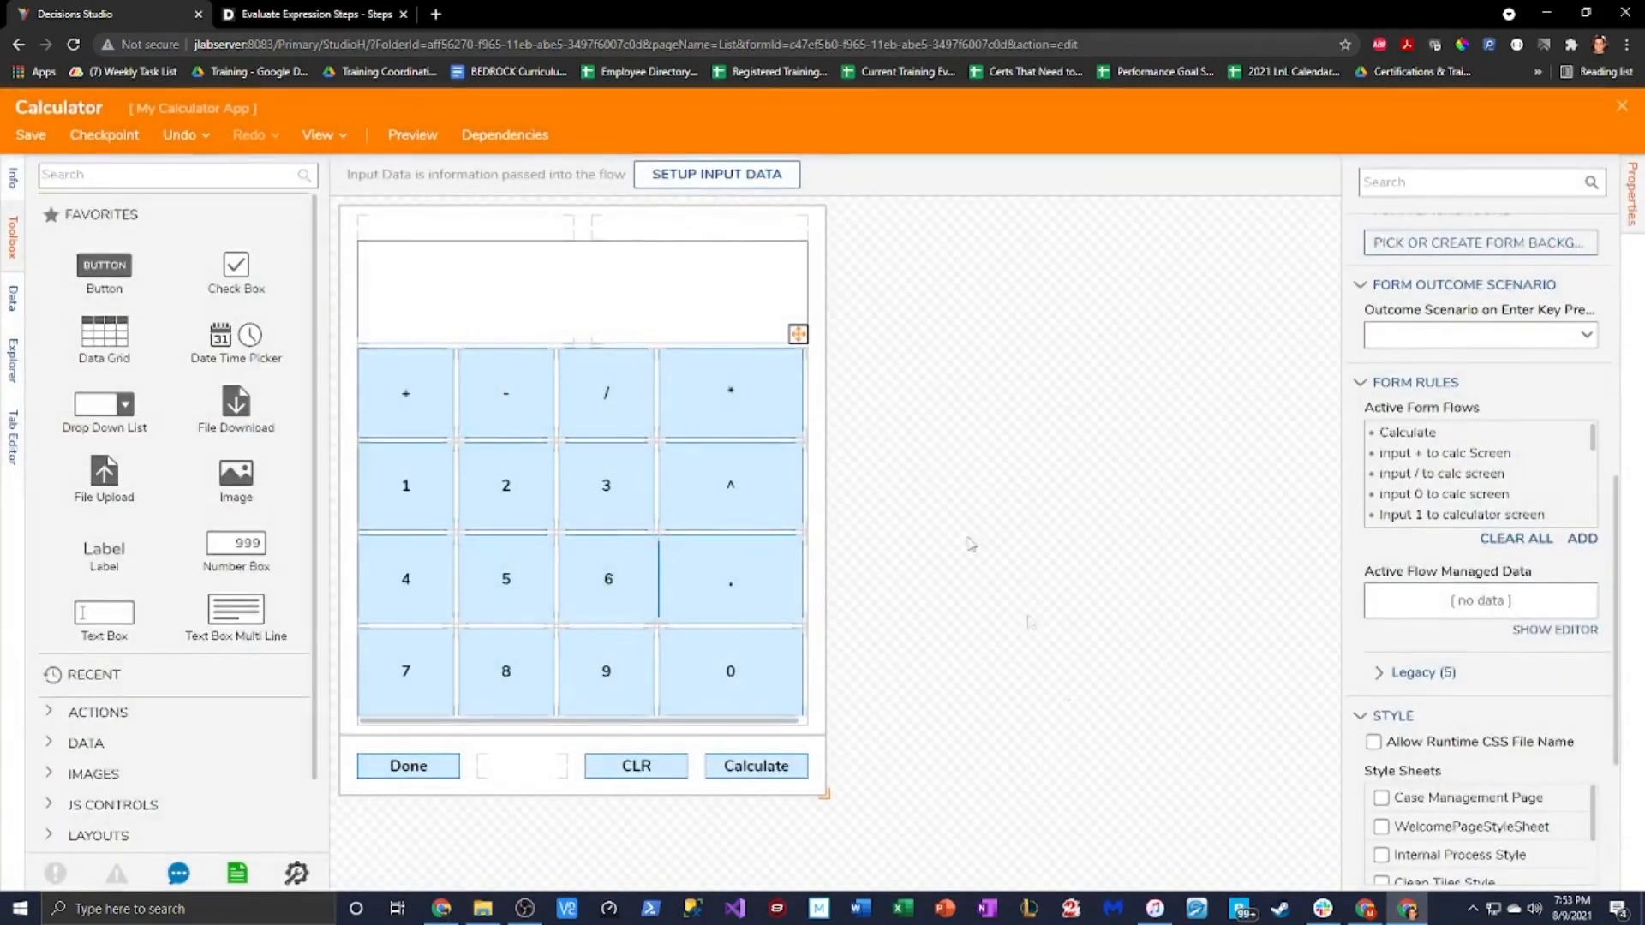
# Save and close the Calculator form, then start debugging Run Calculator
pyautogui.click(1619, 109)
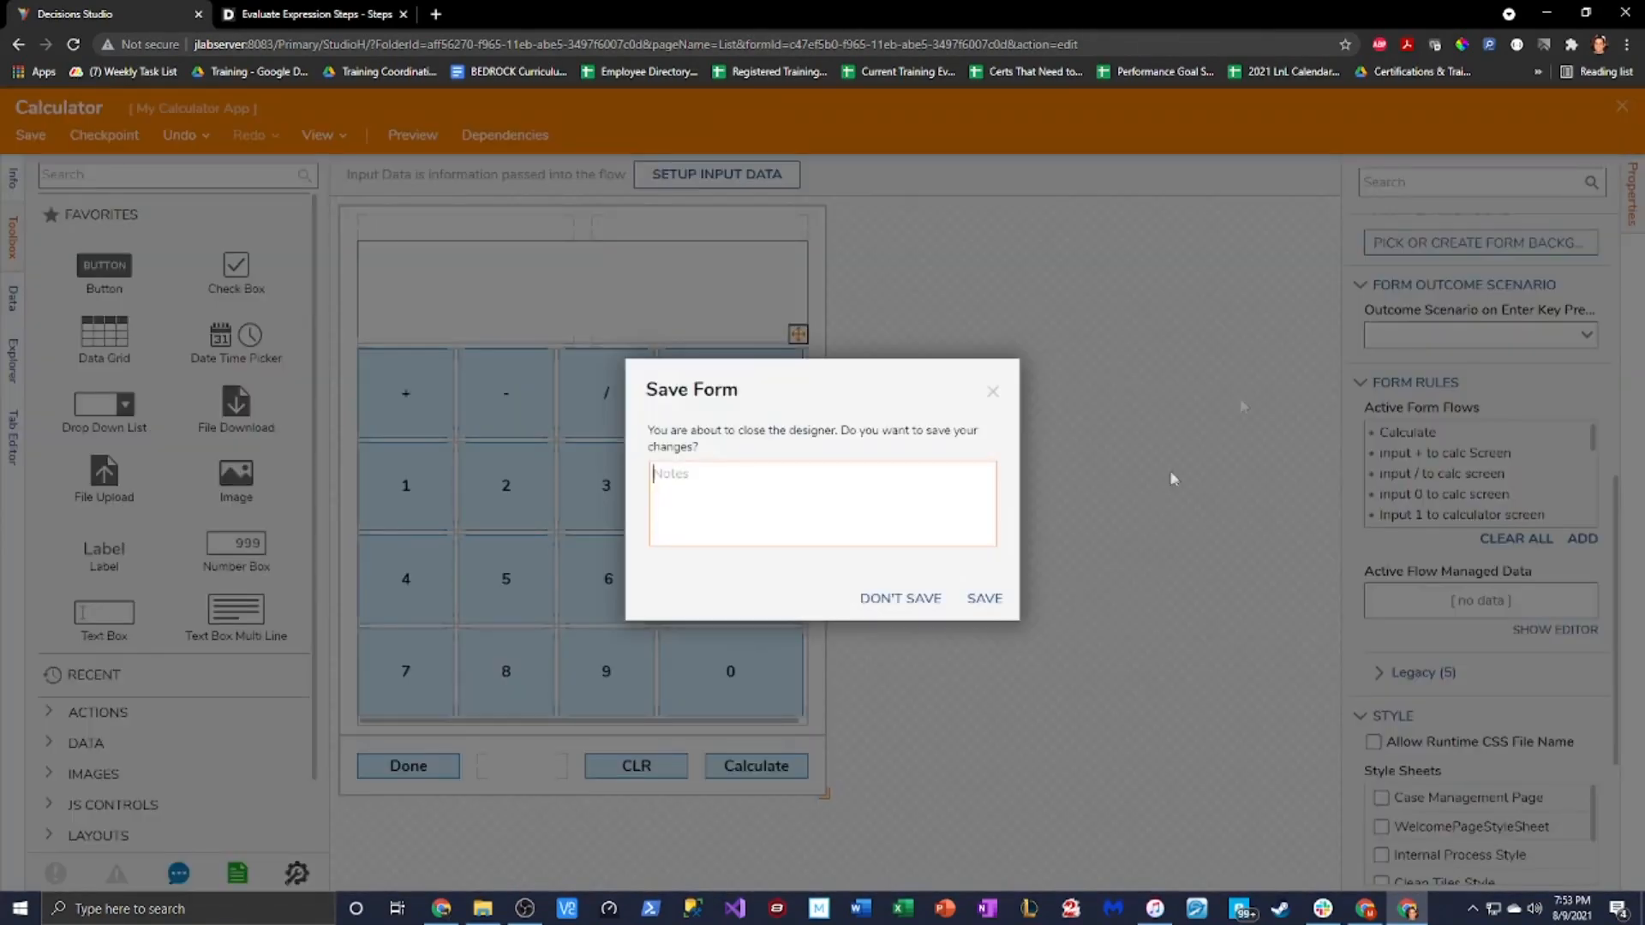
pyautogui.click(1010, 600)
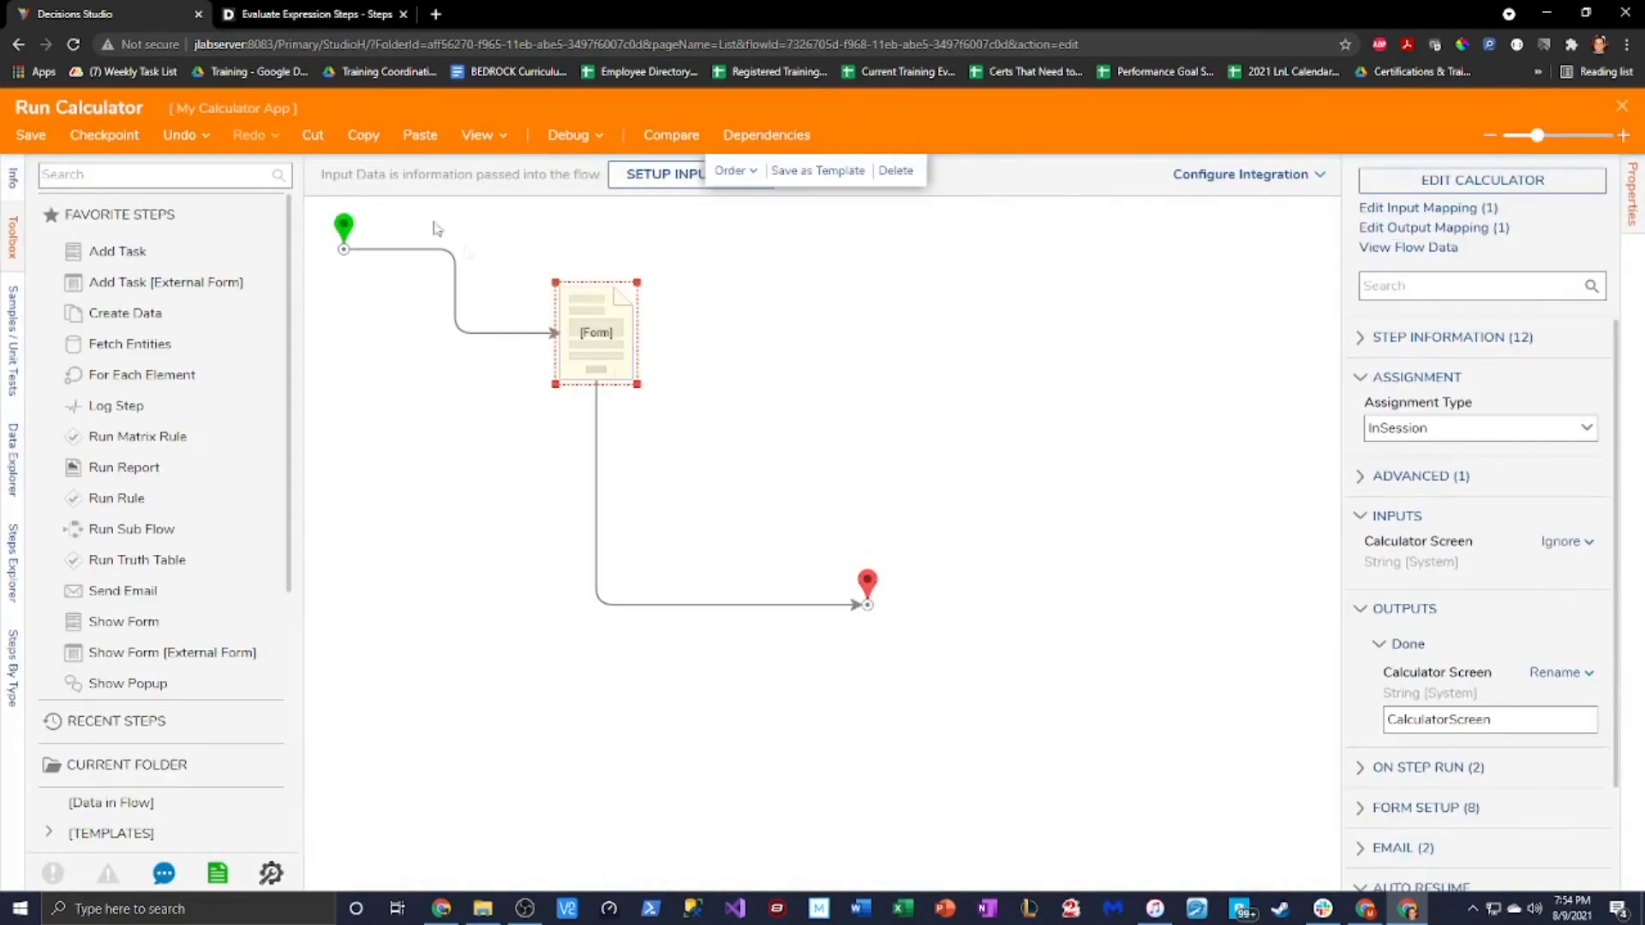
pyautogui.click(561, 139)
pyautogui.click(840, 400)
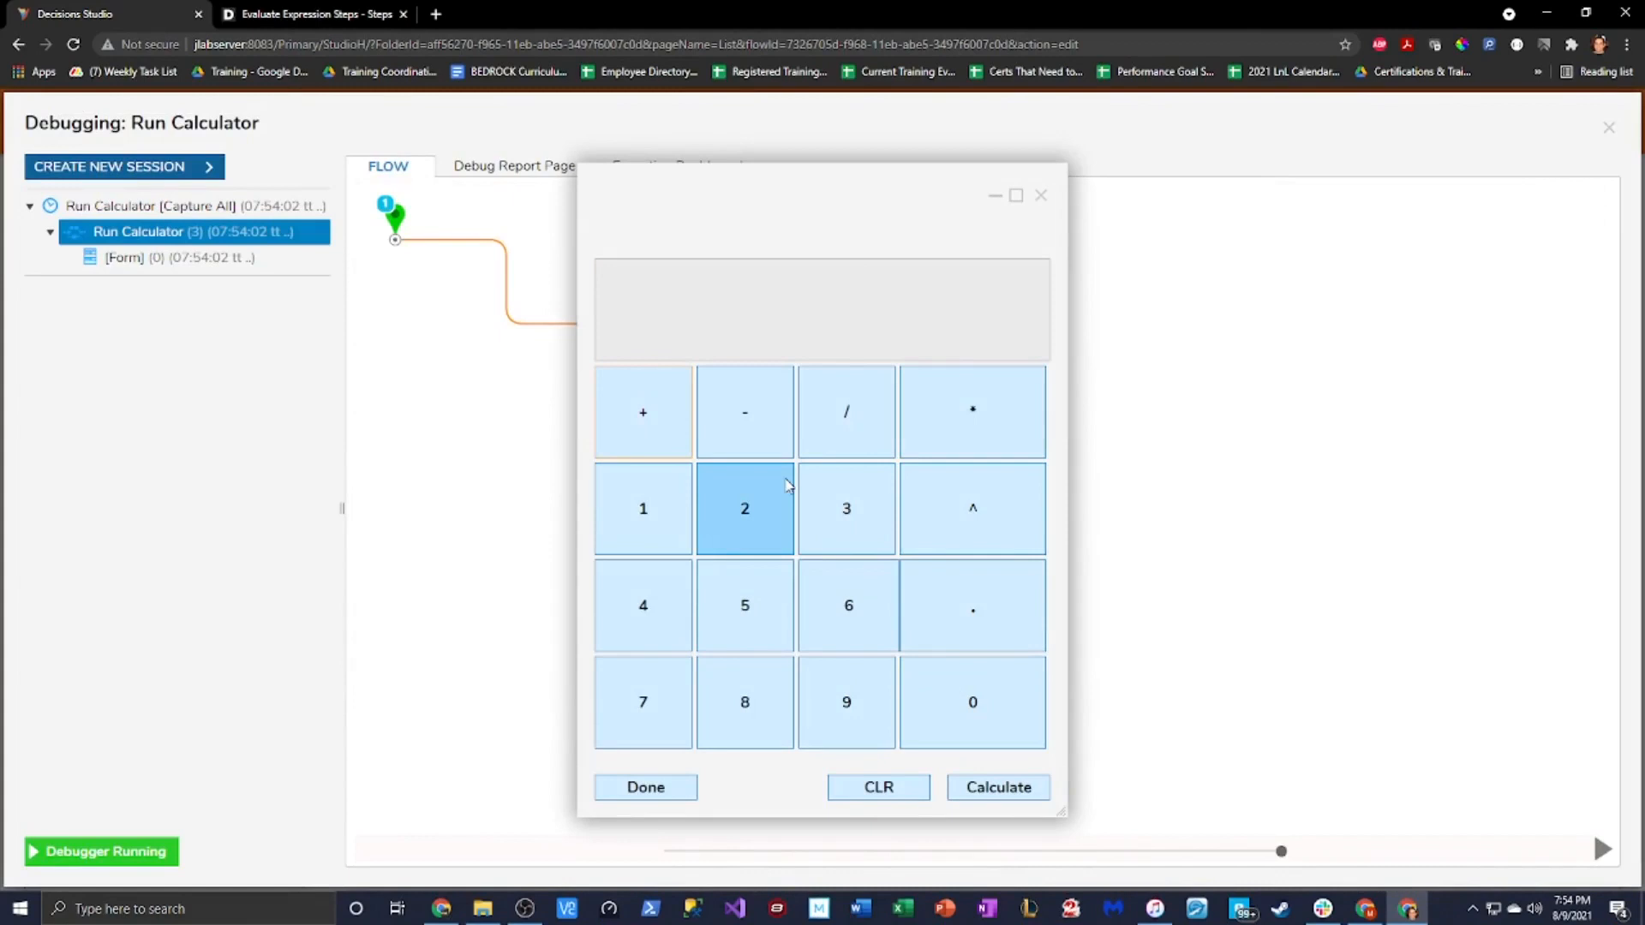
# Evaluate 1+1 to get 2, then 2+6*9 to get 56
pyautogui.click(642, 508)
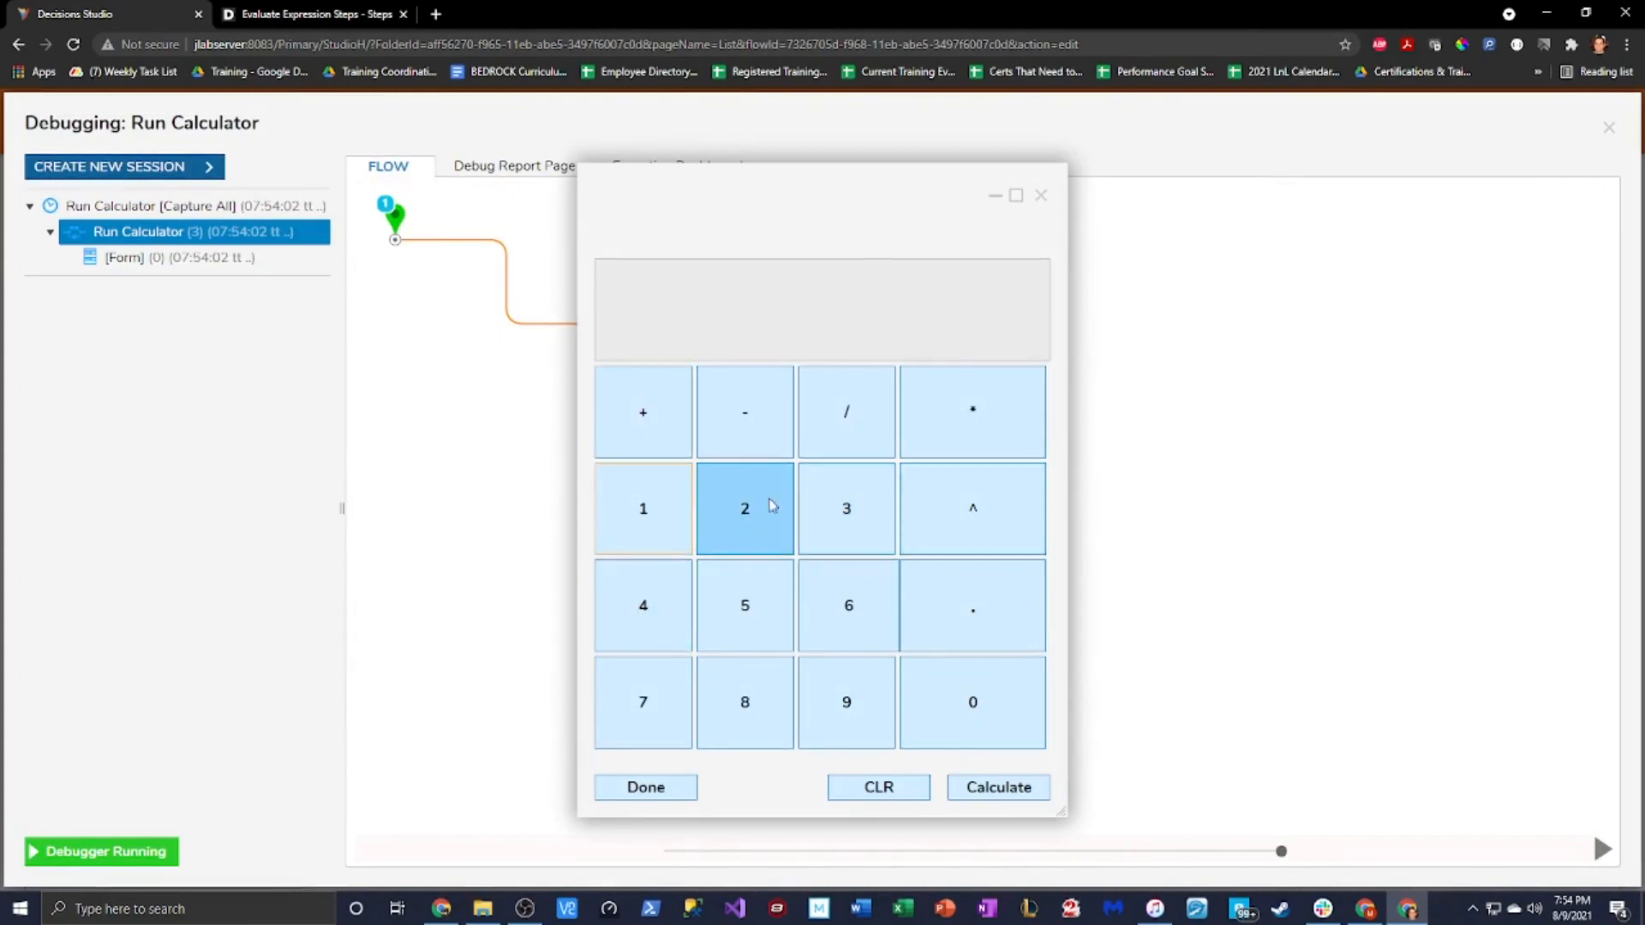
pyautogui.click(642, 412)
pyautogui.click(643, 508)
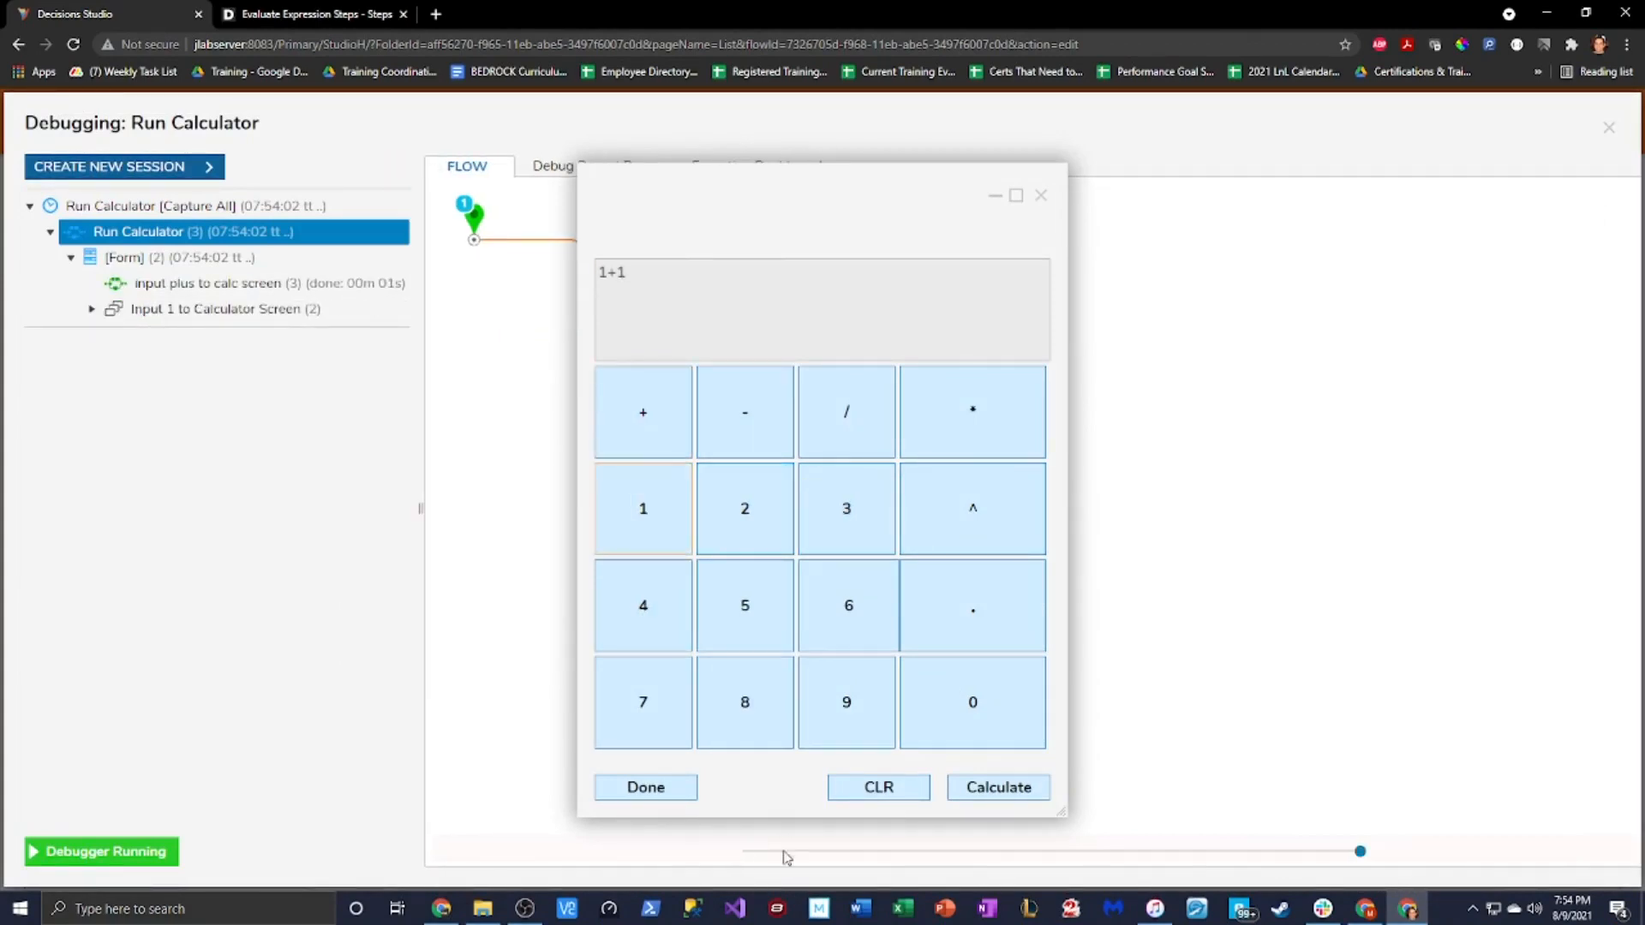
pyautogui.click(1012, 793)
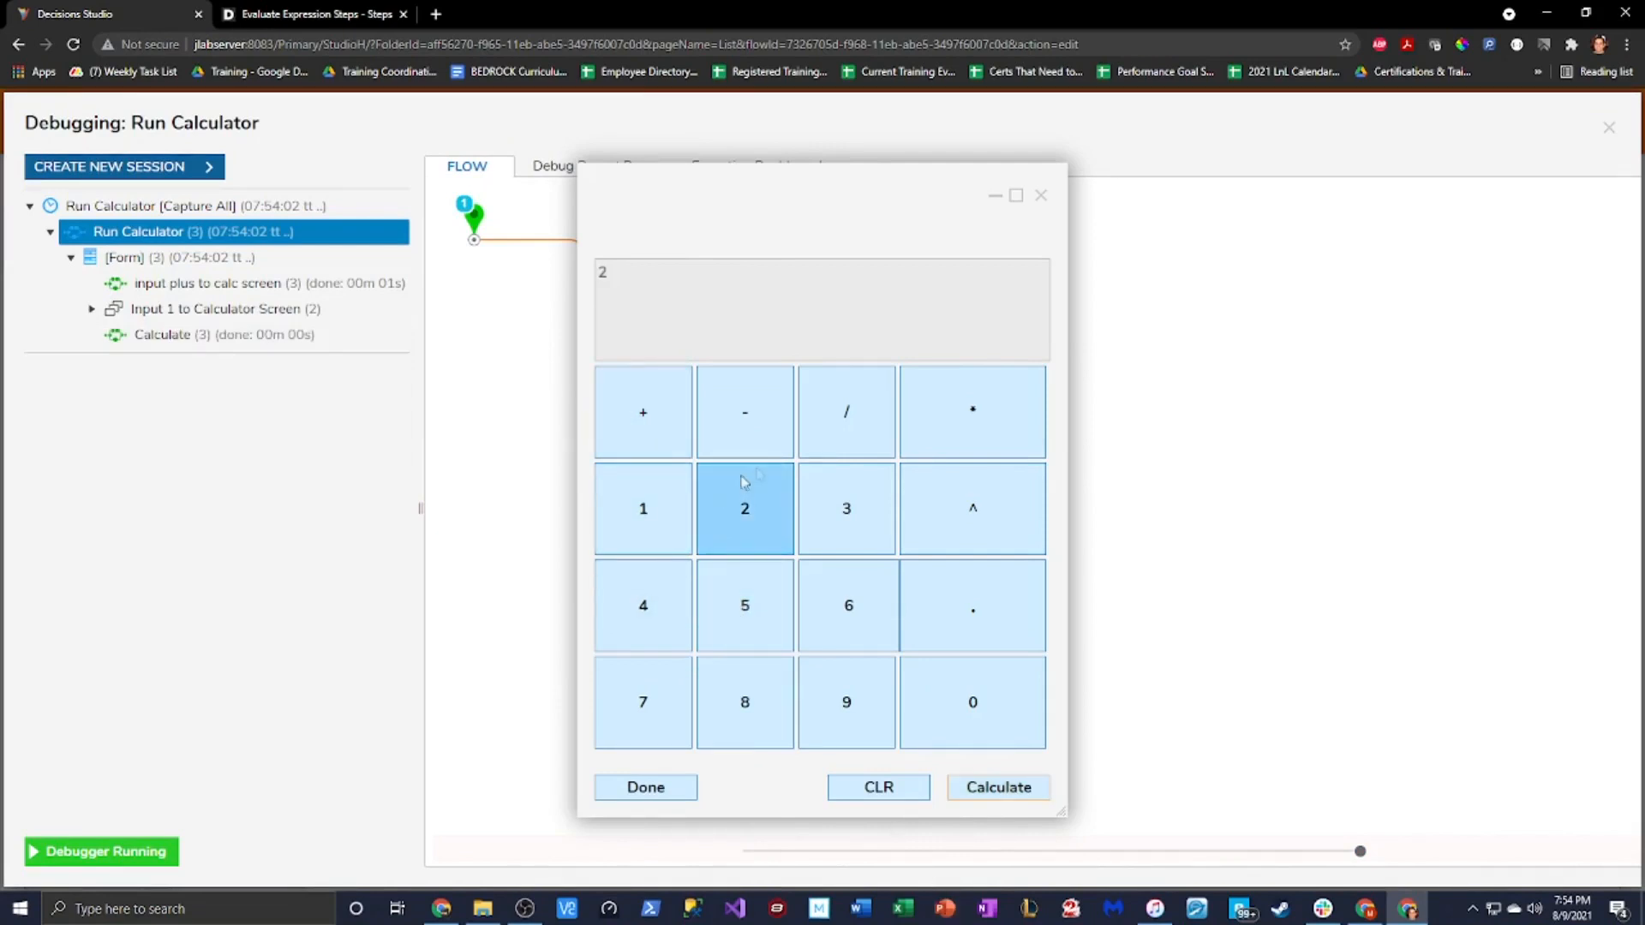
pyautogui.click(626, 409)
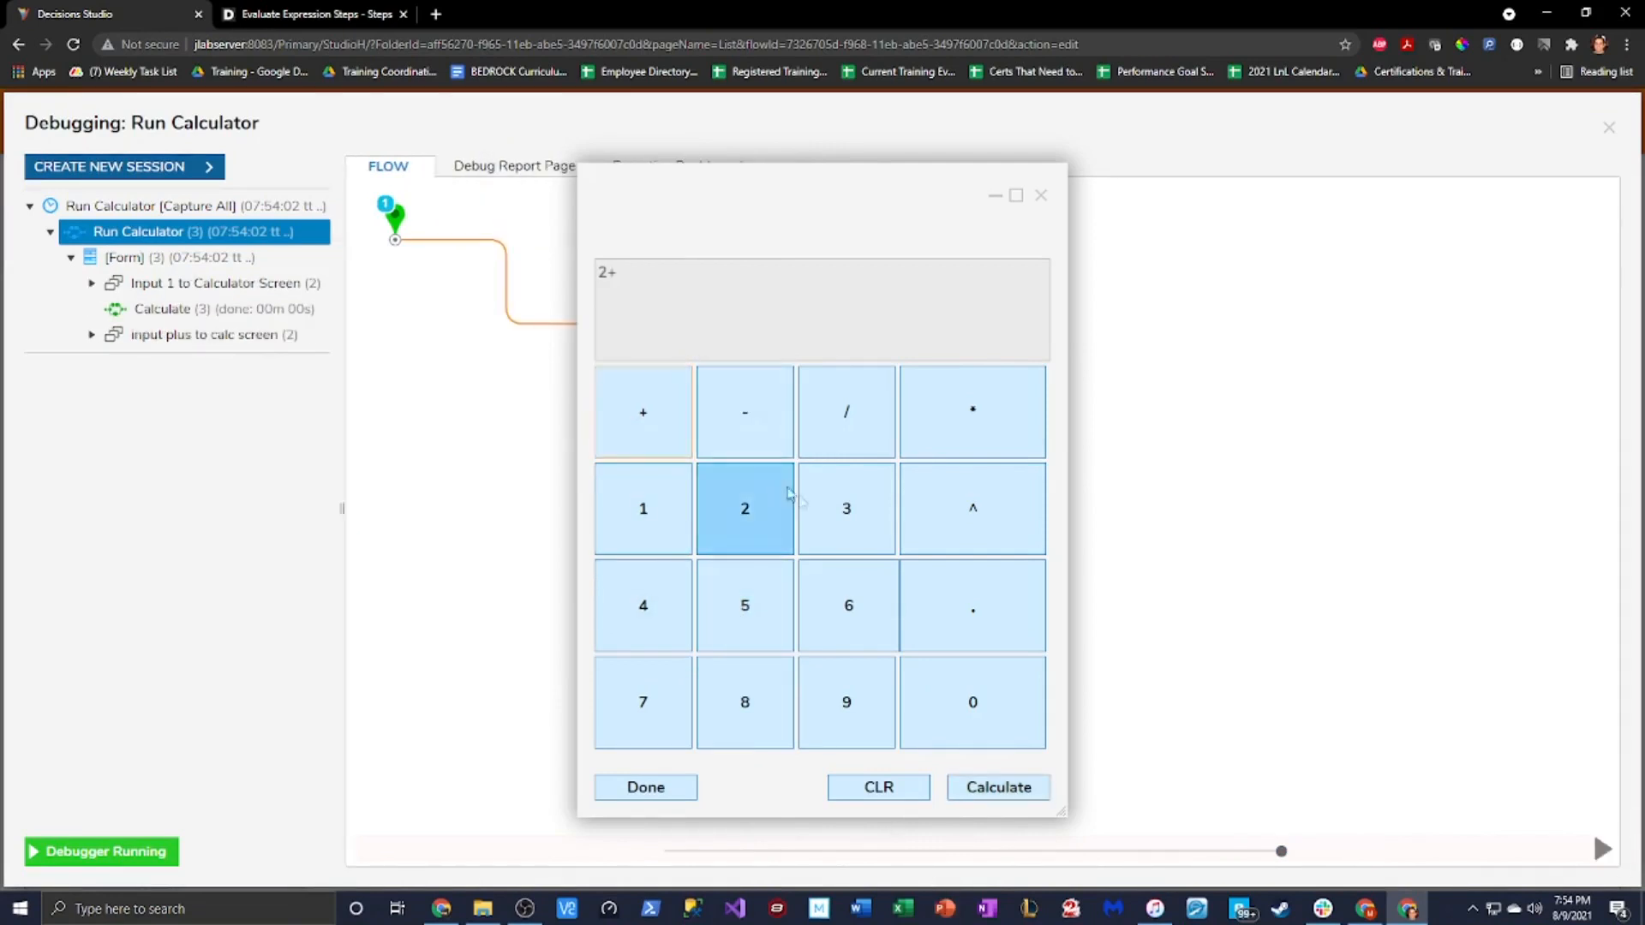
pyautogui.click(853, 600)
pyautogui.click(966, 414)
pyautogui.click(848, 698)
pyautogui.click(998, 793)
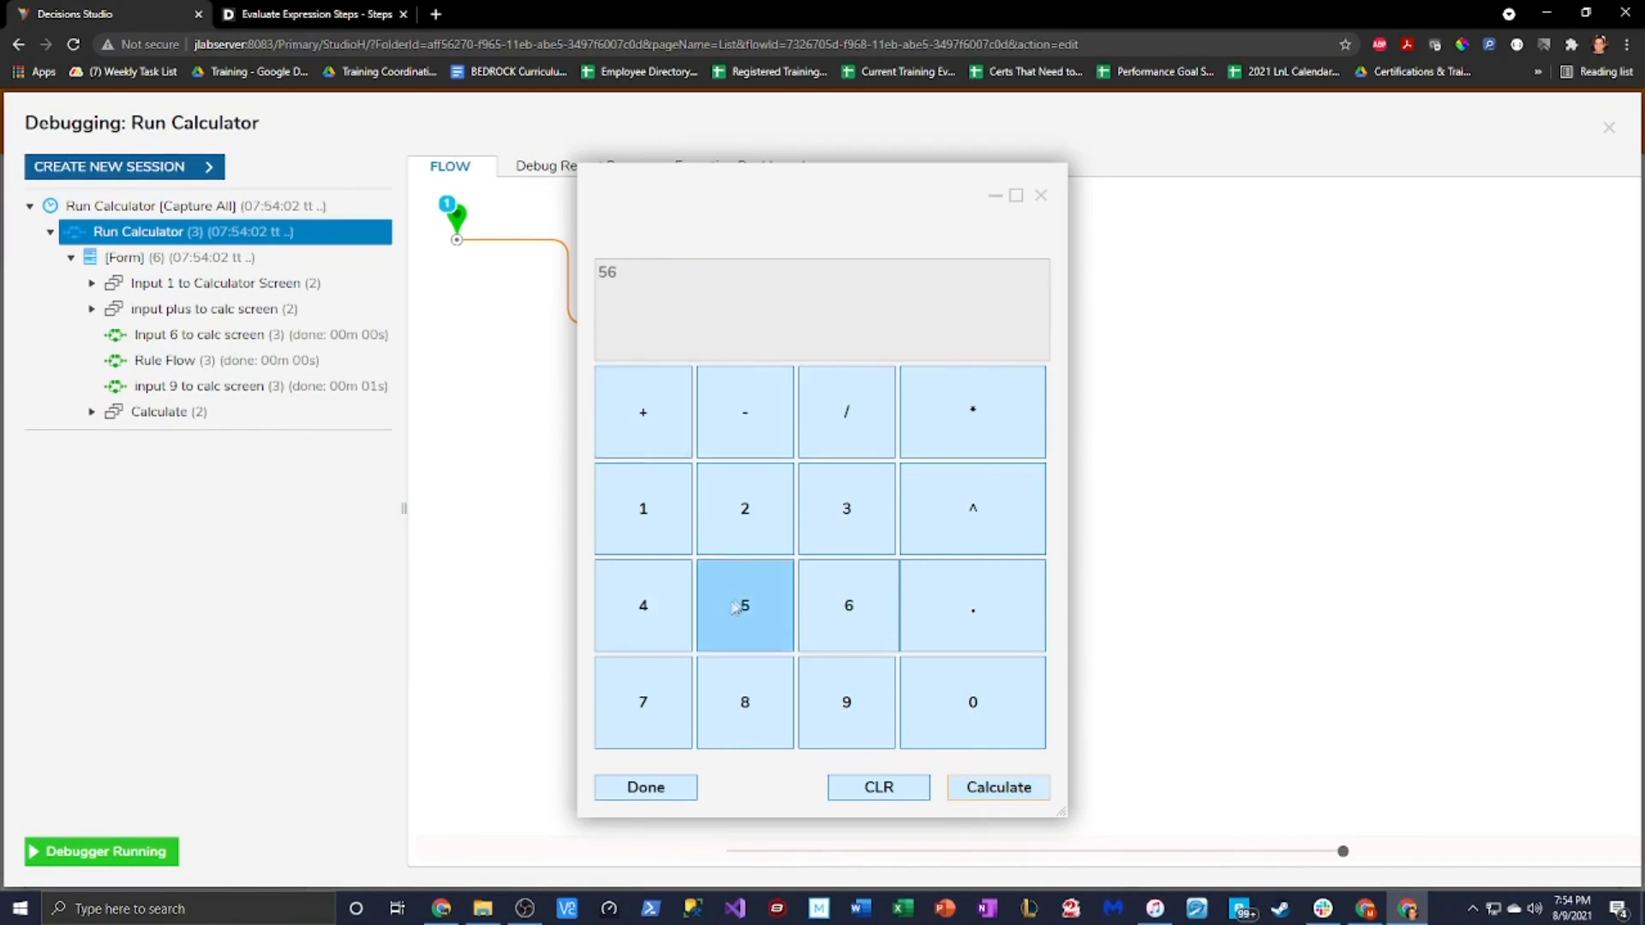
# Evaluate 56-45 to get 11, then Pow(11, 2) to get 121
pyautogui.click(752, 414)
pyautogui.click(660, 607)
pyautogui.click(745, 605)
pyautogui.click(994, 790)
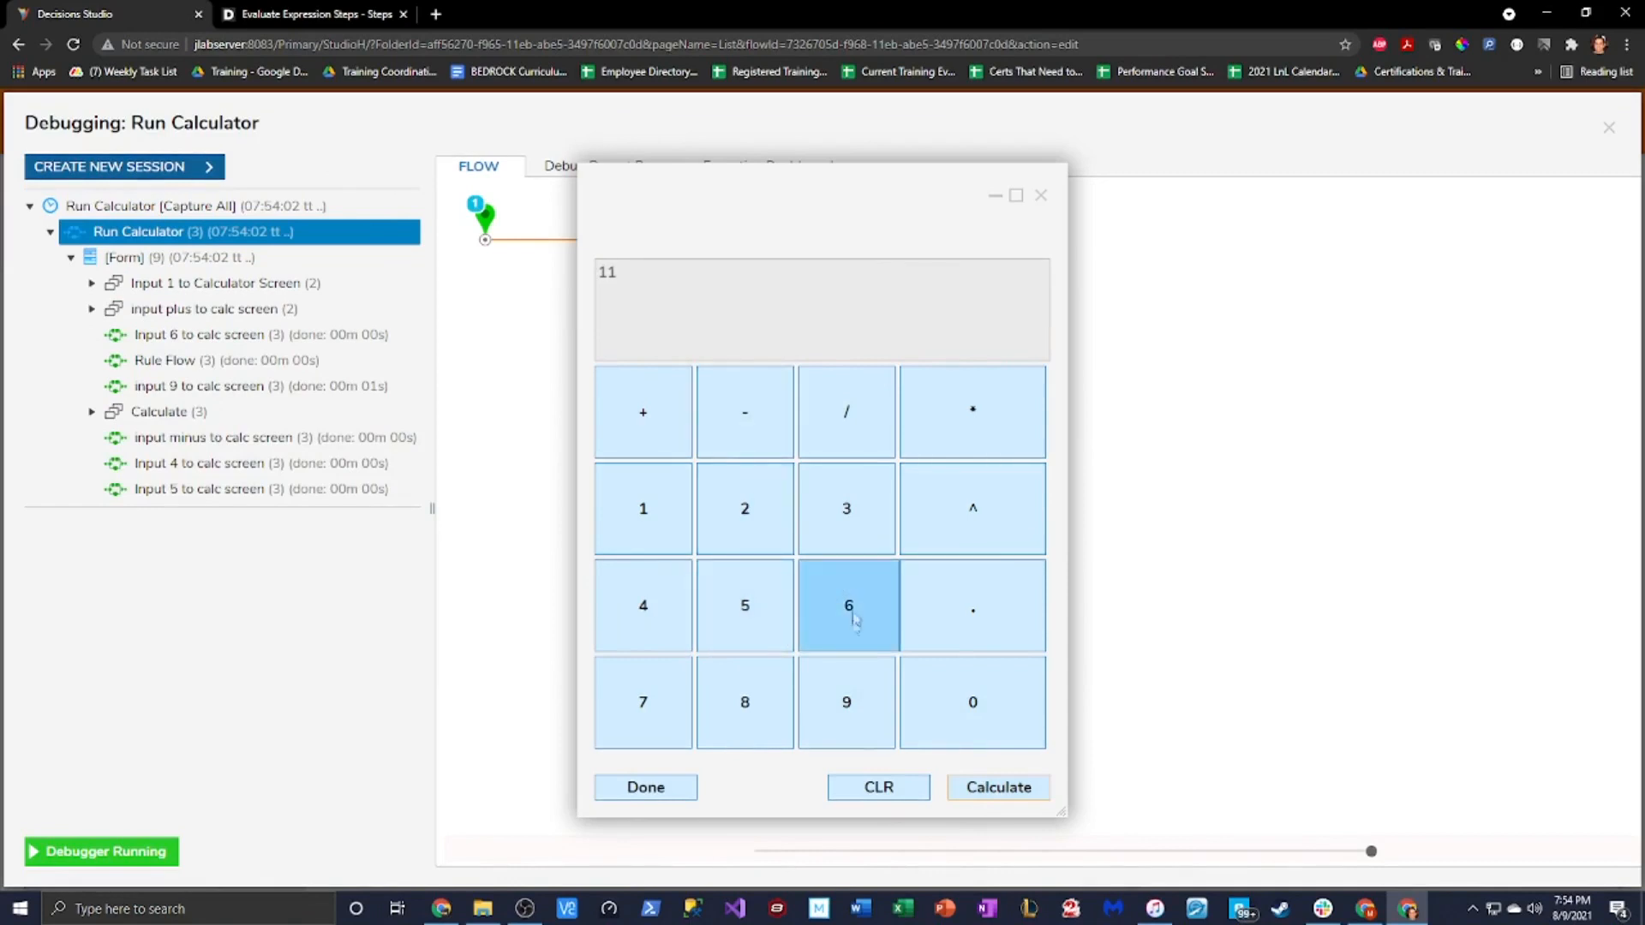
pyautogui.click(958, 523)
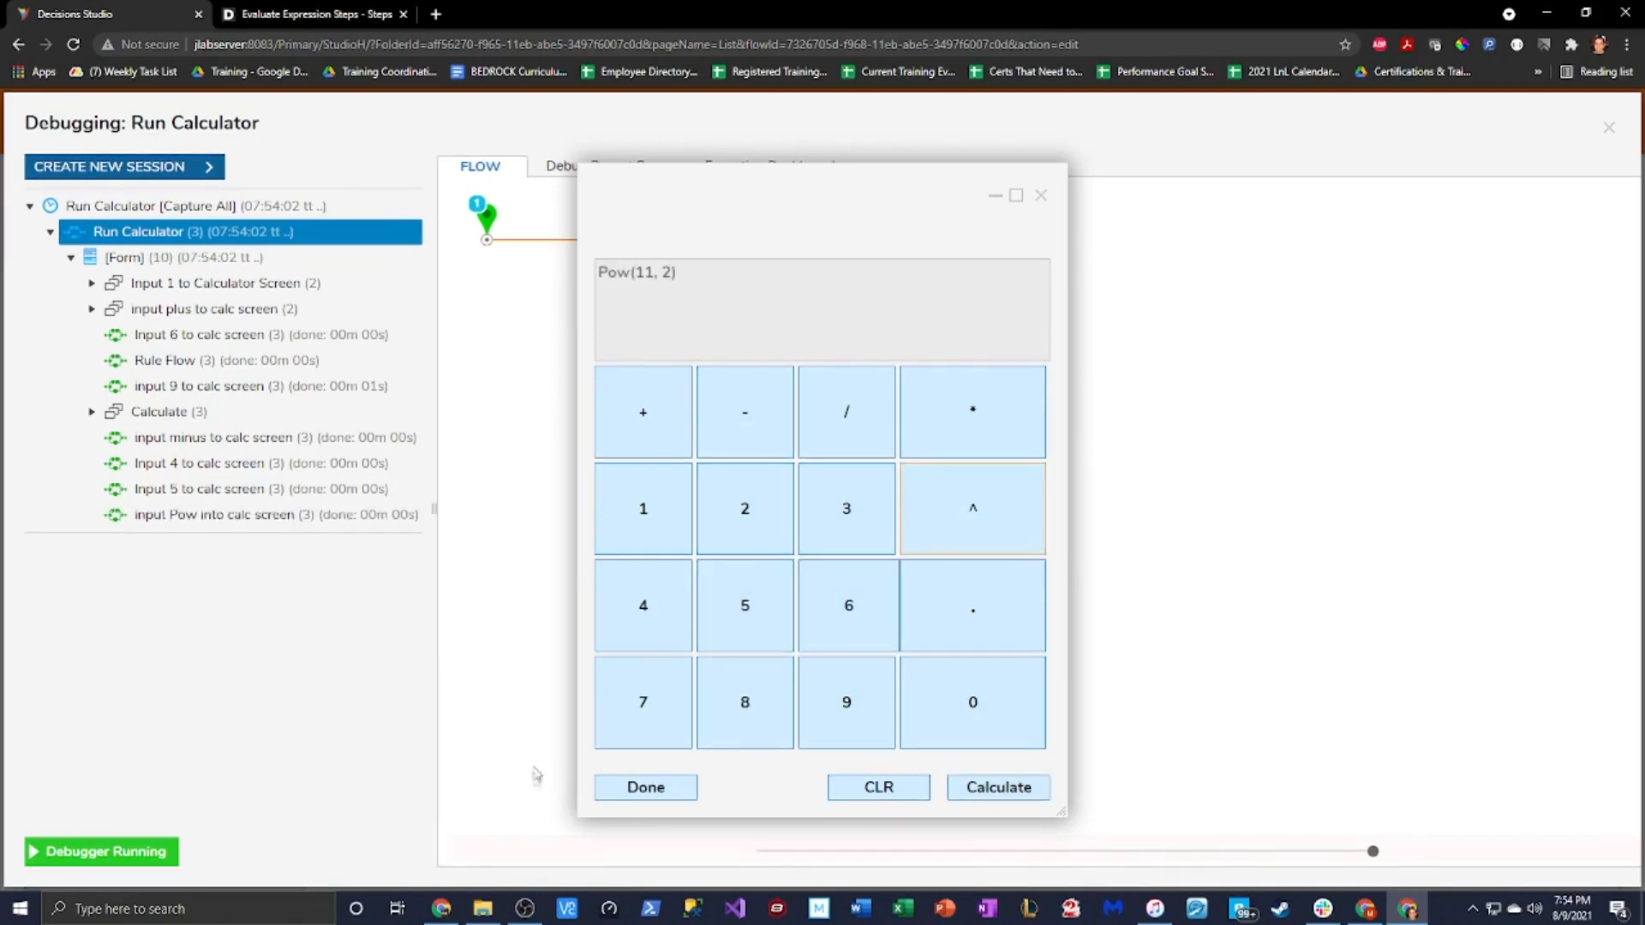
pyautogui.click(994, 786)
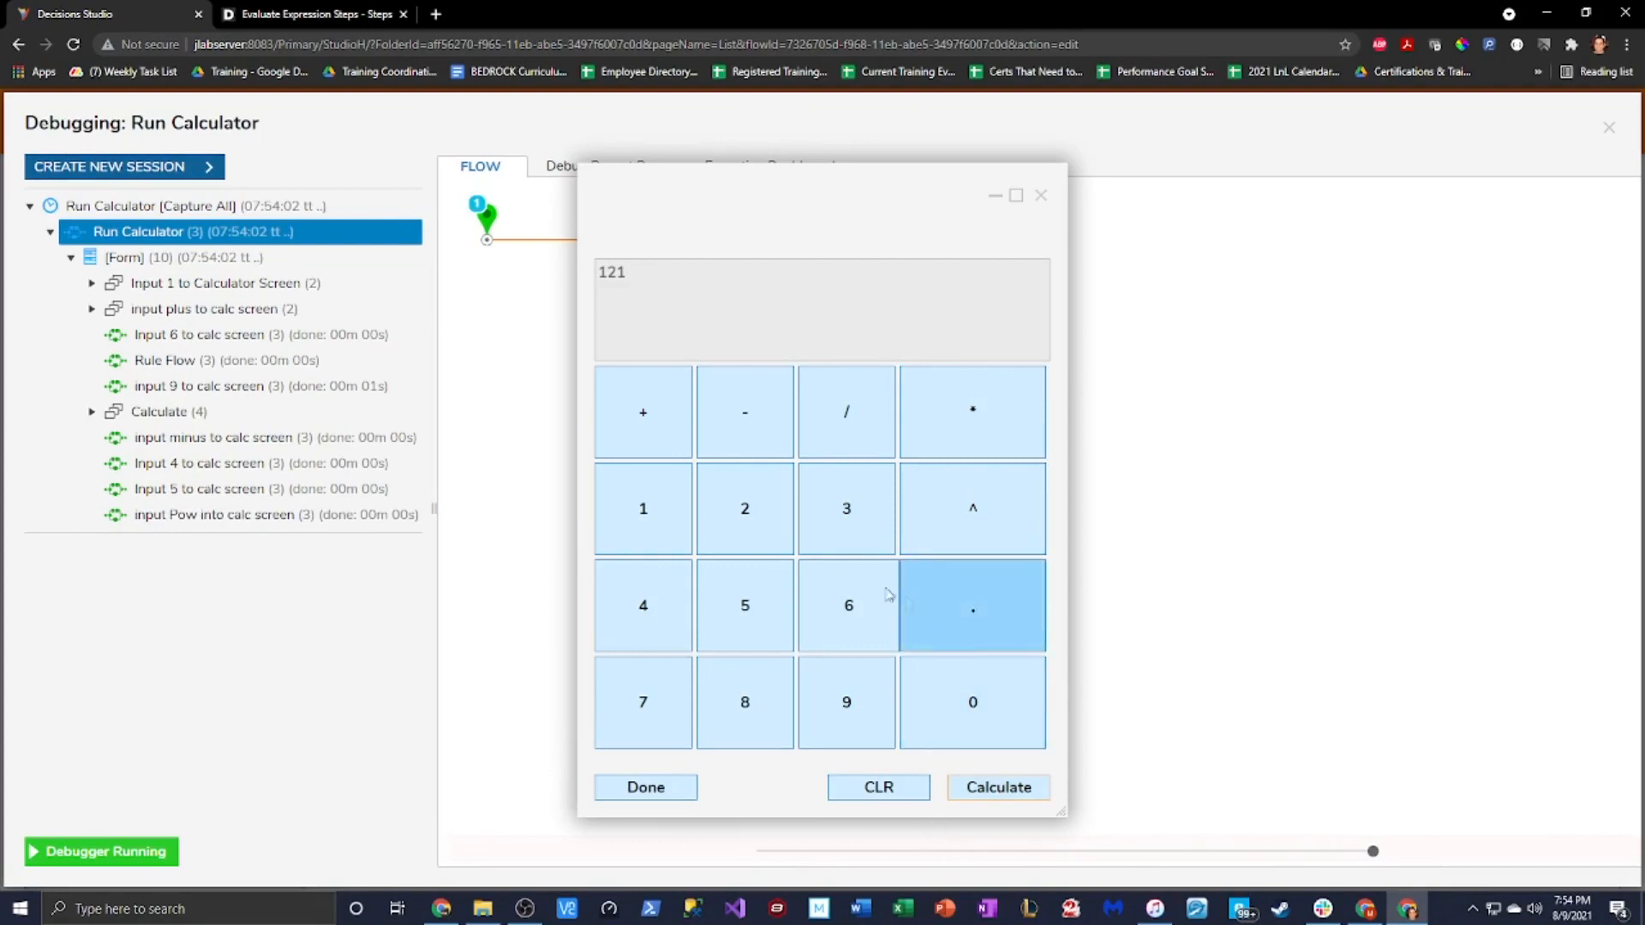
# Extend the result into the expression 121.52-1 on the calculator keypad
pyautogui.click(992, 619)
pyautogui.click(744, 605)
pyautogui.click(738, 513)
pyautogui.click(738, 413)
pyautogui.click(634, 540)
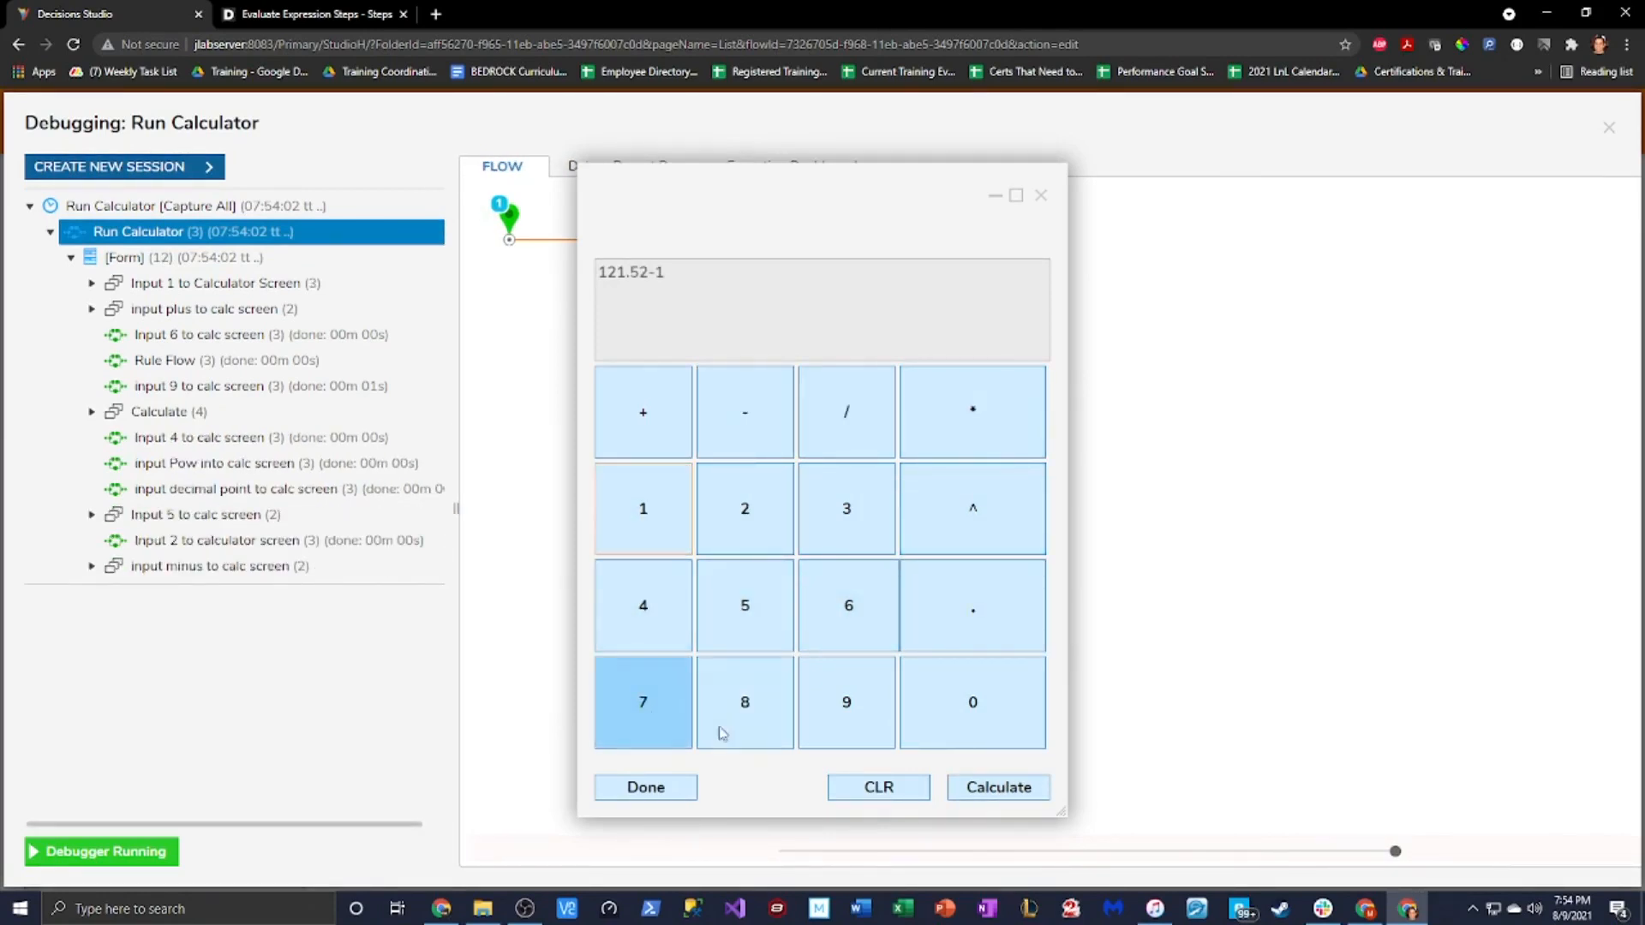
pyautogui.click(967, 701)
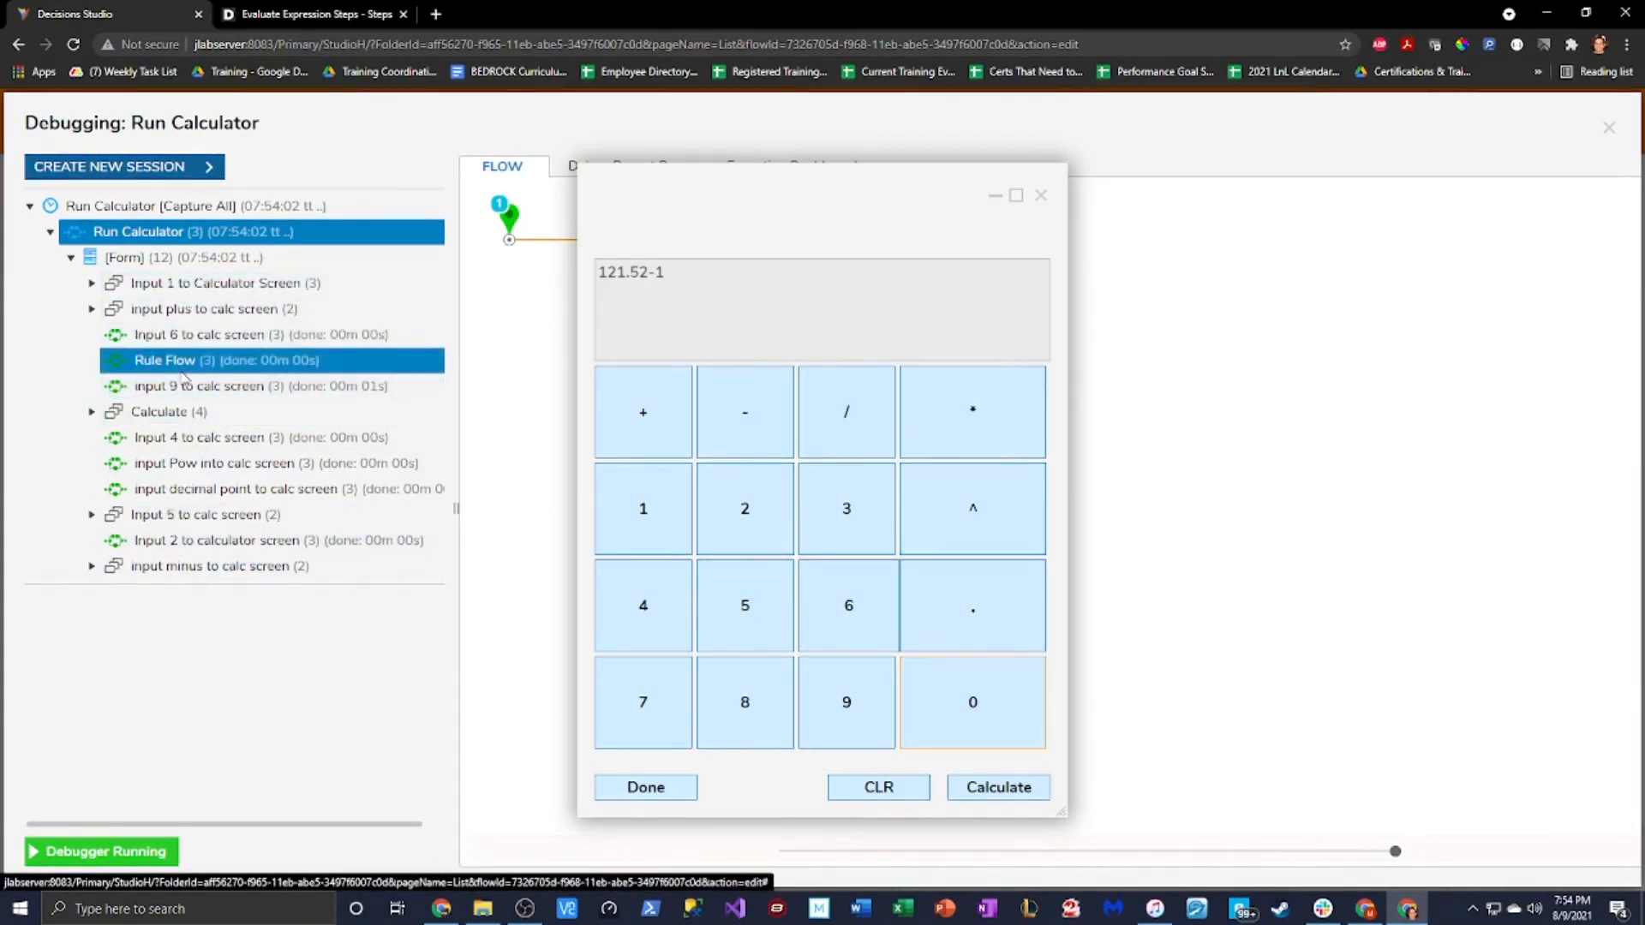
# Inspect the Join Strings step's Execution 1 input and output data in the debug tree
pyautogui.click(192, 361)
pyautogui.moveTo(1168, 206); pyautogui.dragTo(994, 240)
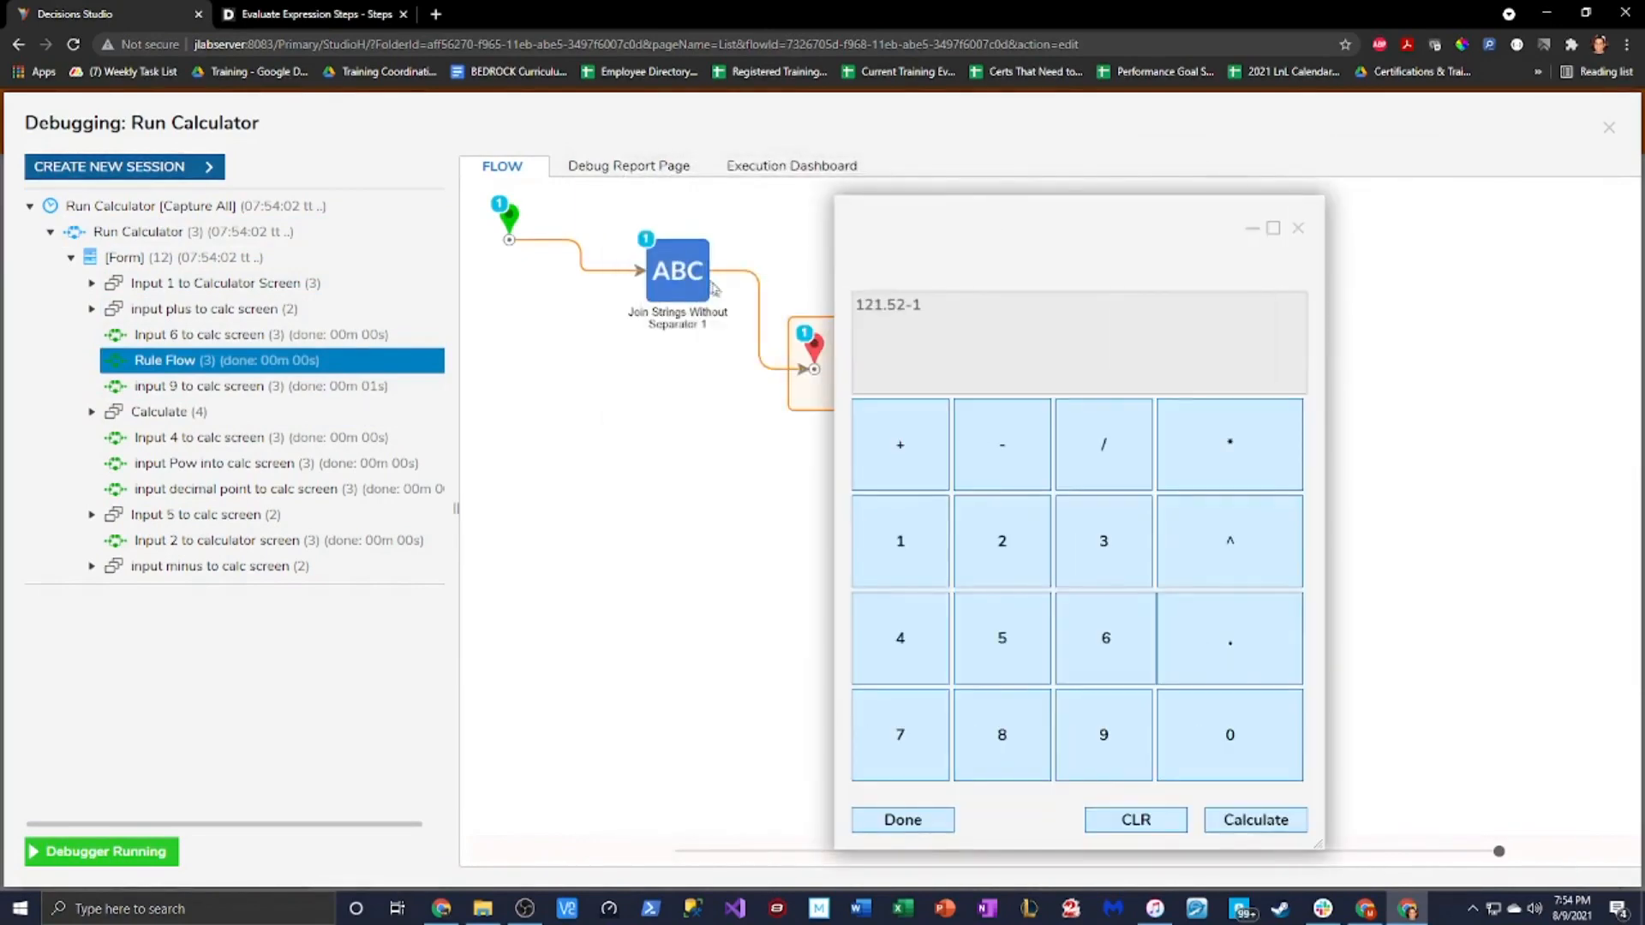
pyautogui.click(702, 279)
pyautogui.moveTo(801, 302)
pyautogui.click(943, 314)
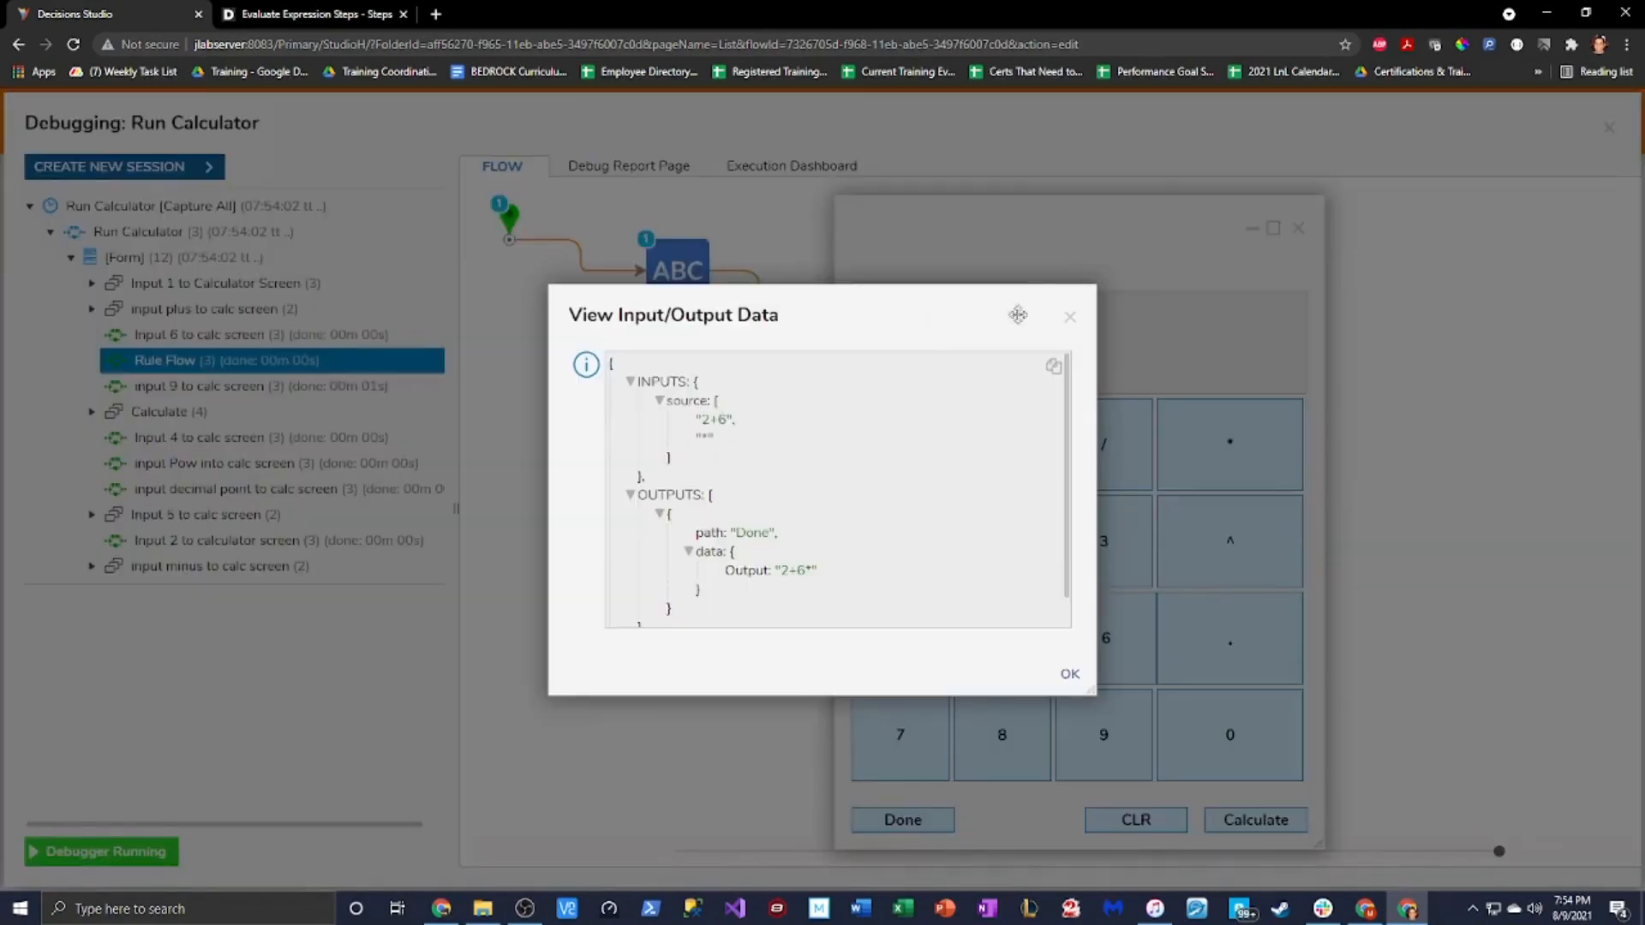
pyautogui.click(1070, 320)
pyautogui.moveTo(1102, 228); pyautogui.dragTo(800, 228)
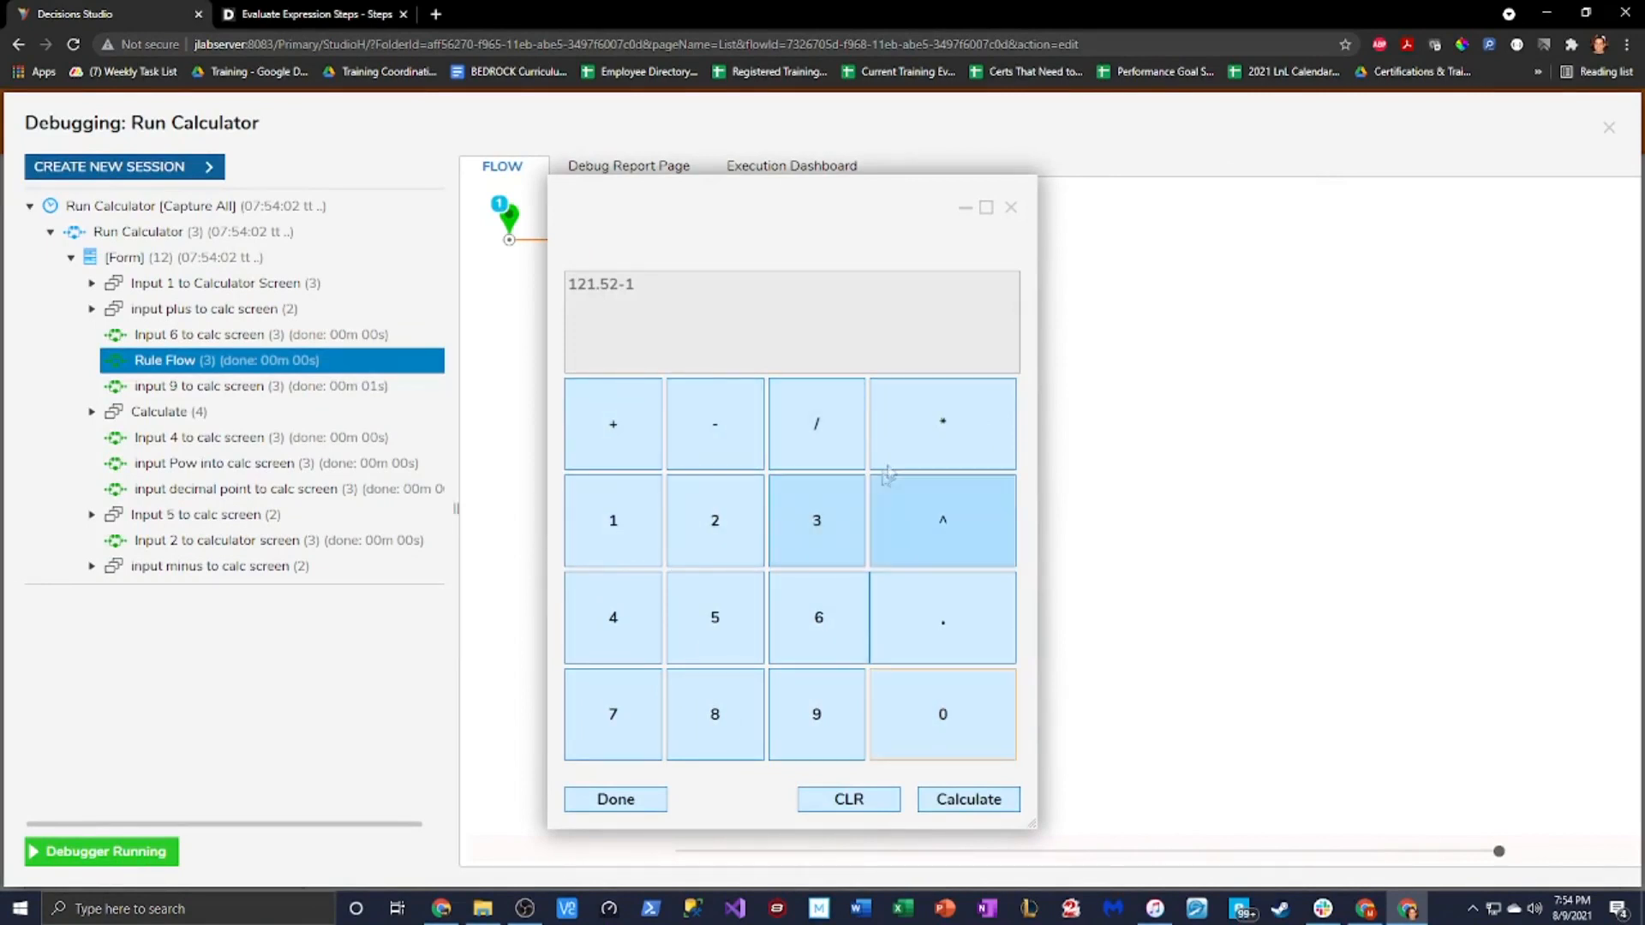
# Evaluate 121.52-1 to get 120.52, compute -234.4788, then close the calculator
pyautogui.click(966, 798)
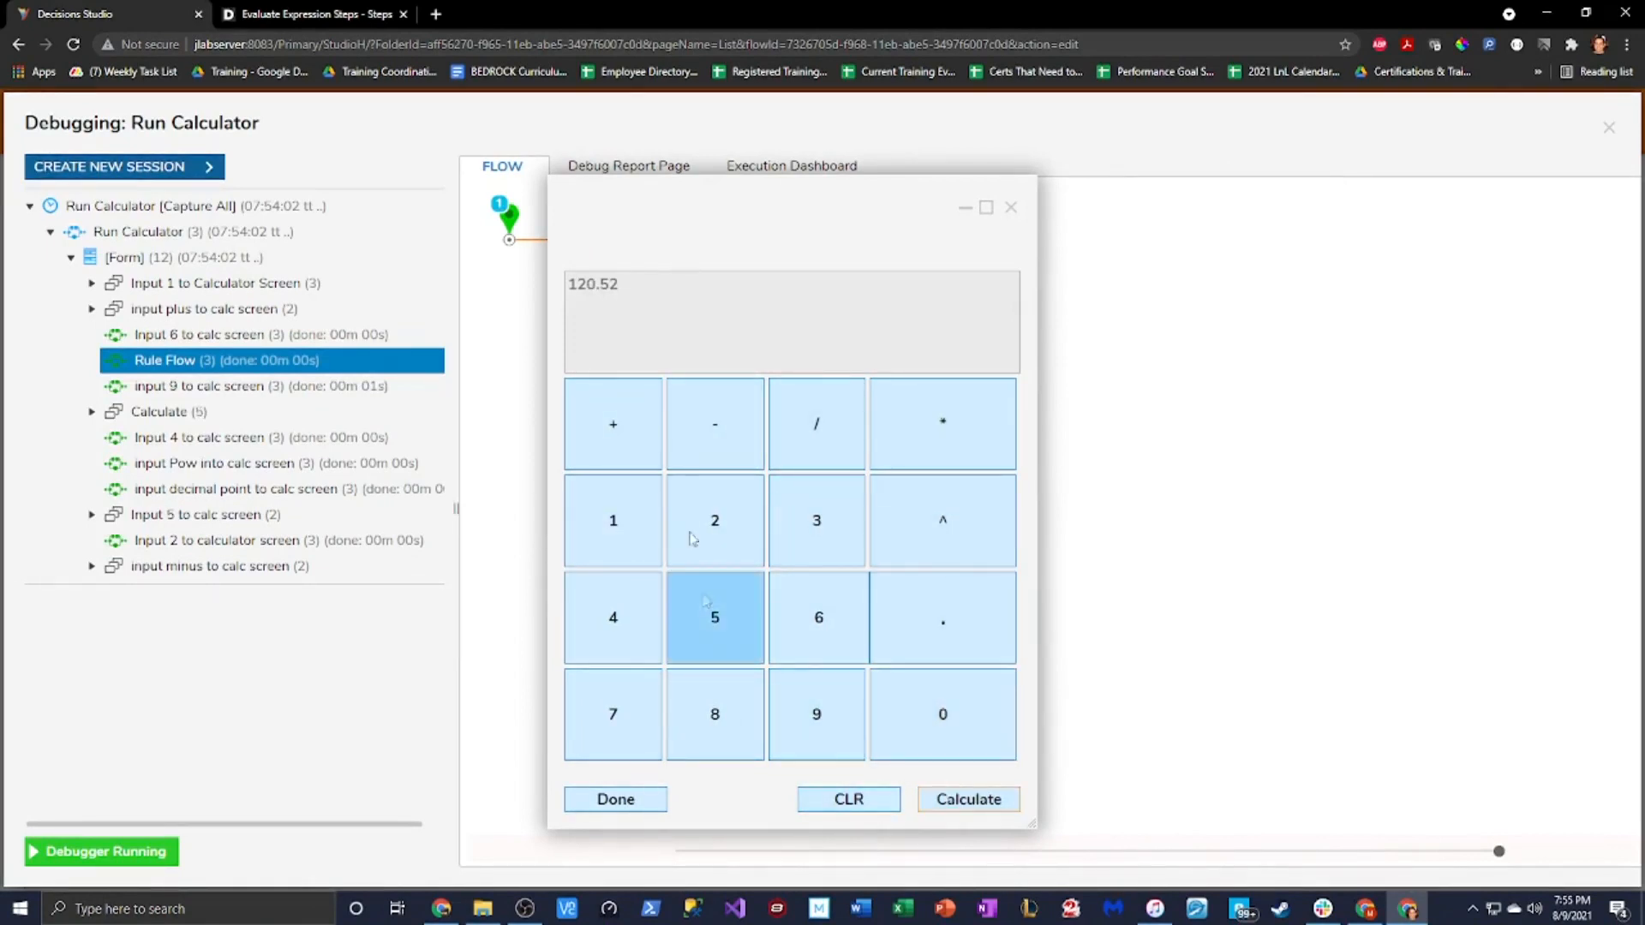
pyautogui.click(626, 522)
pyautogui.click(711, 522)
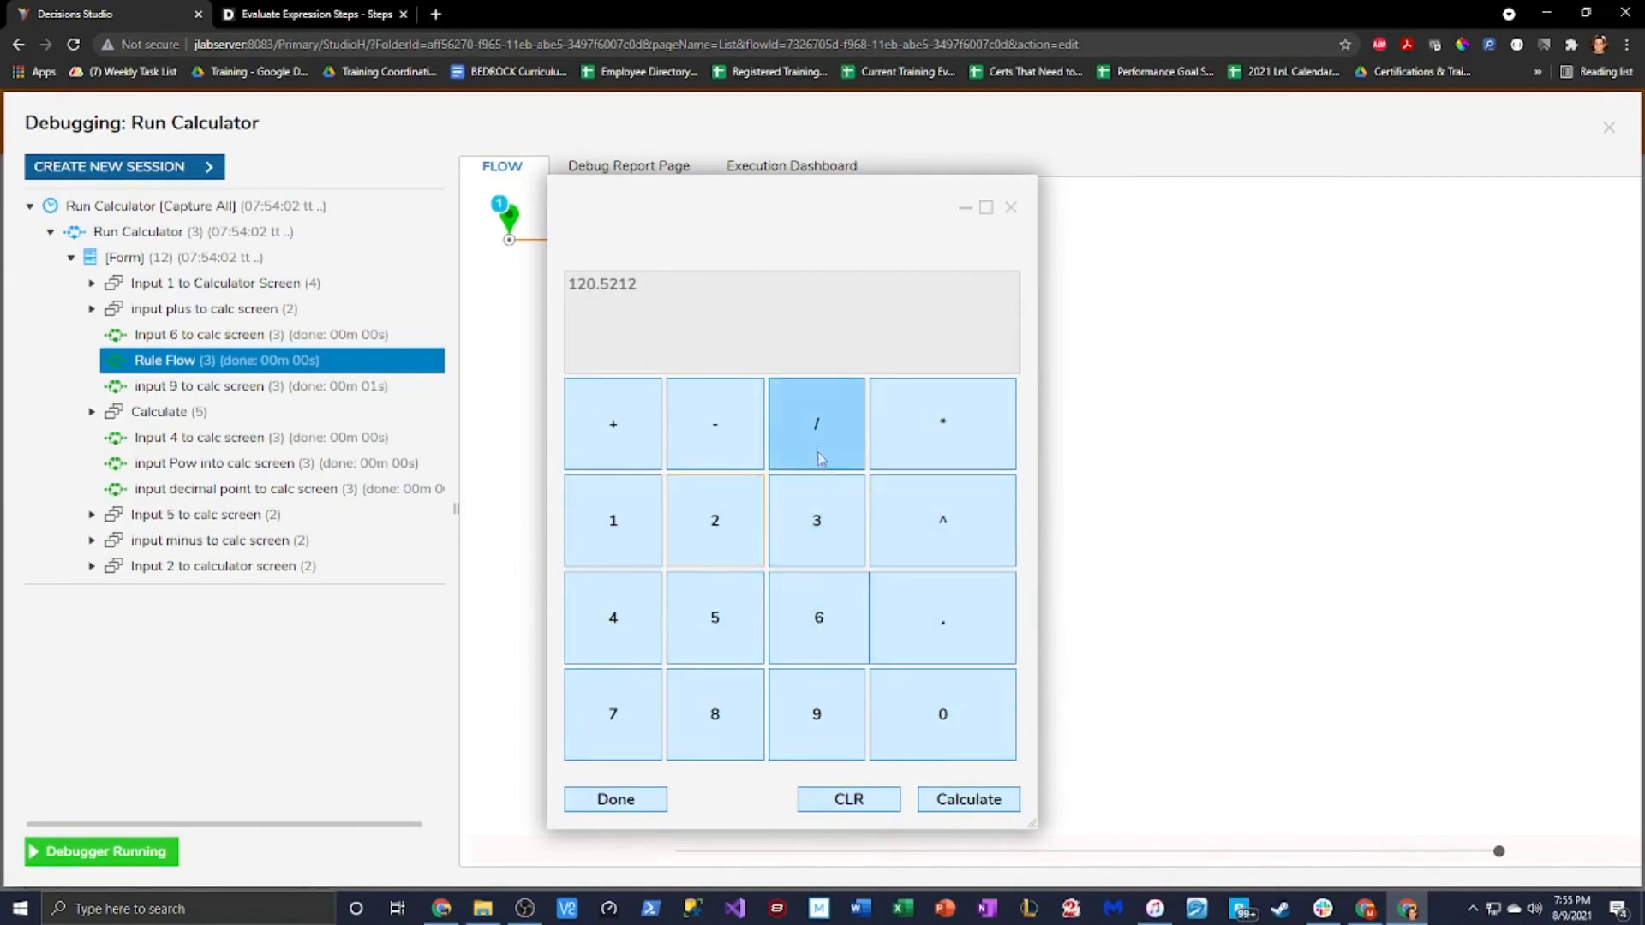
pyautogui.click(708, 414)
pyautogui.click(824, 548)
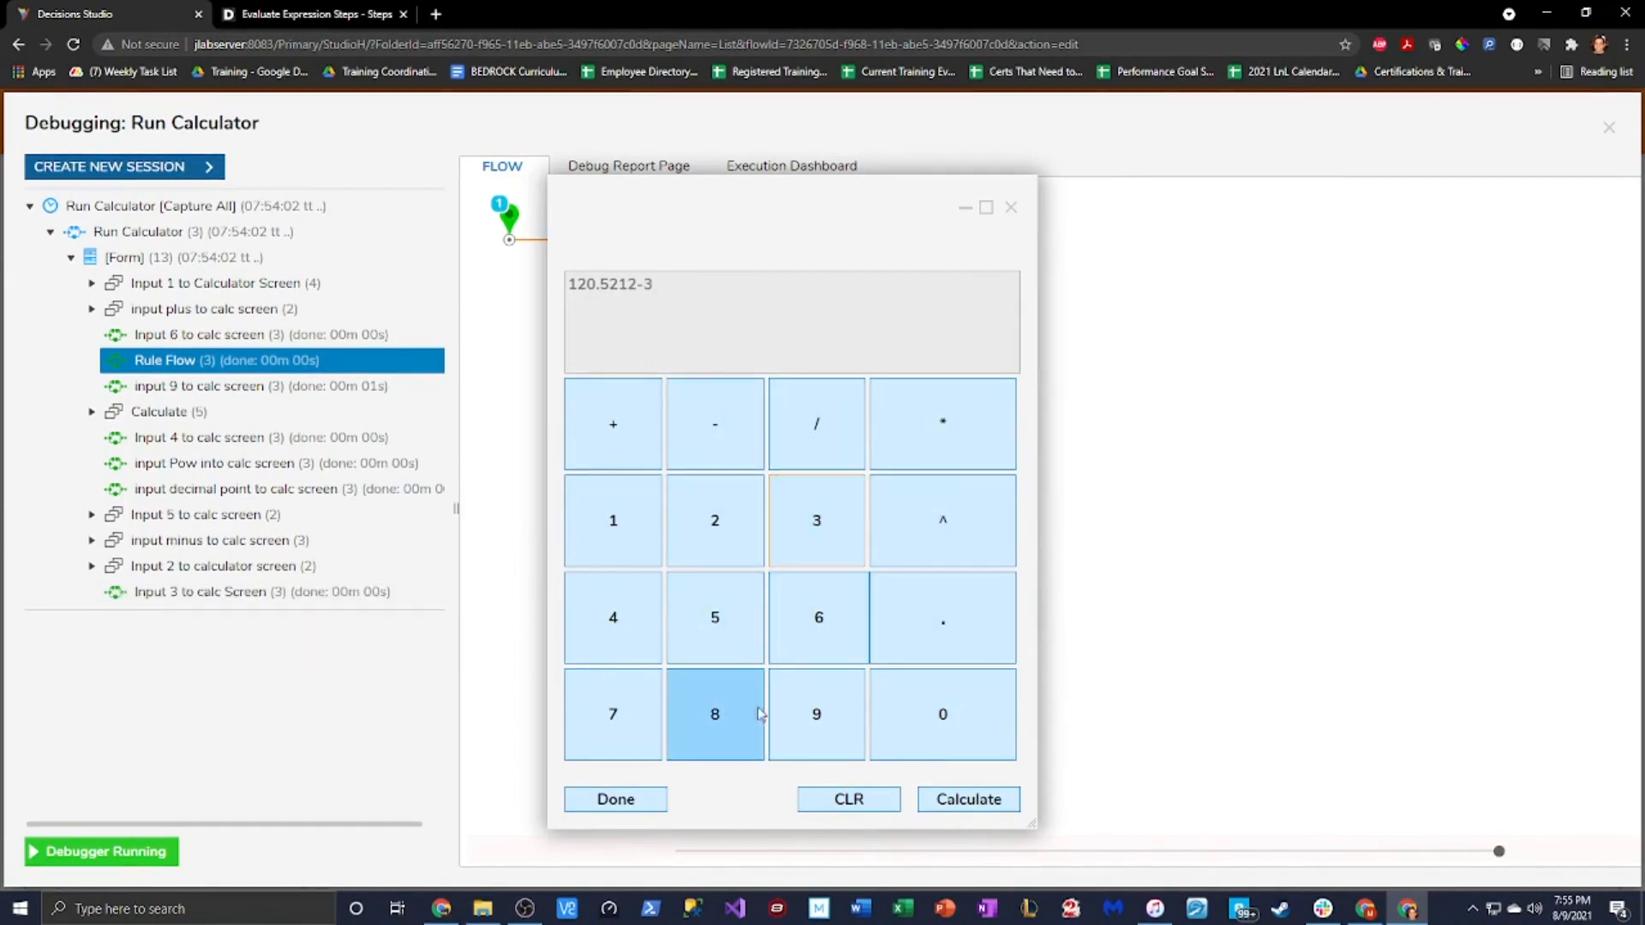
pyautogui.click(691, 621)
pyautogui.click(938, 801)
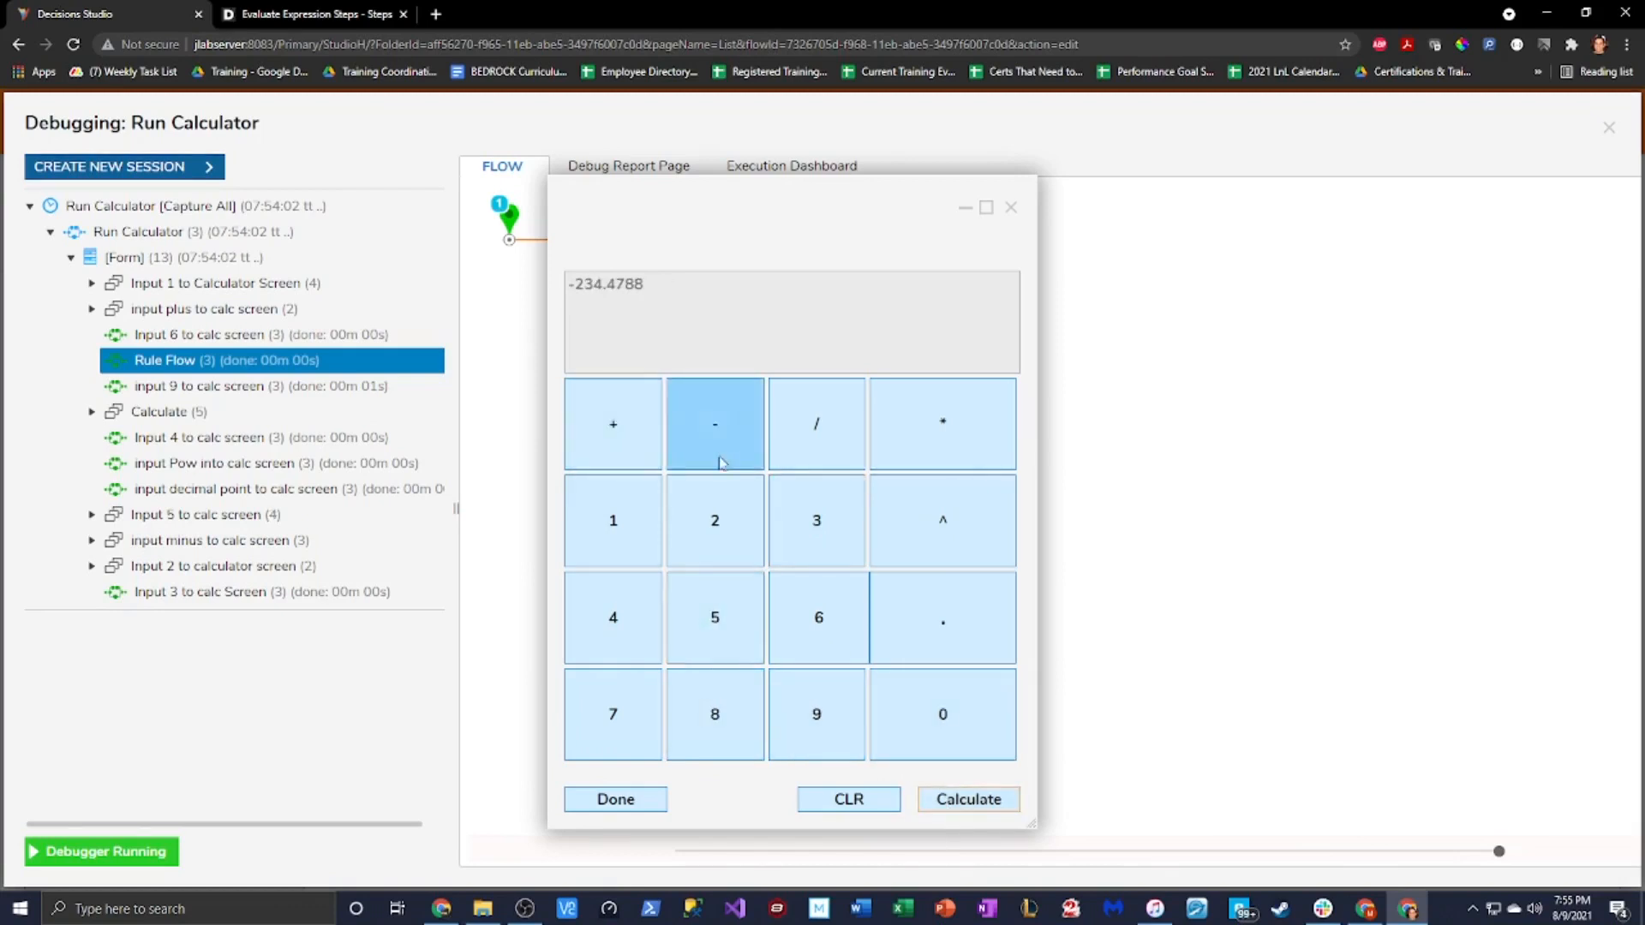
pyautogui.click(1011, 208)
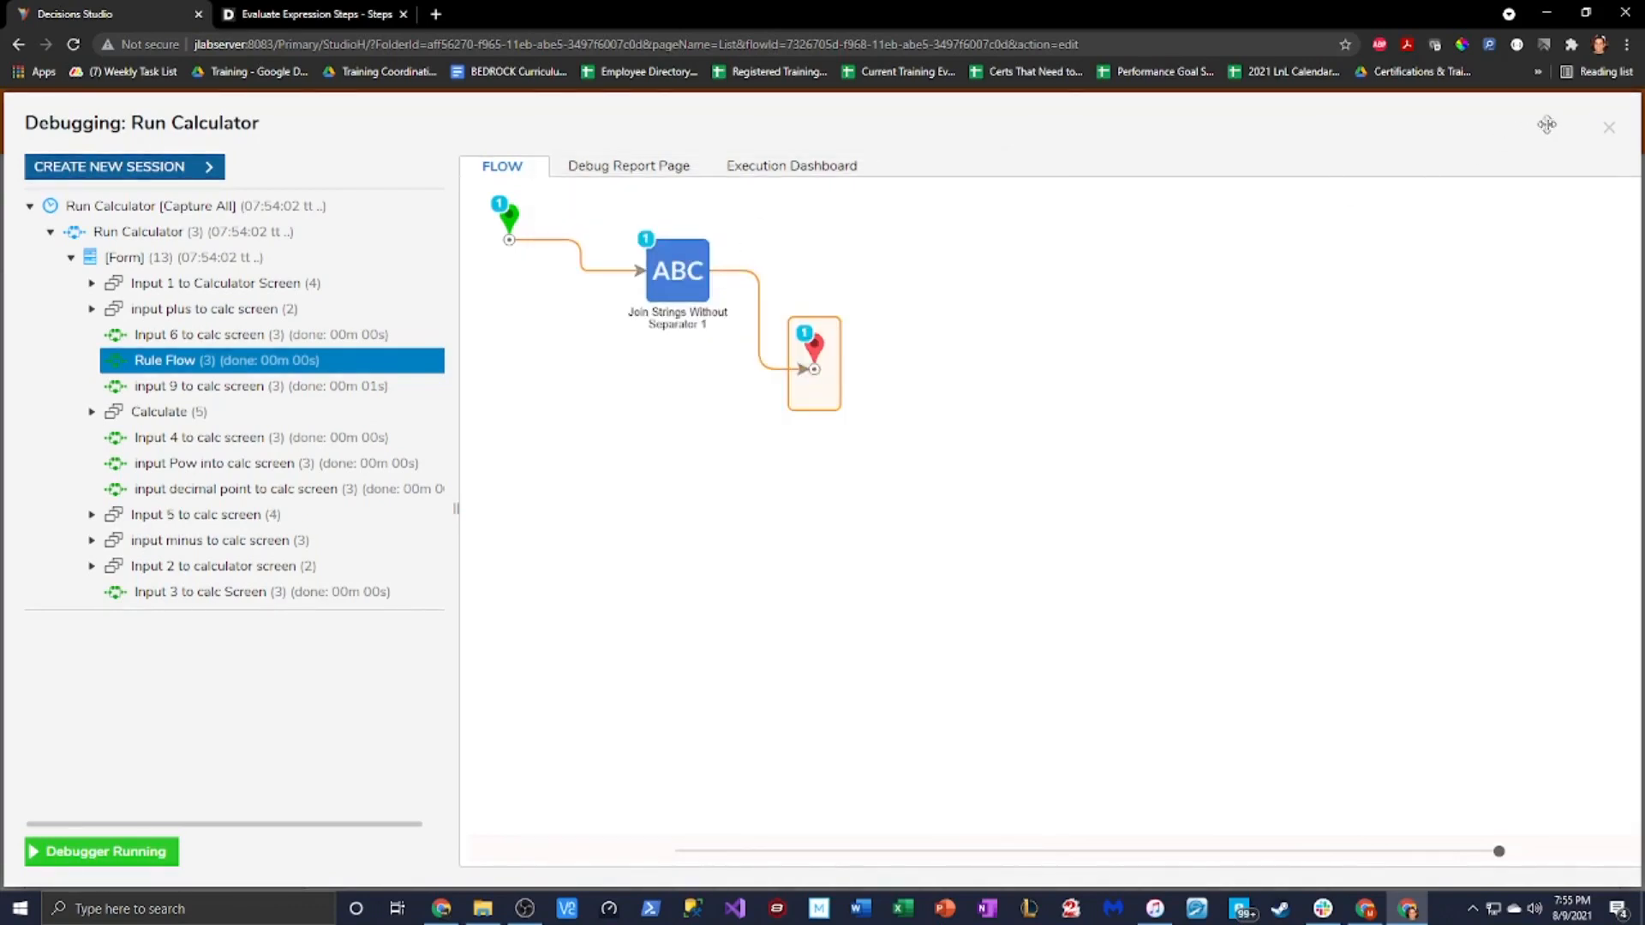
# Reopen the Calculator form and inspect the 'input 0 to calc screen' flow's Join Strings step
pyautogui.click(1609, 127)
pyautogui.click(628, 340)
pyautogui.click(1480, 180)
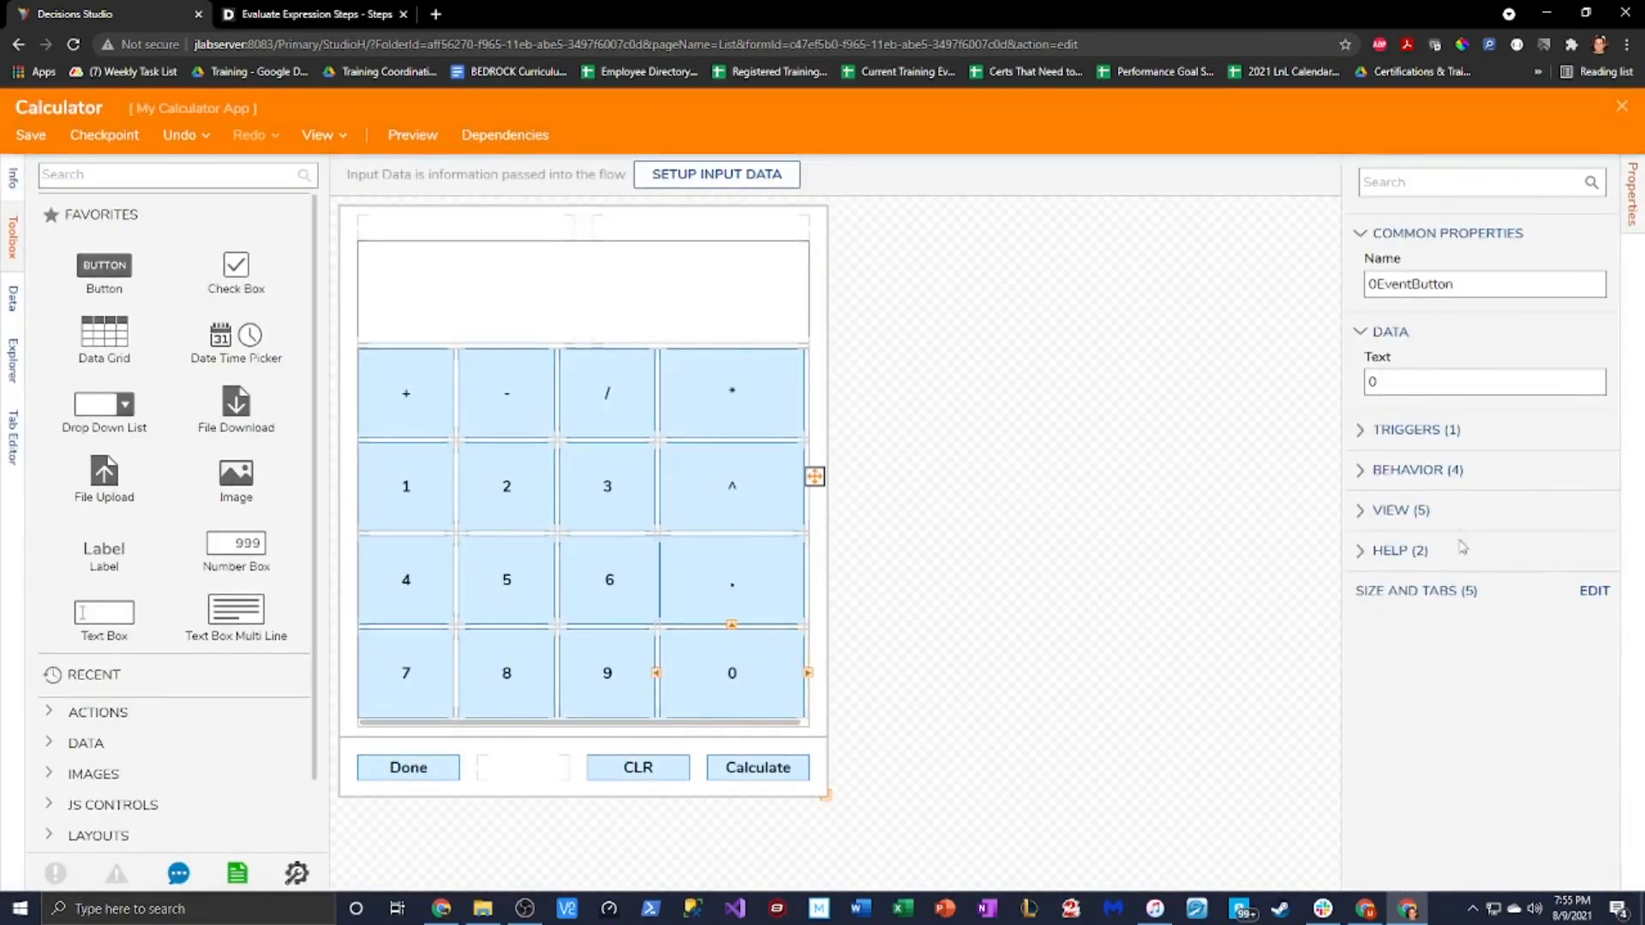
pyautogui.click(1032, 407)
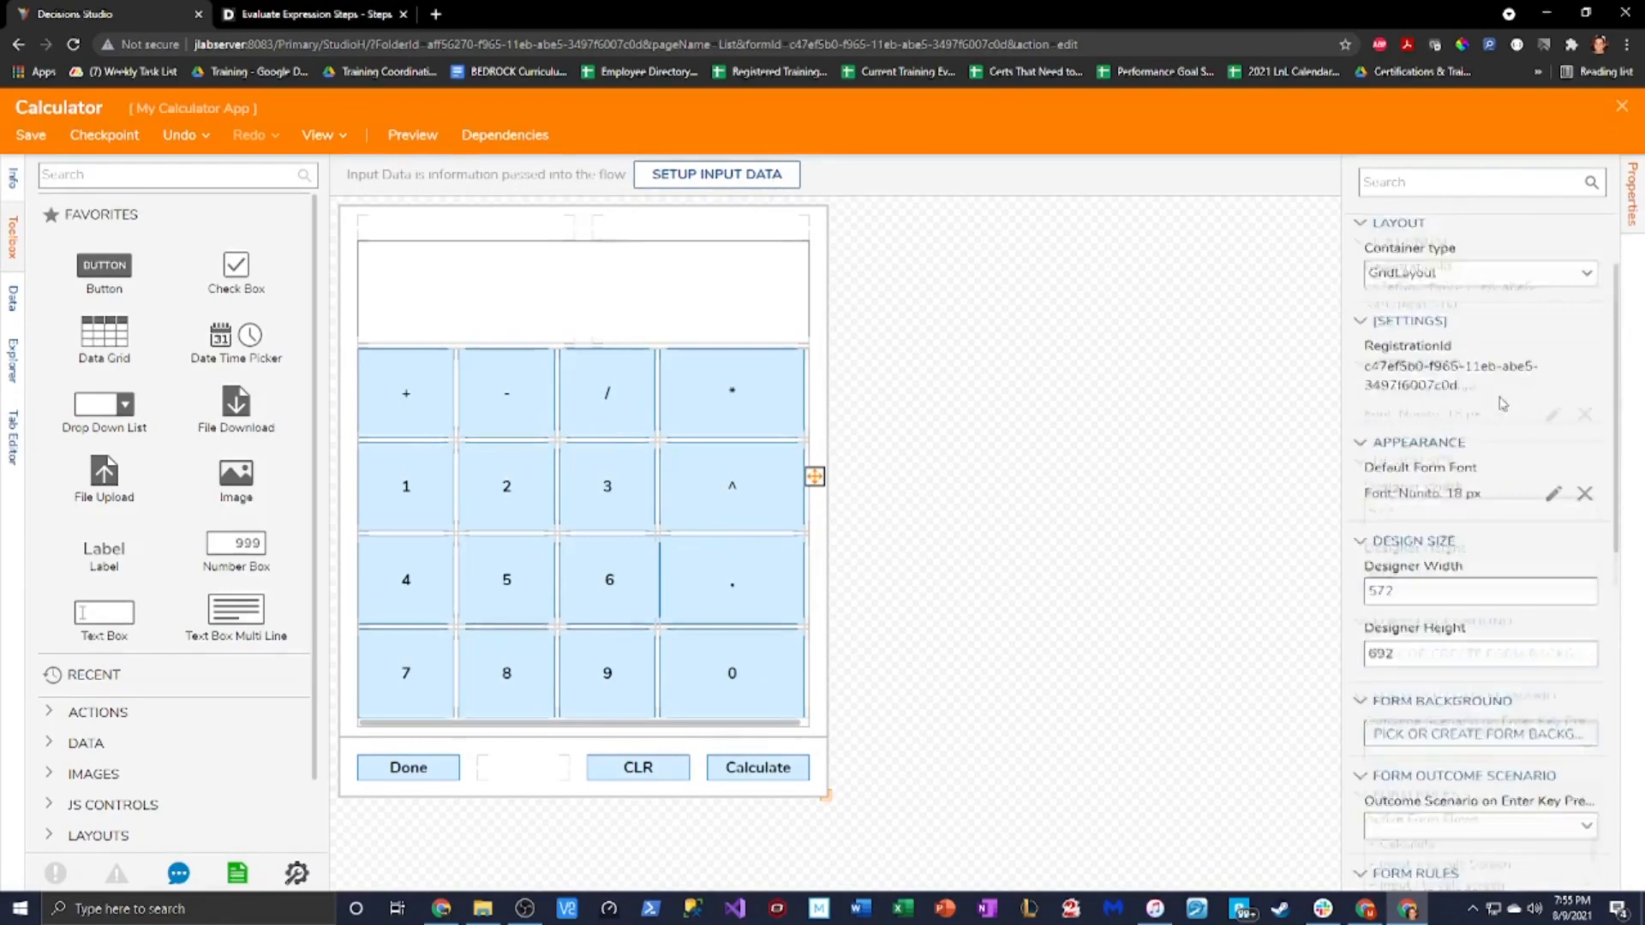
pyautogui.click(1557, 666)
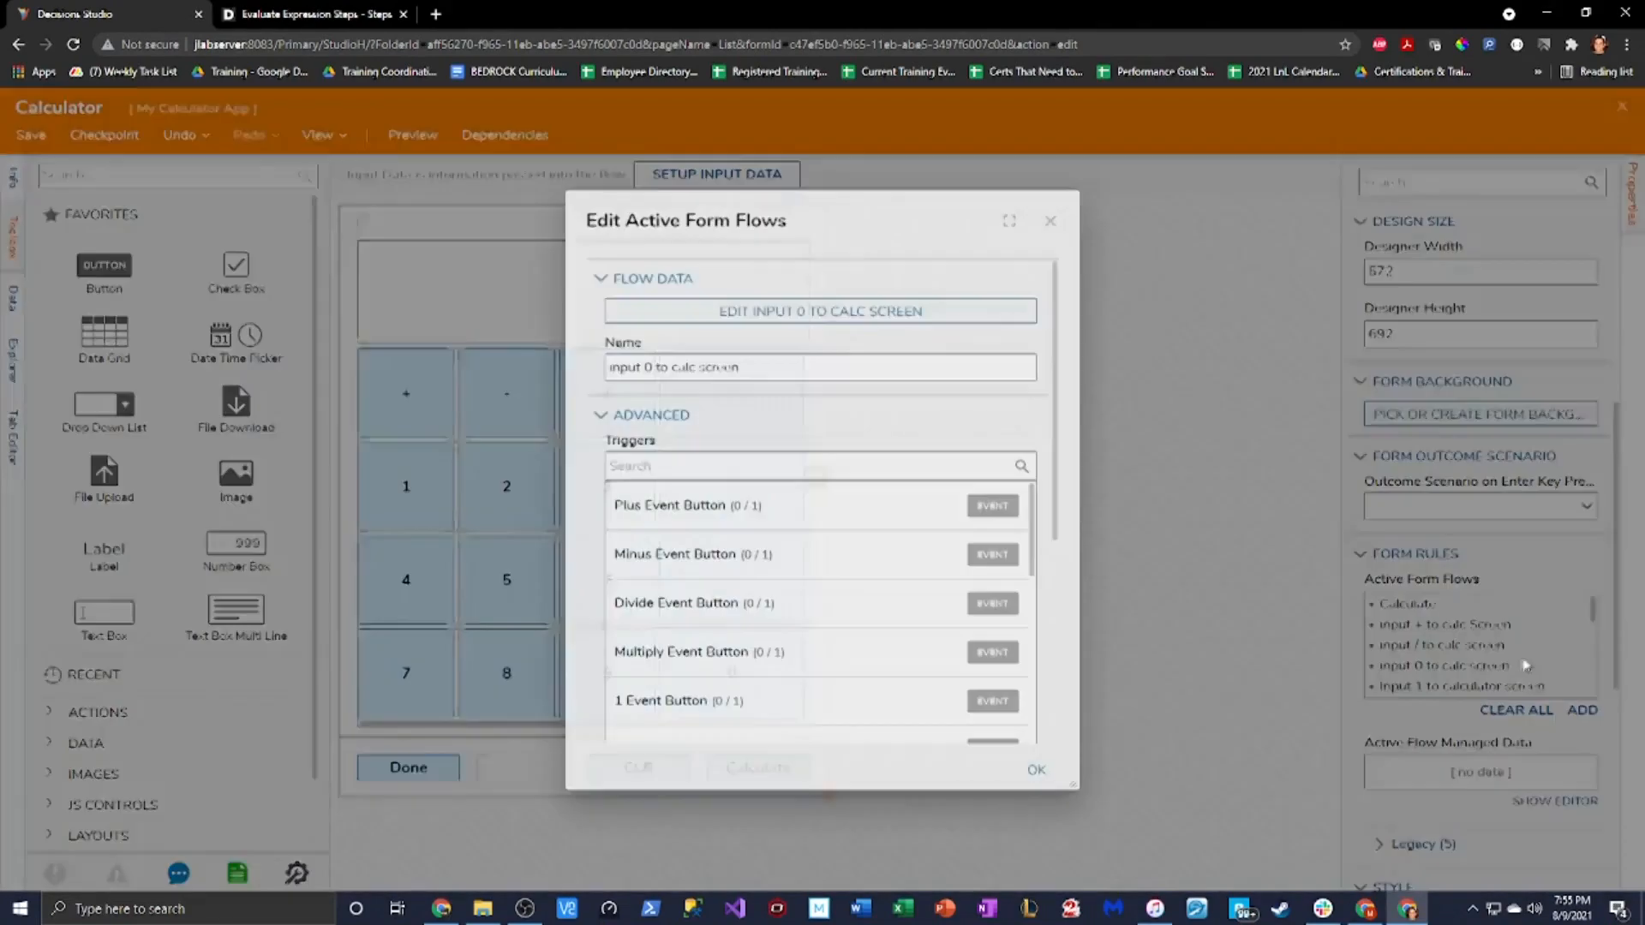
pyautogui.click(822, 313)
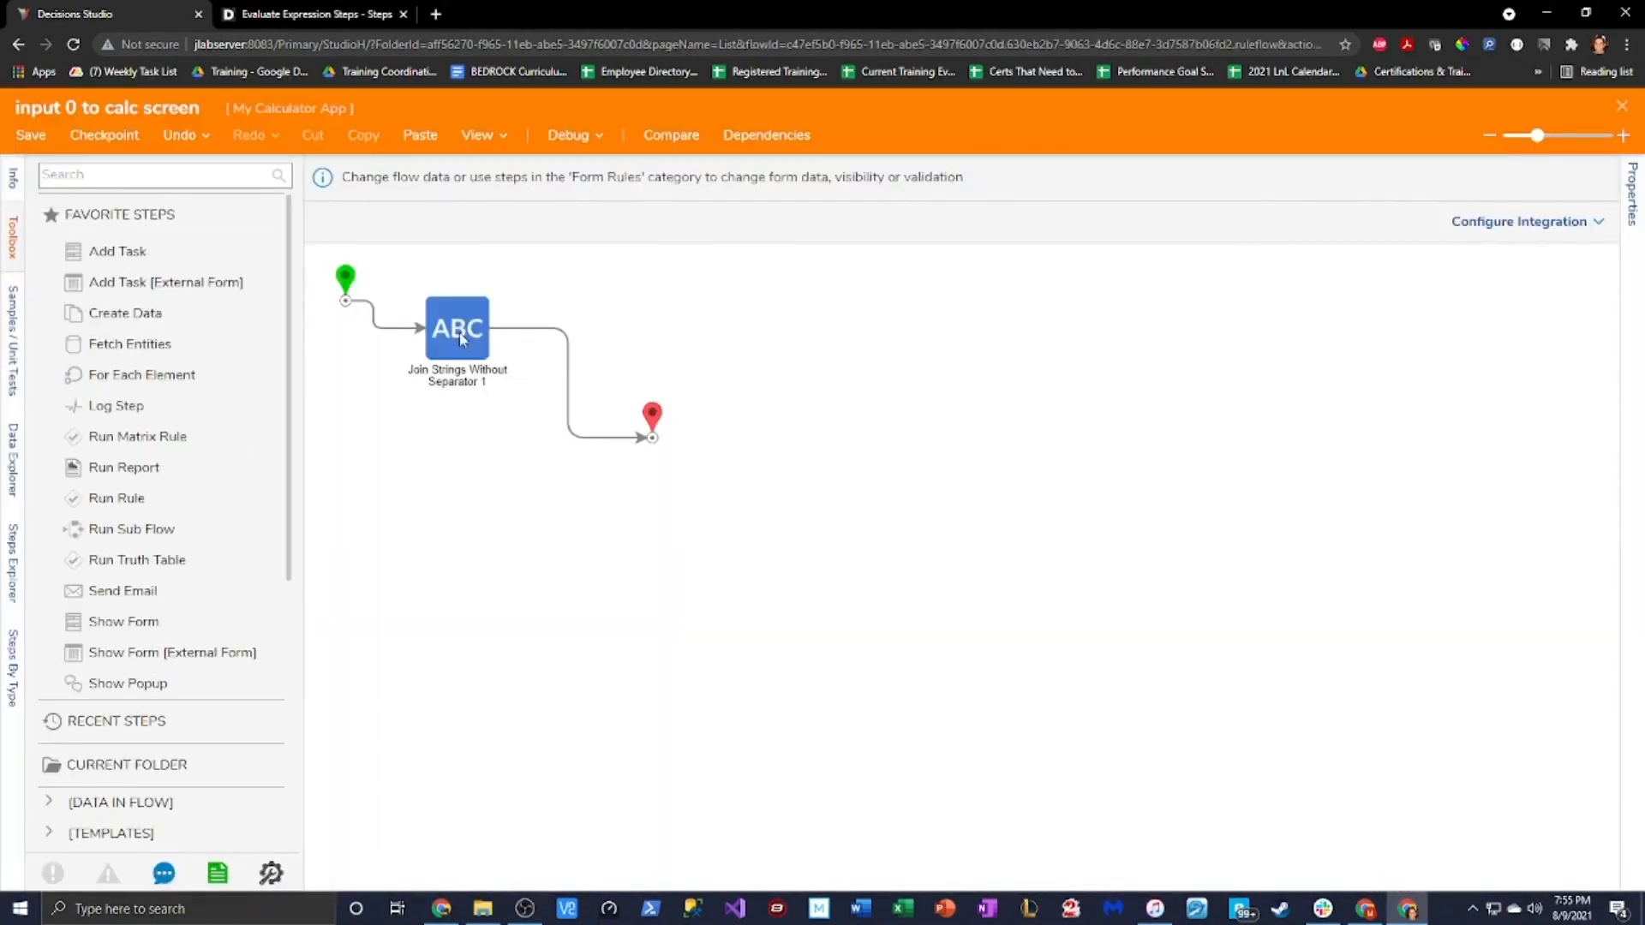
pyautogui.click(462, 335)
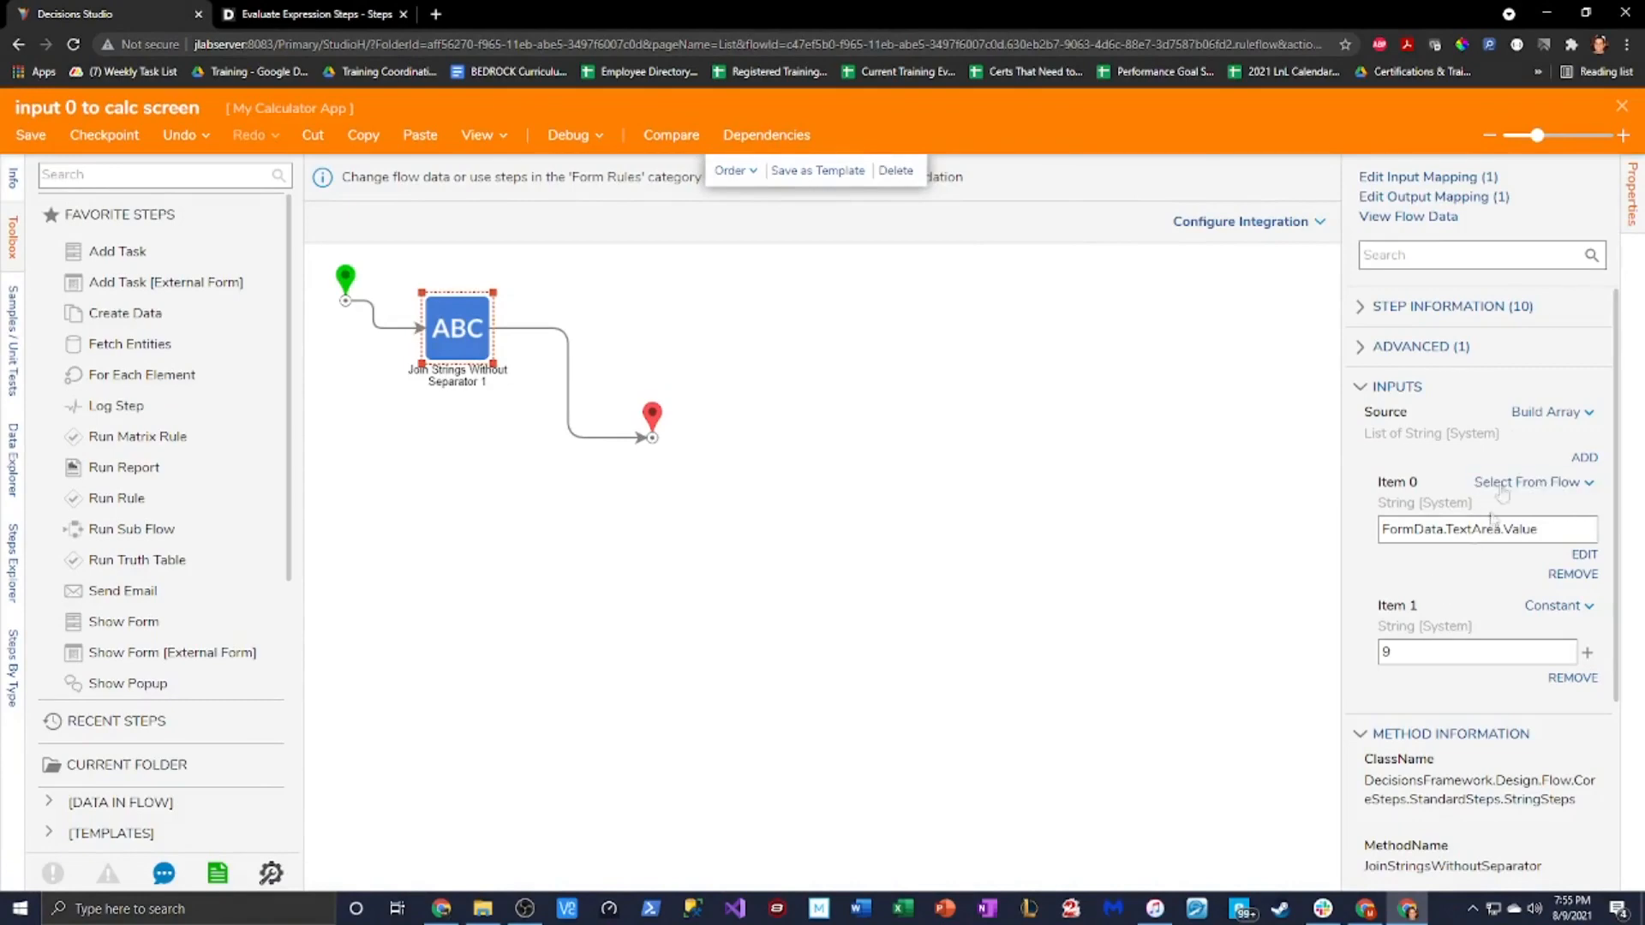
pyautogui.click(1620, 107)
# Enable the 0EventButton Click trigger for that flow, then save and close the form
pyautogui.scroll(-5, 895, 553)
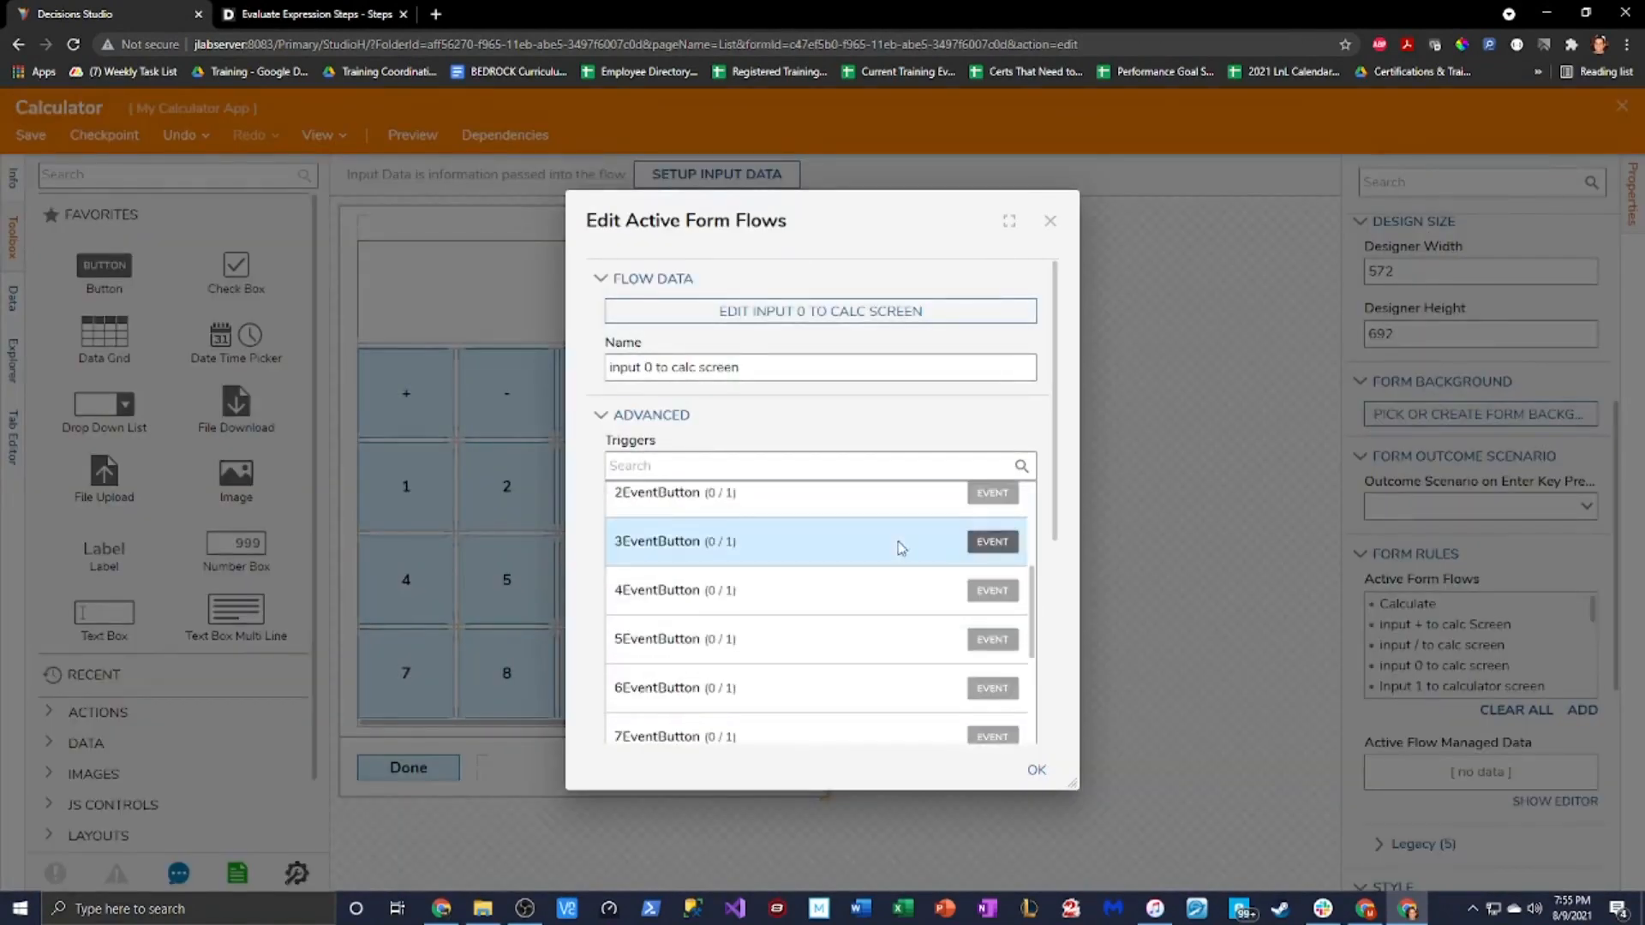
pyautogui.scroll(-2, 898, 544)
pyautogui.click(900, 674)
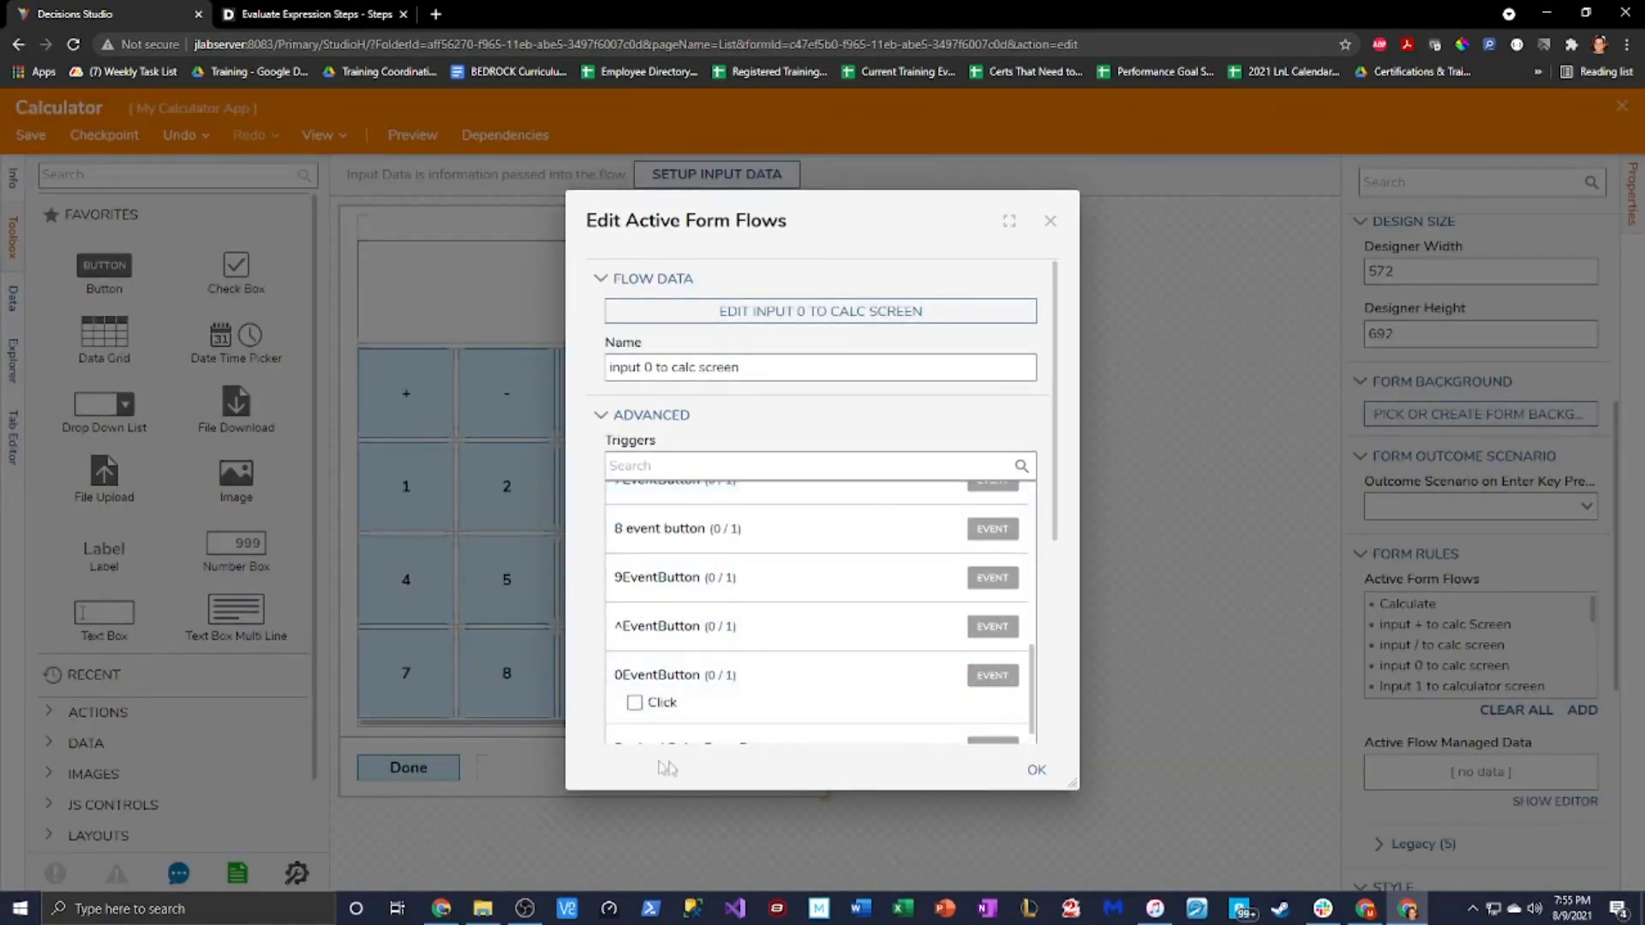
pyautogui.click(635, 702)
pyautogui.click(1037, 769)
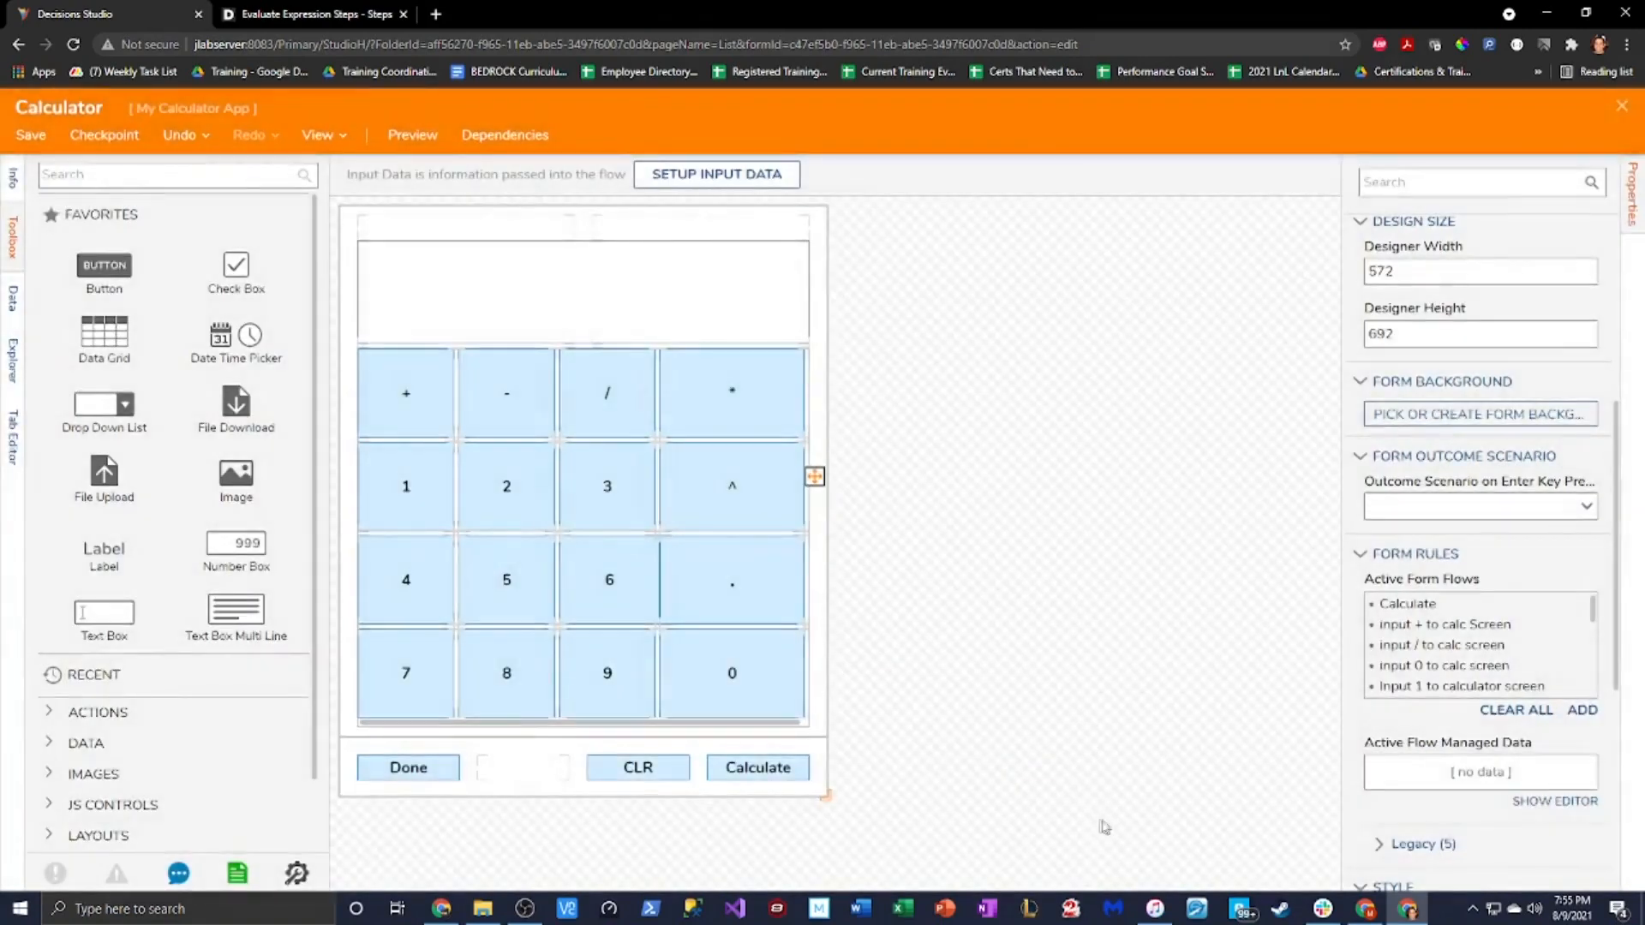
pyautogui.click(39, 142)
pyautogui.click(994, 598)
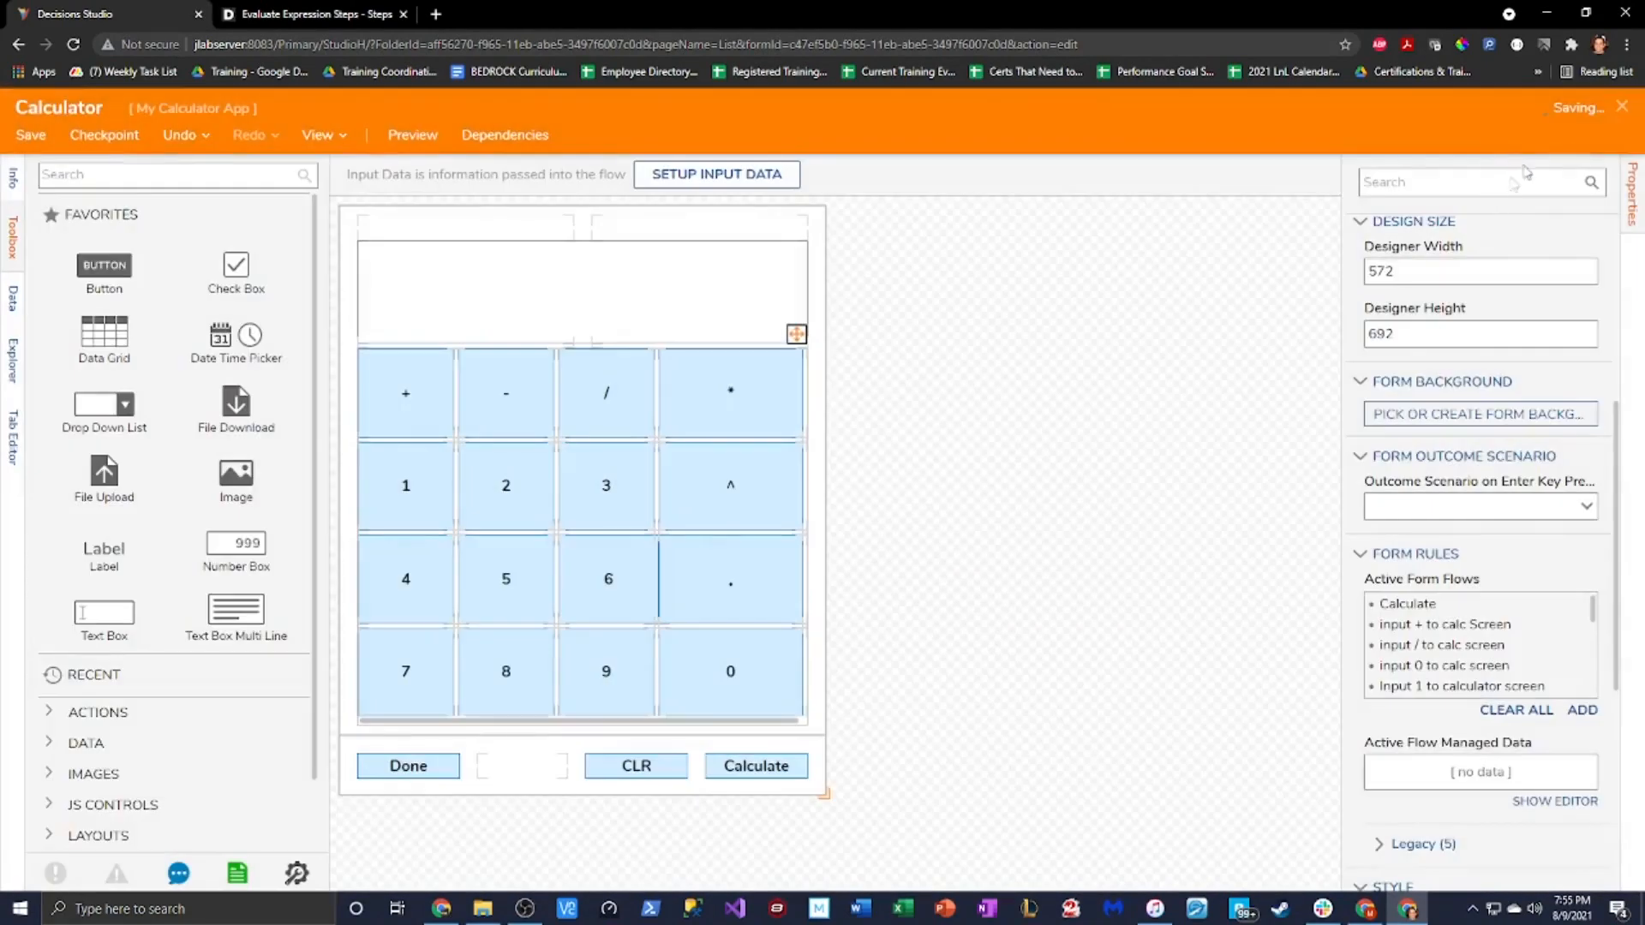
pyautogui.click(1624, 110)
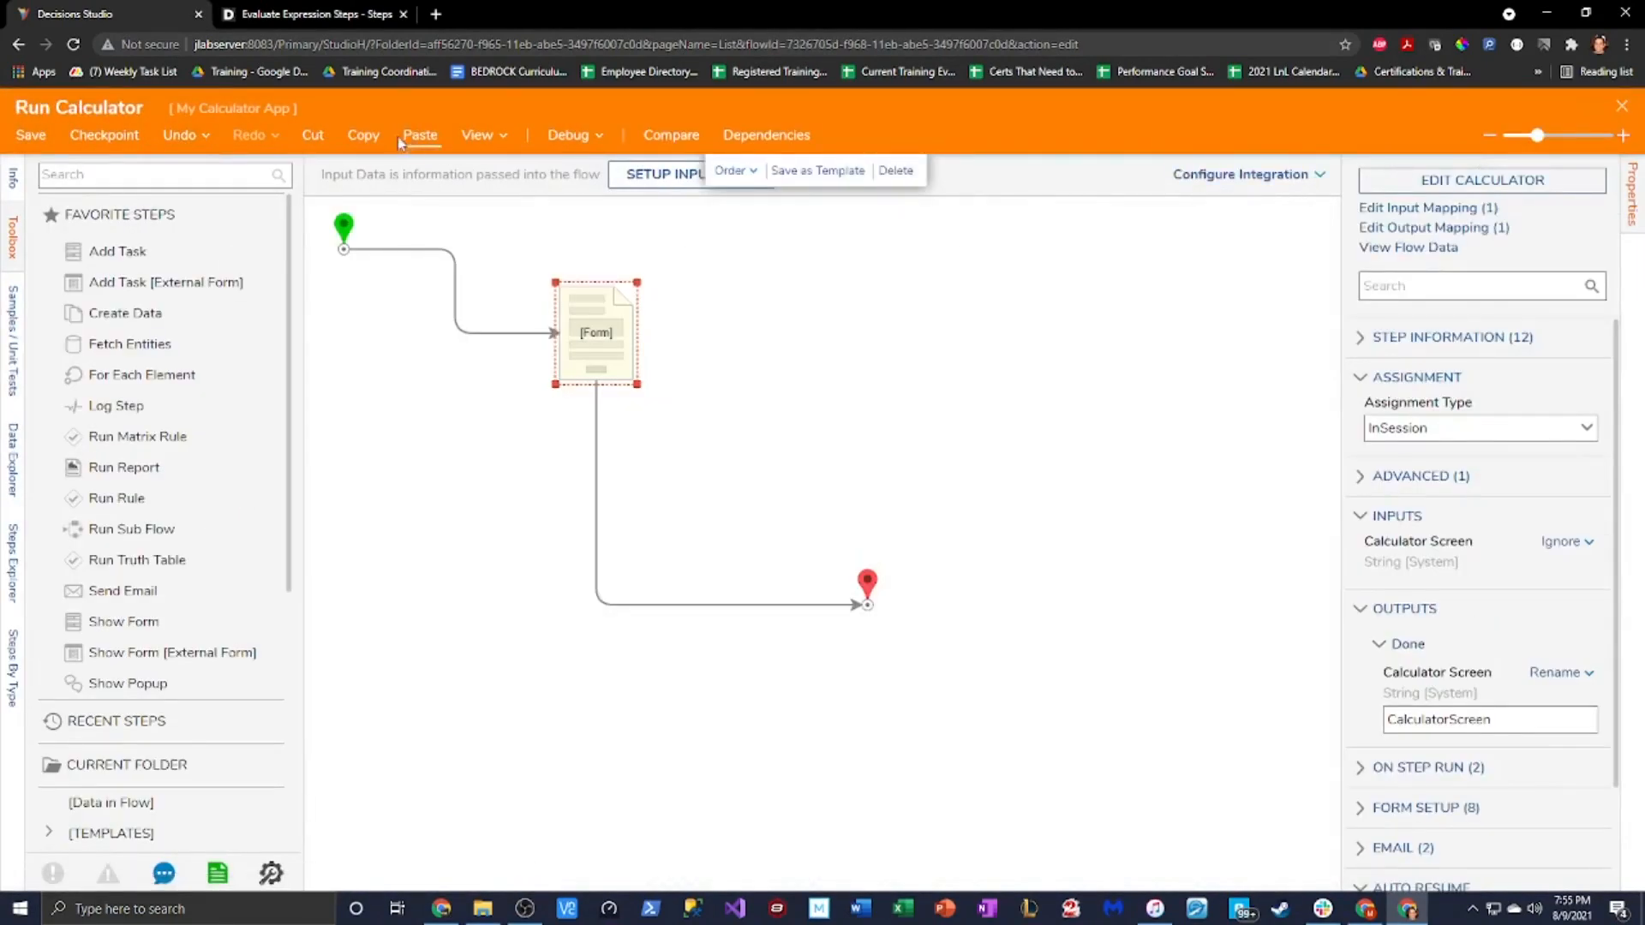
# Debug Run Calculator, pressing 0 and 9 to see 0 produce 9, then close it
pyautogui.click(565, 137)
pyautogui.click(861, 390)
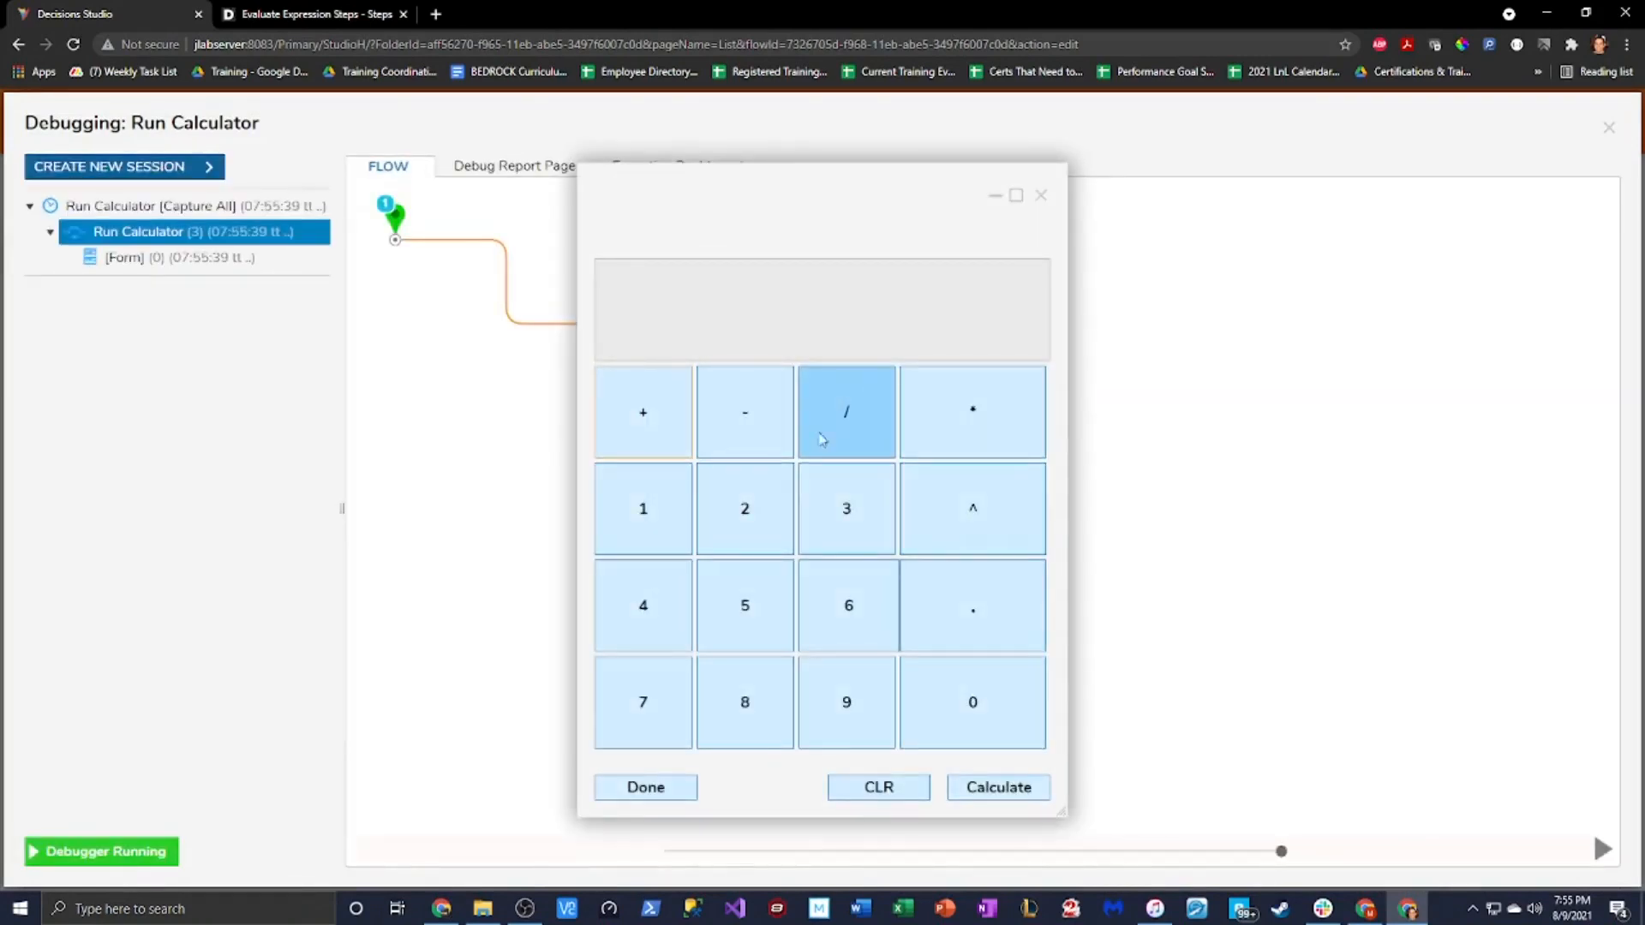
pyautogui.click(955, 692)
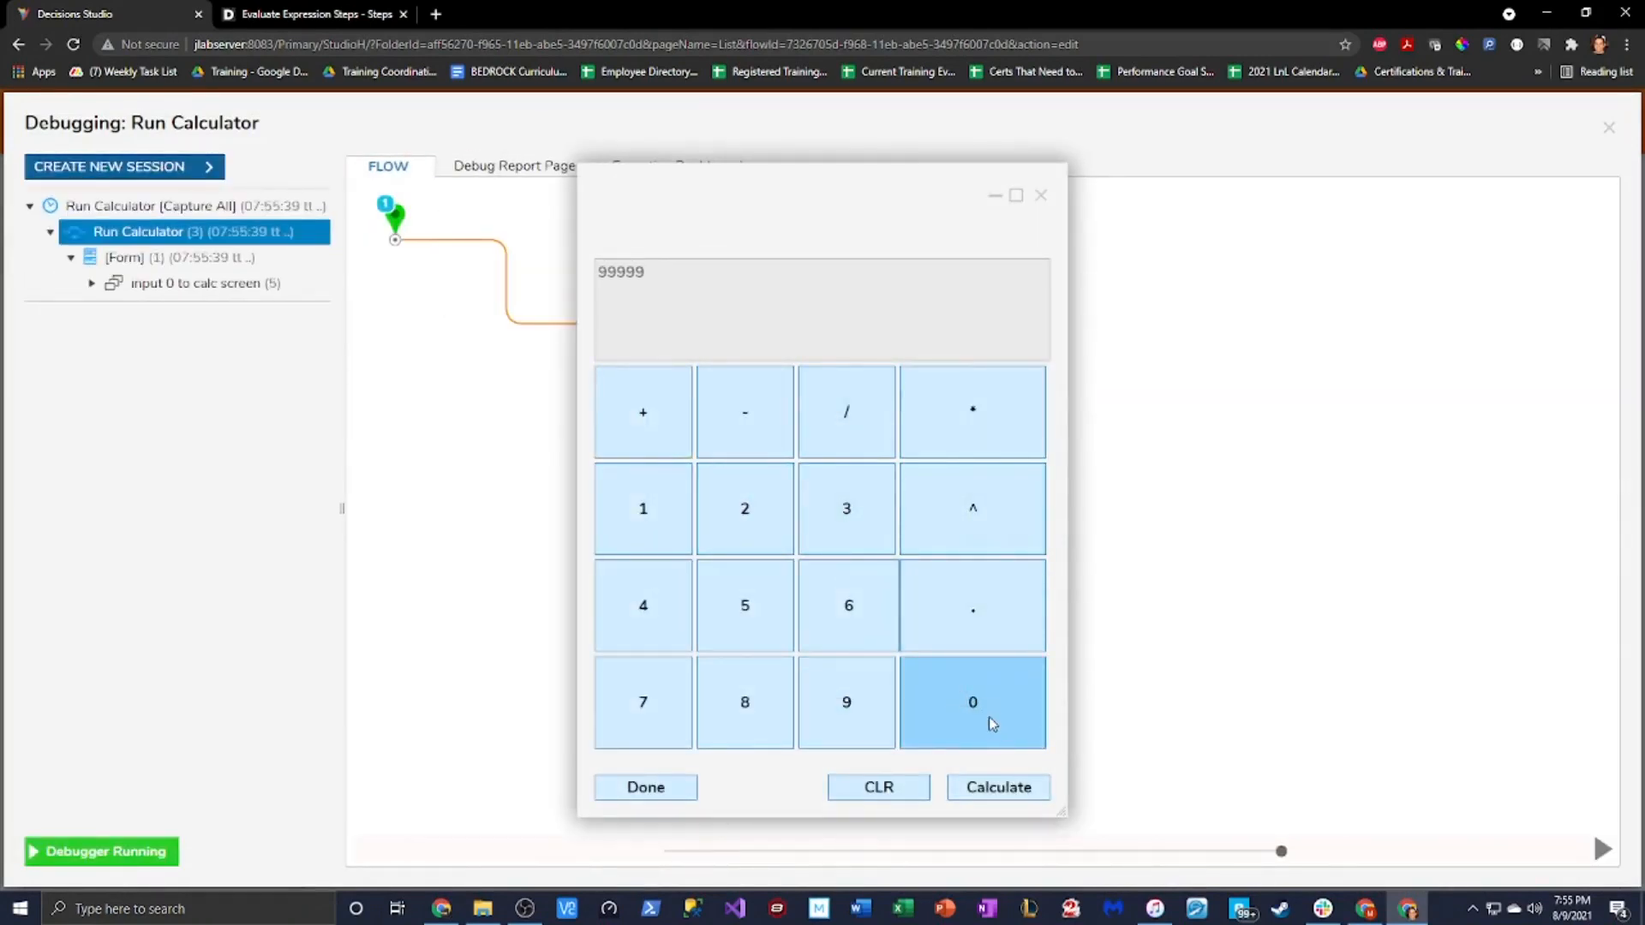
pyautogui.click(845, 697)
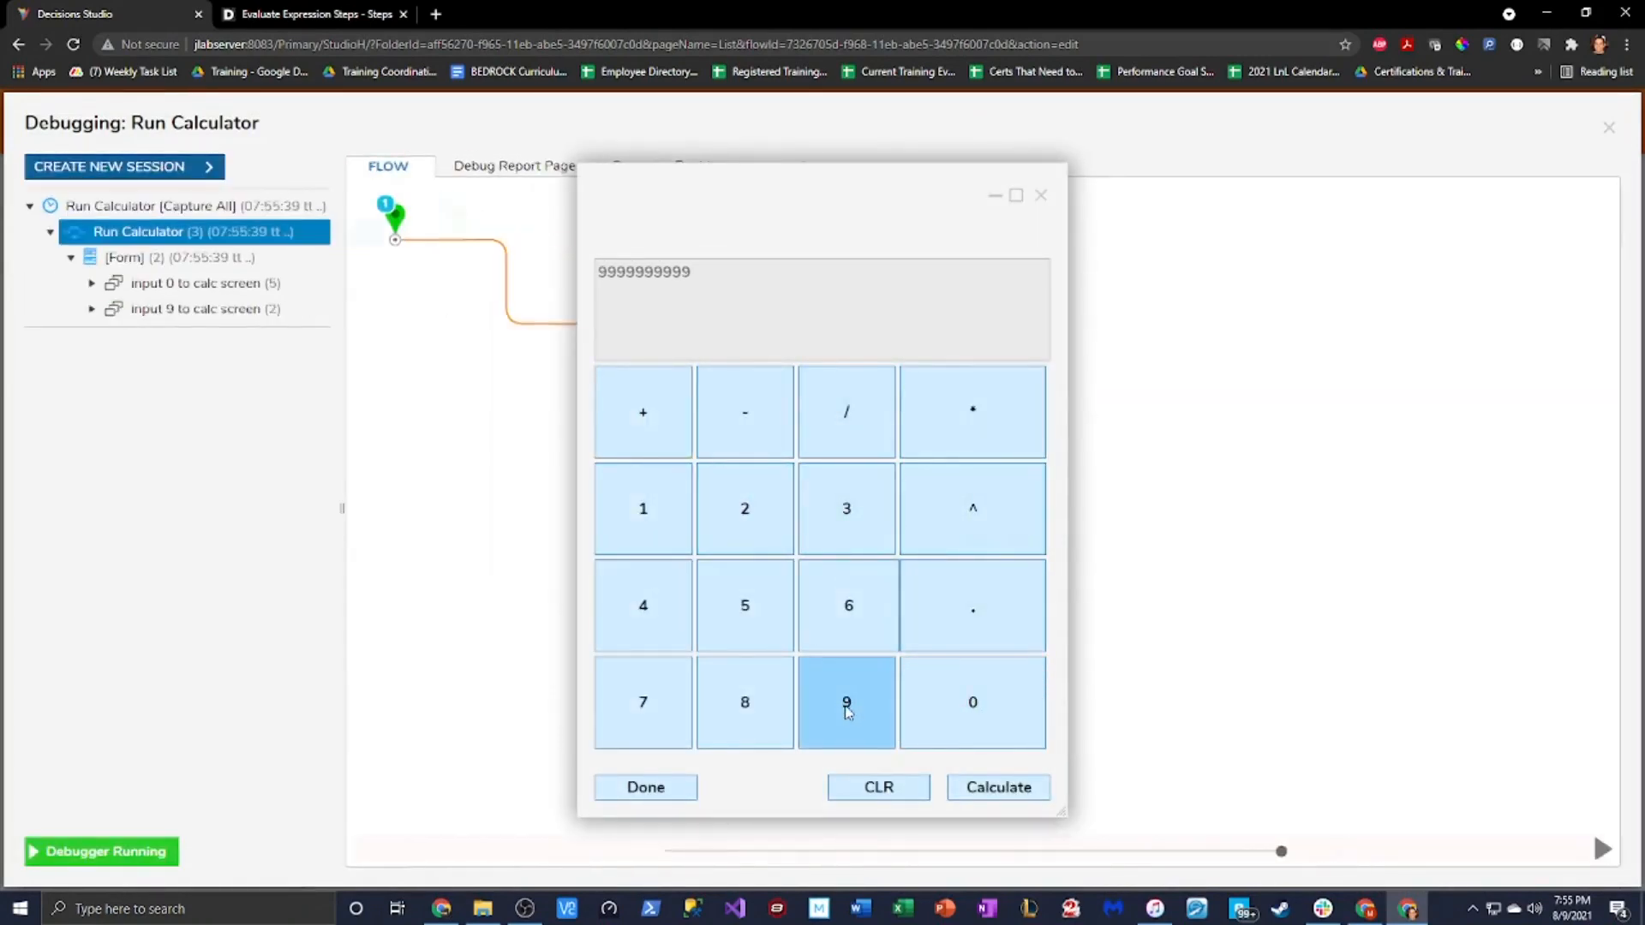
pyautogui.click(1041, 196)
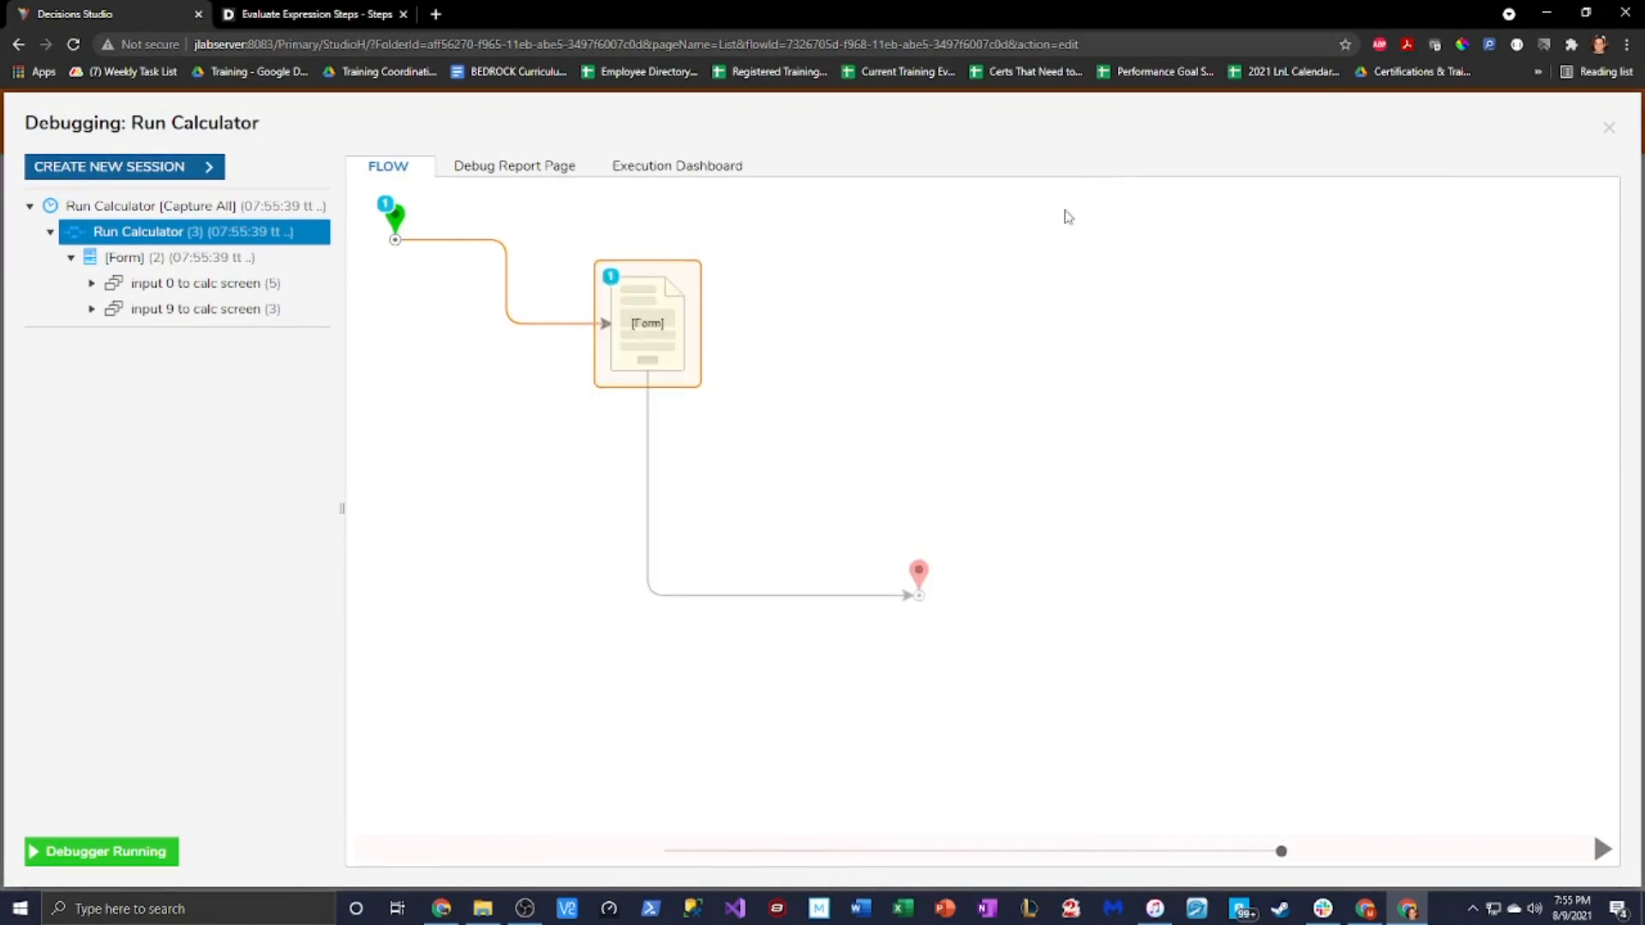
pyautogui.click(1610, 127)
# Reopen the Calculator form's 'input 0 to calc screen' form flow settings
pyautogui.click(615, 315)
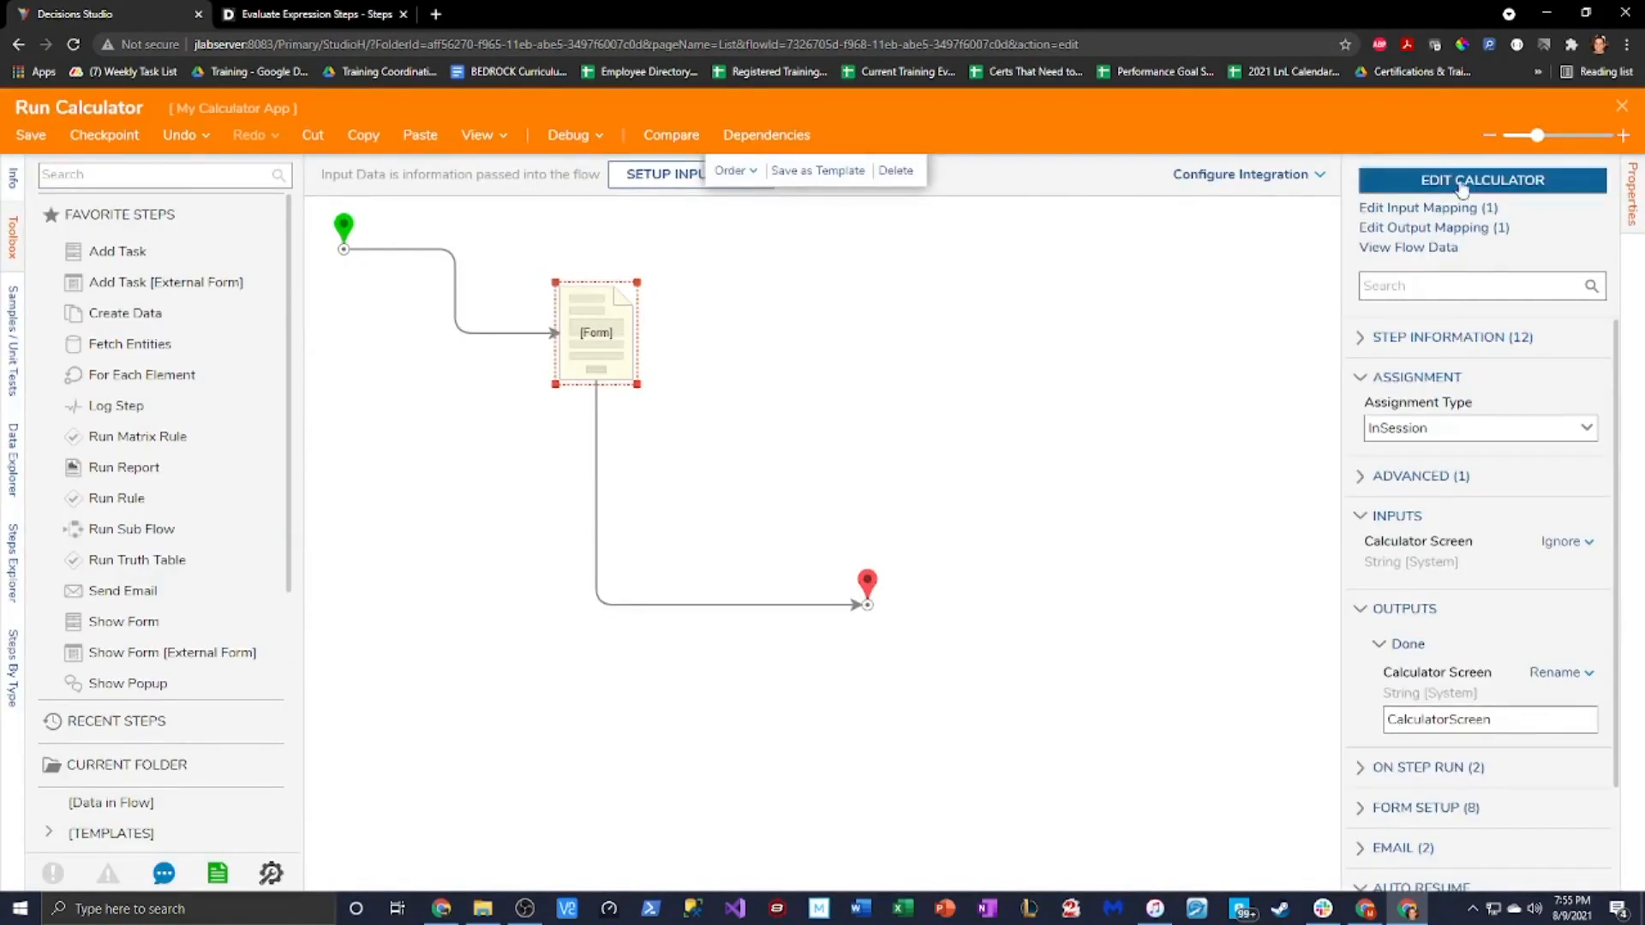
pyautogui.click(1462, 184)
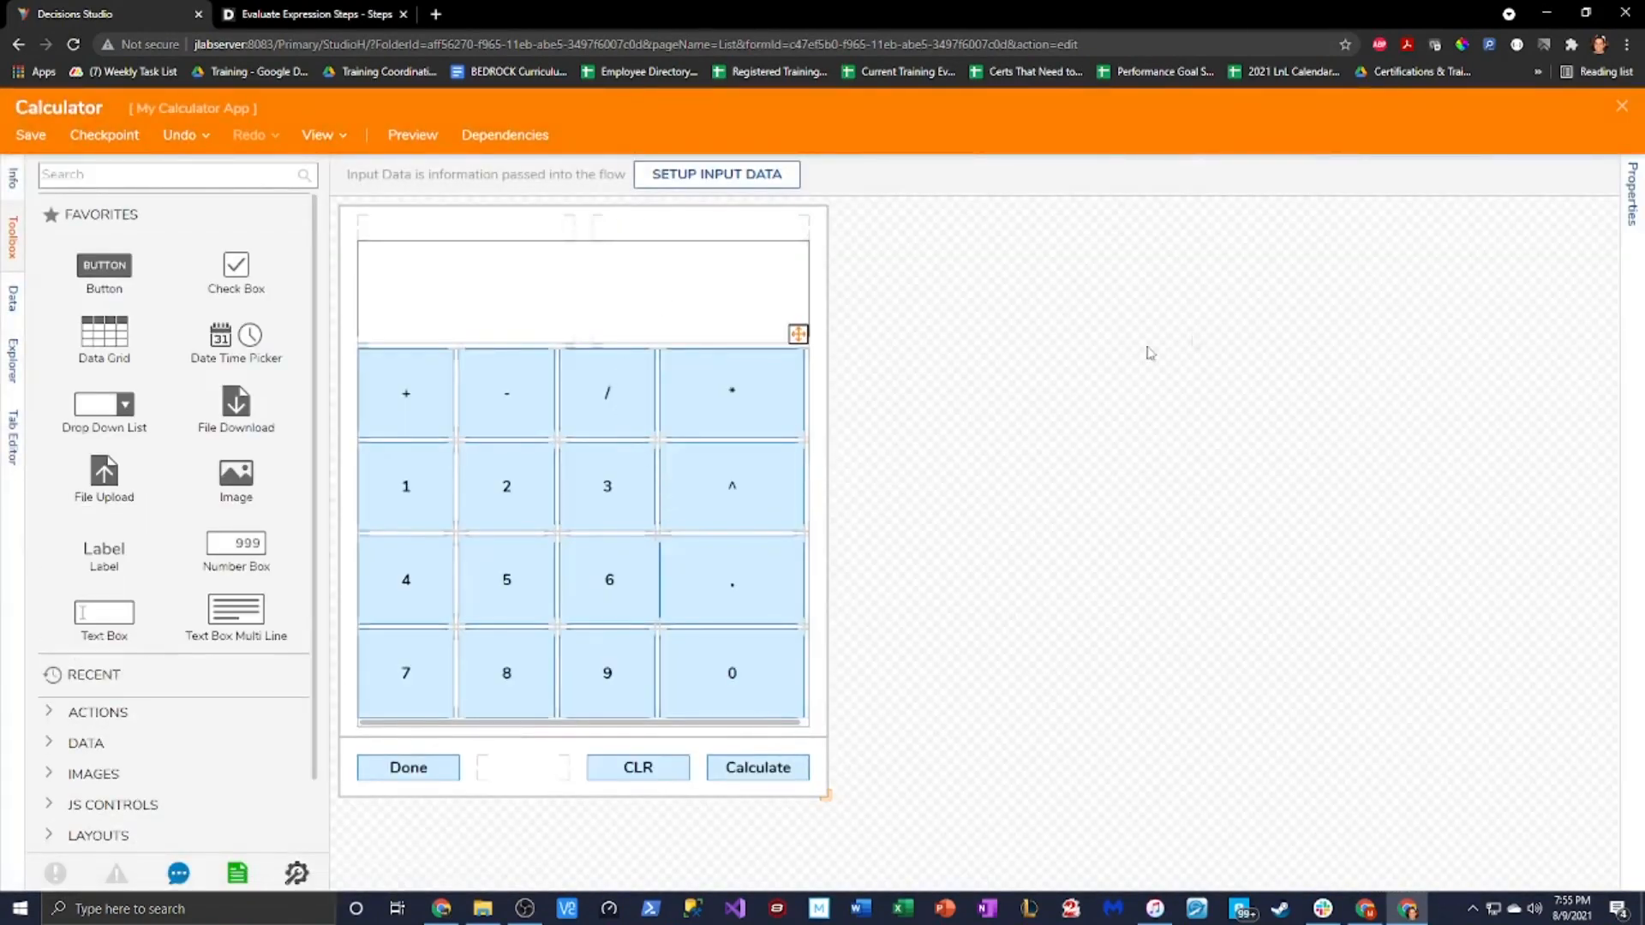
pyautogui.click(1626, 205)
pyautogui.scroll(-4, 1440, 583)
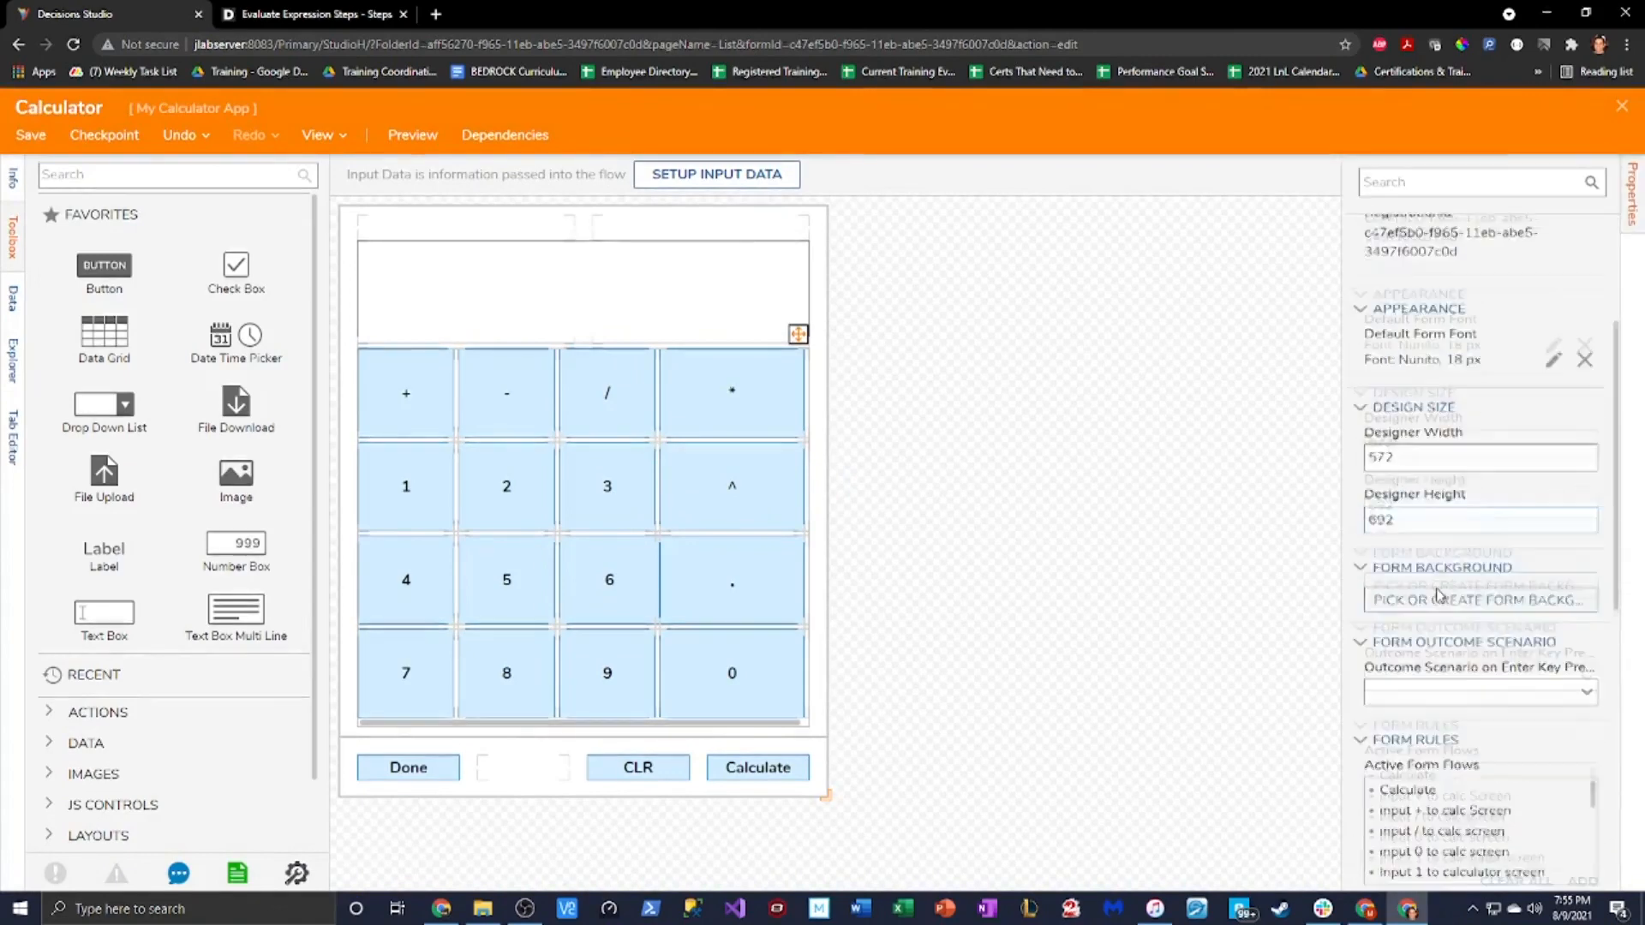
pyautogui.scroll(-1, 1444, 669)
pyautogui.click(1555, 753)
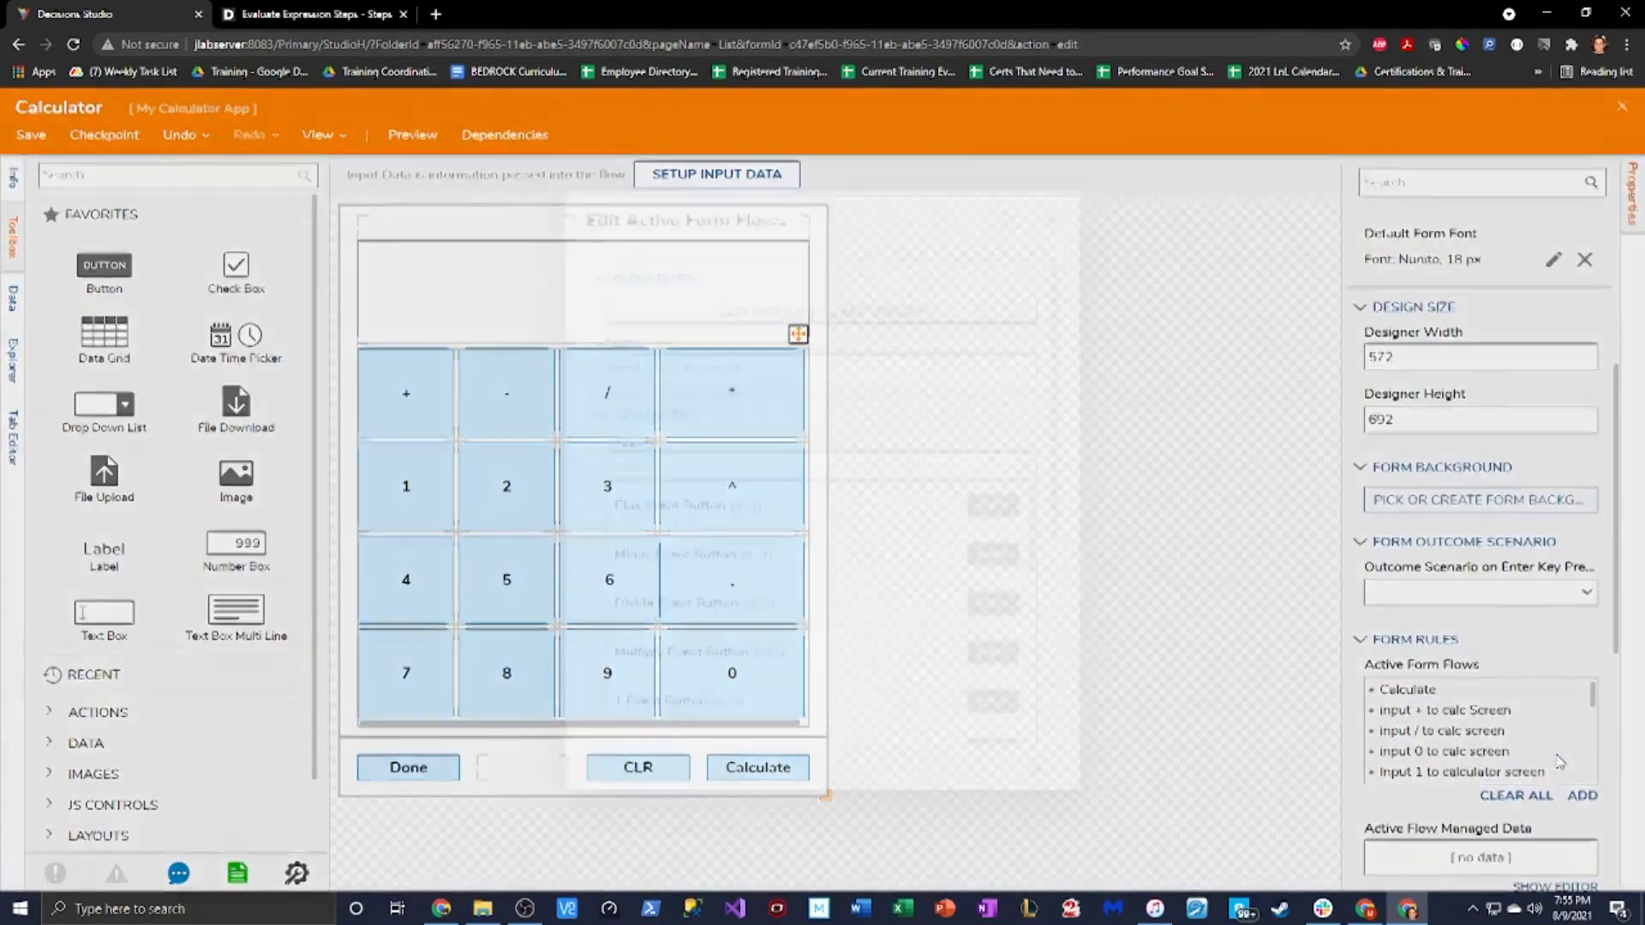
pyautogui.scroll(-5, 890, 634)
# Change the flow's Join Strings Item 1 constant from 9 to 0
pyautogui.scroll(-2, 889, 636)
pyautogui.click(840, 677)
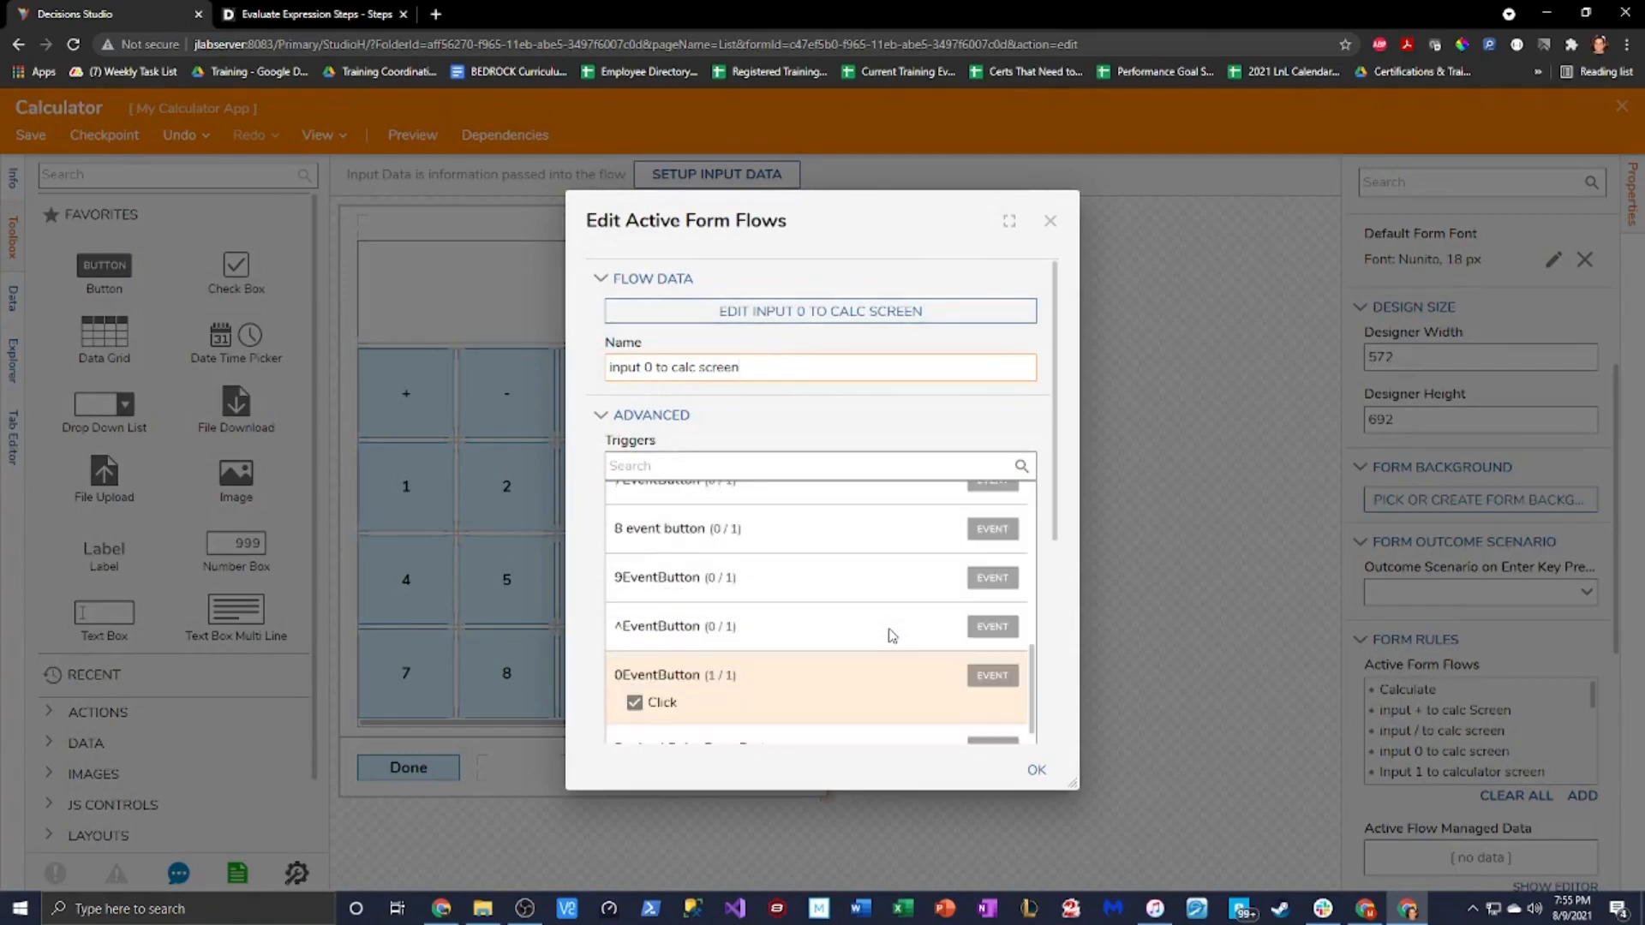
pyautogui.click(704, 701)
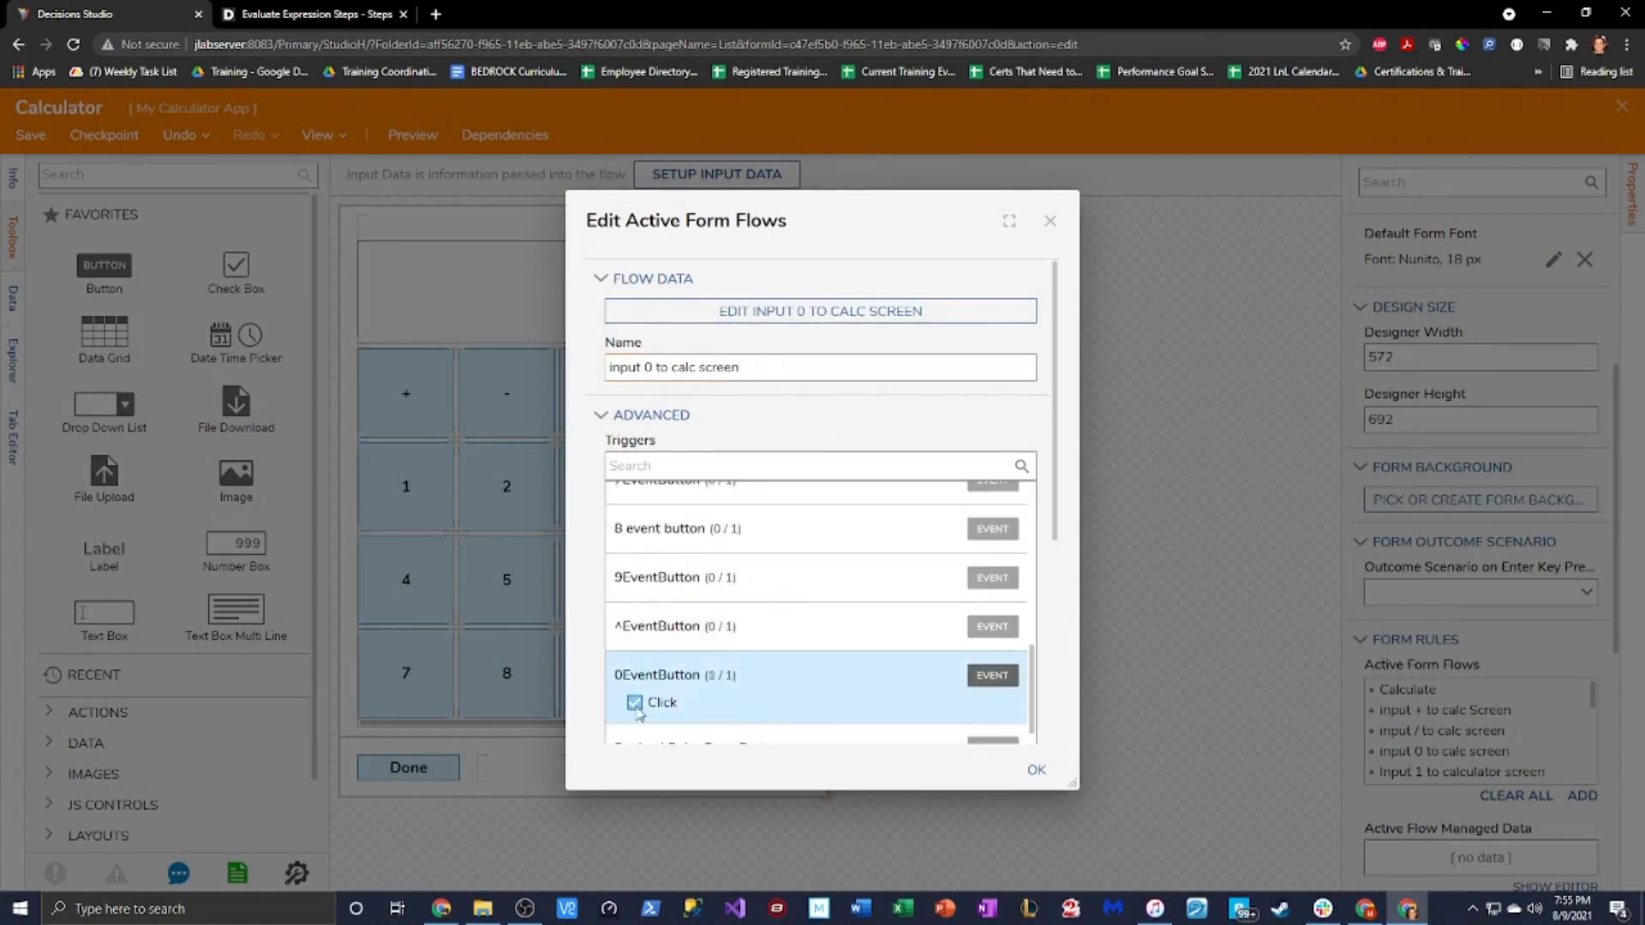
pyautogui.click(724, 313)
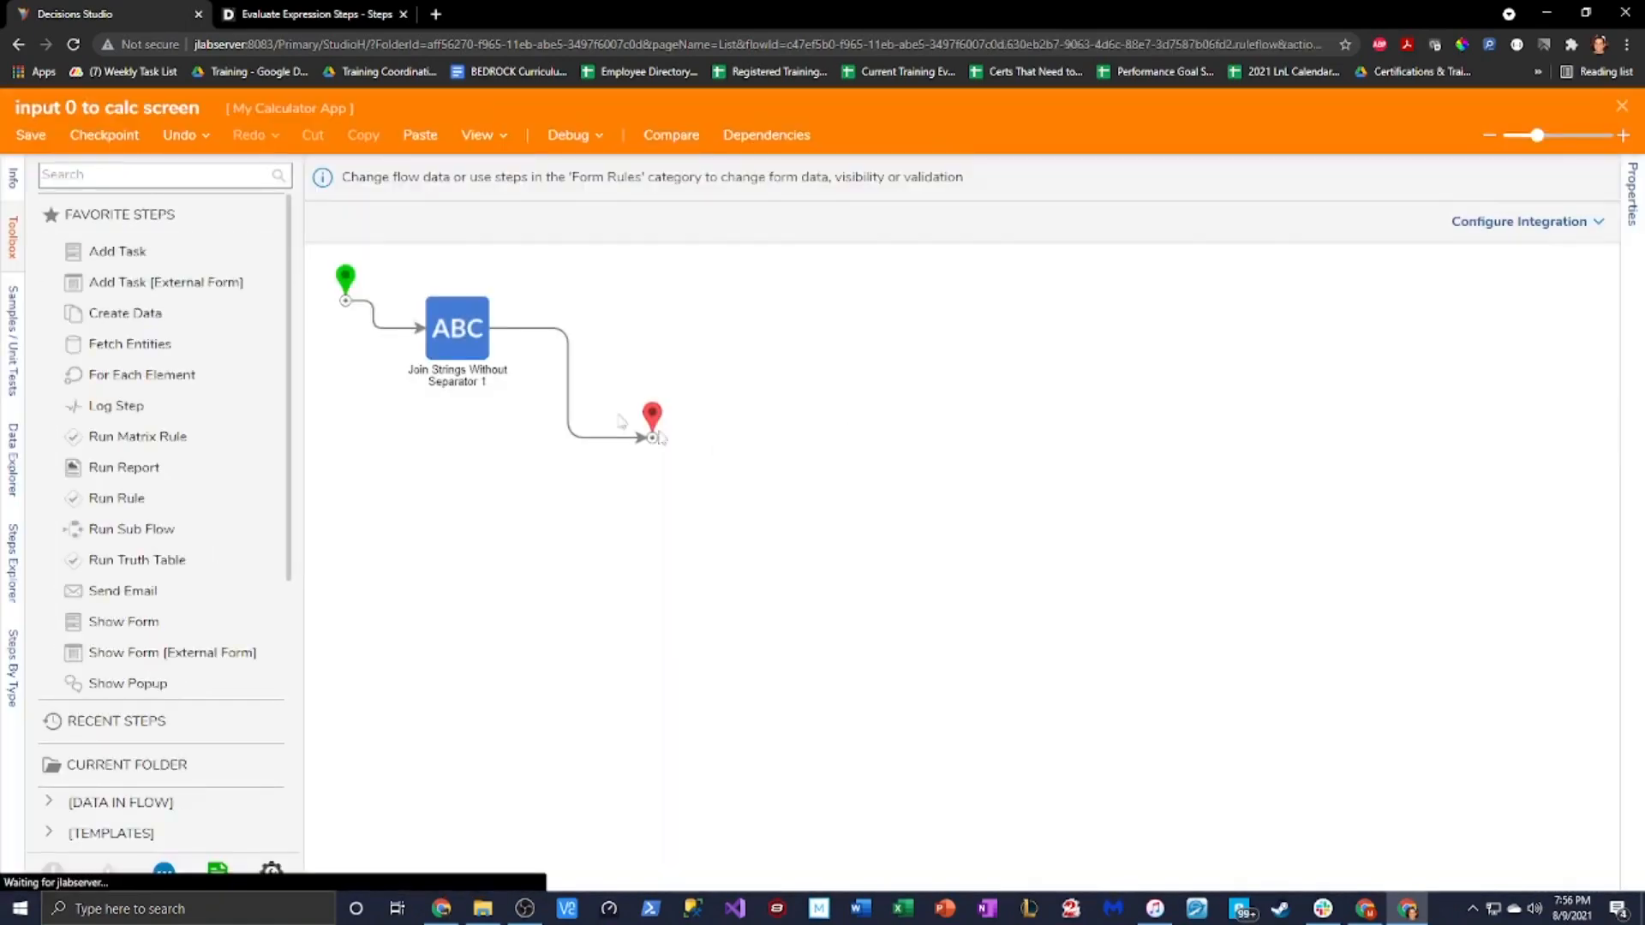
pyautogui.click(416, 333)
pyautogui.click(451, 333)
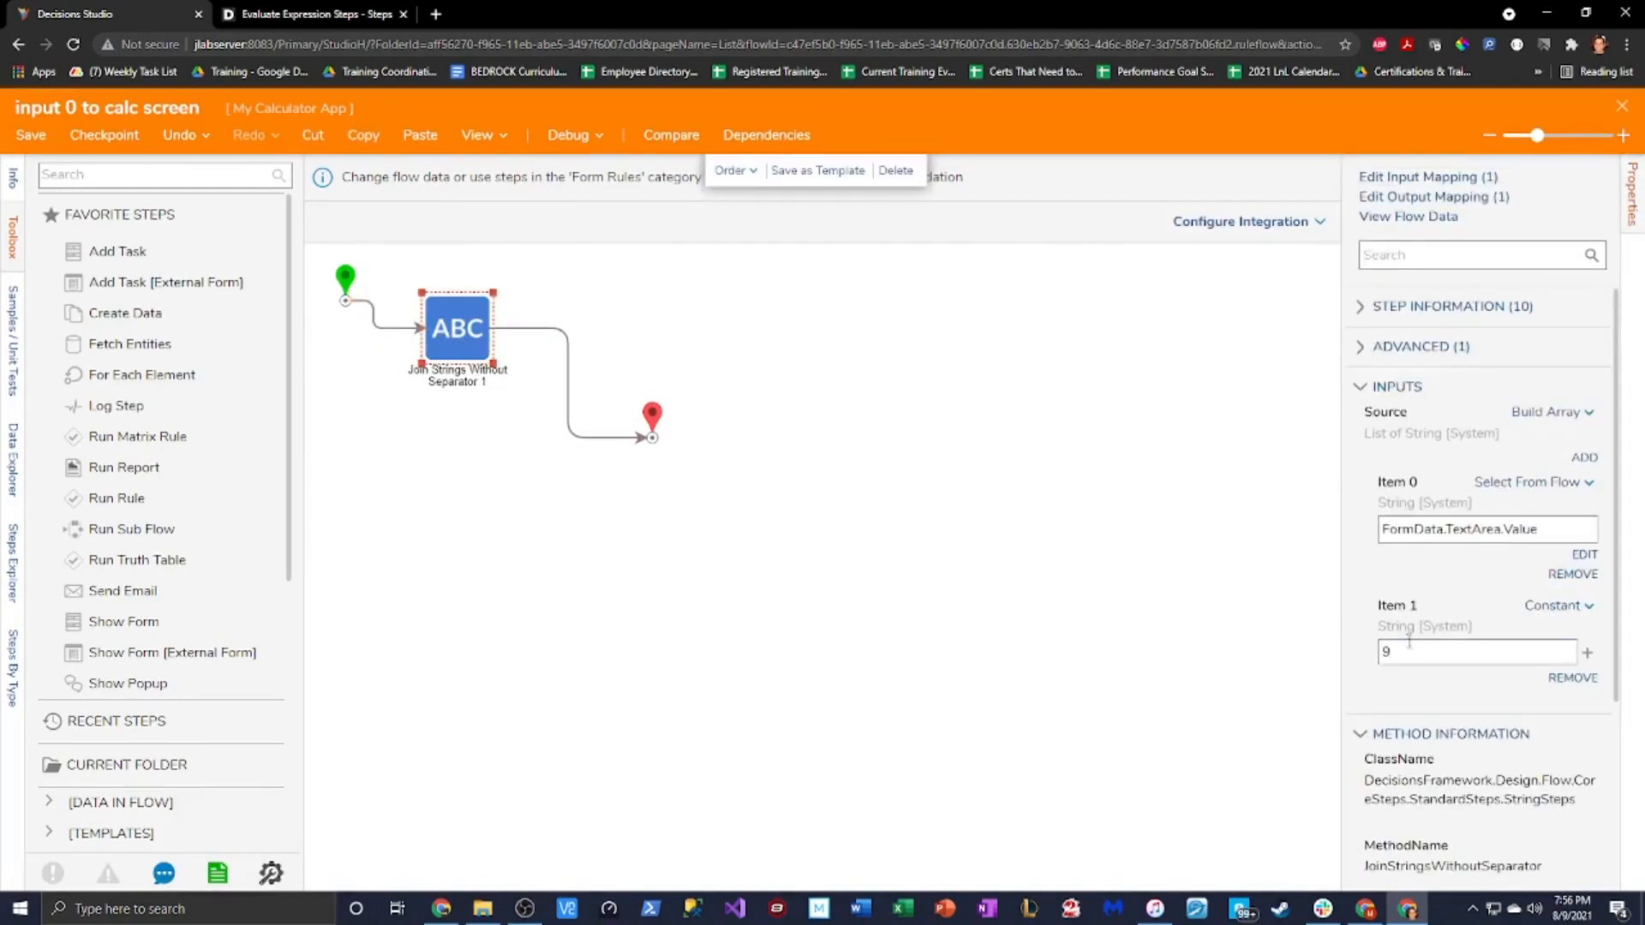
pyautogui.moveTo(1415, 651); pyautogui.dragTo(1297, 669)
# Save the 'input 0 to calc screen' flow, close it, and accept the form flow settings
pyautogui.click(31, 135)
pyautogui.click(980, 595)
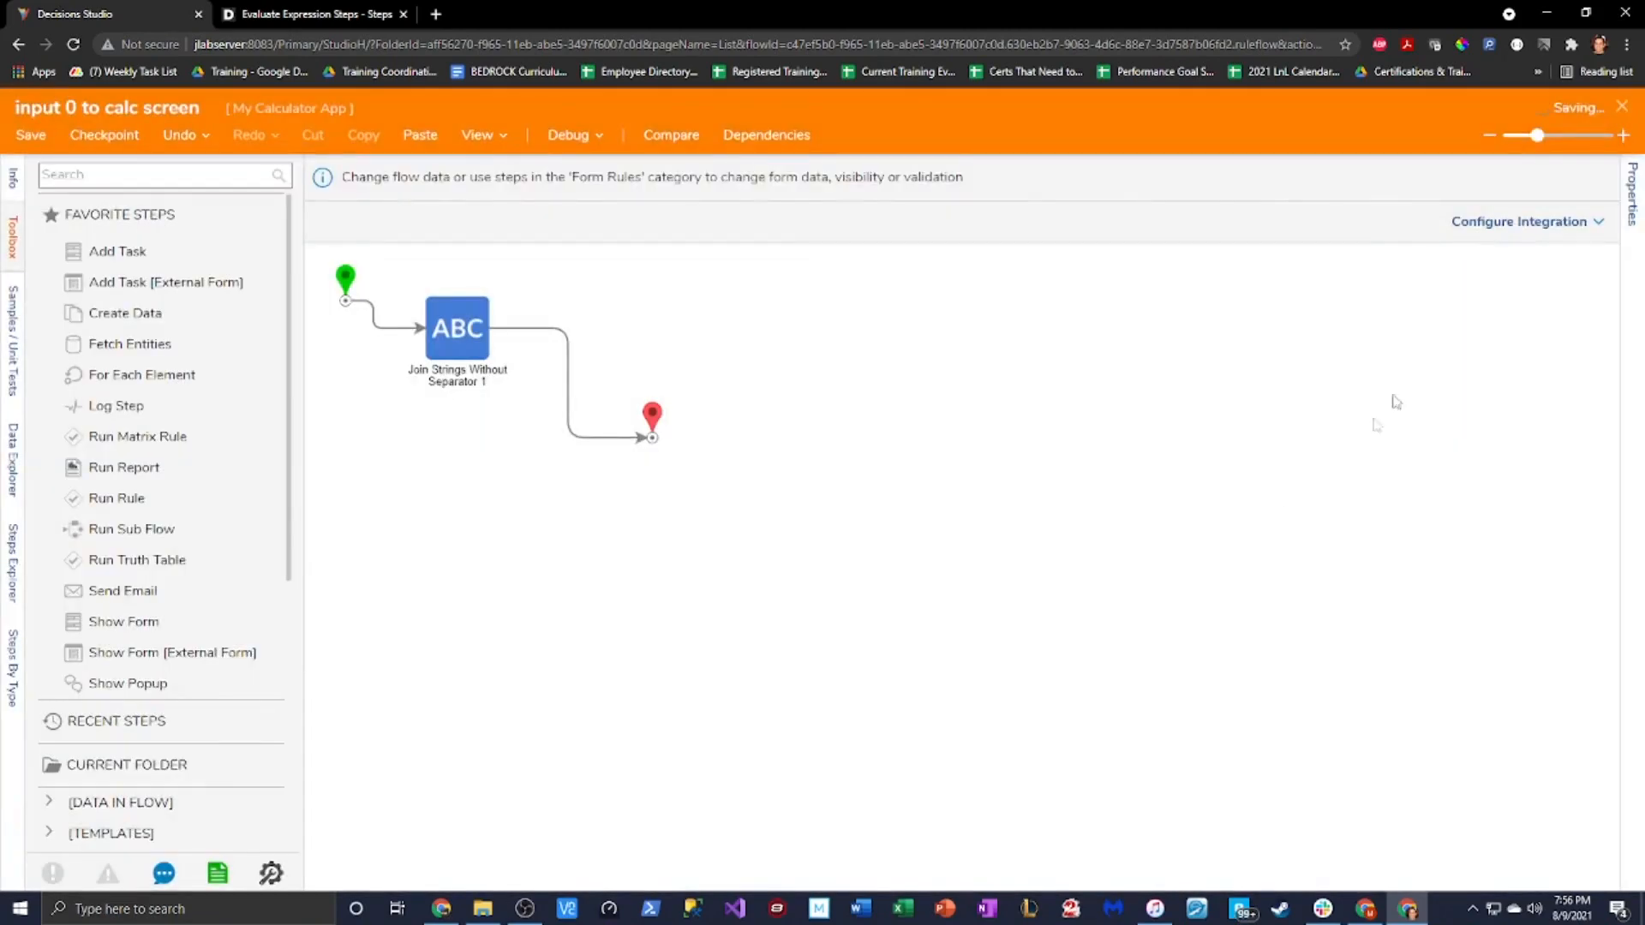
pyautogui.click(1623, 107)
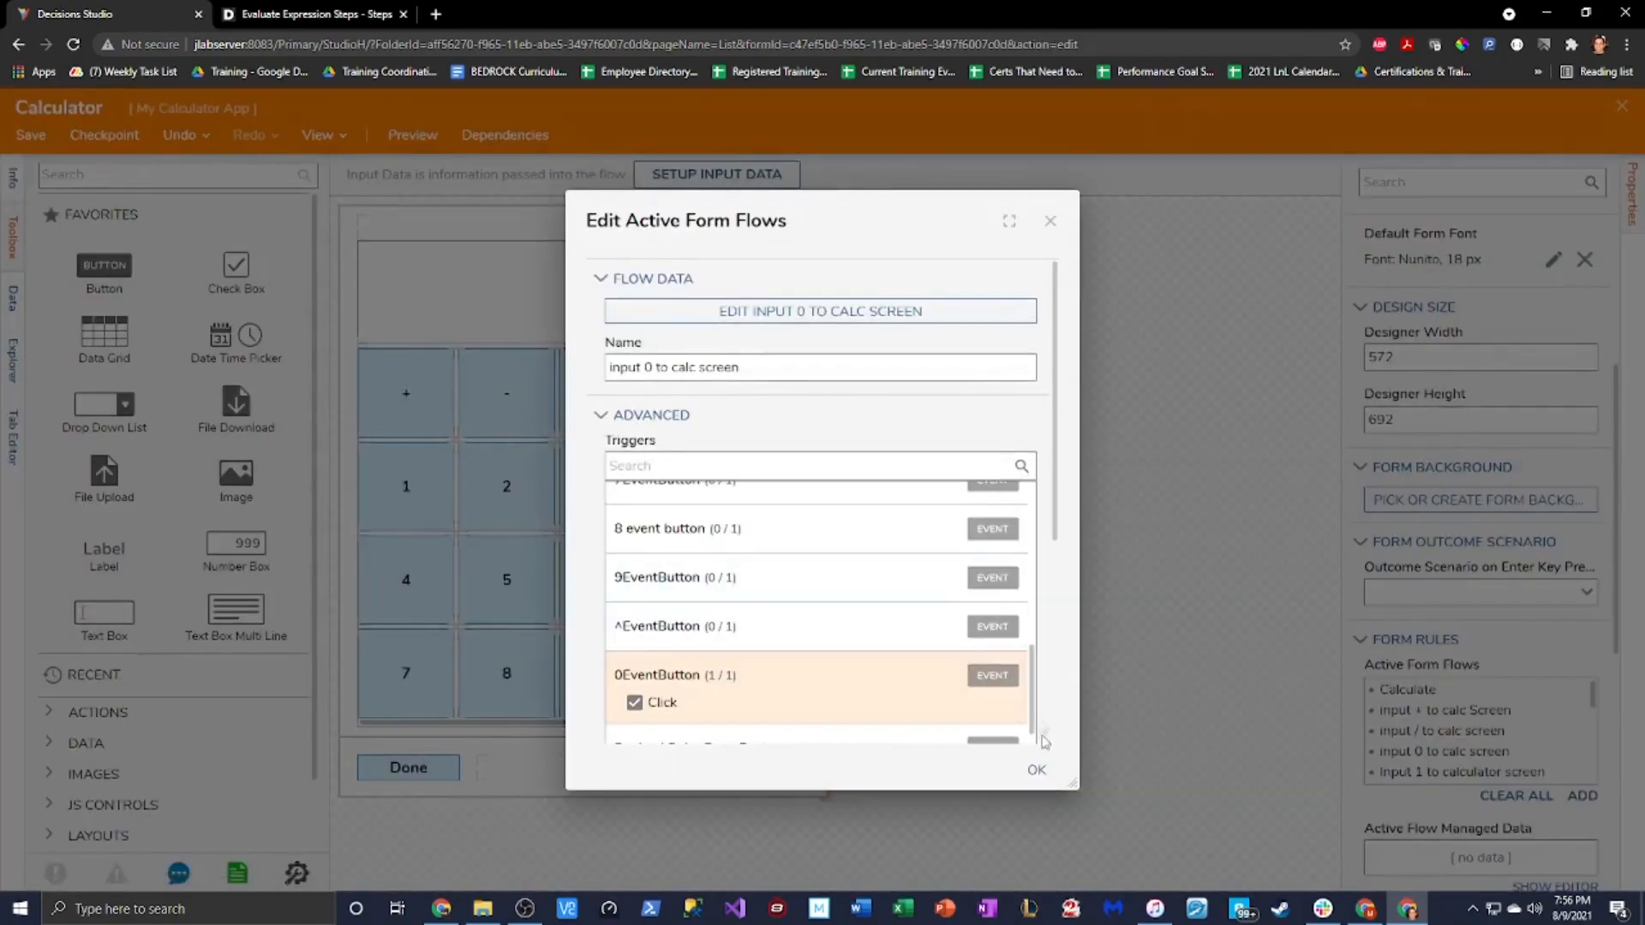
pyautogui.click(1038, 772)
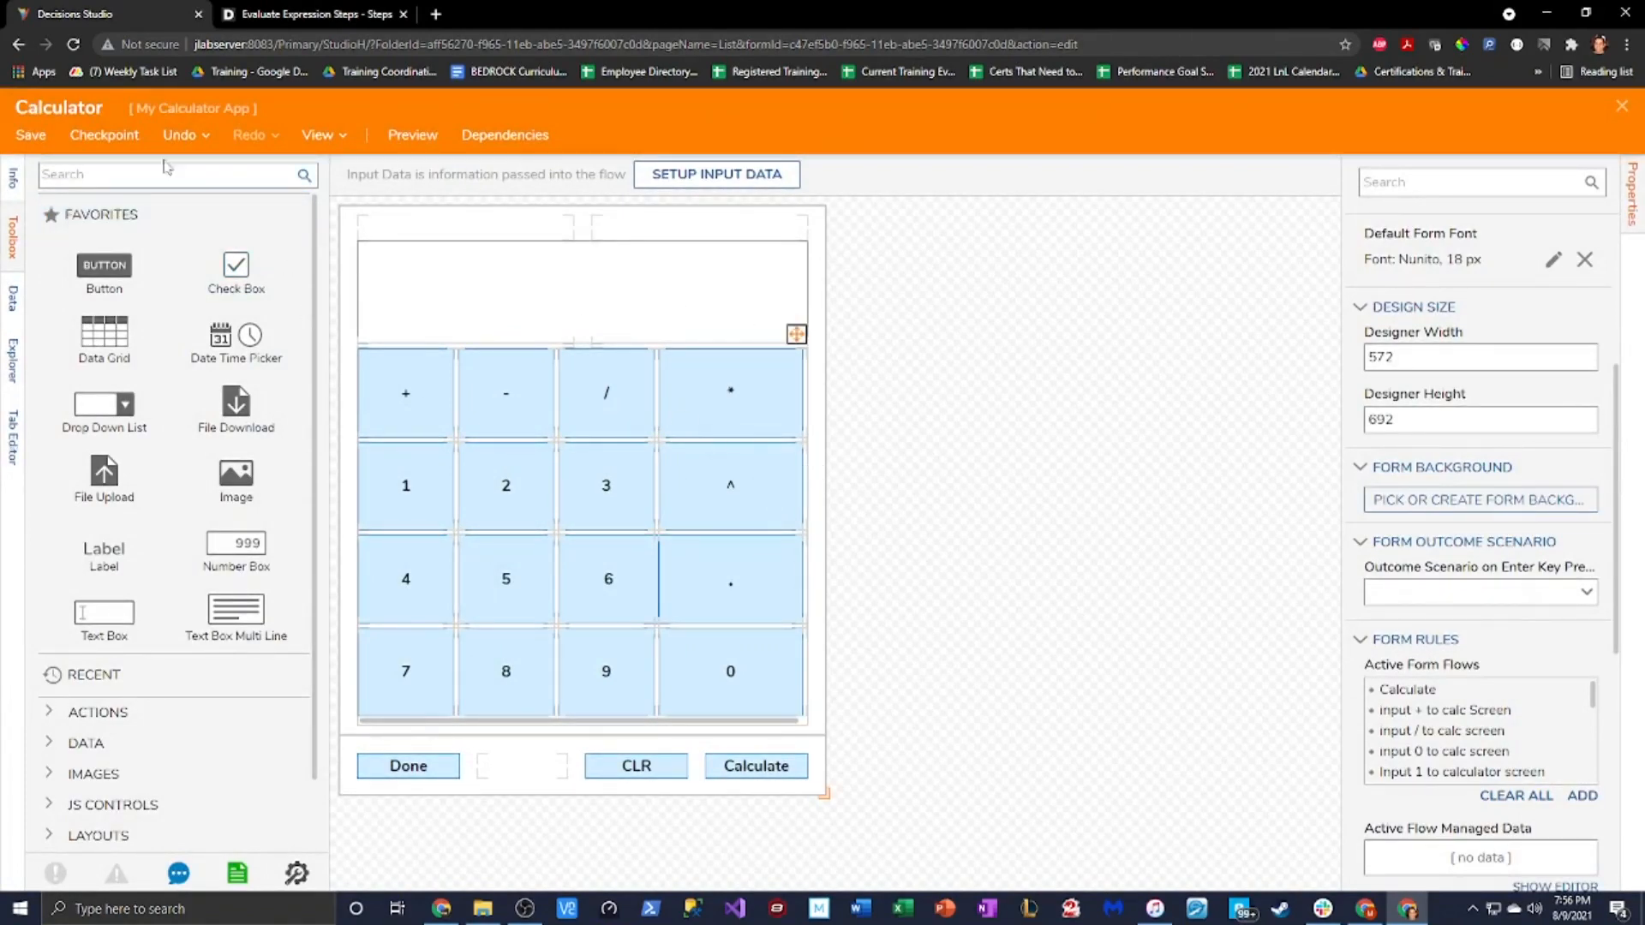
# Save the Calculator form and close it, returning to the Run Calculator flow
pyautogui.click(31, 134)
pyautogui.click(985, 598)
pyautogui.click(1623, 108)
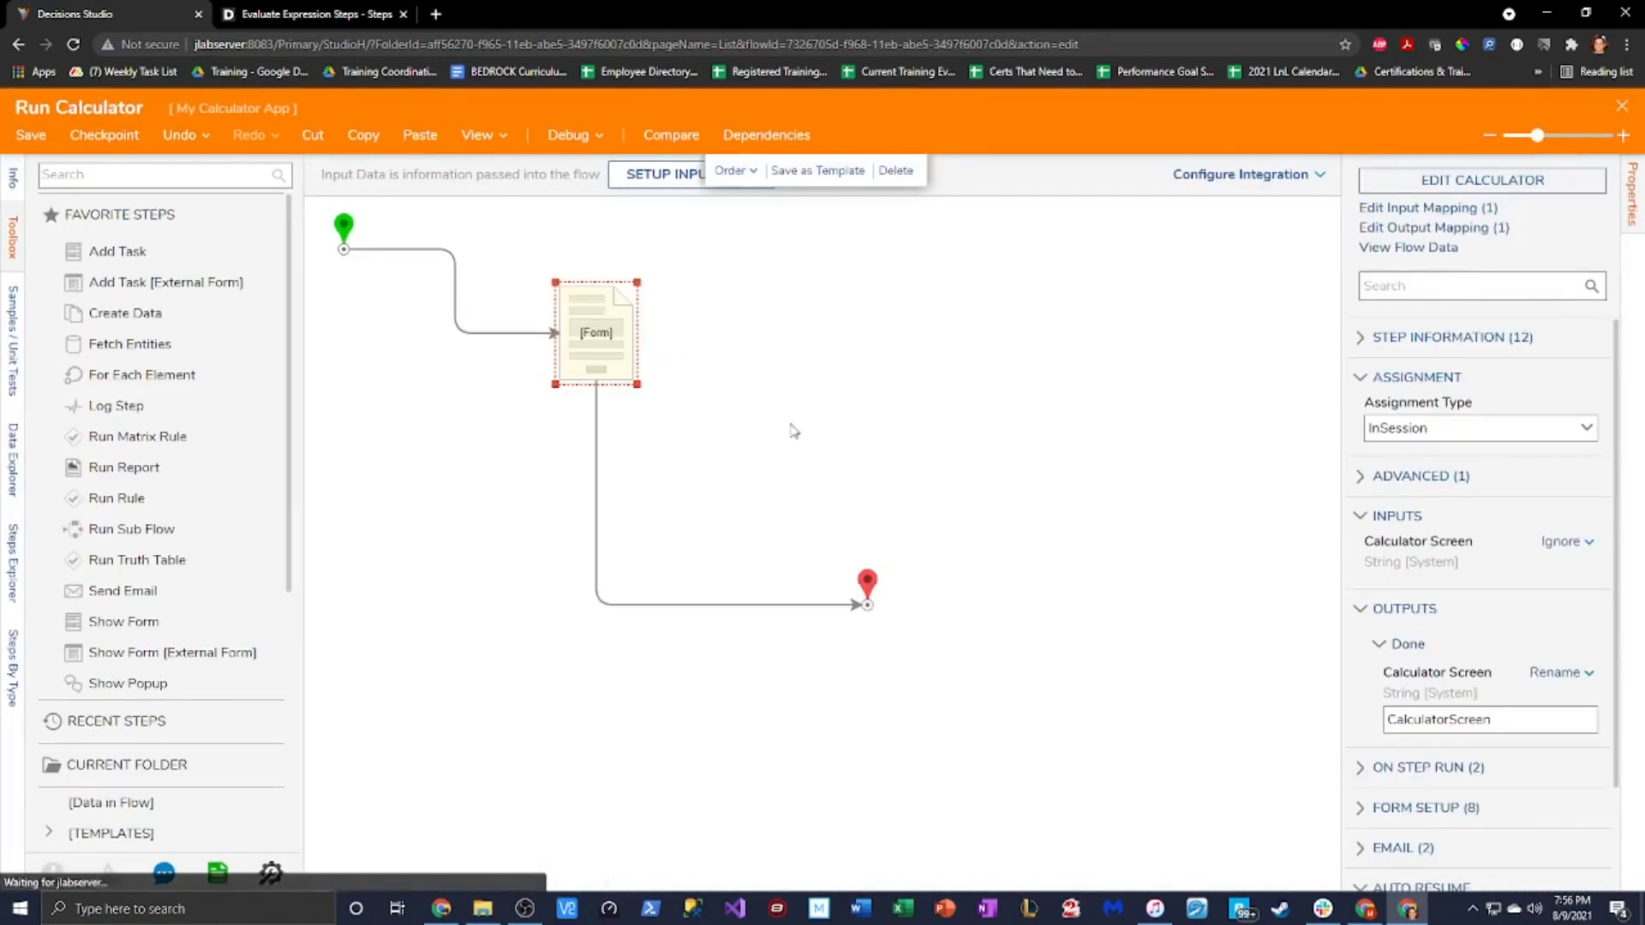
# Debug-run the calculator to confirm the 0 key enters zeros, then reopen the Calculator form
pyautogui.click(564, 137)
pyautogui.click(932, 406)
pyautogui.click(1005, 716)
pyautogui.tripleClick(1007, 718)
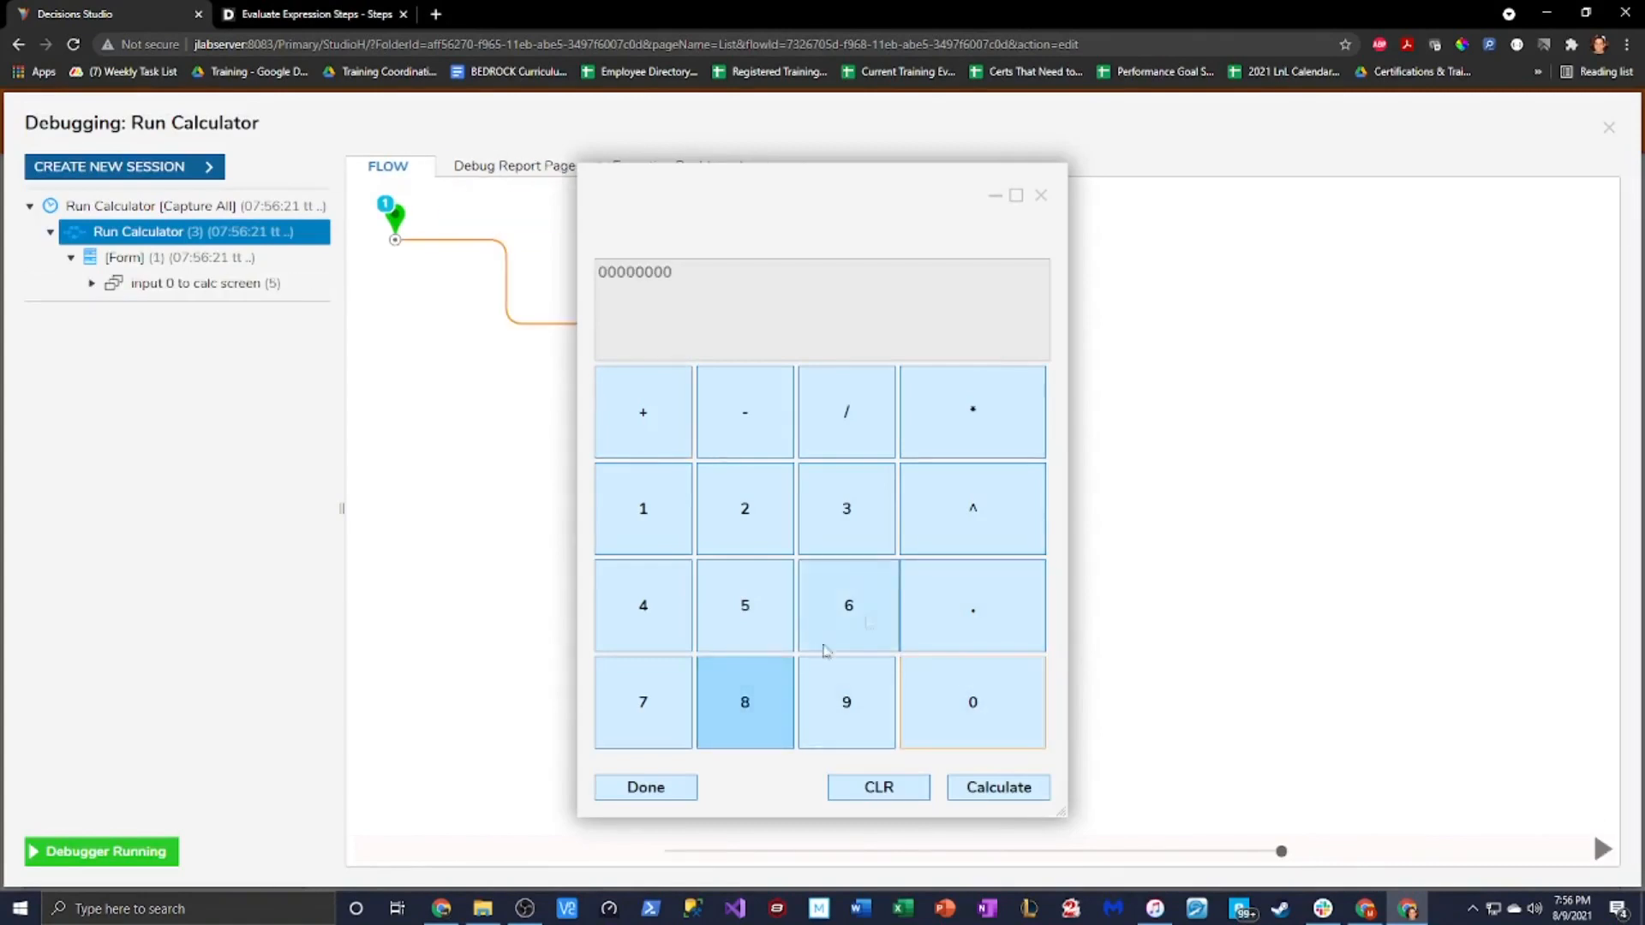
pyautogui.click(1042, 196)
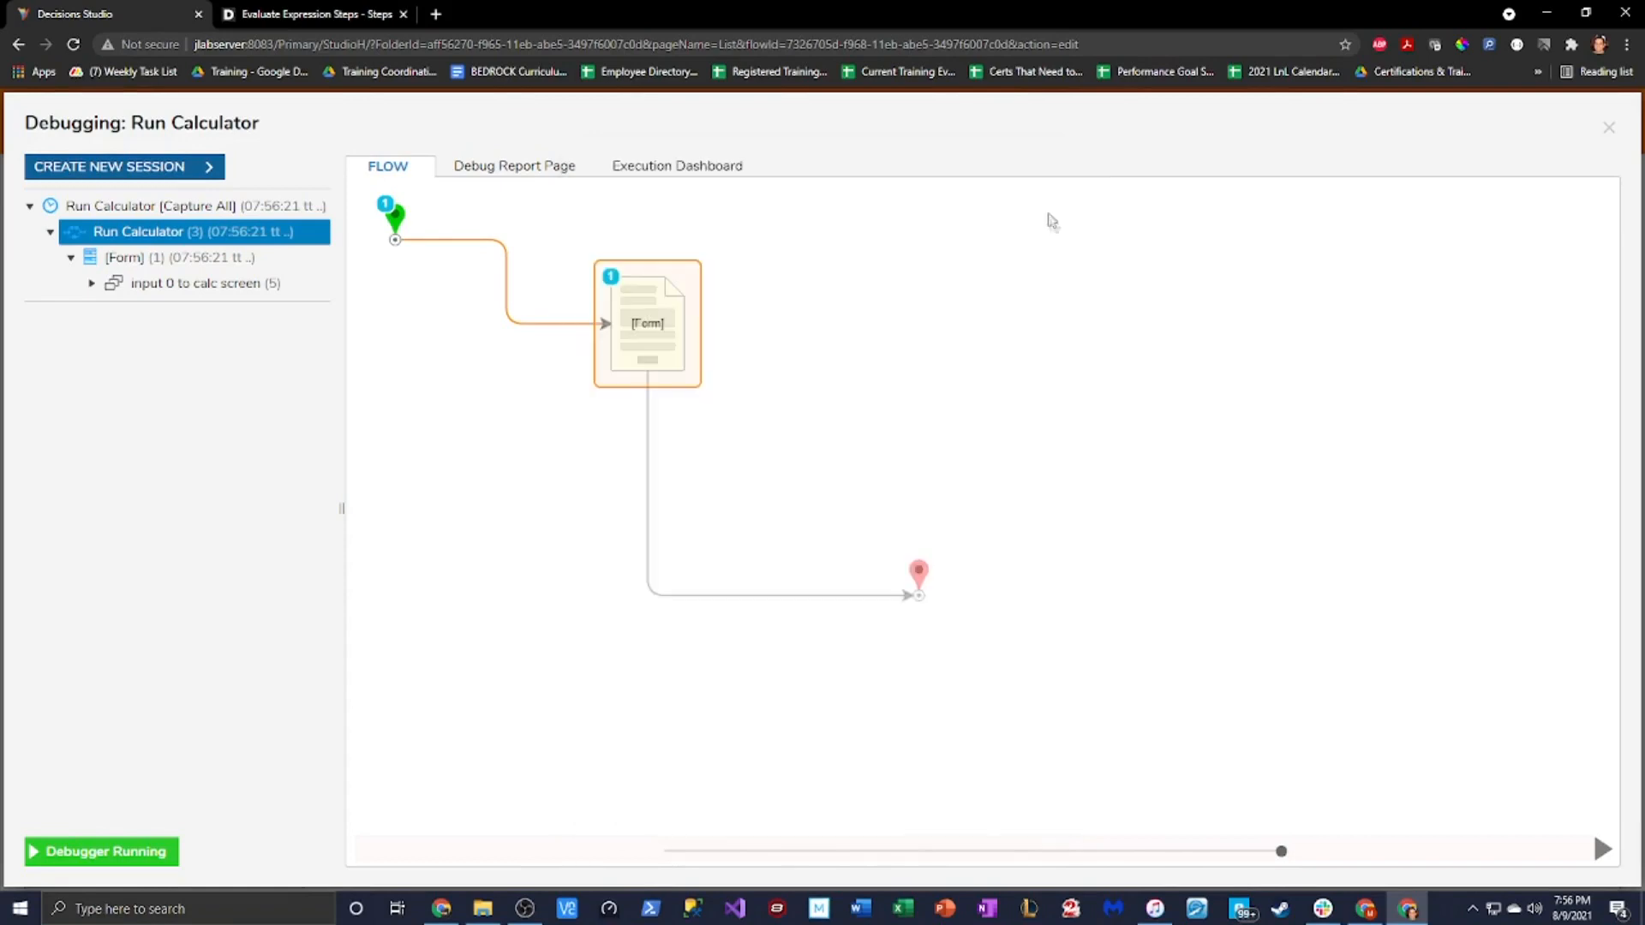
pyautogui.click(1610, 130)
pyautogui.doubleClick(638, 324)
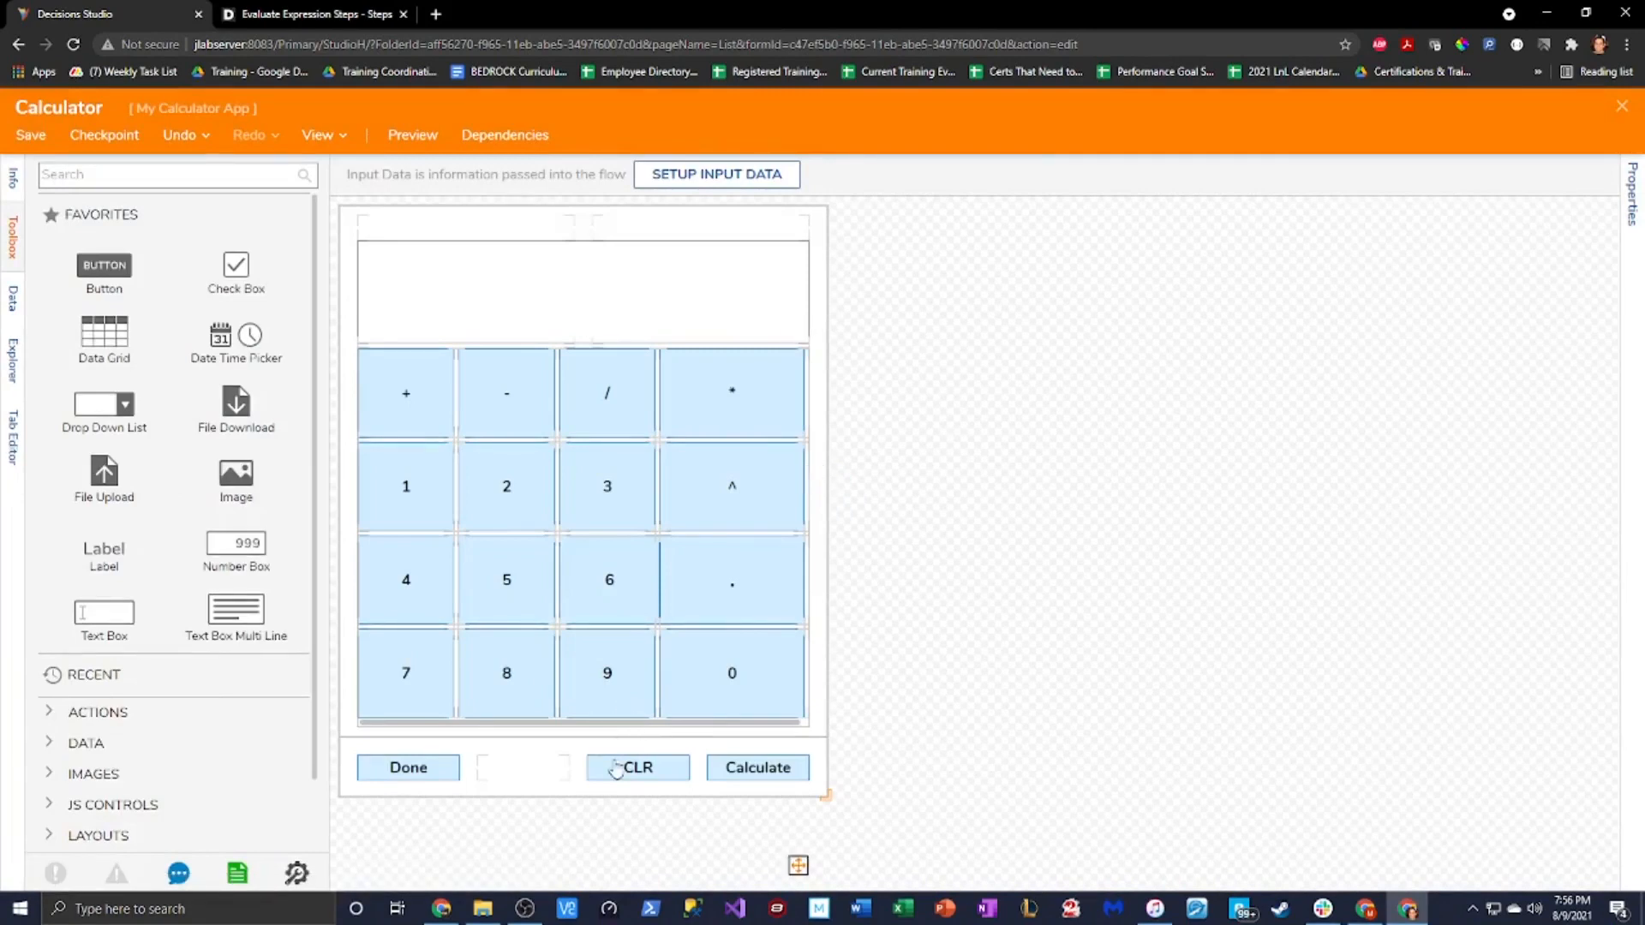
# Select the CLR button, then bring up the whole form's properties
pyautogui.click(617, 767)
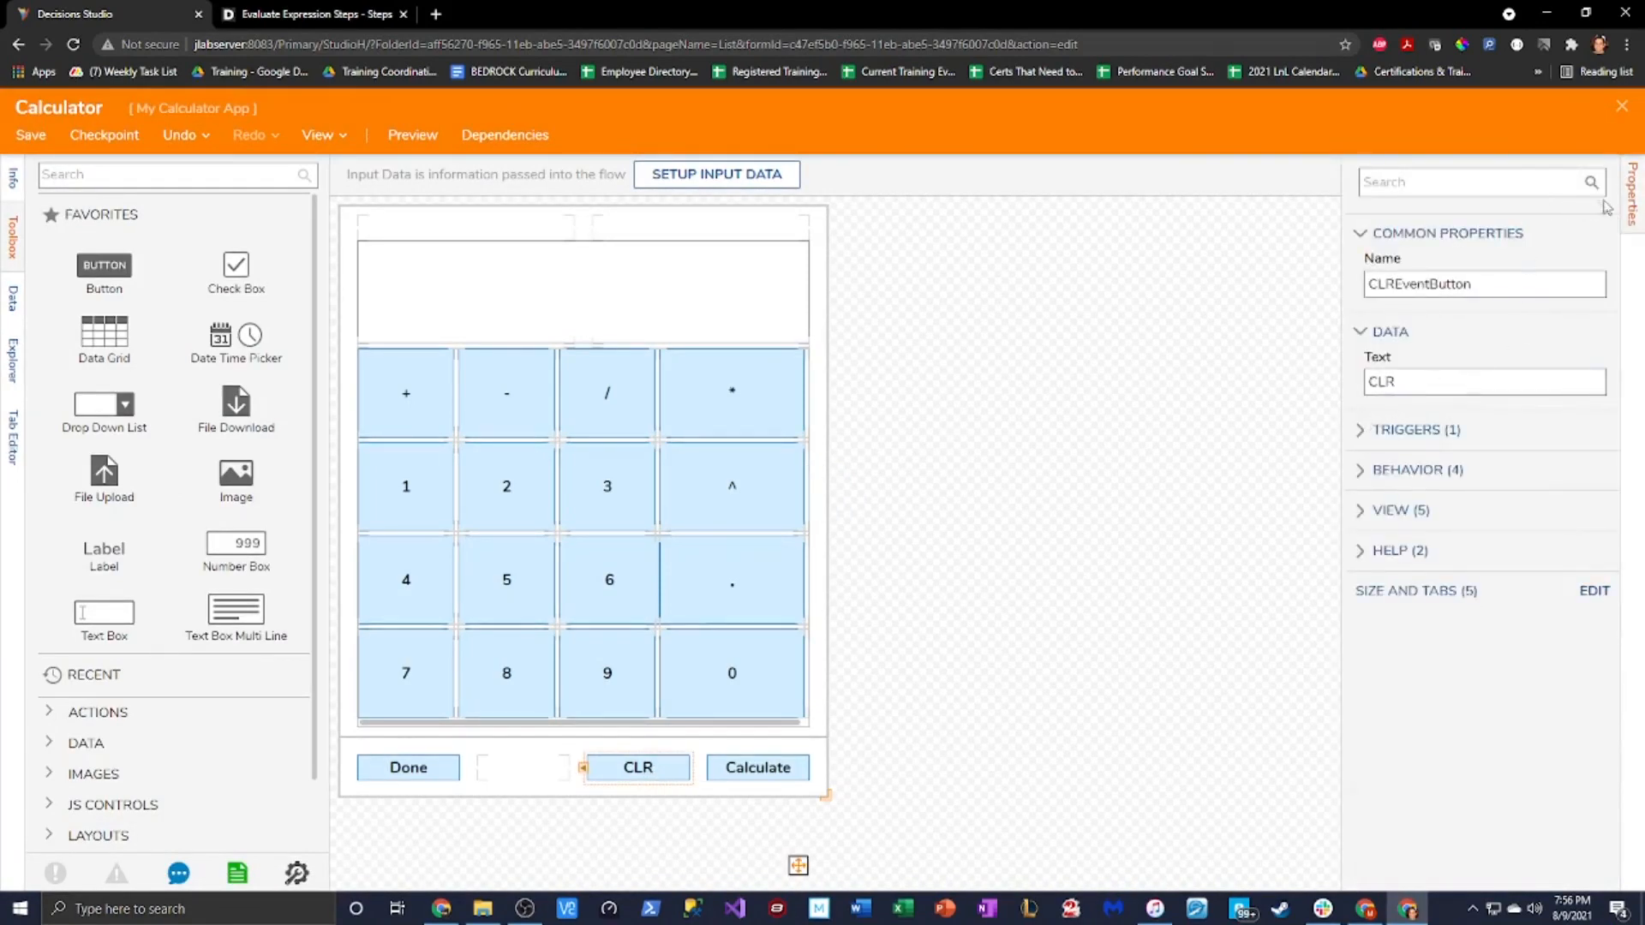
pyautogui.click(1631, 201)
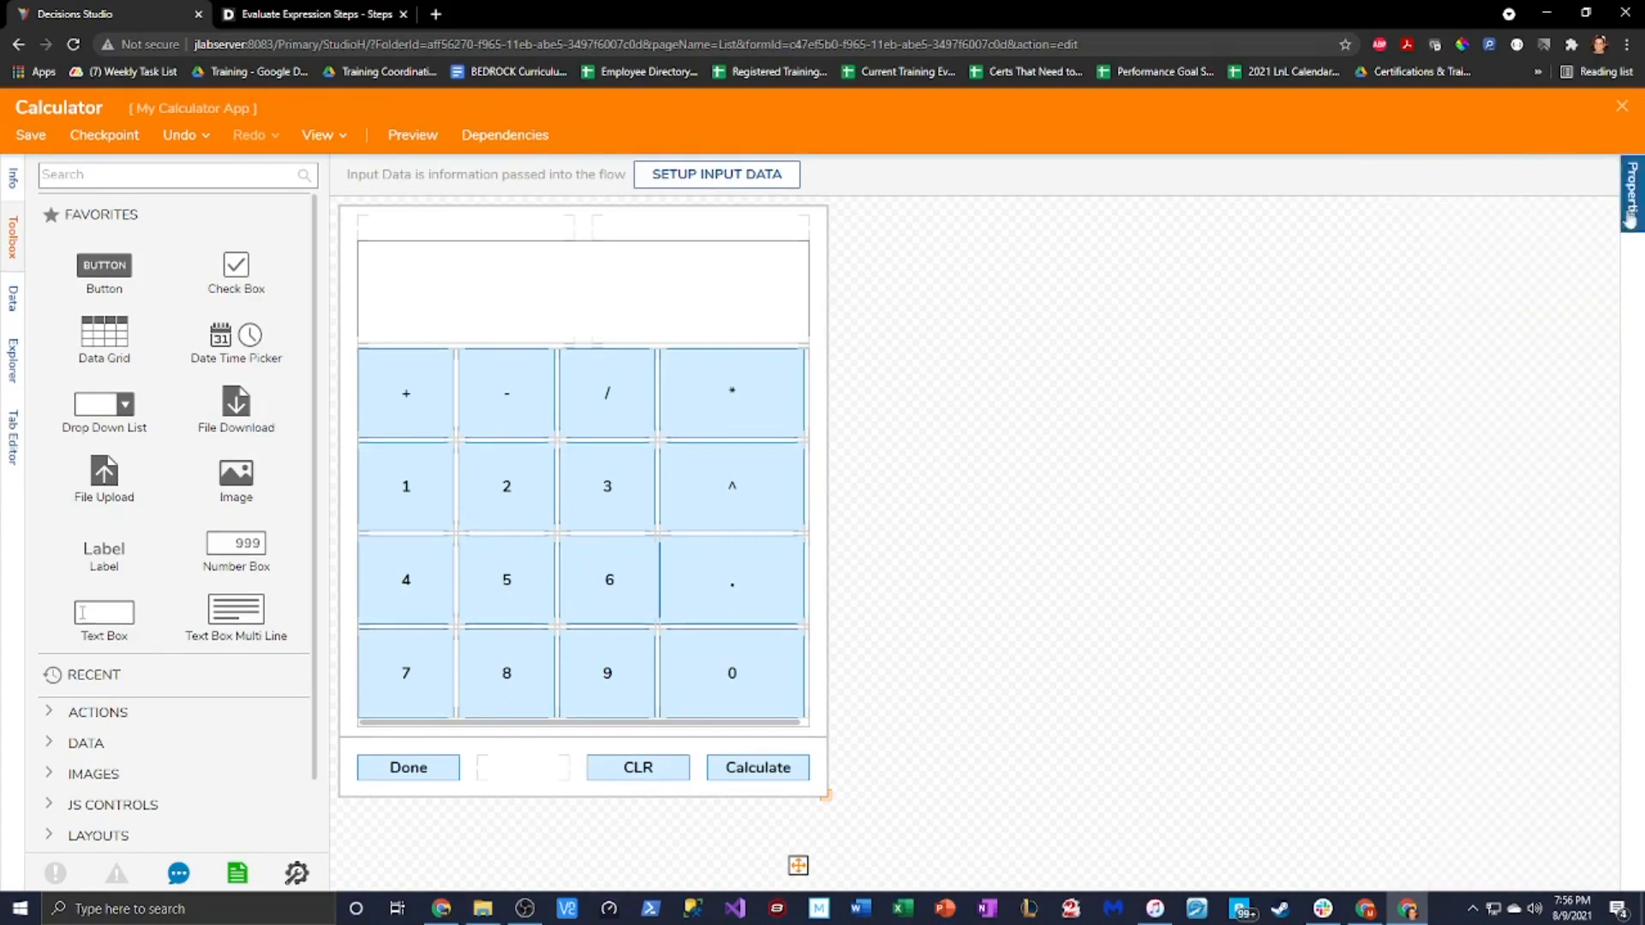
pyautogui.click(1631, 205)
pyautogui.scroll(-5, 1478, 600)
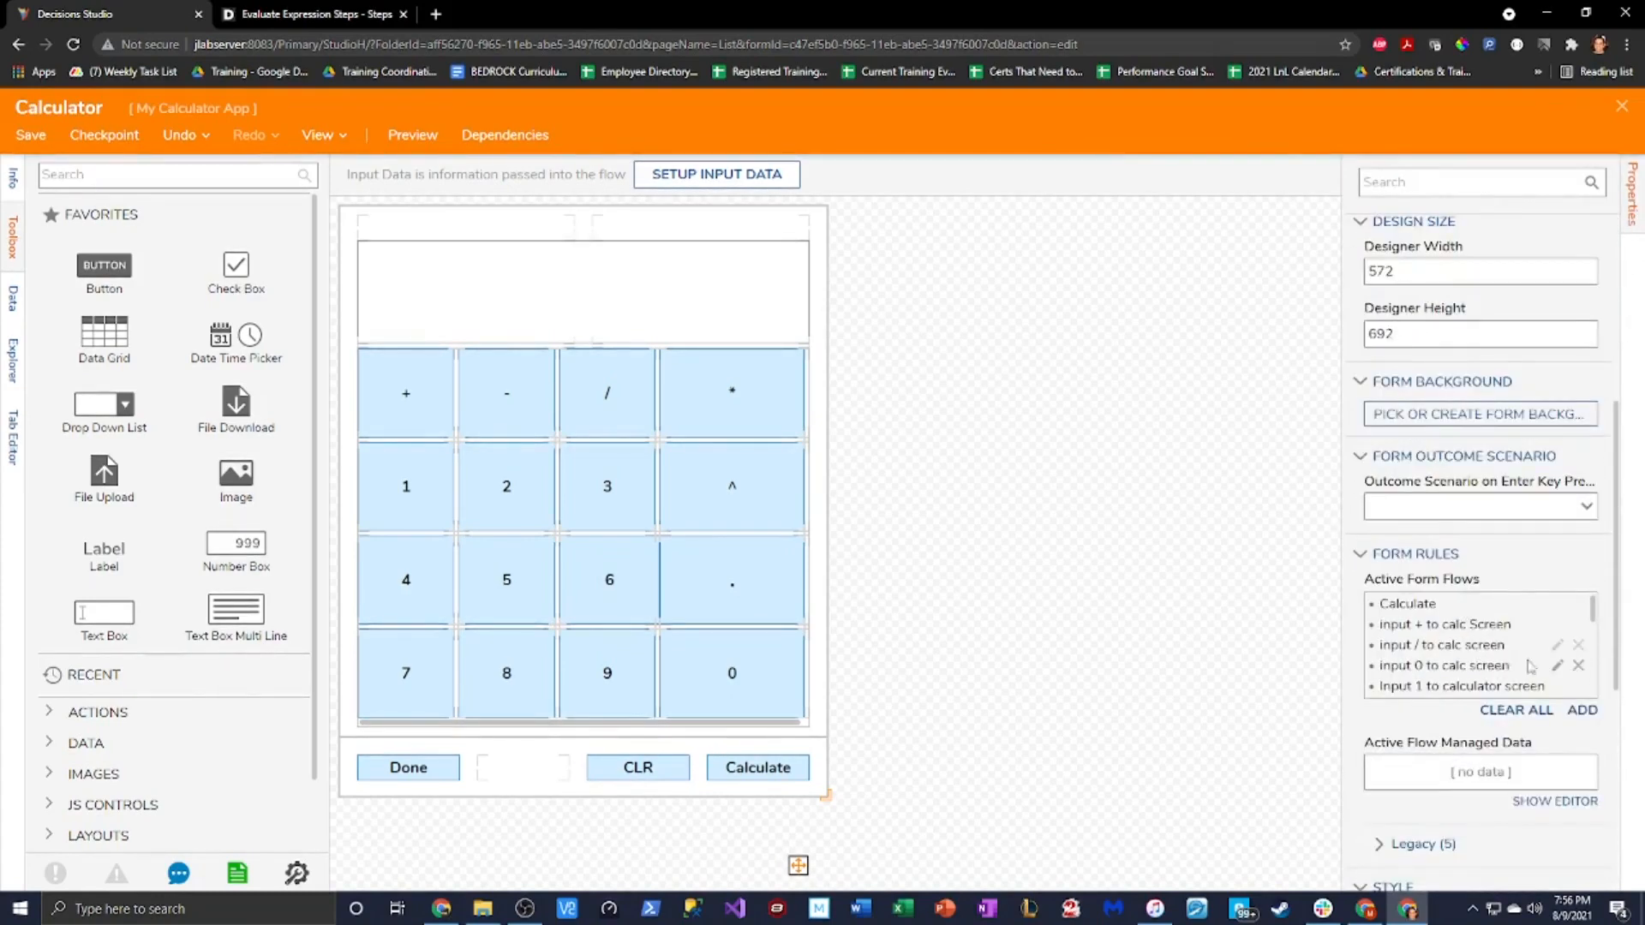
# Add a Clear Screen active form flow triggered by CLREventButton Click and open its rule flow
pyautogui.click(1582, 711)
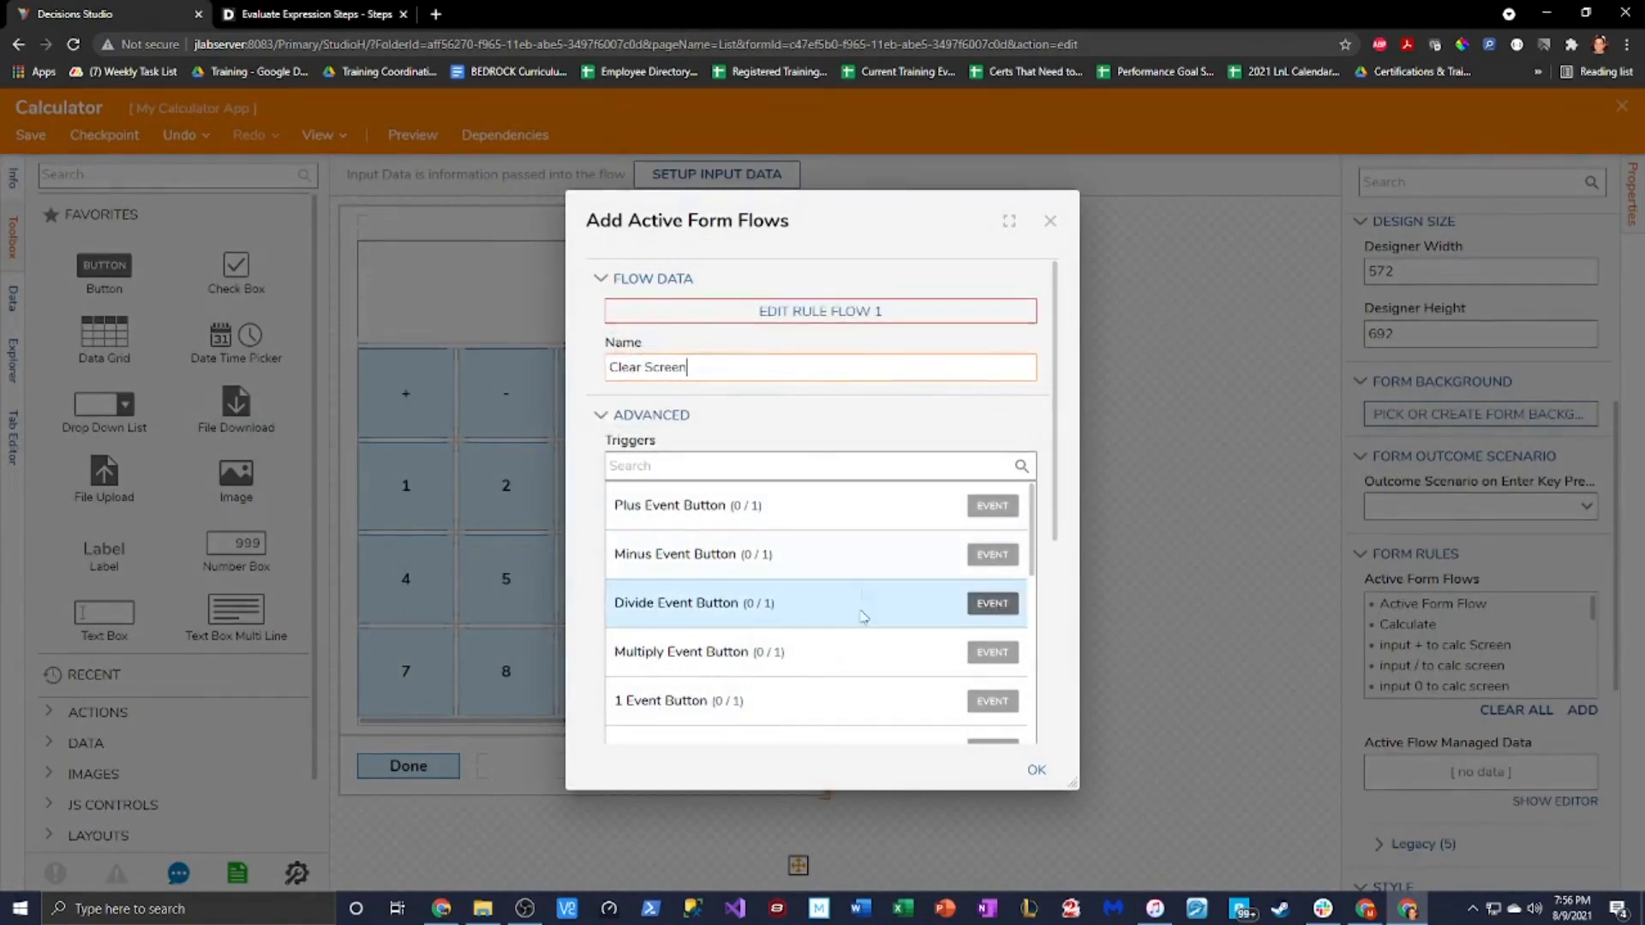
pyautogui.scroll(-10, 816, 625)
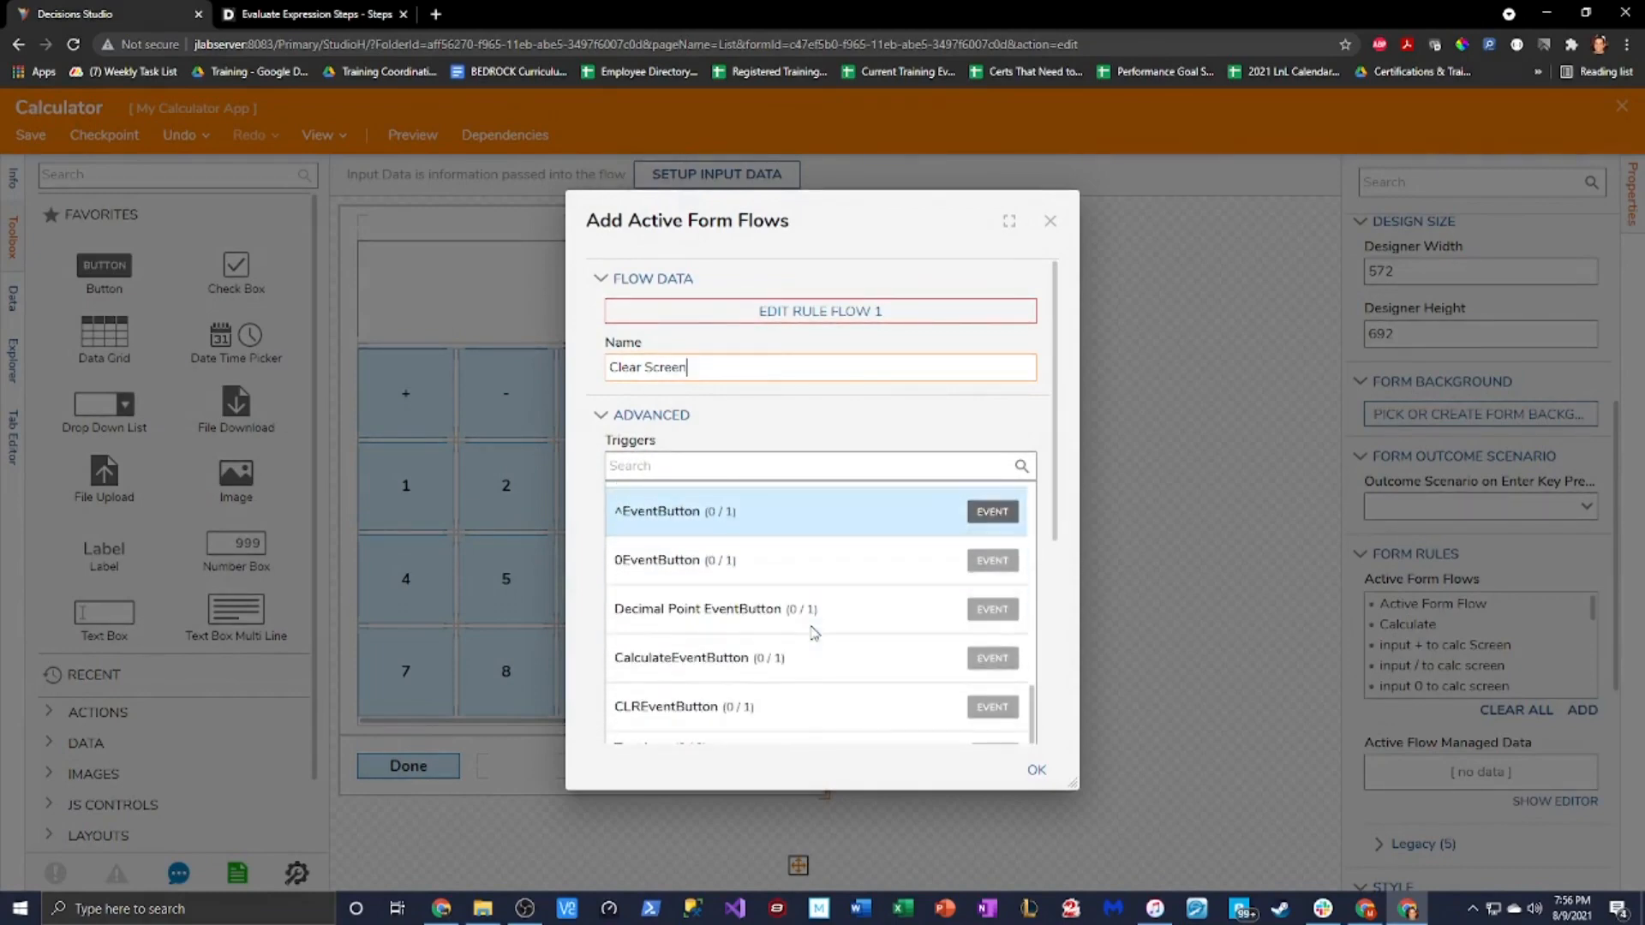
pyautogui.click(754, 715)
pyautogui.click(635, 734)
pyautogui.moveTo(831, 368); pyautogui.dragTo(565, 420)
pyautogui.click(821, 313)
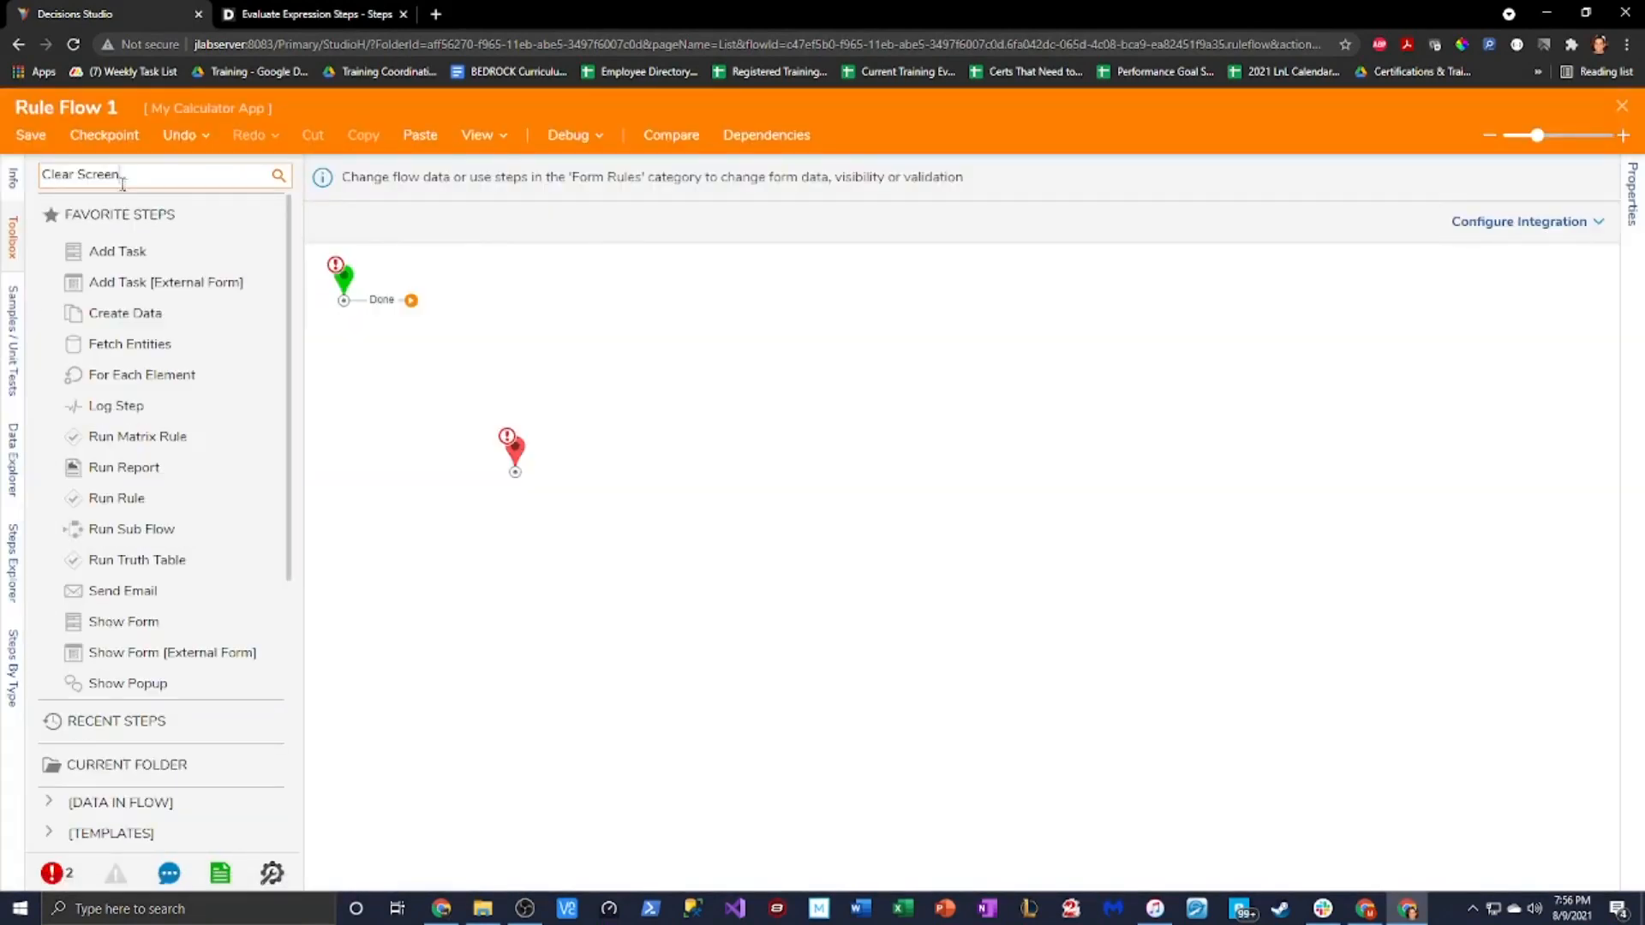
# Insert a Create Data step from the toolbox between Start and End and connect it
pyautogui.click(13, 180)
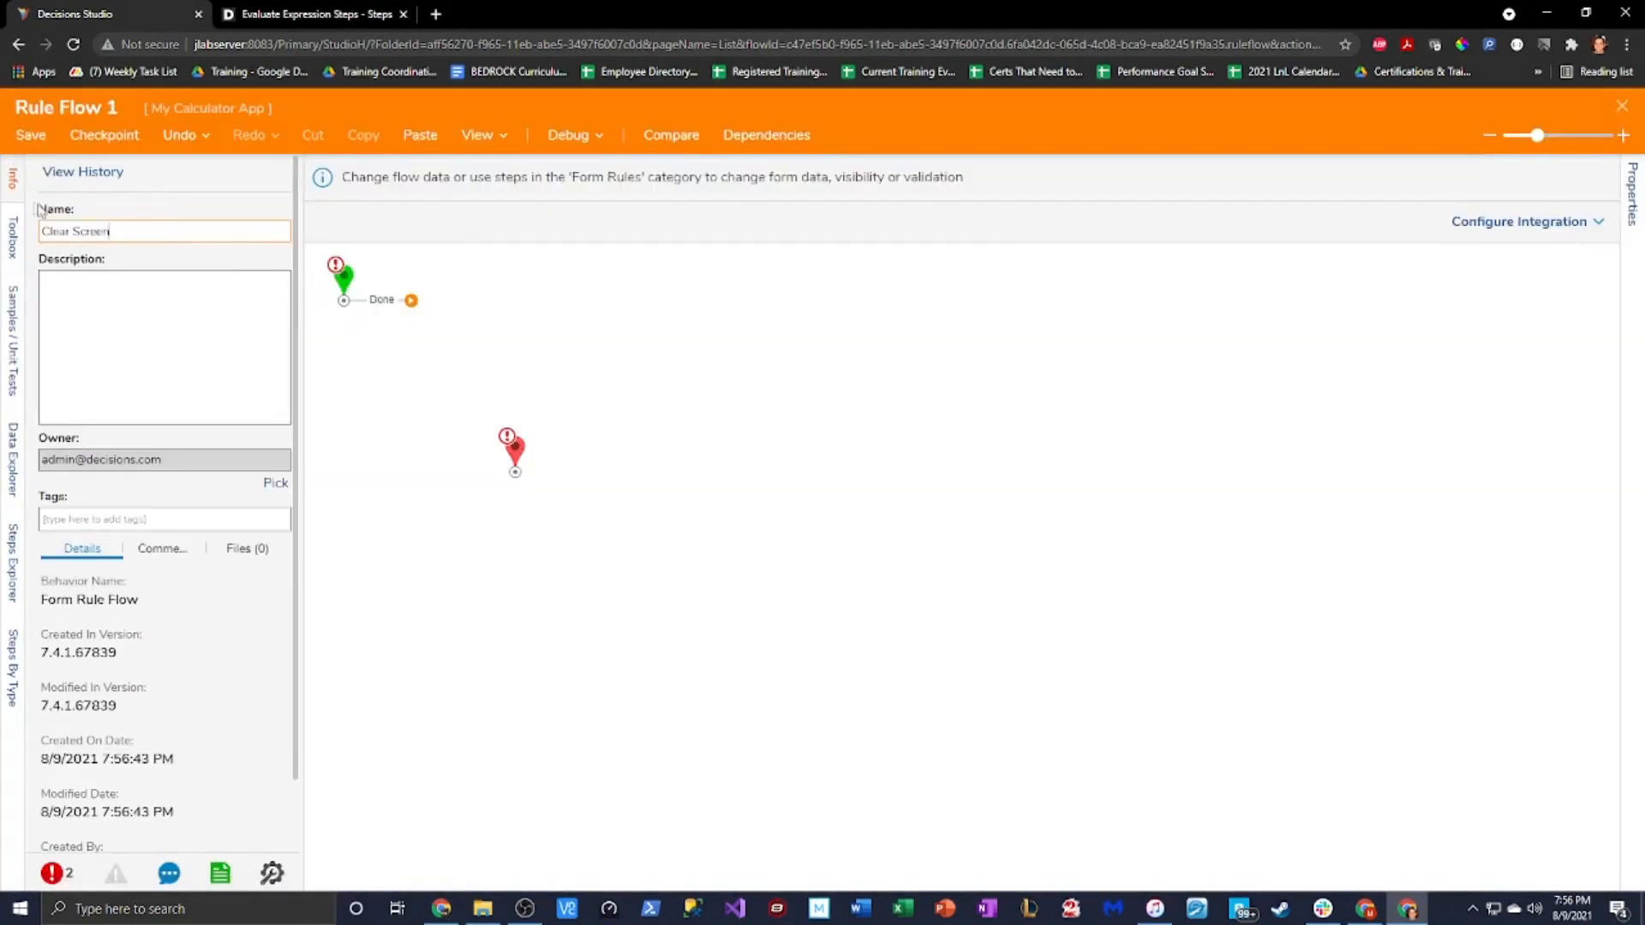
pyautogui.click(13, 238)
pyautogui.press('BackSpace')
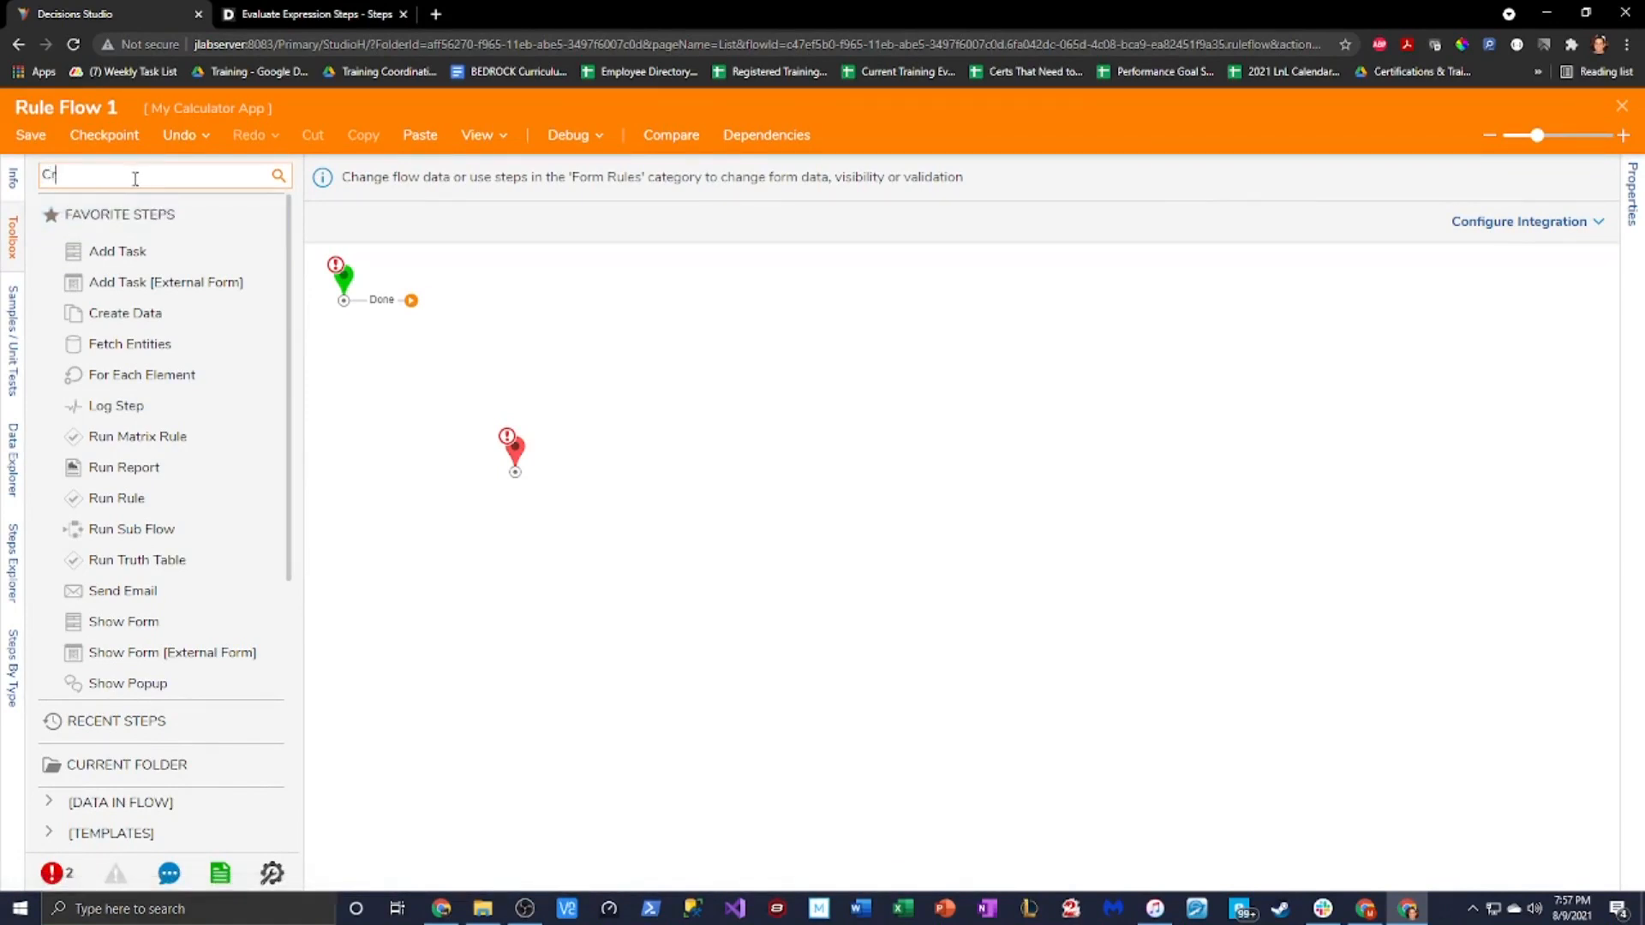
pyautogui.write('Create Data')
pyautogui.moveTo(104, 207); pyautogui.dragTo(428, 324)
pyautogui.moveTo(515, 456); pyautogui.dragTo(637, 413)
pyautogui.moveTo(551, 332); pyautogui.dragTo(630, 418)
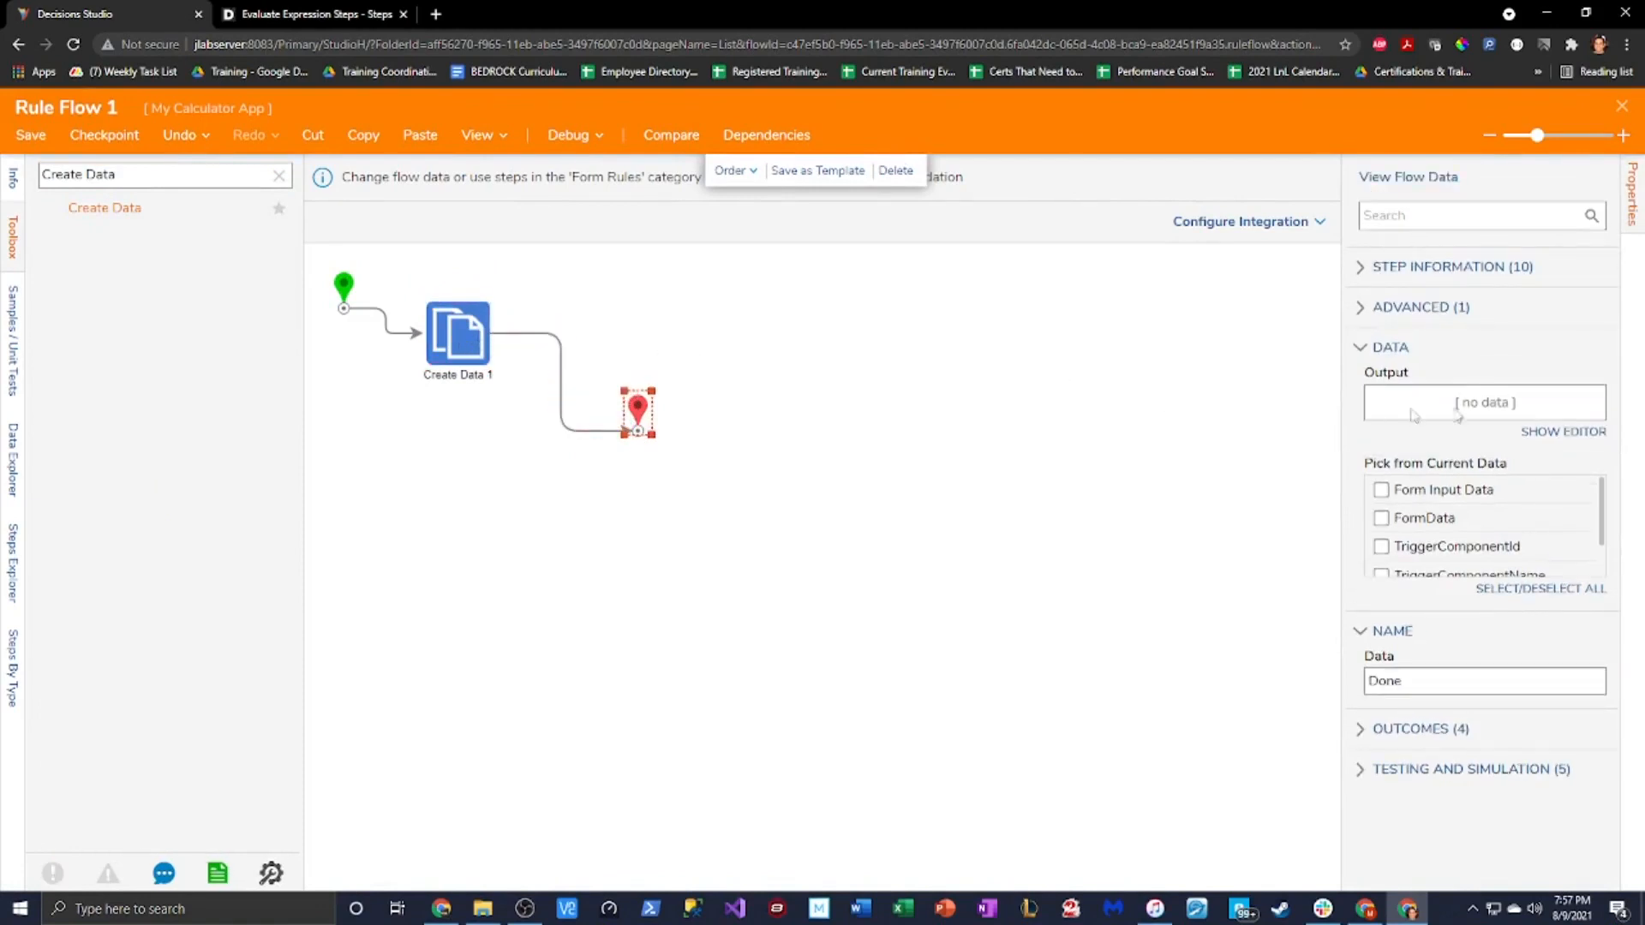
# Make the End step's Empty Text input a constant value and save the output data
pyautogui.click(1551, 431)
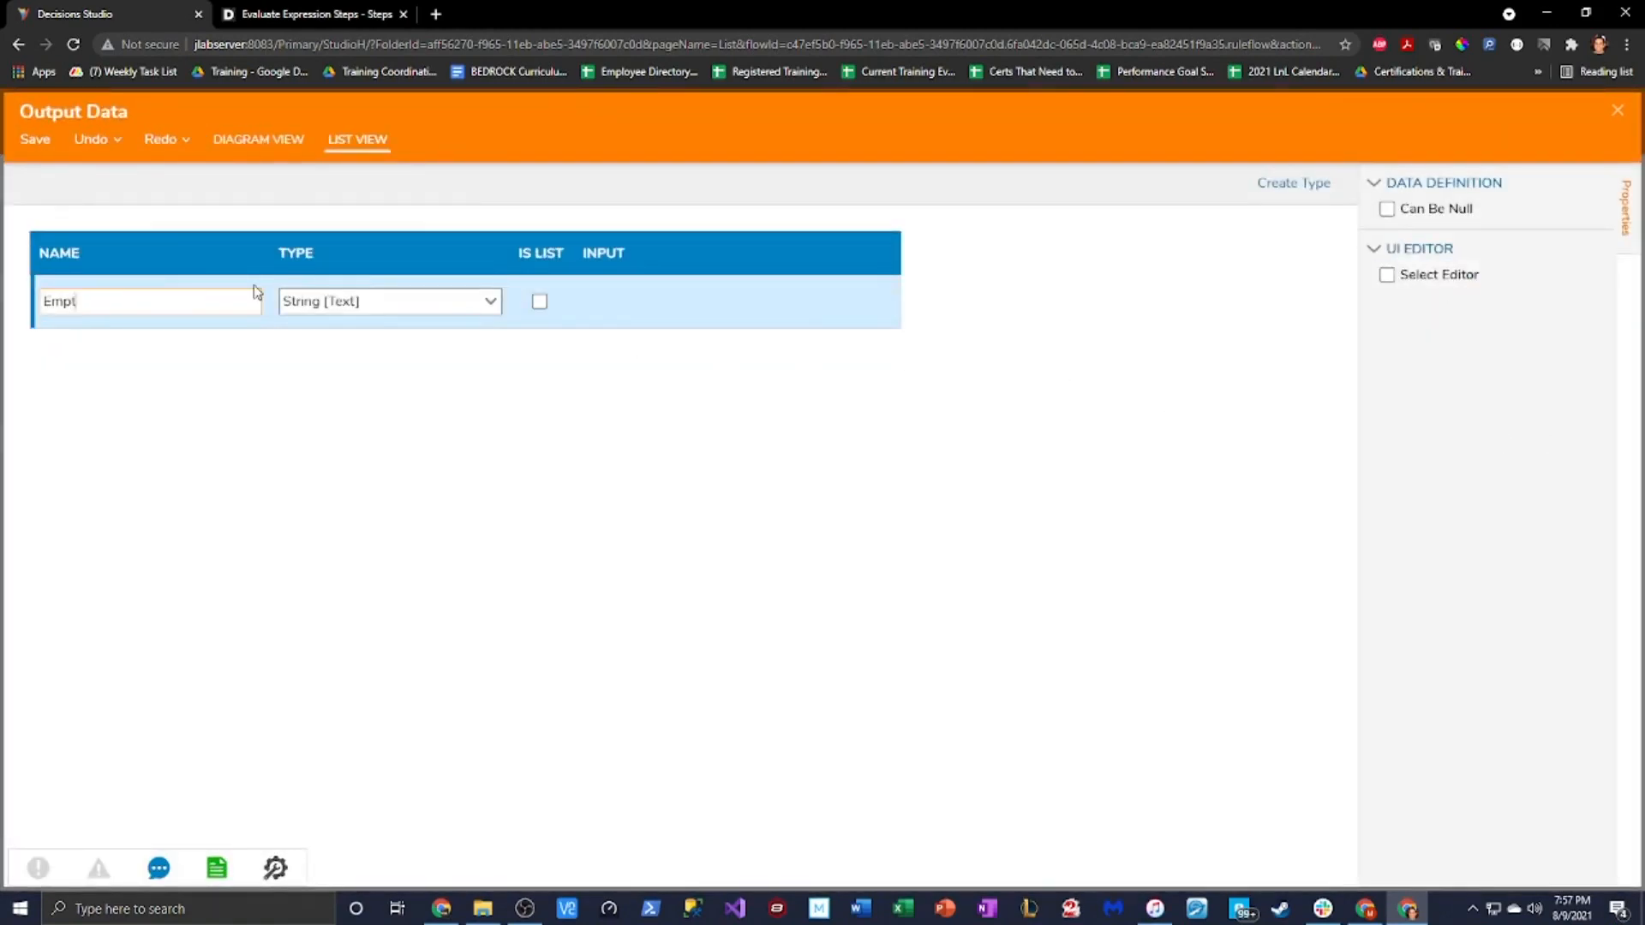
pyautogui.click(644, 306)
pyautogui.click(728, 341)
pyautogui.click(734, 425)
pyautogui.click(644, 300)
pyautogui.click(26, 148)
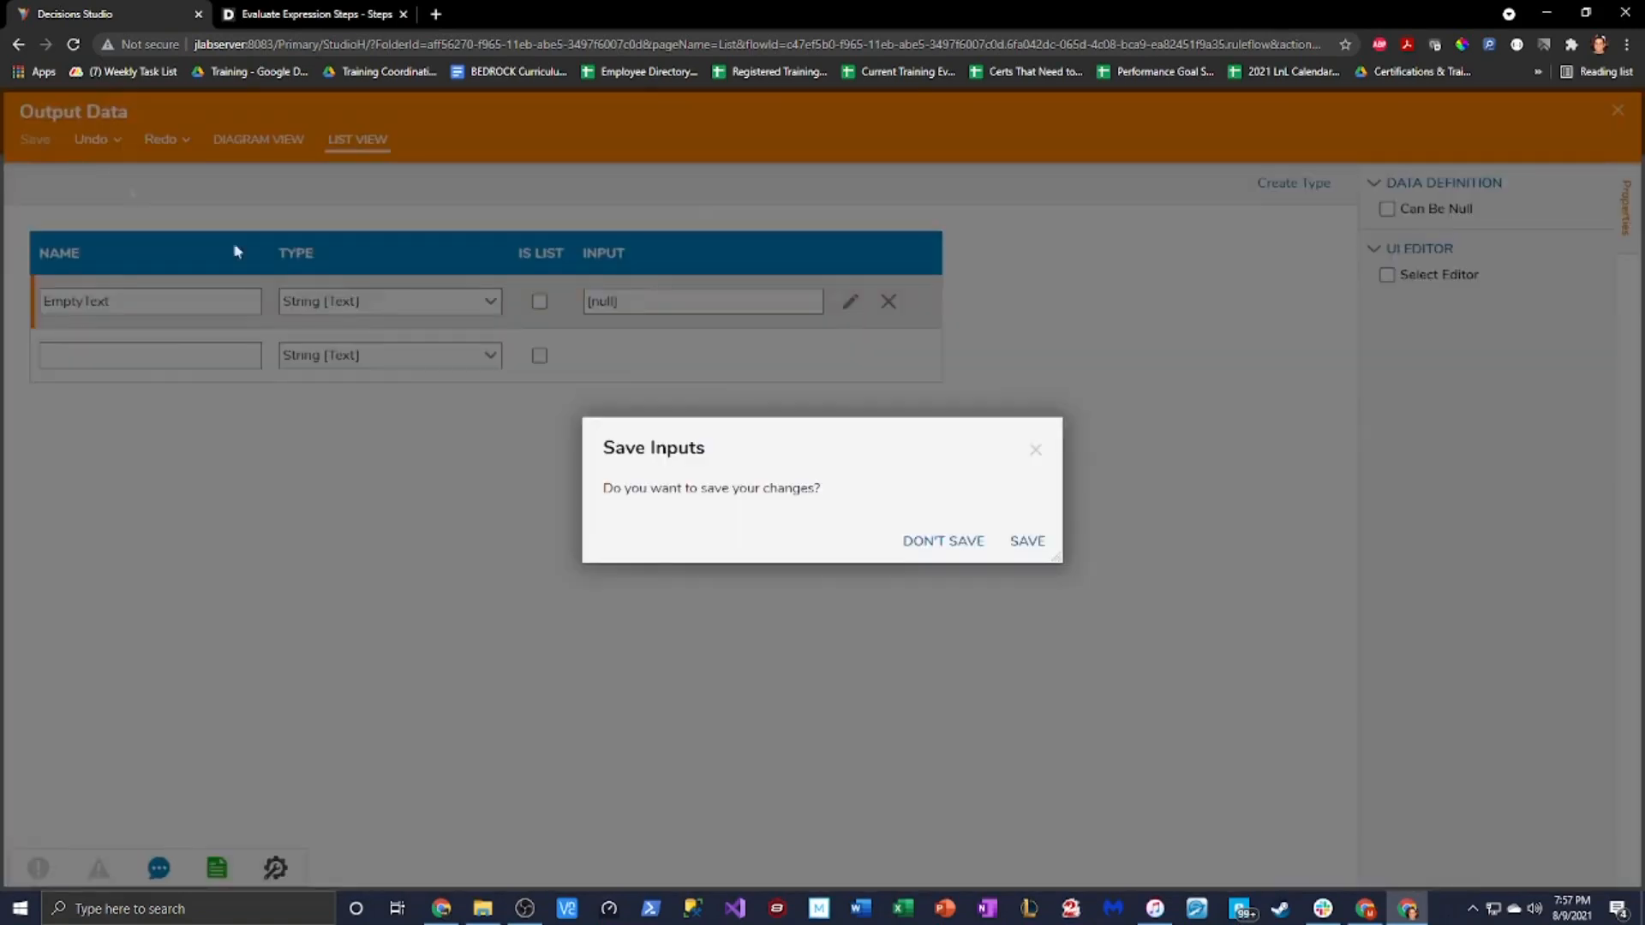
pyautogui.click(1025, 540)
pyautogui.click(1614, 114)
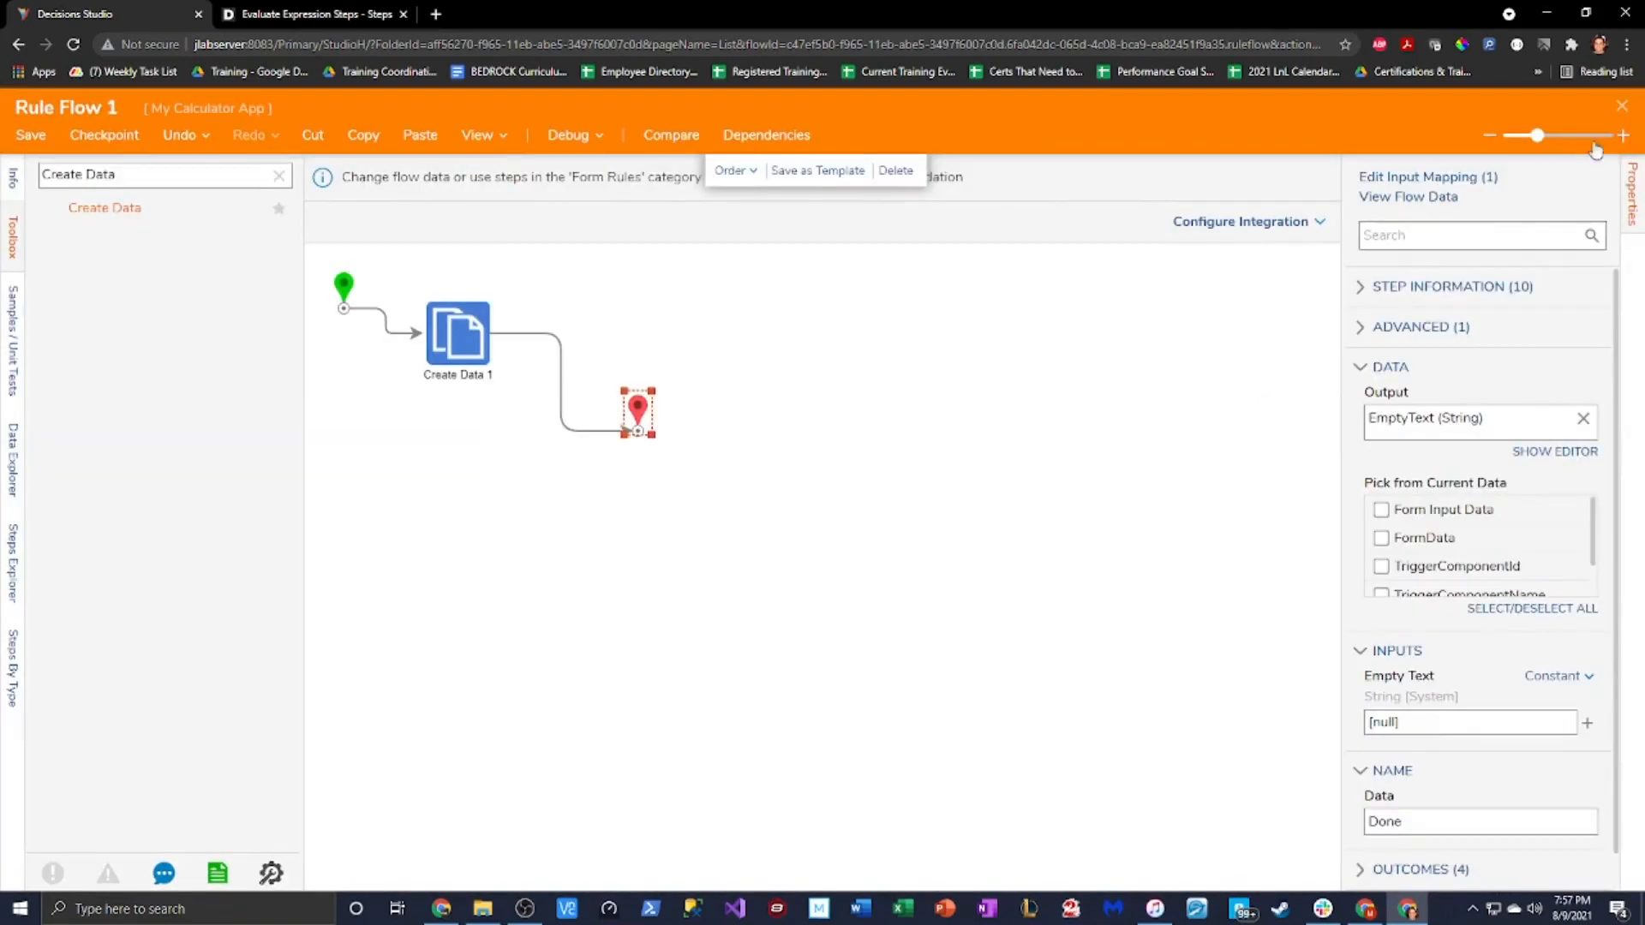
pyautogui.click(947, 428)
# Define an EmptyString text field in Create Data 1 and save the definition
pyautogui.click(446, 343)
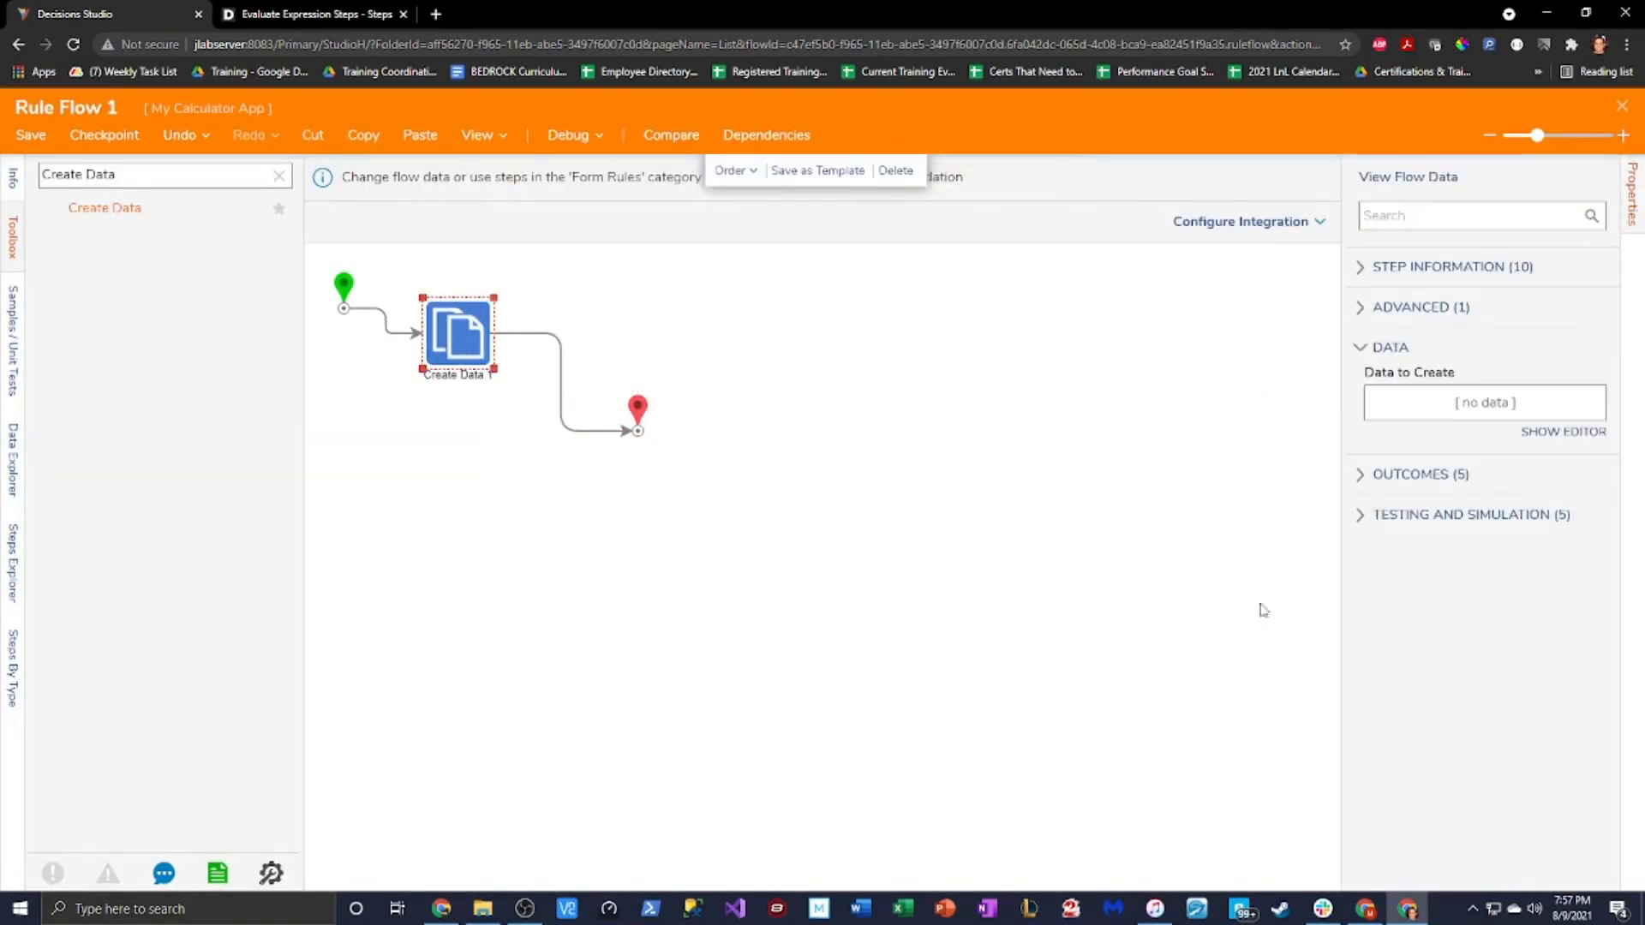
pyautogui.click(1568, 432)
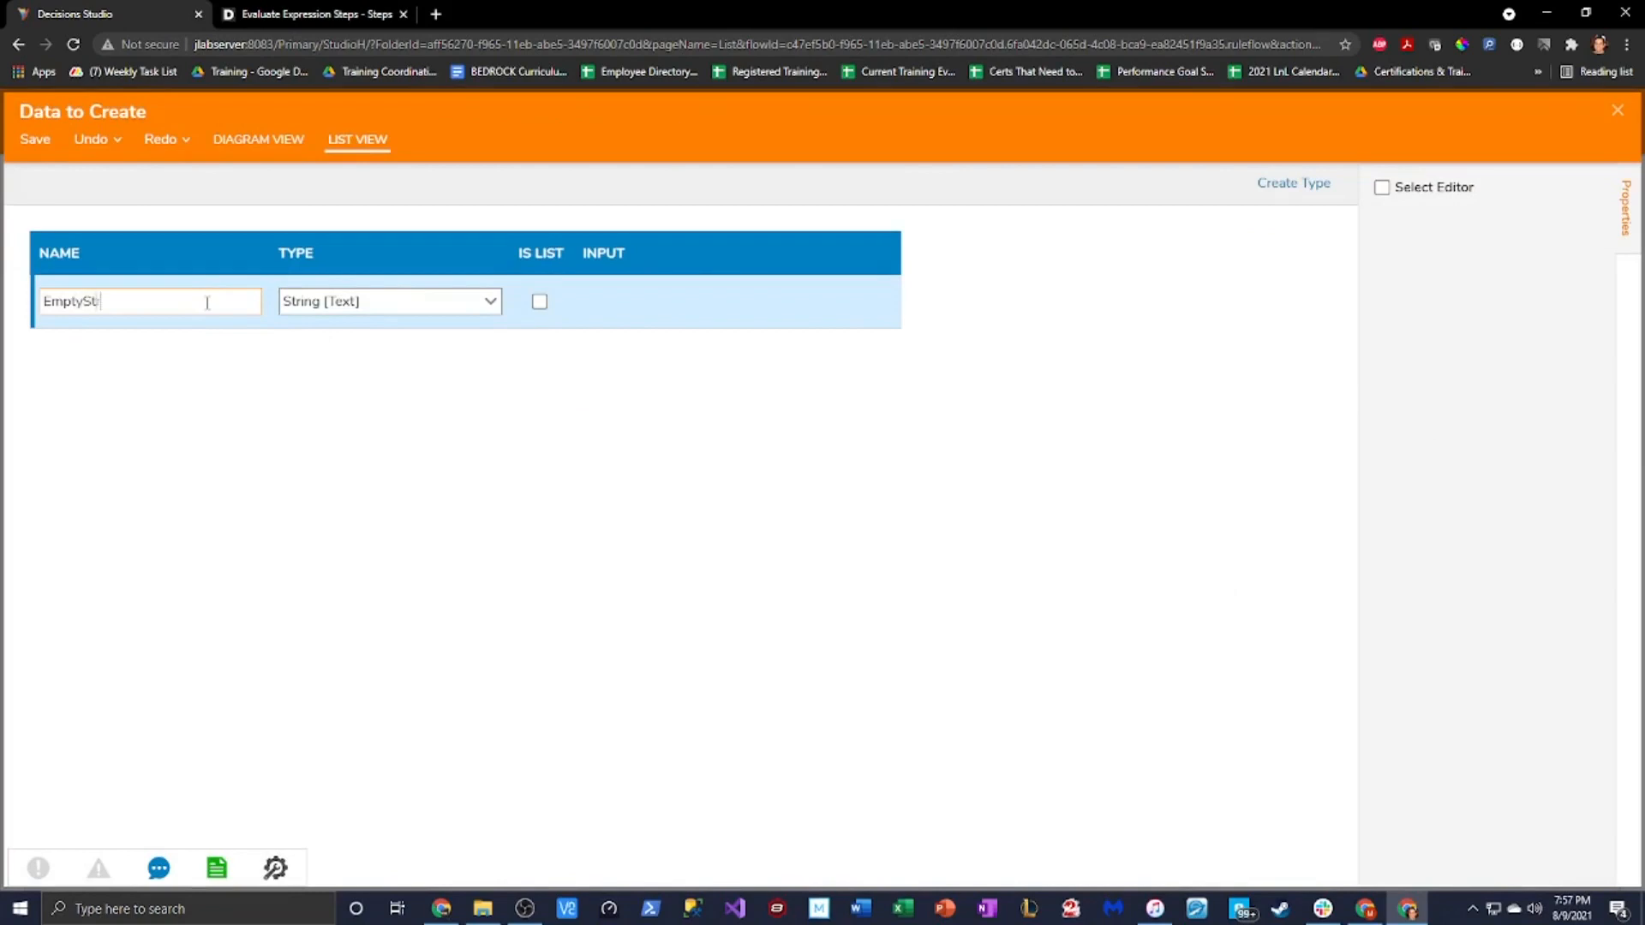
pyautogui.press('Return')
pyautogui.click(35, 138)
pyautogui.click(1027, 536)
pyautogui.click(1618, 117)
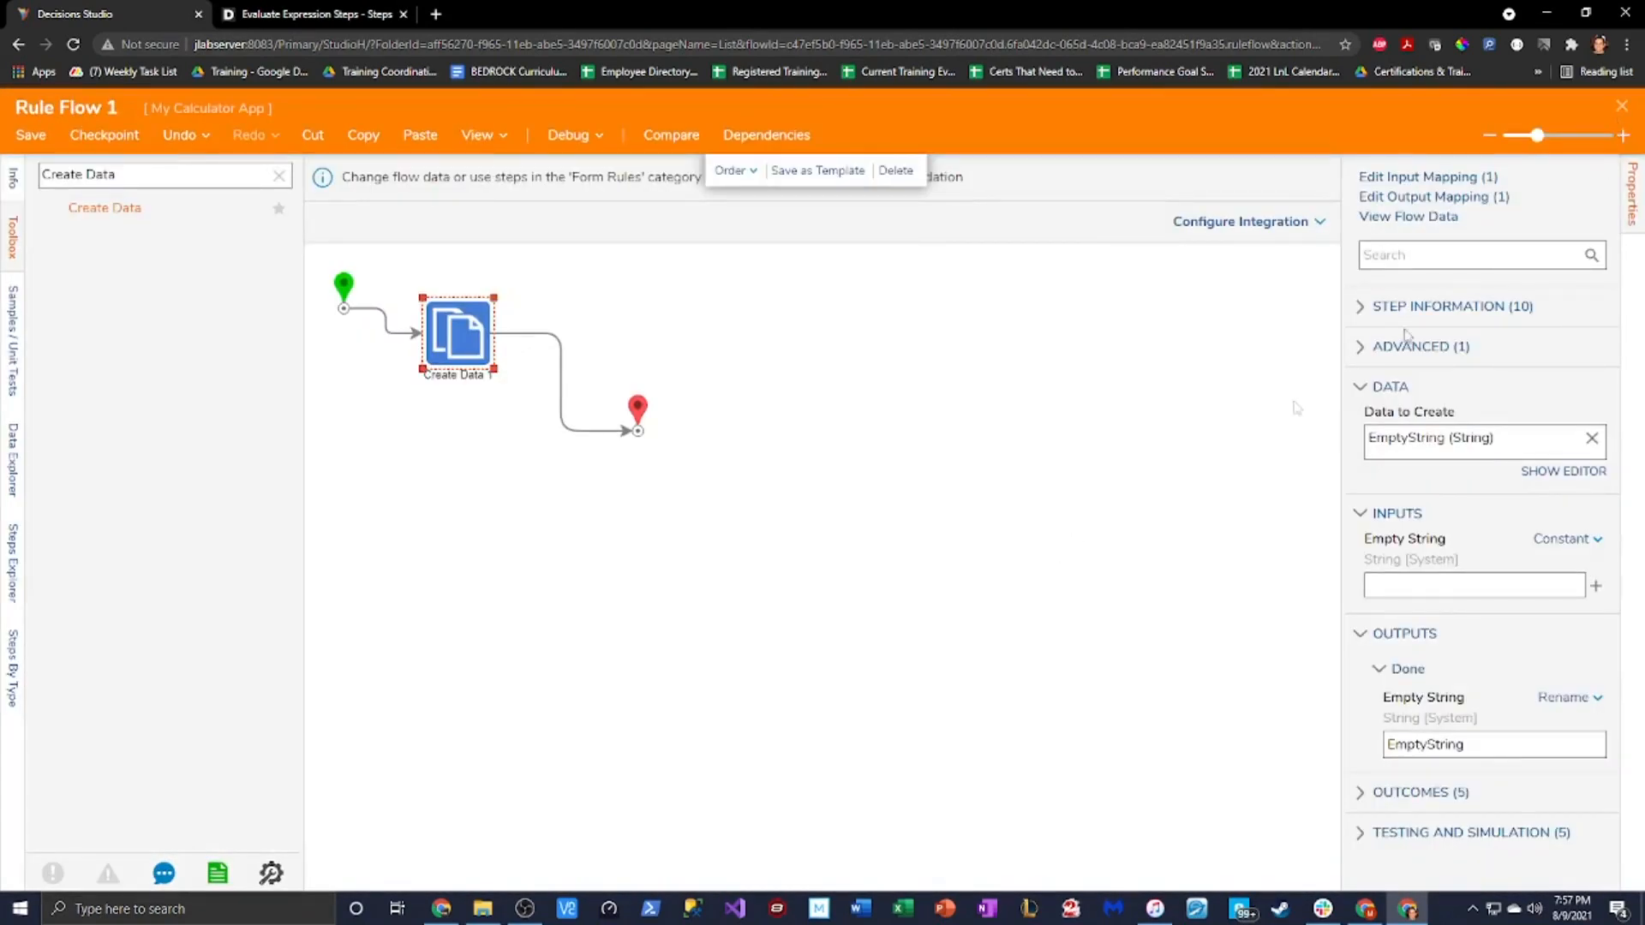
pyautogui.click(1098, 535)
pyautogui.click(472, 354)
pyautogui.click(1422, 196)
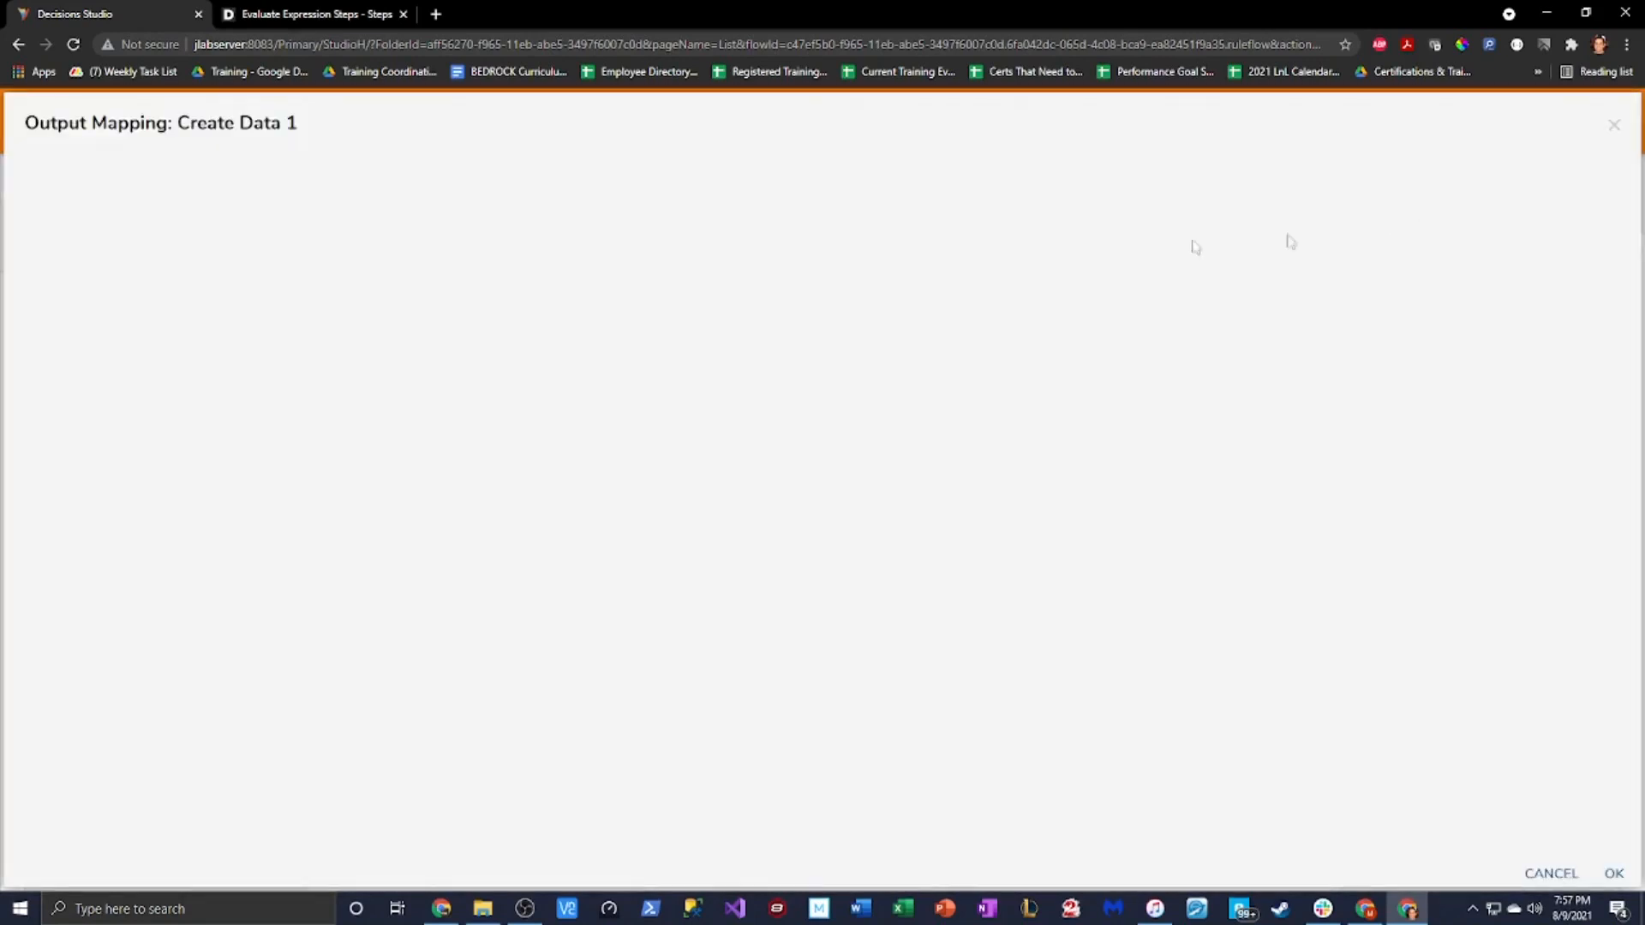
# Map Empty String to FormData TextArea Value and save the rule flow
pyautogui.click(992, 176)
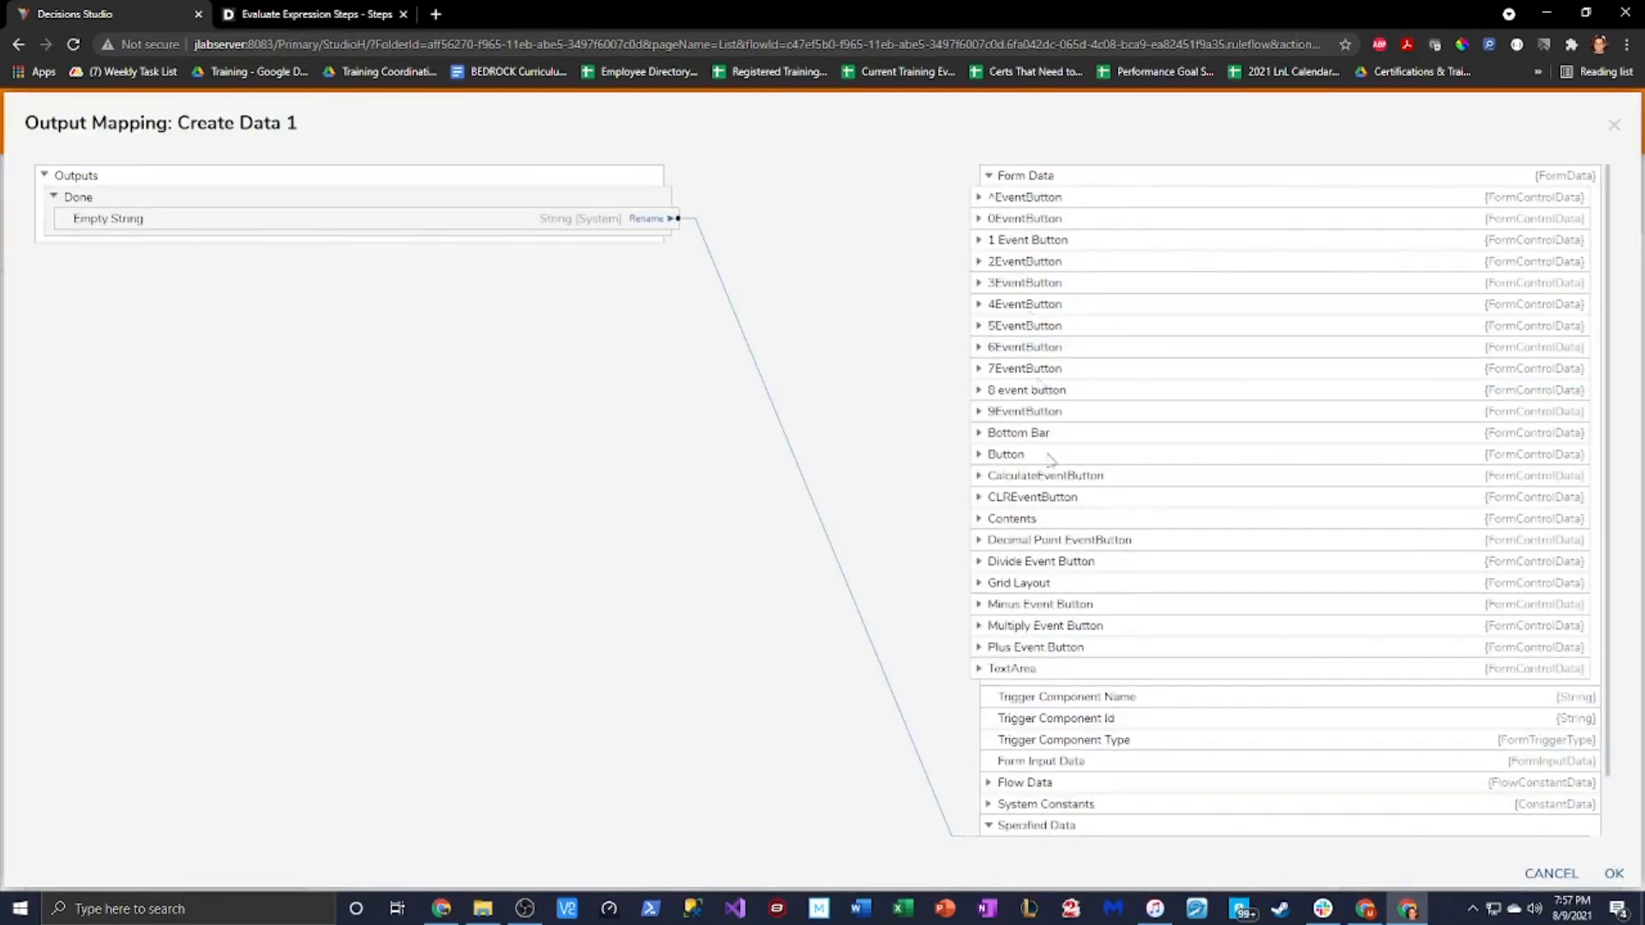
pyautogui.scroll(-1, 994, 600)
pyautogui.click(980, 604)
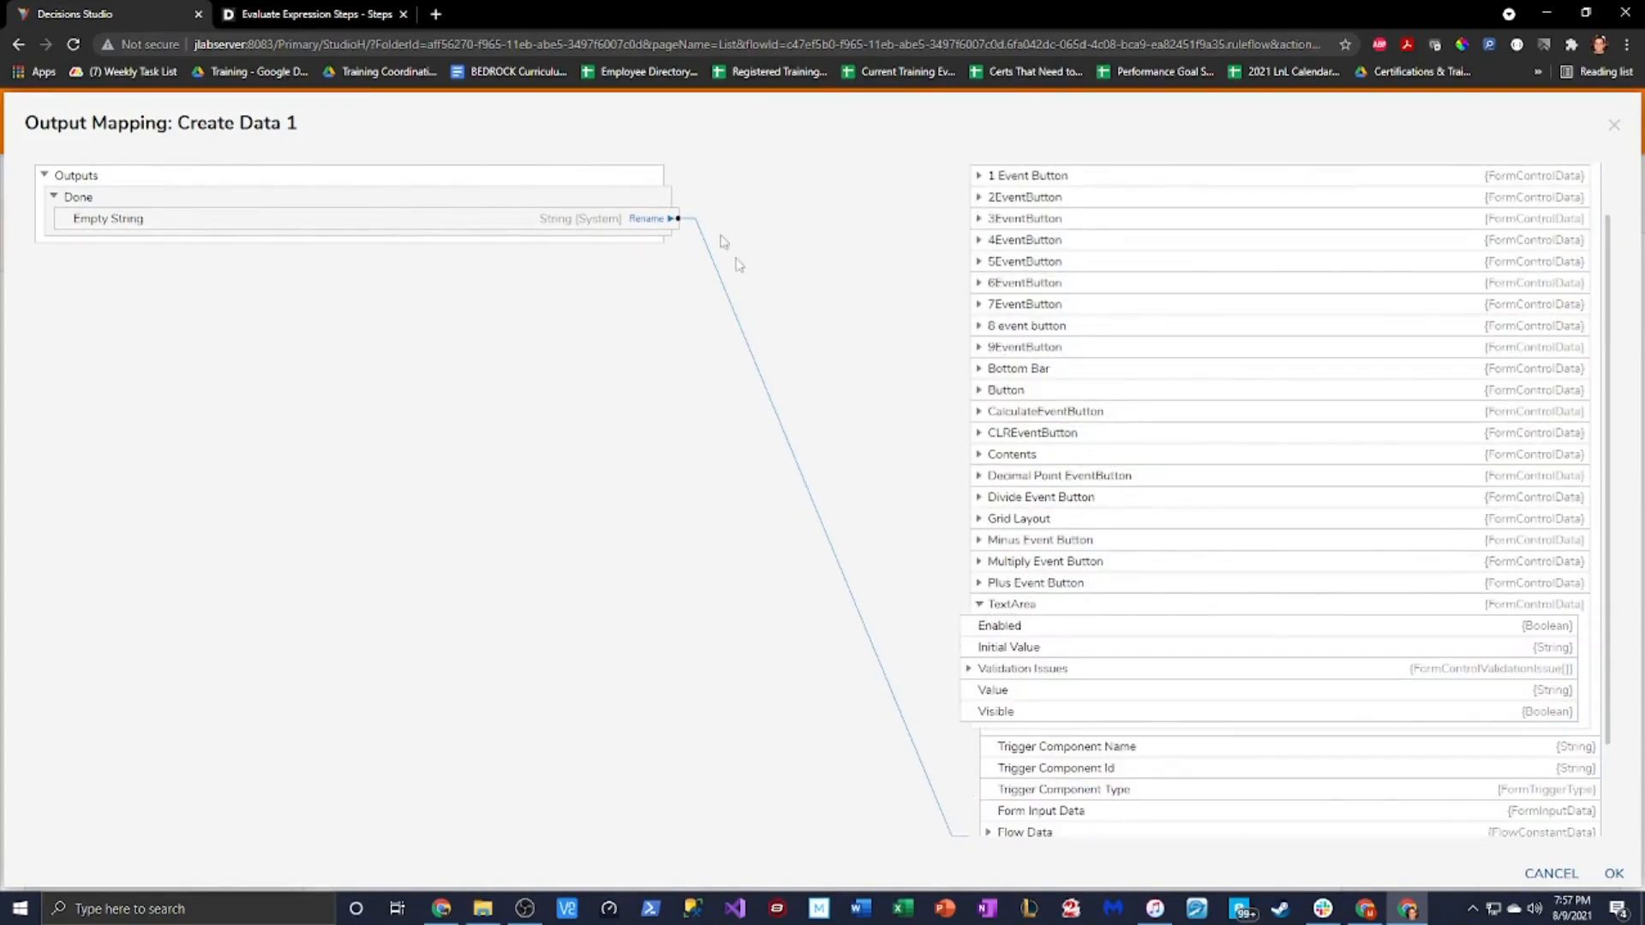
pyautogui.moveTo(675, 218); pyautogui.dragTo(960, 690)
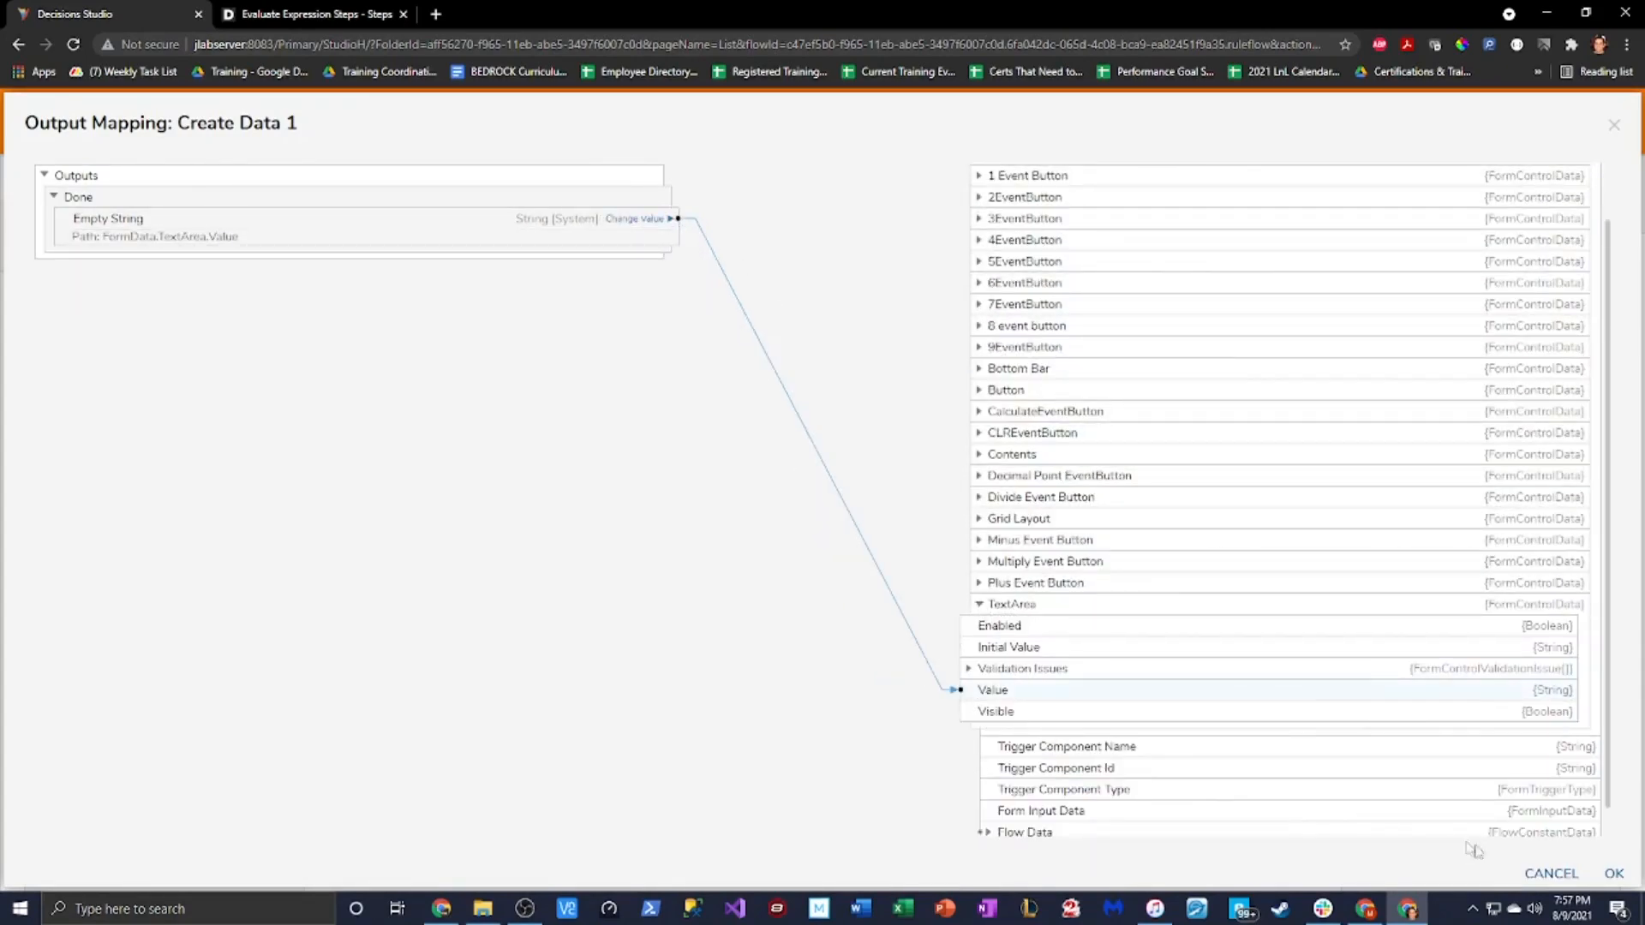
pyautogui.click(1609, 873)
pyautogui.click(1003, 517)
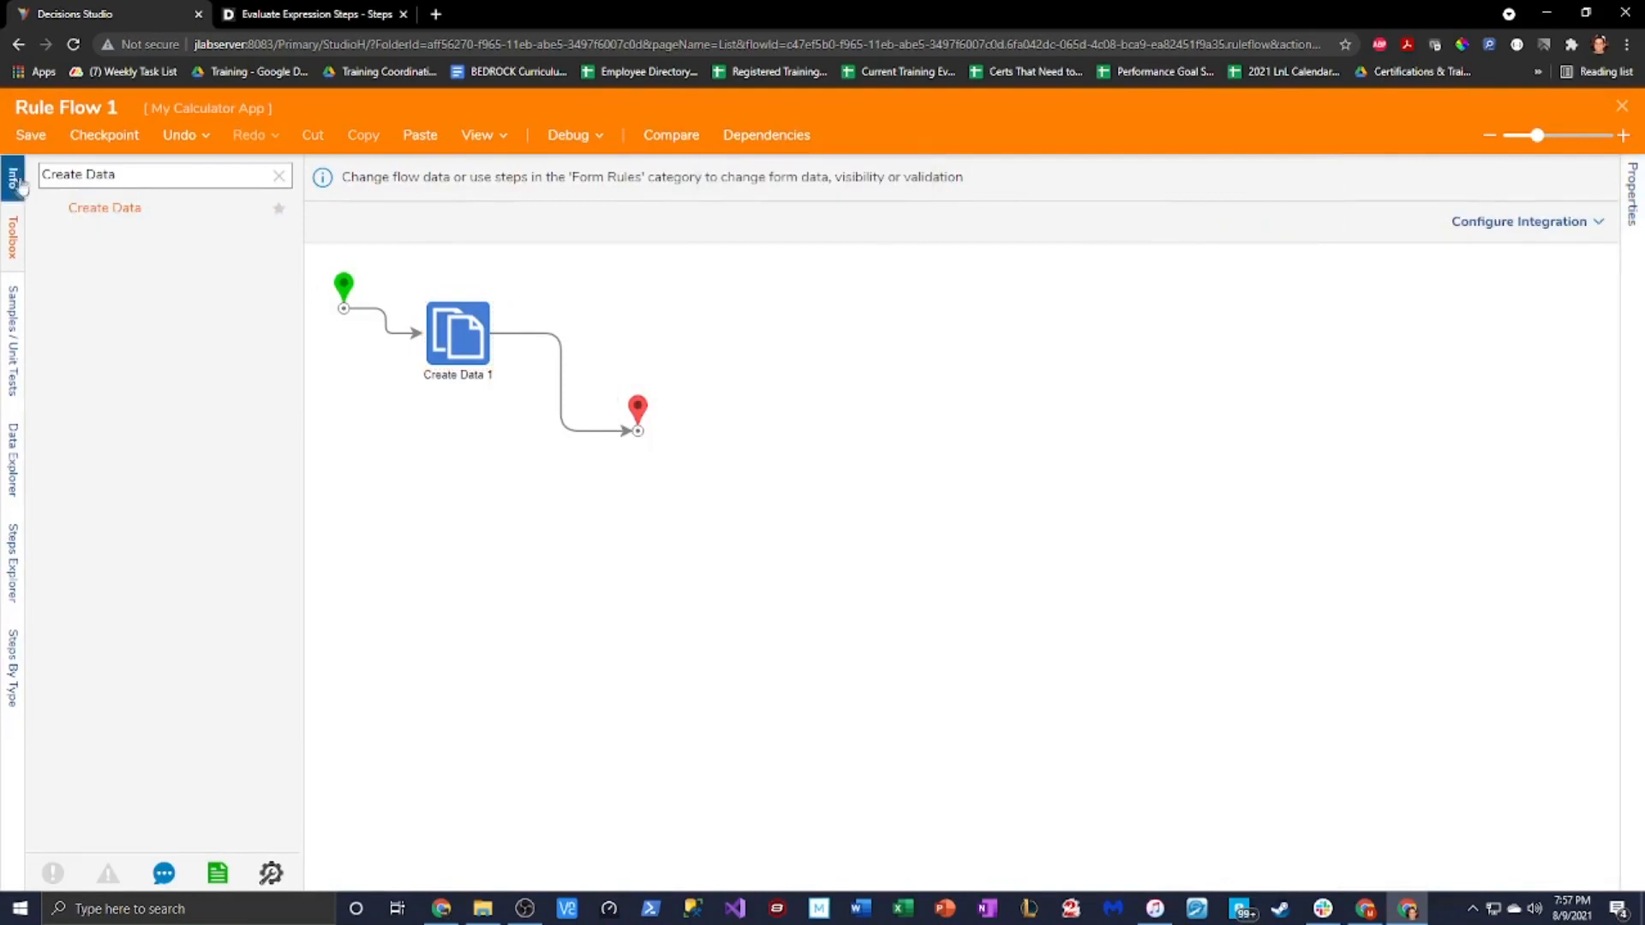
pyautogui.hotkey('ctrl', 's')
pyautogui.click(958, 590)
# Rename the step to 'Clear Screen', save and close the flow, and confirm the form flow
pyautogui.click(461, 342)
pyautogui.write('Clear Screen')
pyautogui.click(662, 298)
pyautogui.hotkey('ctrl', 's')
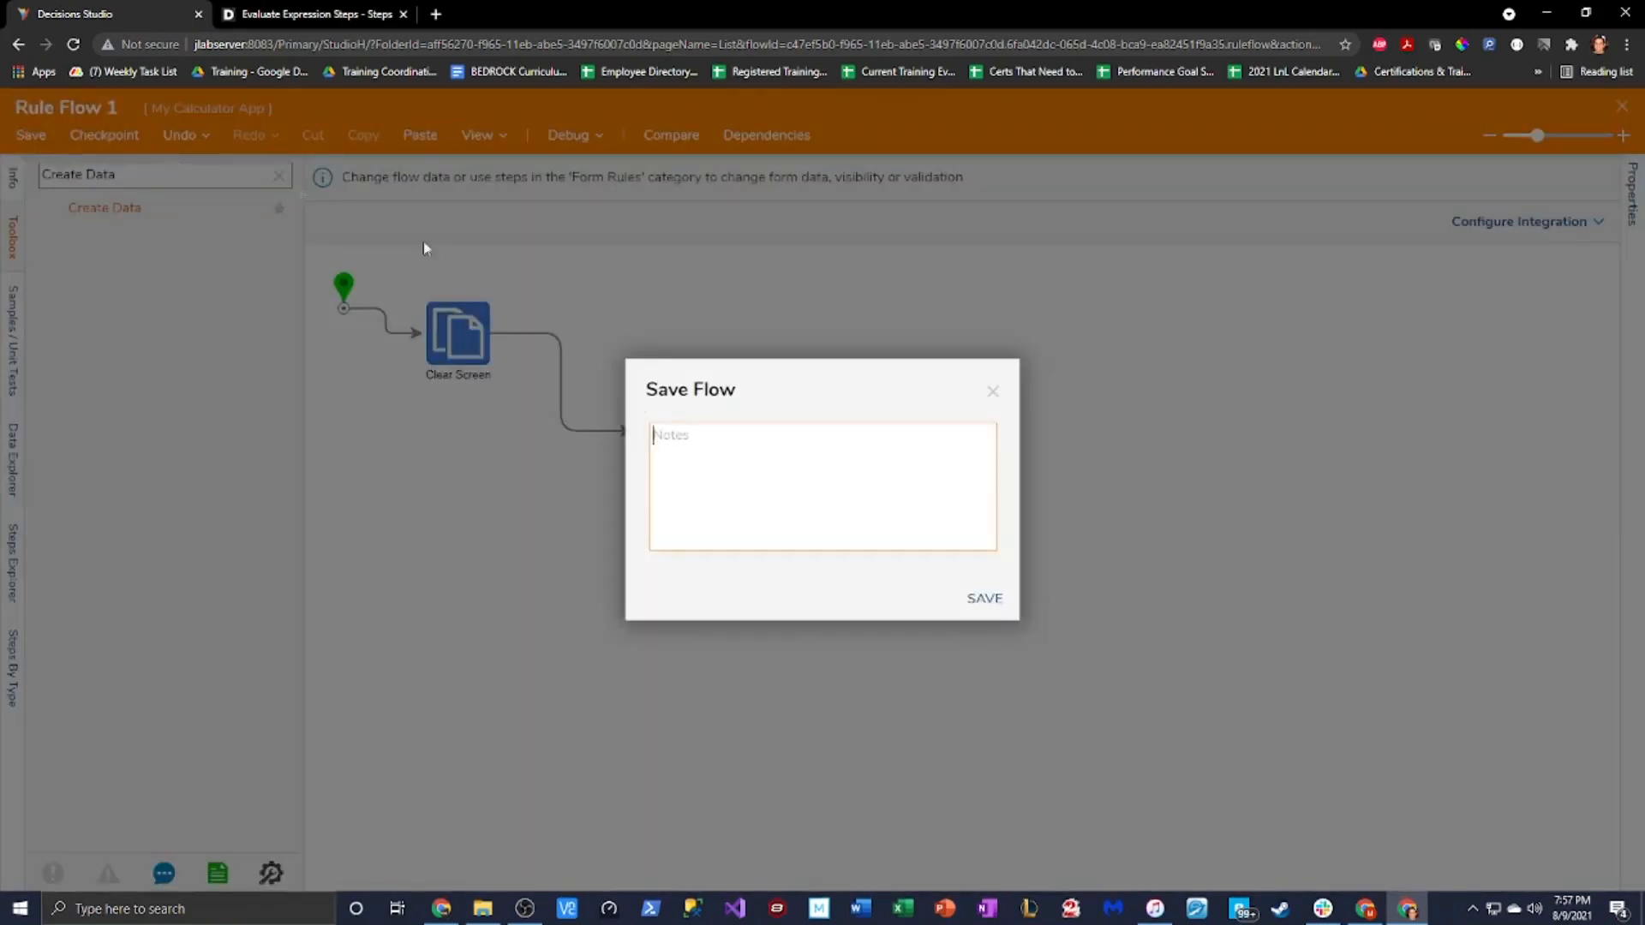
pyautogui.click(985, 597)
pyautogui.click(1622, 108)
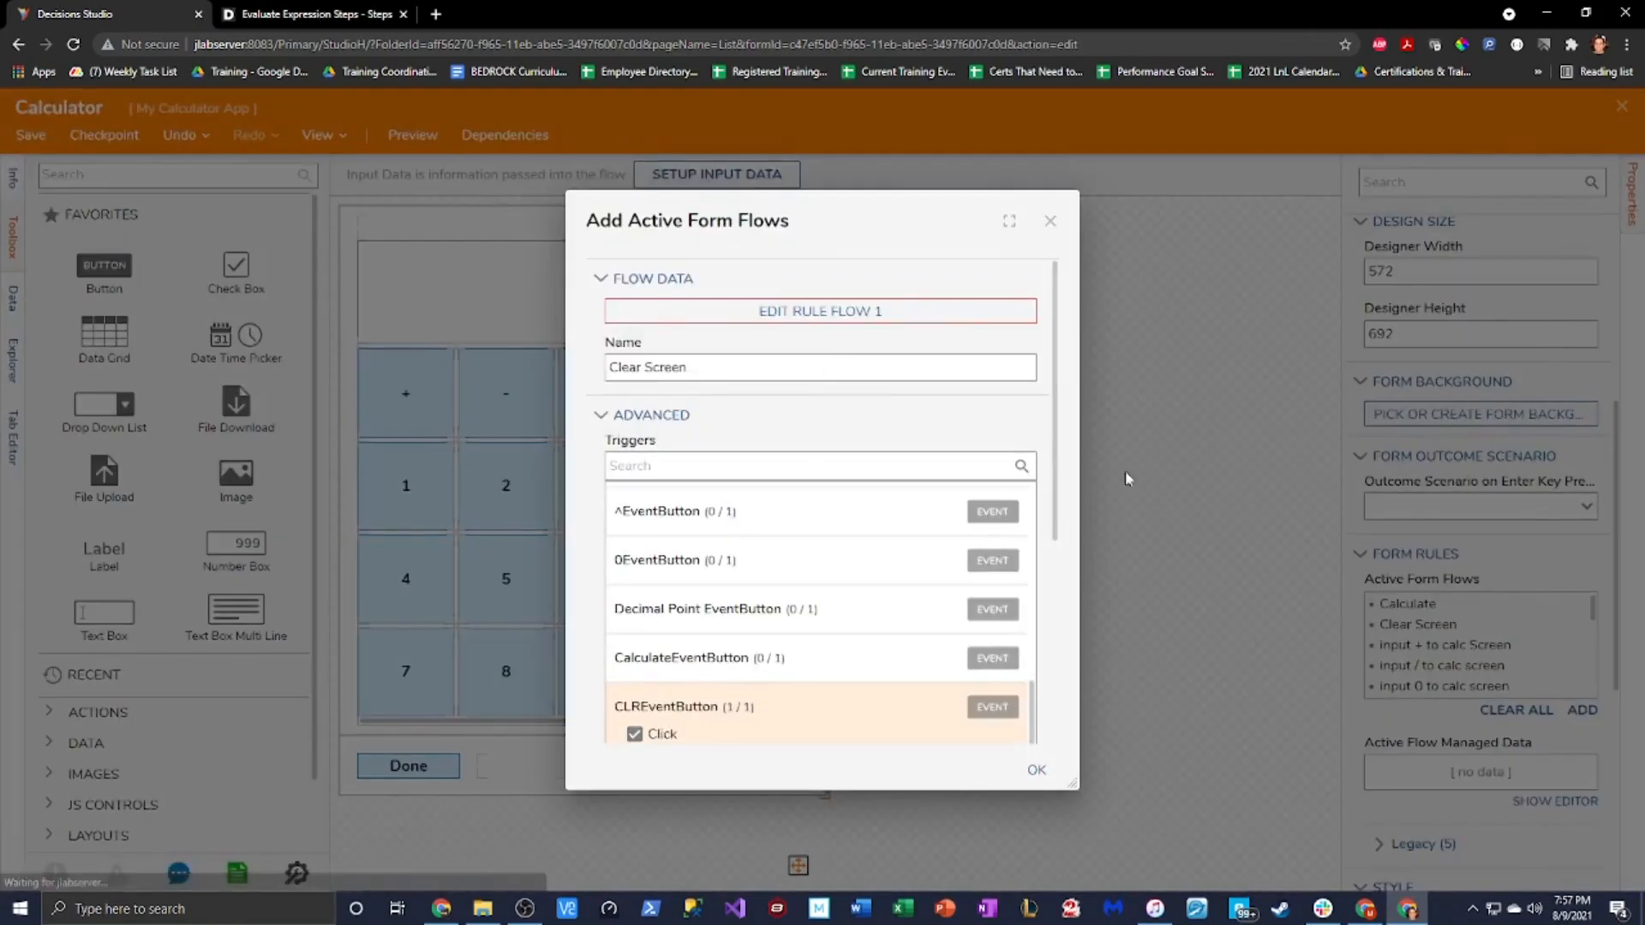
pyautogui.click(1036, 771)
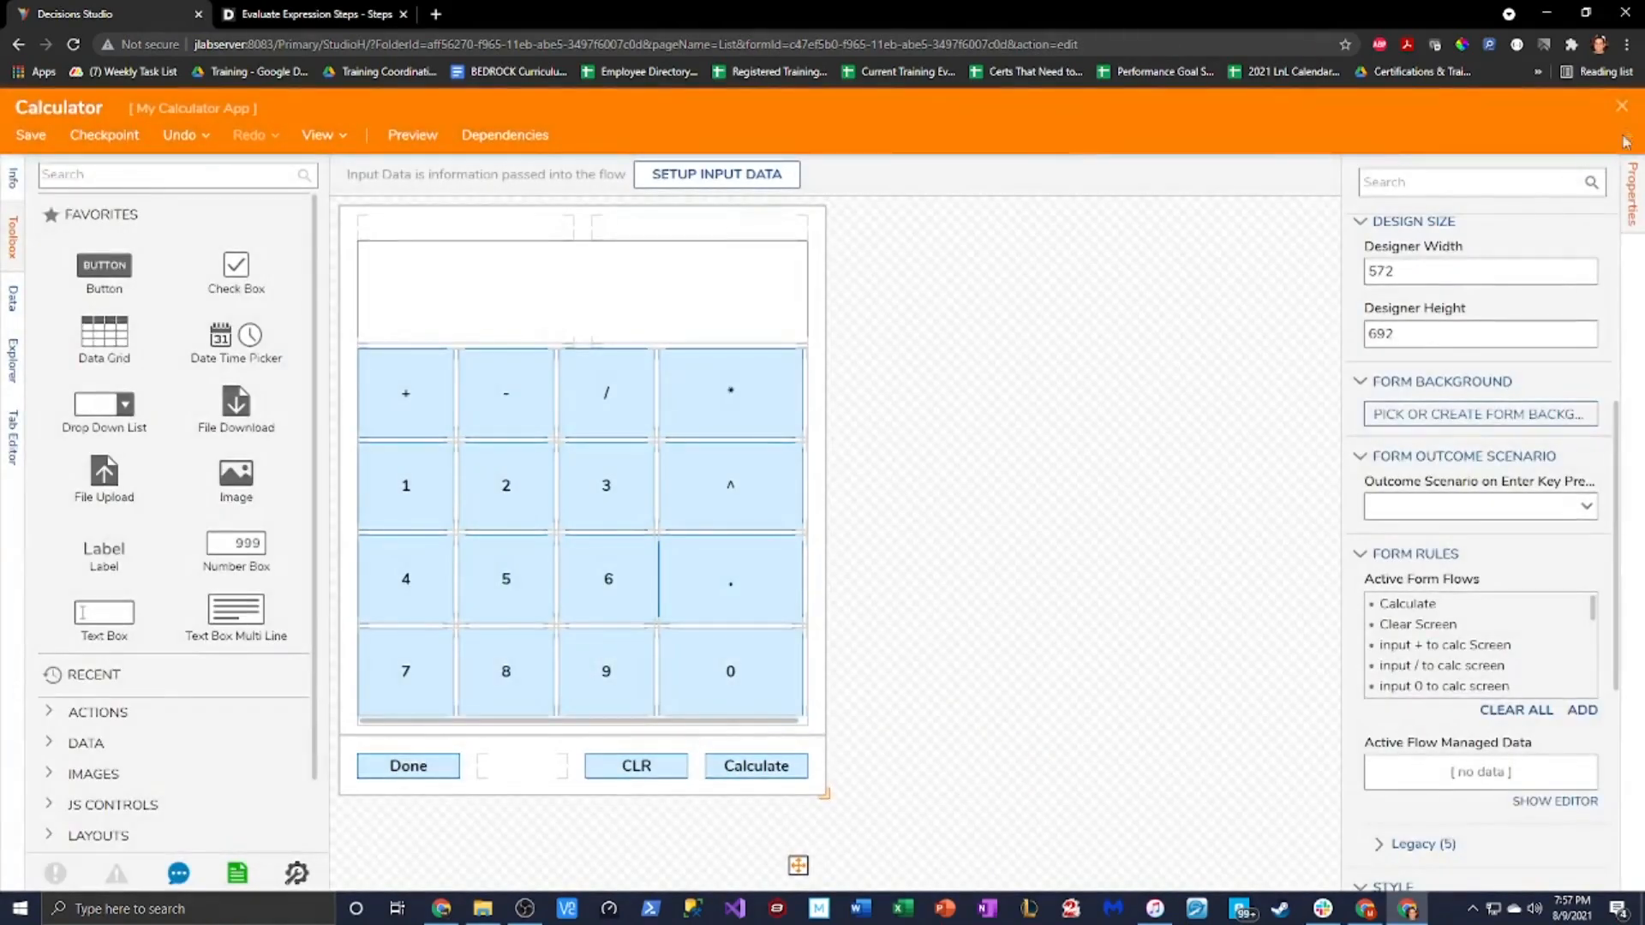
# Save and close the Calculator form, then launch Run Calculator in the debugger
pyautogui.click(1622, 110)
pyautogui.click(985, 599)
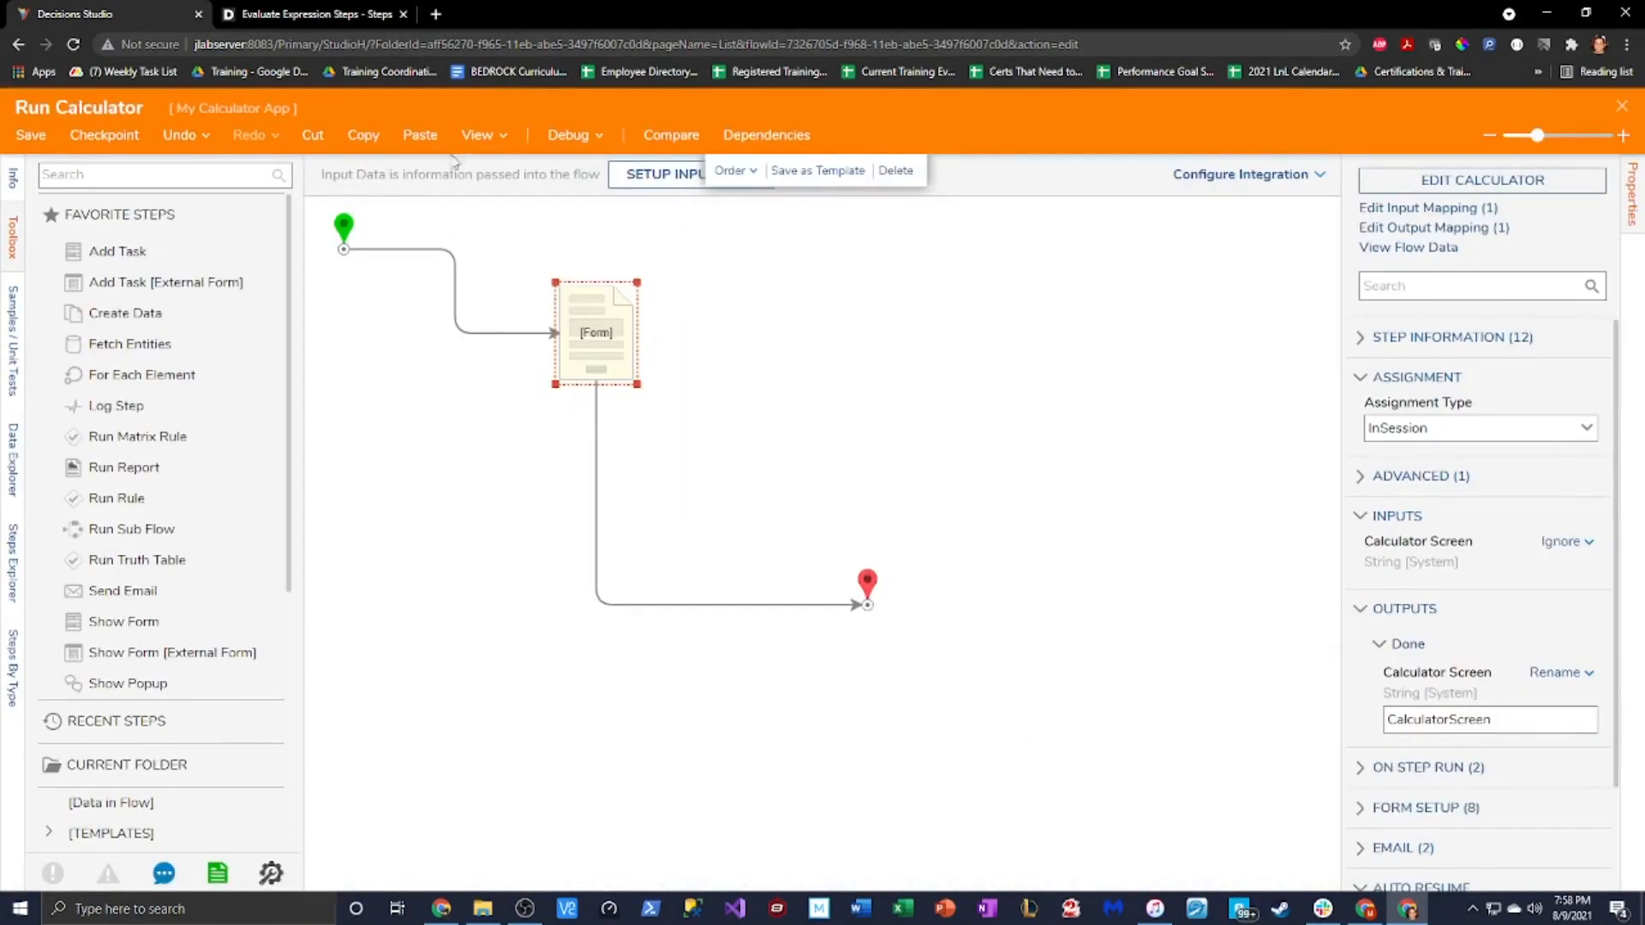
pyautogui.click(574, 136)
pyautogui.click(707, 382)
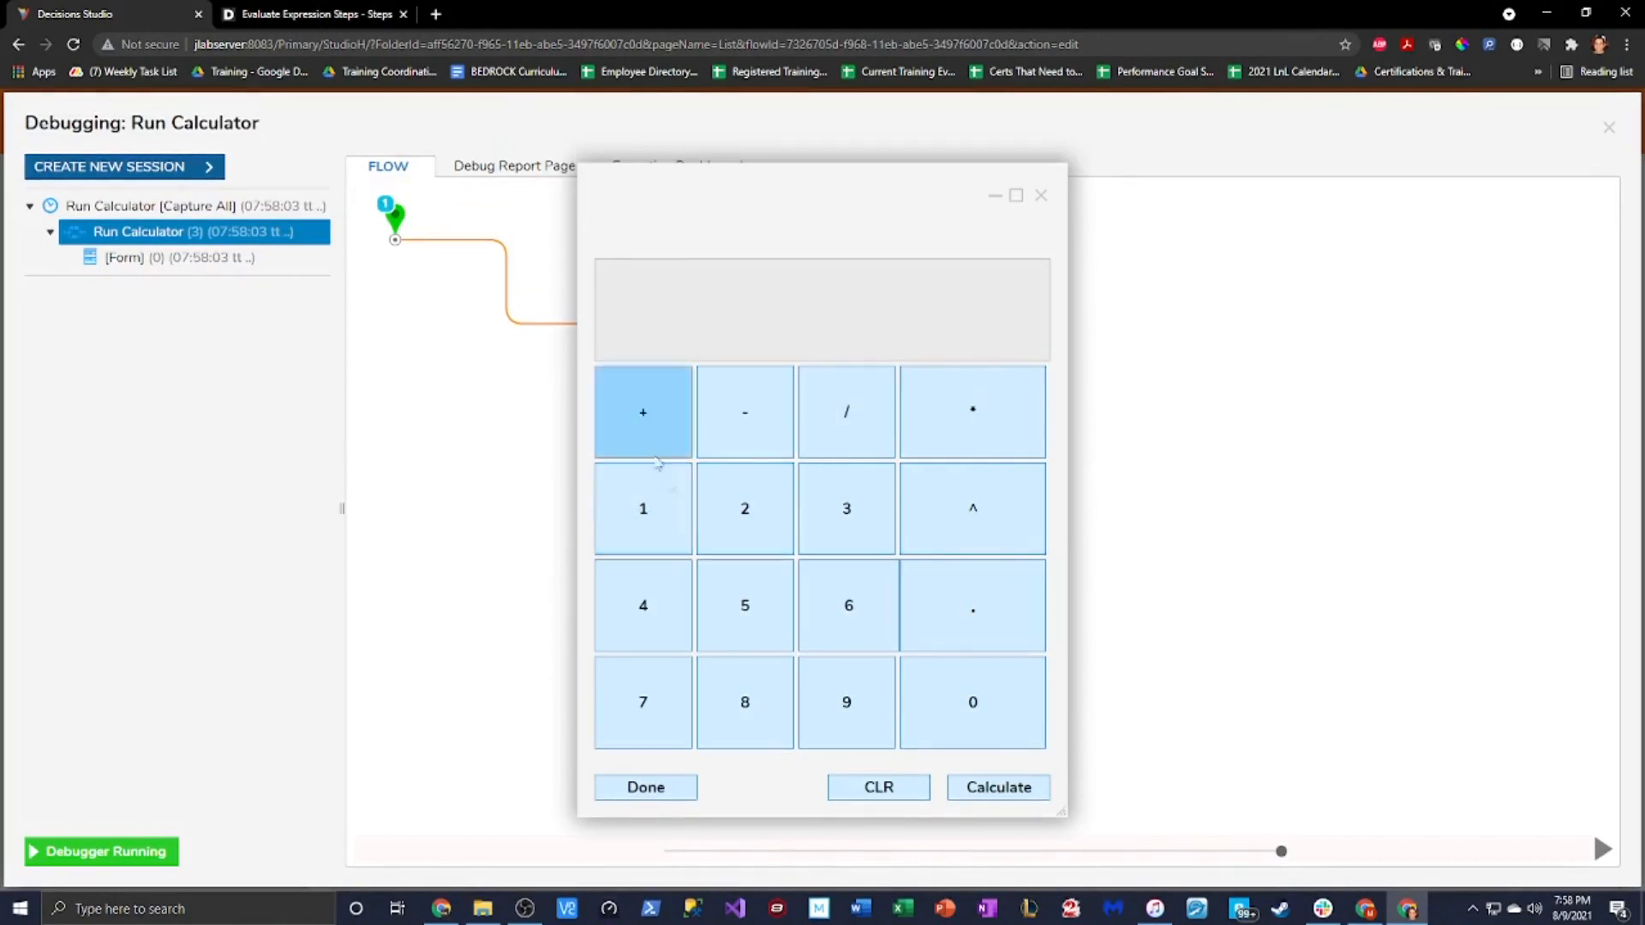
# Evaluate 2+2-3/89 on the calculator, then clear the display with CLR
pyautogui.click(746, 505)
pyautogui.click(644, 412)
pyautogui.click(745, 506)
pyautogui.click(744, 403)
pyautogui.click(847, 508)
pyautogui.click(861, 437)
pyautogui.click(745, 697)
pyautogui.click(847, 702)
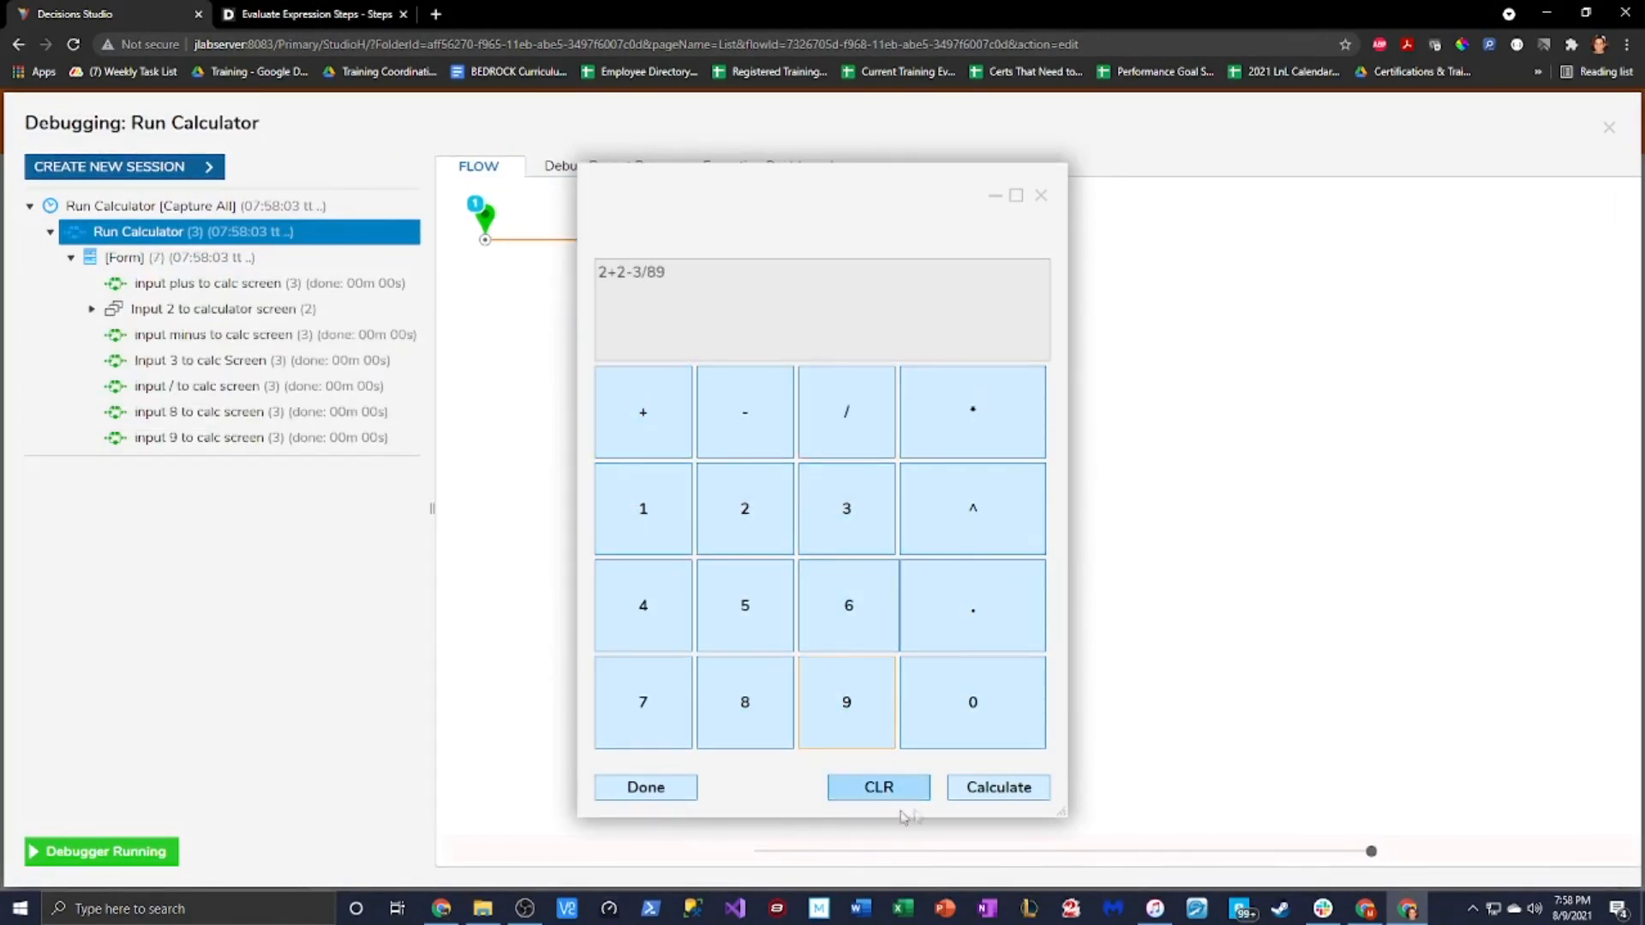
pyautogui.click(994, 787)
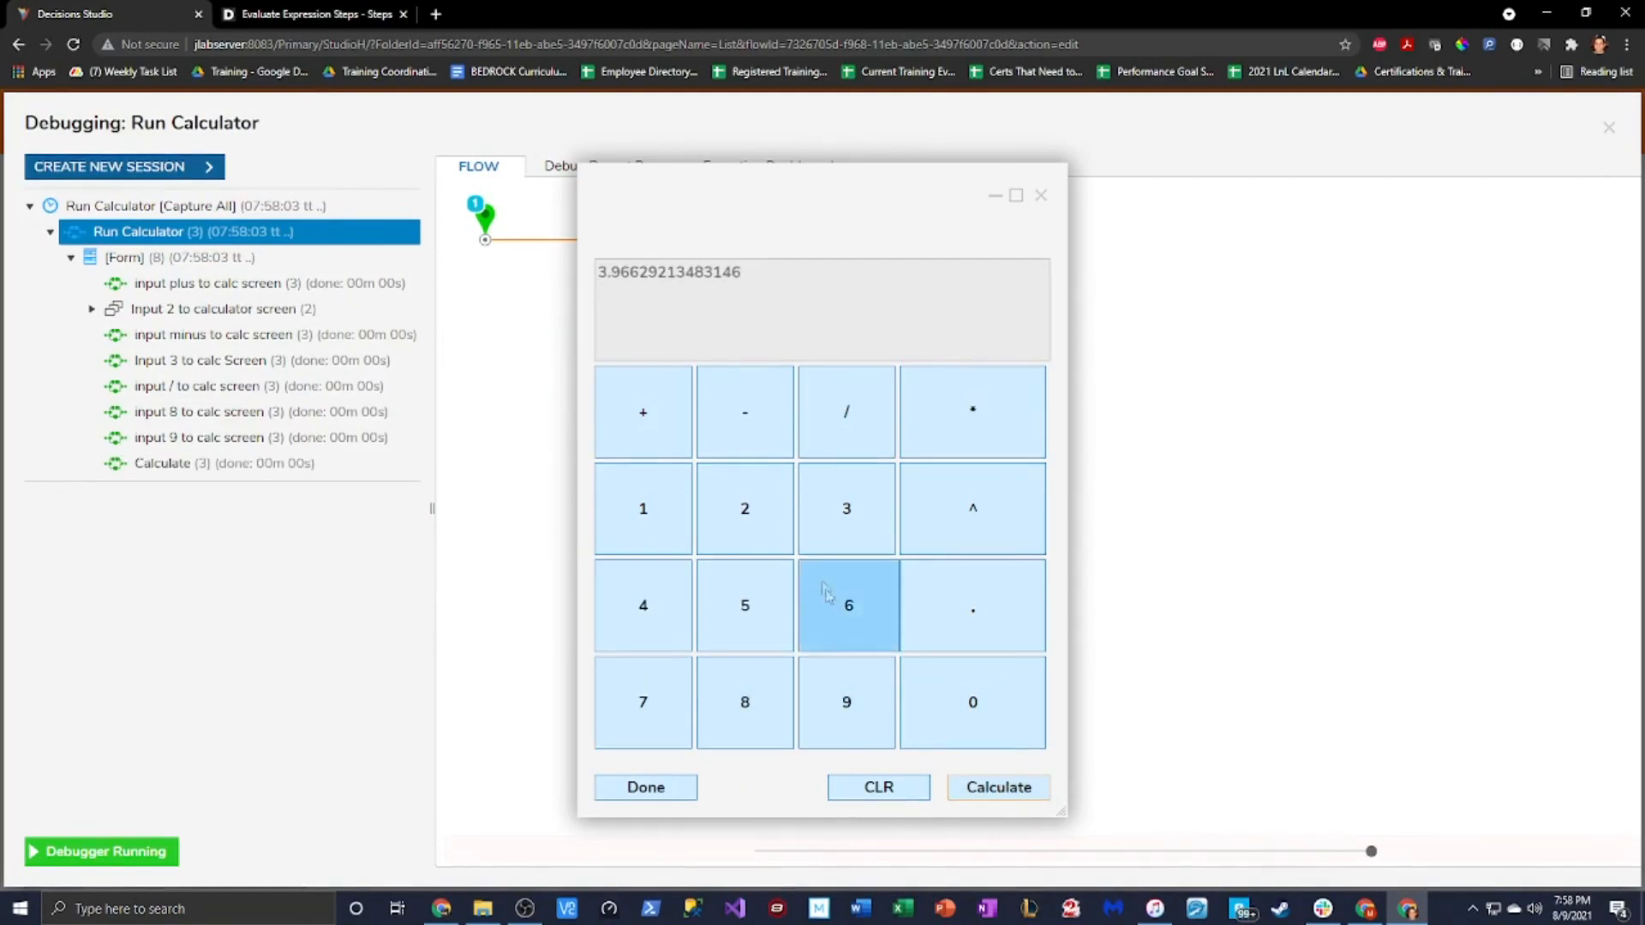
pyautogui.click(898, 793)
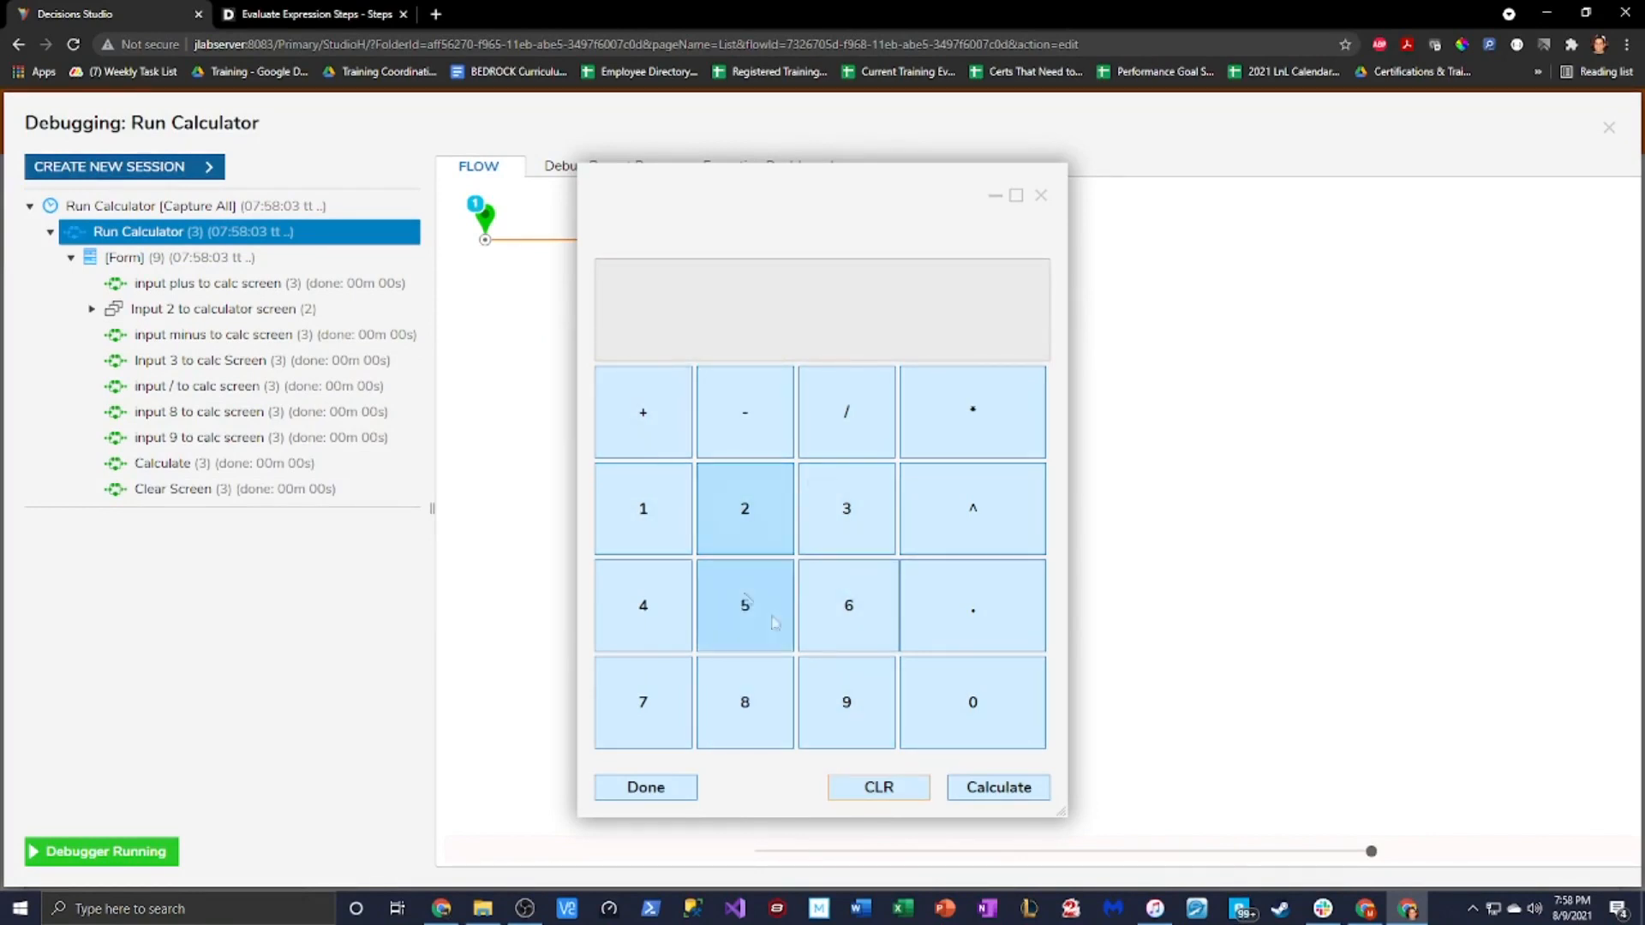
# Evaluate 2+3/89, giving 2.03370786516854, then clear the result with CLR
pyautogui.click(727, 519)
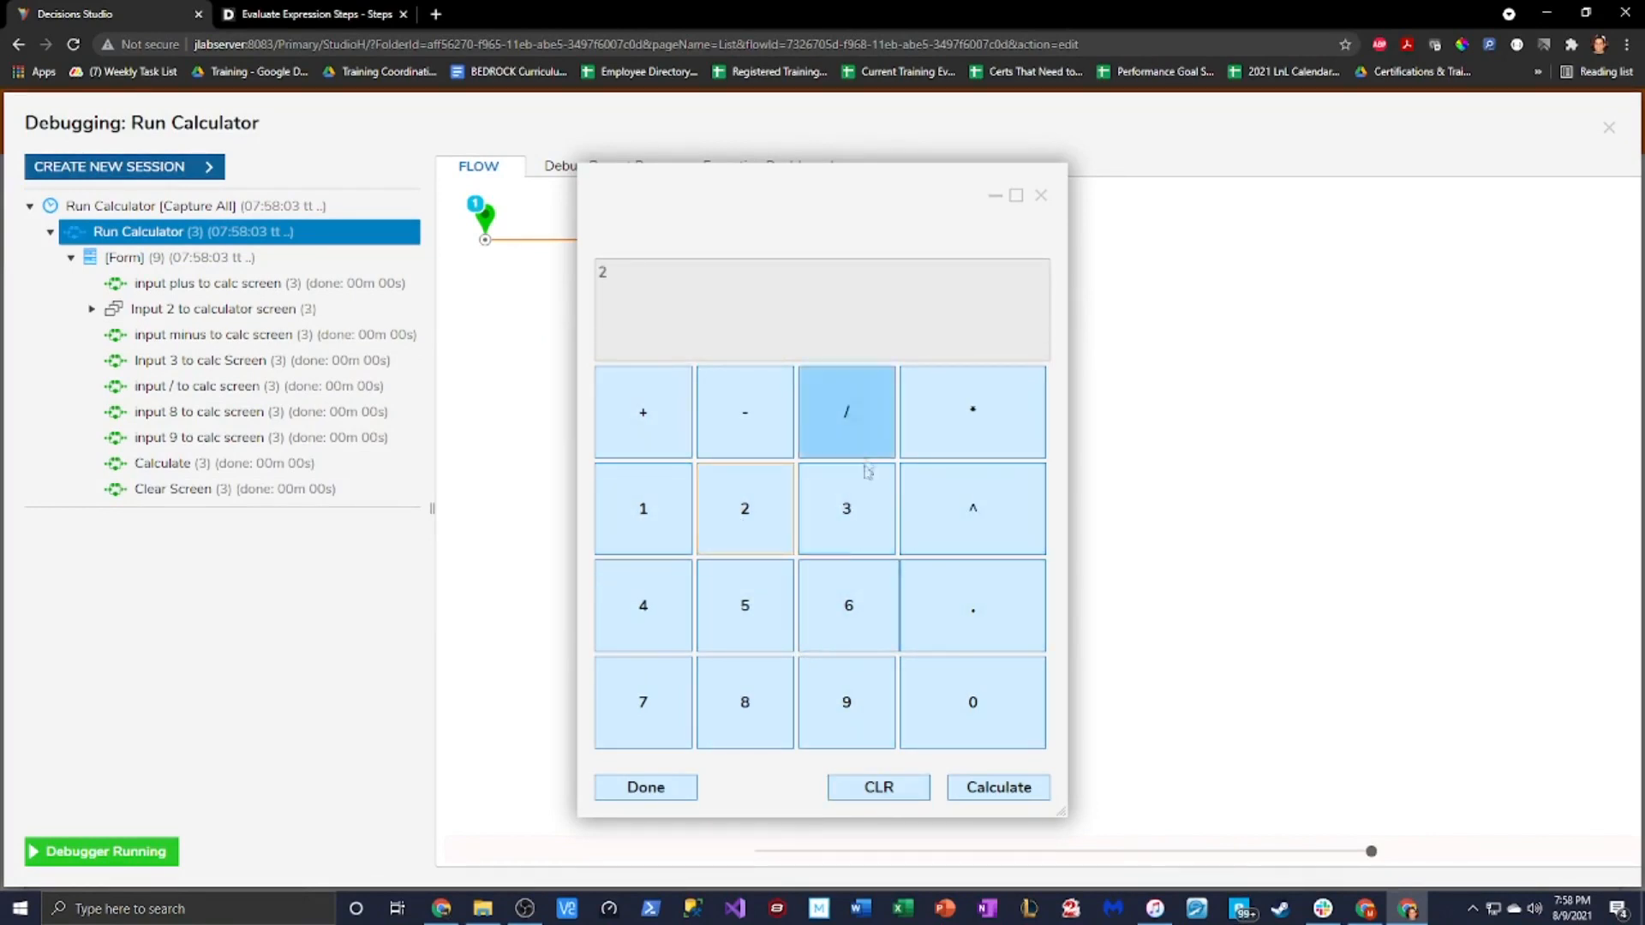
pyautogui.click(643, 412)
pyautogui.click(867, 511)
pyautogui.click(844, 450)
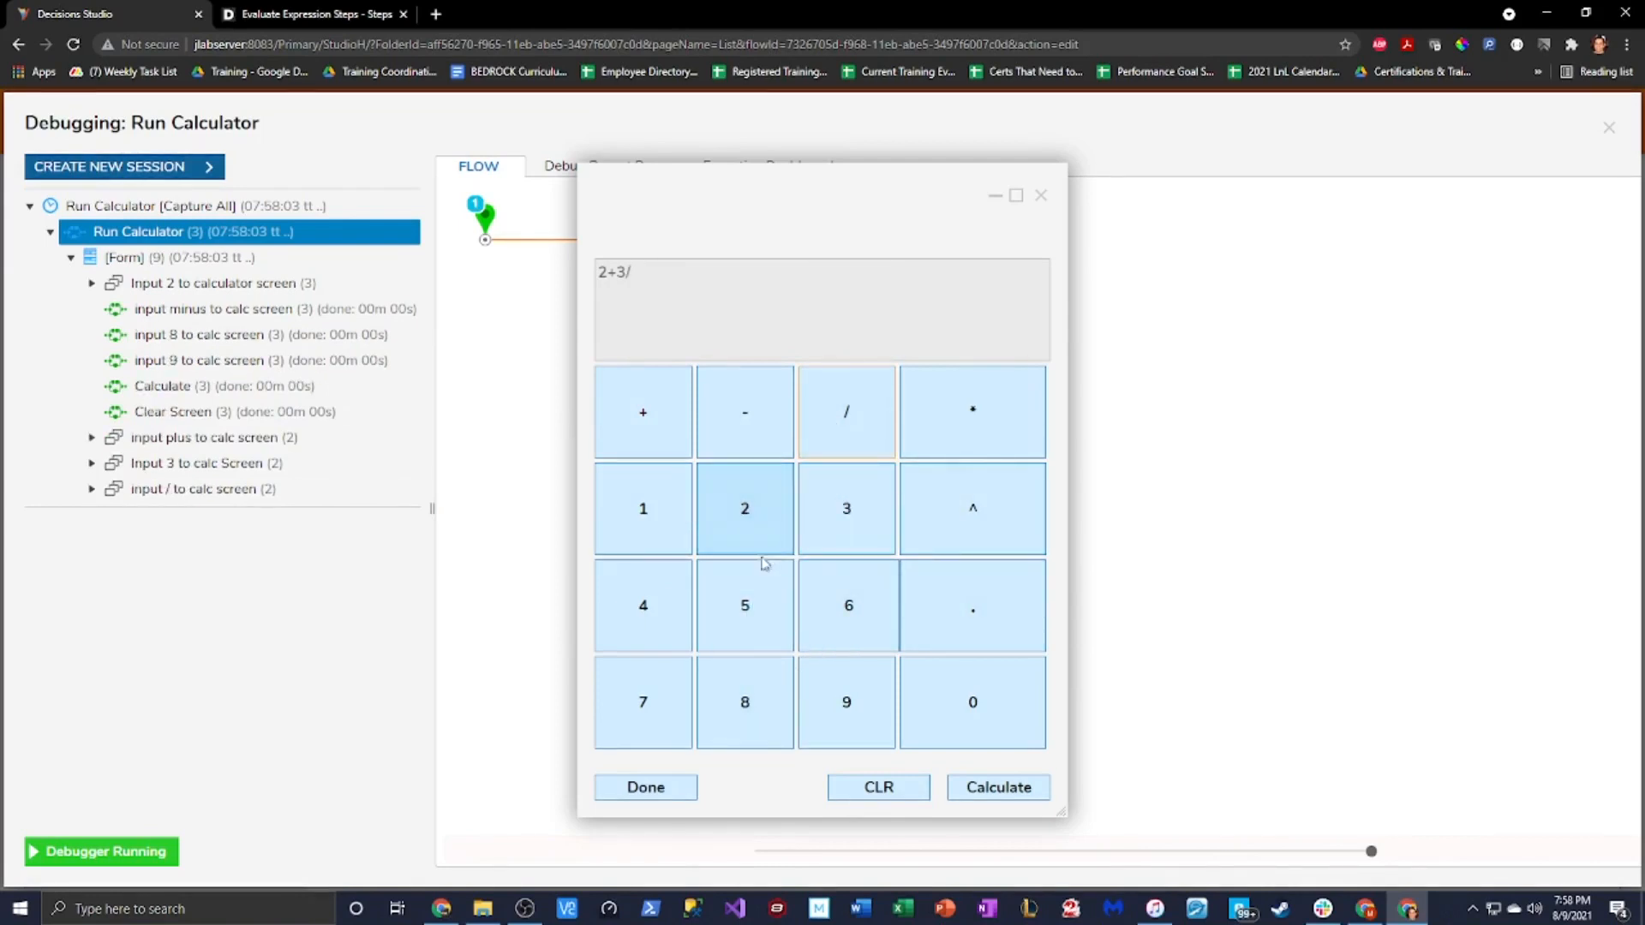
pyautogui.click(745, 698)
pyautogui.click(845, 698)
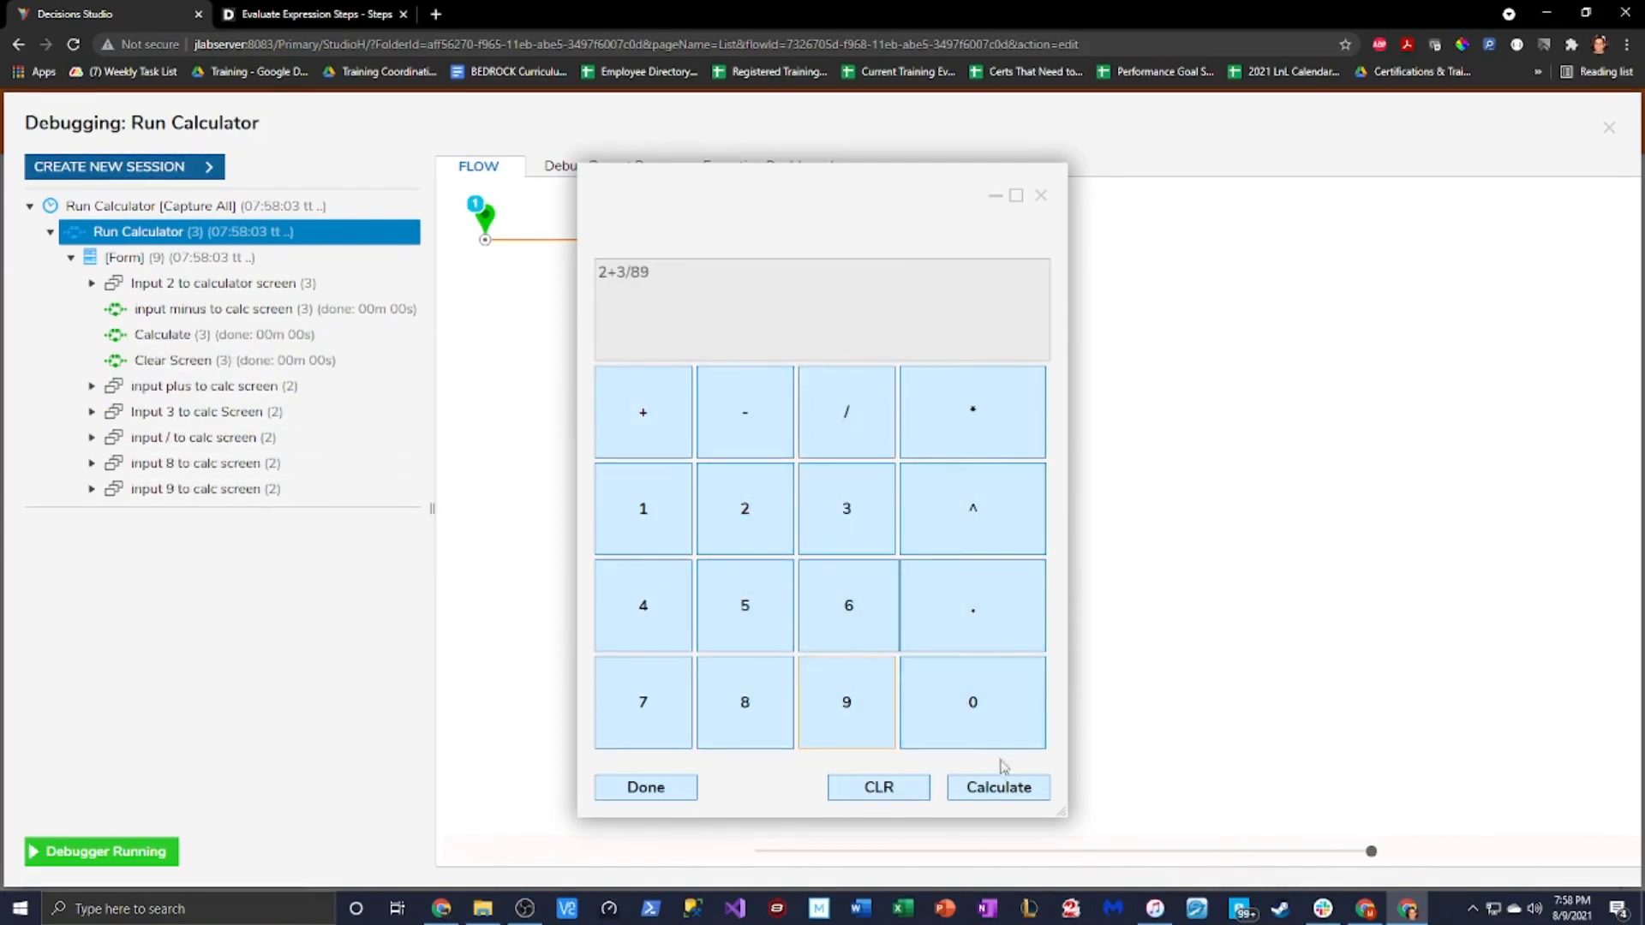
pyautogui.click(994, 787)
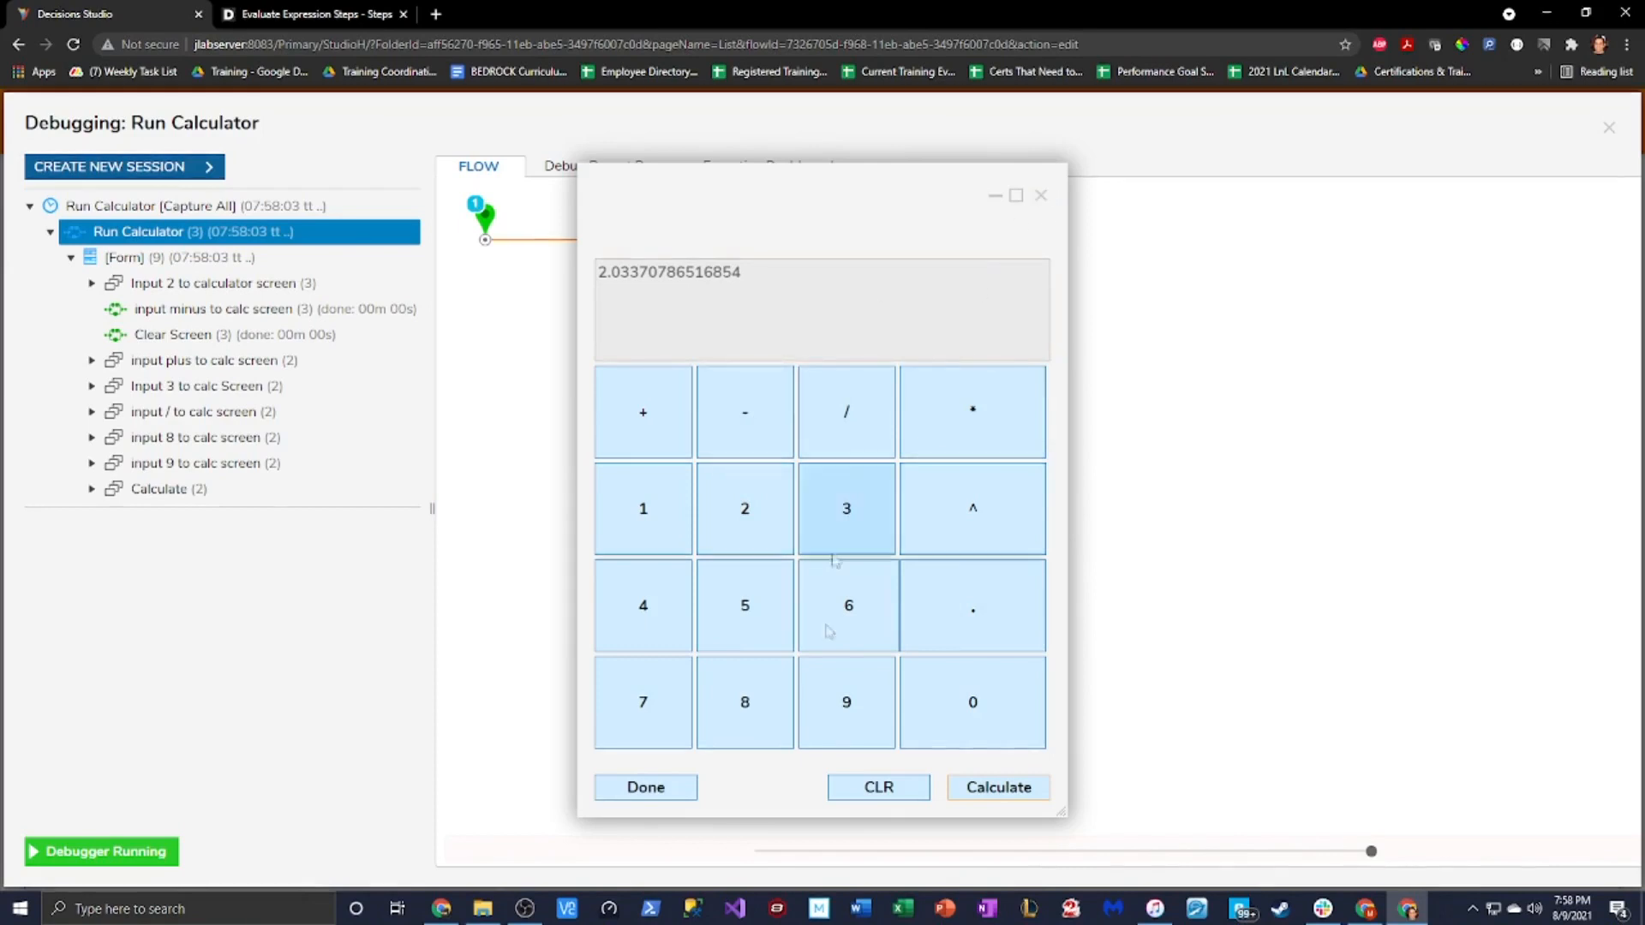
pyautogui.click(874, 787)
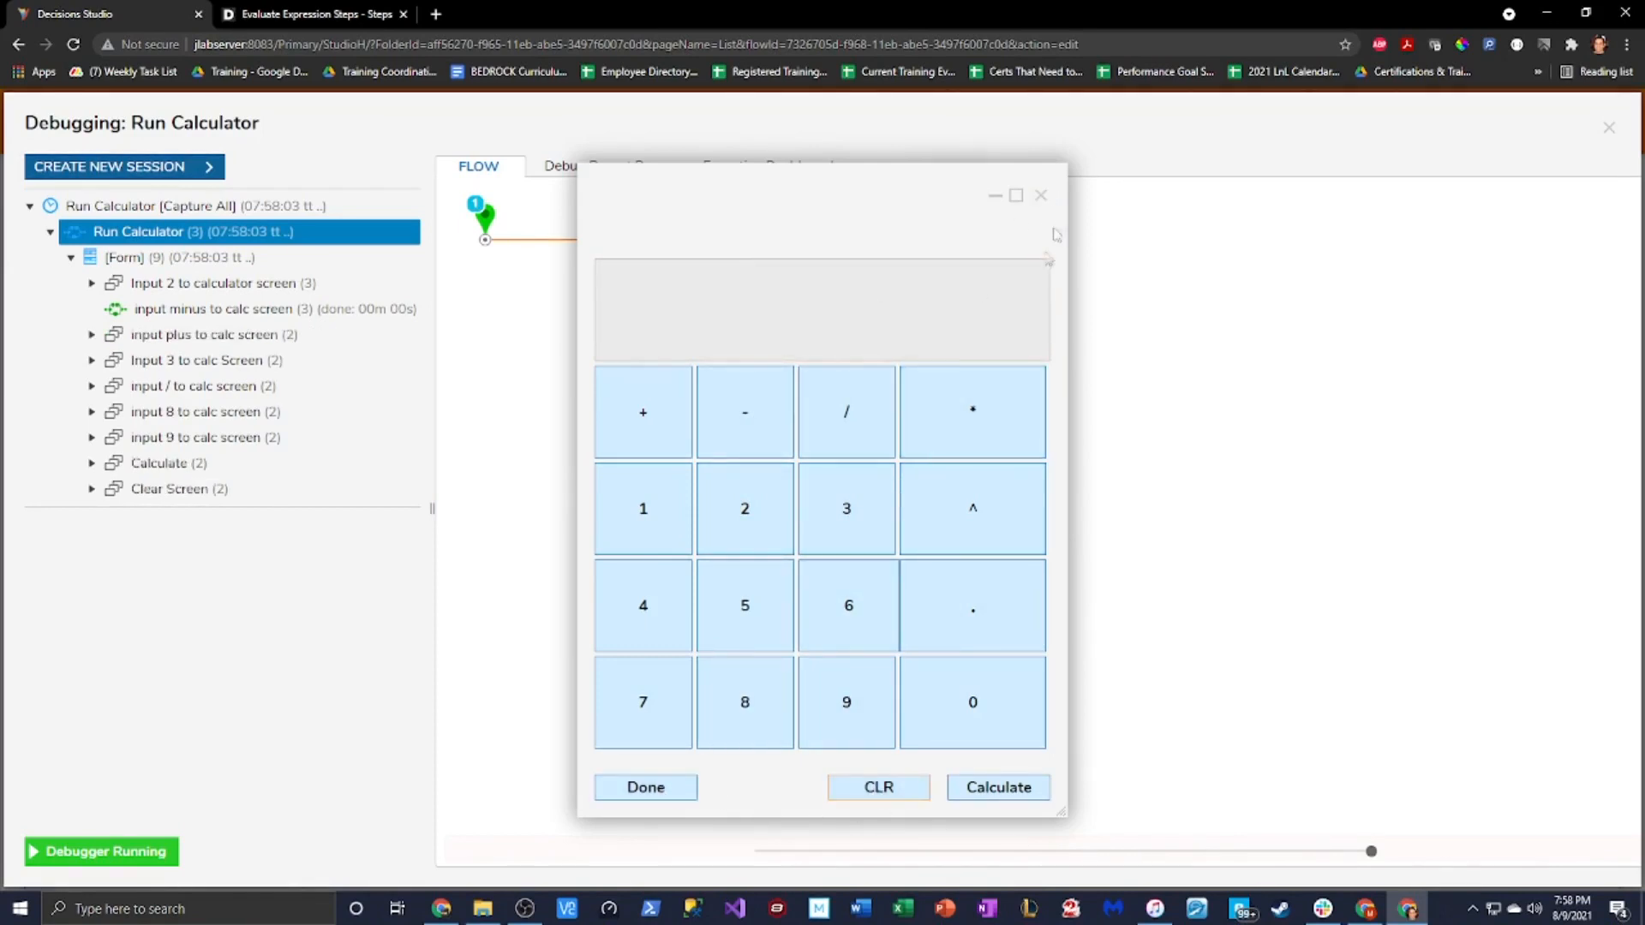
# End the debug run and reopen the Calculator form from the Form step, showing its properties
pyautogui.click(1043, 196)
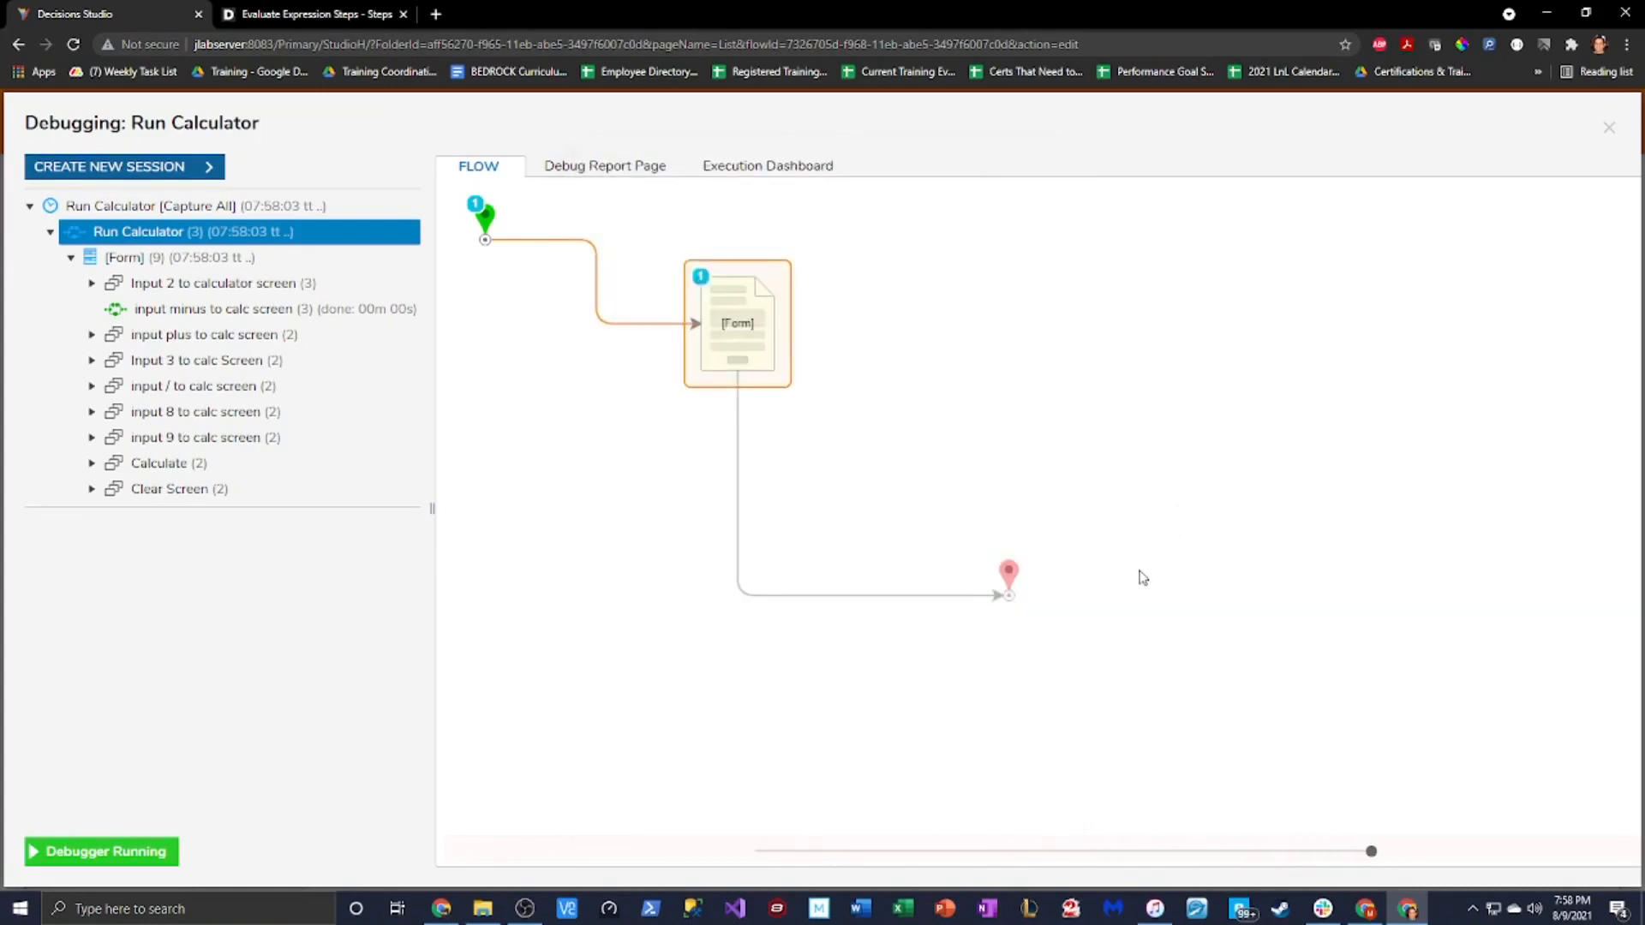
pyautogui.click(1608, 128)
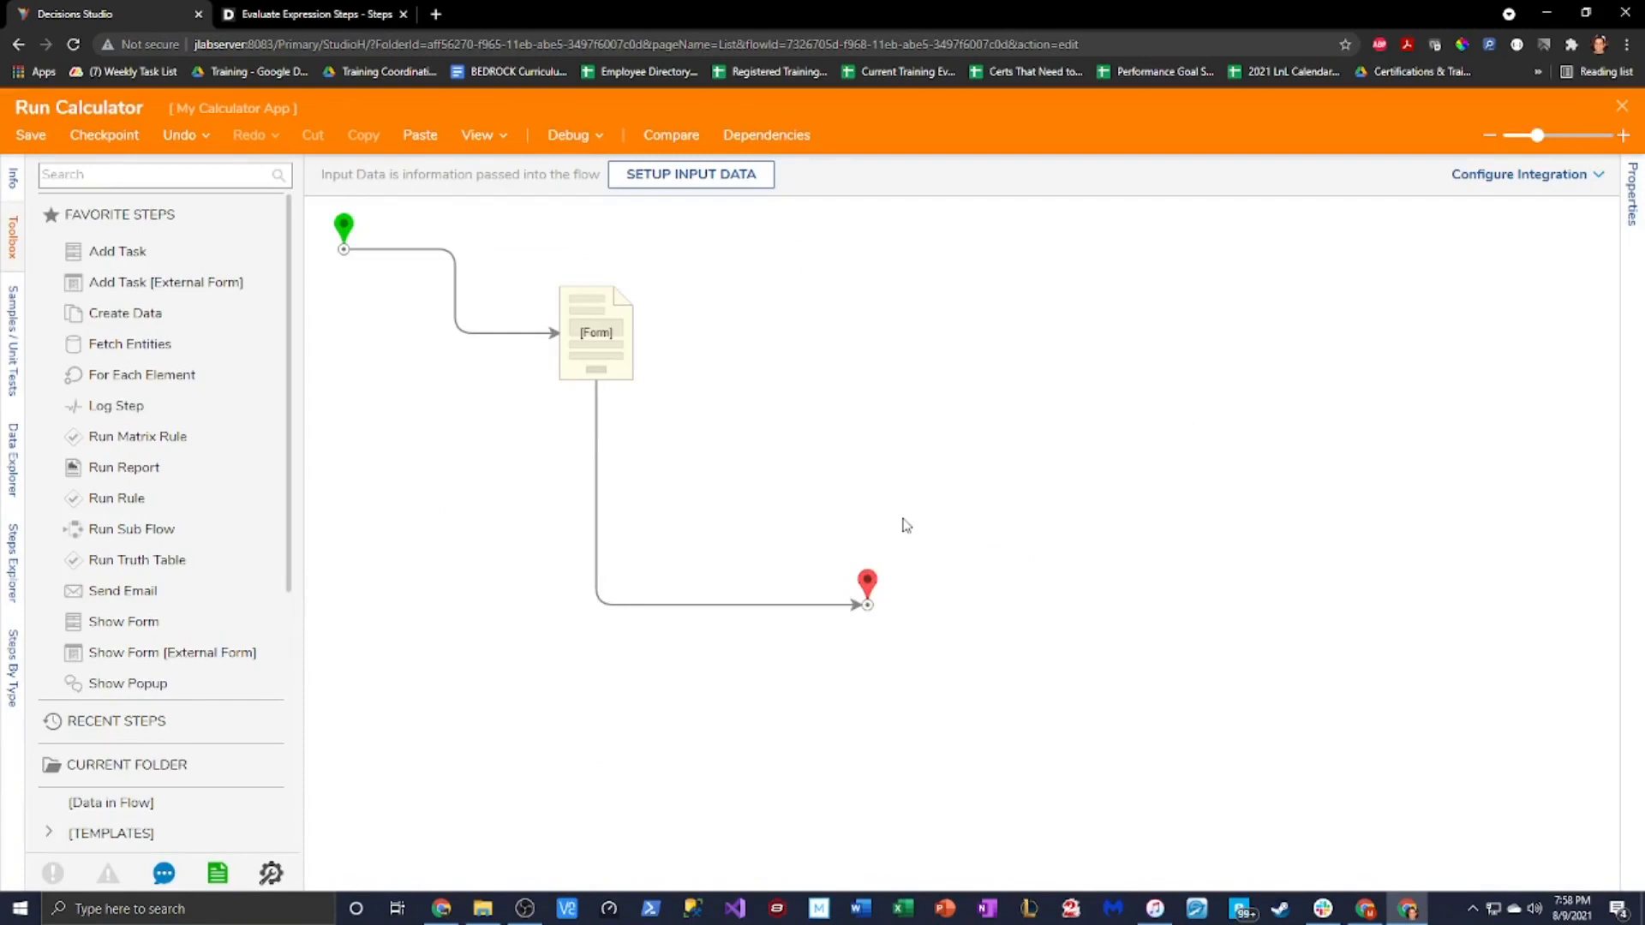
pyautogui.click(630, 341)
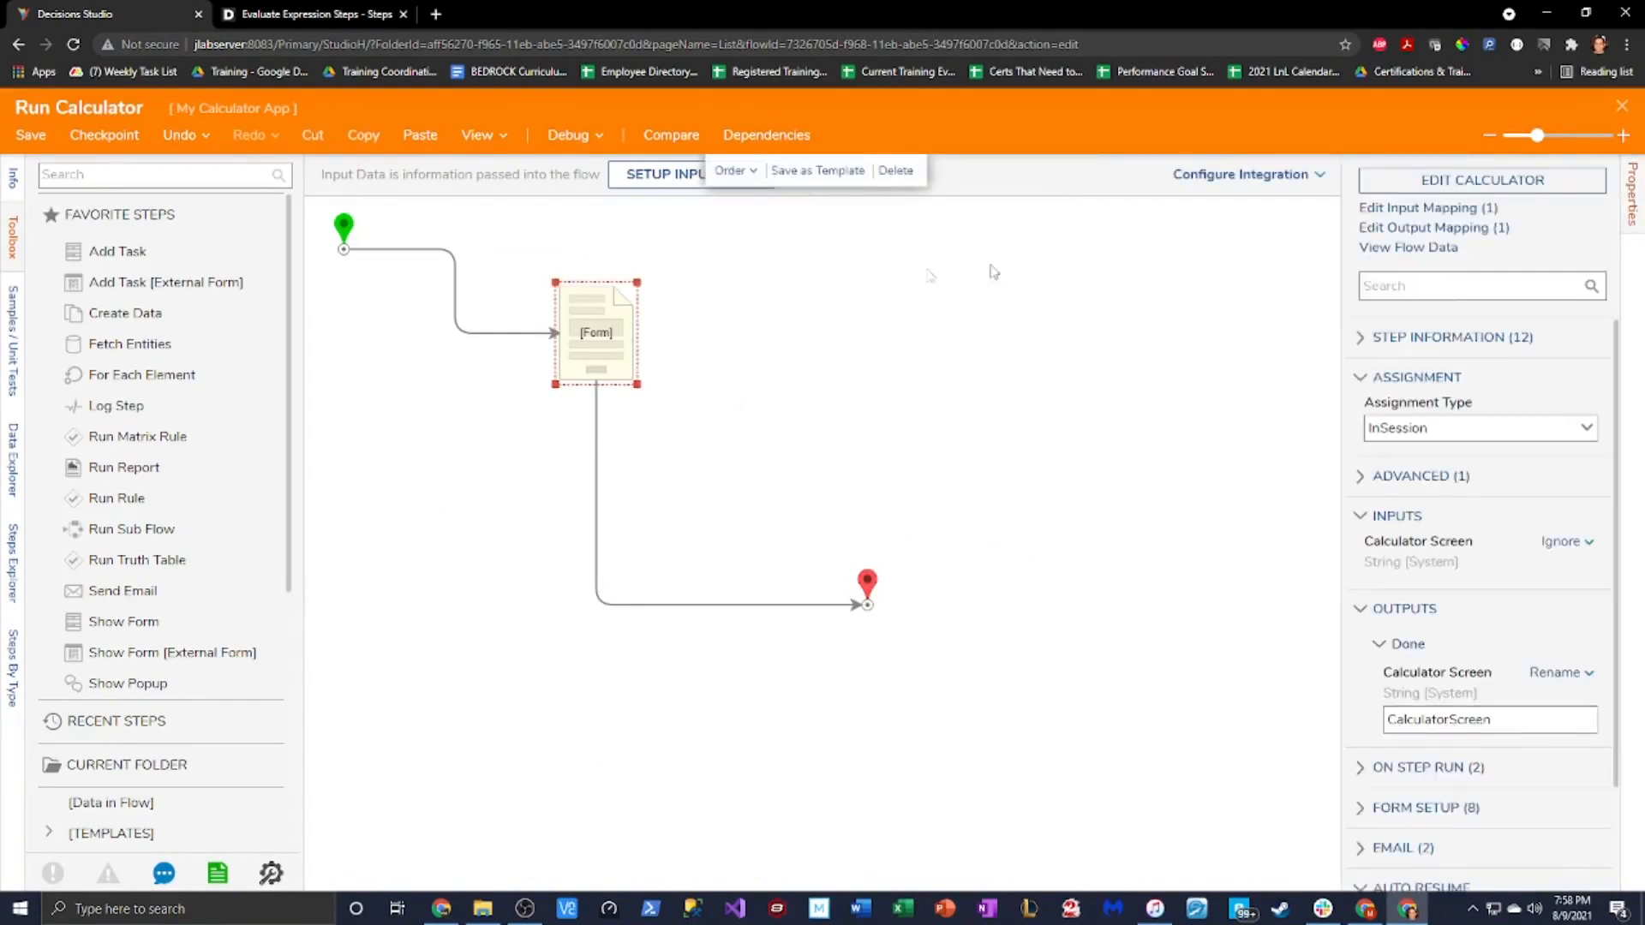
pyautogui.click(1419, 185)
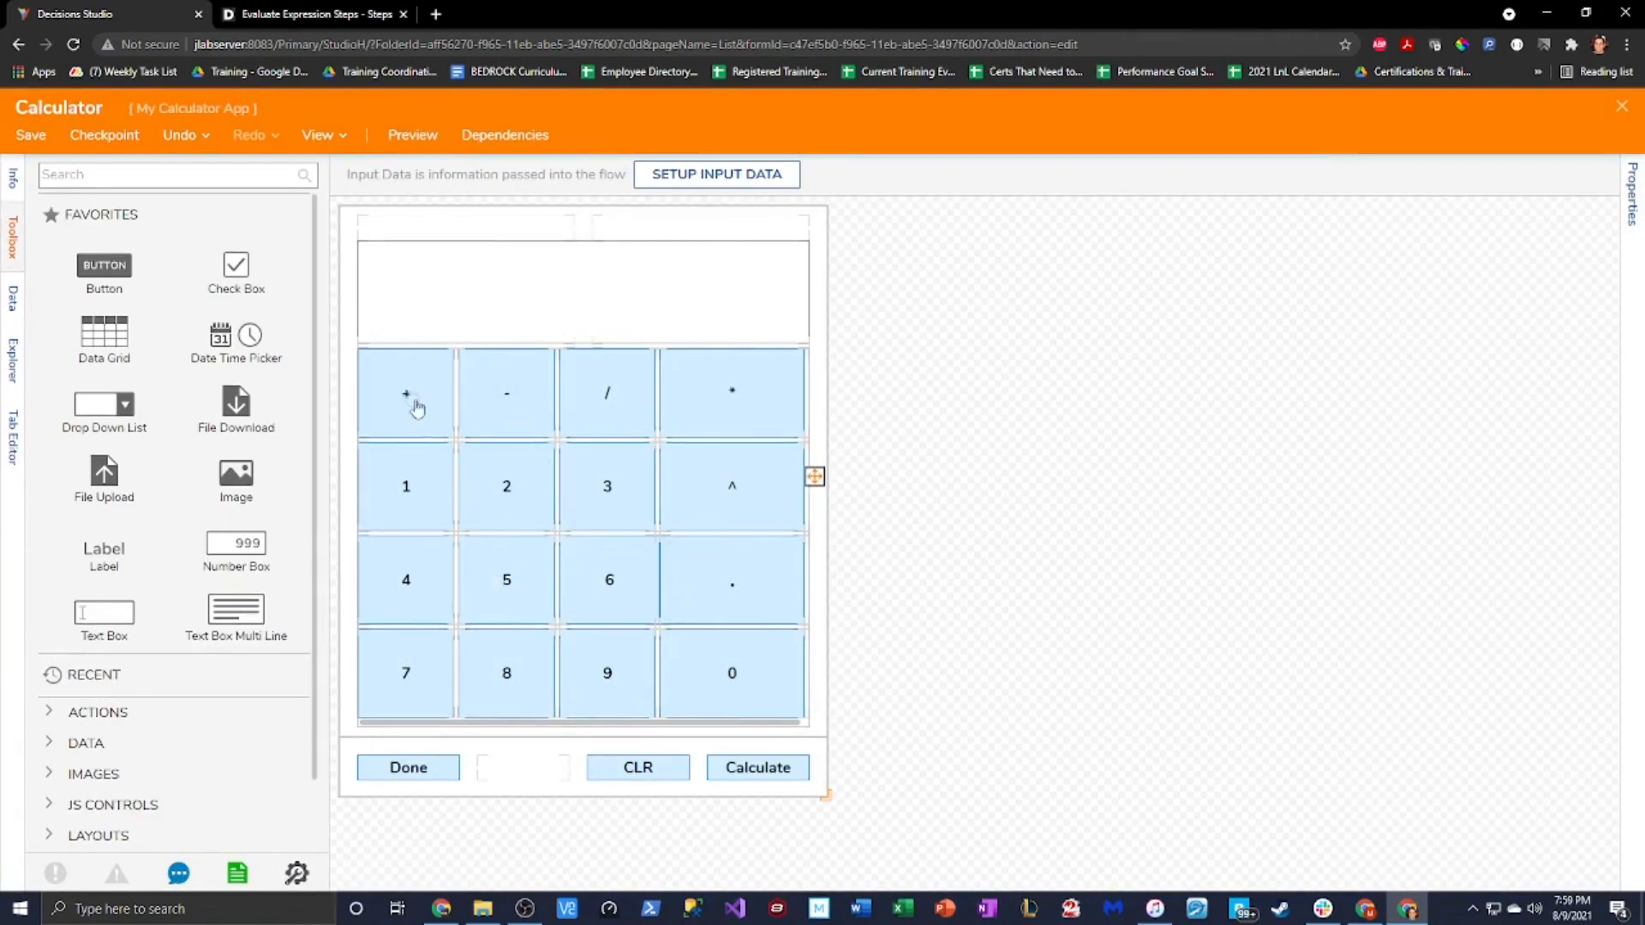
pyautogui.click(1621, 206)
pyautogui.scroll(-7, 1403, 582)
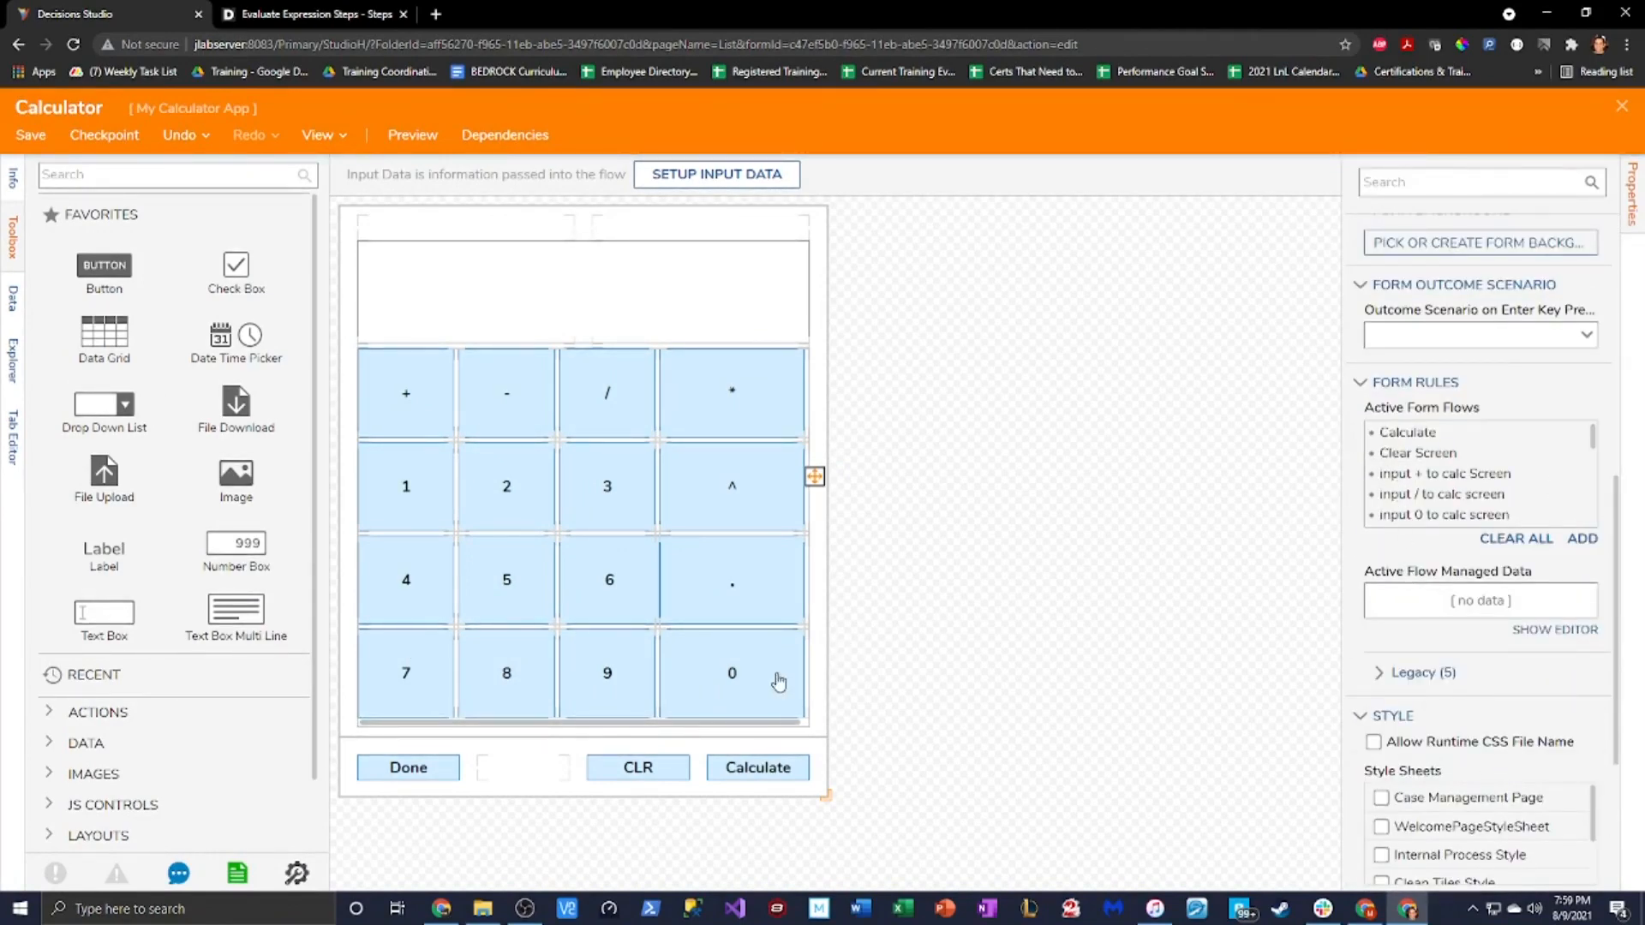
pyautogui.scroll(6, 1488, 406)
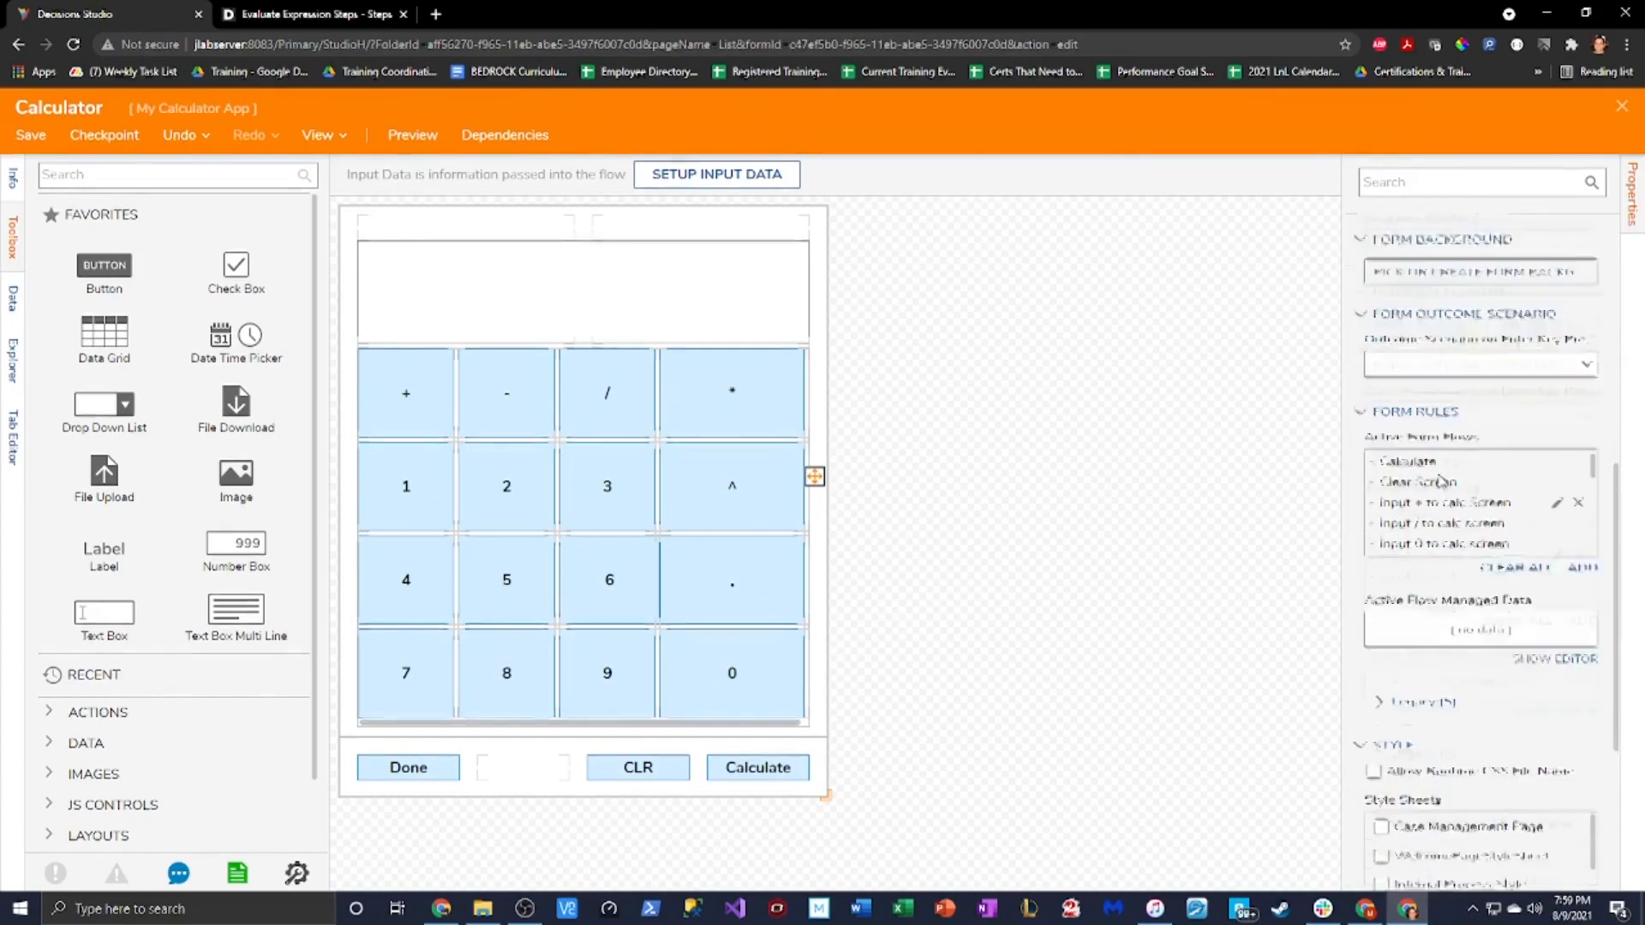
# Place a Label control above the display at top right reading 'Powered By Decisions'
pyautogui.click(1446, 190)
pyautogui.write('L')
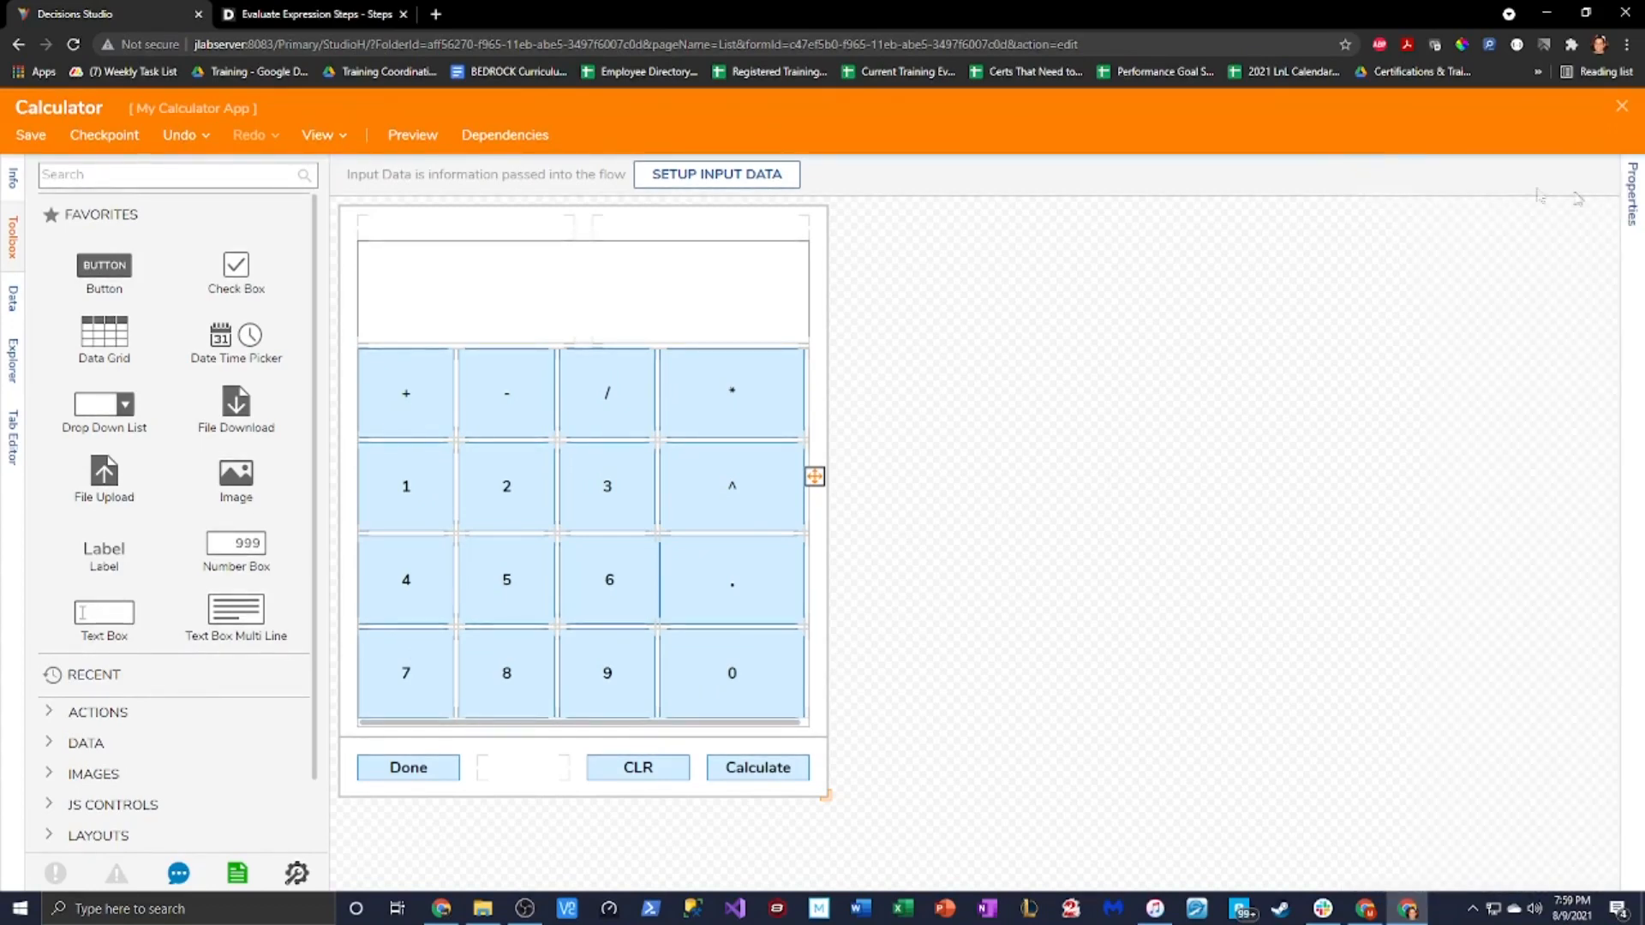
pyautogui.click(186, 174)
pyautogui.write('label')
pyautogui.moveTo(103, 231); pyautogui.dragTo(712, 232)
pyautogui.write('Powered By Decisions')
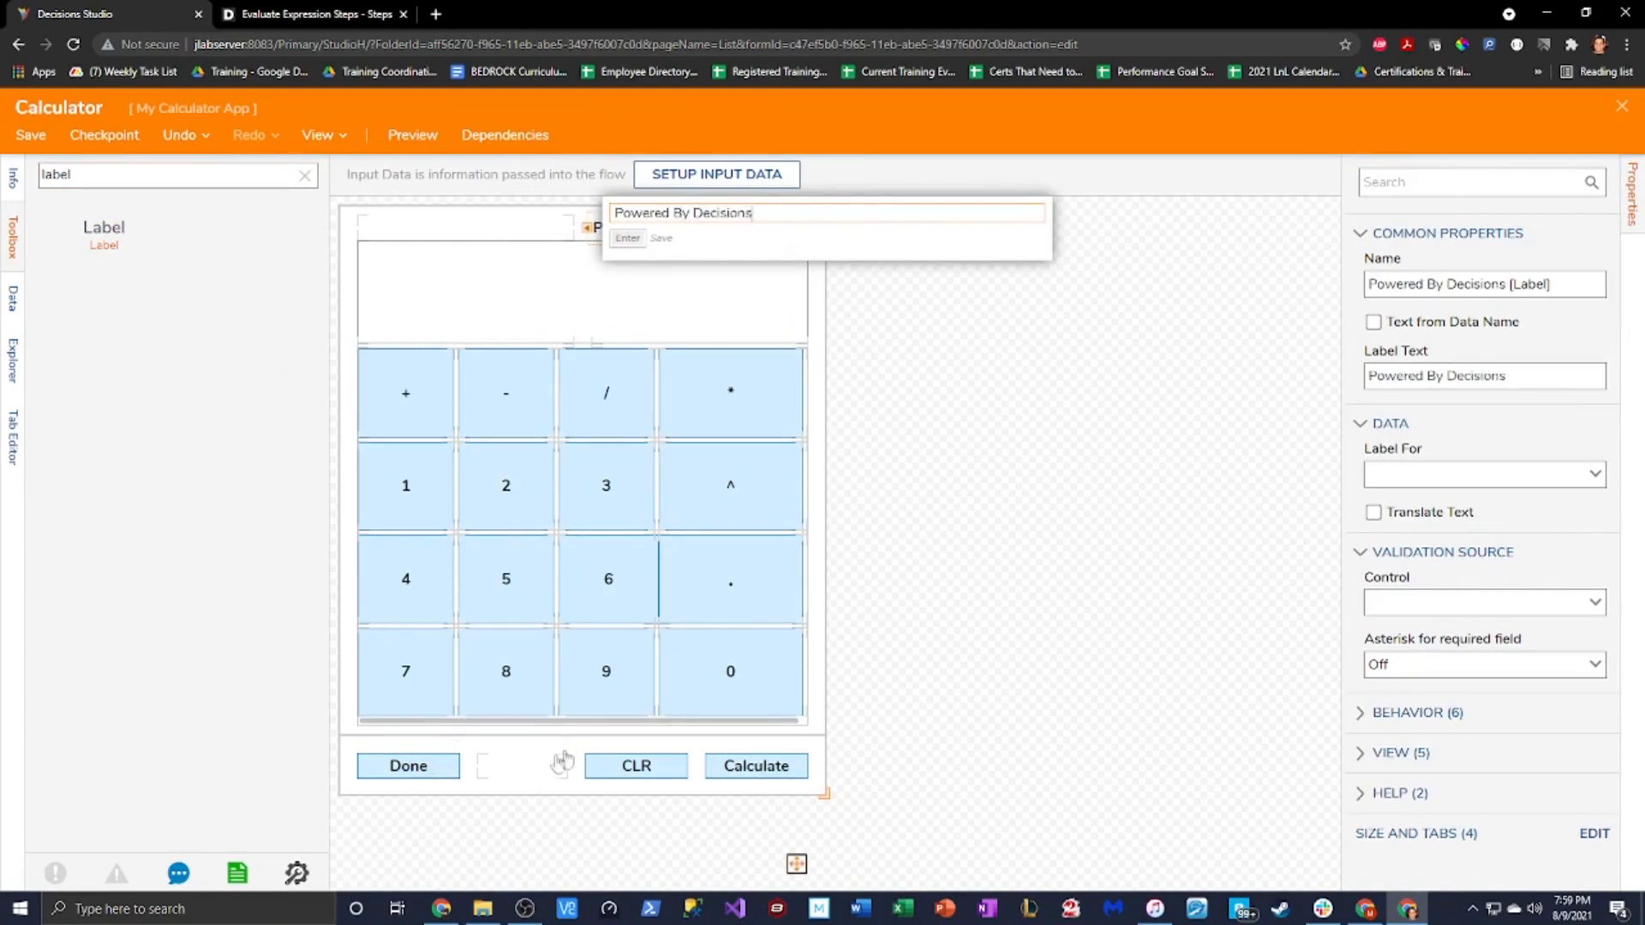
pyautogui.press('Return')
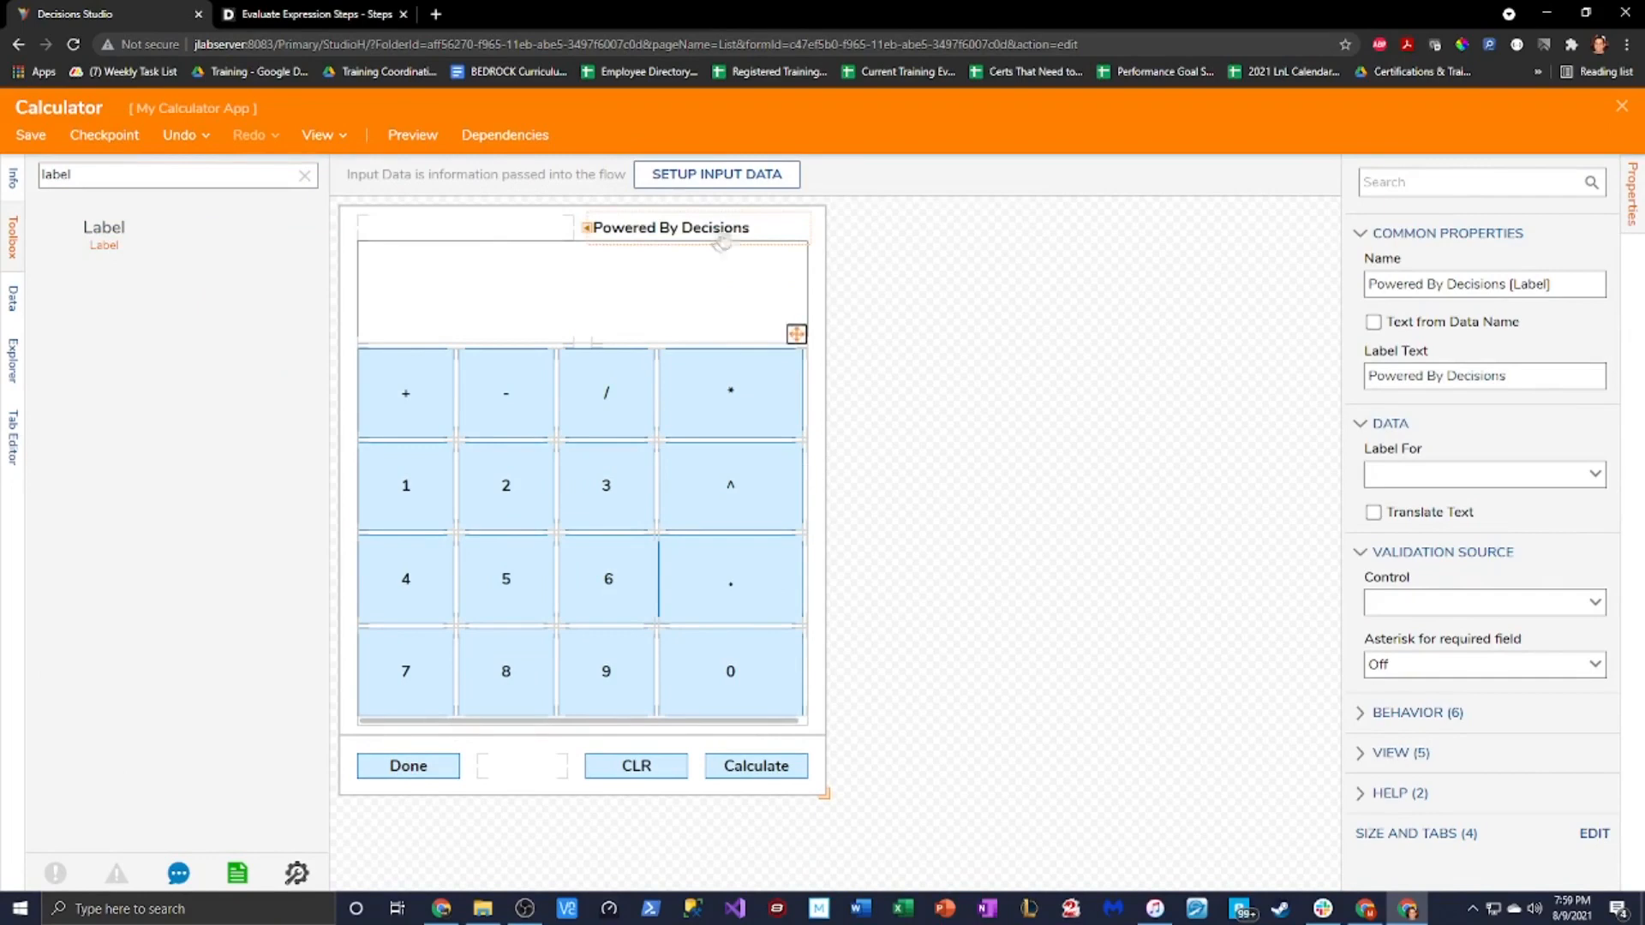
# Set the label's View alignment to Right
pyautogui.click(1412, 752)
pyautogui.scroll(-3, 1472, 744)
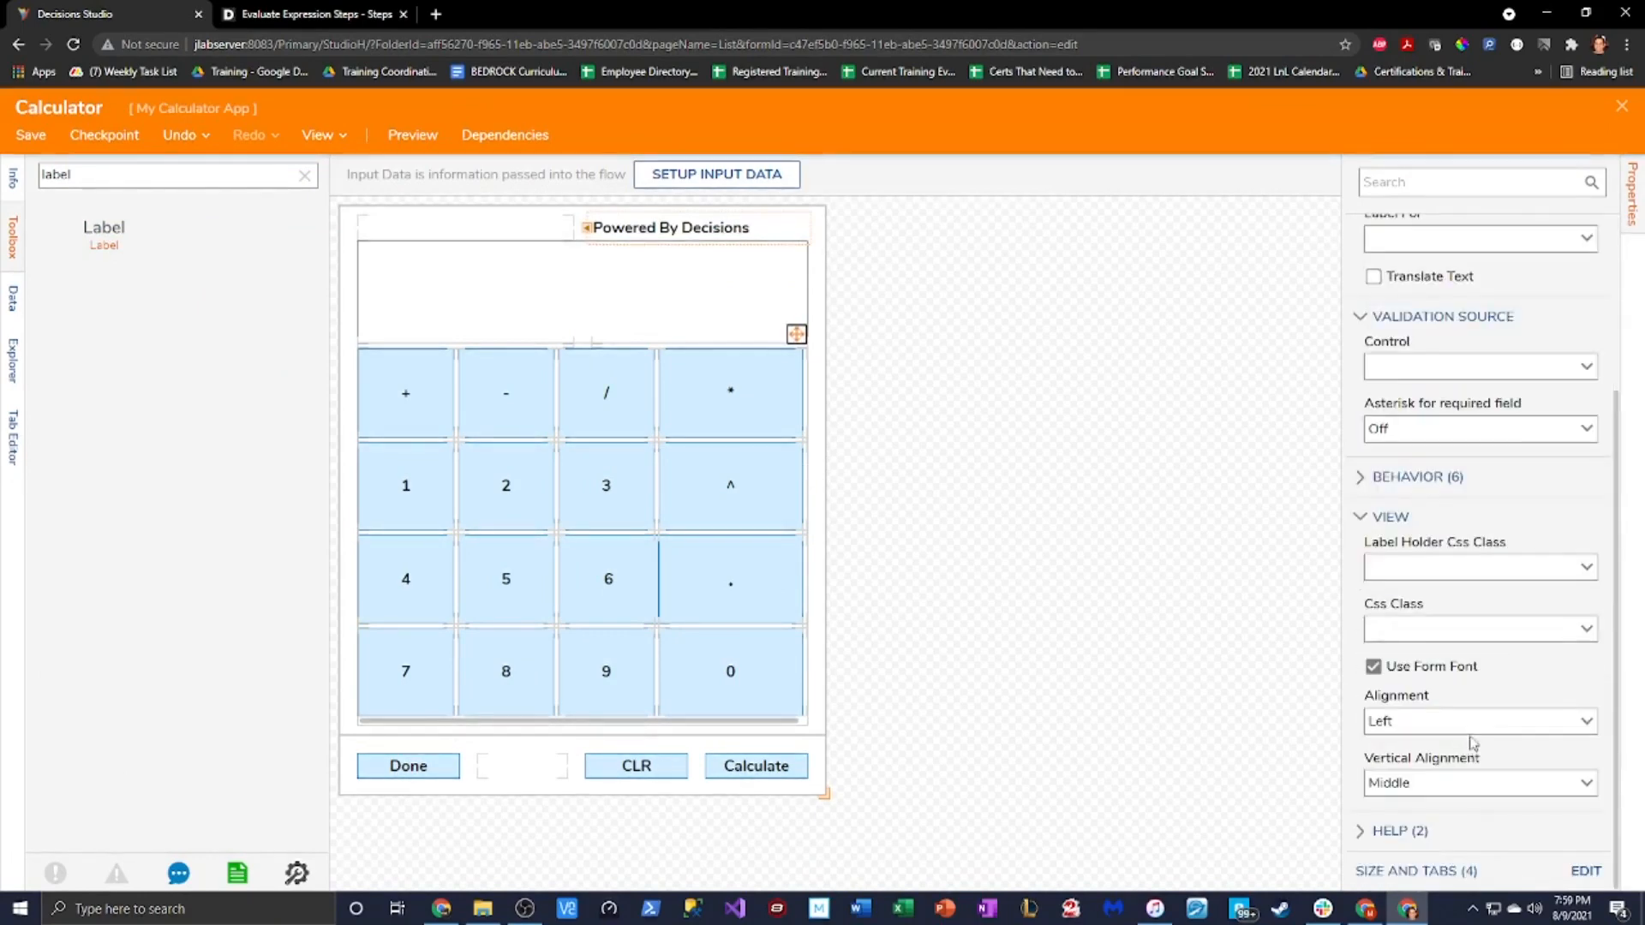
pyautogui.click(1586, 724)
pyautogui.click(1456, 779)
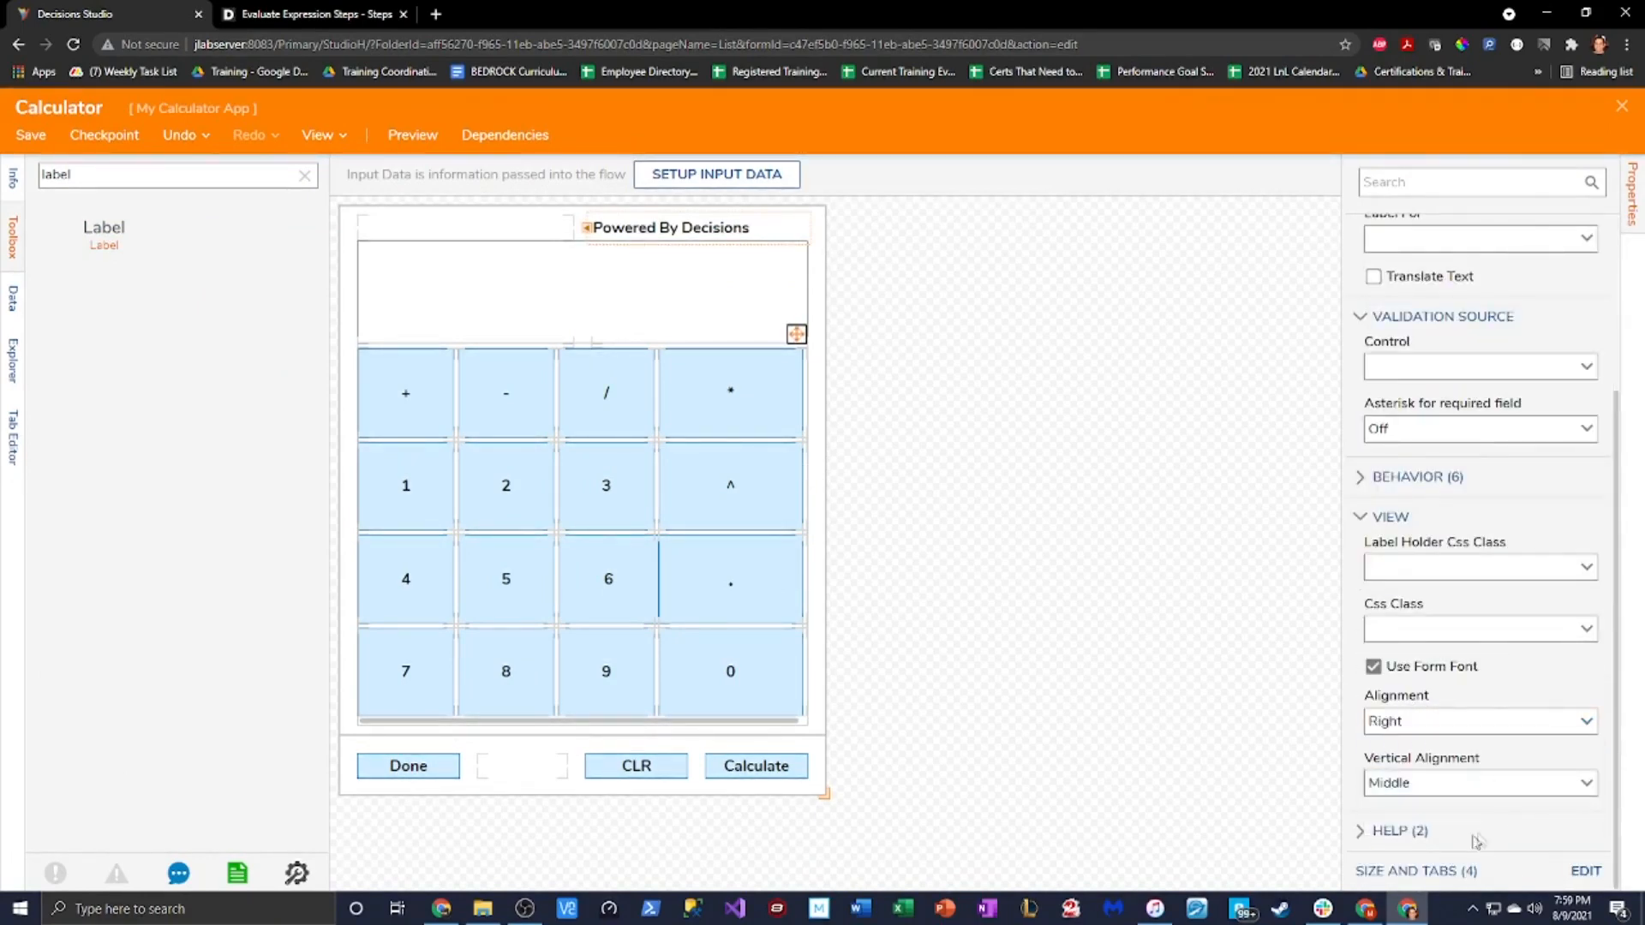
pyautogui.click(500, 283)
# Turn off Initially Visible in the Done button's Behavior settings
pyautogui.click(1422, 632)
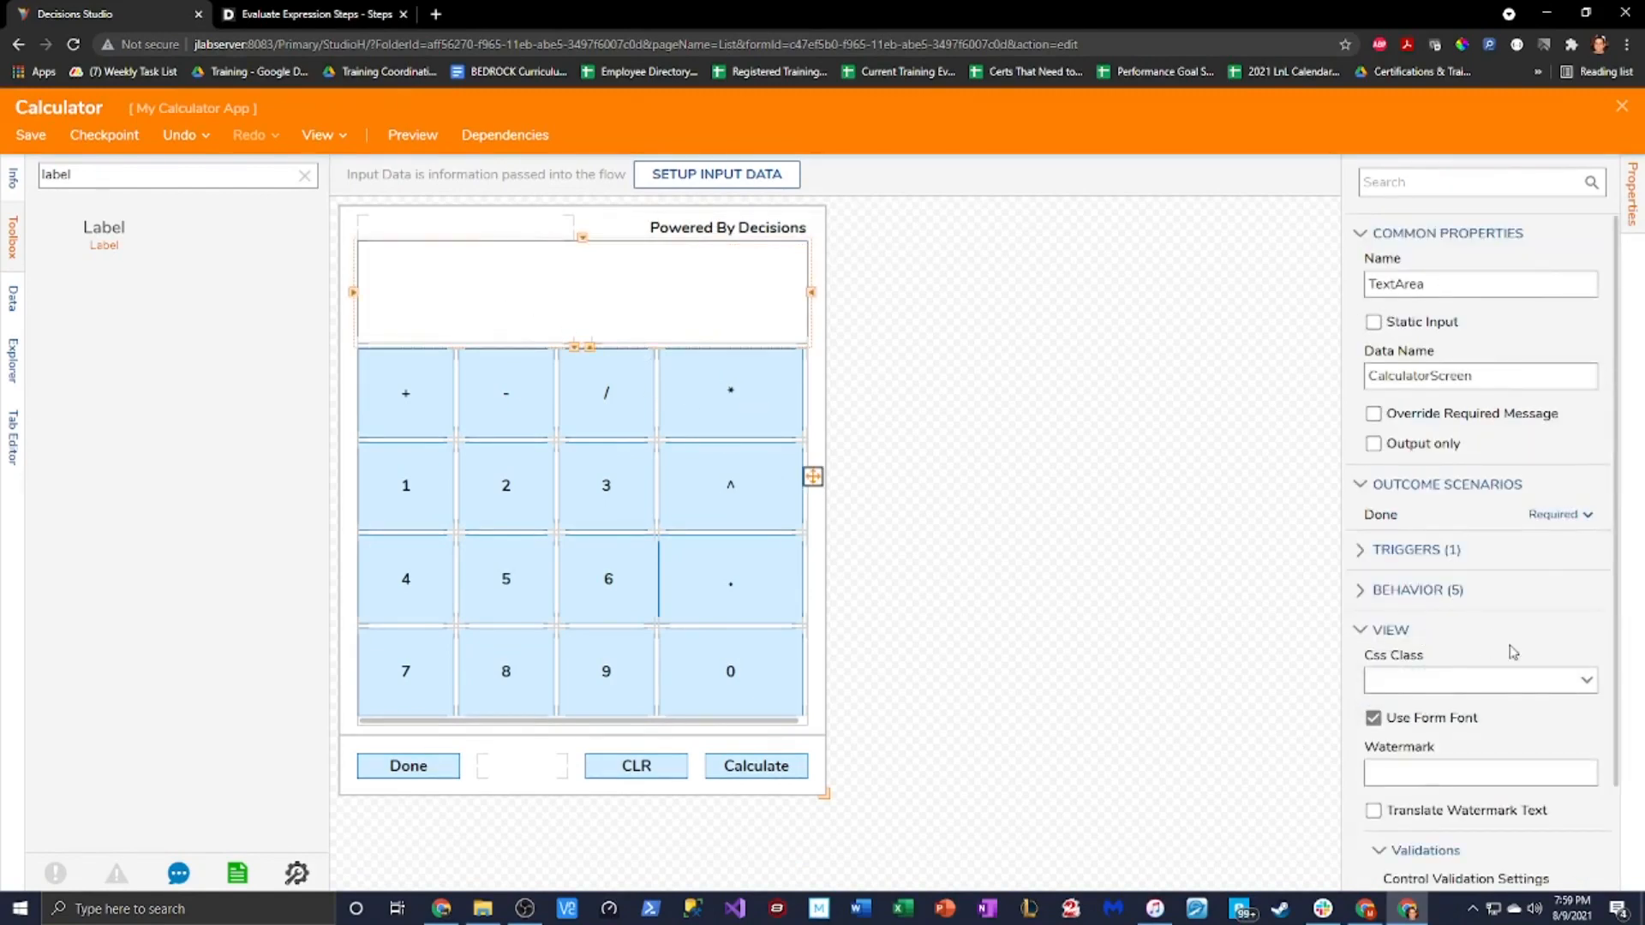
pyautogui.scroll(-2, 1513, 646)
pyautogui.scroll(1, 1519, 645)
pyautogui.click(1416, 559)
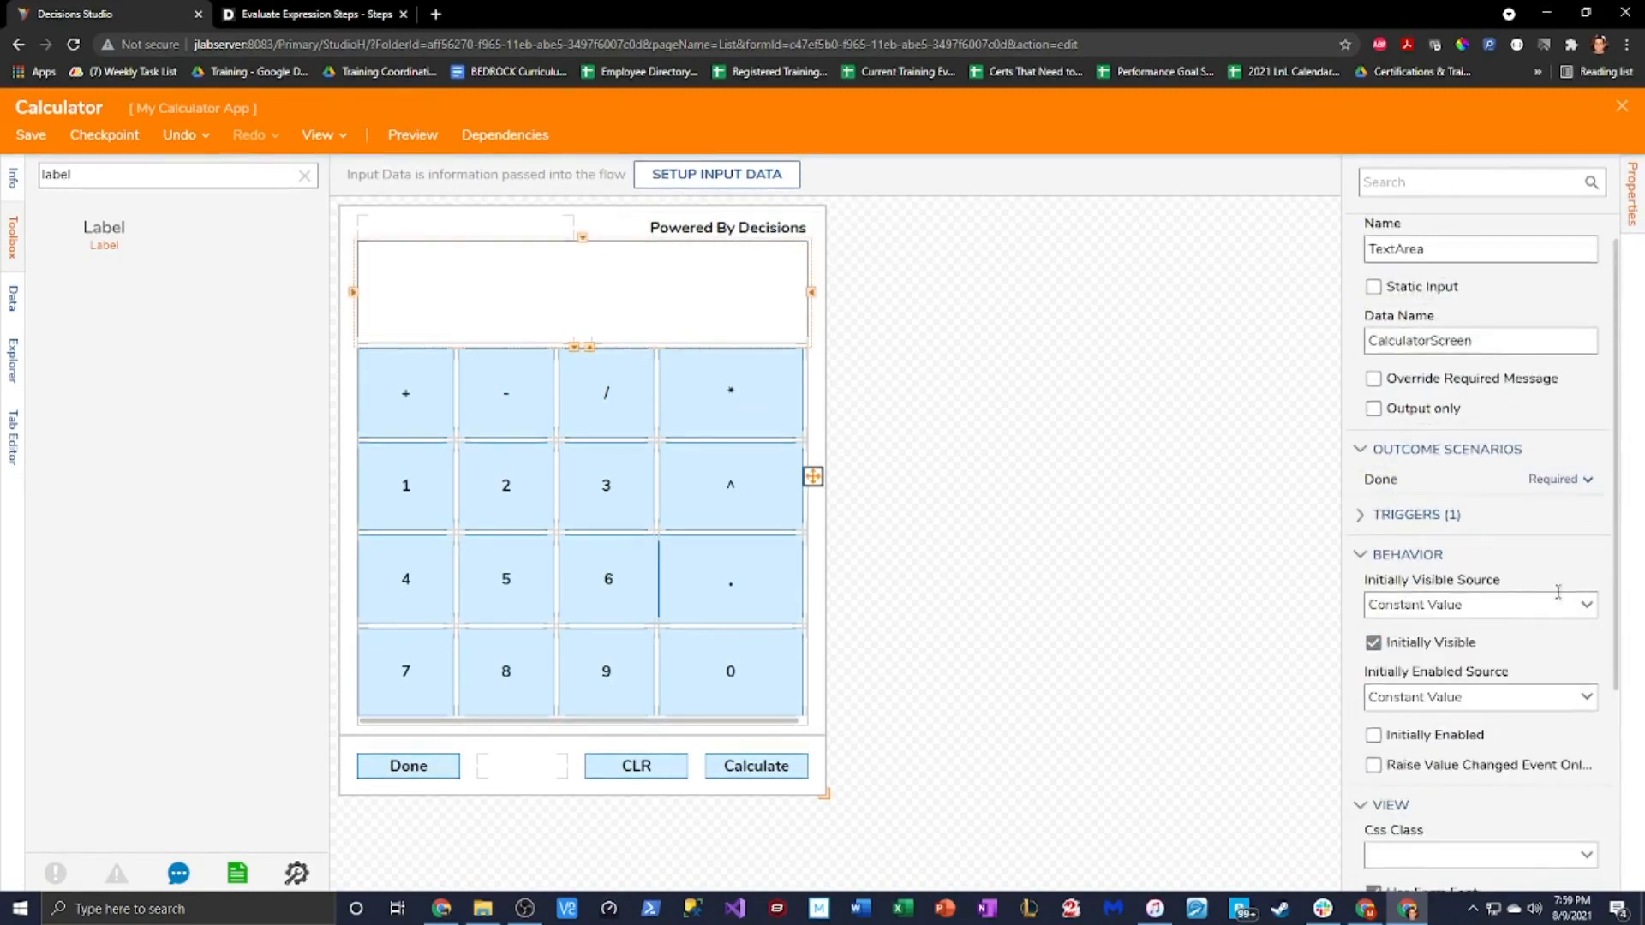
pyautogui.scroll(-3, 1561, 597)
pyautogui.click(1131, 566)
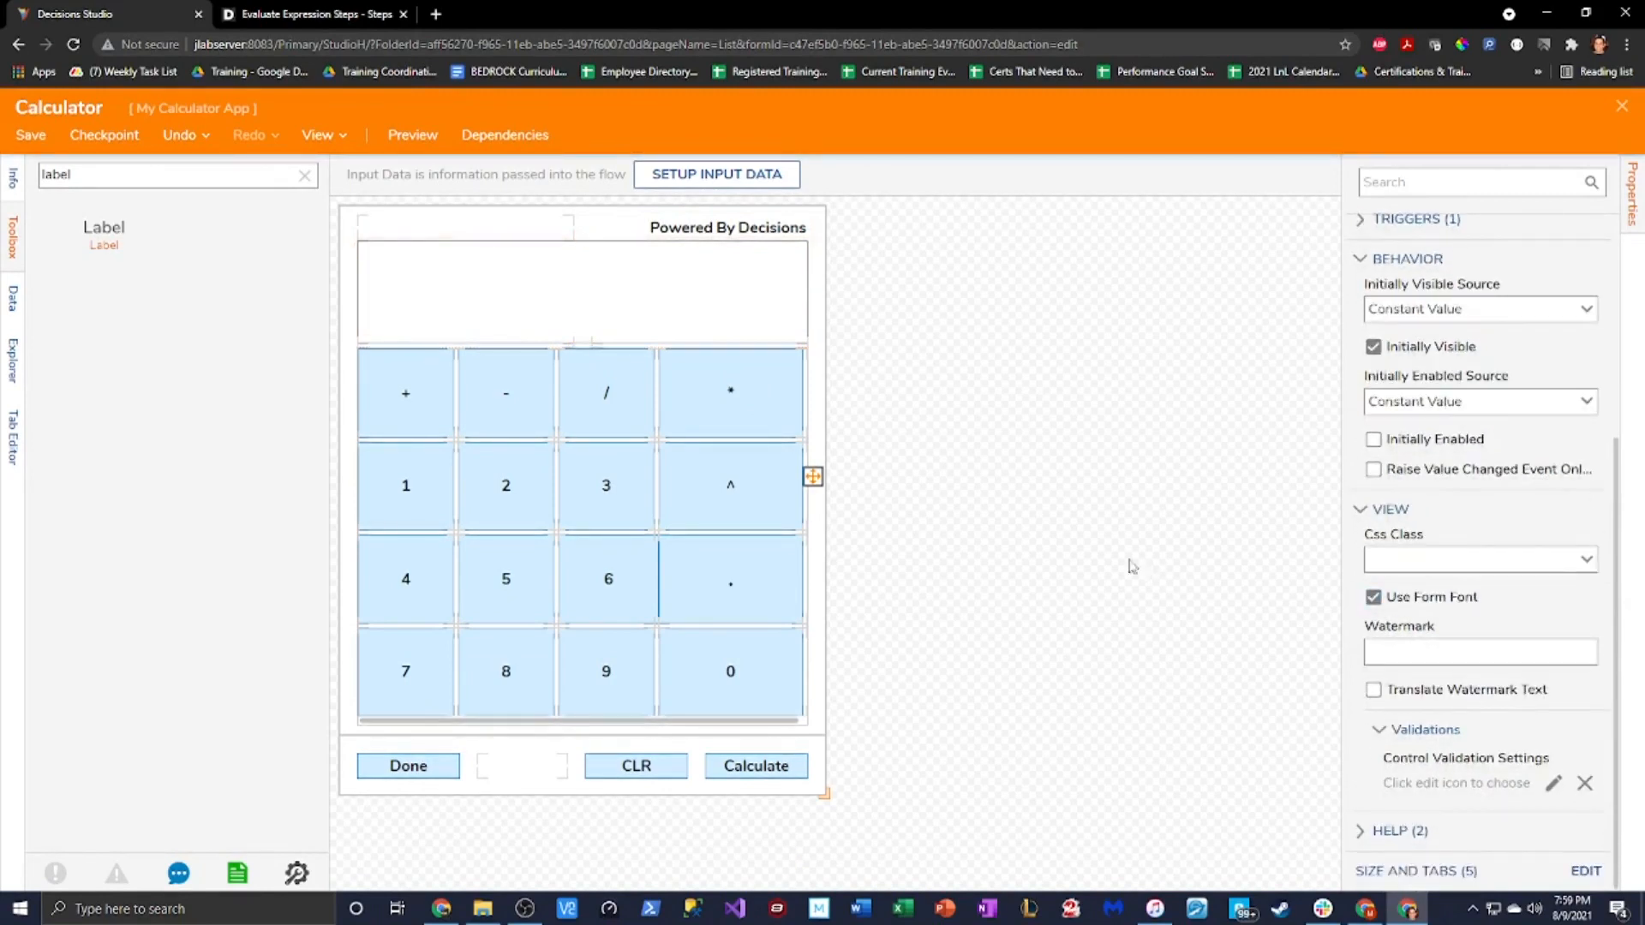
pyautogui.click(441, 768)
pyautogui.click(1377, 467)
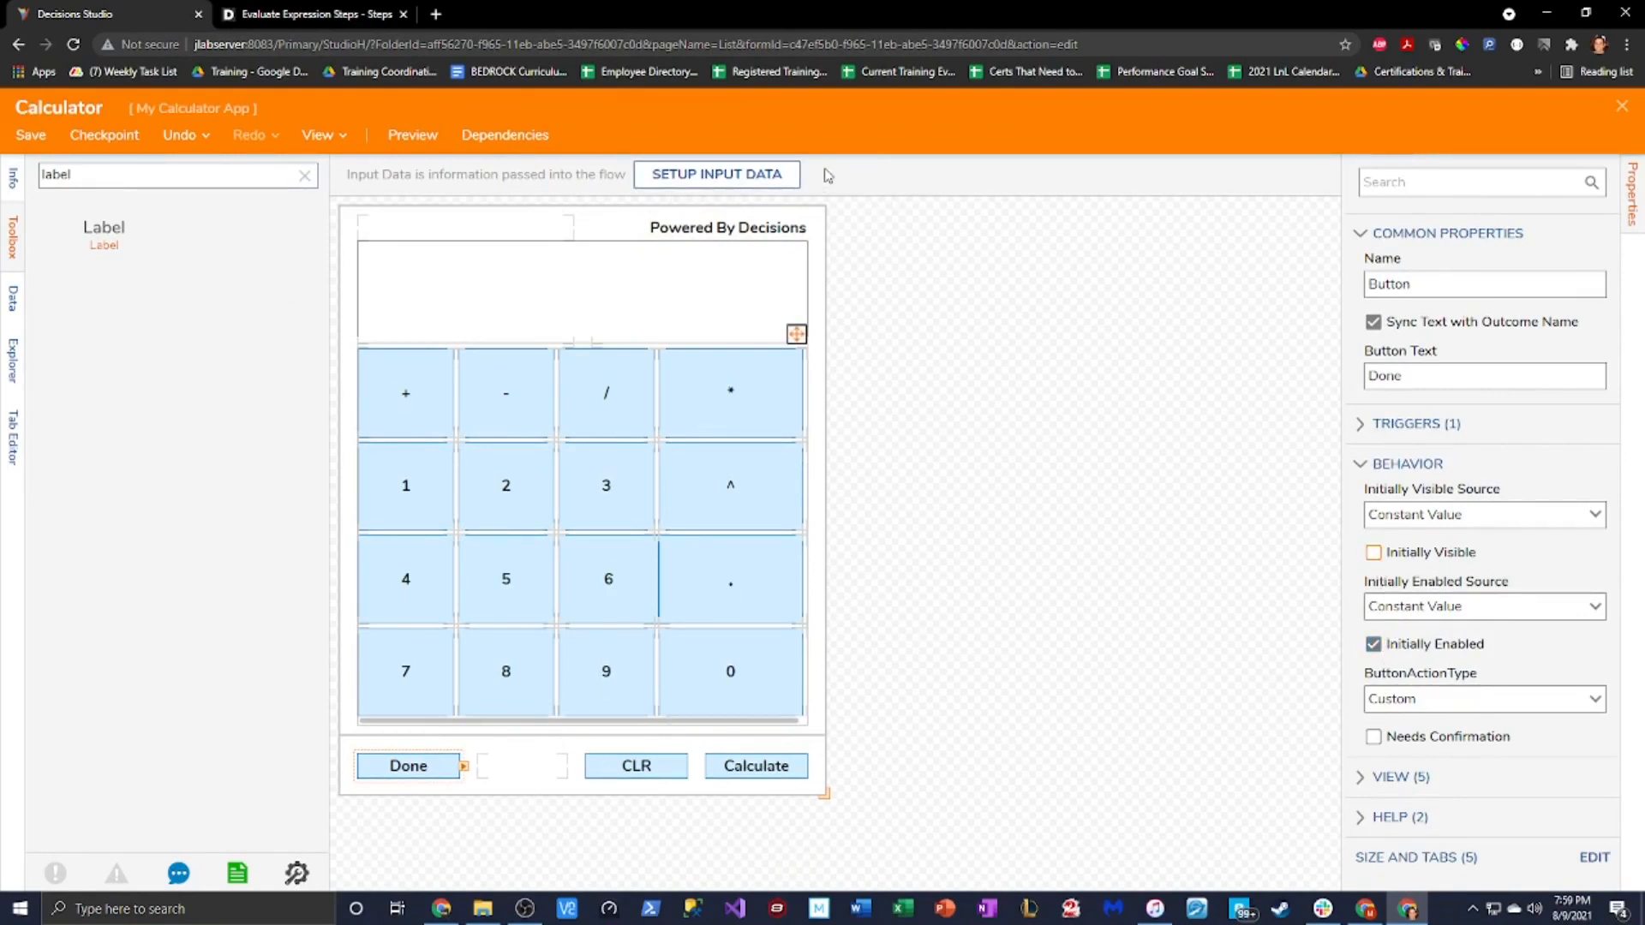
# Save and close the Calculator form, then save the Run Calculator flow
pyautogui.click(30, 137)
pyautogui.click(985, 598)
pyautogui.click(1622, 107)
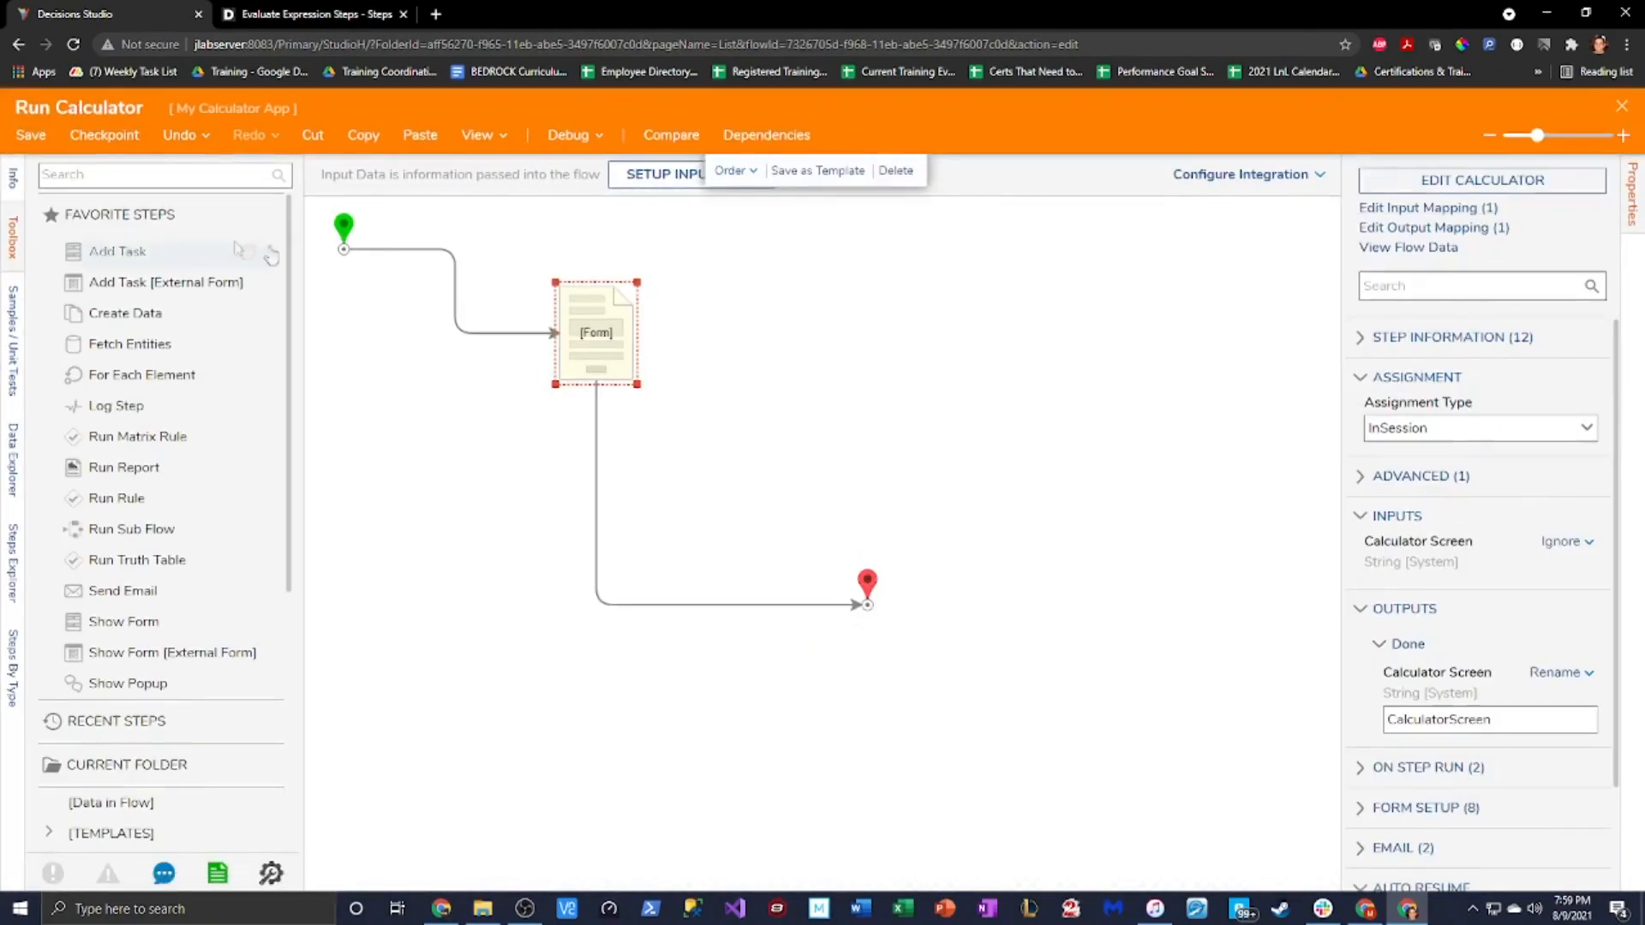
pyautogui.click(31, 135)
pyautogui.click(981, 596)
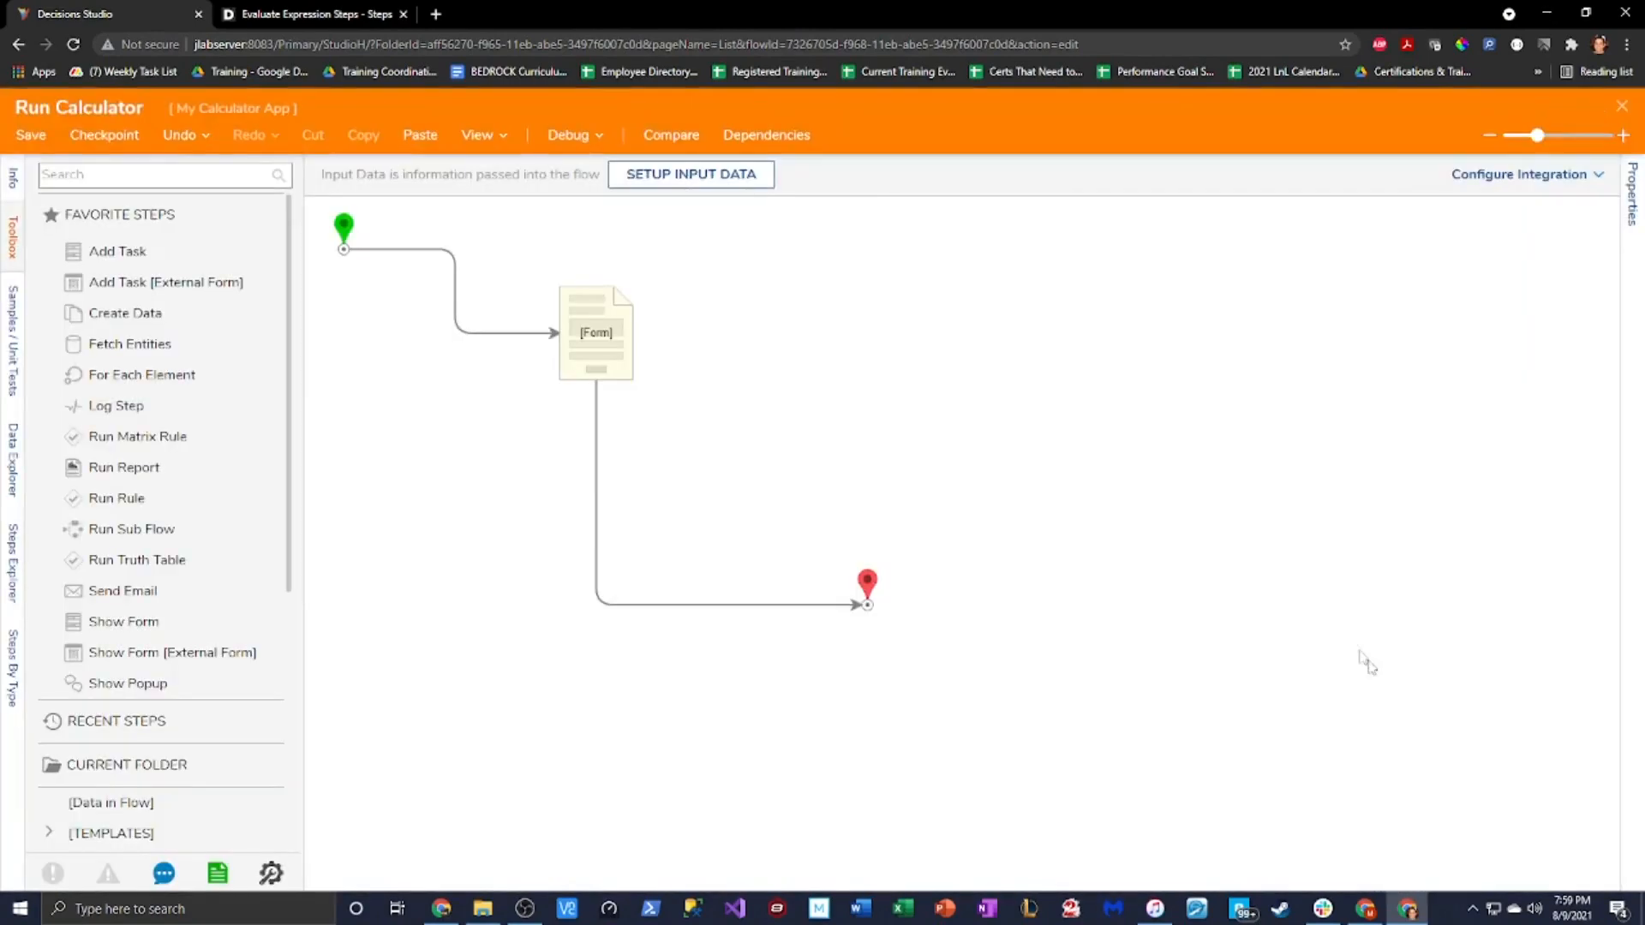
# Close the flow and launch Run Calculator from My Calculator App using Run Flow In Dialog
pyautogui.click(1623, 107)
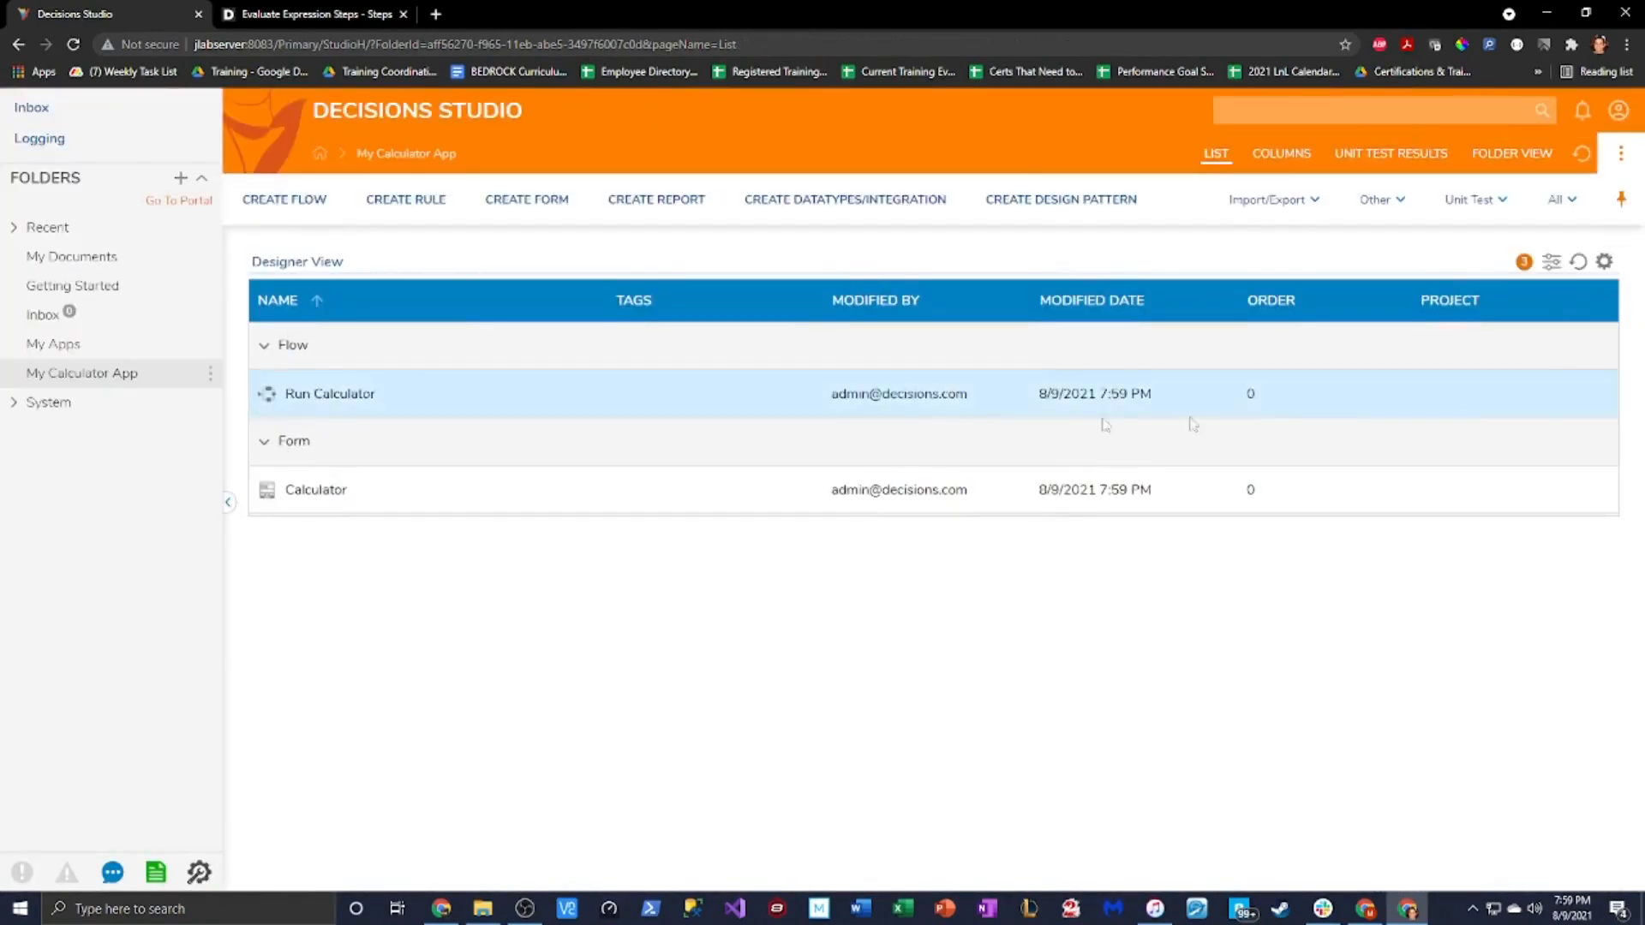
pyautogui.rightClick(350, 402)
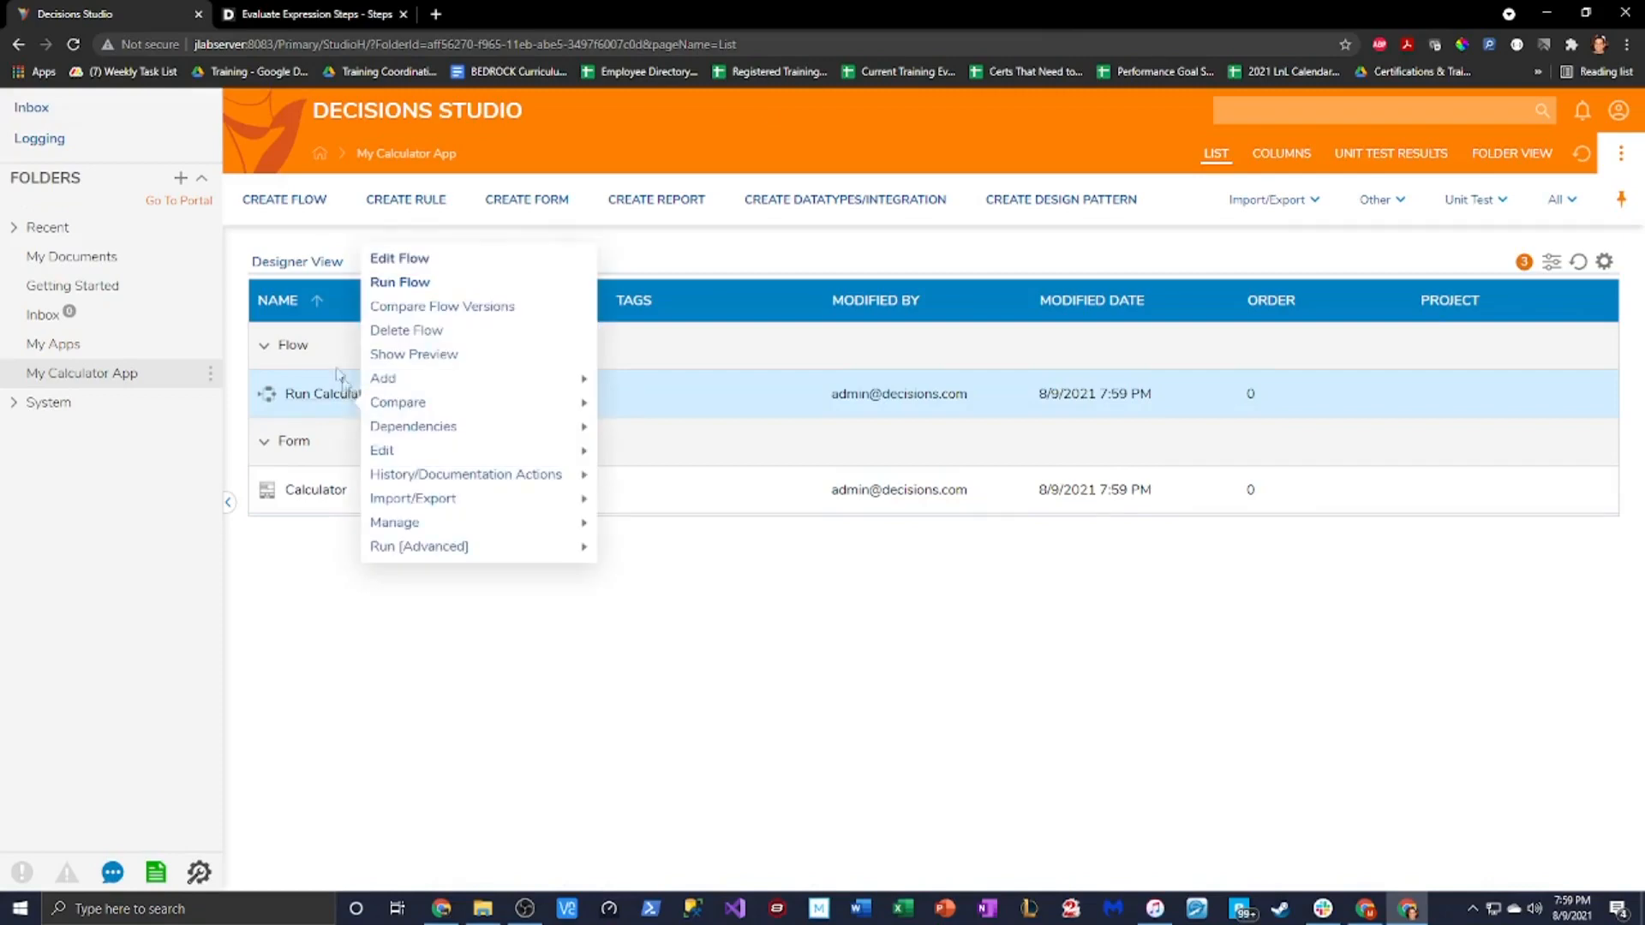
pyautogui.click(407, 306)
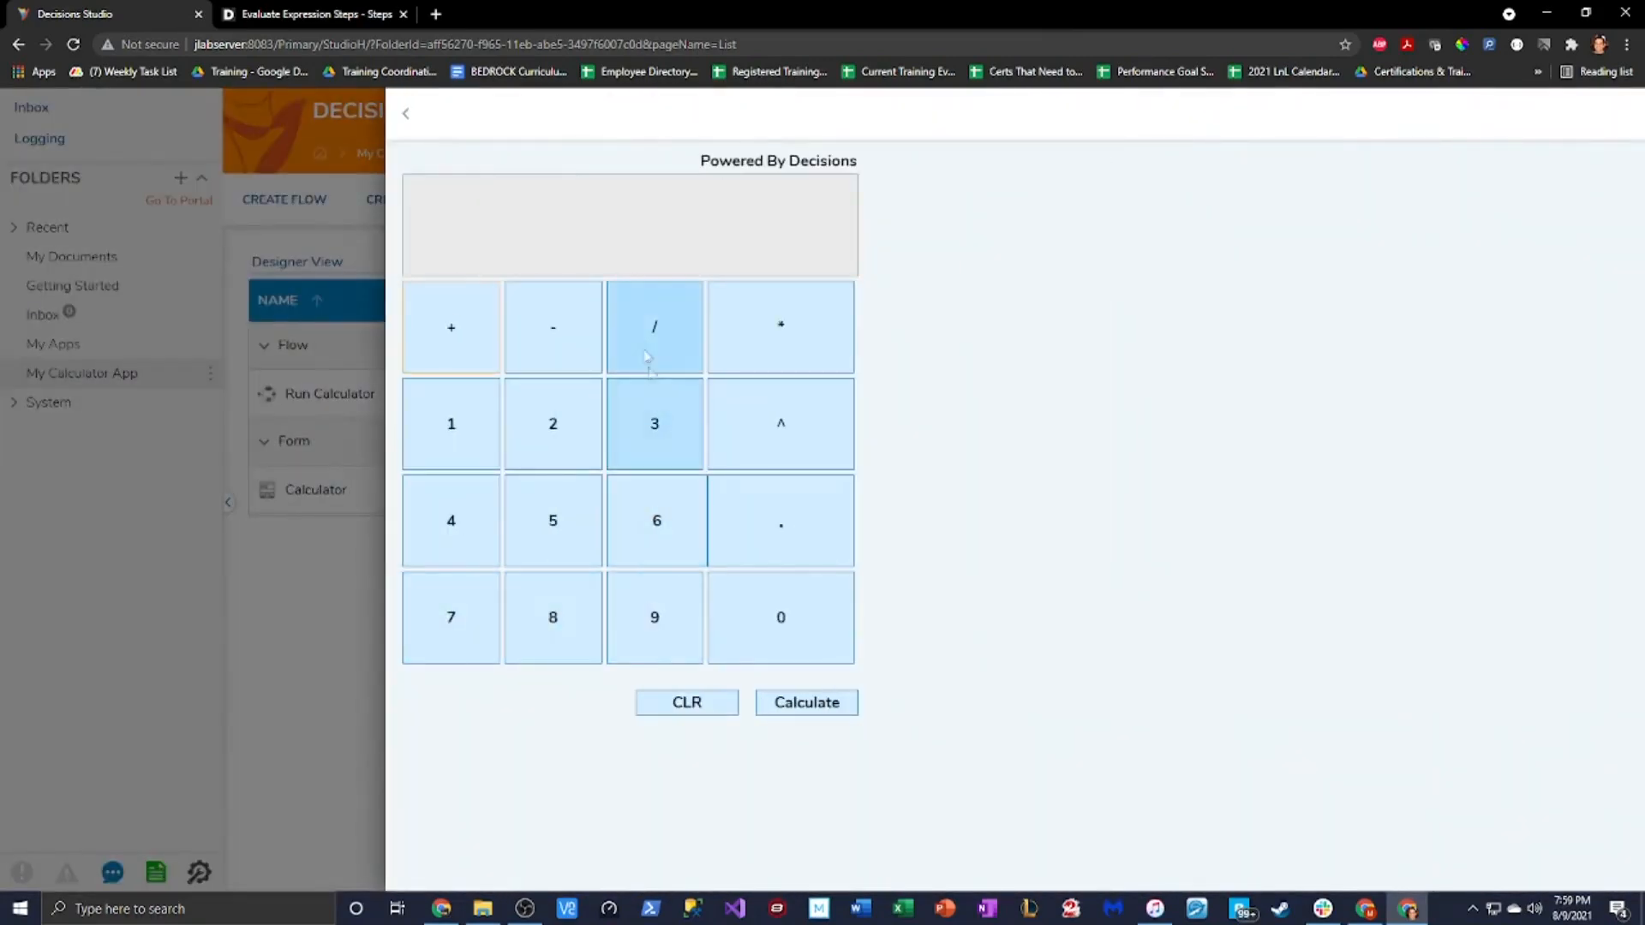
pyautogui.click(410, 120)
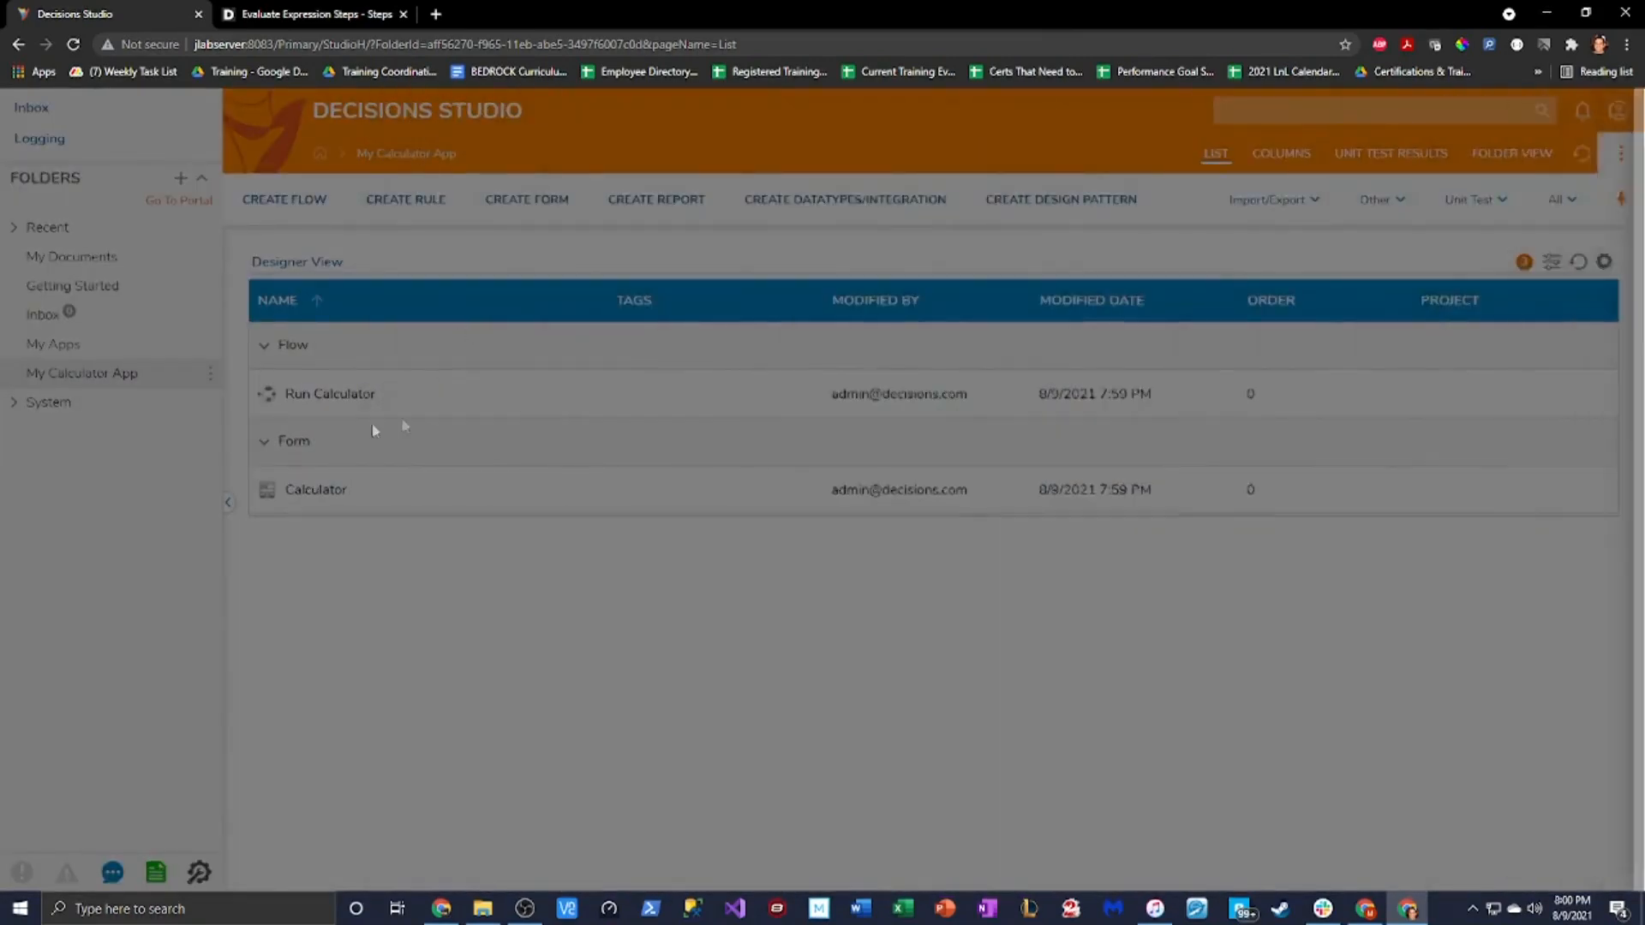
pyautogui.rightClick(331, 393)
pyautogui.moveTo(401, 460)
pyautogui.moveTo(428, 530)
pyautogui.click(630, 555)
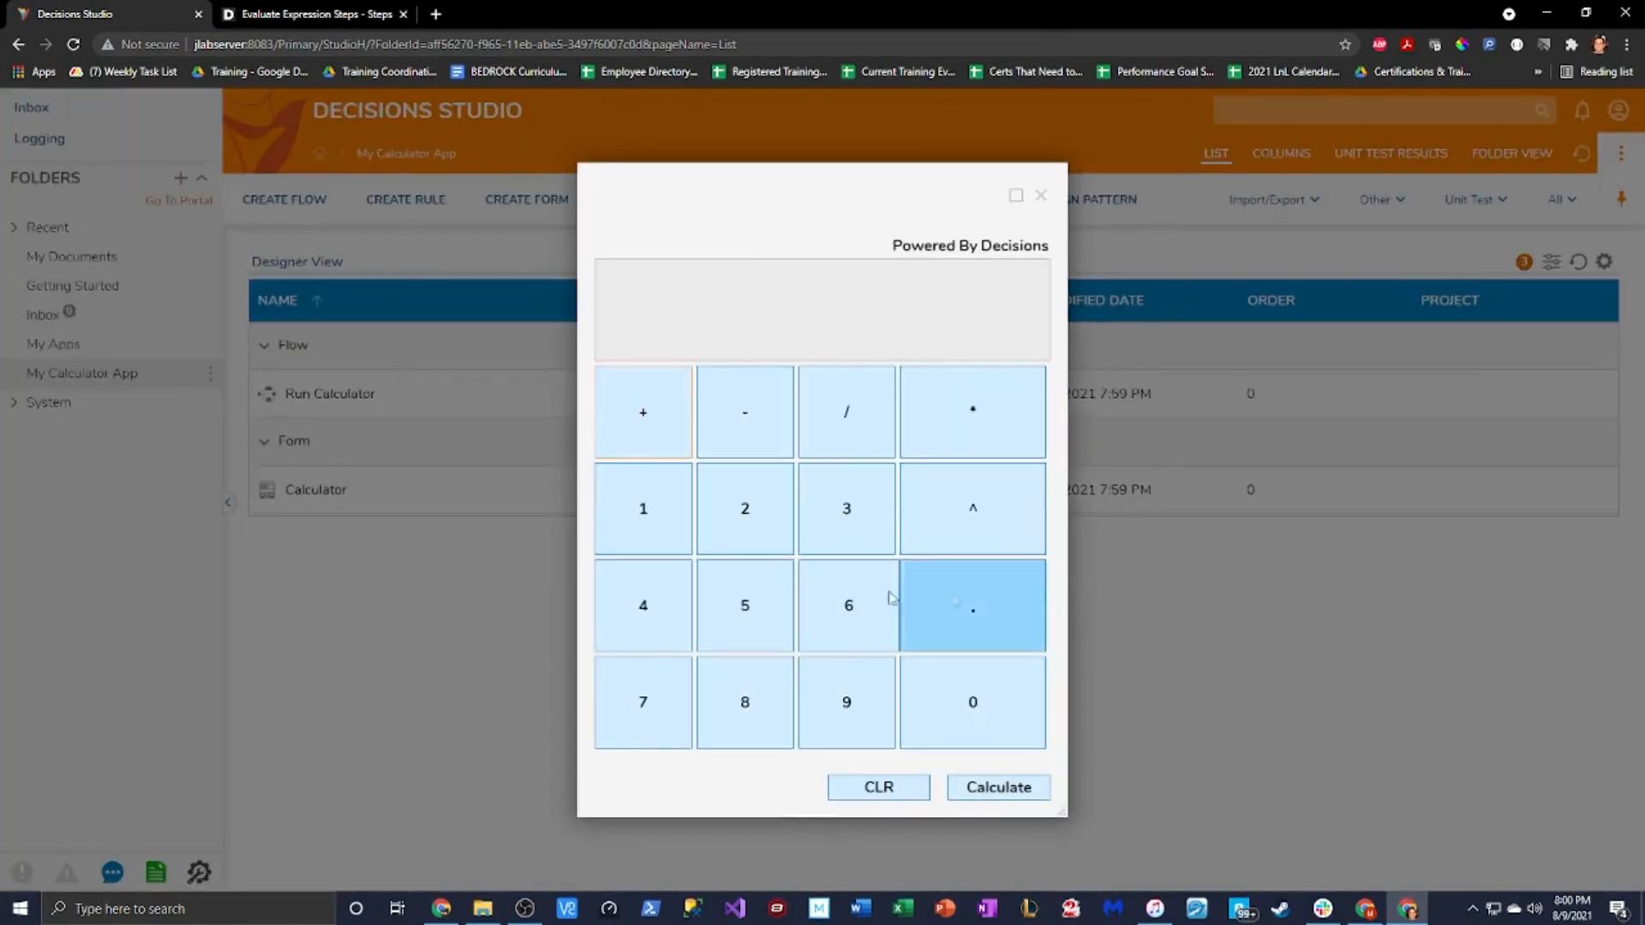
# Calculate 1+1 to get 2, then square it with Pow(2, 2) to get 4
pyautogui.click(661, 517)
pyautogui.click(642, 412)
pyautogui.click(657, 521)
pyautogui.click(997, 787)
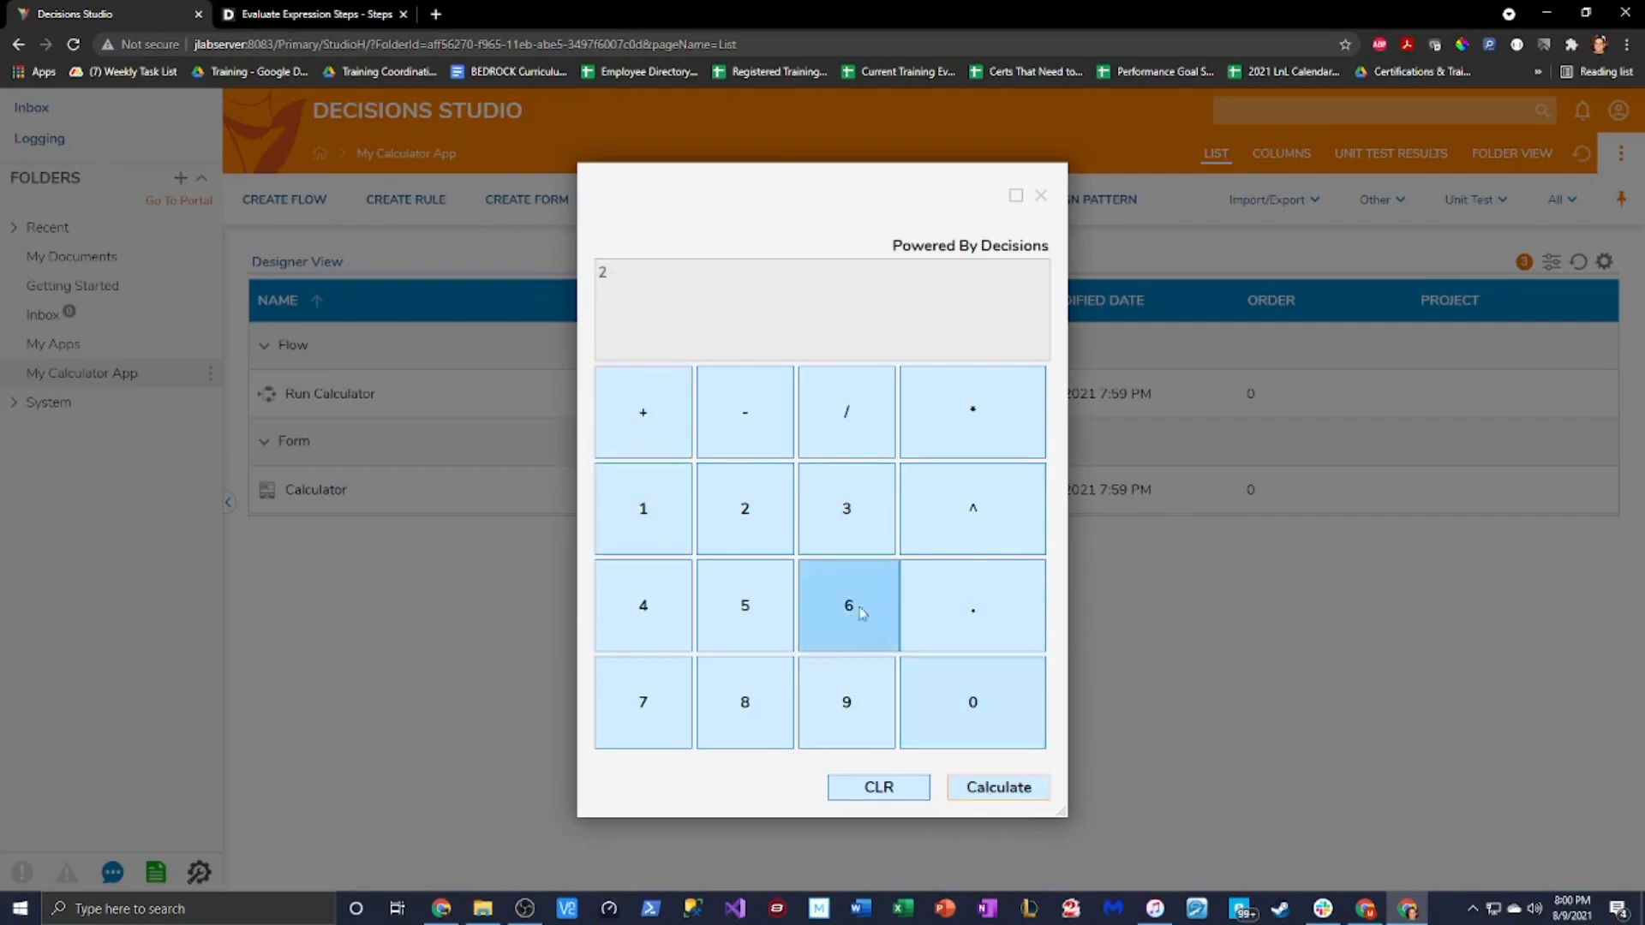
pyautogui.click(977, 519)
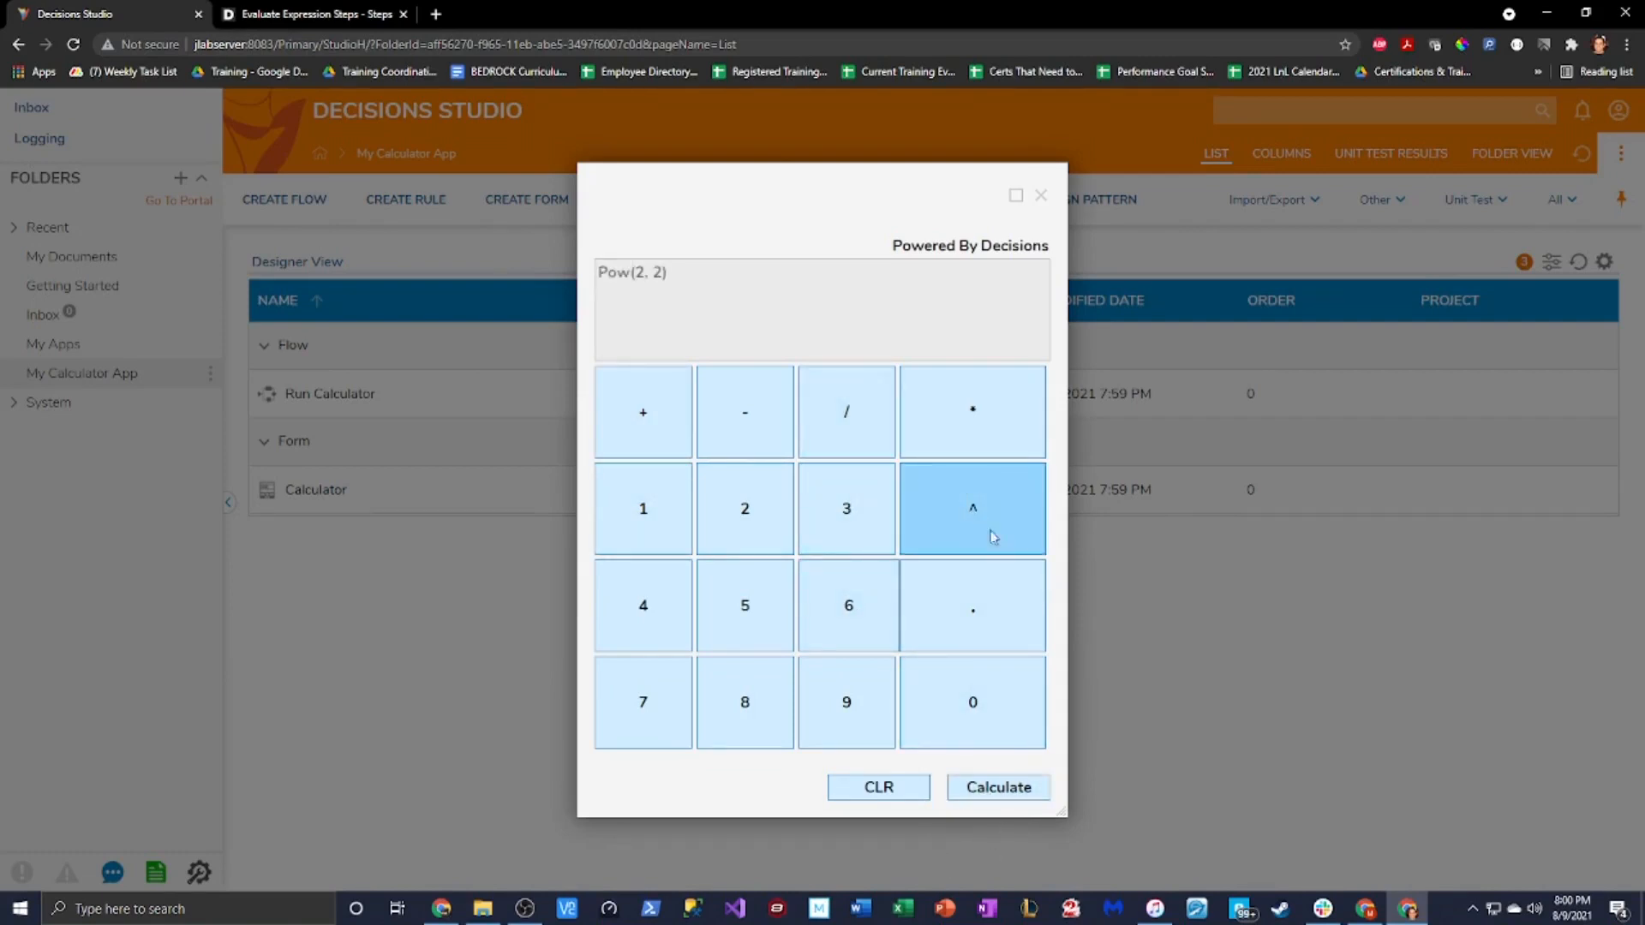
pyautogui.click(1032, 787)
# Calculate 4*4*6*3/10 to get 28.8
pyautogui.click(970, 416)
pyautogui.click(643, 605)
pyautogui.click(972, 413)
pyautogui.click(829, 617)
pyautogui.click(975, 410)
pyautogui.click(838, 506)
pyautogui.click(846, 413)
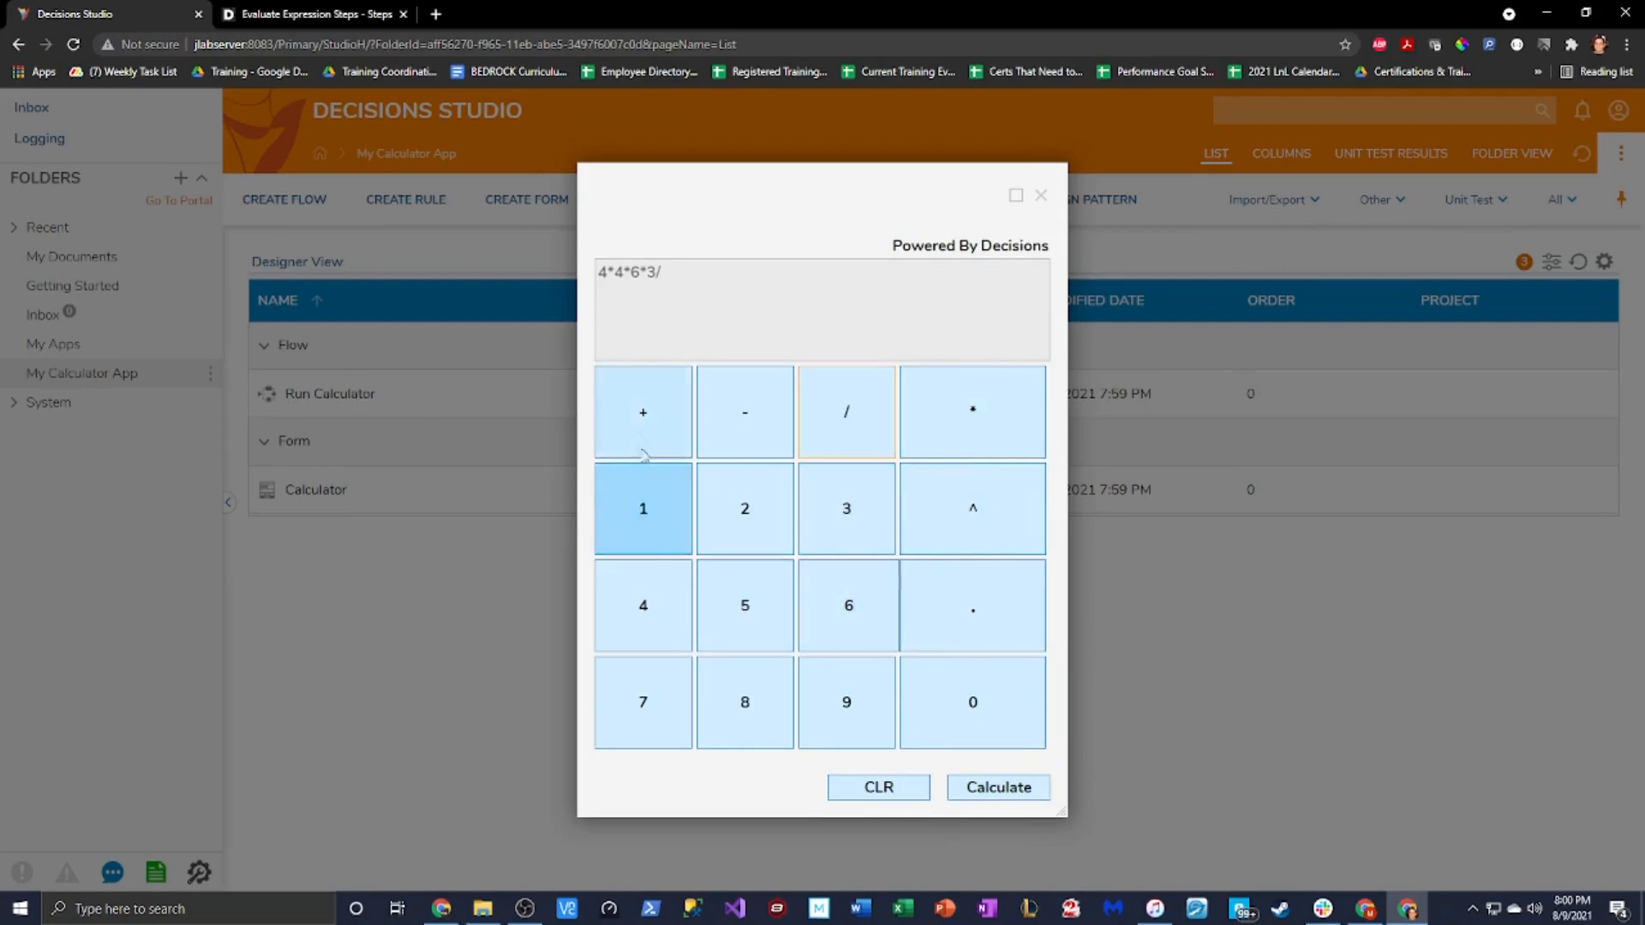
pyautogui.click(998, 786)
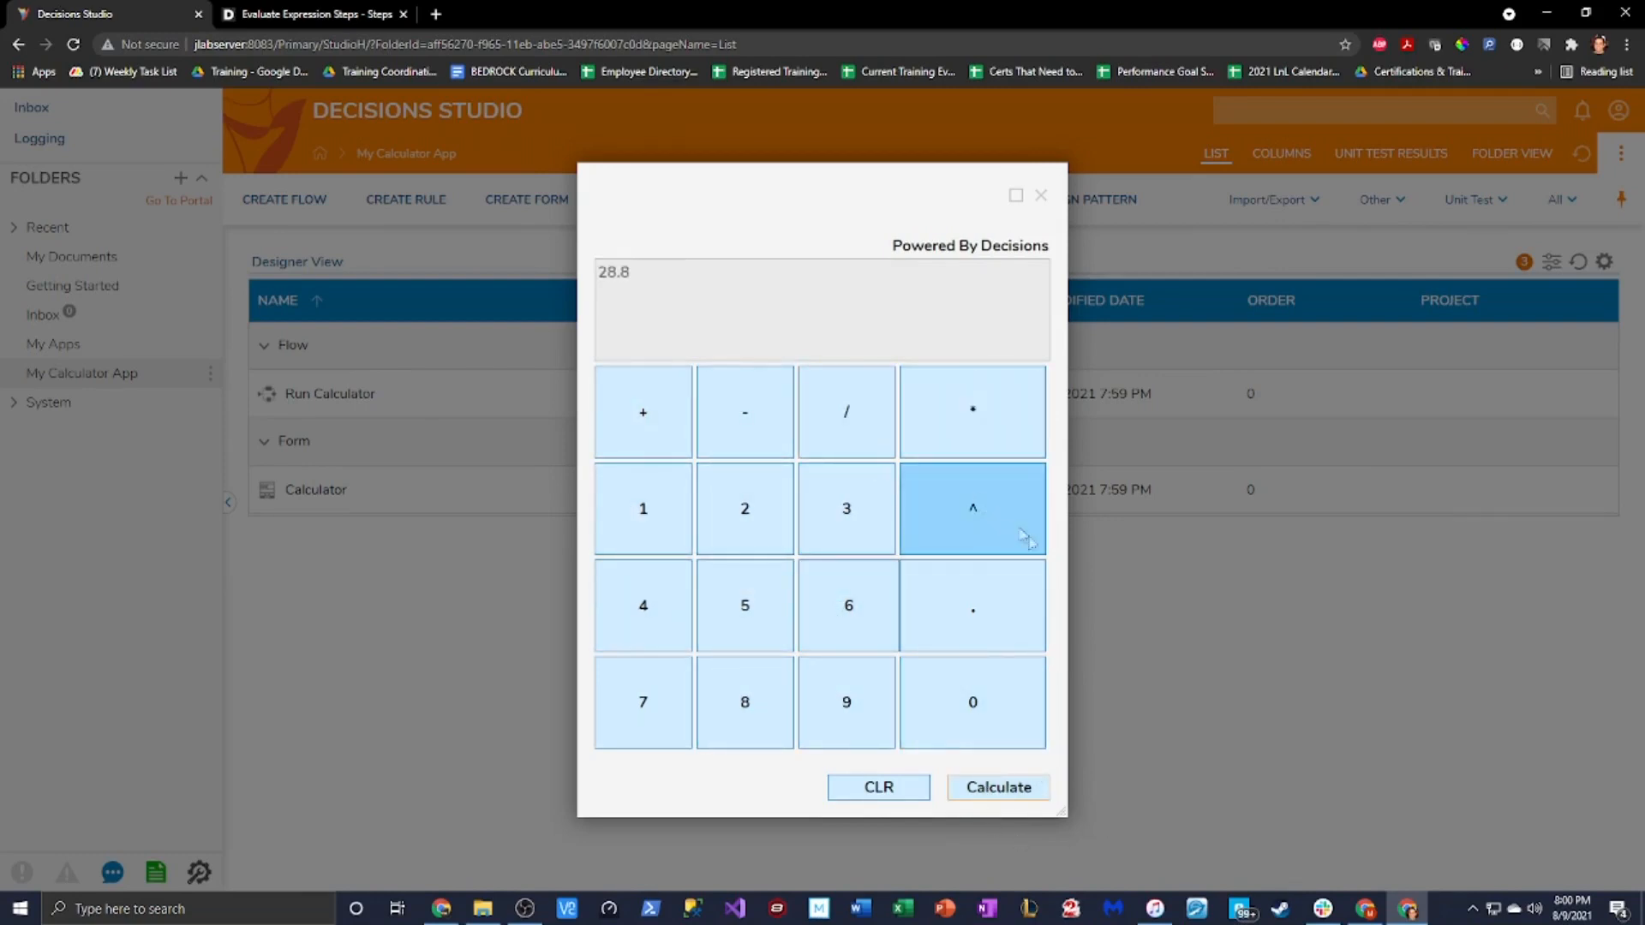
# Divide 28.8 by 80 to get 0.36, then clear the display with CLR
pyautogui.click(853, 407)
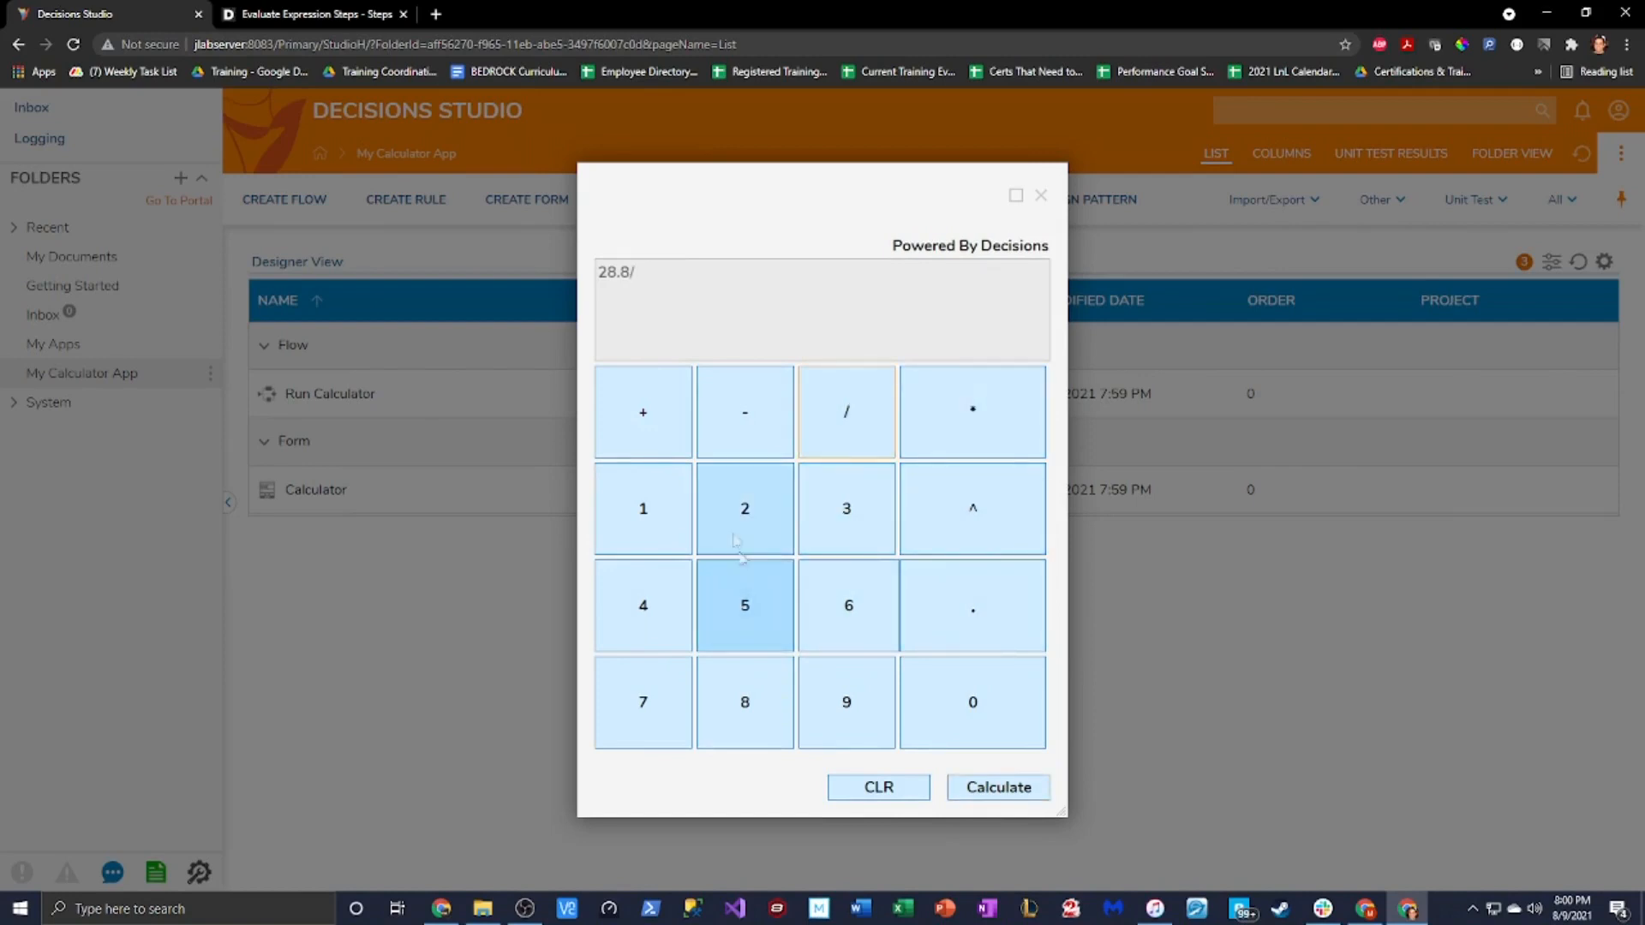
pyautogui.click(746, 707)
pyautogui.click(939, 704)
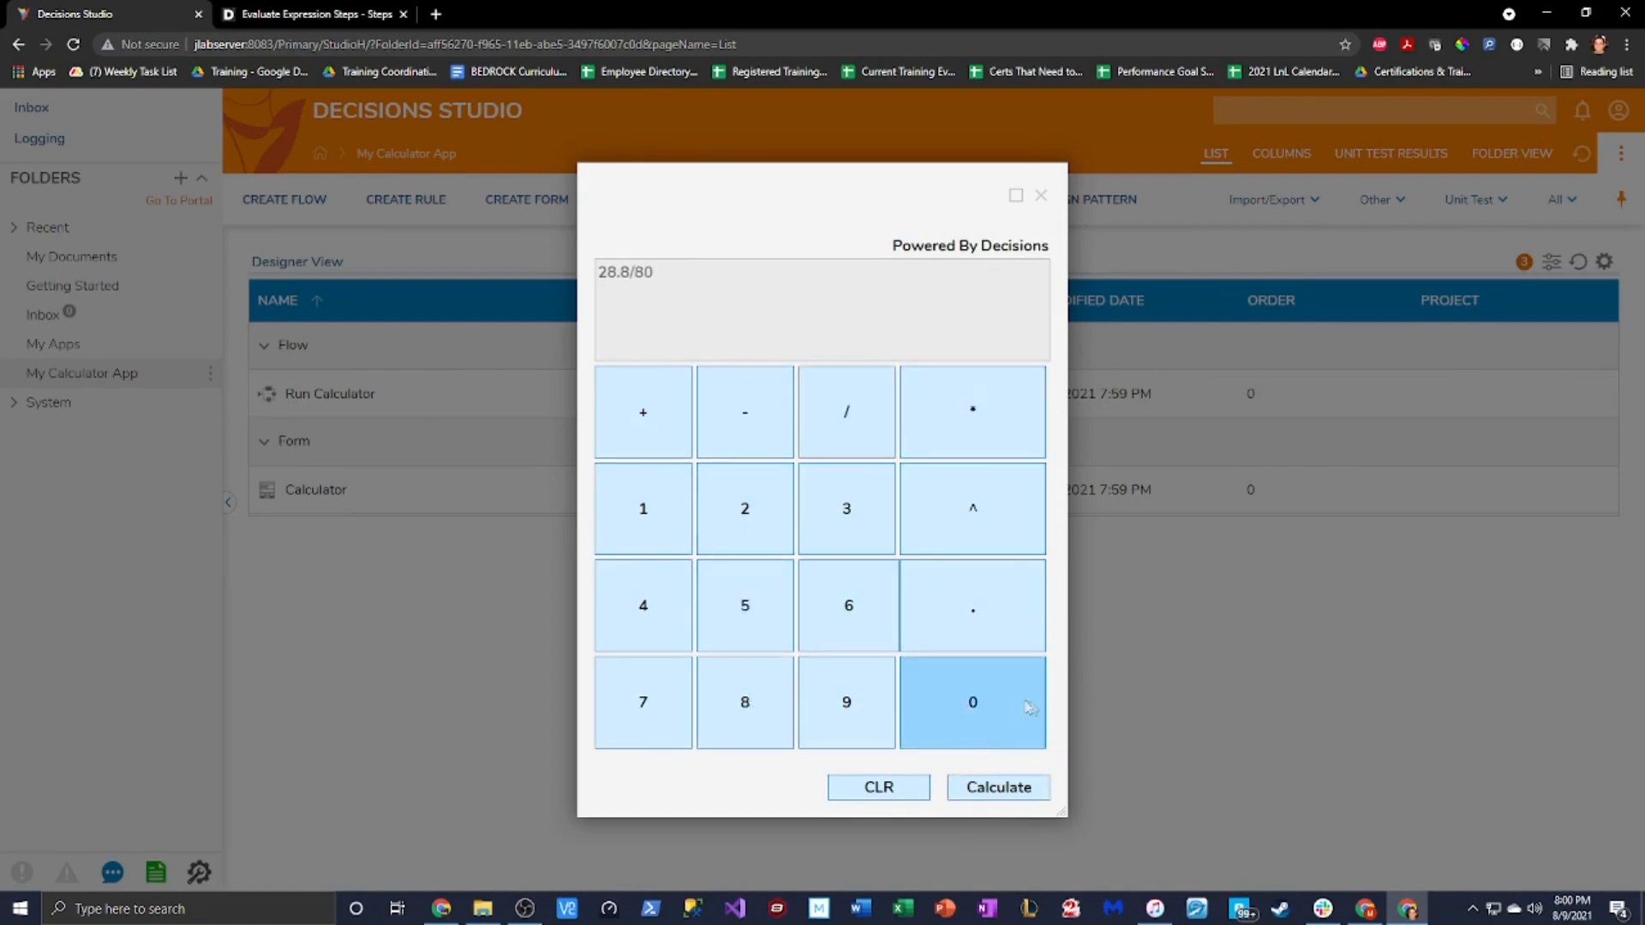
pyautogui.click(998, 786)
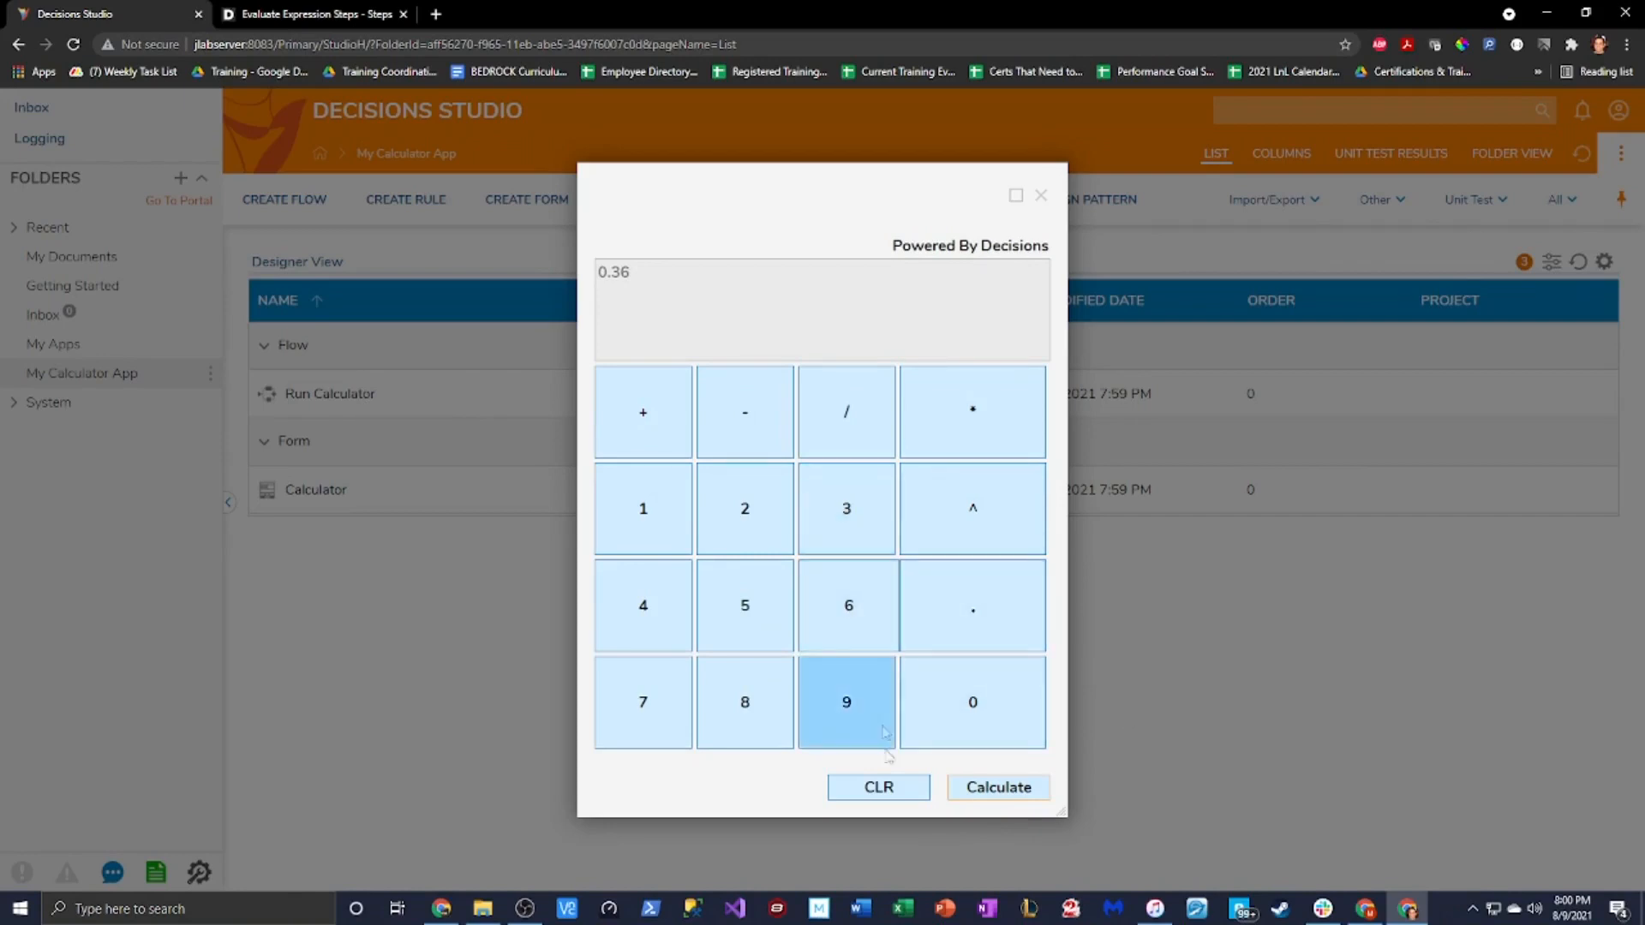
pyautogui.click(898, 795)
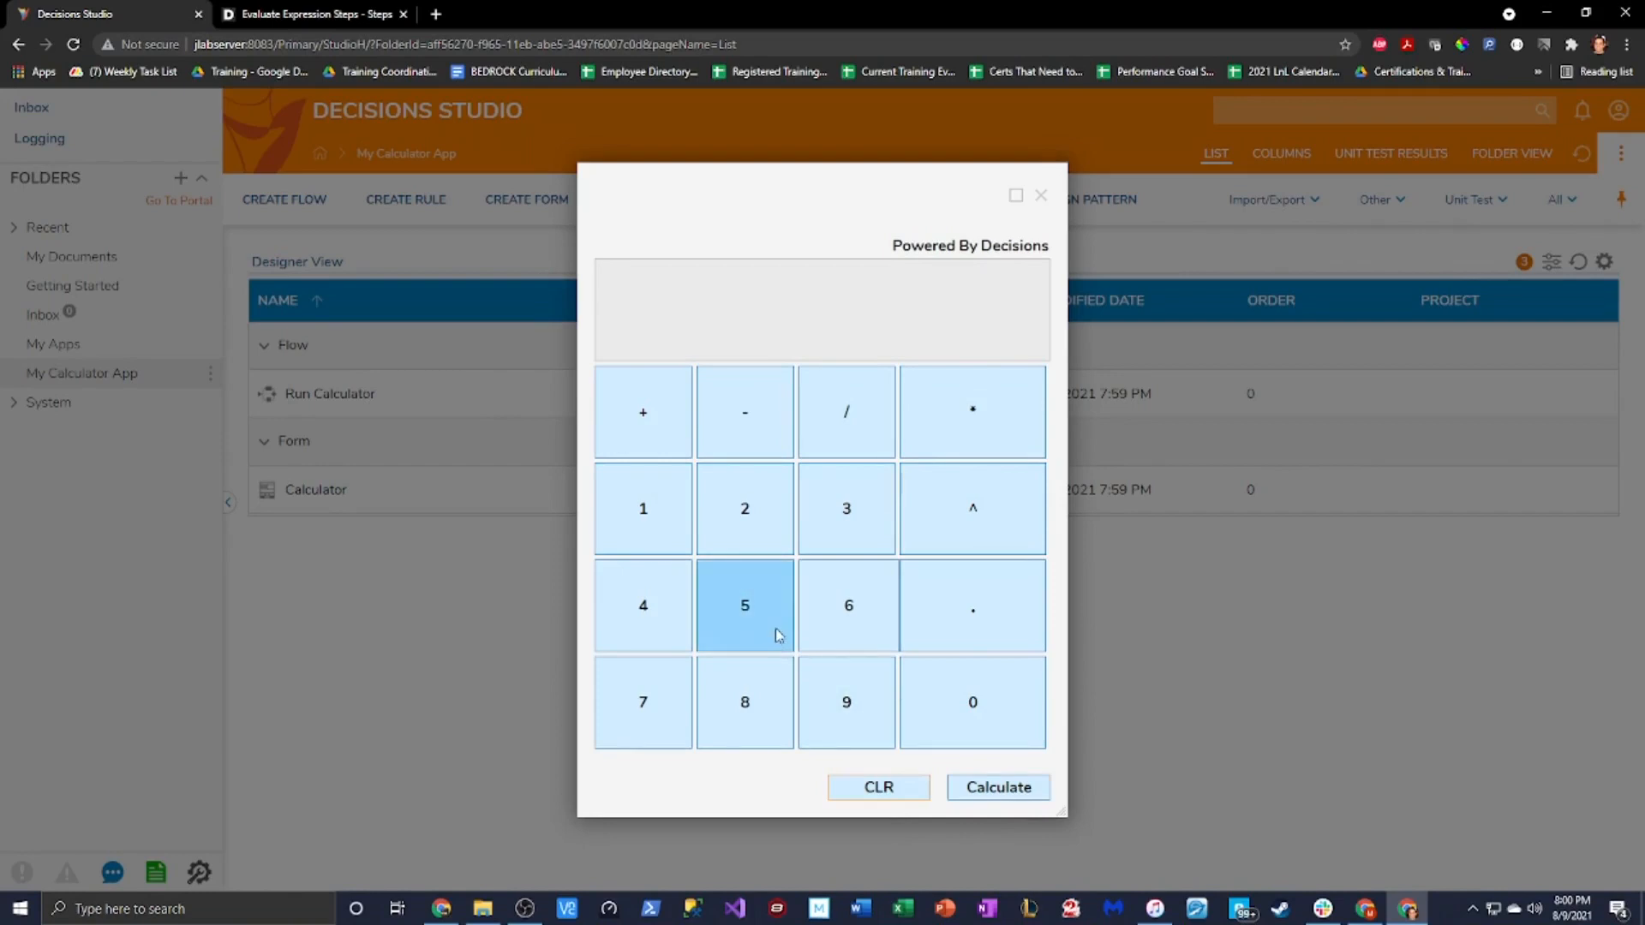